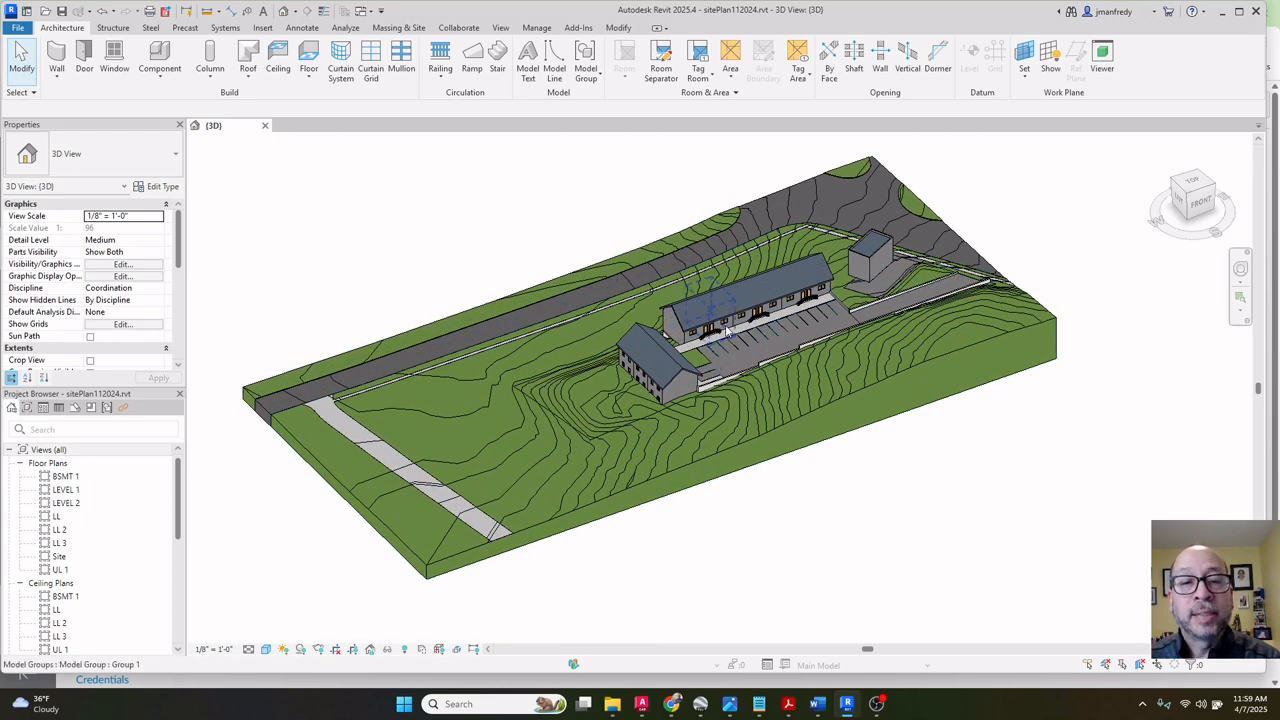
Examine the row of buildings and surrounding site from the front and back in the 3D view.
{"action": "scroll", "coordinate": [730, 330], "scroll_direction": "up", "scroll_amount": 4}
{"action": "middle_click_drag", "start_coordinate": [922, 332], "coordinate": [833, 365]}
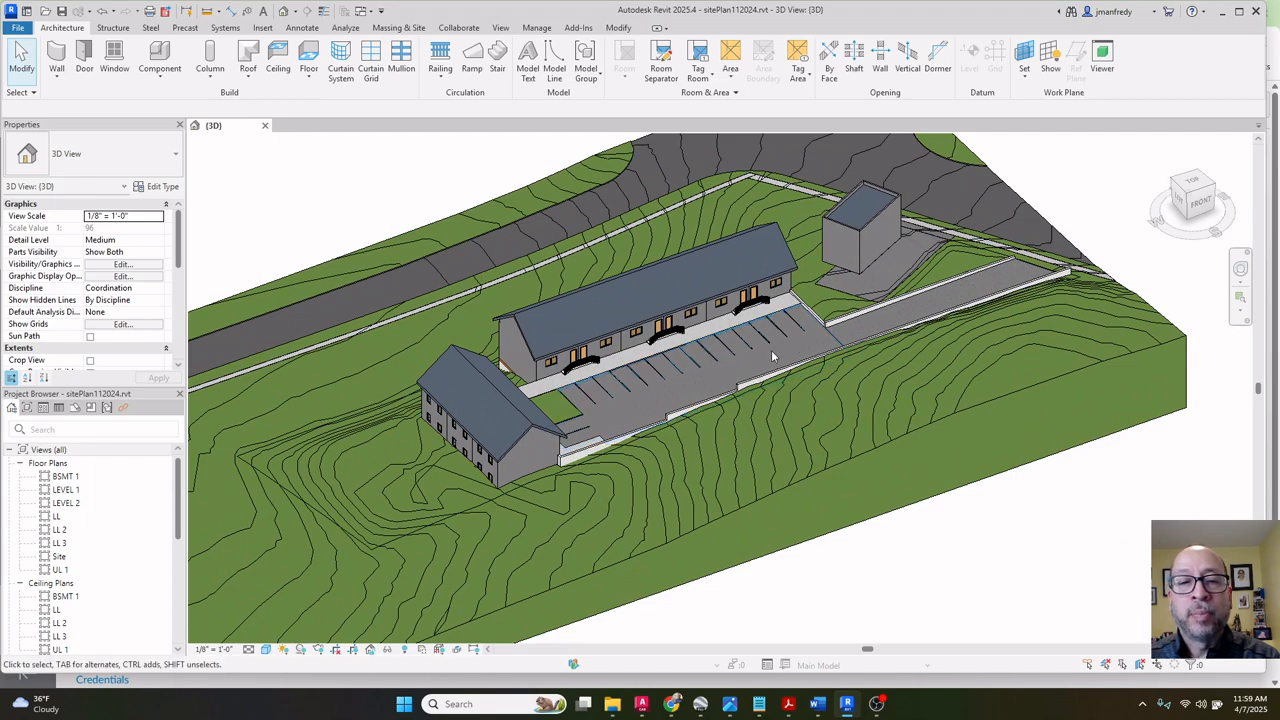
{"action": "scroll", "coordinate": [775, 335], "scroll_direction": "up", "scroll_amount": 2}
{"action": "middle_click_drag", "start_coordinate": [762, 318], "coordinate": [955, 315]}
{"action": "middle_click_drag", "start_coordinate": [767, 367], "coordinate": [698, 360], "text": "shift"}
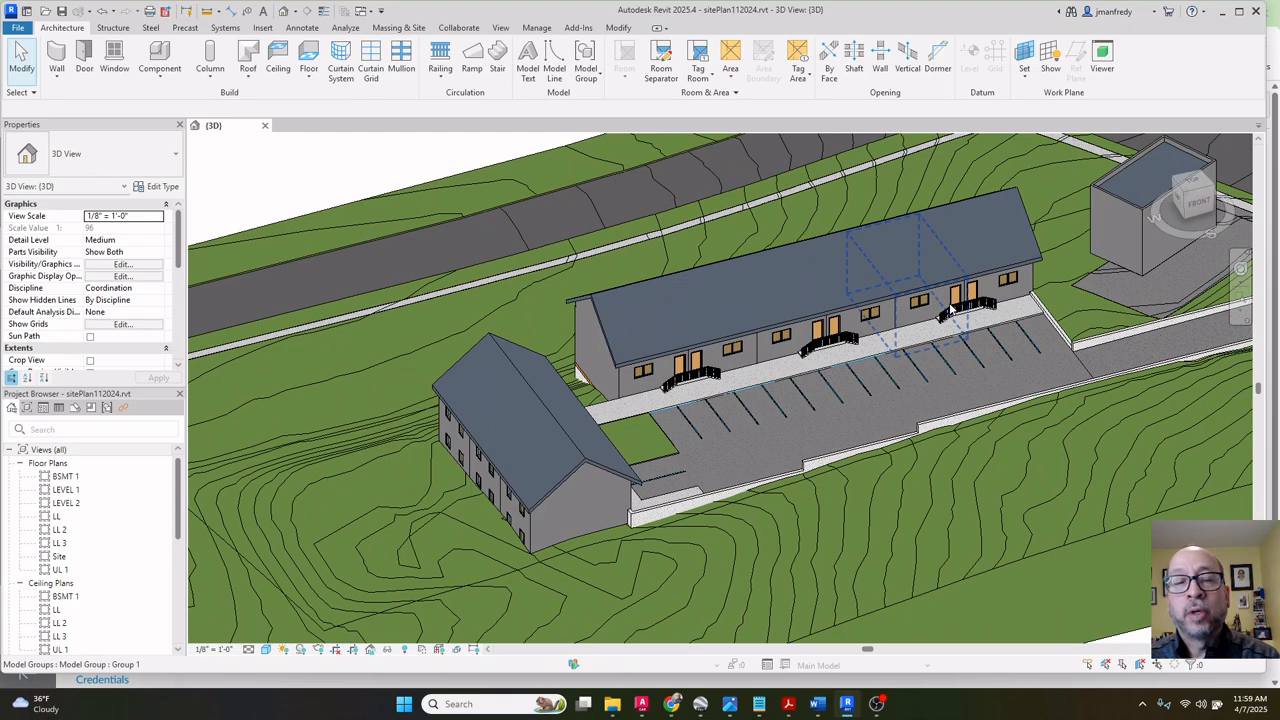
{"action": "middle_click_drag", "start_coordinate": [888, 328], "coordinate": [328, 320], "text": "shift"}
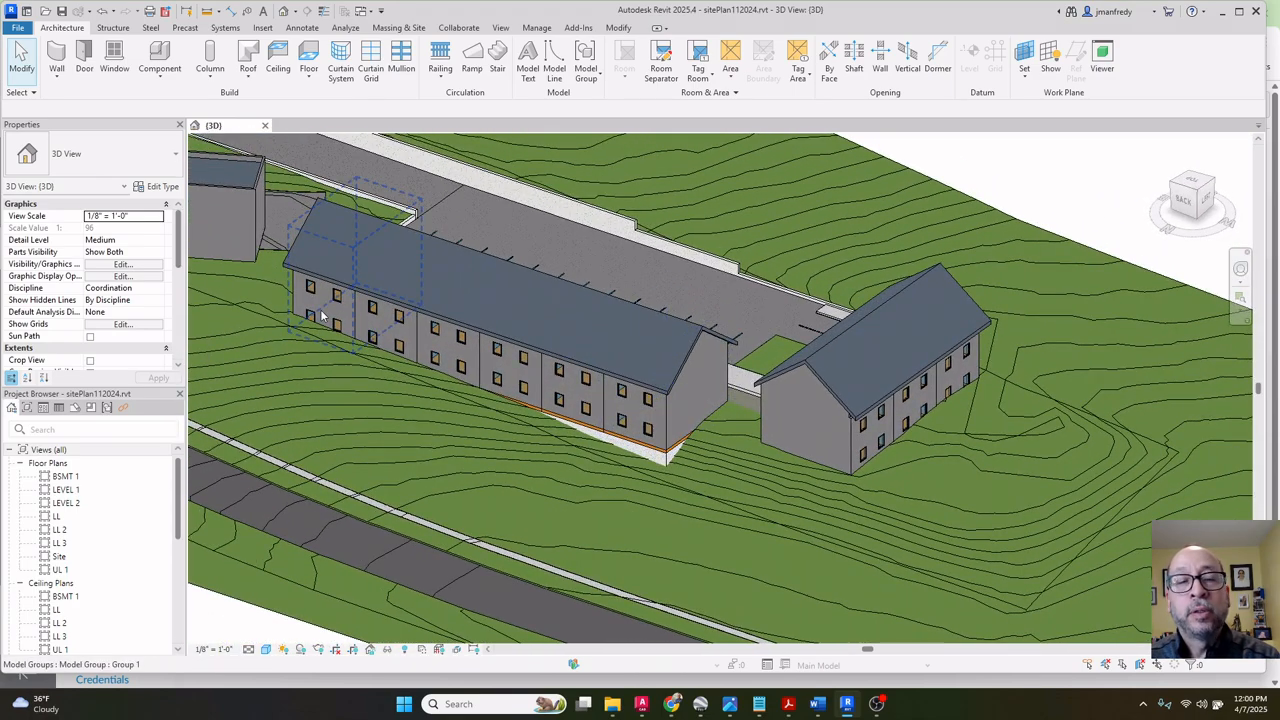
{"action": "middle_click_drag", "start_coordinate": [650, 395], "coordinate": [712, 428], "text": "shift"}
{"action": "scroll", "coordinate": [752, 385], "scroll_direction": "down", "scroll_amount": 3}
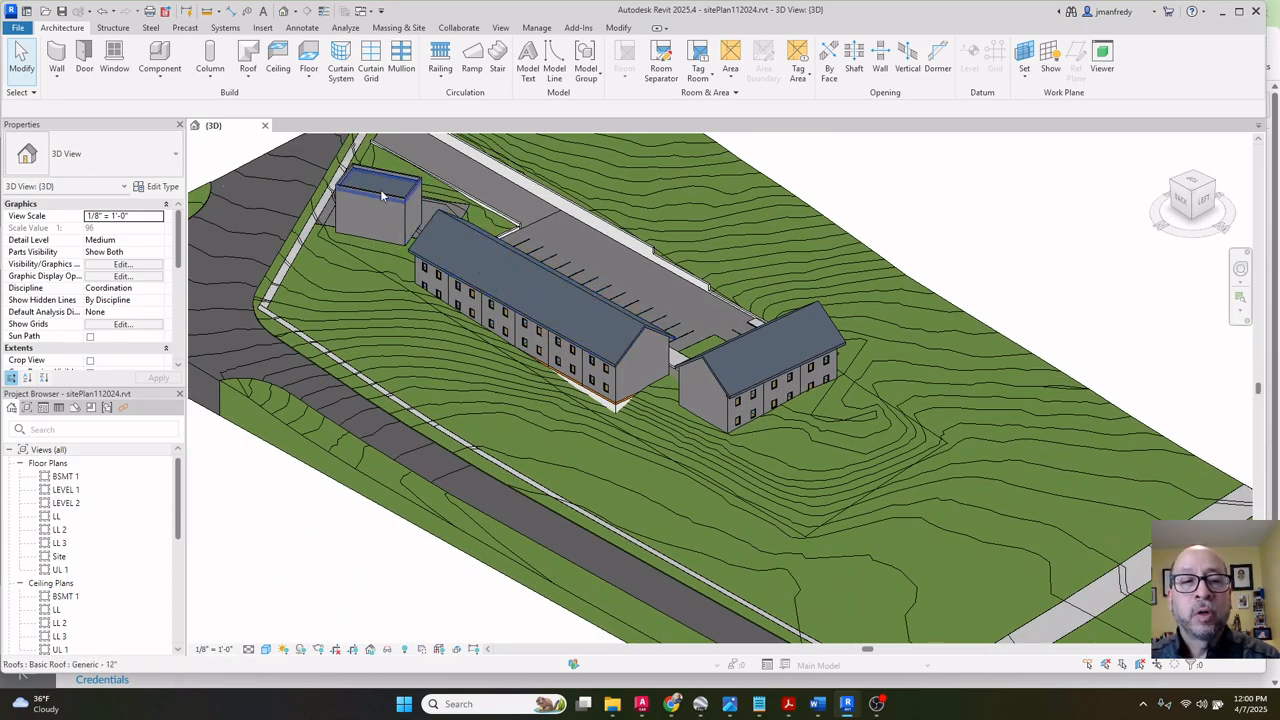
Select the toposolid beneath the buildings, inspect its extent from the back and front, and clear the selection.
{"action": "left_click", "coordinate": [790, 466]}
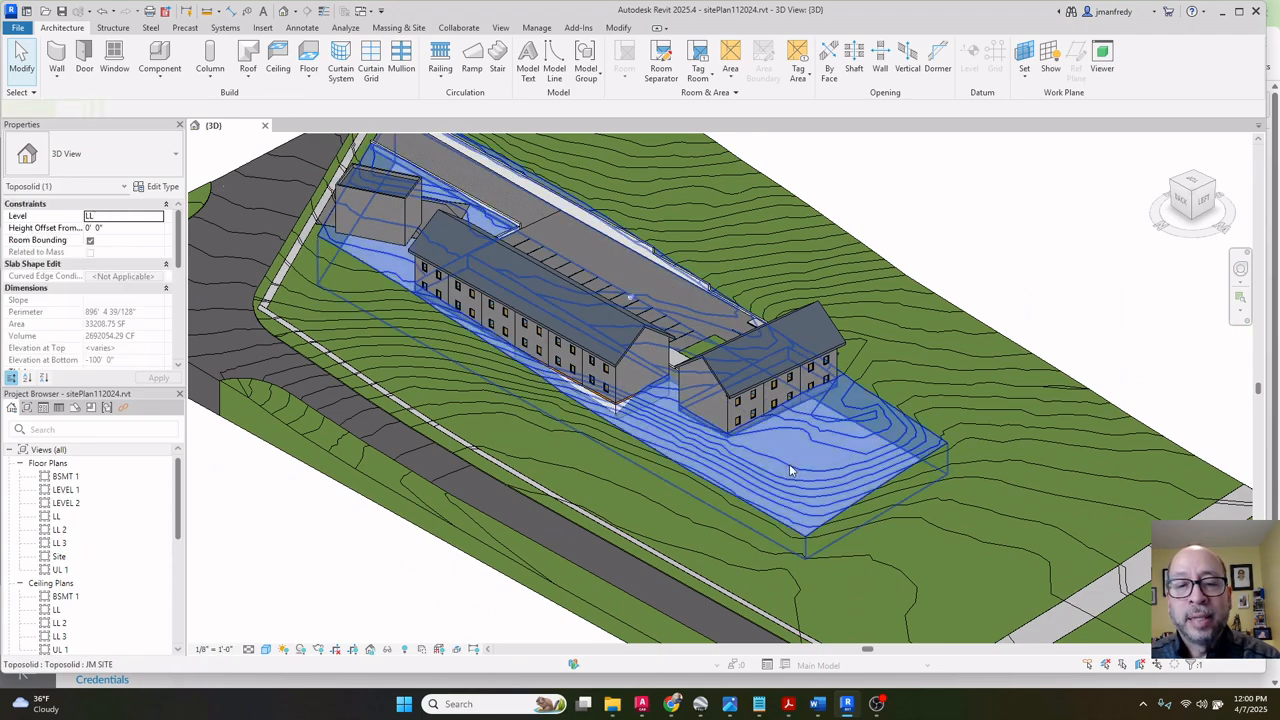
{"action": "middle_click_drag", "start_coordinate": [828, 464], "coordinate": [758, 484], "text": "shift"}
{"action": "middle_click_drag", "start_coordinate": [890, 438], "coordinate": [1005, 295], "text": "shift"}
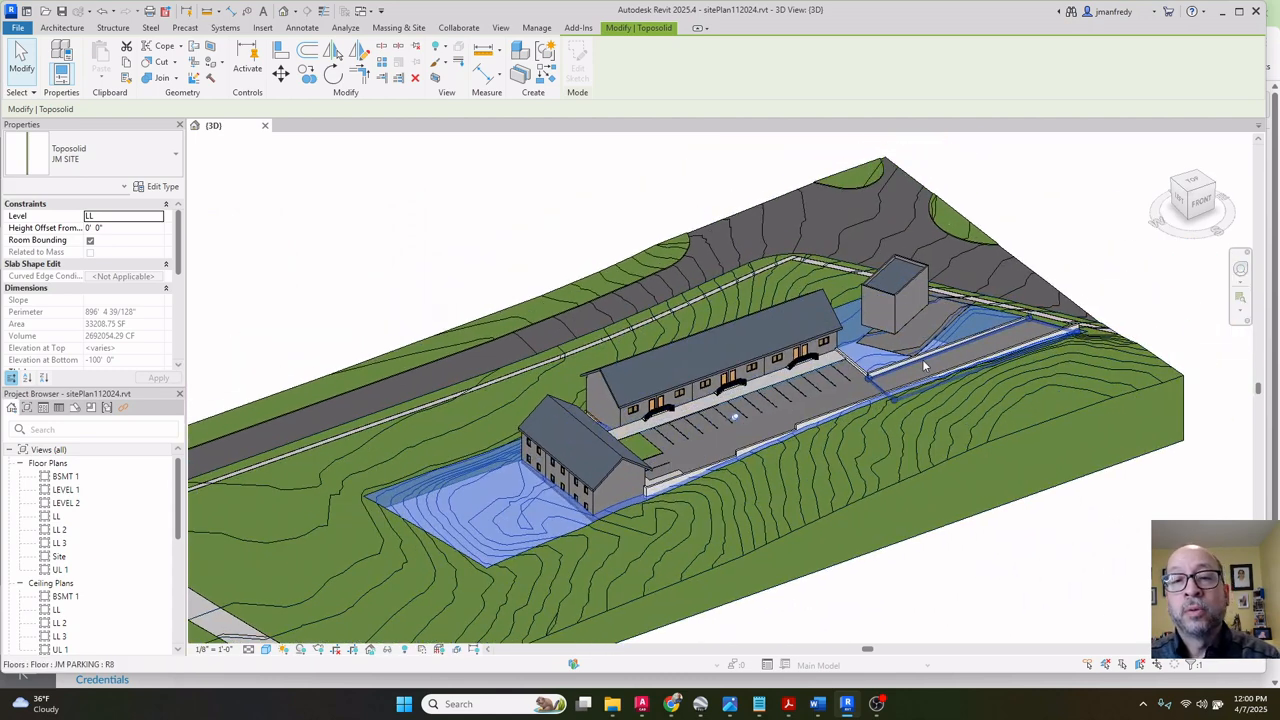
{"action": "left_click", "coordinate": [760, 163]}
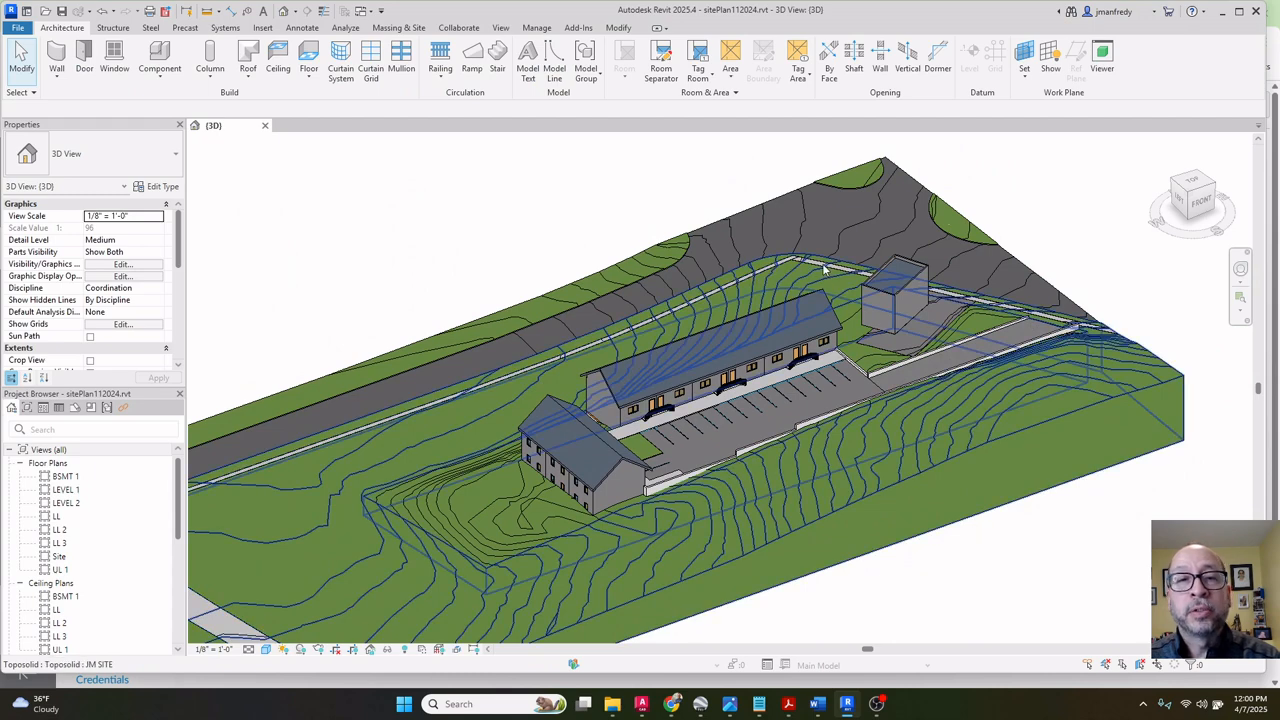
Inspect the parking sub-division beside the small flat-roofed building and review the whole site model.
{"action": "scroll", "coordinate": [902, 305], "scroll_direction": "up", "scroll_amount": 3}
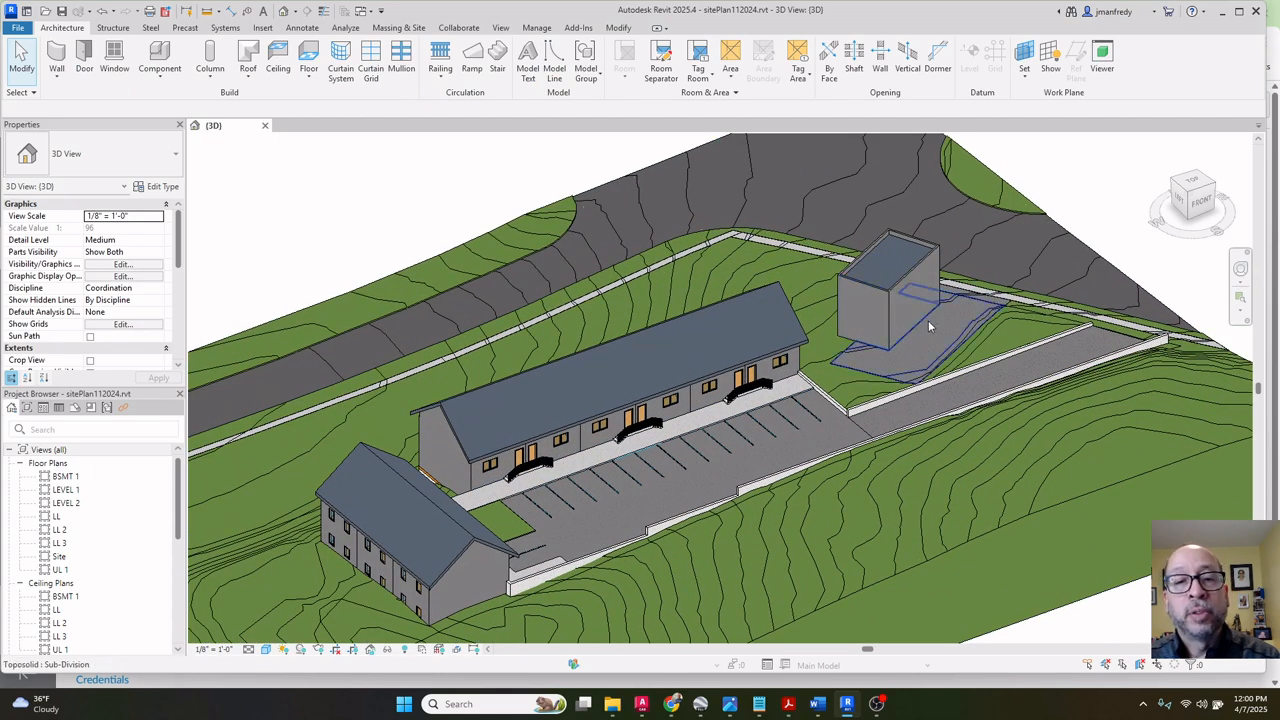
{"action": "scroll", "coordinate": [929, 327], "scroll_direction": "up", "scroll_amount": 2}
{"action": "left_click", "coordinate": [927, 321]}
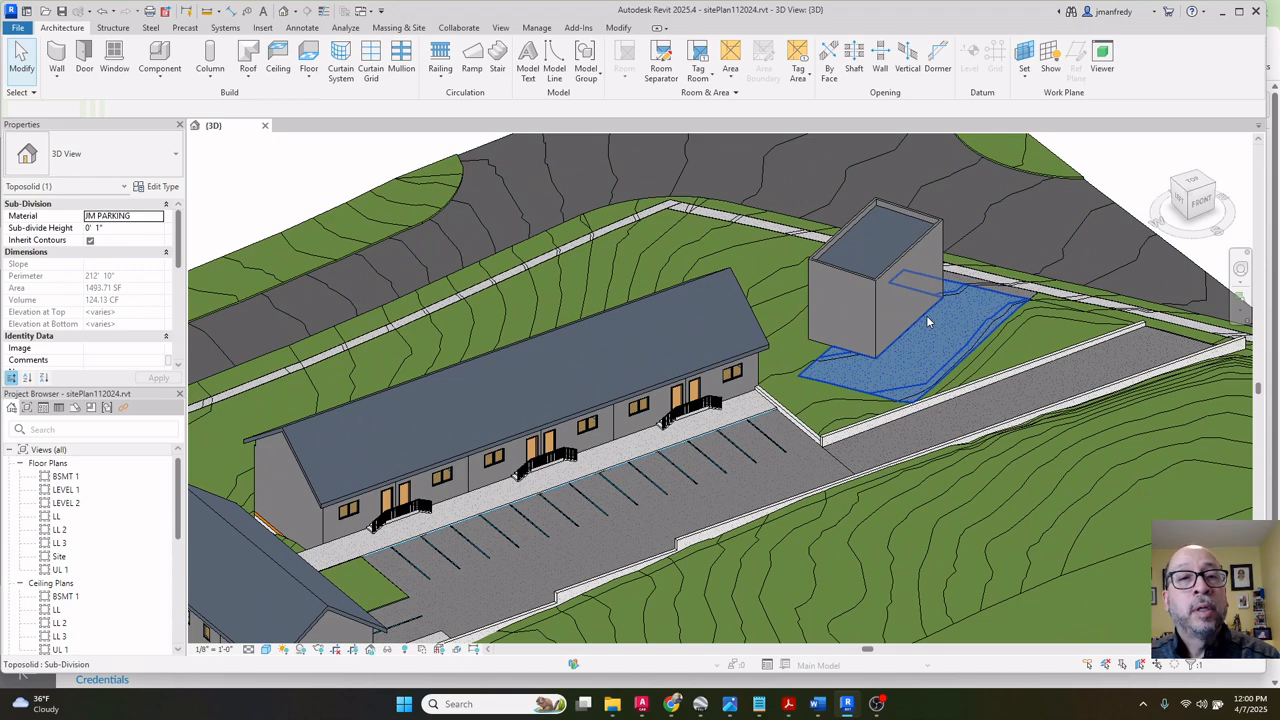
{"action": "key", "text": "Escape"}
{"action": "scroll", "coordinate": [927, 321], "scroll_direction": "down", "scroll_amount": 6}
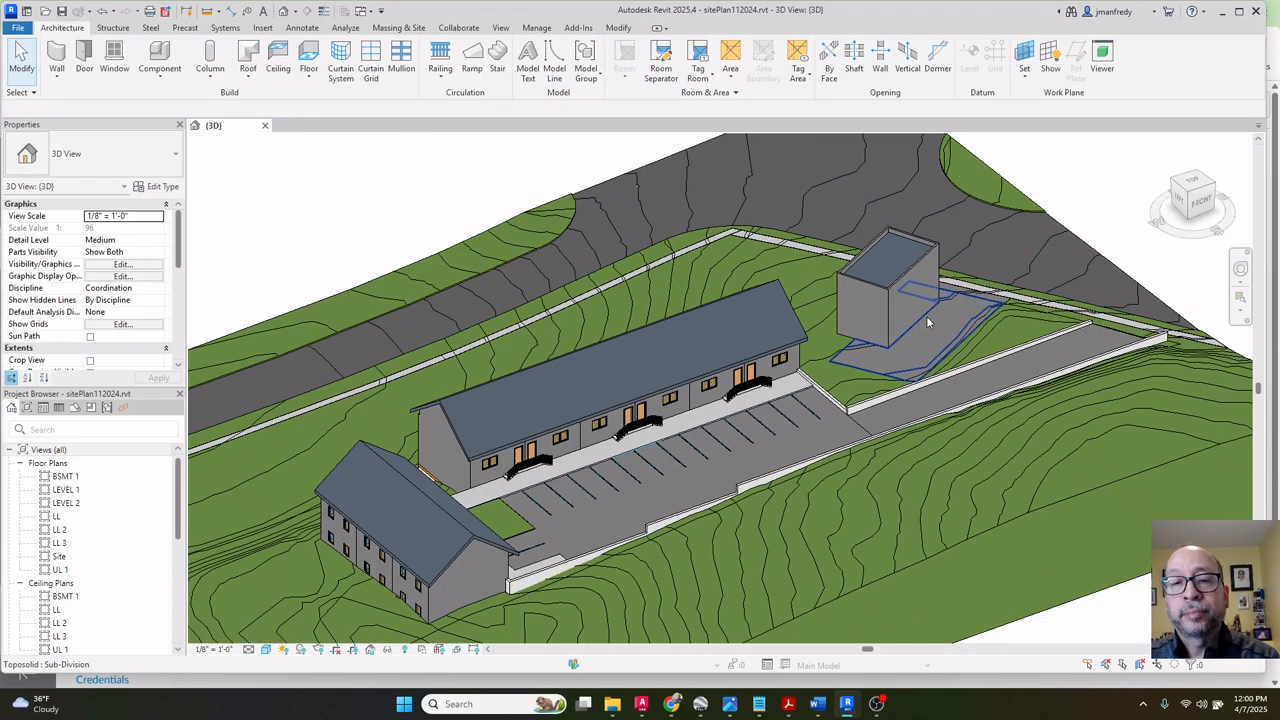
{"action": "middle_click_drag", "start_coordinate": [546, 263], "coordinate": [520, 220], "text": "shift"}
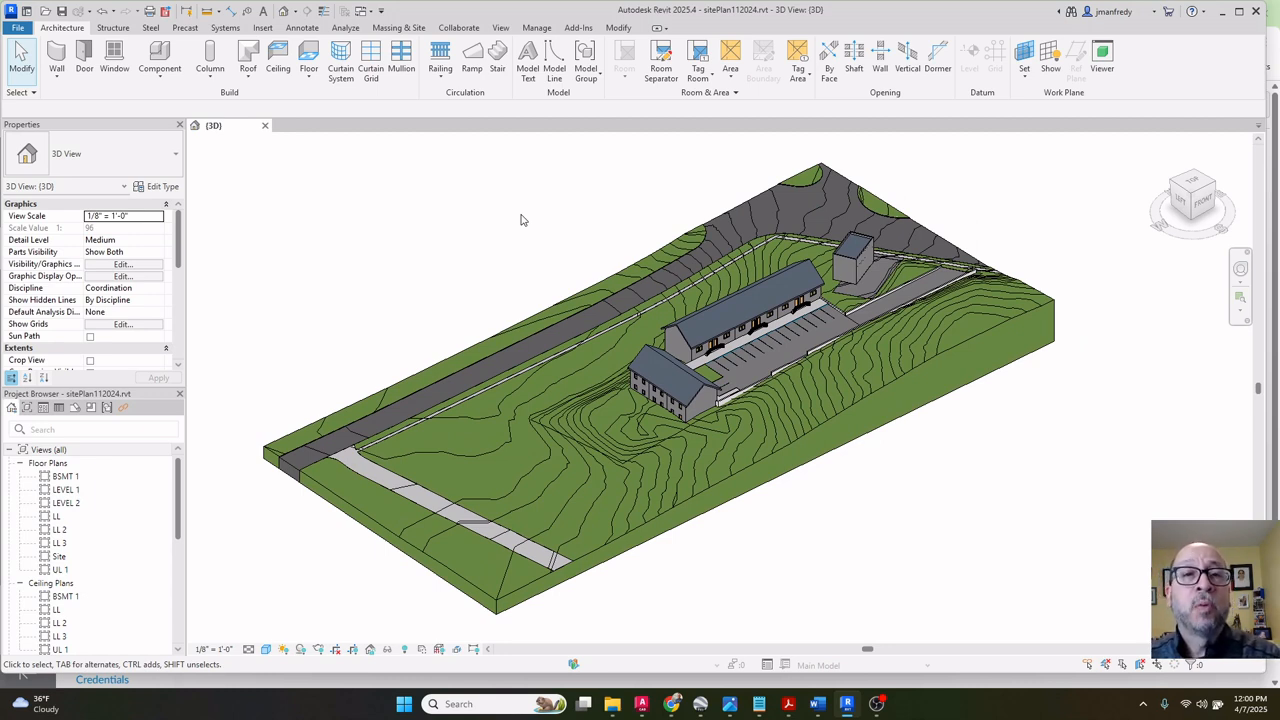
{"action": "middle_click_drag", "start_coordinate": [523, 220], "coordinate": [531, 220], "text": "shift"}
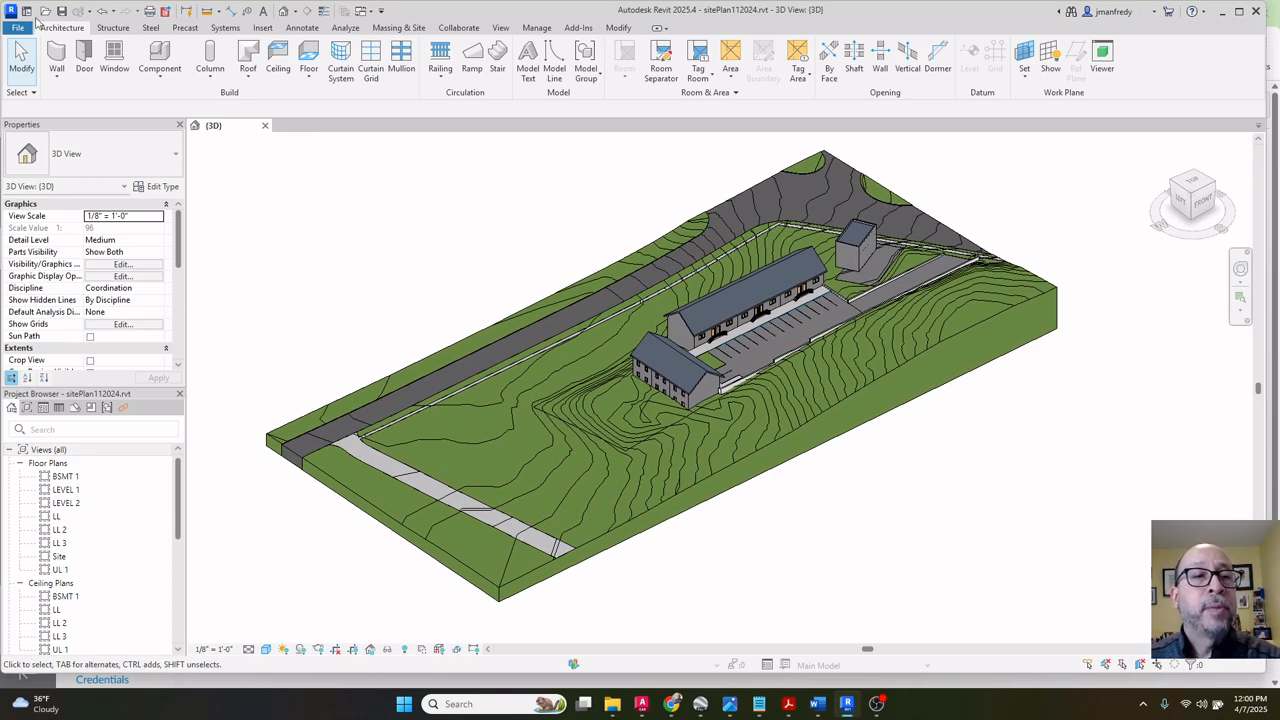
Create a new project from the default.rte template in the English-Imperial folder.
{"action": "left_click", "coordinate": [20, 27]}
{"action": "mouse_move", "coordinate": [48, 84]}
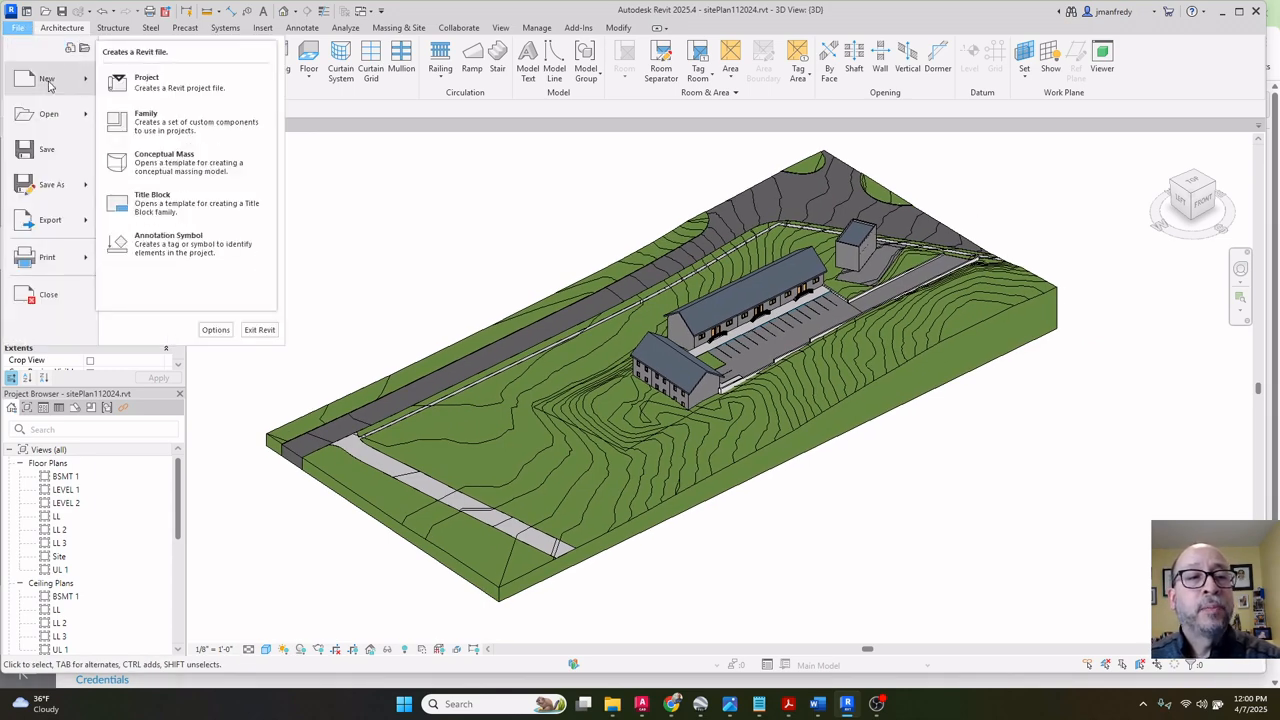
{"action": "left_click", "coordinate": [187, 89]}
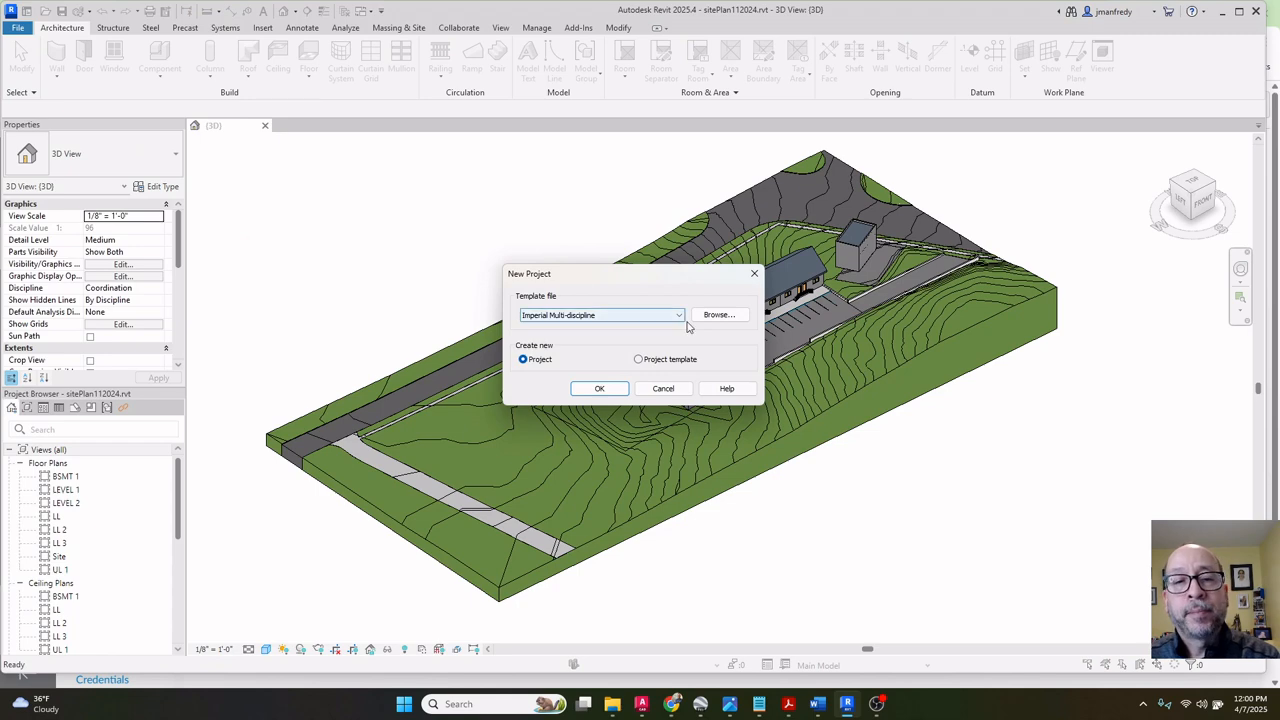
{"action": "left_click", "coordinate": [712, 318]}
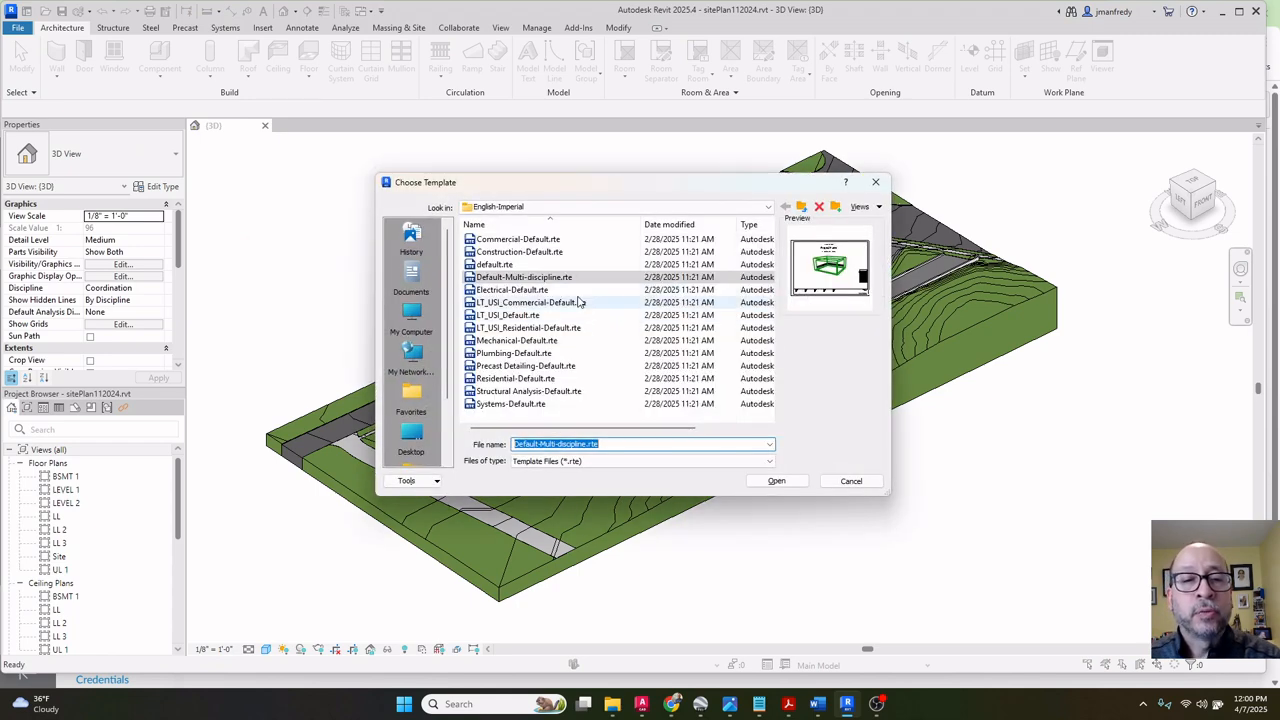
{"action": "left_click", "coordinate": [520, 264]}
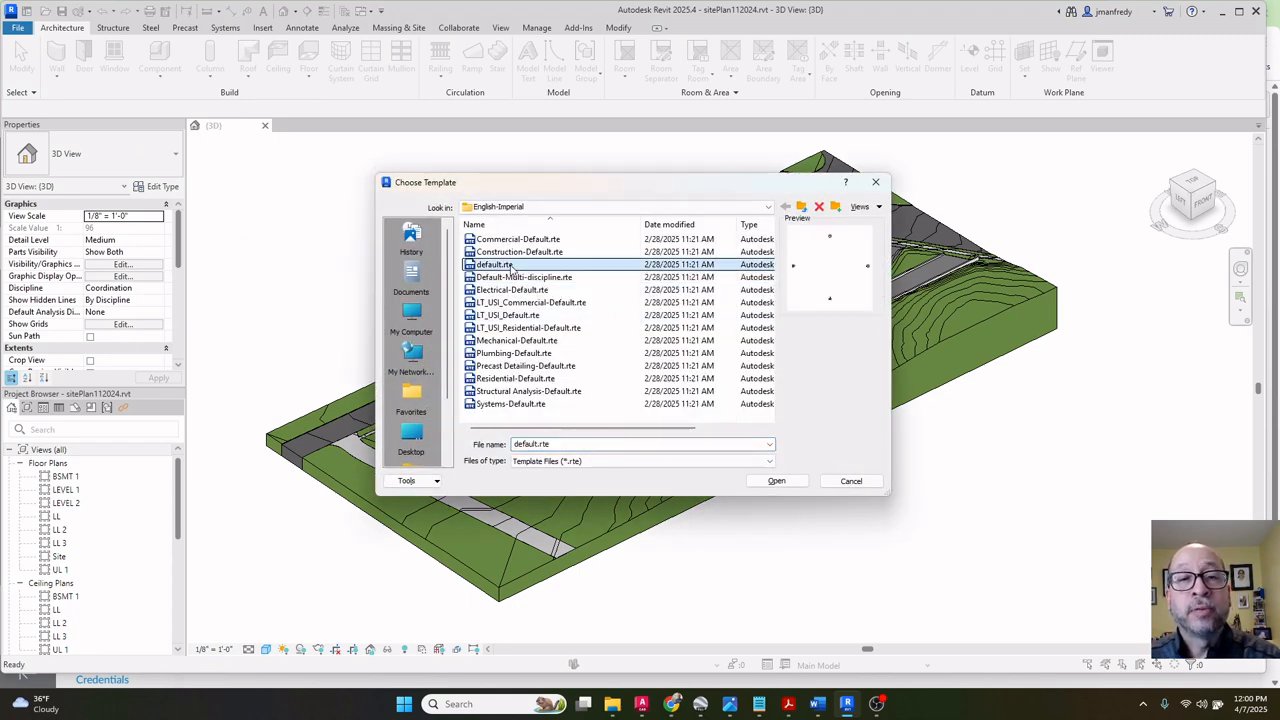
{"action": "left_click", "coordinate": [766, 481]}
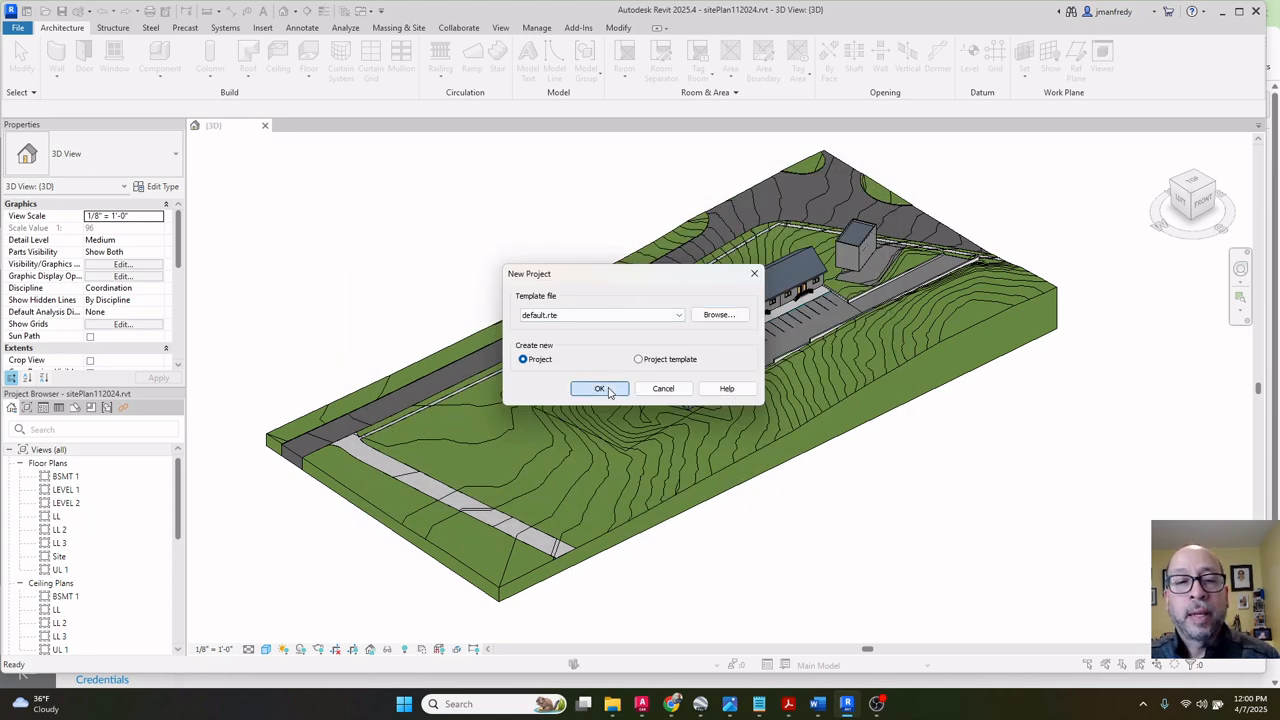
{"action": "left_click", "coordinate": [600, 389]}
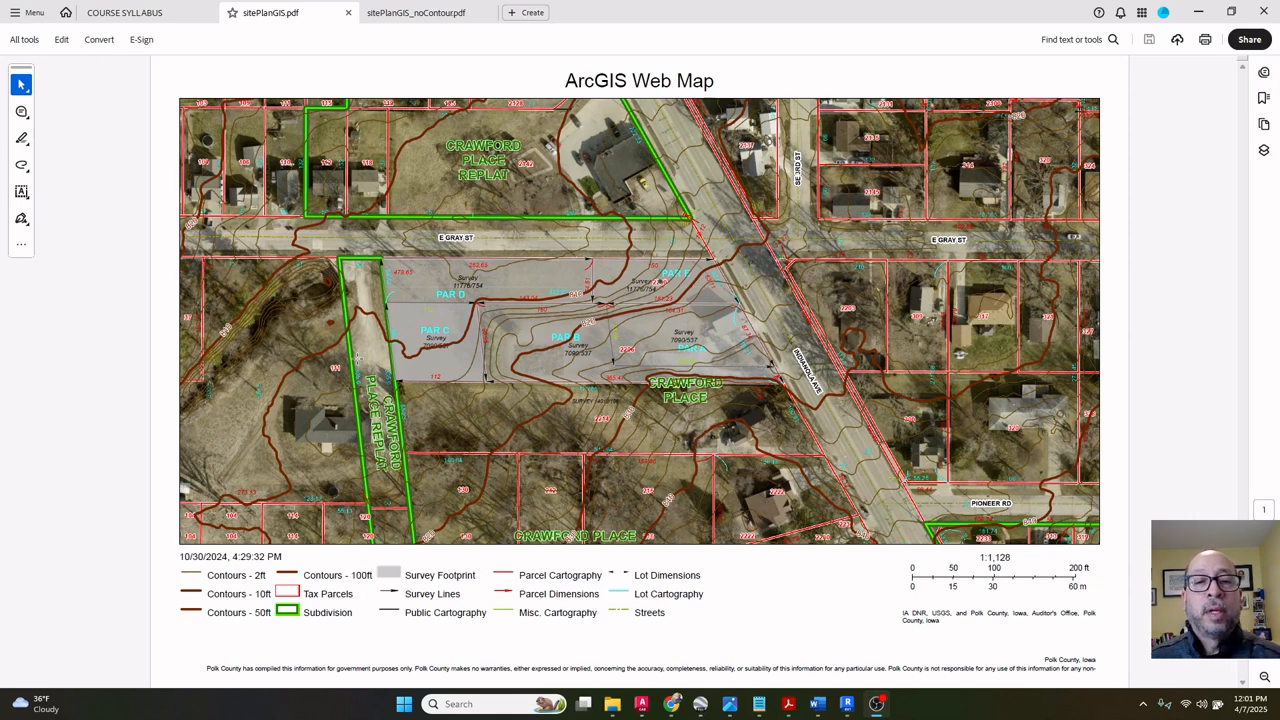
In Acrobat, examine the project parcels and contour lines on the sitePlanGIS.pdf map.
{"action": "left_click_drag", "start_coordinate": [467, 284], "coordinate": [793, 398]}
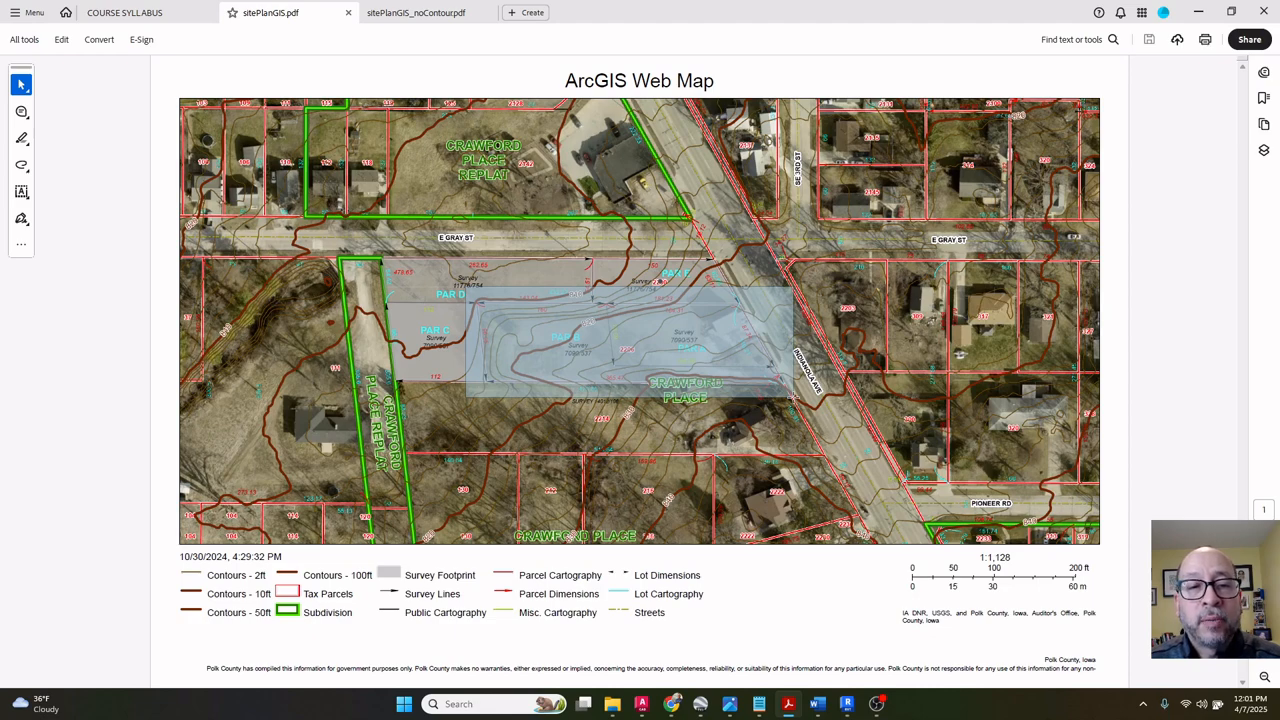
{"action": "left_click_drag", "start_coordinate": [793, 398], "coordinate": [793, 398]}
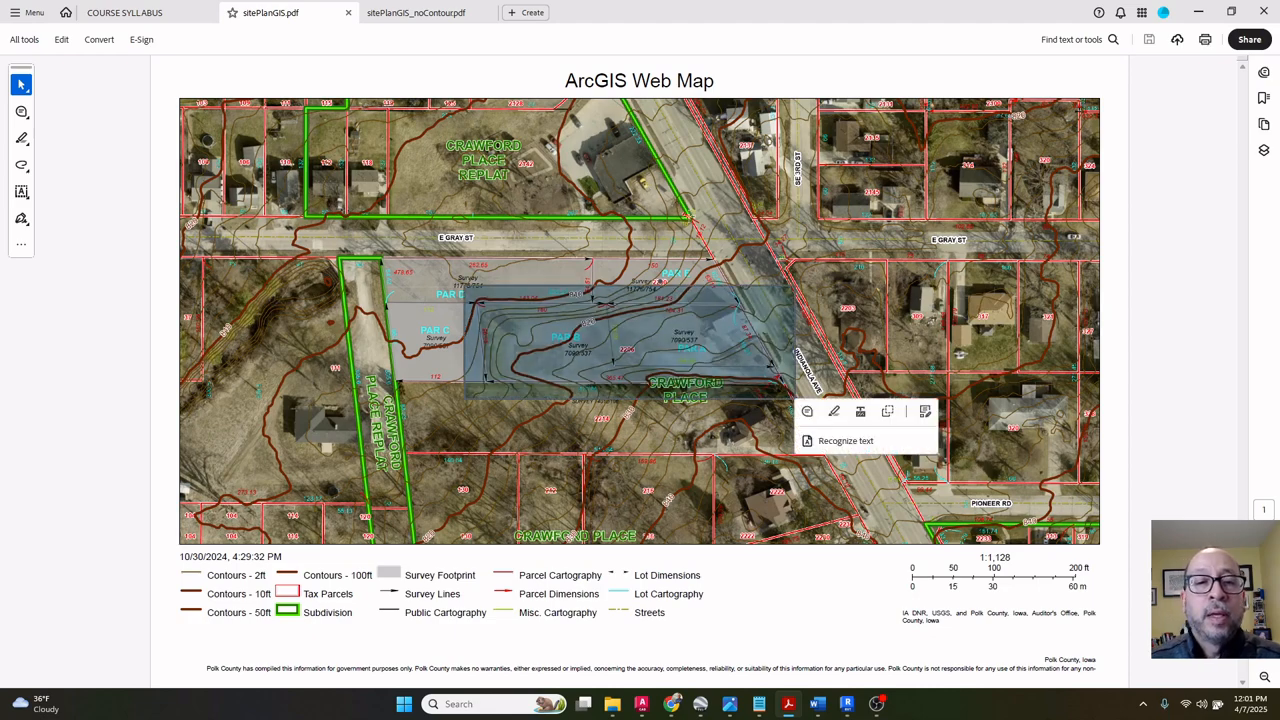
{"action": "left_click", "coordinate": [557, 220]}
{"action": "left_click", "coordinate": [741, 77]}
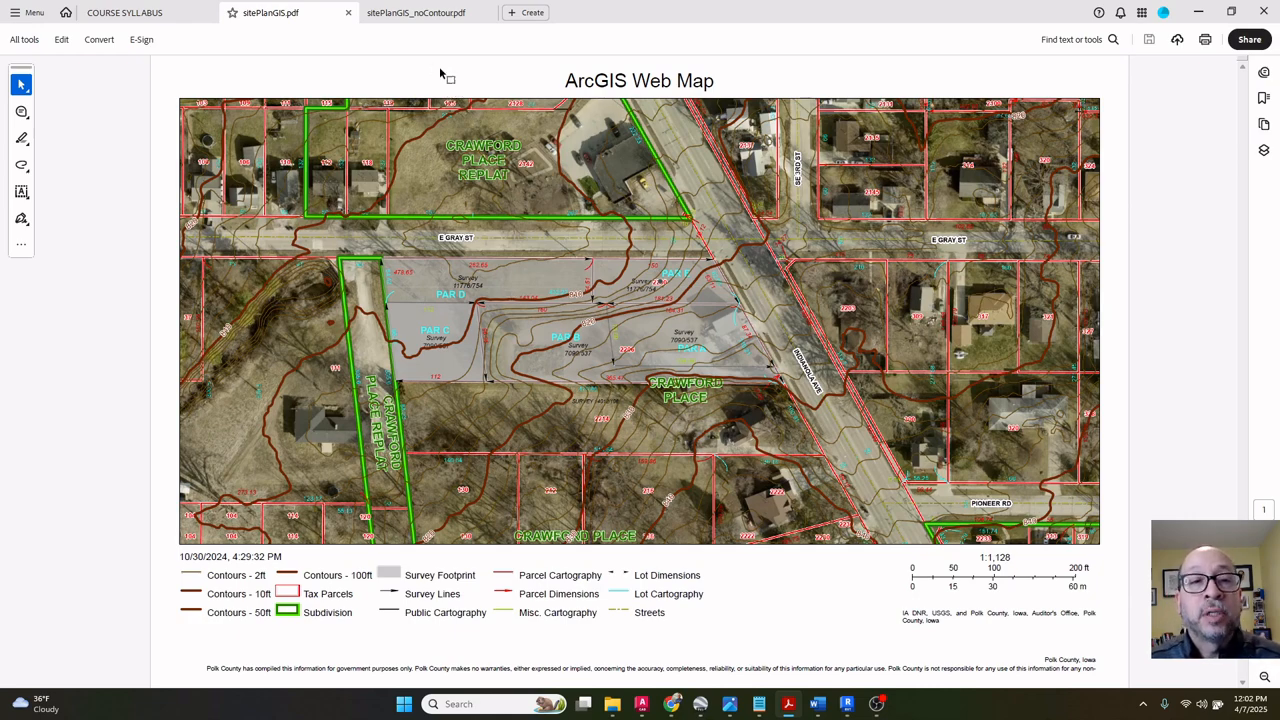
Open the sitePlanGIS_noContour.pdf map and examine the building site area on the aerial image.
{"action": "left_click", "coordinate": [427, 14]}
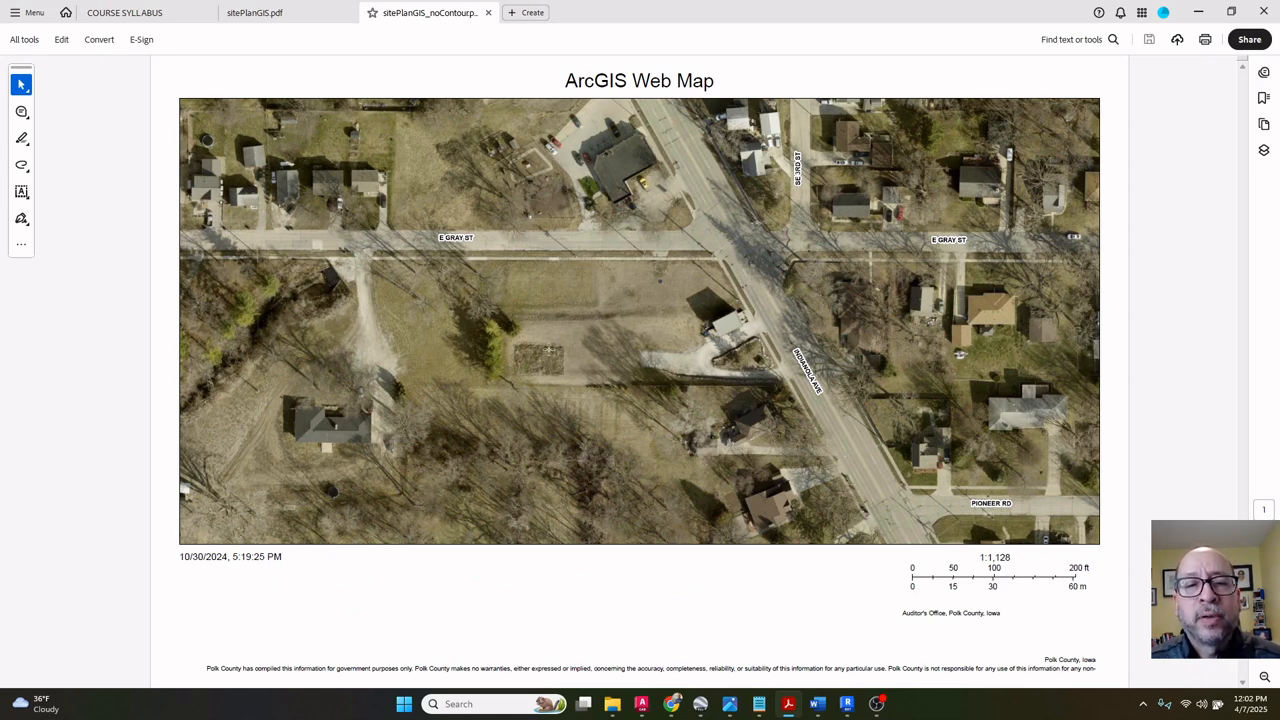
{"action": "left_click_drag", "start_coordinate": [501, 306], "coordinate": [802, 396]}
{"action": "left_click", "coordinate": [821, 363]}
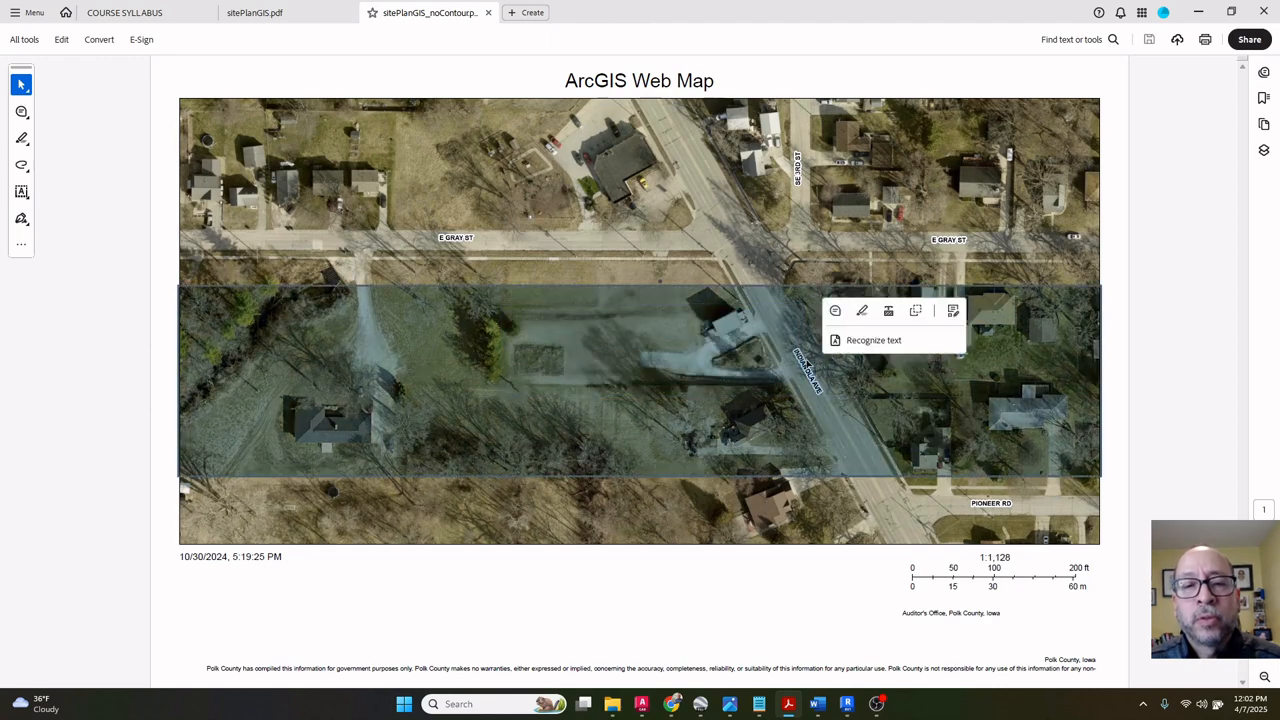
{"action": "left_click", "coordinate": [779, 264]}
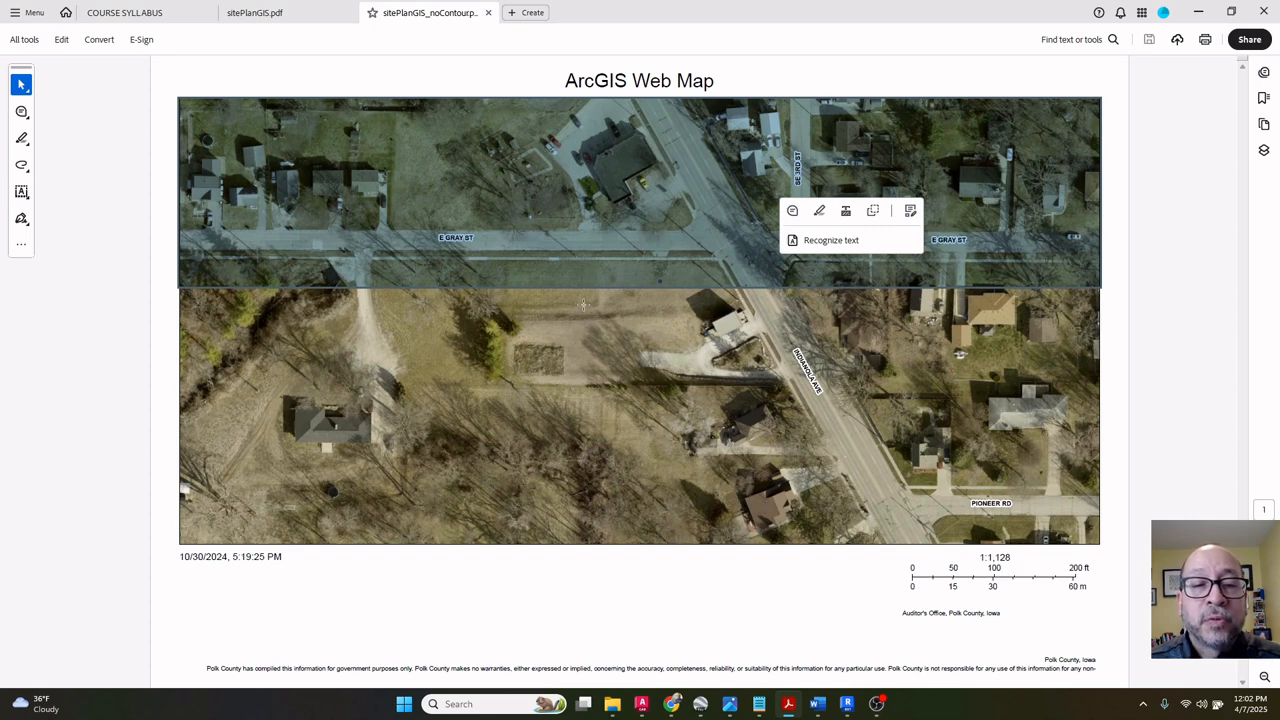
{"action": "left_click_drag", "start_coordinate": [502, 300], "coordinate": [720, 328]}
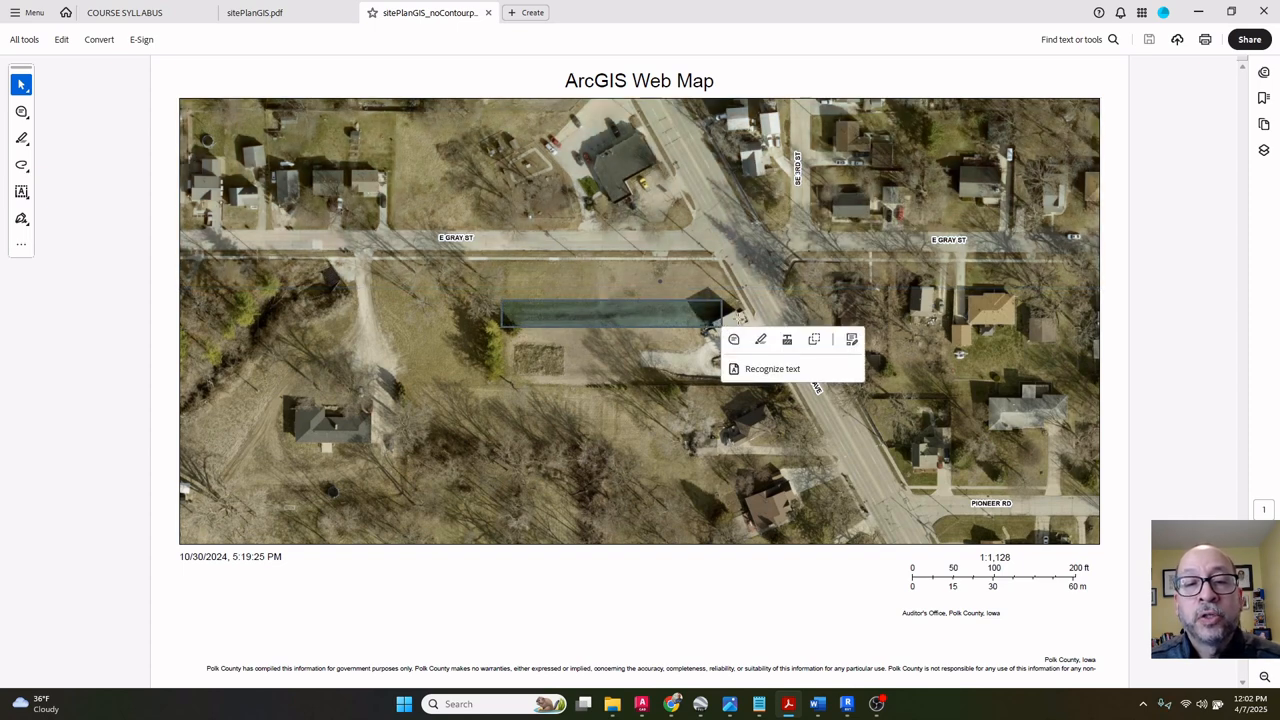
{"action": "left_click", "coordinate": [1155, 253]}
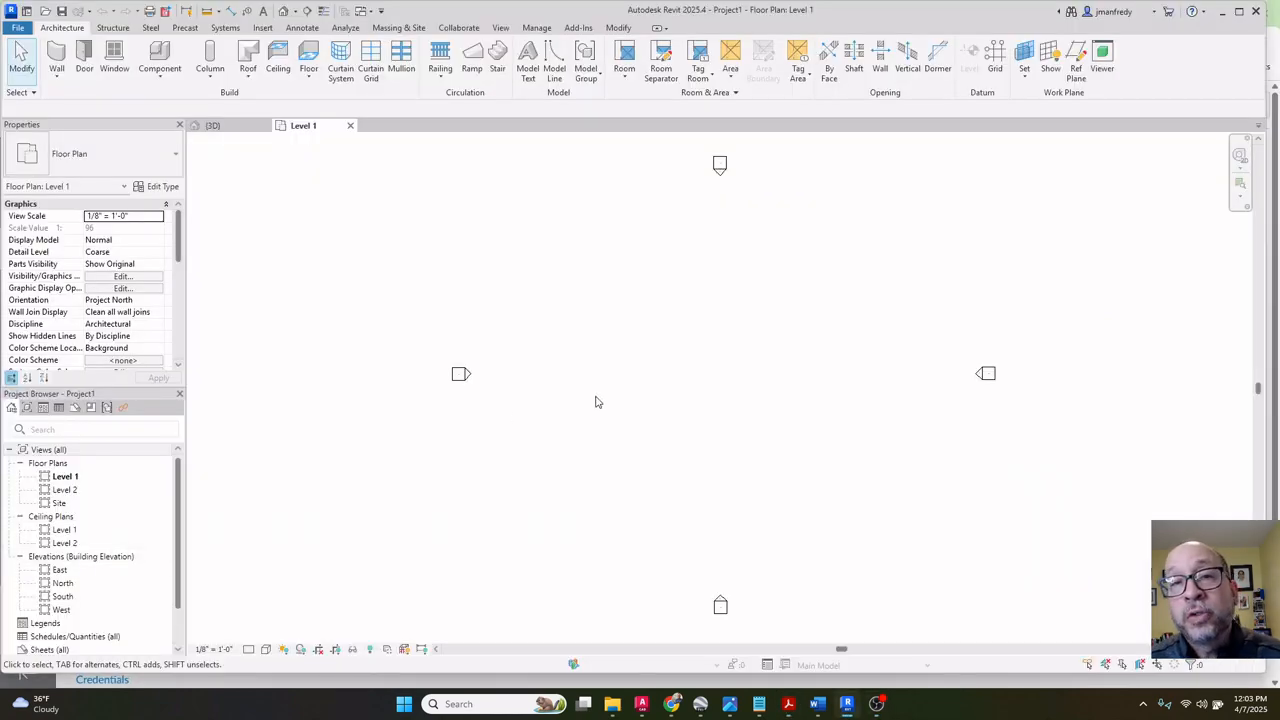
Back in Revit, start linking sitePlanGIS.pdf from the SUPPORT folder into the Level 1 floor plan.
{"action": "middle_click_drag", "start_coordinate": [604, 406], "coordinate": [585, 402]}
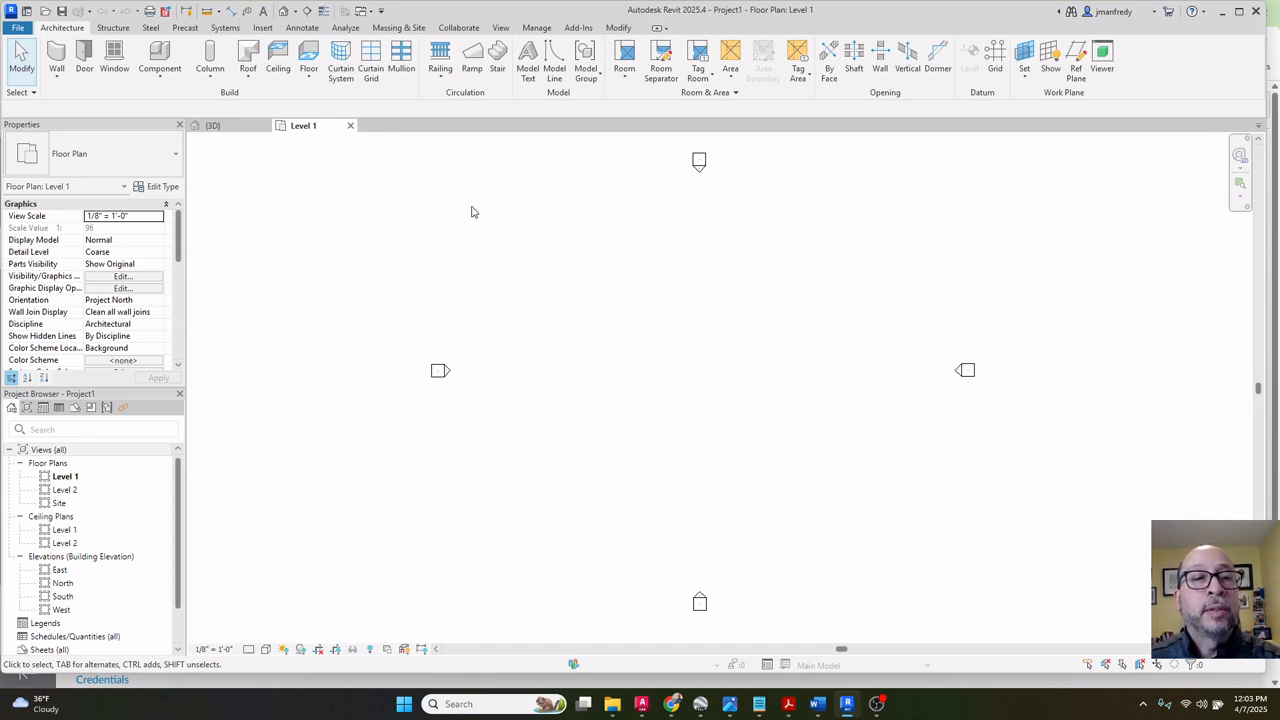
{"action": "left_click", "coordinate": [268, 28]}
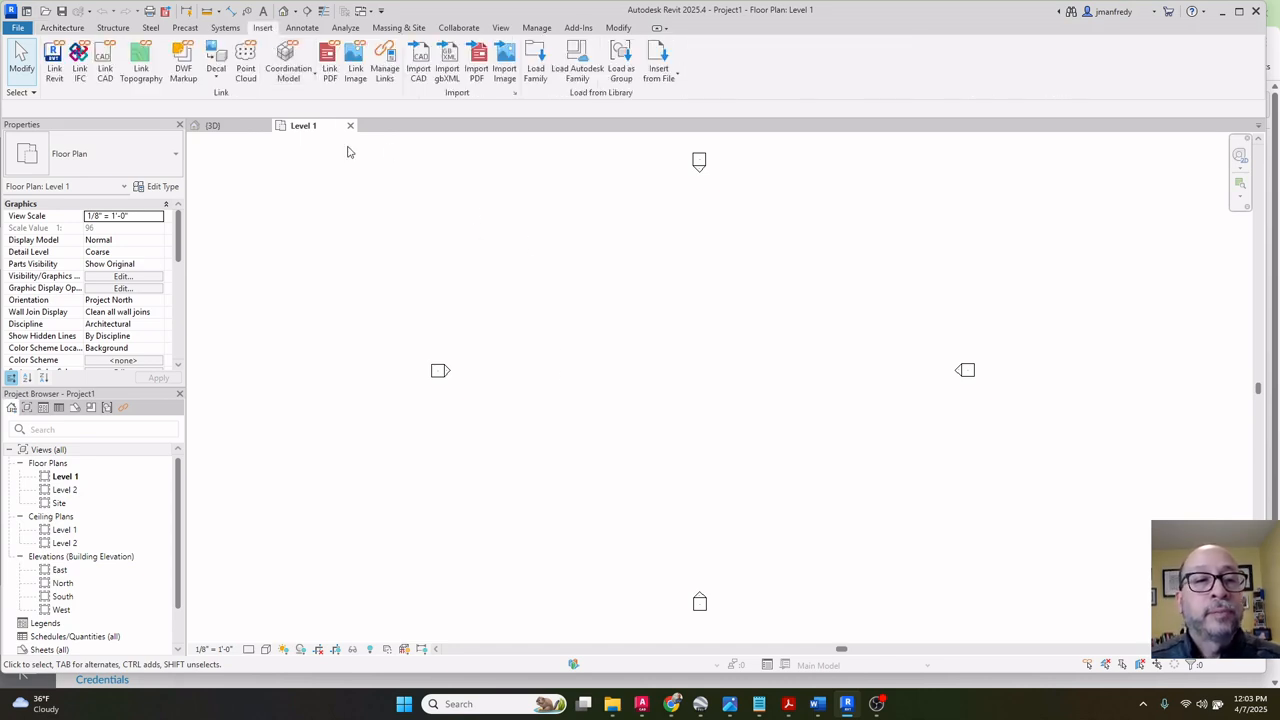
{"action": "left_click", "coordinate": [329, 62]}
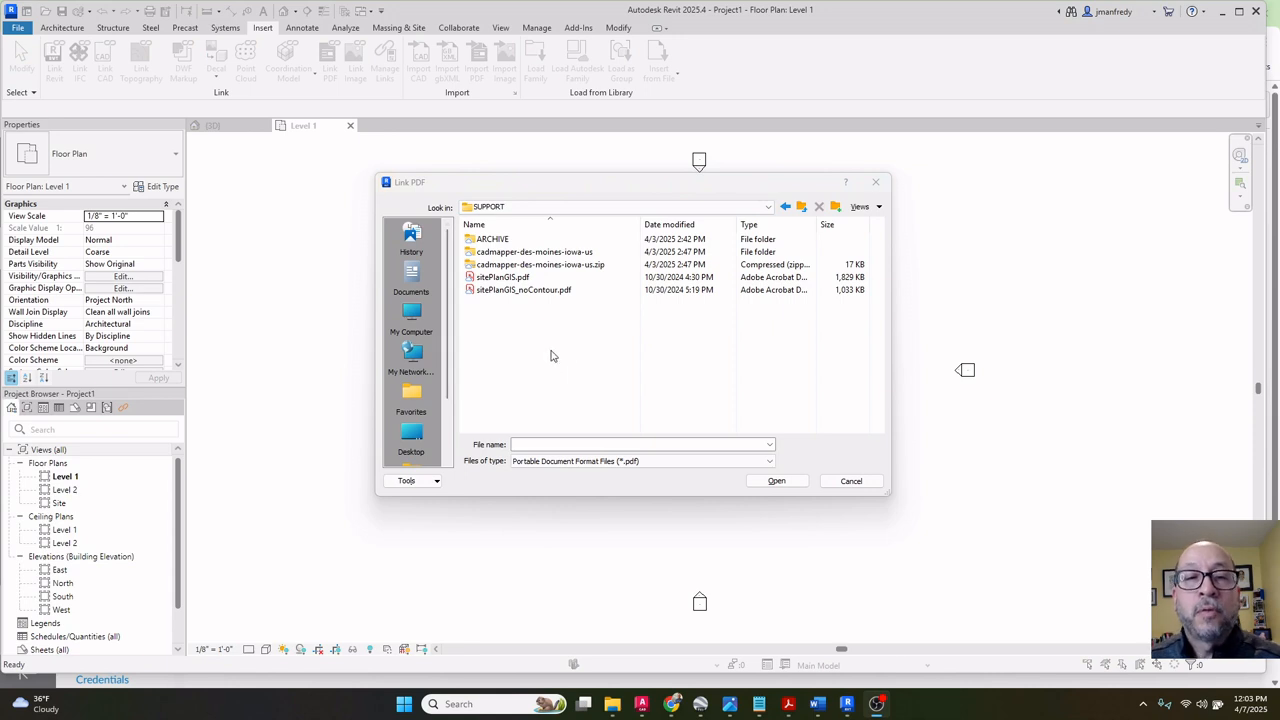
{"action": "left_click", "coordinate": [516, 278]}
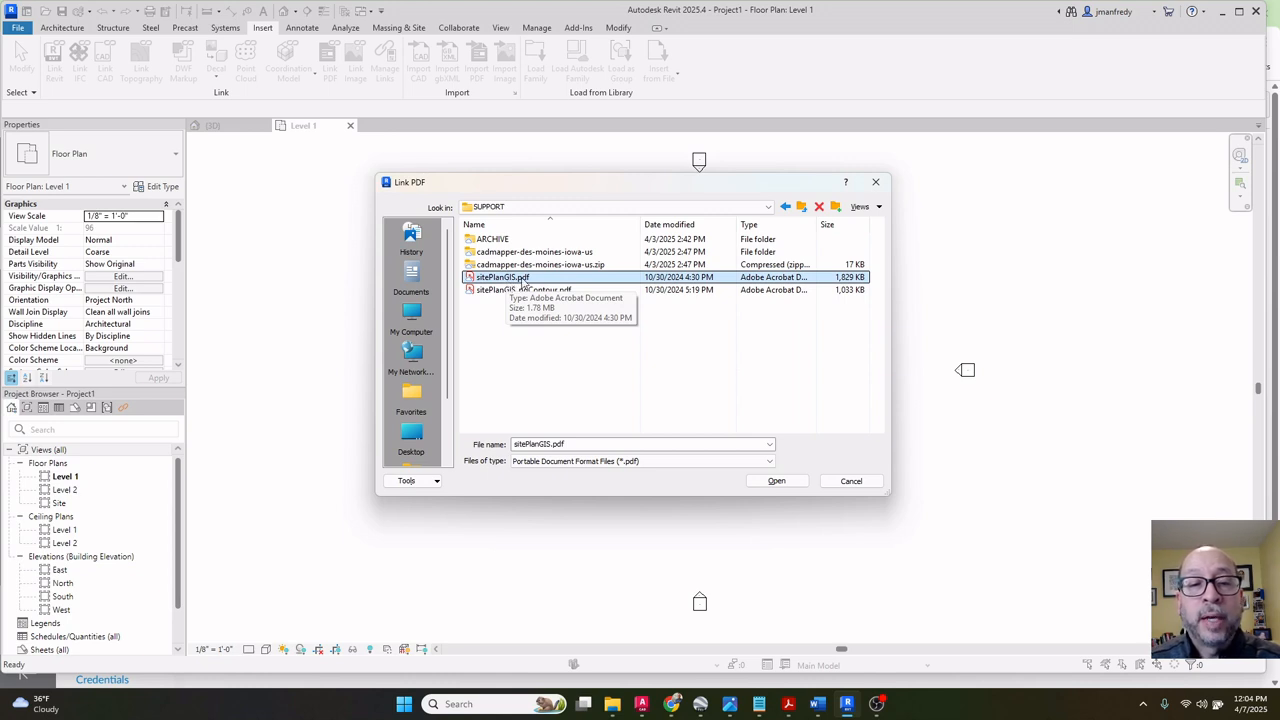
{"action": "left_click", "coordinate": [765, 481]}
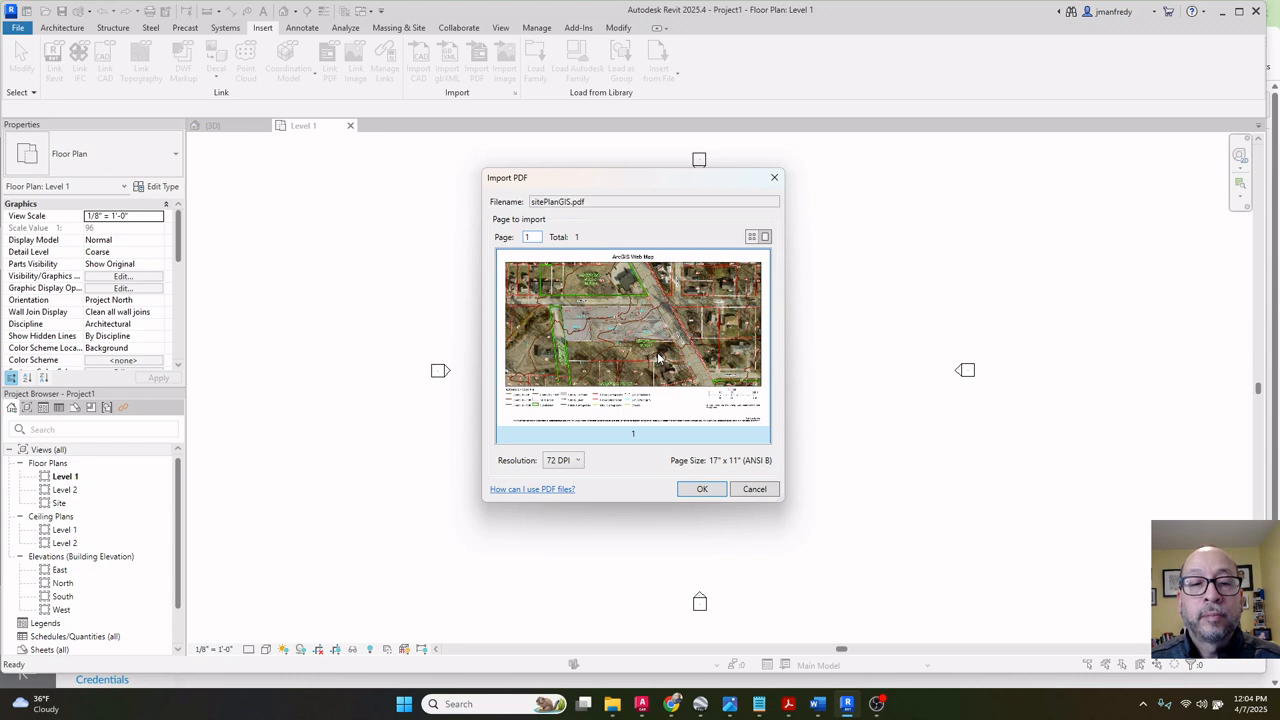
Set the import resolution of the site plan PDF to 300 DPI.
{"action": "left_click", "coordinate": [577, 461]}
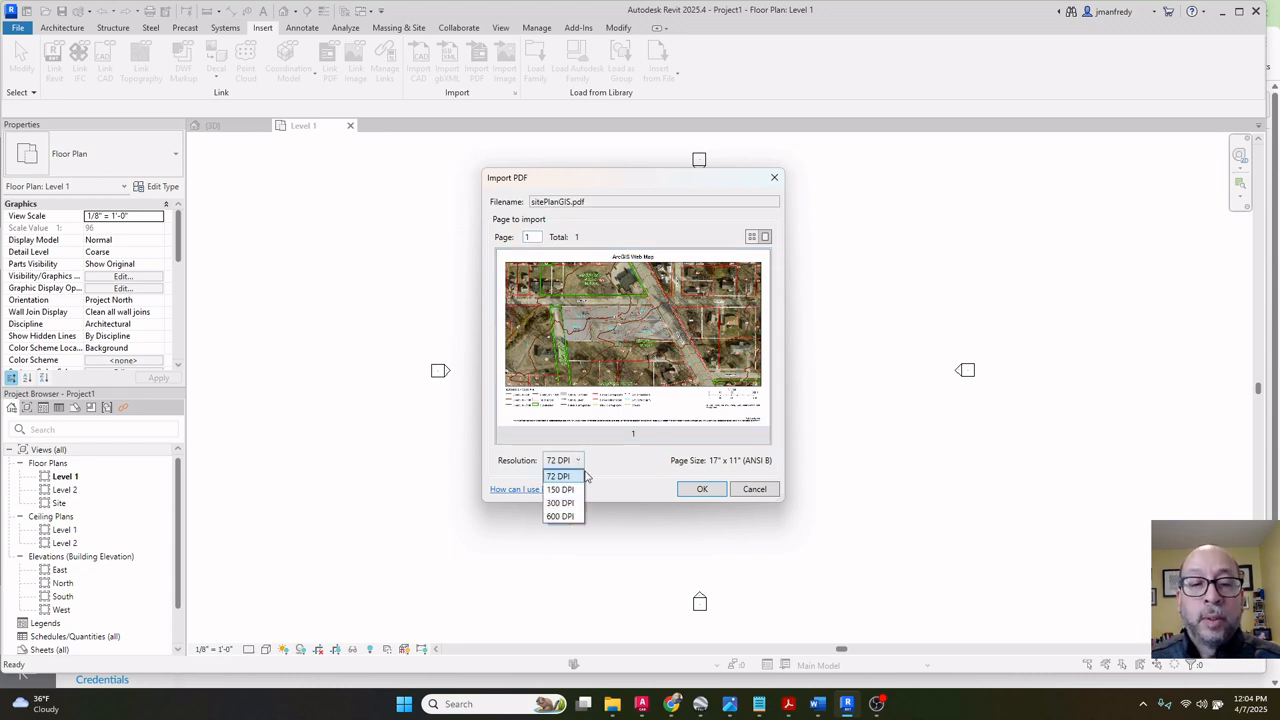
{"action": "left_click", "coordinate": [561, 489]}
{"action": "left_click", "coordinate": [582, 461]}
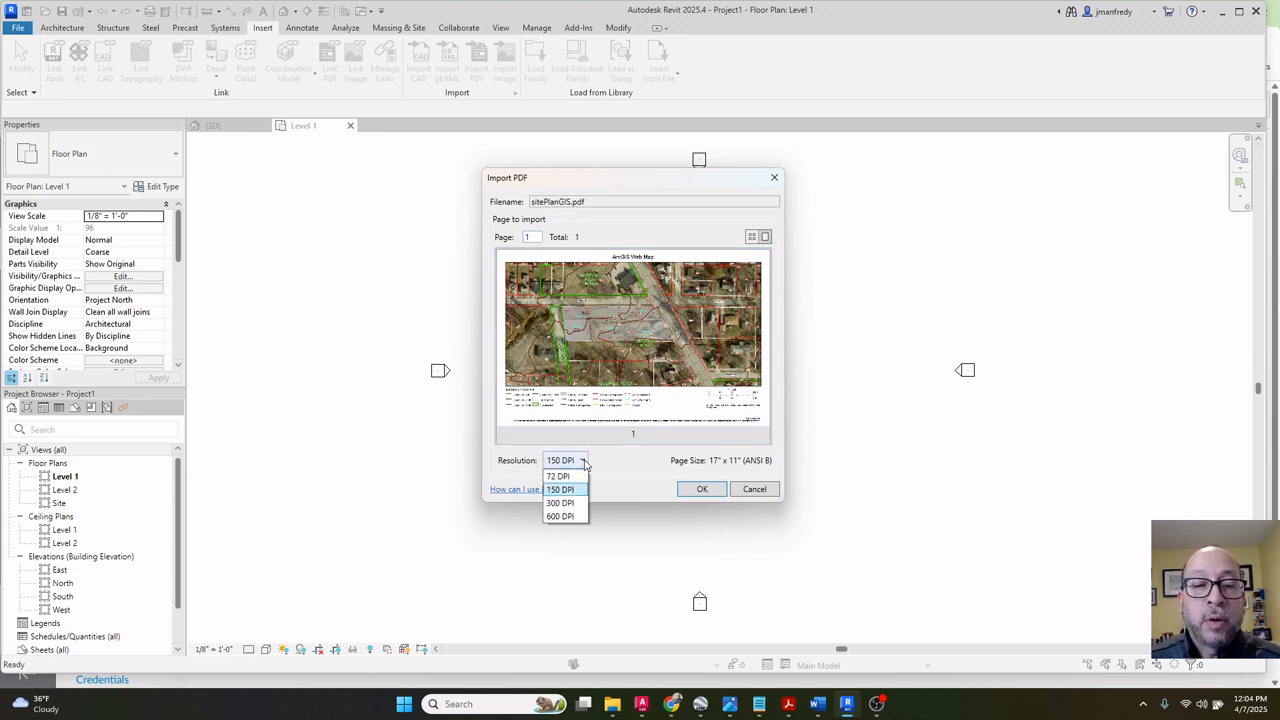
{"action": "left_click", "coordinate": [585, 463]}
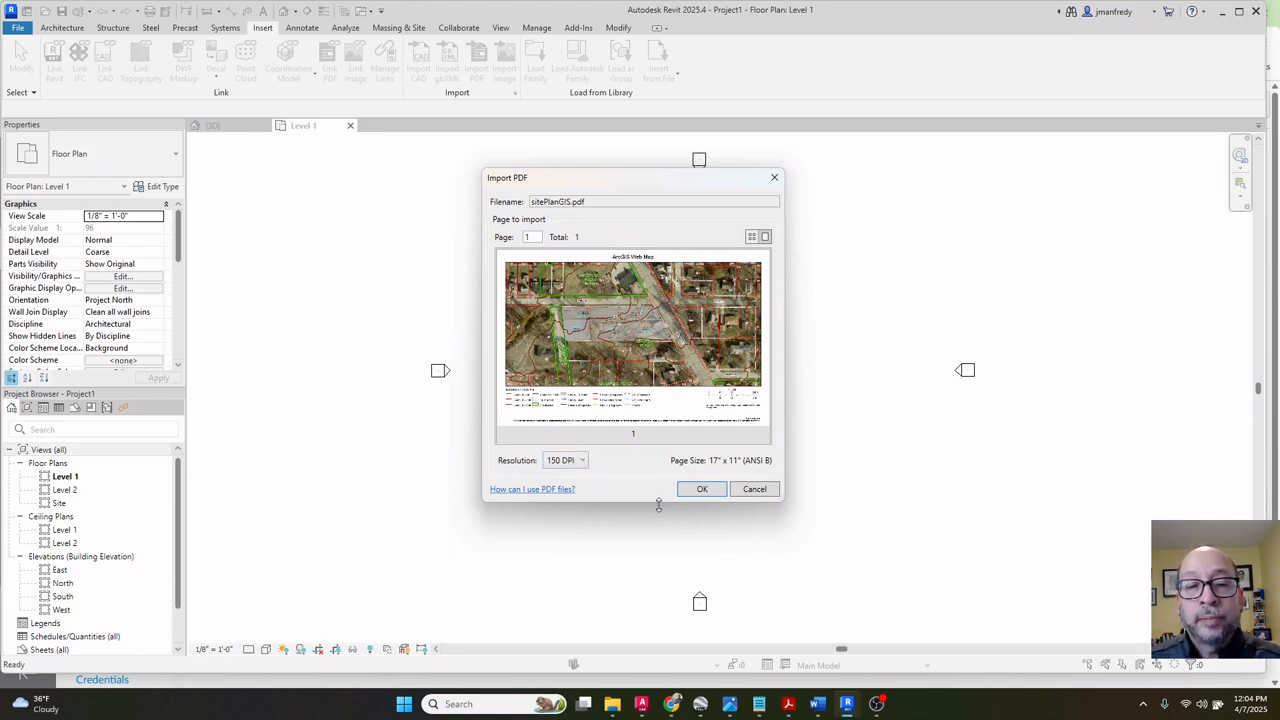
{"action": "left_click", "coordinate": [581, 460]}
{"action": "left_click", "coordinate": [563, 502]}
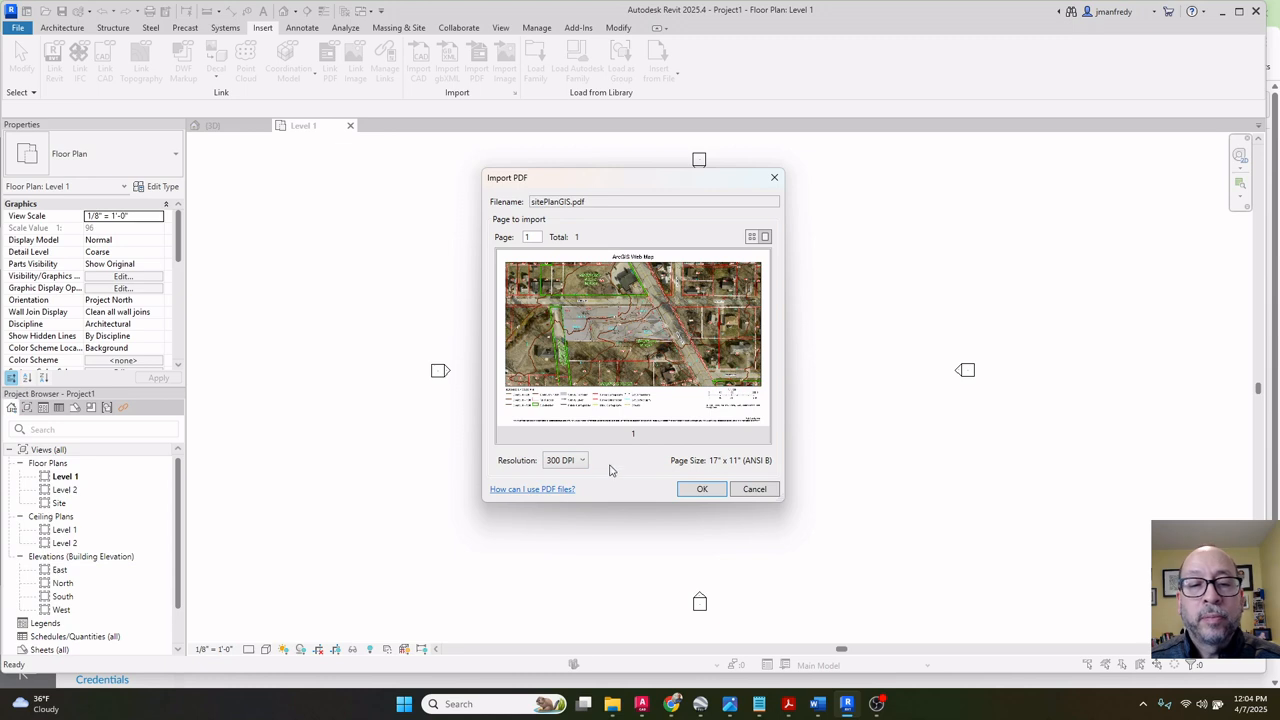
Accept the PDF import settings and place the site plan image centrally between the elevation markers in the Level 1 plan.
{"action": "left_click", "coordinate": [702, 491]}
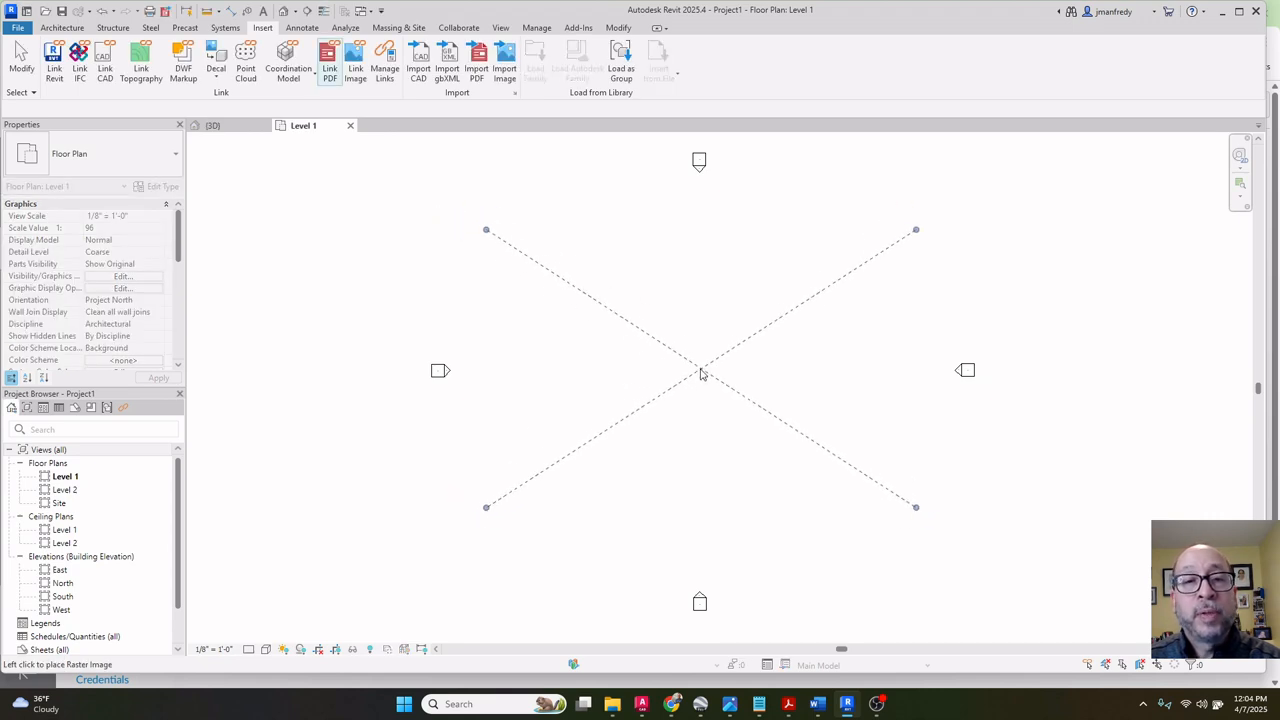
{"action": "left_click", "coordinate": [690, 374]}
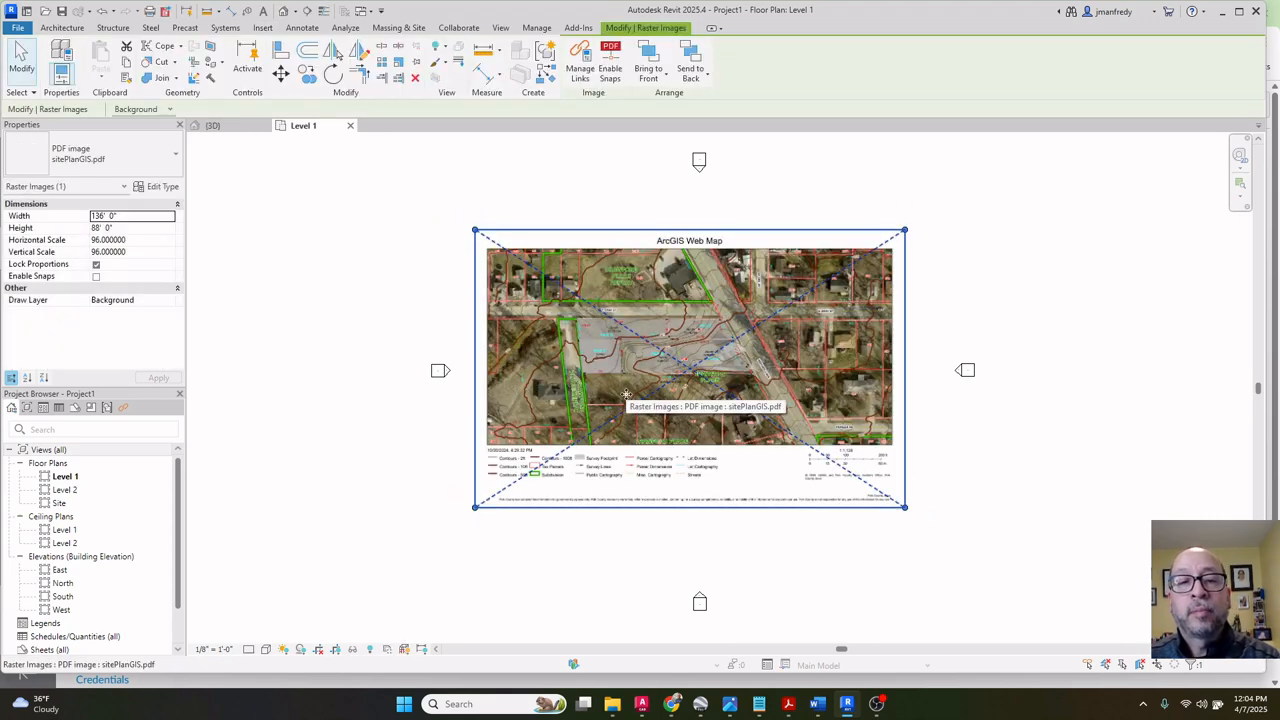
{"action": "key", "text": "Escape"}
Examine the parcels, lot dimensions and contour lines on the placed site plan for legibility.
{"action": "scroll", "coordinate": [613, 397], "scroll_direction": "up", "scroll_amount": 8}
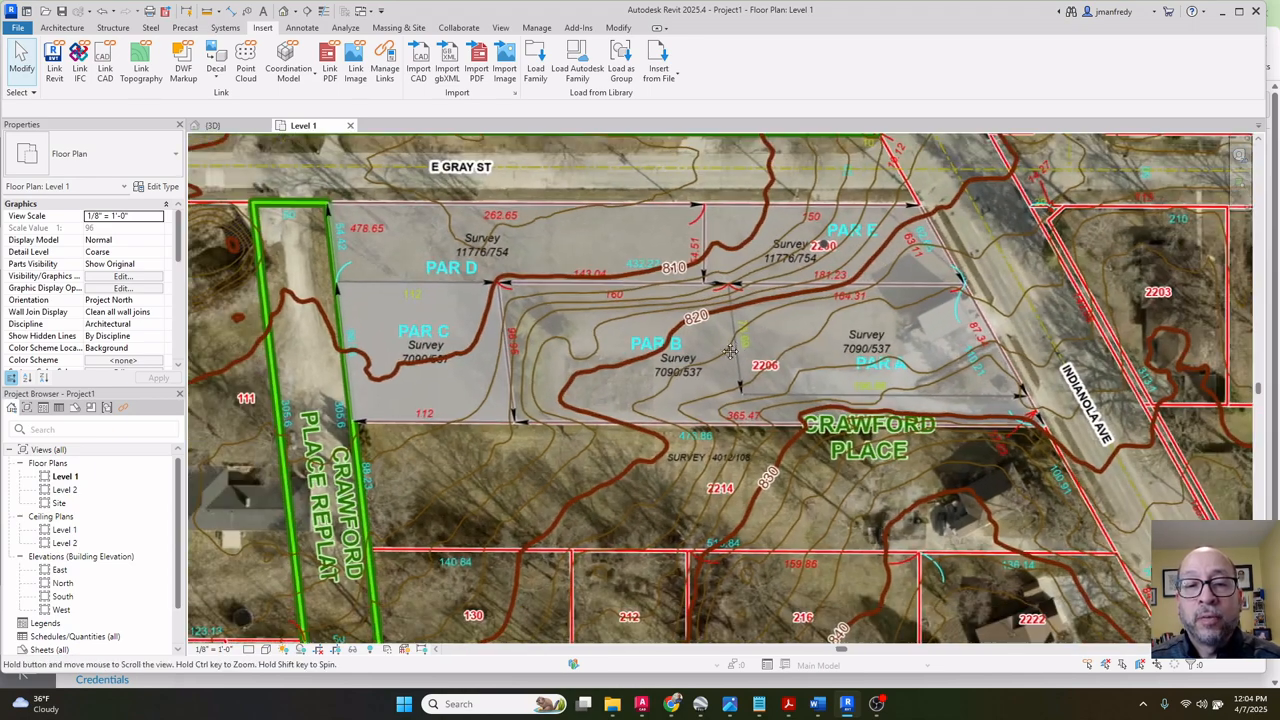
{"action": "middle_click_drag", "start_coordinate": [730, 351], "coordinate": [635, 356]}
{"action": "scroll", "coordinate": [748, 306], "scroll_direction": "up", "scroll_amount": 1}
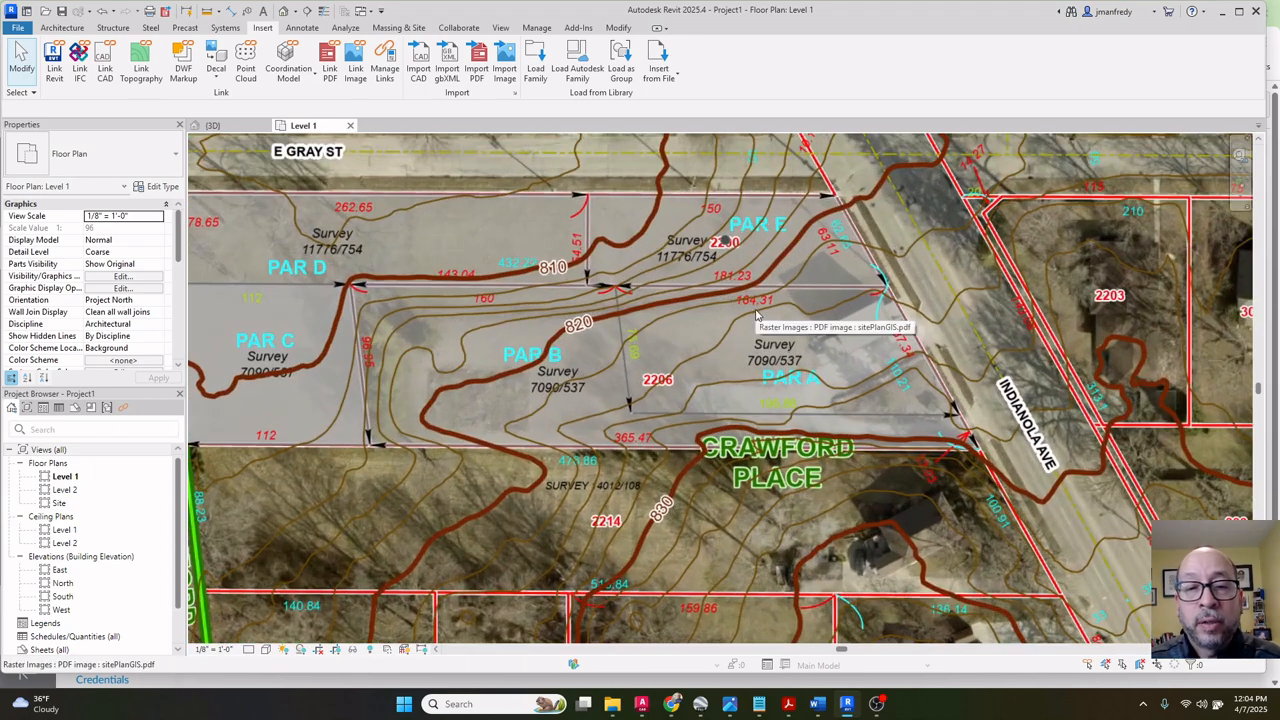
{"action": "scroll", "coordinate": [513, 363], "scroll_direction": "up", "scroll_amount": 1}
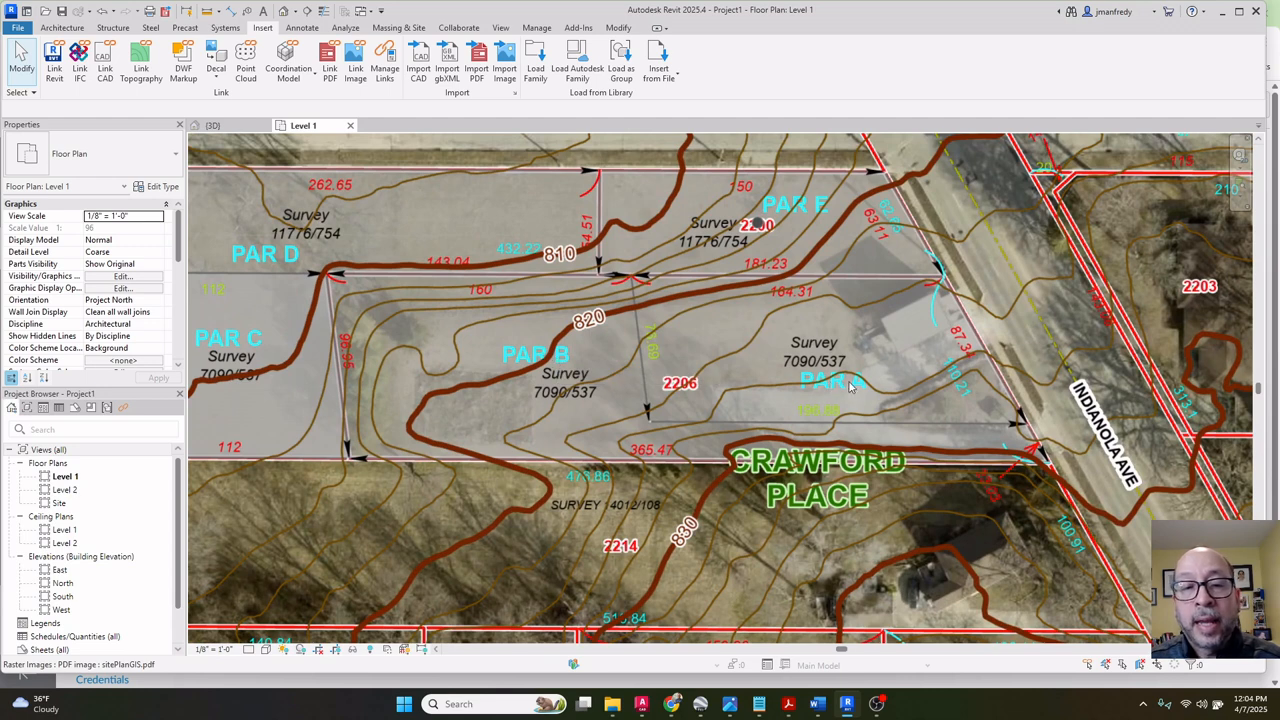
{"action": "middle_click_drag", "start_coordinate": [850, 387], "coordinate": [897, 384]}
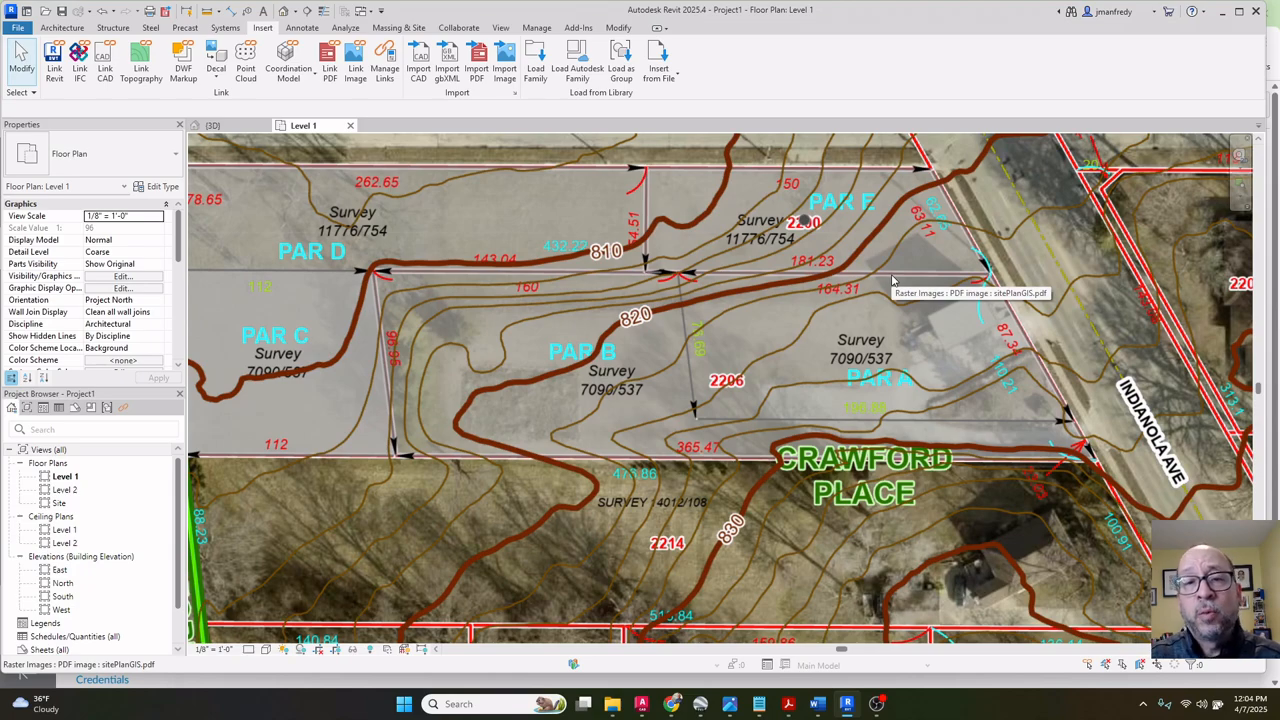
{"action": "scroll", "coordinate": [893, 281], "scroll_direction": "down", "scroll_amount": 5}
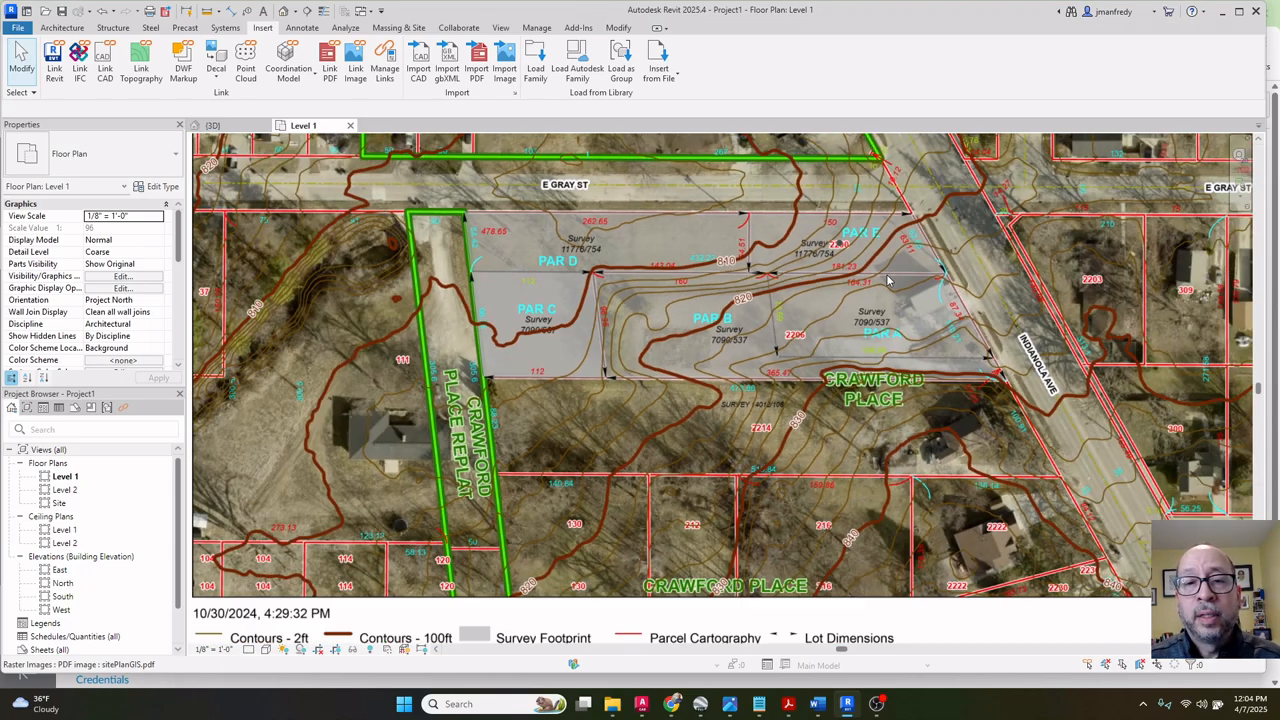
{"action": "scroll", "coordinate": [886, 281], "scroll_direction": "down", "scroll_amount": 3}
{"action": "scroll", "coordinate": [885, 290], "scroll_direction": "up", "scroll_amount": 1}
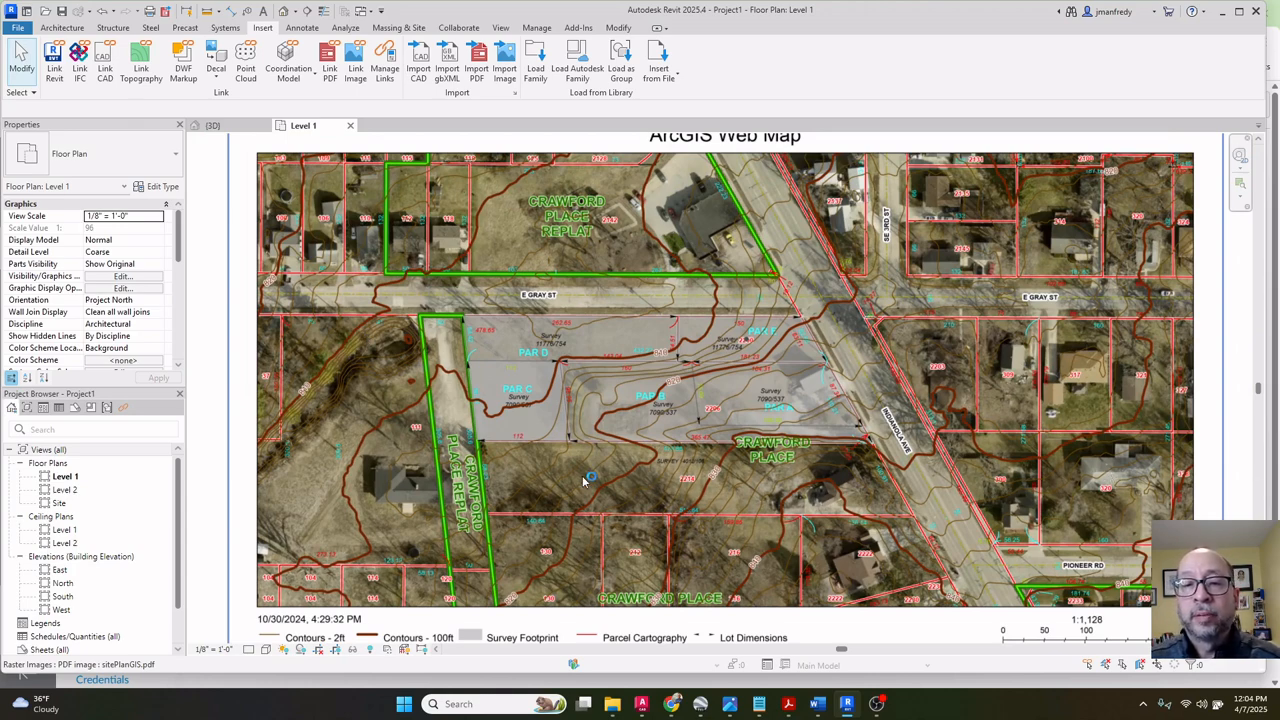
{"action": "scroll", "coordinate": [668, 448], "scroll_direction": "down", "scroll_amount": 1}
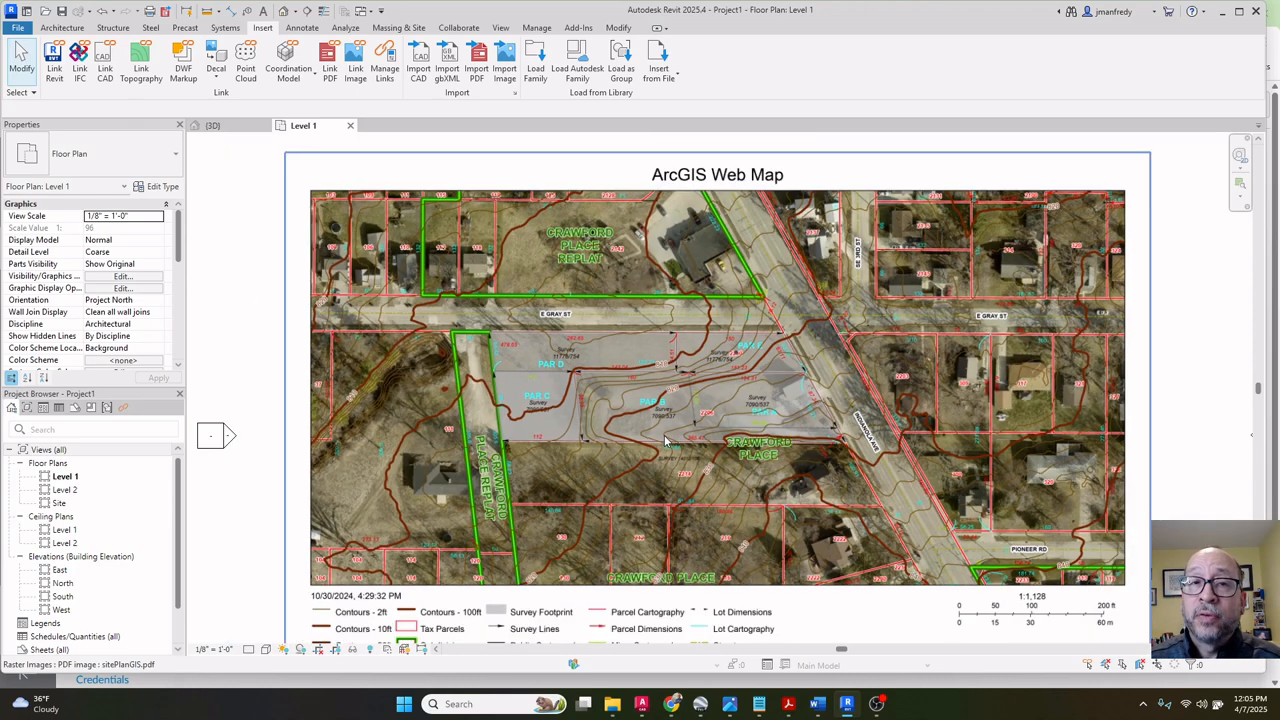
{"action": "scroll", "coordinate": [660, 438], "scroll_direction": "down", "scroll_amount": 3}
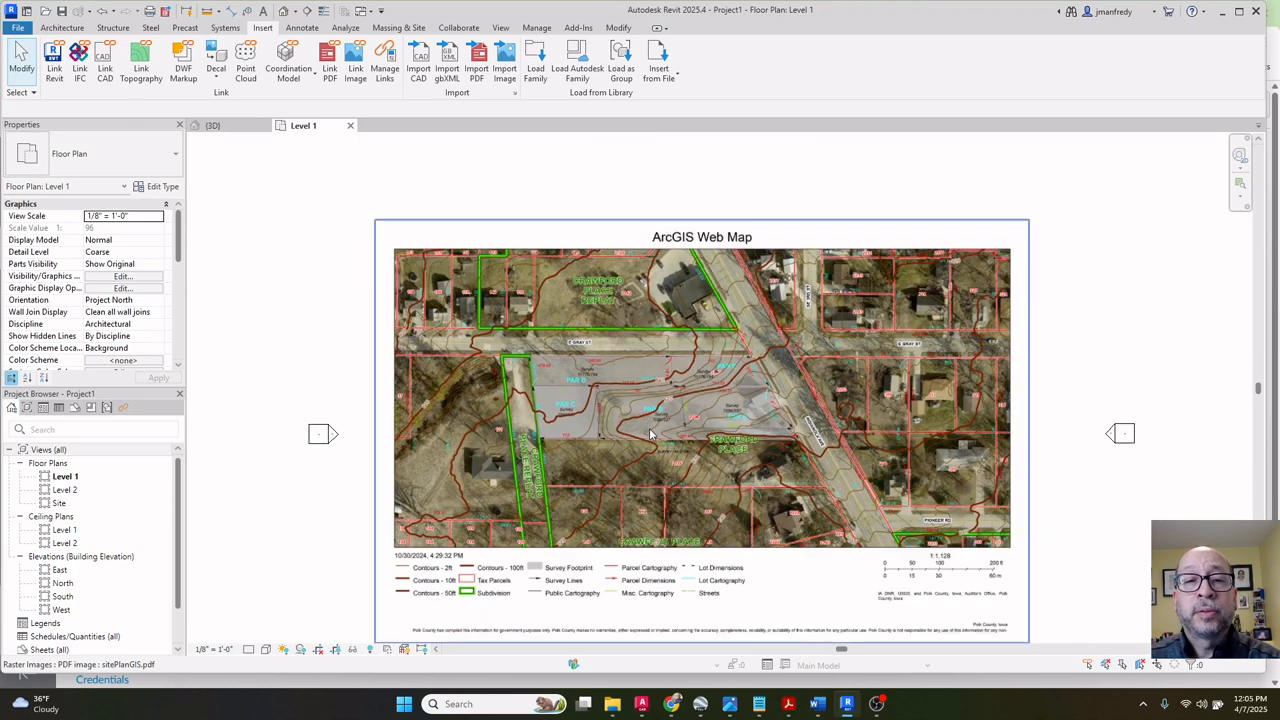
Draw a vertical reference plane through the site plan near the west edge of parcel PAR D.
{"action": "left_click", "coordinate": [70, 28]}
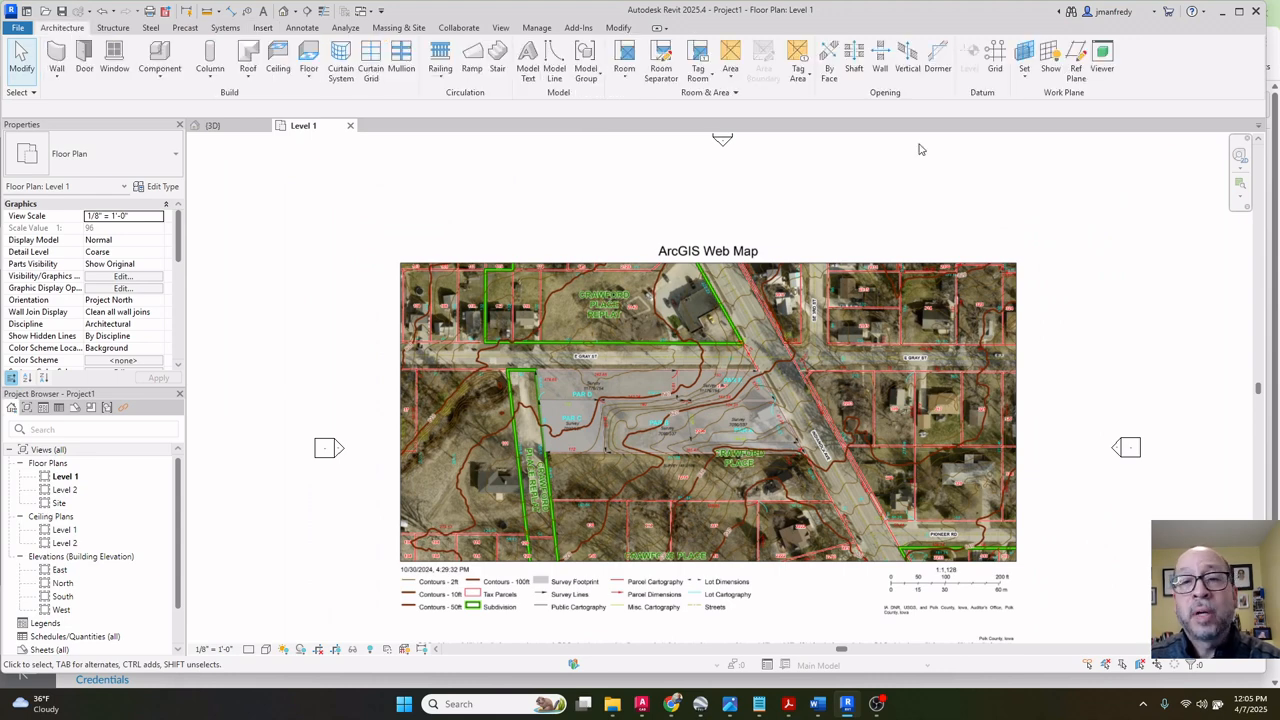
{"action": "left_click", "coordinate": [1102, 58]}
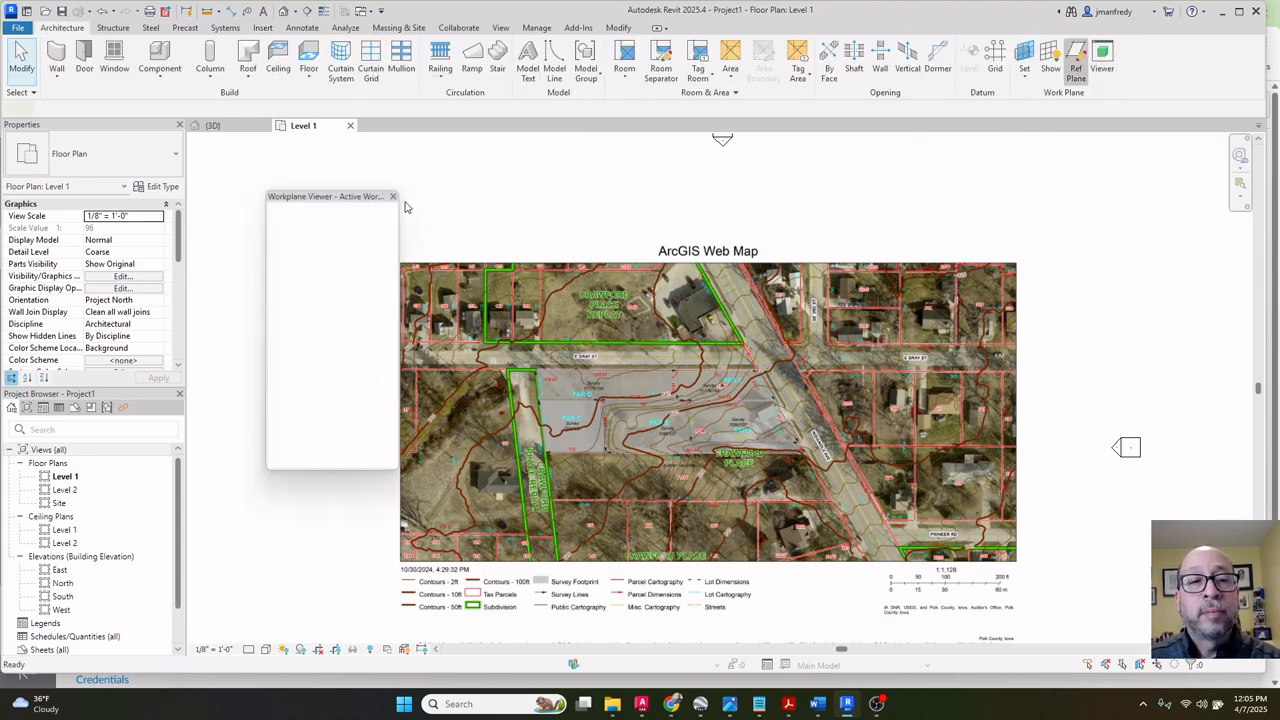
{"action": "left_click", "coordinate": [393, 197]}
{"action": "left_click", "coordinate": [541, 178]}
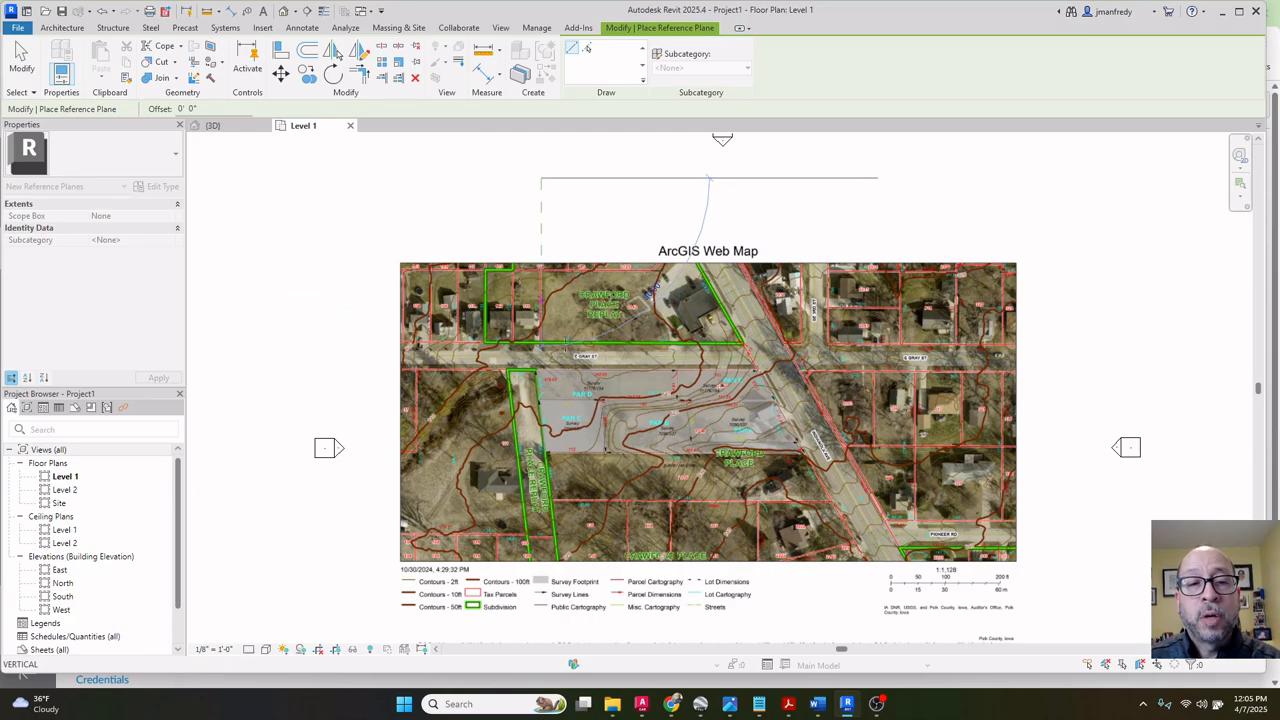
{"action": "left_click", "coordinate": [552, 487]}
{"action": "key", "text": "Escape"}
{"action": "key", "text": "Escape"}
Shift the vertical reference plane west onto the northwest corner of PAR D, where the 262.65 lot line starts.
{"action": "scroll", "coordinate": [537, 375], "scroll_direction": "up", "scroll_amount": 6}
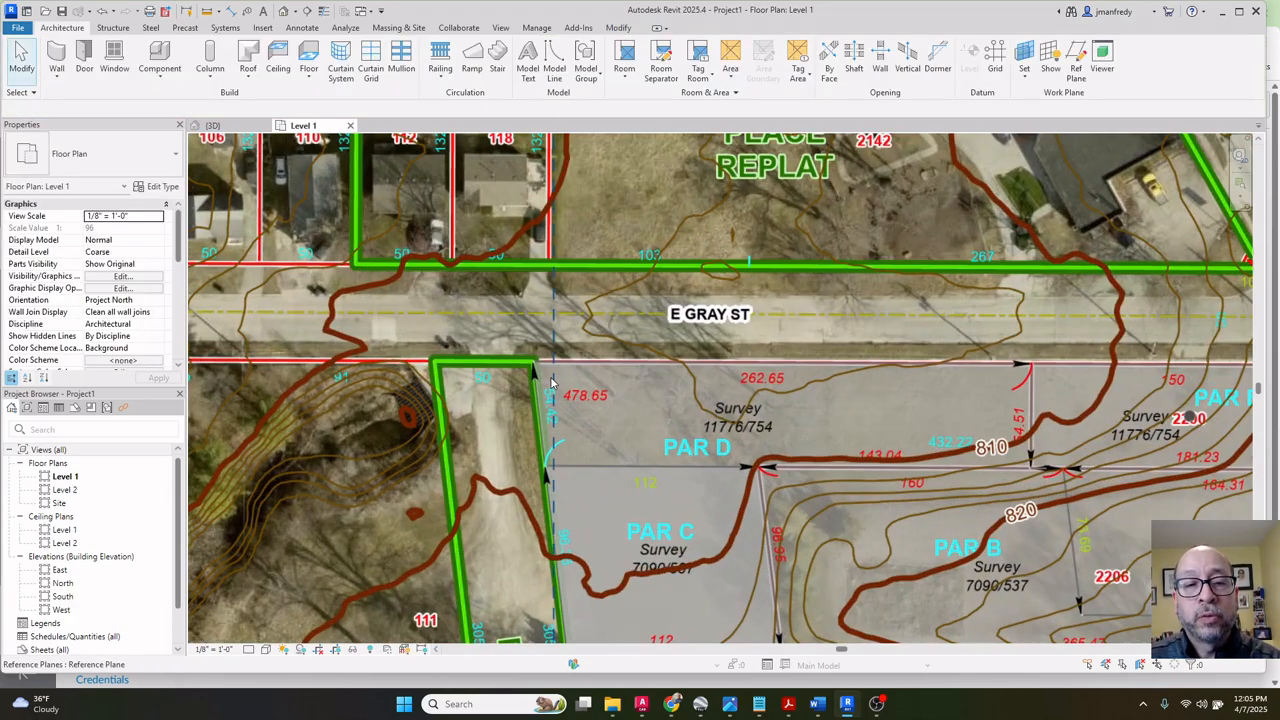
{"action": "scroll", "coordinate": [563, 388], "scroll_direction": "up", "scroll_amount": 3}
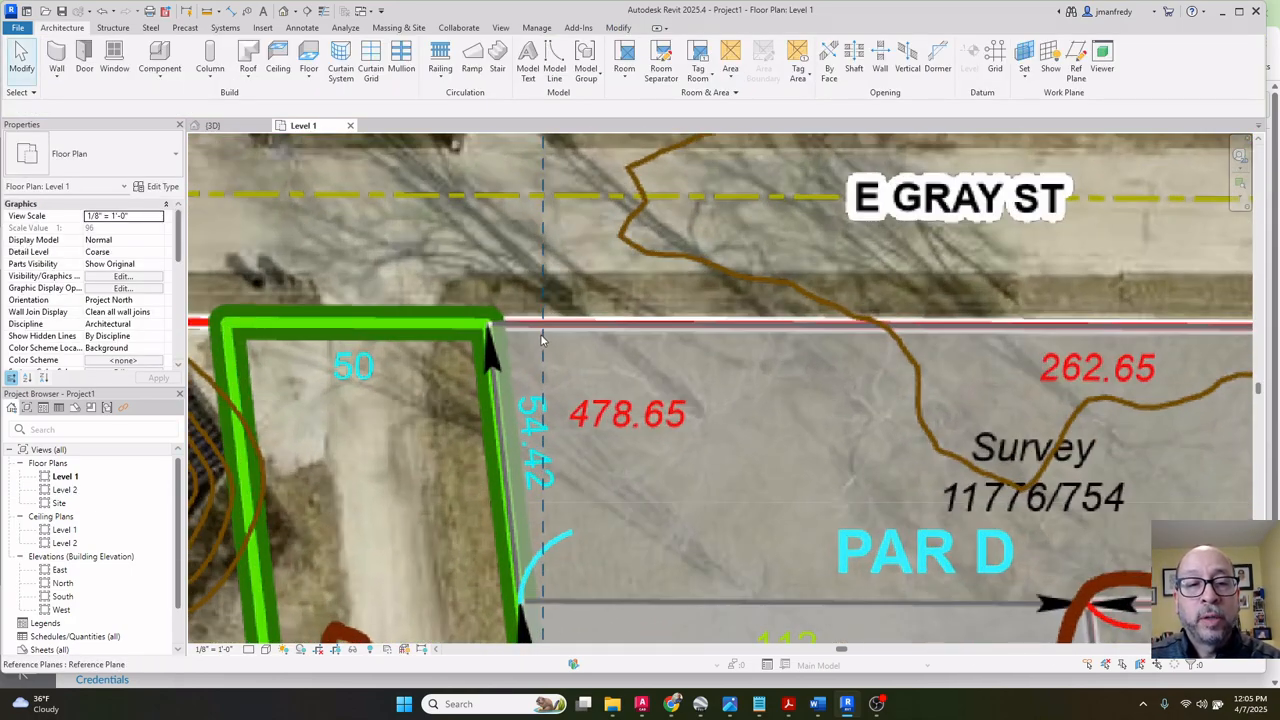
{"action": "left_click", "coordinate": [541, 341]}
{"action": "scroll", "coordinate": [541, 341], "scroll_direction": "up", "scroll_amount": 1}
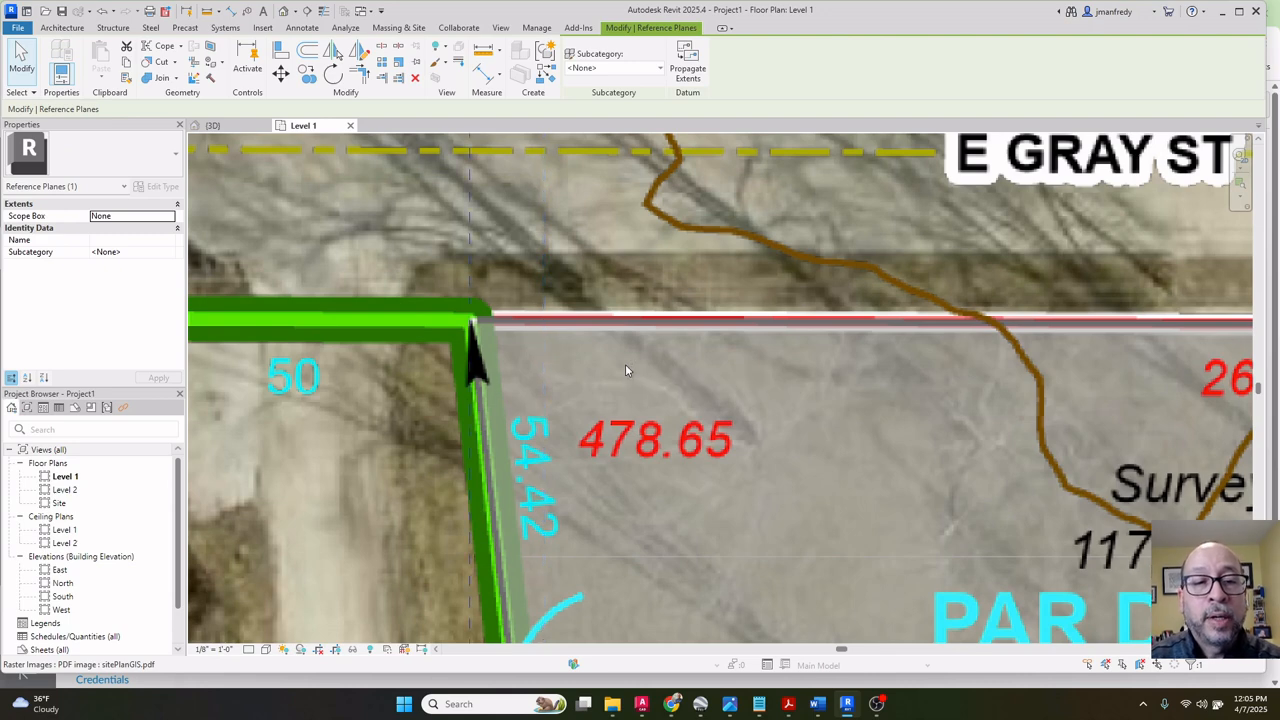
{"action": "key", "text": "Escape"}
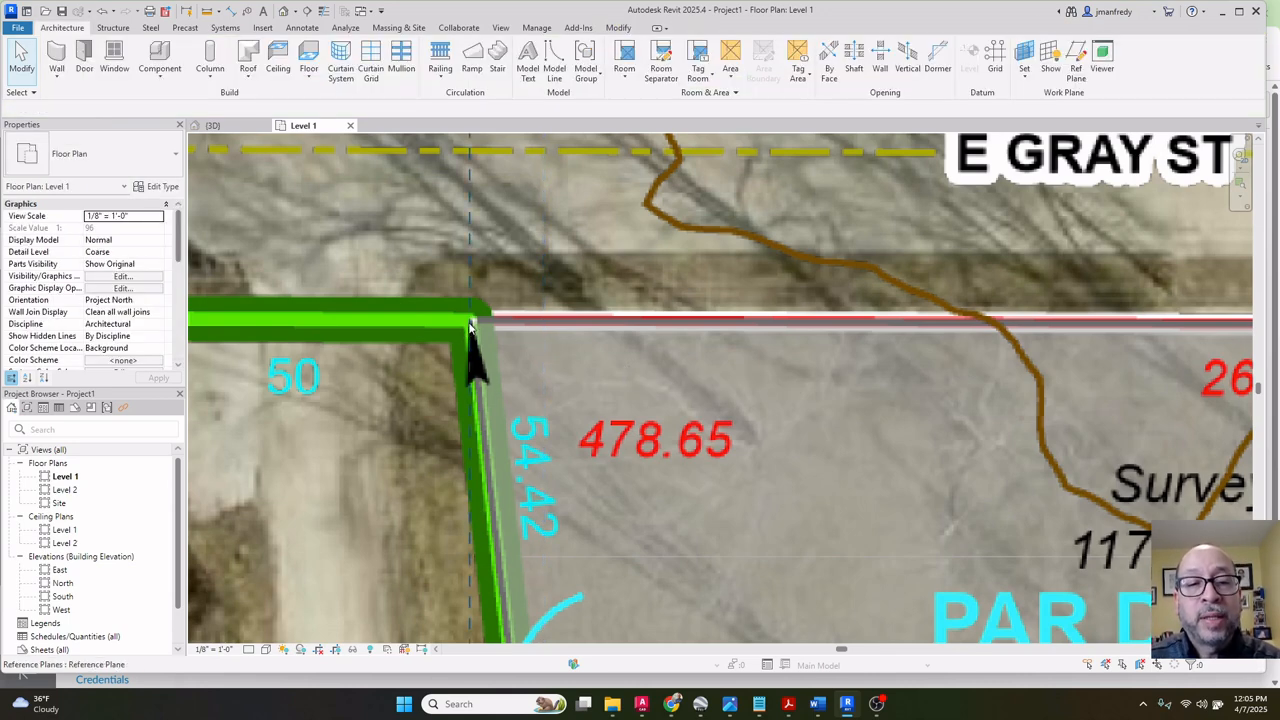
Copy the reference plane about 30' east, close to the east end of PAR D's 262.65 lot line.
{"action": "scroll", "coordinate": [470, 326], "scroll_direction": "down", "scroll_amount": 4}
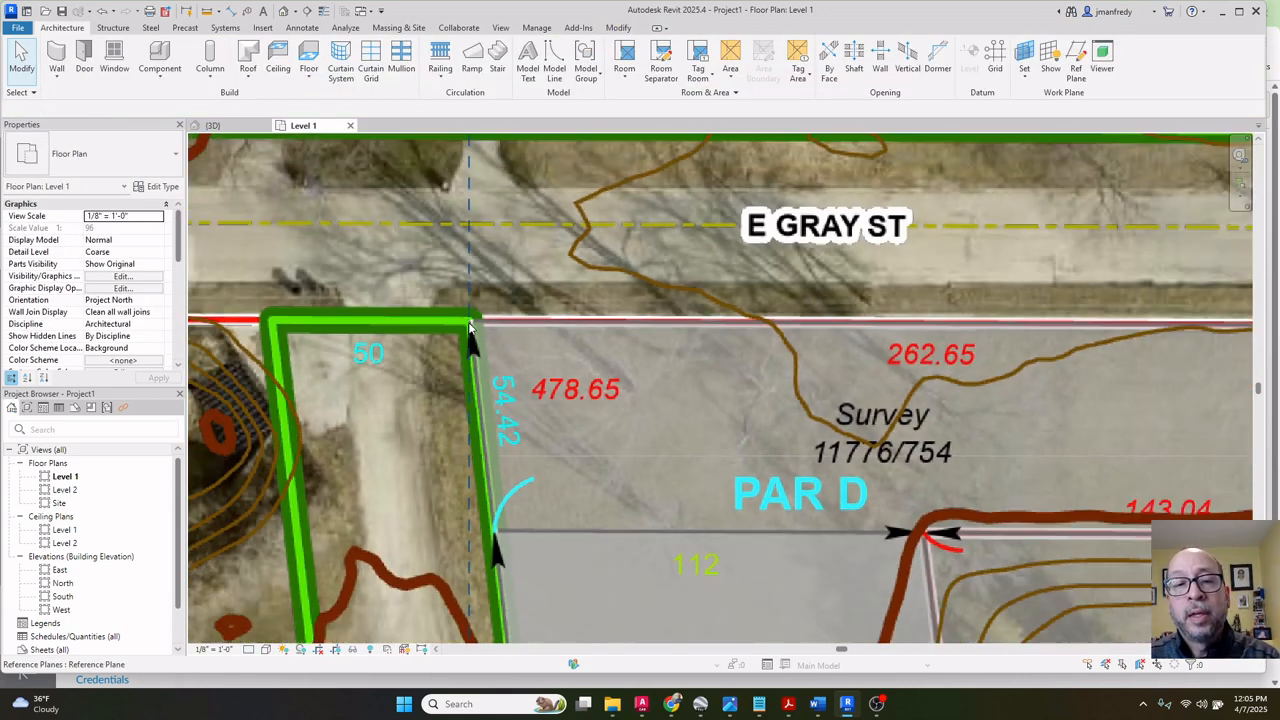
{"action": "scroll", "coordinate": [659, 312], "scroll_direction": "down", "scroll_amount": 2}
{"action": "scroll", "coordinate": [659, 306], "scroll_direction": "down", "scroll_amount": 1}
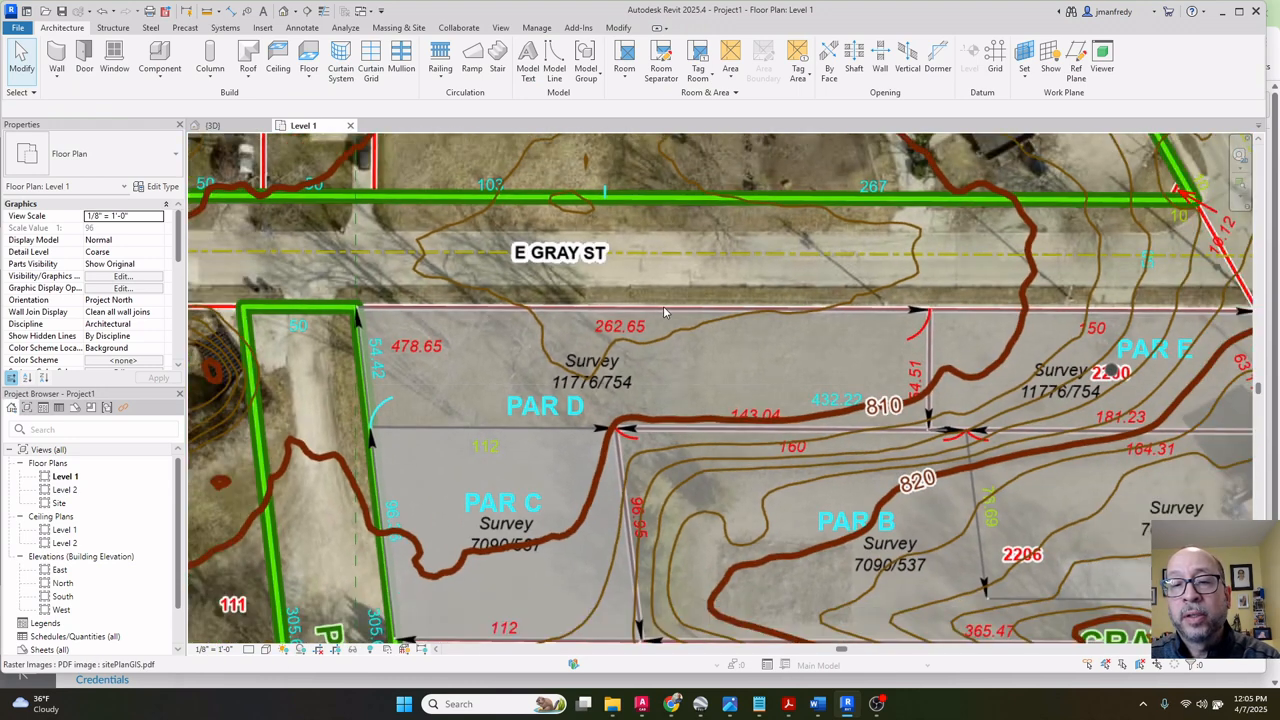
{"action": "scroll", "coordinate": [760, 336], "scroll_direction": "down", "scroll_amount": 1}
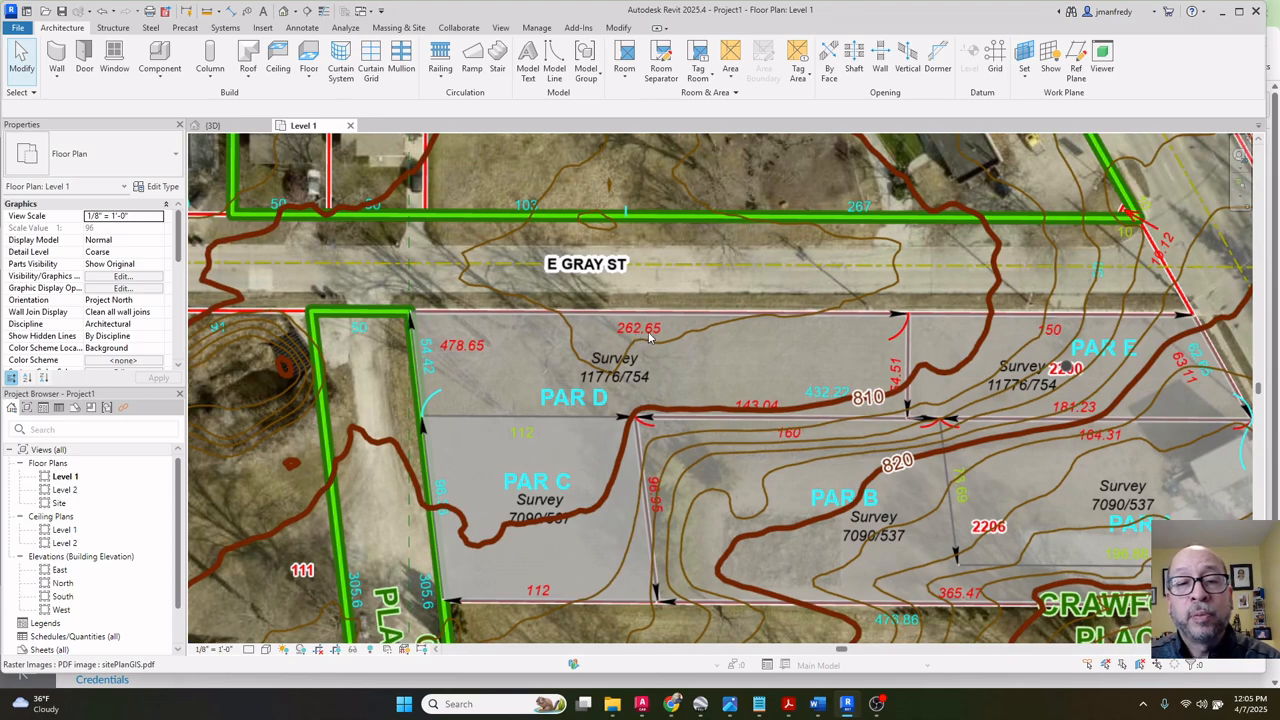
{"action": "scroll", "coordinate": [900, 316], "scroll_direction": "up", "scroll_amount": 2}
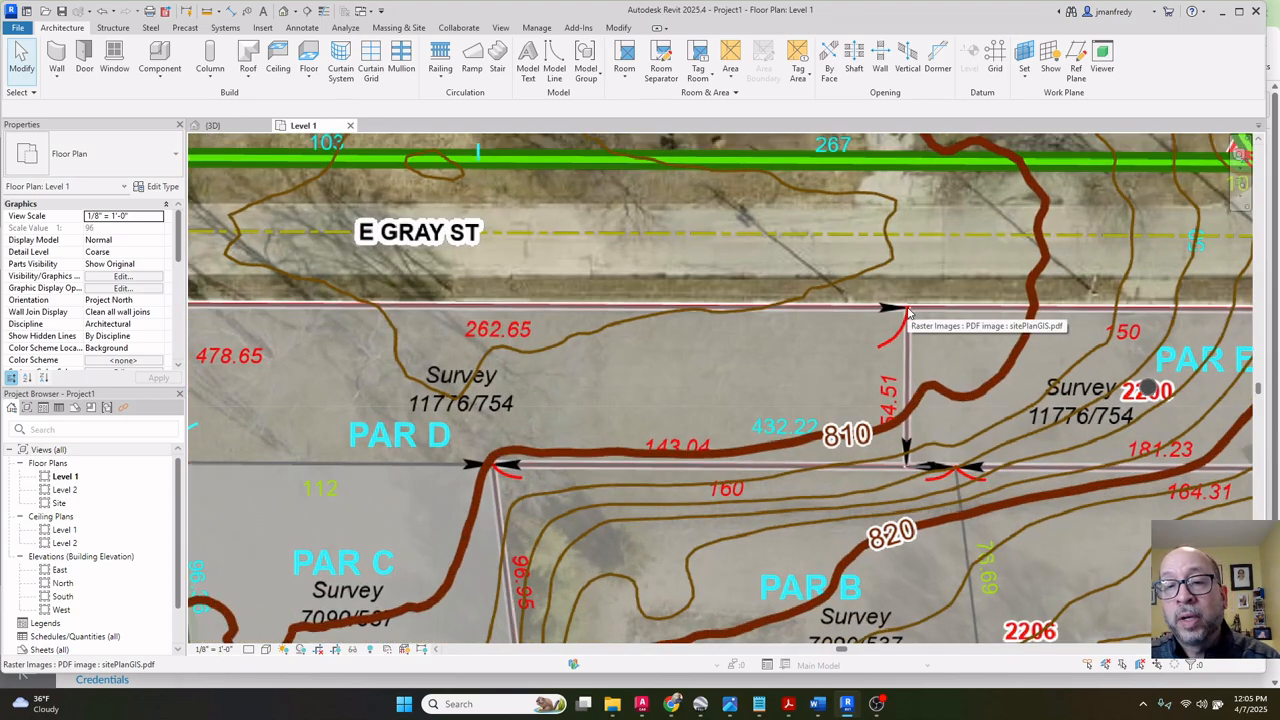
{"action": "scroll", "coordinate": [906, 316], "scroll_direction": "down", "scroll_amount": 5}
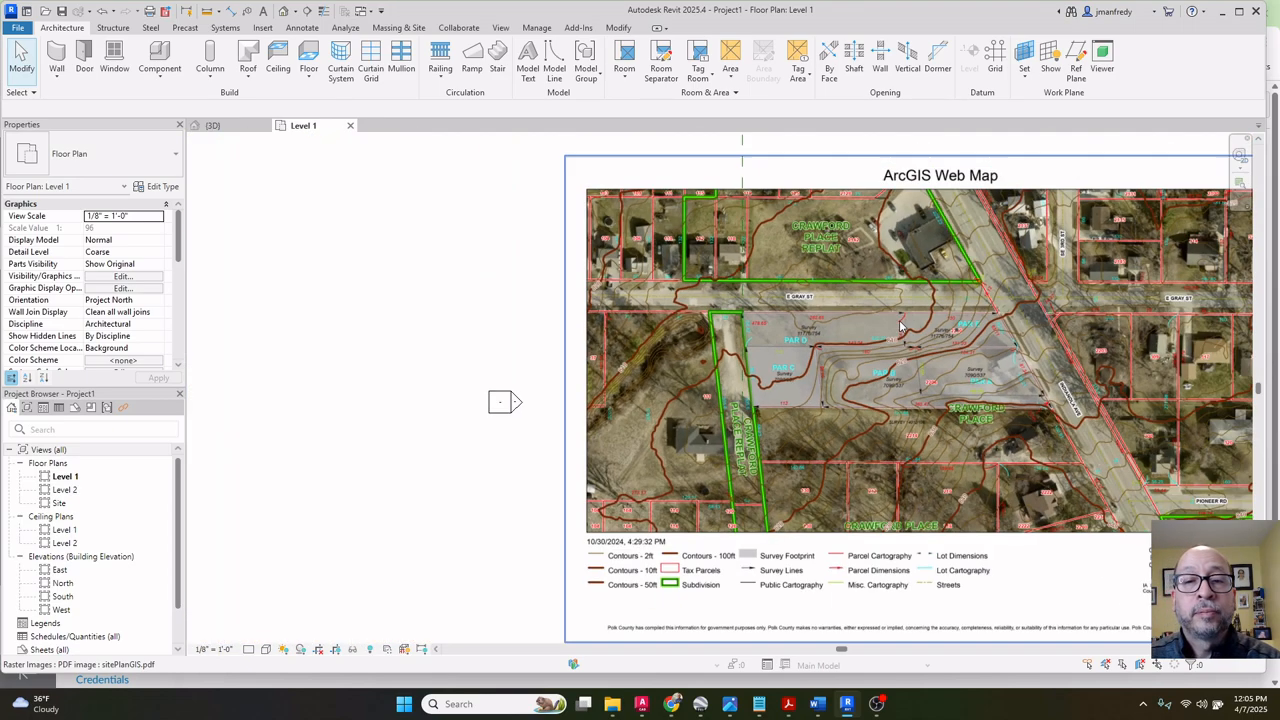
{"action": "left_click", "coordinate": [590, 240]}
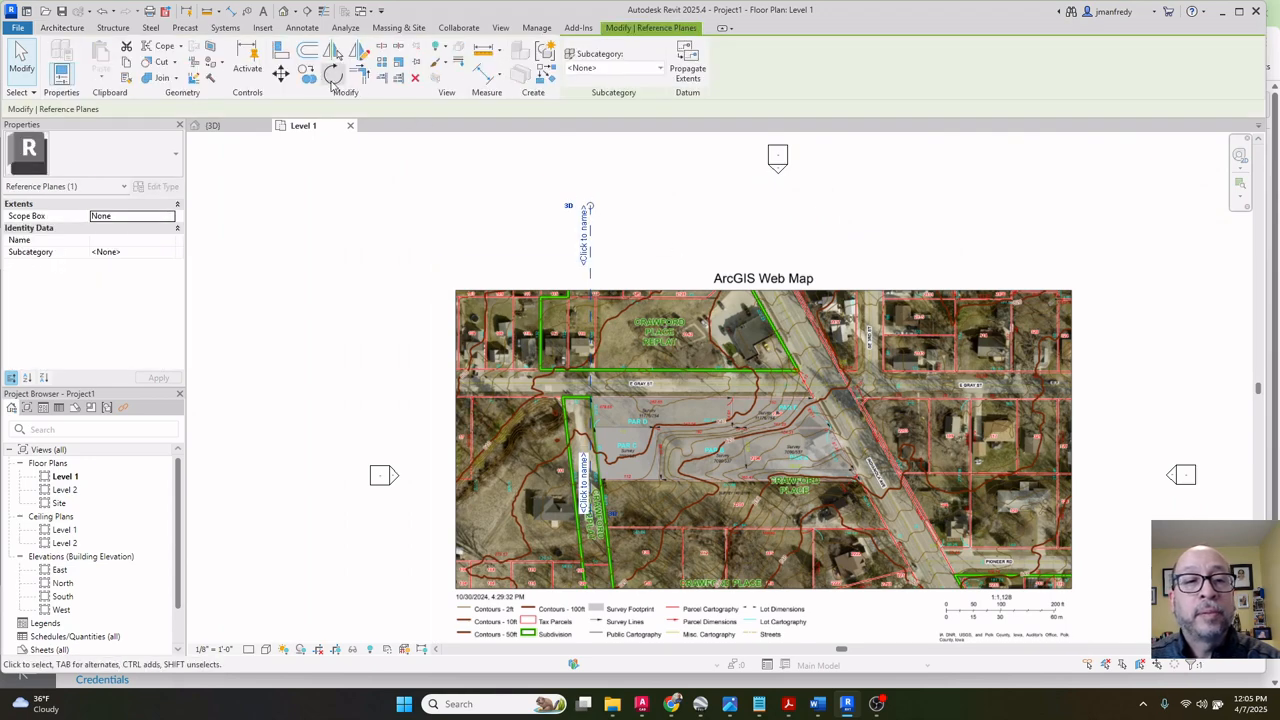
{"action": "key", "text": "Escape"}
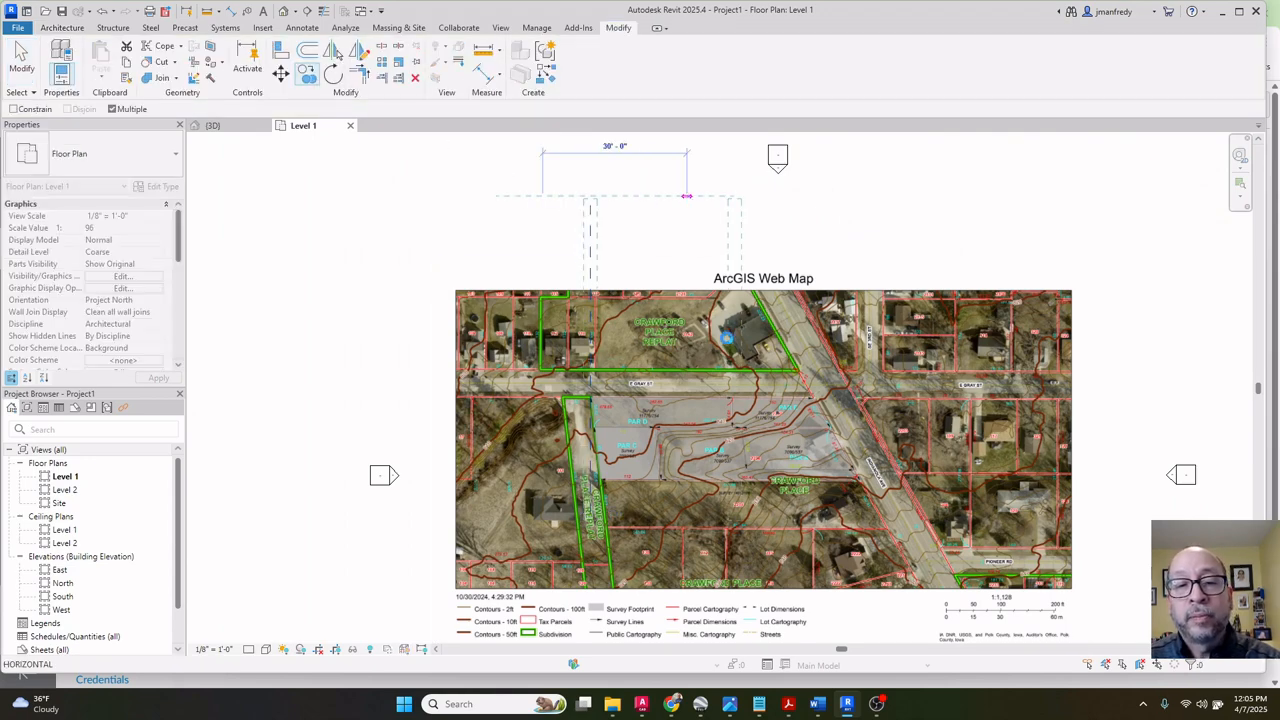
Nudge the copied reference plane west until it meets the arrow tip at the east end of the 262.65 lot line.
{"action": "scroll", "coordinate": [738, 425], "scroll_direction": "up", "scroll_amount": 3}
{"action": "scroll", "coordinate": [738, 425], "scroll_direction": "up", "scroll_amount": 6}
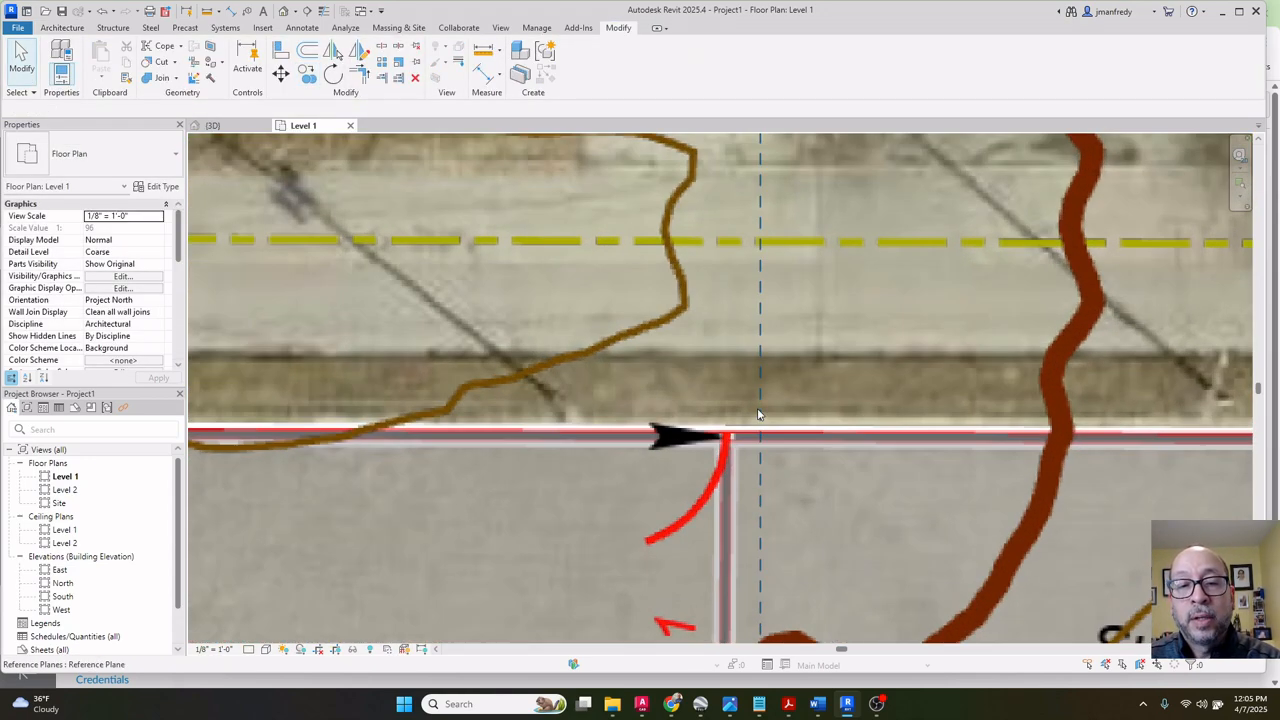
{"action": "left_click", "coordinate": [760, 411]}
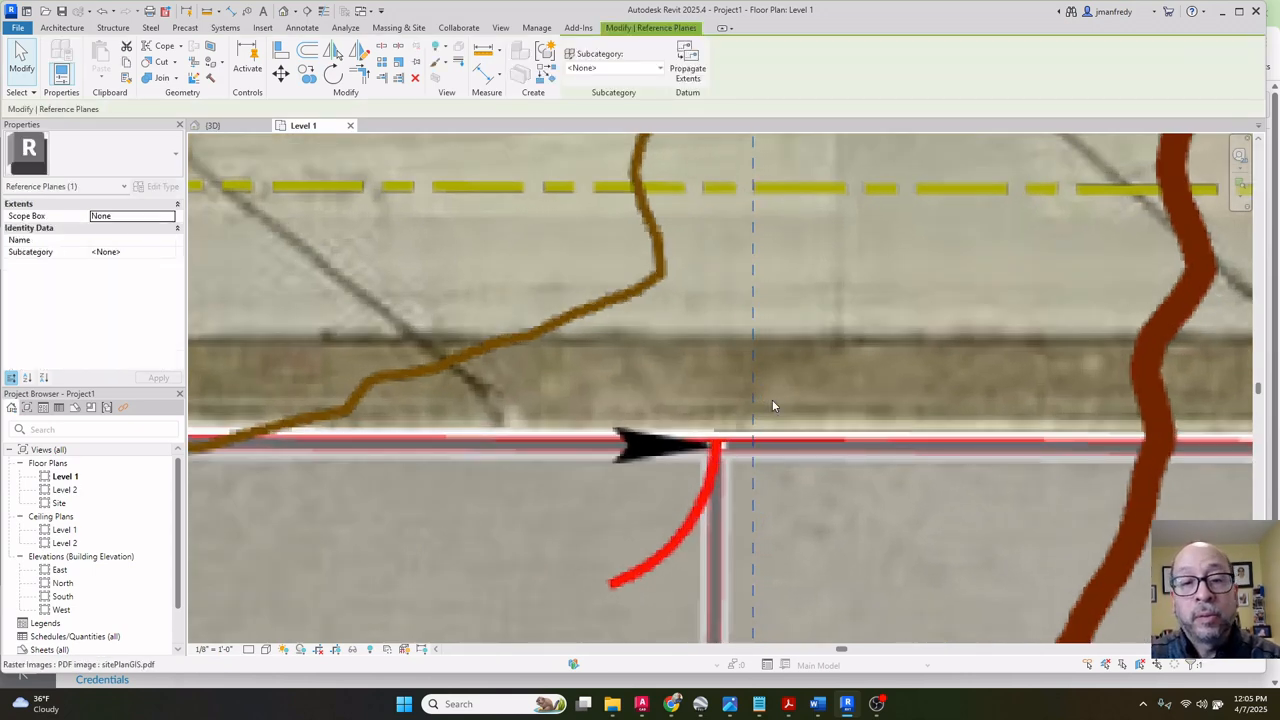
{"action": "key", "text": "Left"}
{"action": "key", "text": "Left"}
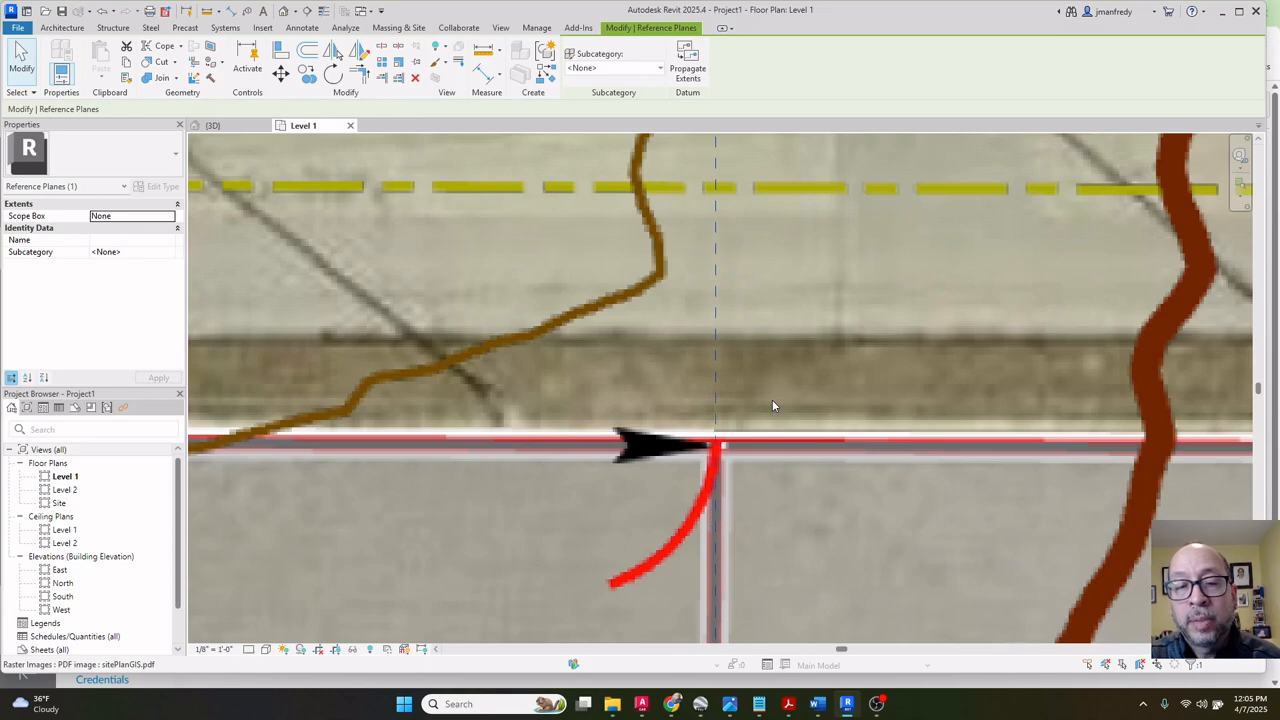
{"action": "scroll", "coordinate": [770, 395], "scroll_direction": "down", "scroll_amount": 6}
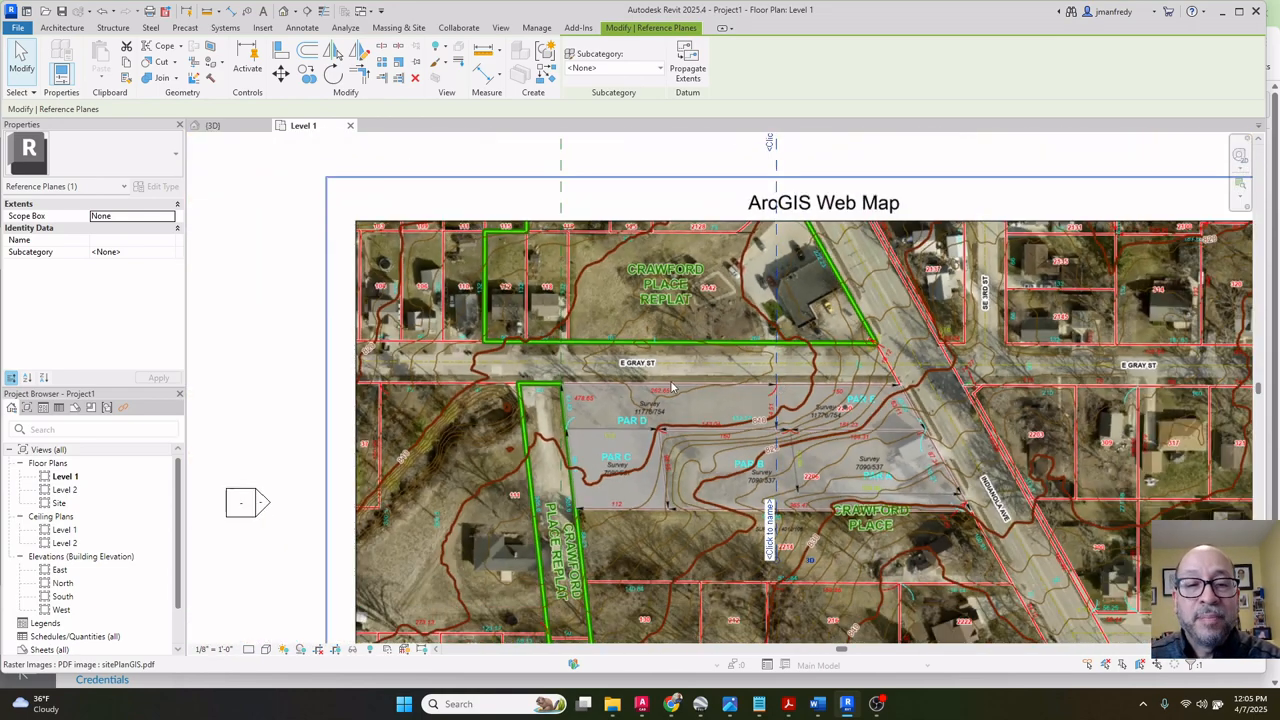
{"action": "middle_click_drag", "start_coordinate": [672, 388], "coordinate": [643, 436]}
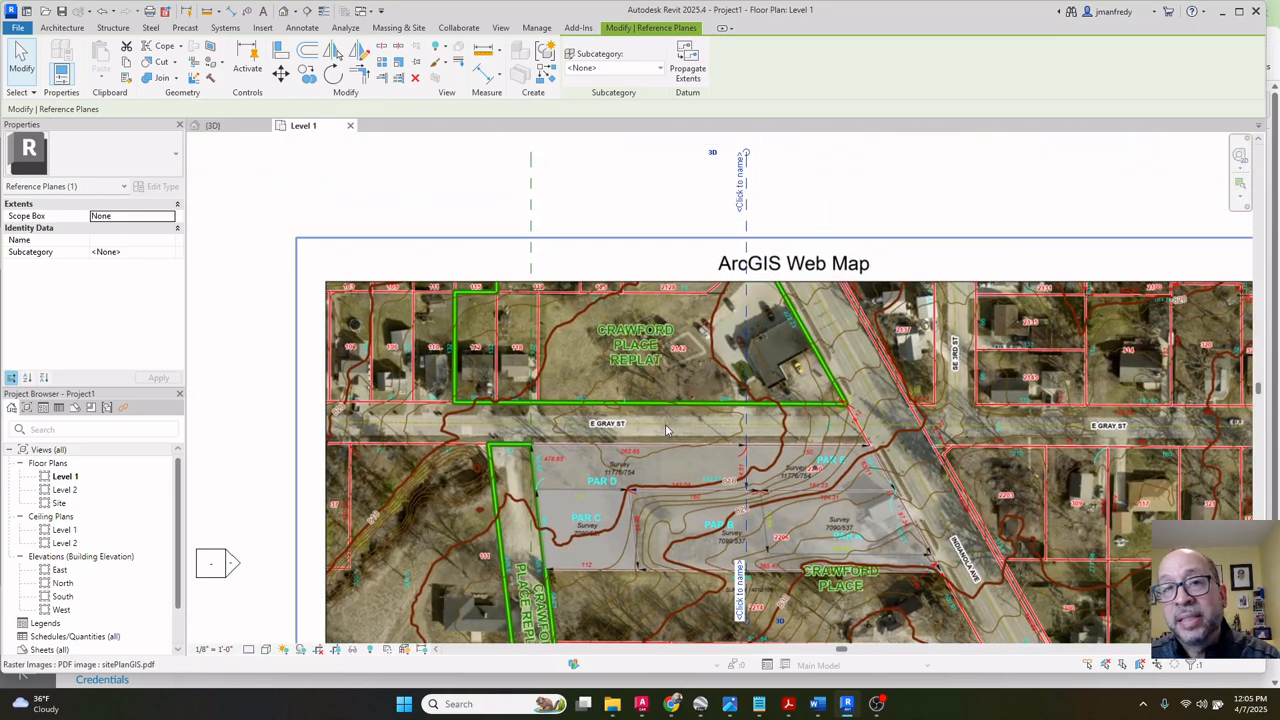
{"action": "key", "text": "Escape"}
Add an aligned dimension between the two vertical reference planes, placed above the aerial map.
{"action": "scroll", "coordinate": [623, 455], "scroll_direction": "up", "scroll_amount": 5}
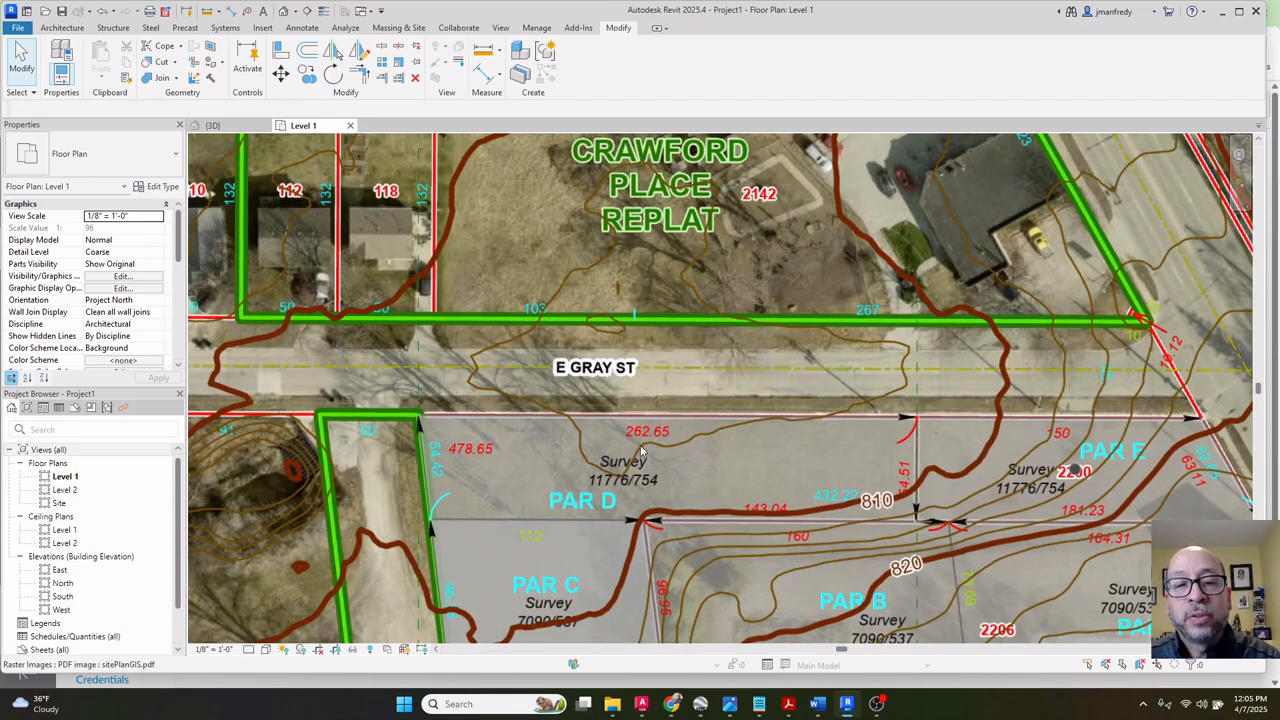
{"action": "scroll", "coordinate": [670, 450], "scroll_direction": "down", "scroll_amount": 4}
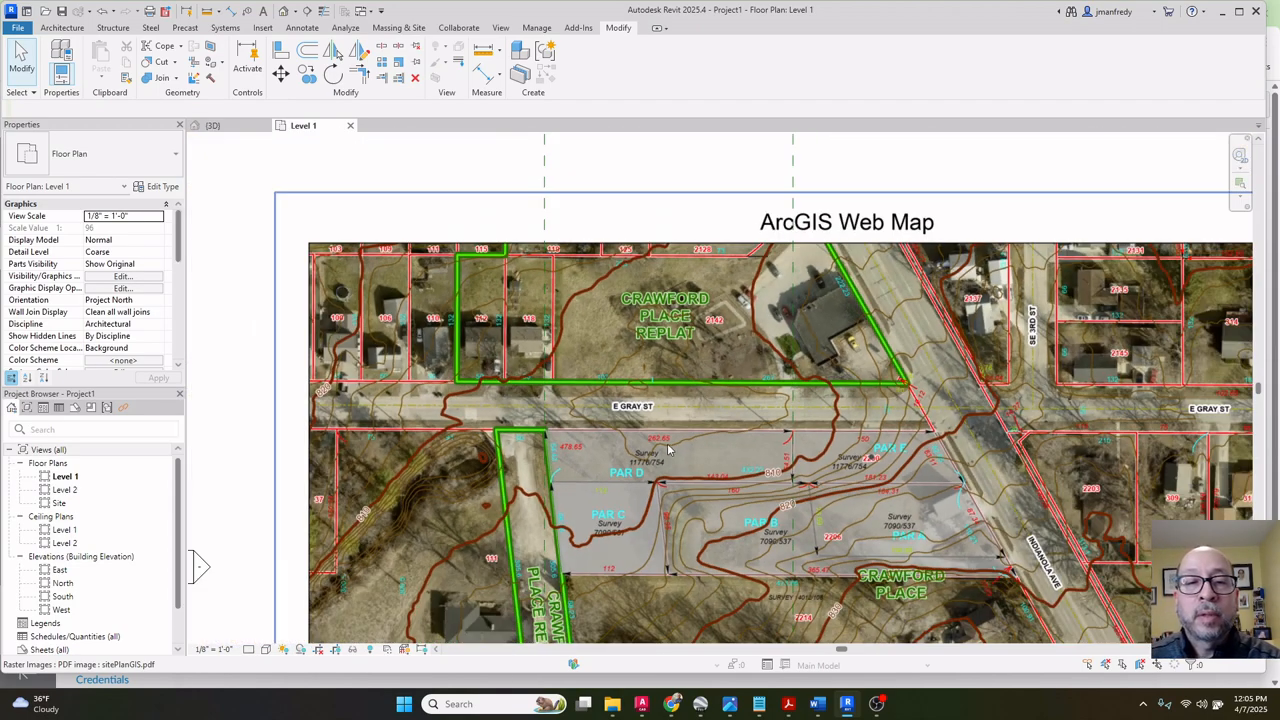
{"action": "middle_click_drag", "start_coordinate": [637, 260], "coordinate": [631, 297]}
{"action": "scroll", "coordinate": [613, 199], "scroll_direction": "up", "scroll_amount": 1}
{"action": "scroll", "coordinate": [613, 198], "scroll_direction": "down", "scroll_amount": 2}
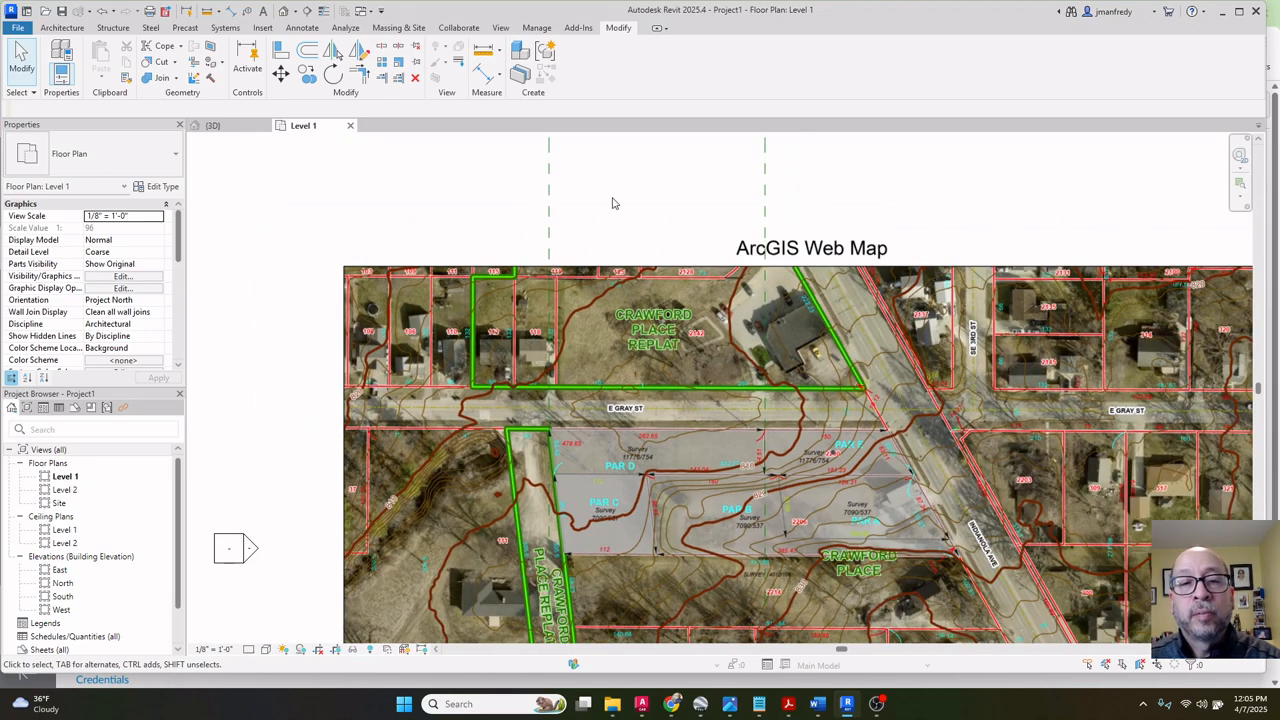
{"action": "middle_click_drag", "start_coordinate": [613, 203], "coordinate": [609, 214]}
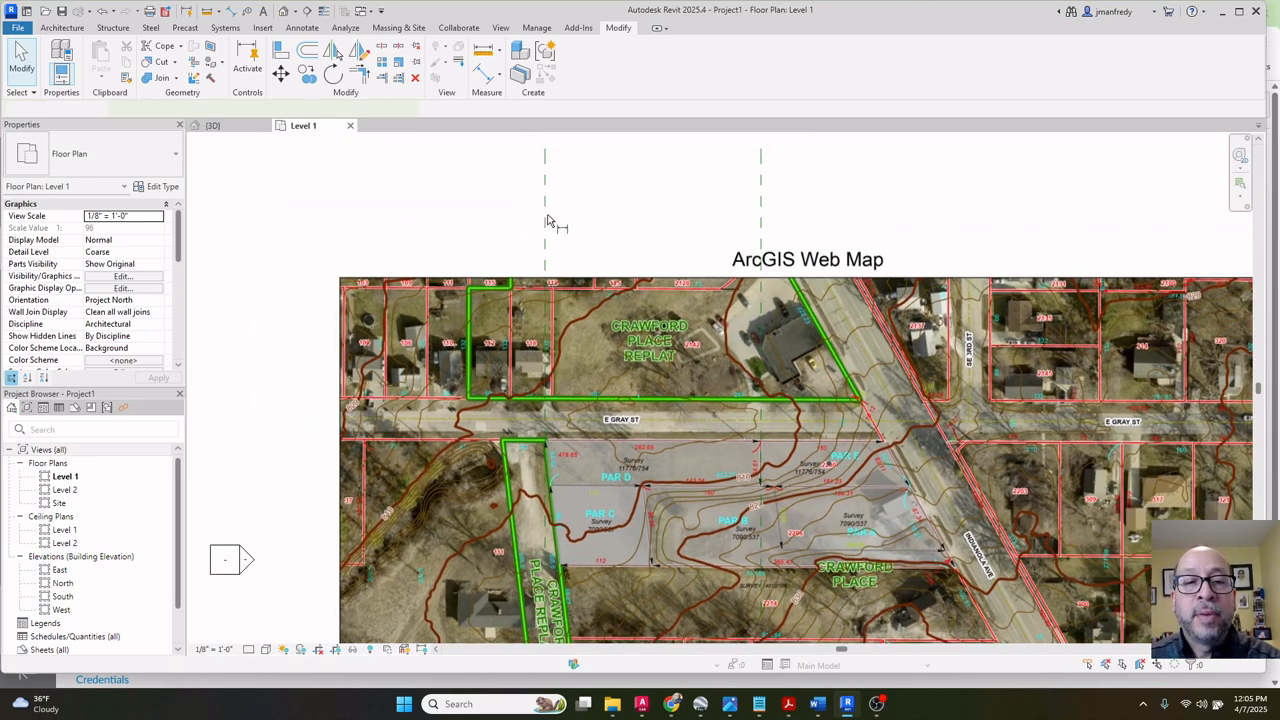
{"action": "key", "text": "d"}
{"action": "key", "text": "i"}
{"action": "left_click", "coordinate": [545, 220]}
{"action": "left_click", "coordinate": [760, 222]}
{"action": "left_click", "coordinate": [650, 228]}
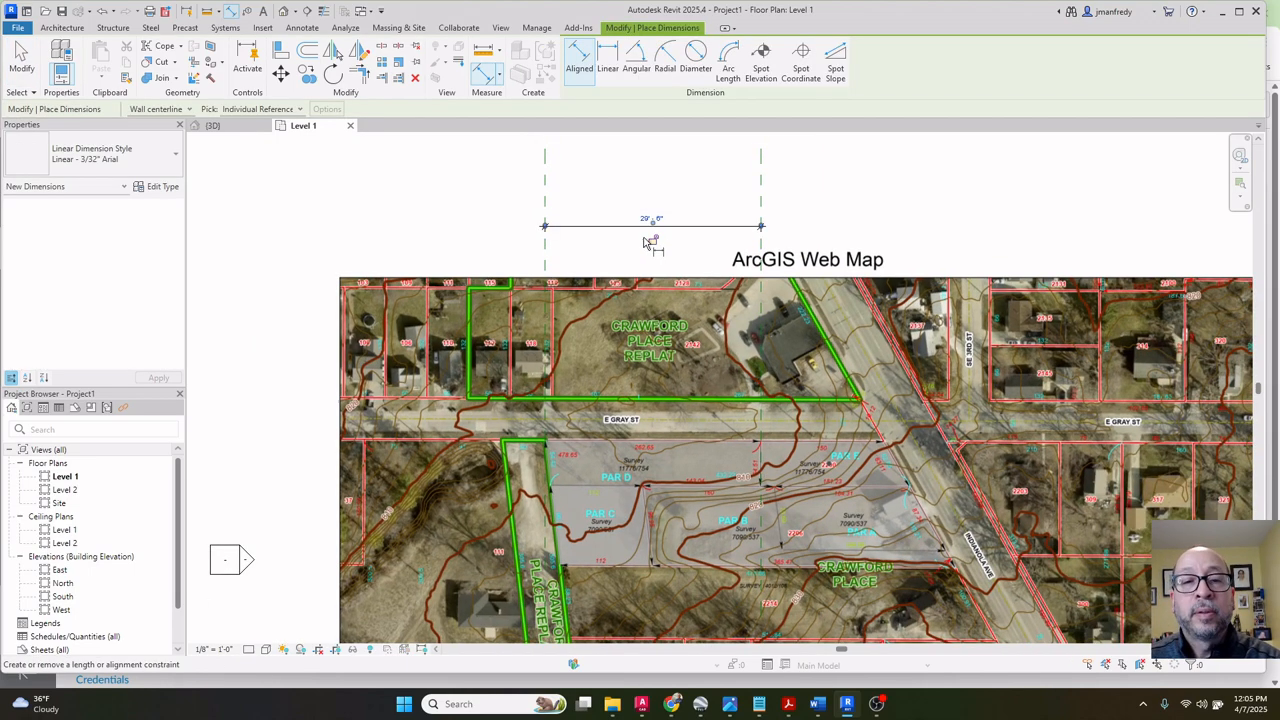
{"action": "key", "text": "Escape"}
{"action": "key", "text": "Escape"}
{"action": "scroll", "coordinate": [647, 240], "scroll_direction": "up", "scroll_amount": 2}
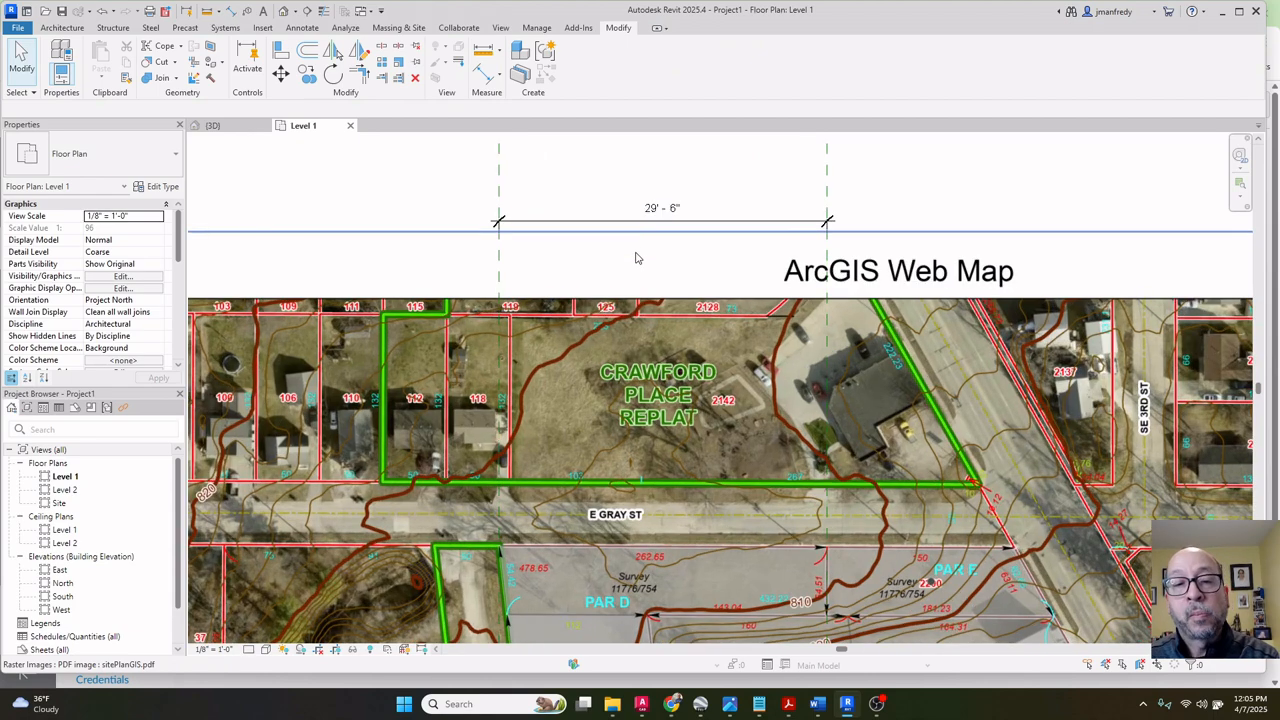
Copy the west vertical reference plane 262.65 feet horizontally to the east.
{"action": "scroll", "coordinate": [630, 443], "scroll_direction": "up", "scroll_amount": 3}
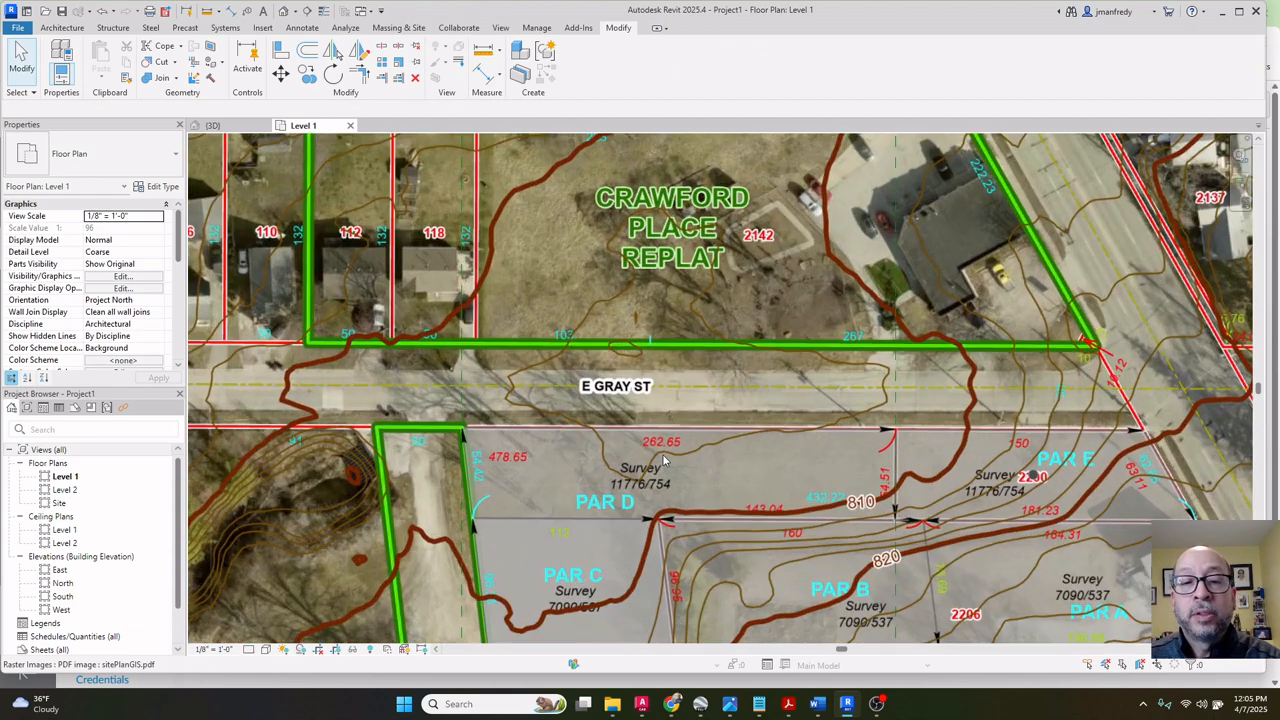
{"action": "scroll", "coordinate": [688, 452], "scroll_direction": "down", "scroll_amount": 5}
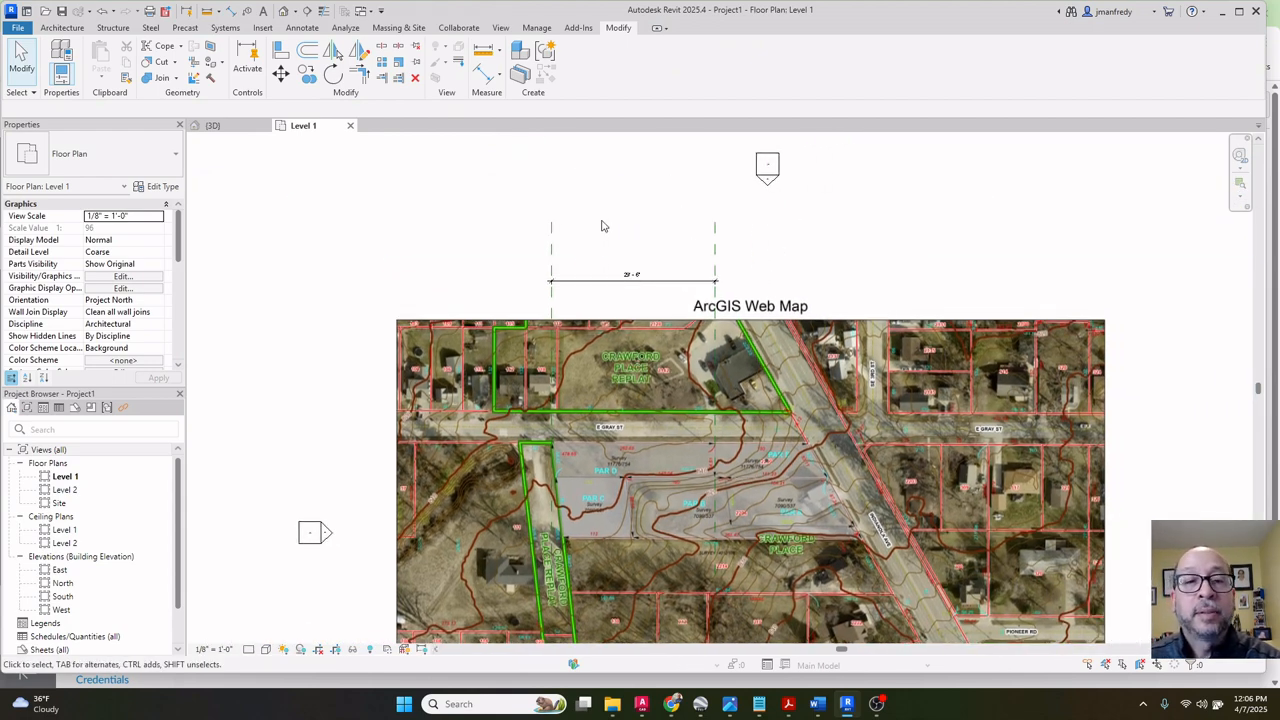
{"action": "left_click", "coordinate": [551, 242]}
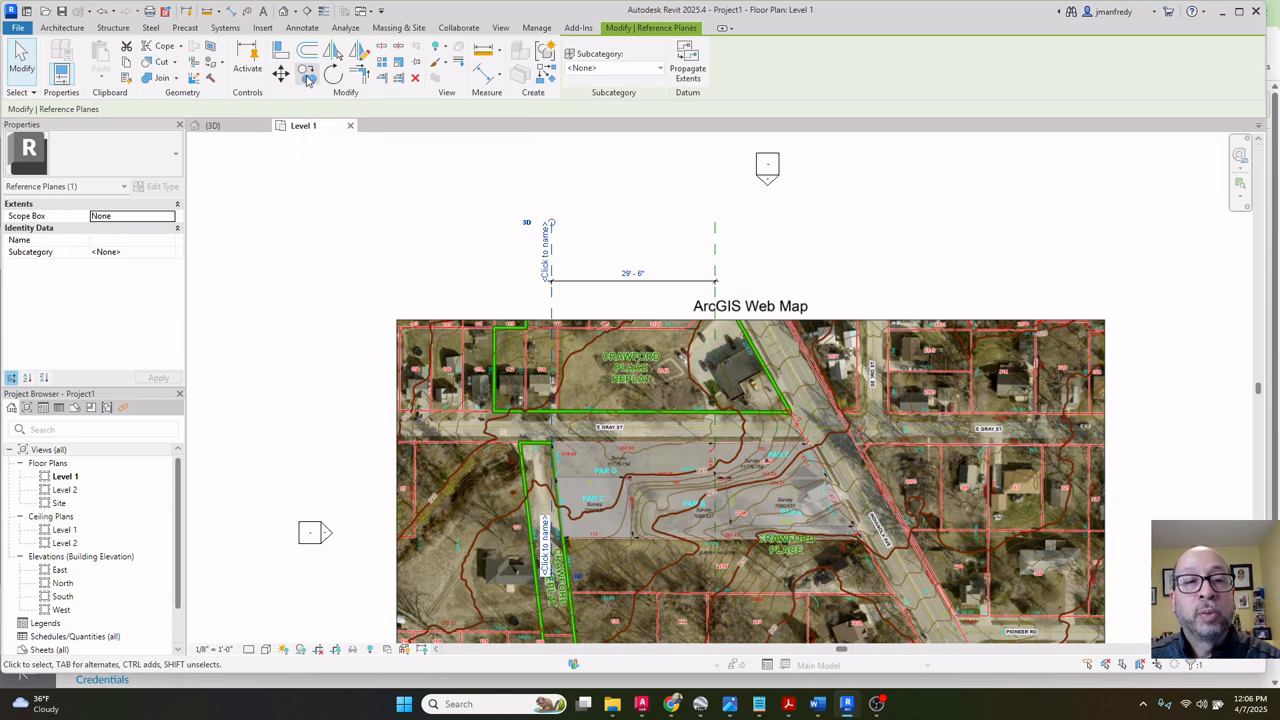
{"action": "left_click", "coordinate": [306, 77]}
{"action": "left_click", "coordinate": [588, 190]}
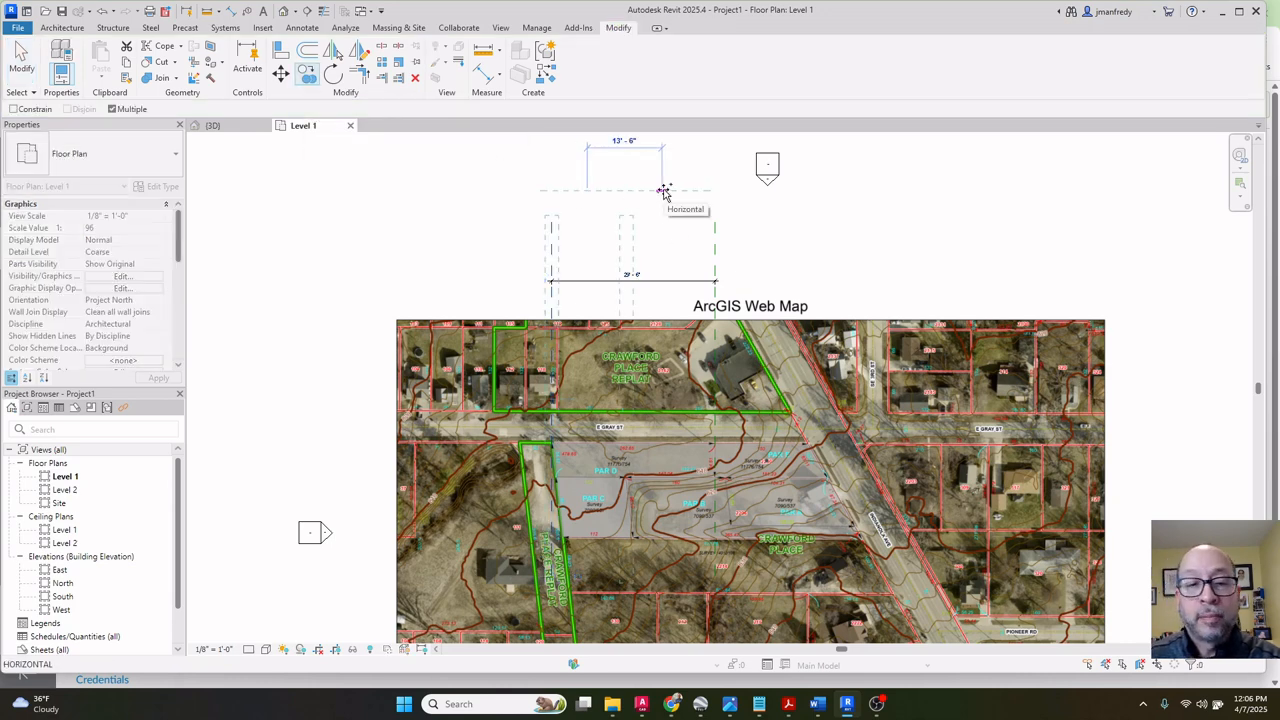
{"action": "type", "text": "26"}
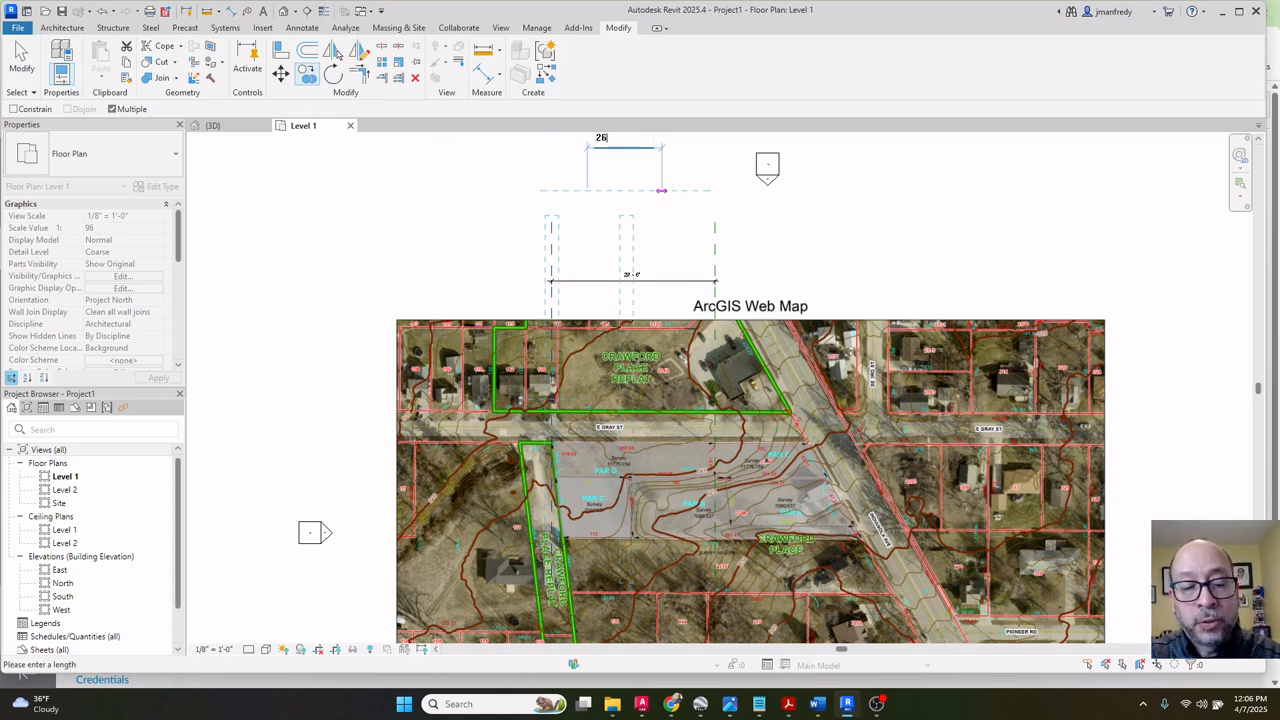
{"action": "type", "text": "2"}
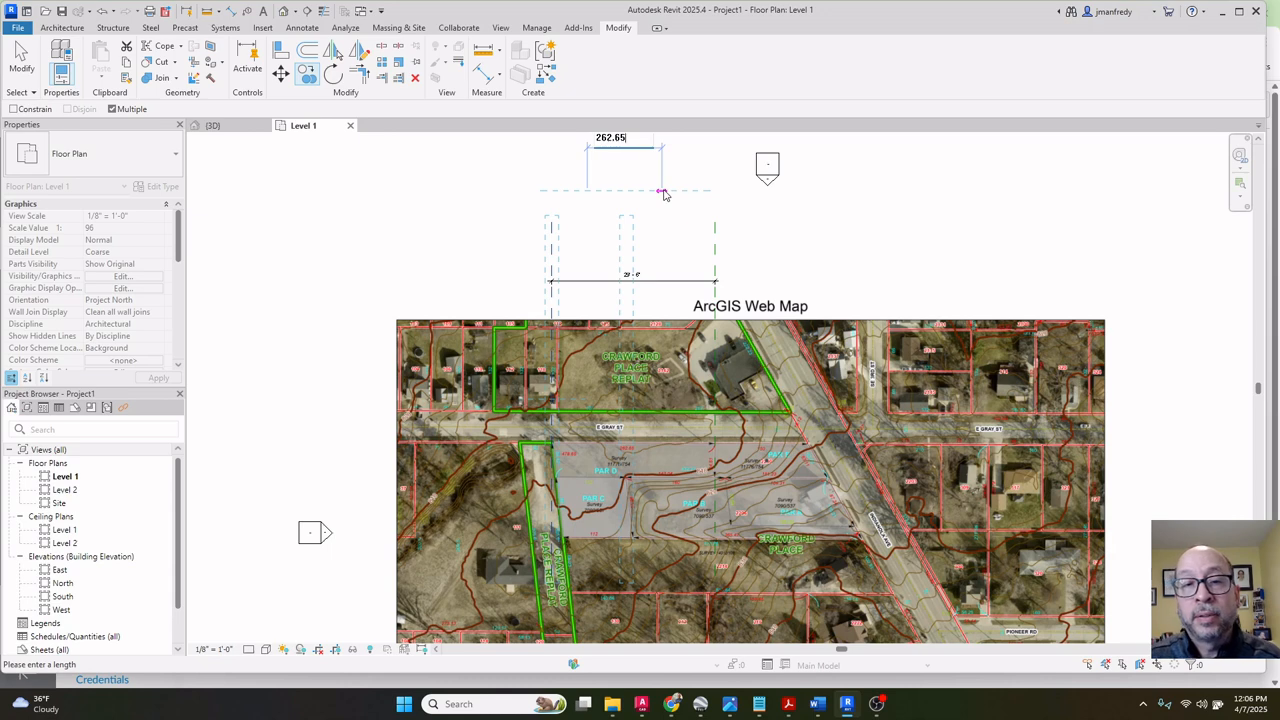
{"action": "type", "text": ".65"}
{"action": "key", "text": "Return"}
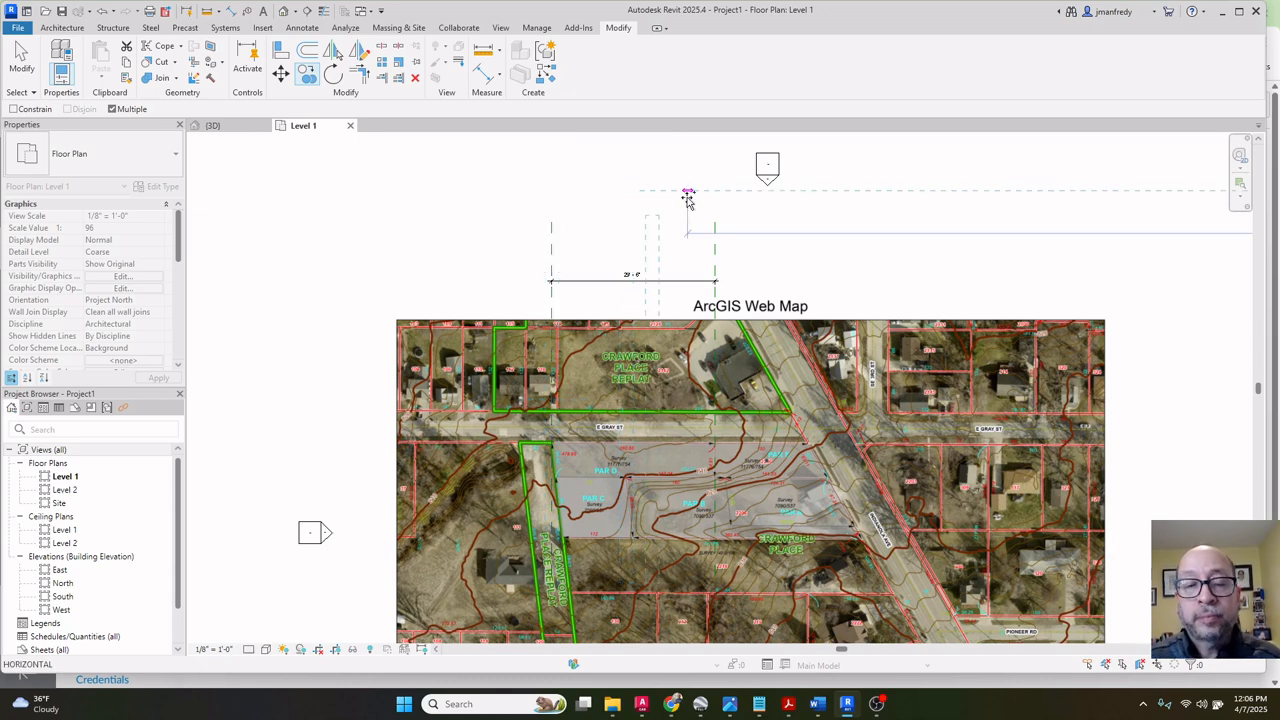
{"action": "key", "text": "Escape"}
{"action": "scroll", "coordinate": [686, 205], "scroll_direction": "down", "scroll_amount": 4}
{"action": "key", "text": "Escape"}
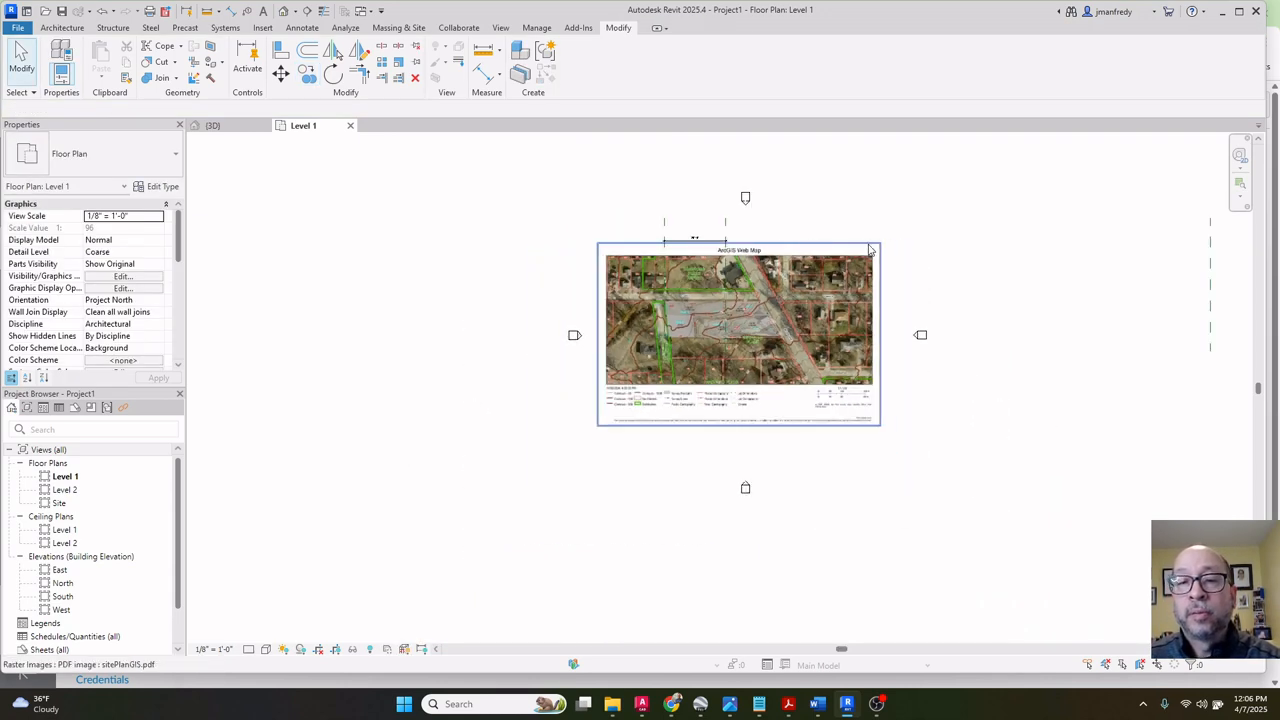
Add an aligned dimension from the west reference plane to the far east copy, placed above the shorter dimension.
{"action": "middle_click_drag", "start_coordinate": [870, 250], "coordinate": [771, 277]}
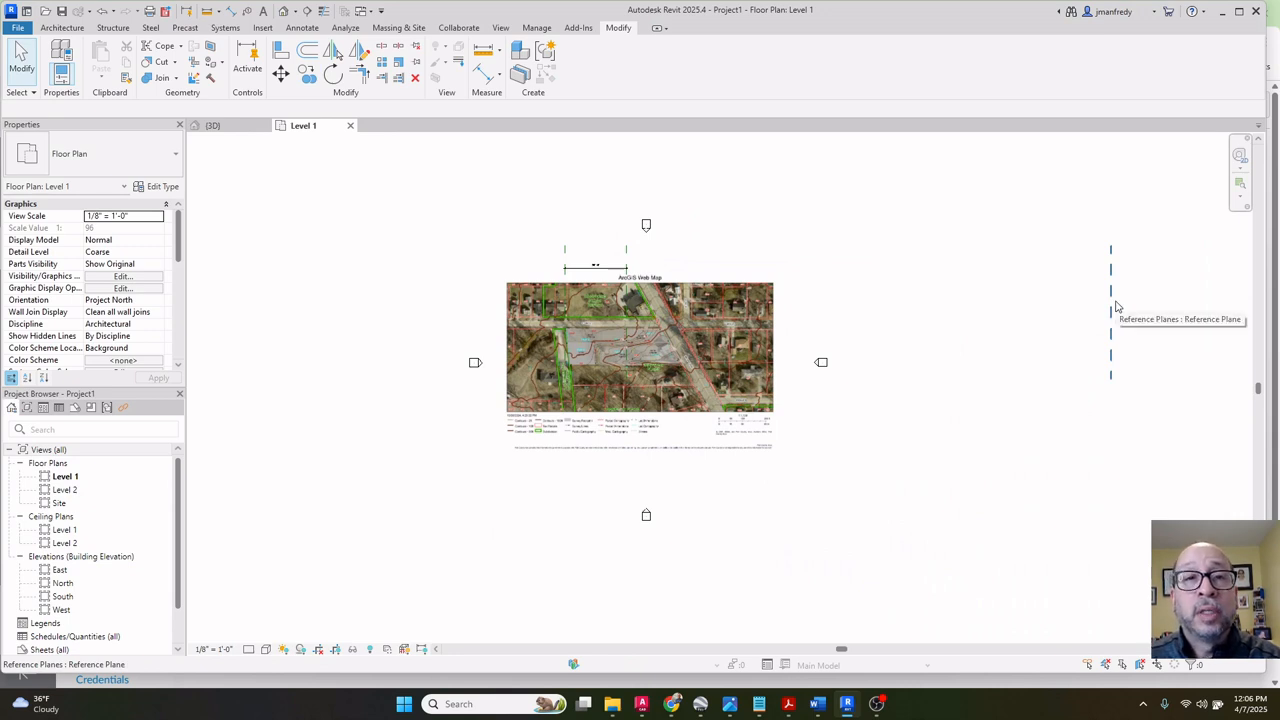
{"action": "scroll", "coordinate": [586, 246], "scroll_direction": "up", "scroll_amount": 1}
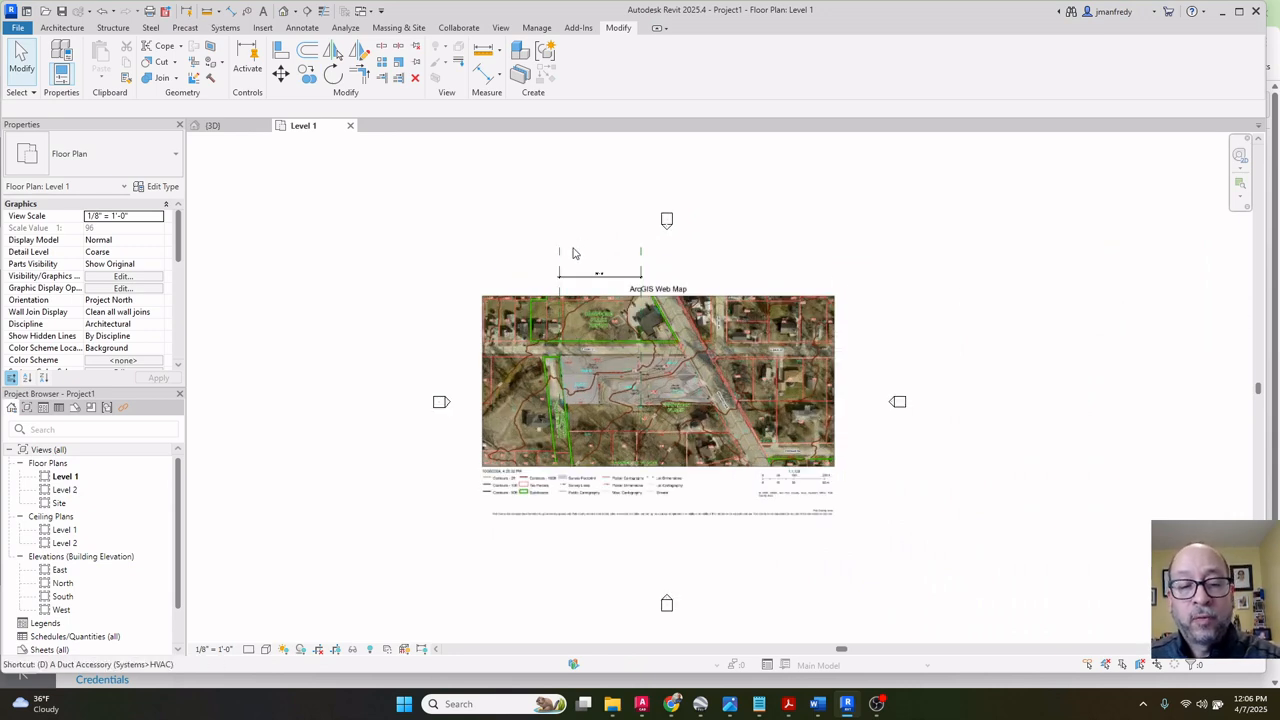
{"action": "key", "text": "d"}
{"action": "key", "text": "i"}
{"action": "left_click", "coordinate": [565, 262]}
{"action": "scroll", "coordinate": [866, 263], "scroll_direction": "down", "scroll_amount": 1}
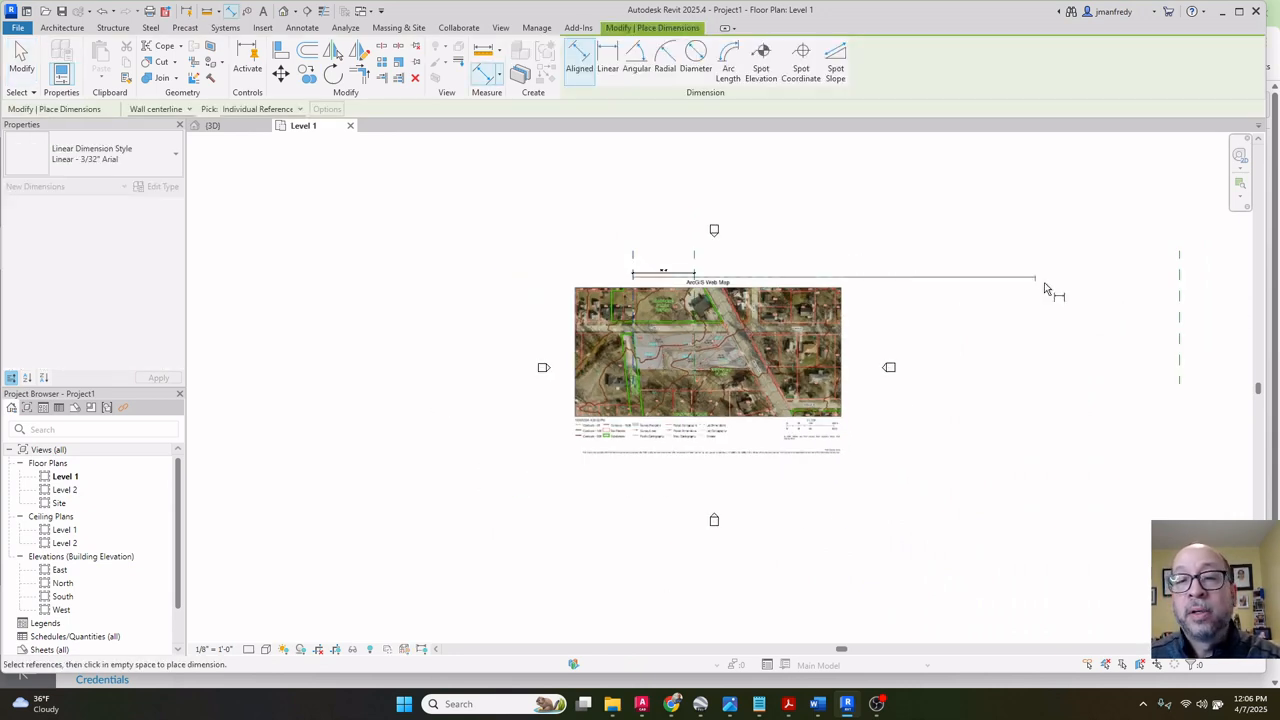
{"action": "left_click", "coordinate": [1160, 278]}
{"action": "left_click", "coordinate": [1100, 263]}
{"action": "key", "text": "Escape"}
{"action": "key", "text": "Escape"}
{"action": "scroll", "coordinate": [914, 271], "scroll_direction": "up", "scroll_amount": 3}
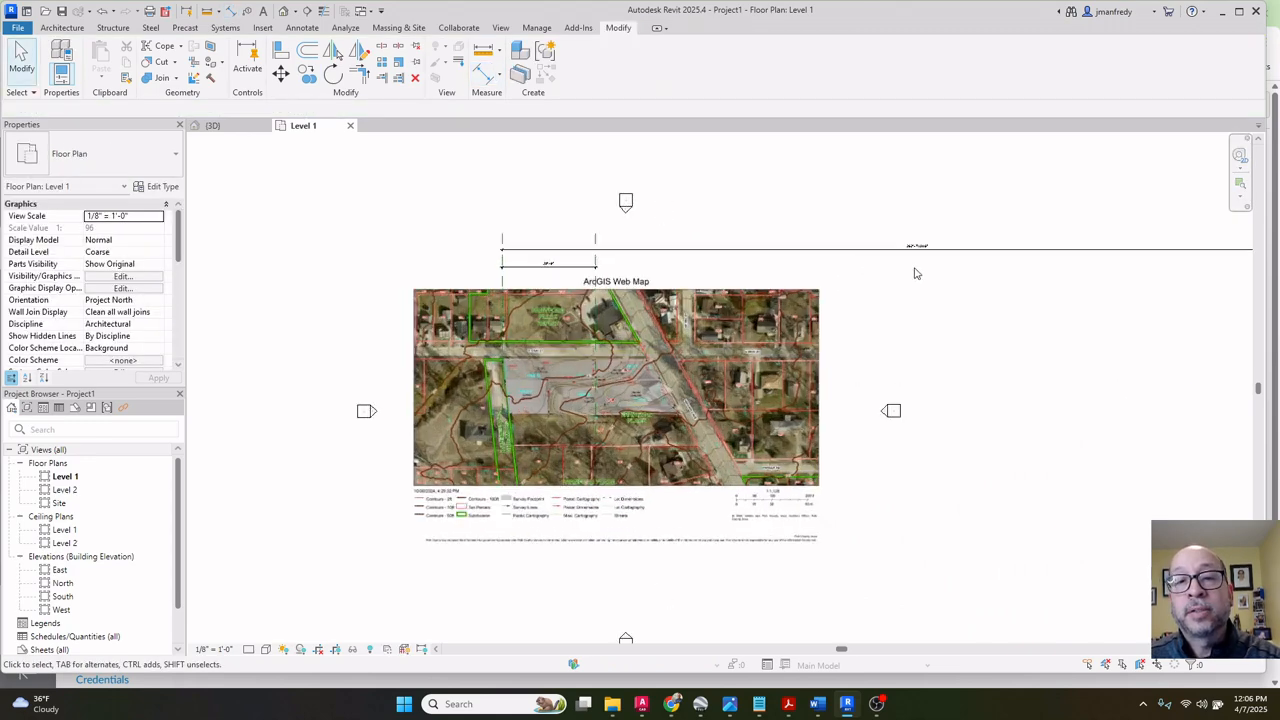
Check the new long dimension against the short dimension over PAR D and the site plan image's current size.
{"action": "scroll", "coordinate": [900, 245], "scroll_direction": "up", "scroll_amount": 3}
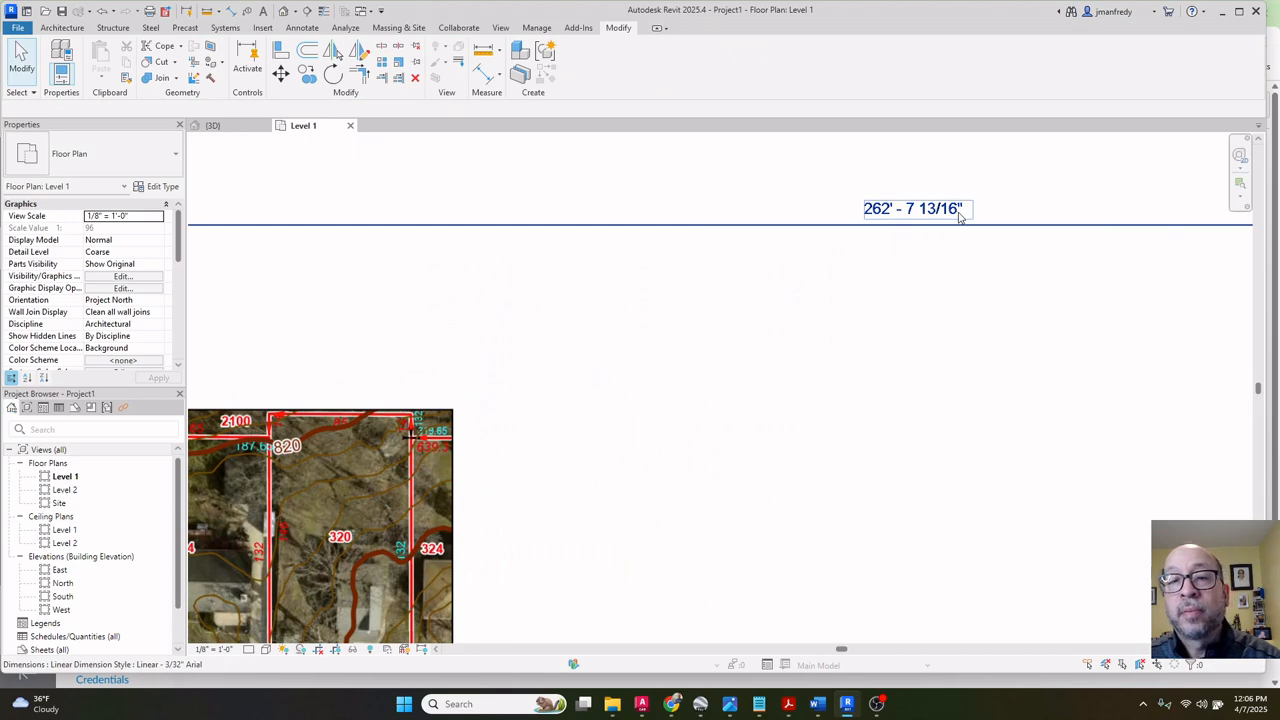
{"action": "scroll", "coordinate": [842, 246], "scroll_direction": "down", "scroll_amount": 5}
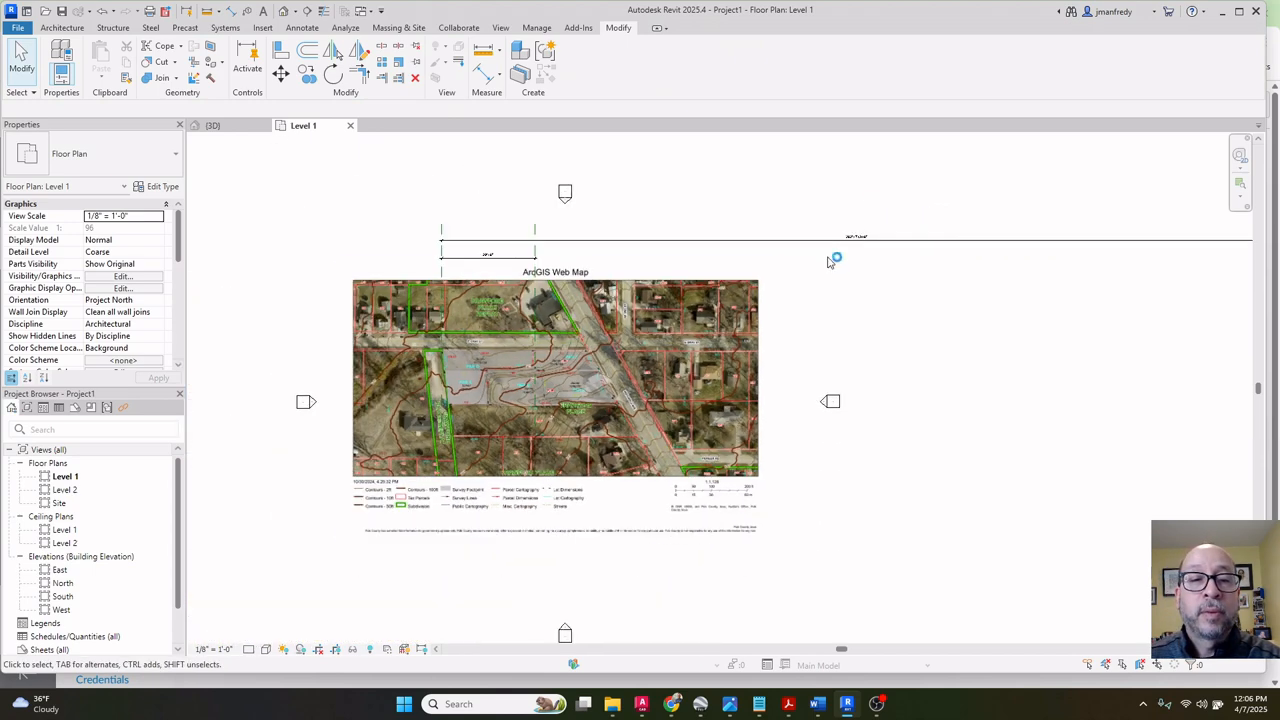
{"action": "scroll", "coordinate": [752, 285], "scroll_direction": "down", "scroll_amount": 1}
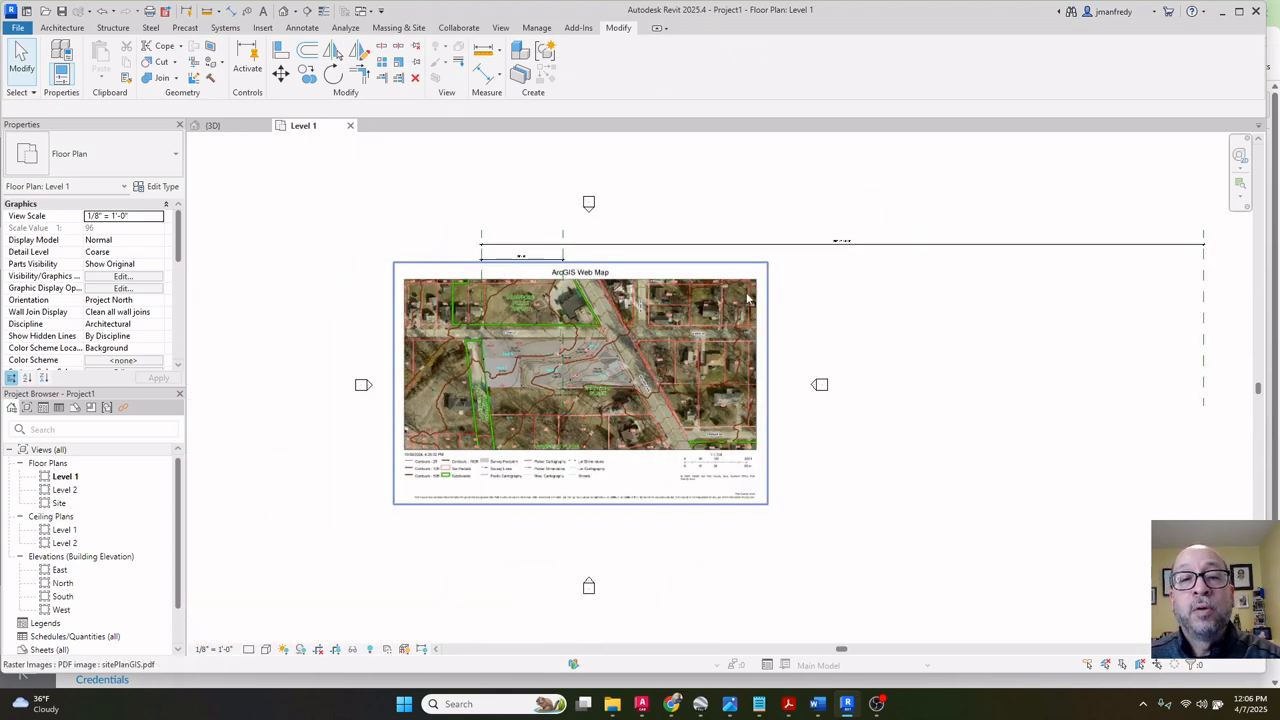
{"action": "left_click", "coordinate": [656, 331]}
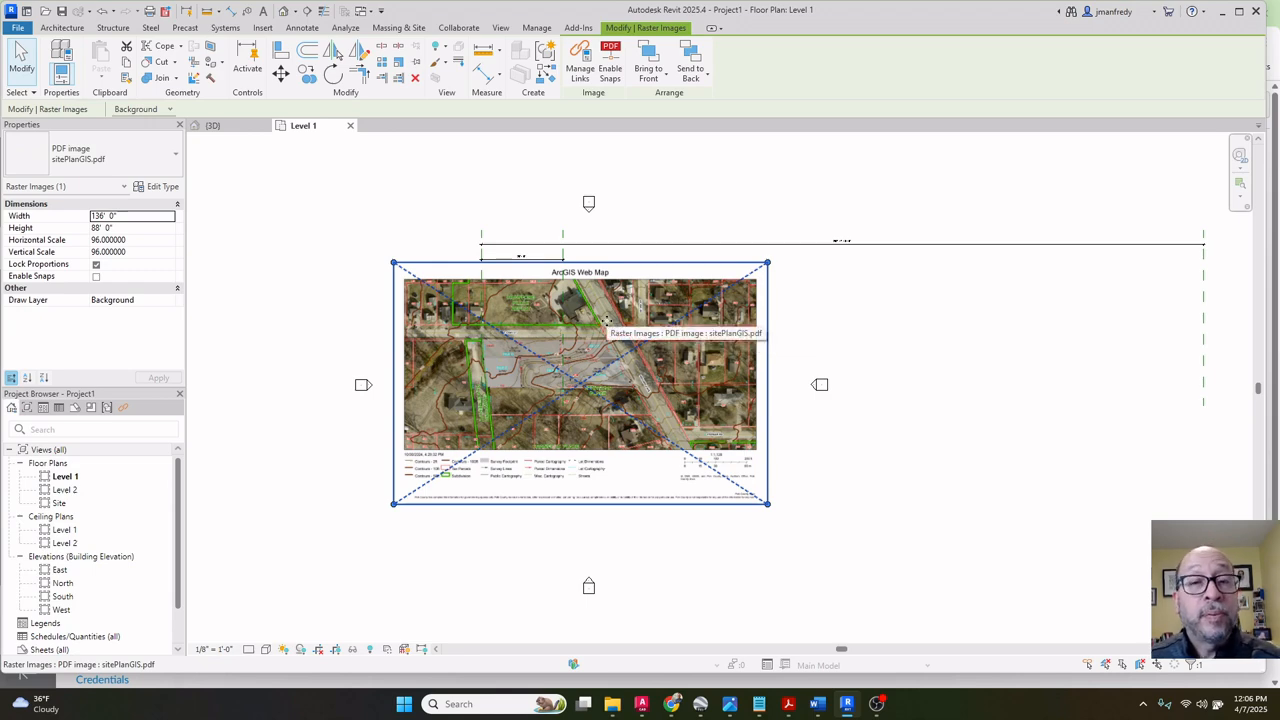
{"action": "left_click", "coordinate": [509, 218]}
{"action": "scroll", "coordinate": [506, 237], "scroll_direction": "up", "scroll_amount": 3}
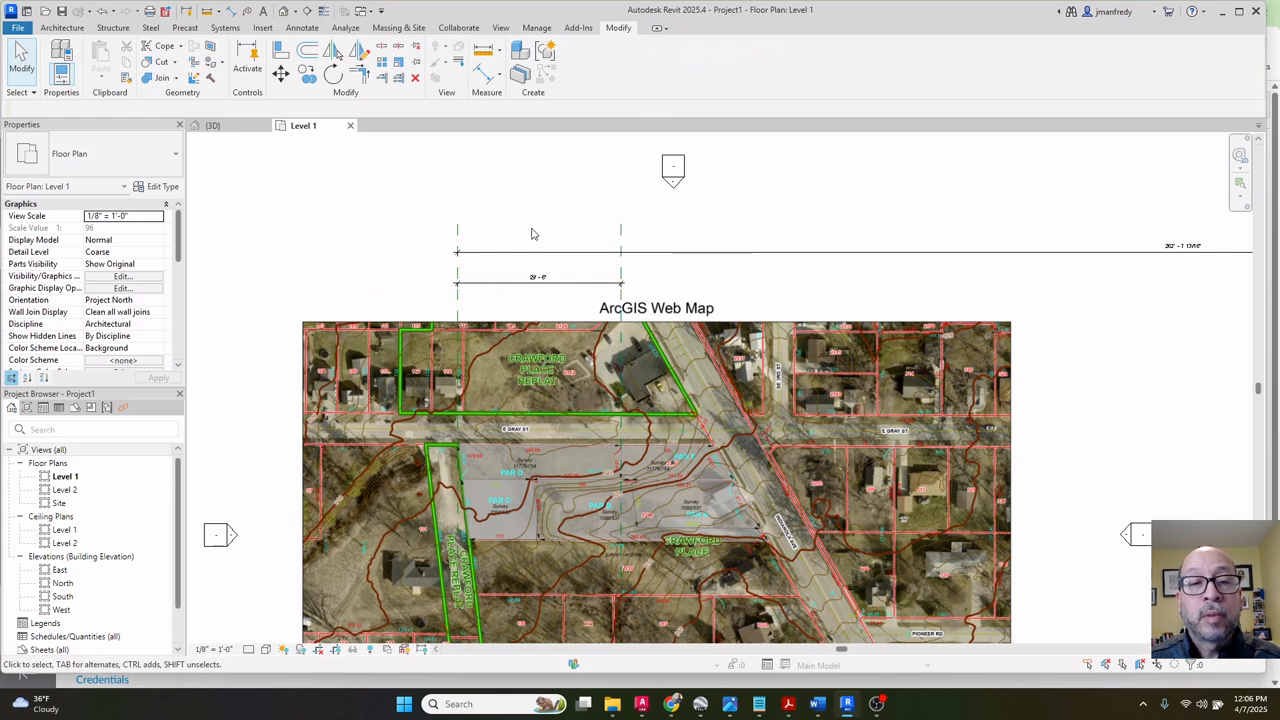
{"action": "scroll", "coordinate": [628, 237], "scroll_direction": "down", "scroll_amount": 3}
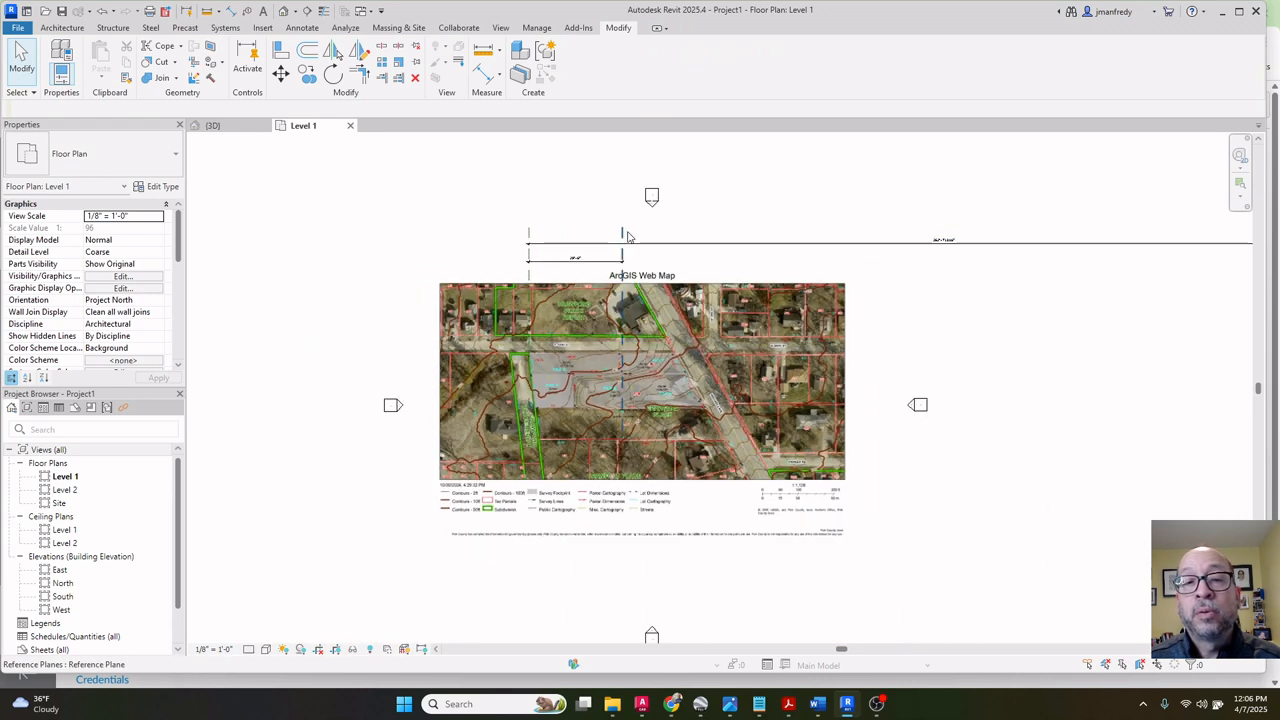
{"action": "scroll", "coordinate": [987, 257], "scroll_direction": "down", "scroll_amount": 2}
{"action": "left_click", "coordinate": [987, 257]}
{"action": "middle_click_drag", "start_coordinate": [988, 280], "coordinate": [937, 283]}
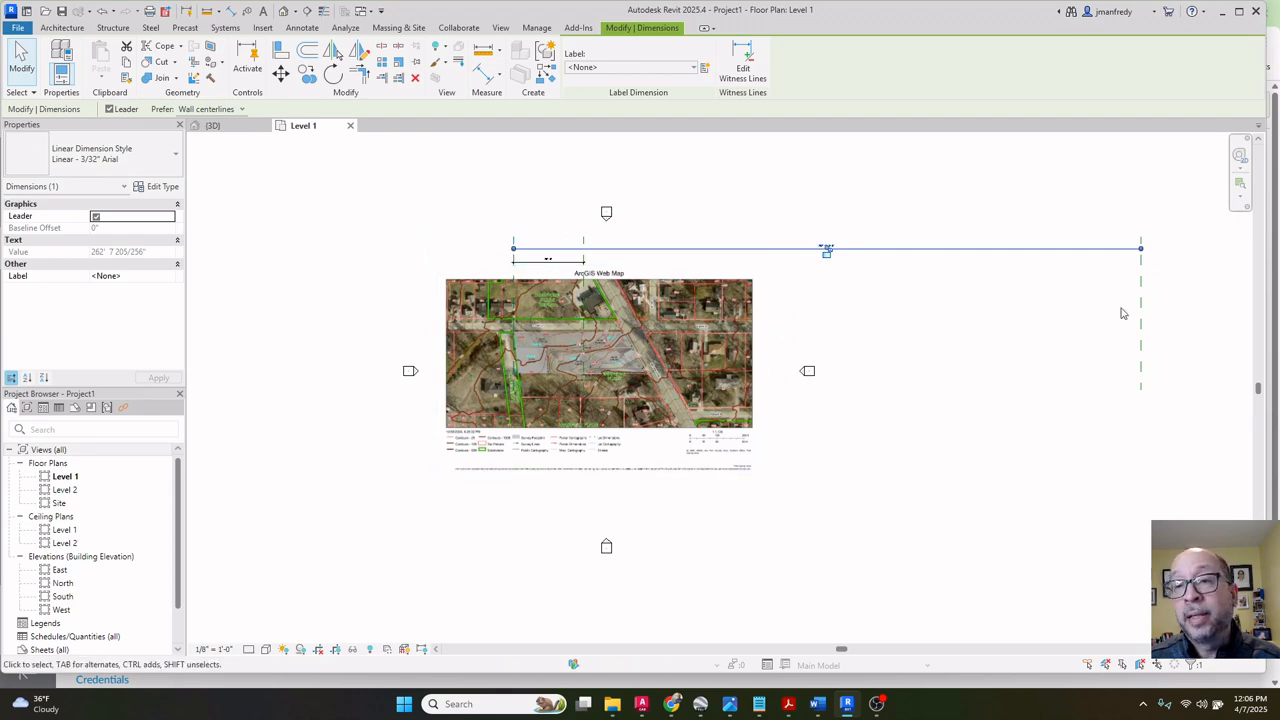
{"action": "left_click", "coordinate": [850, 292]}
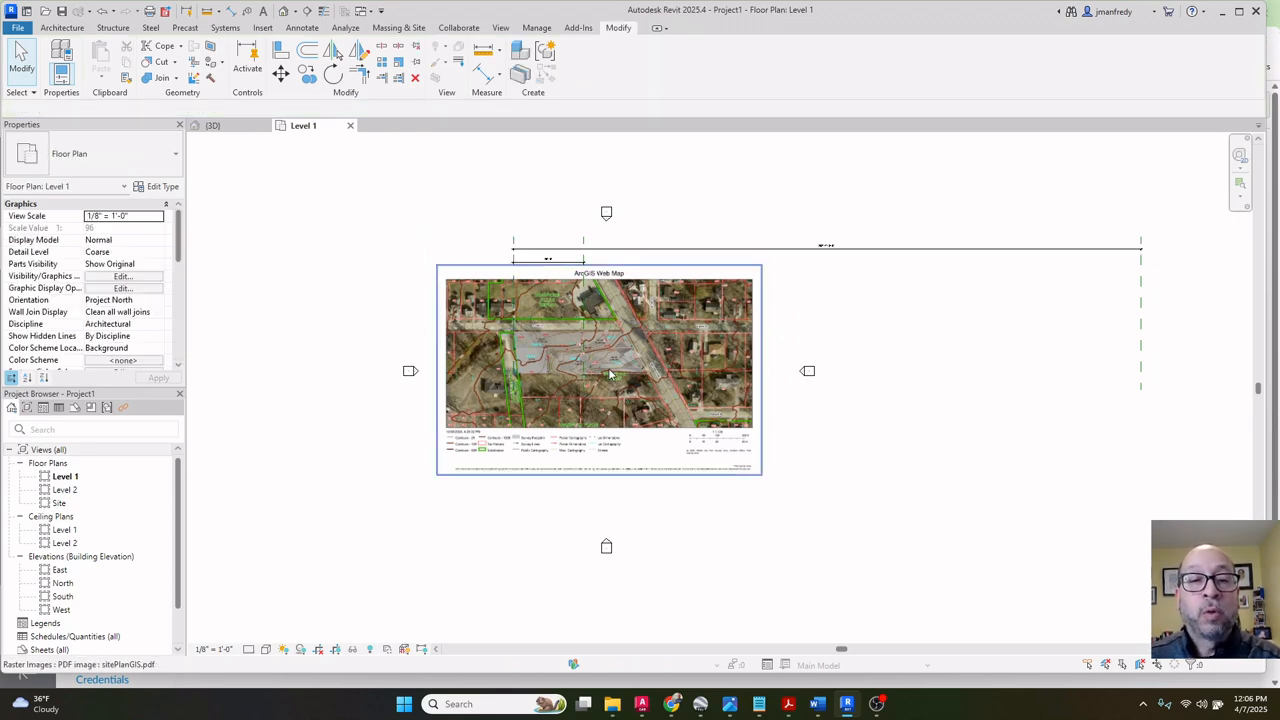
Scale the sitePlanGIS.pdf image graphically from the west reference plane, stretching the middle plane's distance to the far east plane.
{"action": "scroll", "coordinate": [530, 320], "scroll_direction": "up", "scroll_amount": 4}
{"action": "left_click", "coordinate": [541, 260]}
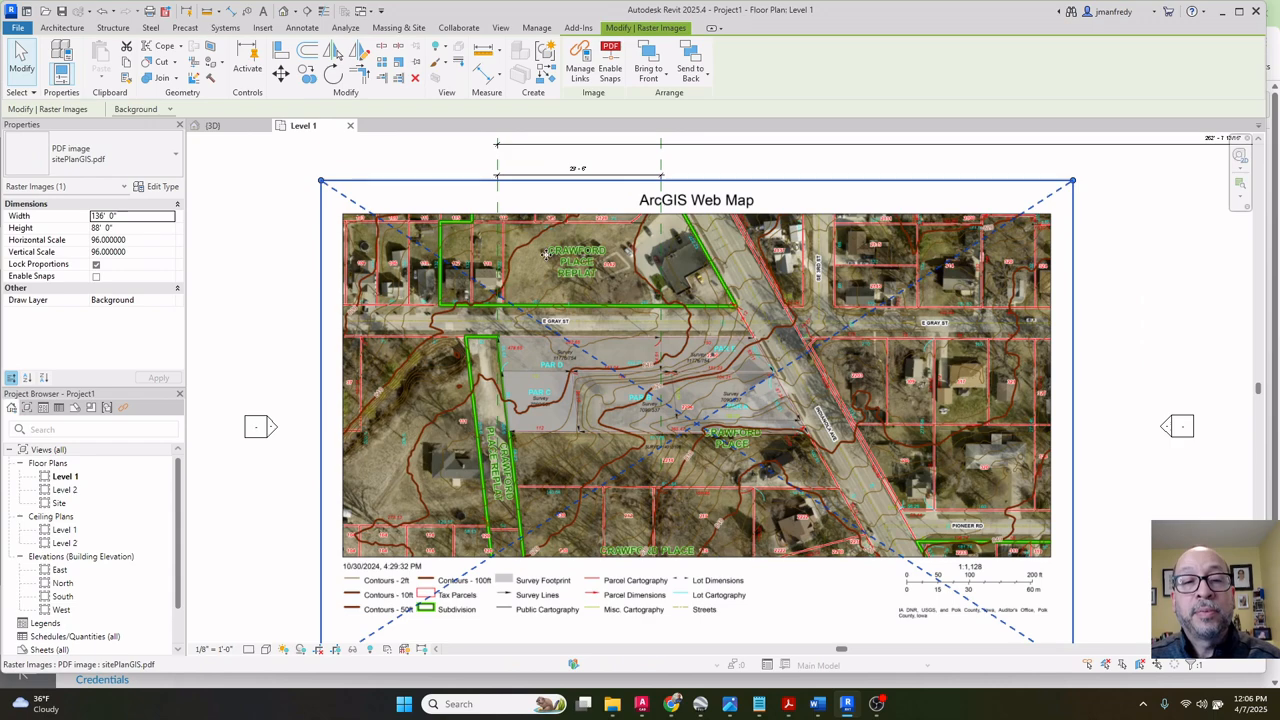
{"action": "middle_click_drag", "start_coordinate": [541, 260], "coordinate": [534, 325]}
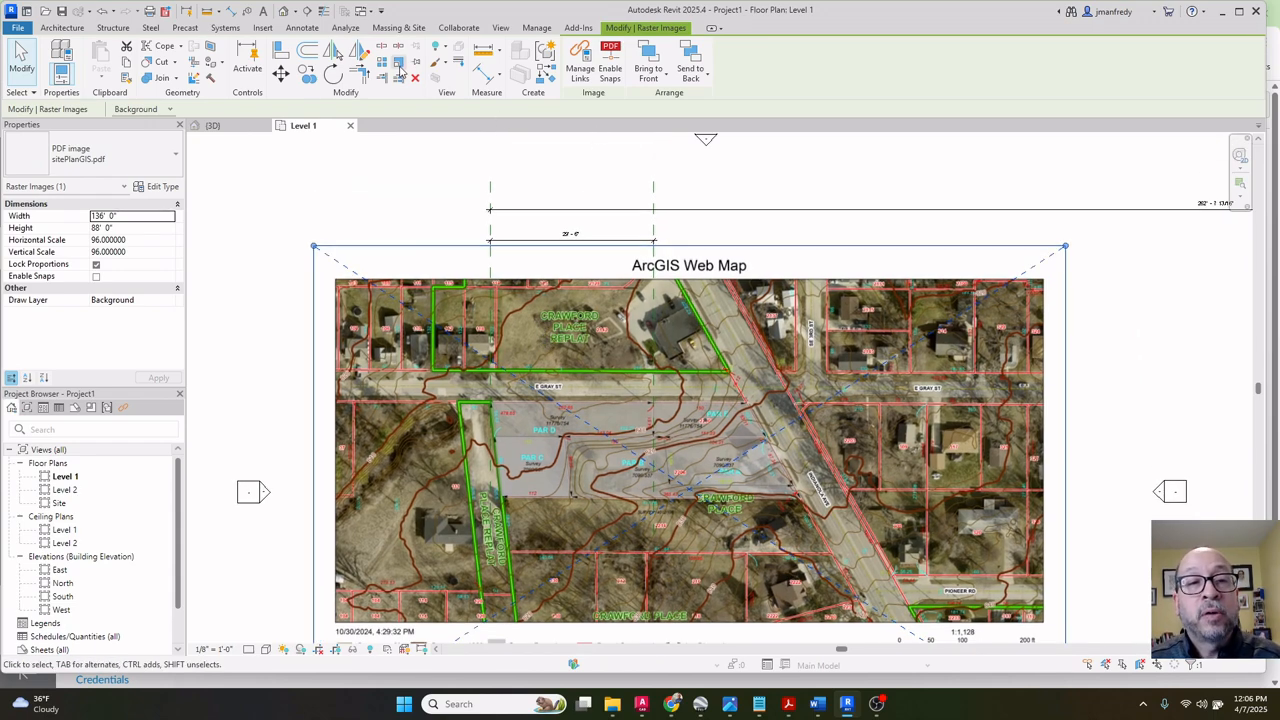
{"action": "left_click", "coordinate": [399, 66]}
{"action": "scroll", "coordinate": [509, 186], "scroll_direction": "up", "scroll_amount": 3}
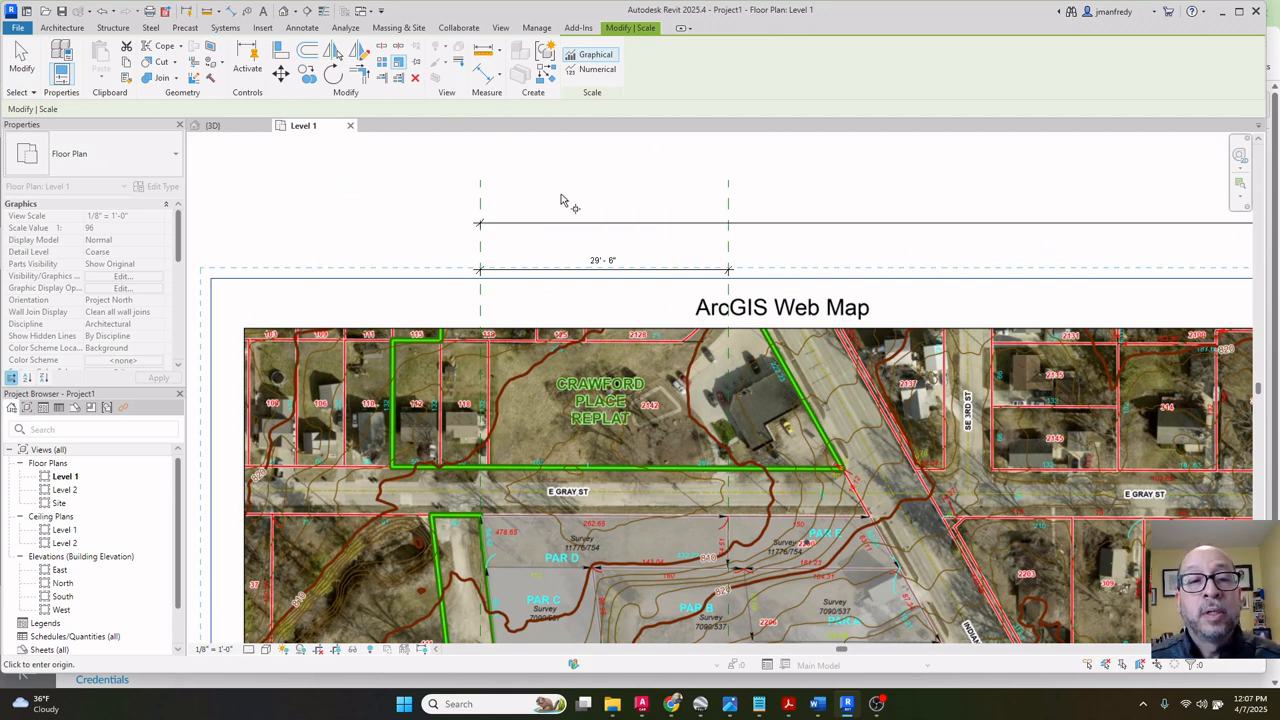
{"action": "left_click", "coordinate": [480, 208]}
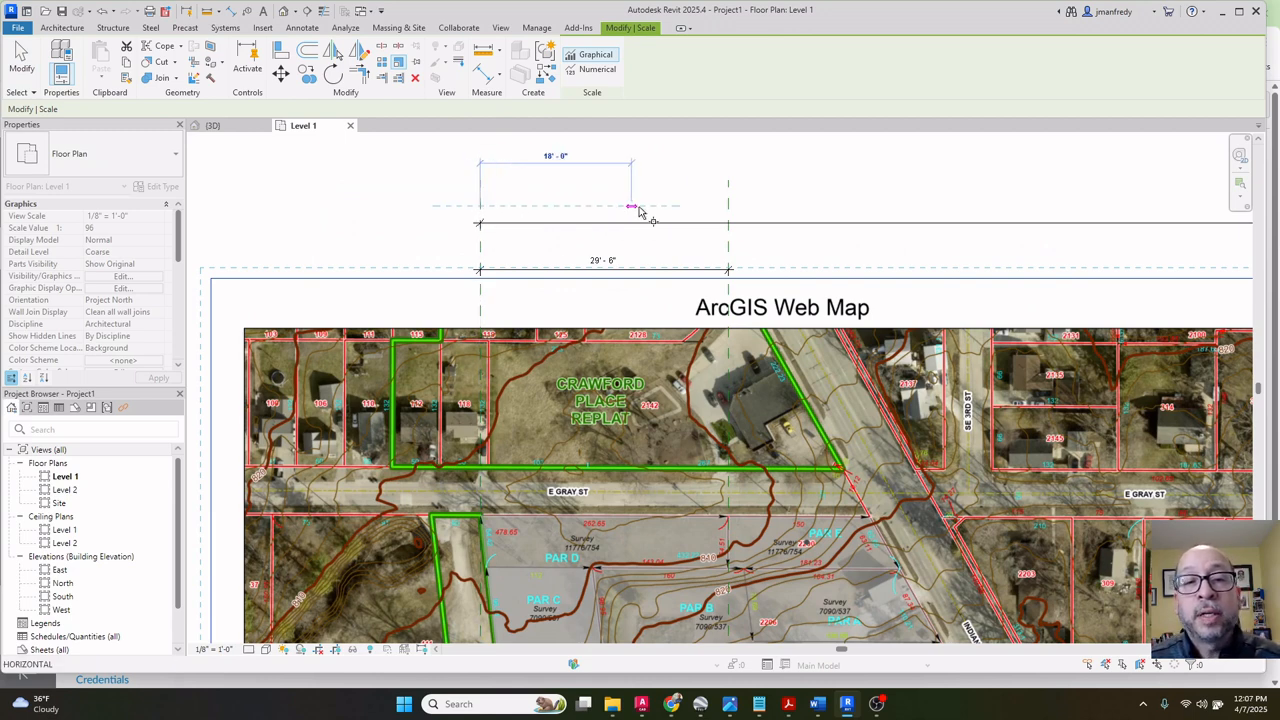
{"action": "left_click", "coordinate": [728, 207]}
{"action": "scroll", "coordinate": [651, 206], "scroll_direction": "down", "scroll_amount": 1}
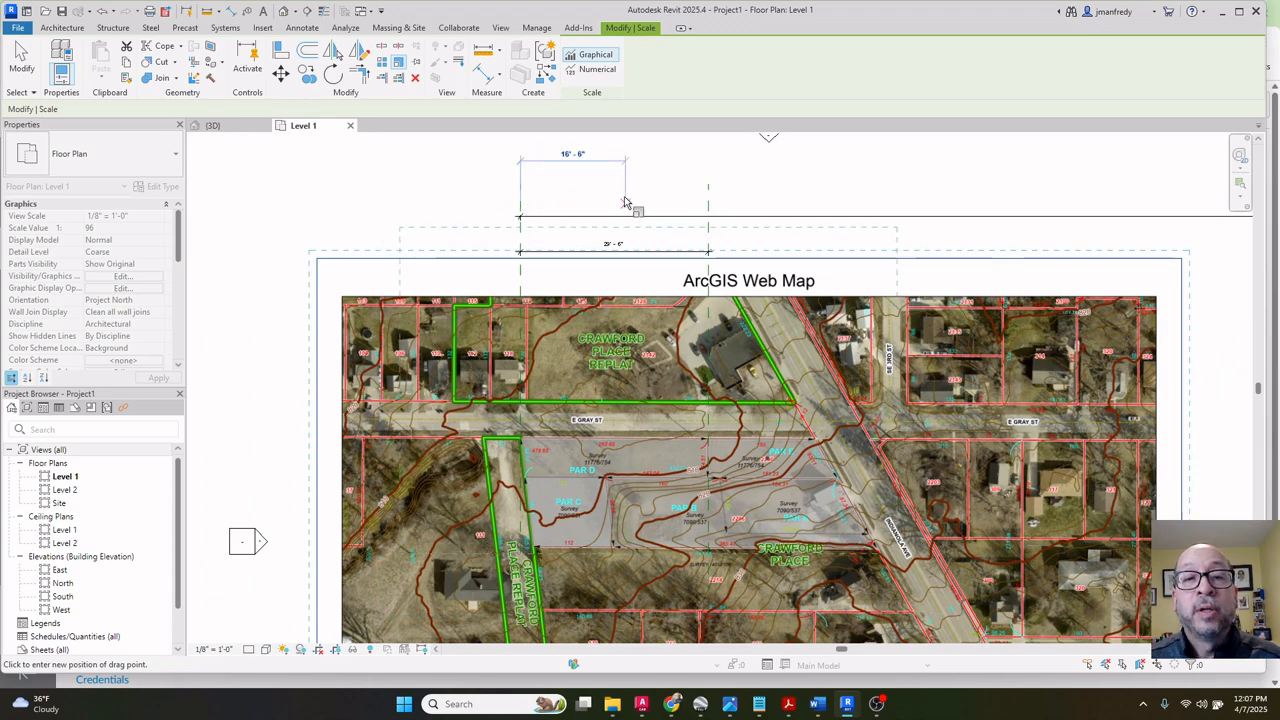
{"action": "scroll", "coordinate": [622, 200], "scroll_direction": "down", "scroll_amount": 1}
{"action": "scroll", "coordinate": [622, 200], "scroll_direction": "down", "scroll_amount": 4}
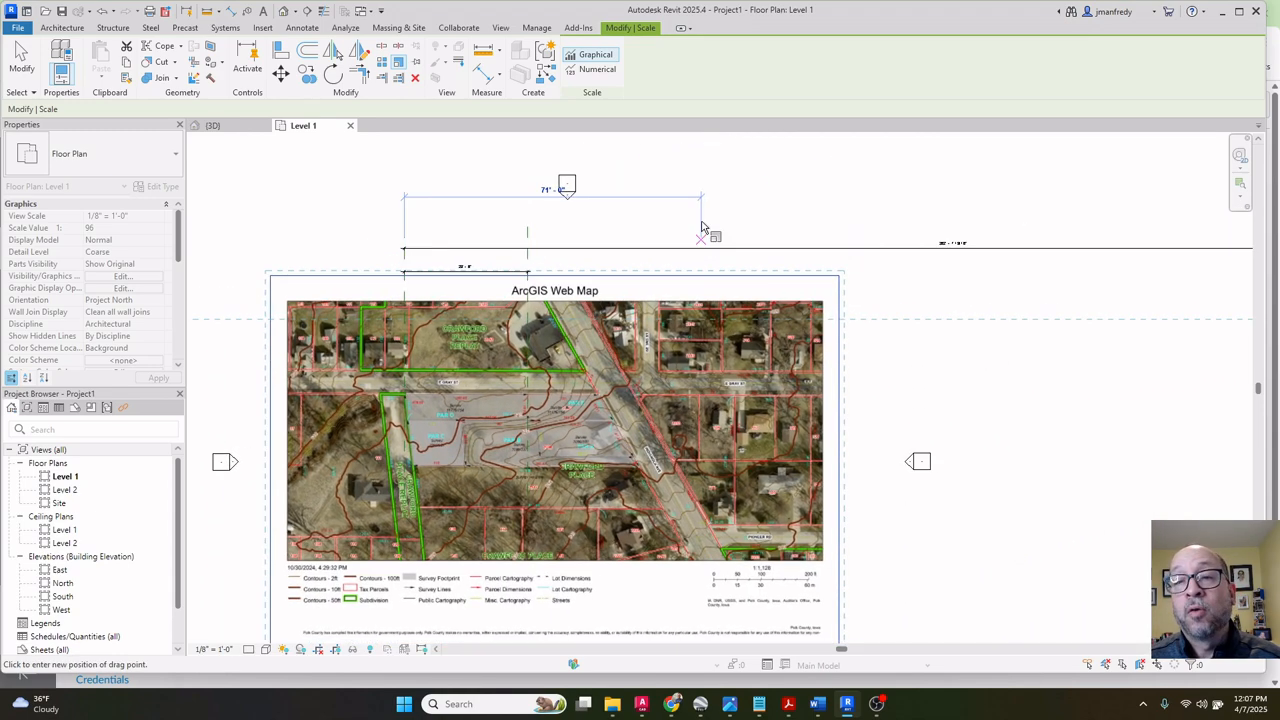
{"action": "scroll", "coordinate": [710, 230], "scroll_direction": "down", "scroll_amount": 2}
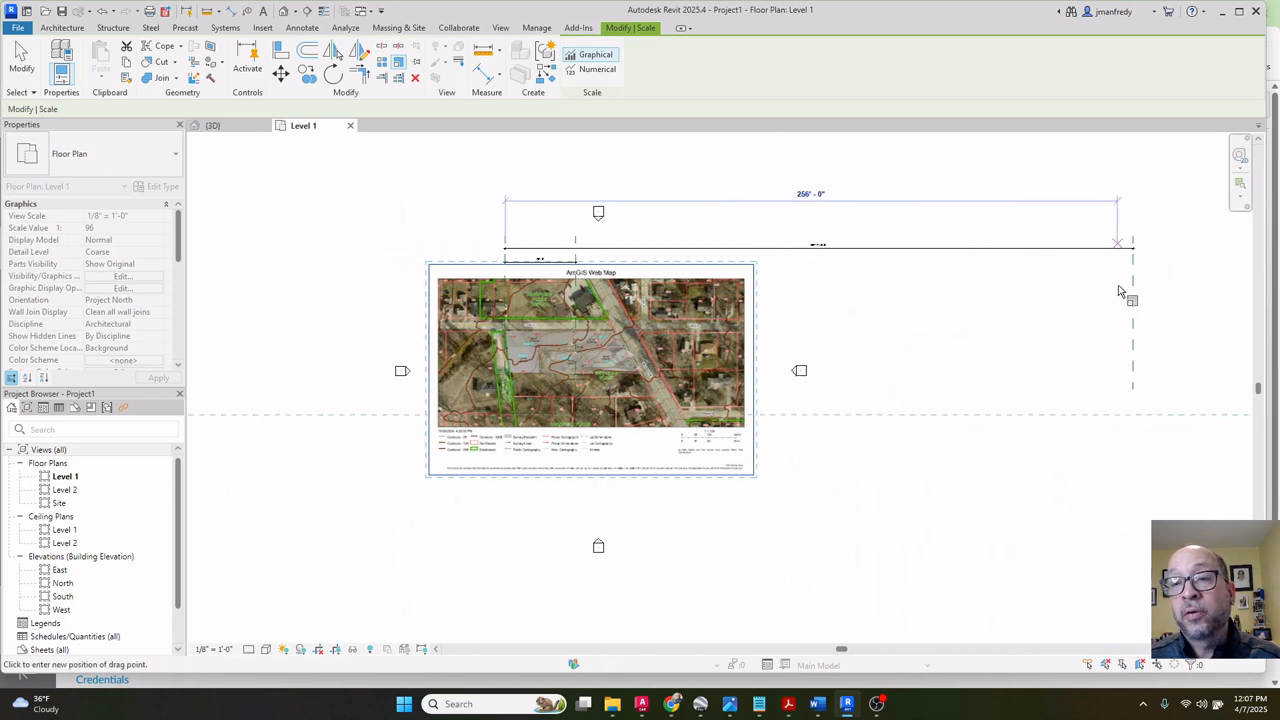
{"action": "left_click", "coordinate": [1131, 290]}
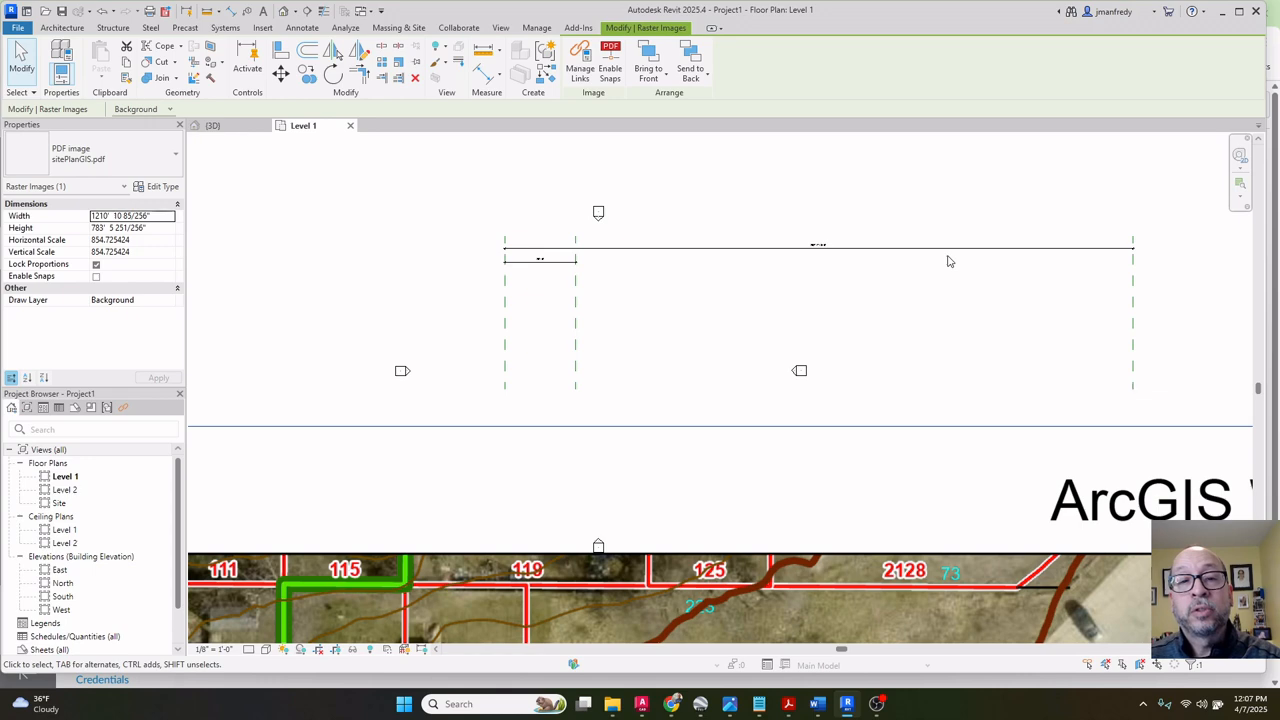
{"action": "key", "text": "Escape"}
Extend the west reference plane's lower end south across the scaled map, past PAR D and PAR C.
{"action": "scroll", "coordinate": [737, 291], "scroll_direction": "down", "scroll_amount": 4}
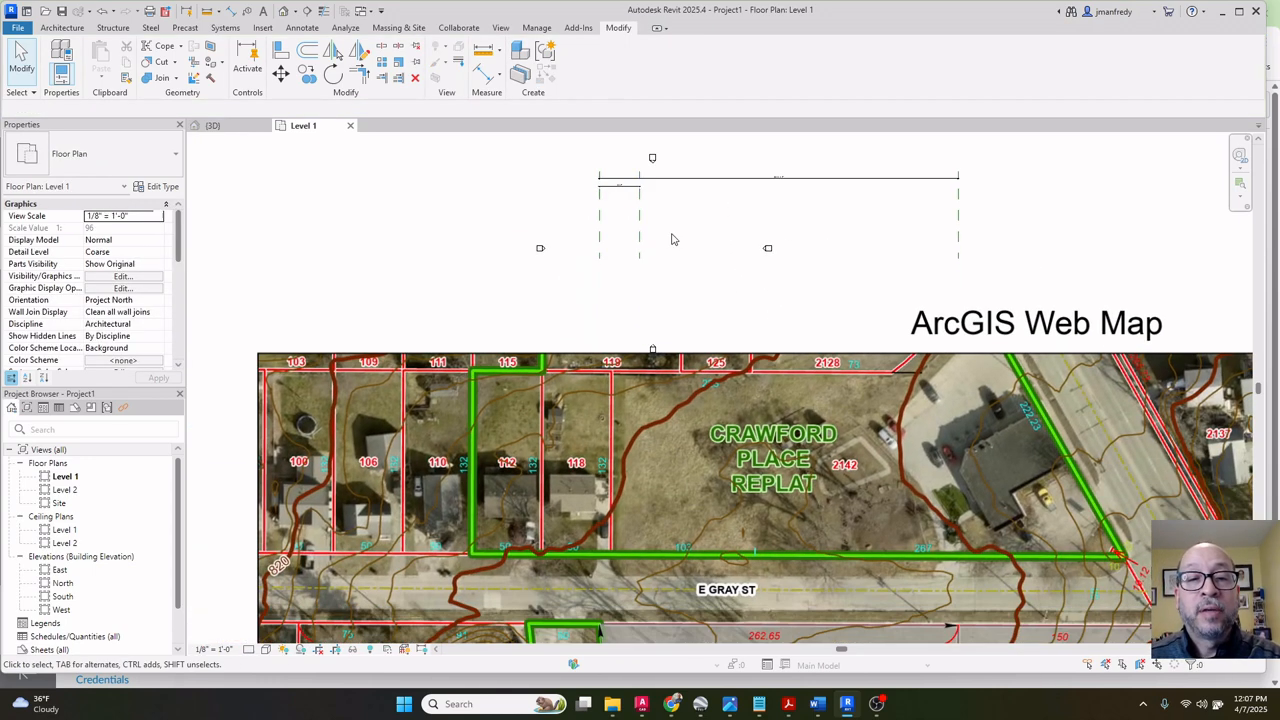
{"action": "left_click", "coordinate": [600, 240]}
{"action": "scroll", "coordinate": [603, 309], "scroll_direction": "down", "scroll_amount": 2}
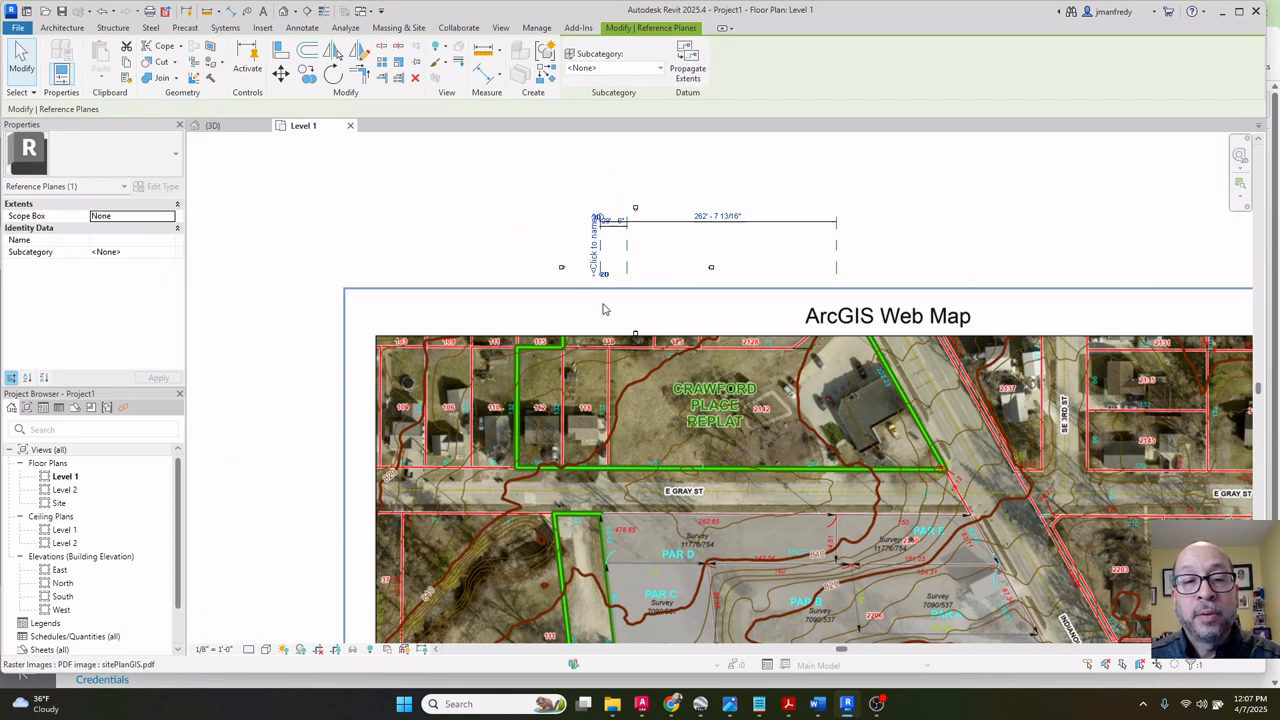
{"action": "key", "text": "Escape"}
{"action": "scroll", "coordinate": [624, 299], "scroll_direction": "up", "scroll_amount": 5}
{"action": "left_click", "coordinate": [592, 264]}
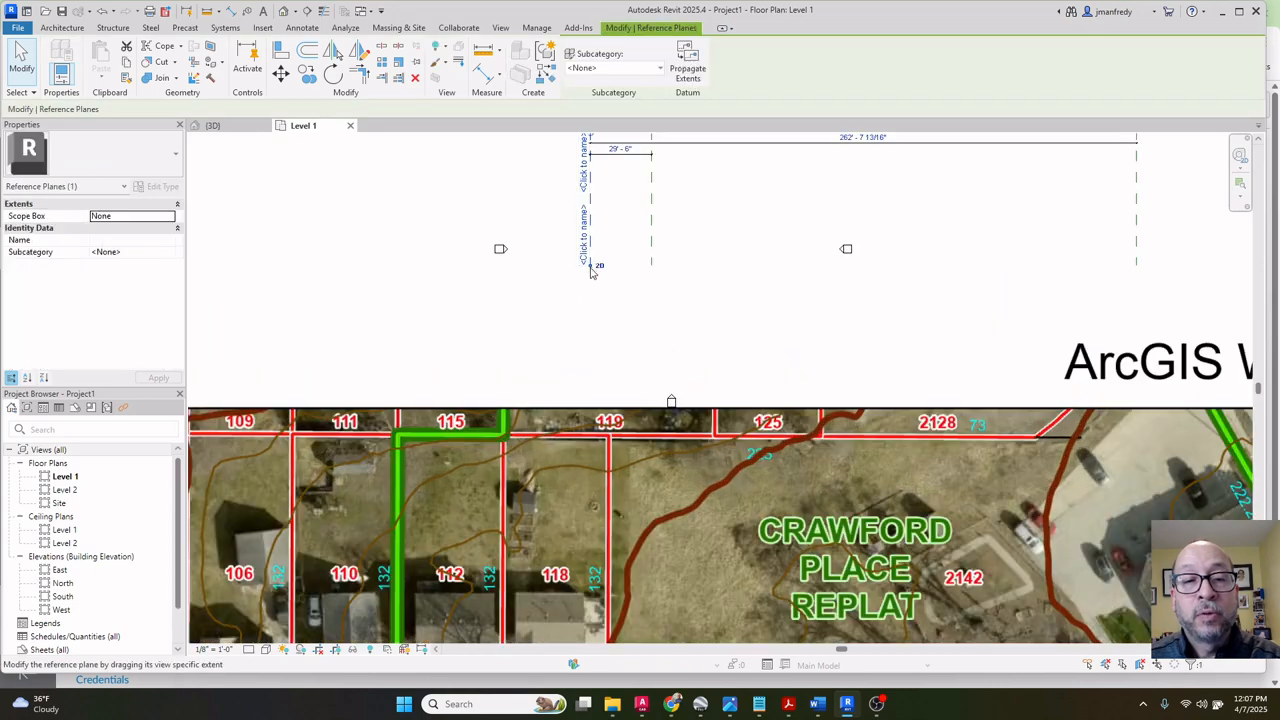
{"action": "left_click_drag", "start_coordinate": [591, 266], "coordinate": [592, 310]}
{"action": "scroll", "coordinate": [595, 300], "scroll_direction": "down", "scroll_amount": 5}
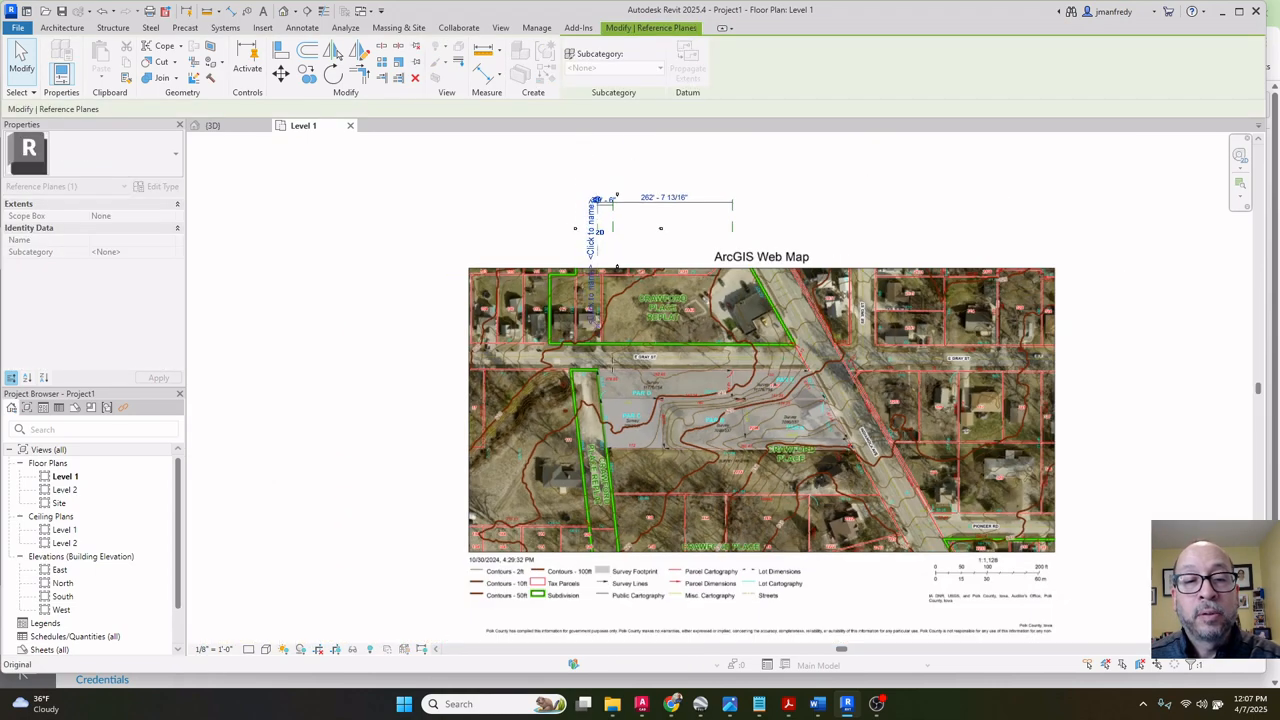
{"action": "left_click_drag", "start_coordinate": [617, 268], "coordinate": [617, 515]}
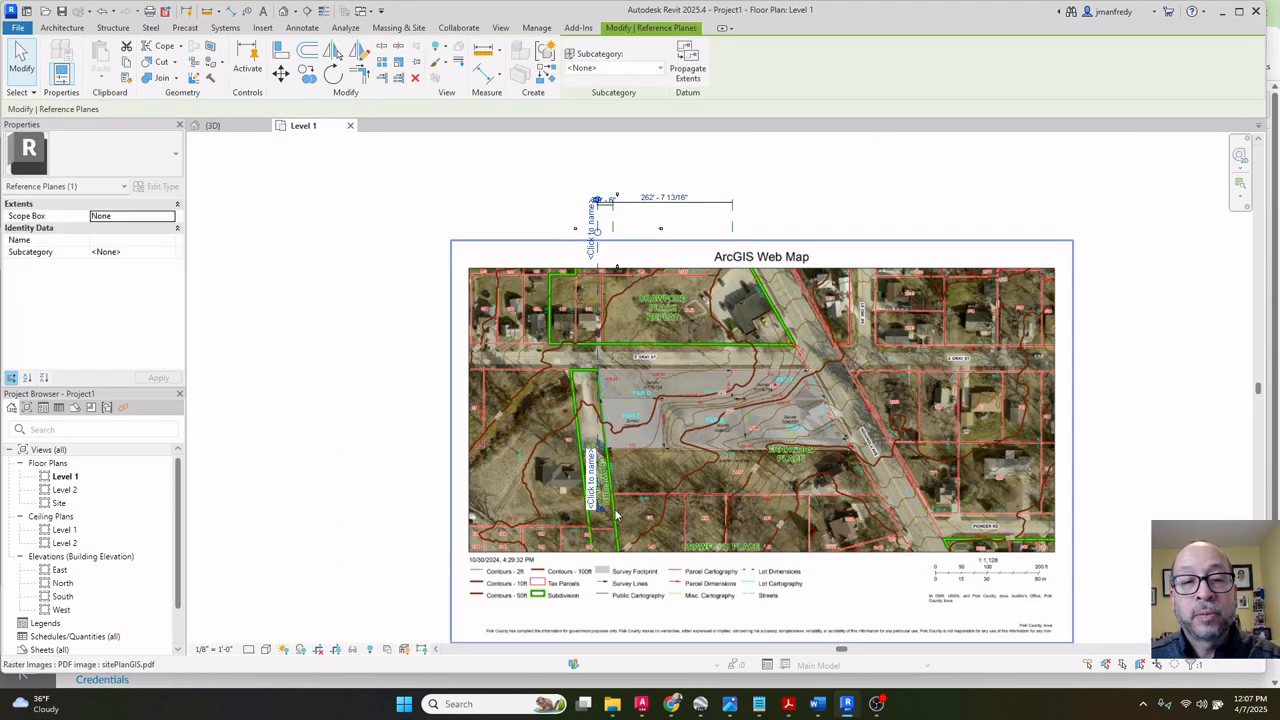
Extend the far east reference plane's lower end south across the map into PAR B, past the end of the 262.65 lot line.
{"action": "left_click", "coordinate": [733, 237]}
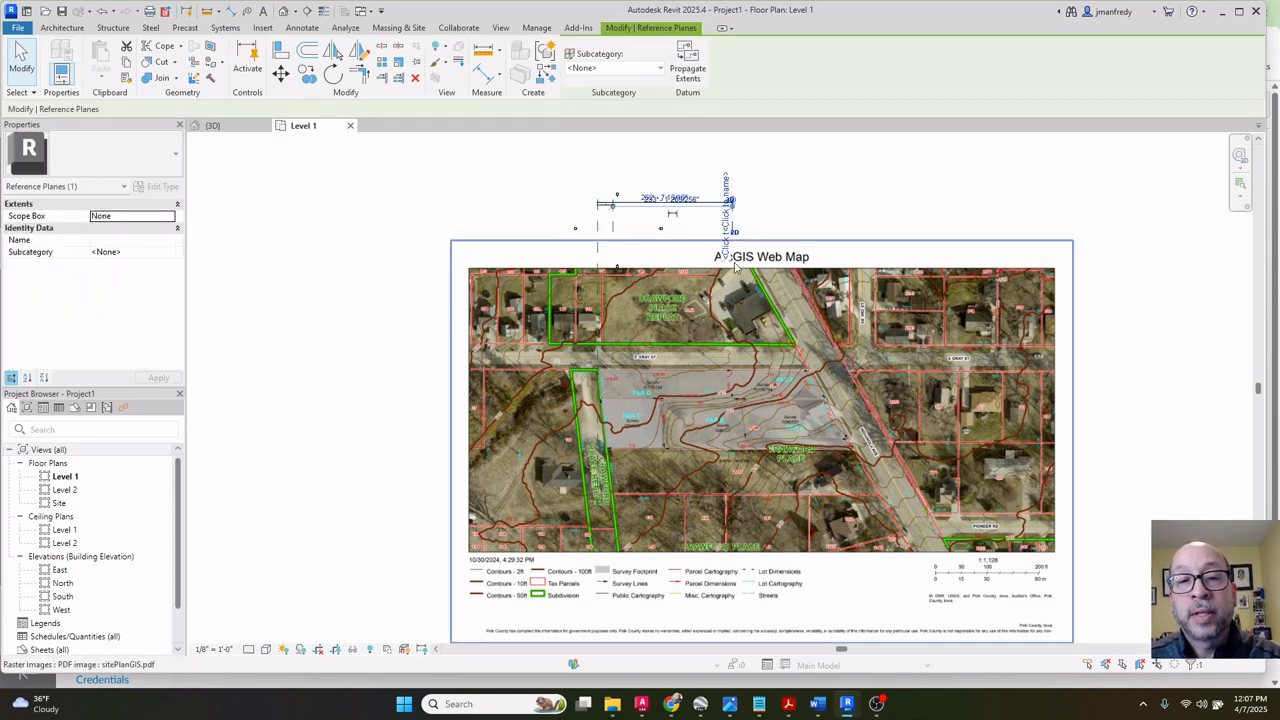
{"action": "scroll", "coordinate": [735, 233], "scroll_direction": "up", "scroll_amount": 5}
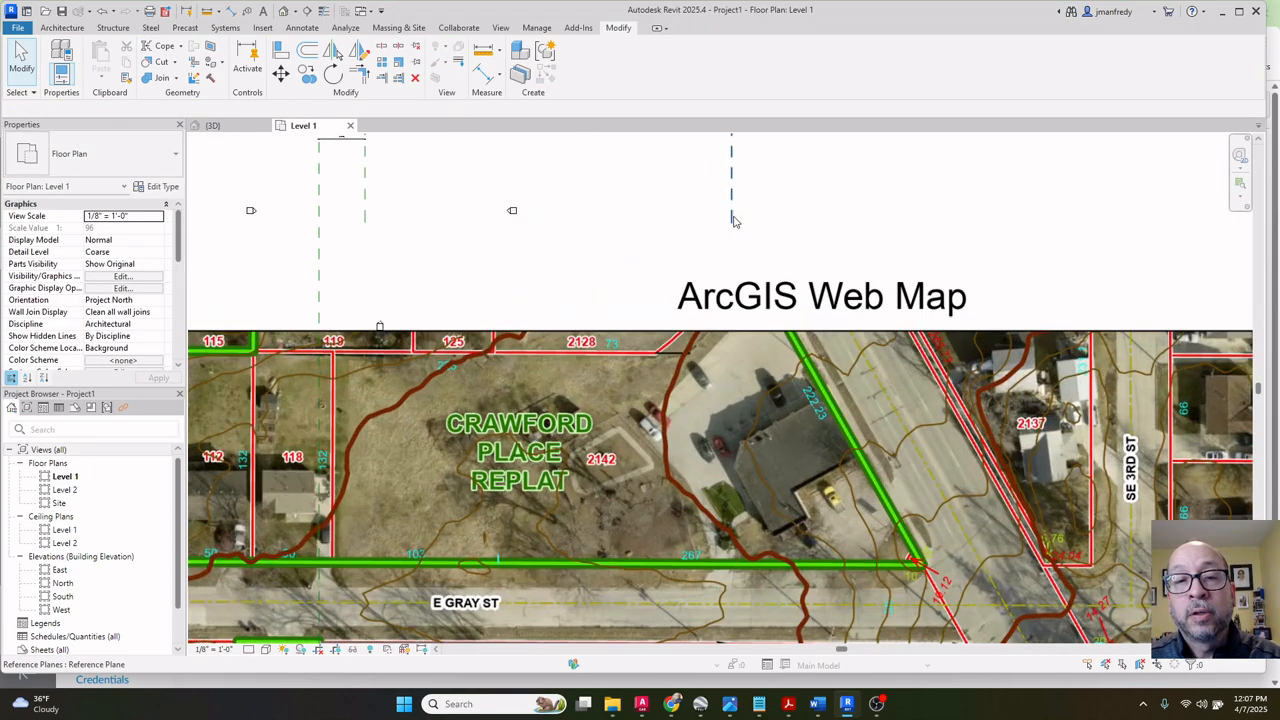
{"action": "left_click_drag", "start_coordinate": [732, 224], "coordinate": [743, 451]}
{"action": "scroll", "coordinate": [732, 267], "scroll_direction": "down", "scroll_amount": 6}
{"action": "left_click", "coordinate": [742, 448]}
{"action": "key", "text": "Escape"}
{"action": "scroll", "coordinate": [735, 424], "scroll_direction": "up", "scroll_amount": 10}
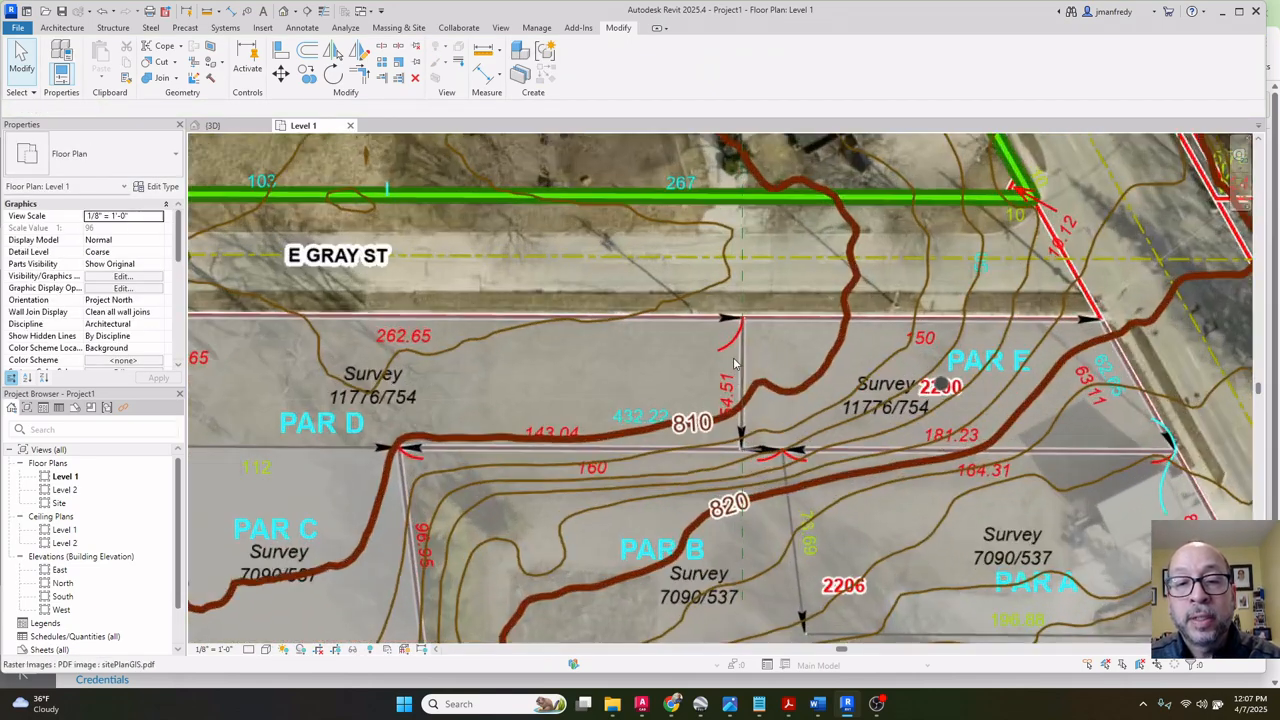
{"action": "scroll", "coordinate": [747, 303], "scroll_direction": "down", "scroll_amount": 6}
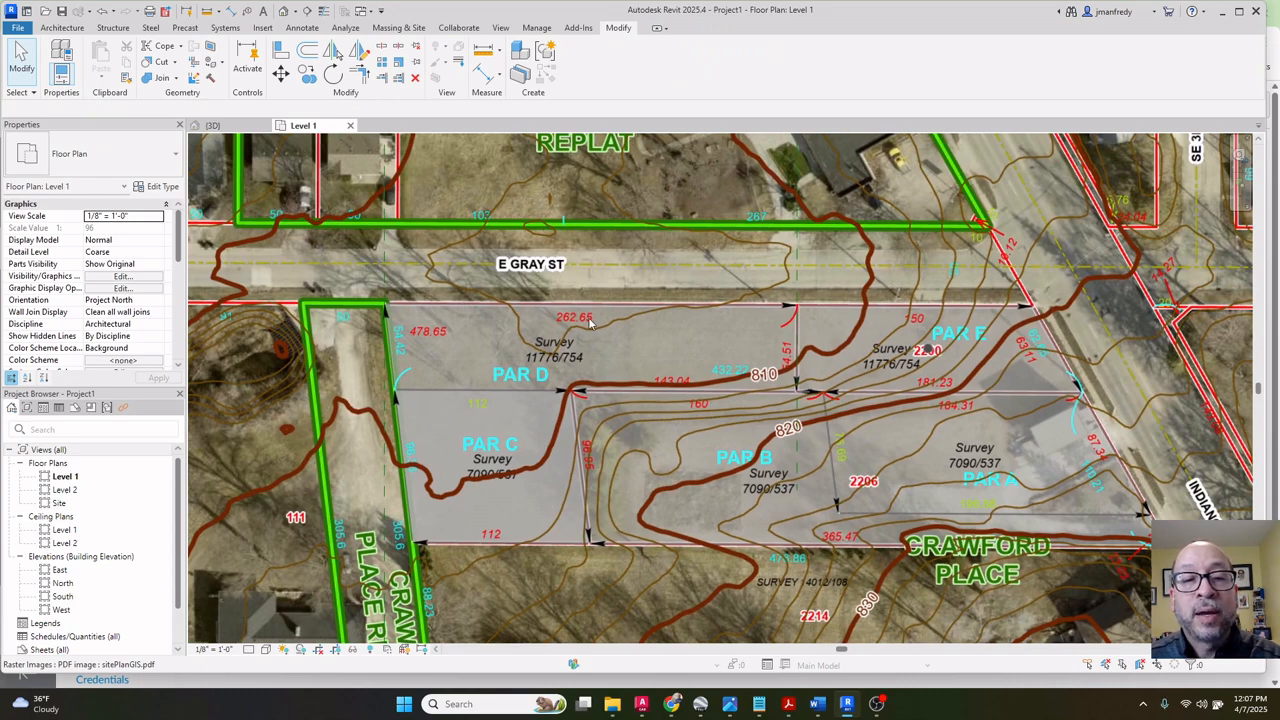
Delete the three vertical reference planes and both aligned dimensions above the site map.
{"action": "scroll", "coordinate": [605, 336], "scroll_direction": "down", "scroll_amount": 8}
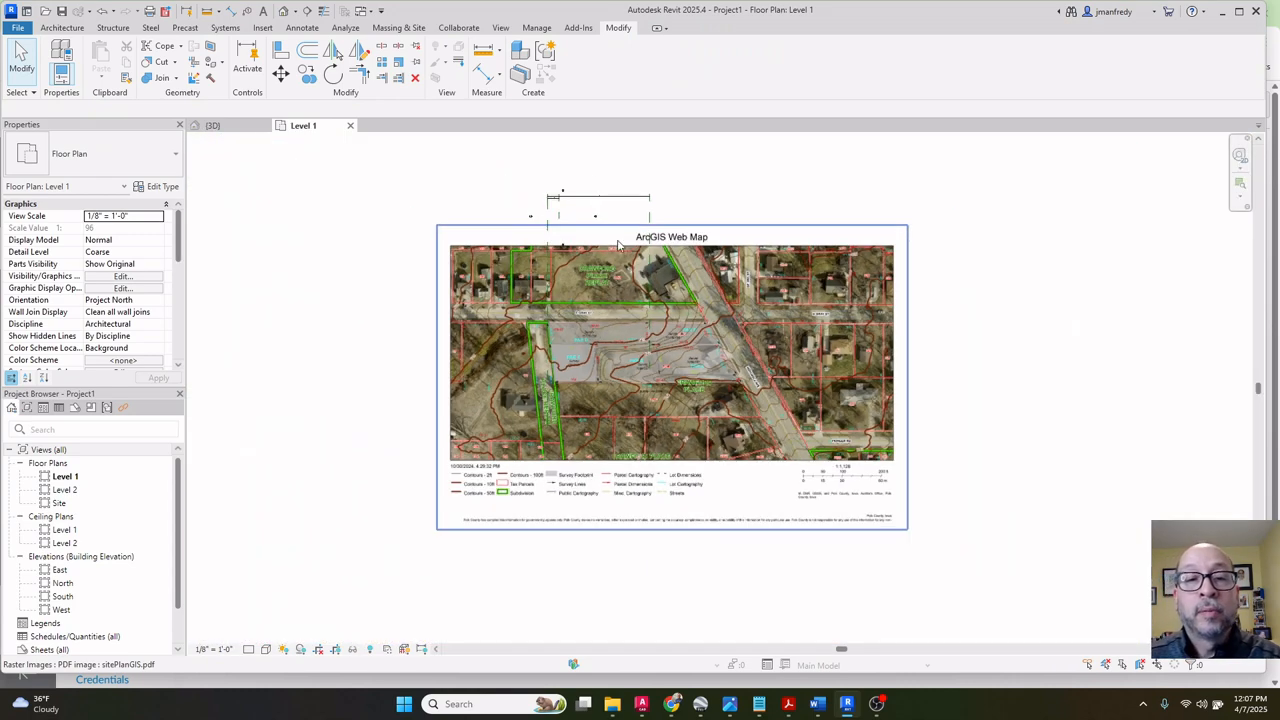
{"action": "scroll", "coordinate": [651, 203], "scroll_direction": "up", "scroll_amount": 4}
{"action": "left_click_drag", "start_coordinate": [672, 203], "coordinate": [623, 187]}
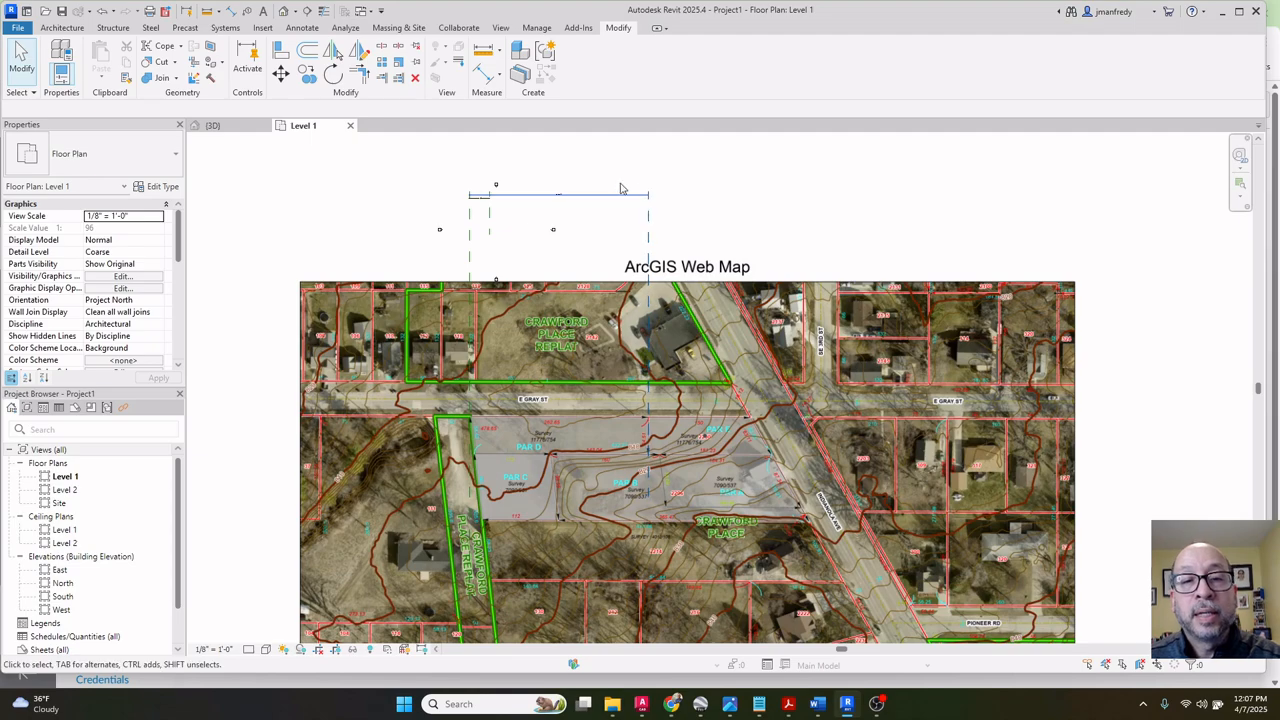
{"action": "key", "text": "Delete"}
{"action": "scroll", "coordinate": [505, 189], "scroll_direction": "up", "scroll_amount": 1}
{"action": "scroll", "coordinate": [478, 198], "scroll_direction": "up", "scroll_amount": 4}
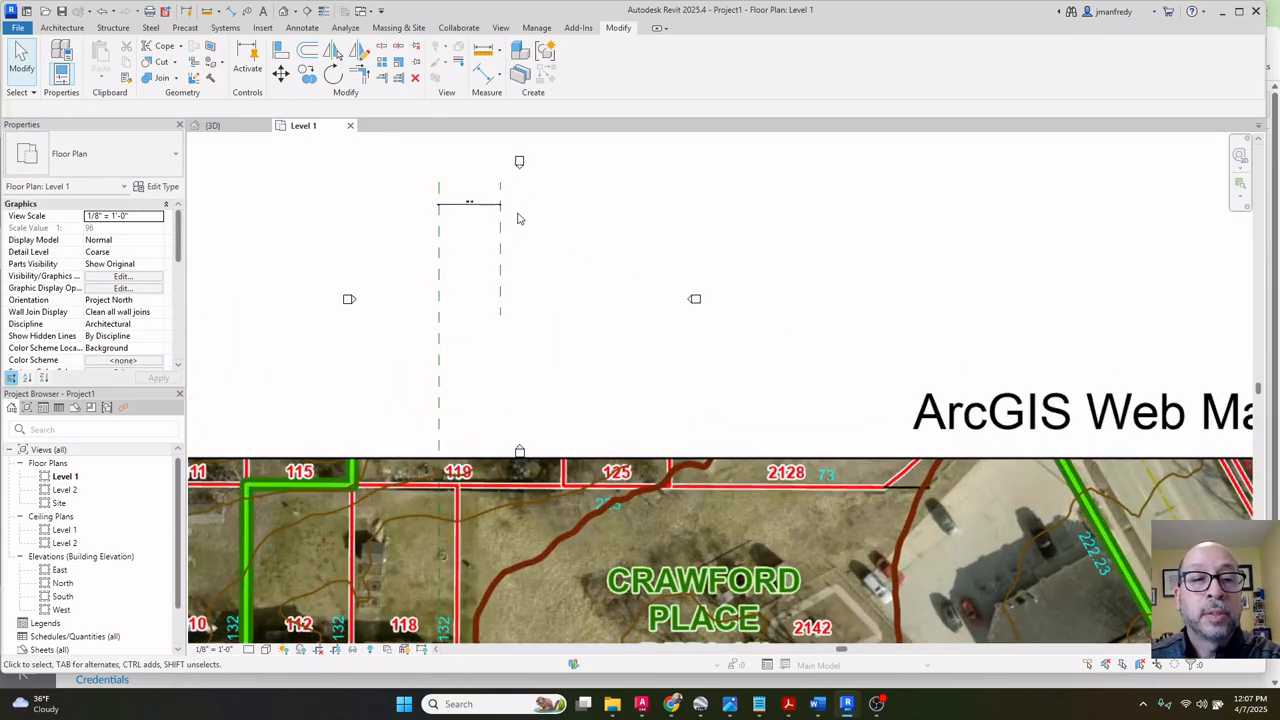
{"action": "left_click_drag", "start_coordinate": [519, 217], "coordinate": [417, 205]}
{"action": "key", "text": "Delete"}
{"action": "scroll", "coordinate": [425, 204], "scroll_direction": "down", "scroll_amount": 4}
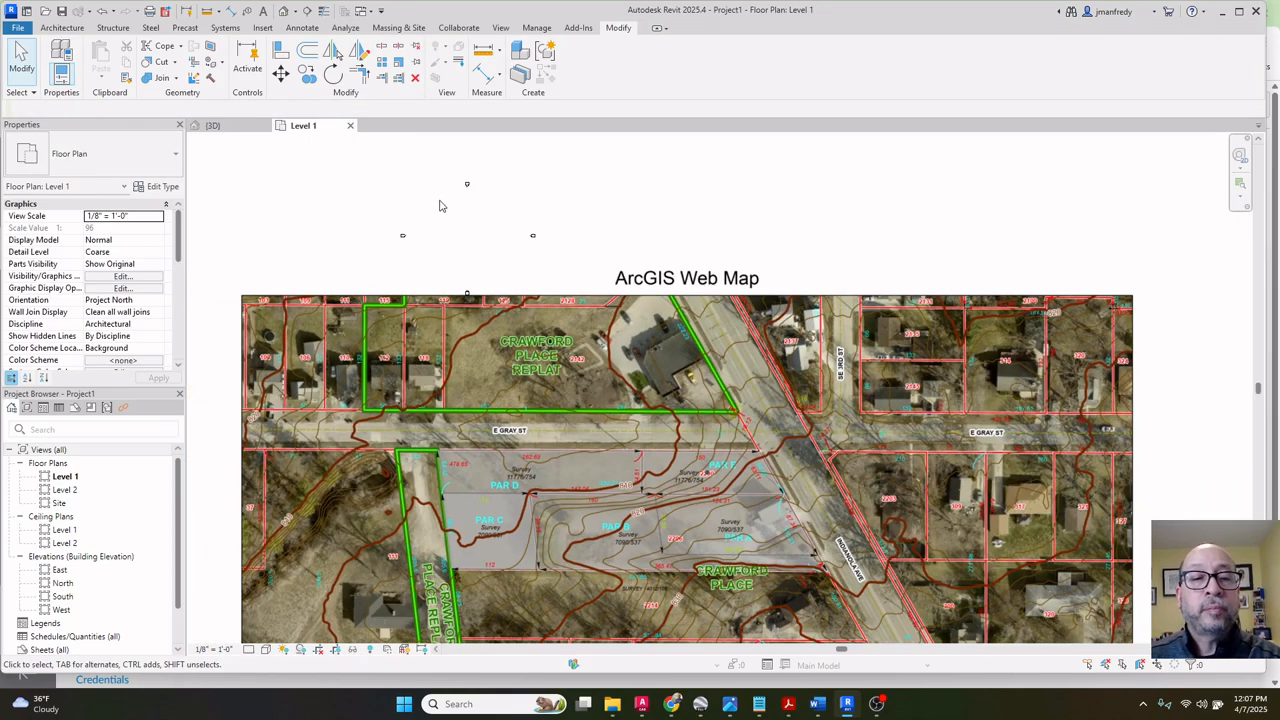
{"action": "left_click_drag", "start_coordinate": [386, 160], "coordinate": [558, 310]}
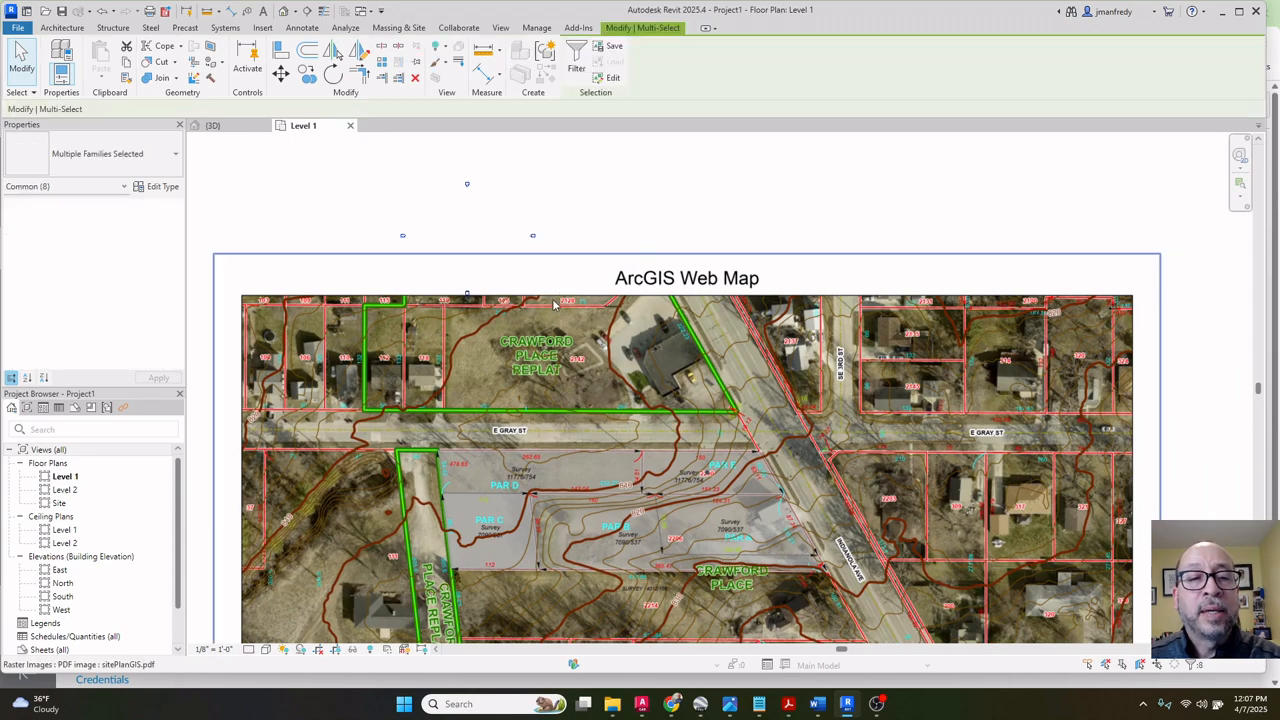
{"action": "scroll", "coordinate": [631, 211], "scroll_direction": "down", "scroll_amount": 2}
{"action": "left_click", "coordinate": [694, 209]}
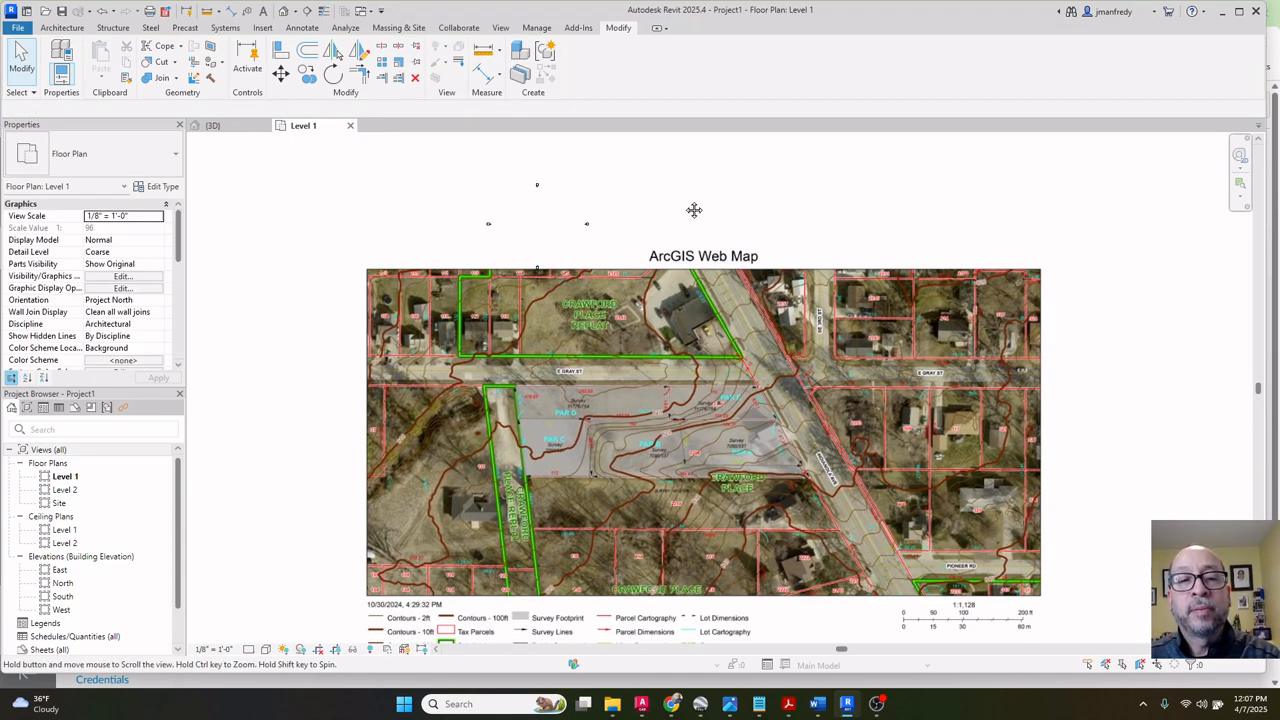
{"action": "left_click", "coordinate": [700, 285]}
{"action": "left_click_drag", "start_coordinate": [694, 328], "coordinate": [540, 358]}
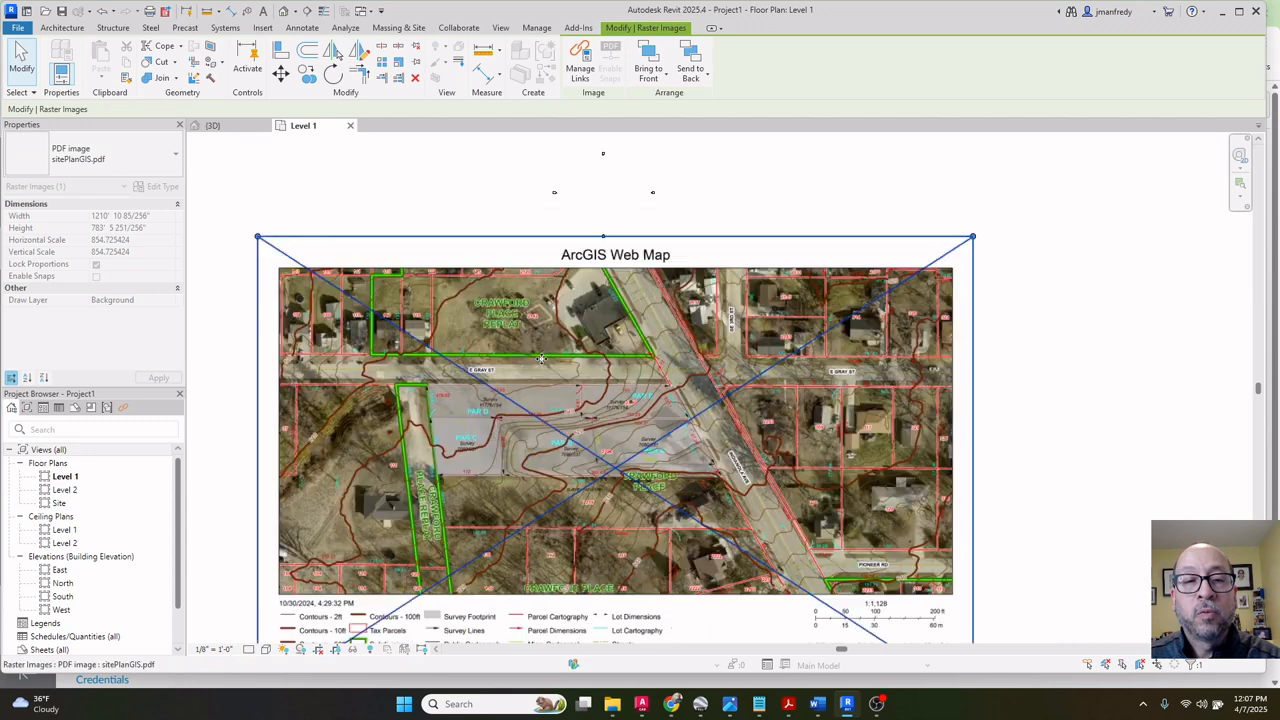
{"action": "left_click", "coordinate": [1010, 245]}
{"action": "scroll", "coordinate": [1012, 245], "scroll_direction": "down", "scroll_amount": 1}
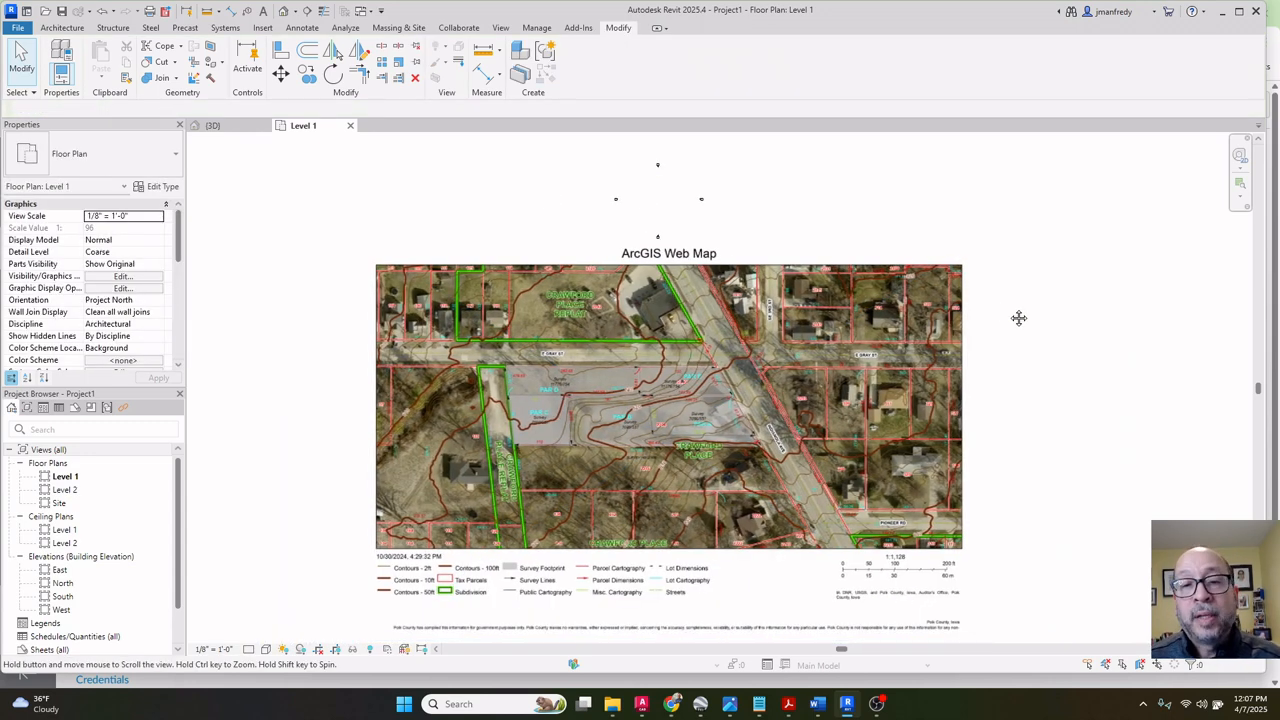
{"action": "middle_click_drag", "start_coordinate": [1017, 317], "coordinate": [1007, 296]}
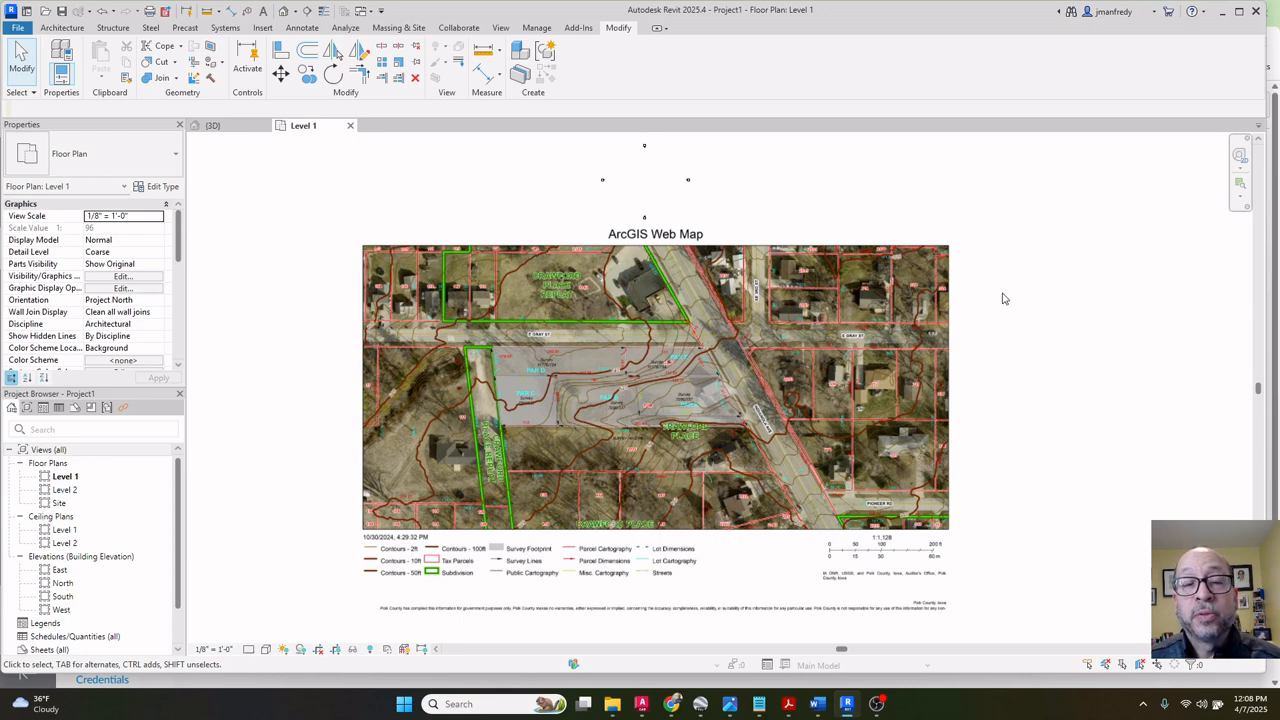
Pin the sitePlanGIS.pdf image in place and try to delete it as a test.
{"action": "left_click", "coordinate": [958, 298]}
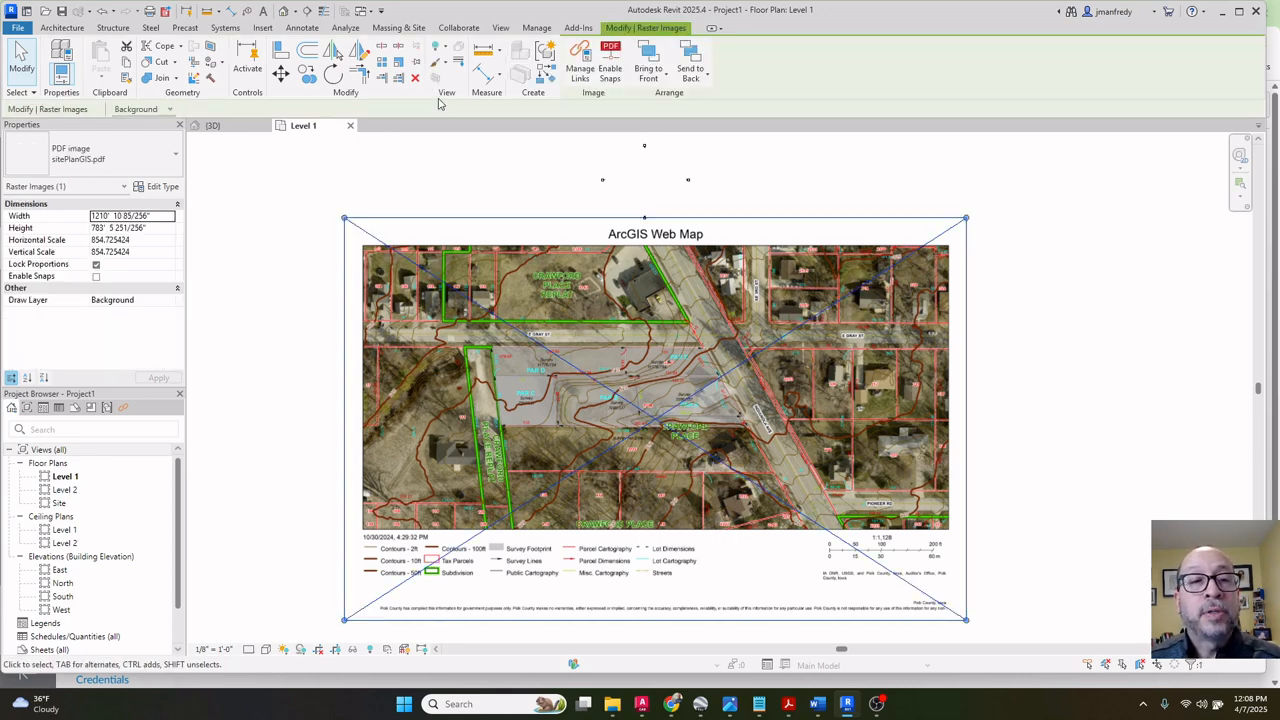
{"action": "left_click", "coordinate": [509, 180]}
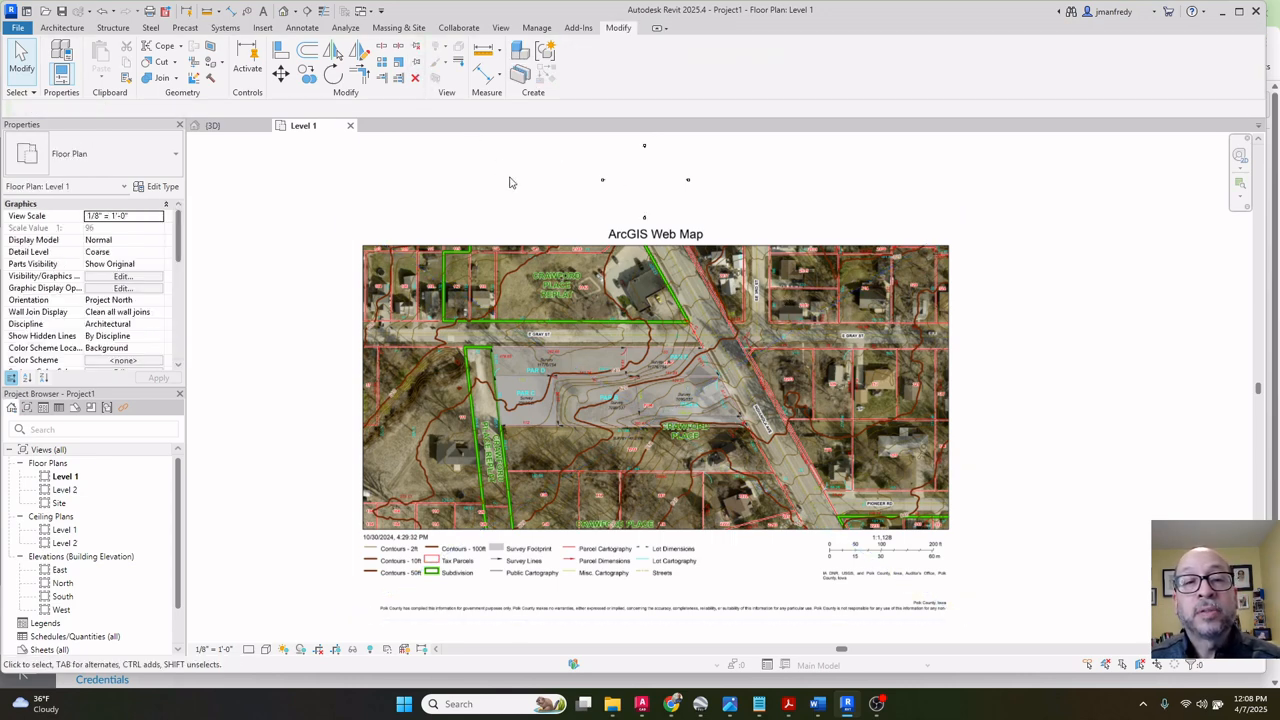
{"action": "left_click", "coordinate": [575, 335]}
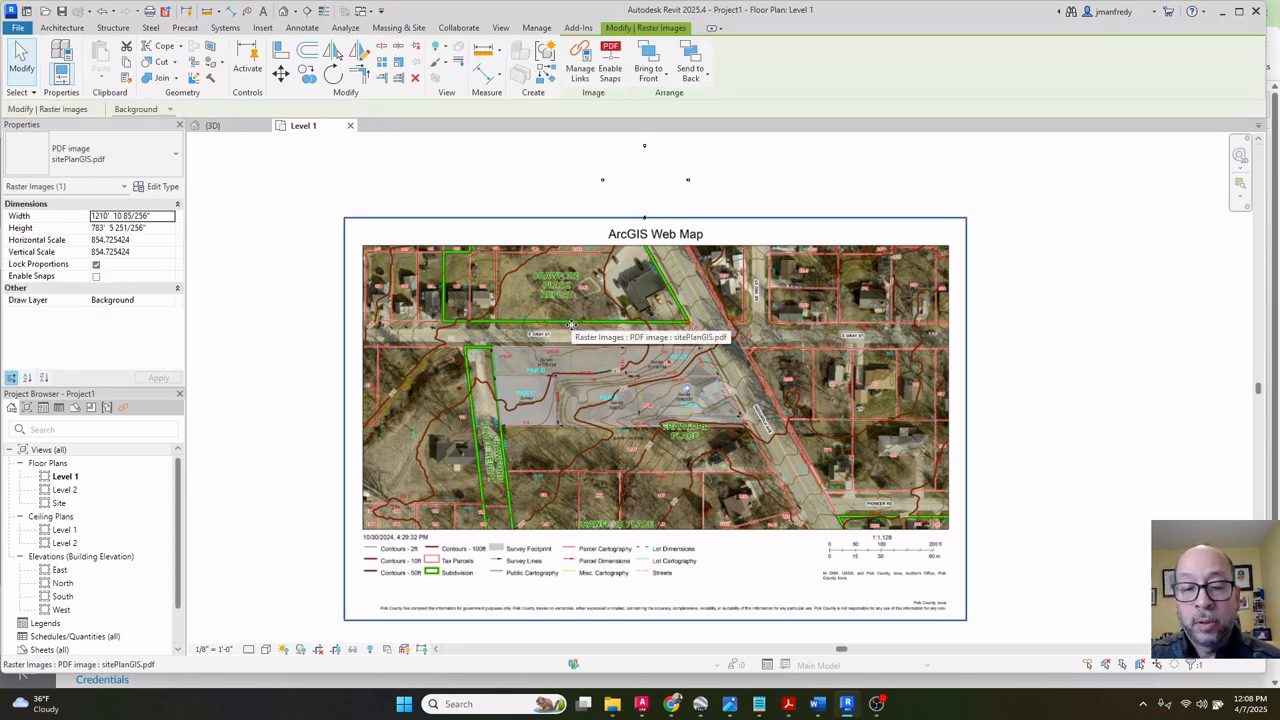
{"action": "key", "text": "Delete"}
{"action": "left_click", "coordinate": [791, 189]}
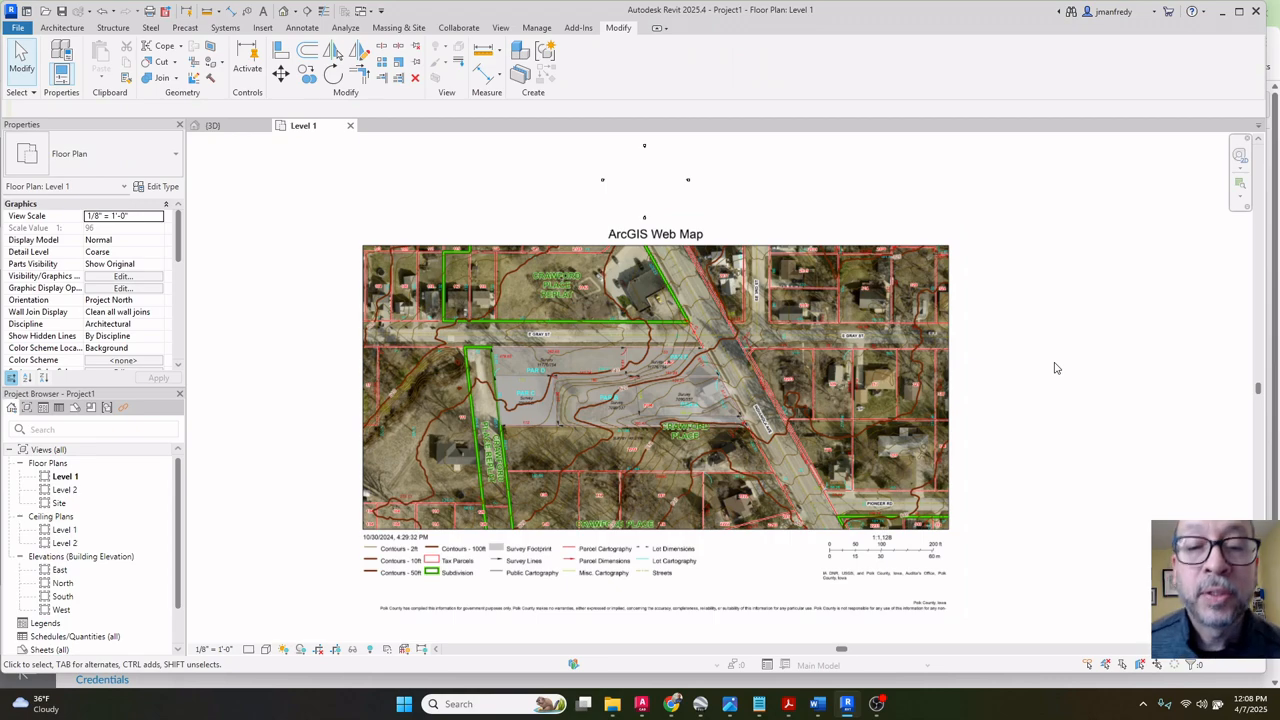
Measure the map's graphic scale bar from the 0 mark to the 100 ft mark.
{"action": "scroll", "coordinate": [816, 445], "scroll_direction": "up", "scroll_amount": 10}
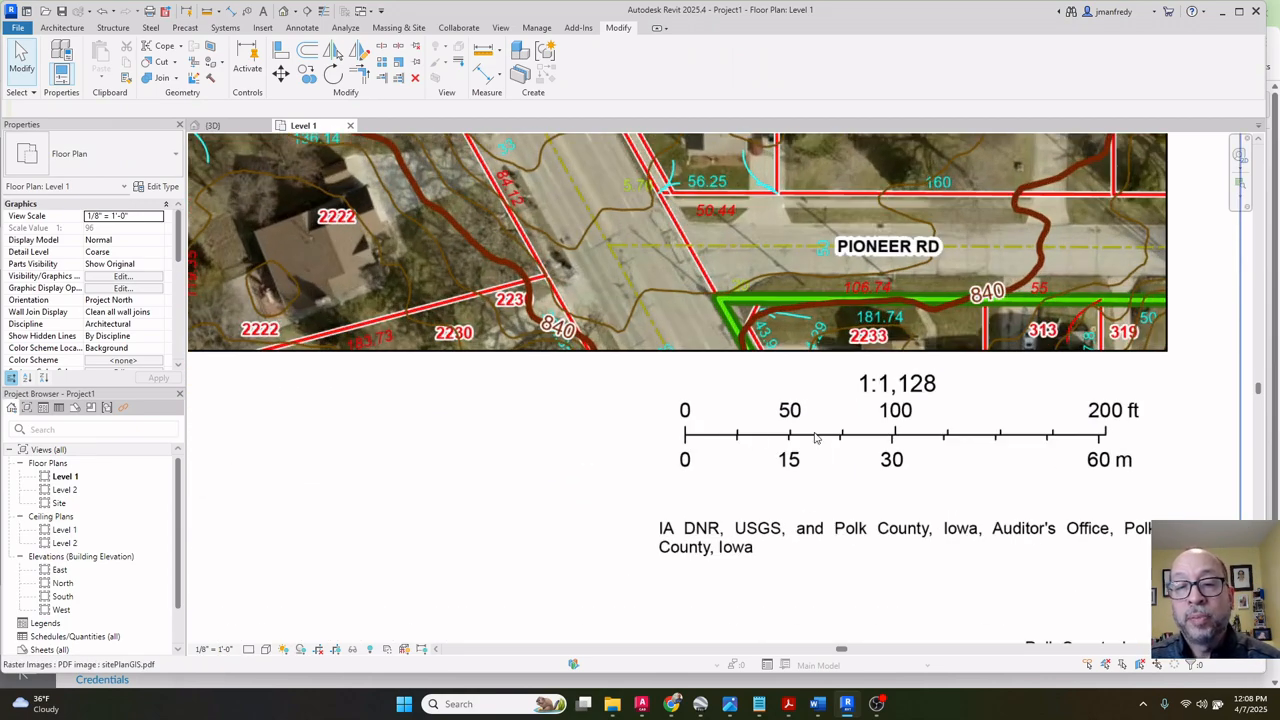
{"action": "middle_click_drag", "start_coordinate": [893, 436], "coordinate": [851, 437]}
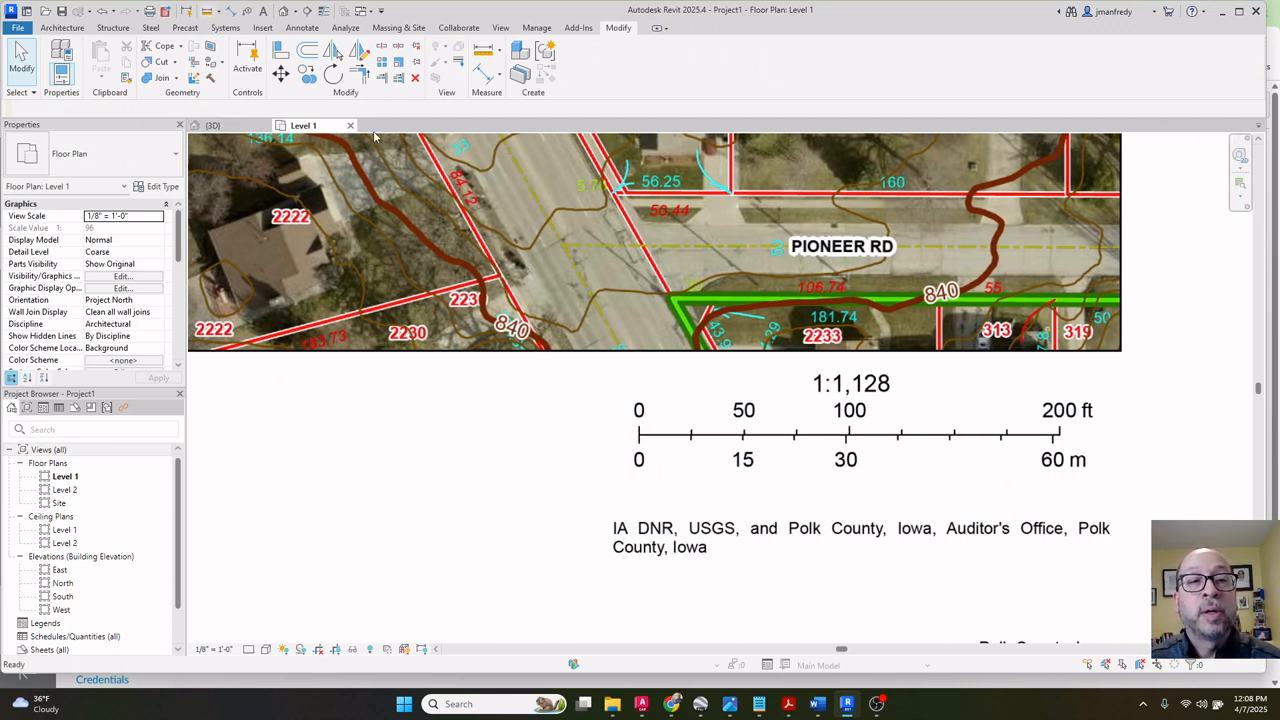
{"action": "scroll", "coordinate": [633, 425], "scroll_direction": "up", "scroll_amount": 2}
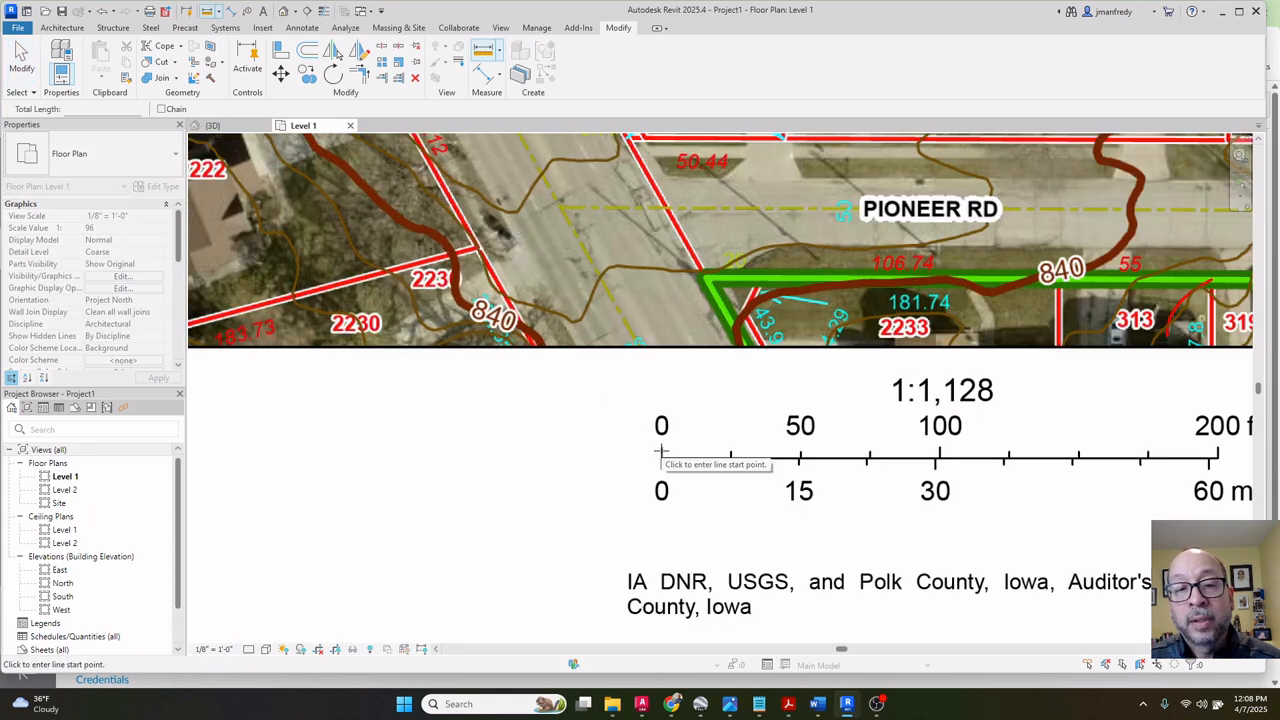
{"action": "left_click", "coordinate": [661, 451]}
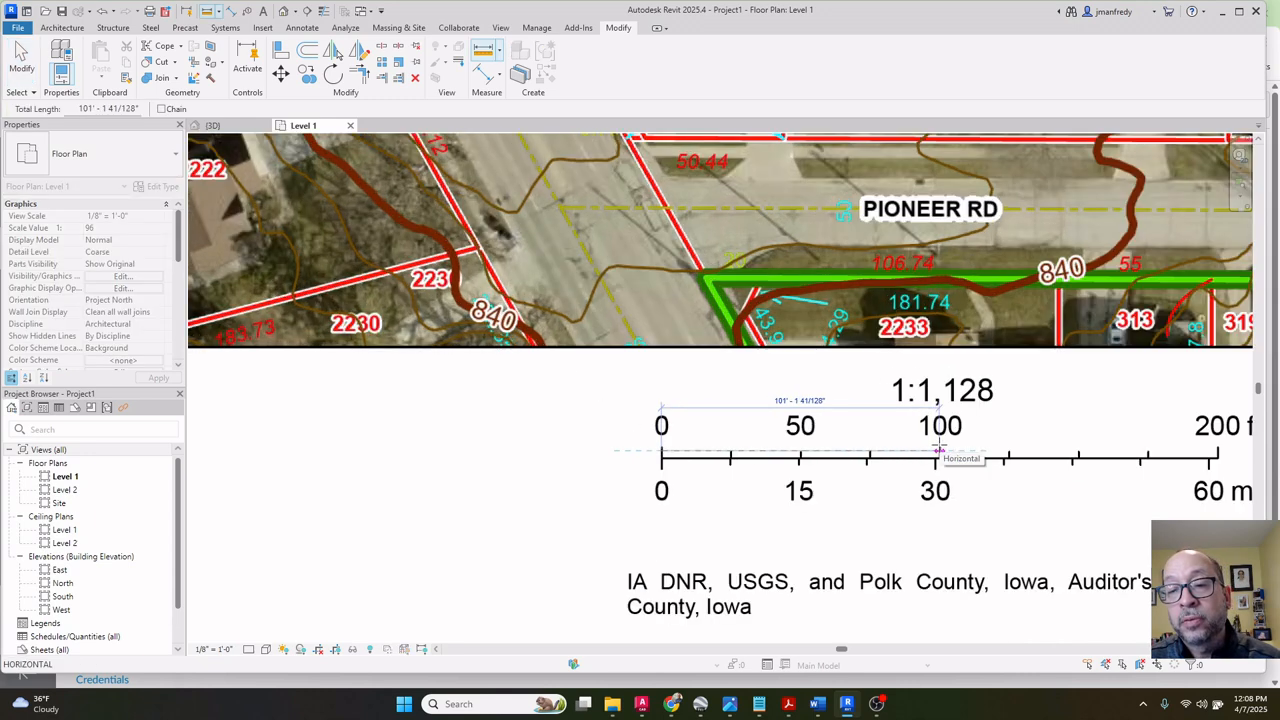
{"action": "scroll", "coordinate": [939, 451], "scroll_direction": "up", "scroll_amount": 3}
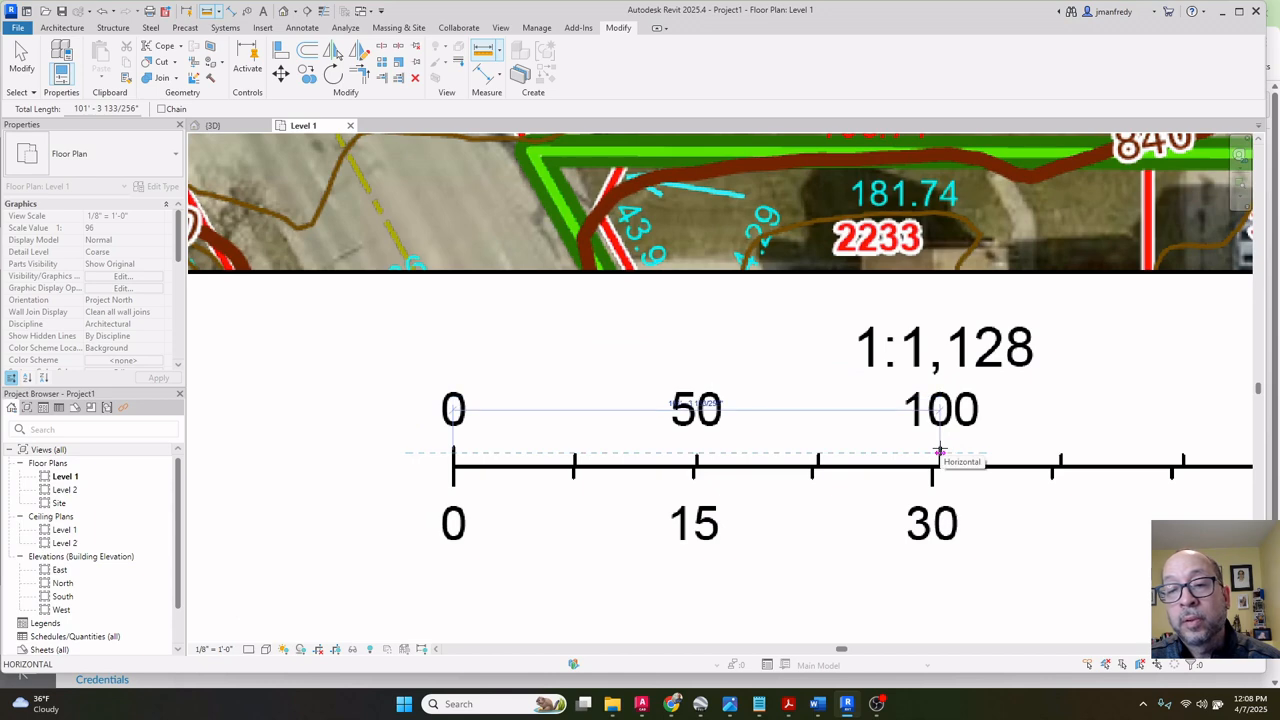
{"action": "scroll", "coordinate": [939, 451], "scroll_direction": "up", "scroll_amount": 2}
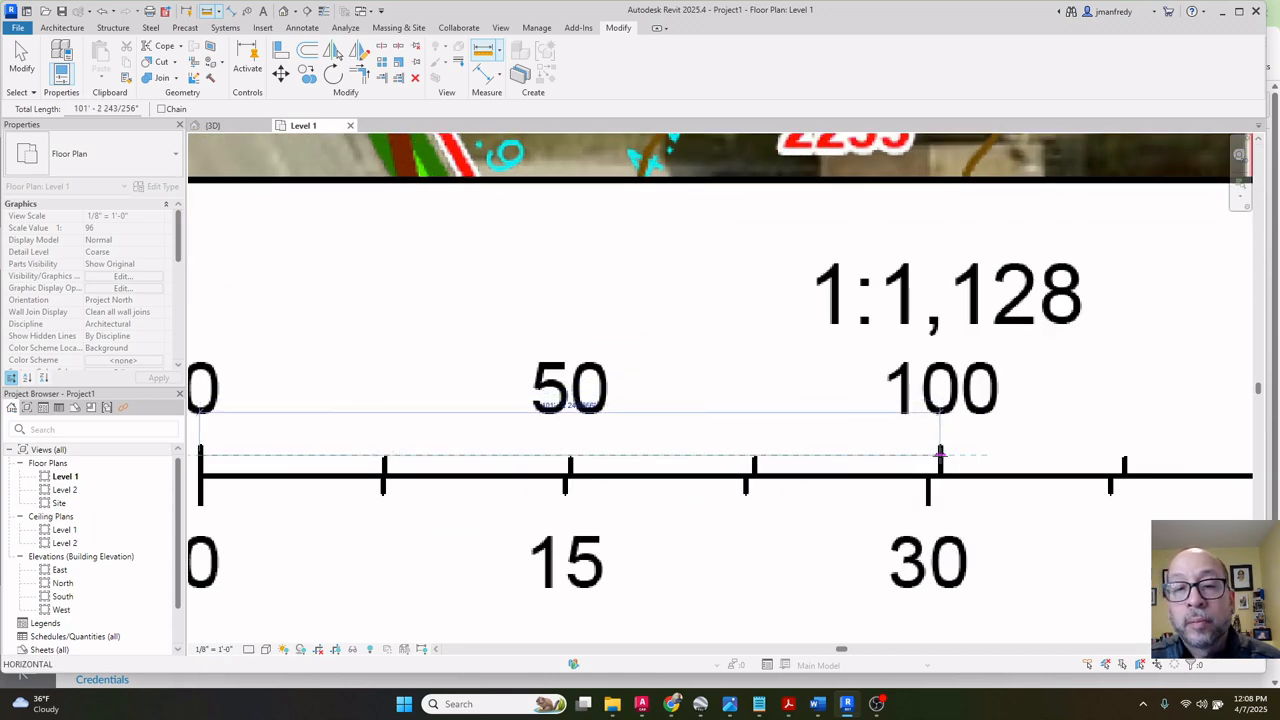
{"action": "scroll", "coordinate": [939, 452], "scroll_direction": "up", "scroll_amount": 2}
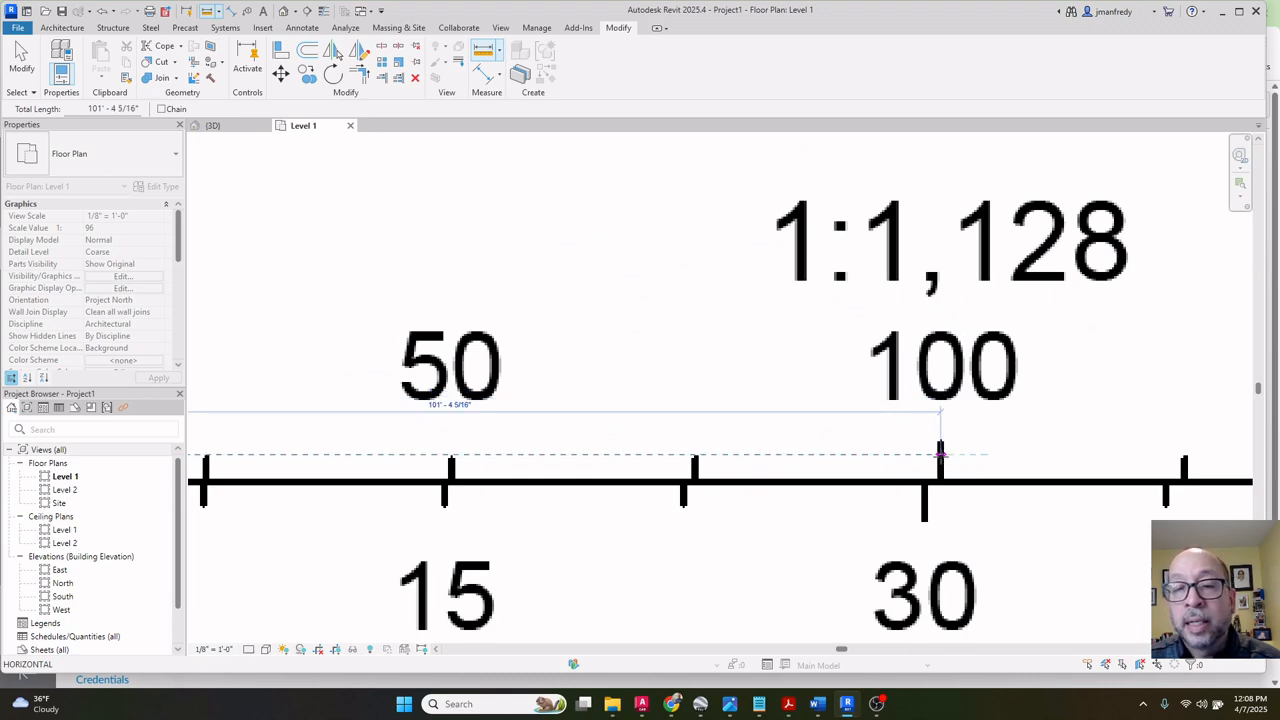
{"action": "scroll", "coordinate": [940, 452], "scroll_direction": "down", "scroll_amount": 4}
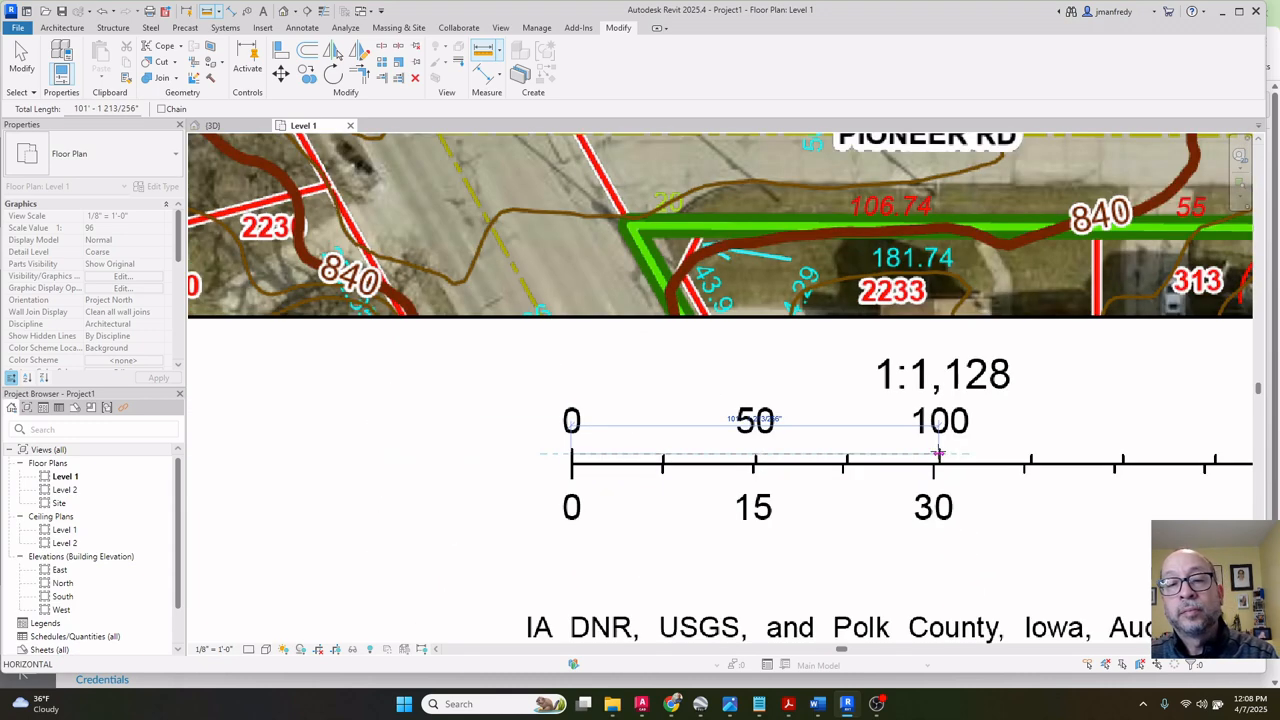
{"action": "key", "text": "Escape"}
{"action": "key", "text": "Escape"}
Unpin the sitePlanGIS.pdf image.
{"action": "scroll", "coordinate": [730, 422], "scroll_direction": "down", "scroll_amount": 4}
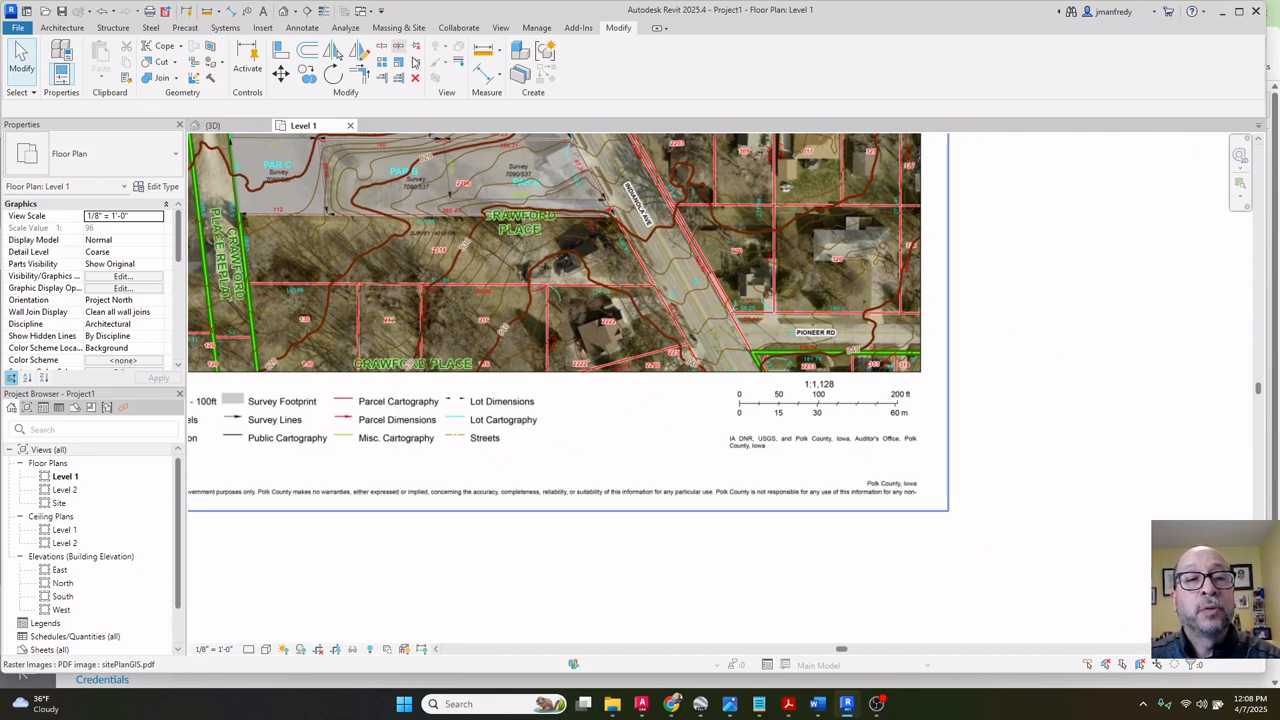
{"action": "left_click", "coordinate": [460, 195]}
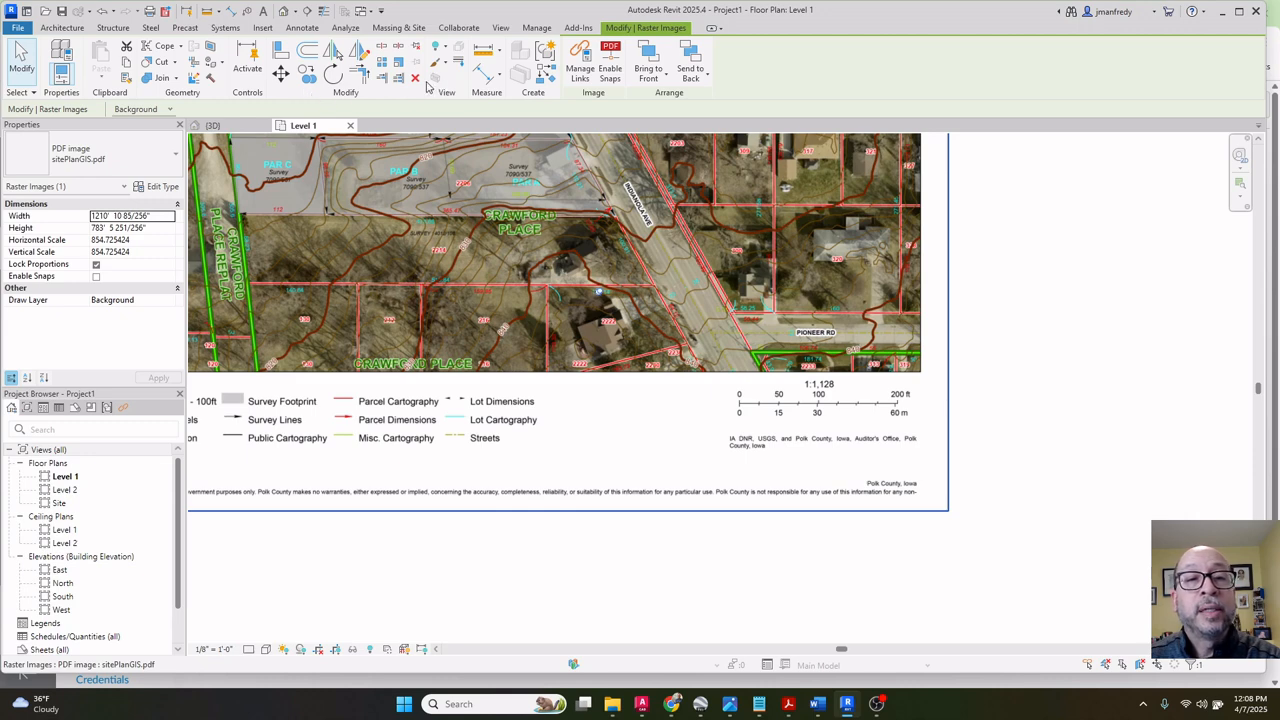
{"action": "left_click", "coordinate": [415, 46]}
{"action": "key", "text": "Escape"}
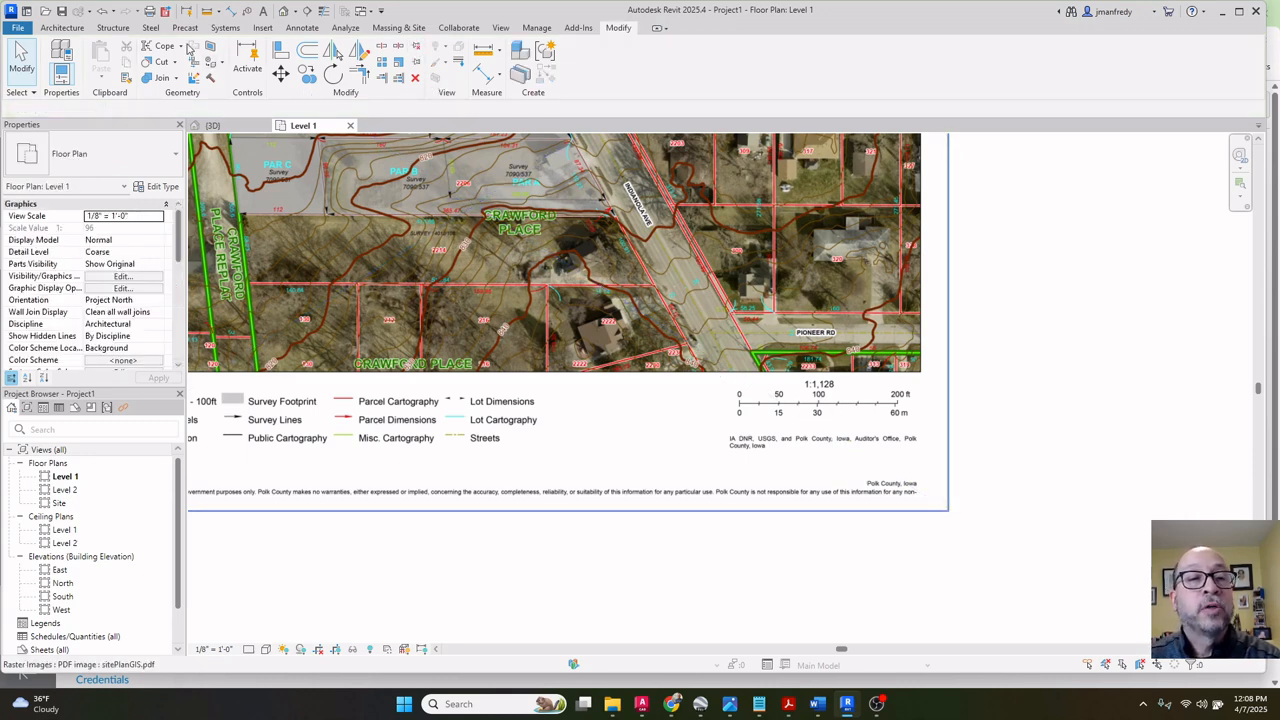
Draw a vertical reference plane beside the scale bar's 0 mark, from just below the map to below the disclaimer text.
{"action": "left_click", "coordinate": [64, 27]}
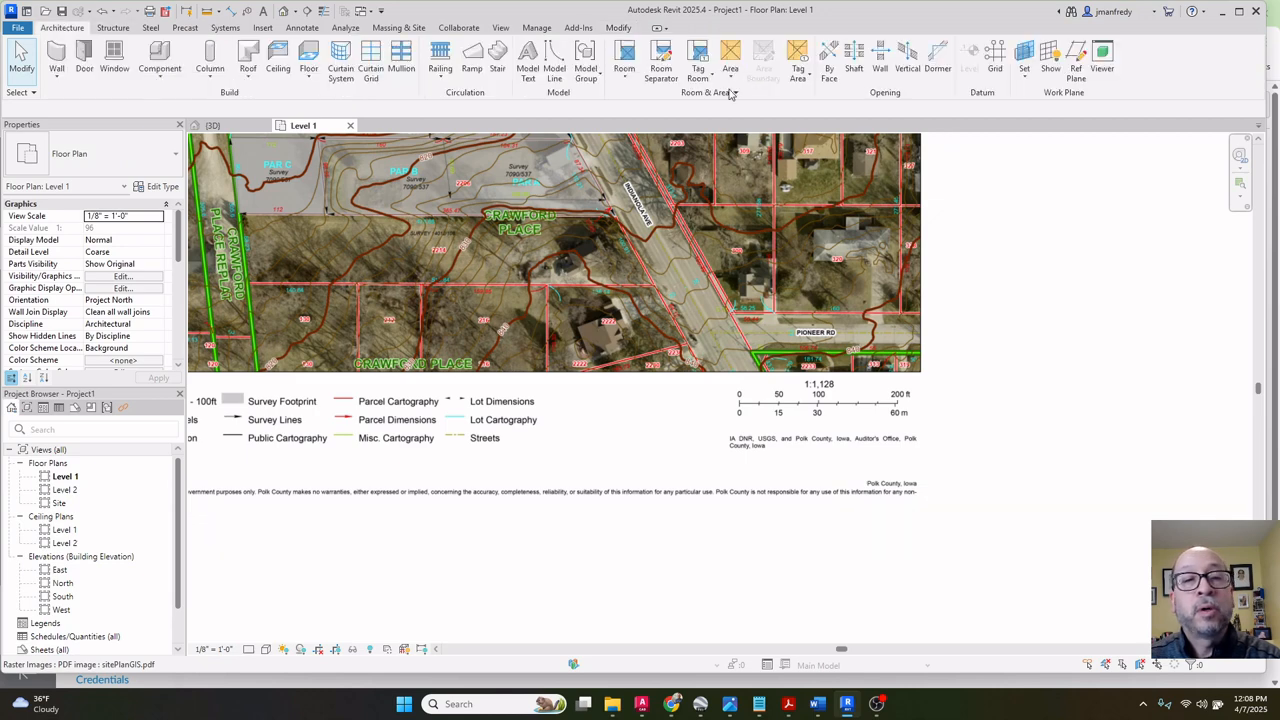
{"action": "left_click", "coordinate": [1075, 62]}
{"action": "scroll", "coordinate": [738, 379], "scroll_direction": "up", "scroll_amount": 3}
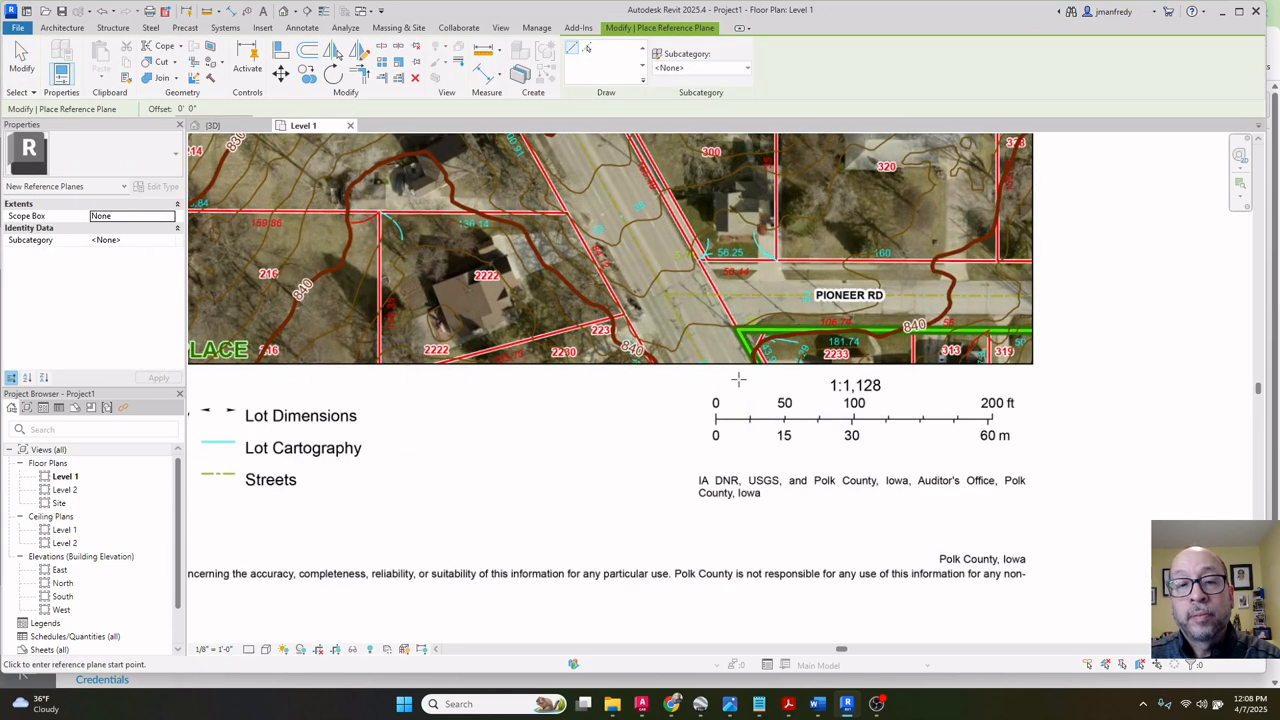
{"action": "left_click", "coordinate": [718, 373]}
{"action": "left_click", "coordinate": [720, 615]}
{"action": "key", "text": "Escape"}
{"action": "key", "text": "Escape"}
Move the new reference plane exactly onto the scale bar's 0 tick.
{"action": "scroll", "coordinate": [720, 430], "scroll_direction": "up", "scroll_amount": 3}
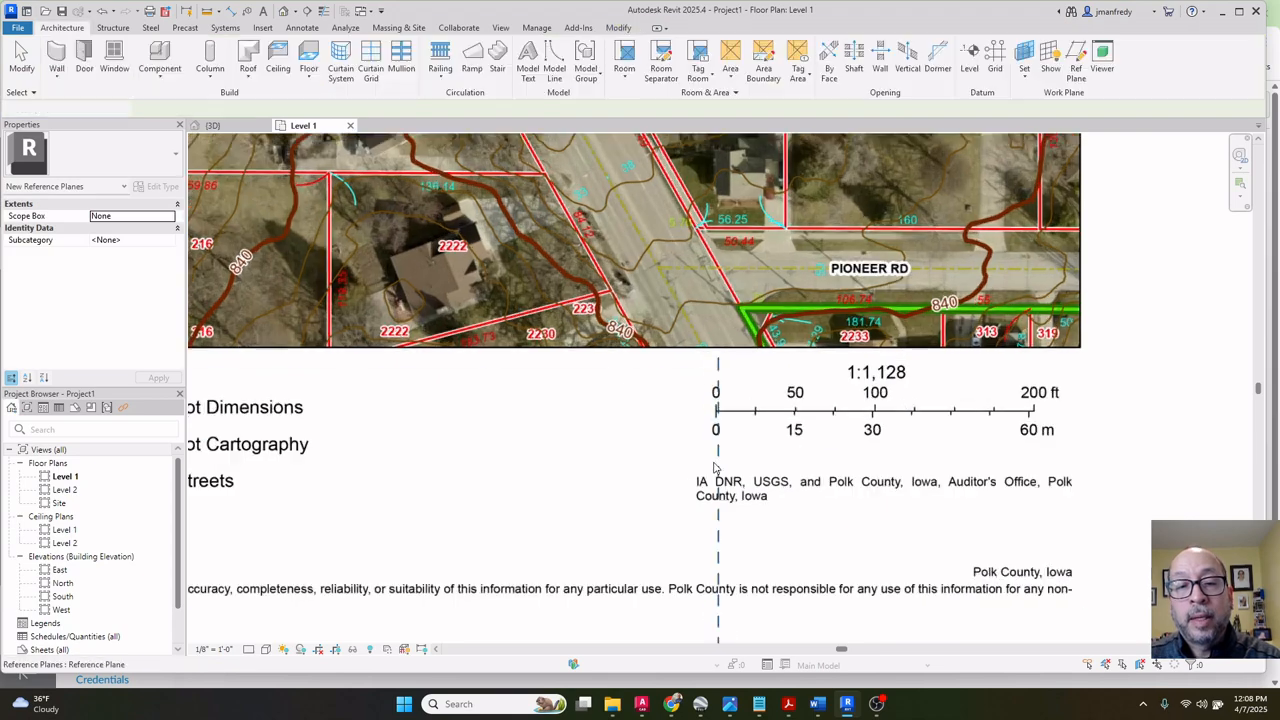
{"action": "scroll", "coordinate": [720, 435], "scroll_direction": "up", "scroll_amount": 4}
{"action": "left_click", "coordinate": [716, 458]}
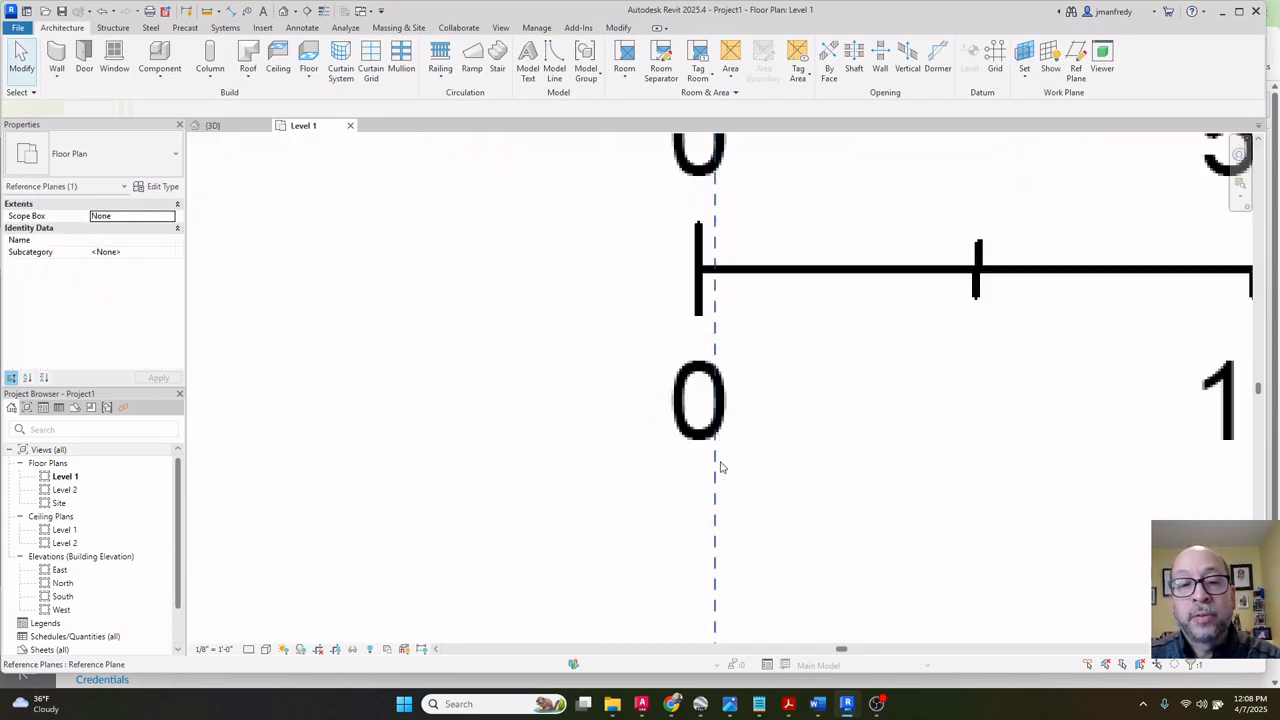
{"action": "scroll", "coordinate": [748, 480], "scroll_direction": "down", "scroll_amount": 1}
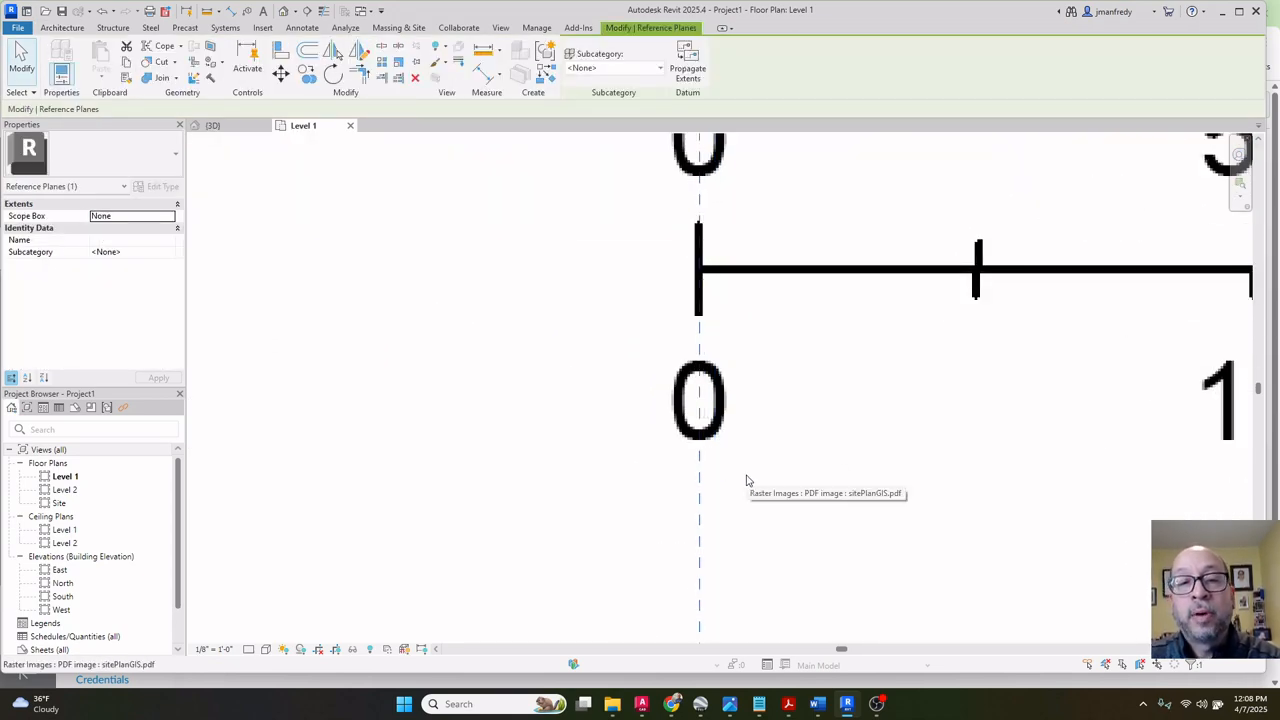
{"action": "key", "text": "Escape"}
Copy the reference plane on the scale bar's 0 tick across to just past the 200 ft tick.
{"action": "scroll", "coordinate": [760, 450], "scroll_direction": "down", "scroll_amount": 3}
{"action": "scroll", "coordinate": [785, 450], "scroll_direction": "down", "scroll_amount": 3}
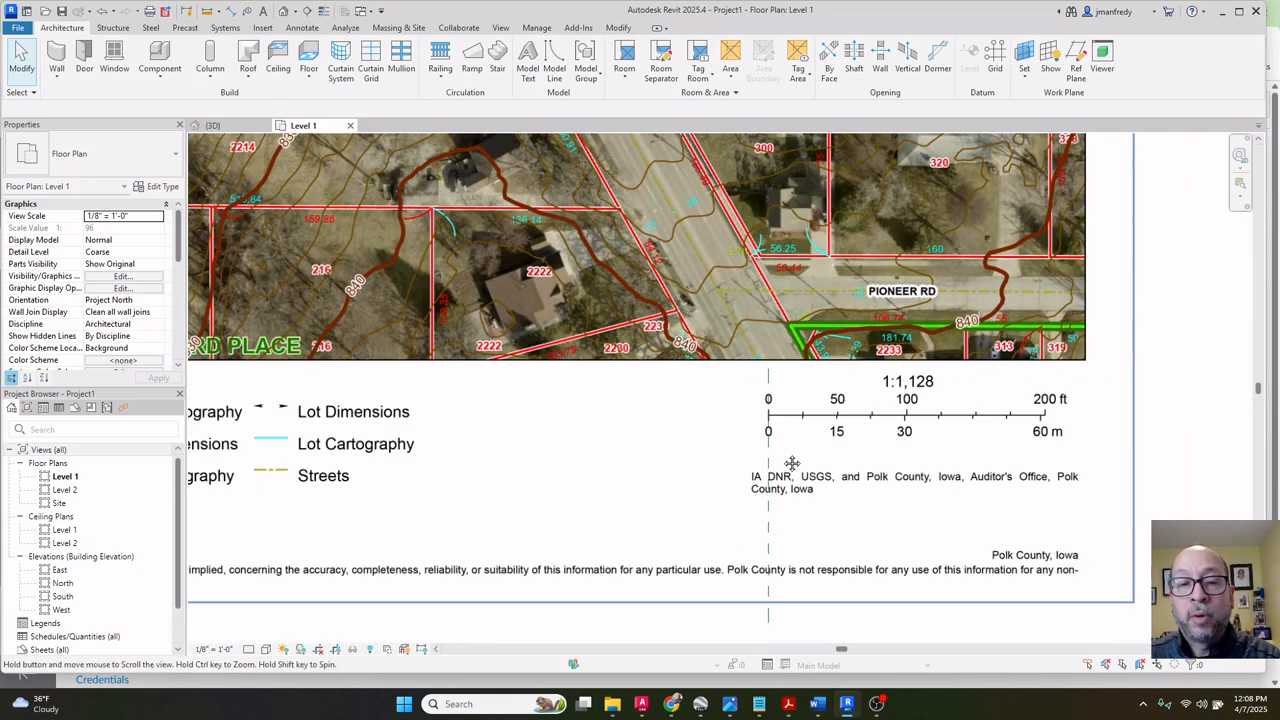
{"action": "left_click", "coordinate": [697, 460]}
{"action": "left_click", "coordinate": [306, 73]}
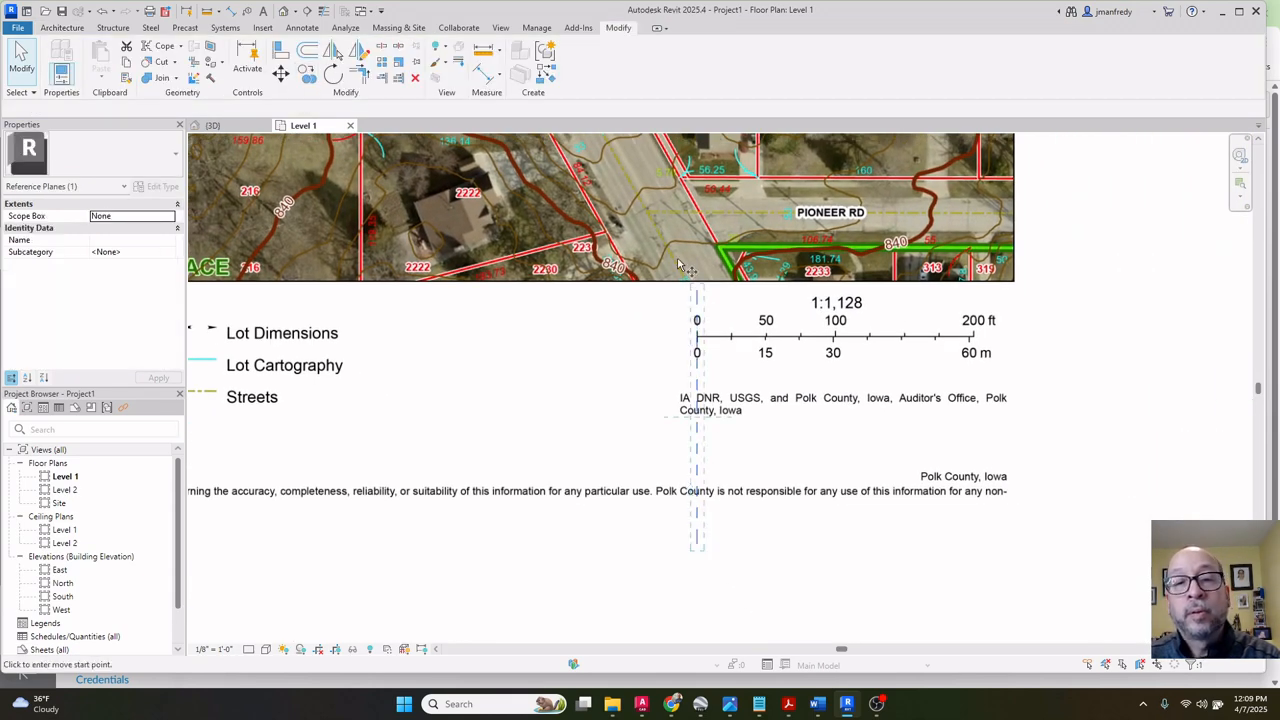
{"action": "left_click", "coordinate": [703, 320]}
{"action": "left_click", "coordinate": [990, 329]}
{"action": "key", "text": "Escape"}
{"action": "key", "text": "Escape"}
Nudge the copied reference plane onto the scale bar's 200 ft tick.
{"action": "scroll", "coordinate": [980, 336], "scroll_direction": "up", "scroll_amount": 8}
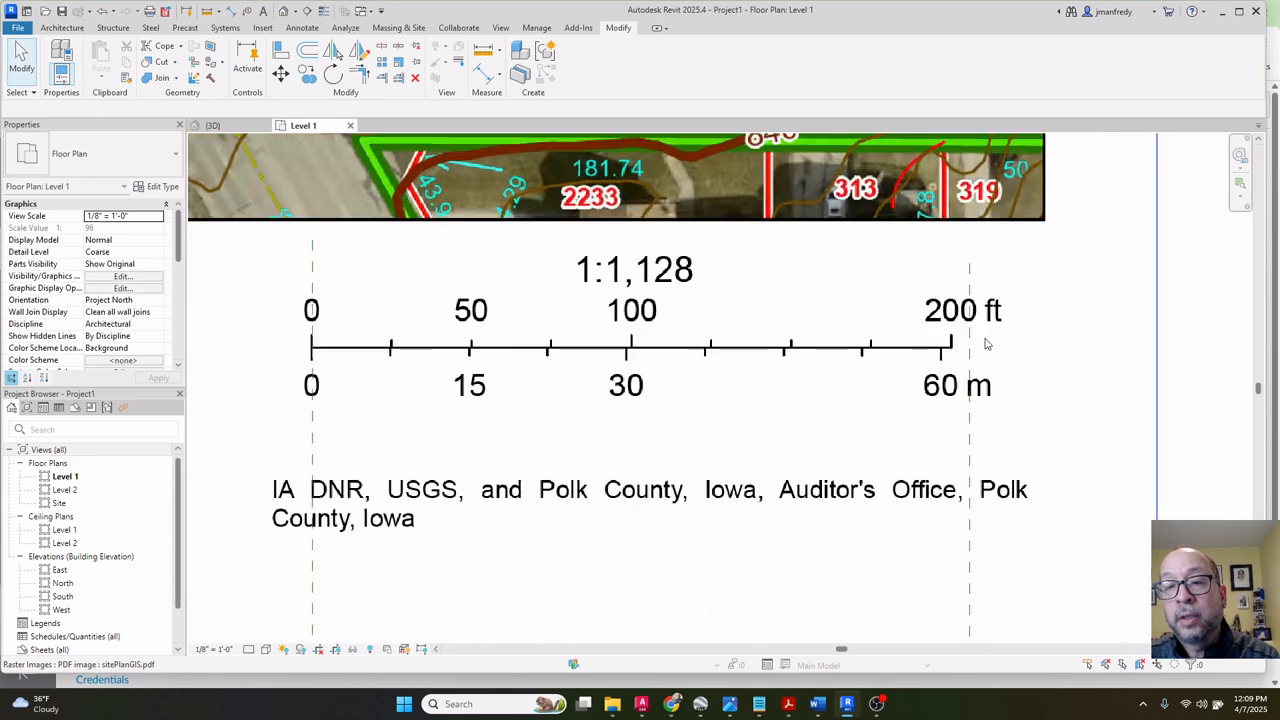
{"action": "left_click", "coordinate": [941, 355]}
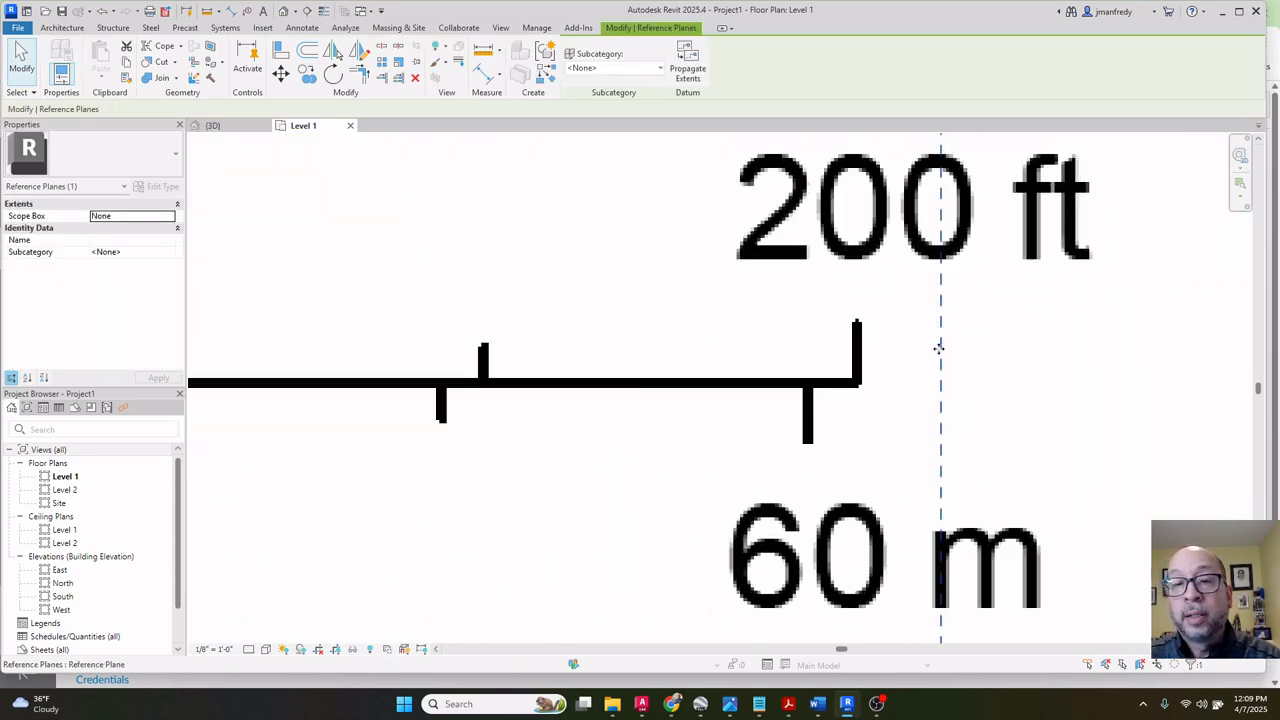
{"action": "key", "text": "Left"}
{"action": "key", "text": "Left"}
{"action": "key", "text": "Left"}
{"action": "key", "text": "Left"}
{"action": "key", "text": "Left"}
{"action": "key", "text": "Left"}
{"action": "key", "text": "Left"}
{"action": "key", "text": "Left"}
{"action": "key", "text": "Left"}
{"action": "key", "text": "Left"}
{"action": "key", "text": "Left"}
{"action": "key", "text": "Left"}
{"action": "key", "text": "Left"}
{"action": "key", "text": "Left"}
{"action": "key", "text": "Left"}
{"action": "key", "text": "Left"}
{"action": "key", "text": "Left"}
{"action": "key", "text": "Left"}
{"action": "key", "text": "Left"}
{"action": "key", "text": "Left"}
{"action": "key", "text": "Right"}
{"action": "key", "text": "Right"}
{"action": "key", "text": "Right"}
{"action": "key", "text": "Right"}
{"action": "key", "text": "Right"}
{"action": "key", "text": "Right"}
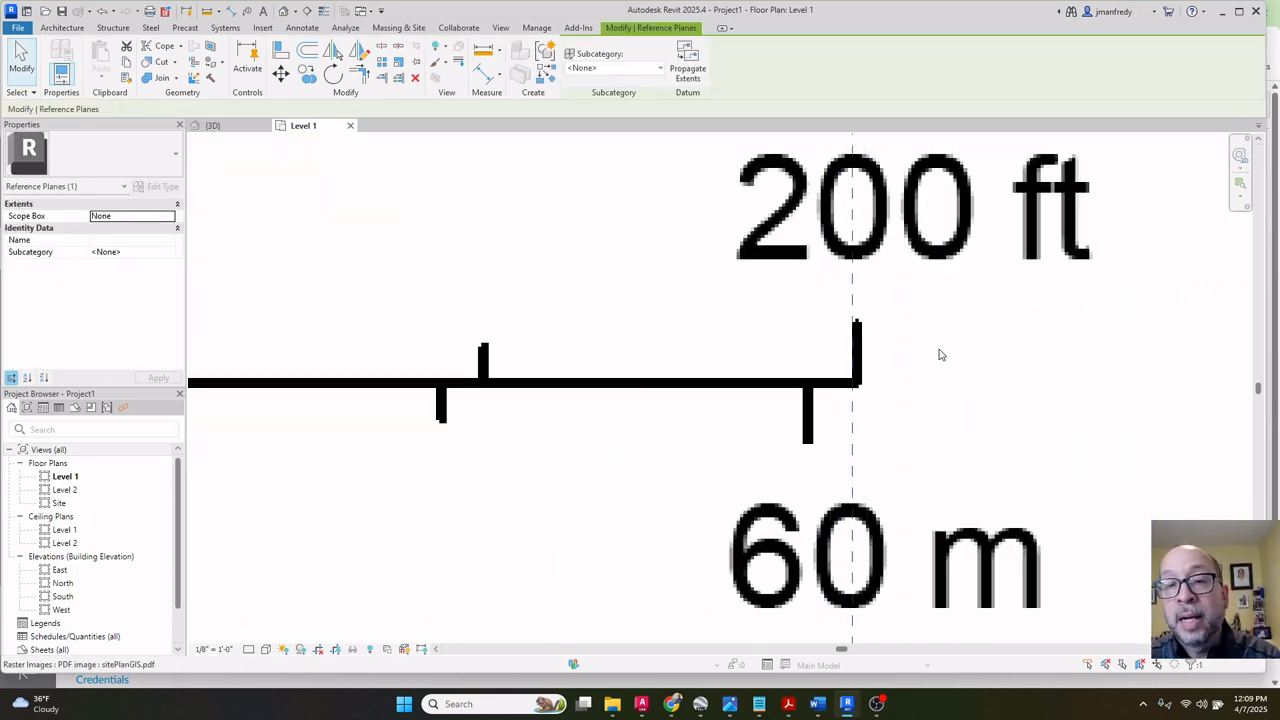
{"action": "key", "text": "Escape"}
Copy the 0-tick reference plane horizontally by exactly 200 feet toward the 200 ft mark.
{"action": "scroll", "coordinate": [930, 345], "scroll_direction": "down", "scroll_amount": 2}
{"action": "scroll", "coordinate": [922, 331], "scroll_direction": "down", "scroll_amount": 8}
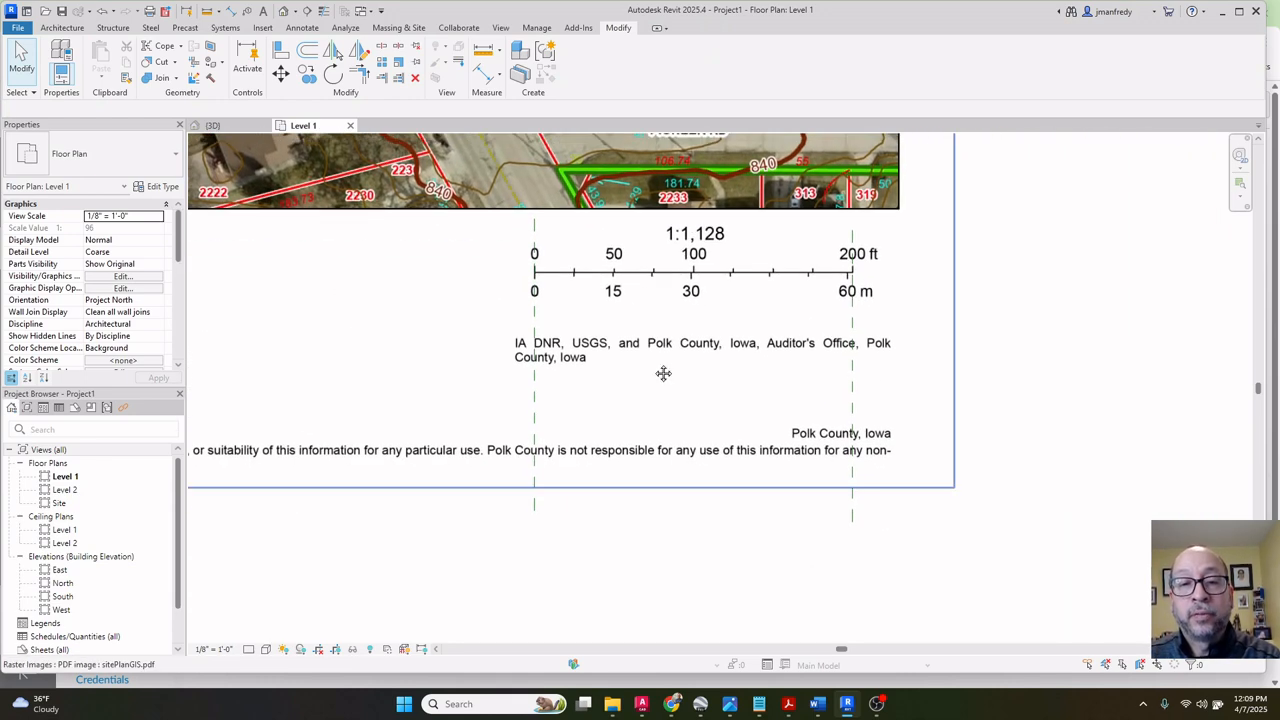
{"action": "middle_click_drag", "start_coordinate": [663, 373], "coordinate": [689, 380]}
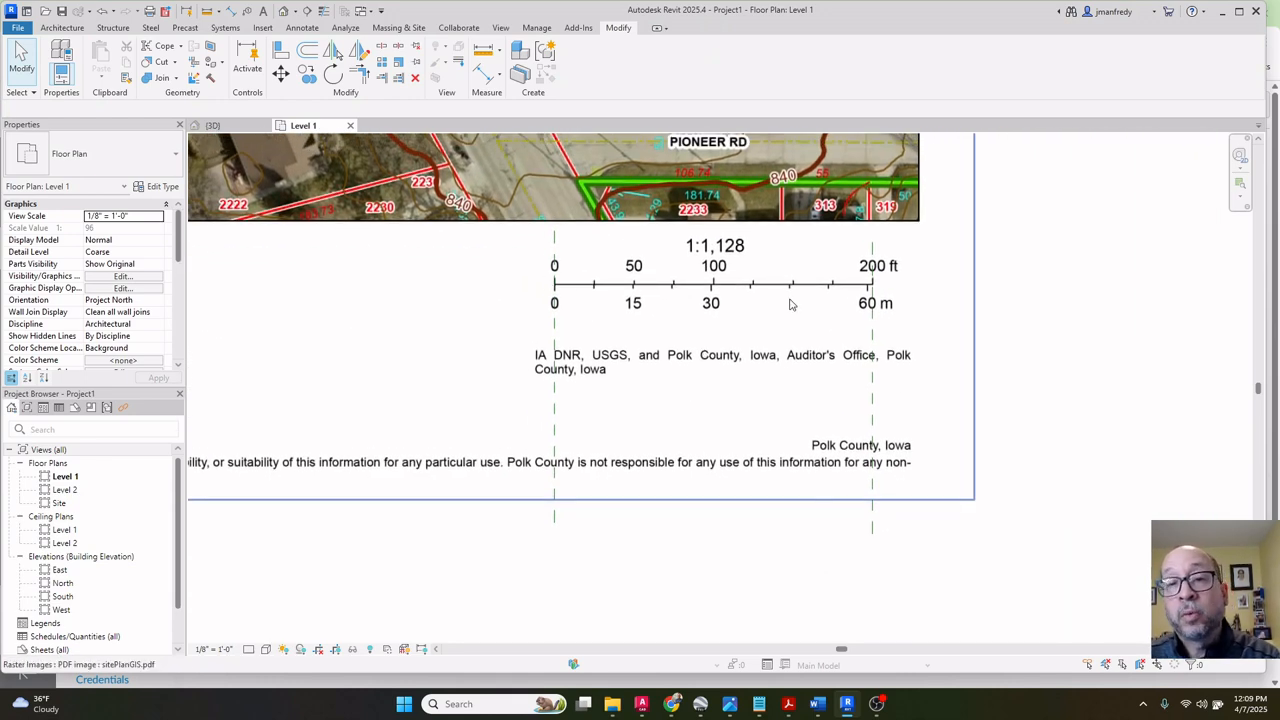
{"action": "left_click", "coordinate": [554, 400]}
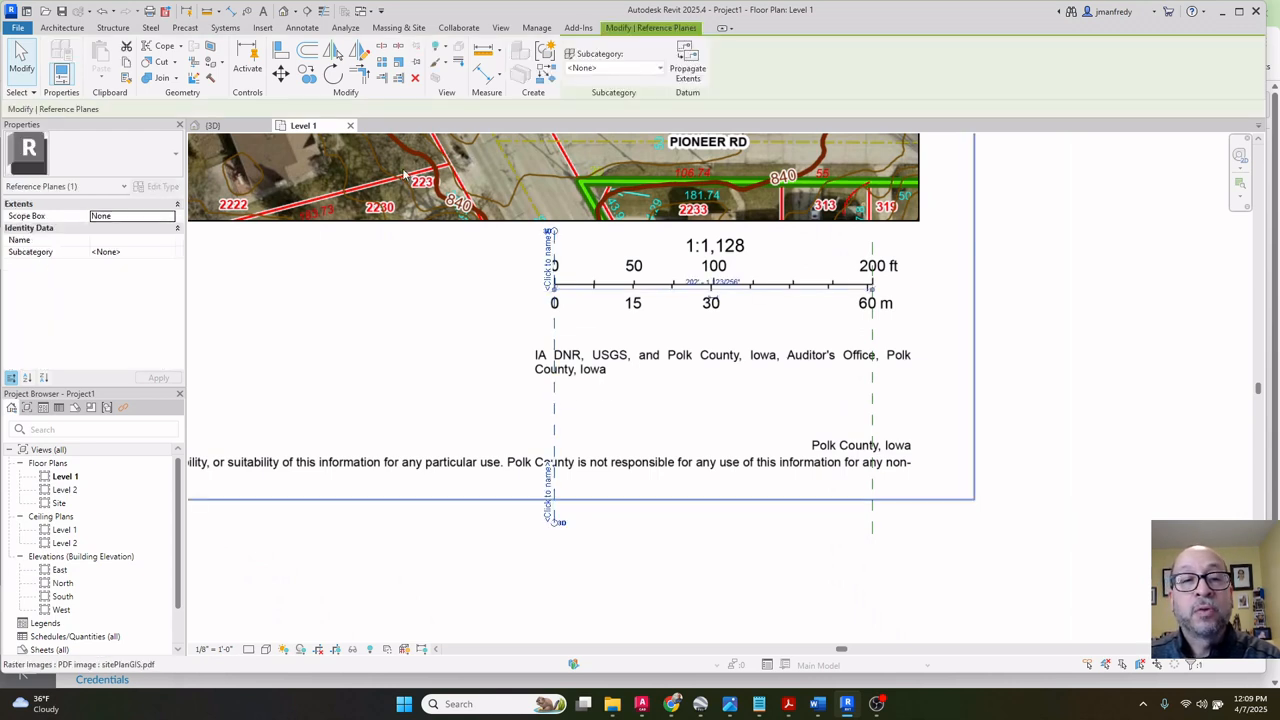
{"action": "left_click", "coordinate": [307, 74]}
{"action": "left_click", "coordinate": [482, 533]}
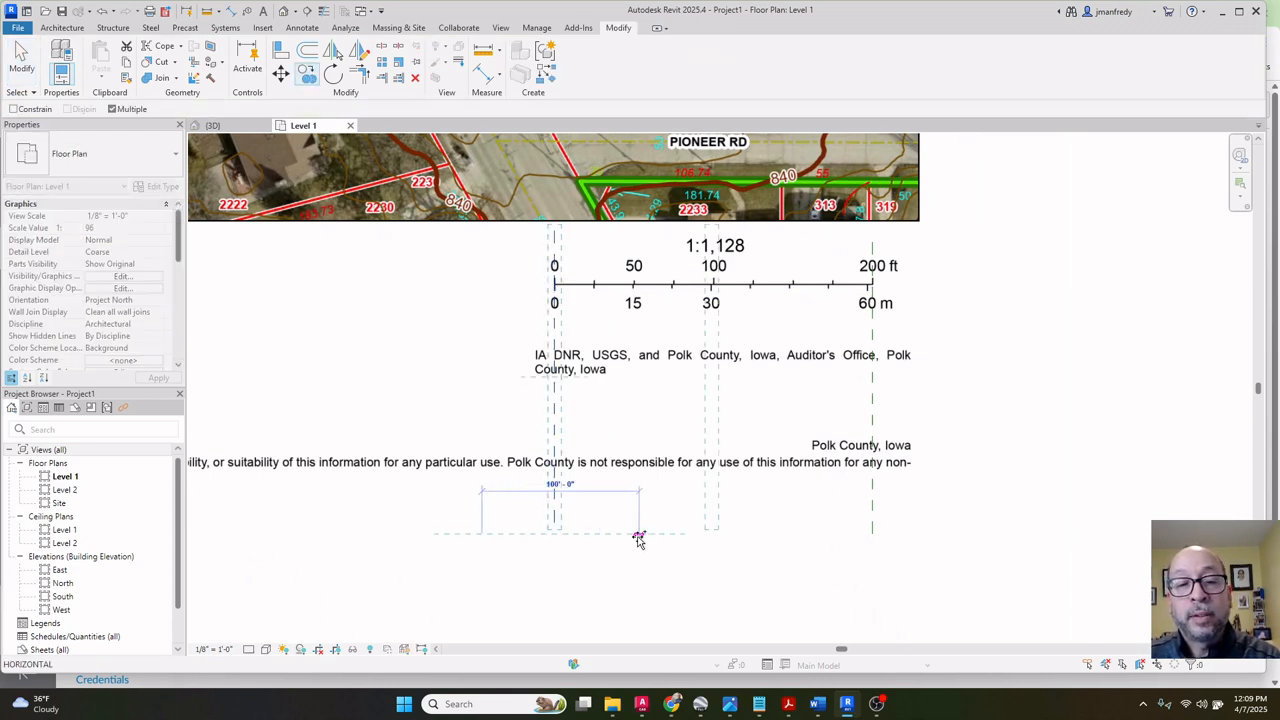
{"action": "type", "text": "200"}
{"action": "key", "text": "Return"}
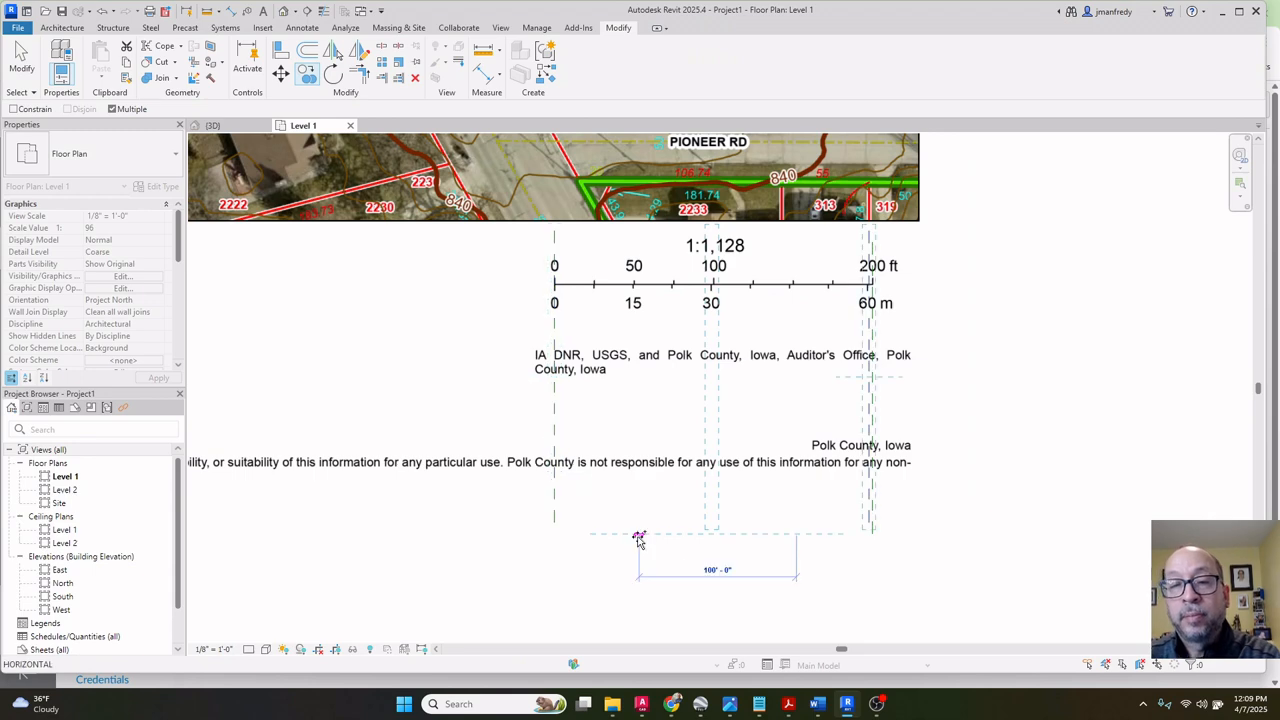
{"action": "key", "text": "Escape"}
{"action": "key", "text": "Escape"}
Place an aligned dimension from the 0-tick reference plane to its 200-foot copy, below the scale bar.
{"action": "scroll", "coordinate": [825, 338], "scroll_direction": "up", "scroll_amount": 2}
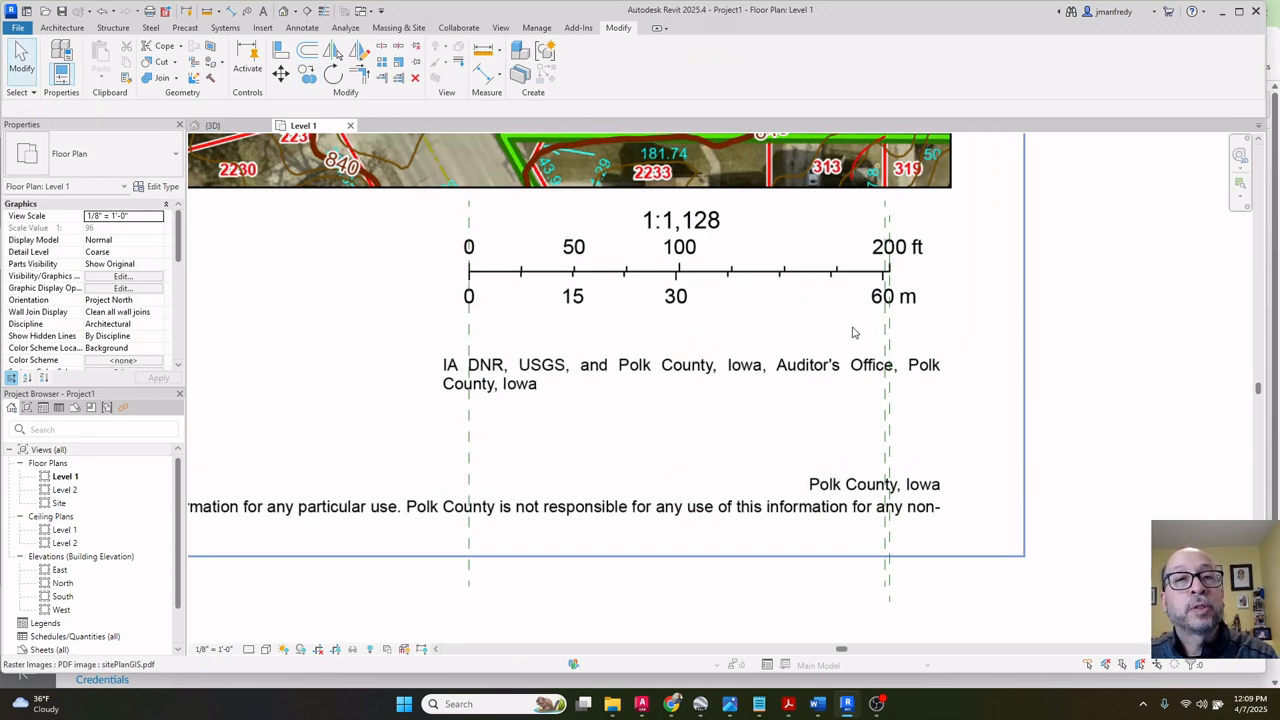
{"action": "scroll", "coordinate": [885, 341], "scroll_direction": "up", "scroll_amount": 1}
{"action": "scroll", "coordinate": [635, 384], "scroll_direction": "down", "scroll_amount": 1}
{"action": "key", "text": "d"}
{"action": "key", "text": "i"}
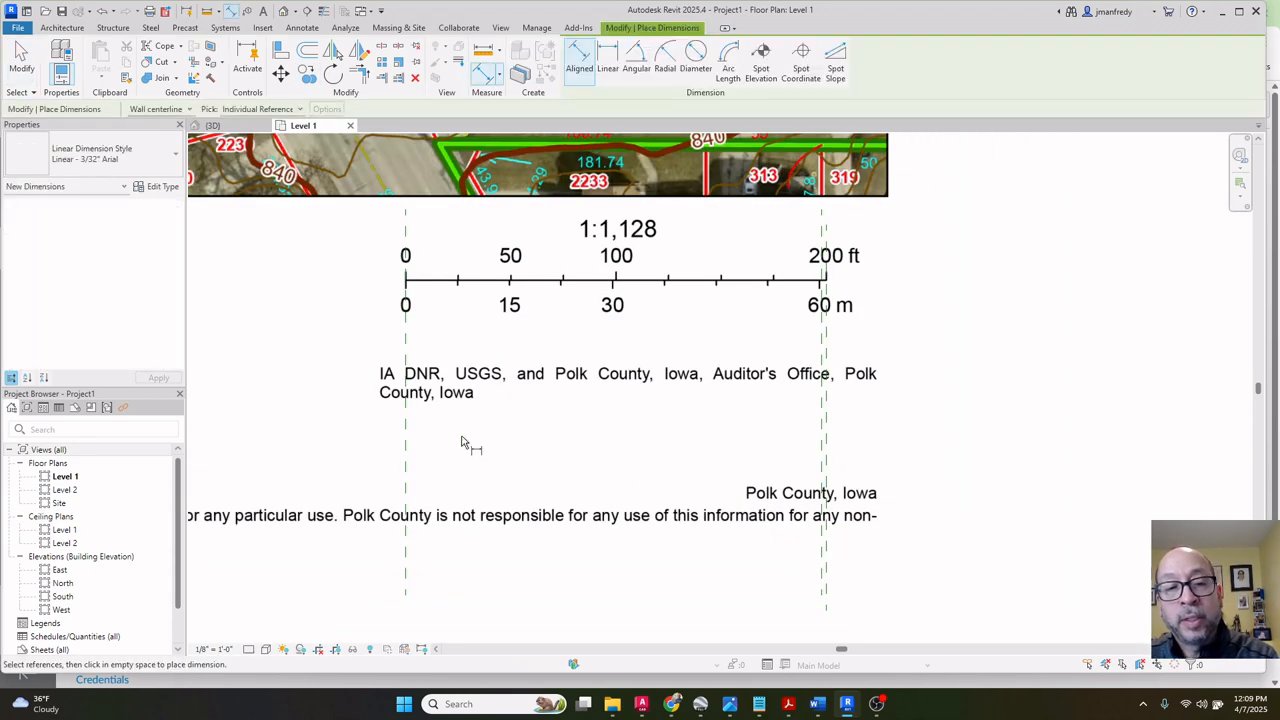
{"action": "left_click", "coordinate": [406, 445]}
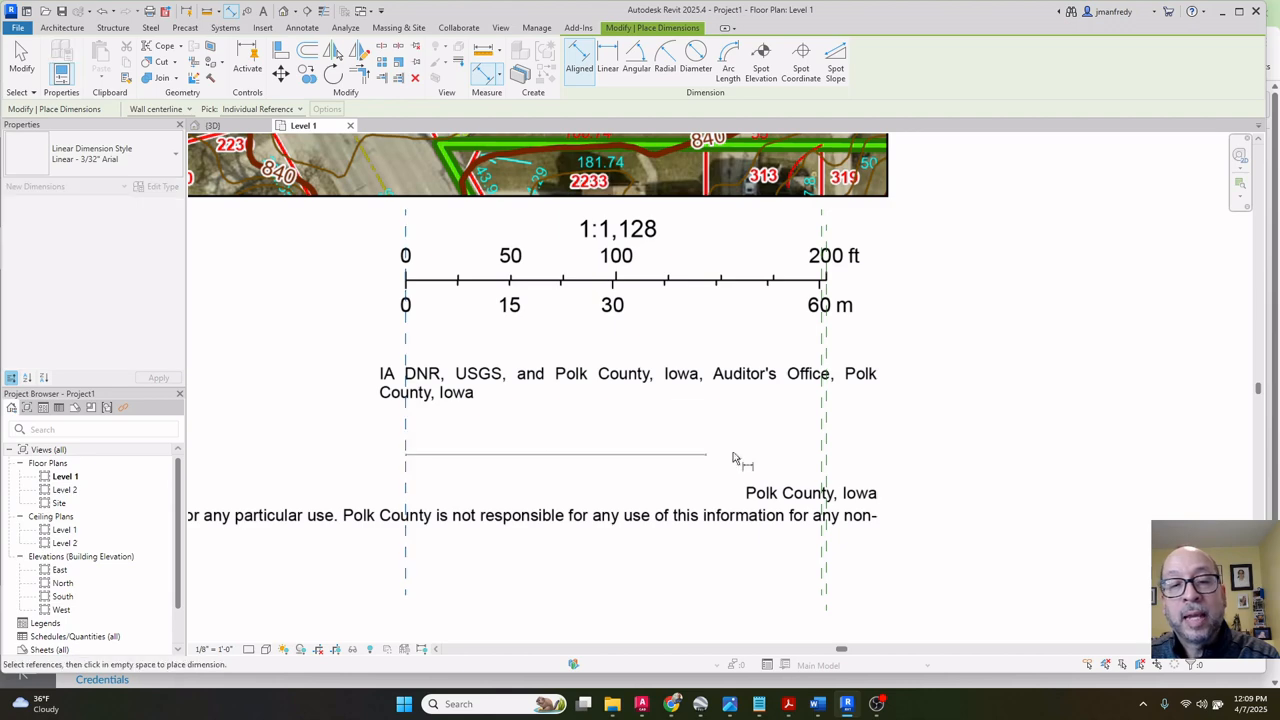
{"action": "left_click", "coordinate": [822, 432]}
{"action": "left_click", "coordinate": [875, 433]}
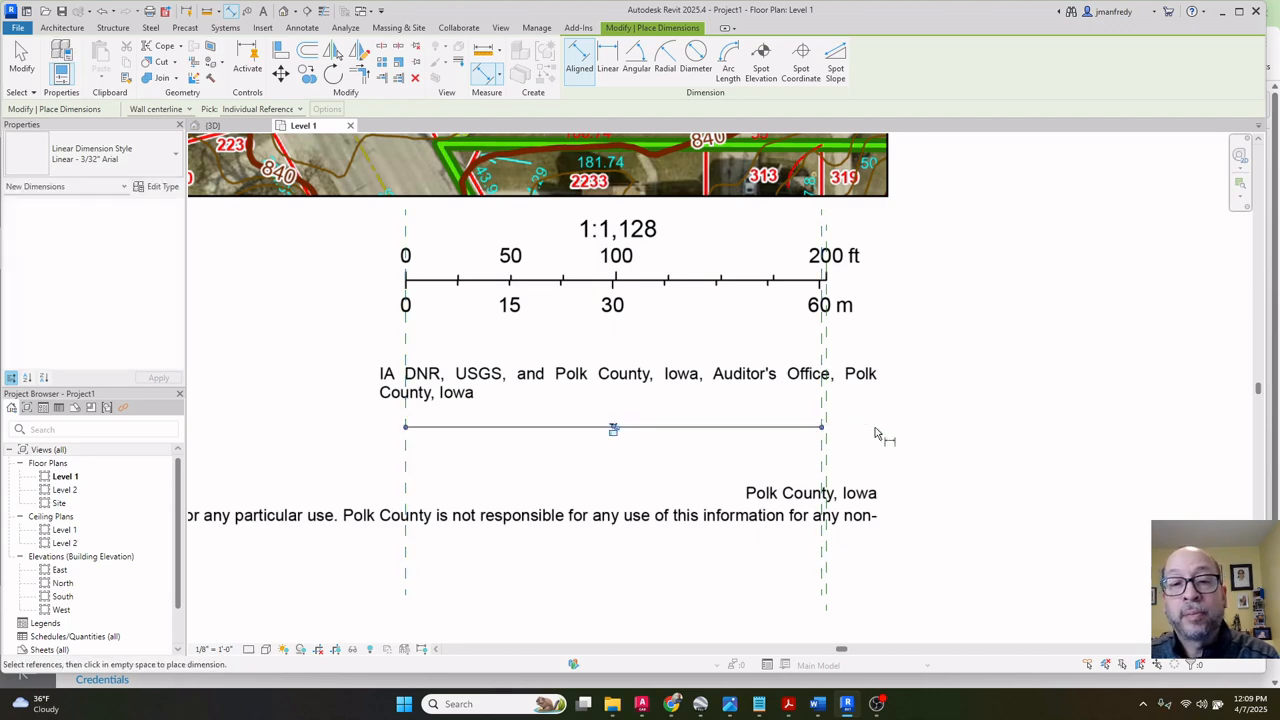
{"action": "key", "text": "Escape"}
{"action": "scroll", "coordinate": [569, 437], "scroll_direction": "up", "scroll_amount": 5}
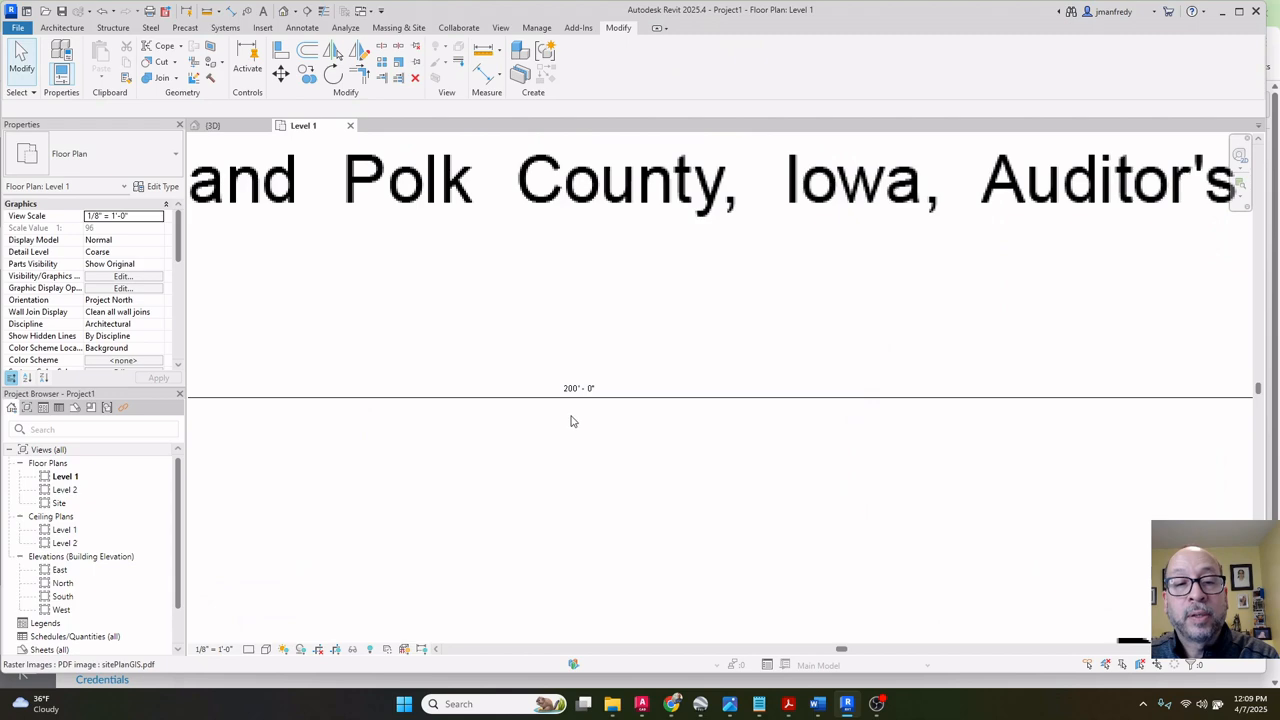
{"action": "scroll", "coordinate": [589, 409], "scroll_direction": "down", "scroll_amount": 3}
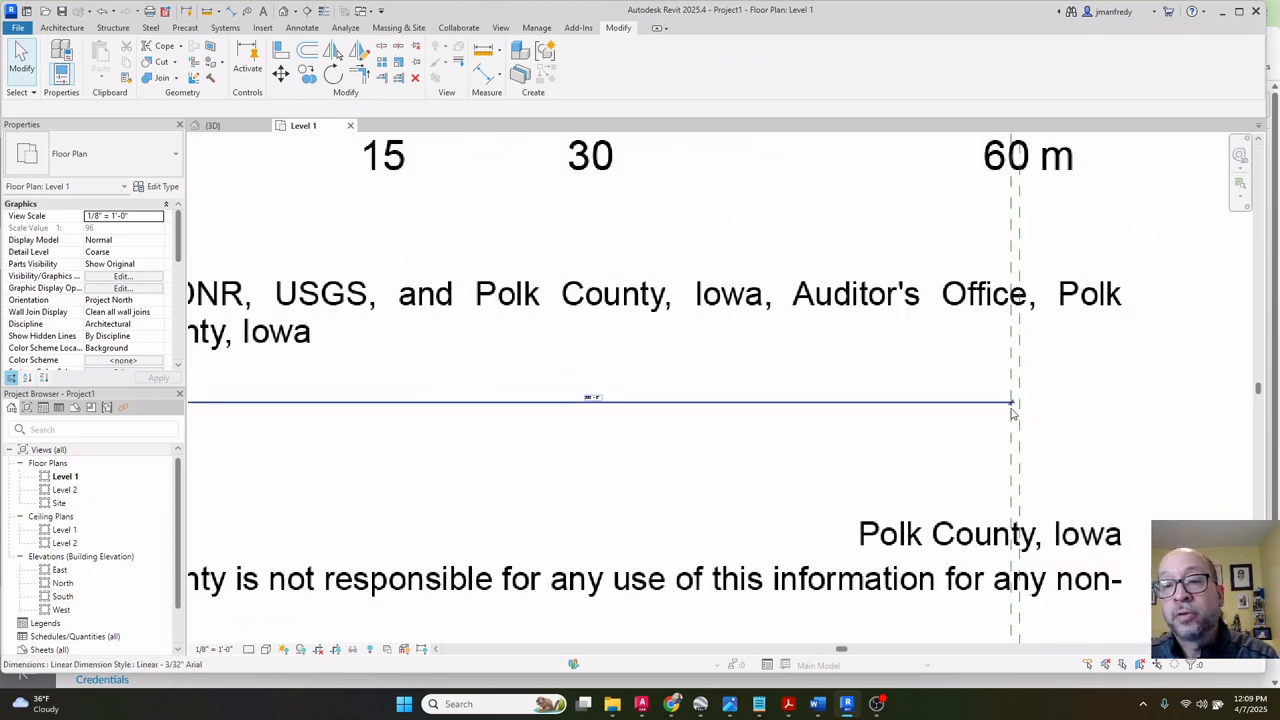
{"action": "scroll", "coordinate": [1012, 412], "scroll_direction": "down", "scroll_amount": 2}
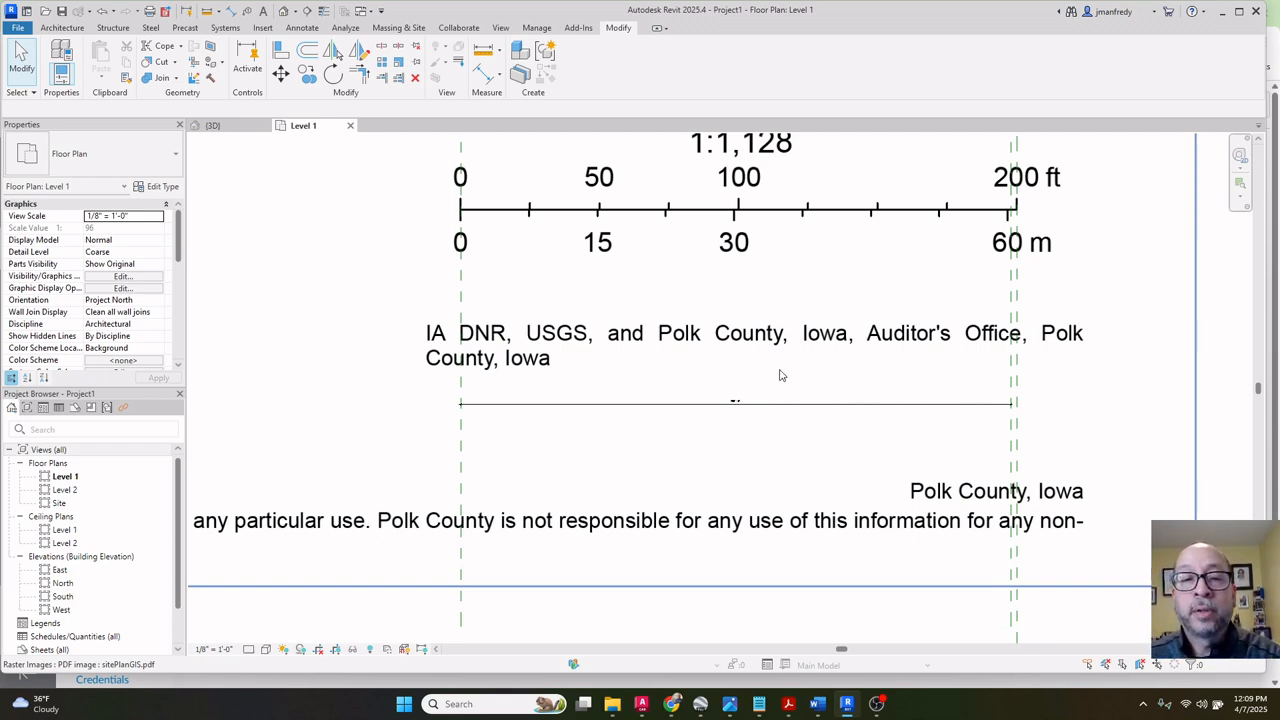
{"action": "scroll", "coordinate": [781, 375], "scroll_direction": "down", "scroll_amount": 1}
{"action": "left_click", "coordinate": [688, 292]}
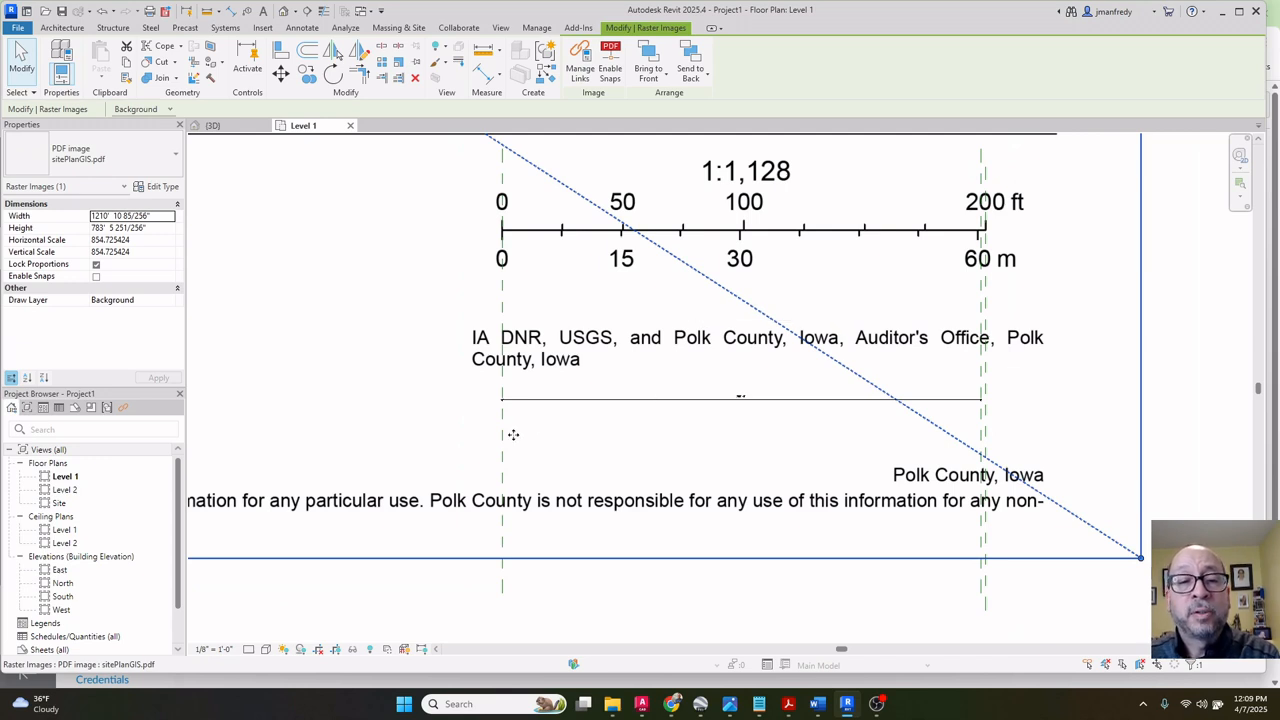
{"action": "key", "text": "Escape"}
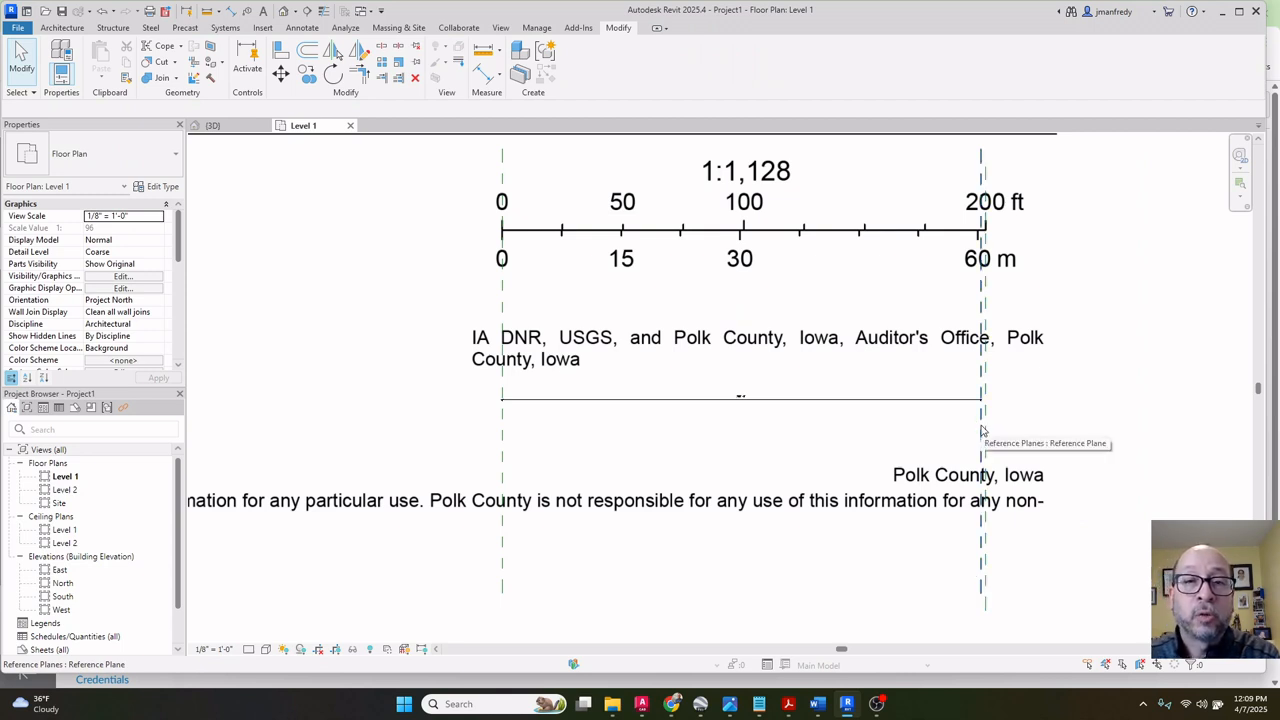
{"action": "left_click", "coordinate": [755, 296]}
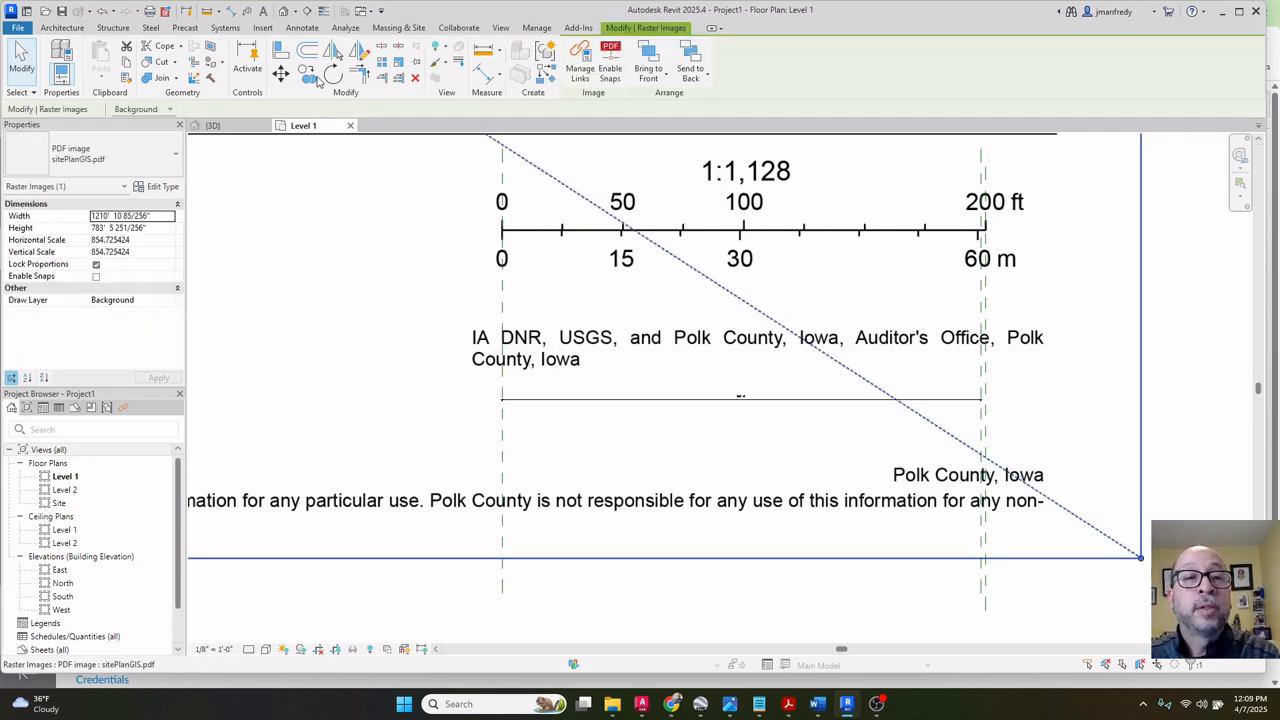
{"action": "key", "text": "Escape"}
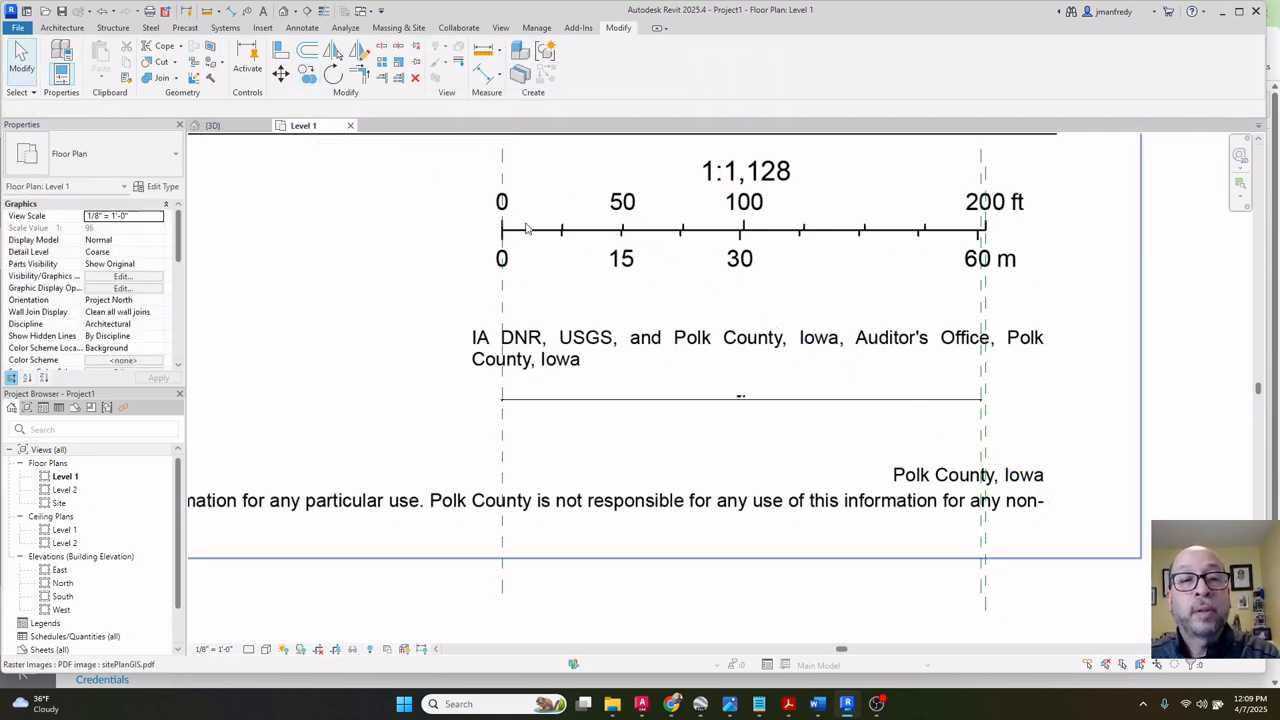
Scale the site plan image graphically from the 0-tick plane, using the 200 ft tick plane as reference and the exact 200' plane as target.
{"action": "left_click", "coordinate": [527, 229]}
{"action": "key", "text": "r"}
{"action": "key", "text": "e"}
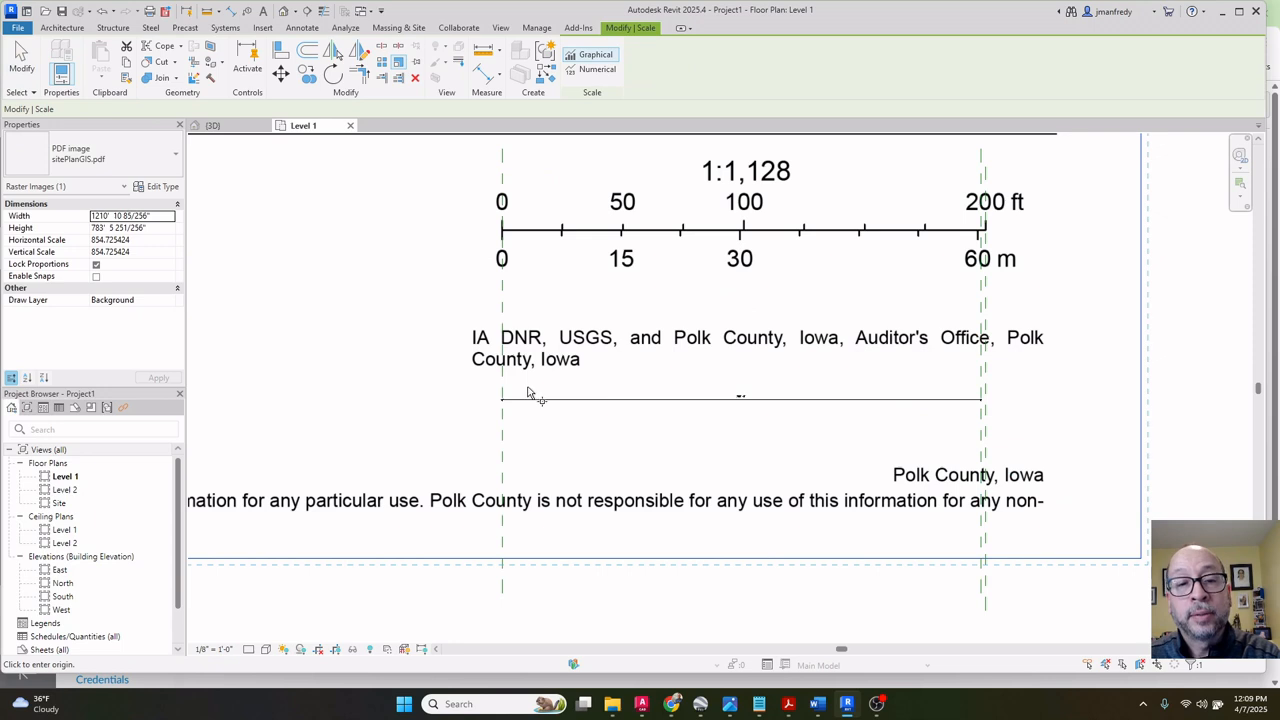
{"action": "left_click", "coordinate": [503, 450]}
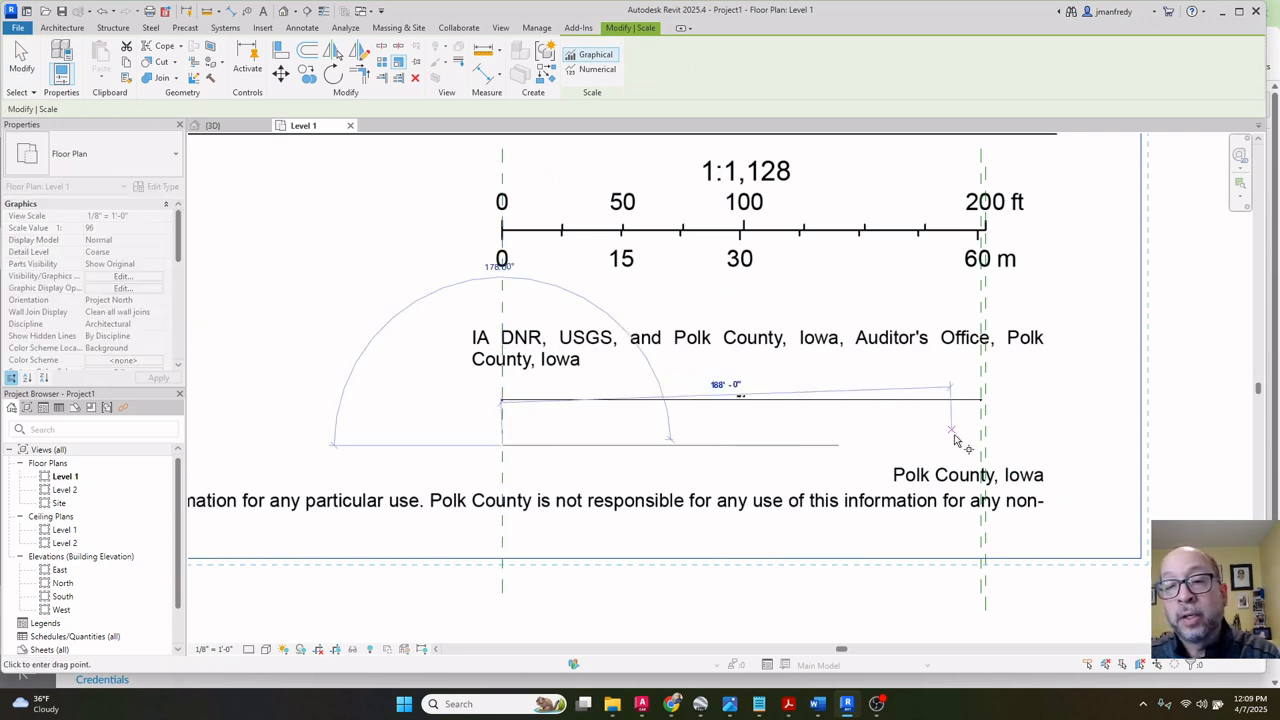
{"action": "left_click", "coordinate": [985, 450]}
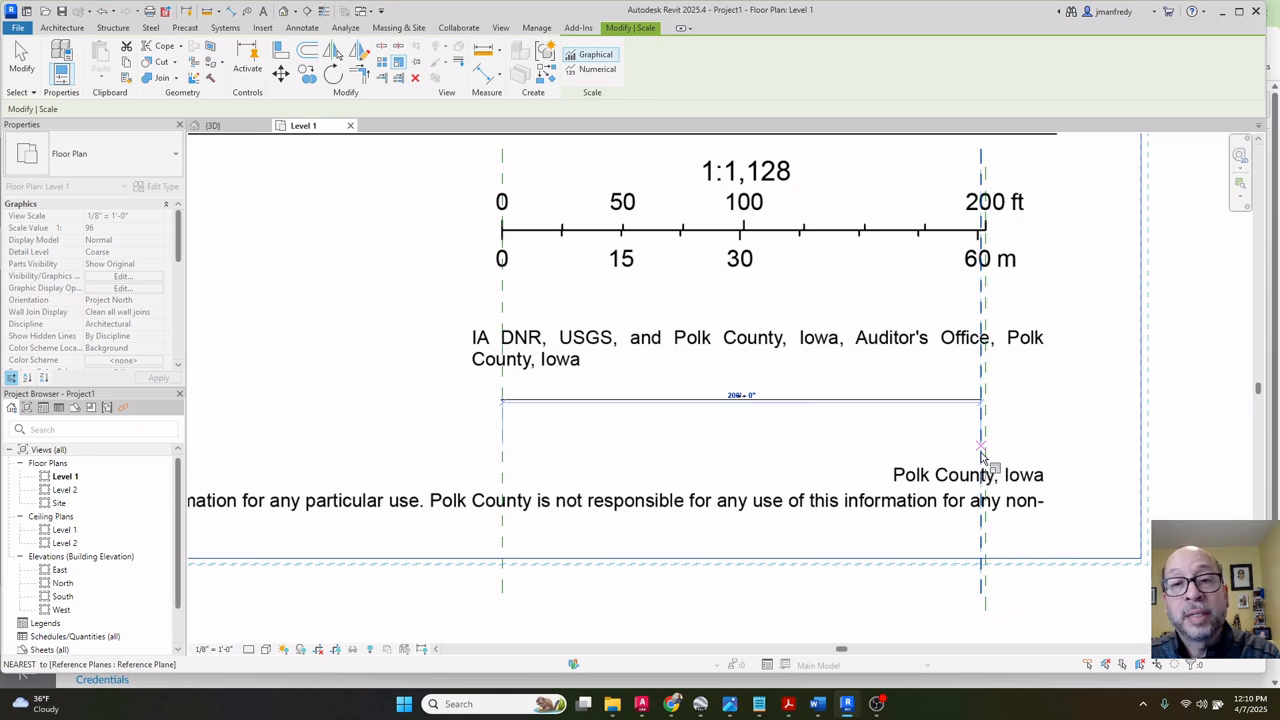
{"action": "left_click", "coordinate": [981, 455]}
{"action": "key", "text": "Escape"}
Delete the leftover reference plane that marked the 200 ft tick's former position.
{"action": "scroll", "coordinate": [985, 235], "scroll_direction": "up", "scroll_amount": 2}
{"action": "scroll", "coordinate": [985, 235], "scroll_direction": "up", "scroll_amount": 3}
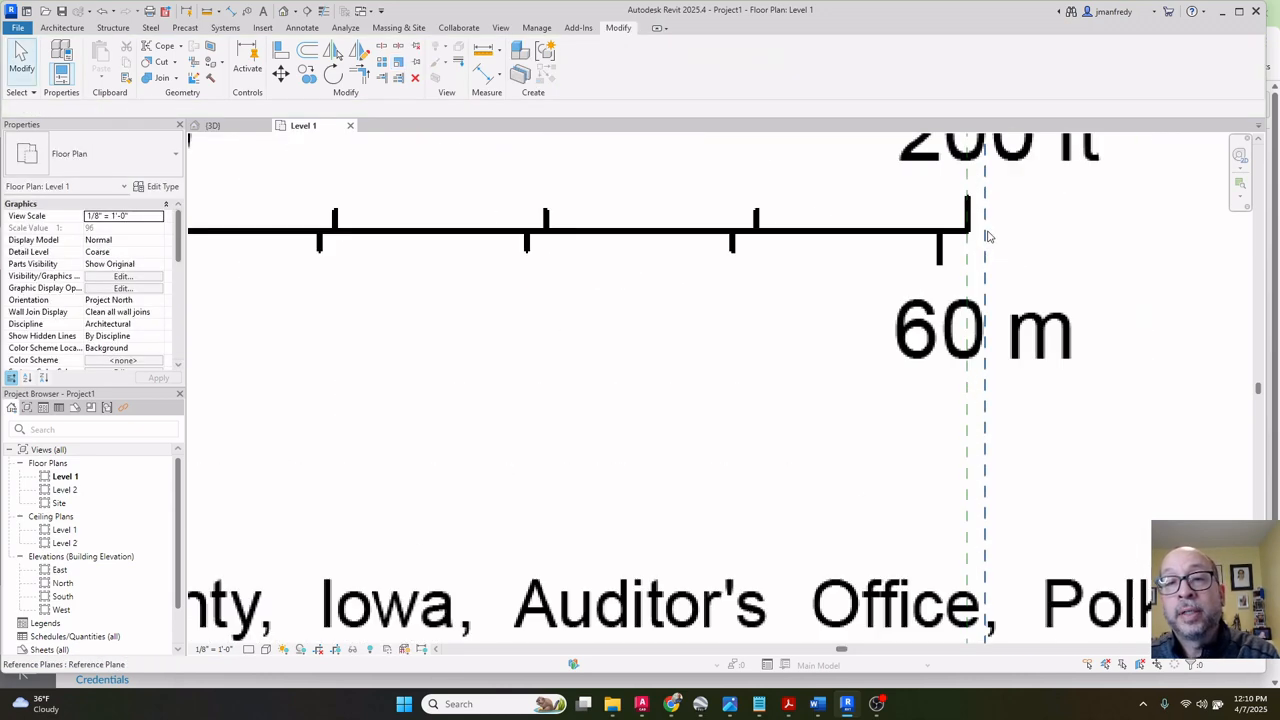
{"action": "left_click", "coordinate": [986, 248]}
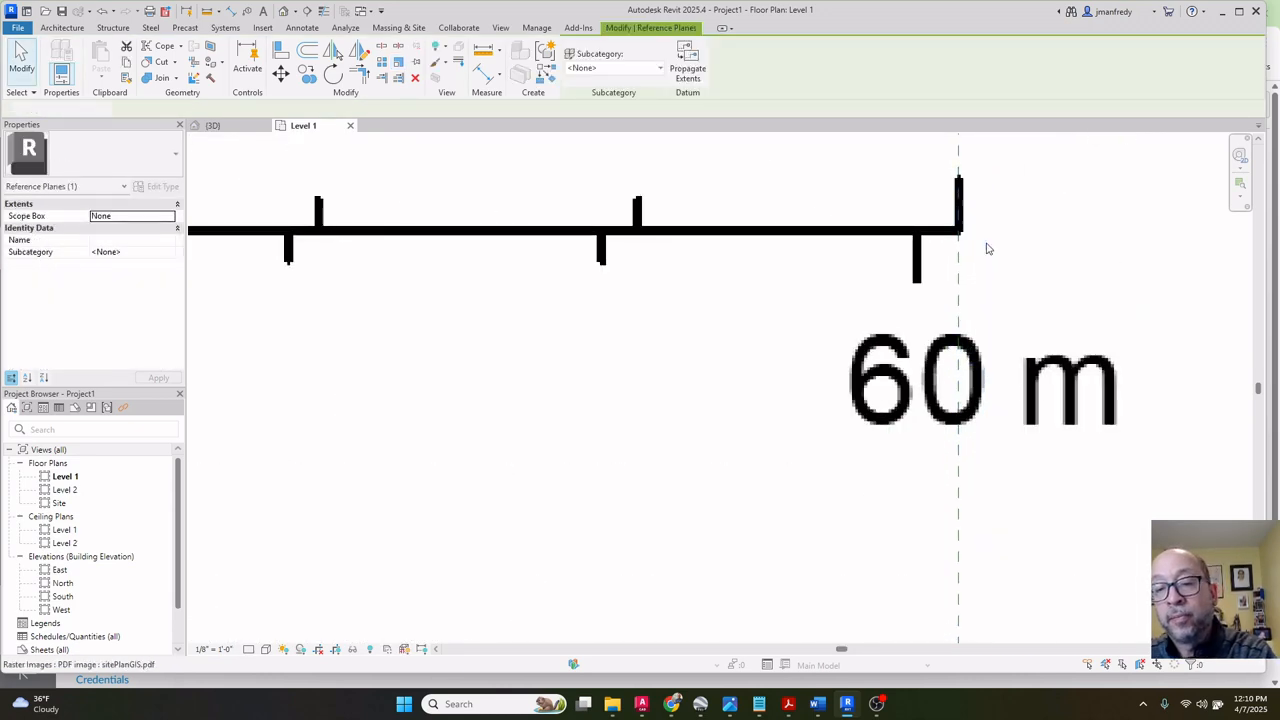
{"action": "key", "text": "Escape"}
Delete the two remaining reference planes and the 200' dimension around the scale bar.
{"action": "scroll", "coordinate": [986, 248], "scroll_direction": "down", "scroll_amount": 5}
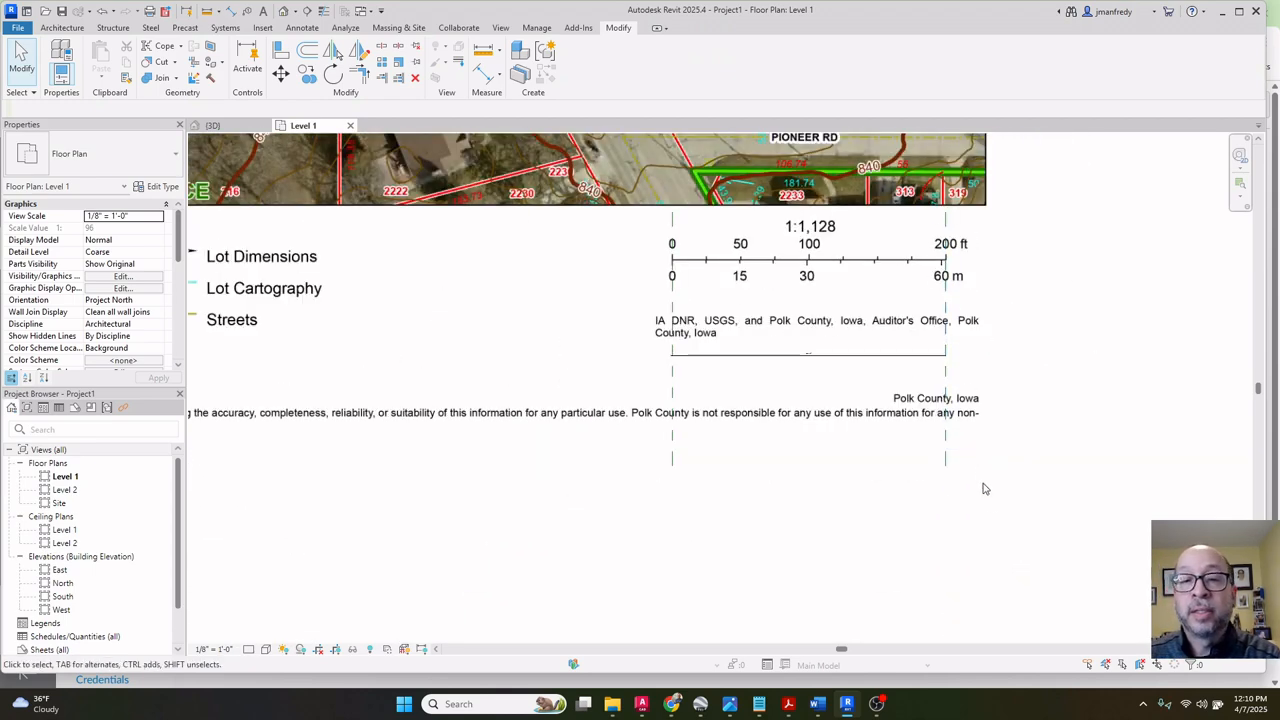
{"action": "left_click_drag", "start_coordinate": [993, 505], "coordinate": [643, 472]}
{"action": "key", "text": "Delete"}
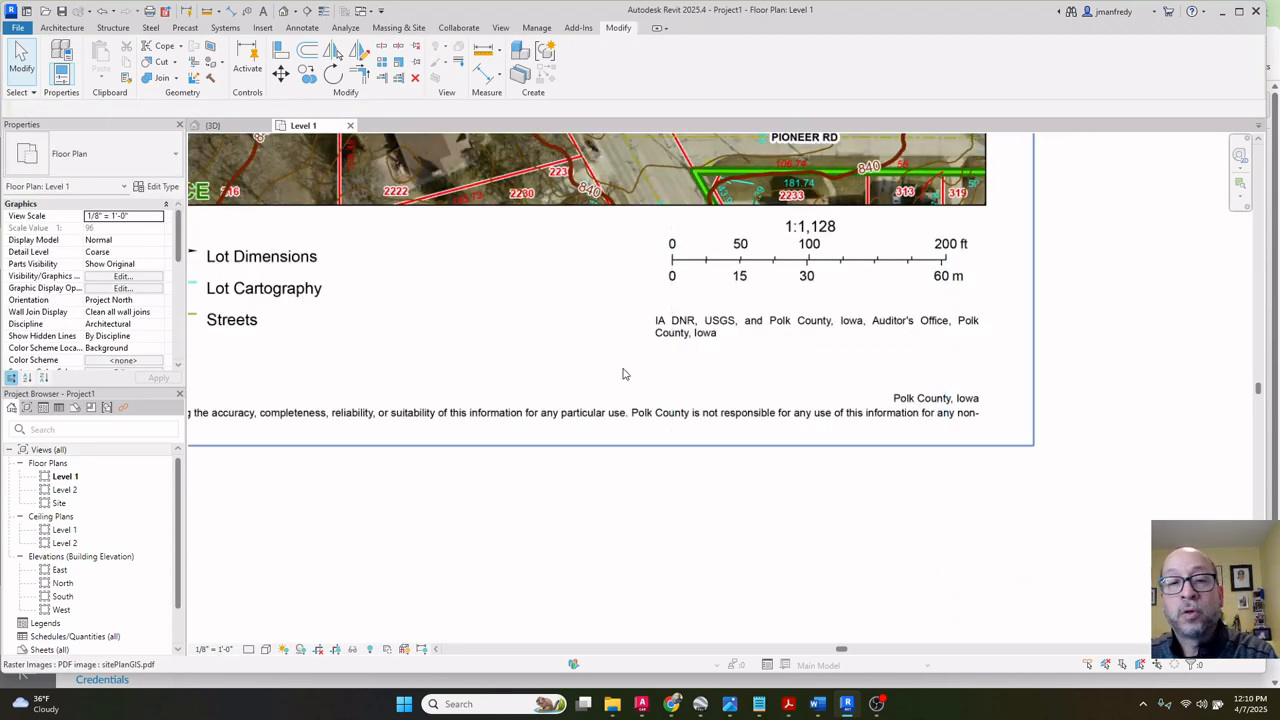
{"action": "left_click", "coordinate": [614, 276]}
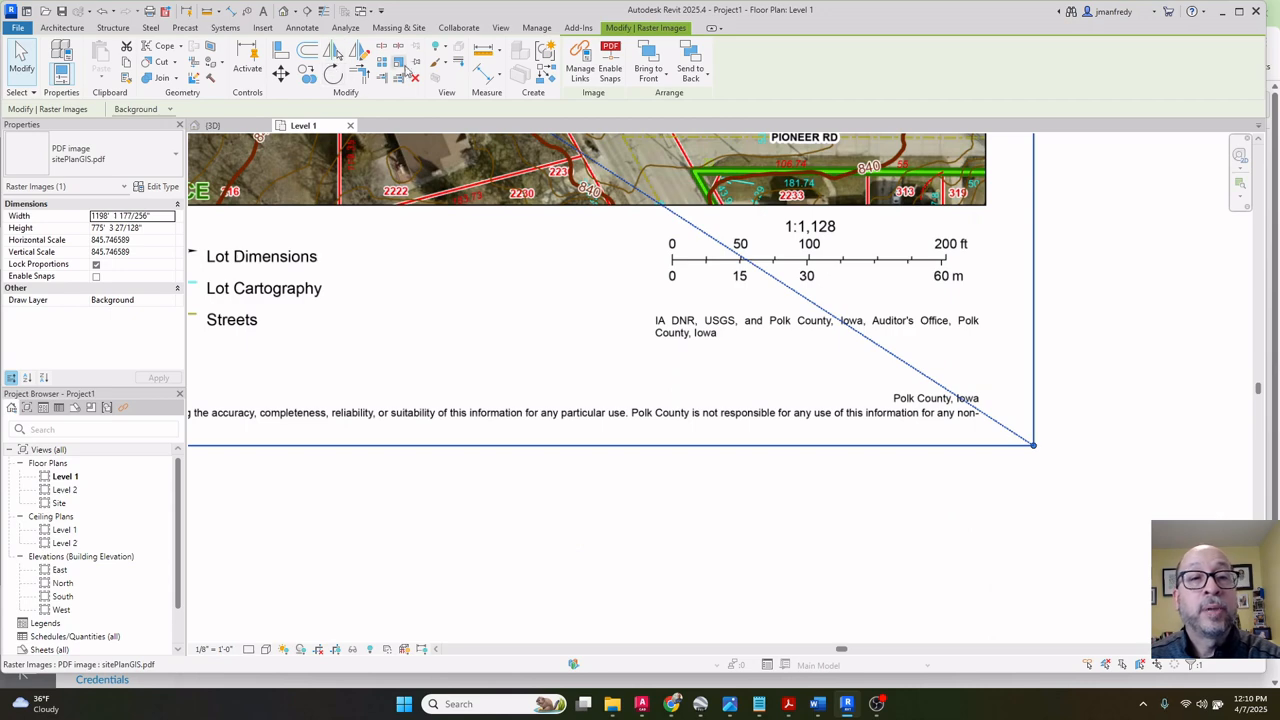
{"action": "scroll", "coordinate": [563, 349], "scroll_direction": "down", "scroll_amount": 4}
{"action": "left_click", "coordinate": [489, 400]}
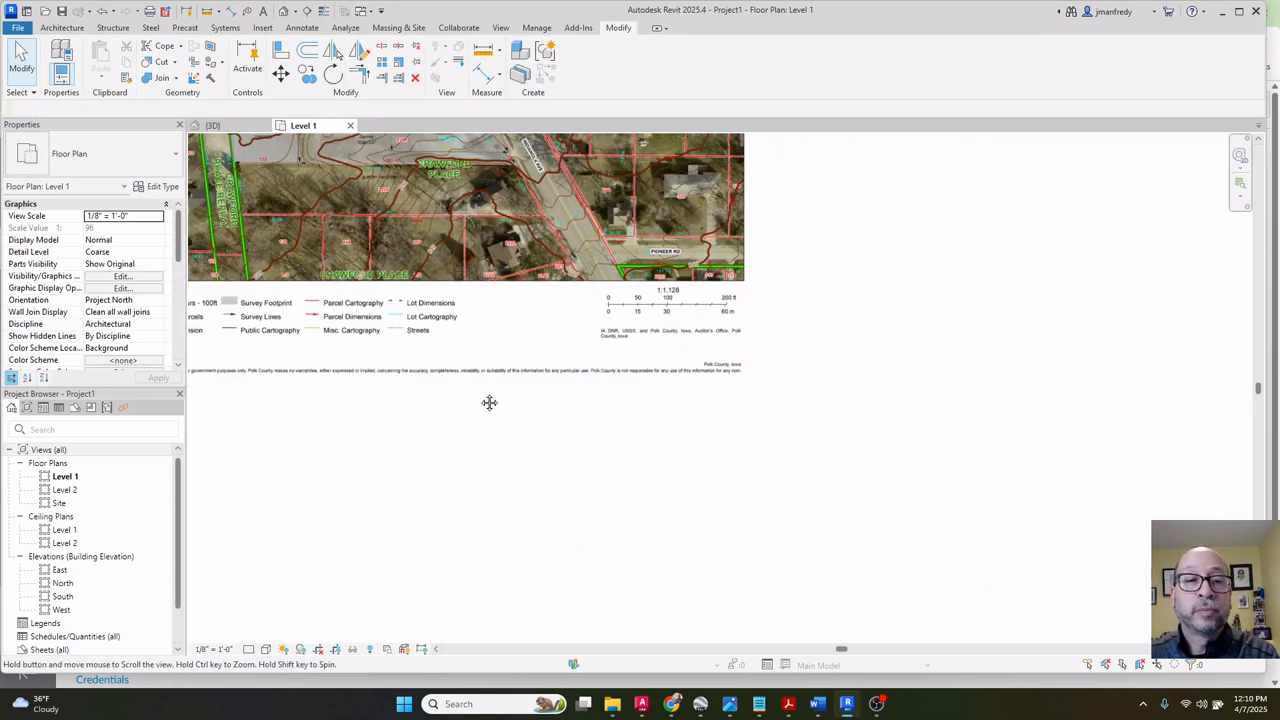
{"action": "scroll", "coordinate": [631, 487], "scroll_direction": "up", "scroll_amount": 2}
{"action": "middle_click_drag", "start_coordinate": [608, 268], "coordinate": [623, 302]}
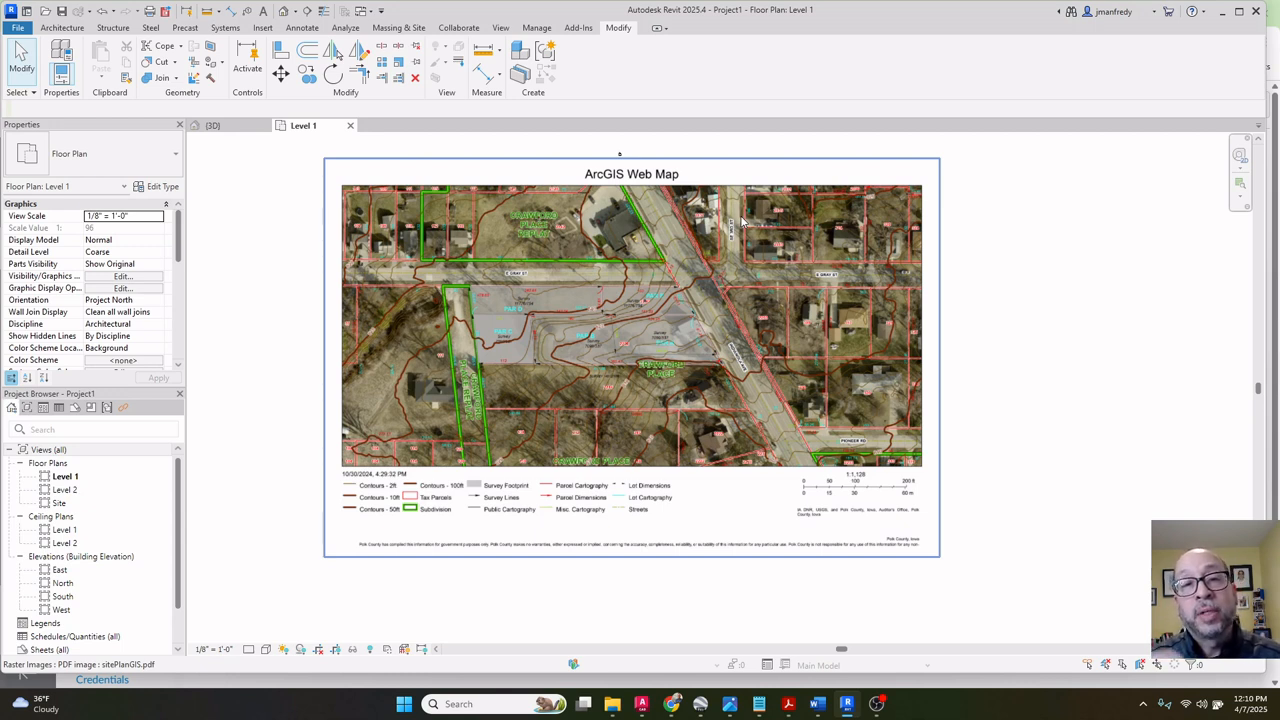
{"action": "middle_click_drag", "start_coordinate": [298, 209], "coordinate": [341, 222]}
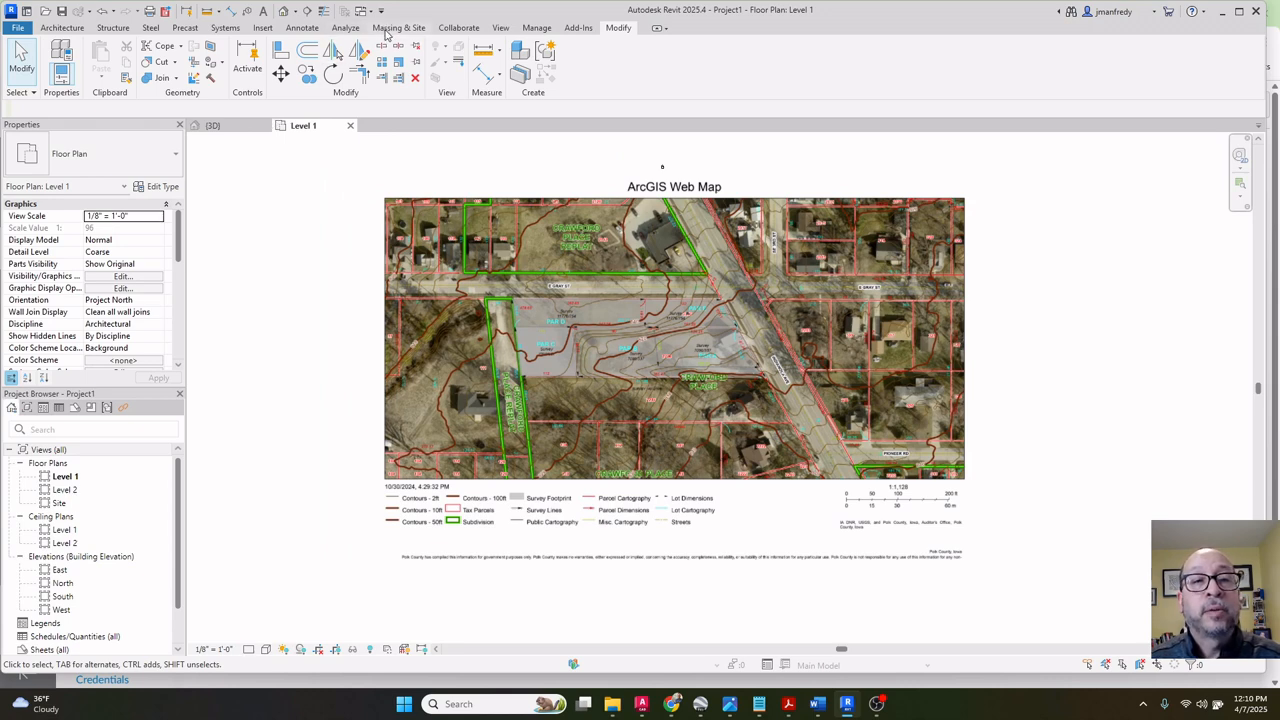
Open the Site floor plan view and bring all four elevation markers into view.
{"action": "left_click", "coordinate": [398, 27]}
{"action": "double_click", "coordinate": [59, 503]}
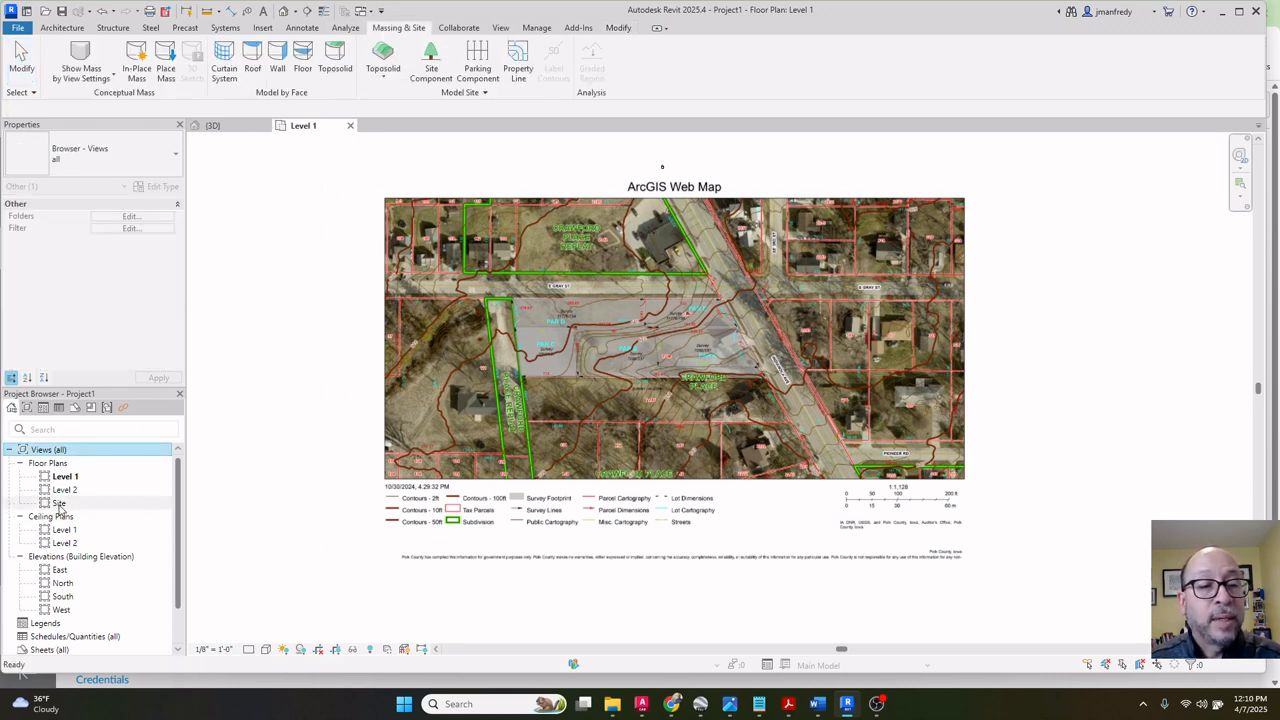
{"action": "scroll", "coordinate": [437, 457], "scroll_direction": "down", "scroll_amount": 4}
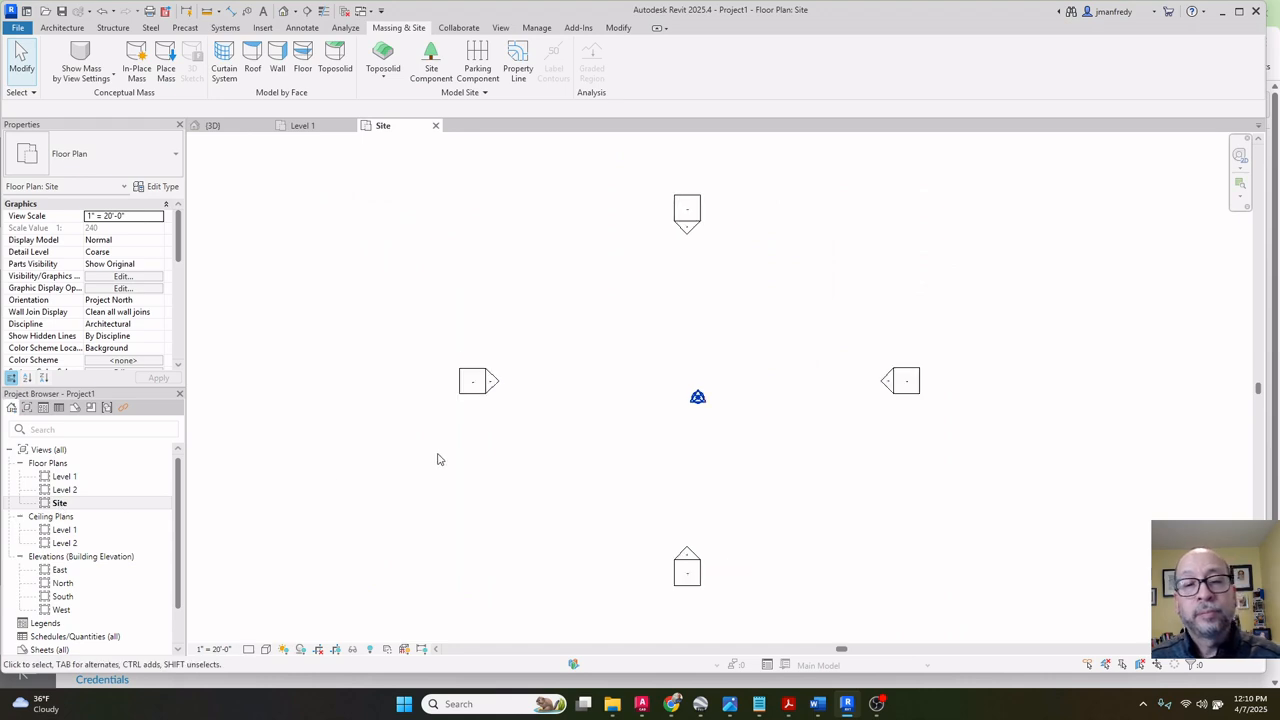
{"action": "middle_click_drag", "start_coordinate": [400, 479], "coordinate": [470, 451]}
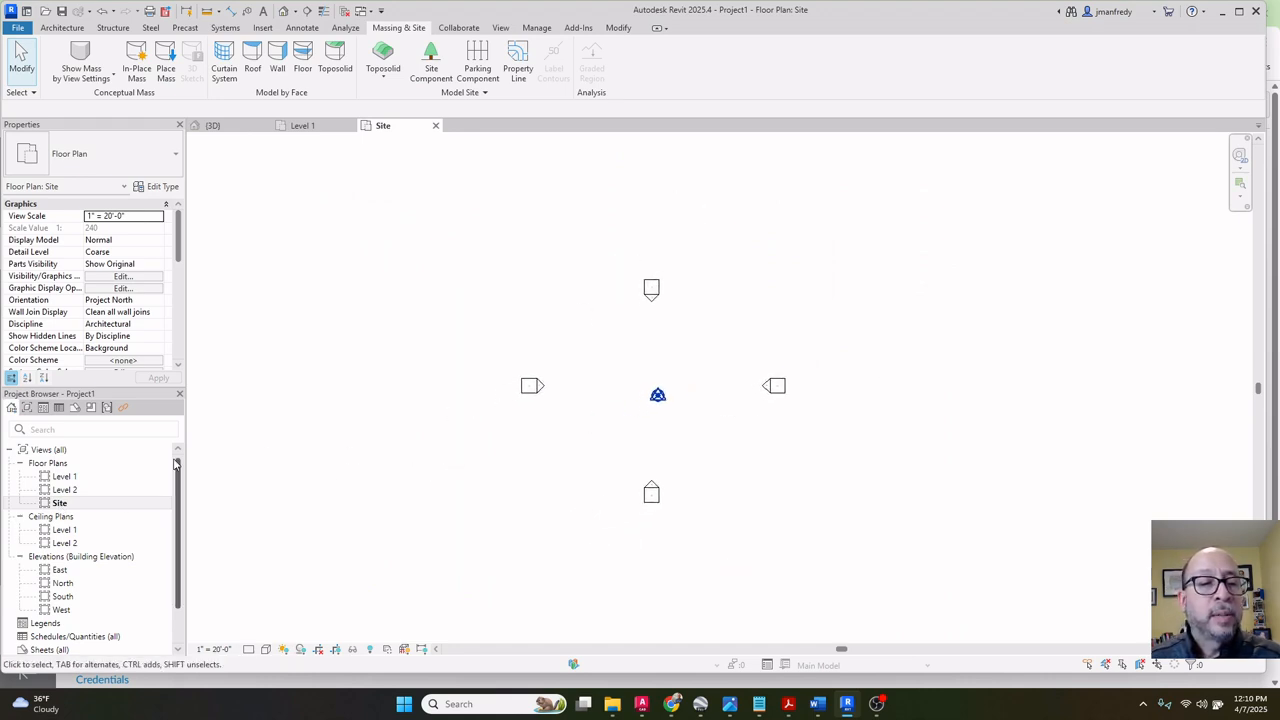
Copy the scaled sitePlanGIS.pdf image from the Level 1 floor plan to the clipboard.
{"action": "double_click", "coordinate": [64, 476]}
{"action": "scroll", "coordinate": [348, 431], "scroll_direction": "down", "scroll_amount": 1}
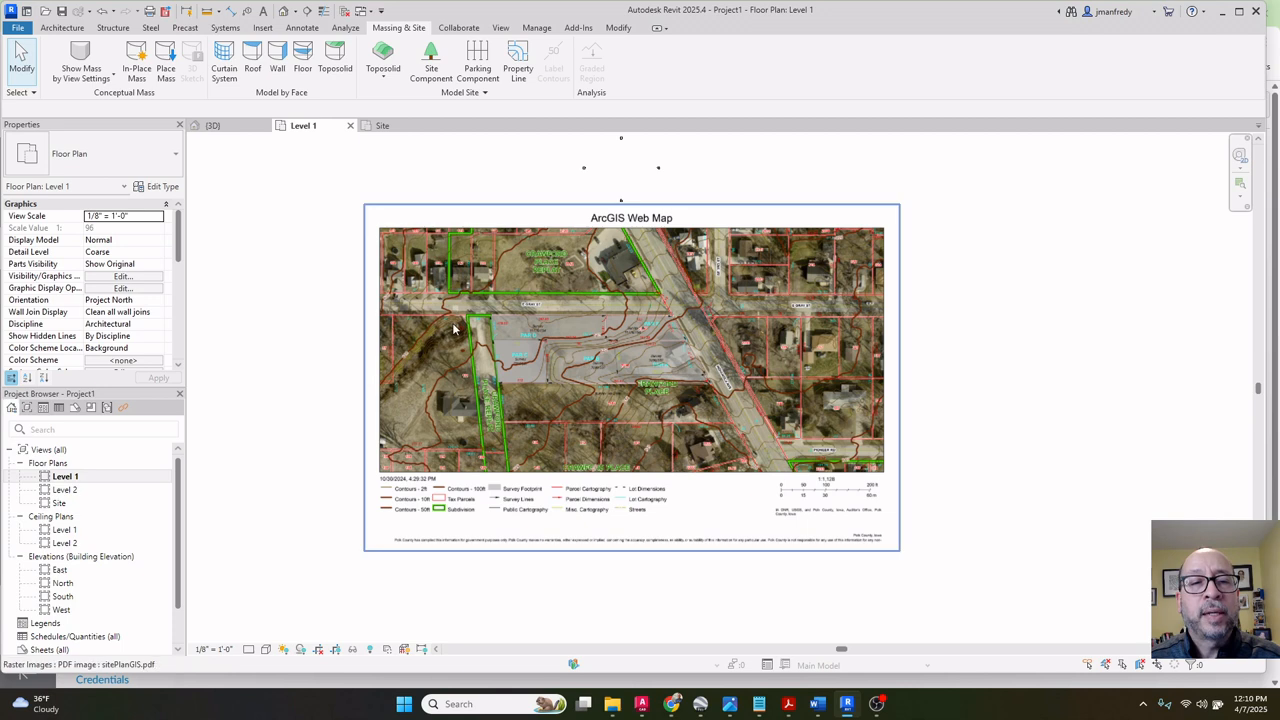
{"action": "left_click", "coordinate": [366, 388]}
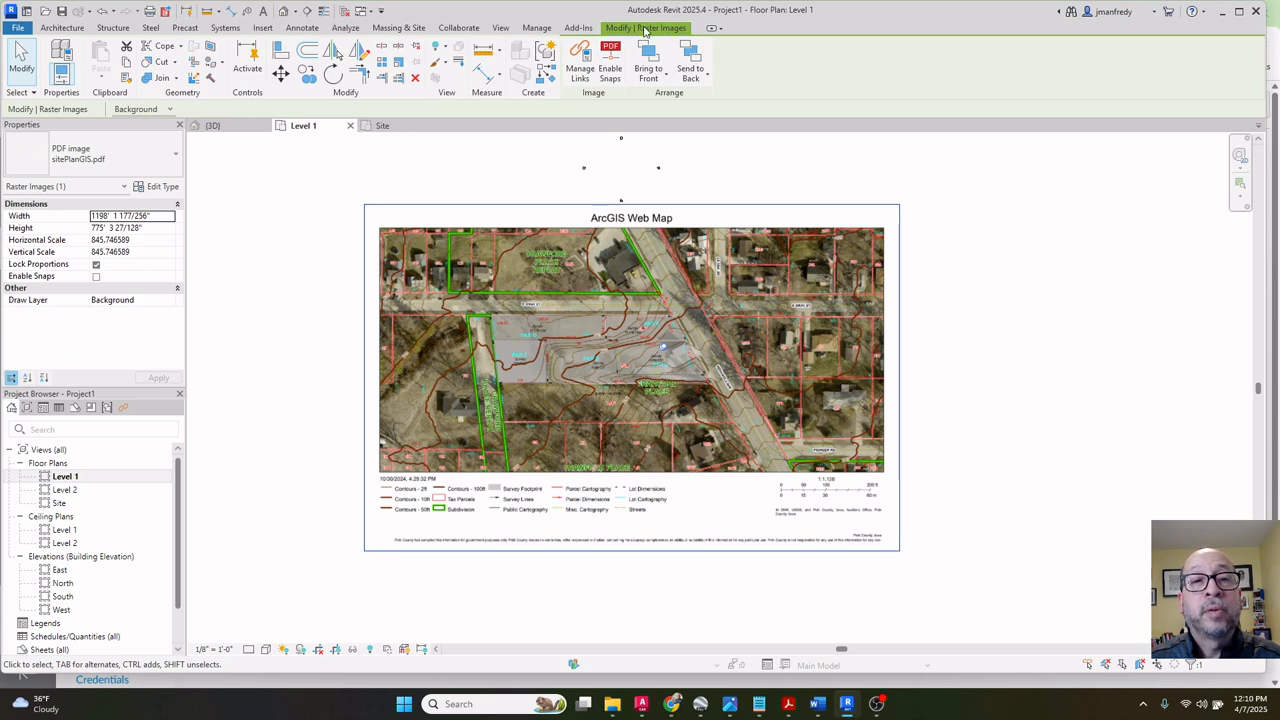
{"action": "left_click", "coordinate": [126, 64]}
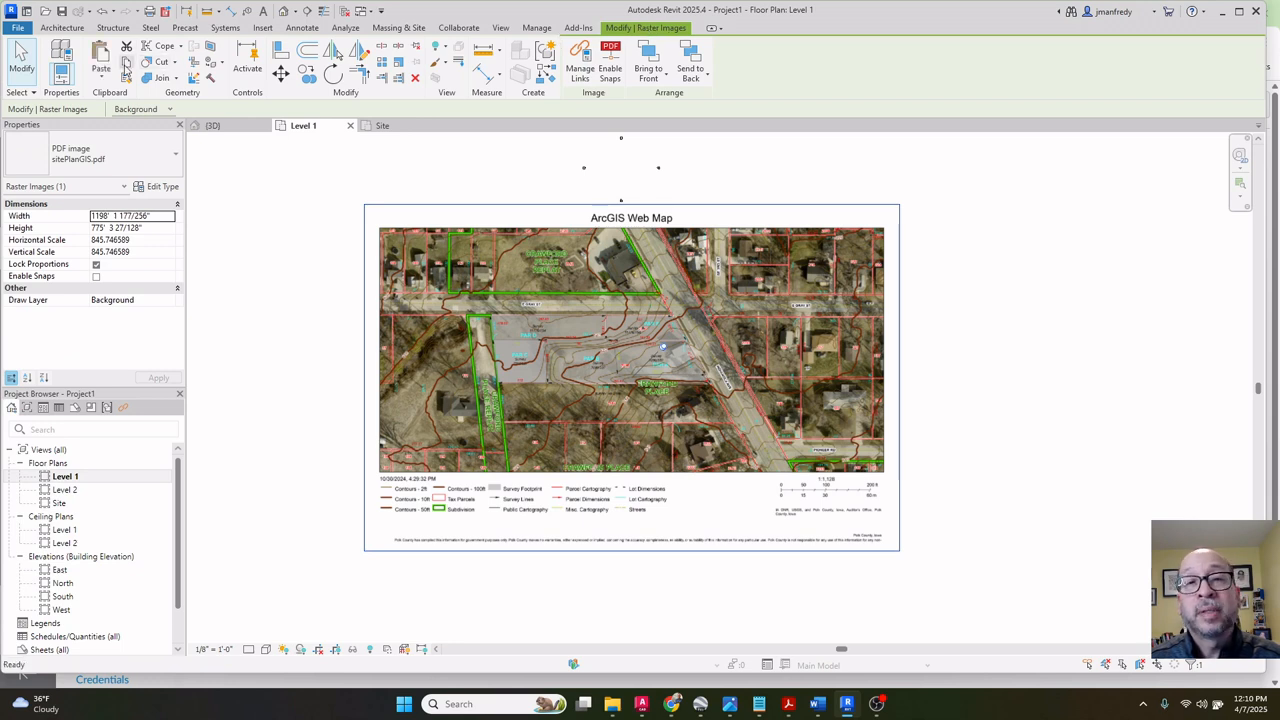
Paste the copied PDF image into the Site floor plan, aligned to the selected view Floor Plan: Site.
{"action": "double_click", "coordinate": [59, 503]}
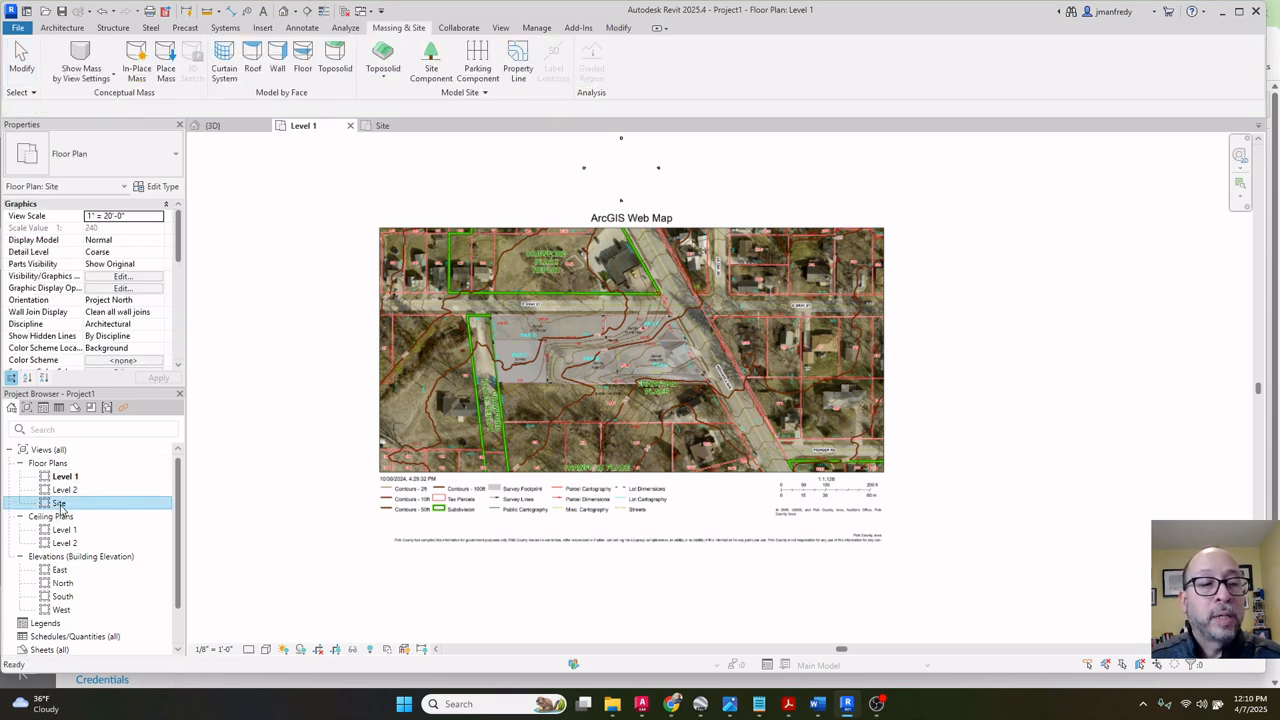
{"action": "left_click", "coordinate": [103, 79]}
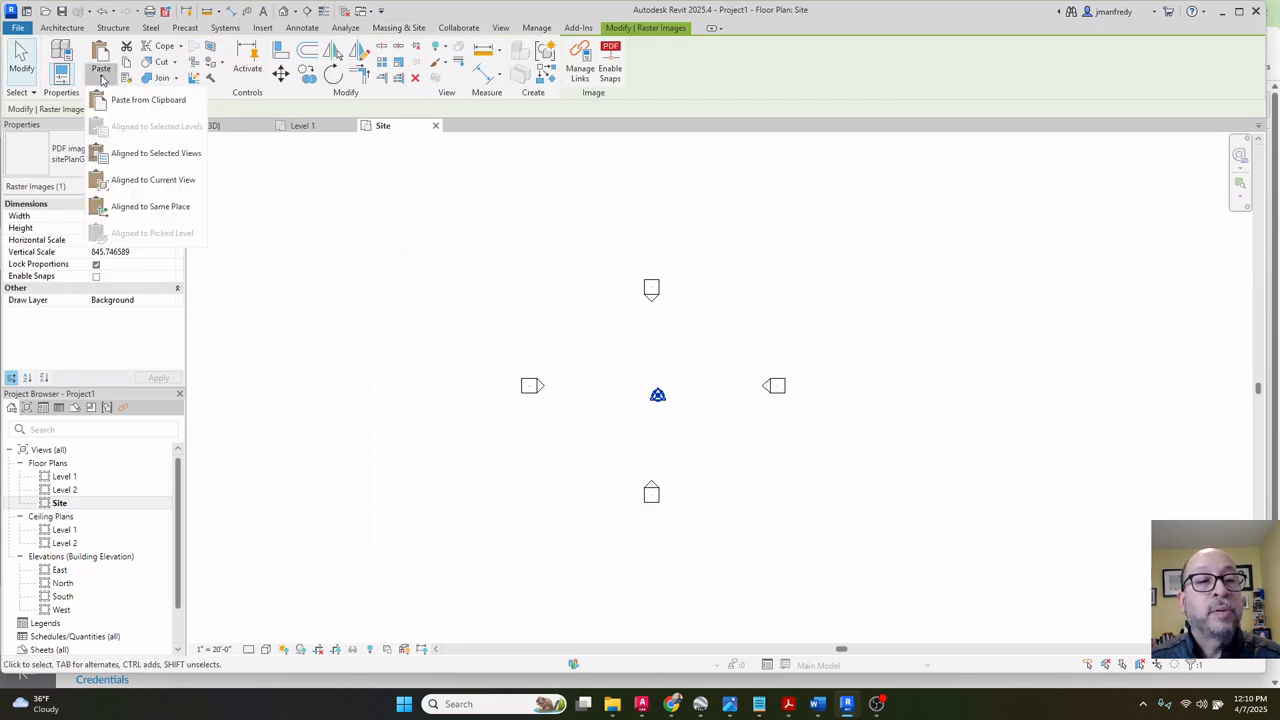
{"action": "left_click", "coordinate": [156, 153]}
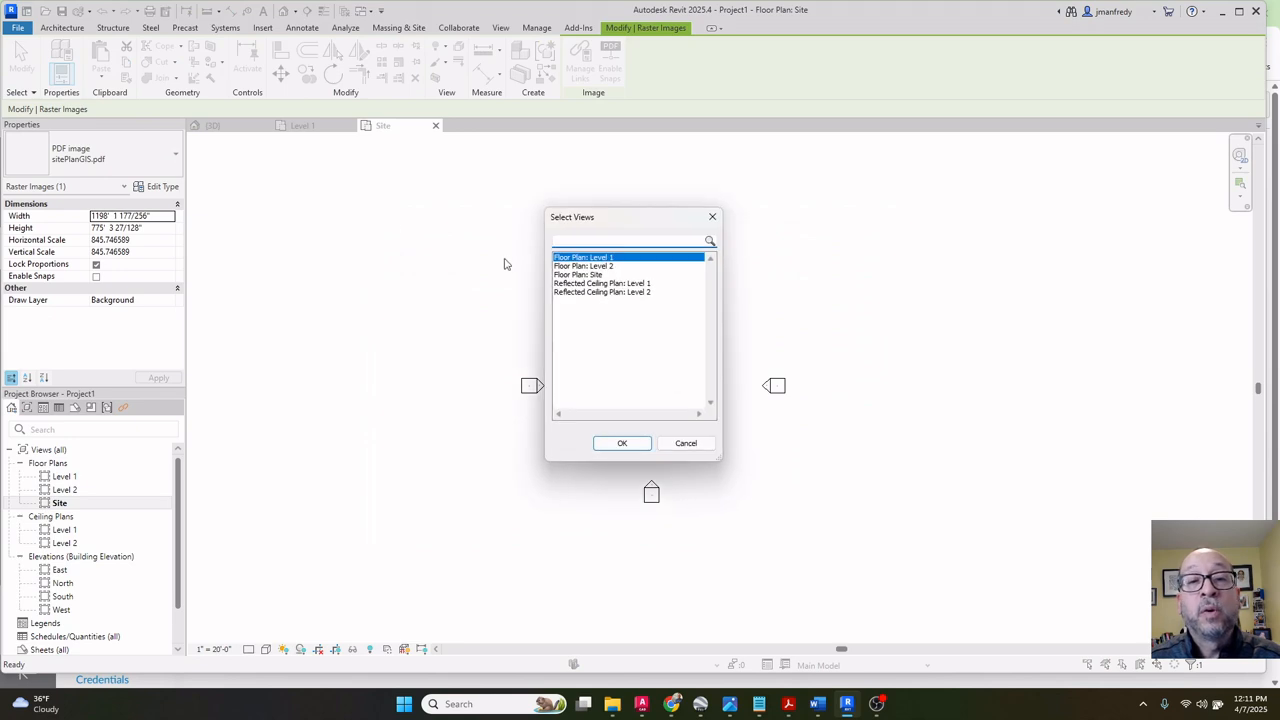
{"action": "left_click_drag", "start_coordinate": [605, 228], "coordinate": [542, 223]}
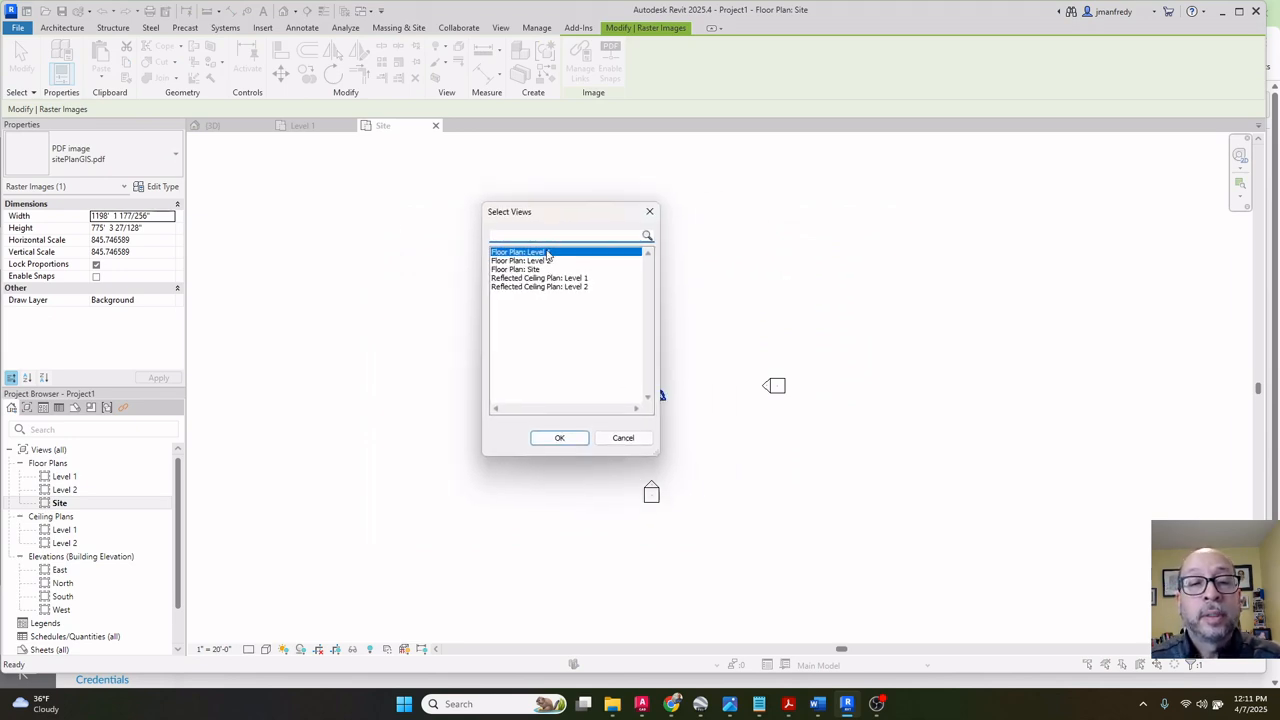
{"action": "left_click", "coordinate": [510, 269]}
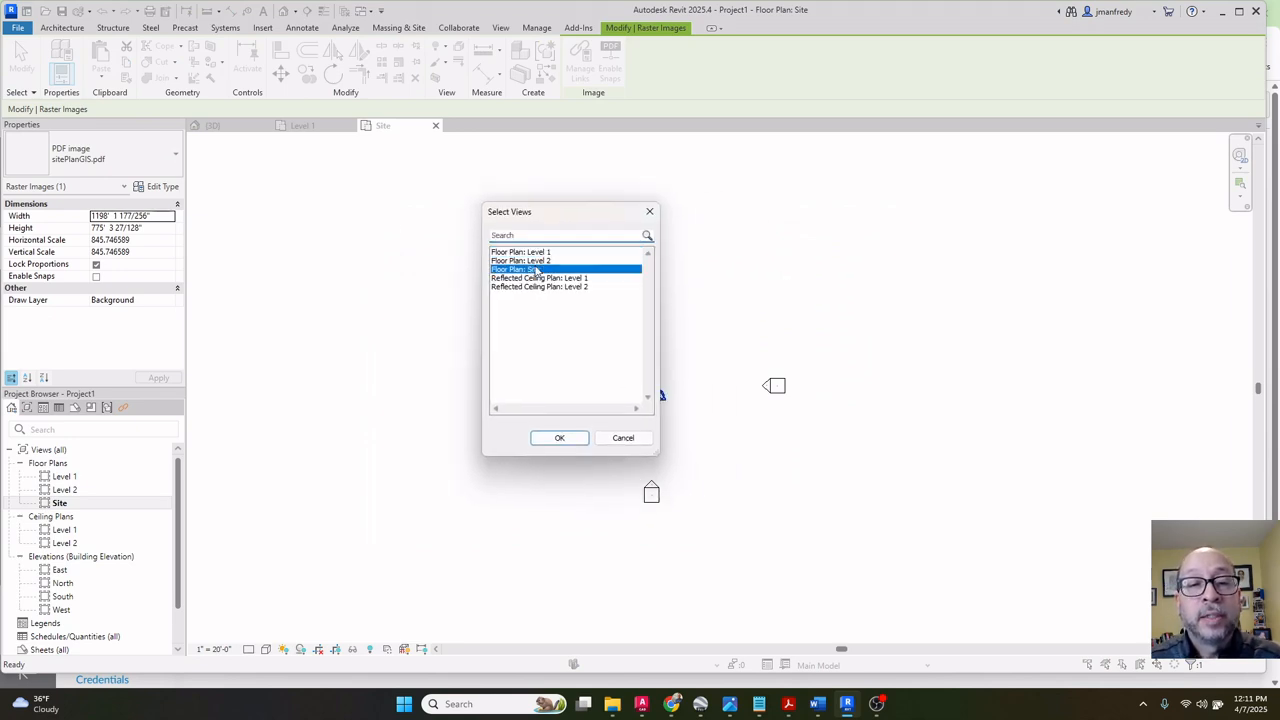
{"action": "left_click", "coordinate": [560, 438]}
{"action": "left_click", "coordinate": [441, 422]}
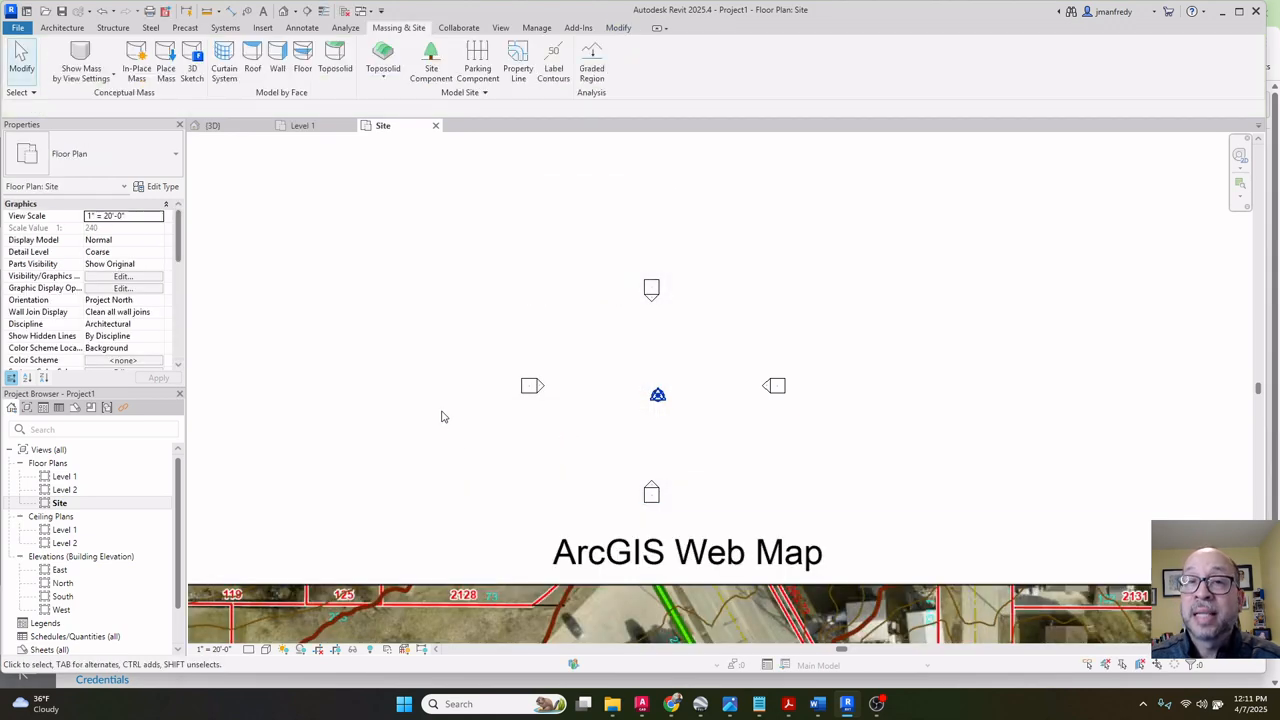
{"action": "scroll", "coordinate": [457, 400], "scroll_direction": "down", "scroll_amount": 4}
{"action": "left_click", "coordinate": [585, 267]}
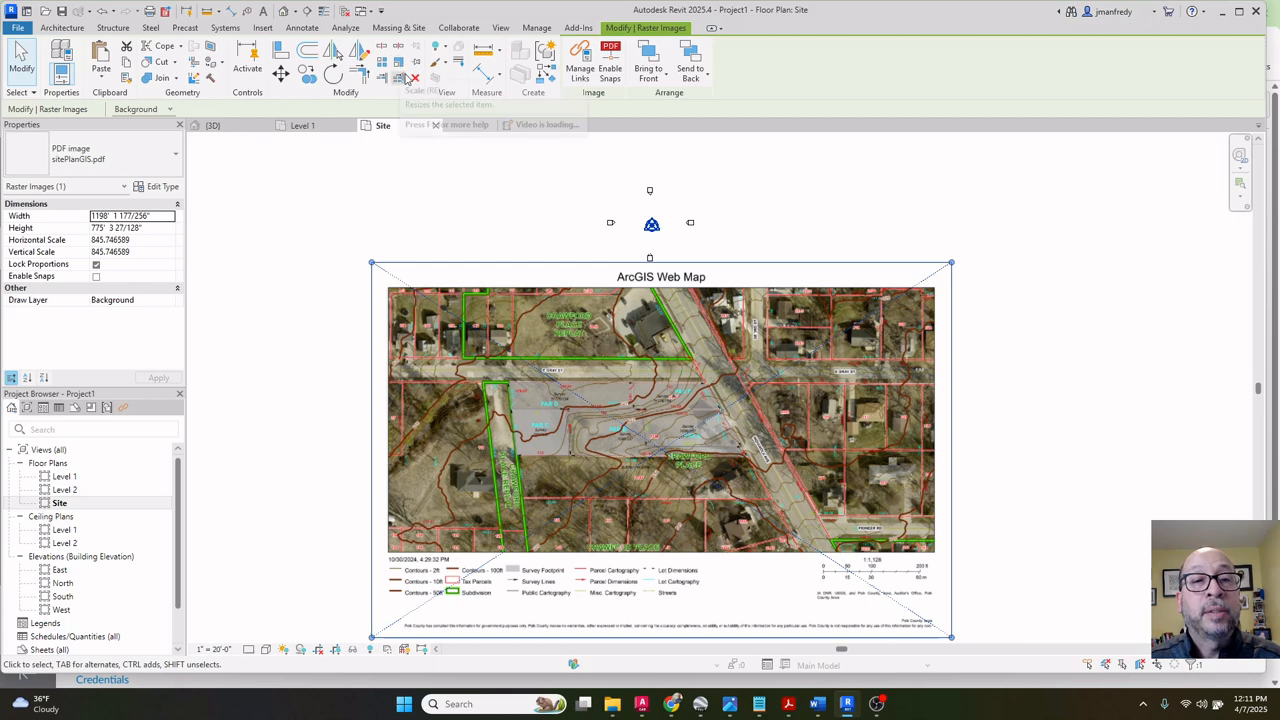
{"action": "left_click", "coordinate": [397, 197]}
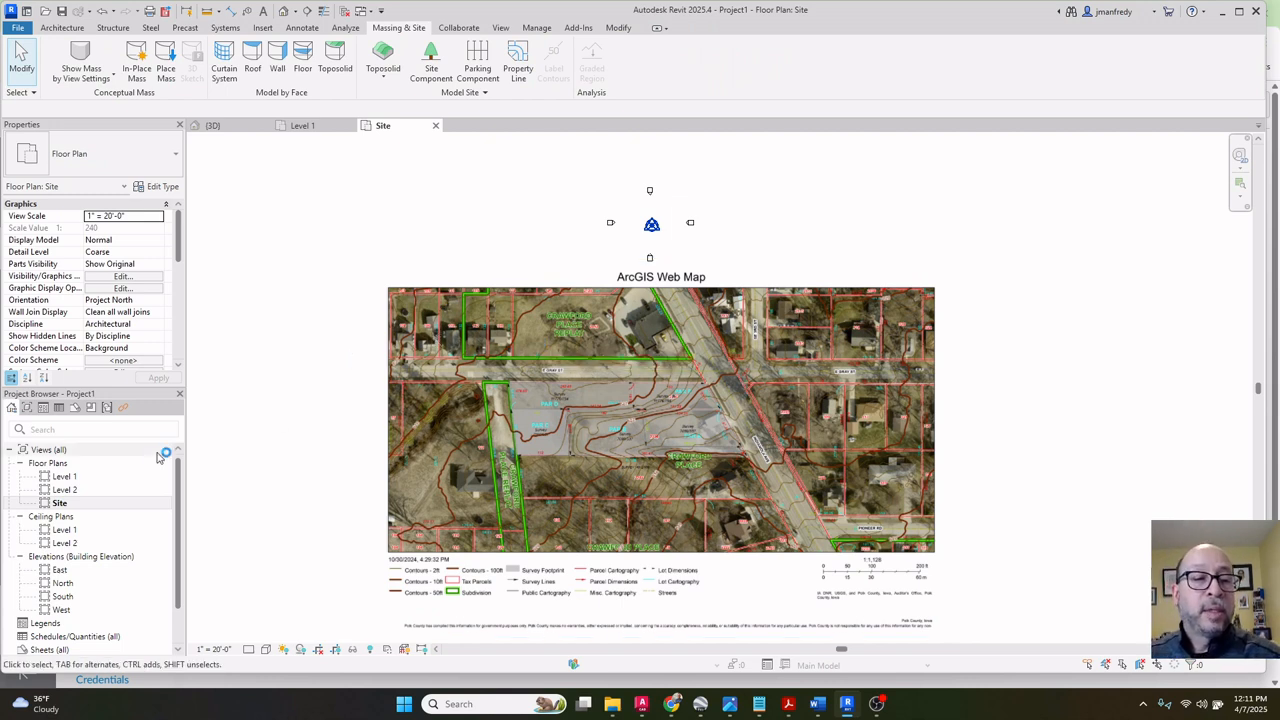
Review the Site floor plan's View Range settings, including the top, cut plane and bottom offsets.
{"action": "left_click", "coordinate": [62, 503]}
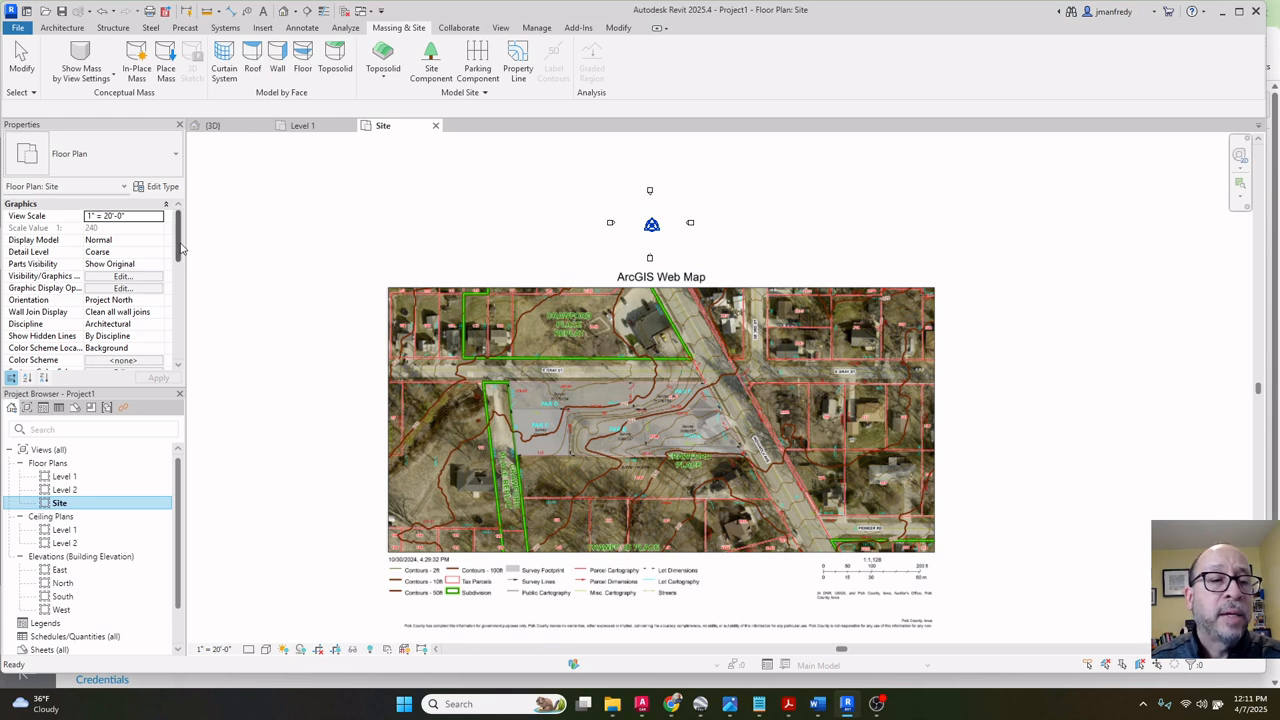
{"action": "left_click_drag", "start_coordinate": [181, 248], "coordinate": [175, 306]}
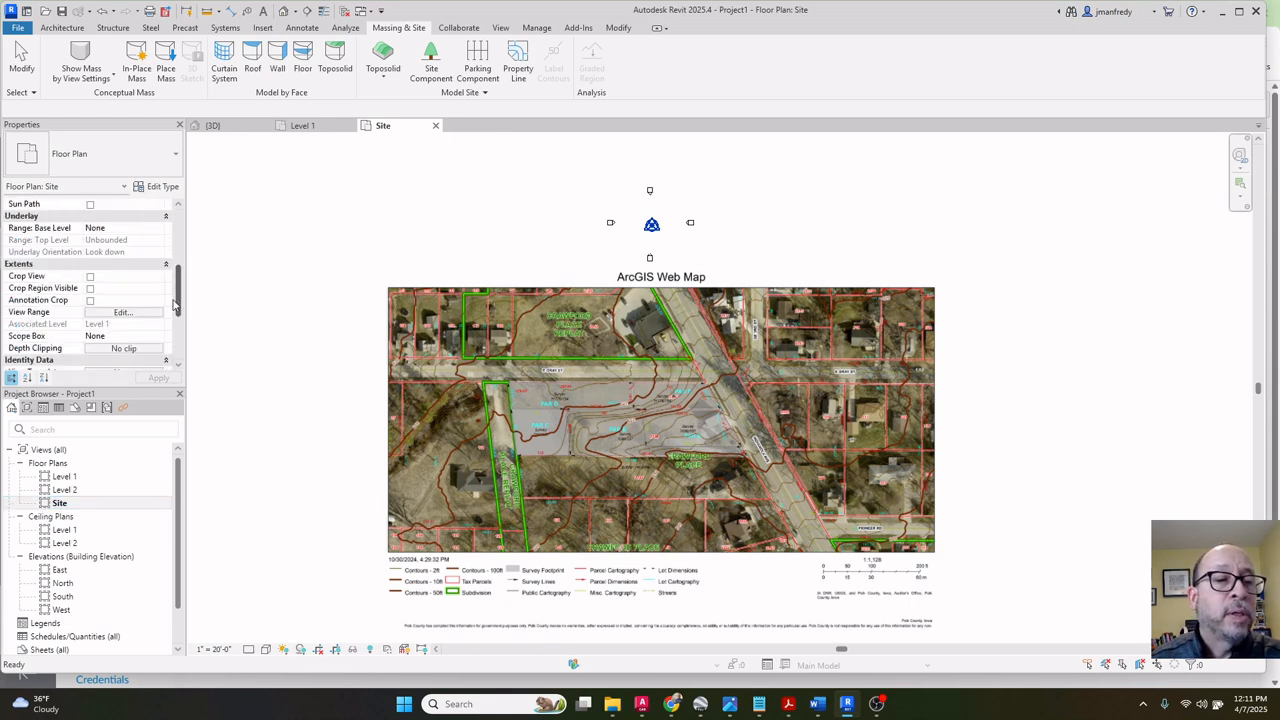
{"action": "left_click", "coordinate": [118, 313]}
{"action": "left_click_drag", "start_coordinate": [789, 257], "coordinate": [603, 220]}
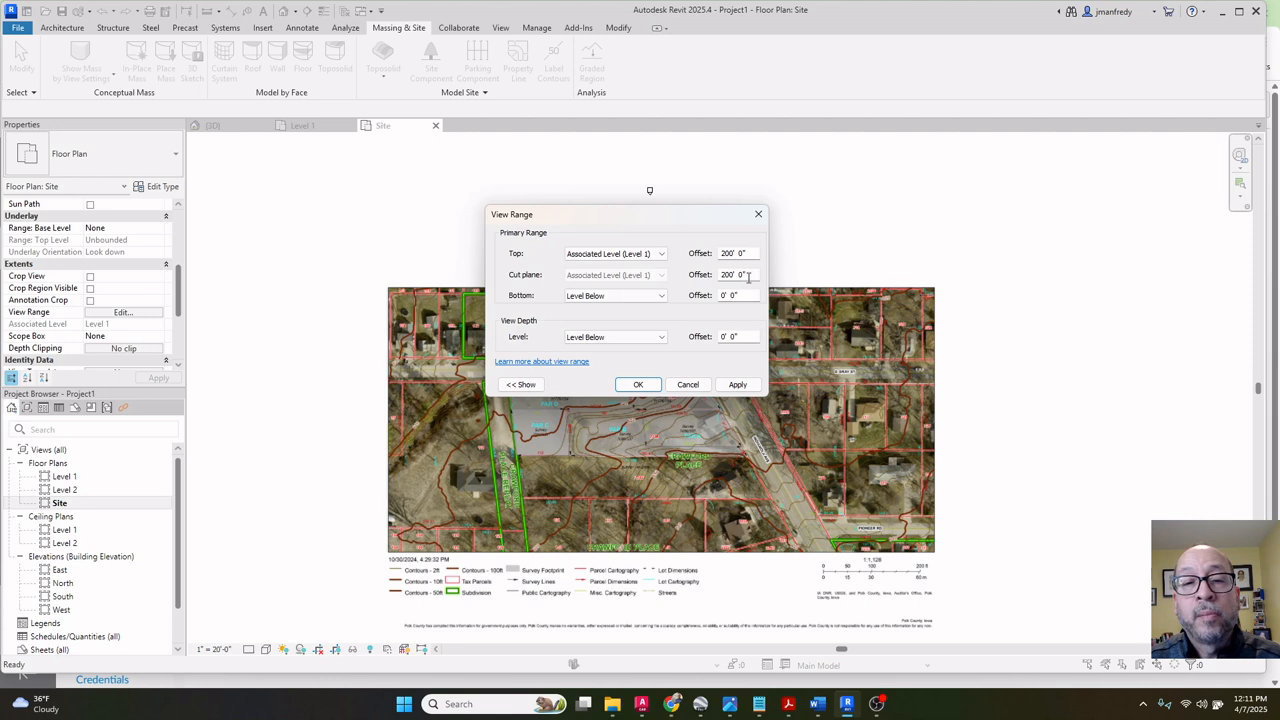
{"action": "left_click_drag", "start_coordinate": [754, 275], "coordinate": [696, 279]}
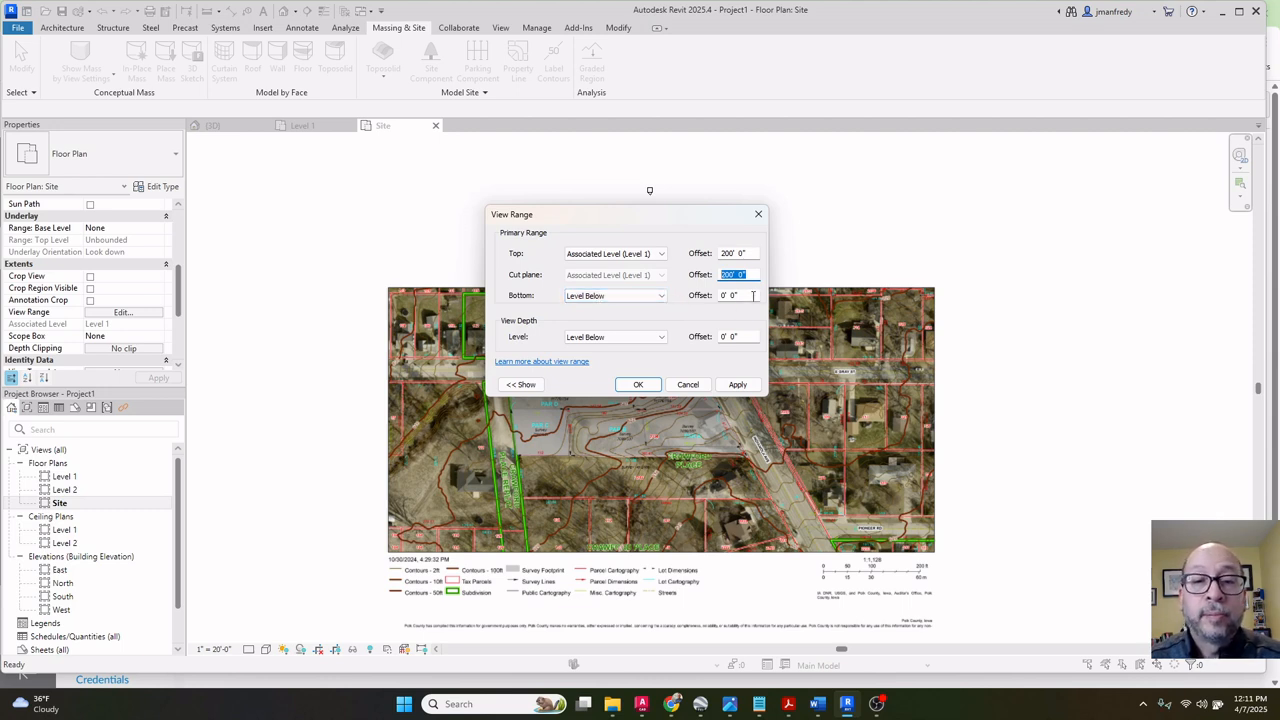
{"action": "left_click_drag", "start_coordinate": [753, 295], "coordinate": [703, 310]}
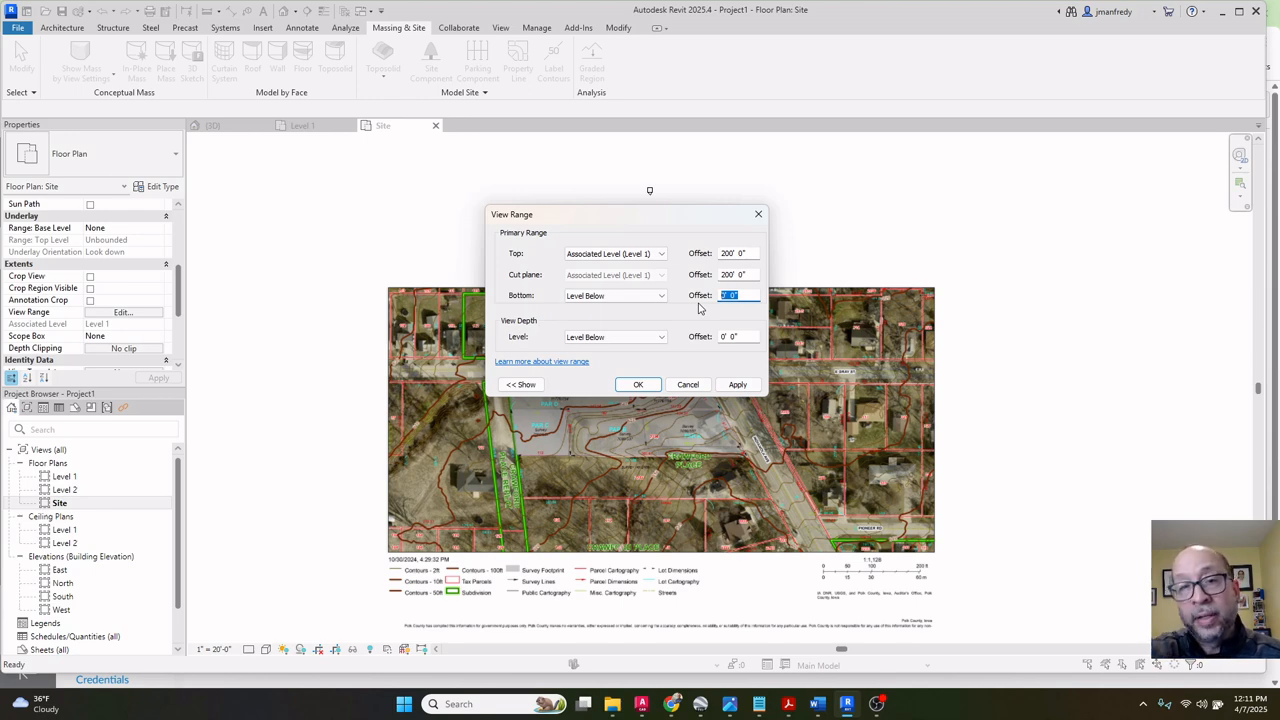
{"action": "left_click", "coordinate": [637, 384]}
{"action": "left_click", "coordinate": [556, 325]}
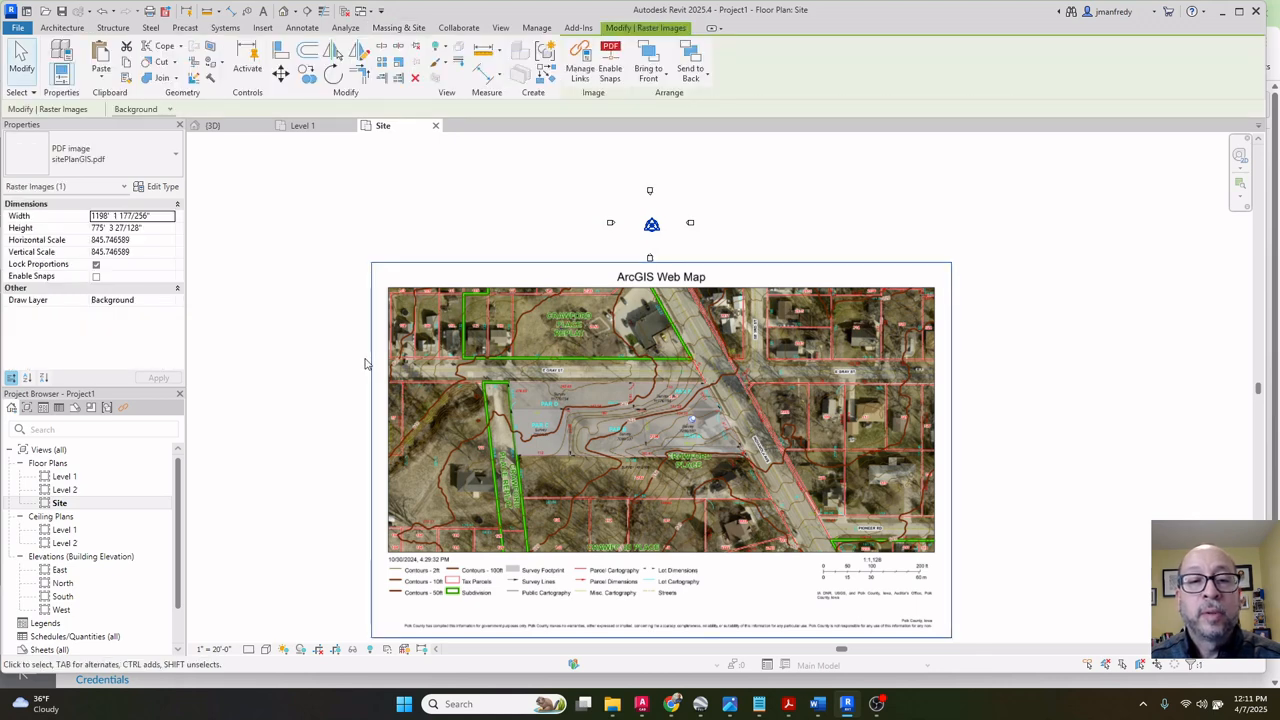
{"action": "left_click", "coordinate": [352, 386]}
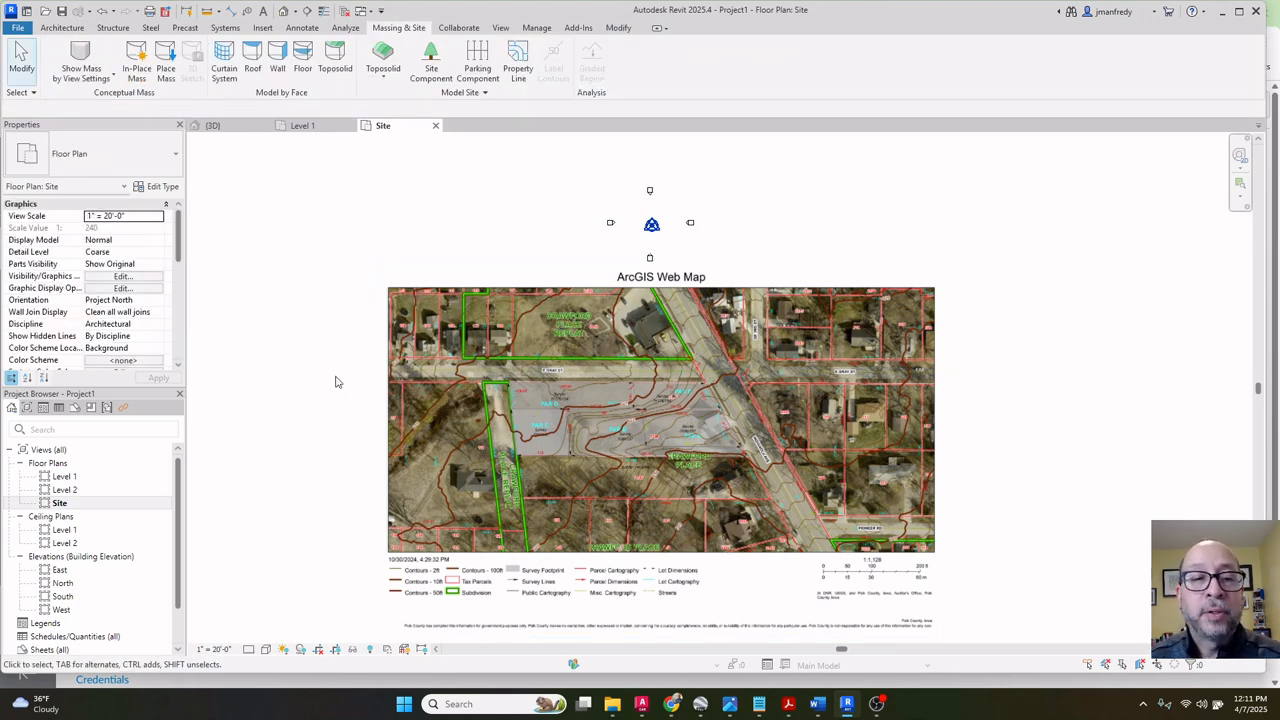
{"action": "middle_click_drag", "start_coordinate": [334, 380], "coordinate": [351, 349]}
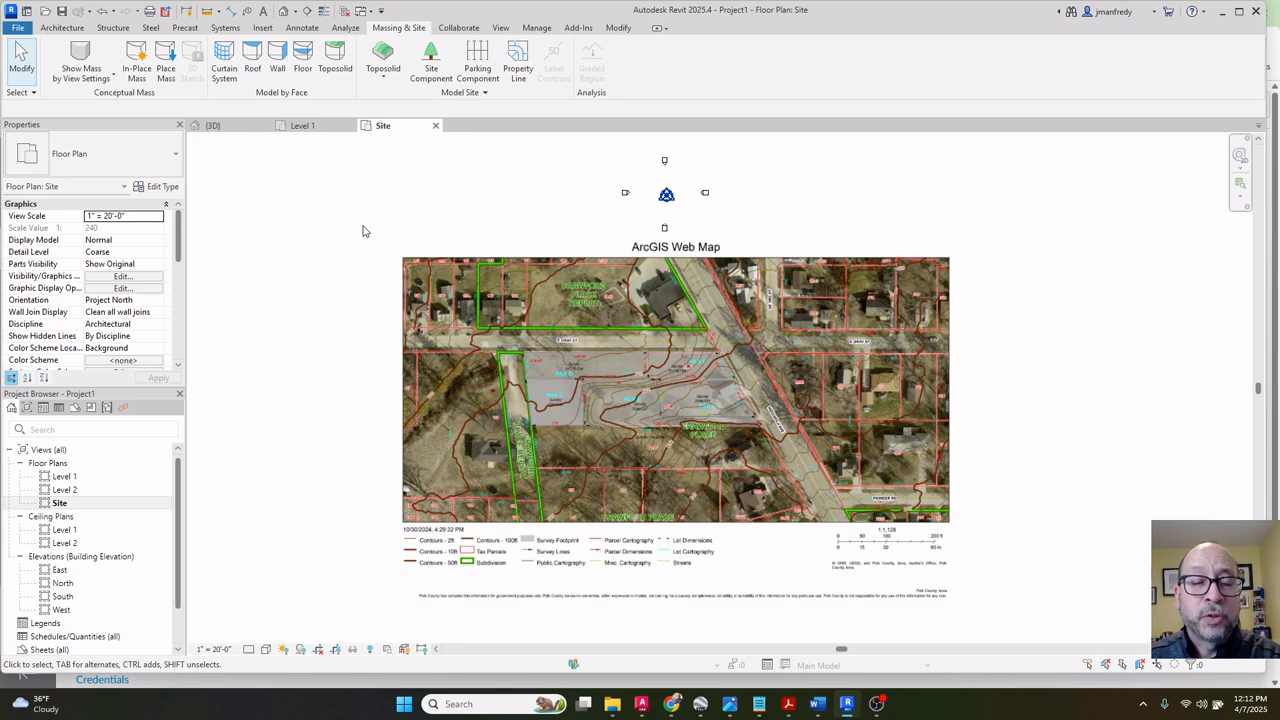
Check the visibility of the Topography and Toposolid model categories in the Site view's Visibility/Graphic Overrides.
{"action": "key", "text": "v"}
{"action": "key", "text": "v"}
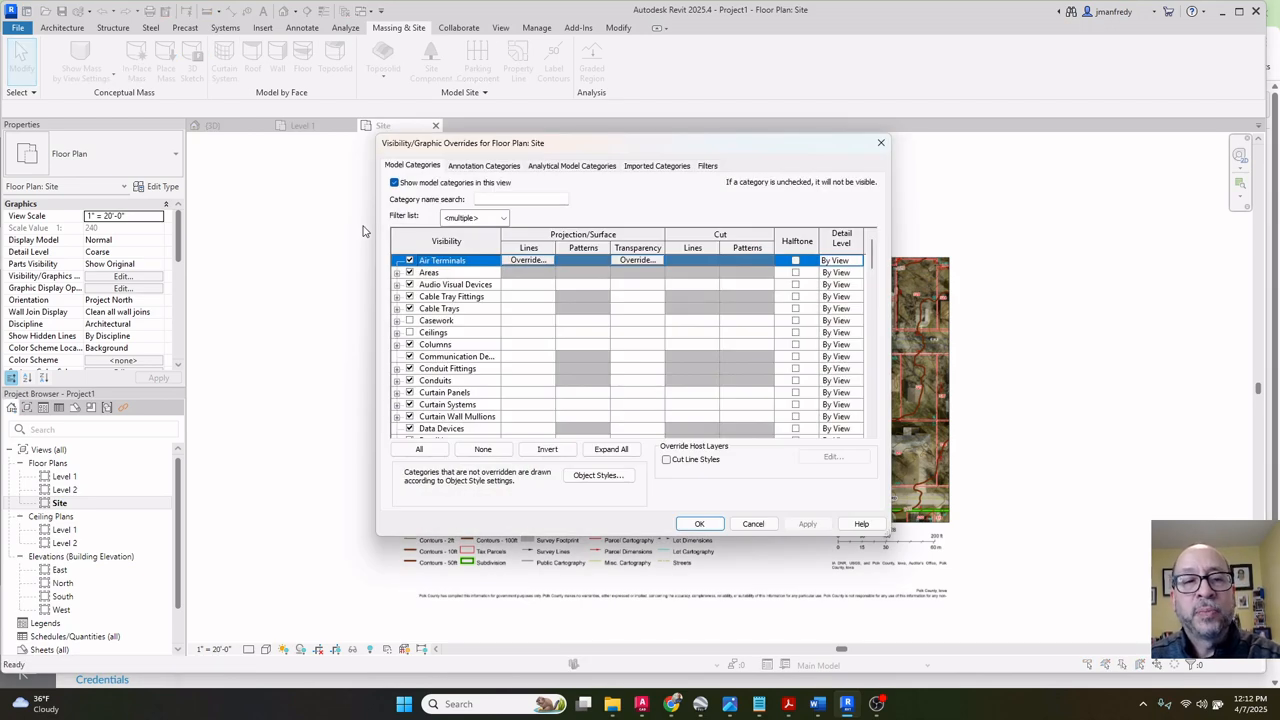
{"action": "left_click", "coordinate": [457, 358]}
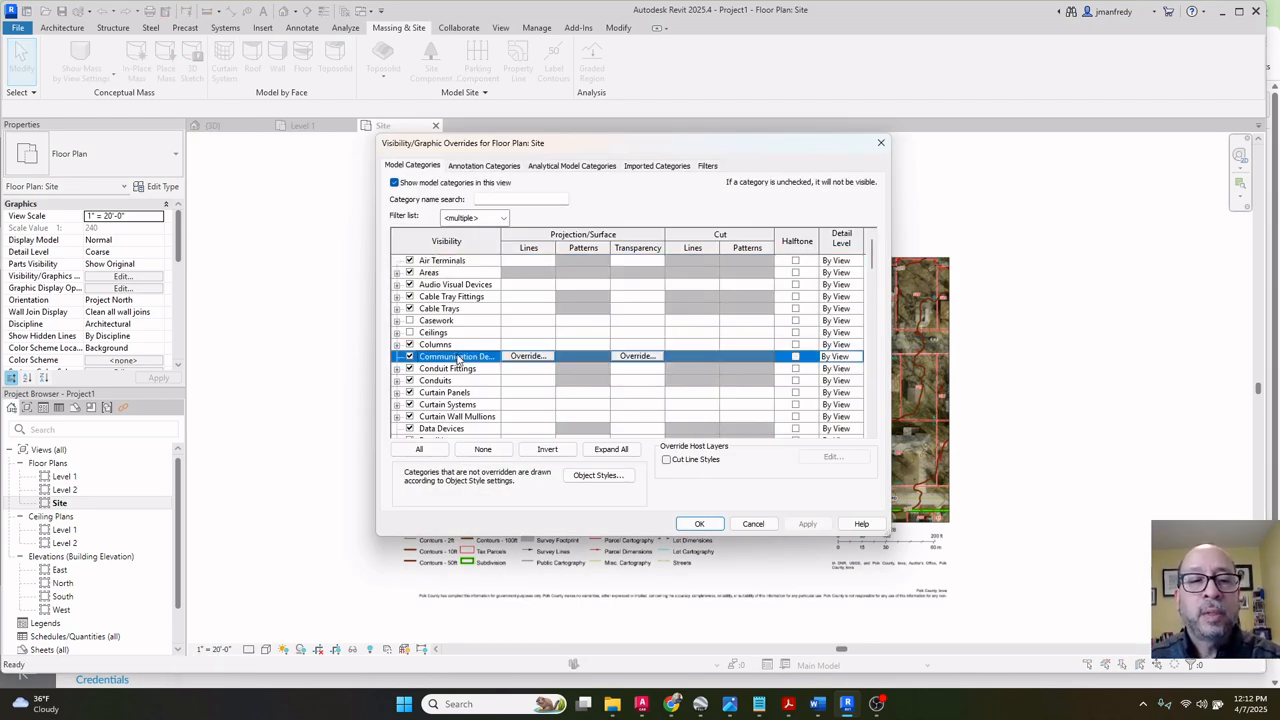
{"action": "key", "text": "t"}
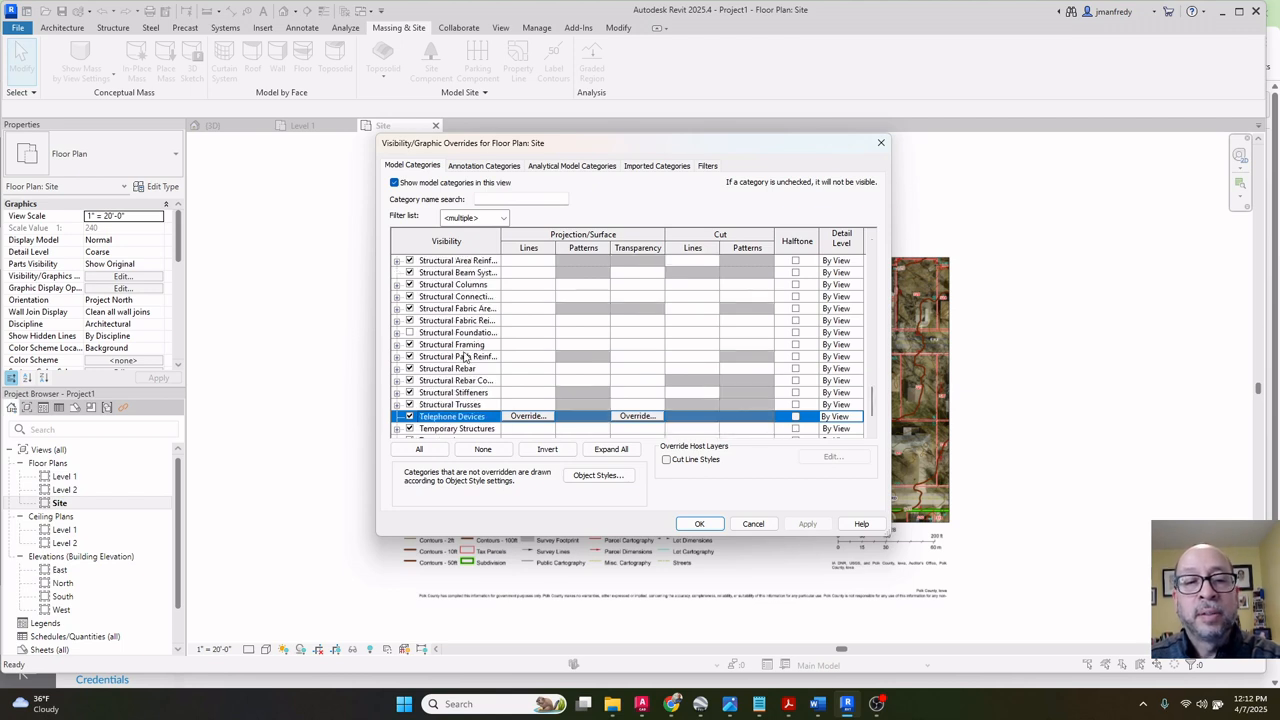
{"action": "scroll", "coordinate": [464, 357], "scroll_direction": "down", "scroll_amount": 2}
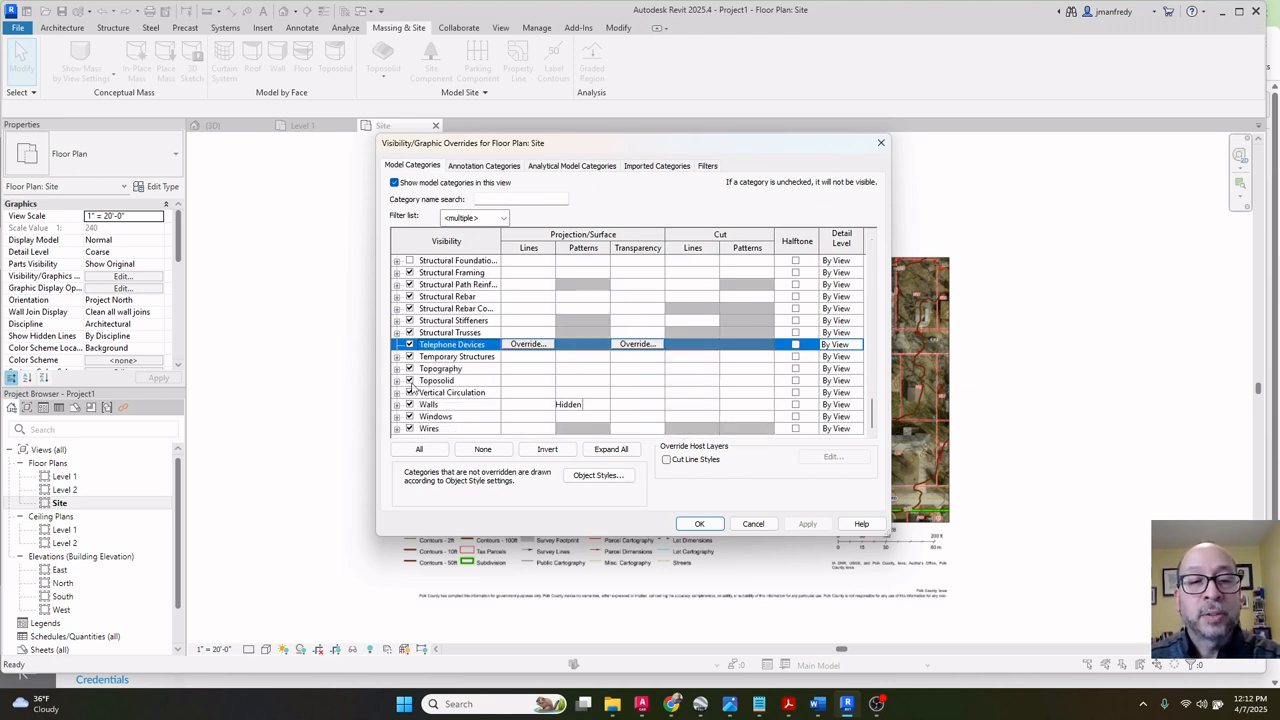
{"action": "key", "text": "Return"}
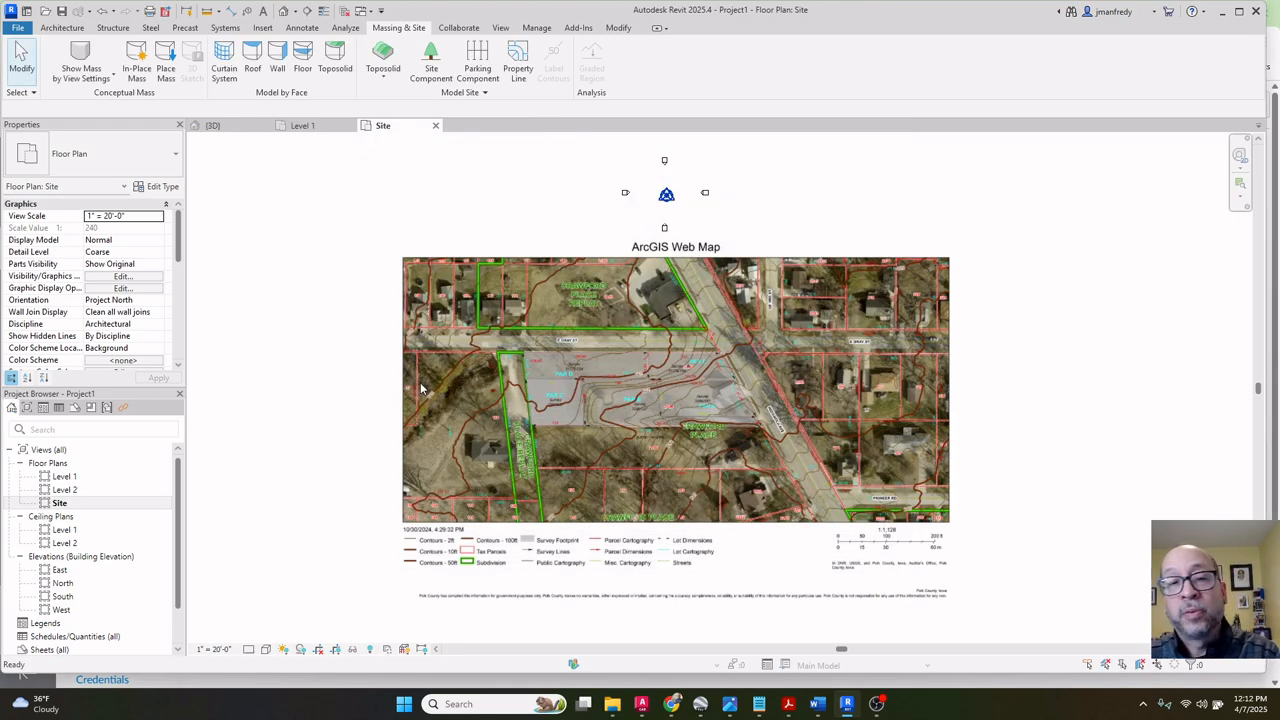
{"action": "left_click", "coordinate": [471, 341]}
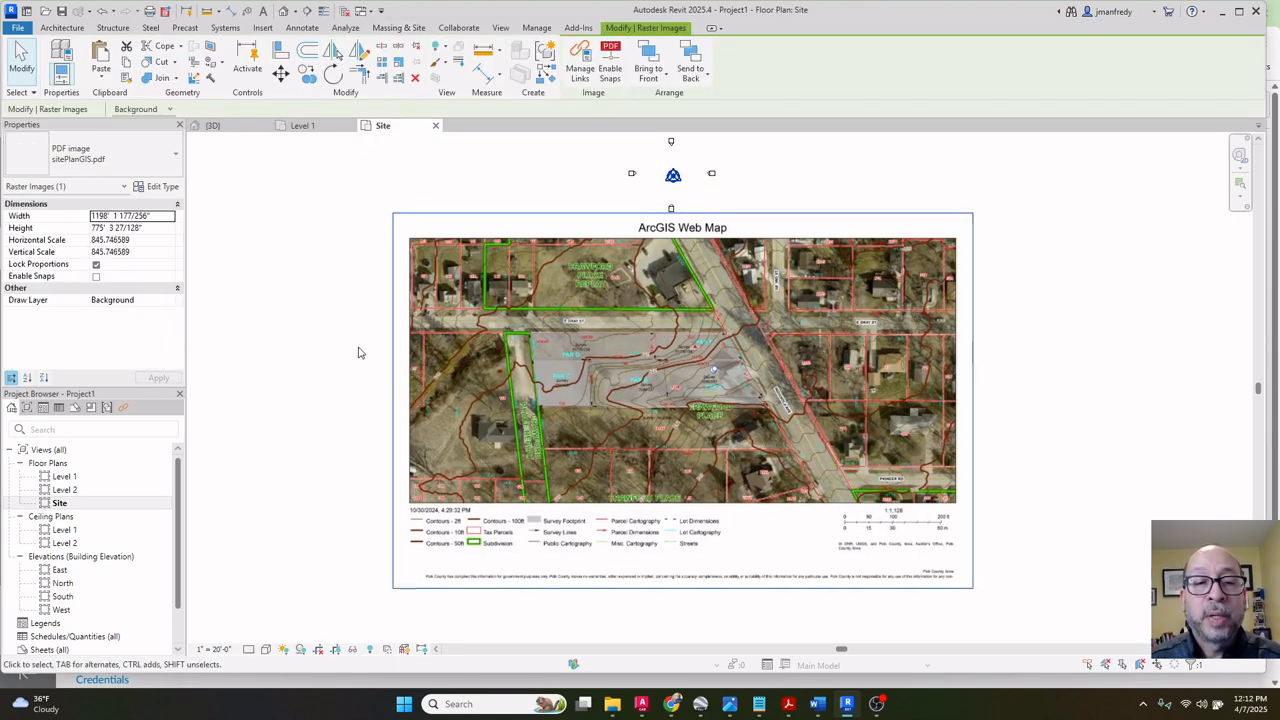
{"action": "left_click", "coordinate": [366, 283]}
Create a Grassland - 16" toposolid on Level 1 from a rectangular boundary just outside the aerial map, about 560' in its shorter direction.
{"action": "left_click", "coordinate": [388, 80]}
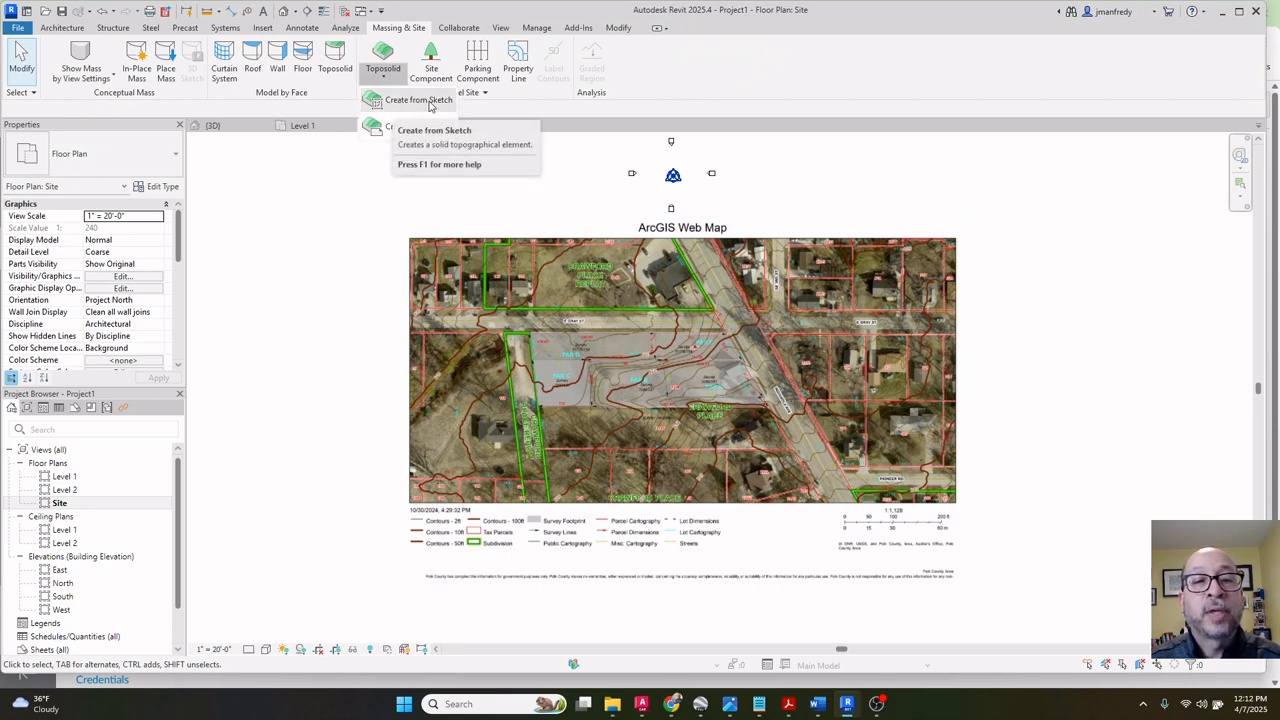
{"action": "left_click", "coordinate": [413, 101]}
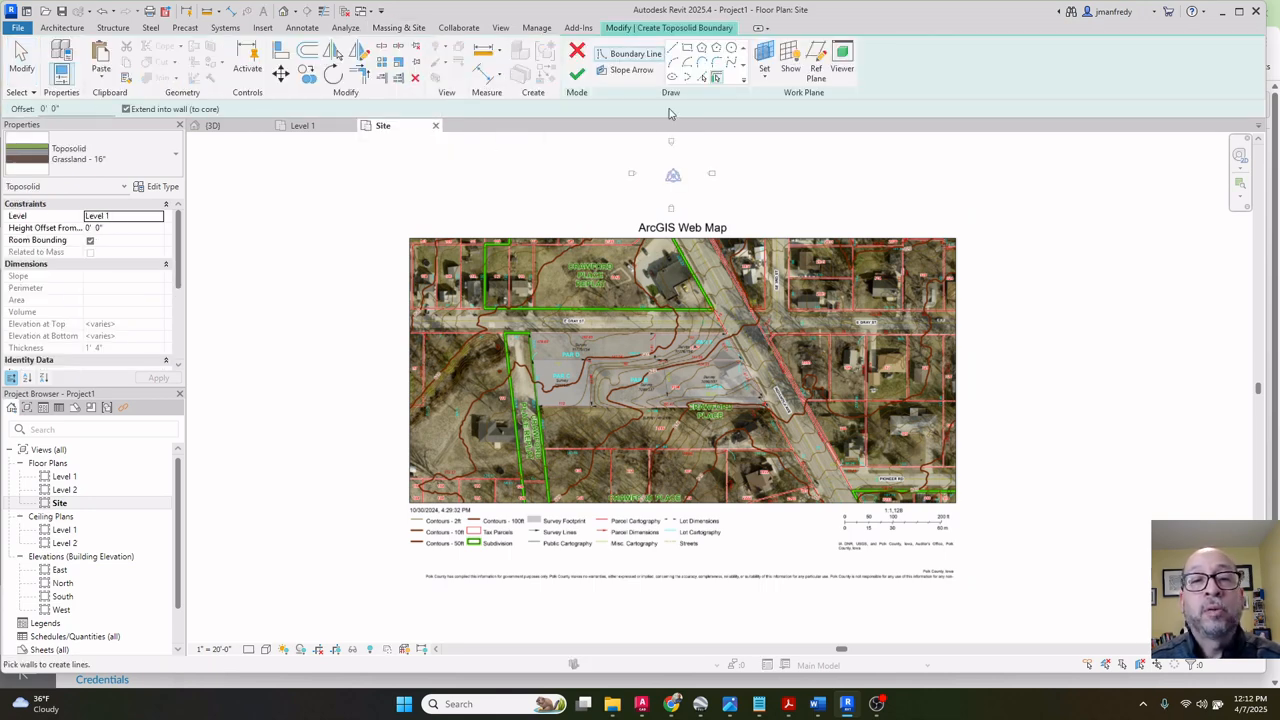
{"action": "left_click", "coordinate": [687, 48]}
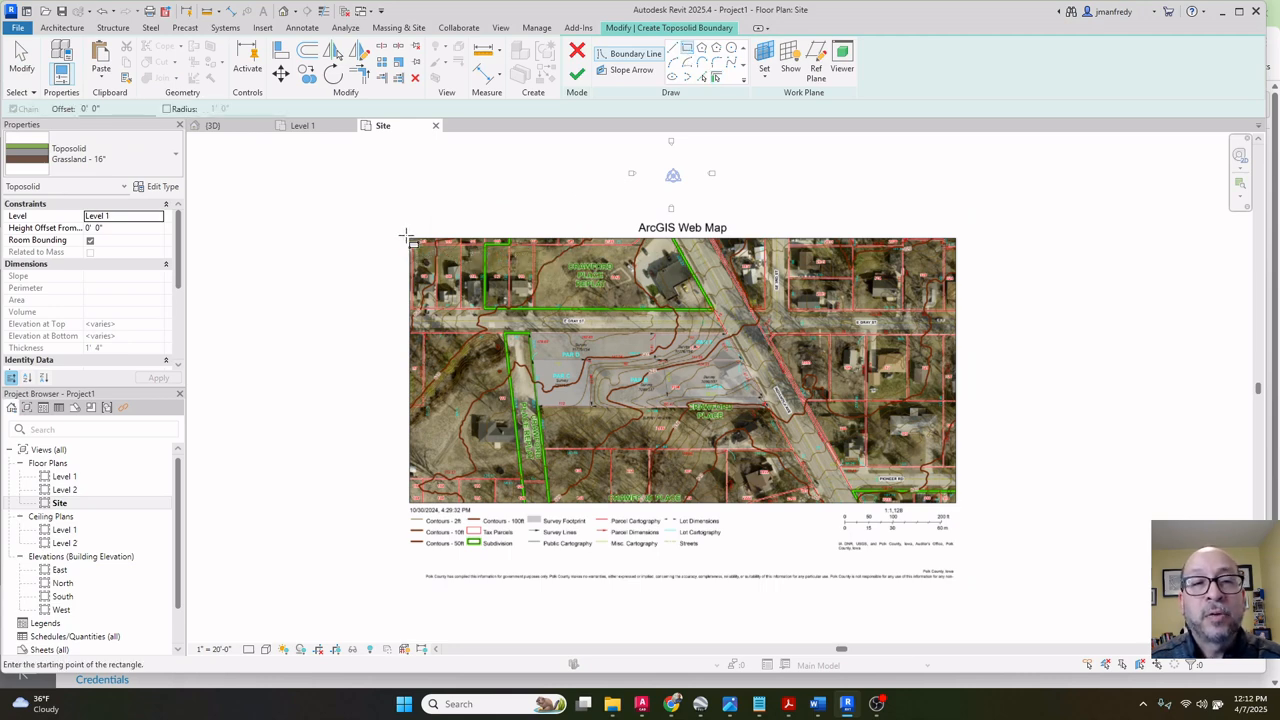
{"action": "left_click", "coordinate": [406, 231]}
{"action": "scroll", "coordinate": [956, 510], "scroll_direction": "up", "scroll_amount": 3}
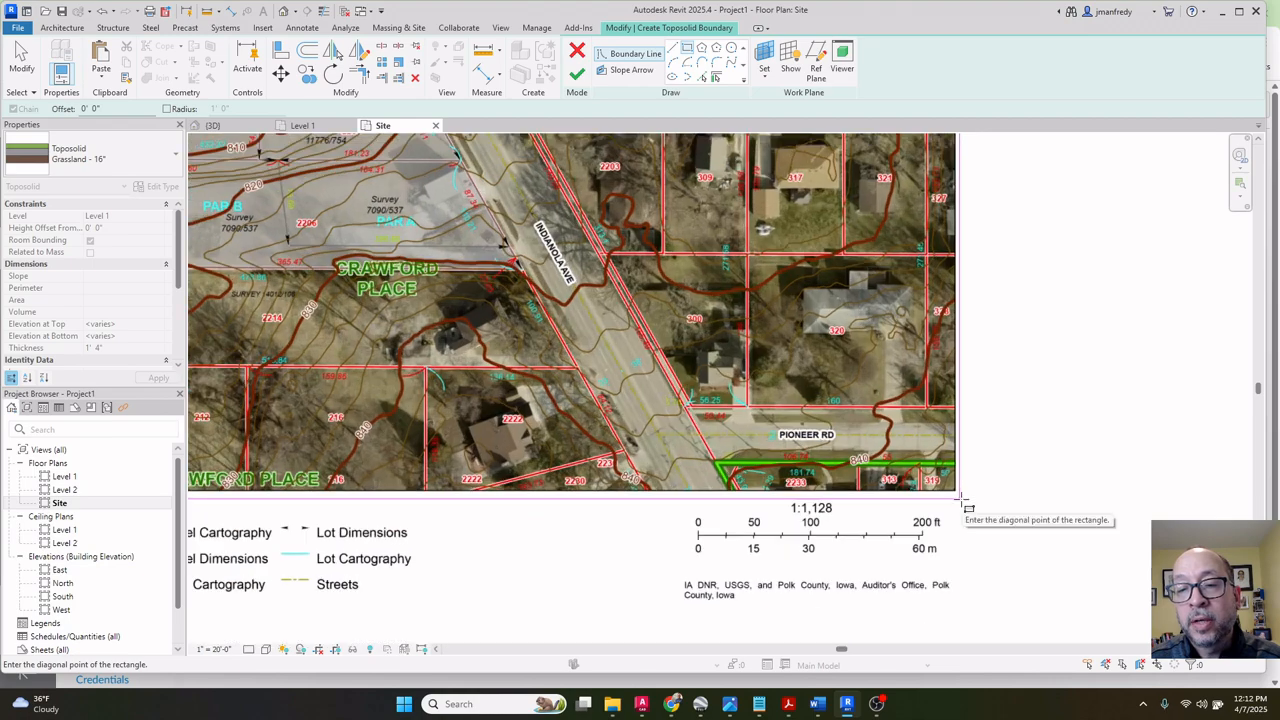
{"action": "left_click", "coordinate": [958, 494]}
{"action": "scroll", "coordinate": [958, 494], "scroll_direction": "down", "scroll_amount": 3}
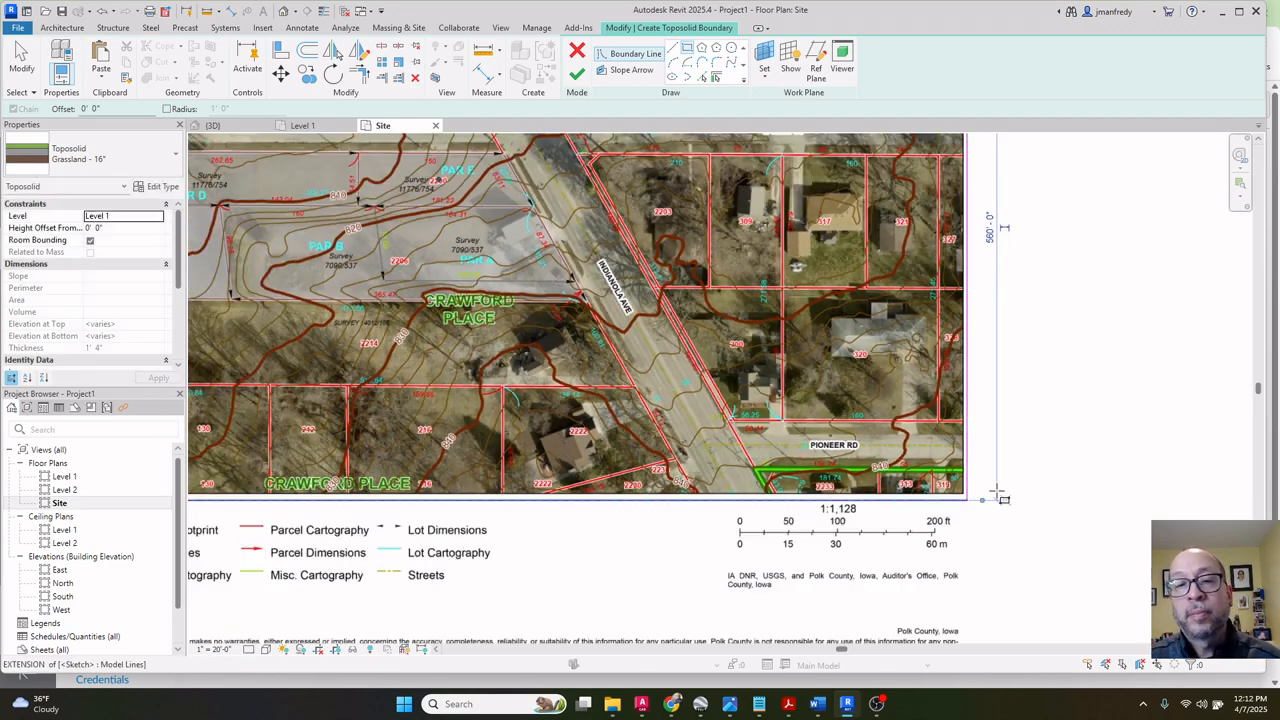
{"action": "left_click", "coordinate": [576, 75]}
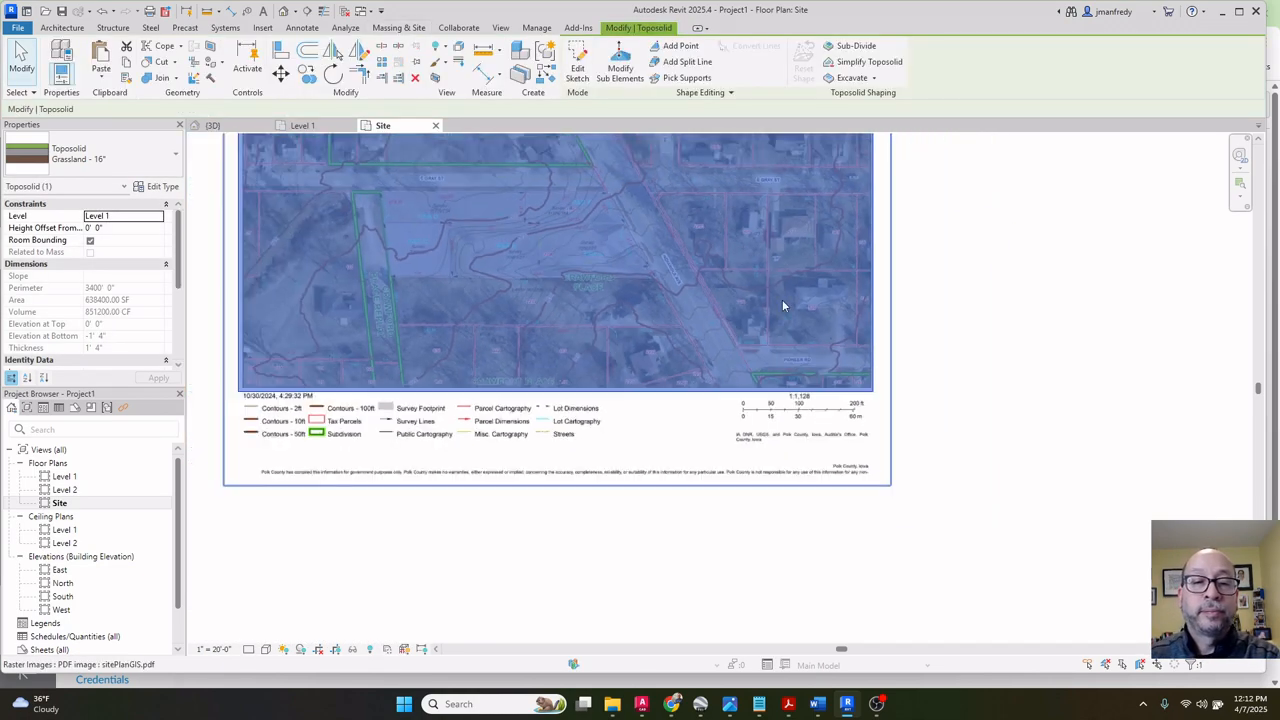
{"action": "left_click", "coordinate": [934, 400]}
{"action": "scroll", "coordinate": [983, 366], "scroll_direction": "down", "scroll_amount": 1}
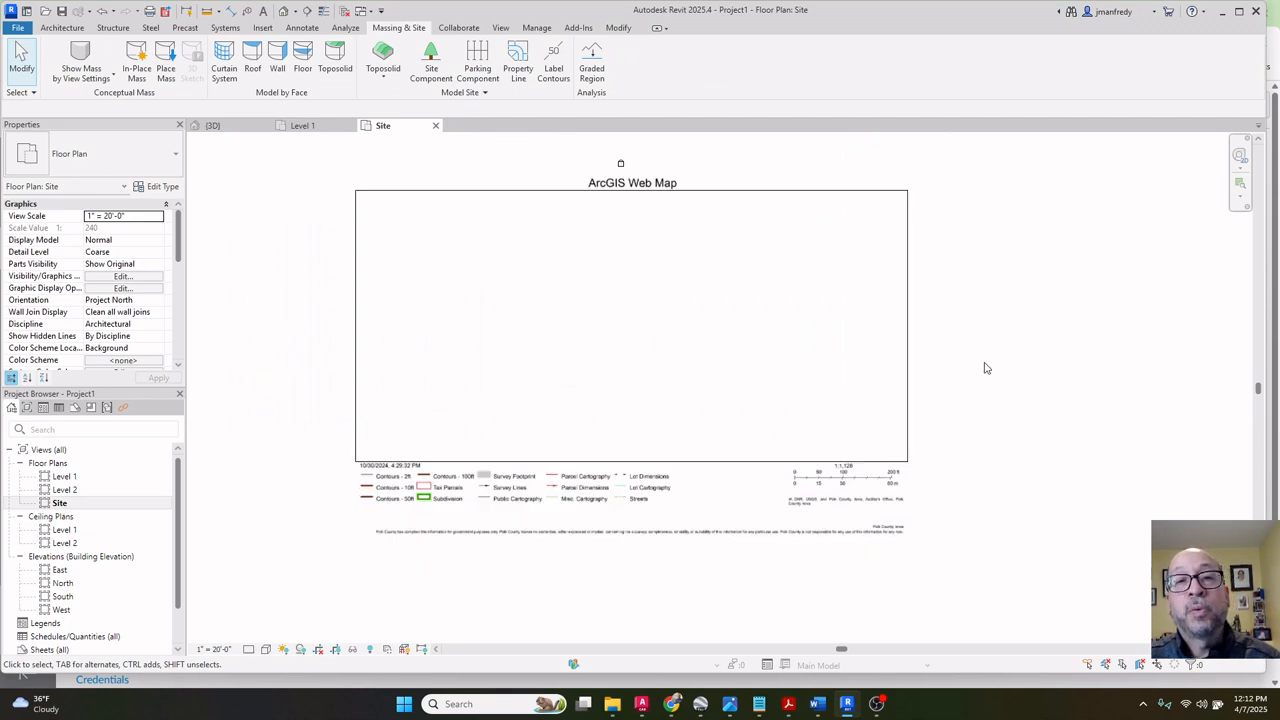
{"action": "scroll", "coordinate": [985, 368], "scroll_direction": "up", "scroll_amount": 1}
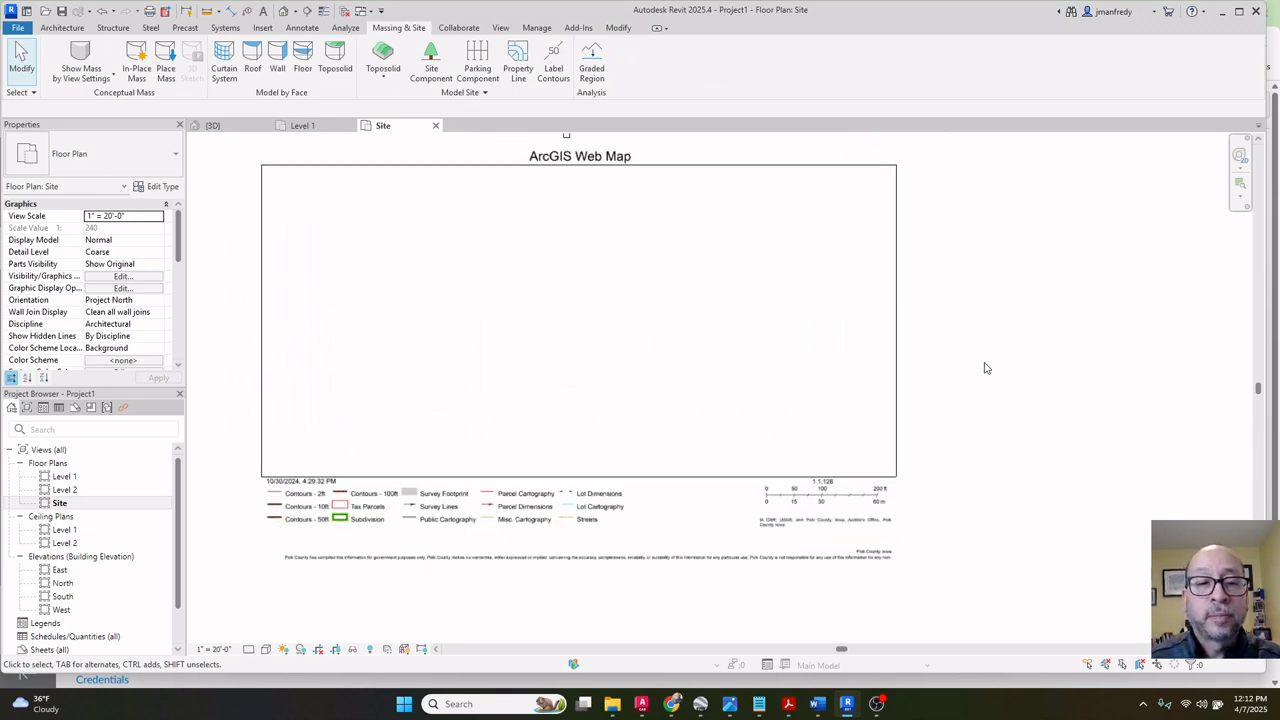
Open the default 3D view and select the rectangular toposolid.
{"action": "left_click", "coordinate": [284, 12]}
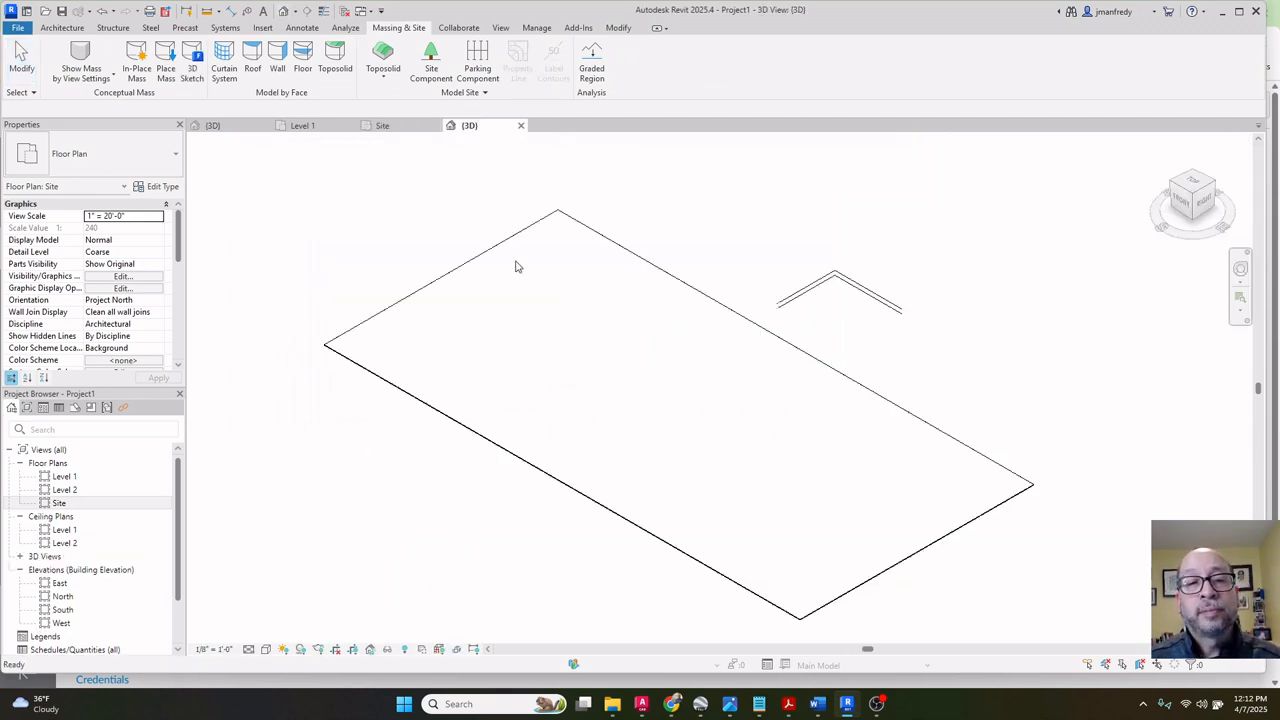
{"action": "middle_click_drag", "start_coordinate": [355, 405], "coordinate": [389, 374]}
{"action": "left_click", "coordinate": [401, 358]}
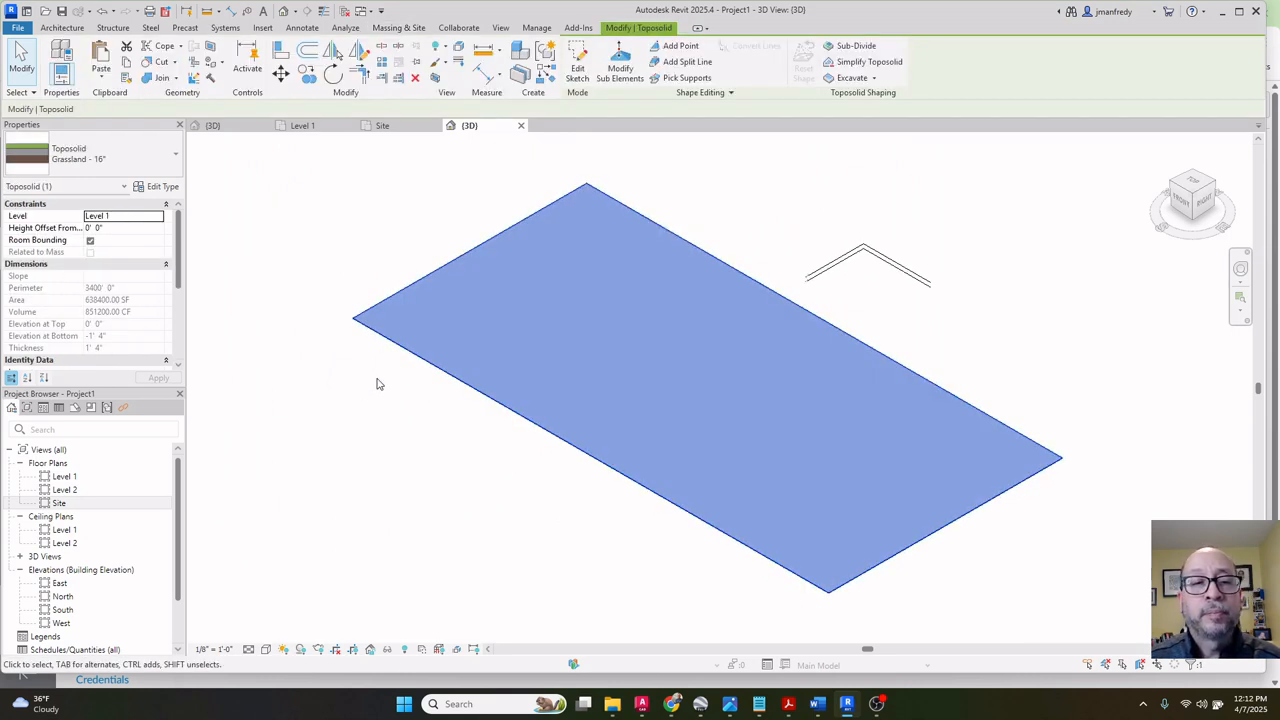
Set the thickness of the Earth structure layer in the Grassland - 16" toposolid type to 20 feet and apply the type change.
{"action": "left_click", "coordinate": [377, 384]}
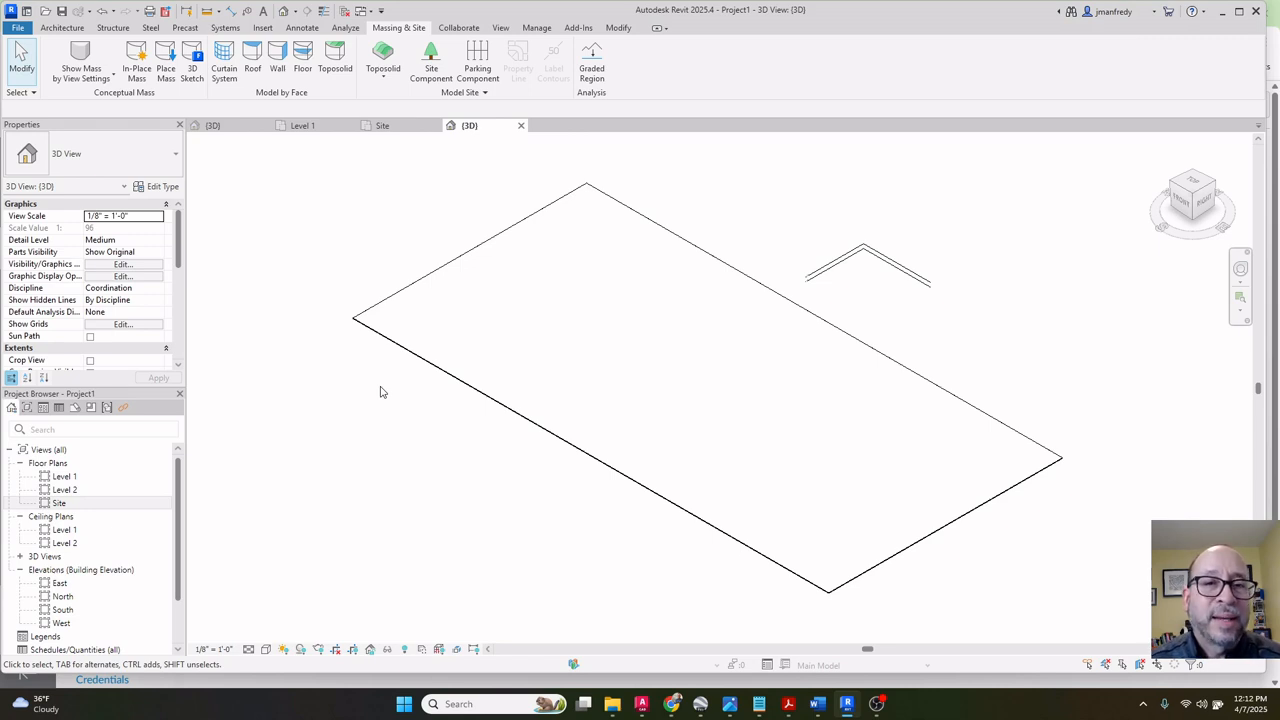
{"action": "scroll", "coordinate": [337, 314], "scroll_direction": "up", "scroll_amount": 2}
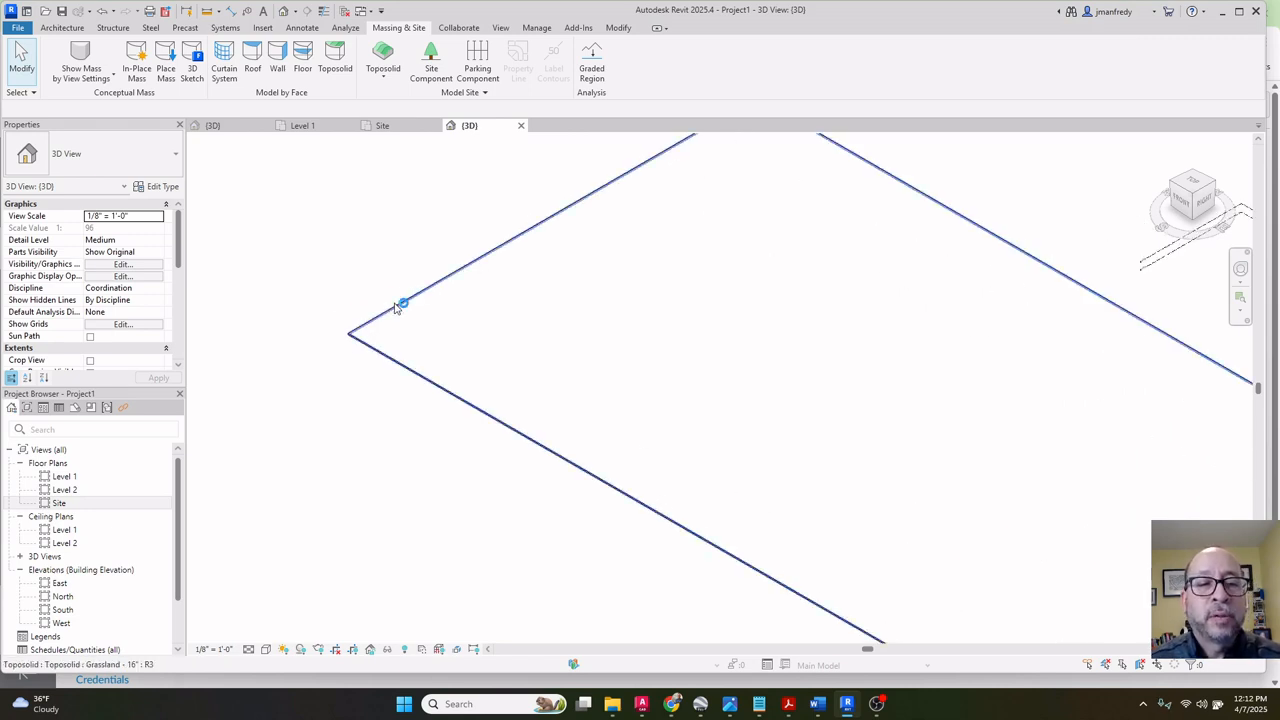
{"action": "left_click", "coordinate": [400, 303]}
{"action": "left_click", "coordinate": [156, 189]}
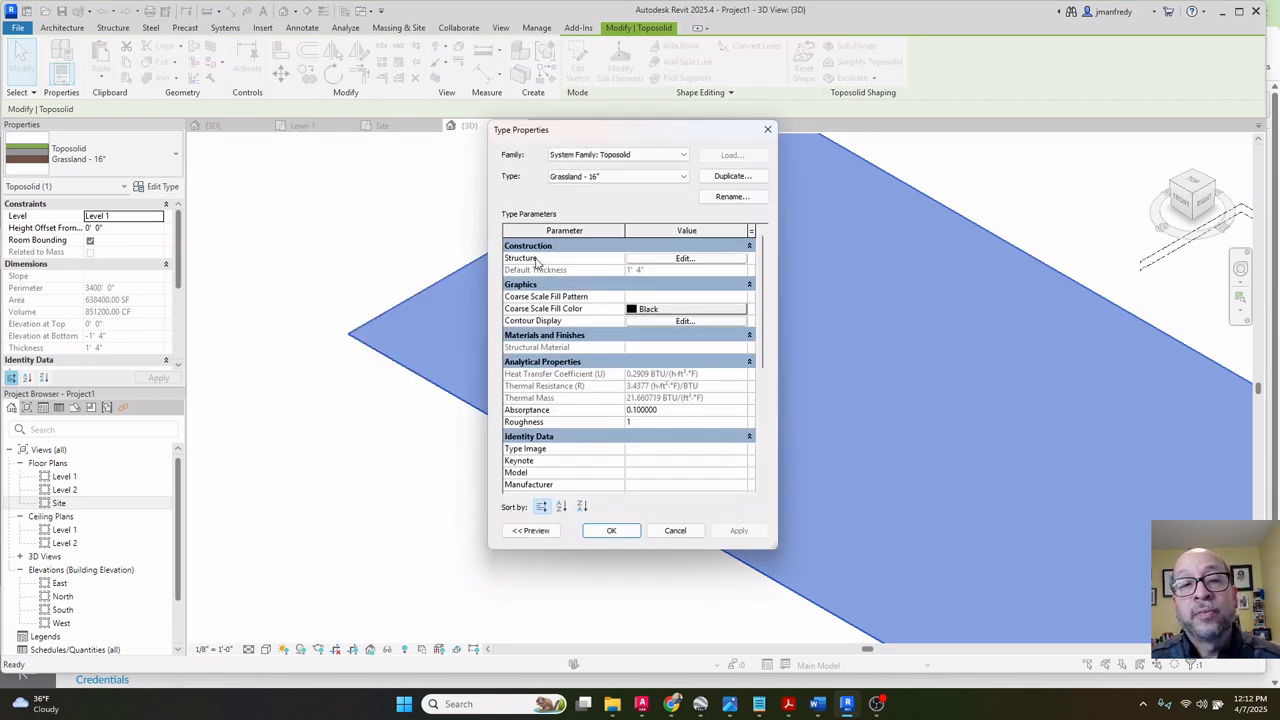
{"action": "left_click", "coordinate": [648, 266]}
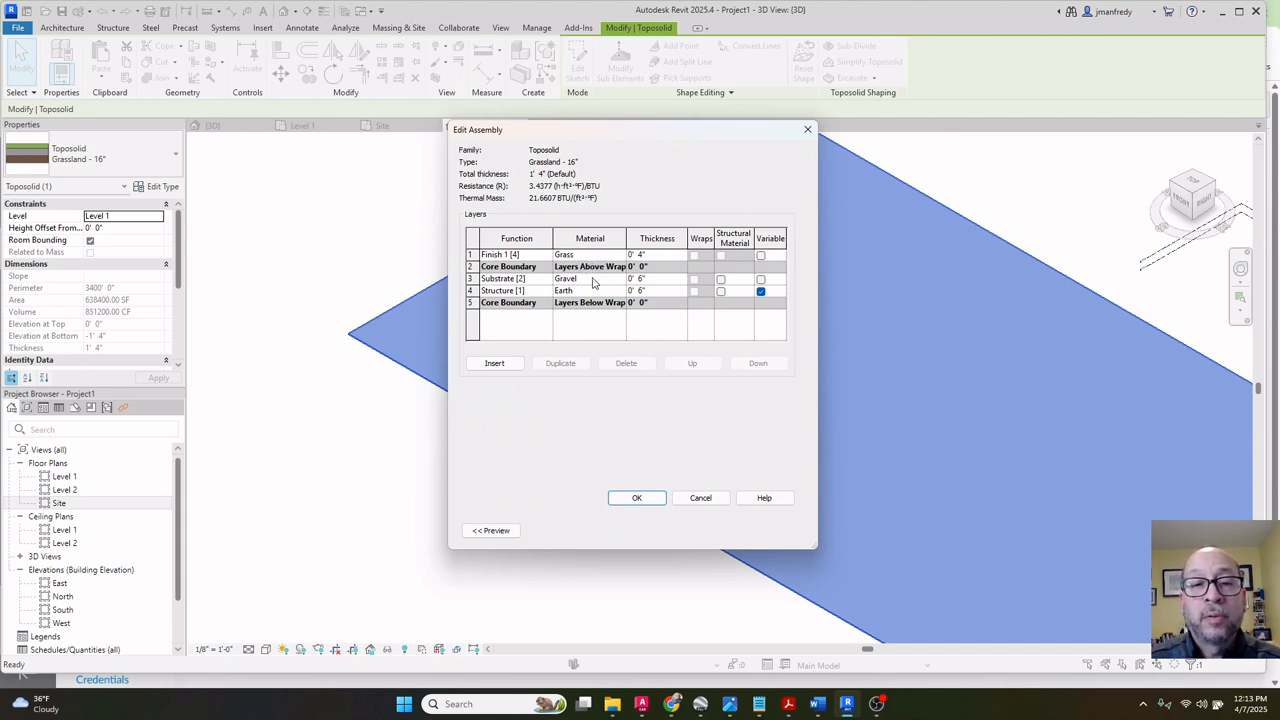
{"action": "left_click", "coordinate": [590, 291]}
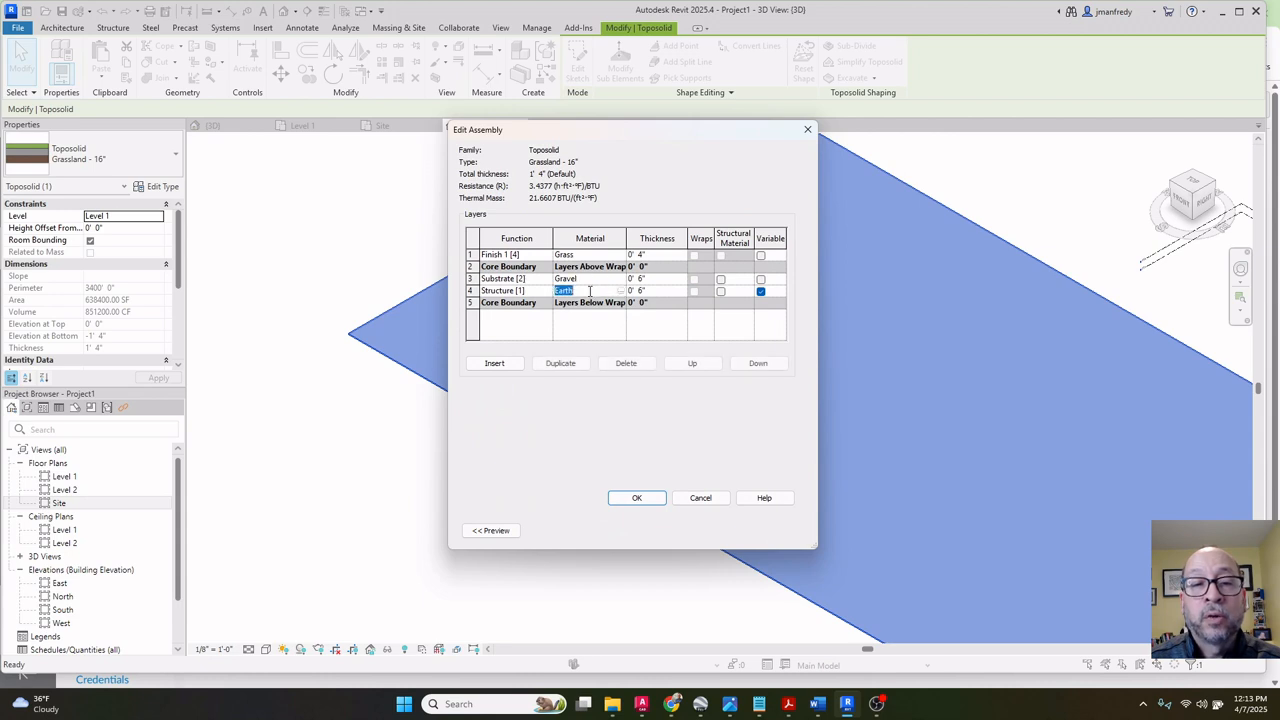
{"action": "left_click", "coordinate": [659, 291]}
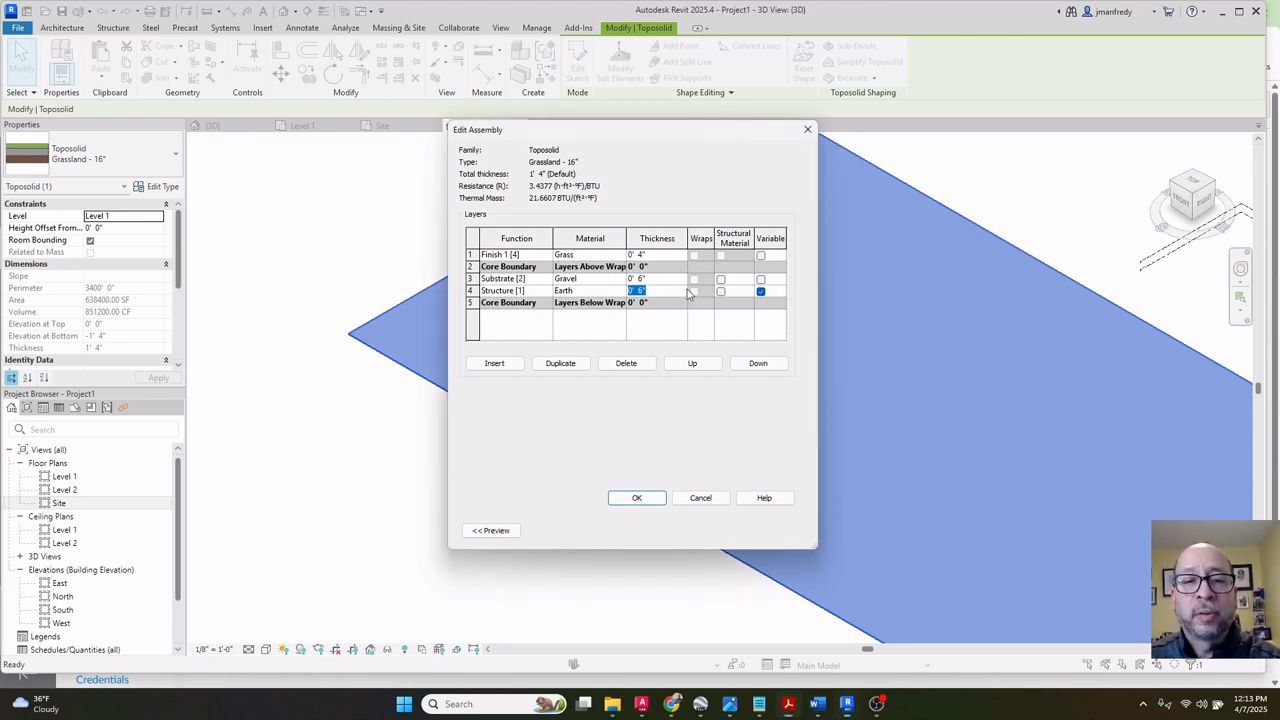
{"action": "type", "text": "20"}
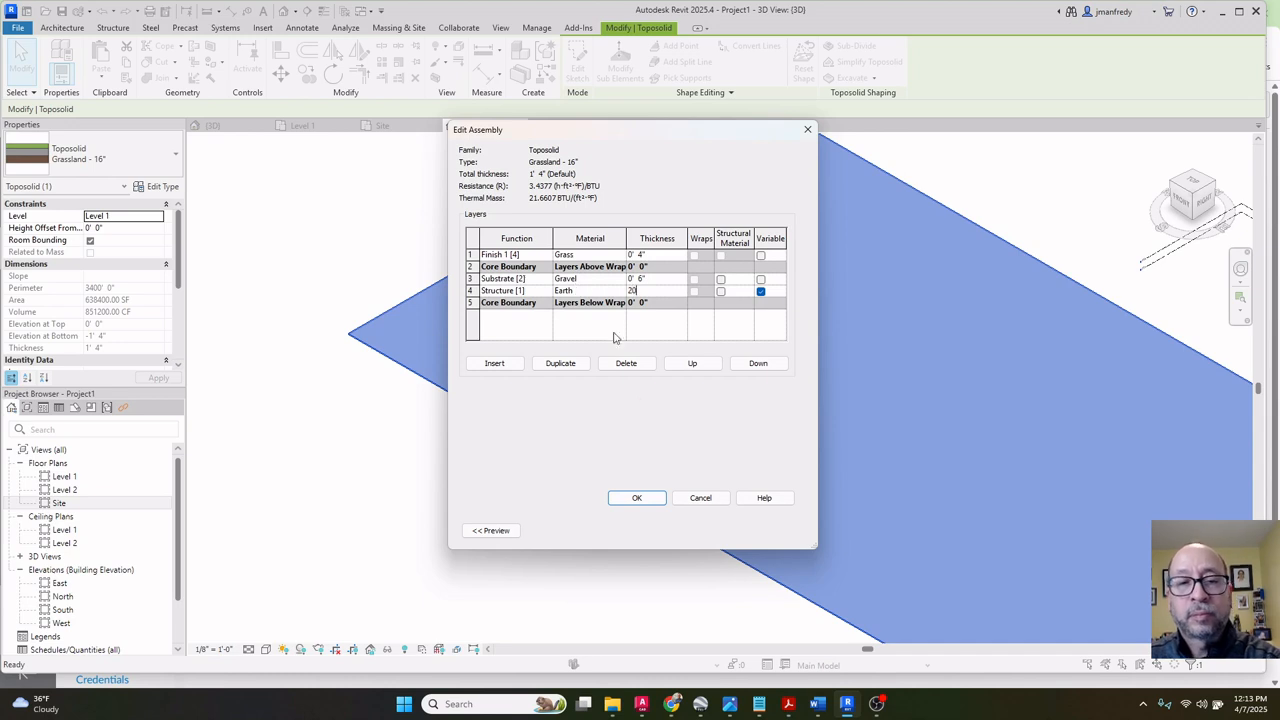
{"action": "left_click", "coordinate": [636, 497]}
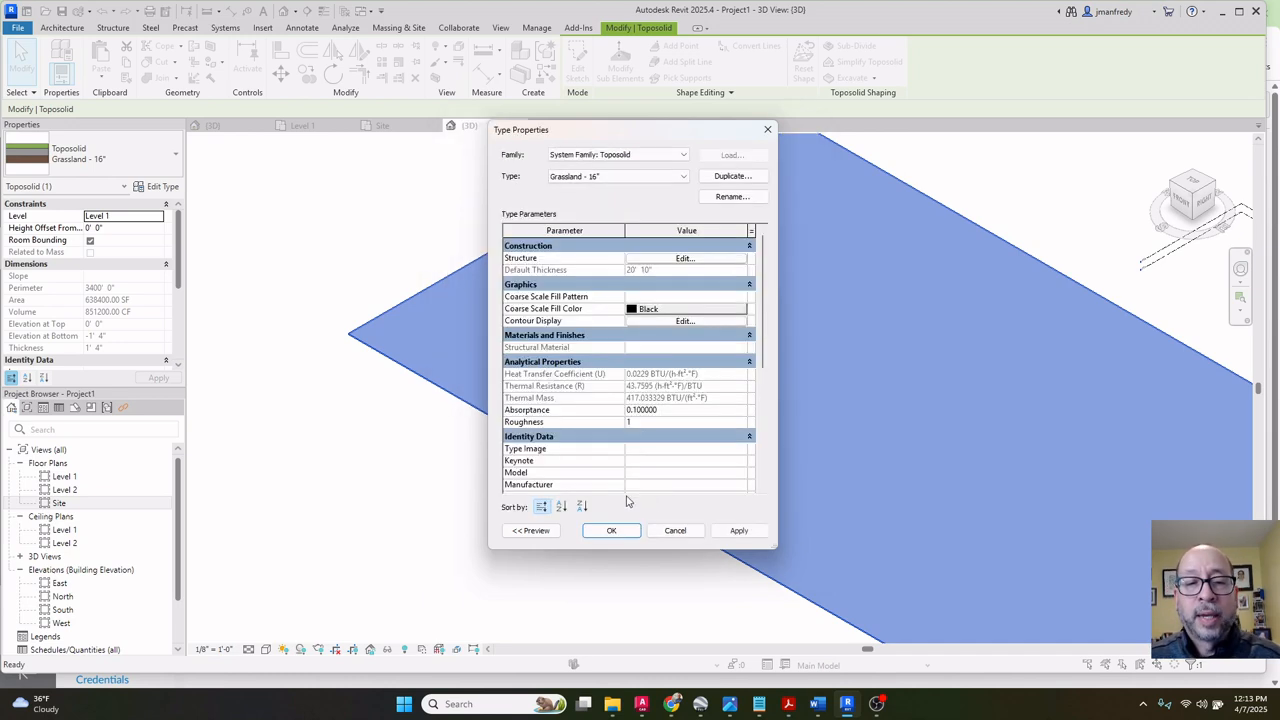
{"action": "left_click", "coordinate": [738, 530]}
{"action": "left_click", "coordinate": [611, 530]}
{"action": "left_click", "coordinate": [380, 446]}
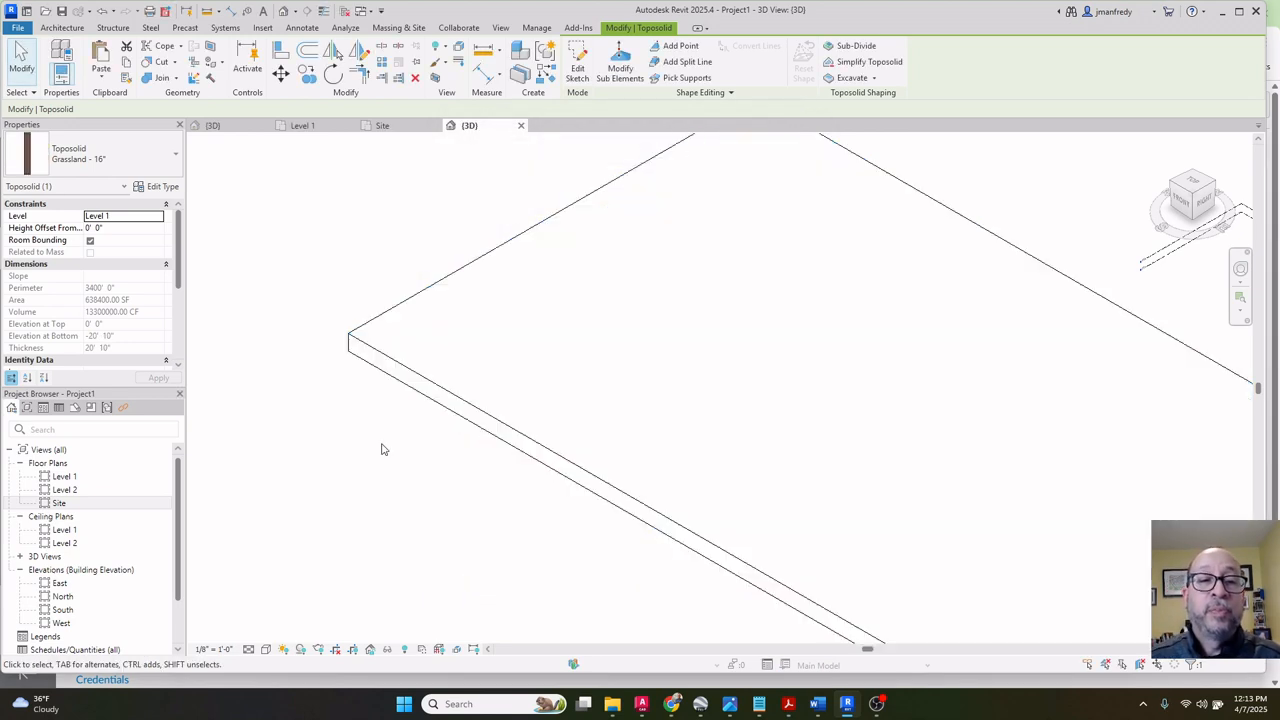
Display the whole toposolid in the 3D view with the Shaded visual style.
{"action": "scroll", "coordinate": [380, 447], "scroll_direction": "down", "scroll_amount": 5}
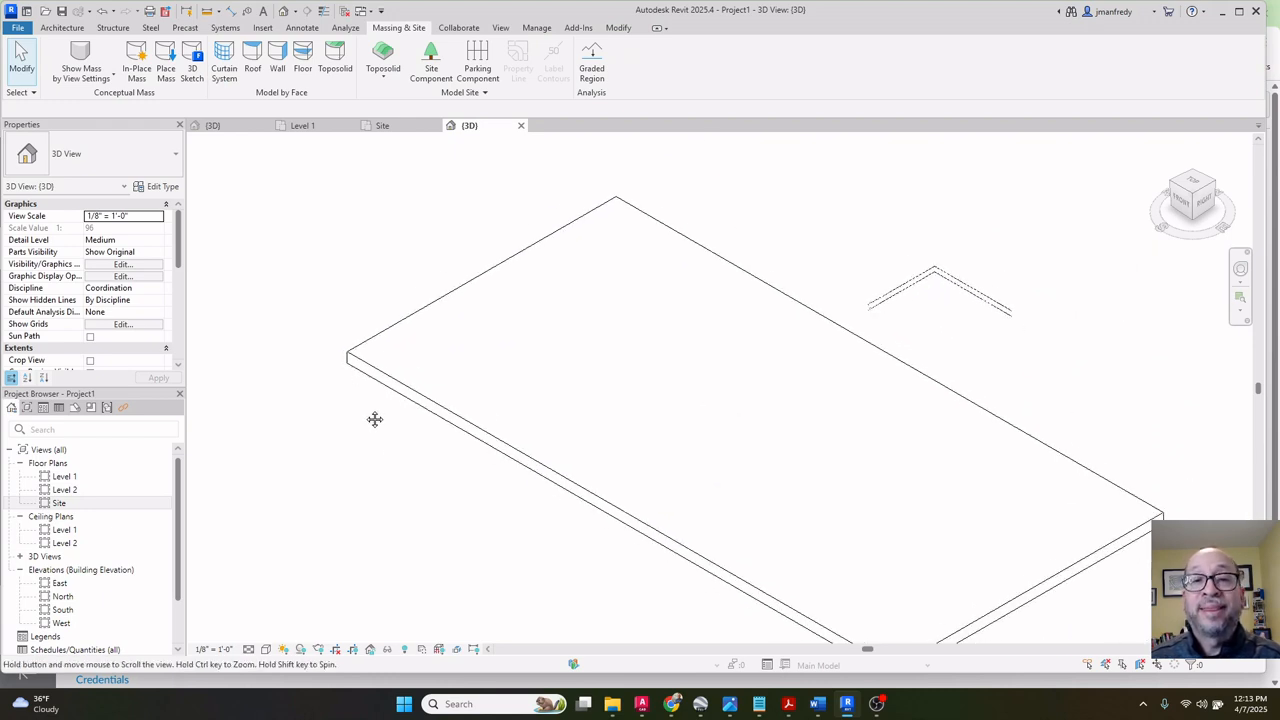
{"action": "left_click", "coordinate": [266, 649]}
{"action": "left_click", "coordinate": [289, 594]}
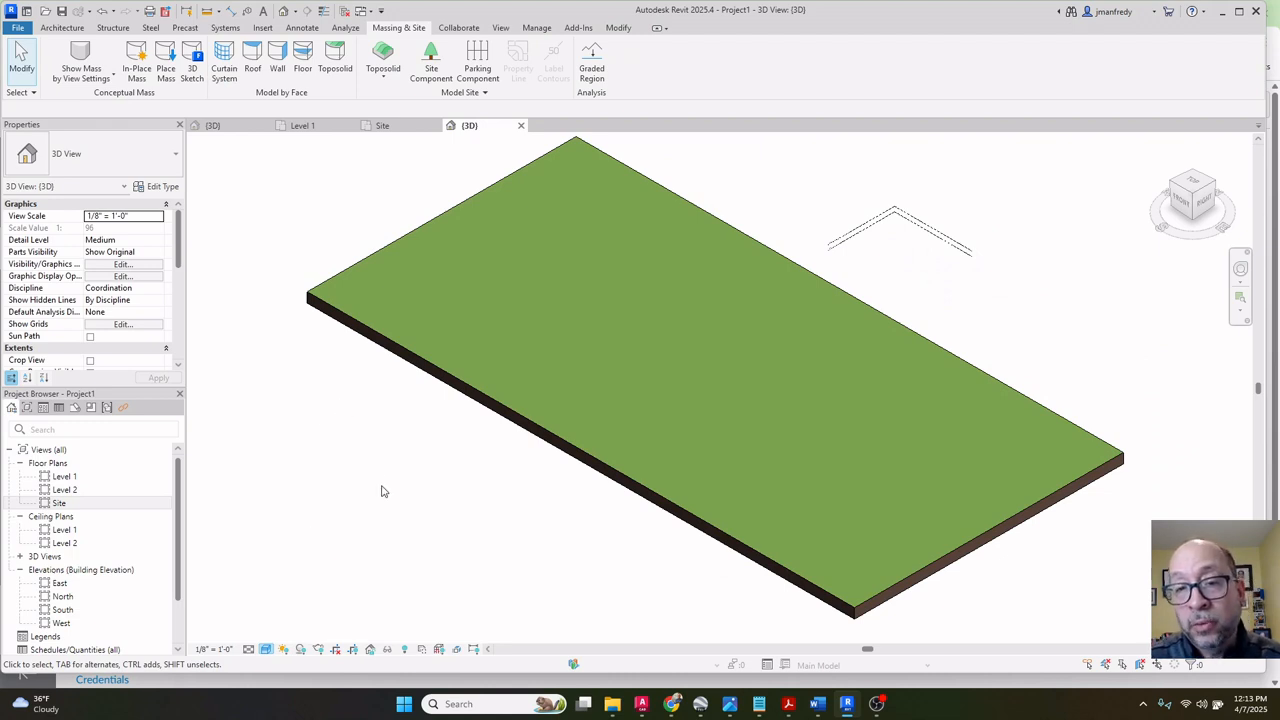
{"action": "scroll", "coordinate": [400, 498], "scroll_direction": "down", "scroll_amount": 1}
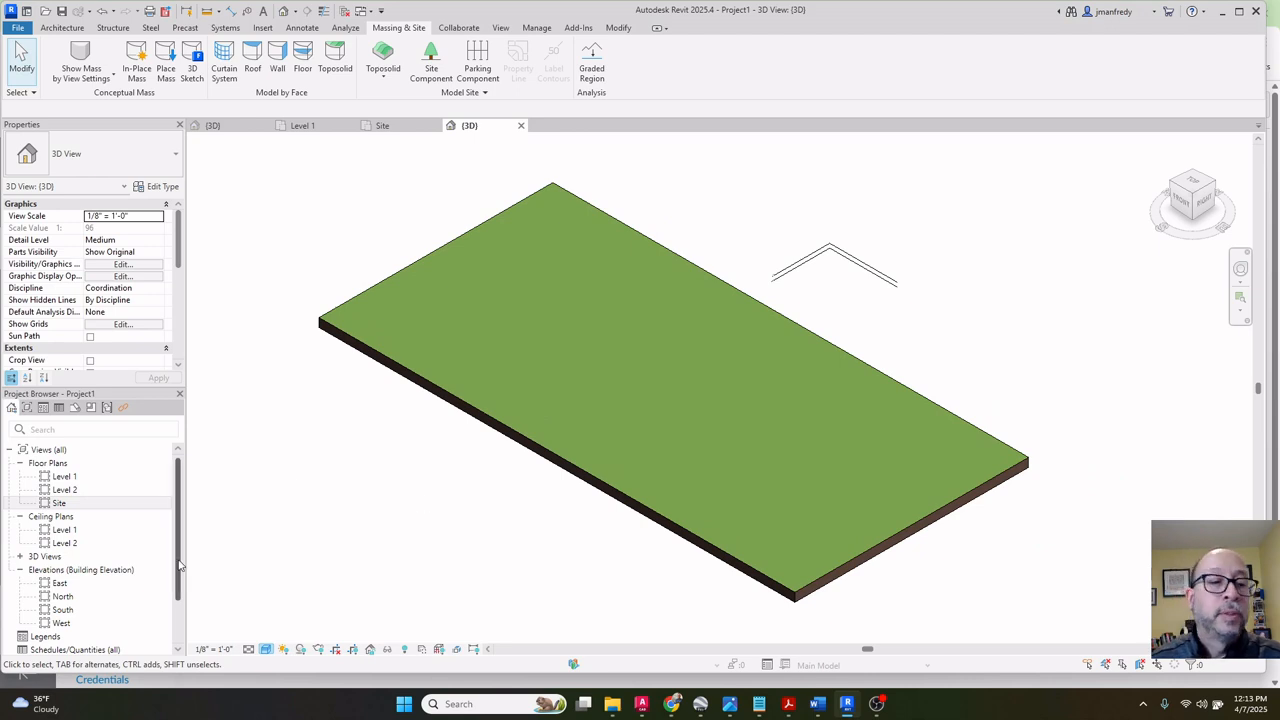
Open the East elevation and examine the toposolid's top and depth in relation to Level 1 and Level 2.
{"action": "left_click", "coordinate": [59, 584]}
{"action": "double_click", "coordinate": [59, 584]}
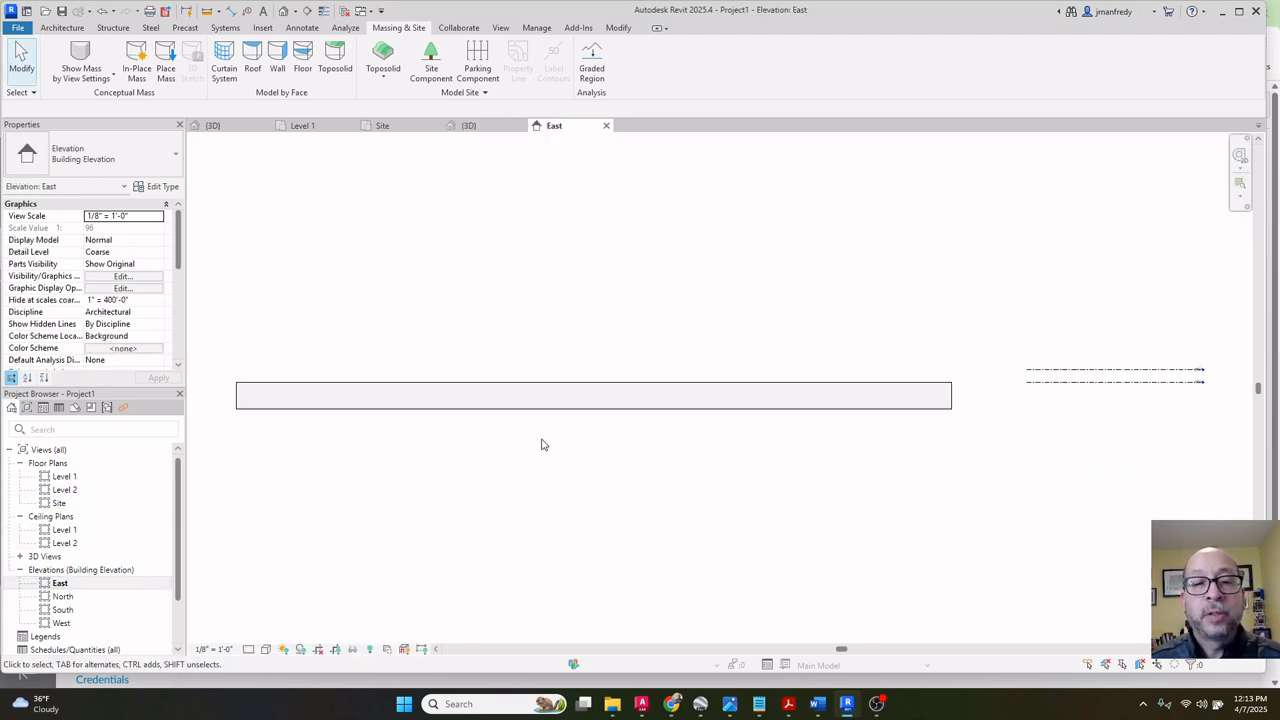
{"action": "scroll", "coordinate": [814, 383], "scroll_direction": "up", "scroll_amount": 2}
{"action": "left_click", "coordinate": [620, 366]}
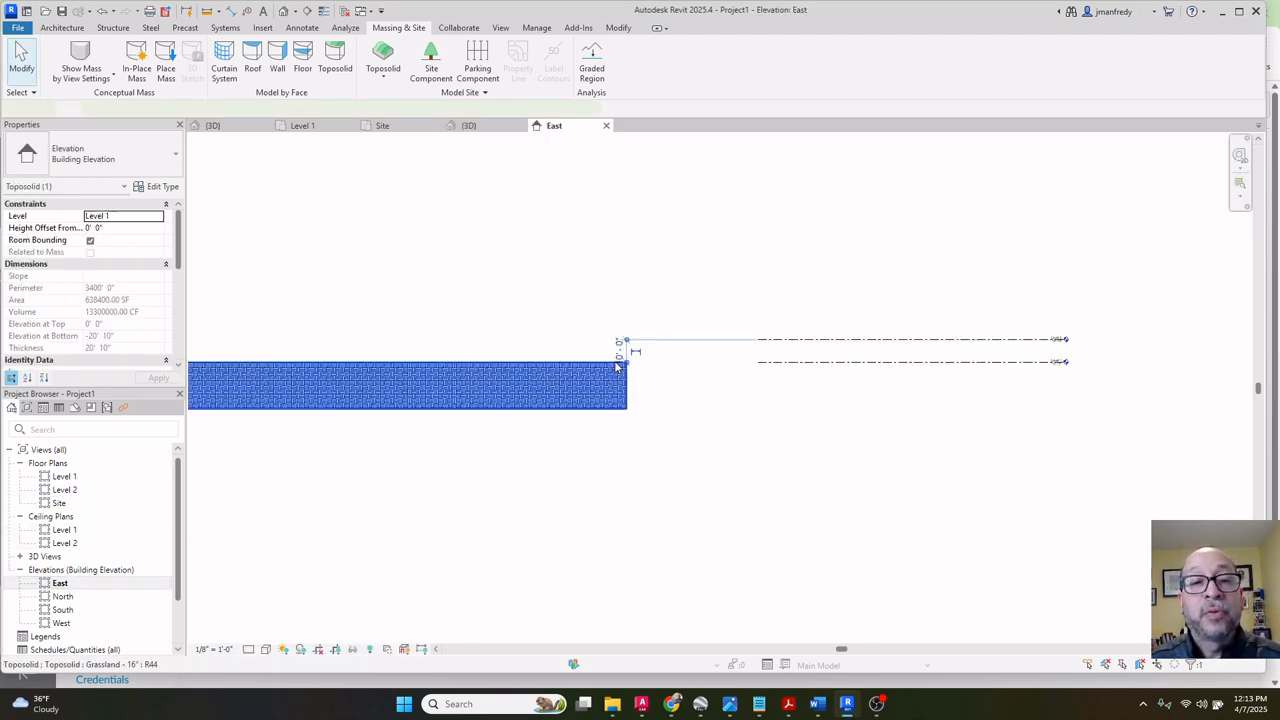
{"action": "scroll", "coordinate": [906, 386], "scroll_direction": "up", "scroll_amount": 1}
{"action": "scroll", "coordinate": [1080, 380], "scroll_direction": "up", "scroll_amount": 2}
{"action": "scroll", "coordinate": [1118, 368], "scroll_direction": "up", "scroll_amount": 3}
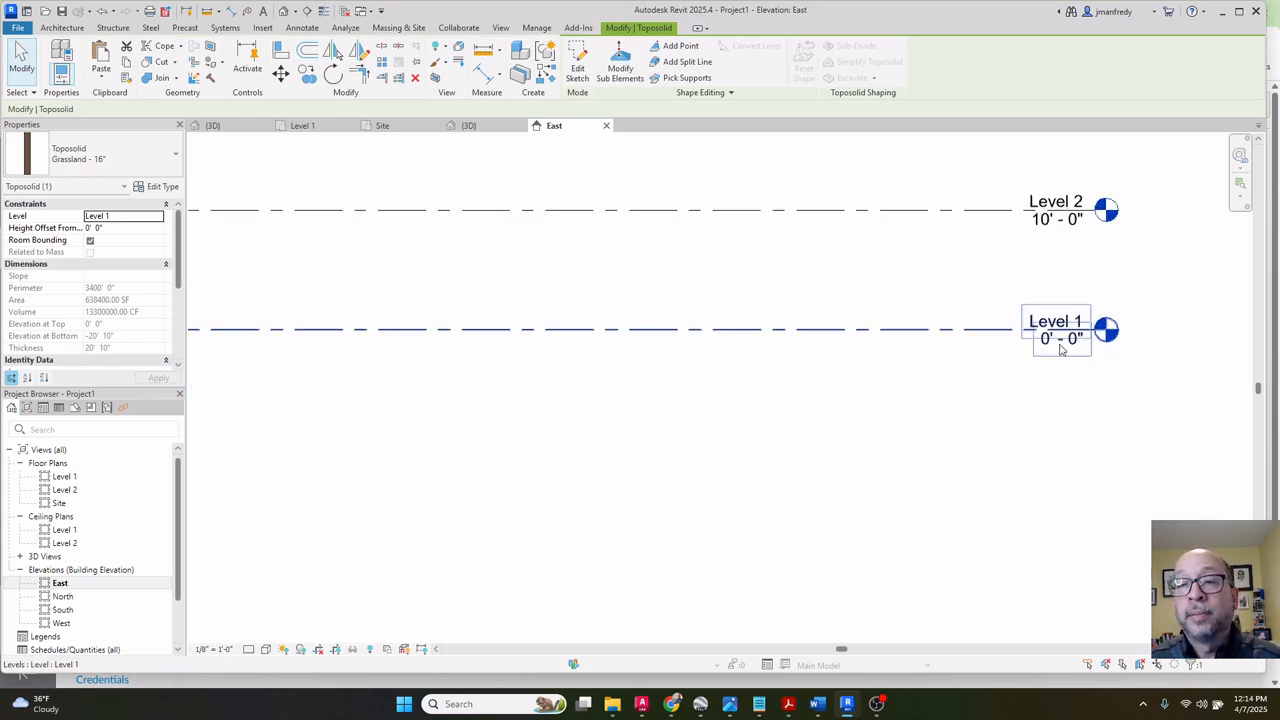
{"action": "scroll", "coordinate": [1060, 333], "scroll_direction": "up", "scroll_amount": 2}
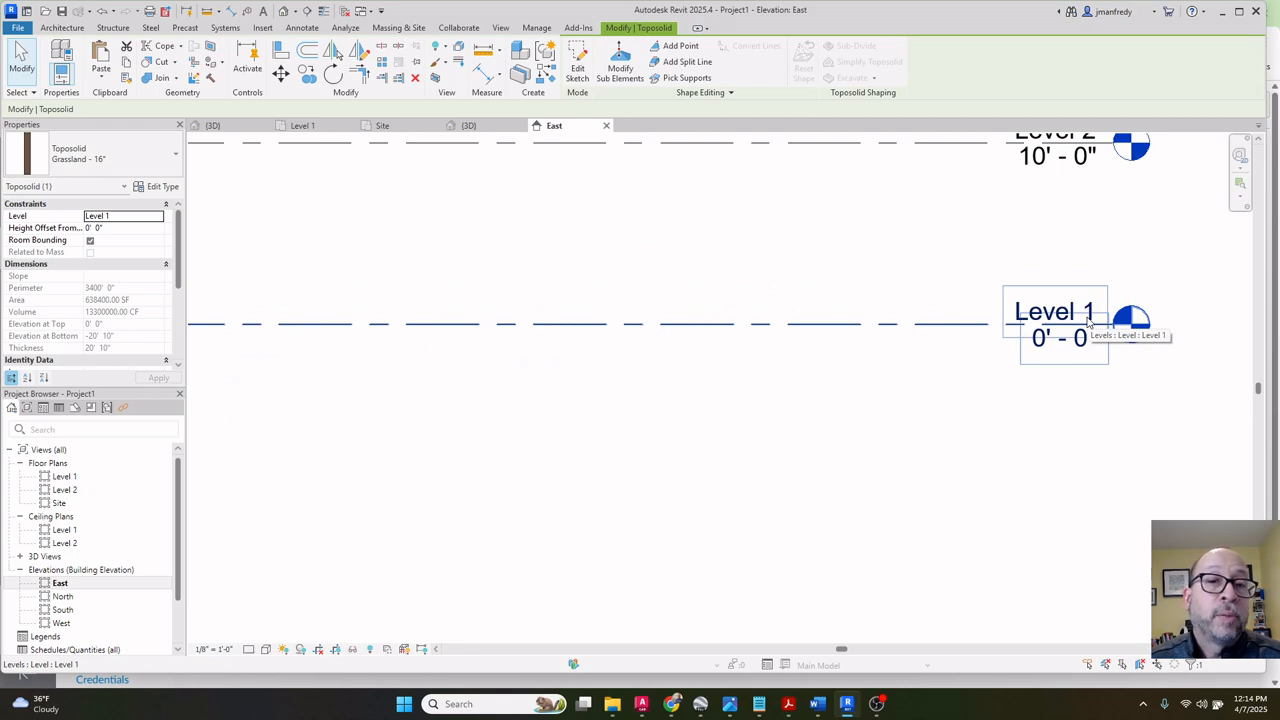
{"action": "scroll", "coordinate": [1079, 337], "scroll_direction": "down", "scroll_amount": 2}
{"action": "middle_click_drag", "start_coordinate": [520, 414], "coordinate": [900, 412]}
{"action": "middle_click_drag", "start_coordinate": [460, 396], "coordinate": [1065, 398]}
{"action": "middle_click_drag", "start_coordinate": [475, 375], "coordinate": [880, 370]}
{"action": "scroll", "coordinate": [742, 376], "scroll_direction": "down", "scroll_amount": 1}
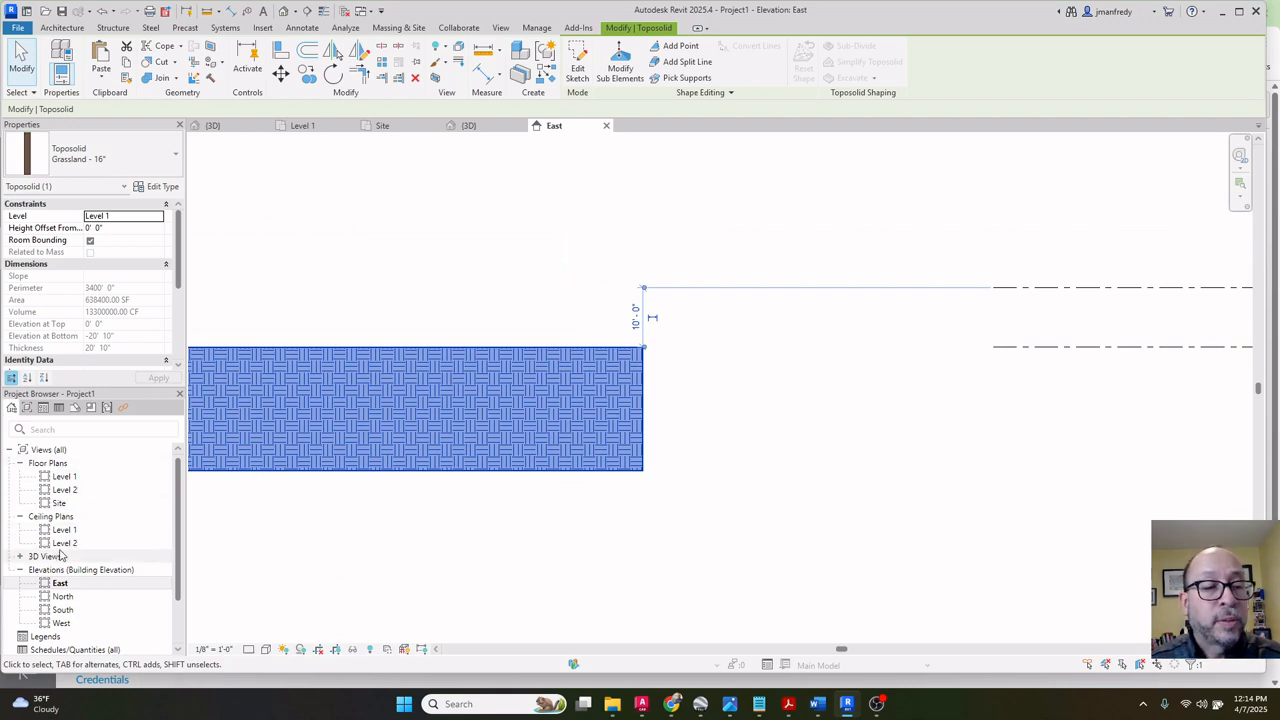
Return to the Site floor plan and set its visual style to Wireframe so the map shows through the toposolid.
{"action": "double_click", "coordinate": [59, 503]}
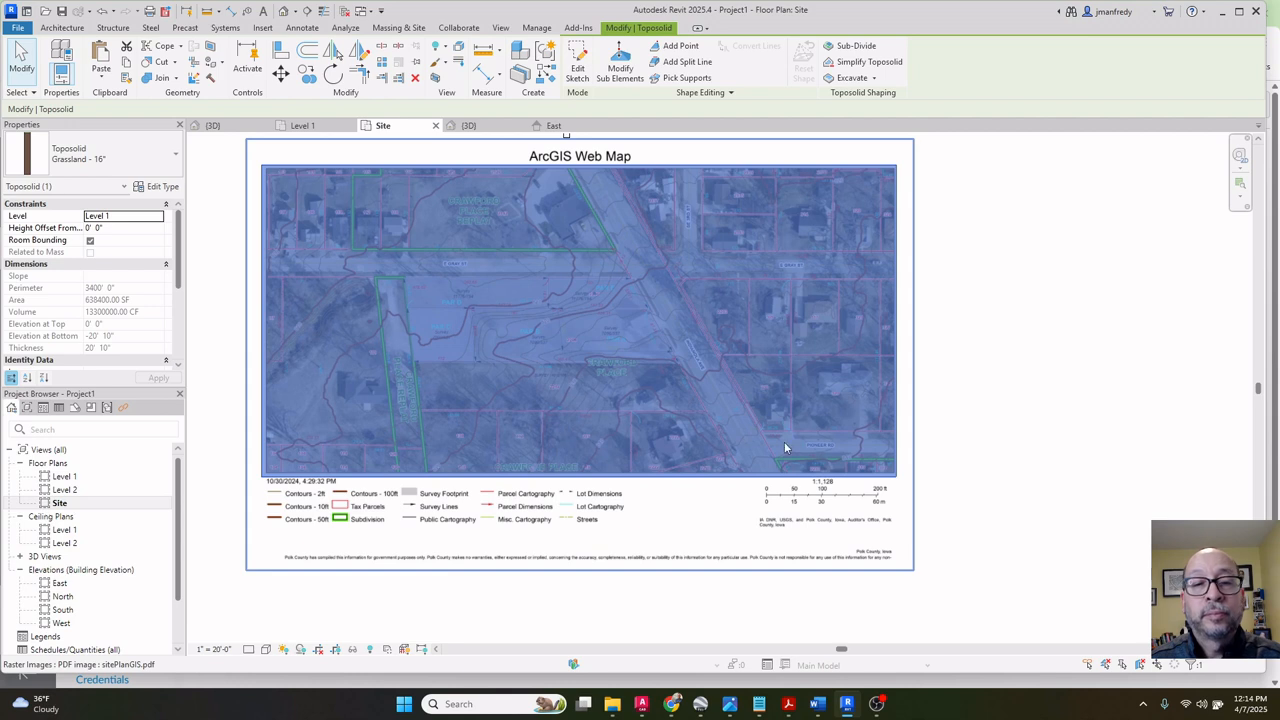
{"action": "left_click", "coordinate": [1001, 433]}
{"action": "middle_click_drag", "start_coordinate": [968, 427], "coordinate": [1031, 461]}
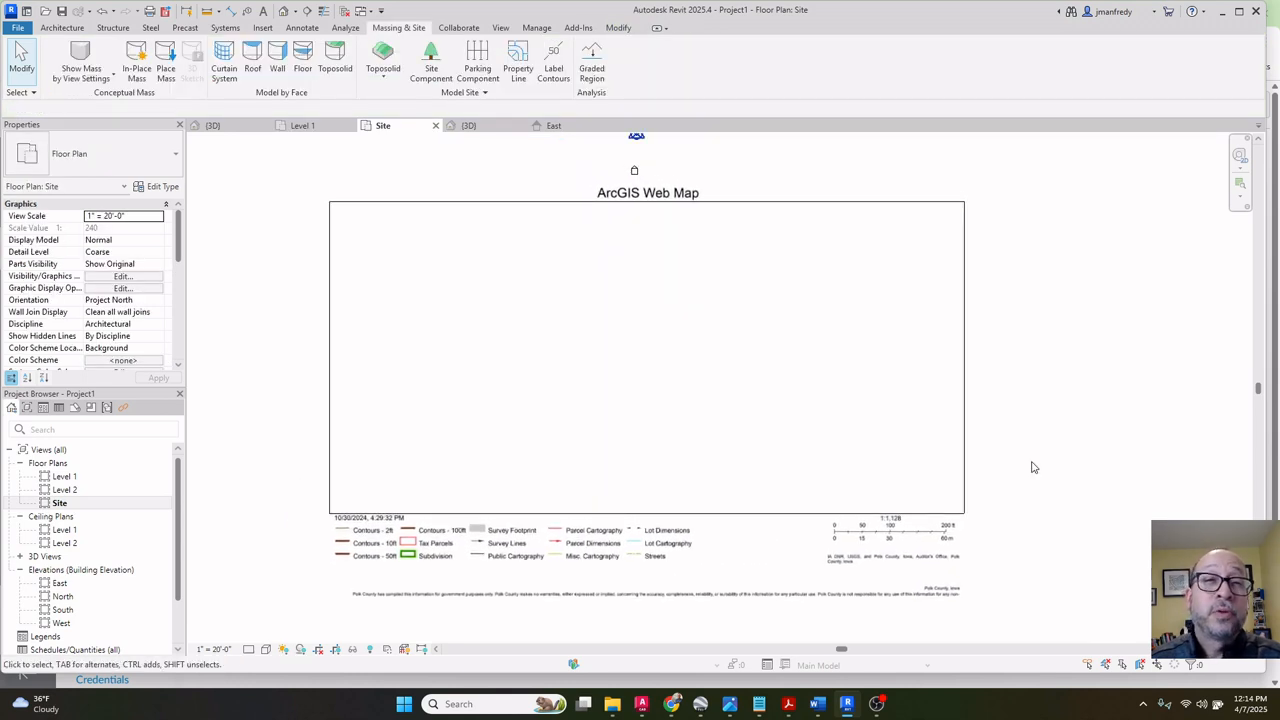
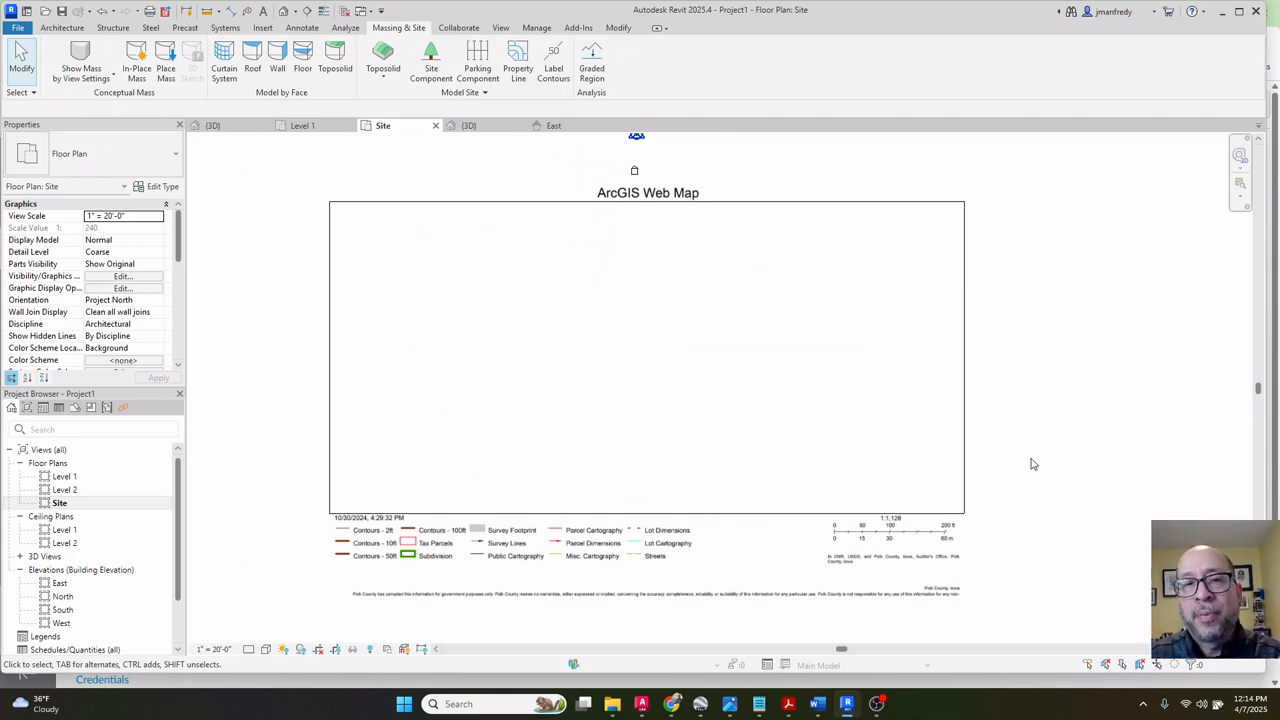
{"action": "scroll", "coordinate": [997, 443], "scroll_direction": "up", "scroll_amount": 1}
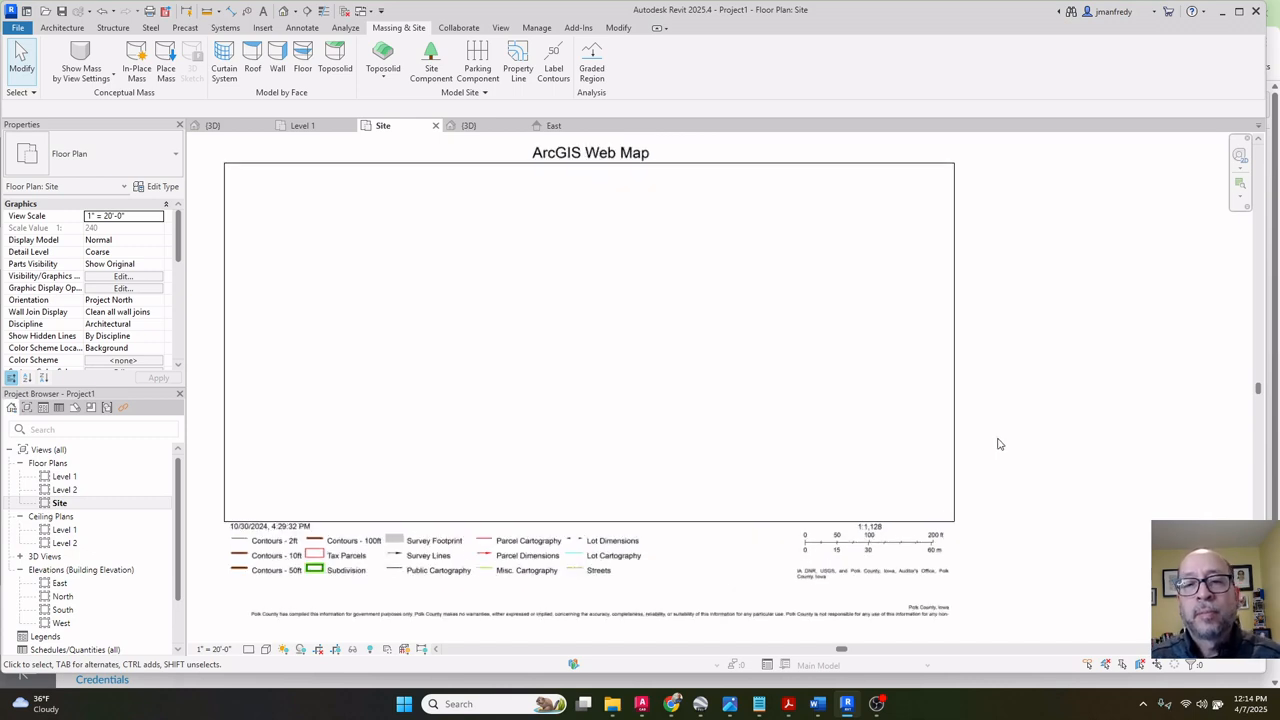
{"action": "scroll", "coordinate": [997, 443], "scroll_direction": "down", "scroll_amount": 1}
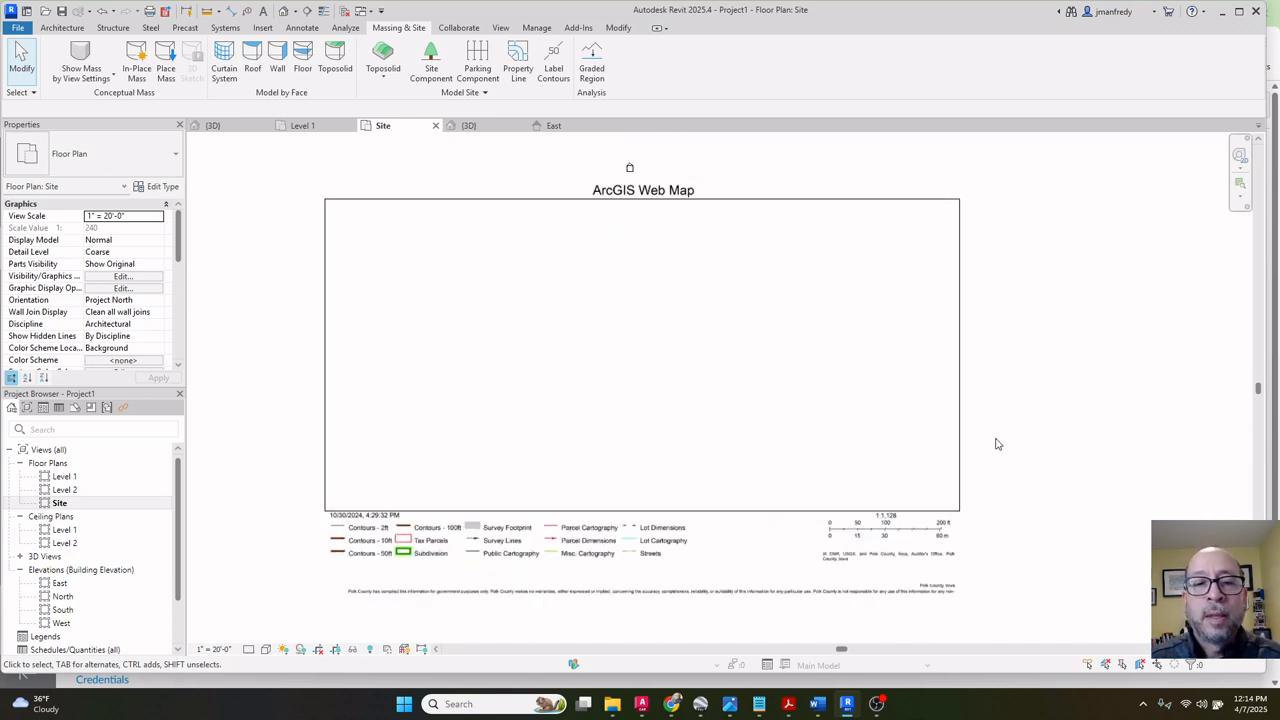
{"action": "left_click", "coordinate": [264, 650]}
{"action": "left_click", "coordinate": [265, 650]}
{"action": "left_click", "coordinate": [286, 571]}
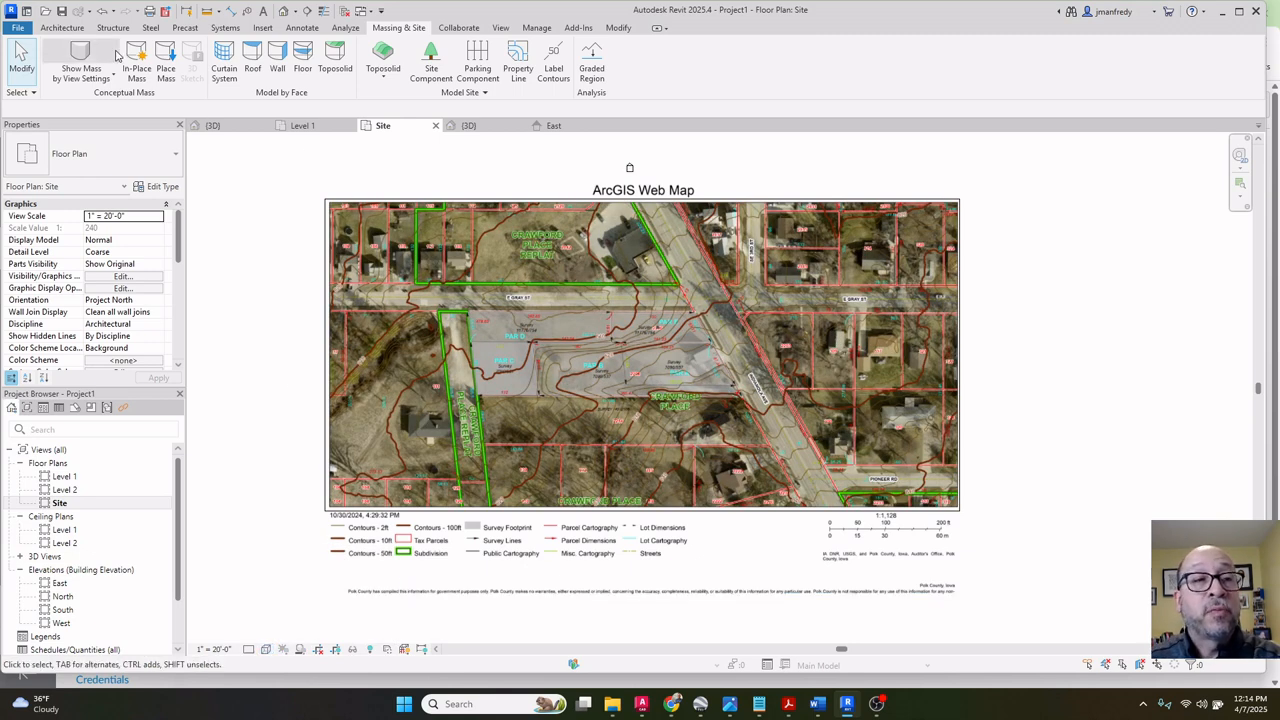
Draw two horizontal reference planes across the map, one just south of E Gray St and one along the southern edge of the surveyed parcels.
{"action": "left_click", "coordinate": [84, 29]}
{"action": "left_click", "coordinate": [1076, 60]}
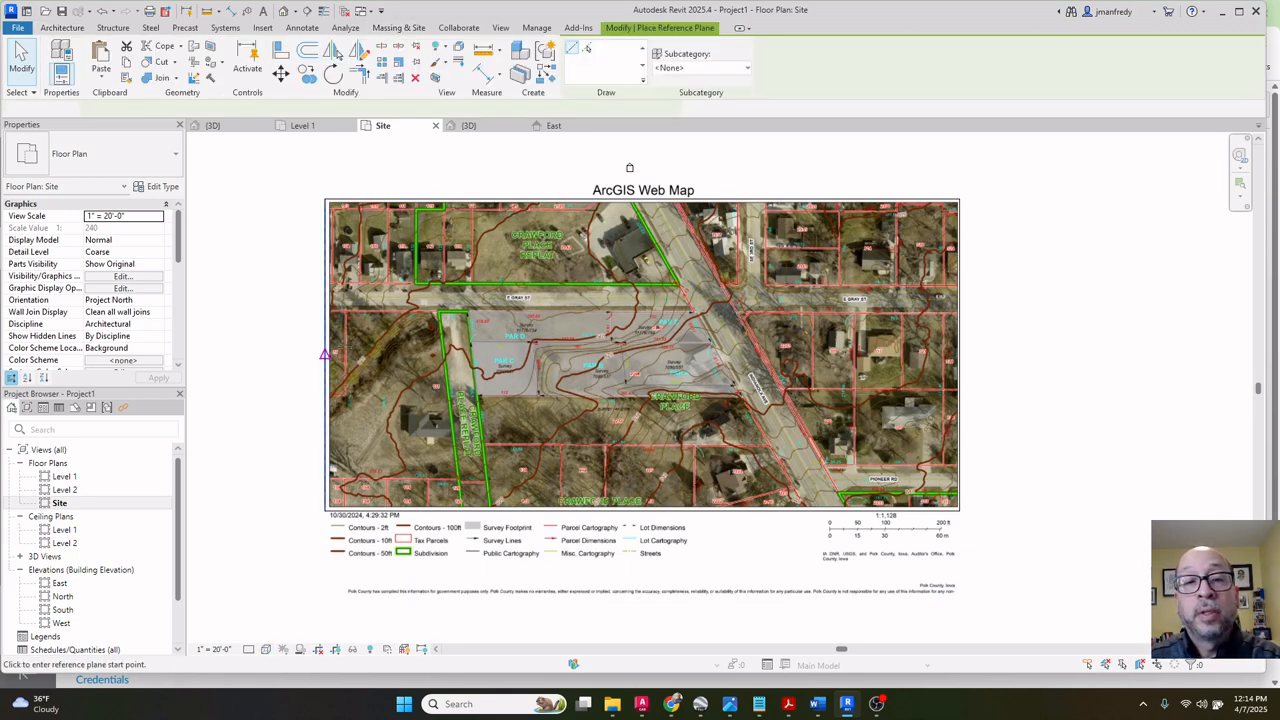
{"action": "left_click", "coordinate": [1022, 308]}
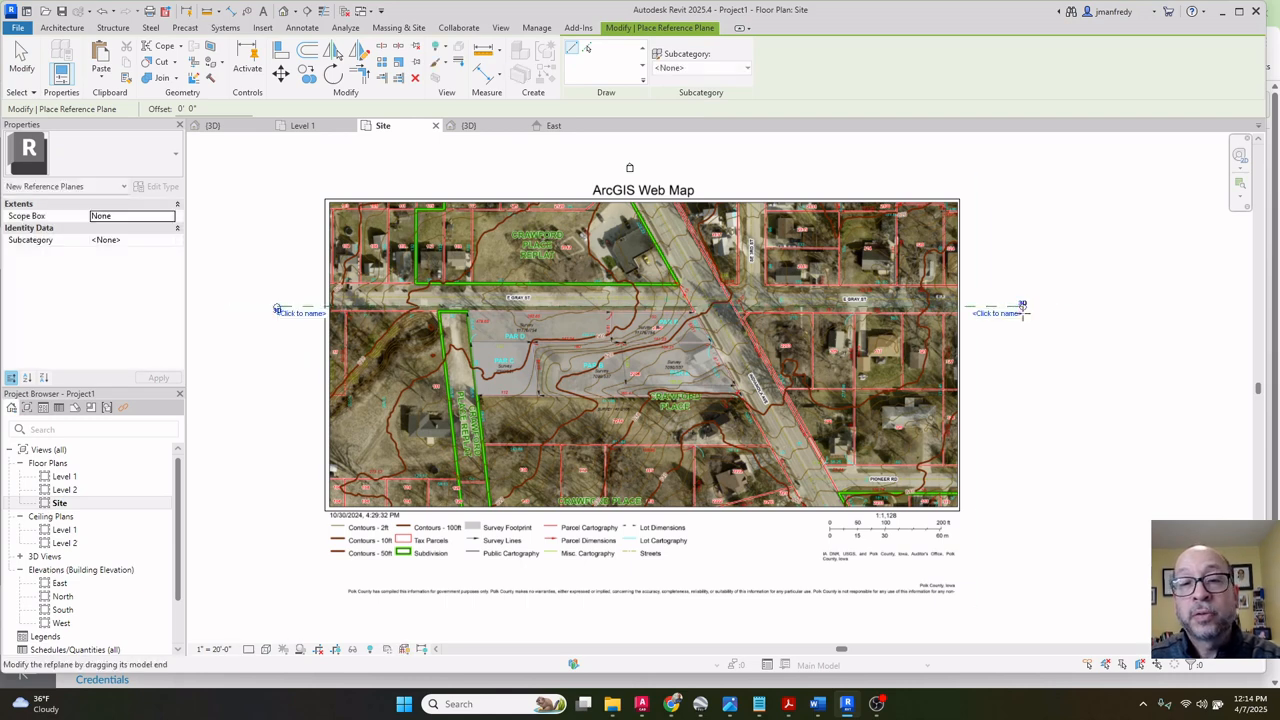
{"action": "left_click", "coordinate": [277, 397]}
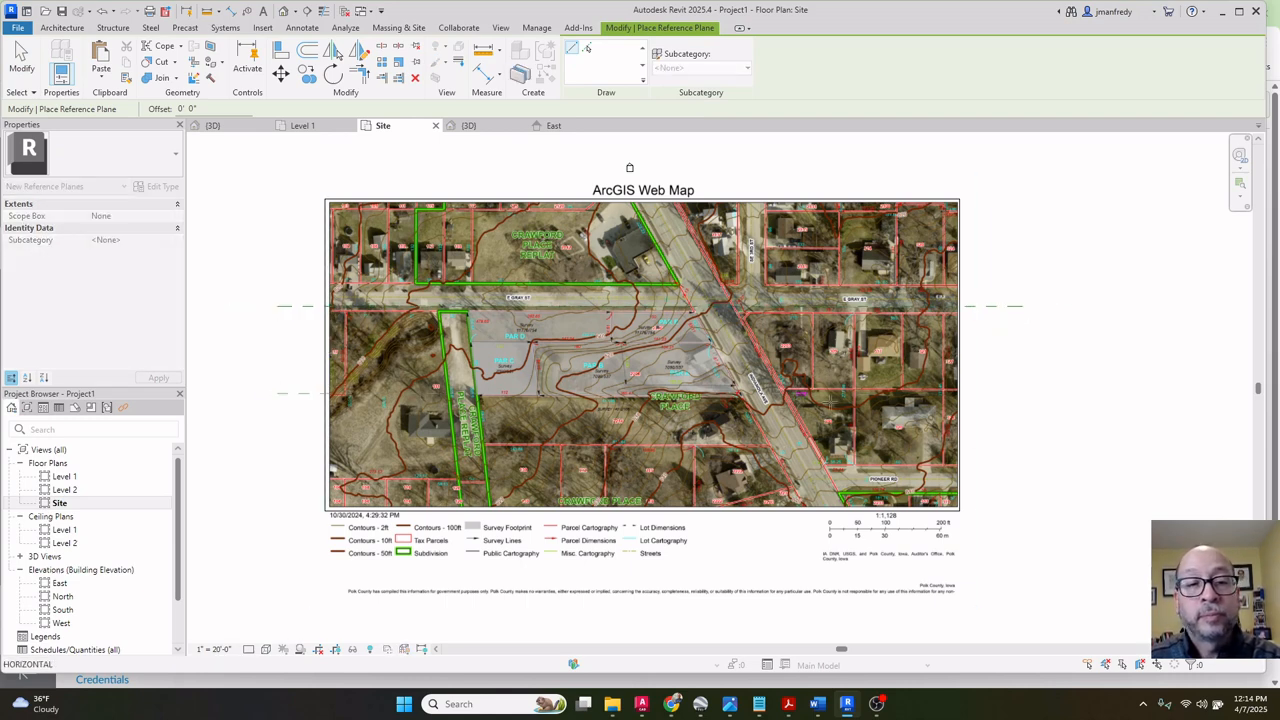
{"action": "left_click", "coordinate": [1008, 398]}
{"action": "key", "text": "Escape"}
{"action": "key", "text": "Escape"}
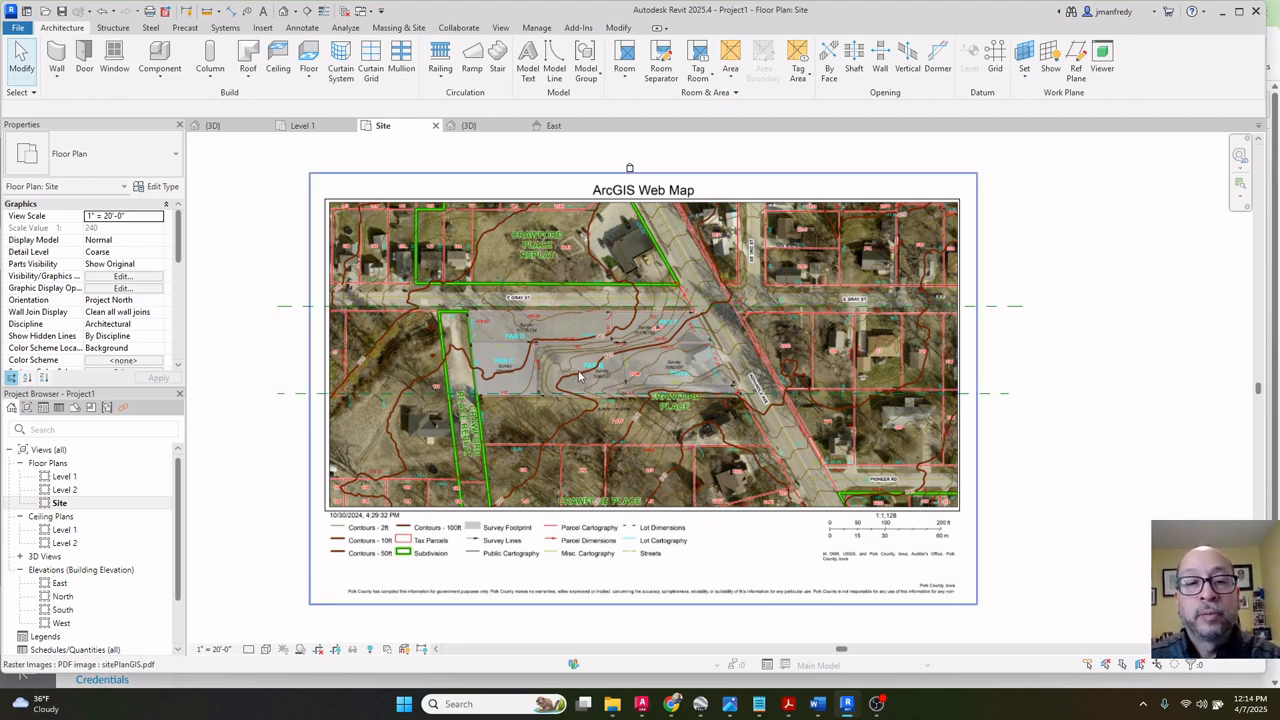
Nudge the northern reference plane down to the parcel line between PAR E and PAR B.
{"action": "scroll", "coordinate": [578, 376], "scroll_direction": "up", "scroll_amount": 3}
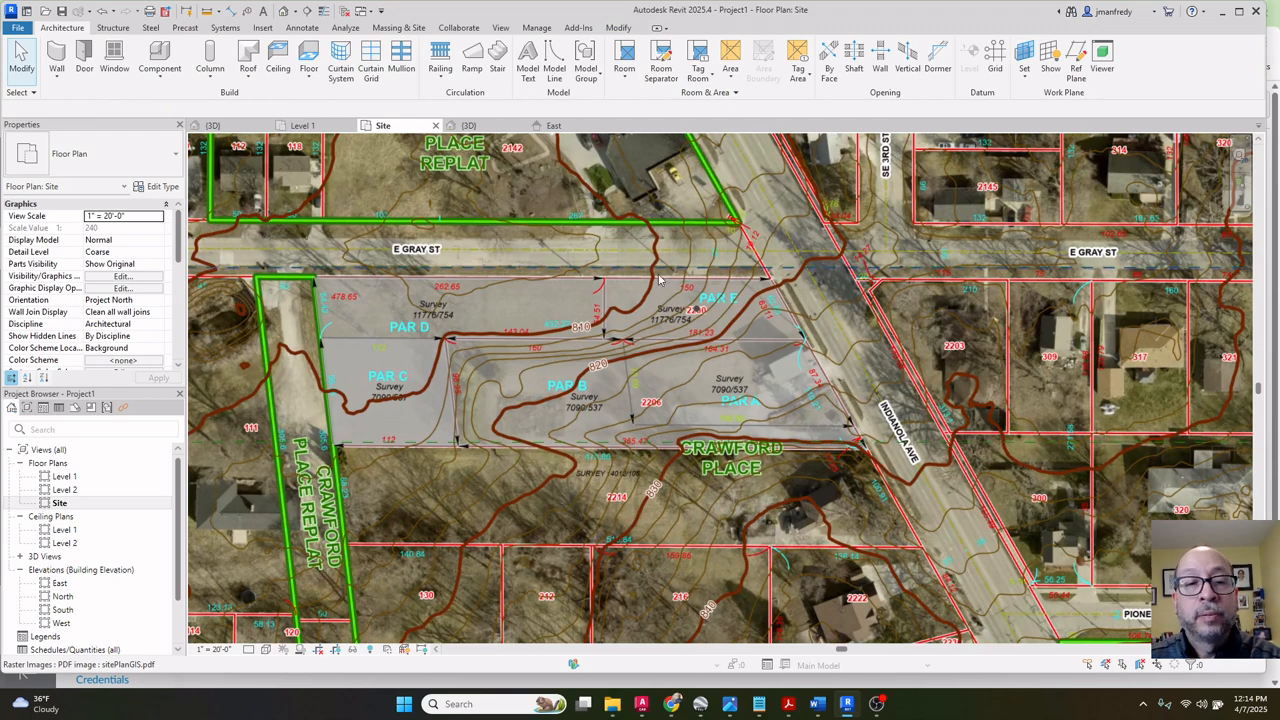
{"action": "left_click", "coordinate": [659, 272]}
{"action": "scroll", "coordinate": [660, 275], "scroll_direction": "up", "scroll_amount": 2}
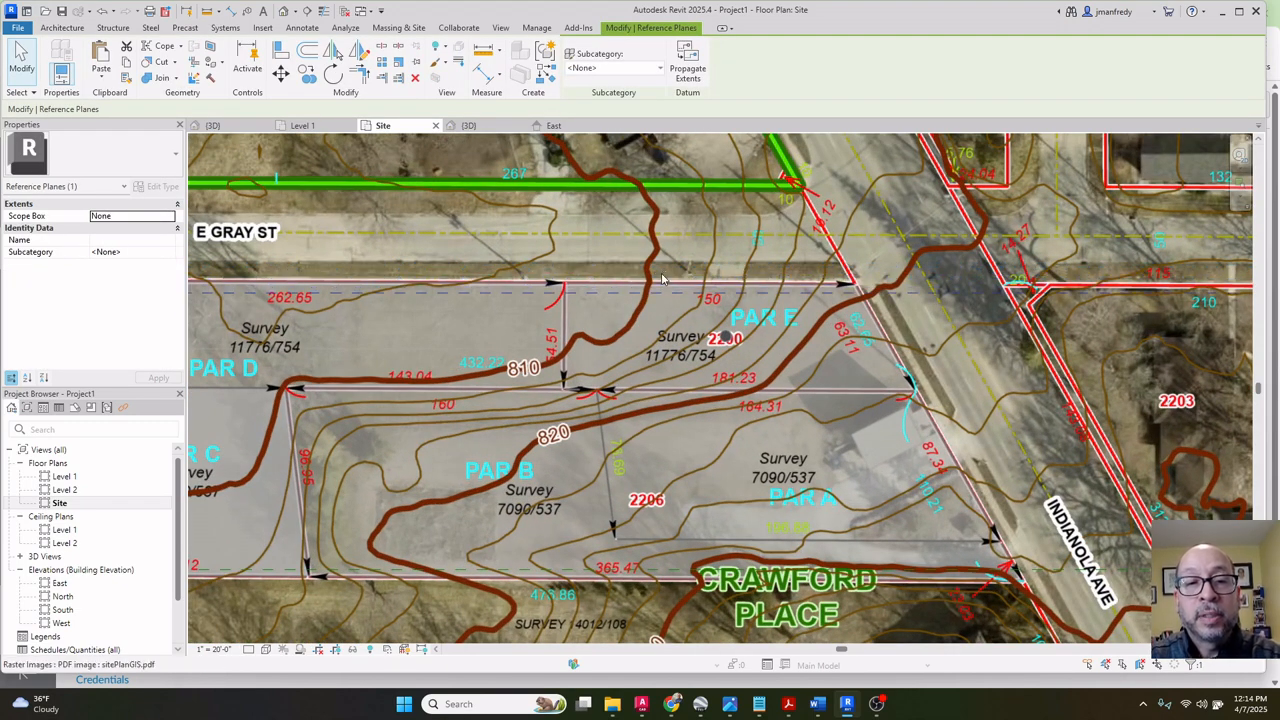
{"action": "key", "text": "Down"}
{"action": "key", "text": "Down"}
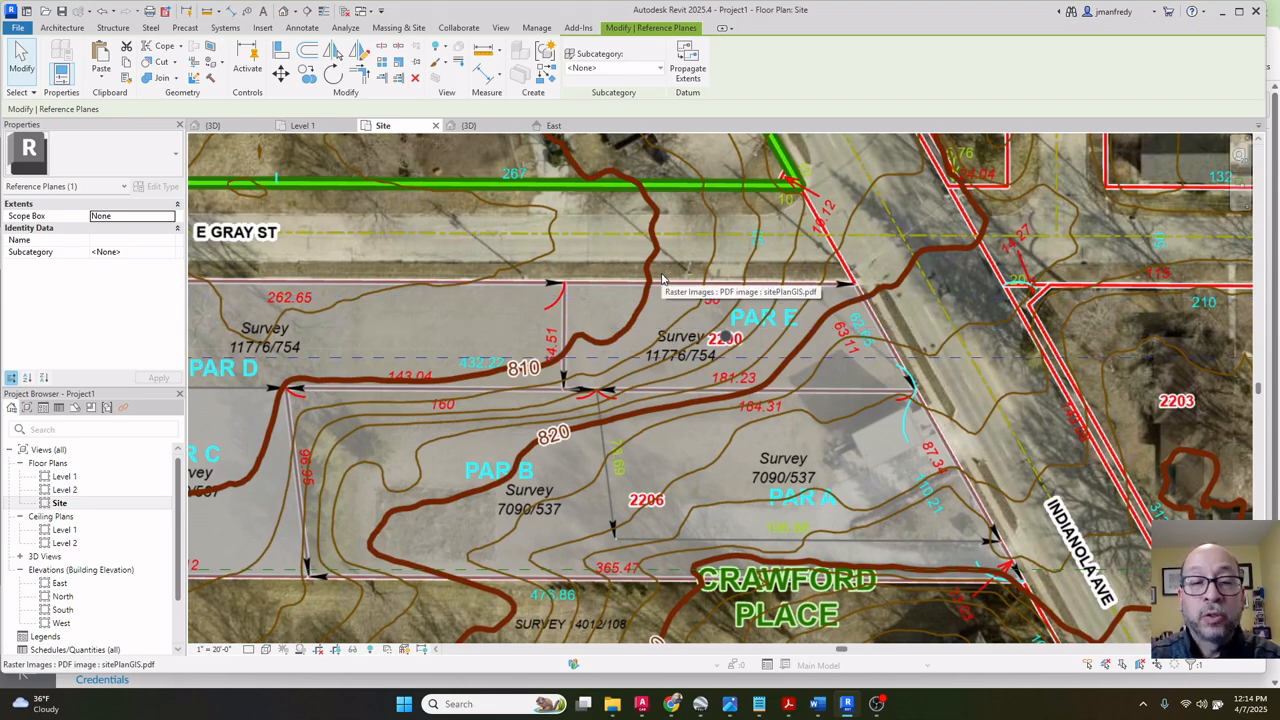
{"action": "key", "text": "shift+Down"}
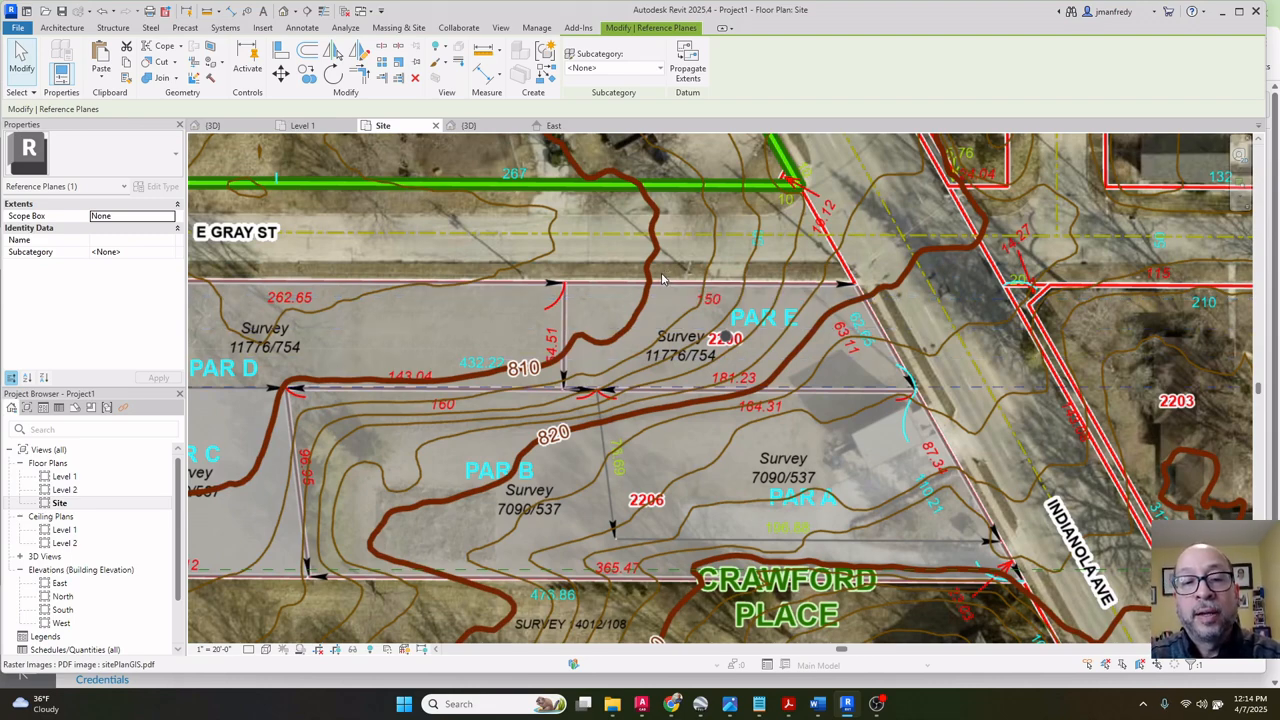
Fine-nudge the northern reference plane down onto the centre of the parcel line between the 181.23 and 164.31 dimensions.
{"action": "scroll", "coordinate": [802, 395], "scroll_direction": "up", "scroll_amount": 5}
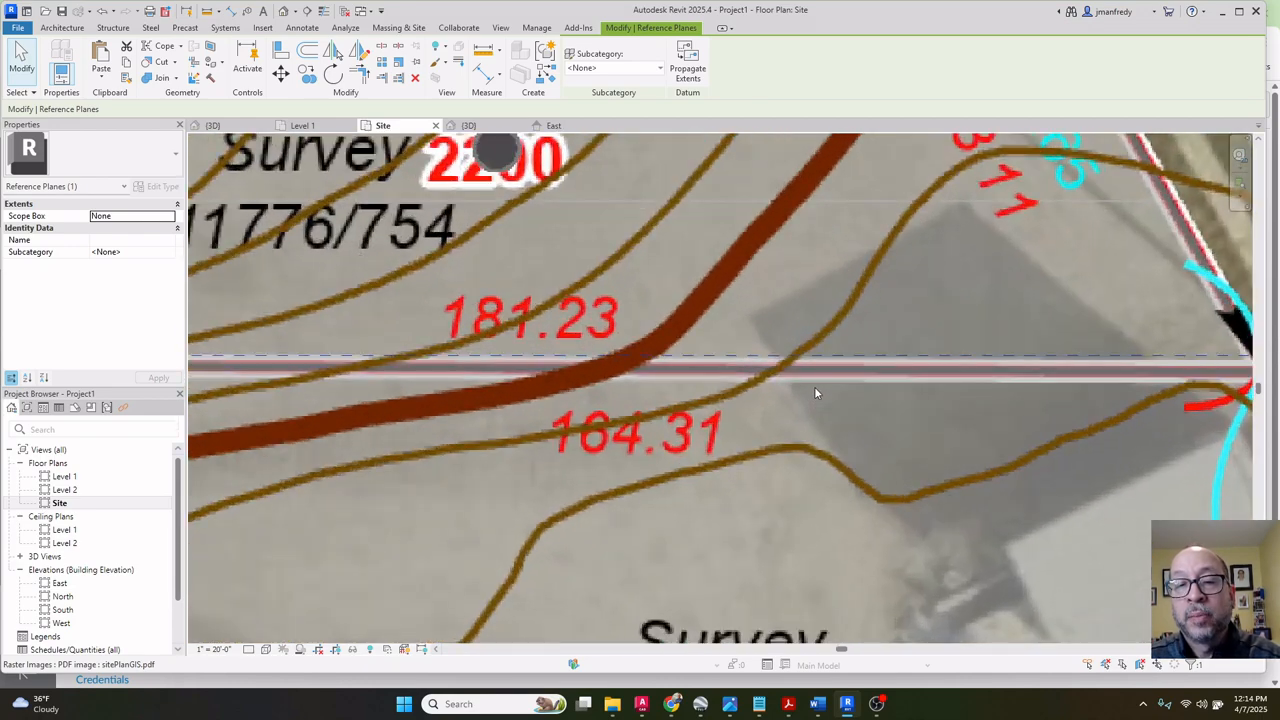
{"action": "scroll", "coordinate": [816, 392], "scroll_direction": "up", "scroll_amount": 2}
{"action": "key", "text": "Escape"}
{"action": "left_click", "coordinate": [819, 342]}
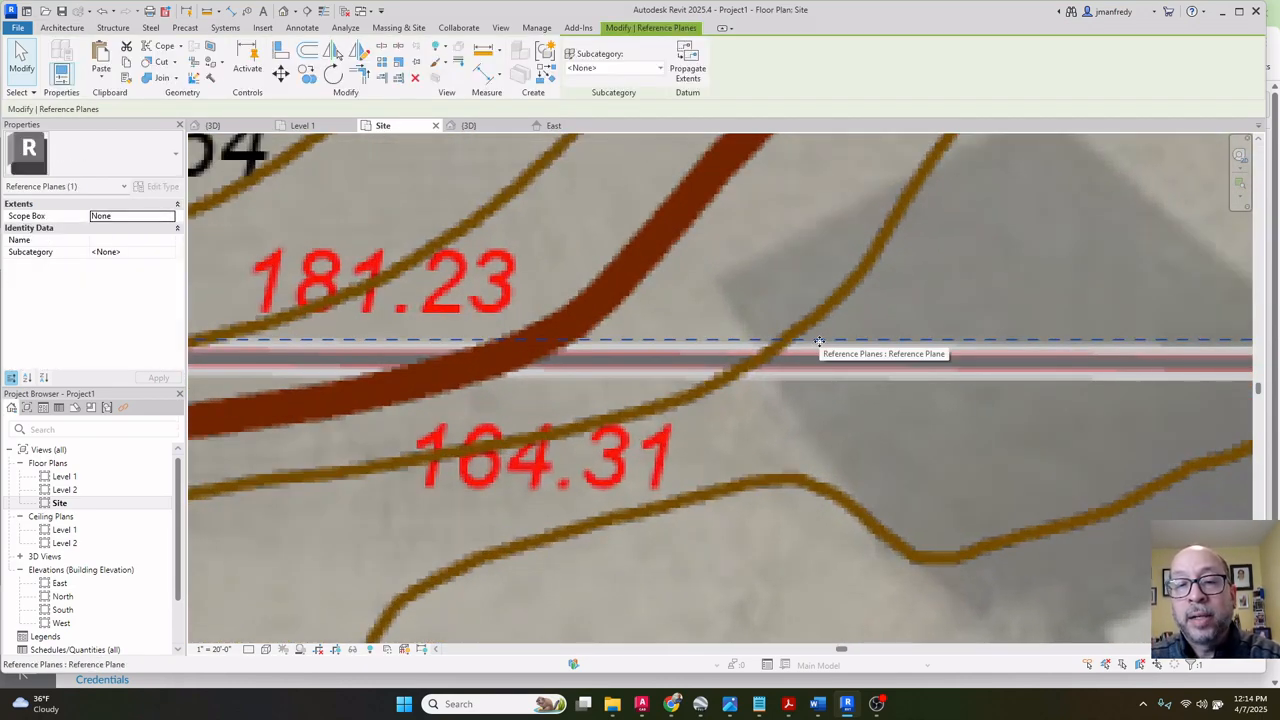
{"action": "key", "text": "Down"}
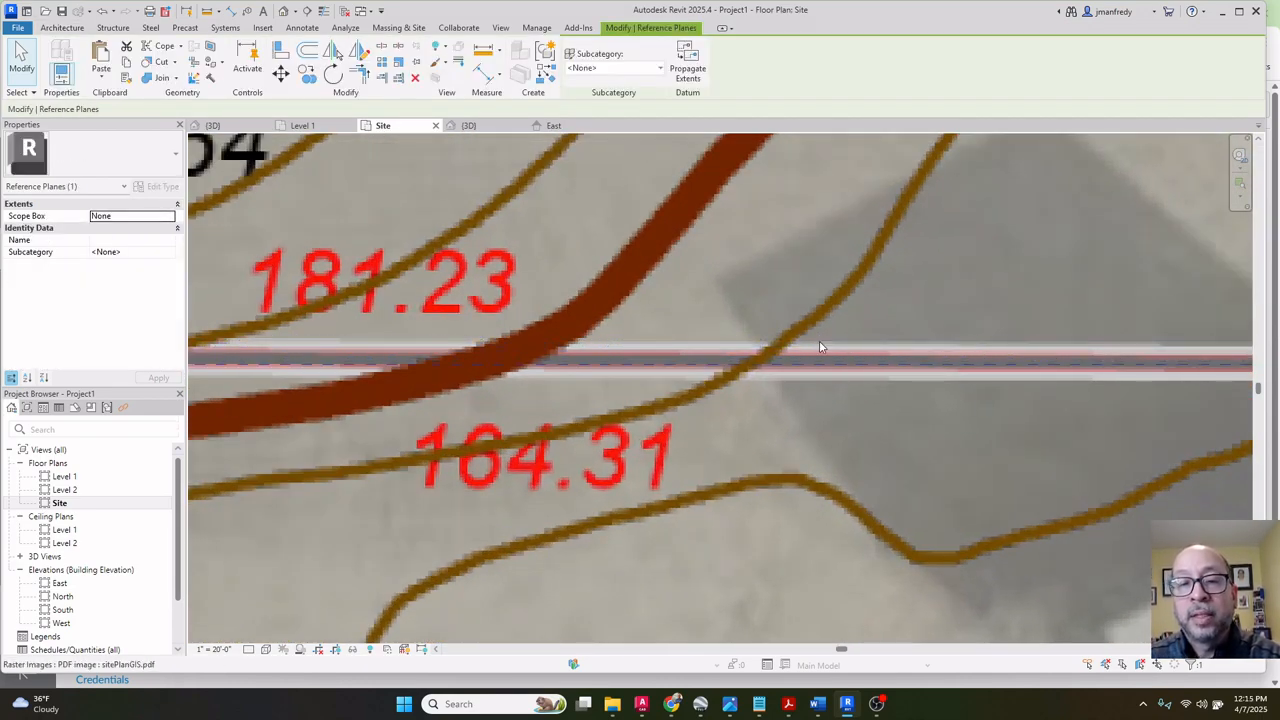
{"action": "key", "text": "Escape"}
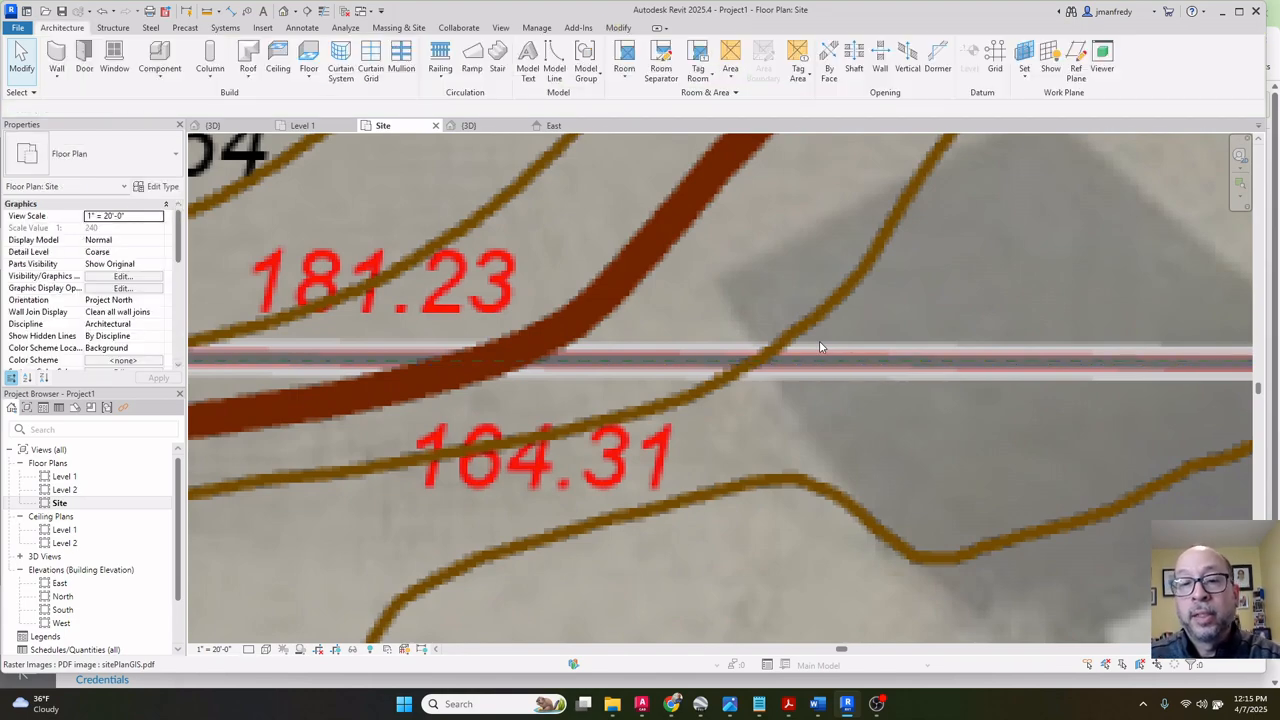
Nudge the southern reference plane down onto the parcel line along the south edge of PAR B and PAR C.
{"action": "scroll", "coordinate": [819, 341], "scroll_direction": "down", "scroll_amount": 3}
{"action": "left_click", "coordinate": [828, 351]}
{"action": "scroll", "coordinate": [828, 351], "scroll_direction": "down", "scroll_amount": 5}
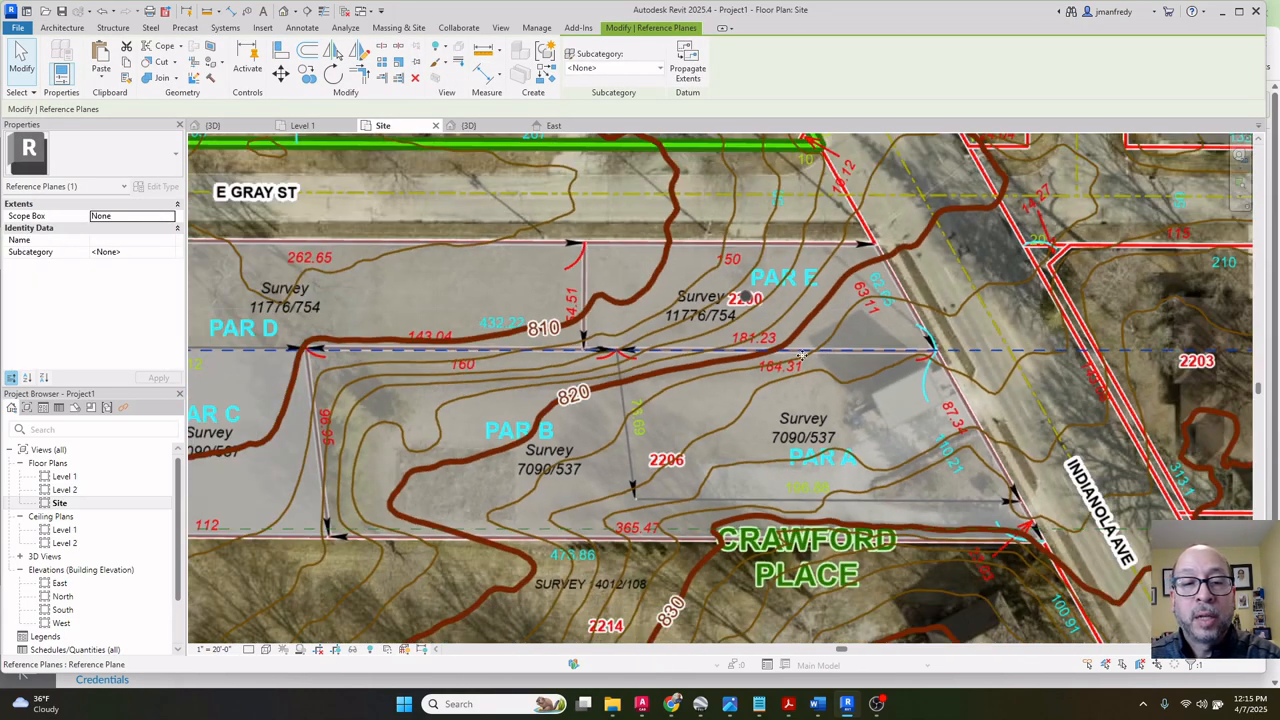
{"action": "scroll", "coordinate": [801, 355], "scroll_direction": "up", "scroll_amount": 1}
{"action": "middle_click_drag", "start_coordinate": [568, 446], "coordinate": [592, 373]}
{"action": "scroll", "coordinate": [592, 373], "scroll_direction": "up", "scroll_amount": 1}
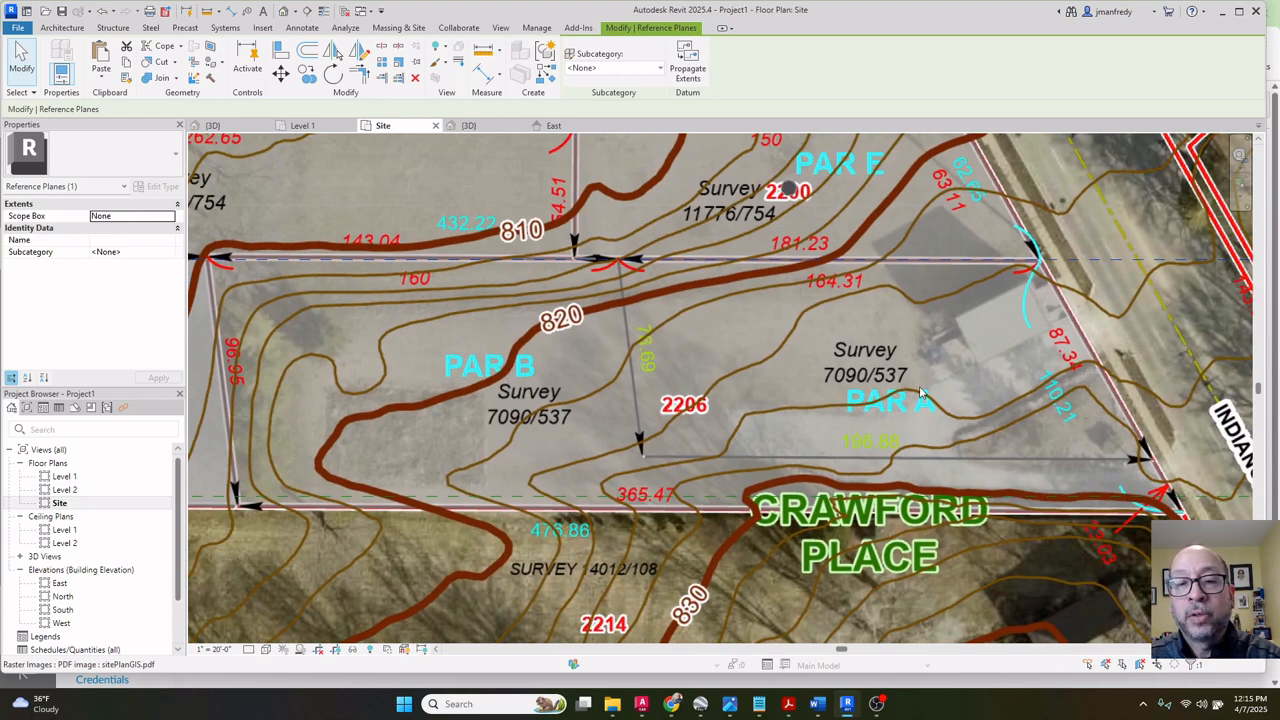
{"action": "scroll", "coordinate": [920, 388], "scroll_direction": "down", "scroll_amount": 2}
{"action": "scroll", "coordinate": [492, 445], "scroll_direction": "up", "scroll_amount": 3}
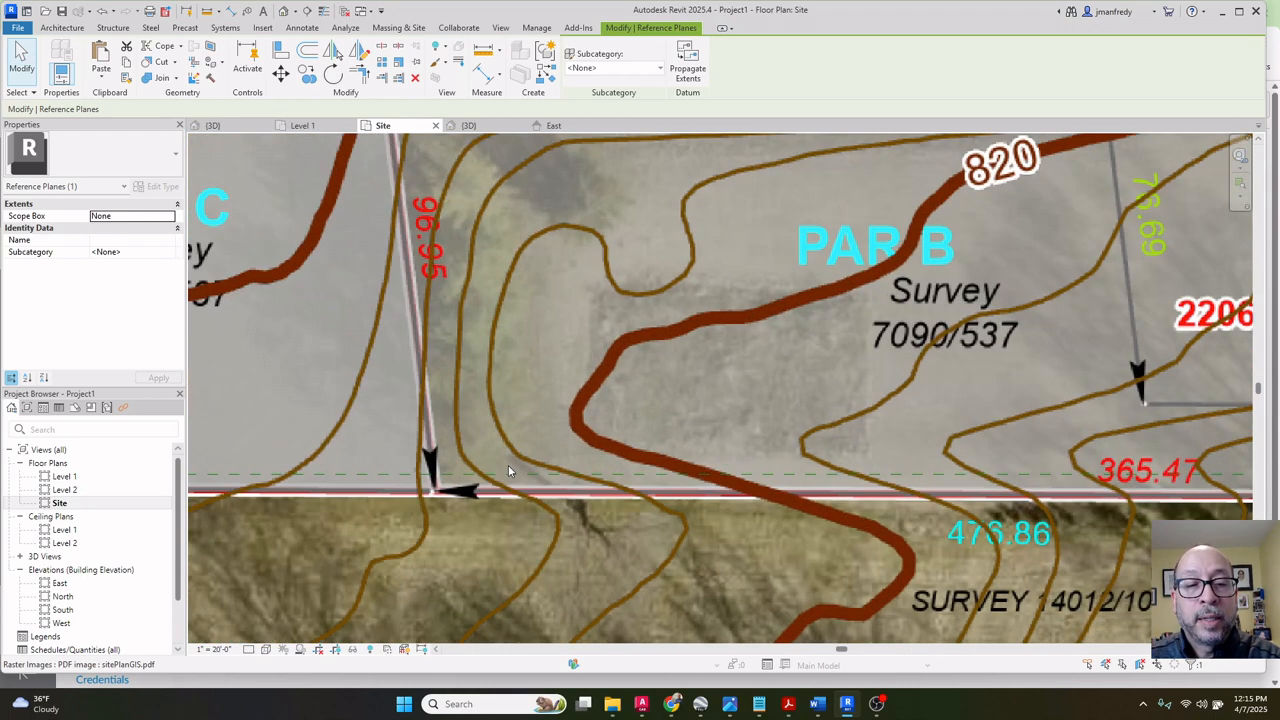
{"action": "key", "text": "Escape"}
{"action": "left_click", "coordinate": [507, 472]}
{"action": "key", "text": "Down"}
{"action": "key", "text": "Down"}
{"action": "key", "text": "Down"}
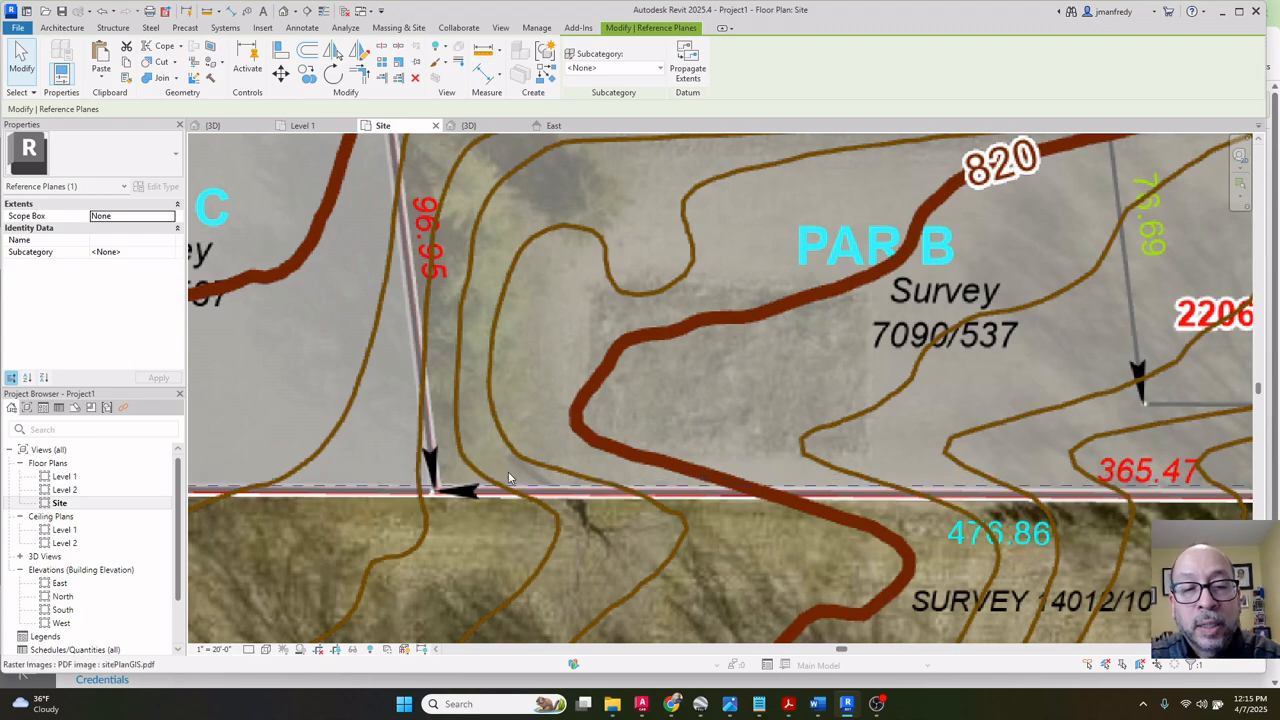
{"action": "key", "text": "Escape"}
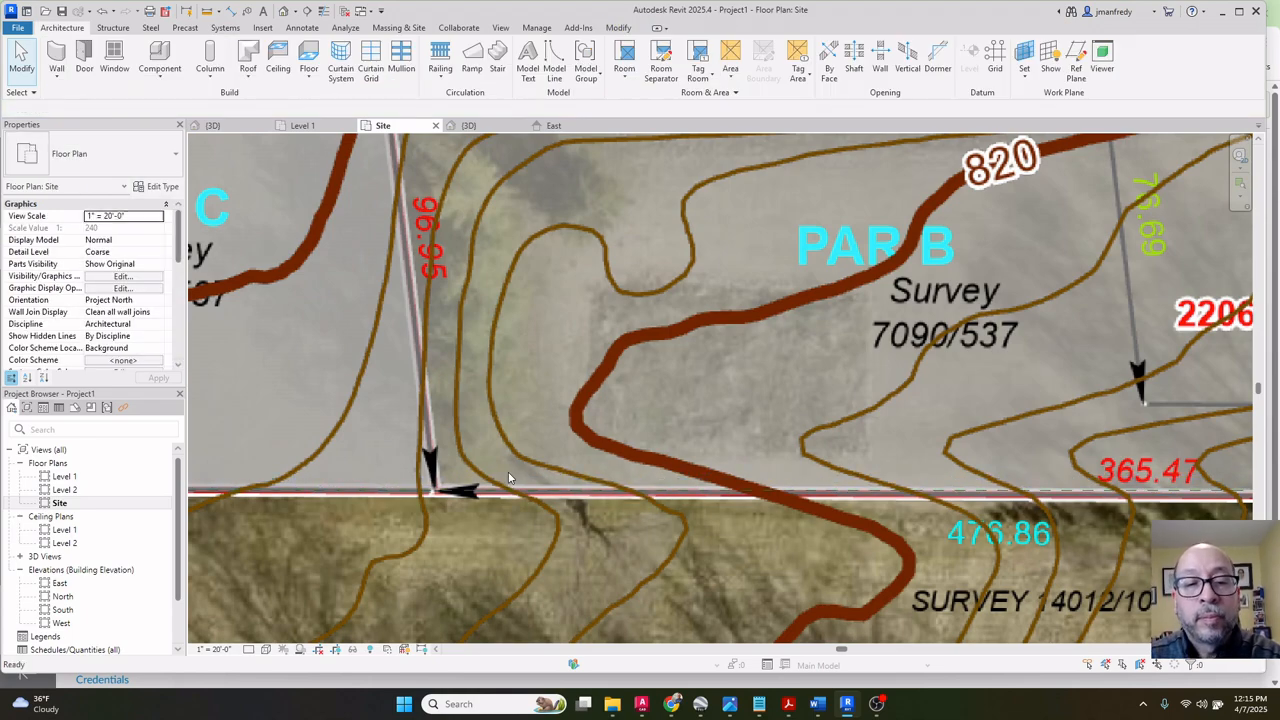
{"action": "scroll", "coordinate": [508, 478], "scroll_direction": "down", "scroll_amount": 8}
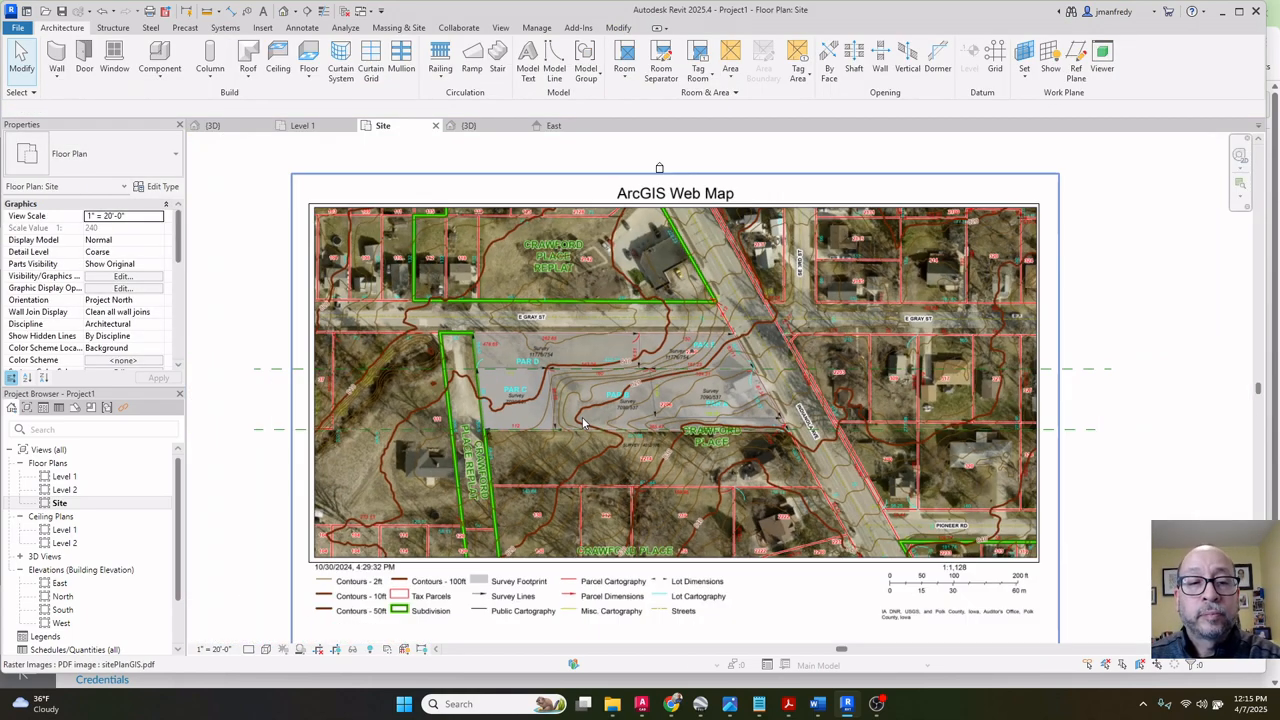
{"action": "left_click", "coordinate": [1076, 62]}
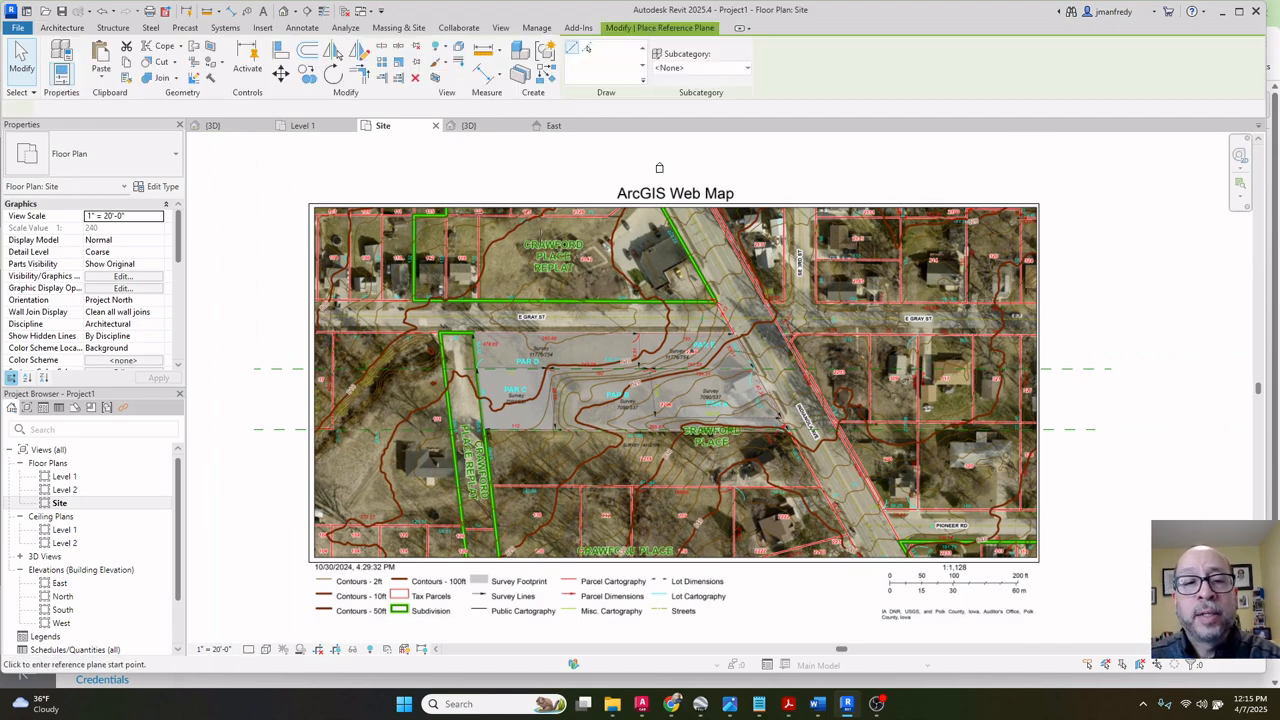
{"action": "left_click", "coordinate": [462, 160]}
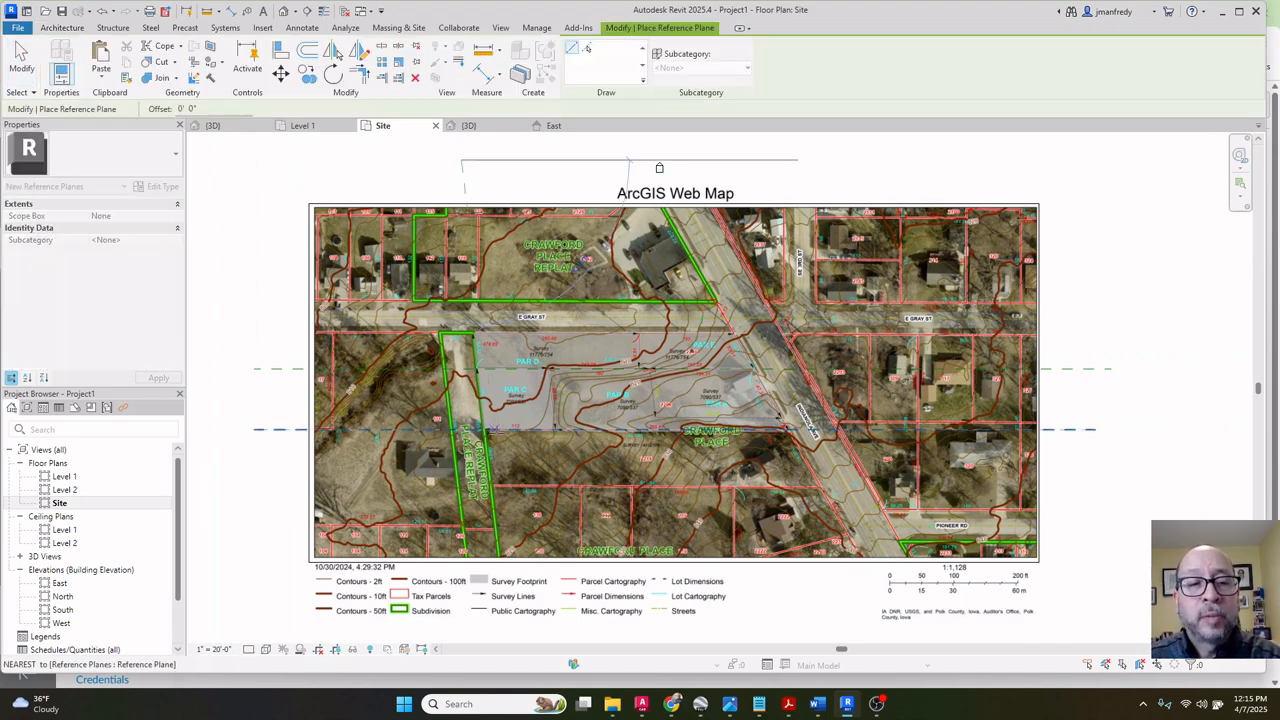
{"action": "key", "text": "Escape"}
{"action": "key", "text": "Escape"}
Draw a slanted reference plane along the western boundary line of PAR D and PAR C, beside the green subdivision strip.
{"action": "scroll", "coordinate": [497, 430], "scroll_direction": "up", "scroll_amount": 10}
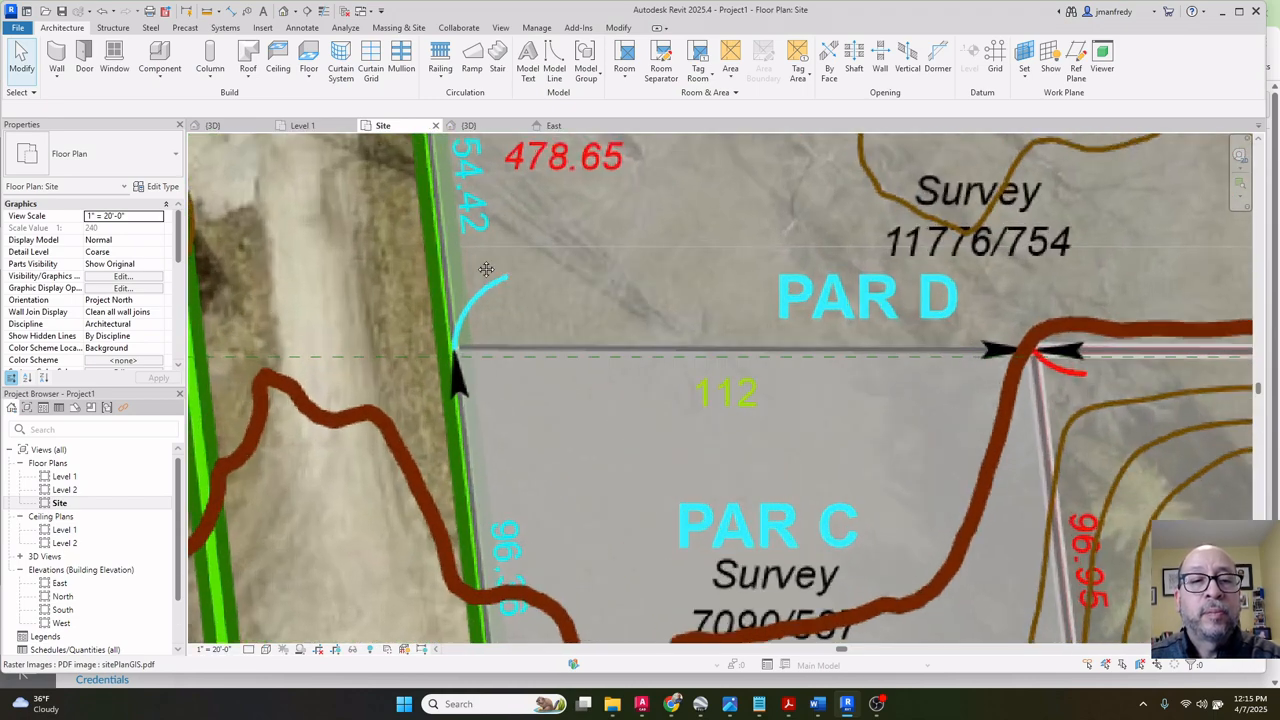
{"action": "middle_click_drag", "start_coordinate": [486, 269], "coordinate": [550, 322]}
{"action": "left_click", "coordinate": [1076, 70]}
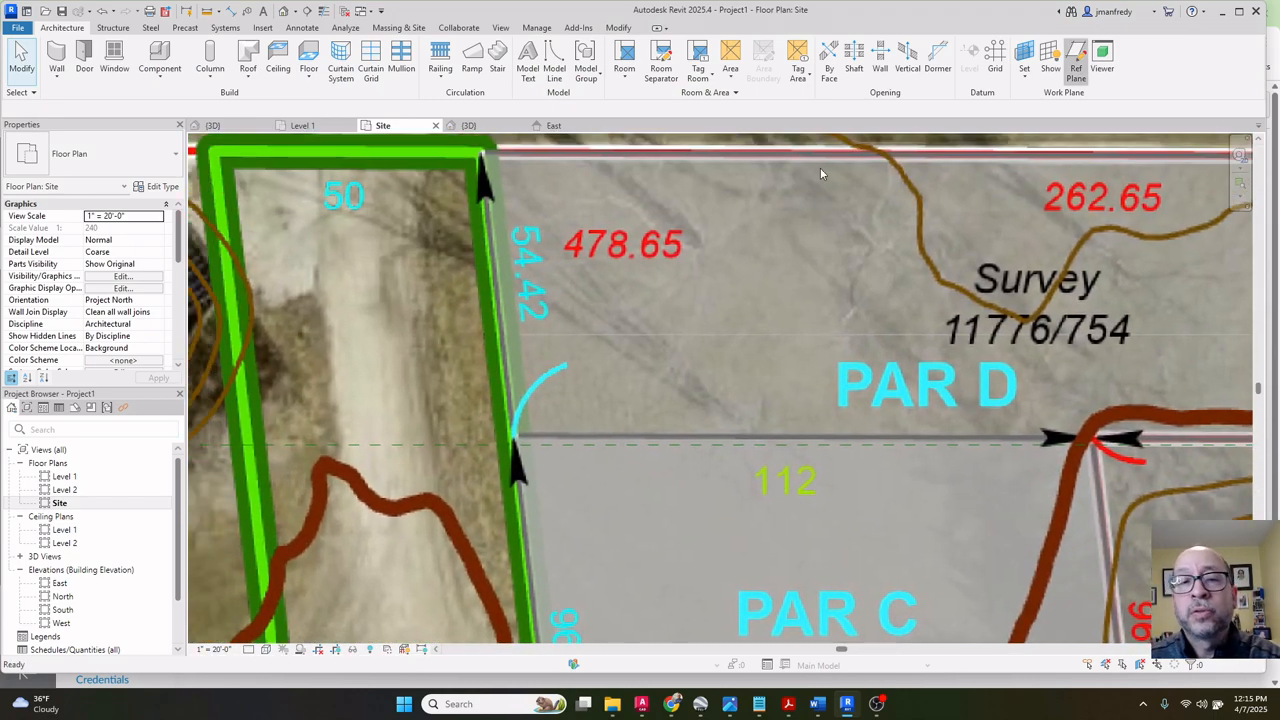
{"action": "scroll", "coordinate": [509, 236], "scroll_direction": "up", "scroll_amount": 1}
{"action": "left_click", "coordinate": [470, 233]}
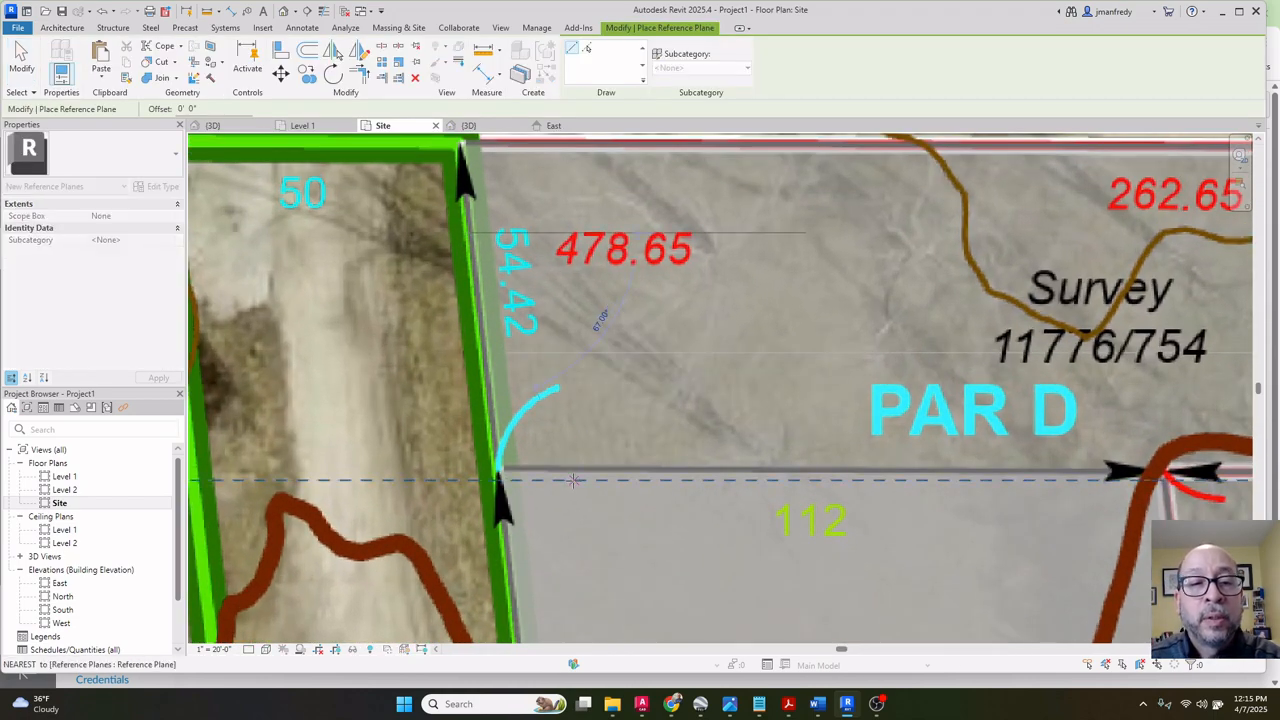
{"action": "middle_click_drag", "start_coordinate": [571, 508], "coordinate": [566, 318]}
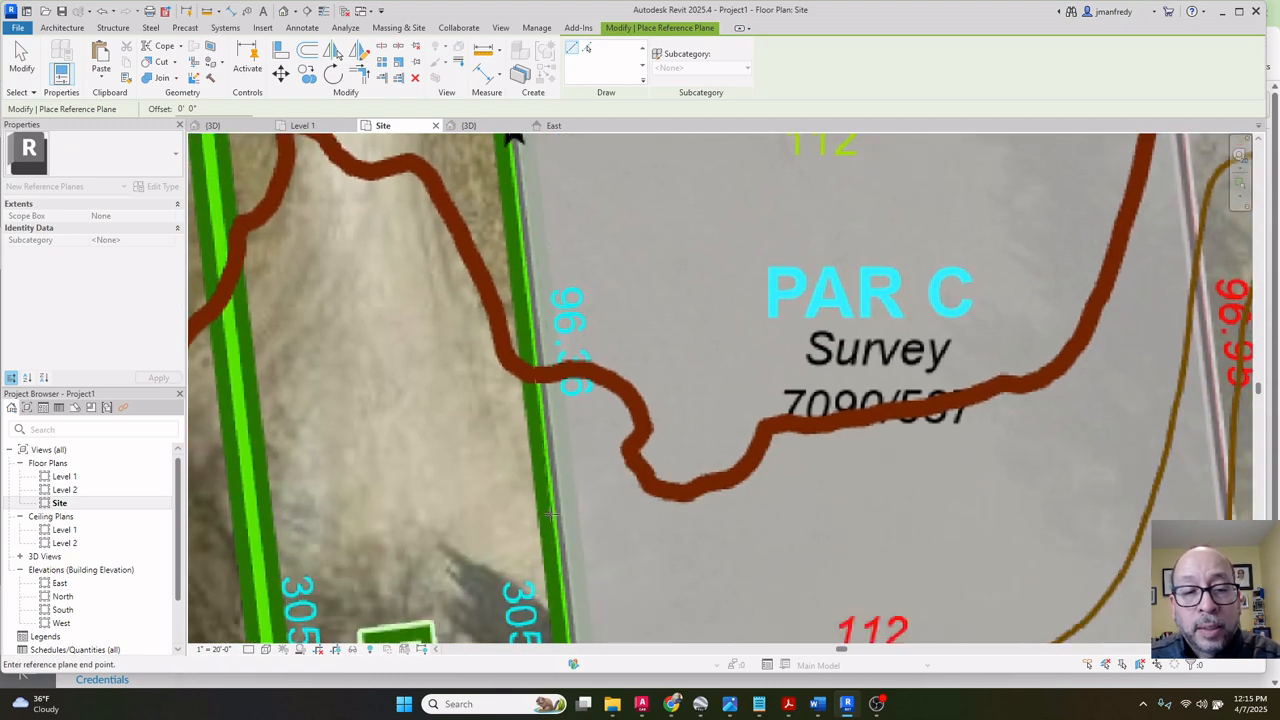
{"action": "scroll", "coordinate": [559, 512], "scroll_direction": "up", "scroll_amount": 2}
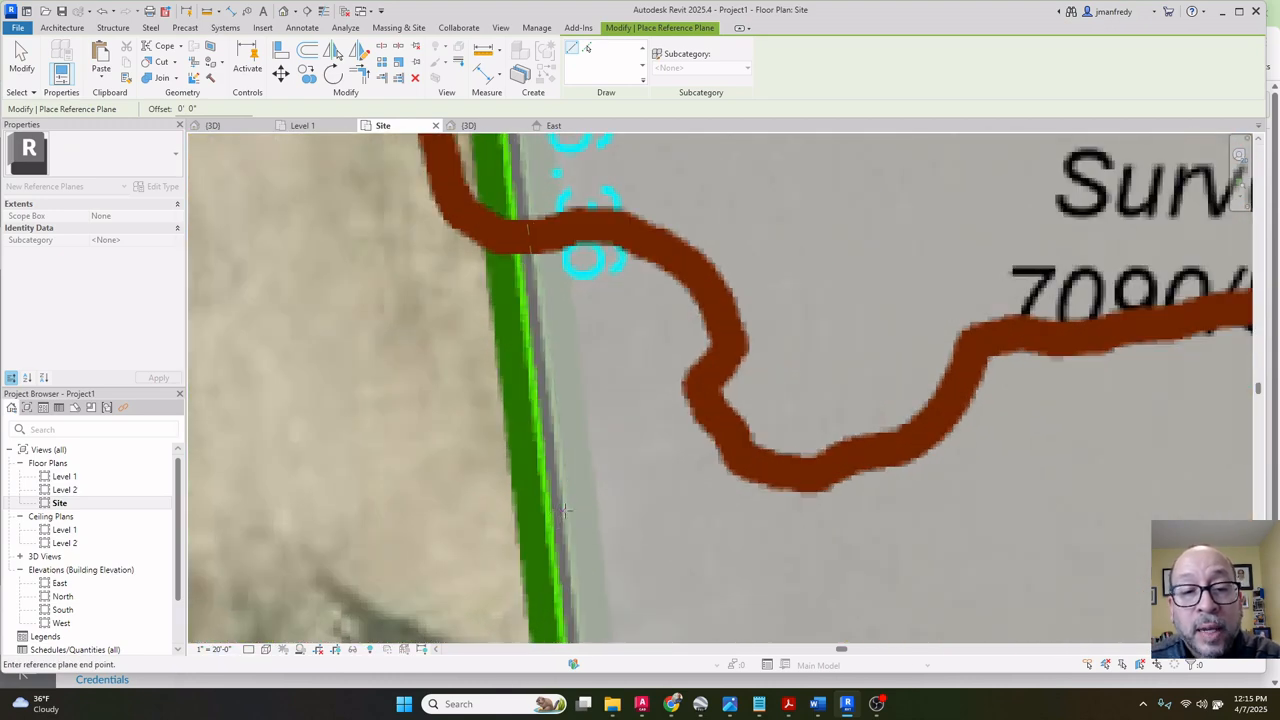
{"action": "scroll", "coordinate": [565, 511], "scroll_direction": "up", "scroll_amount": 1}
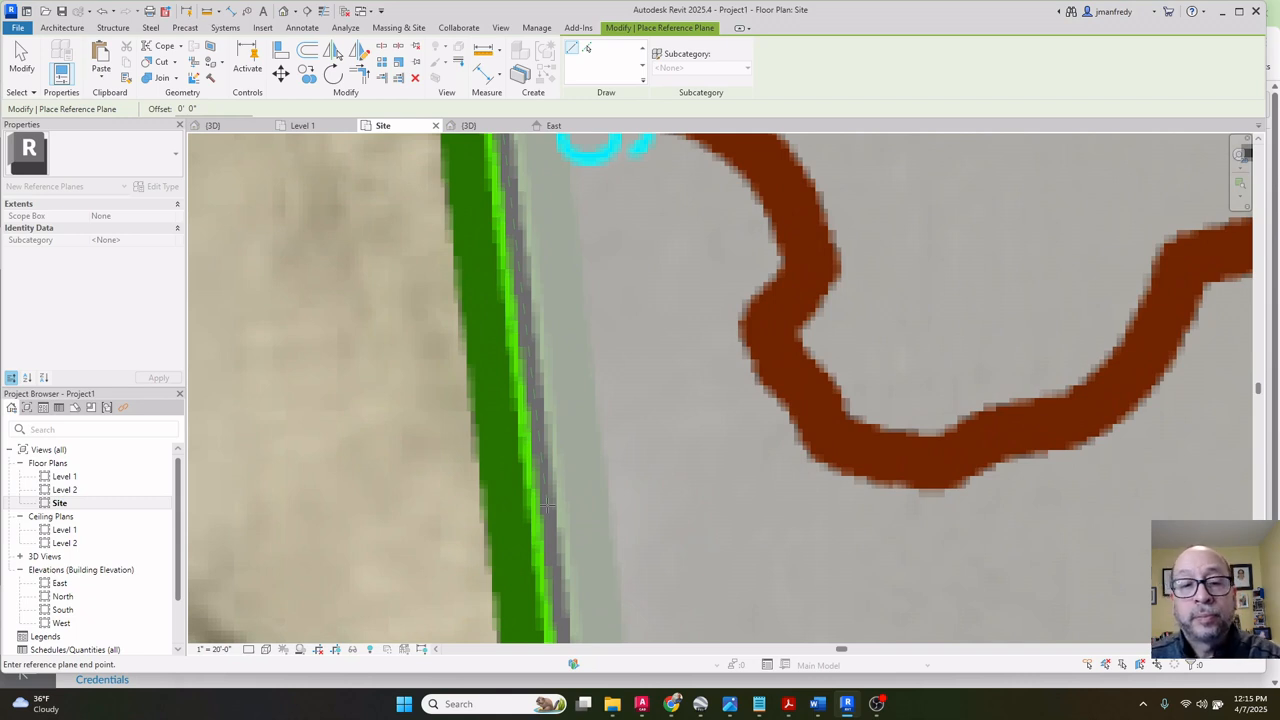
{"action": "left_click", "coordinate": [548, 508]}
{"action": "key", "text": "Escape"}
{"action": "key", "text": "Escape"}
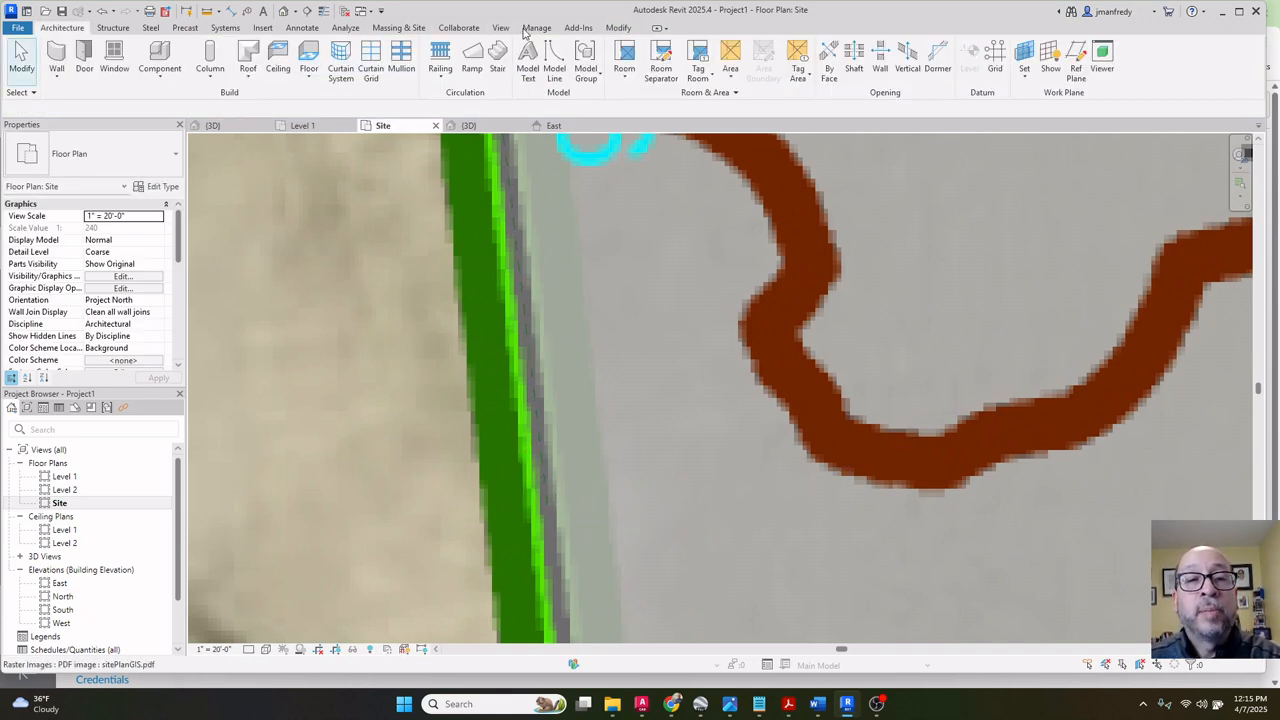
Review the project's snap settings.
{"action": "left_click", "coordinate": [537, 28]}
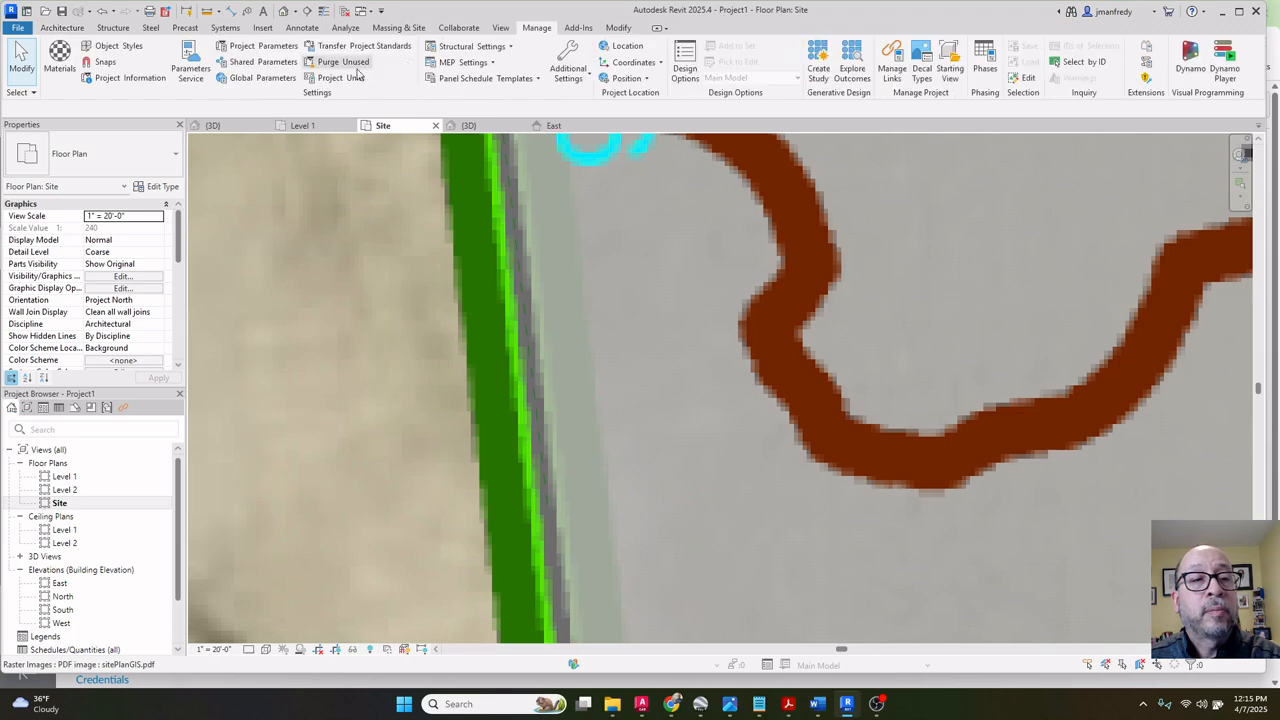
{"action": "left_click", "coordinate": [104, 66]}
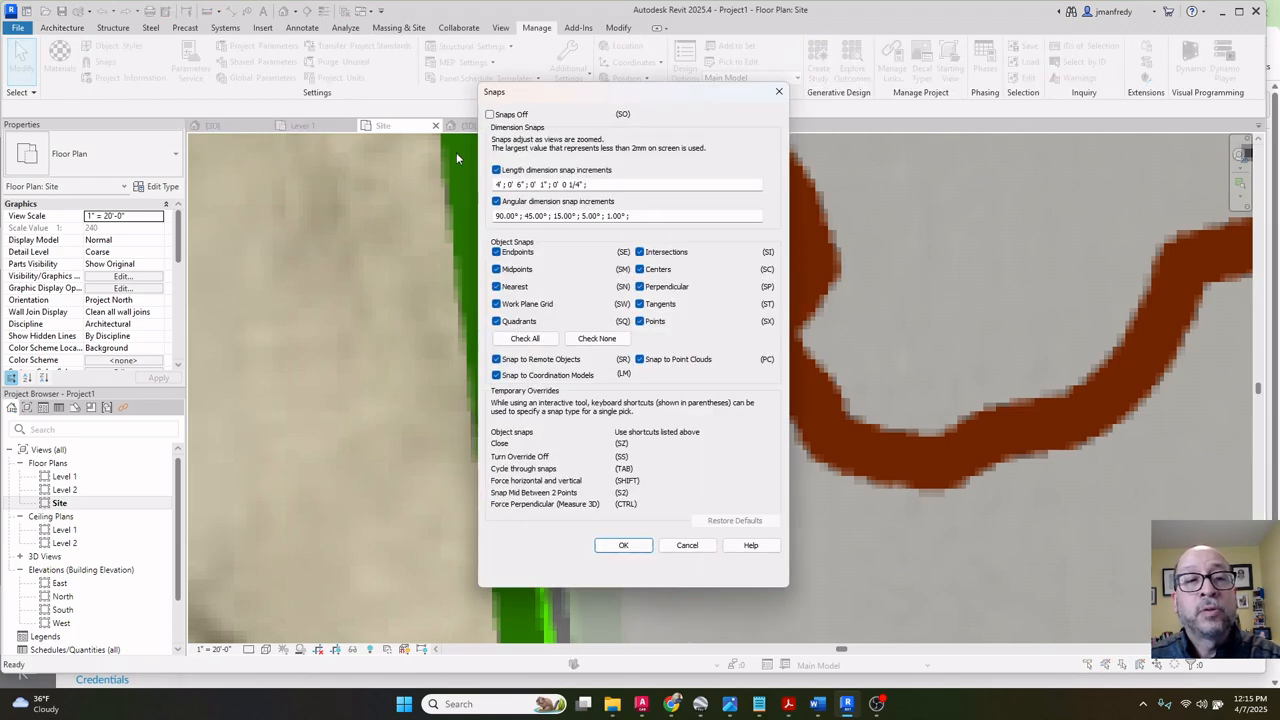
{"action": "key", "text": "Escape"}
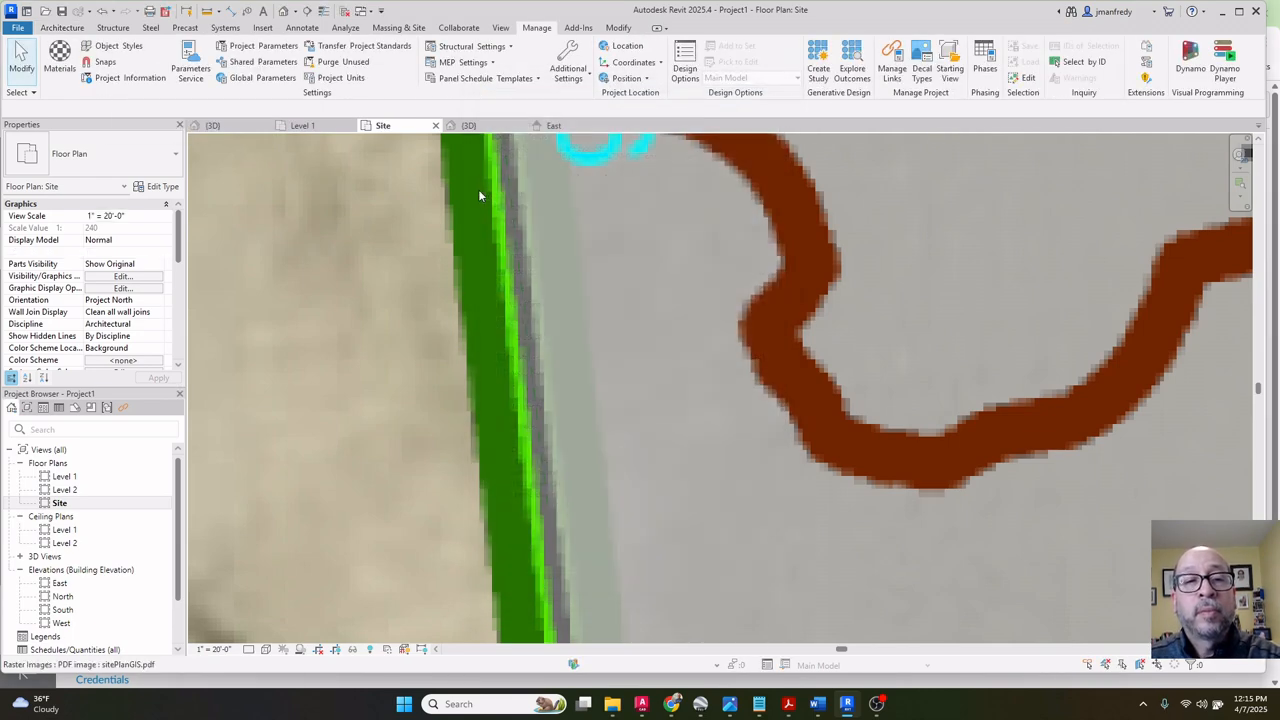
Extend the south end of the western slanted reference plane past the lower edge of the map.
{"action": "scroll", "coordinate": [483, 190], "scroll_direction": "down", "scroll_amount": 3}
{"action": "left_click", "coordinate": [522, 347]}
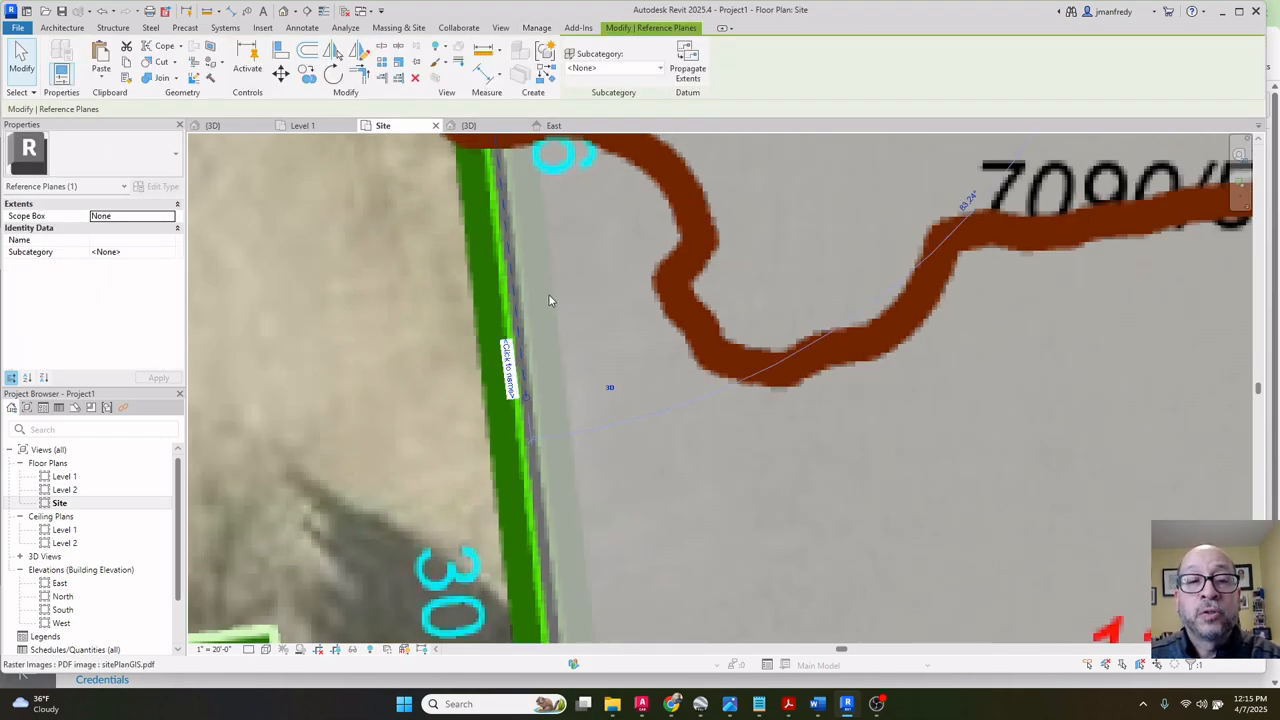
{"action": "scroll", "coordinate": [551, 295], "scroll_direction": "down", "scroll_amount": 5}
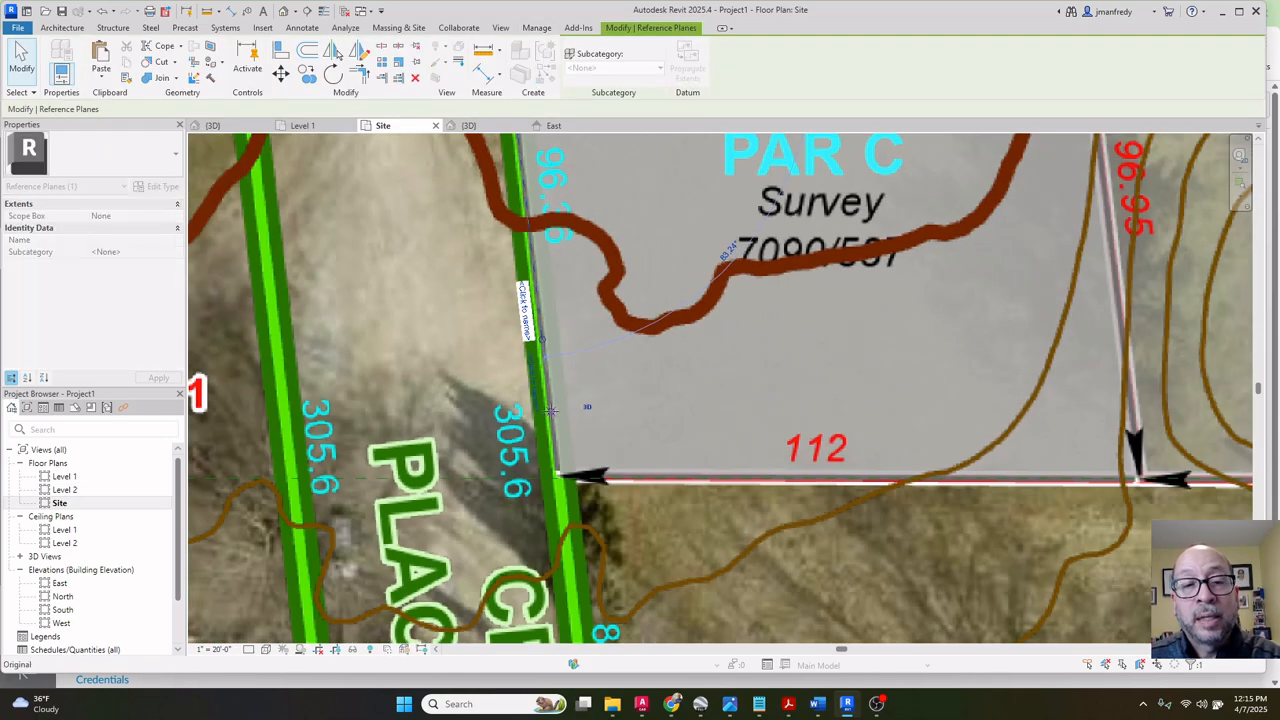
{"action": "scroll", "coordinate": [555, 410], "scroll_direction": "down", "scroll_amount": 5}
{"action": "scroll", "coordinate": [557, 410], "scroll_direction": "down", "scroll_amount": 5}
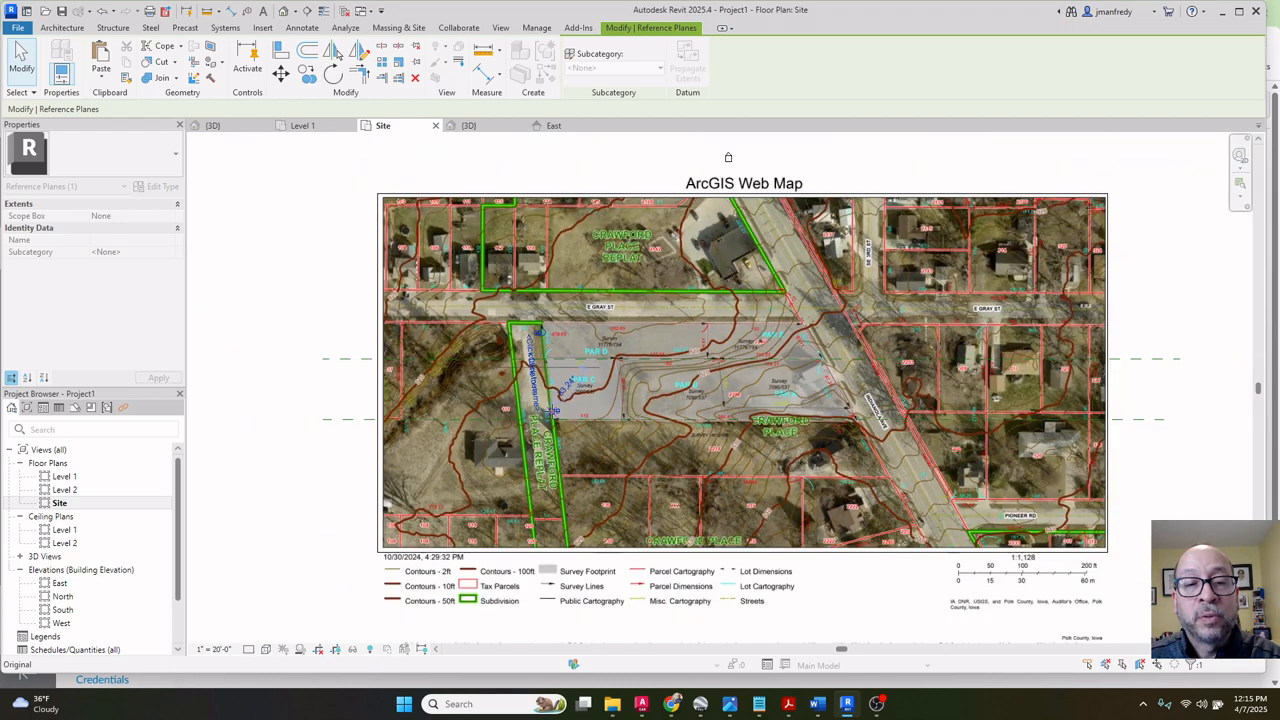
{"action": "left_click_drag", "start_coordinate": [577, 602], "coordinate": [578, 621]}
{"action": "key", "text": "Escape"}
{"action": "scroll", "coordinate": [598, 412], "scroll_direction": "up", "scroll_amount": 1}
{"action": "left_click", "coordinate": [555, 466]}
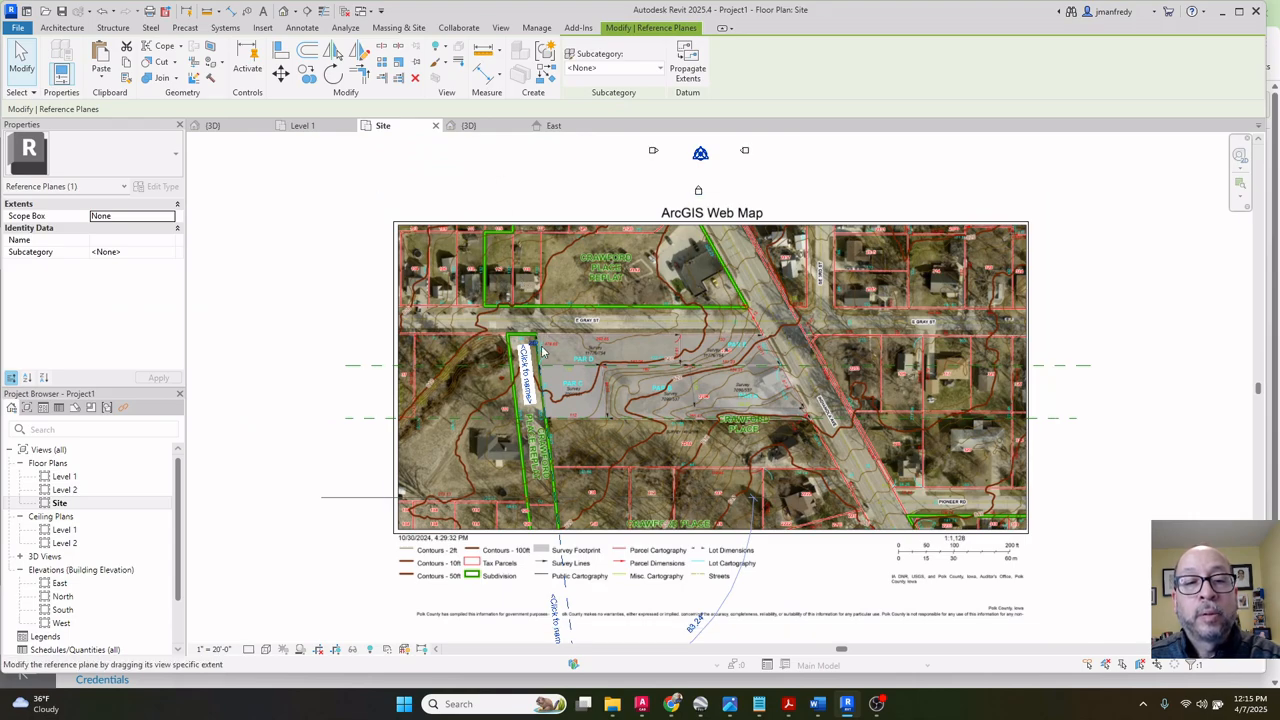
Extend the north end of the western slanted reference plane past the upper edge of the map.
{"action": "scroll", "coordinate": [545, 355], "scroll_direction": "up", "scroll_amount": 3}
{"action": "scroll", "coordinate": [558, 360], "scroll_direction": "up", "scroll_amount": 2}
{"action": "scroll", "coordinate": [560, 362], "scroll_direction": "up", "scroll_amount": 1}
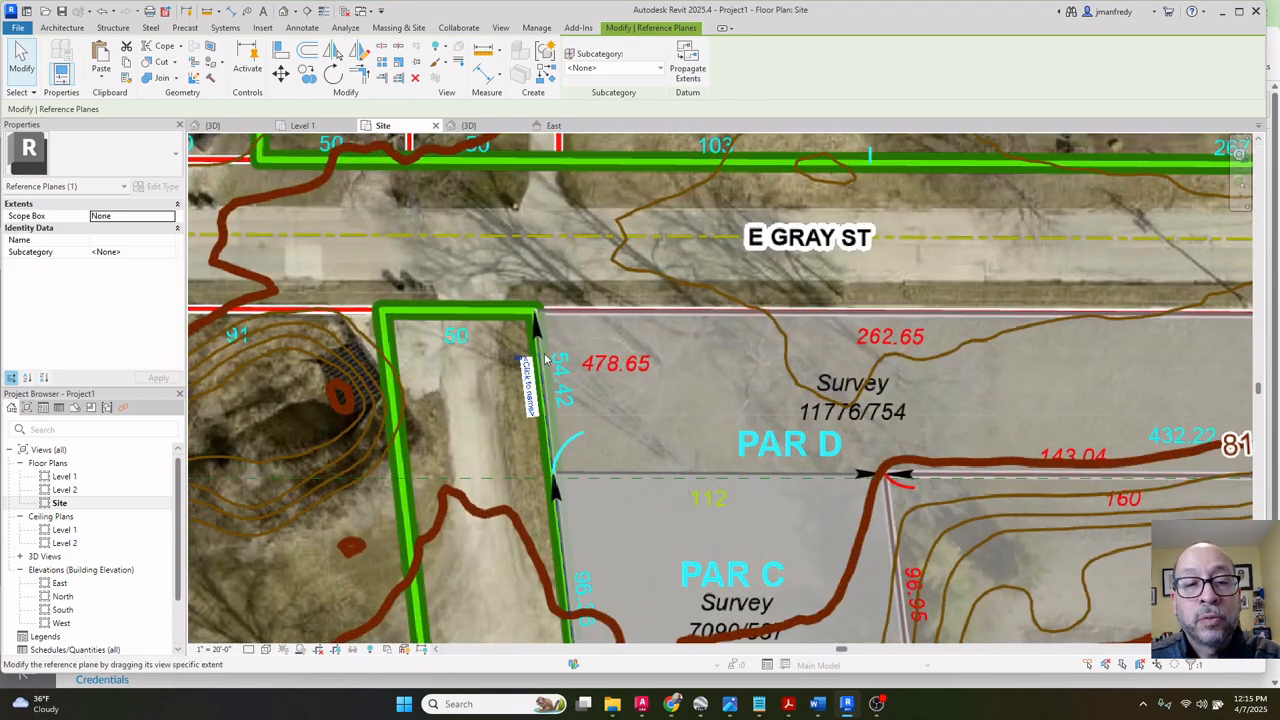
{"action": "scroll", "coordinate": [518, 275], "scroll_direction": "down", "scroll_amount": 2}
{"action": "scroll", "coordinate": [520, 280], "scroll_direction": "down", "scroll_amount": 3}
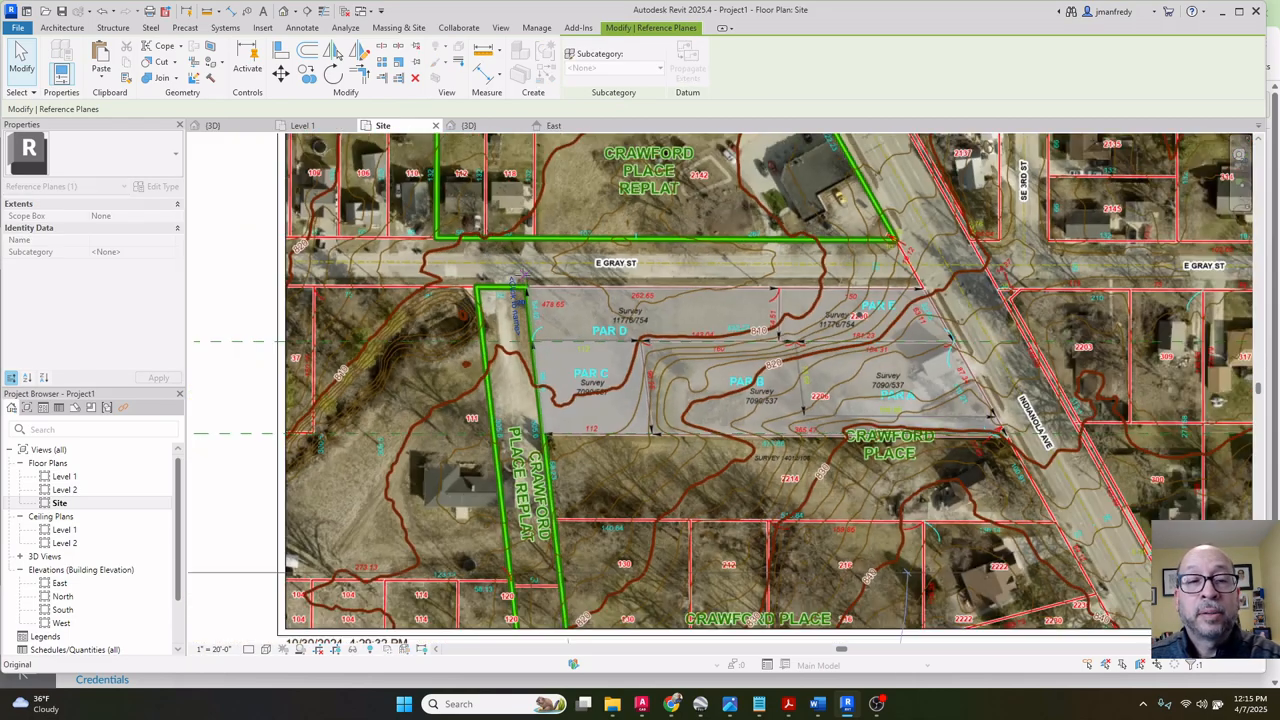
{"action": "scroll", "coordinate": [540, 288], "scroll_direction": "down", "scroll_amount": 2}
{"action": "middle_click_drag", "start_coordinate": [543, 290], "coordinate": [553, 331]}
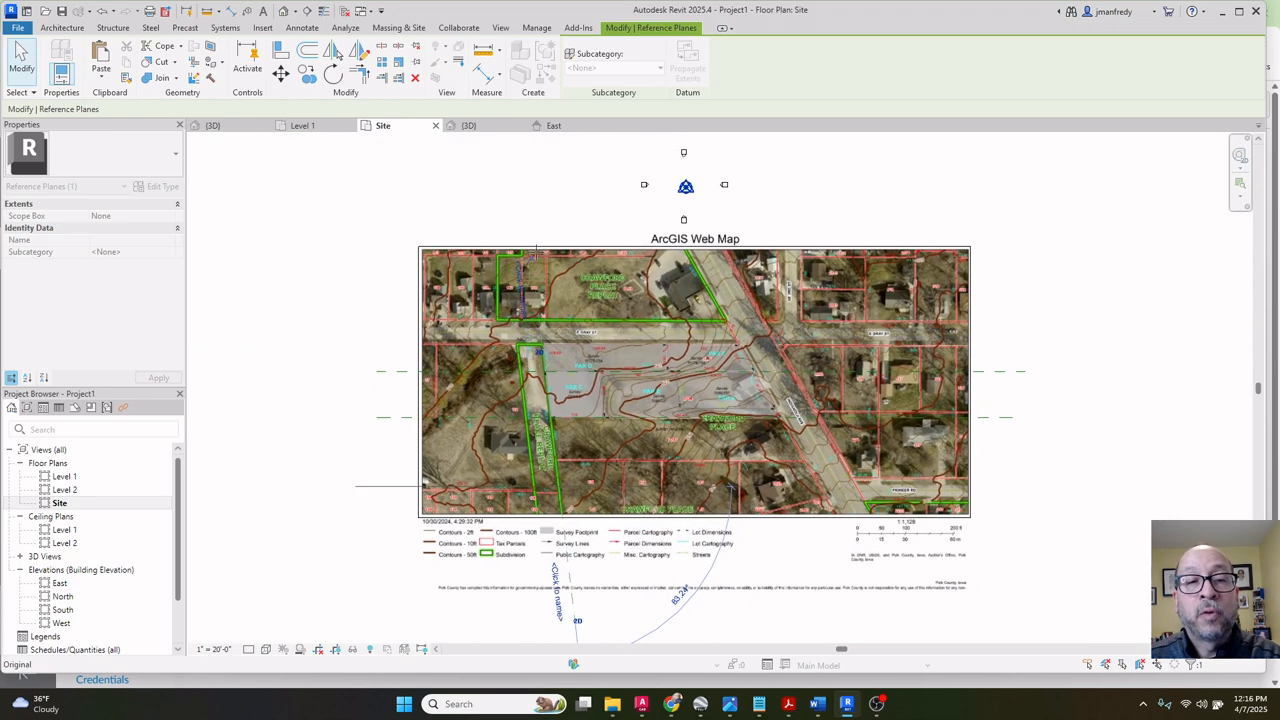
{"action": "left_click", "coordinate": [525, 210]}
{"action": "left_click", "coordinate": [556, 203]}
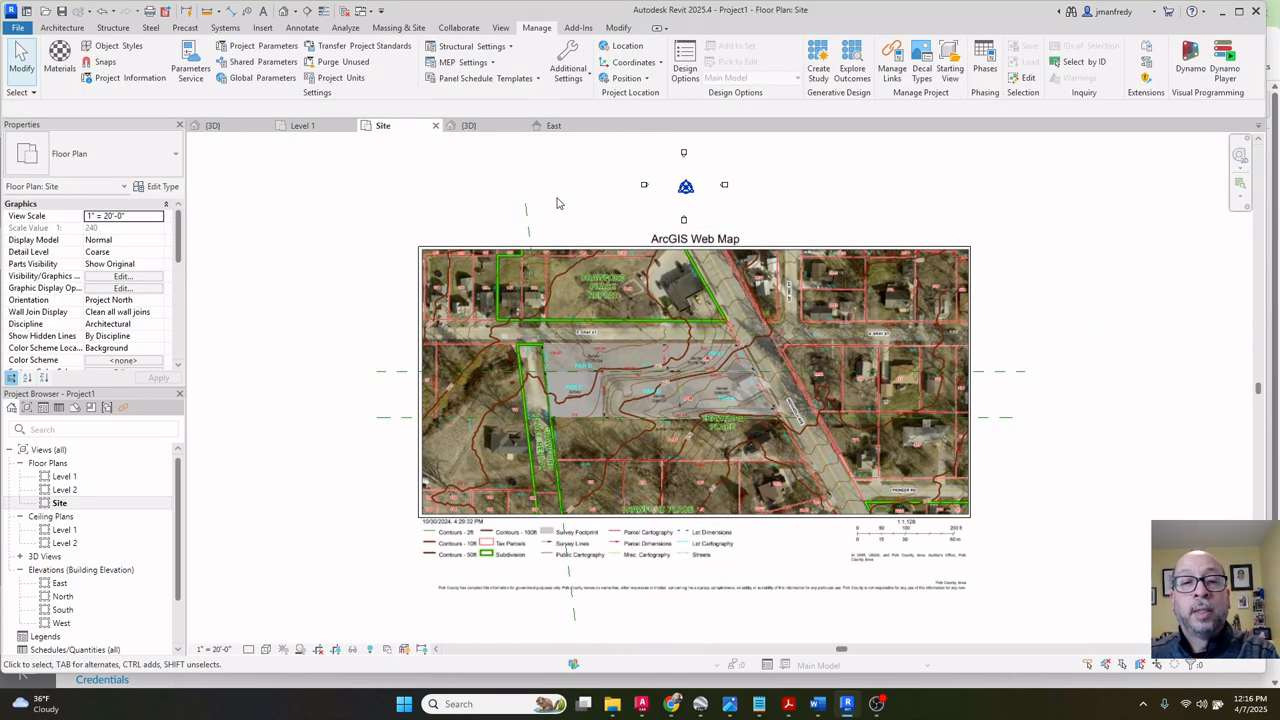
Draw a slanted reference plane along the eastern boundary line of PAR E and PAR A, beside Indianola Ave.
{"action": "middle_click_drag", "start_coordinate": [588, 210], "coordinate": [568, 190]}
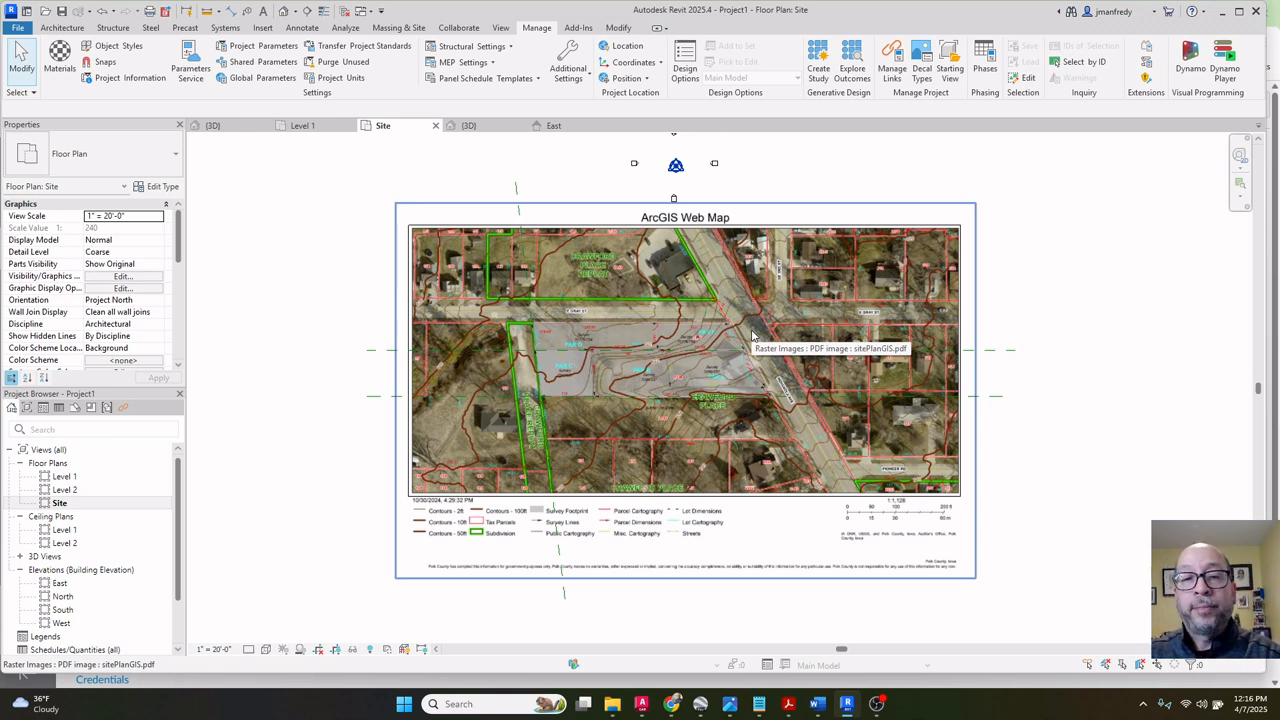
{"action": "middle_click_drag", "start_coordinate": [872, 276], "coordinate": [843, 270]}
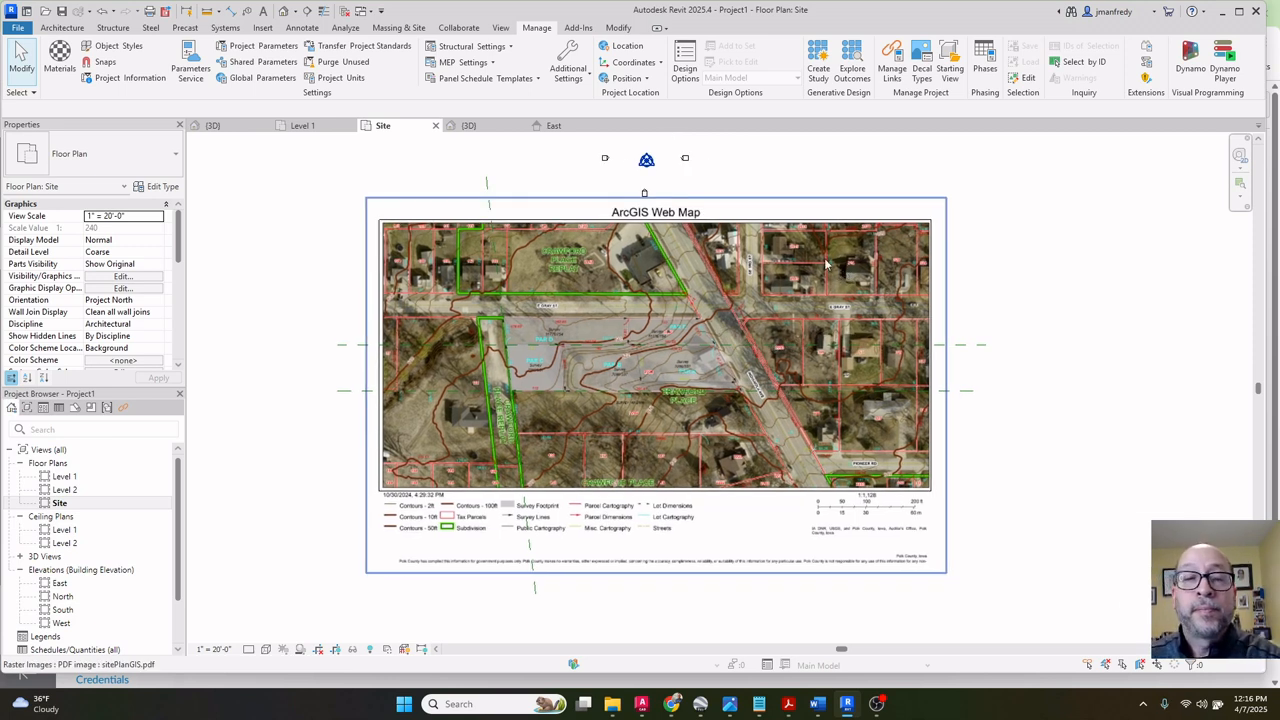
{"action": "left_click", "coordinate": [82, 30]}
{"action": "left_click", "coordinate": [1076, 68]}
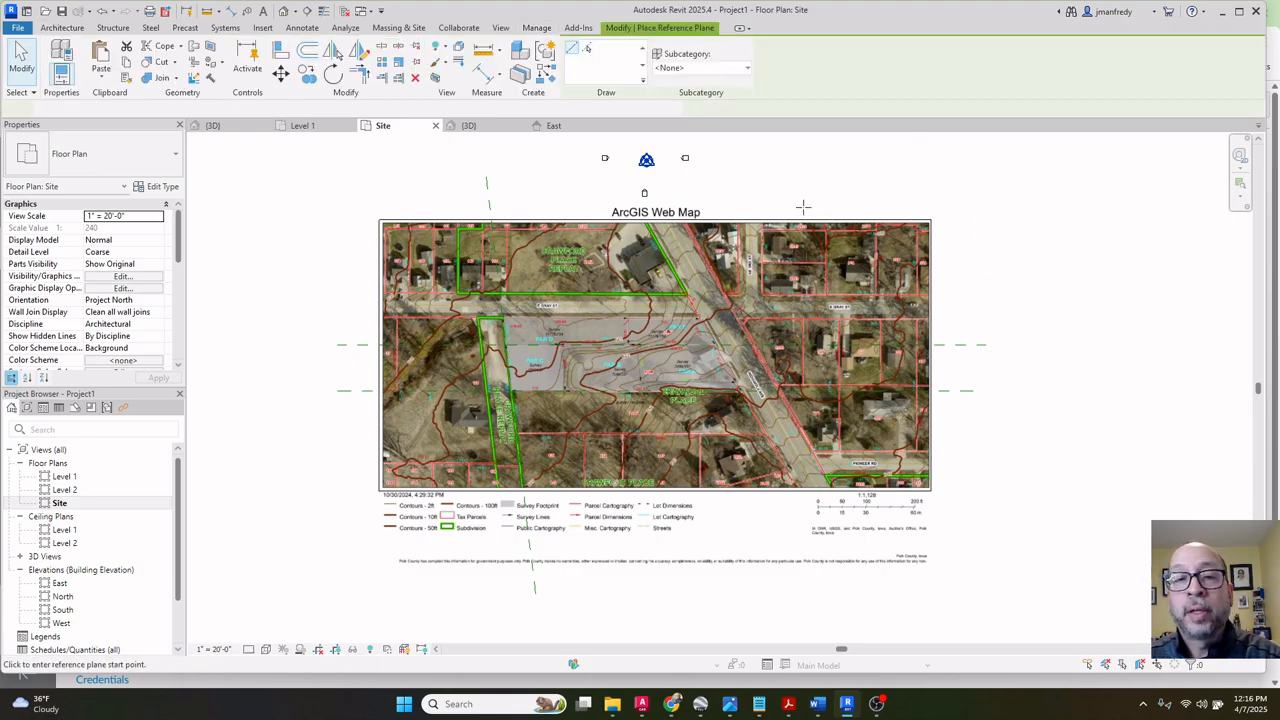
{"action": "scroll", "coordinate": [682, 300], "scroll_direction": "up", "scroll_amount": 4}
{"action": "scroll", "coordinate": [716, 372], "scroll_direction": "up", "scroll_amount": 8}
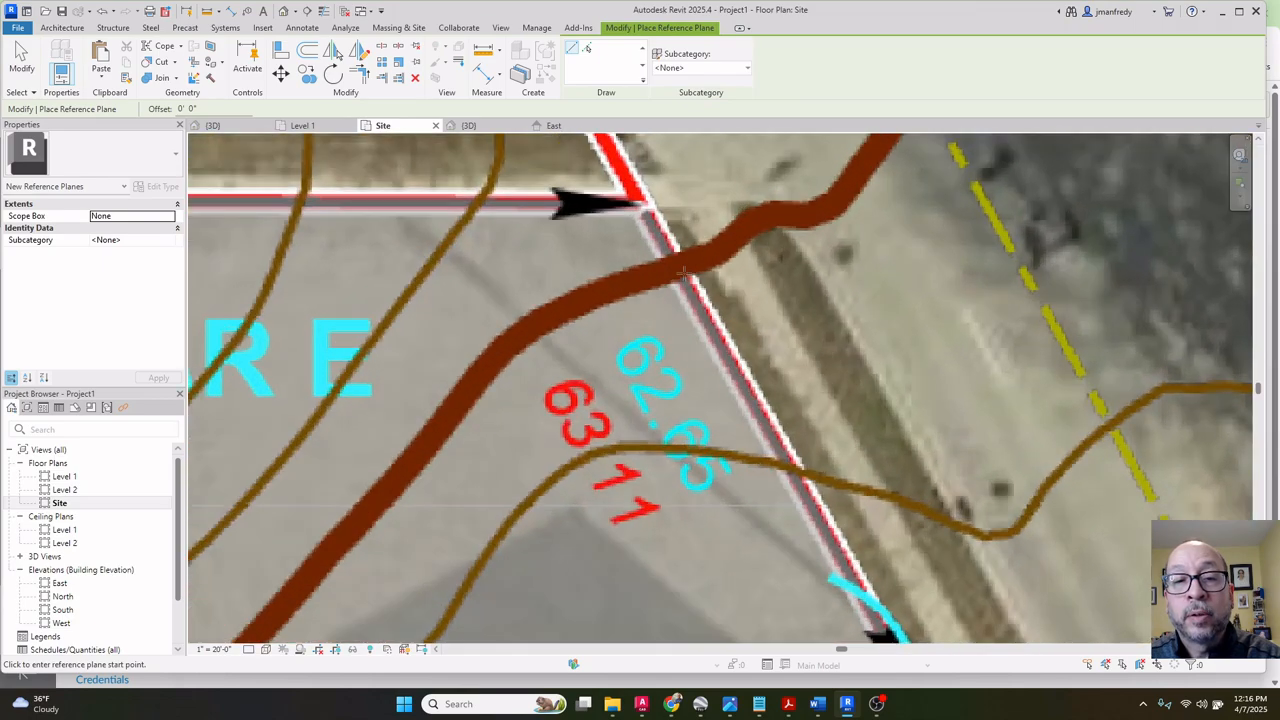
{"action": "left_click", "coordinate": [684, 273]}
{"action": "scroll", "coordinate": [728, 276], "scroll_direction": "down", "scroll_amount": 5}
{"action": "middle_click_drag", "start_coordinate": [872, 568], "coordinate": [795, 382]}
{"action": "scroll", "coordinate": [798, 384], "scroll_direction": "up", "scroll_amount": 3}
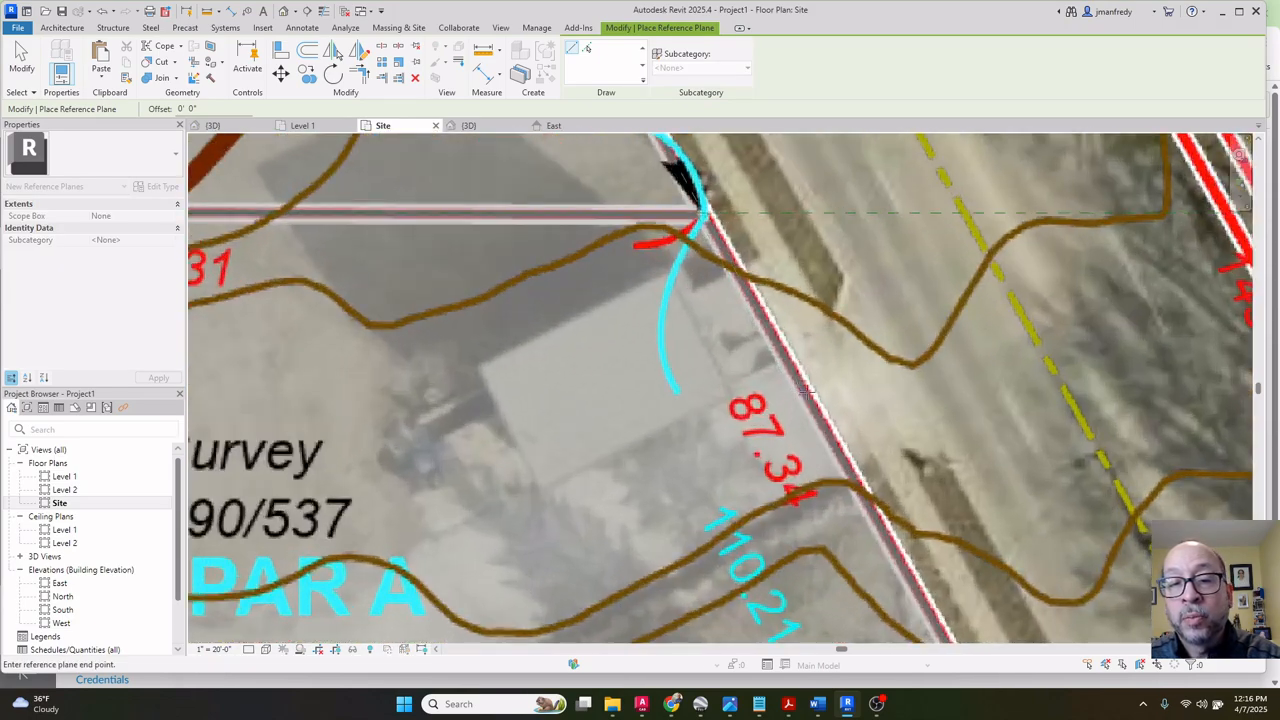
{"action": "scroll", "coordinate": [808, 392], "scroll_direction": "up", "scroll_amount": 5}
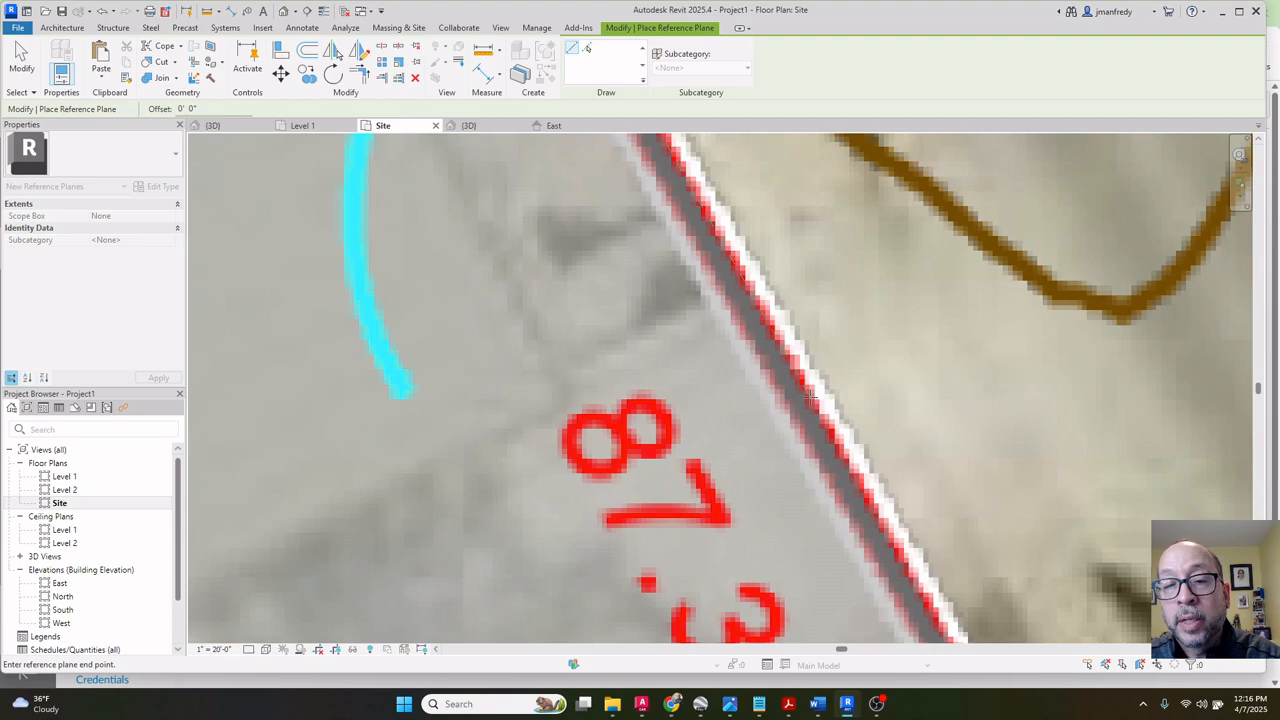
{"action": "left_click", "coordinate": [810, 397]}
{"action": "key", "text": "Escape"}
{"action": "key", "text": "Escape"}
Extend the south end of the eastern slanted reference plane past the lower edge of the map.
{"action": "scroll", "coordinate": [808, 394], "scroll_direction": "down", "scroll_amount": 2}
{"action": "left_click", "coordinate": [806, 386]}
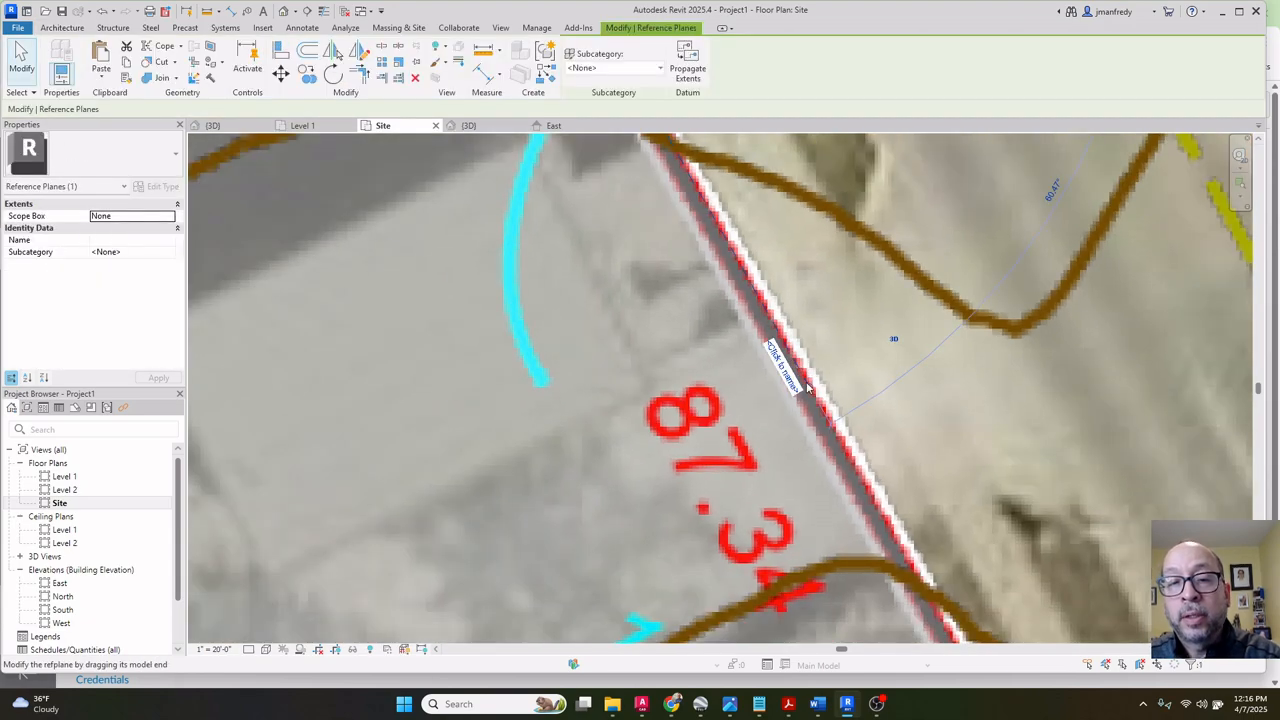
{"action": "scroll", "coordinate": [808, 388], "scroll_direction": "down", "scroll_amount": 8}
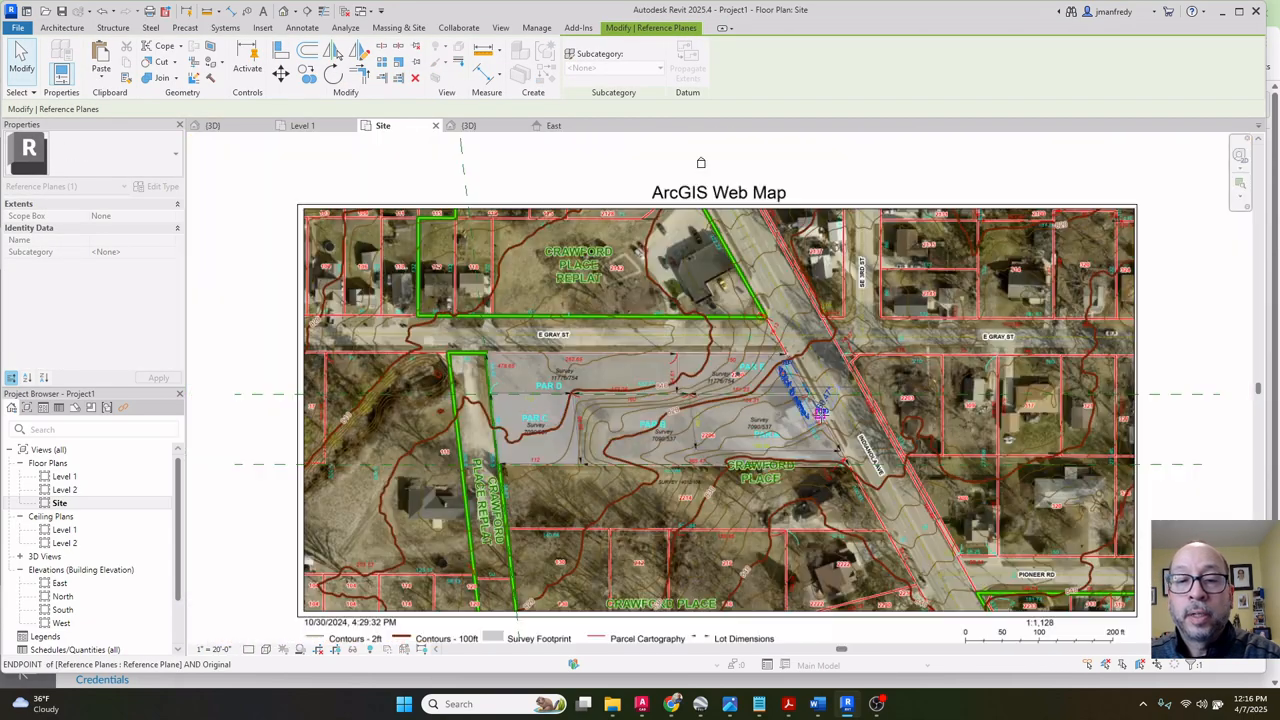
{"action": "scroll", "coordinate": [821, 414], "scroll_direction": "down", "scroll_amount": 2}
{"action": "left_click_drag", "start_coordinate": [821, 415], "coordinate": [932, 636]}
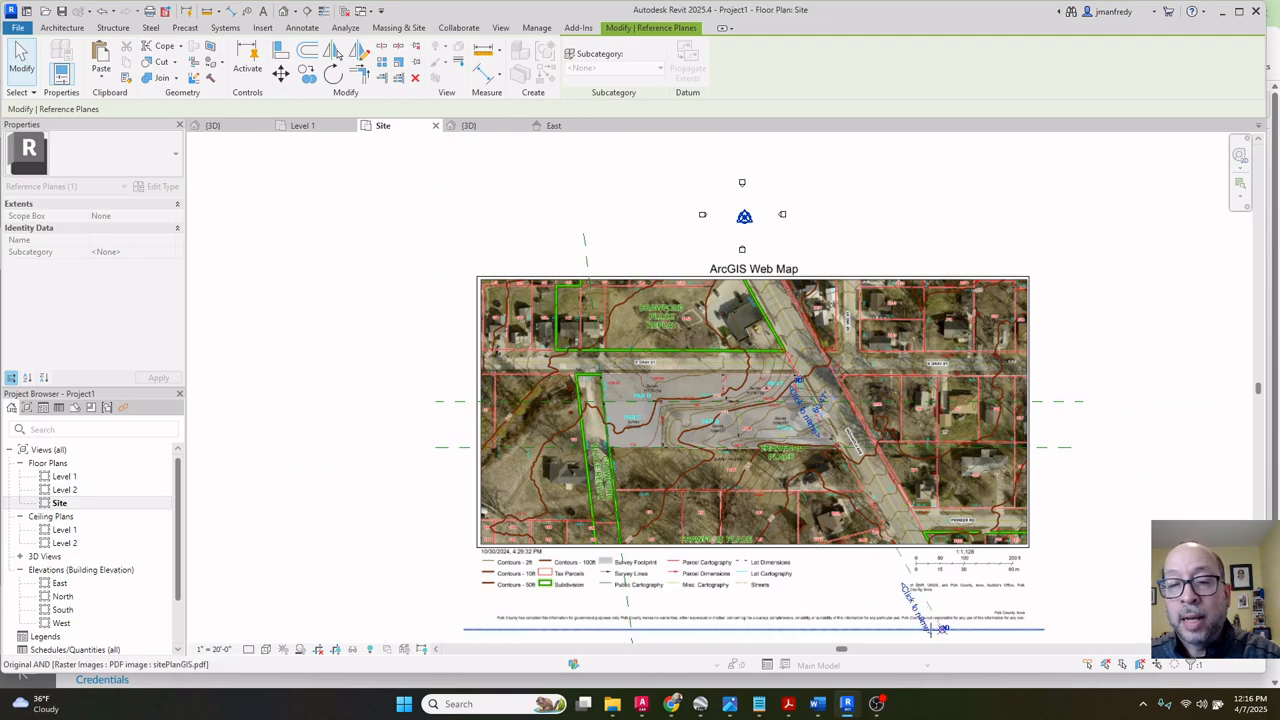
Extend the north end of the eastern slanted reference plane past the upper edge of the map.
{"action": "left_click", "coordinate": [932, 637]}
{"action": "key", "text": "Escape"}
{"action": "key", "text": "Escape"}
{"action": "left_click", "coordinate": [931, 617]}
{"action": "scroll", "coordinate": [842, 438], "scroll_direction": "up", "scroll_amount": 6}
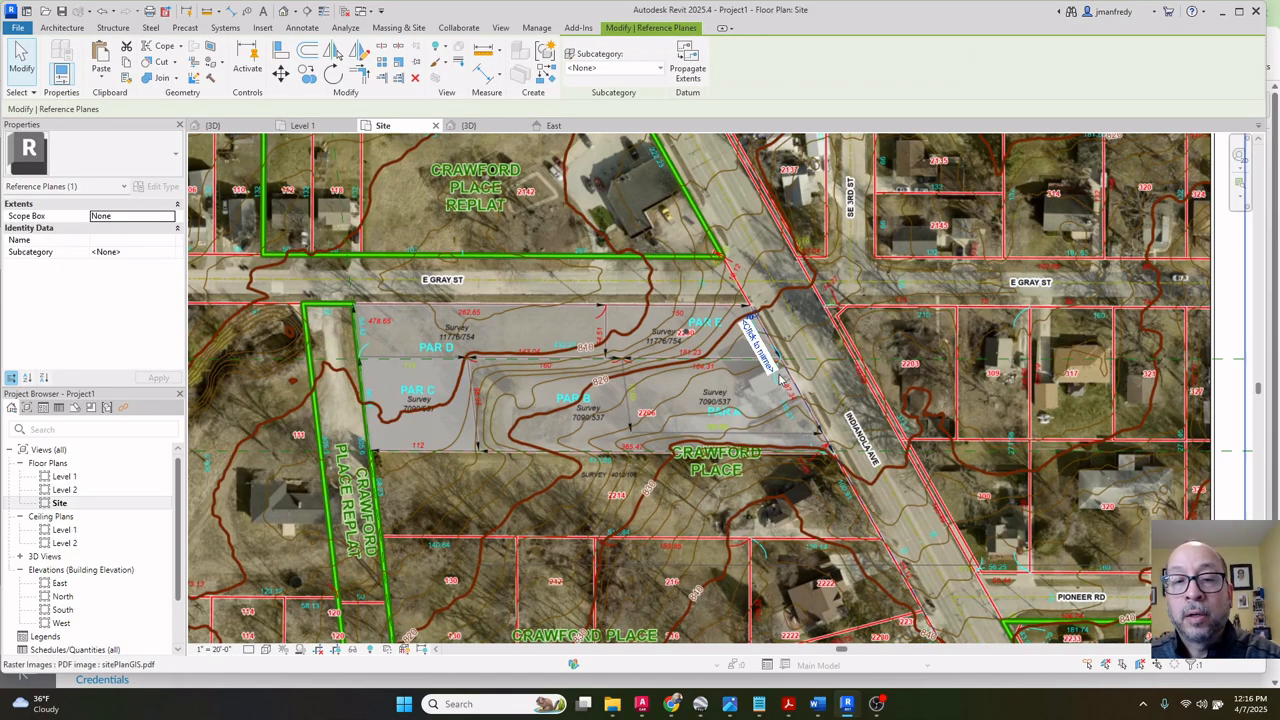
{"action": "scroll", "coordinate": [758, 313], "scroll_direction": "up", "scroll_amount": 5}
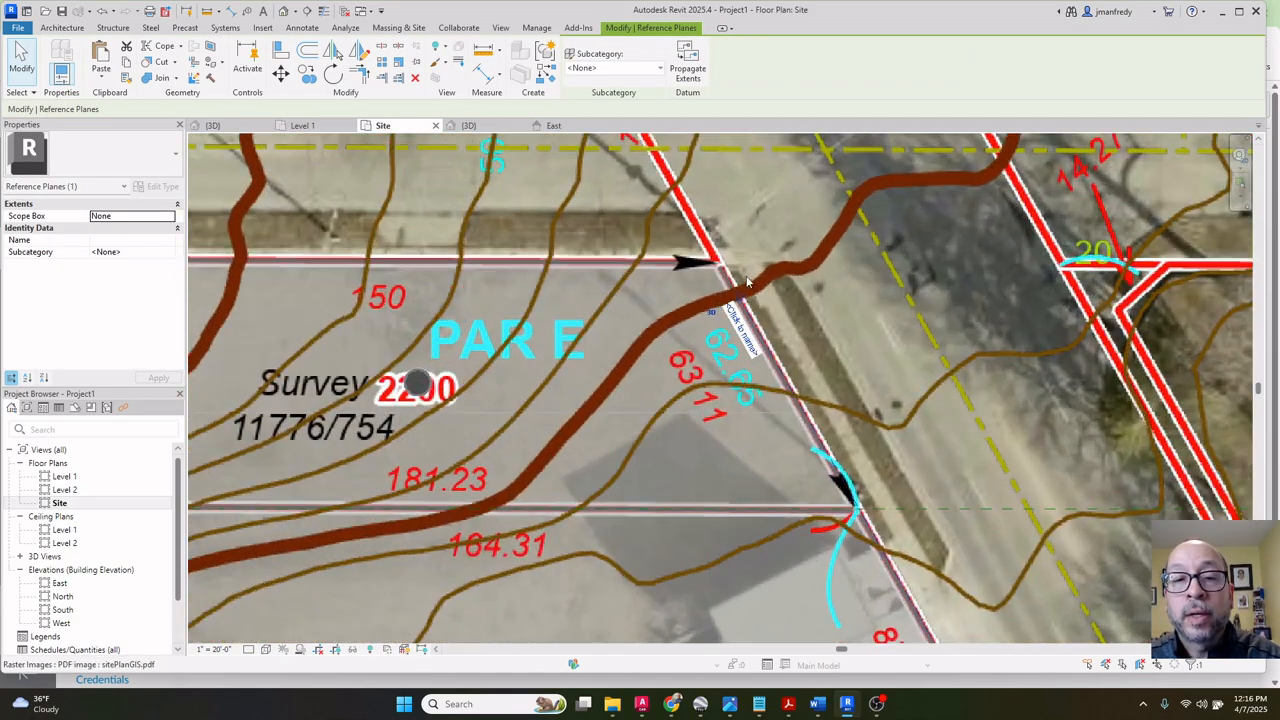
{"action": "scroll", "coordinate": [743, 317], "scroll_direction": "up", "scroll_amount": 2}
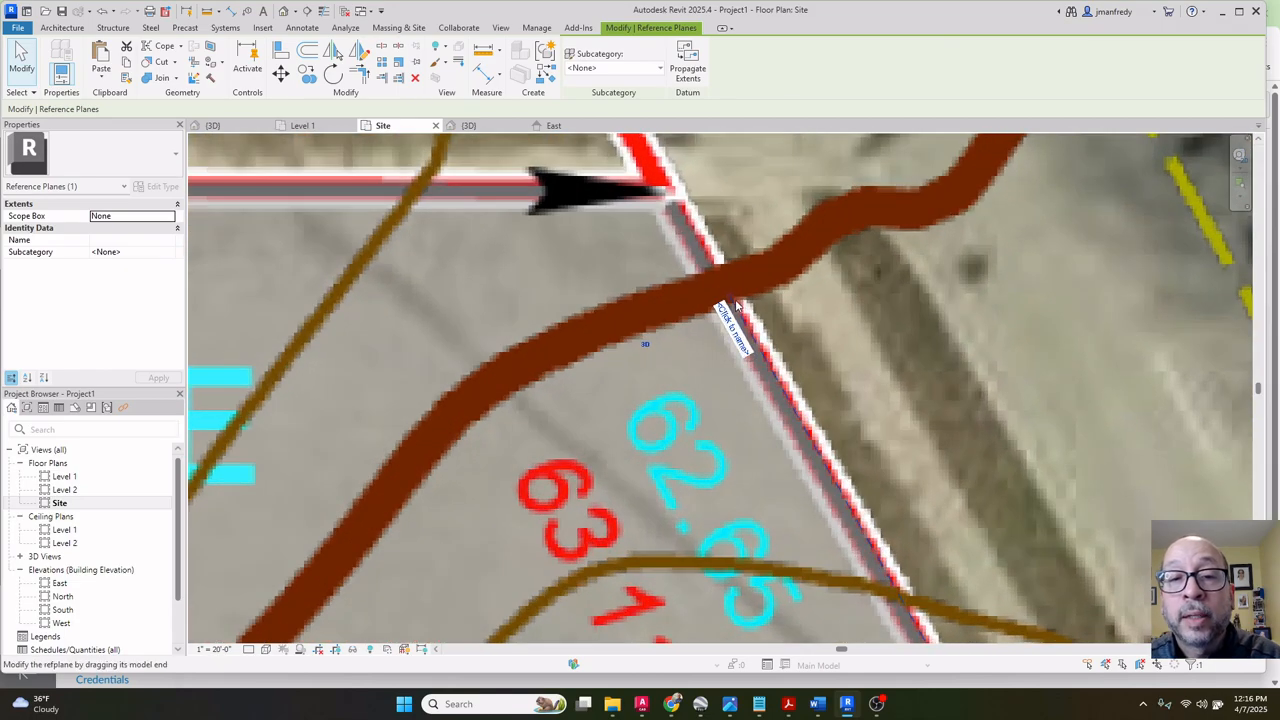
{"action": "scroll", "coordinate": [733, 303], "scroll_direction": "down", "scroll_amount": 6}
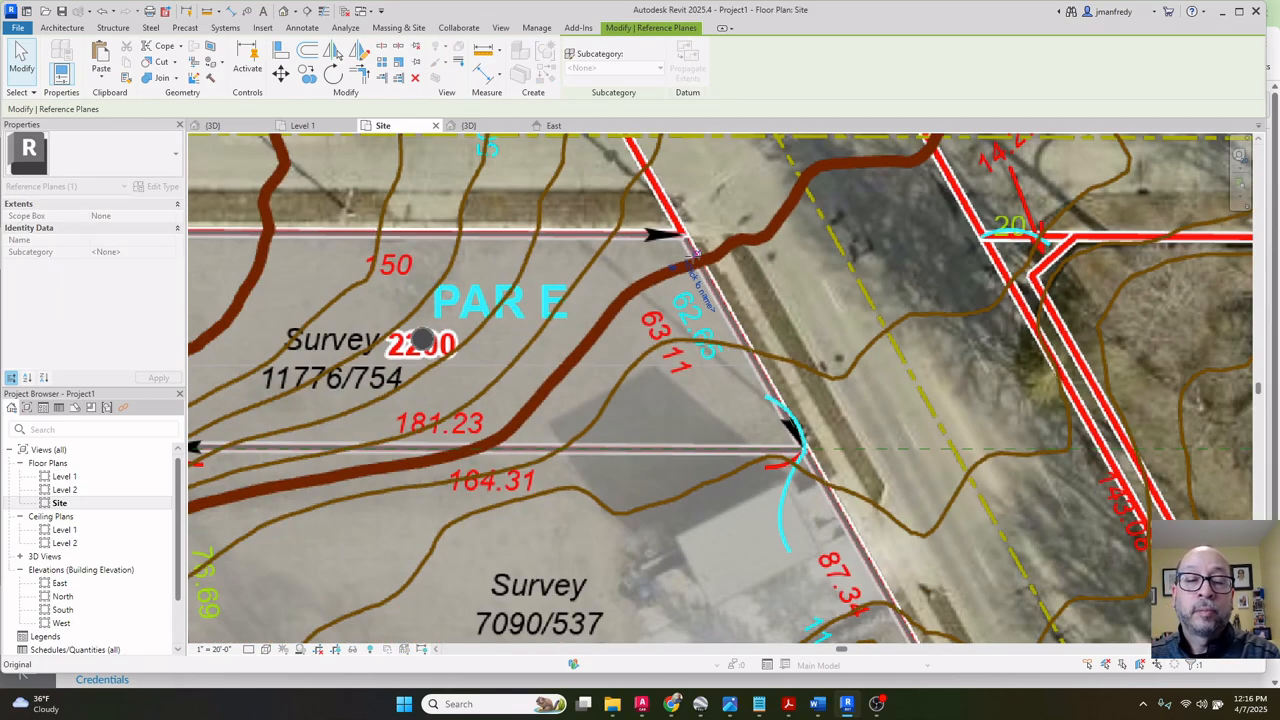
{"action": "scroll", "coordinate": [712, 293], "scroll_direction": "down", "scroll_amount": 8}
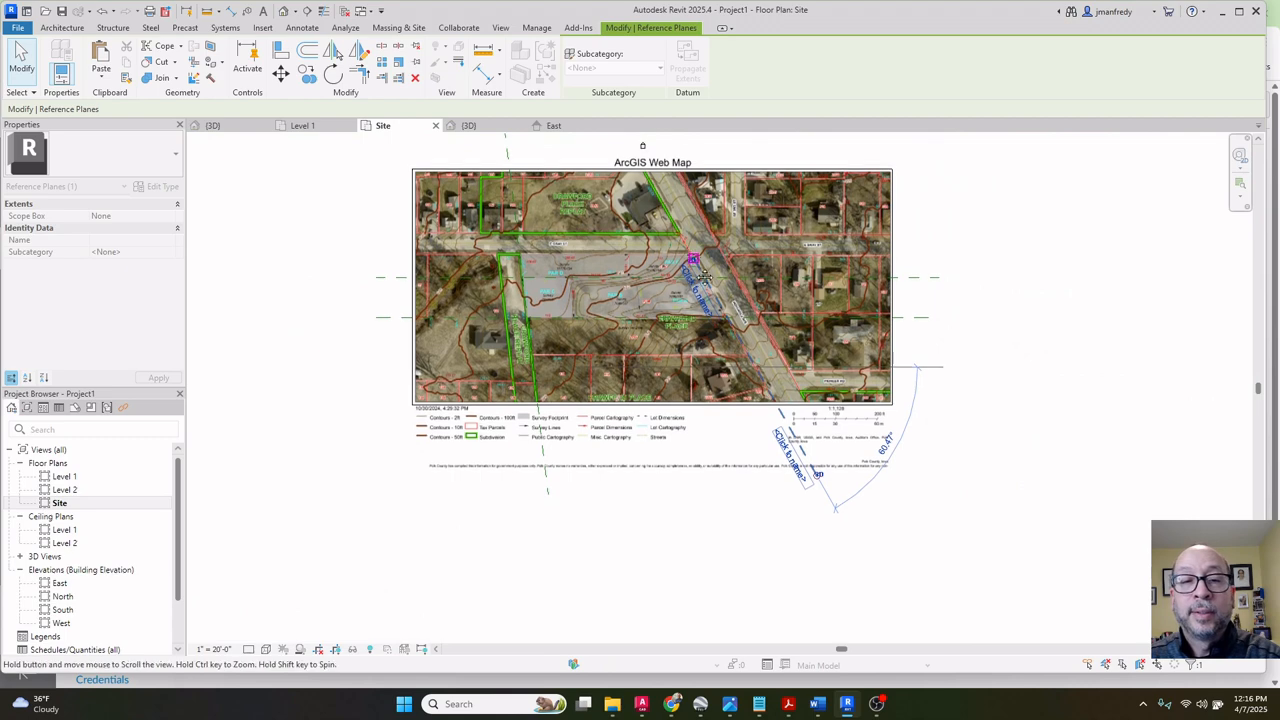
{"action": "left_click_drag", "start_coordinate": [712, 296], "coordinate": [648, 213]}
{"action": "key", "text": "Escape"}
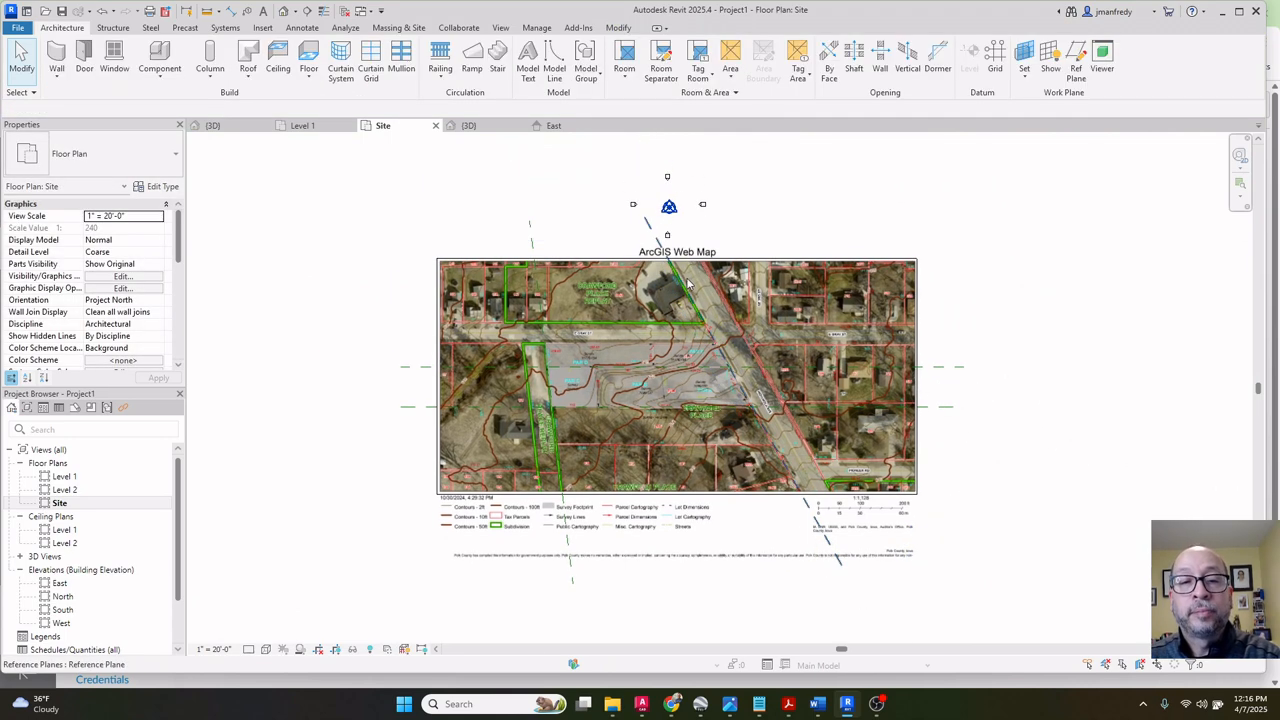
{"action": "middle_click_drag", "start_coordinate": [396, 445], "coordinate": [366, 442]}
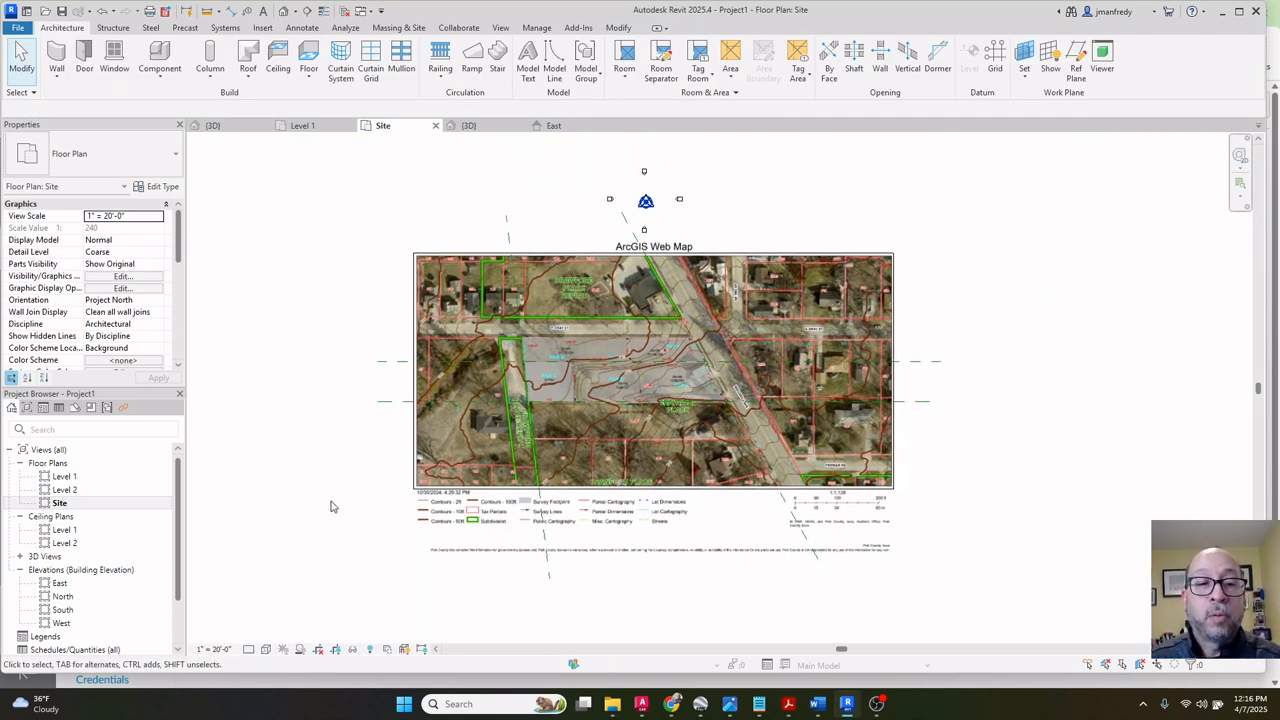
Set the Site view's visual style to Consistent Colors and check the reference planes over the terrain.
{"action": "left_click", "coordinate": [265, 650]}
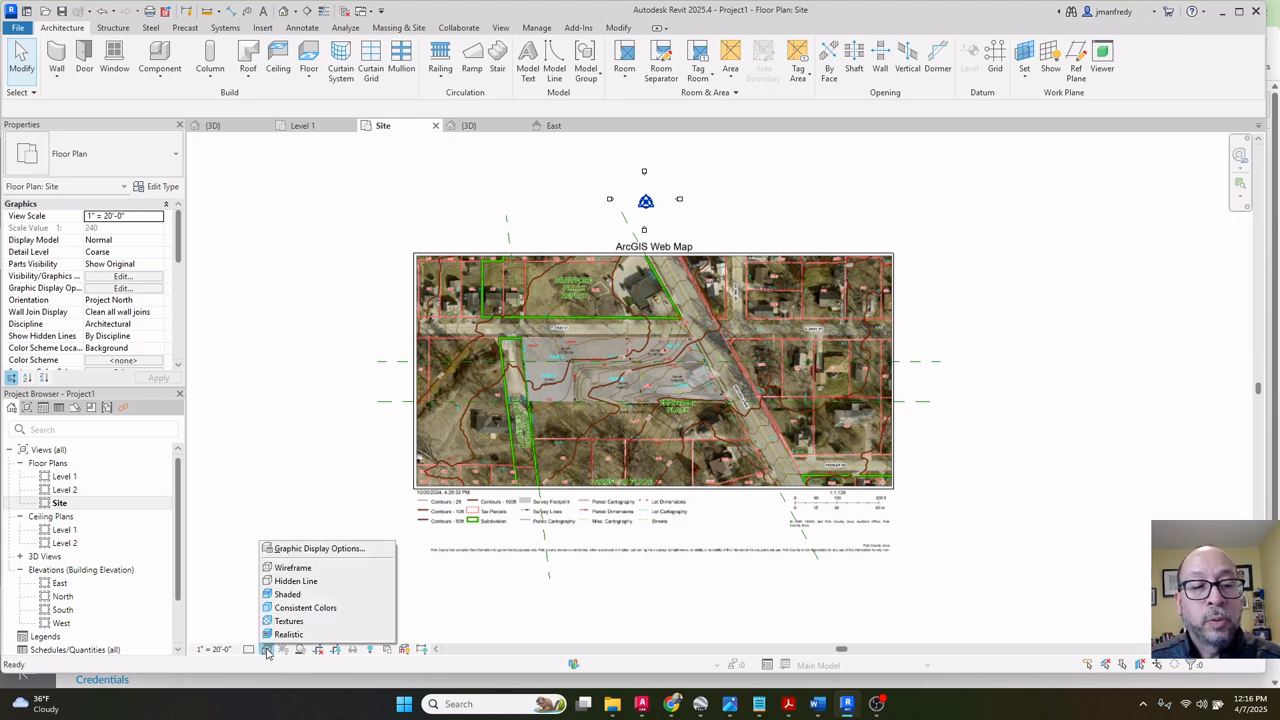
{"action": "left_click", "coordinate": [305, 604]}
{"action": "scroll", "coordinate": [570, 430], "scroll_direction": "up", "scroll_amount": 2}
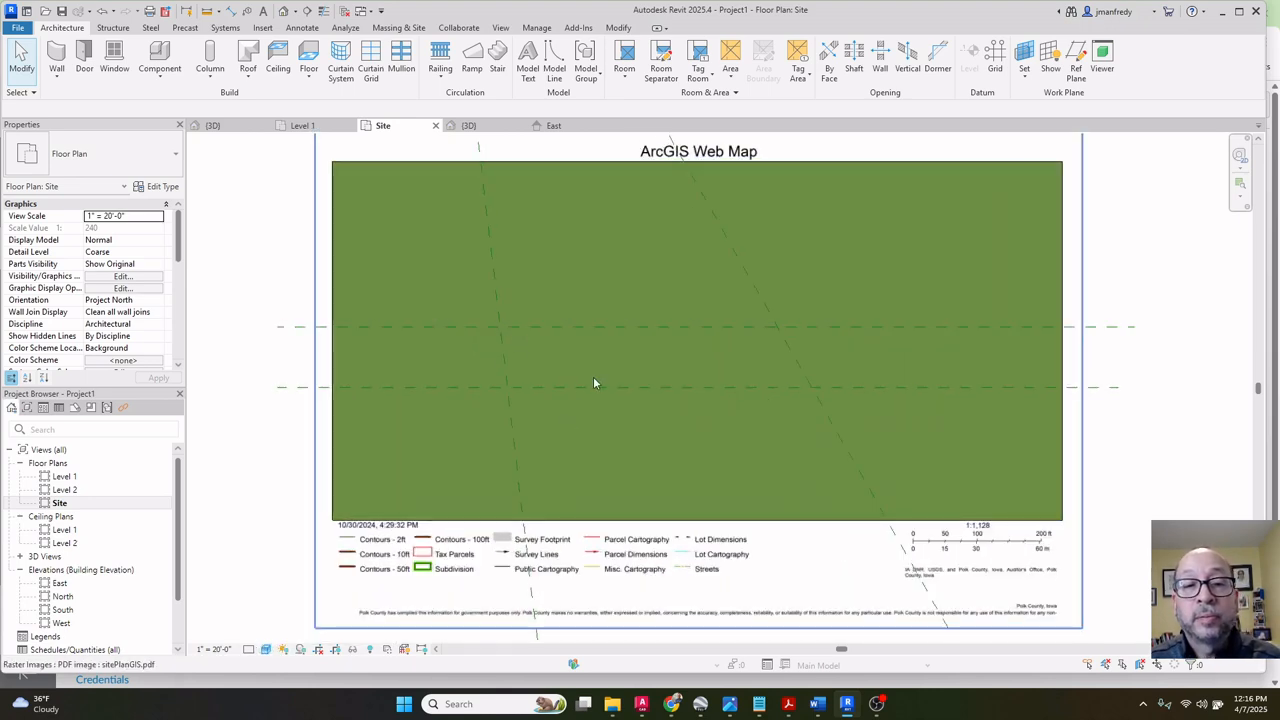
{"action": "scroll", "coordinate": [712, 368], "scroll_direction": "up", "scroll_amount": 2}
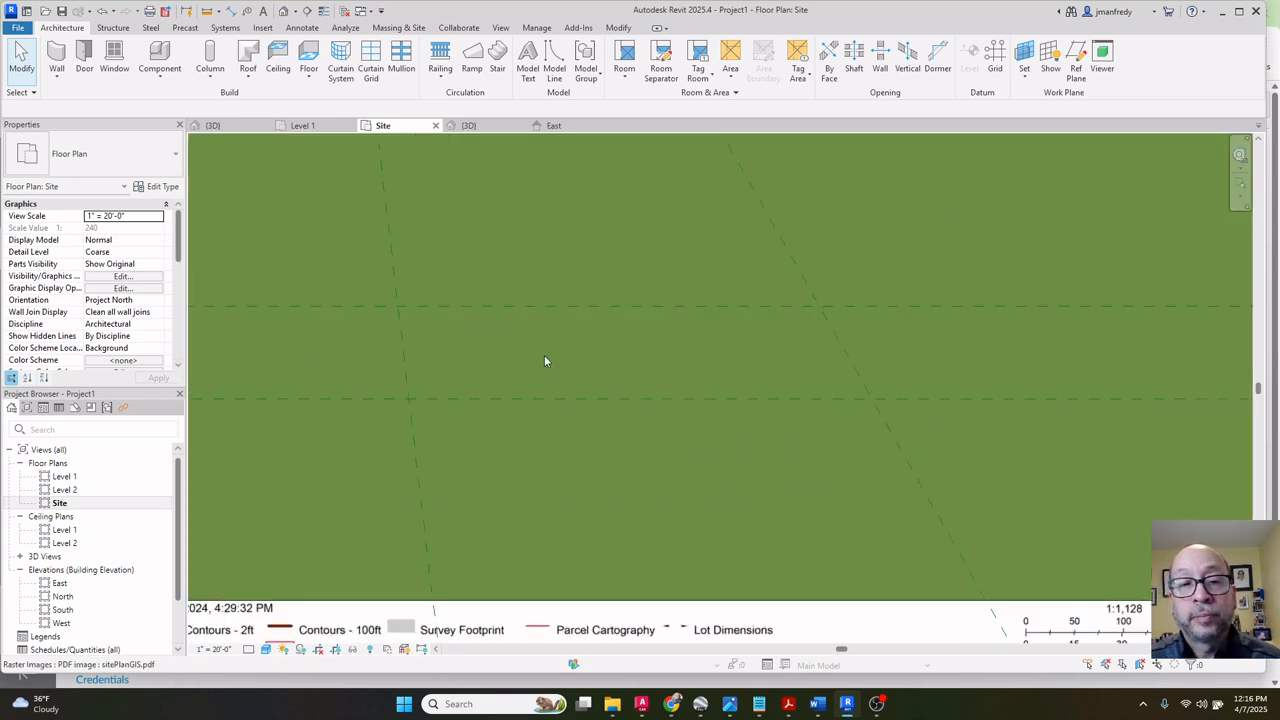
{"action": "scroll", "coordinate": [590, 330], "scroll_direction": "down", "scroll_amount": 1}
{"action": "scroll", "coordinate": [606, 314], "scroll_direction": "down", "scroll_amount": 2}
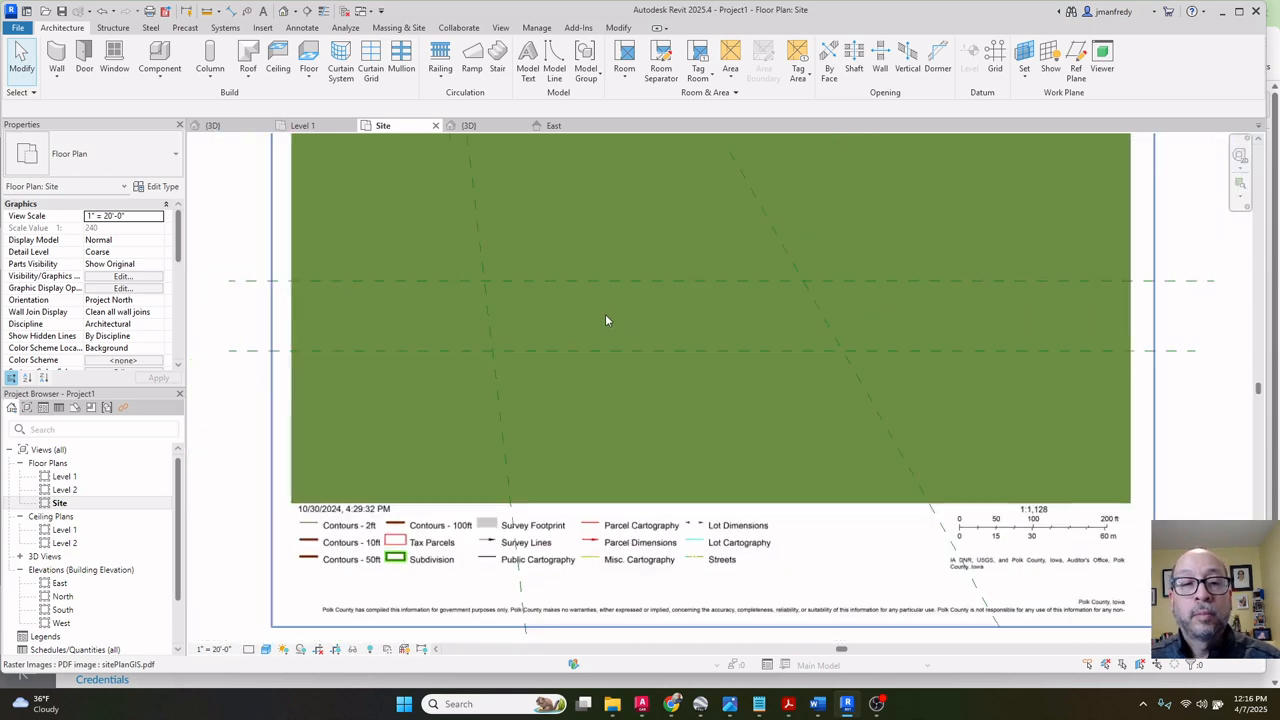
Set the Site view's visual style to Hidden Line.
{"action": "left_click", "coordinate": [266, 649]}
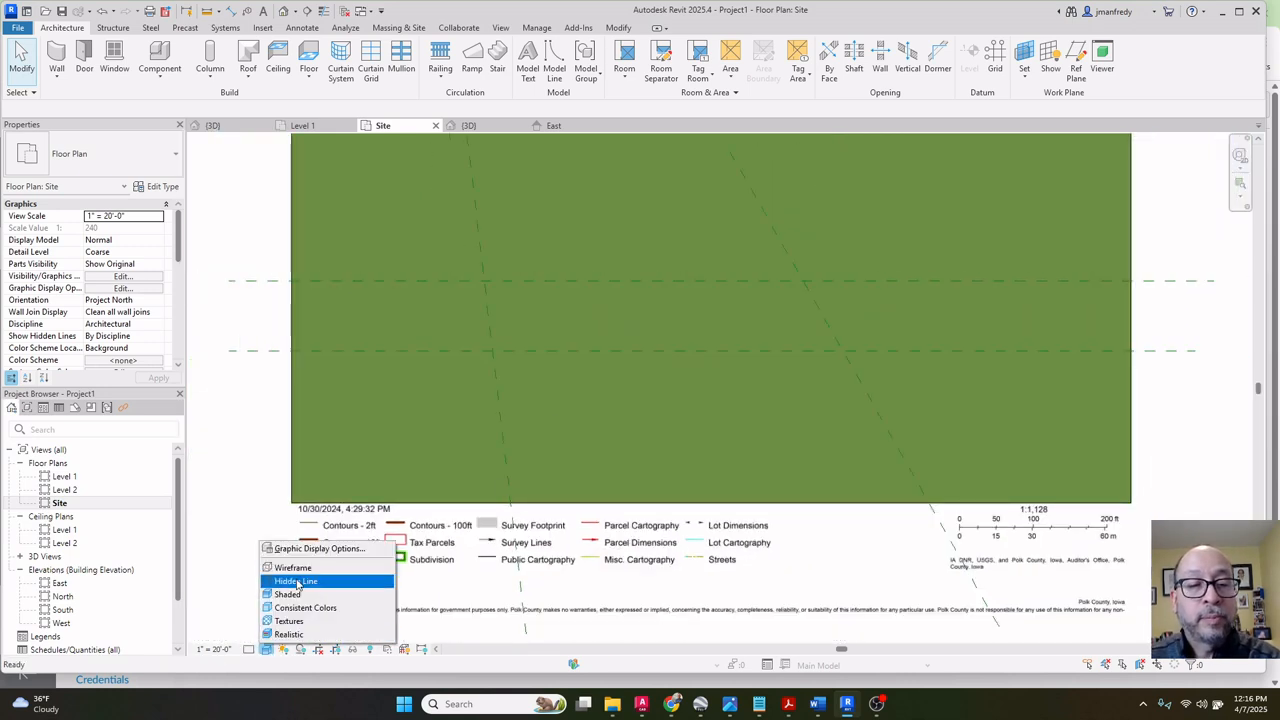
{"action": "left_click", "coordinate": [300, 584]}
{"action": "middle_click_drag", "start_coordinate": [549, 380], "coordinate": [562, 443]}
{"action": "scroll", "coordinate": [562, 443], "scroll_direction": "down", "scroll_amount": 3}
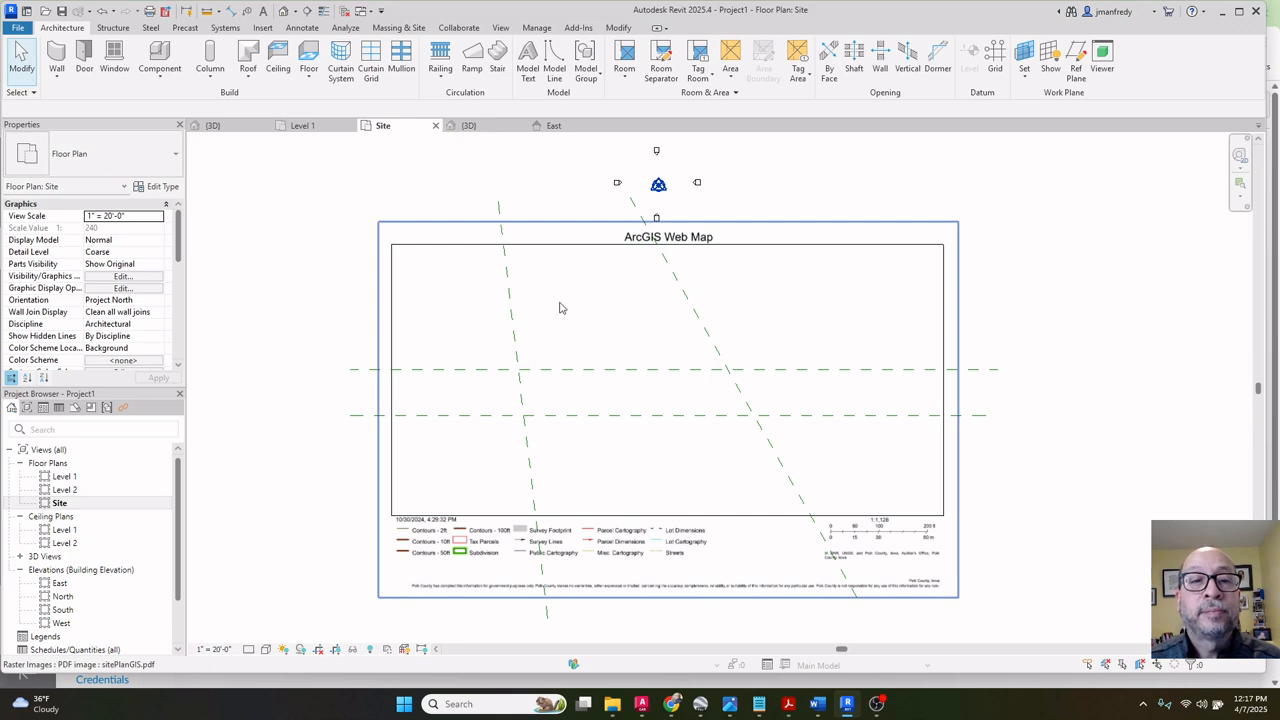
{"action": "middle_click_drag", "start_coordinate": [561, 308], "coordinate": [570, 293]}
Create a property line by sketching, with a rough rectangle inside the area enclosed by the four reference planes.
{"action": "left_click", "coordinate": [398, 27]}
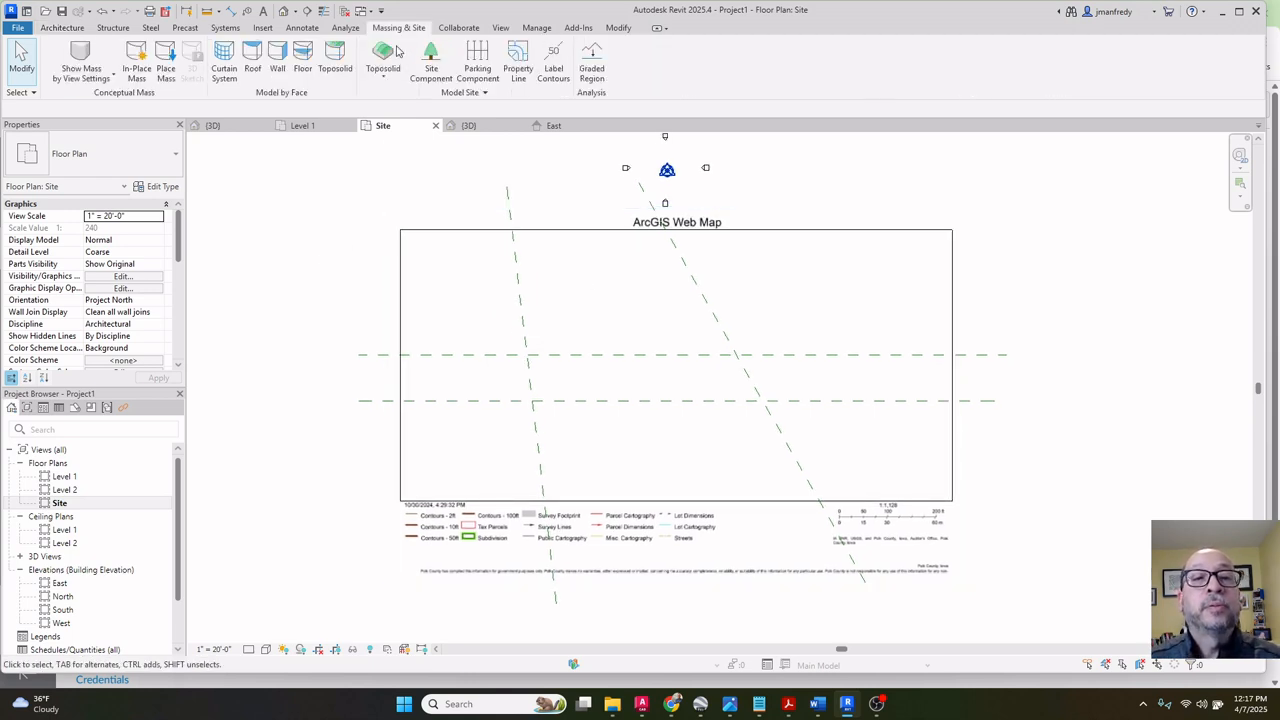
{"action": "left_click", "coordinate": [519, 66]}
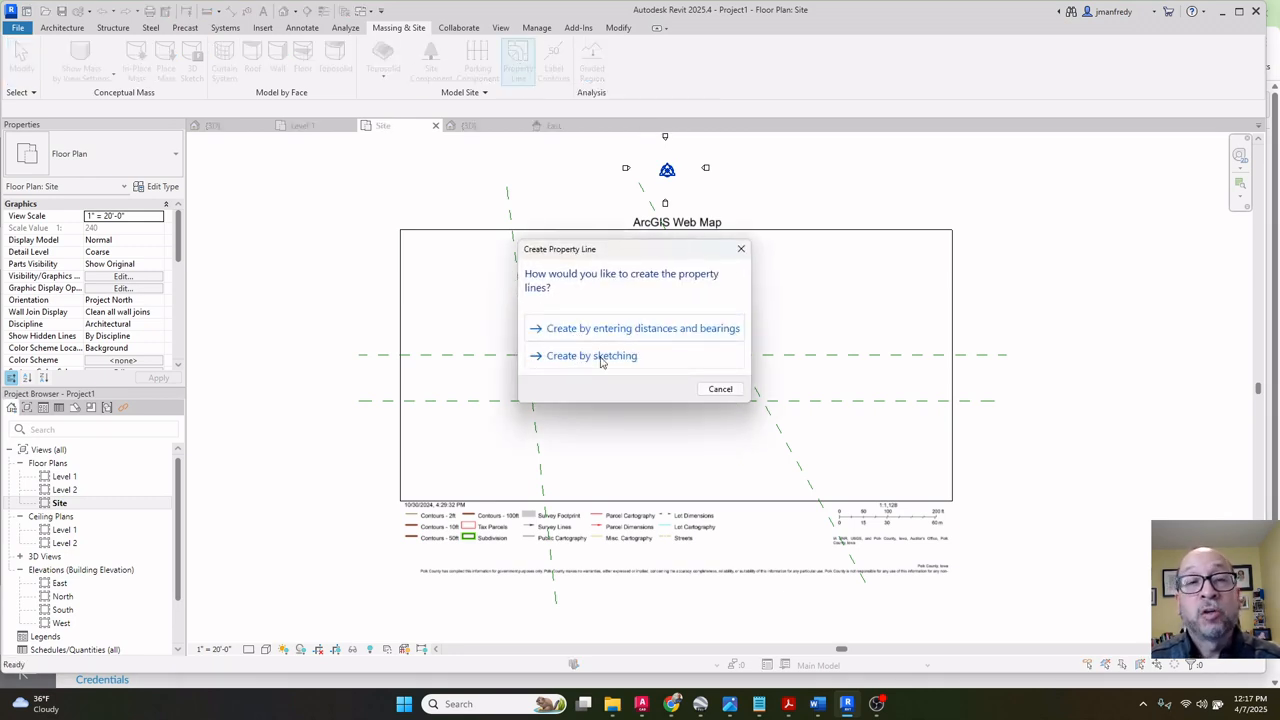
{"action": "left_click", "coordinate": [601, 357]}
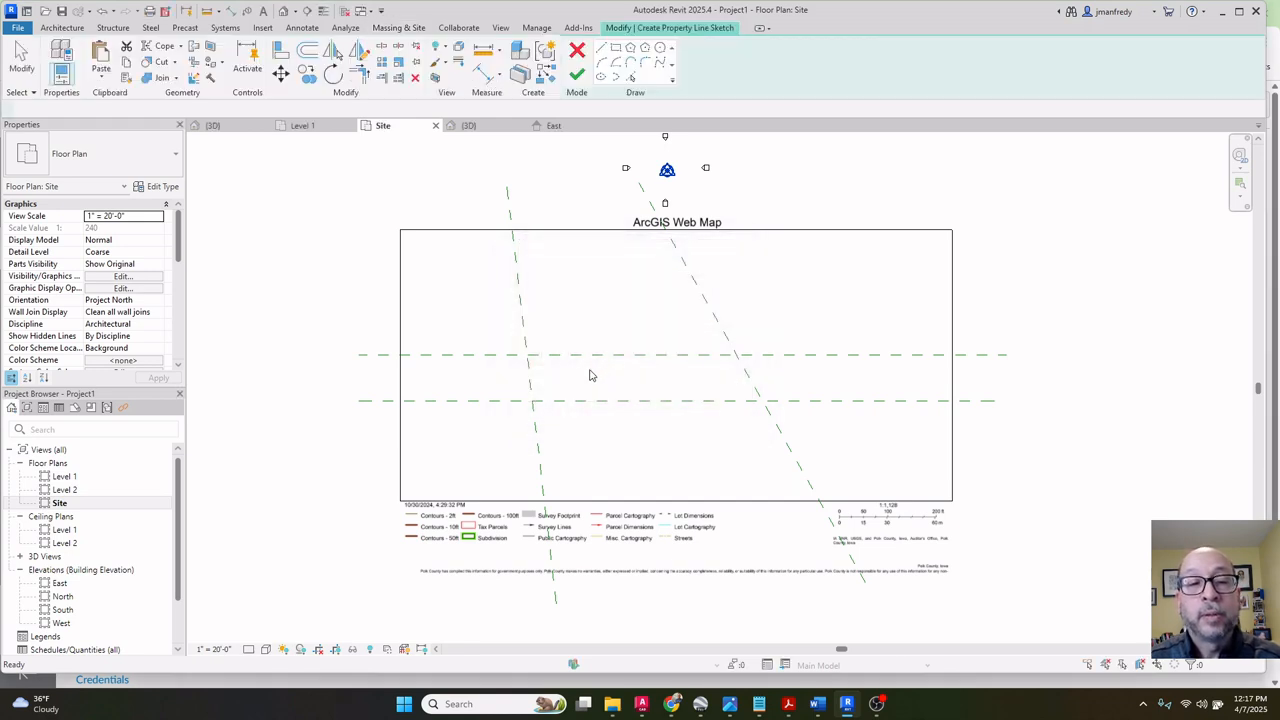
{"action": "scroll", "coordinate": [591, 371], "scroll_direction": "up", "scroll_amount": 4}
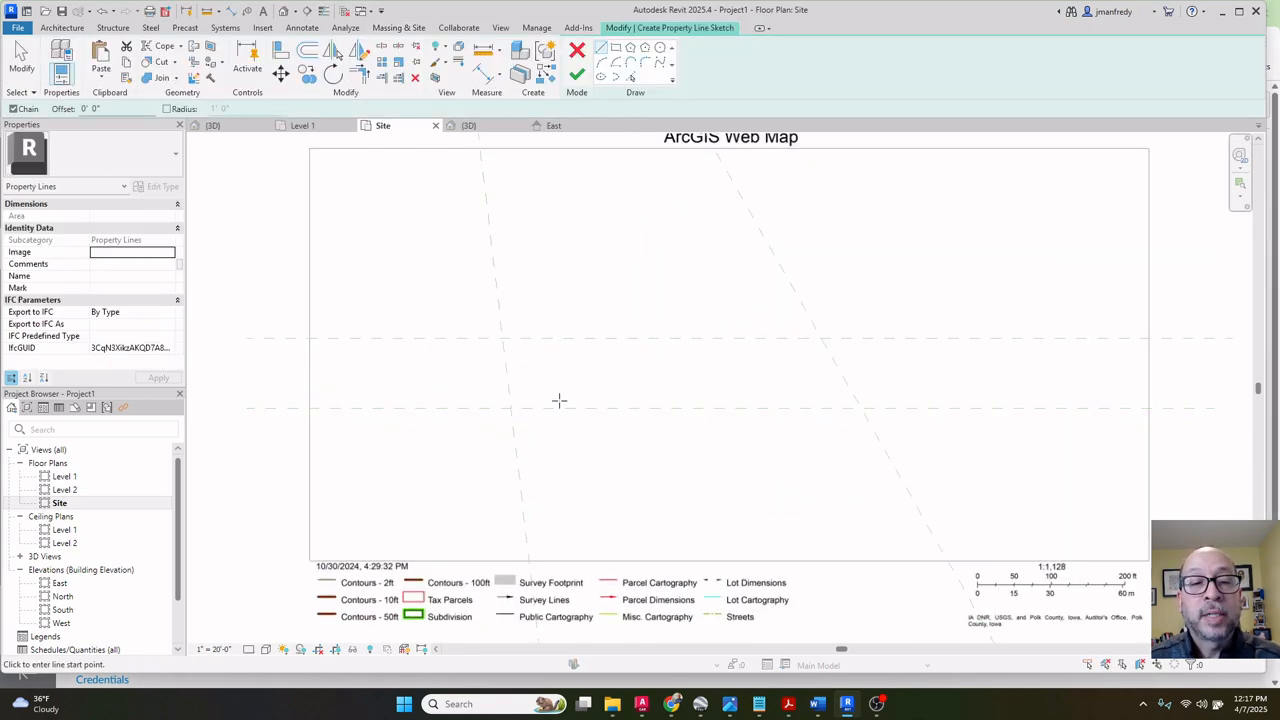
{"action": "left_click", "coordinate": [616, 48]}
{"action": "left_click", "coordinate": [506, 318]}
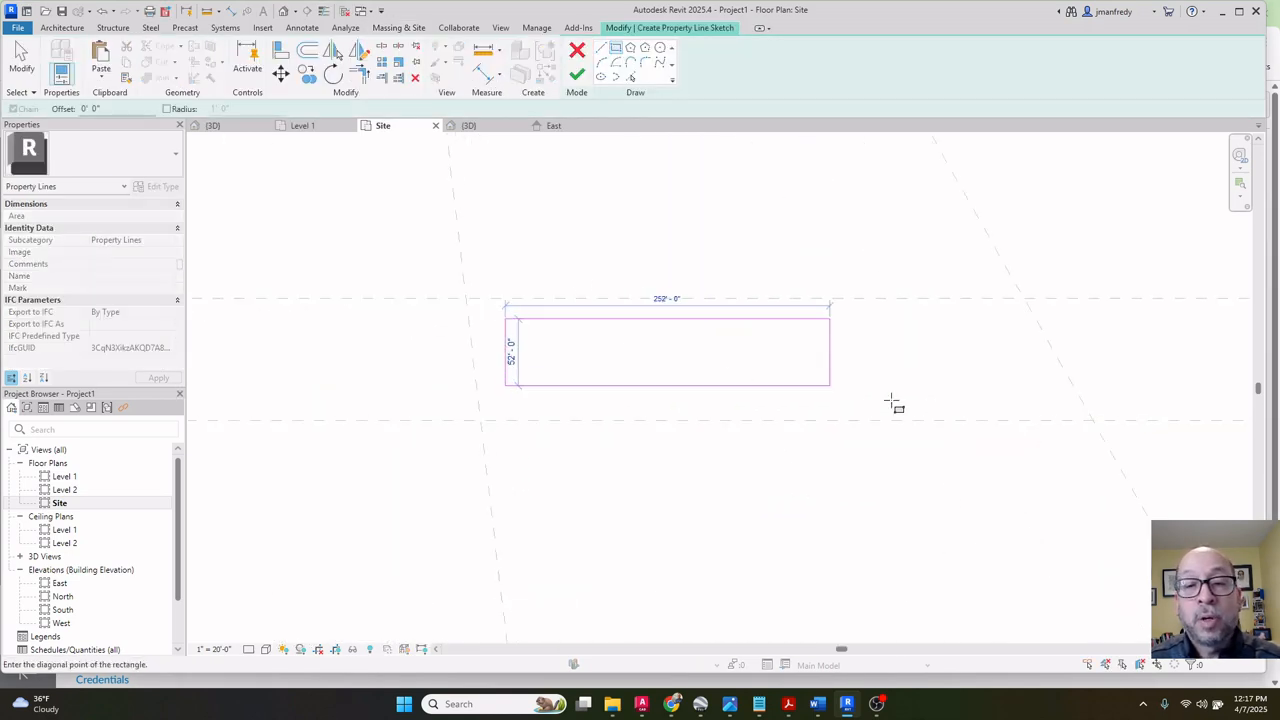
{"action": "left_click", "coordinate": [1030, 402]}
{"action": "key", "text": "Escape"}
{"action": "scroll", "coordinate": [463, 363], "scroll_direction": "up", "scroll_amount": 3}
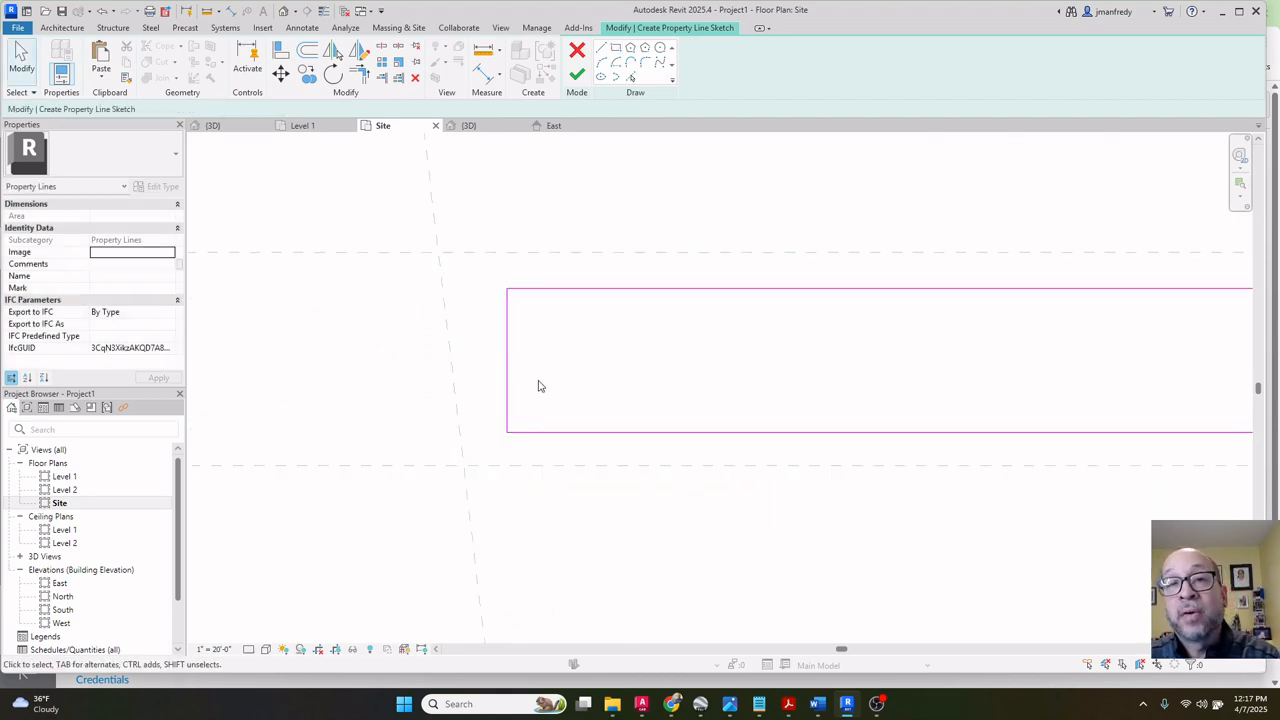
Align the rectangle's north, south and west edges with the adjacent reference planes.
{"action": "key", "text": "a"}
{"action": "key", "text": "l"}
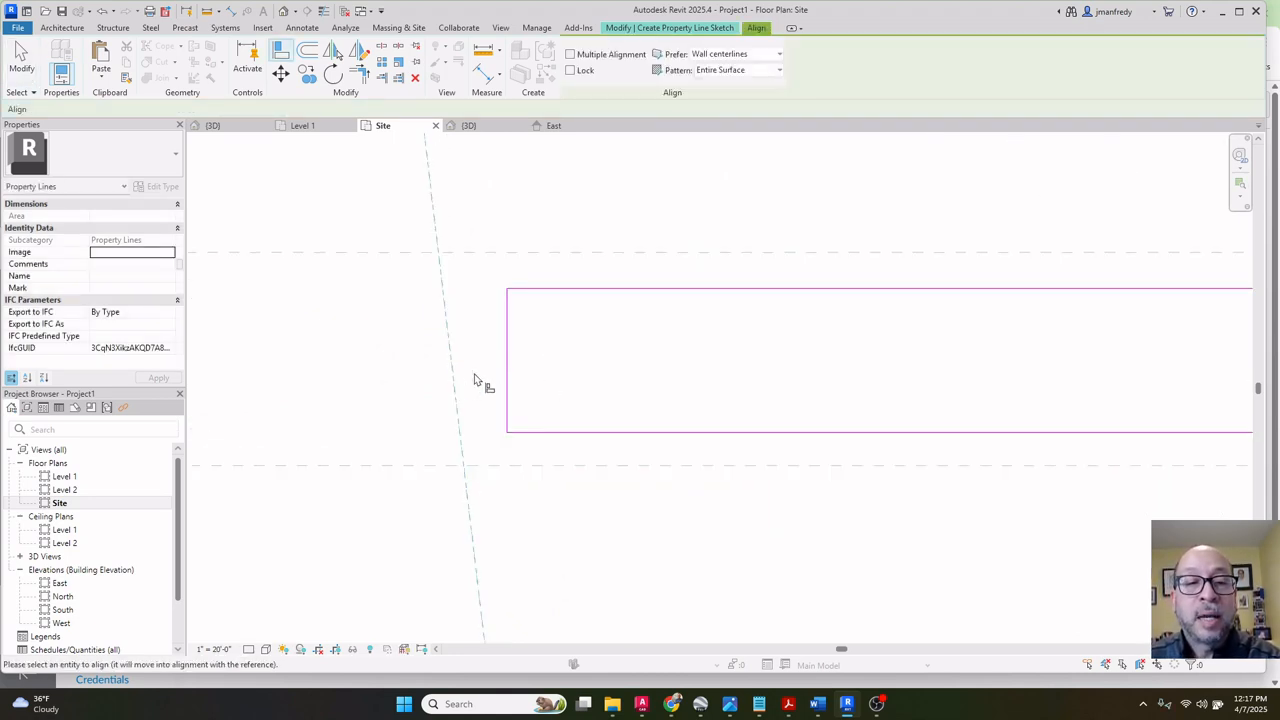
{"action": "left_click", "coordinate": [460, 380]}
{"action": "left_click", "coordinate": [507, 372]}
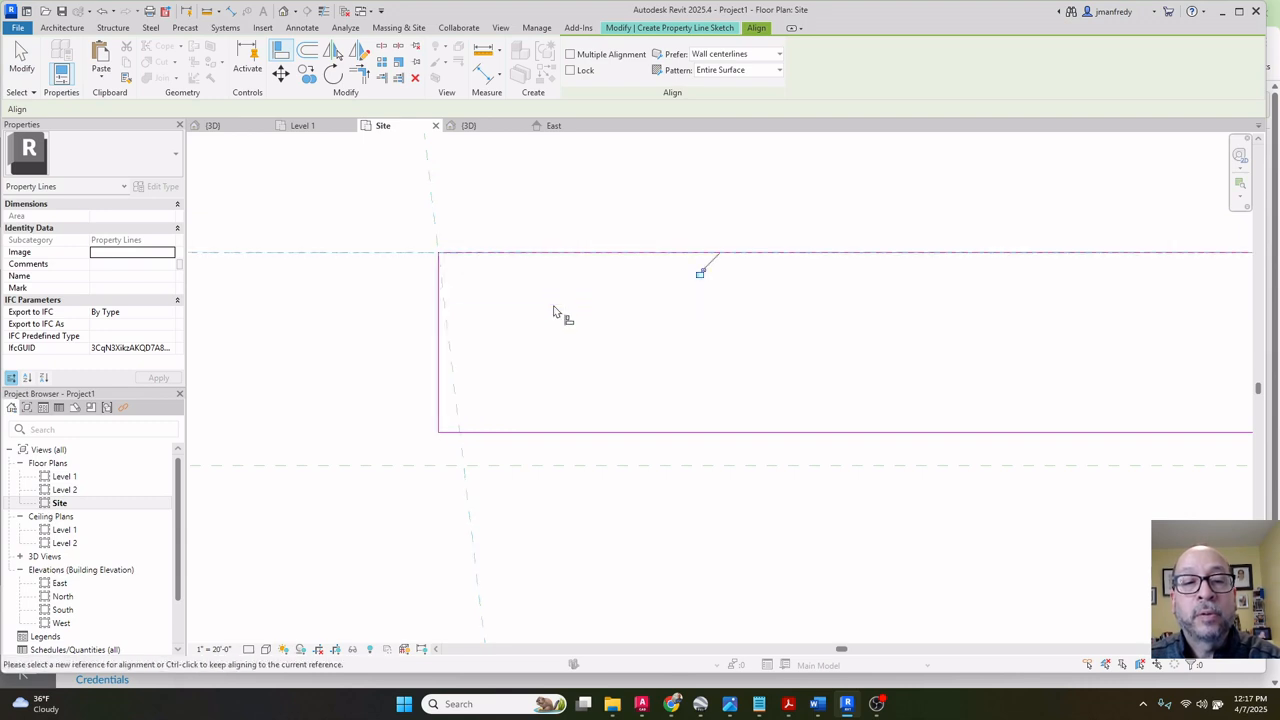
{"action": "left_click", "coordinate": [594, 465]}
{"action": "left_click", "coordinate": [594, 432]}
{"action": "left_click", "coordinate": [450, 421]}
{"action": "left_click", "coordinate": [439, 418]}
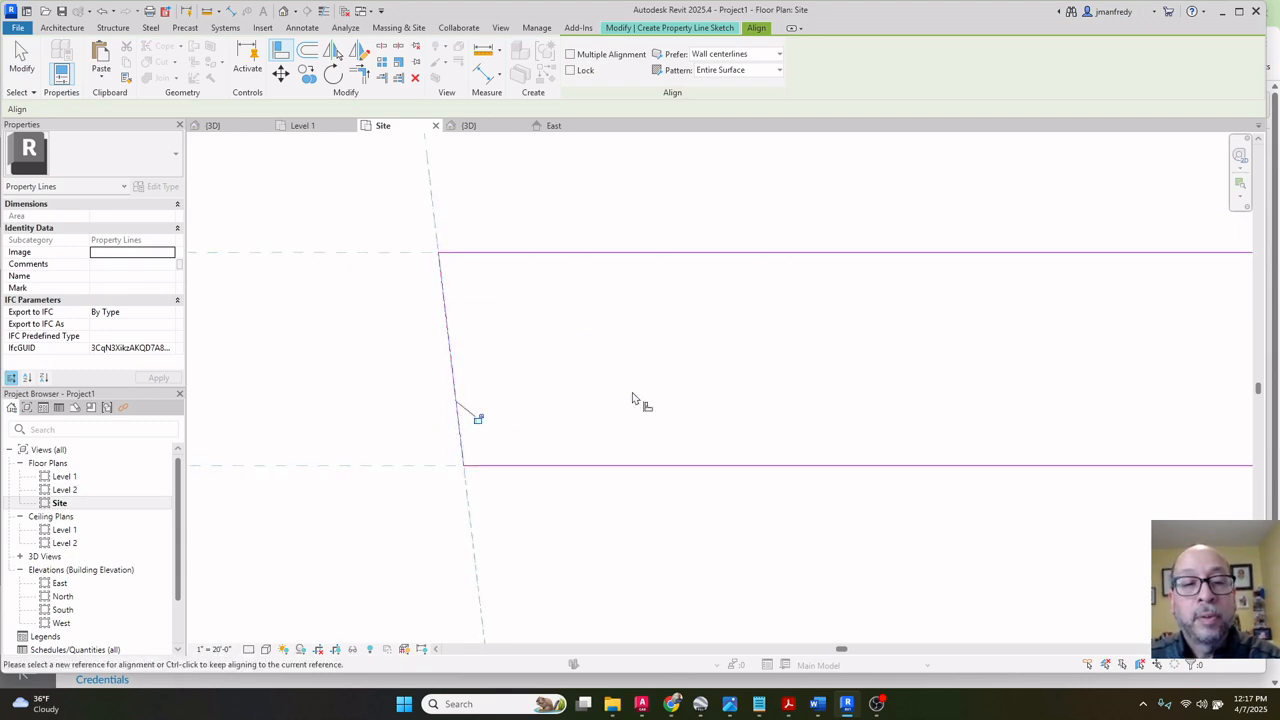
Align the east edge of the property line sketch with the eastern slanted reference plane.
{"action": "middle_click_drag", "start_coordinate": [1120, 374], "coordinate": [546, 373]}
{"action": "left_click", "coordinate": [877, 346]}
{"action": "left_click", "coordinate": [834, 361]}
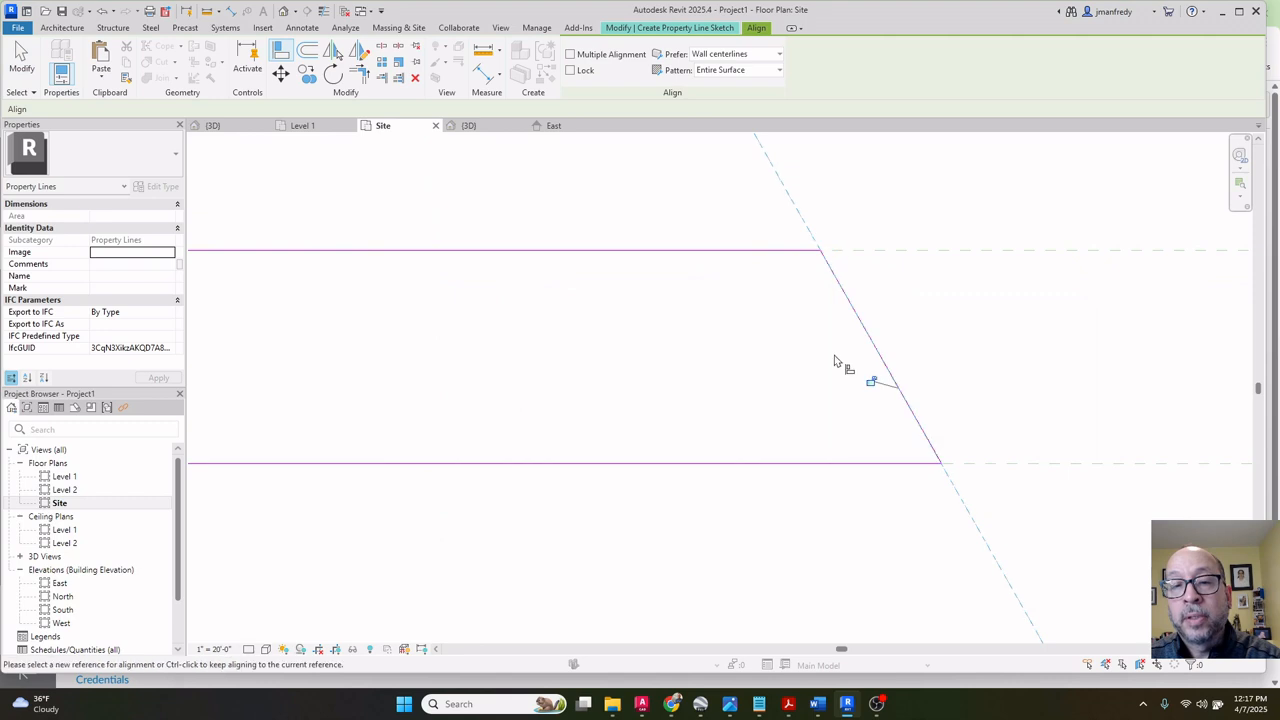
{"action": "key", "text": "Escape"}
Replace the vertical west edge of the sketch with a line picked from the western slanted reference plane.
{"action": "scroll", "coordinate": [837, 359], "scroll_direction": "down", "scroll_amount": 3}
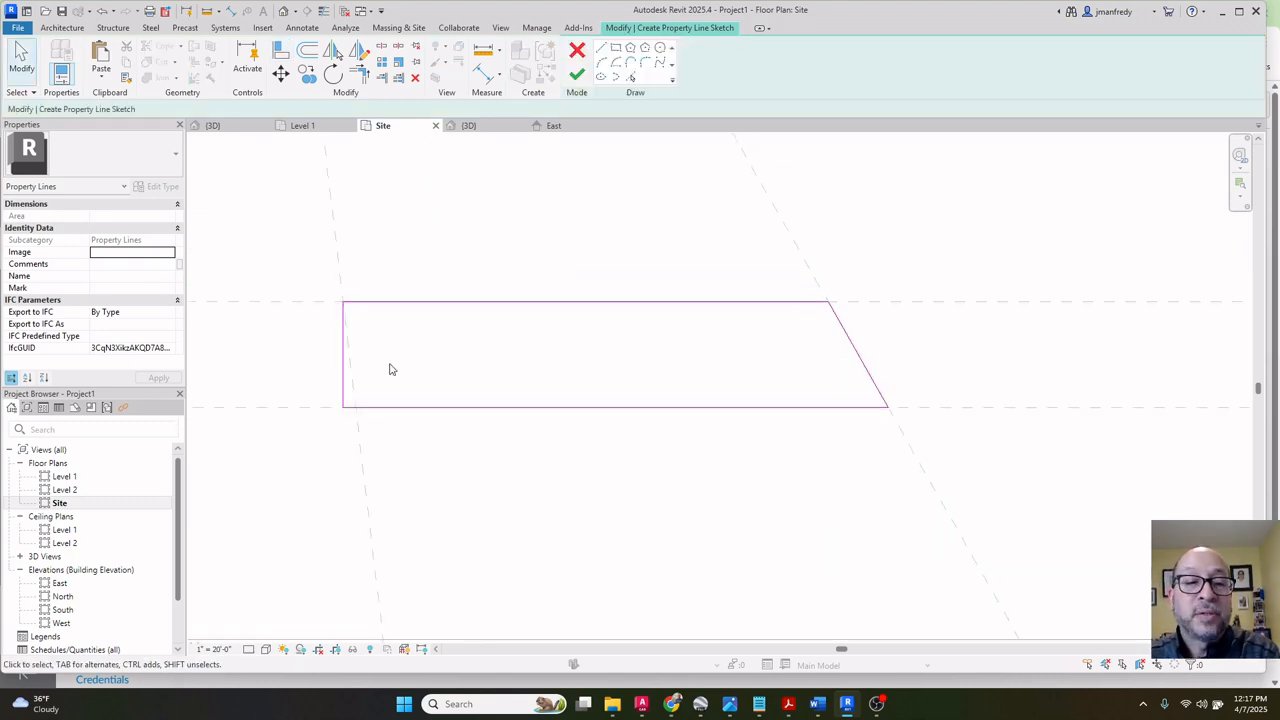
{"action": "scroll", "coordinate": [370, 370], "scroll_direction": "up", "scroll_amount": 2}
{"action": "middle_click_drag", "start_coordinate": [351, 371], "coordinate": [520, 351]}
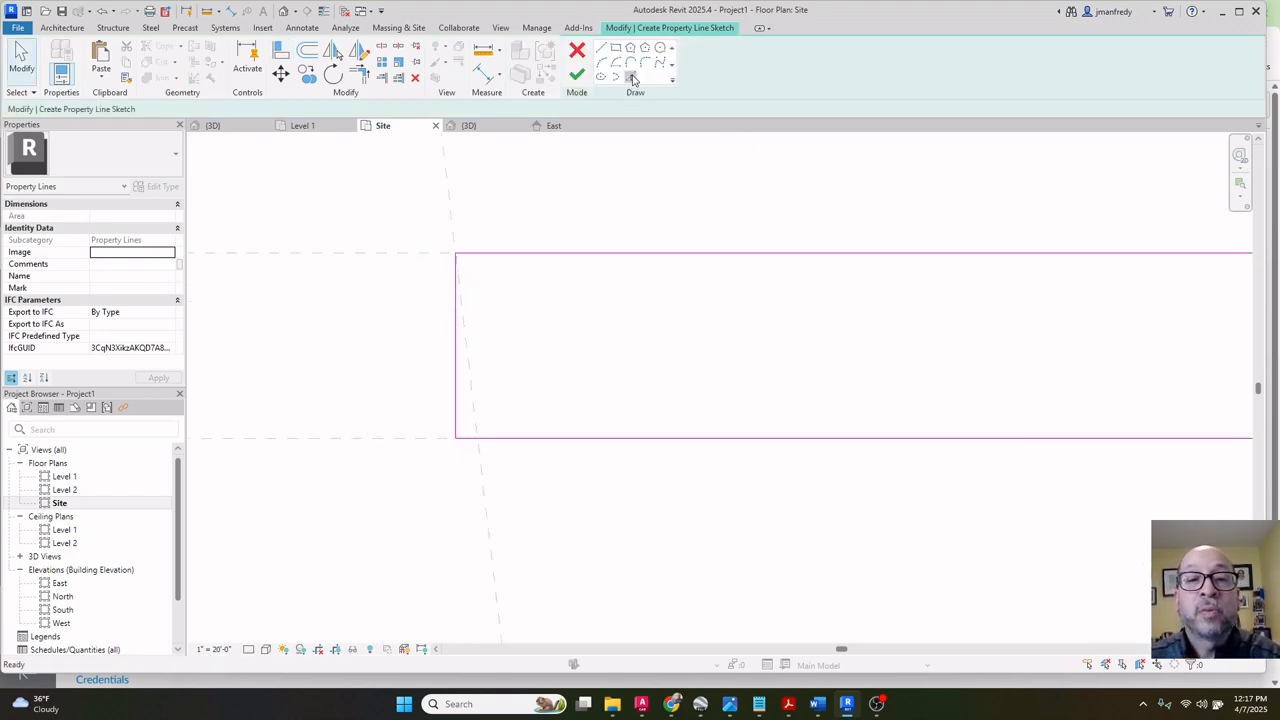
{"action": "left_click", "coordinate": [631, 78]}
{"action": "left_click", "coordinate": [470, 367]}
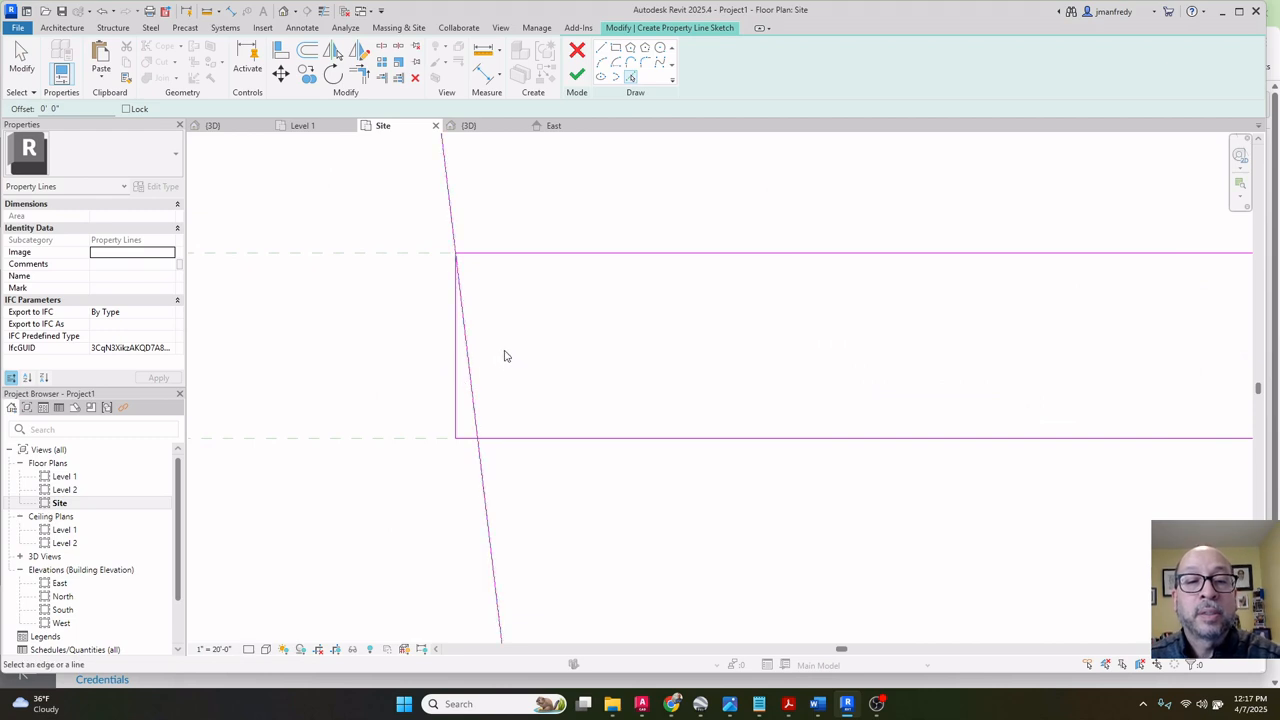
{"action": "key", "text": "Escape"}
{"action": "left_click", "coordinate": [458, 370]}
{"action": "key", "text": "Delete"}
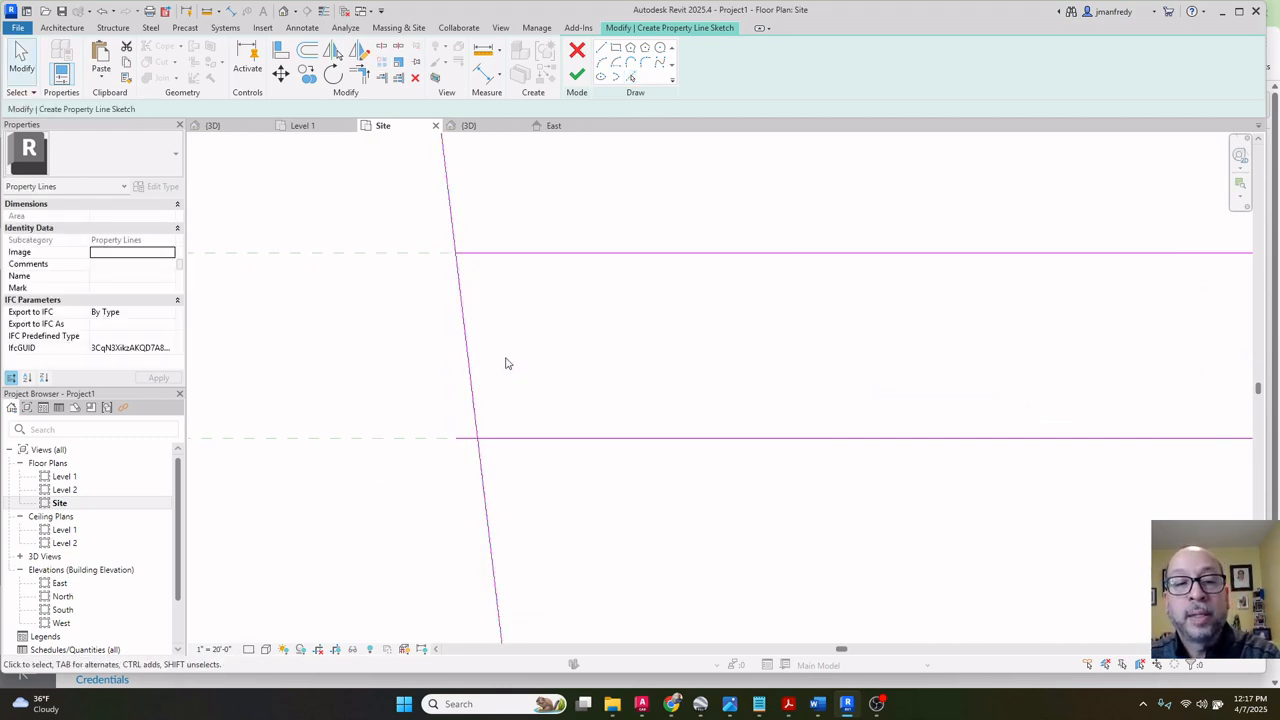
Trim the slanted west line and the north and south edges into closed corners.
{"action": "key", "text": "t"}
{"action": "key", "text": "r"}
{"action": "left_click", "coordinate": [470, 254]}
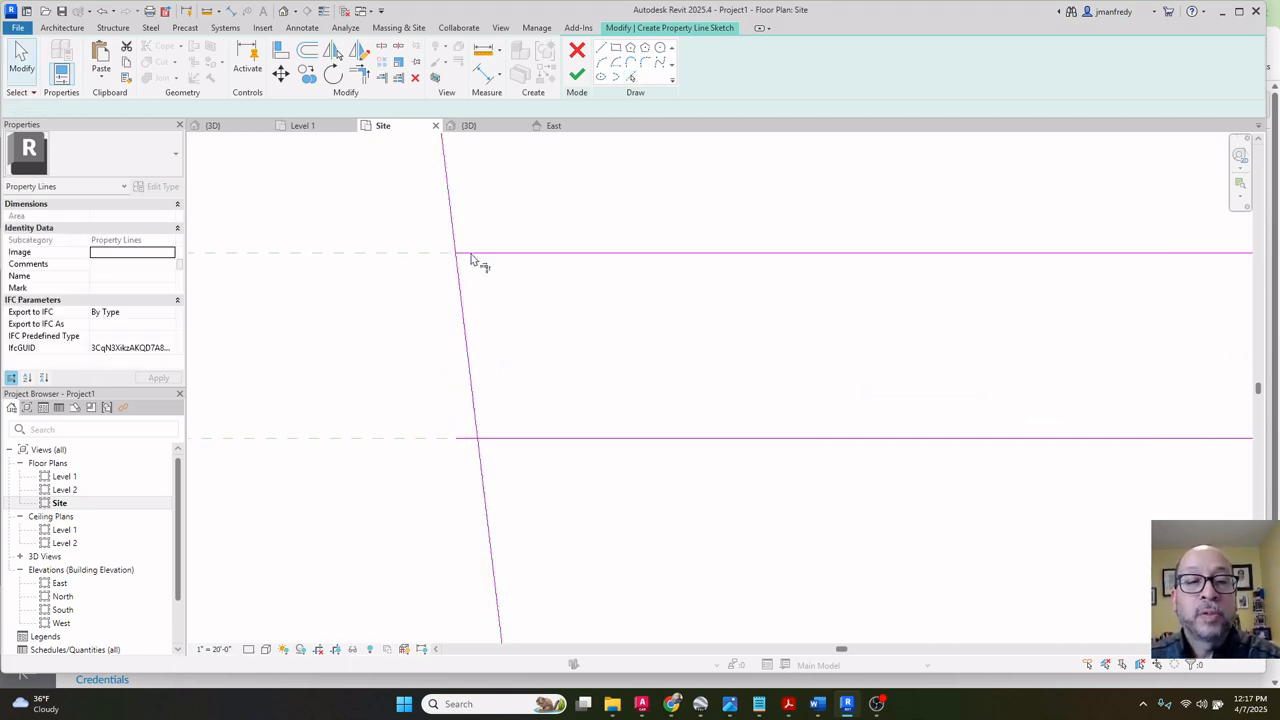
{"action": "left_click", "coordinate": [461, 294]}
{"action": "left_click", "coordinate": [461, 296]}
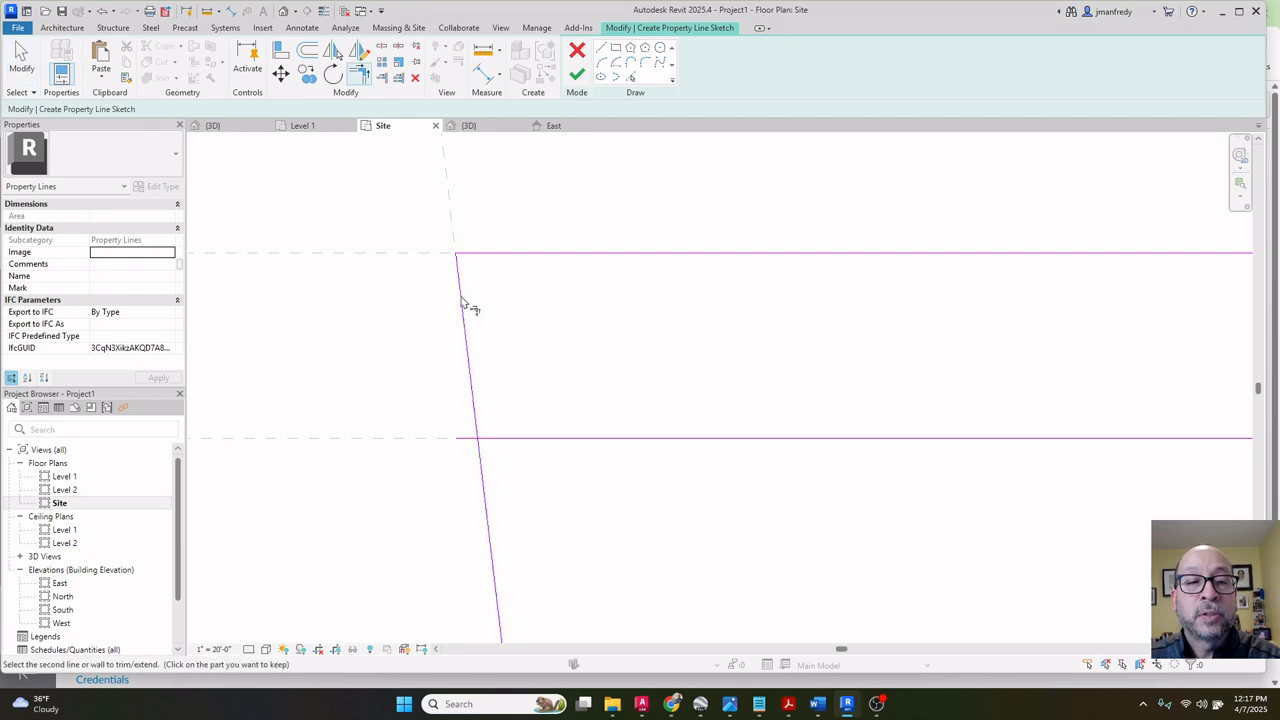
Trim the slanted west property line and the lower line to a corner and finish the property line sketch.
{"action": "left_click", "coordinate": [490, 438]}
{"action": "key", "text": "Escape"}
{"action": "key", "text": "Escape"}
{"action": "scroll", "coordinate": [545, 290], "scroll_direction": "down", "scroll_amount": 2}
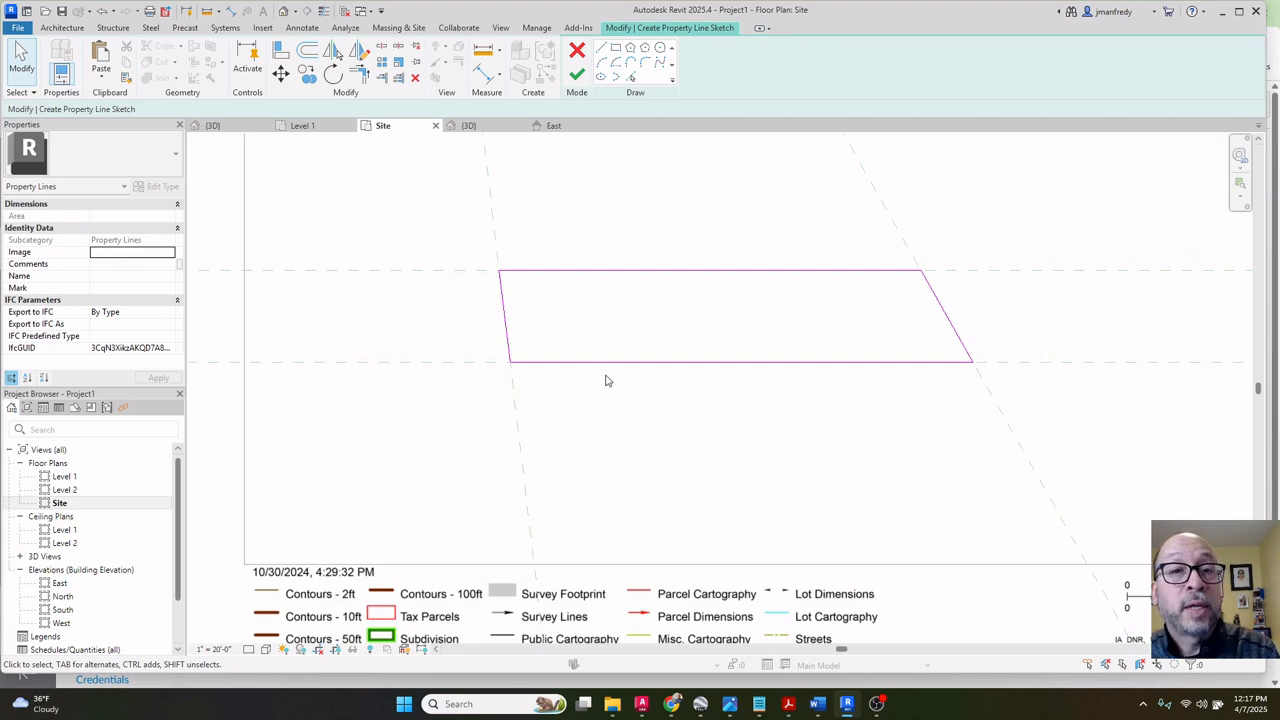
{"action": "left_click", "coordinate": [577, 76]}
{"action": "key", "text": "Escape"}
Check the survey dimensions along the west edge of parcels C and D in sitePlanGIS.pdf, and return to the Revit site plan.
{"action": "scroll", "coordinate": [599, 276], "scroll_direction": "up", "scroll_amount": 2}
{"action": "scroll", "coordinate": [560, 290], "scroll_direction": "up", "scroll_amount": 5}
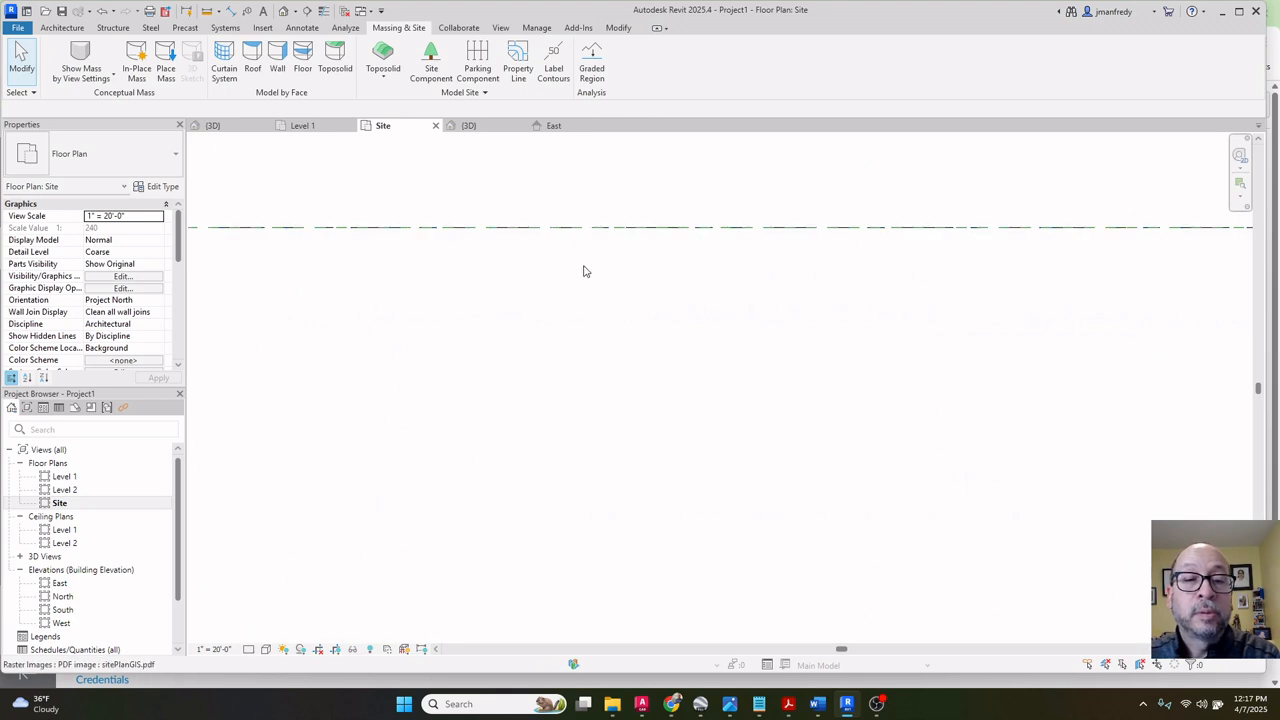
{"action": "scroll", "coordinate": [686, 326], "scroll_direction": "down", "scroll_amount": 4}
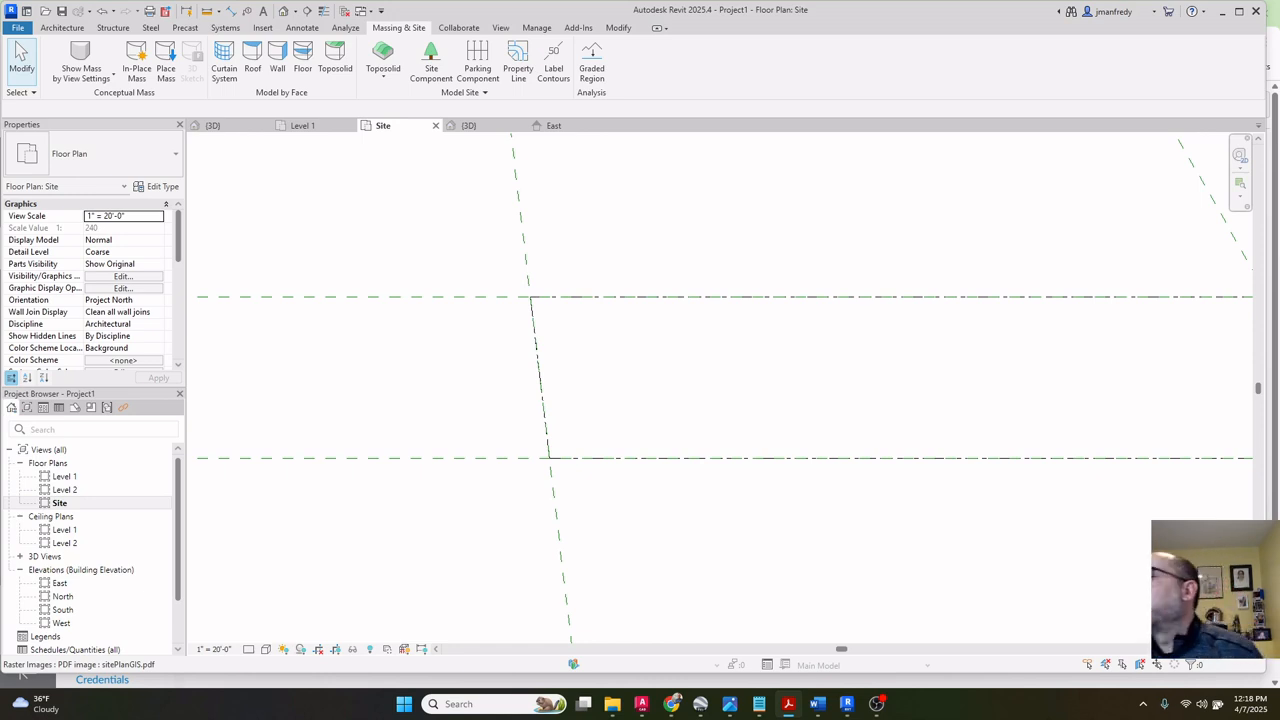
{"action": "scroll", "coordinate": [800, 429], "scroll_direction": "up", "scroll_amount": 3}
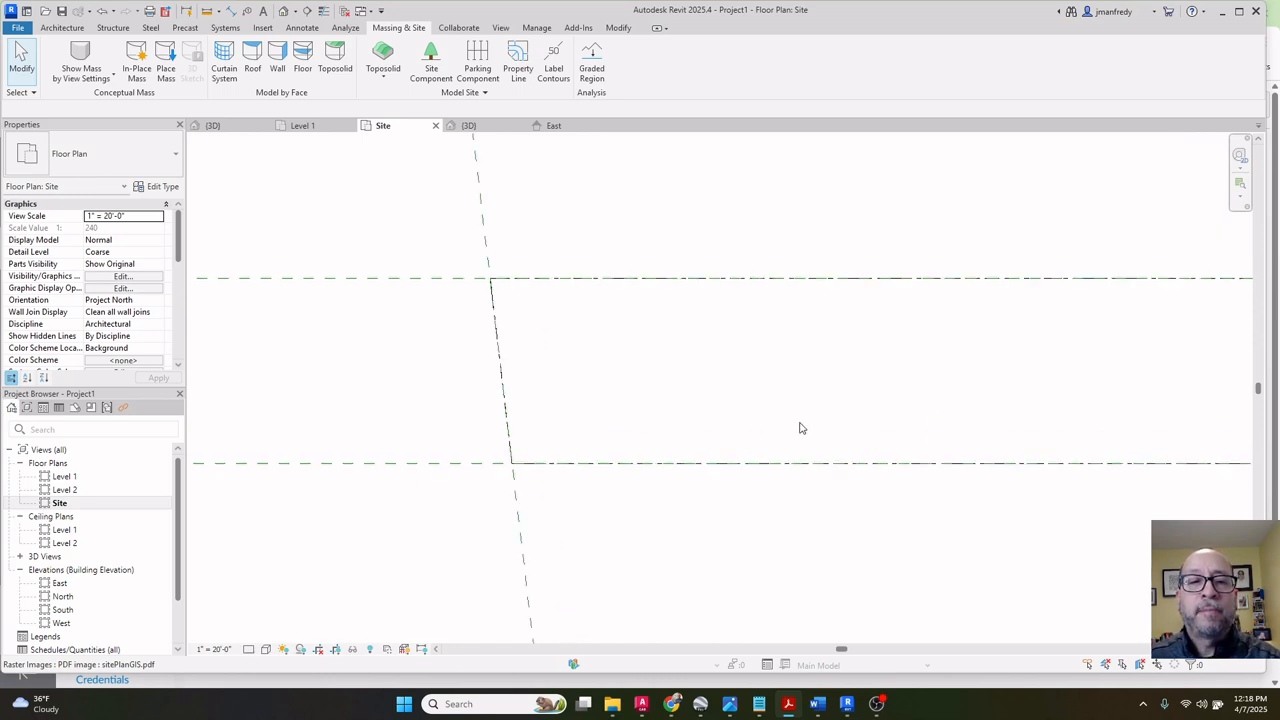
{"action": "middle_click_drag", "start_coordinate": [551, 368], "coordinate": [642, 377]}
{"action": "scroll", "coordinate": [645, 376], "scroll_direction": "up", "scroll_amount": 2}
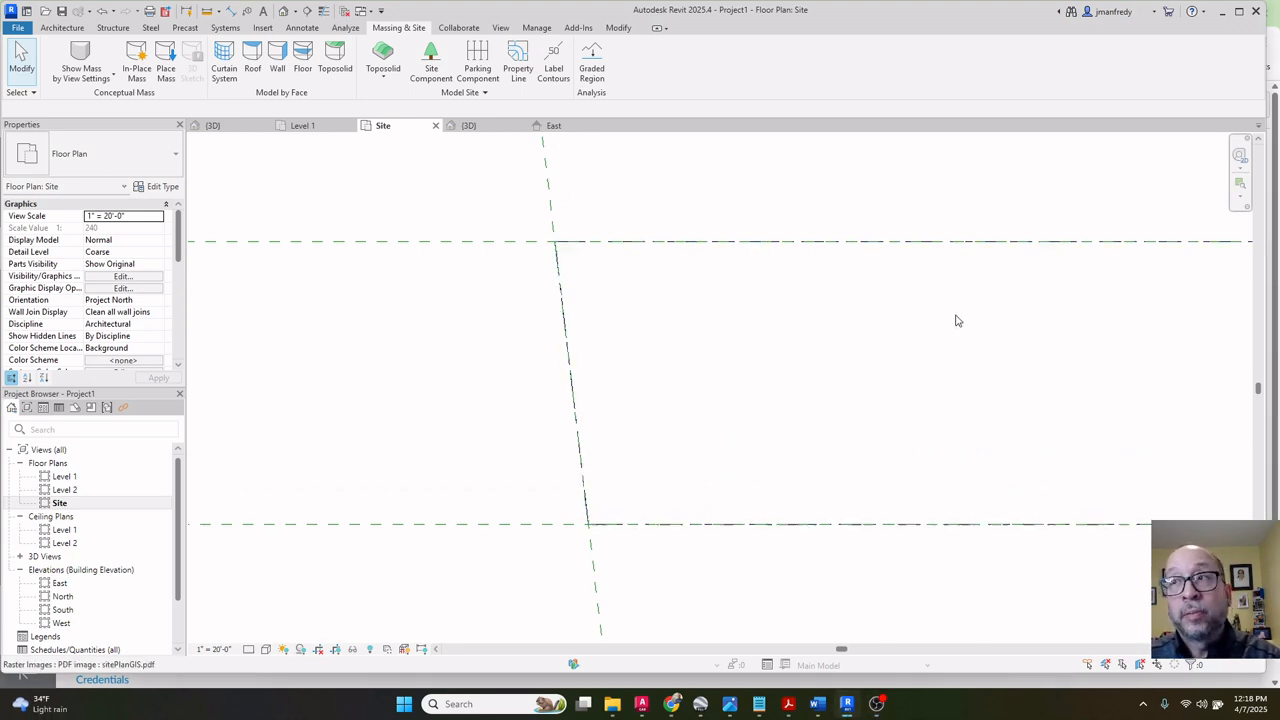
{"action": "left_click_drag", "start_coordinate": [1279, 100], "coordinate": [937, 43]}
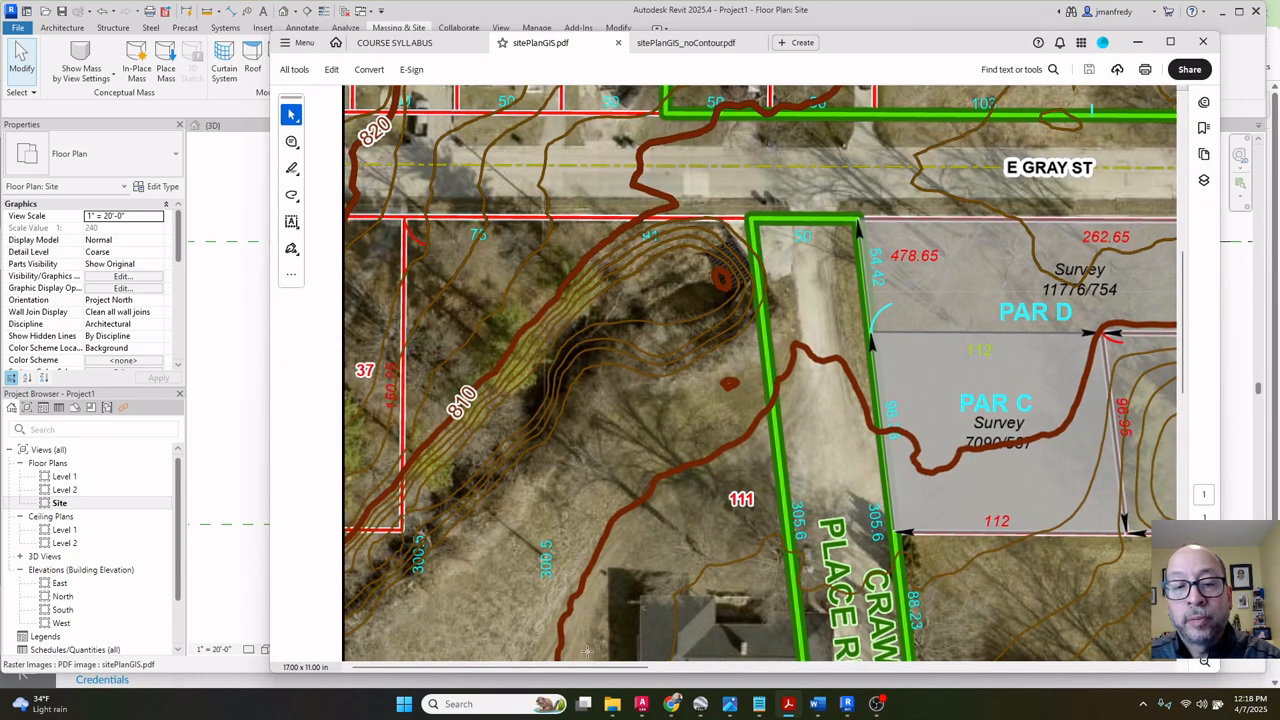
{"action": "left_click_drag", "start_coordinate": [590, 667], "coordinate": [728, 667]}
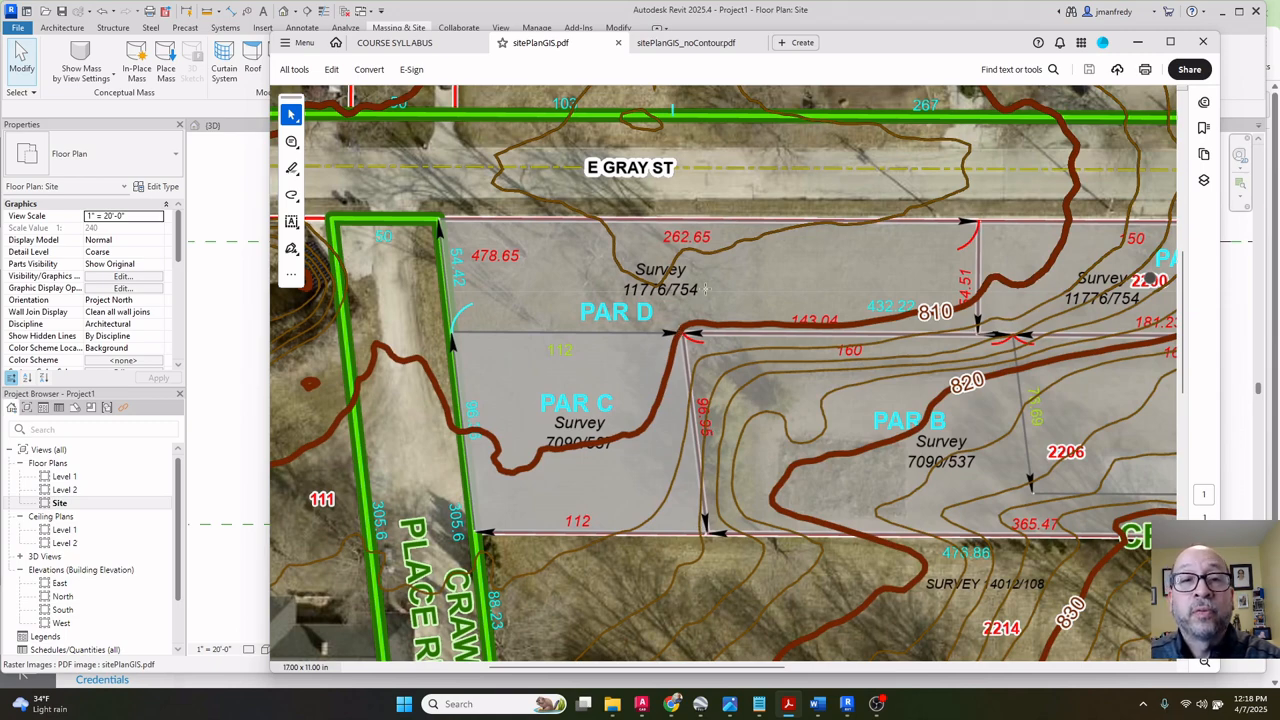
{"action": "left_click_drag", "start_coordinate": [866, 51], "coordinate": [1279, 58]}
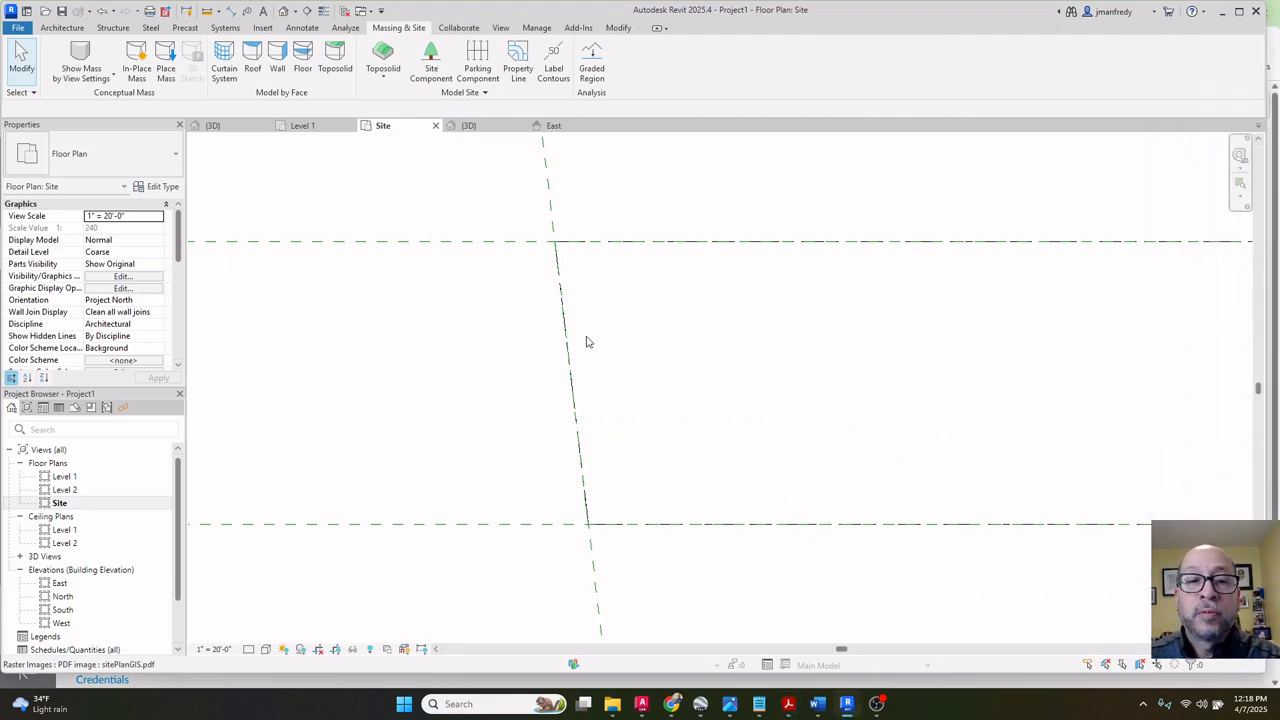
Add an aligned dimension between the upper and lower endpoints of the slanted west property line, placed inside the lot.
{"action": "scroll", "coordinate": [586, 340], "scroll_direction": "up", "scroll_amount": 1}
{"action": "key", "text": "d"}
{"action": "key", "text": "i"}
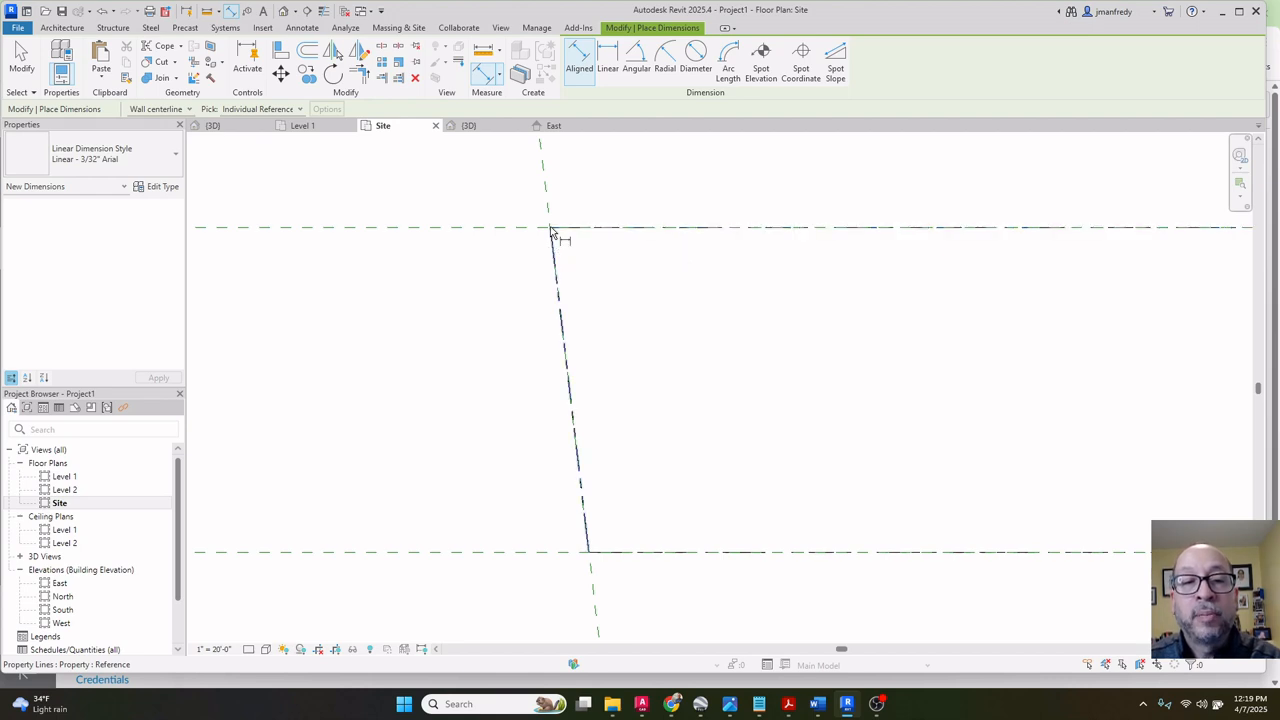
{"action": "key", "text": "Tab"}
{"action": "key", "text": "Tab"}
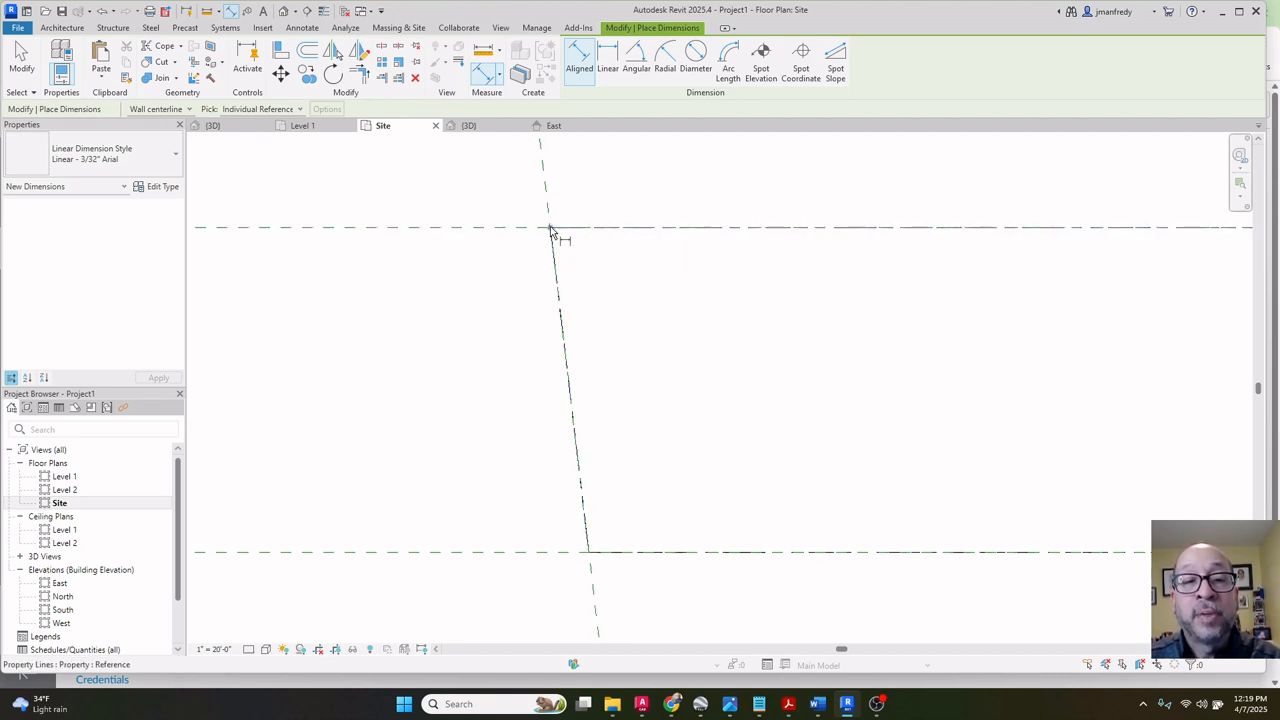
{"action": "left_click", "coordinate": [550, 231]}
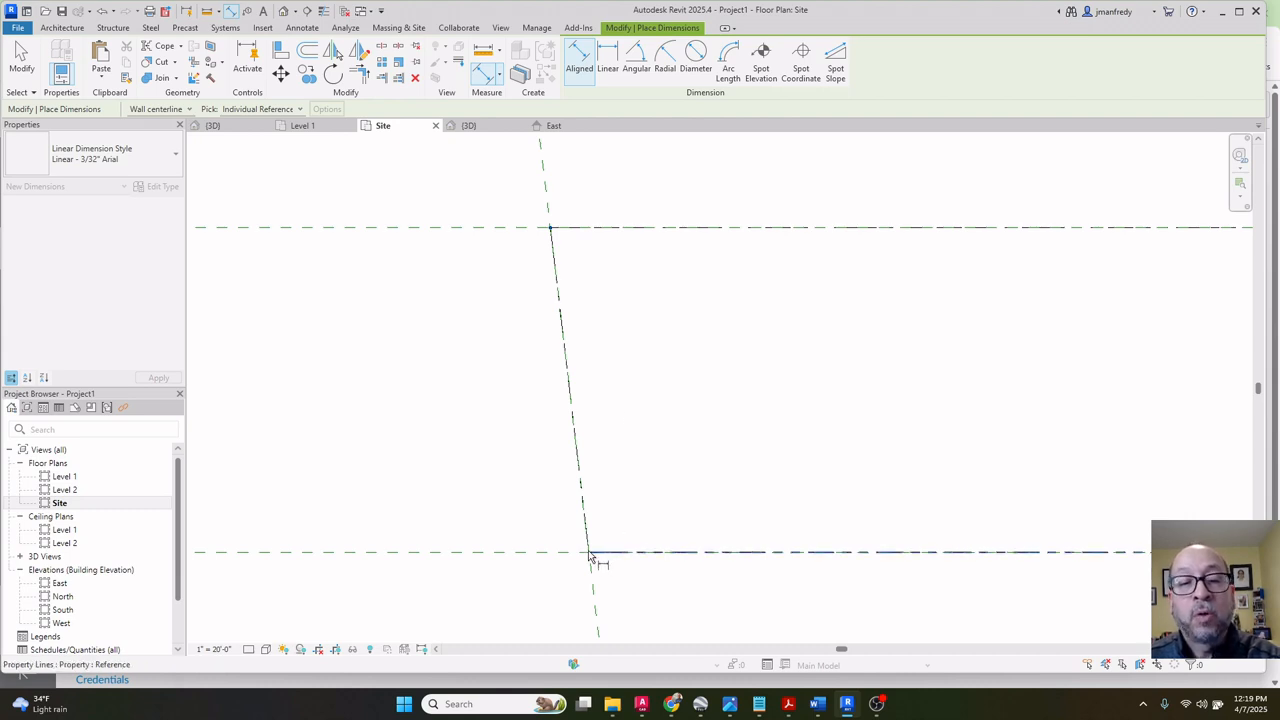
{"action": "key", "text": "Tab"}
{"action": "key", "text": "Tab"}
{"action": "key", "text": "Tab"}
{"action": "key", "text": "Tab"}
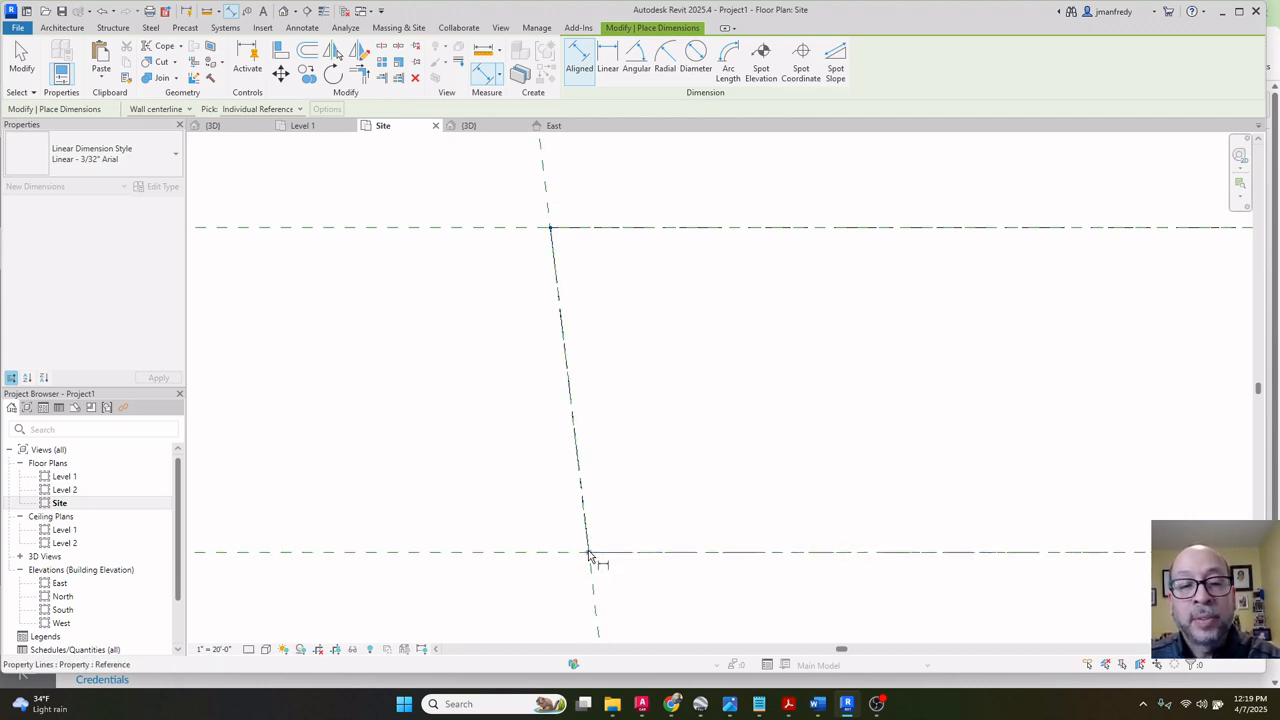
{"action": "left_click", "coordinate": [590, 556]}
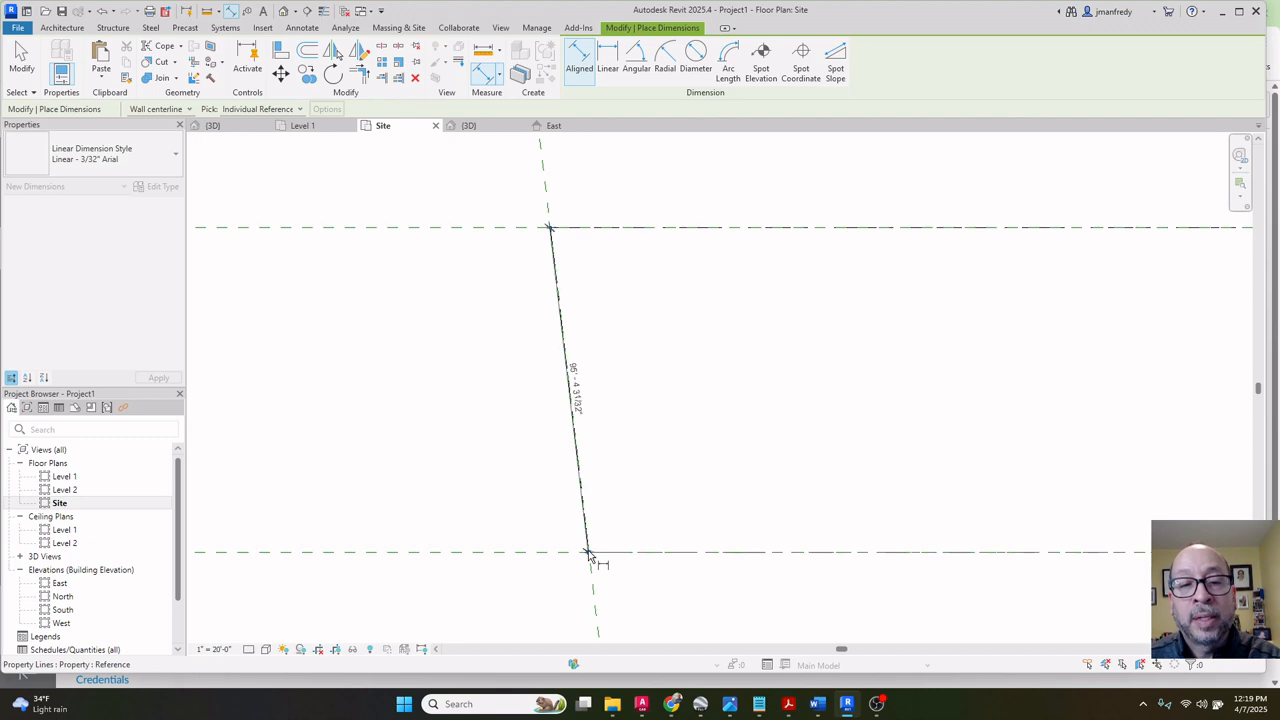
{"action": "left_click", "coordinate": [676, 478]}
{"action": "key", "text": "Escape"}
{"action": "key", "text": "Escape"}
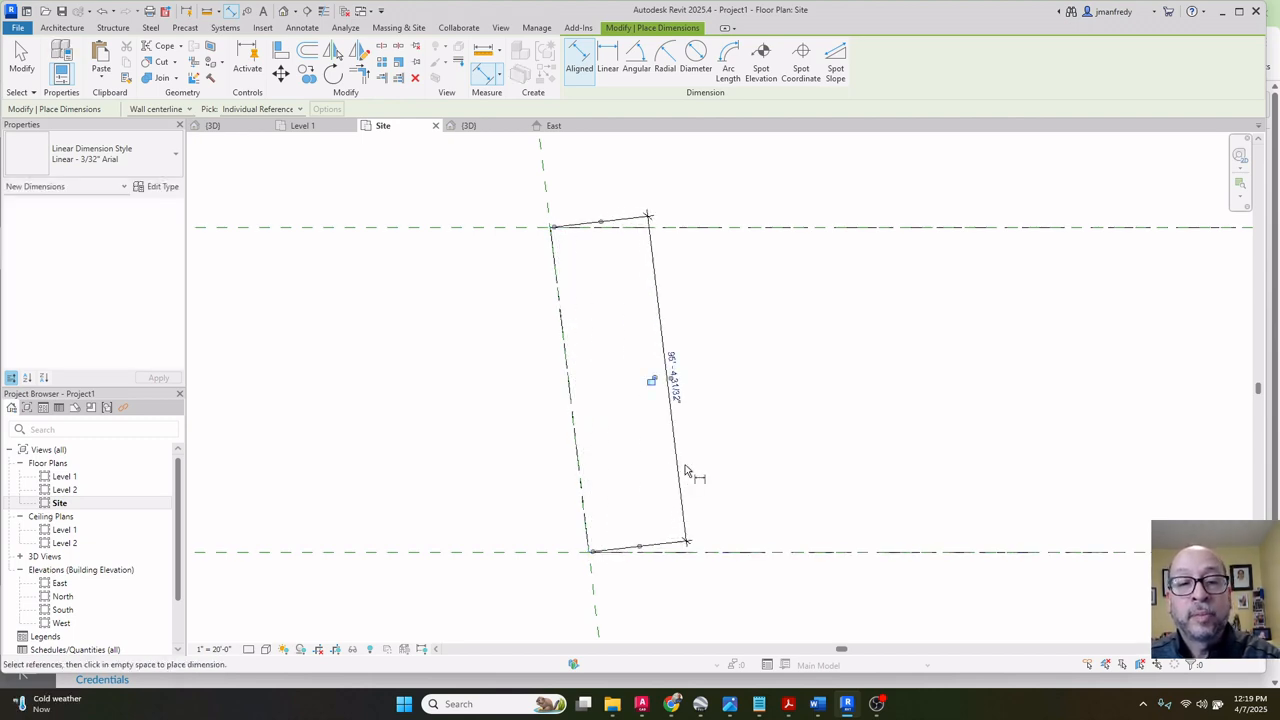
{"action": "middle_click_drag", "start_coordinate": [697, 477], "coordinate": [689, 426]}
{"action": "scroll", "coordinate": [689, 429], "scroll_direction": "up", "scroll_amount": 1}
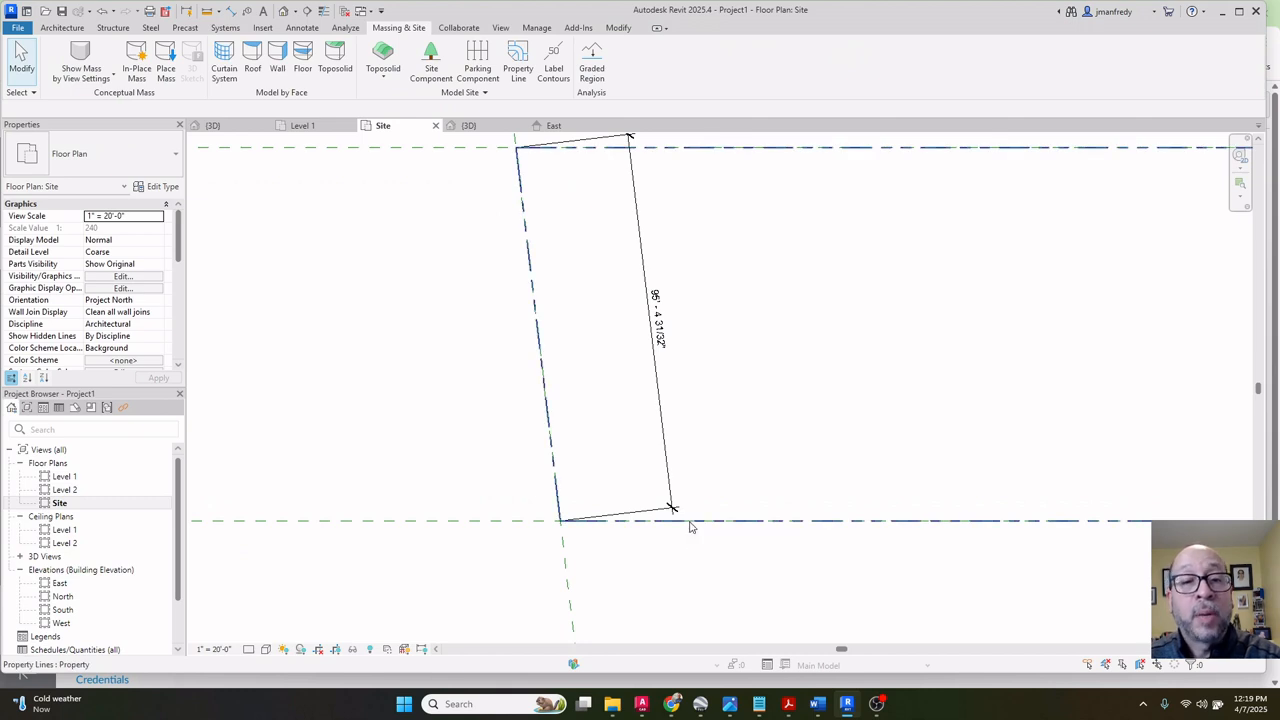
{"action": "left_click", "coordinate": [688, 521]}
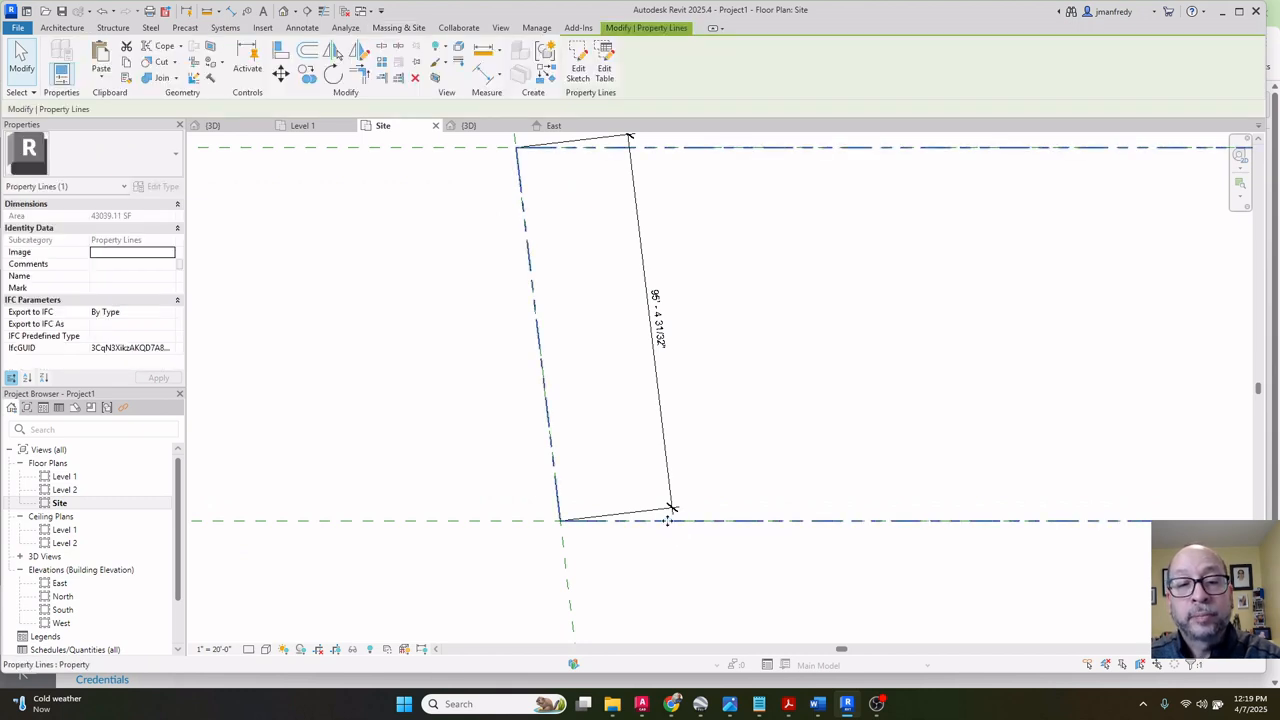
{"action": "key", "text": "Escape"}
{"action": "left_click", "coordinate": [665, 522]}
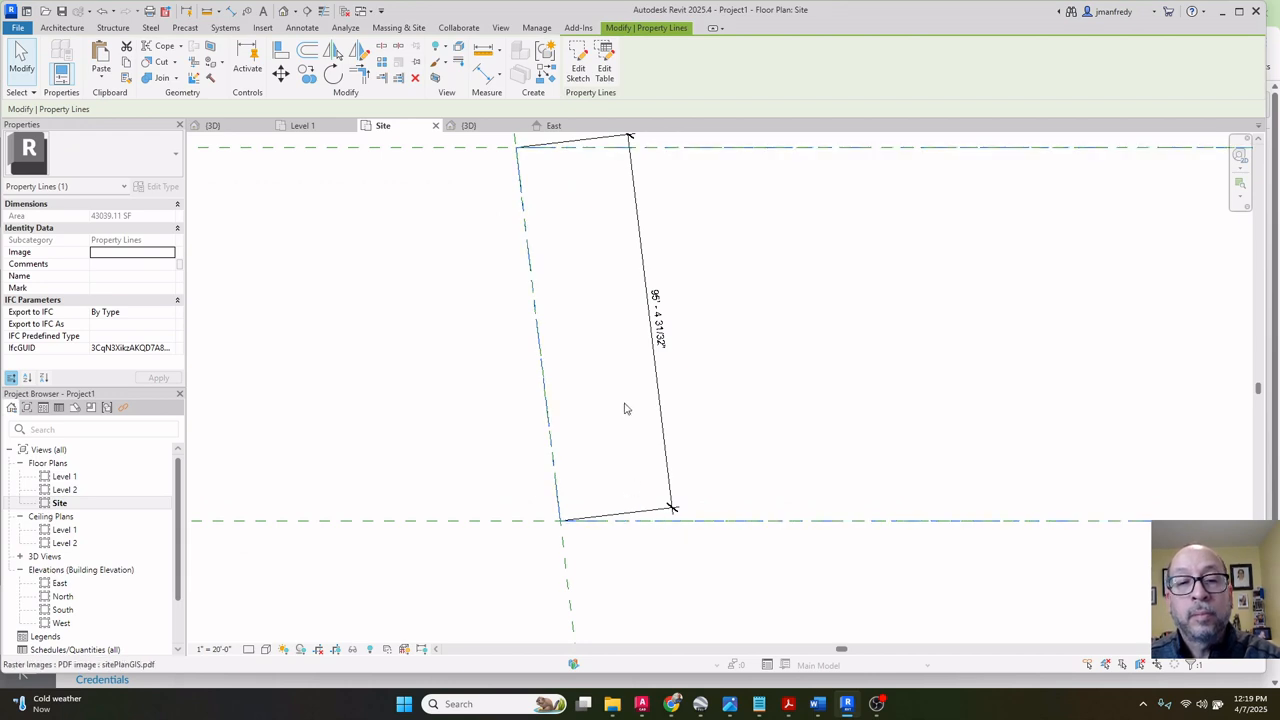
{"action": "middle_click_drag", "start_coordinate": [637, 415], "coordinate": [654, 451]}
{"action": "key", "text": "Escape"}
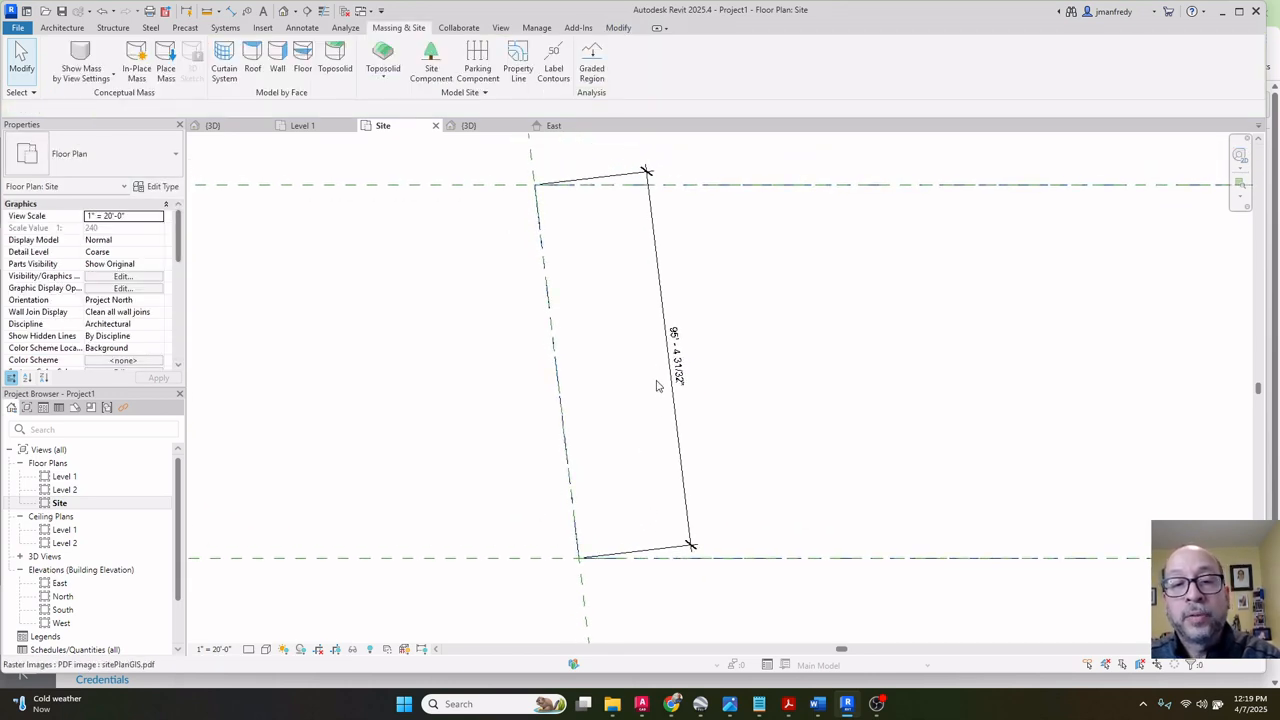
{"action": "scroll", "coordinate": [651, 396], "scroll_direction": "down", "scroll_amount": 1}
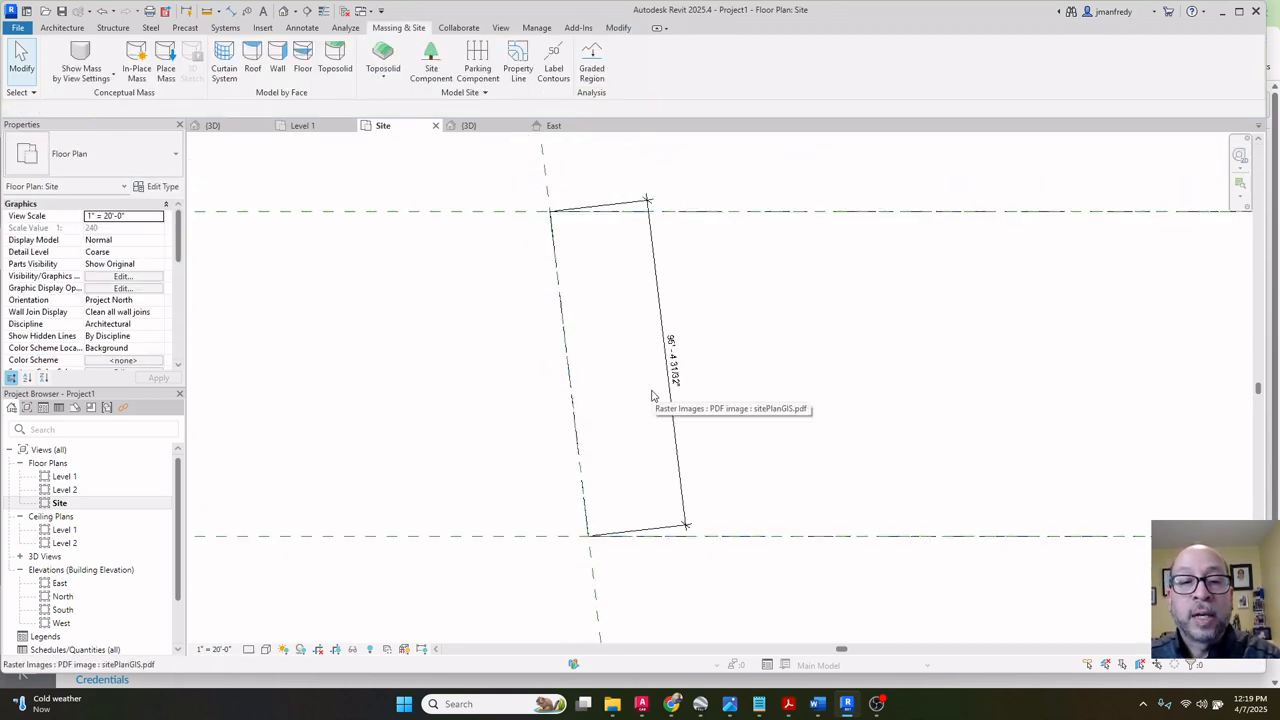
{"action": "left_click", "coordinate": [729, 537]}
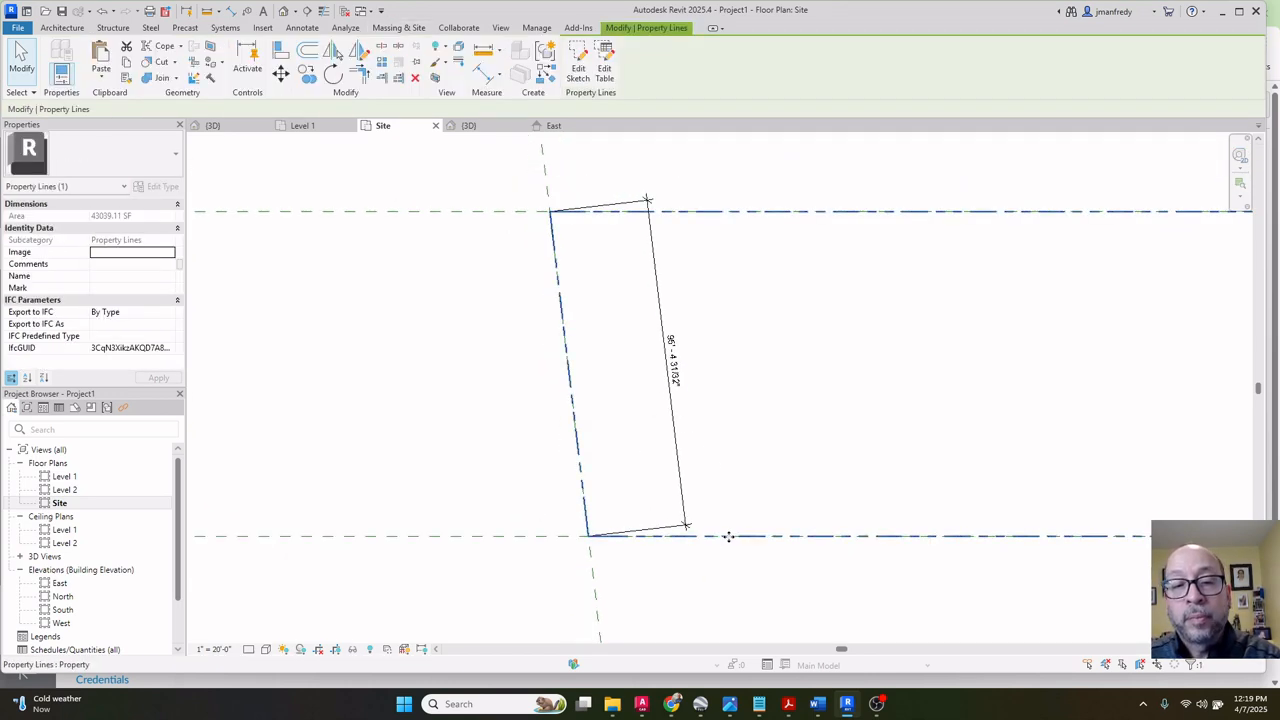
{"action": "left_click", "coordinate": [578, 62]}
{"action": "left_click", "coordinate": [696, 536]}
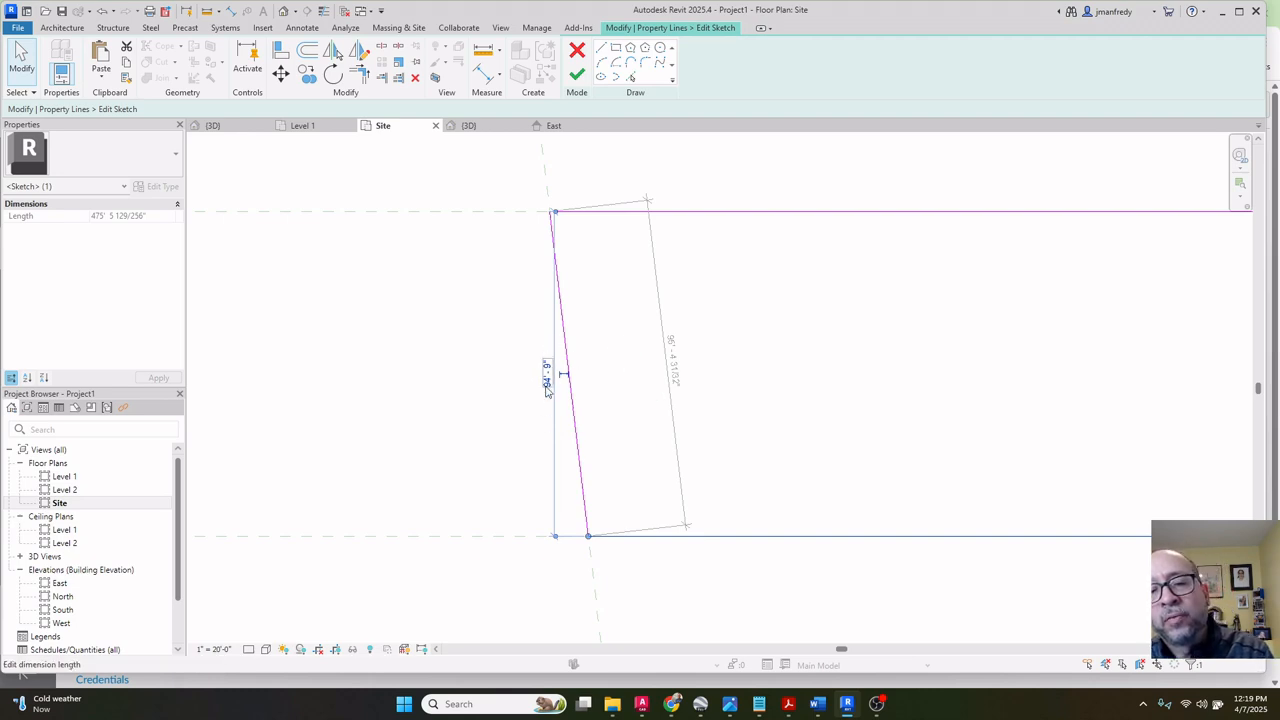
{"action": "left_click", "coordinate": [655, 350]}
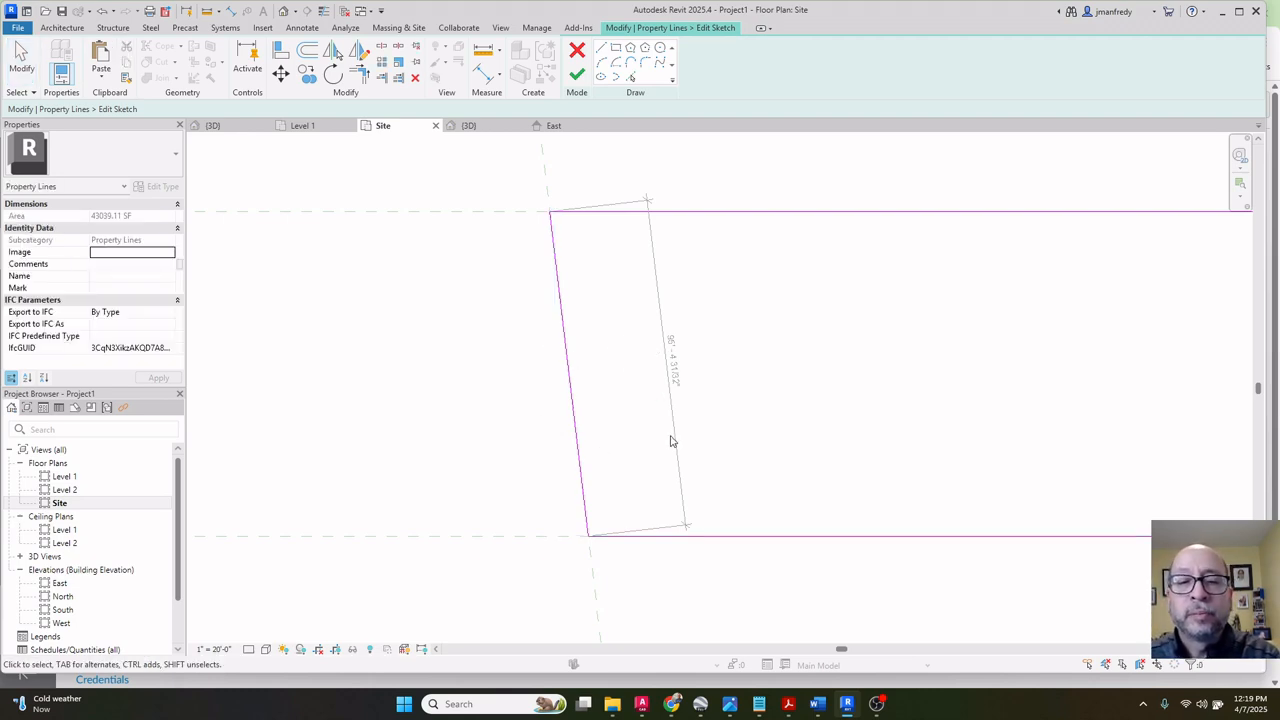
{"action": "left_click", "coordinate": [577, 77]}
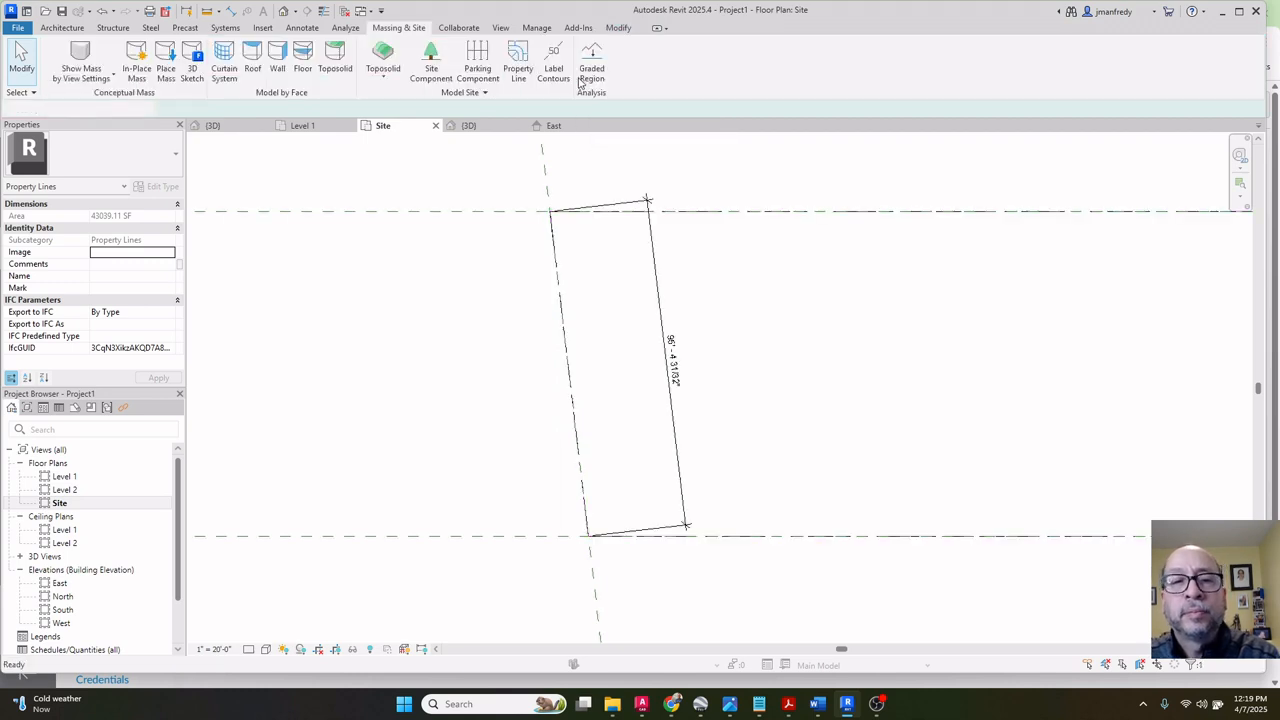
Draw a short reference plane from inside the lot perpendicular to the slanted west boundary, near its upper end.
{"action": "middle_click_drag", "start_coordinate": [623, 253], "coordinate": [645, 275]}
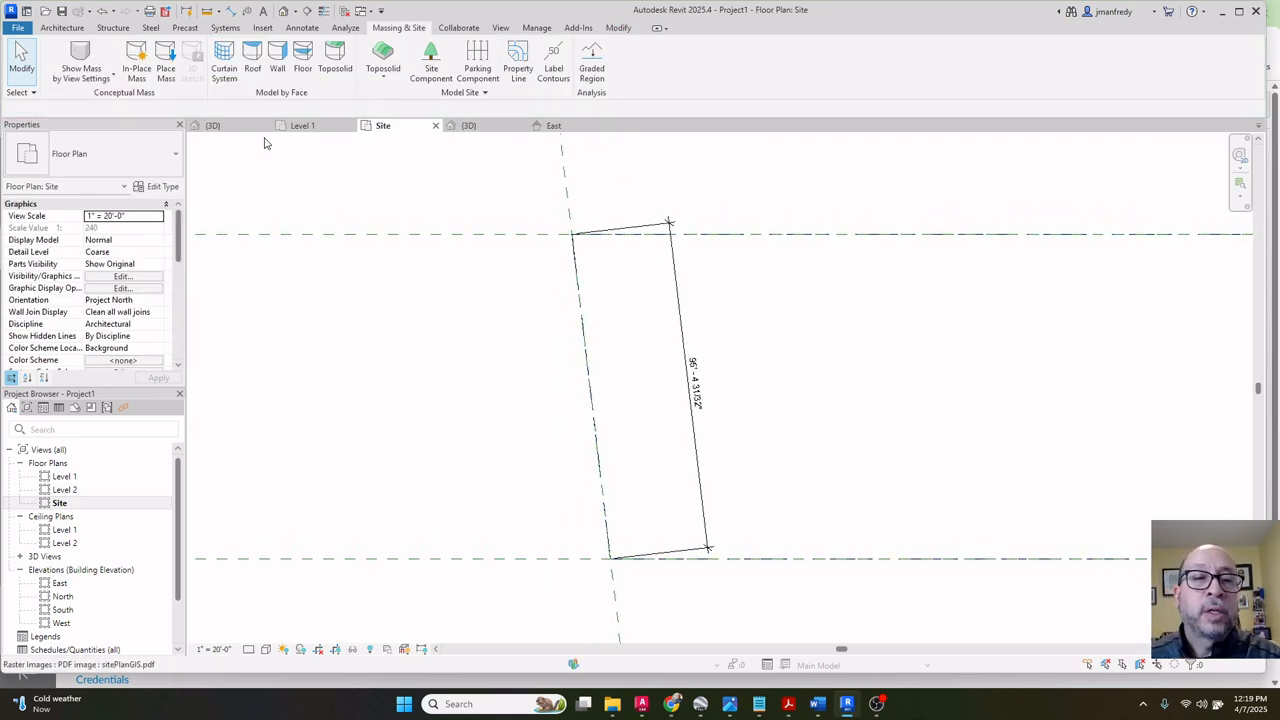
{"action": "left_click", "coordinate": [62, 27]}
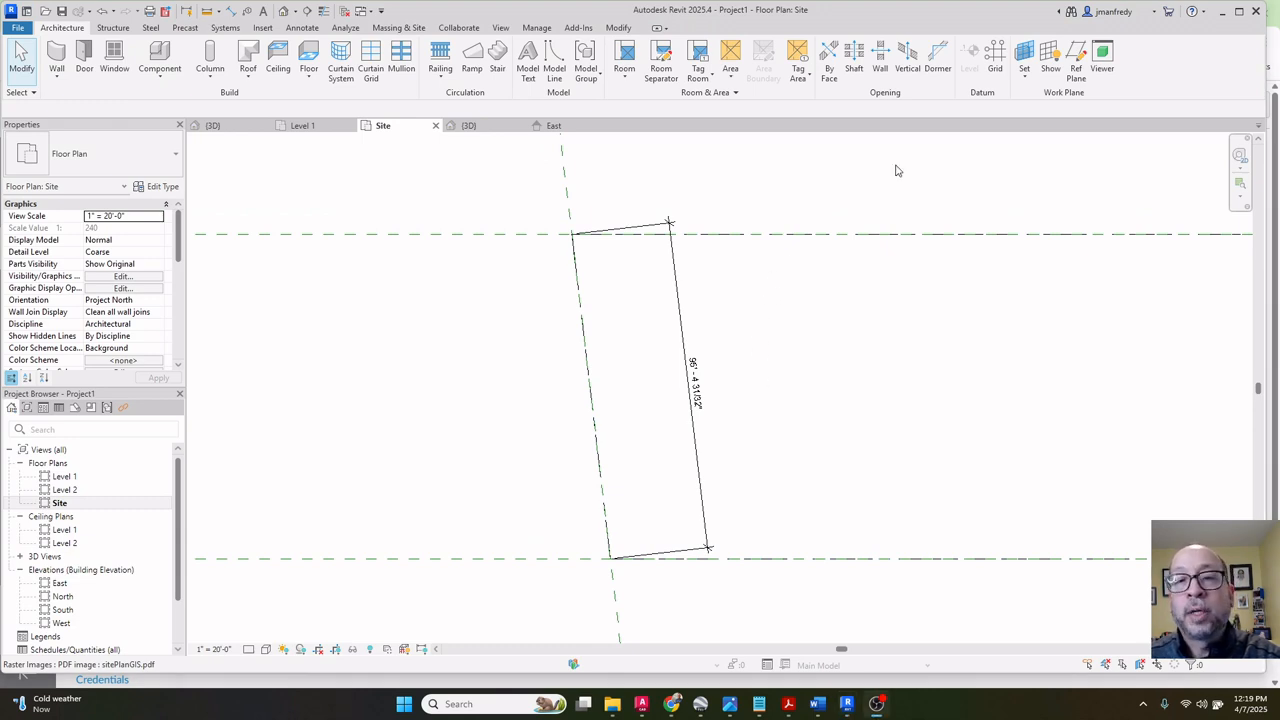
{"action": "left_click", "coordinate": [1076, 58]}
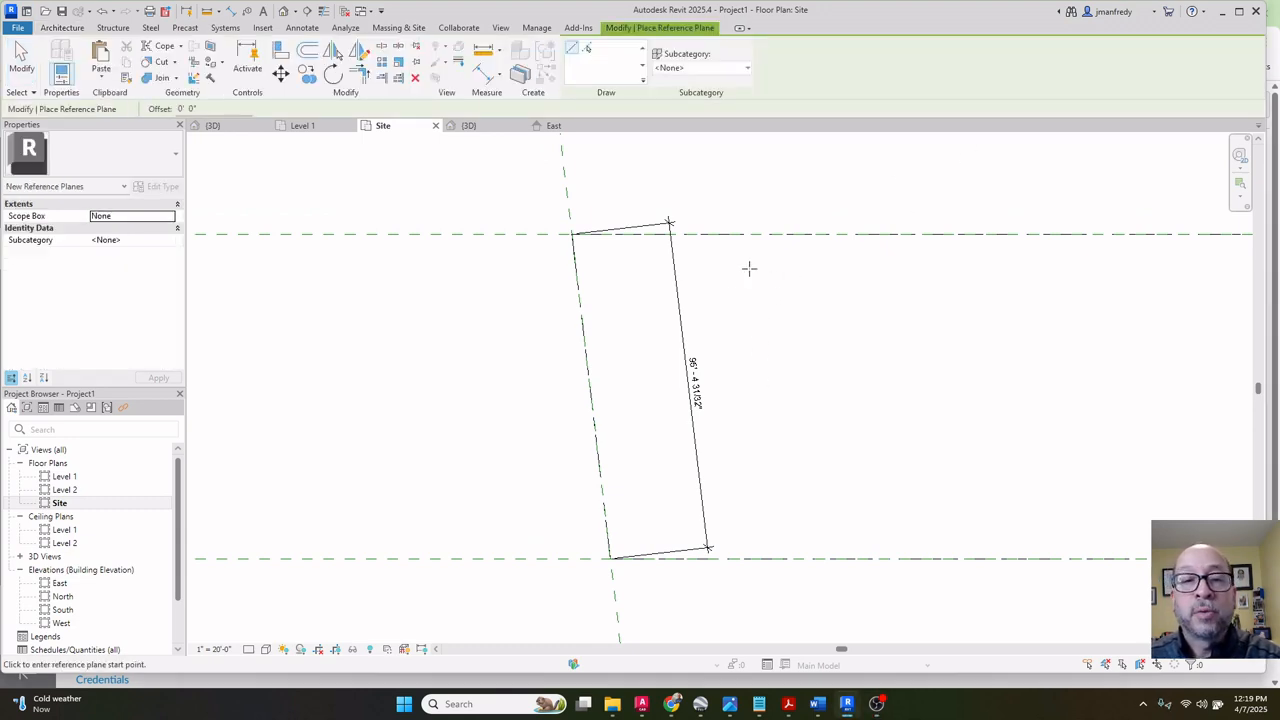
{"action": "left_click", "coordinate": [917, 268]}
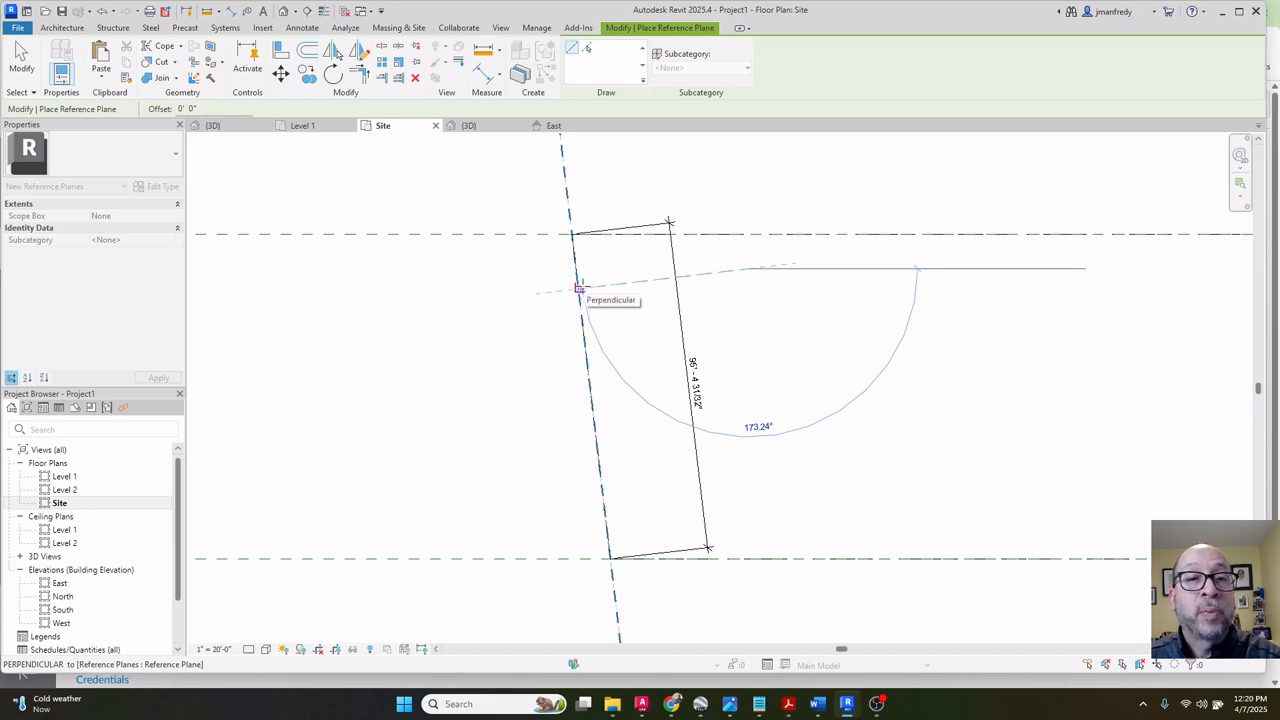
{"action": "left_click", "coordinate": [578, 288]}
{"action": "key", "text": "Escape"}
{"action": "key", "text": "Escape"}
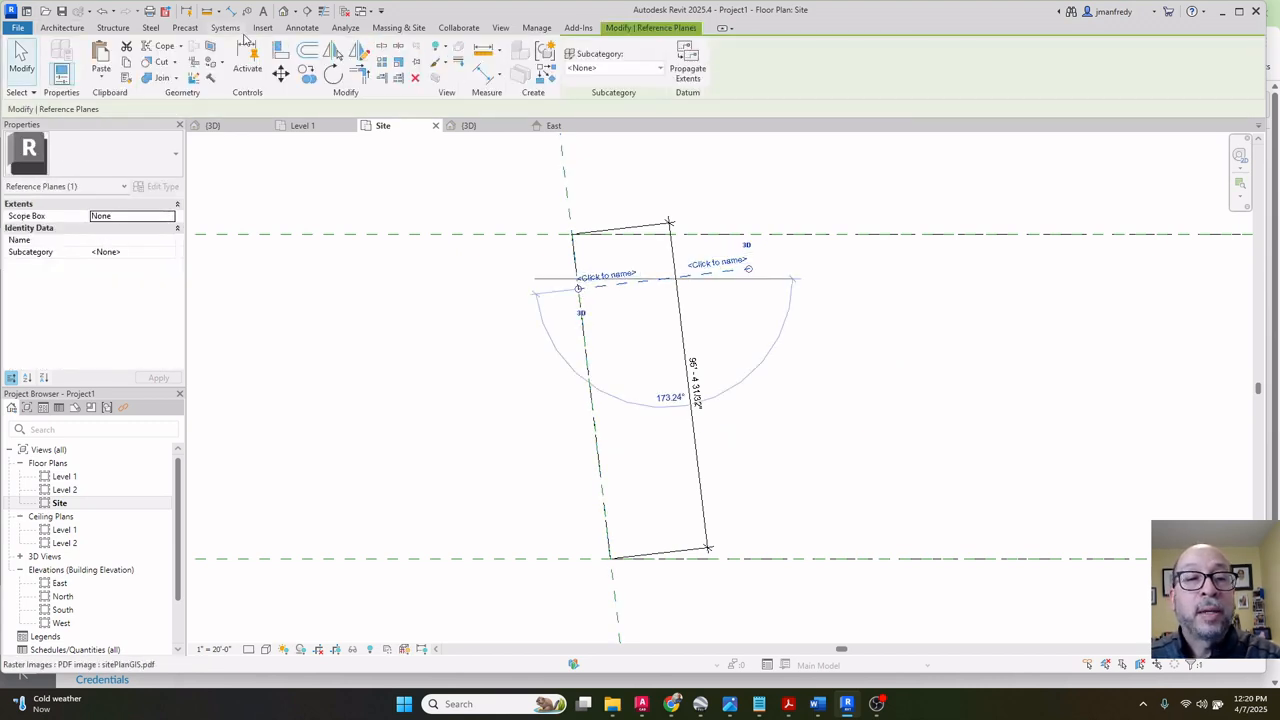
Move the new perpendicular reference plane from its west endpoint up to the lot's northwest corner.
{"action": "left_click", "coordinate": [280, 72]}
{"action": "left_click", "coordinate": [578, 288]}
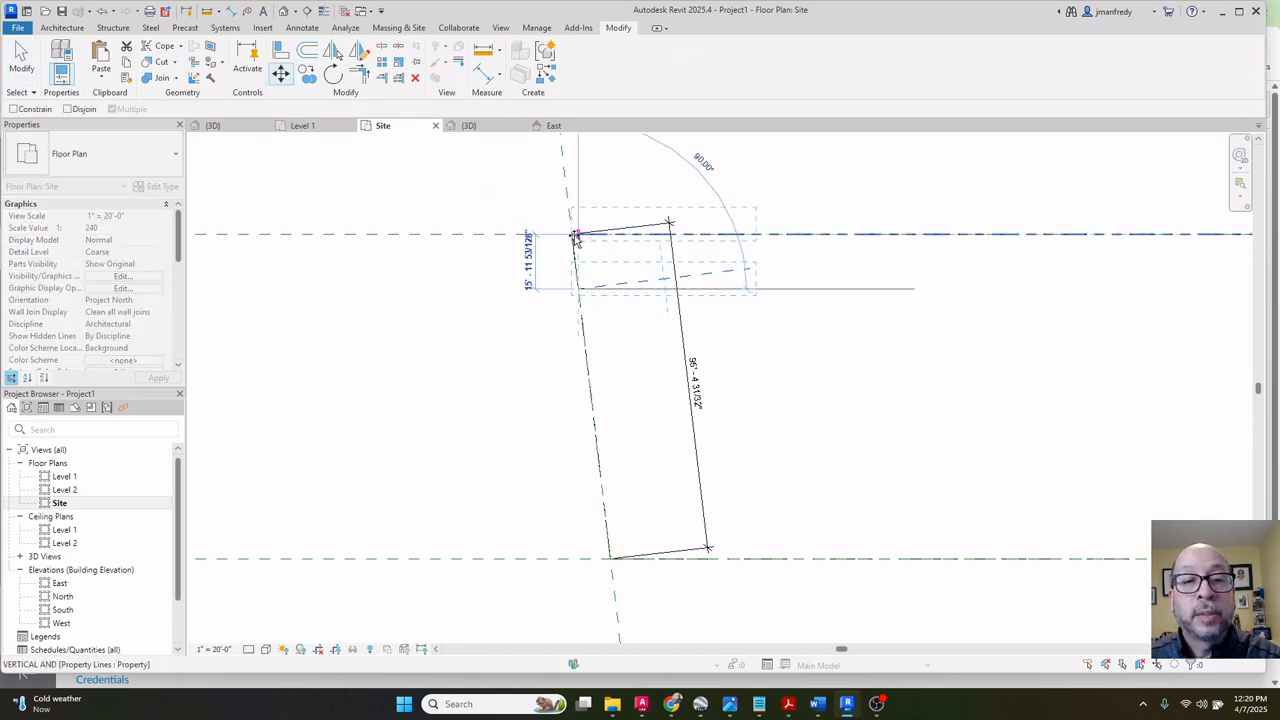
{"action": "left_click", "coordinate": [575, 235]}
{"action": "key", "text": "Escape"}
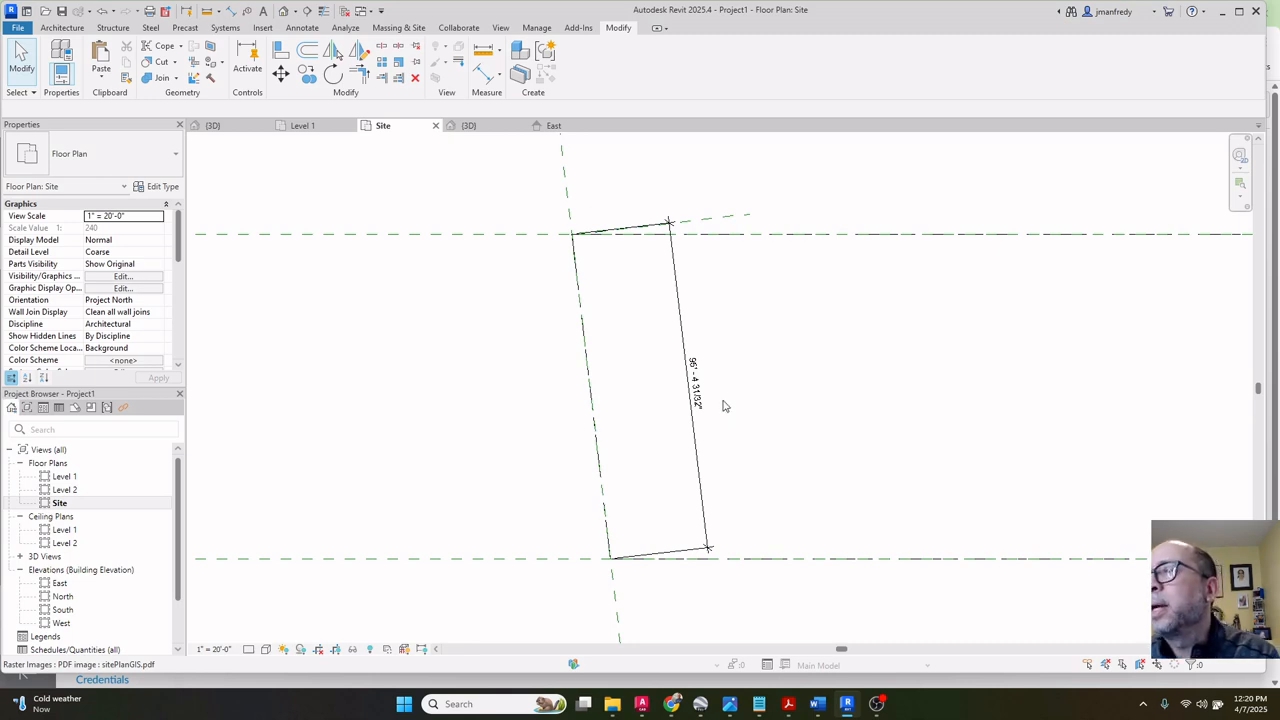
{"action": "left_click", "coordinate": [533, 362]}
{"action": "middle_click_drag", "start_coordinate": [531, 357], "coordinate": [540, 326]}
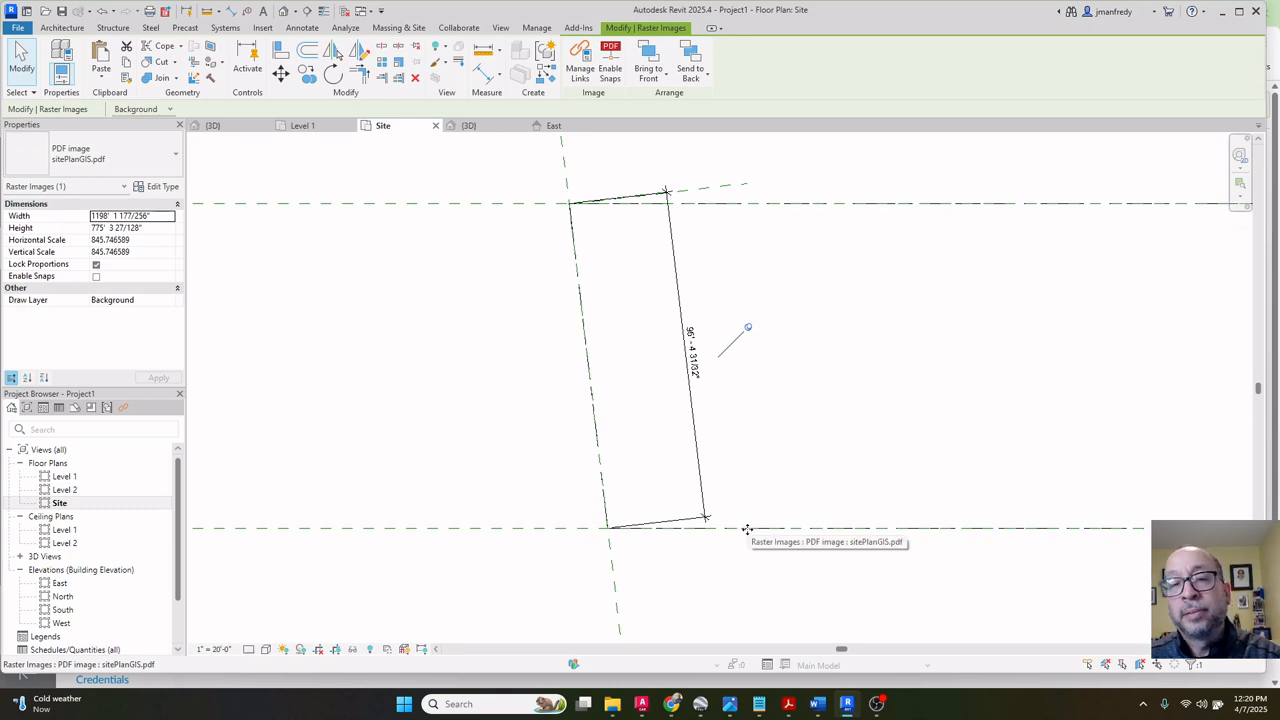
{"action": "key", "text": "Escape"}
{"action": "left_click", "coordinate": [472, 277]}
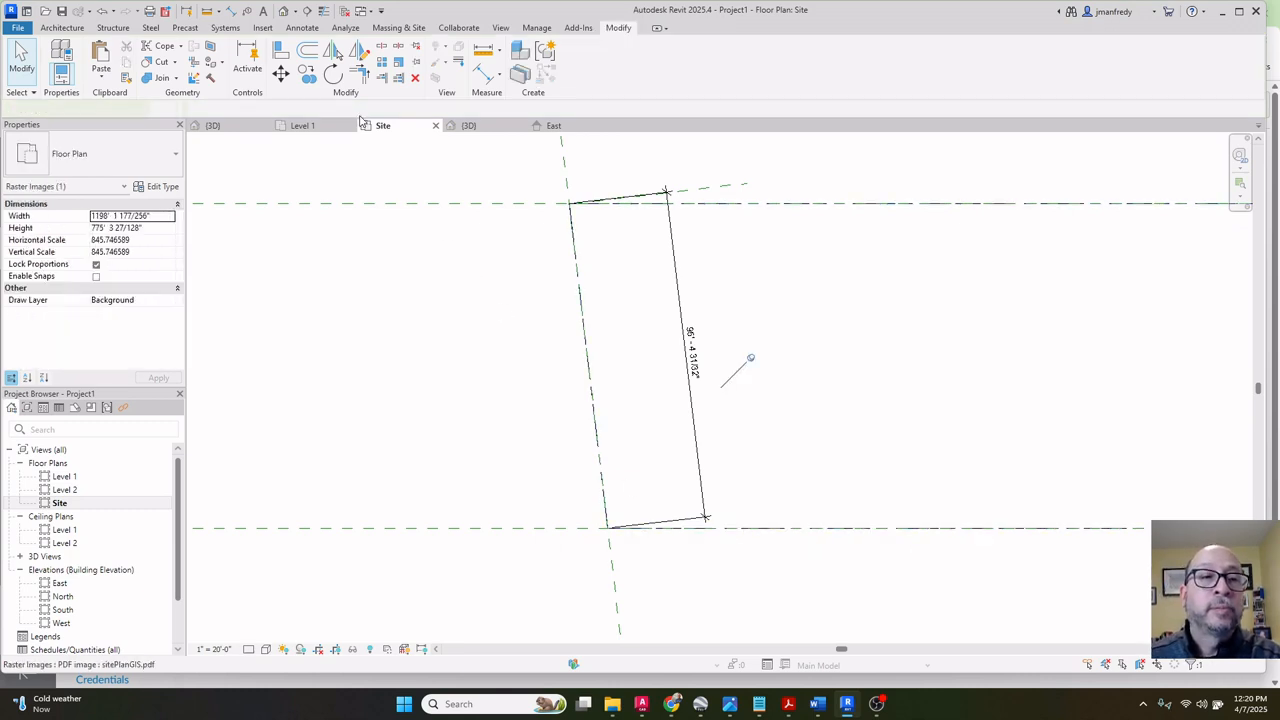
{"action": "key", "text": "Escape"}
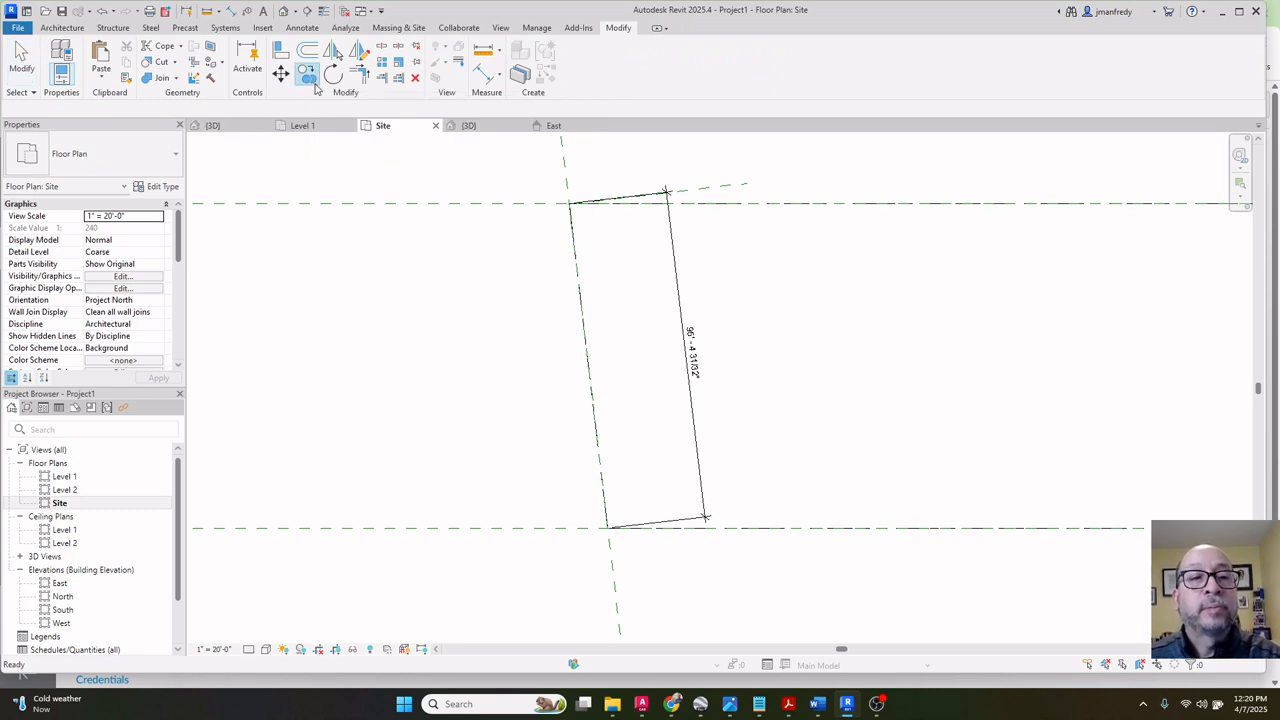
{"action": "left_click", "coordinate": [307, 50]}
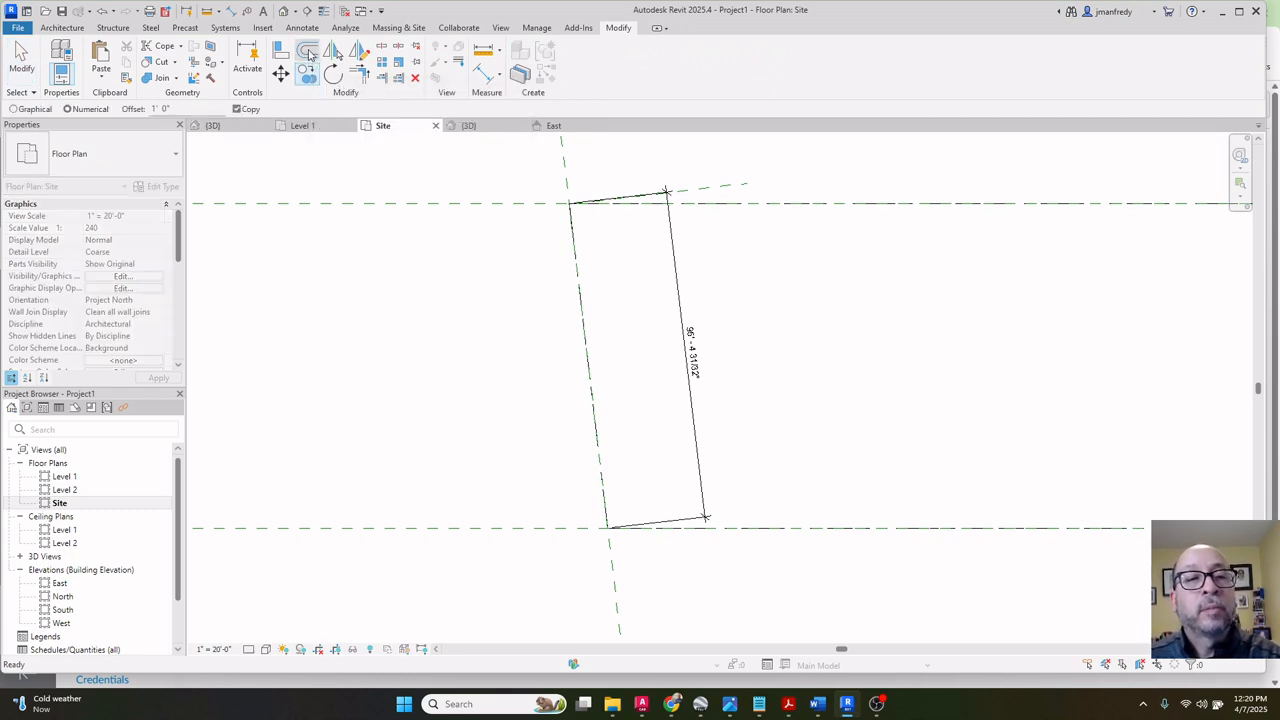
{"action": "double_click", "coordinate": [186, 108]}
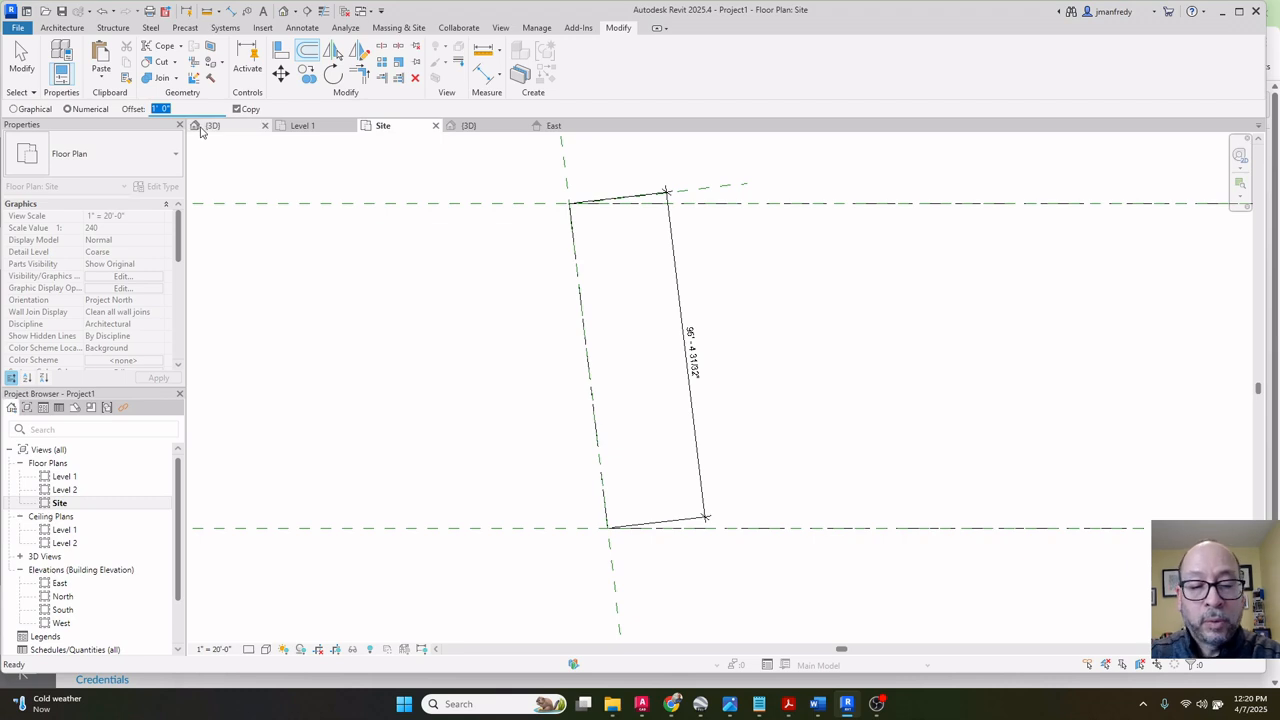
{"action": "type", "text": "96"}
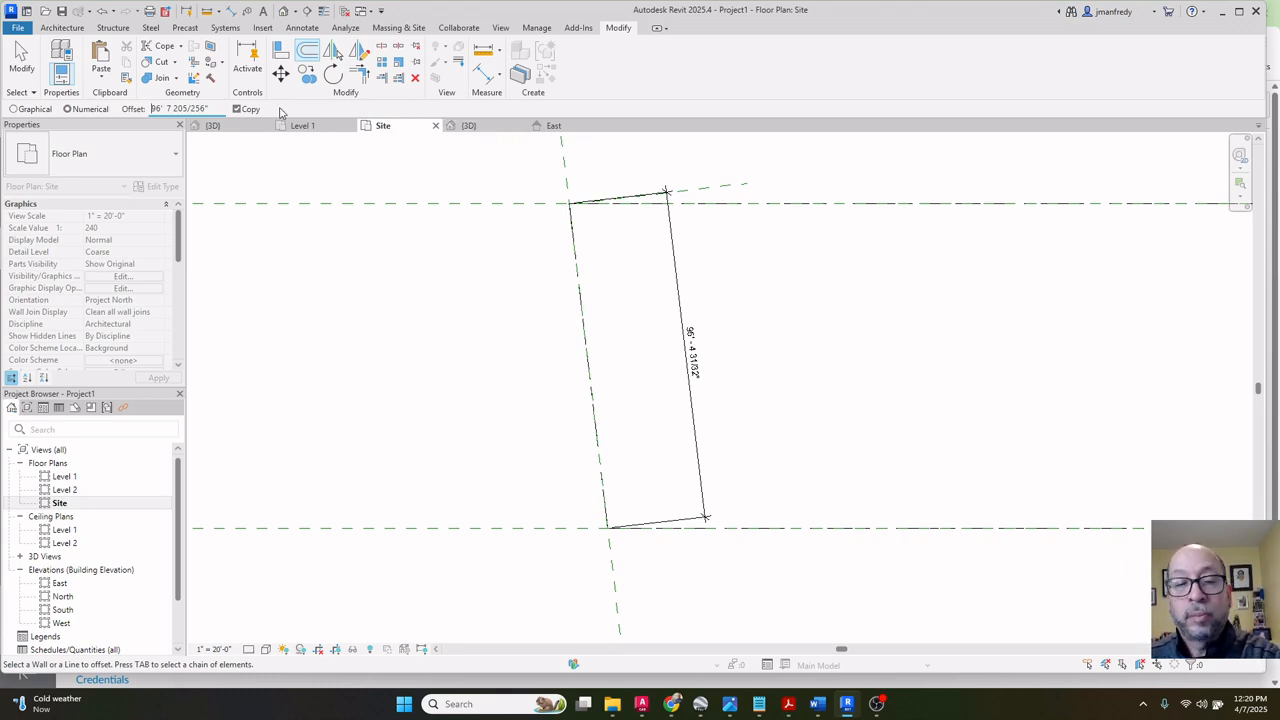
{"action": "key", "text": "Escape"}
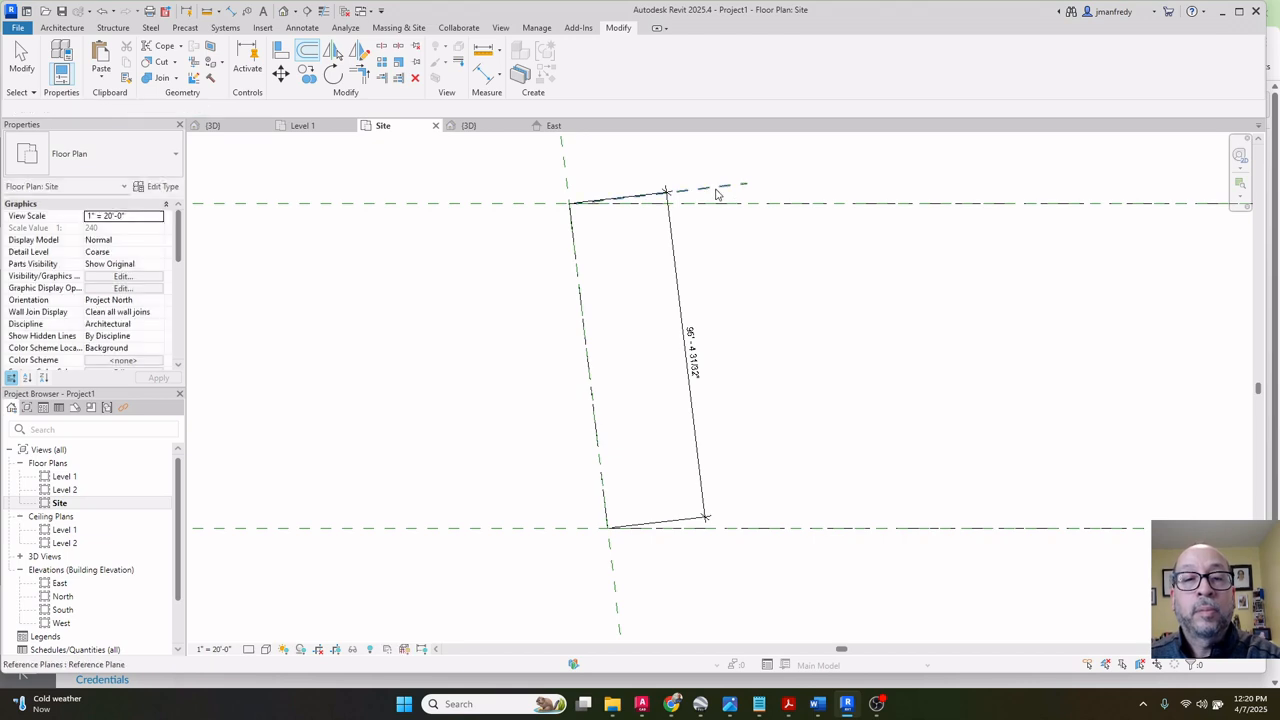
{"action": "key", "text": "Escape"}
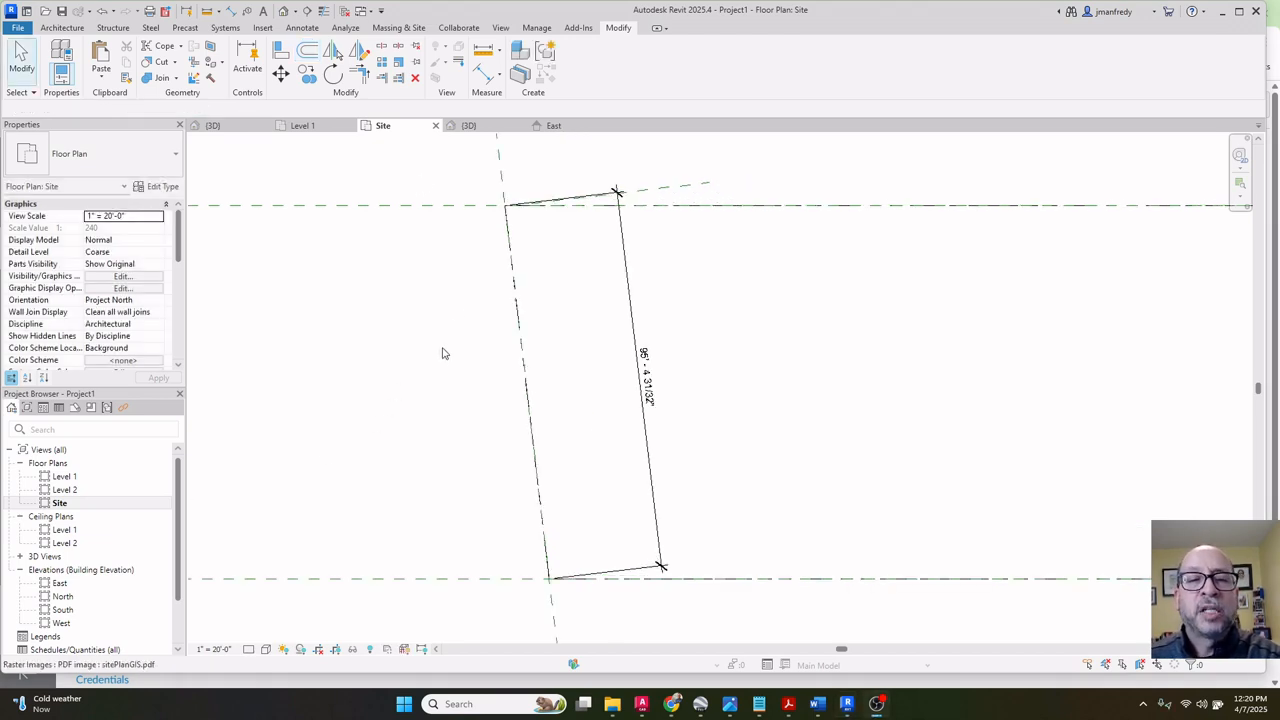
Move the perpendicular reference plane by its west endpoint exactly onto the lot's northwest property corner.
{"action": "scroll", "coordinate": [478, 238], "scroll_direction": "up", "scroll_amount": 3}
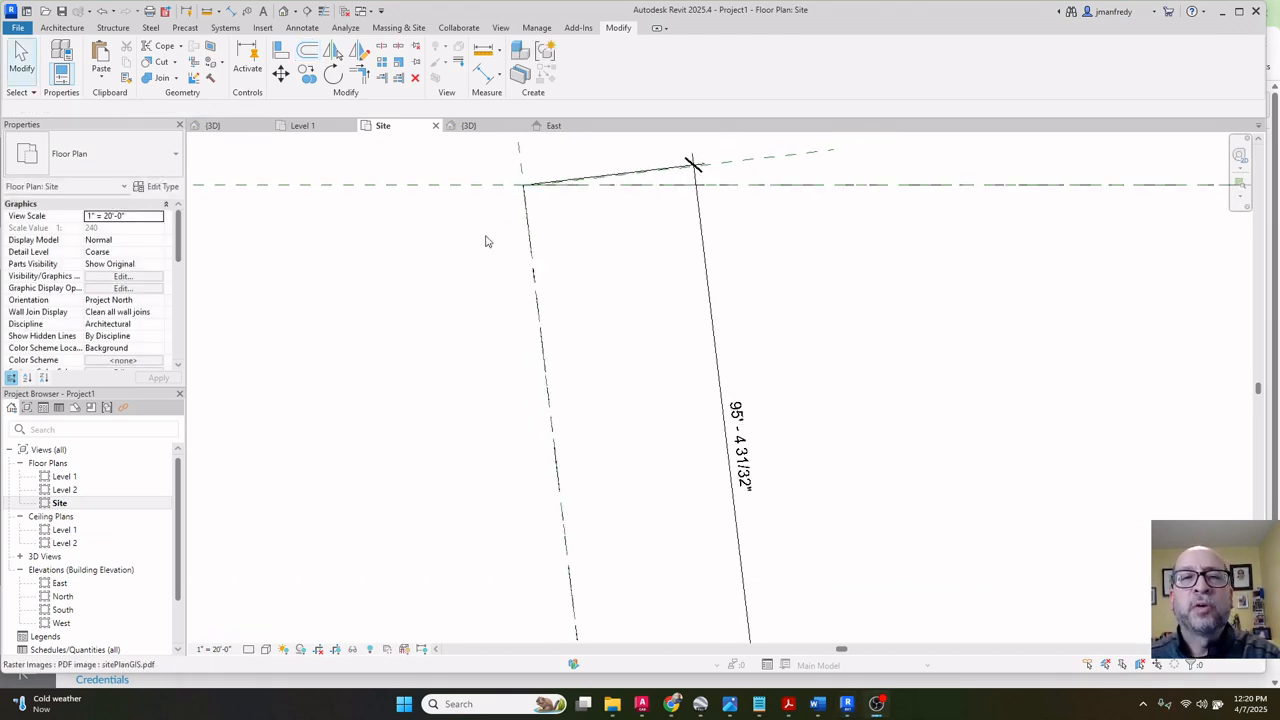
{"action": "middle_click_drag", "start_coordinate": [491, 297], "coordinate": [476, 355]}
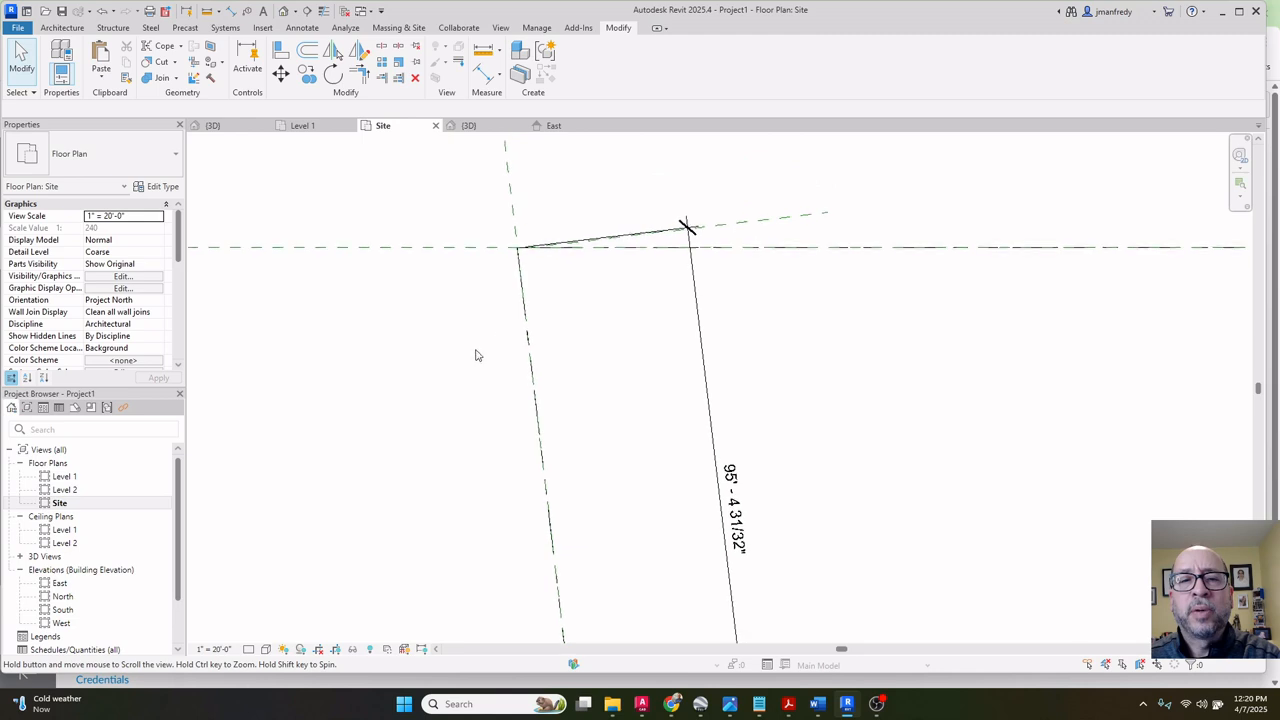
{"action": "left_click", "coordinate": [735, 223]}
{"action": "scroll", "coordinate": [512, 252], "scroll_direction": "up", "scroll_amount": 3}
{"action": "scroll", "coordinate": [509, 257], "scroll_direction": "up", "scroll_amount": 5}
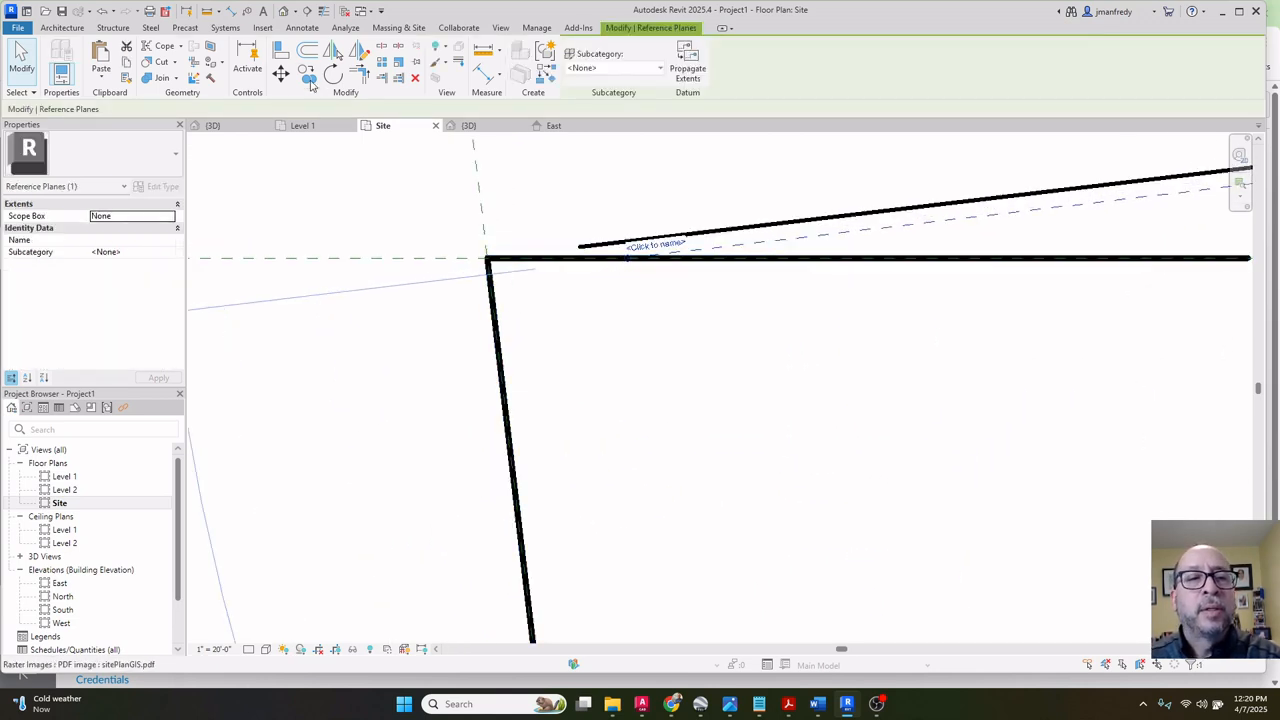
{"action": "left_click", "coordinate": [280, 73]}
{"action": "left_click", "coordinate": [626, 258]}
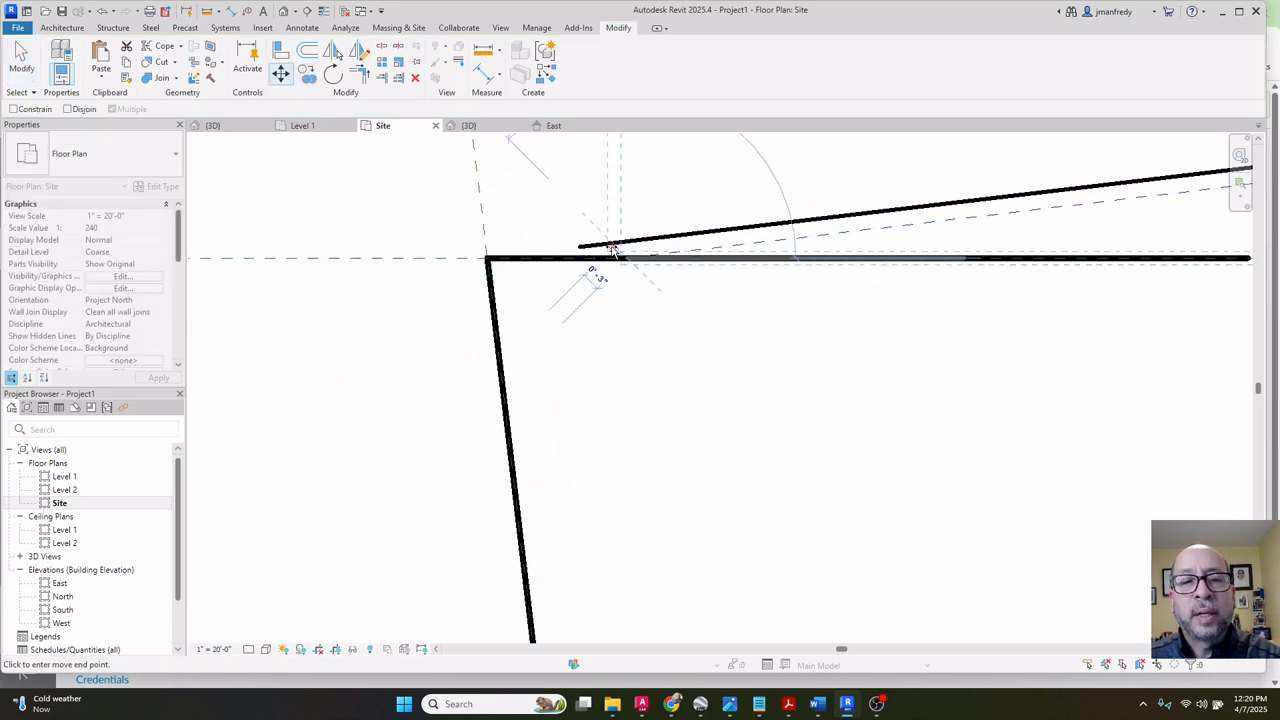
{"action": "left_click", "coordinate": [487, 252]}
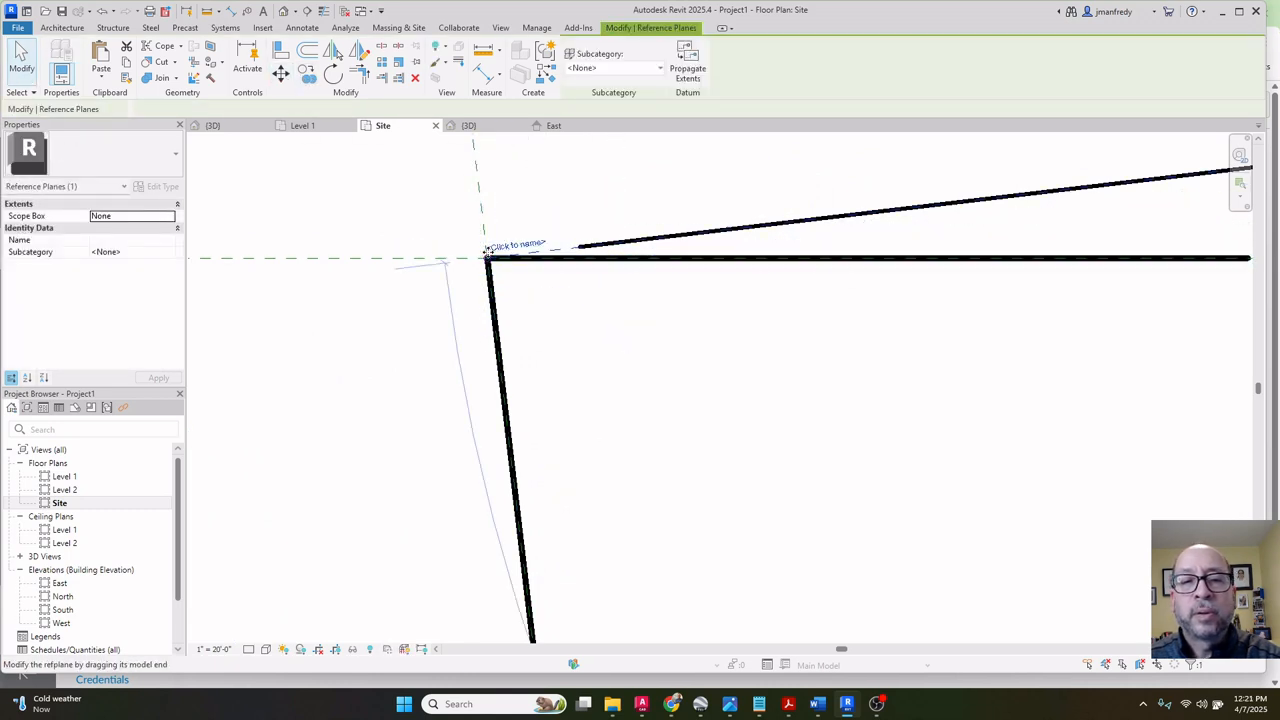
{"action": "key", "text": "Escape"}
{"action": "scroll", "coordinate": [517, 269], "scroll_direction": "down", "scroll_amount": 8}
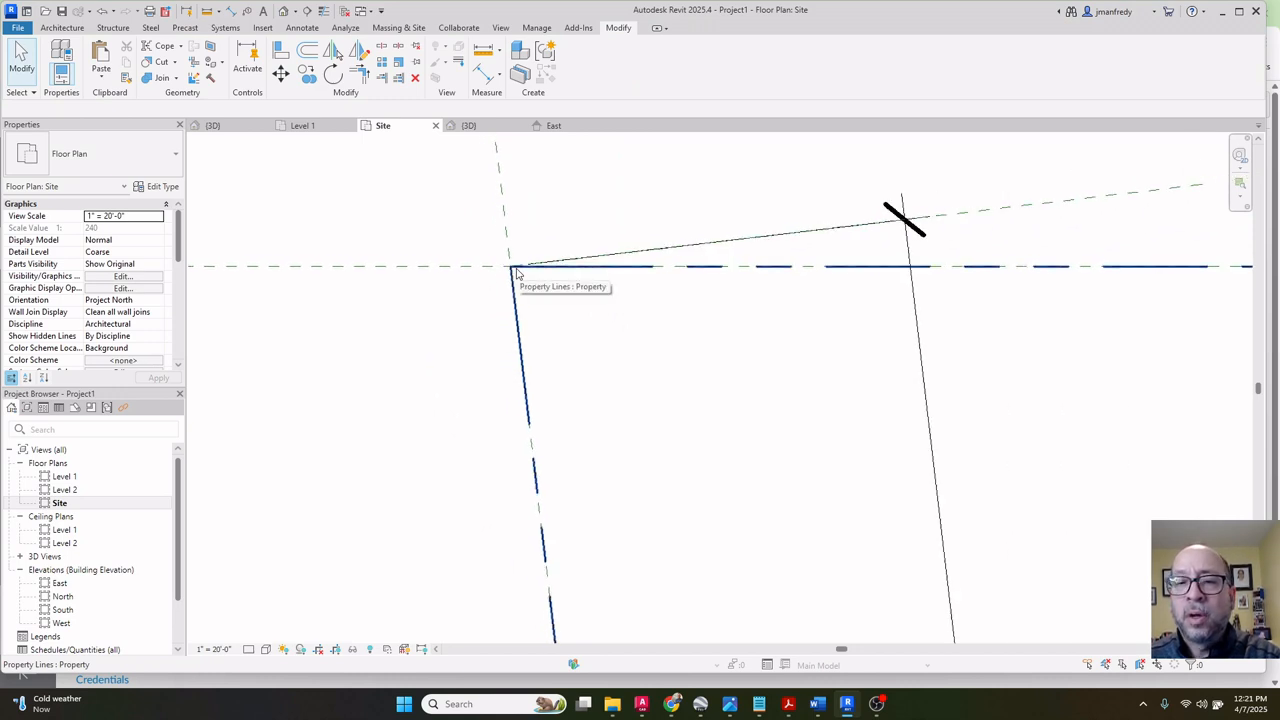
{"action": "middle_click_drag", "start_coordinate": [497, 303], "coordinate": [557, 249]}
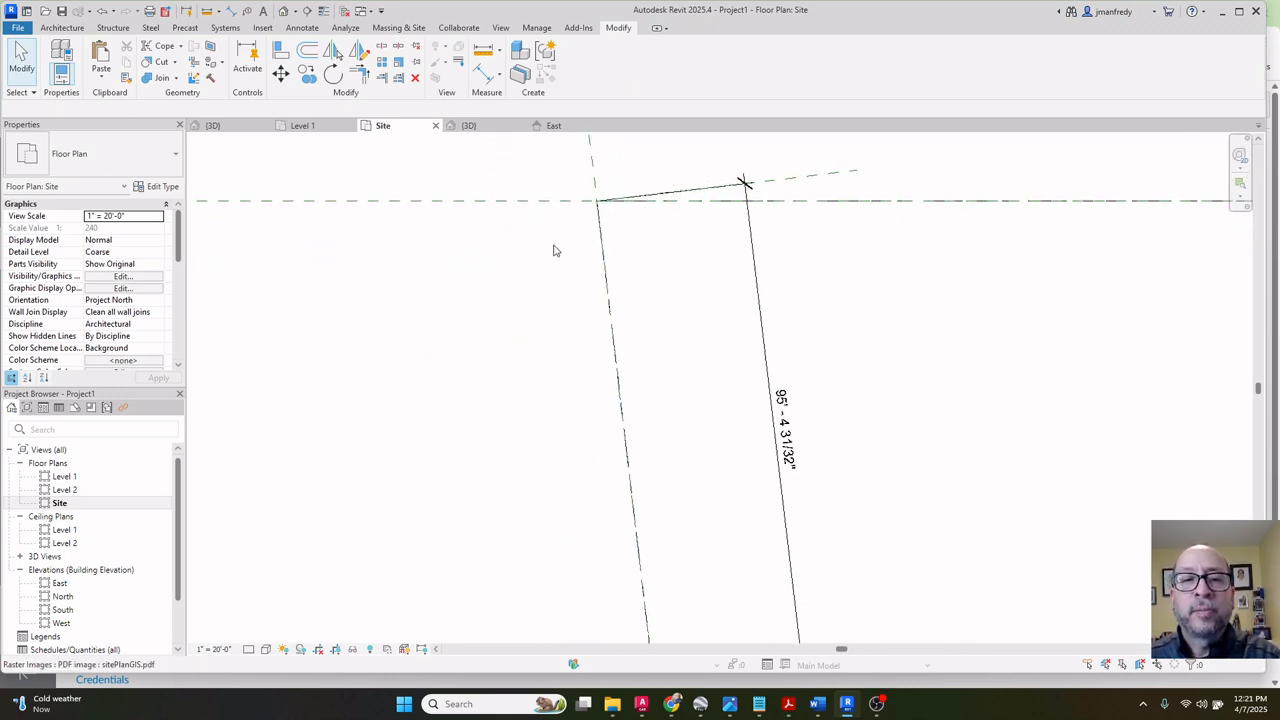
{"action": "scroll", "coordinate": [554, 249], "scroll_direction": "down", "scroll_amount": 2}
{"action": "left_click", "coordinate": [743, 195]}
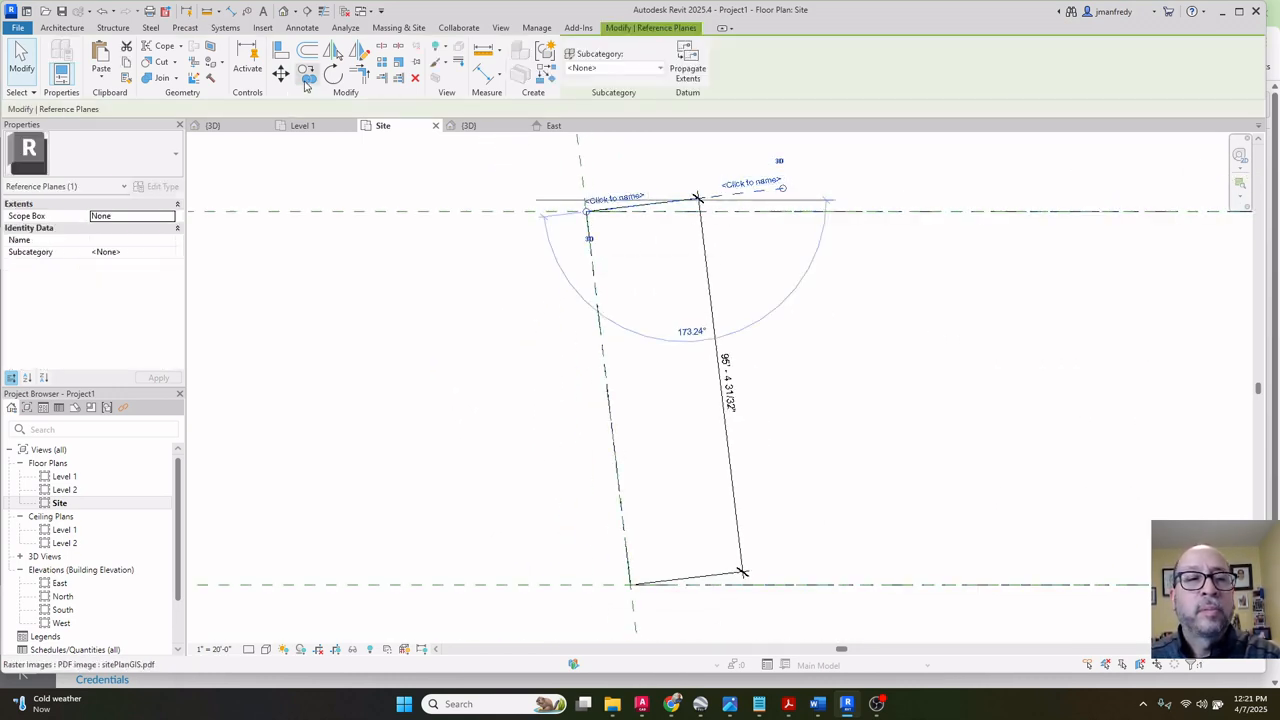
{"action": "left_click", "coordinate": [308, 76]}
{"action": "left_click", "coordinate": [428, 274]}
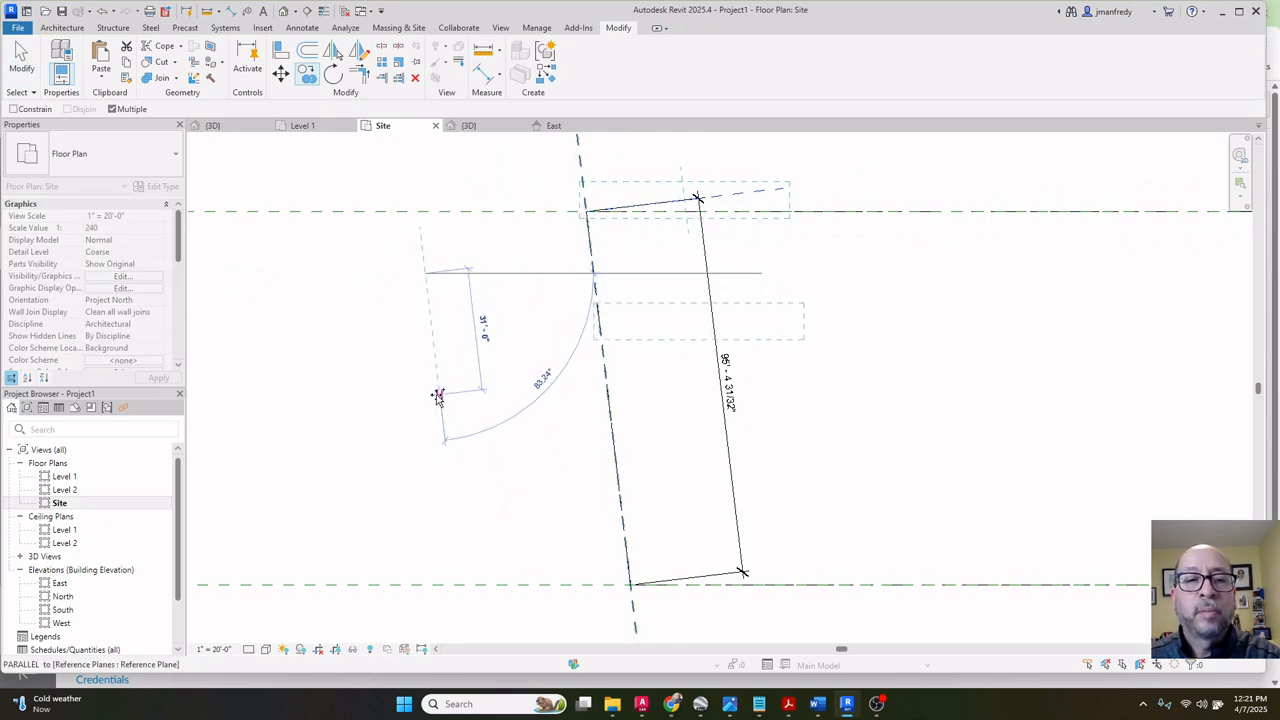
{"action": "key", "text": "Escape"}
{"action": "key", "text": "Escape"}
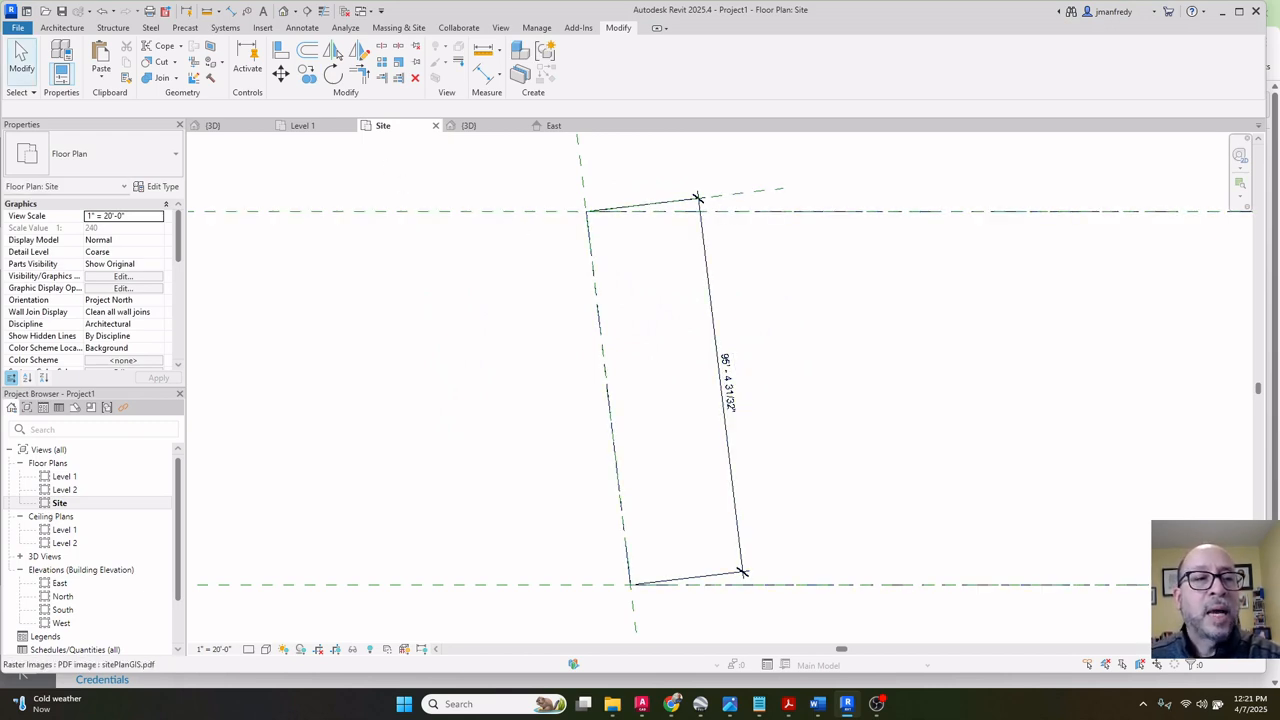
{"action": "scroll", "coordinate": [719, 191], "scroll_direction": "down", "scroll_amount": 2}
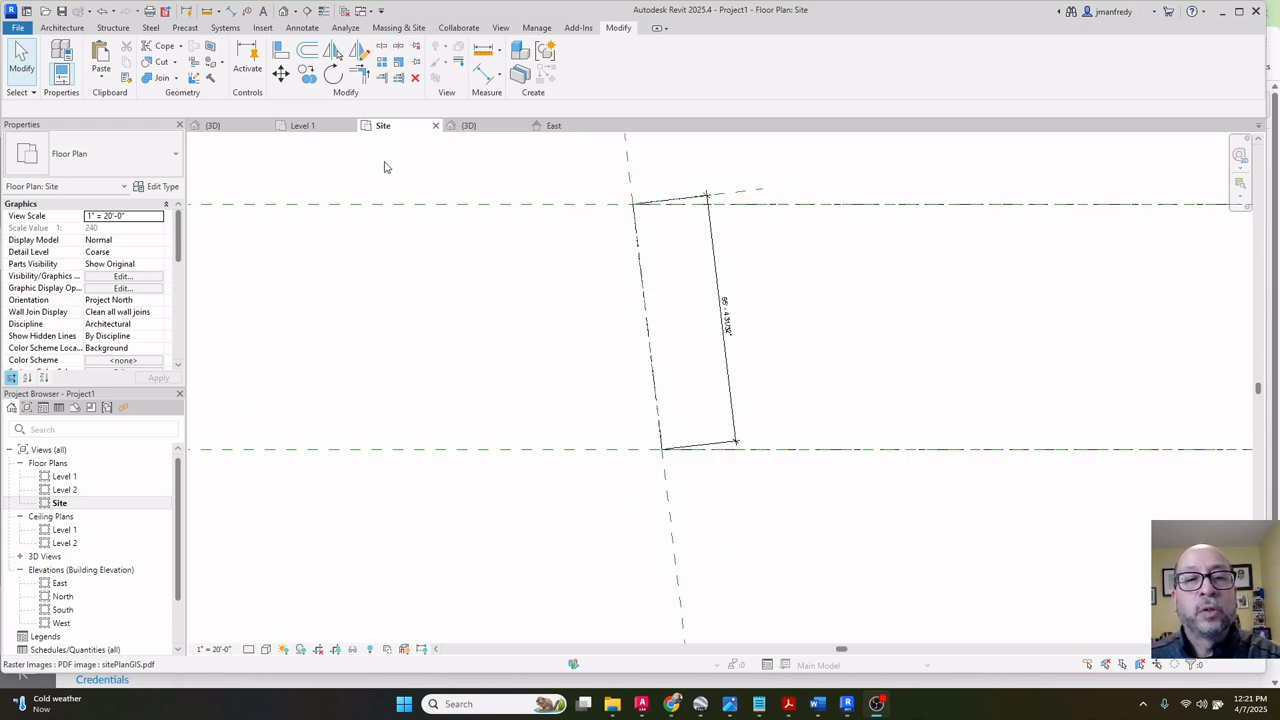
{"action": "left_click", "coordinate": [307, 74]}
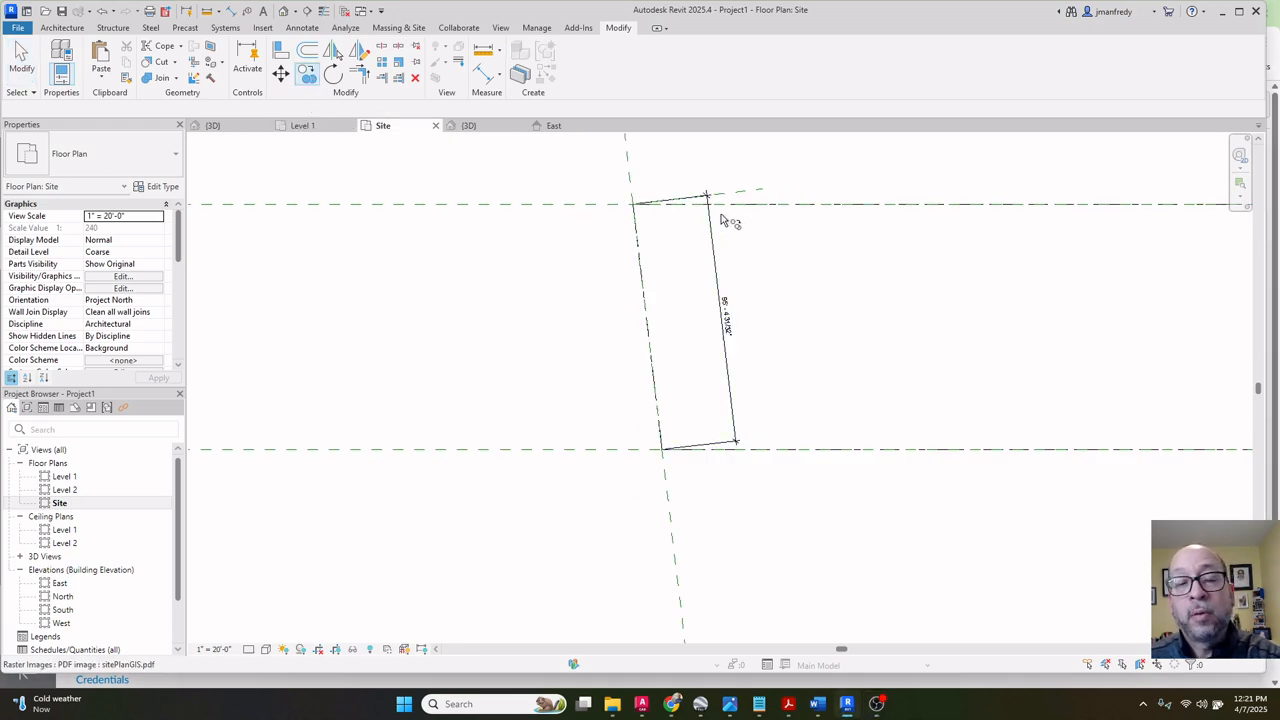
{"action": "scroll", "coordinate": [740, 200], "scroll_direction": "up", "scroll_amount": 1}
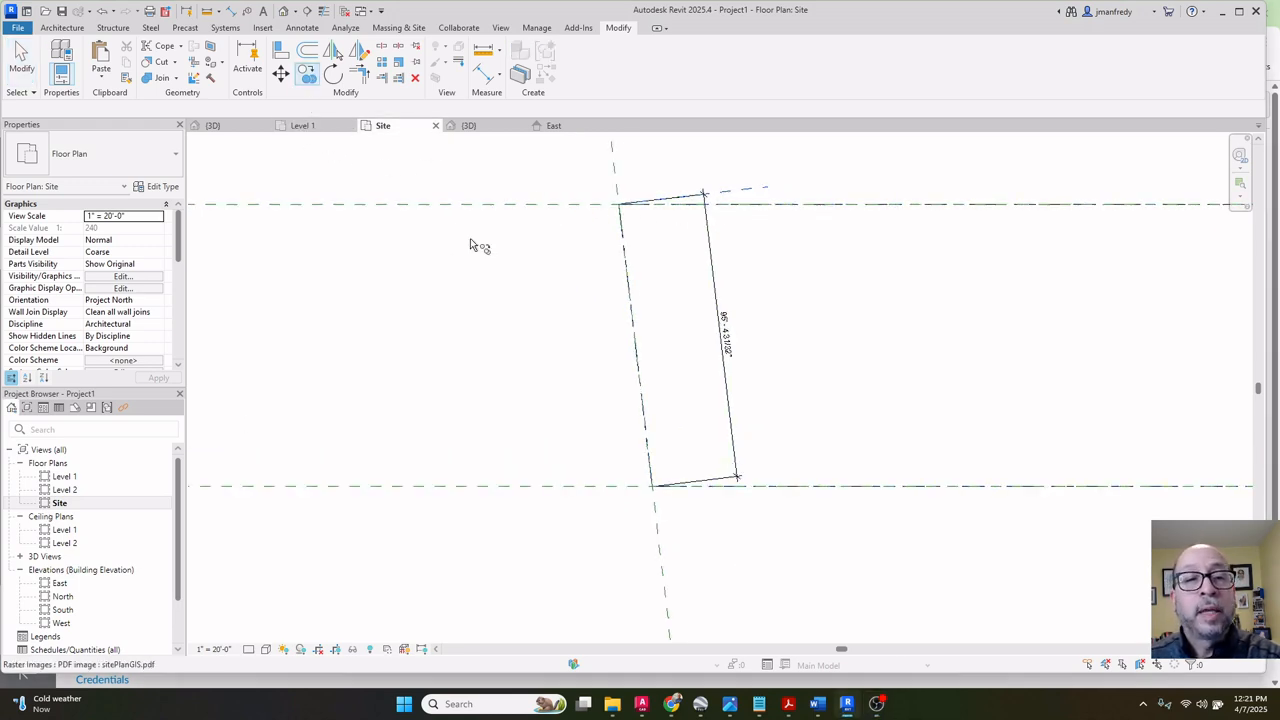
{"action": "key", "text": "Escape"}
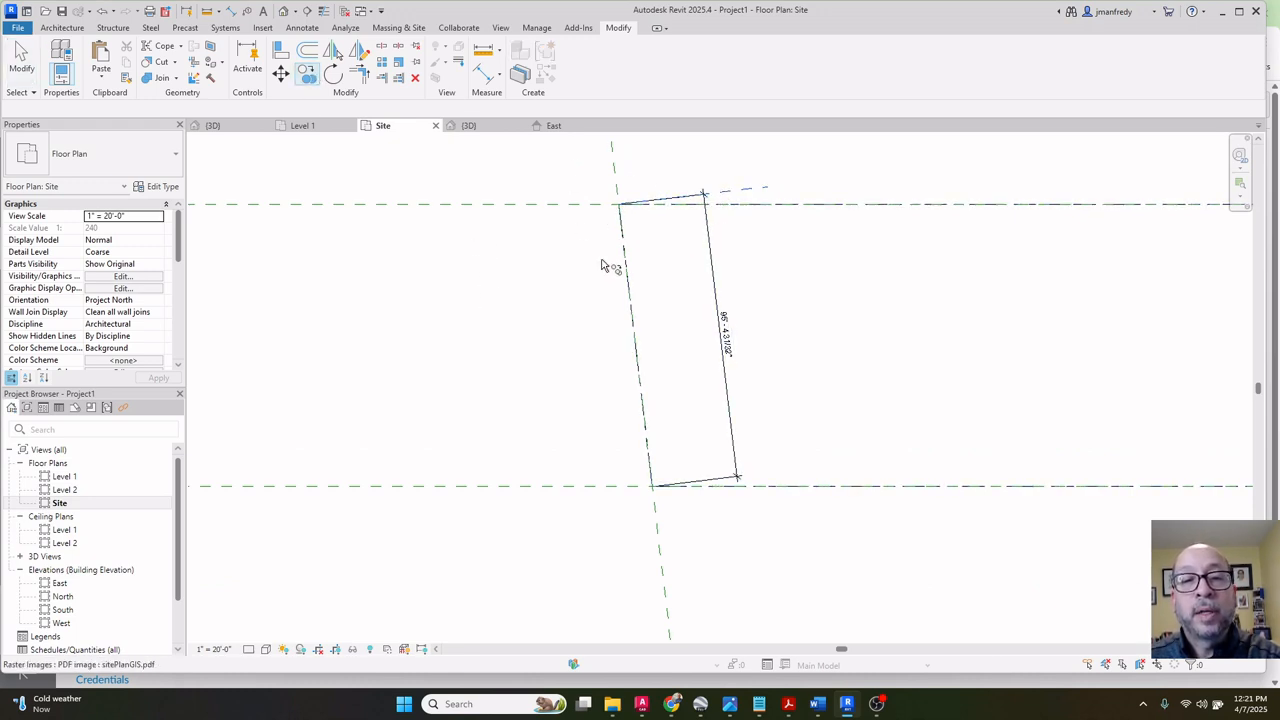
{"action": "key", "text": "Escape"}
Copy the perpendicular reference plane 96.65 feet southward, parallel to the slanted west boundary.
{"action": "left_click", "coordinate": [744, 190]}
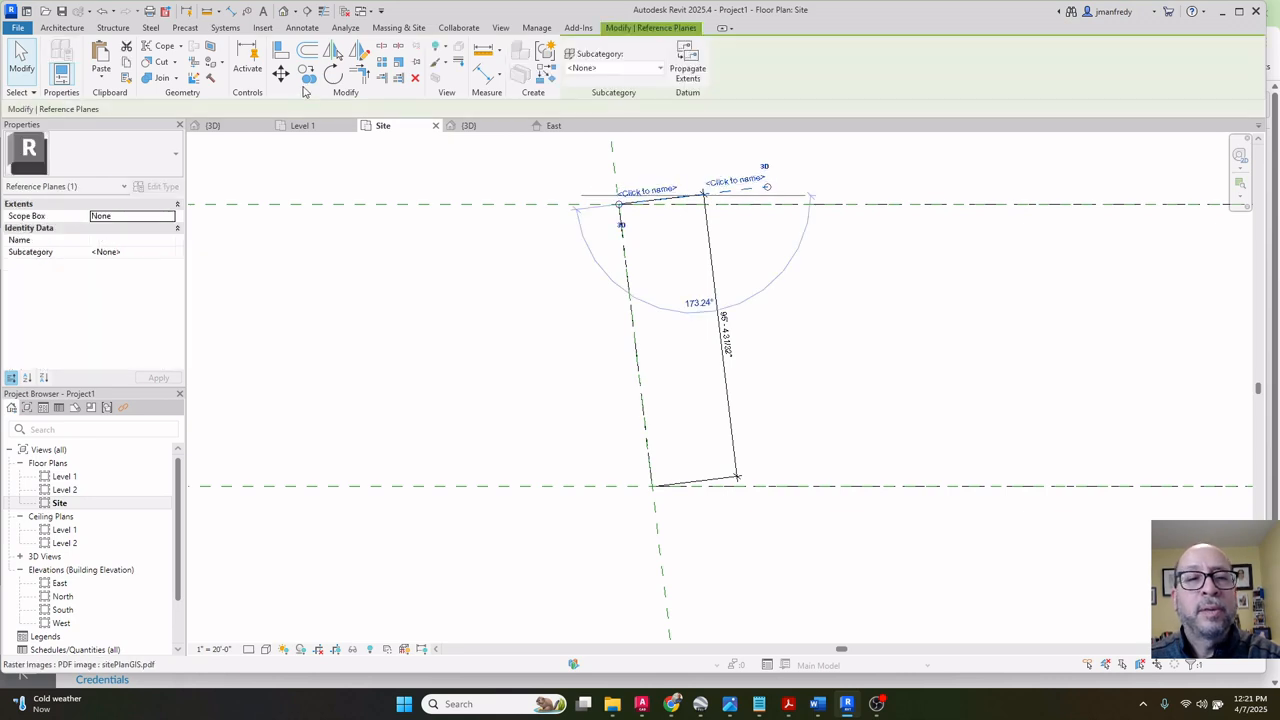
{"action": "left_click", "coordinate": [307, 76]}
{"action": "left_click", "coordinate": [482, 253]}
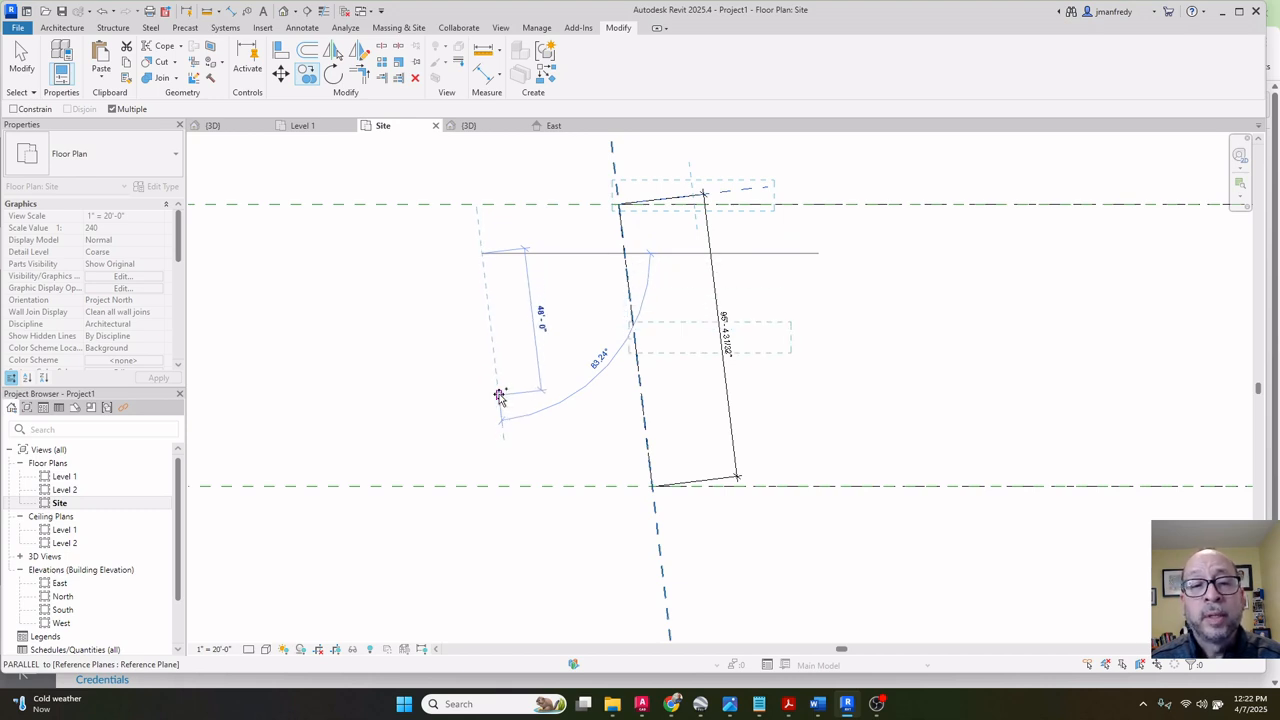
{"action": "type", "text": "96"}
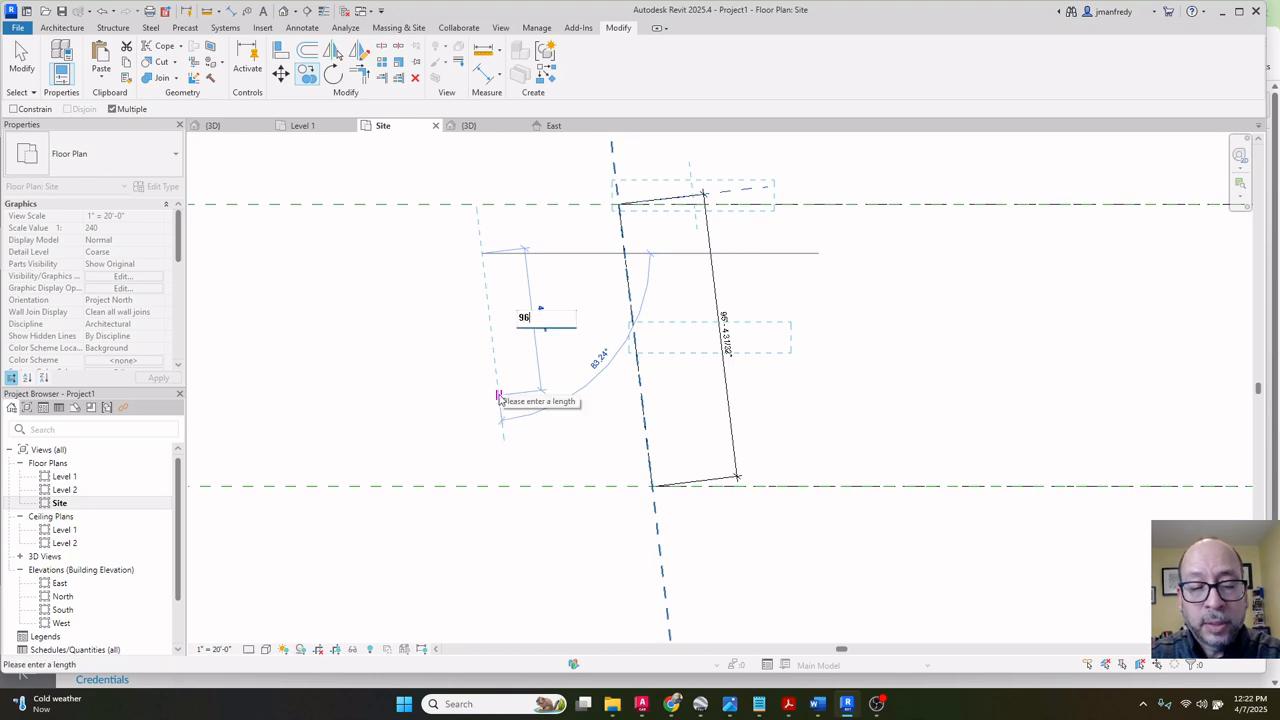
{"action": "type", "text": ".65"}
{"action": "key", "text": "Return"}
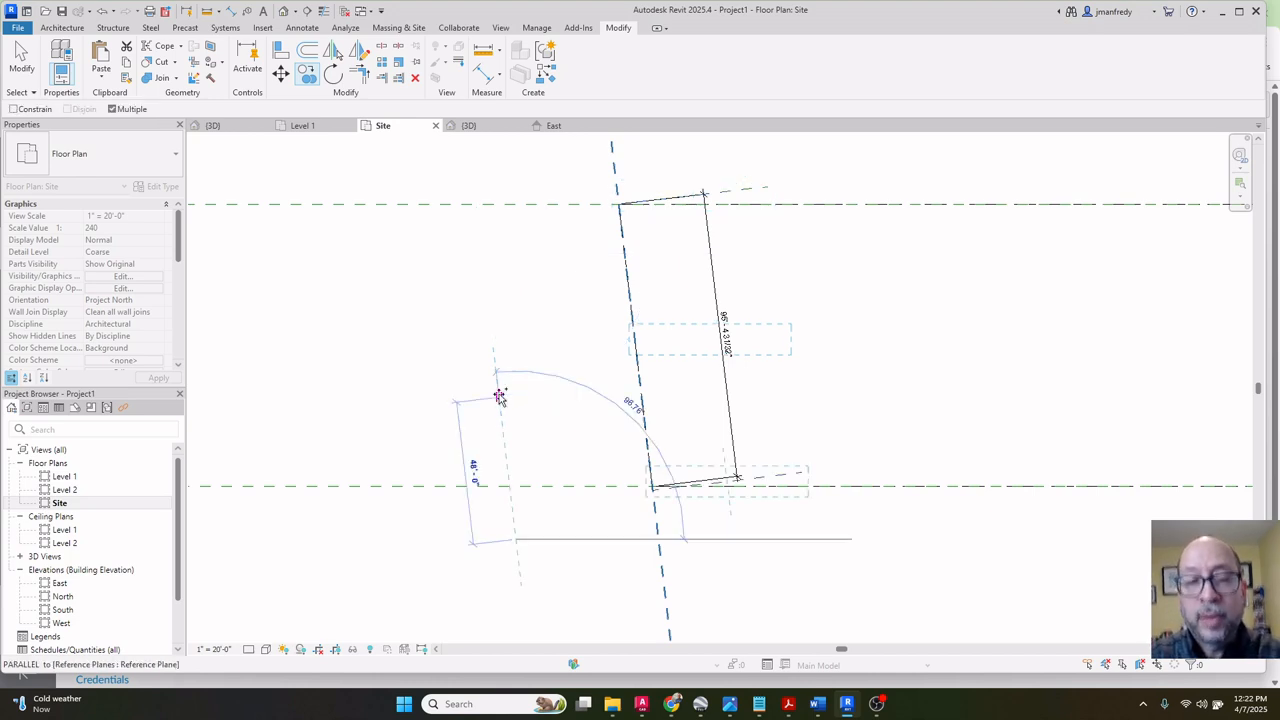
{"action": "key", "text": "Escape"}
{"action": "key", "text": "ctrl+z"}
Move the horizontal south reference plane from the lot's southwest corner down to the west endpoint of the copied plane.
{"action": "scroll", "coordinate": [705, 525], "scroll_direction": "up", "scroll_amount": 2}
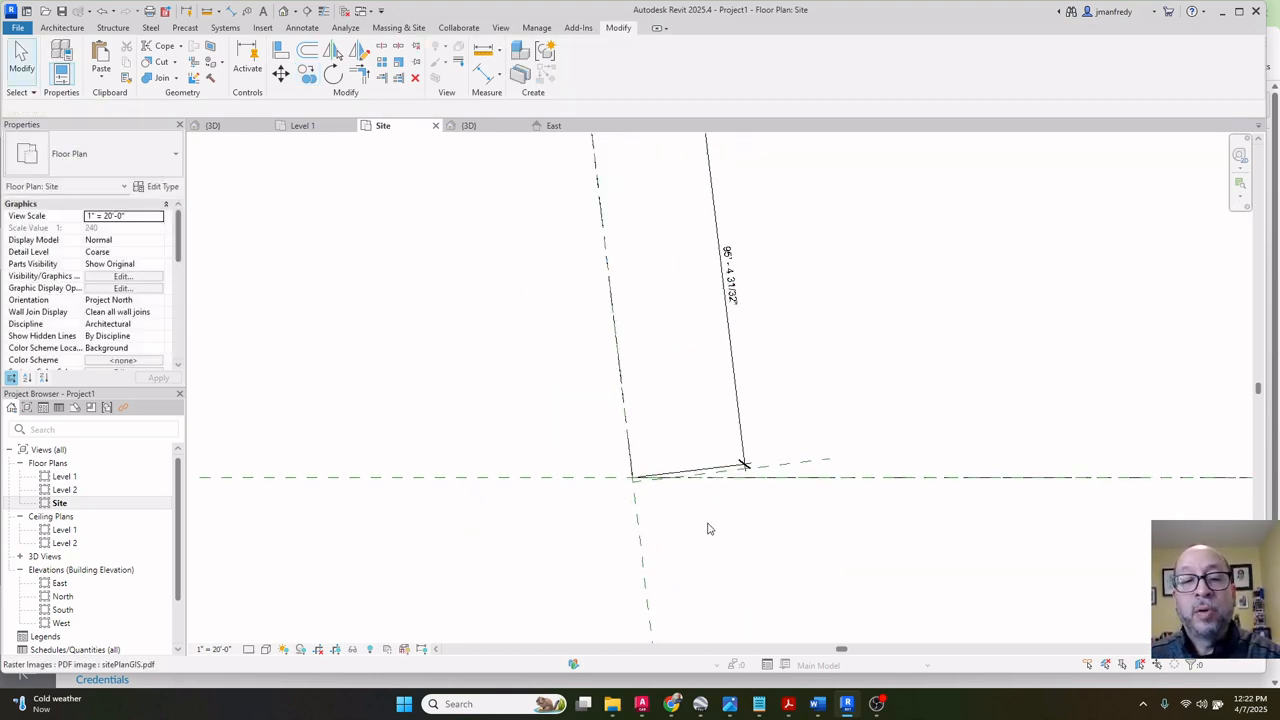
{"action": "scroll", "coordinate": [614, 523], "scroll_direction": "up", "scroll_amount": 5}
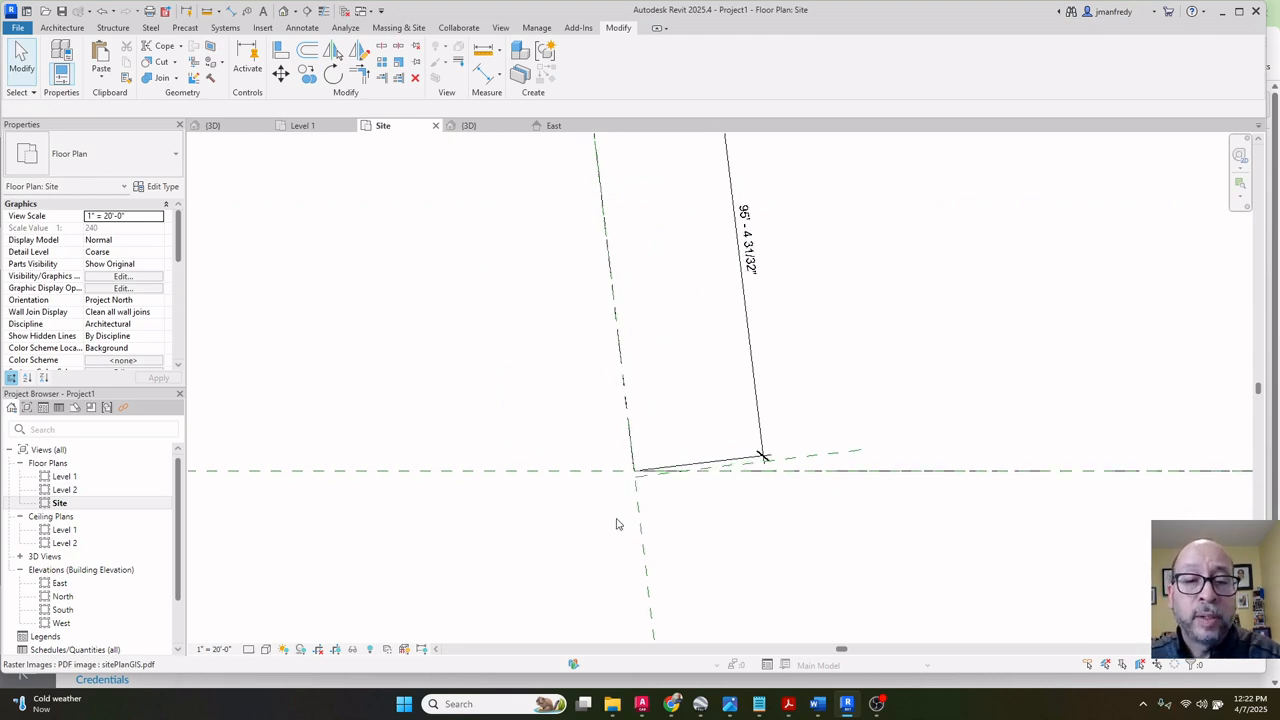
{"action": "scroll", "coordinate": [680, 452], "scroll_direction": "up", "scroll_amount": 3}
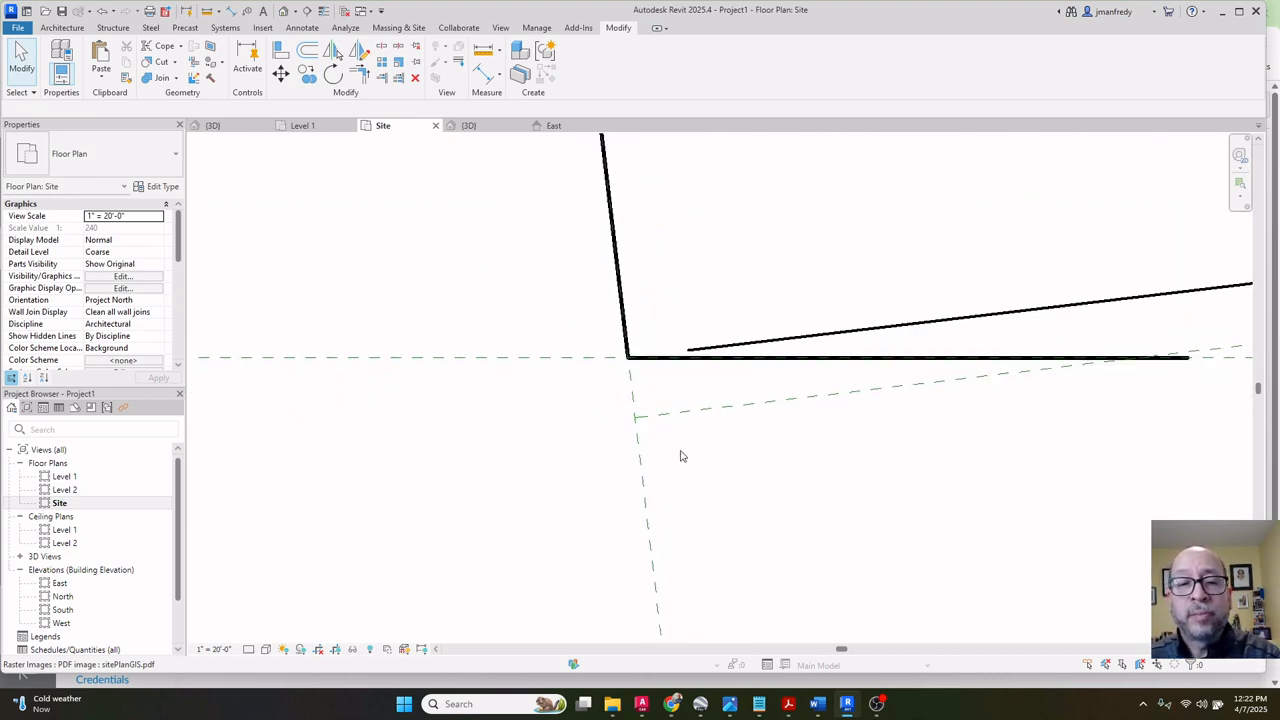
{"action": "left_click", "coordinate": [599, 364]}
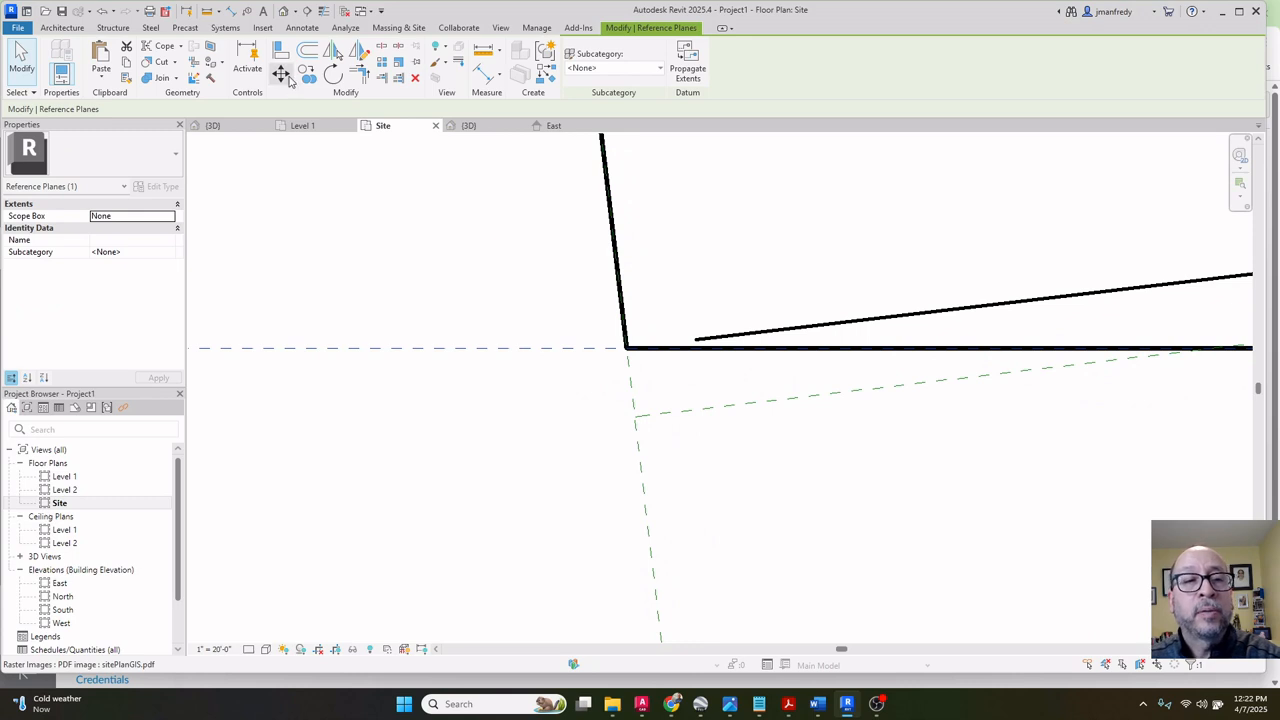
{"action": "left_click", "coordinate": [281, 73]}
{"action": "left_click", "coordinate": [624, 349]}
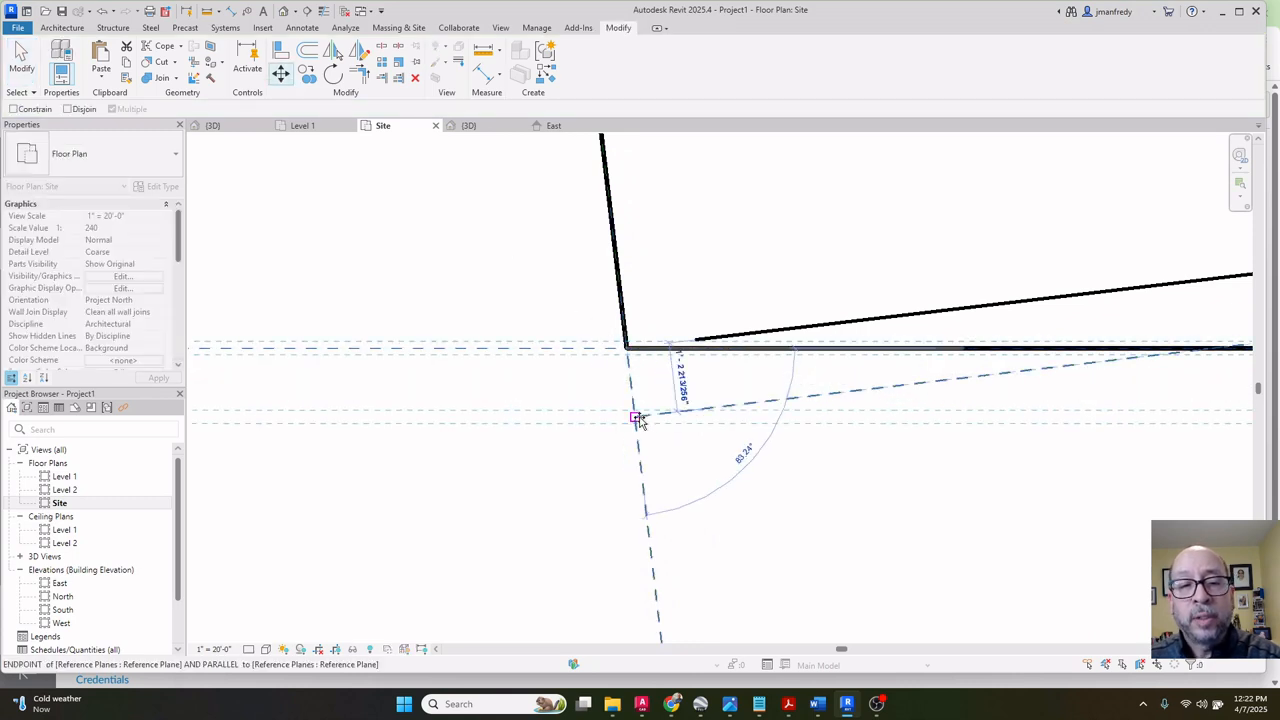
{"action": "left_click", "coordinate": [636, 416]}
{"action": "key", "text": "Escape"}
Edit the property line sketch, align its south line to the moved horizontal reference plane, and finish the sketch.
{"action": "left_click", "coordinate": [676, 350]}
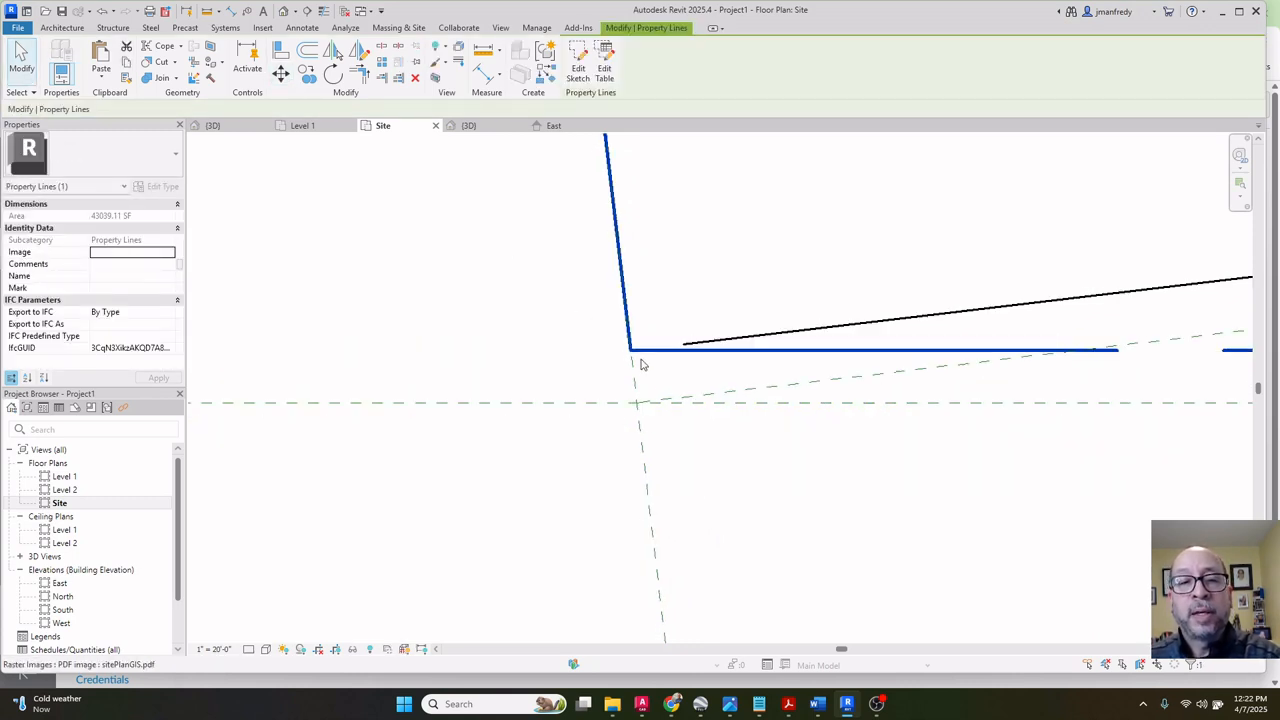
{"action": "left_click", "coordinate": [582, 74]}
{"action": "key", "text": "a"}
{"action": "key", "text": "l"}
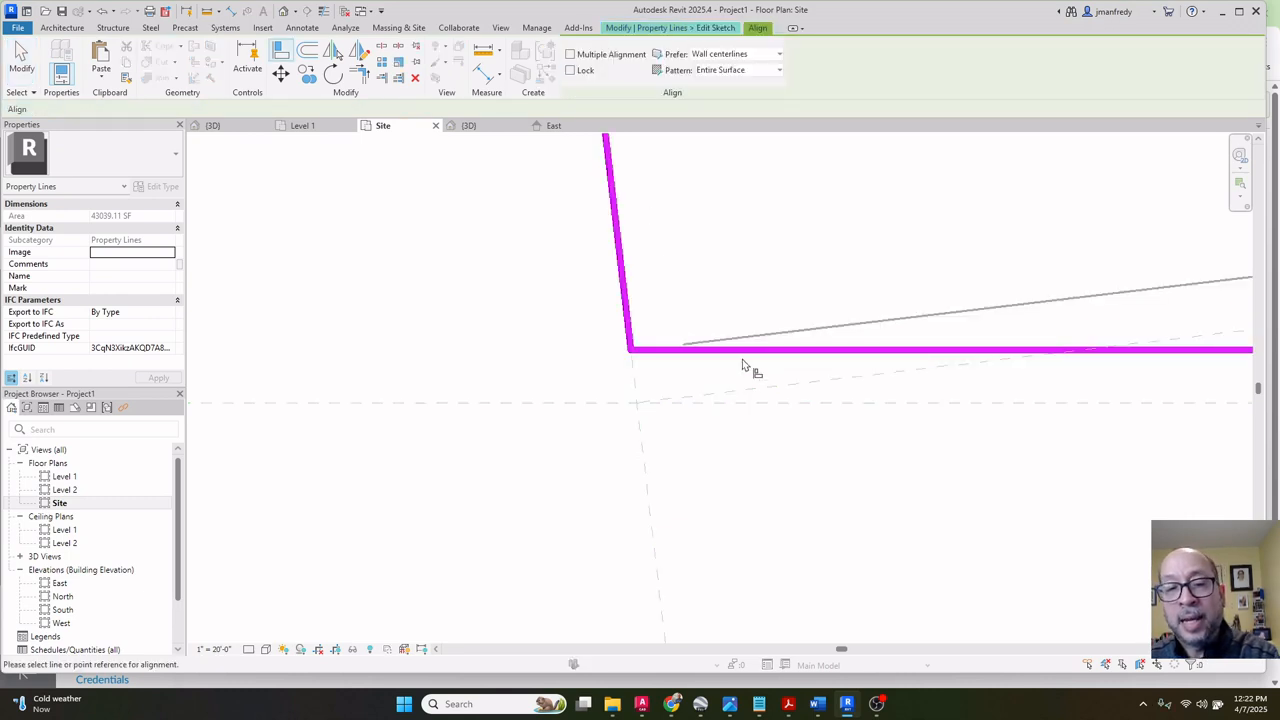
{"action": "left_click", "coordinate": [761, 404]}
{"action": "left_click", "coordinate": [765, 356]}
{"action": "key", "text": "Escape"}
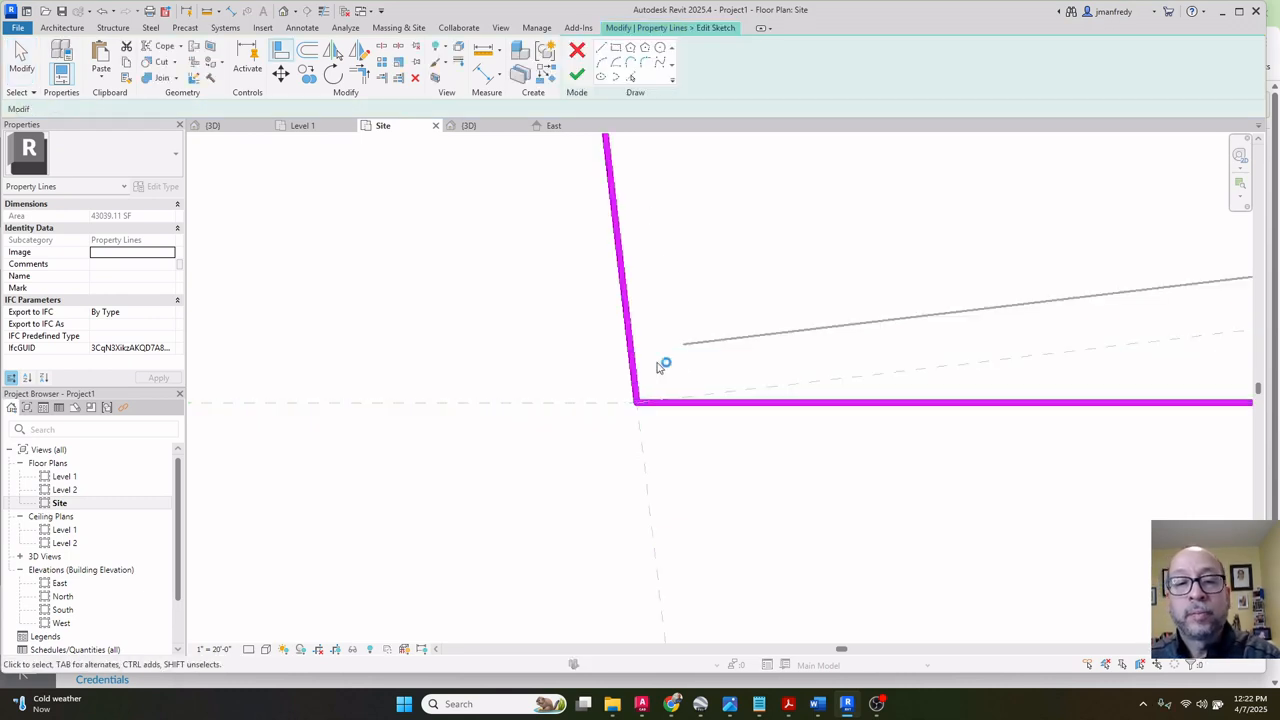
{"action": "left_click", "coordinate": [577, 74]}
Check the aligned dimension of the west boundary and how the lot's corners meet the reference planes.
{"action": "scroll", "coordinate": [716, 300], "scroll_direction": "down", "scroll_amount": 2}
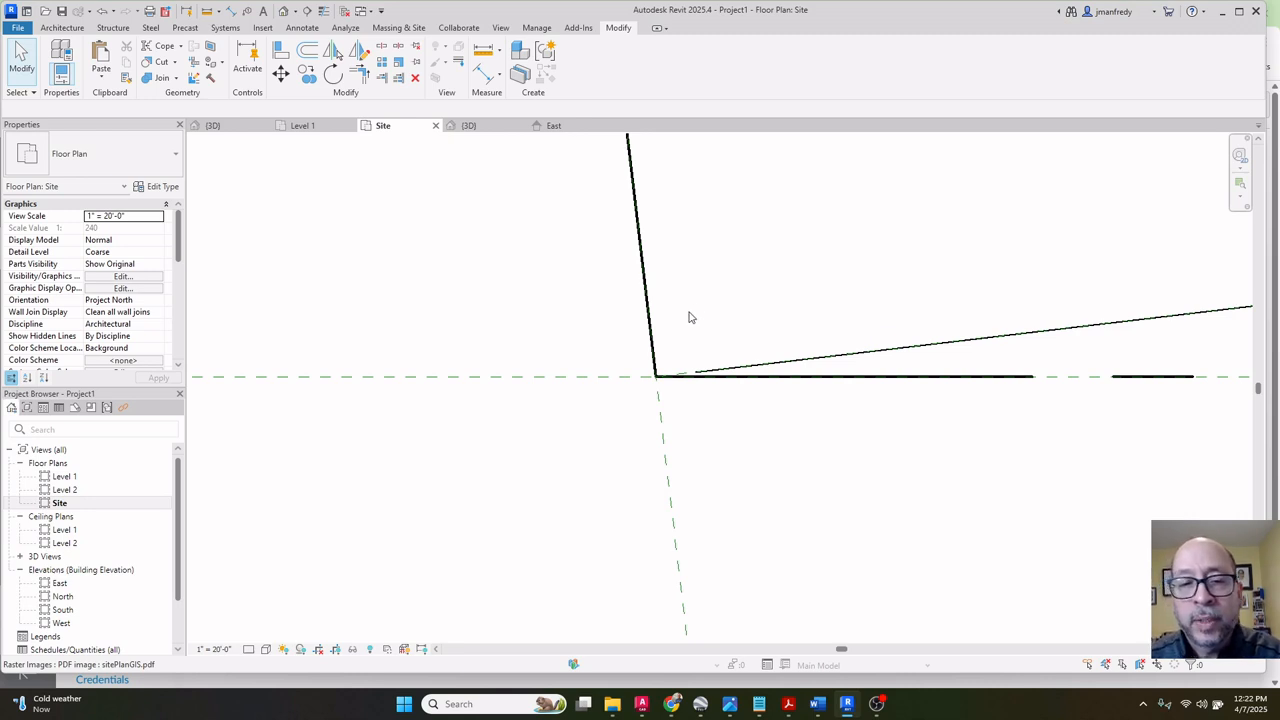
{"action": "scroll", "coordinate": [690, 315], "scroll_direction": "down", "scroll_amount": 5}
{"action": "middle_click_drag", "start_coordinate": [760, 237], "coordinate": [737, 397]}
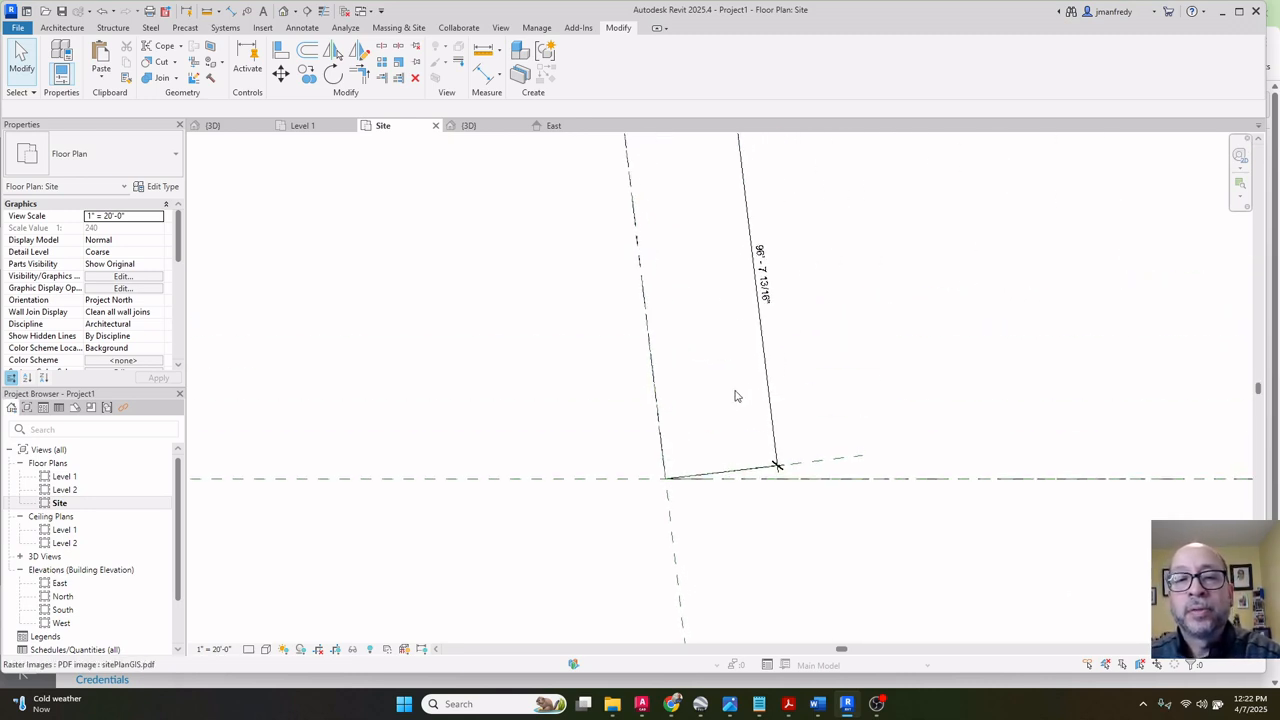
{"action": "scroll", "coordinate": [742, 345], "scroll_direction": "up", "scroll_amount": 1}
{"action": "scroll", "coordinate": [741, 244], "scroll_direction": "down", "scroll_amount": 2}
{"action": "scroll", "coordinate": [741, 244], "scroll_direction": "down", "scroll_amount": 1}
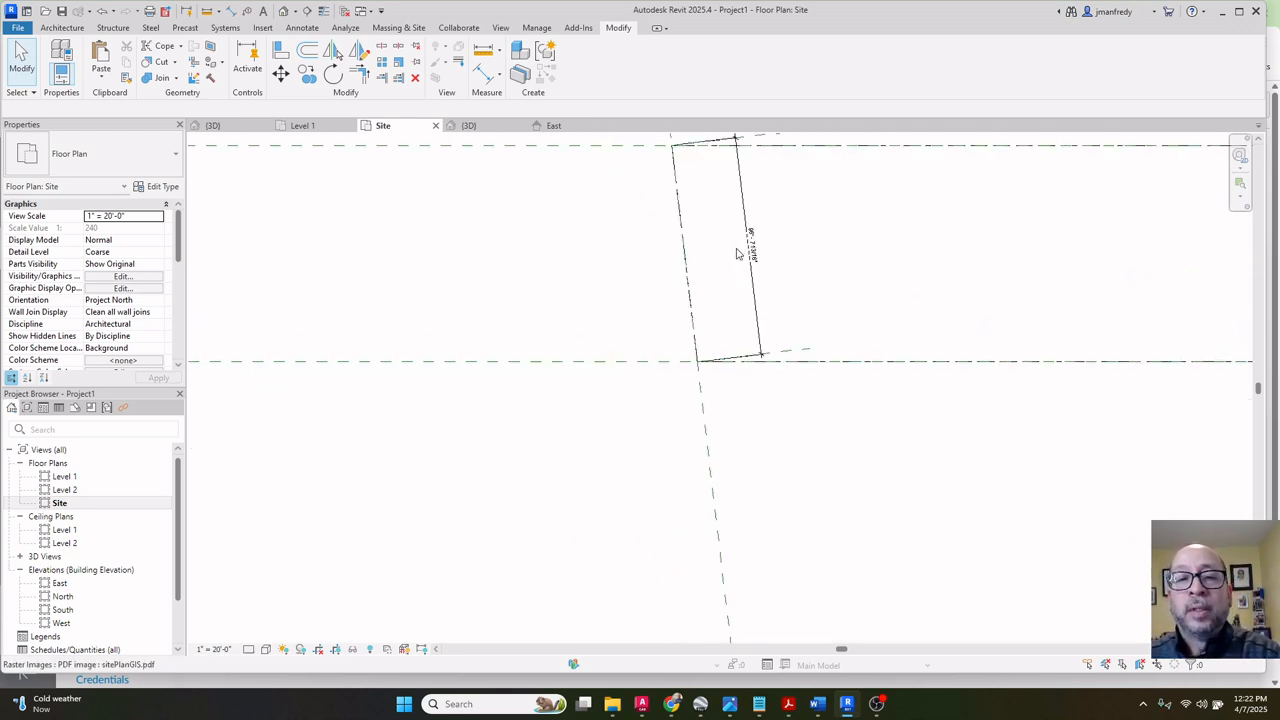
{"action": "middle_click_drag", "start_coordinate": [740, 251], "coordinate": [700, 318]}
{"action": "scroll", "coordinate": [718, 296], "scroll_direction": "up", "scroll_amount": 1}
{"action": "scroll", "coordinate": [696, 316], "scroll_direction": "up", "scroll_amount": 1}
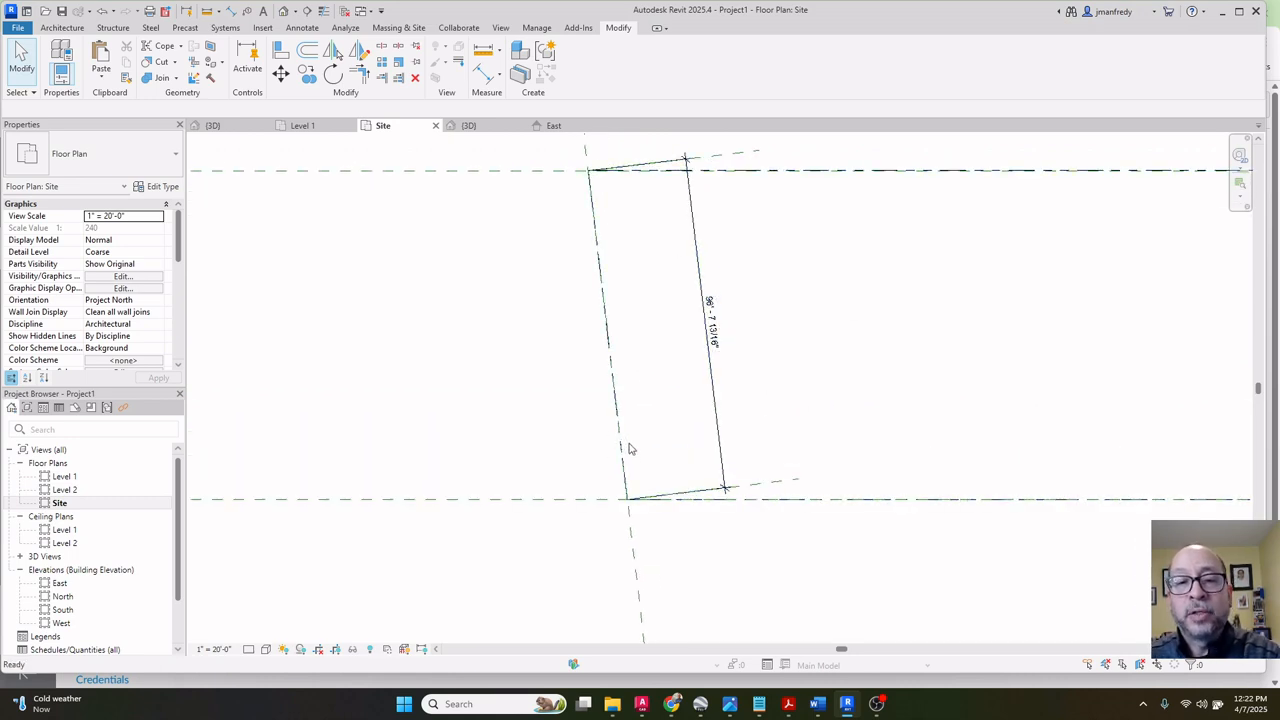
Remove the two short reference planes perpendicular to the west boundary at the lot's northwest and southwest corners.
{"action": "left_click", "coordinate": [746, 160]}
{"action": "key", "text": "Escape"}
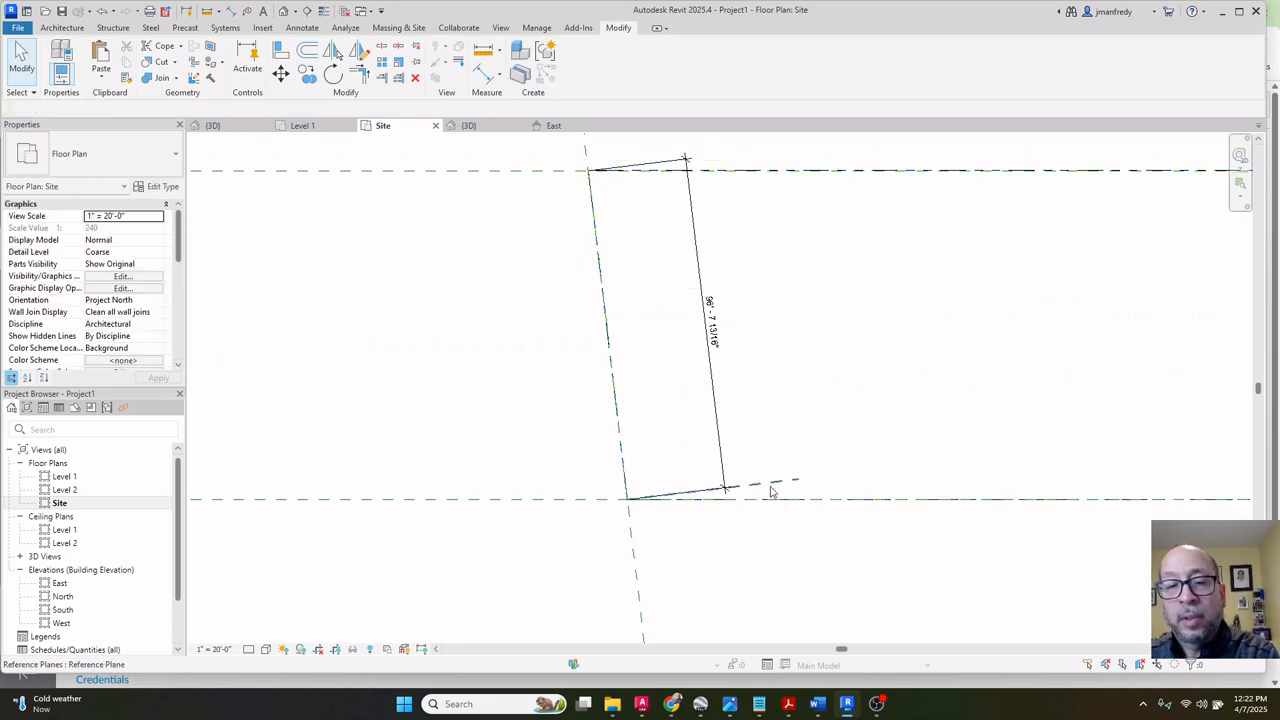
{"action": "left_click", "coordinate": [765, 488]}
{"action": "key", "text": "Escape"}
{"action": "scroll", "coordinate": [768, 431], "scroll_direction": "down", "scroll_amount": 4}
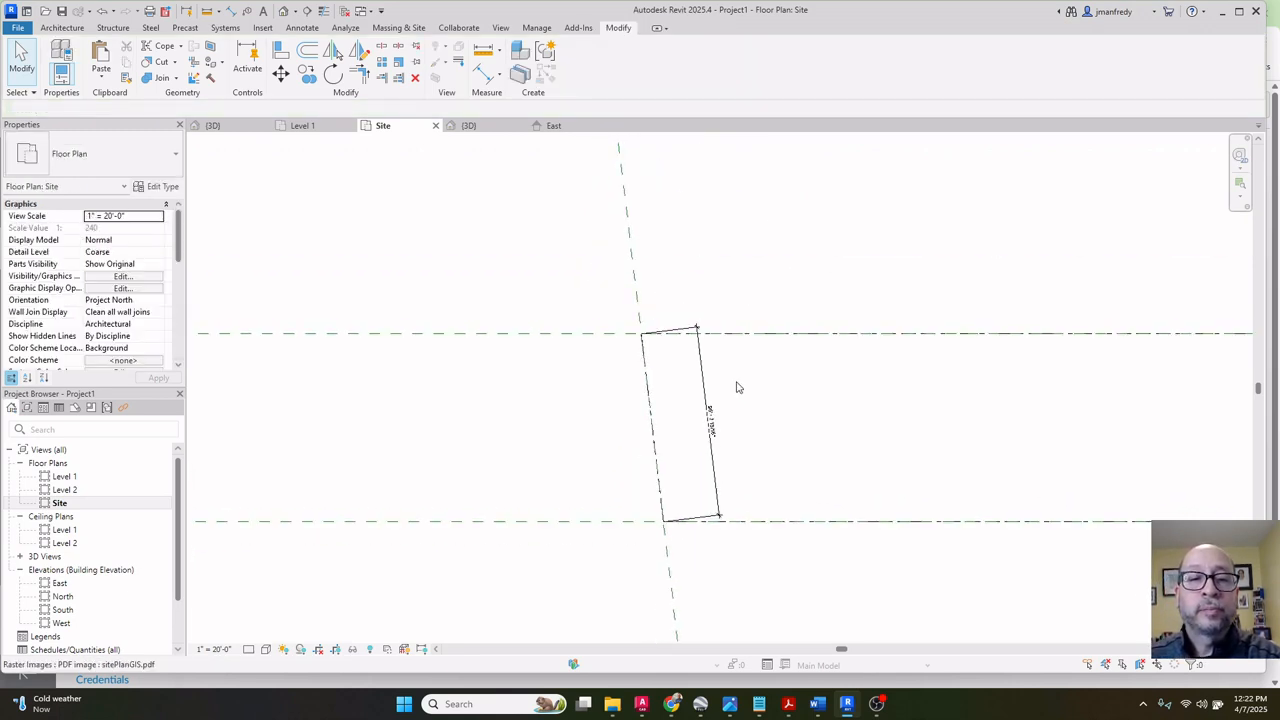
Draw a short vertical reference plane running north from the lot's northwest corner.
{"action": "left_click", "coordinate": [62, 27]}
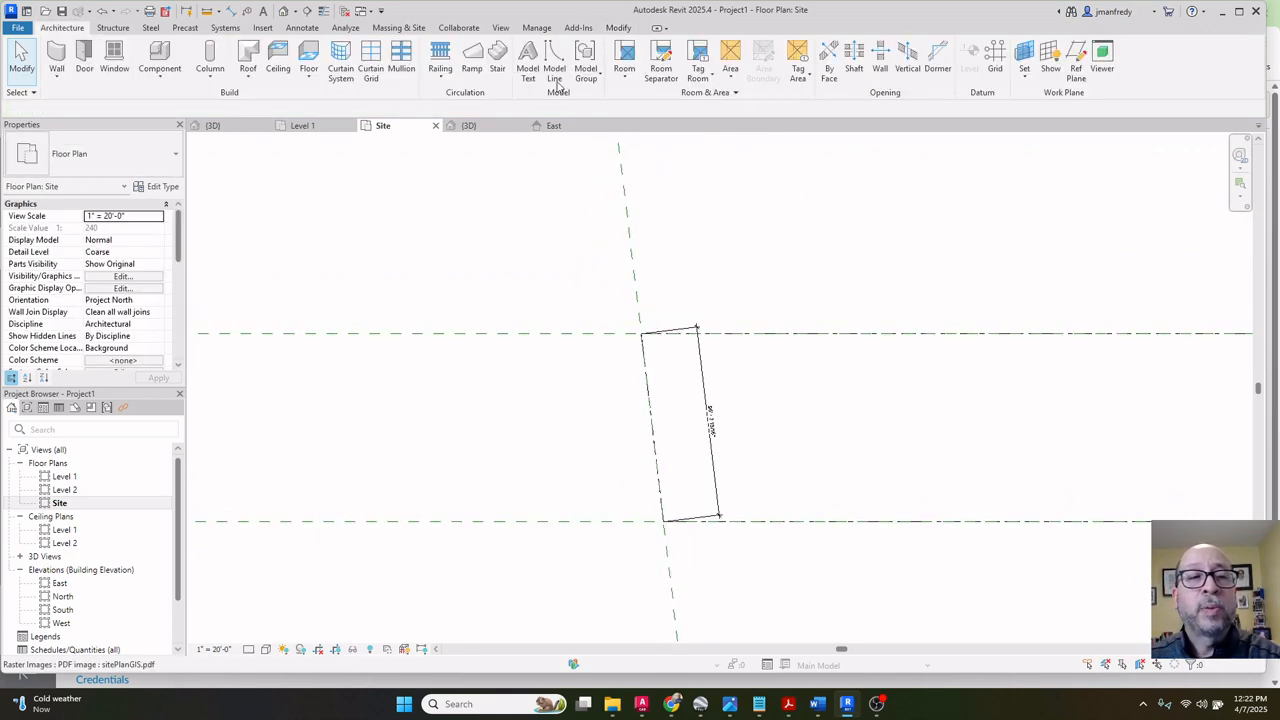
{"action": "left_click", "coordinate": [1076, 60]}
{"action": "left_click", "coordinate": [641, 333]}
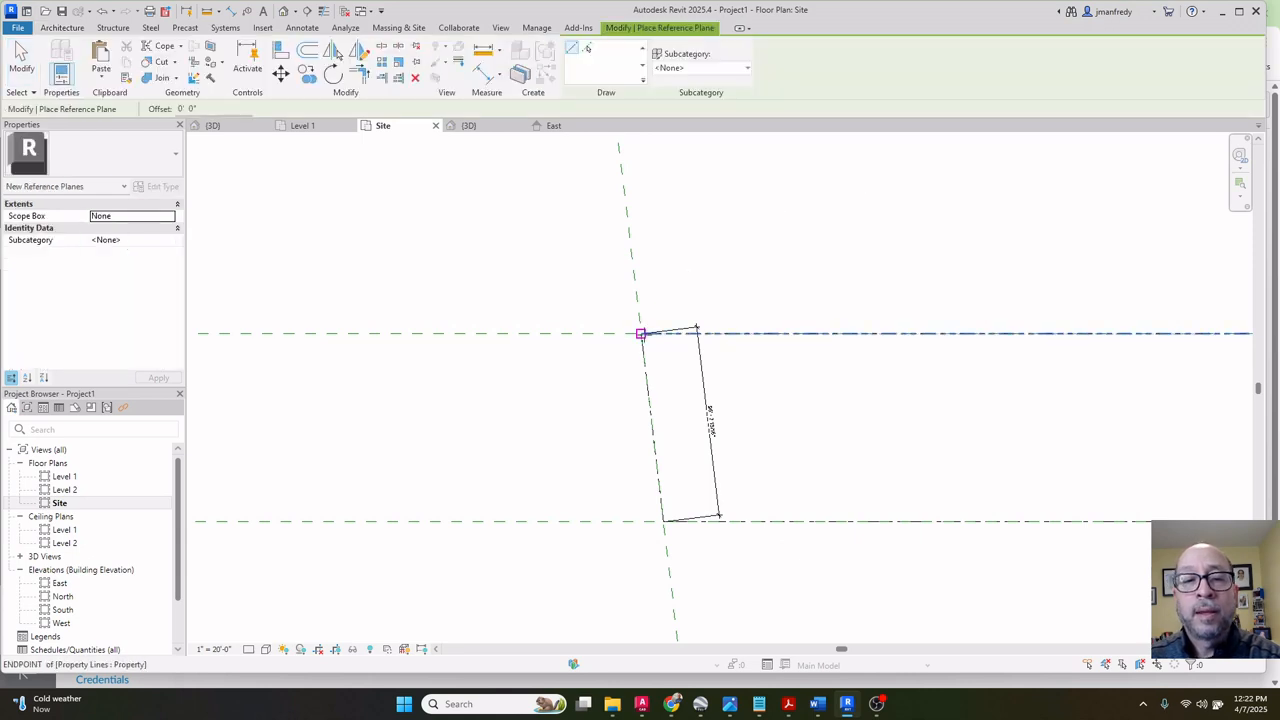
{"action": "left_click", "coordinate": [642, 213]}
{"action": "key", "text": "Escape"}
{"action": "key", "text": "Escape"}
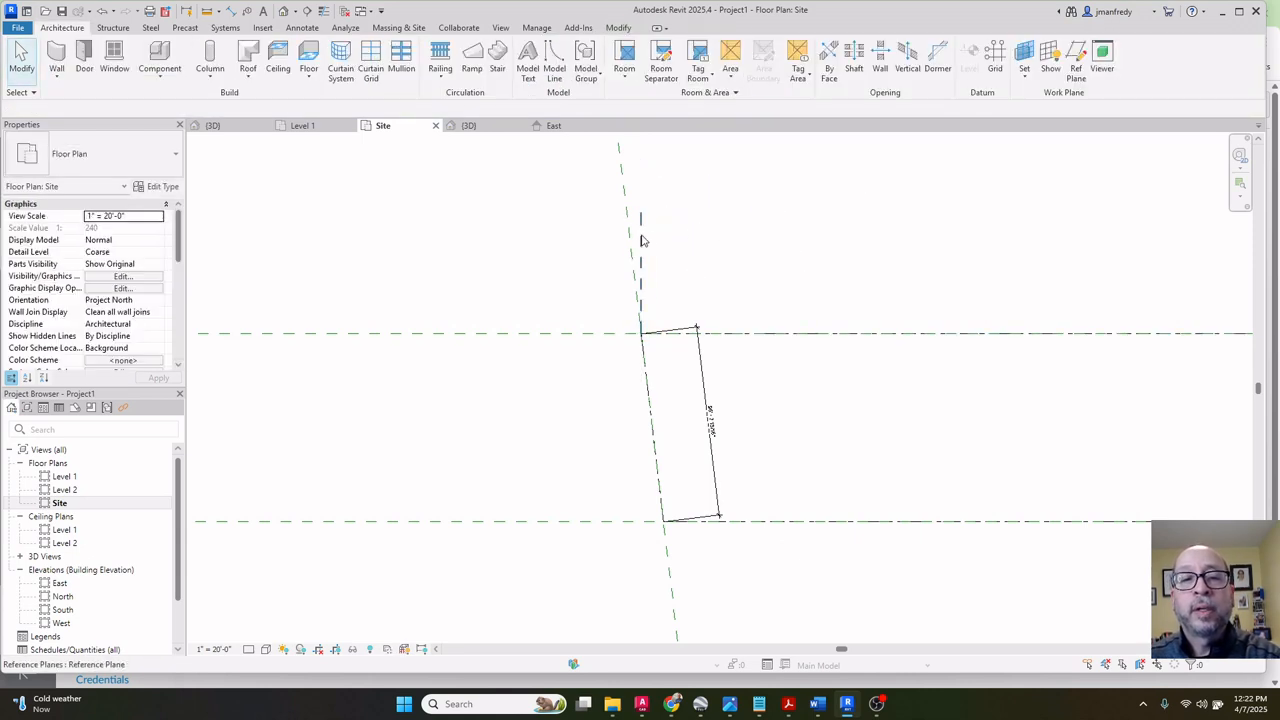
Copy the vertical reference plane at the northwest corner 143.04 feet eastward.
{"action": "left_click", "coordinate": [642, 241]}
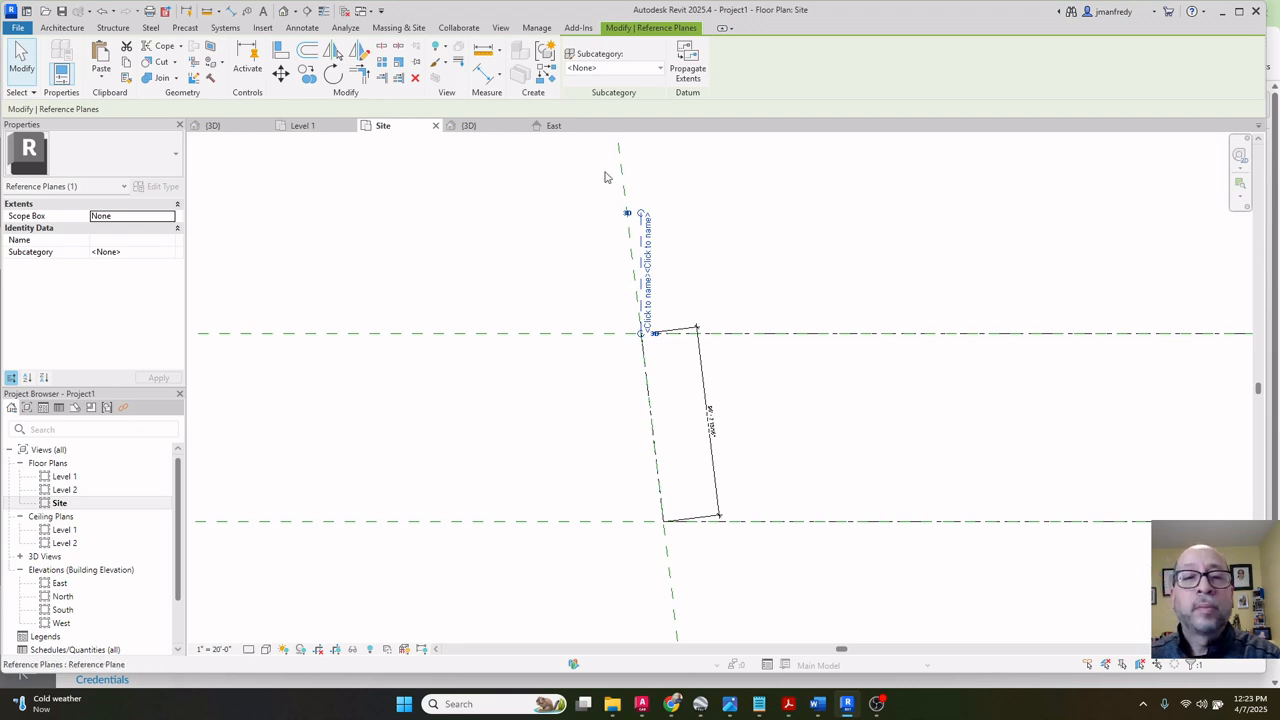
{"action": "left_click", "coordinate": [309, 76]}
{"action": "scroll", "coordinate": [422, 205], "scroll_direction": "down", "scroll_amount": 1}
{"action": "middle_click_drag", "start_coordinate": [482, 229], "coordinate": [371, 246]}
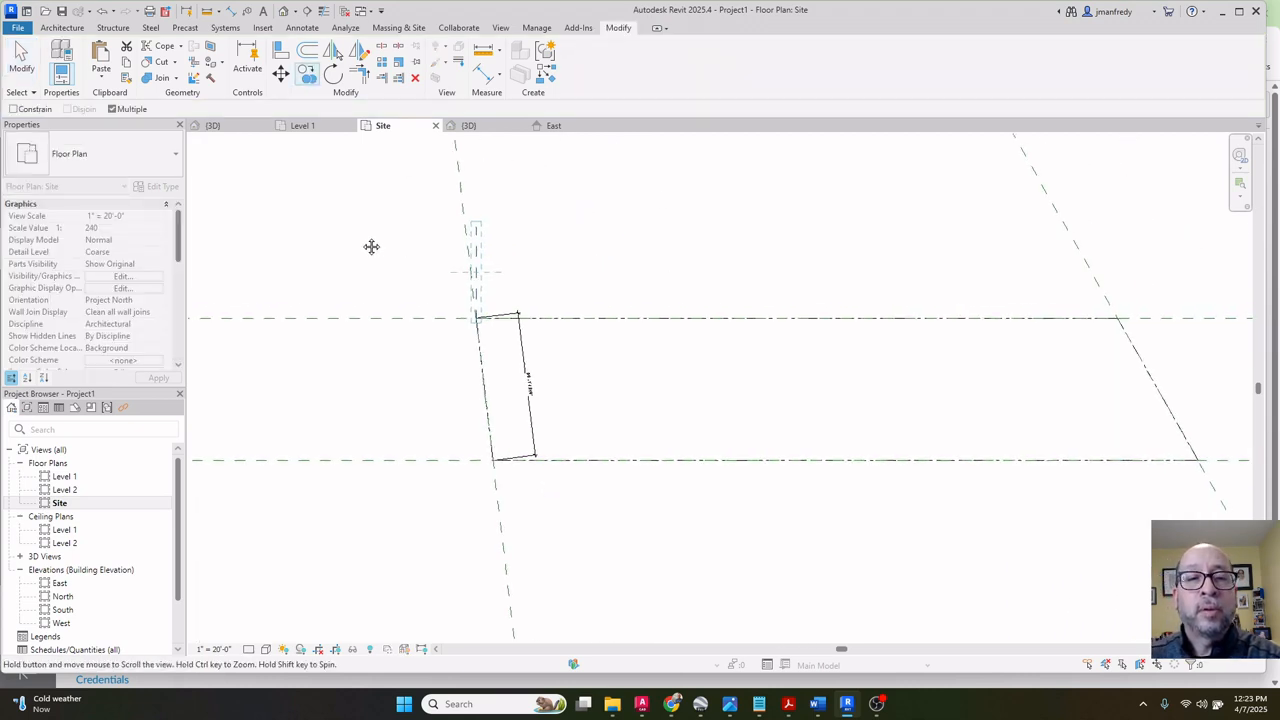
{"action": "left_click", "coordinate": [352, 233]}
{"action": "type", "text": "143."}
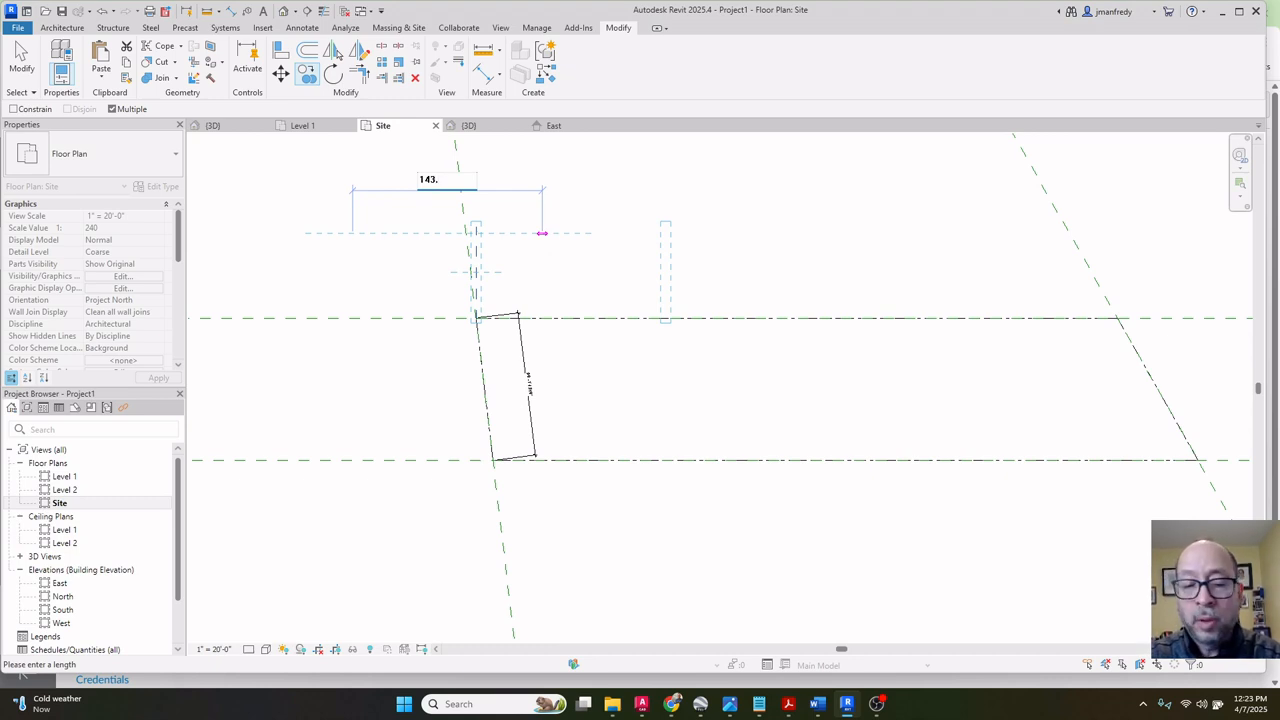
{"action": "type", "text": "04"}
{"action": "key", "text": "Return"}
{"action": "key", "text": "Escape"}
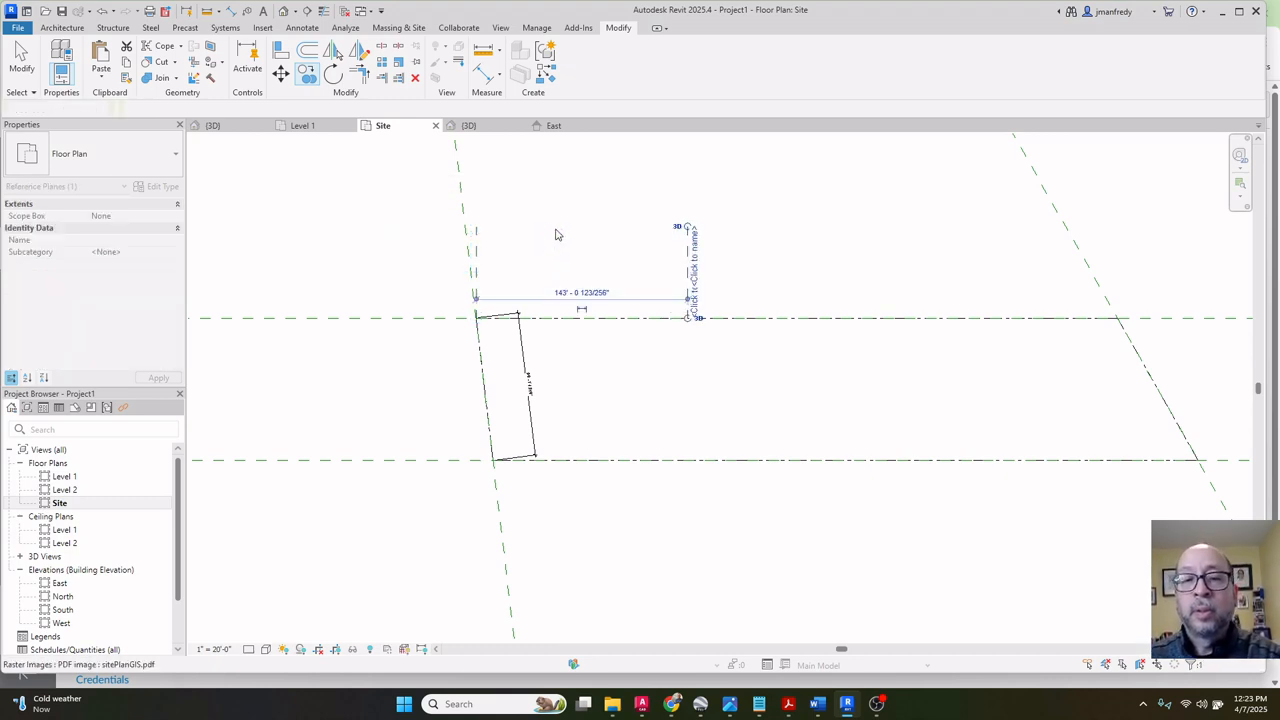
{"action": "key", "text": "Escape"}
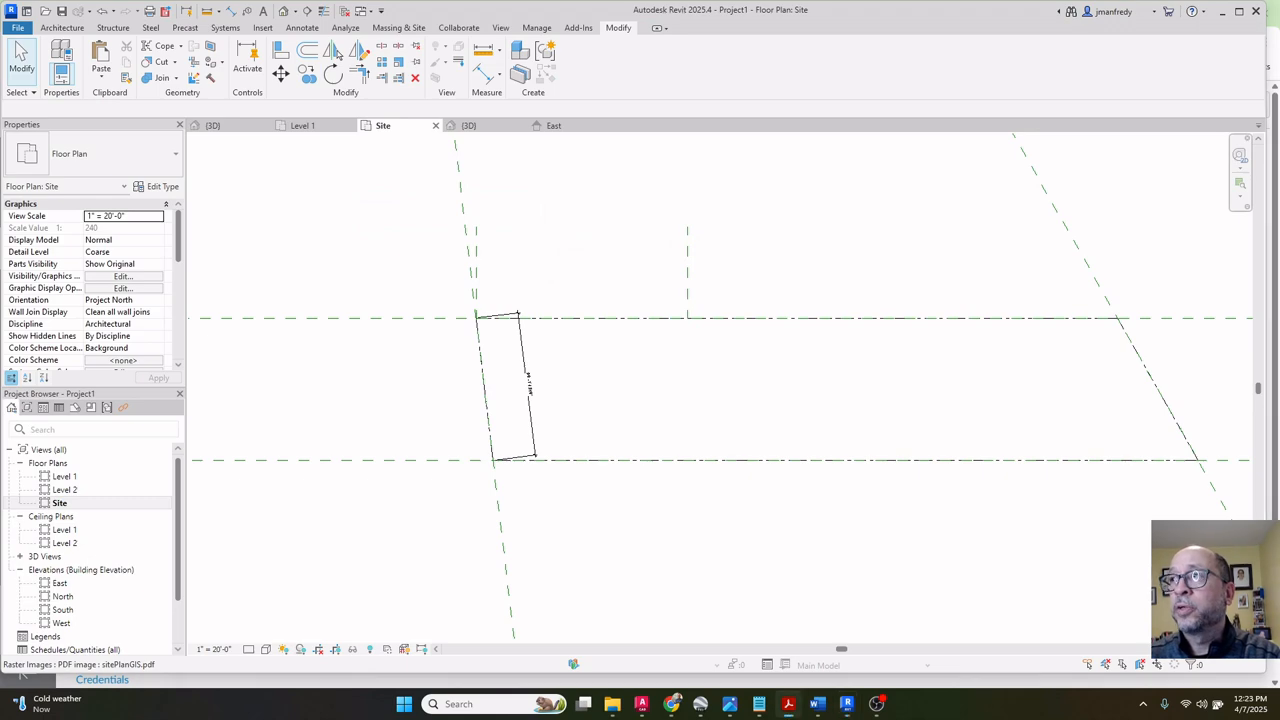
Check the surveyed segment lengths along the lot's north boundary in sitePlanGIS.pdf in Acrobat and return to the Revit site plan.
{"action": "left_click_drag", "start_coordinate": [1279, 108], "coordinate": [705, 92]}
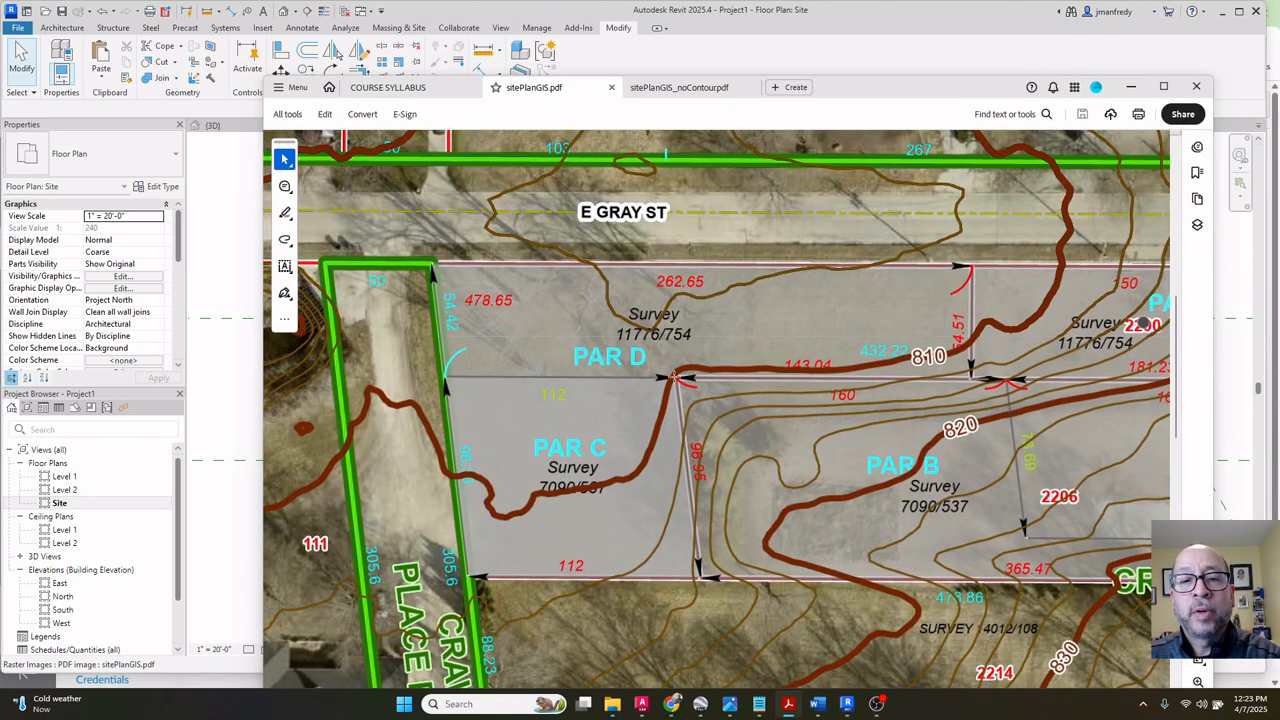
{"action": "left_click_drag", "start_coordinate": [858, 88], "coordinate": [716, 70]}
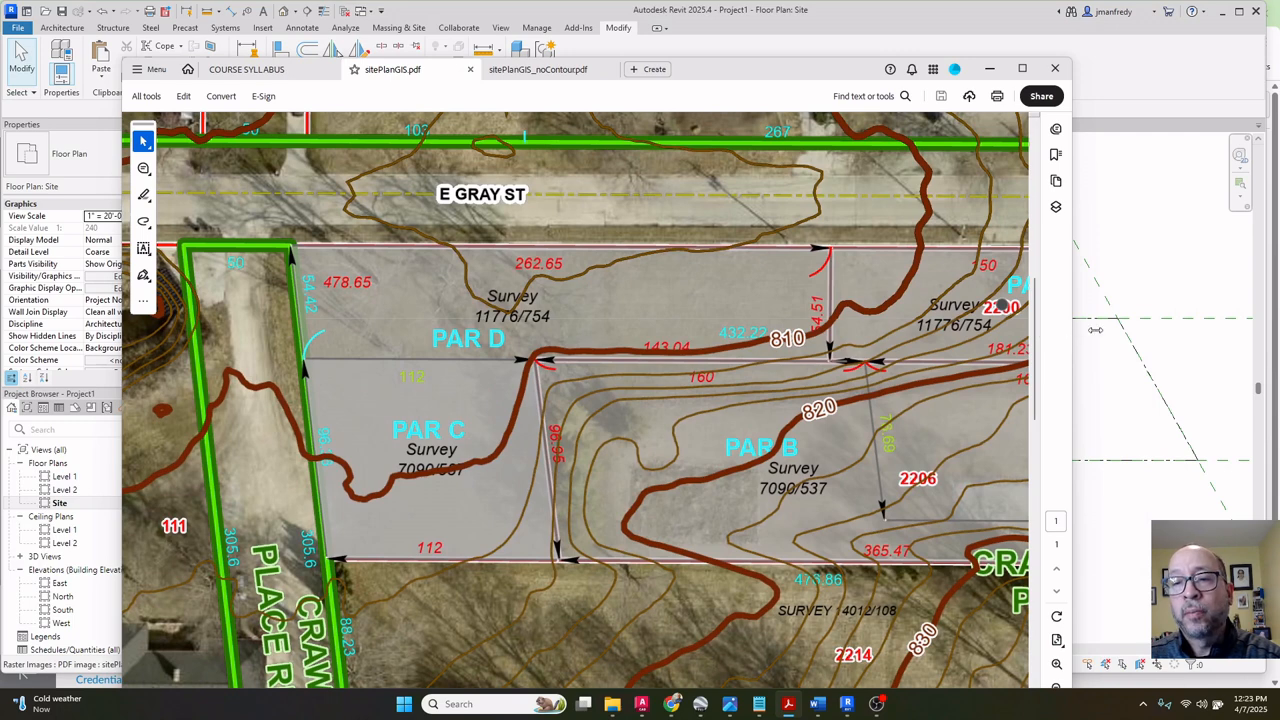
{"action": "left_click_drag", "start_coordinate": [1095, 329], "coordinate": [1240, 329]}
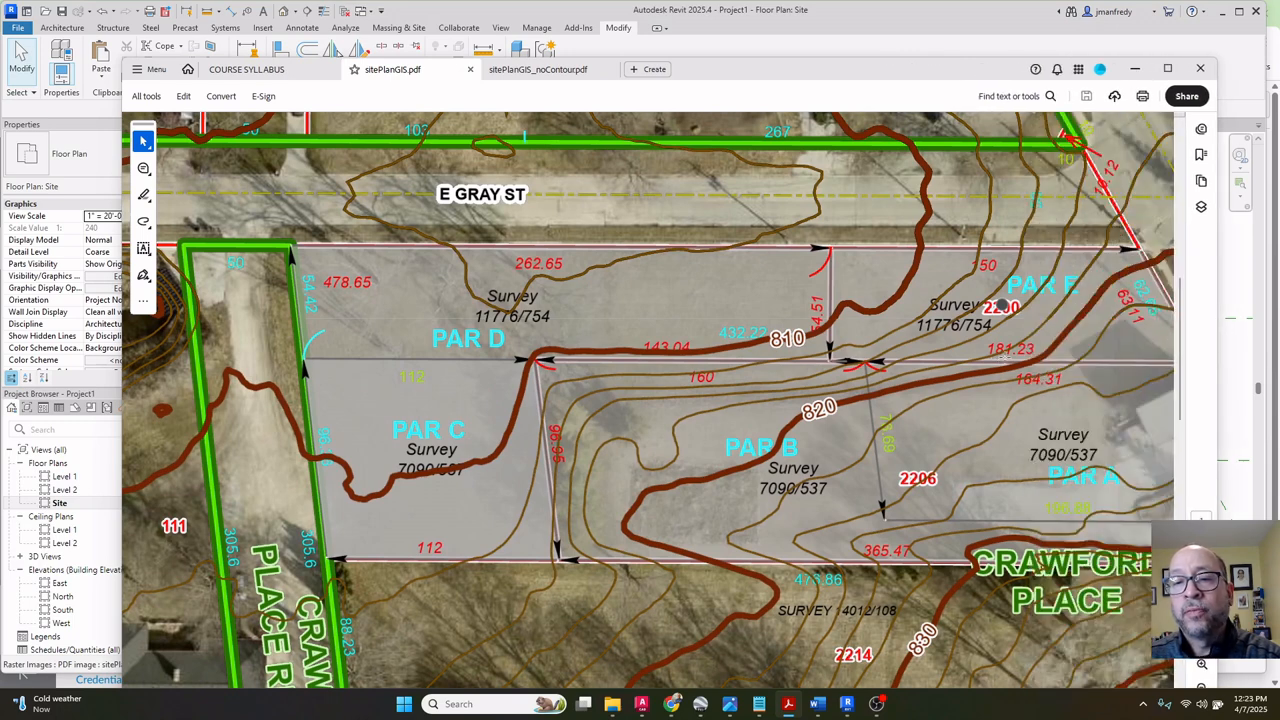
{"action": "left_click_drag", "start_coordinate": [1217, 343], "coordinate": [1278, 345]}
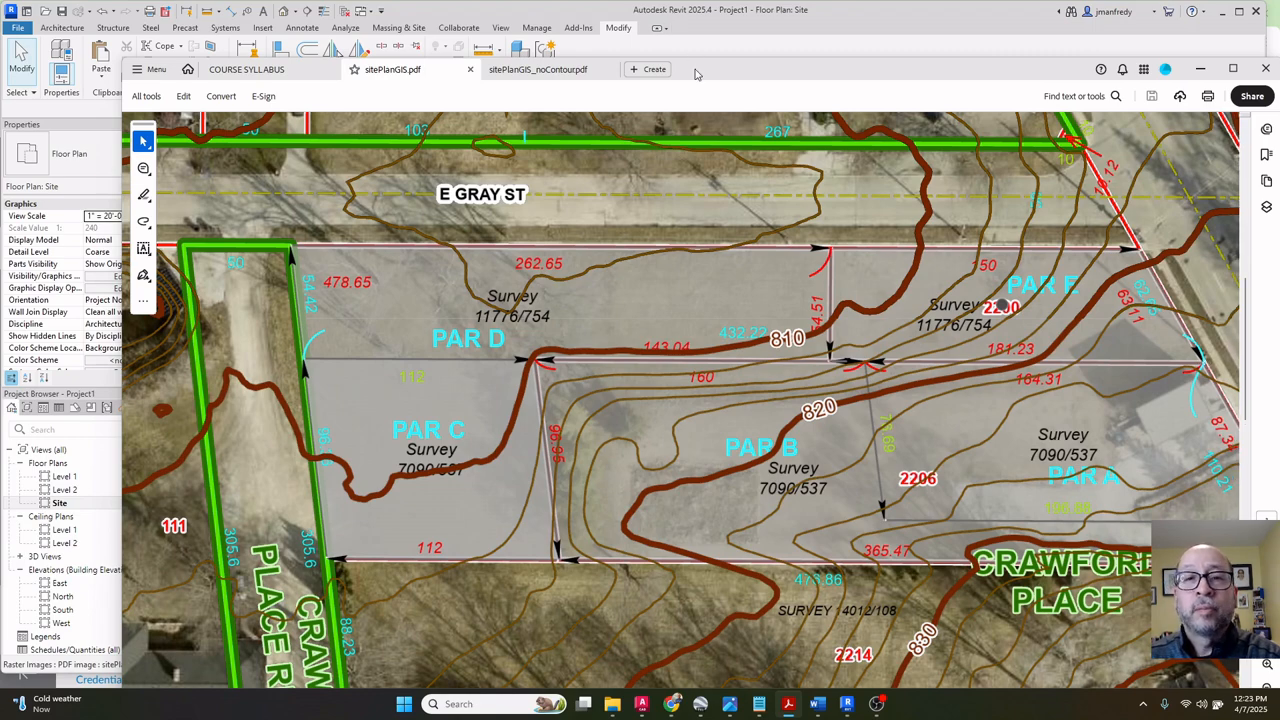
{"action": "left_click_drag", "start_coordinate": [700, 72], "coordinate": [1279, 66]}
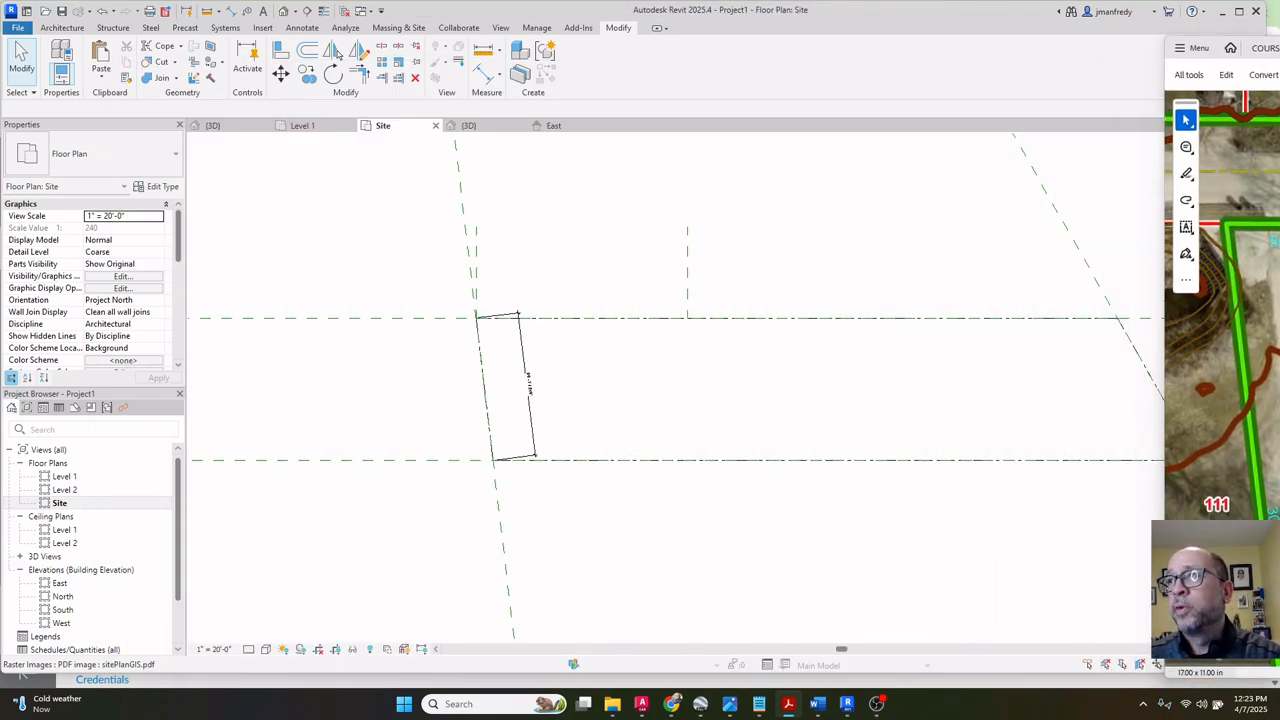
{"action": "left_click", "coordinate": [769, 270]}
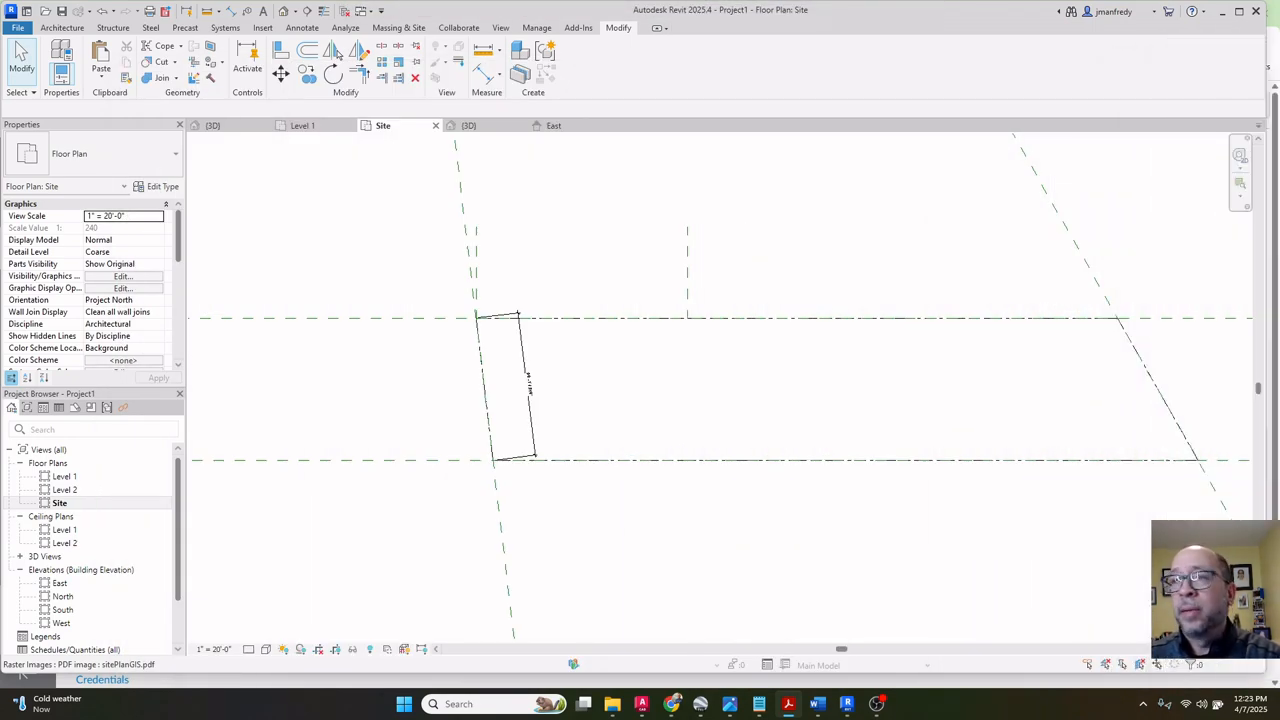
Move the copied vertical reference plane 181.23 feet further east.
{"action": "left_click", "coordinate": [688, 258]}
{"action": "left_click", "coordinate": [280, 73]}
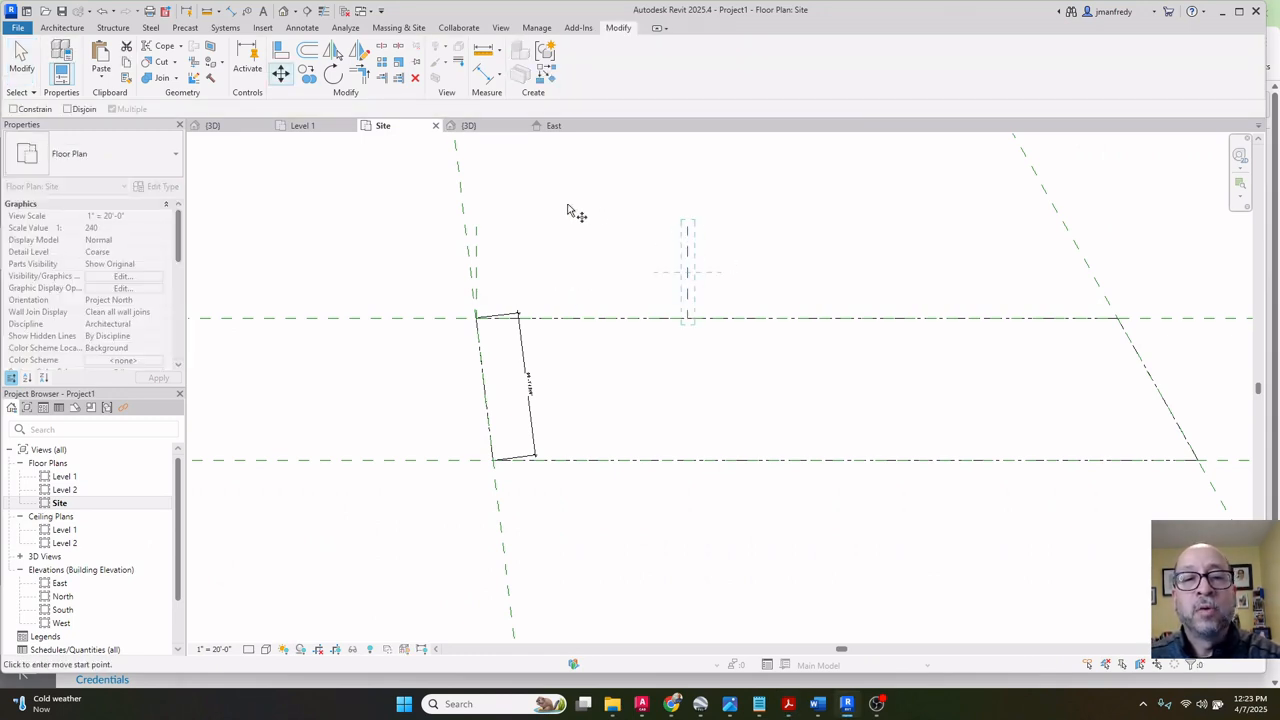
{"action": "left_click", "coordinate": [588, 204]}
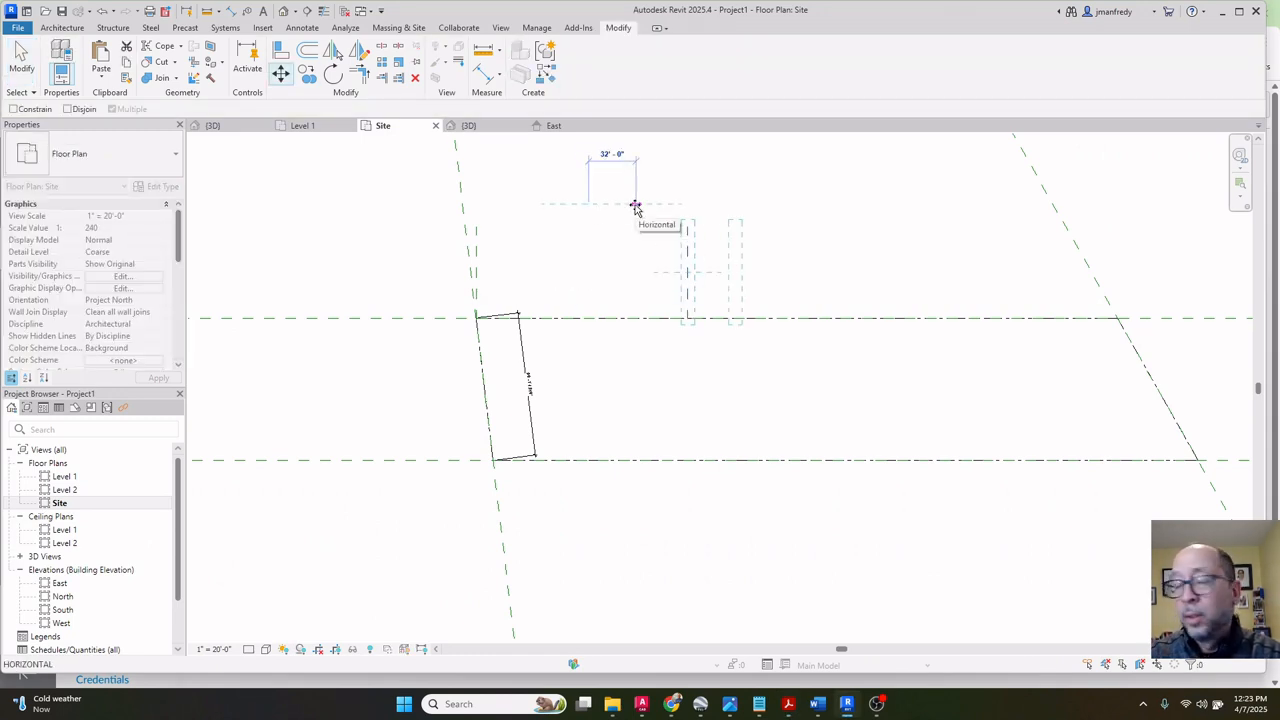
{"action": "type", "text": "181.23"}
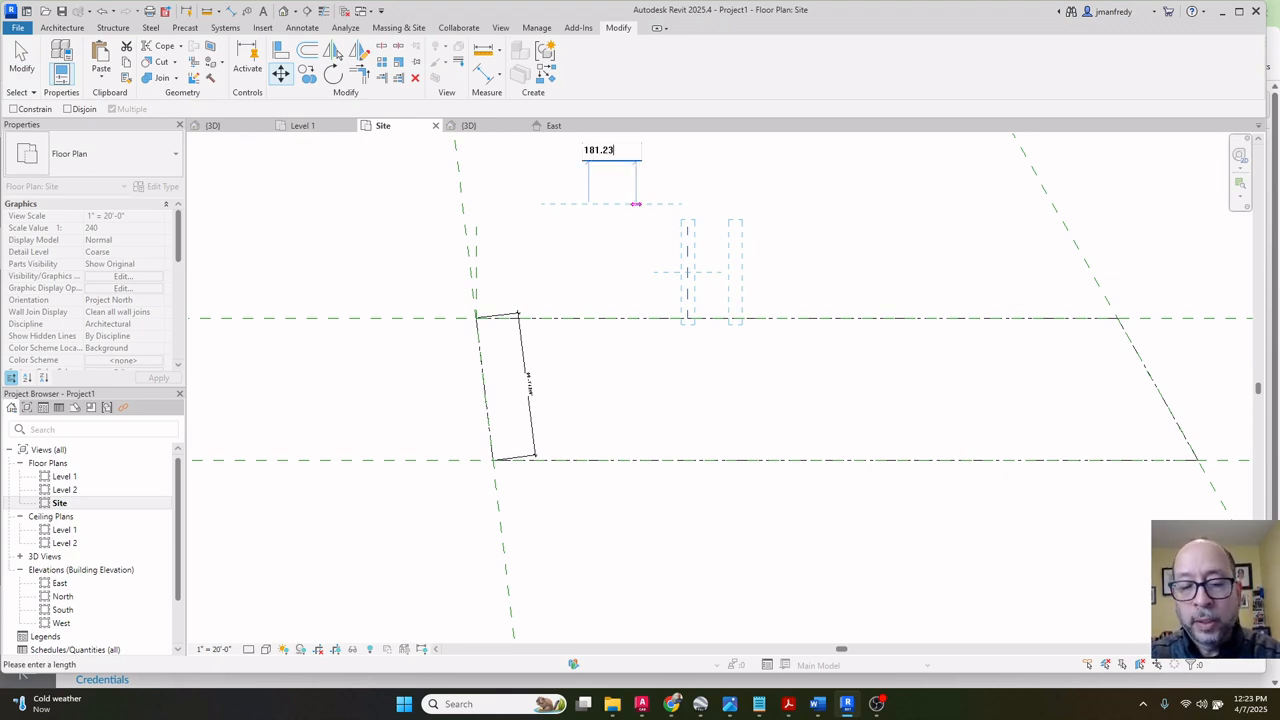
{"action": "key", "text": "Return"}
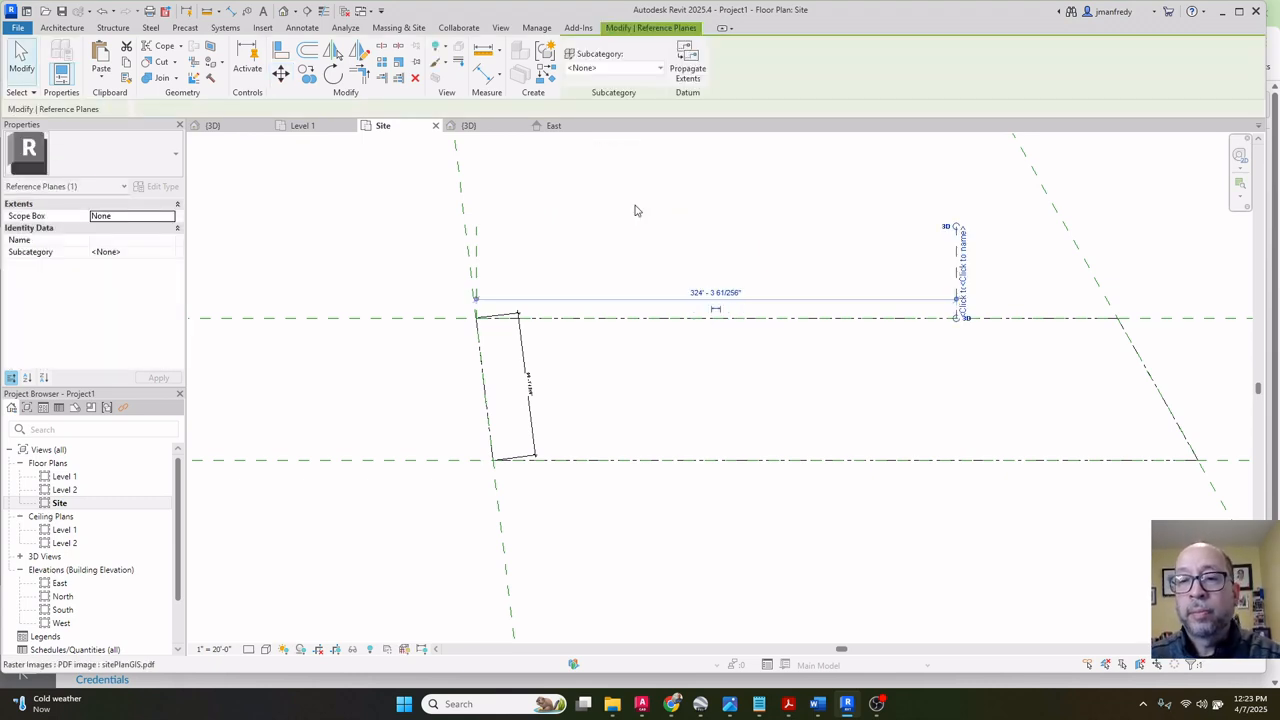
{"action": "key", "text": "Escape"}
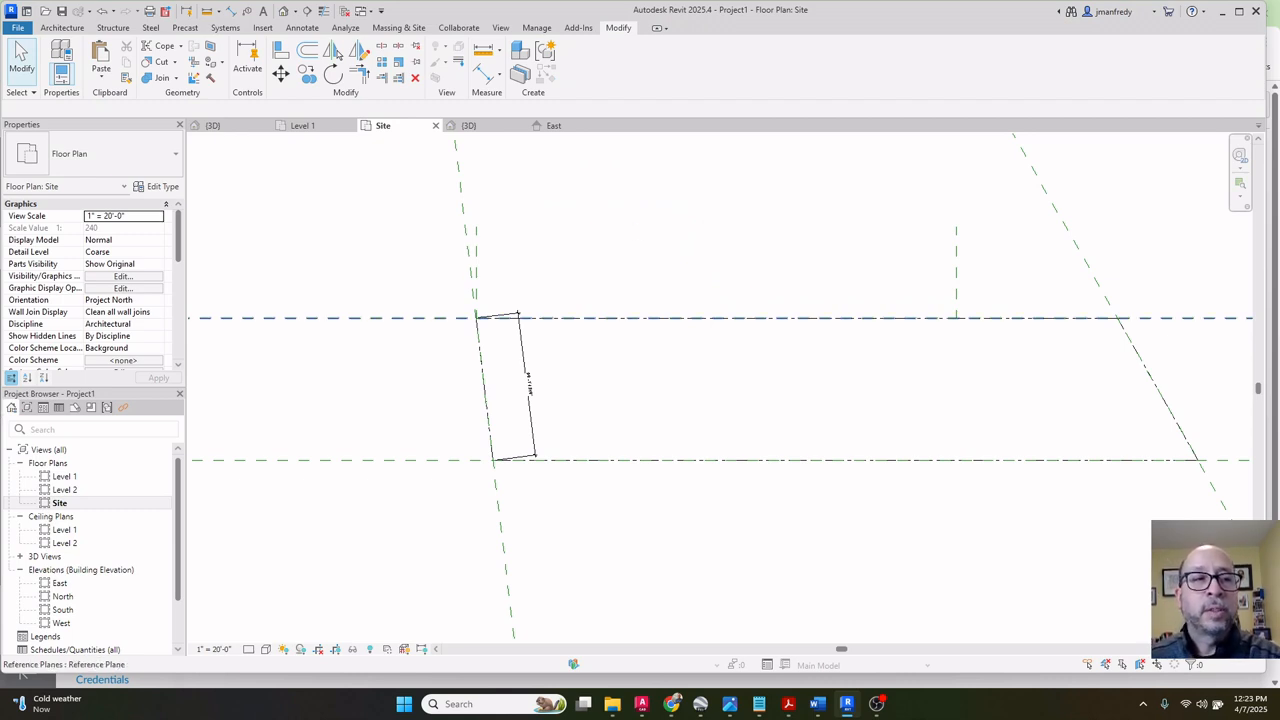
Draw a short vertical reference plane running north from the lot's northeast corner.
{"action": "left_click", "coordinate": [580, 263]}
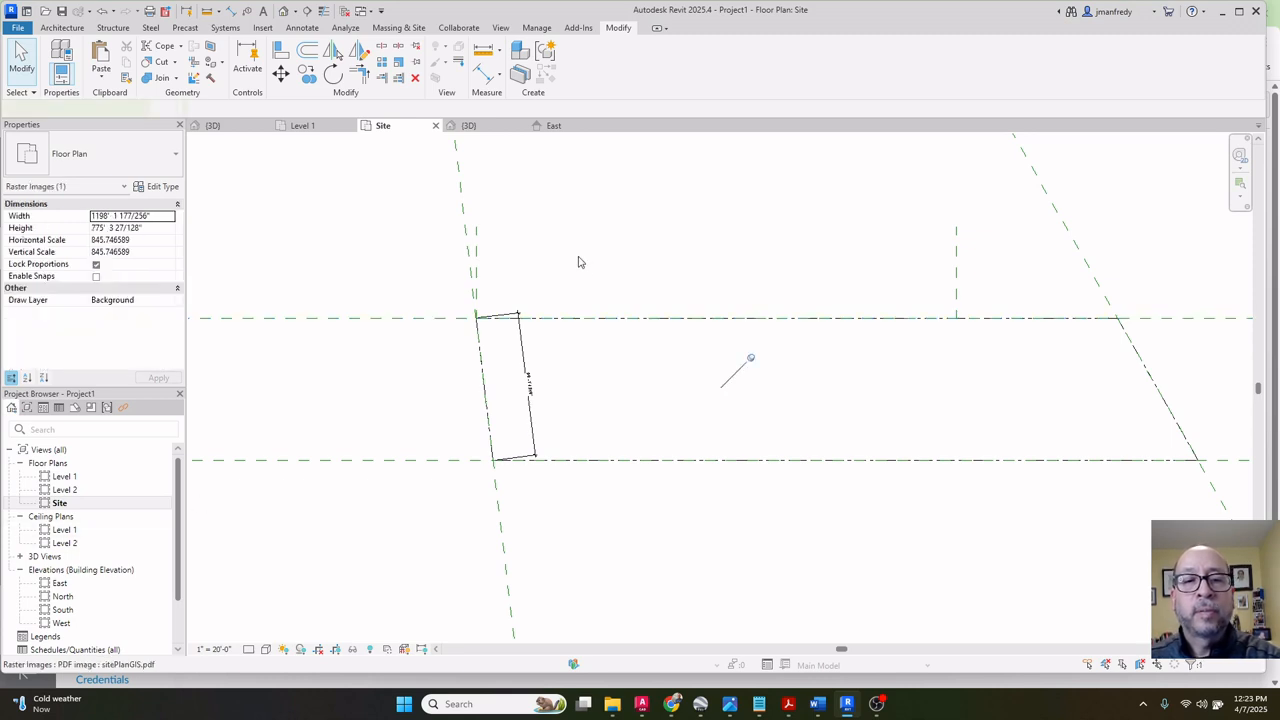
{"action": "key", "text": "Escape"}
{"action": "middle_click_drag", "start_coordinate": [643, 277], "coordinate": [555, 304]}
{"action": "left_click", "coordinate": [62, 28]}
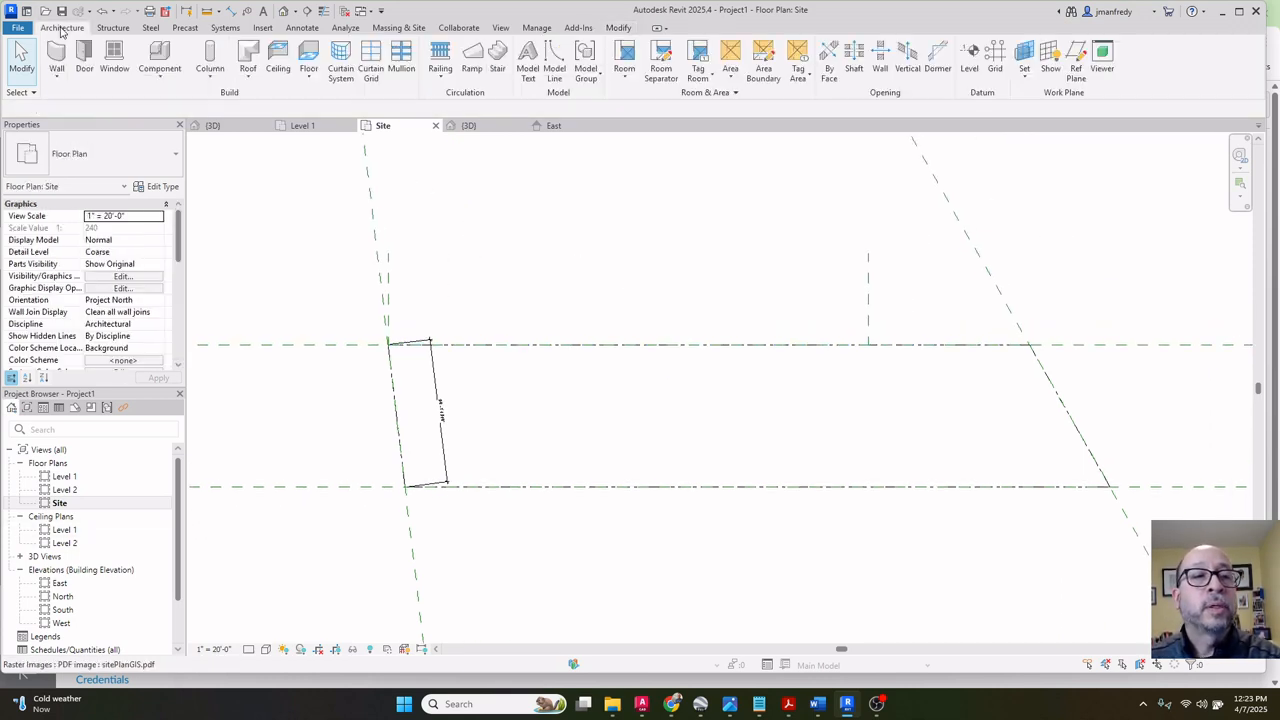
{"action": "left_click", "coordinate": [1076, 60]}
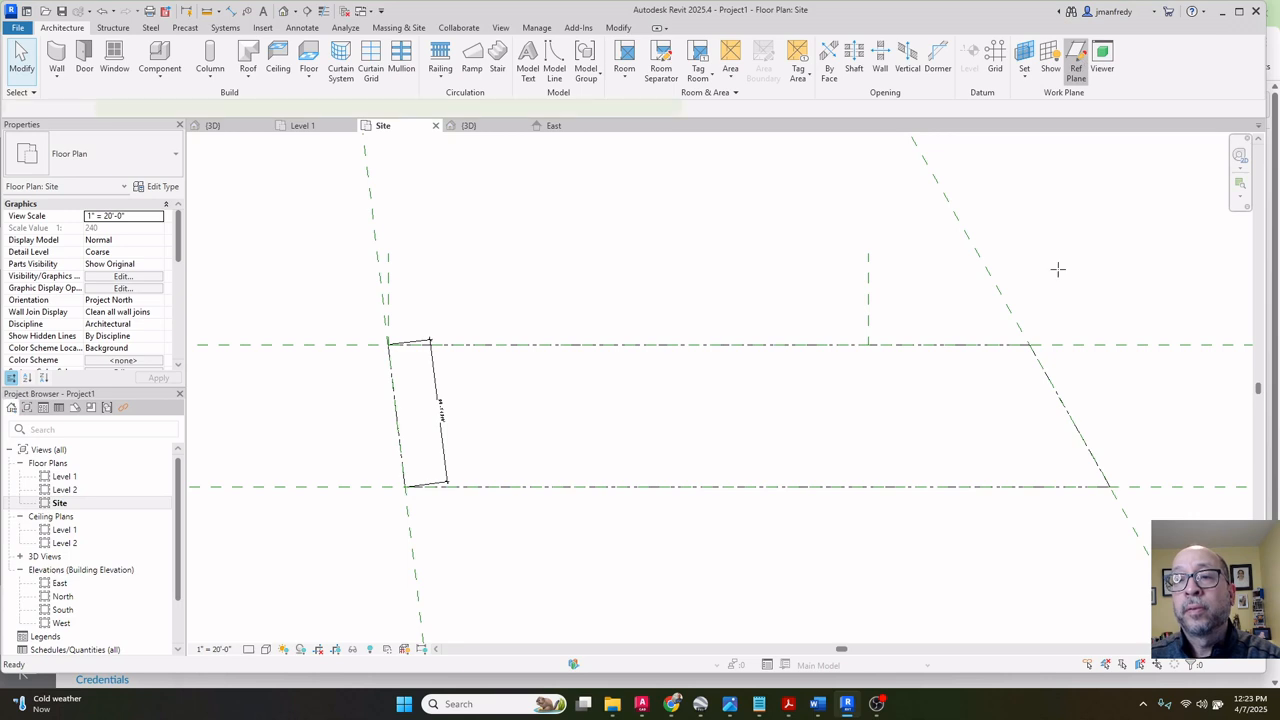
{"action": "left_click", "coordinate": [1029, 345]}
{"action": "left_click", "coordinate": [1029, 222]}
{"action": "key", "text": "Escape"}
{"action": "key", "text": "Escape"}
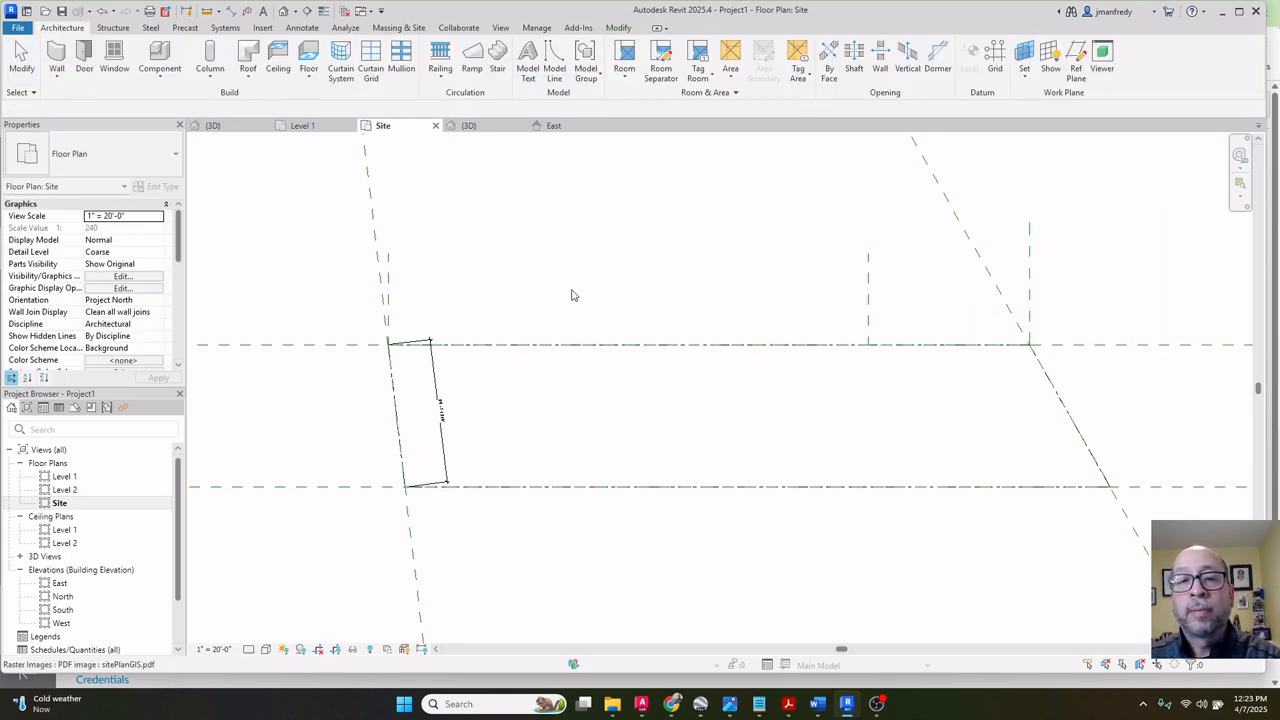
Add an aligned dimension string across the three vertical reference planes along the lot's north side.
{"action": "key", "text": "i"}
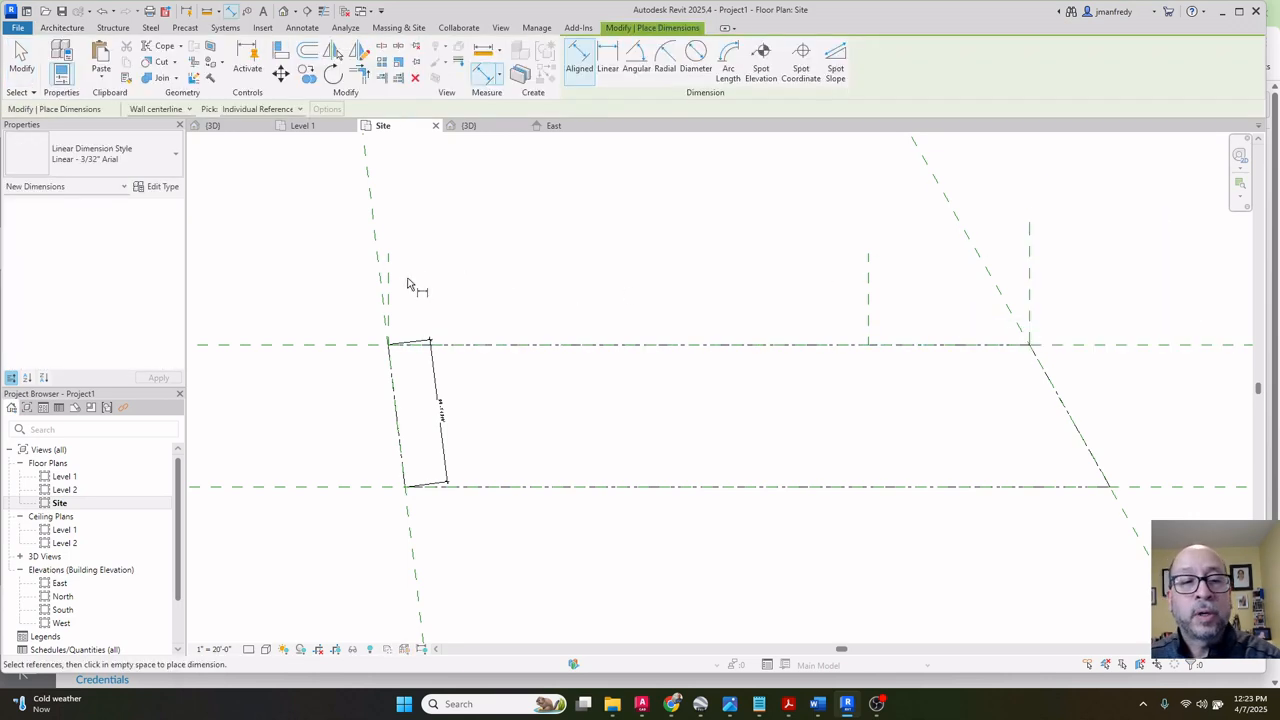
{"action": "left_click", "coordinate": [389, 284]}
{"action": "left_click", "coordinate": [868, 302]}
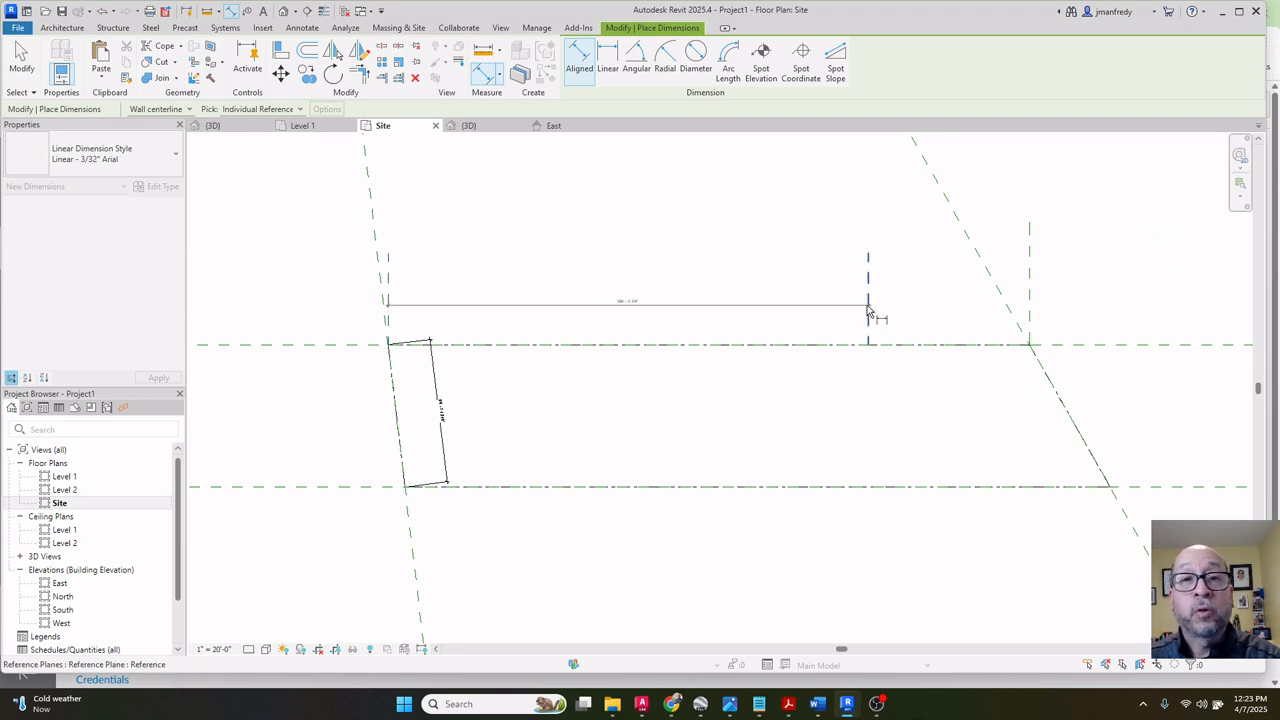
{"action": "left_click", "coordinate": [1034, 287]}
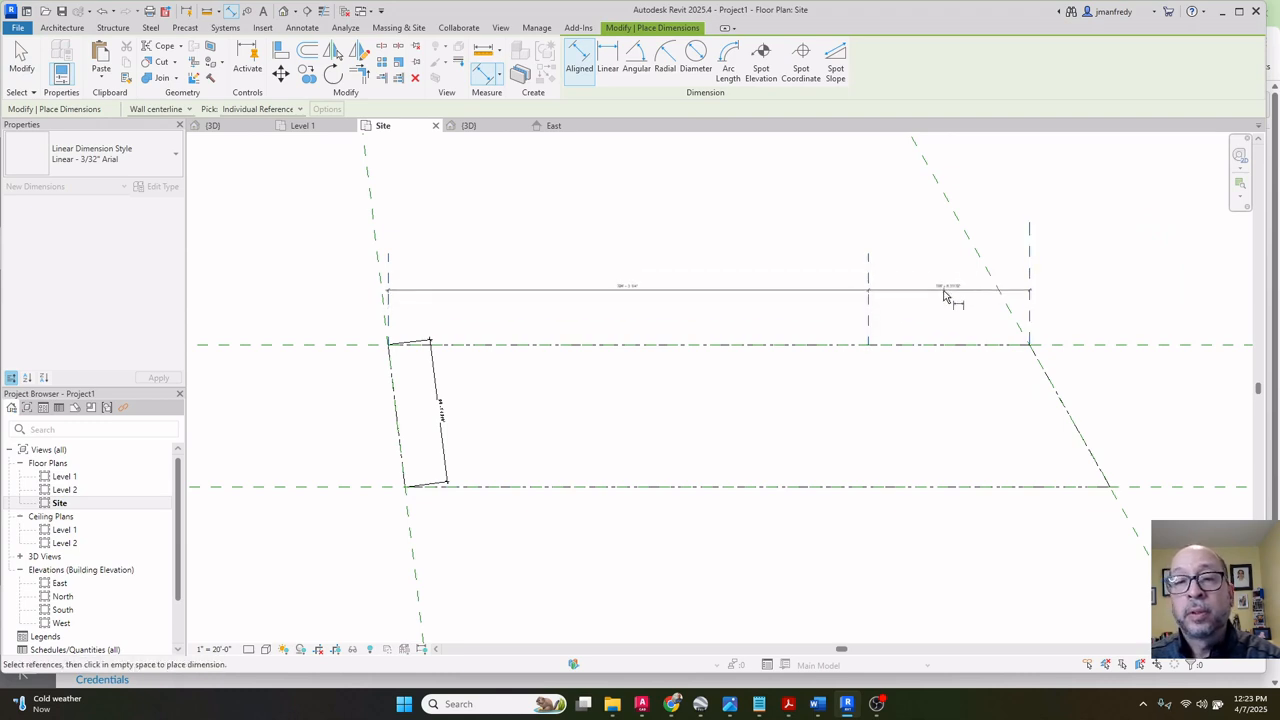
{"action": "left_click", "coordinate": [948, 291]}
{"action": "key", "text": "Escape"}
{"action": "key", "text": "Escape"}
{"action": "scroll", "coordinate": [731, 312], "scroll_direction": "up", "scroll_amount": 1}
{"action": "scroll", "coordinate": [731, 312], "scroll_direction": "up", "scroll_amount": 1}
{"action": "middle_click_drag", "start_coordinate": [870, 276], "coordinate": [973, 266]}
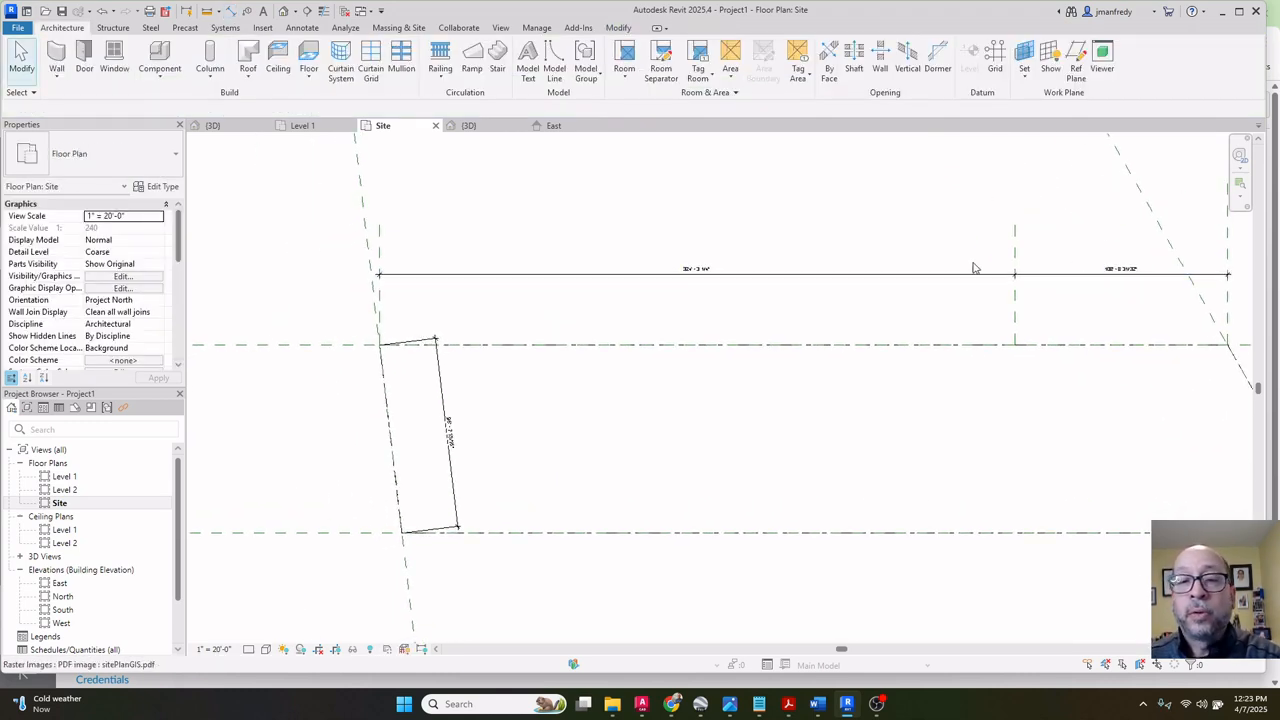
Check the surveyed lengths along the north edges of parcels A and B in sitePlanGIS.pdf in Acrobat and return to the Revit site plan.
{"action": "left_click", "coordinate": [763, 276]}
{"action": "left_click", "coordinate": [715, 265]}
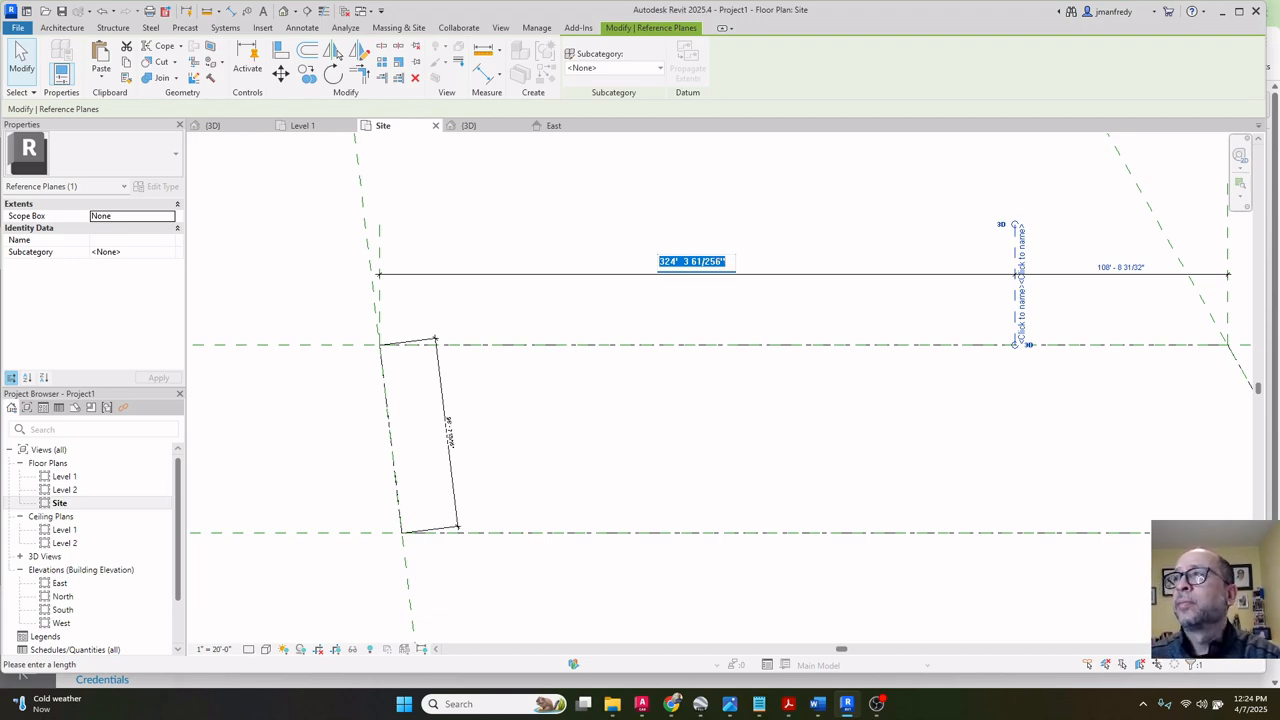
{"action": "left_click_drag", "start_coordinate": [1279, 75], "coordinate": [714, 50]}
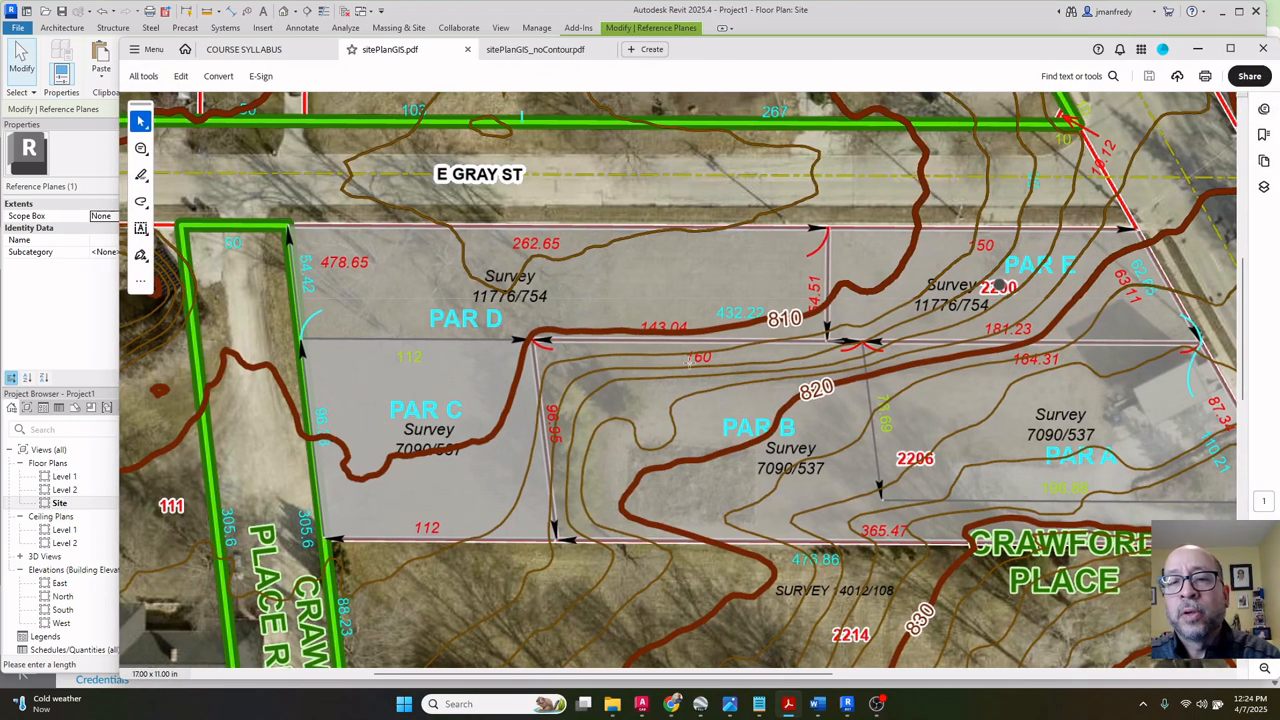
{"action": "left_click_drag", "start_coordinate": [679, 343], "coordinate": [732, 382]}
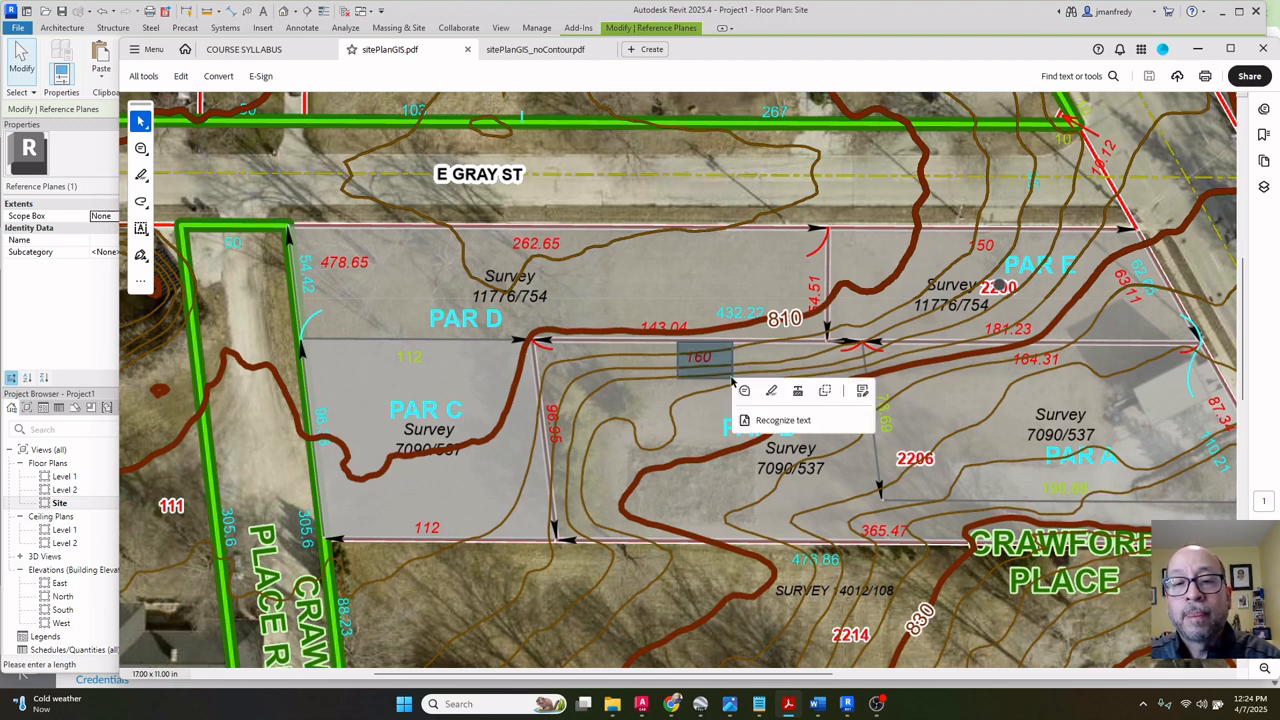
{"action": "left_click_drag", "start_coordinate": [998, 346], "coordinate": [1046, 376]}
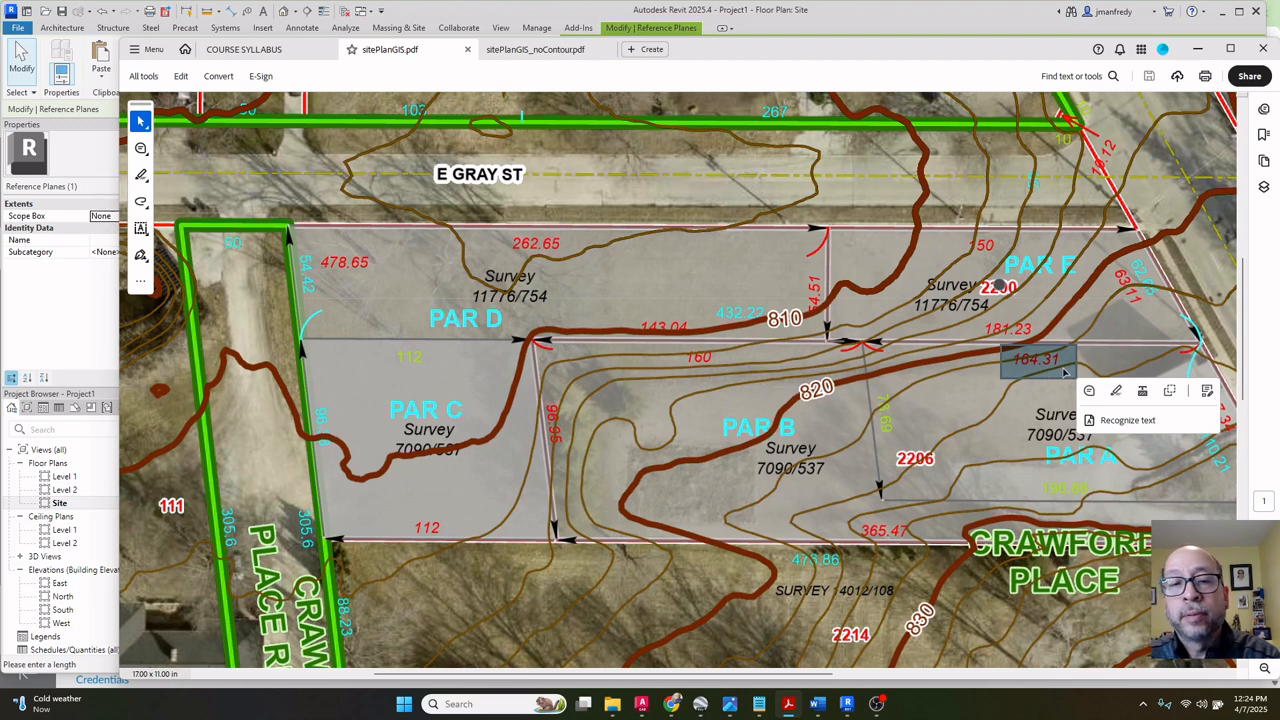
{"action": "left_click_drag", "start_coordinate": [676, 344], "coordinate": [746, 376]}
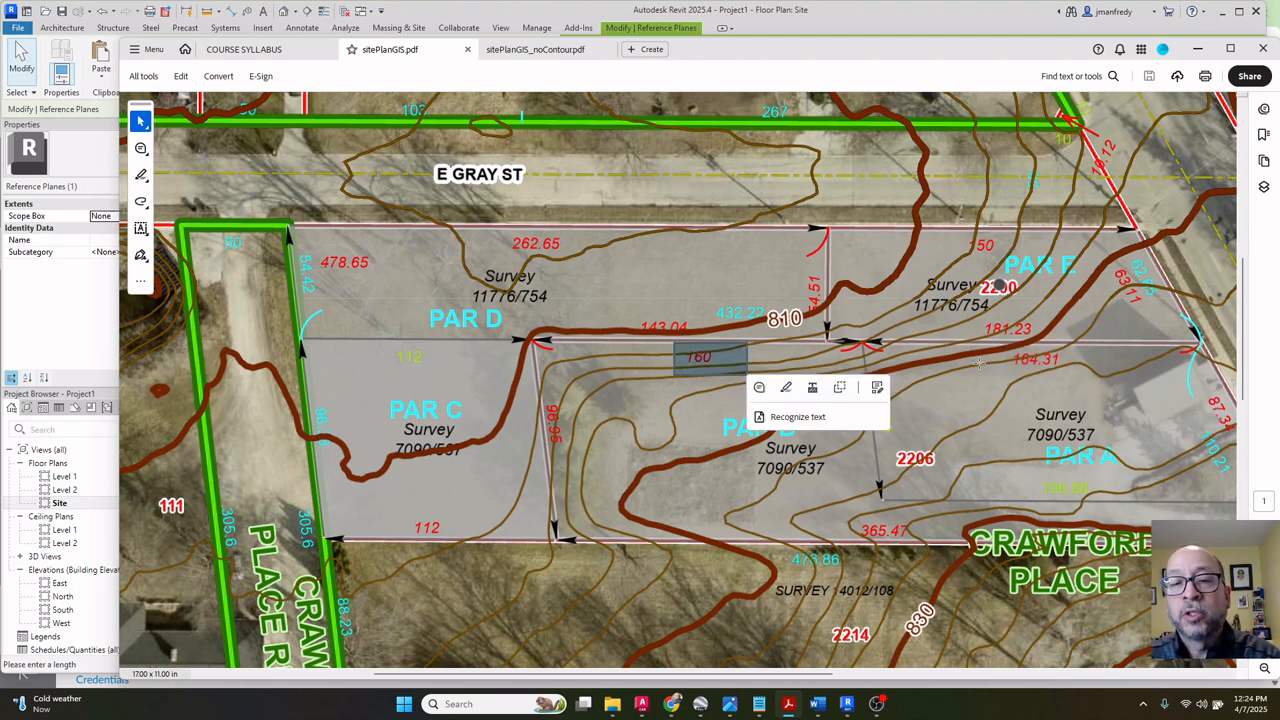
{"action": "left_click_drag", "start_coordinate": [998, 349], "coordinate": [1088, 388]}
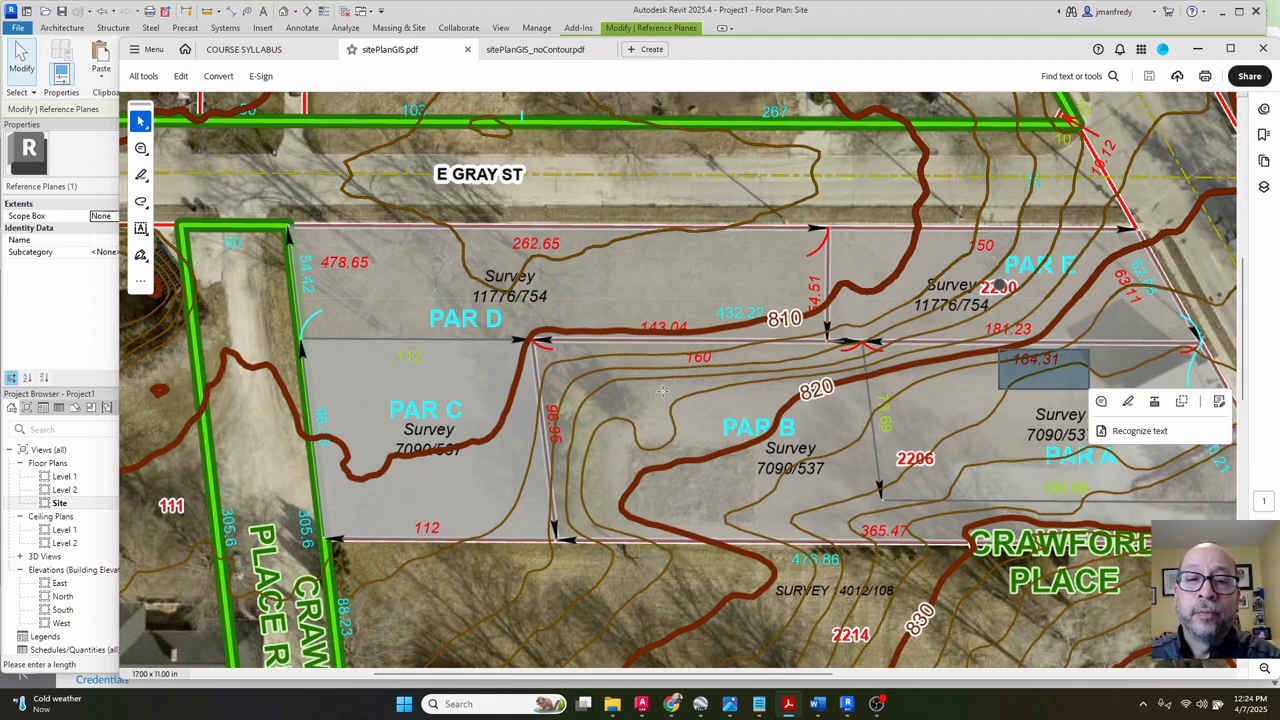
{"action": "left_click", "coordinate": [868, 10]}
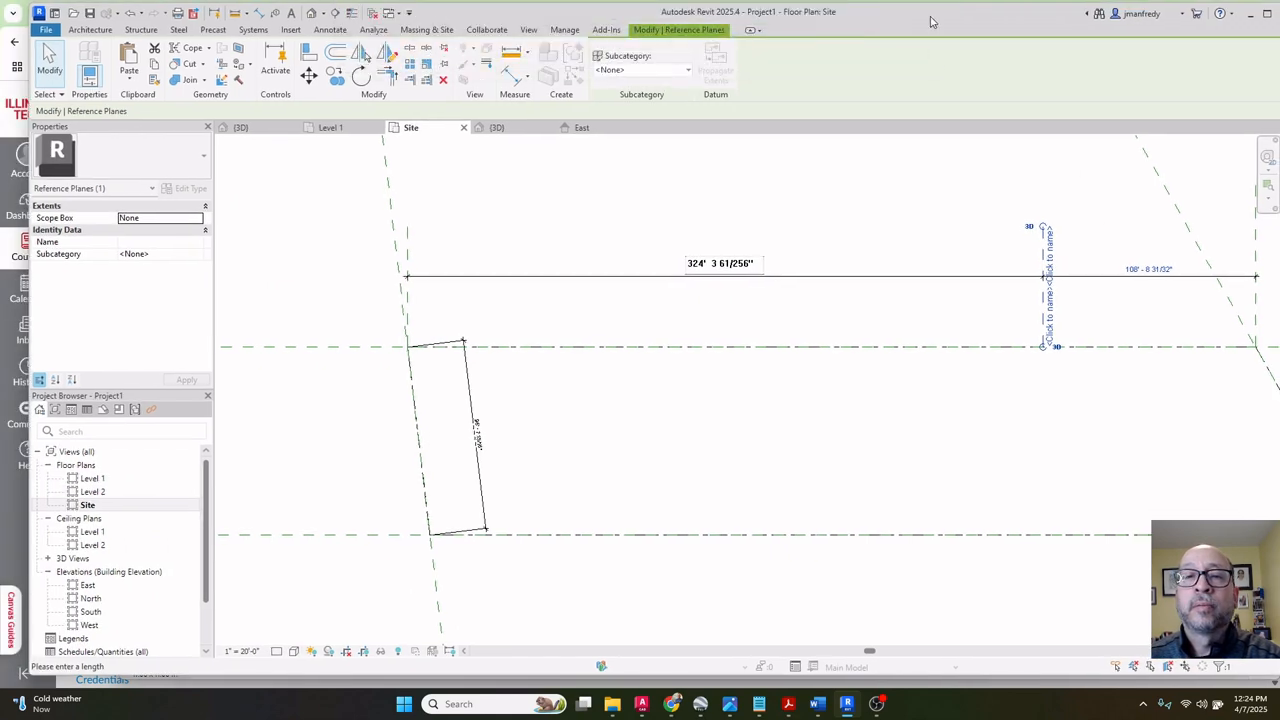
{"action": "key", "text": "Escape"}
{"action": "key", "text": "Escape"}
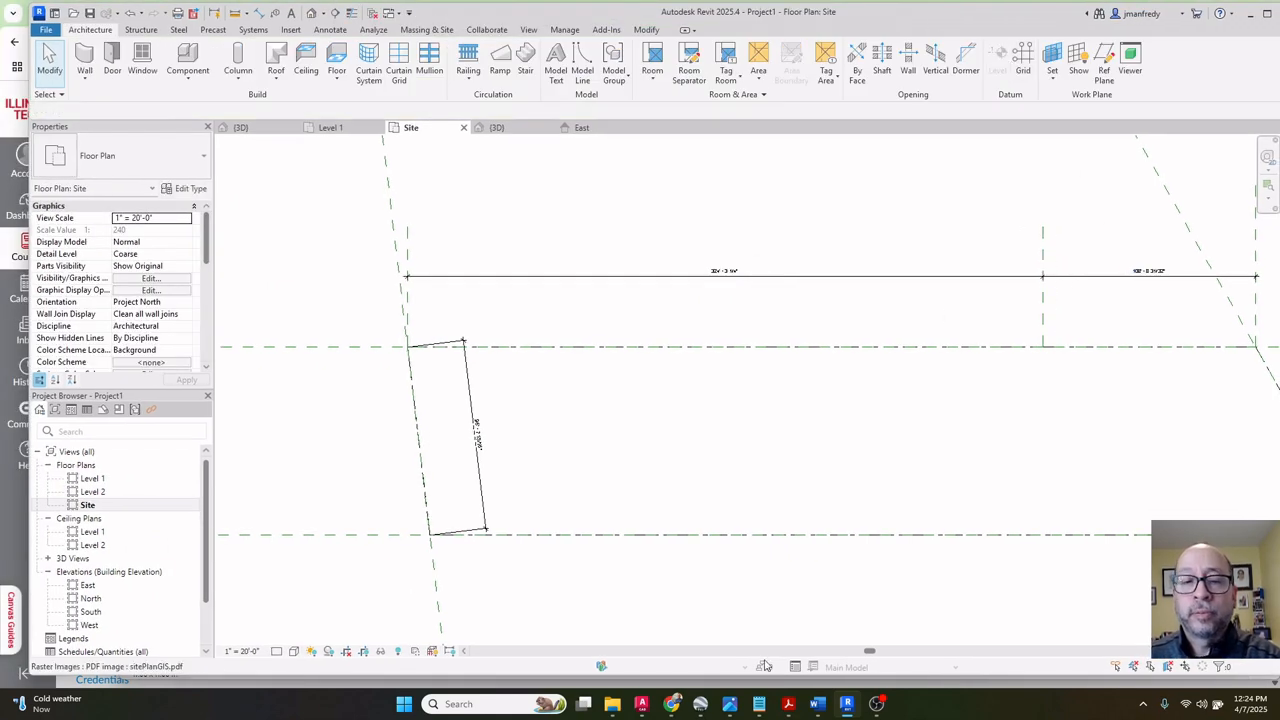
{"action": "left_click", "coordinate": [789, 705]}
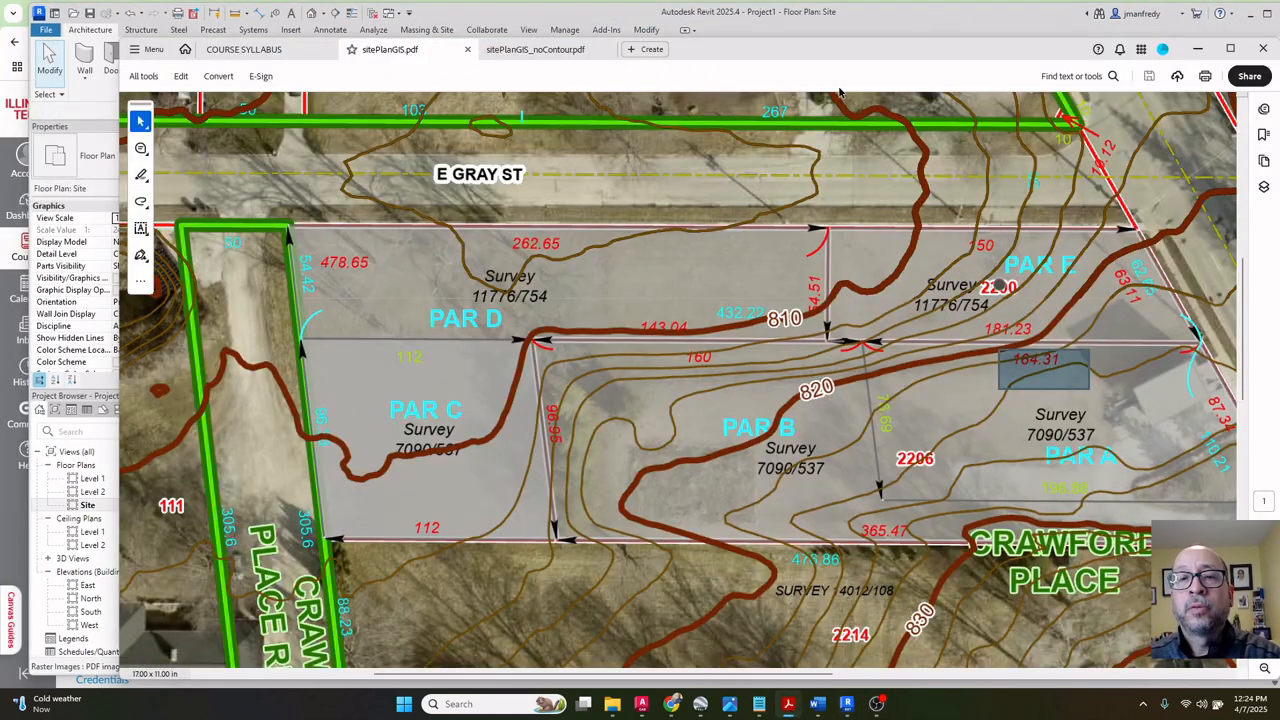
{"action": "left_click_drag", "start_coordinate": [858, 54], "coordinate": [1279, 73]}
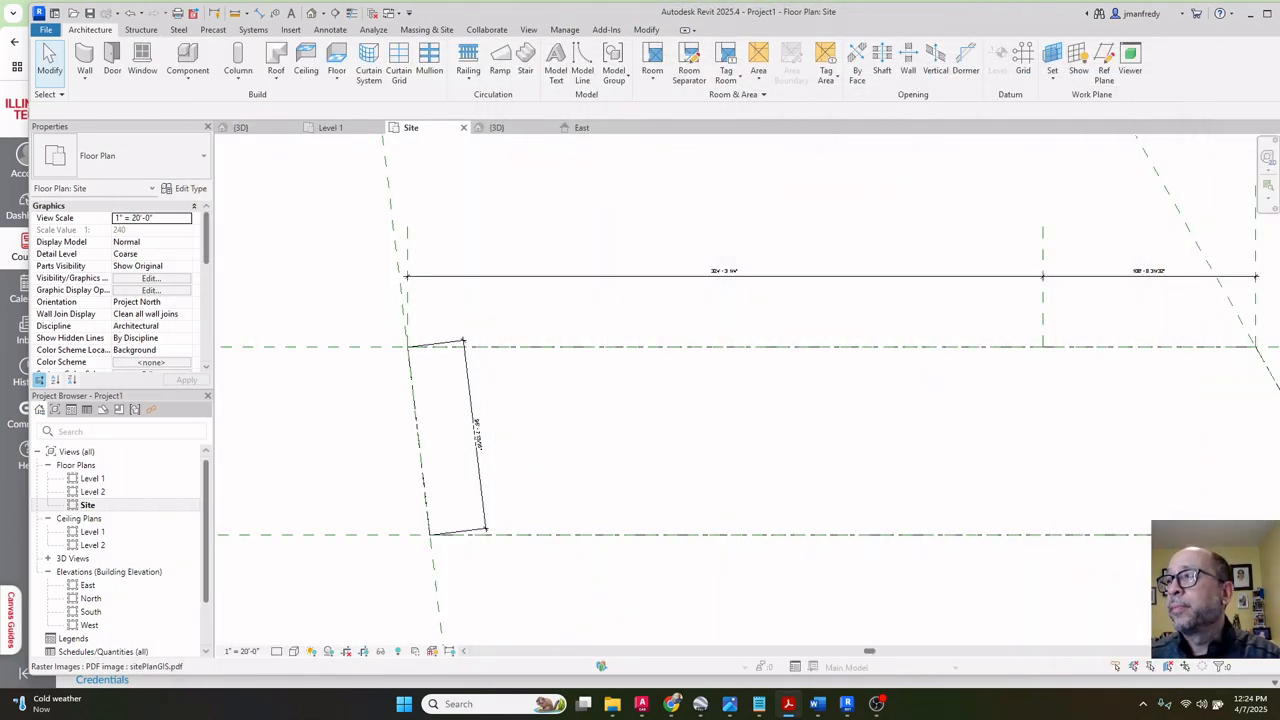
Move the middle vertical reference plane so it lies 164.31 feet from the one at the lot's northeast corner.
{"action": "middle_click_drag", "start_coordinate": [940, 340], "coordinate": [840, 347]}
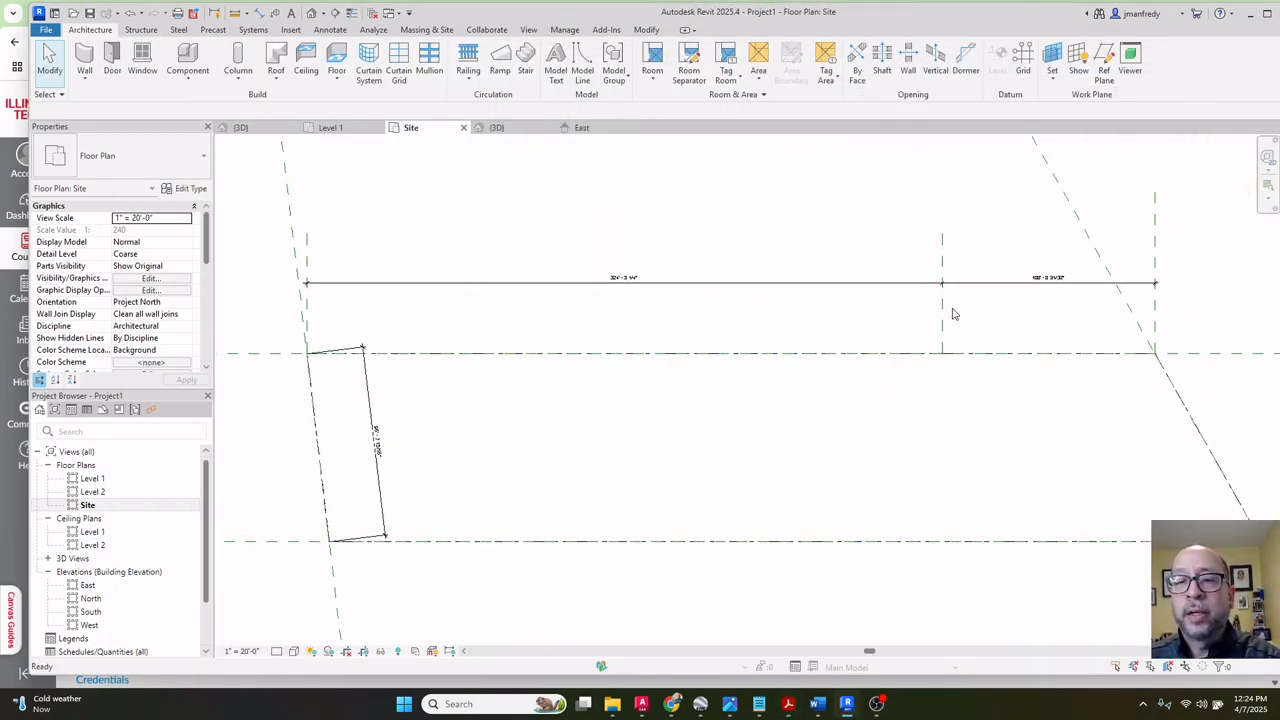
{"action": "left_click", "coordinate": [947, 315]}
{"action": "left_click", "coordinate": [1038, 276]}
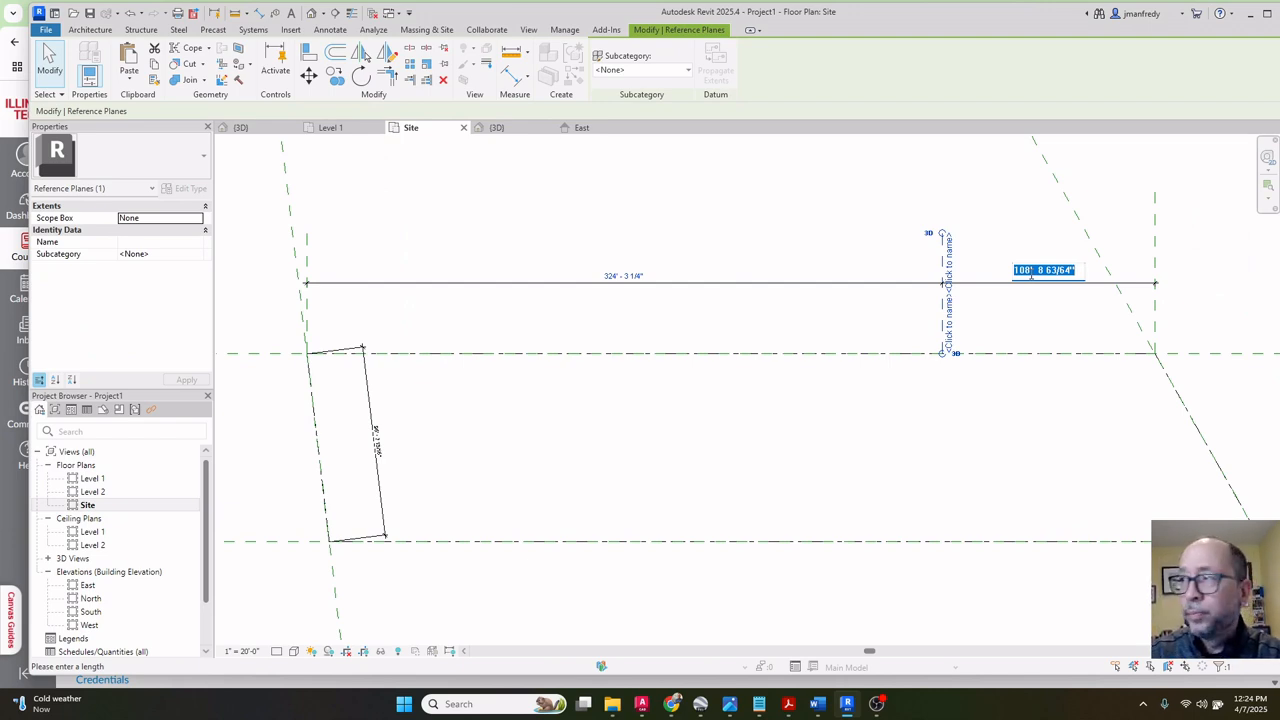
{"action": "type", "text": "164."}
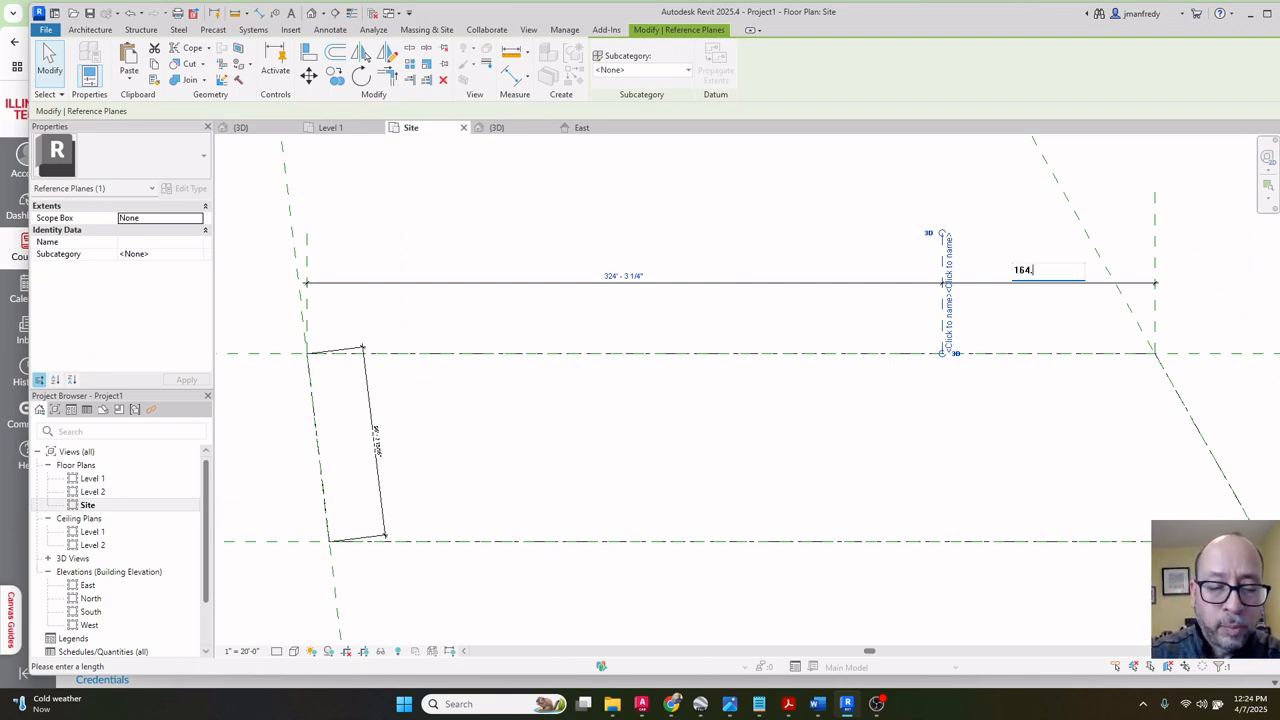
{"action": "type", "text": "31"}
{"action": "key", "text": "Return"}
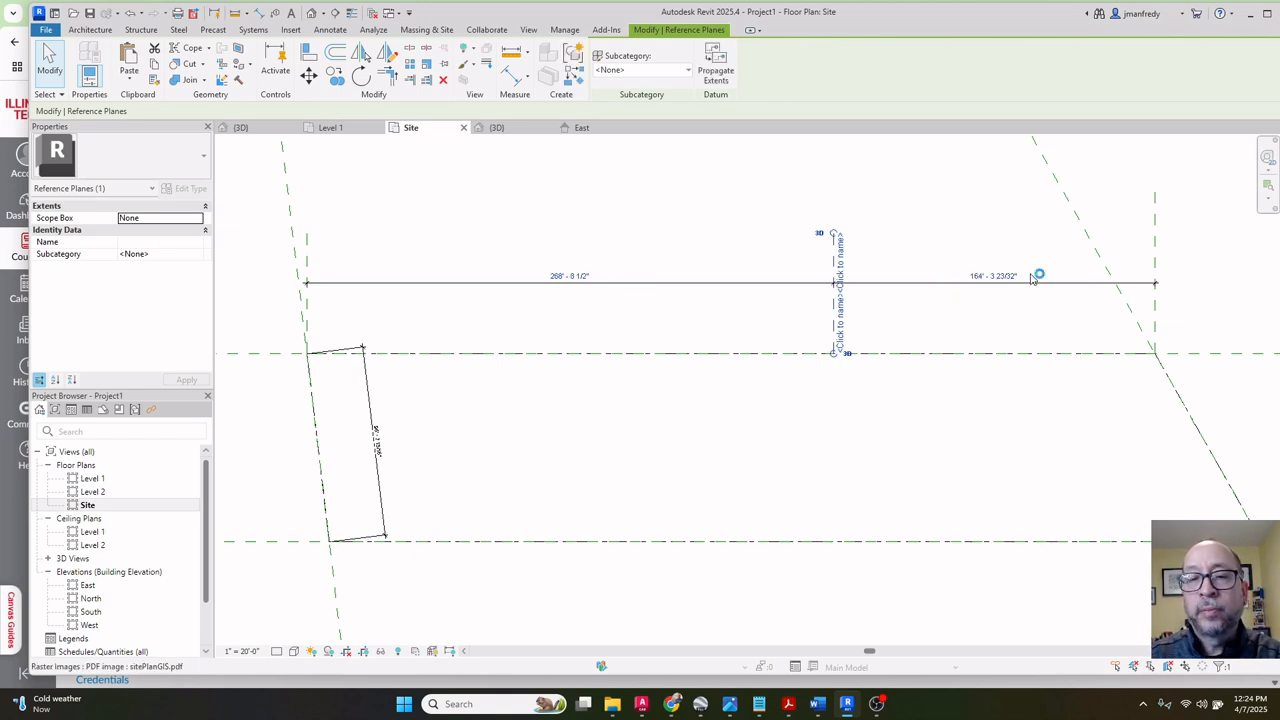
{"action": "key", "text": "Escape"}
{"action": "scroll", "coordinate": [990, 300], "scroll_direction": "up", "scroll_amount": 3}
{"action": "scroll", "coordinate": [982, 285], "scroll_direction": "up", "scroll_amount": 3}
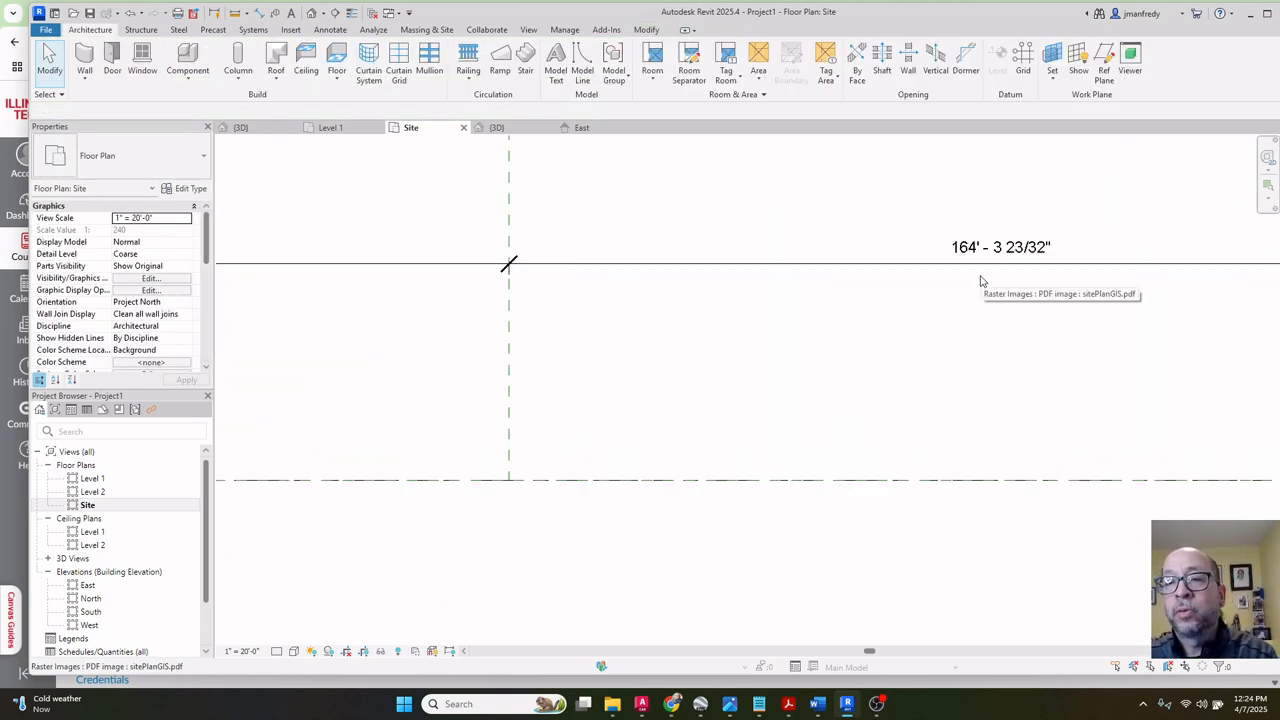
{"action": "scroll", "coordinate": [980, 280], "scroll_direction": "down", "scroll_amount": 6}
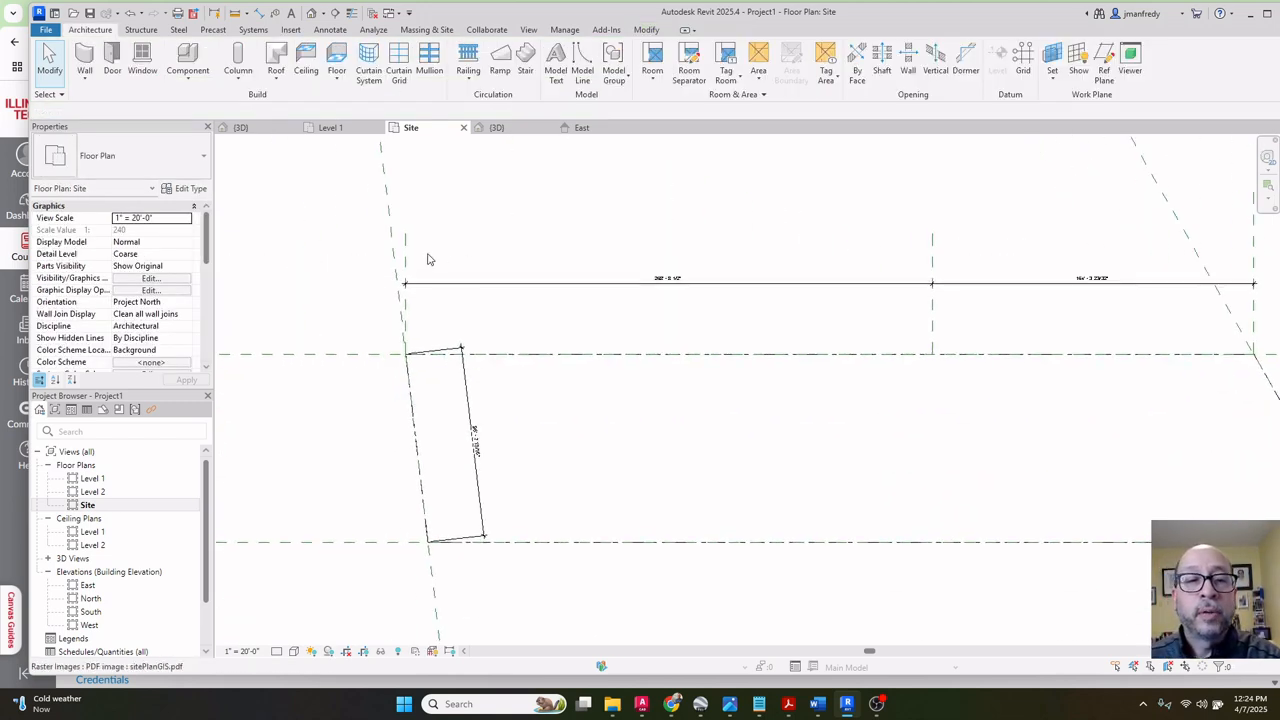
Move the westernmost vertical reference plane so it lies 160 feet from the middle one.
{"action": "left_click", "coordinate": [408, 252]}
{"action": "left_click", "coordinate": [668, 275]}
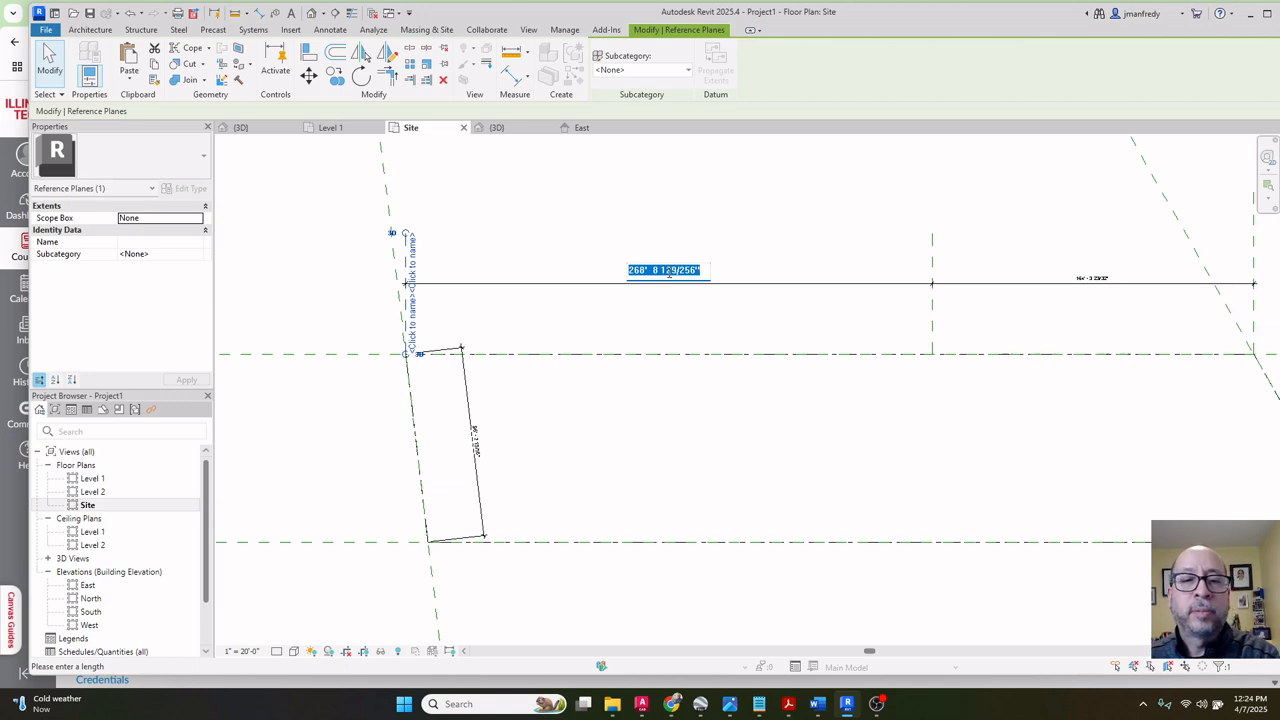
{"action": "scroll", "coordinate": [668, 272], "scroll_direction": "down", "scroll_amount": 1}
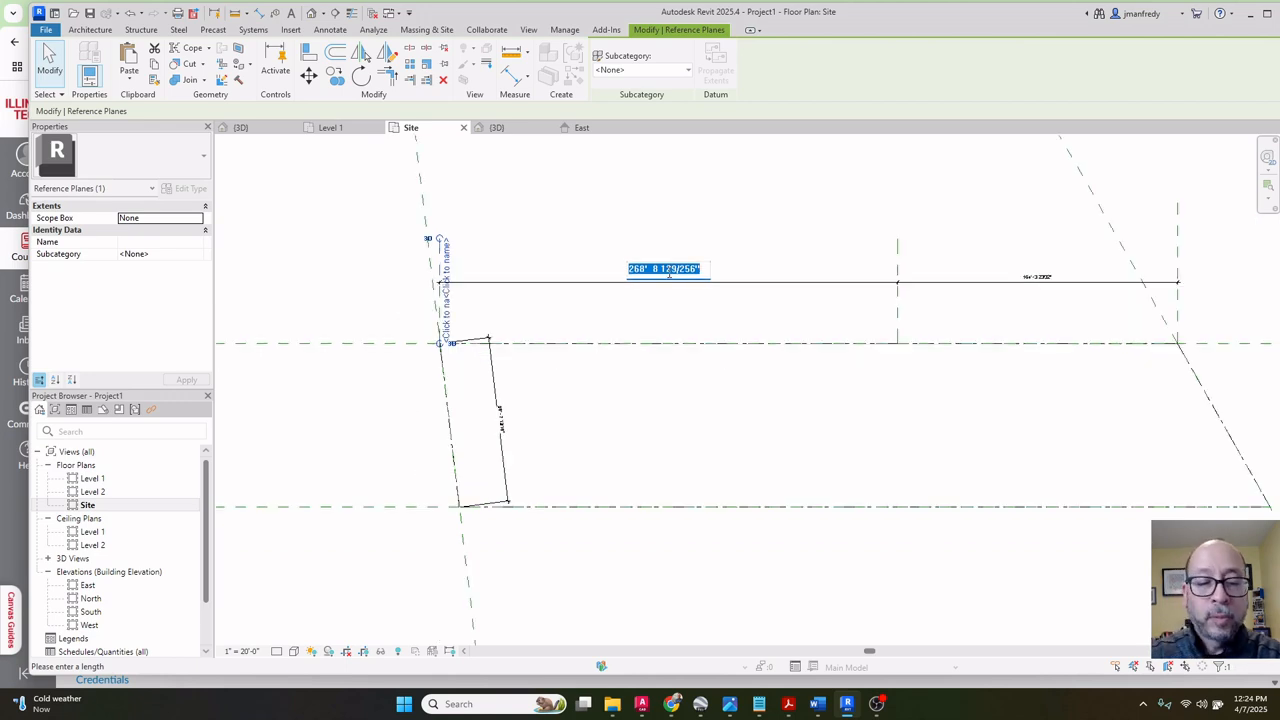
{"action": "type", "text": "160"}
{"action": "key", "text": "Return"}
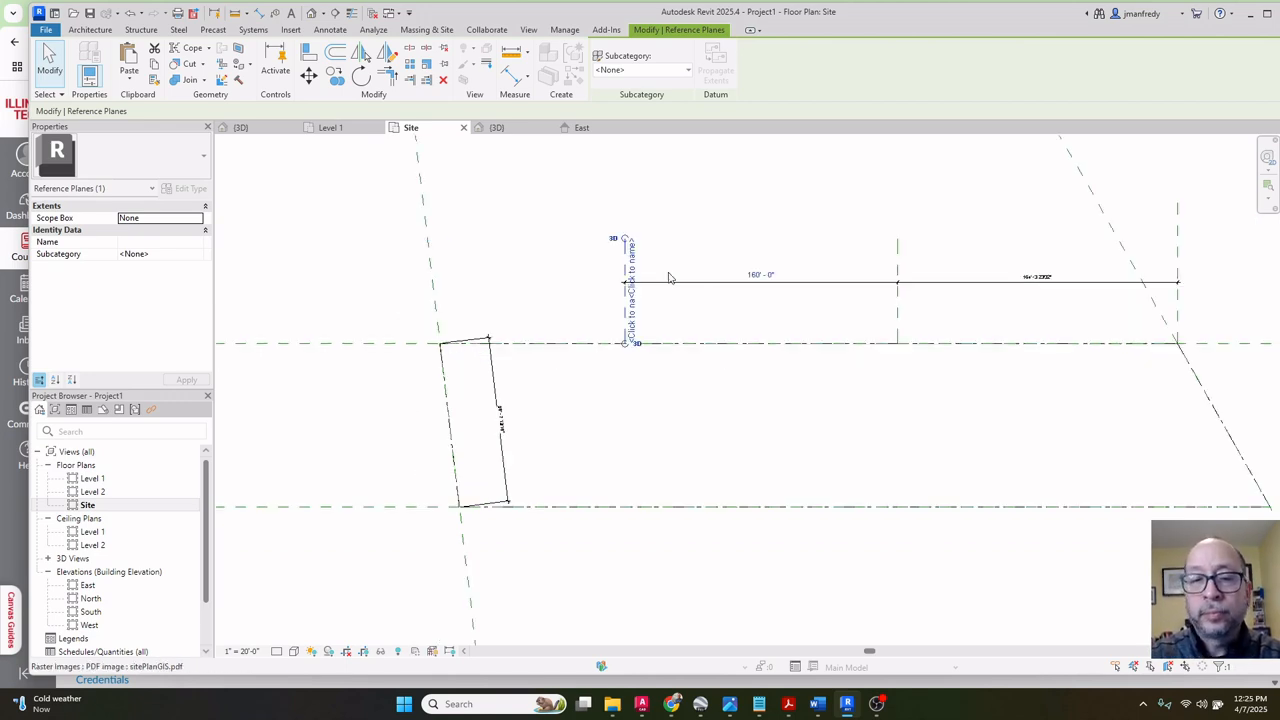
{"action": "key", "text": "Escape"}
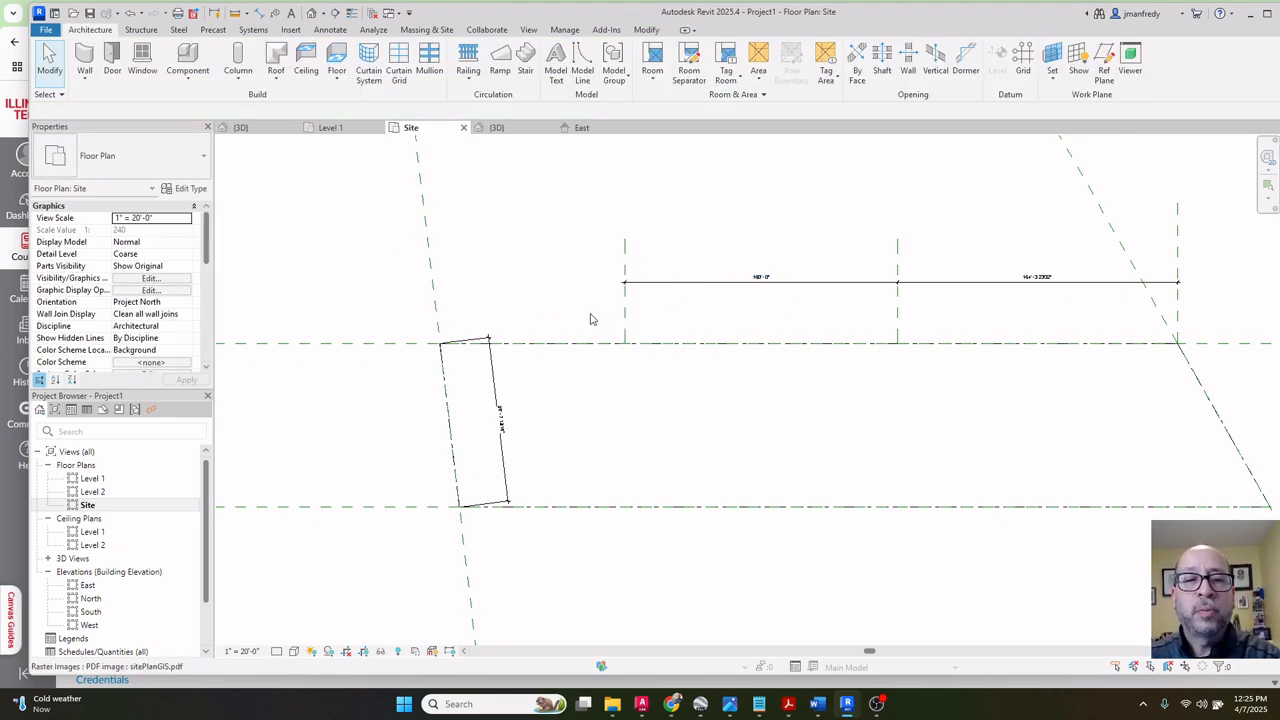
Reveal the GIS site plan image beneath the reference planes by trying the Shaded and Wireframe visual styles.
{"action": "scroll", "coordinate": [558, 303], "scroll_direction": "down", "scroll_amount": 4}
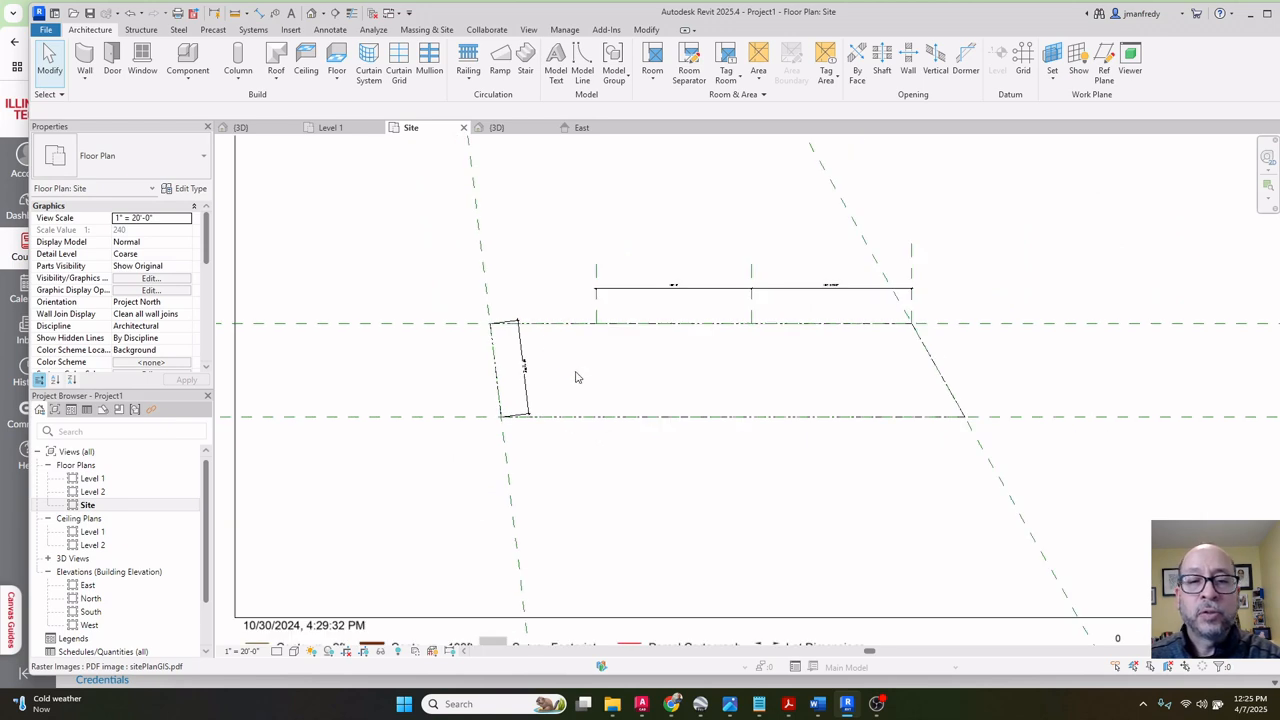
{"action": "middle_click_drag", "start_coordinate": [583, 390], "coordinate": [596, 363]}
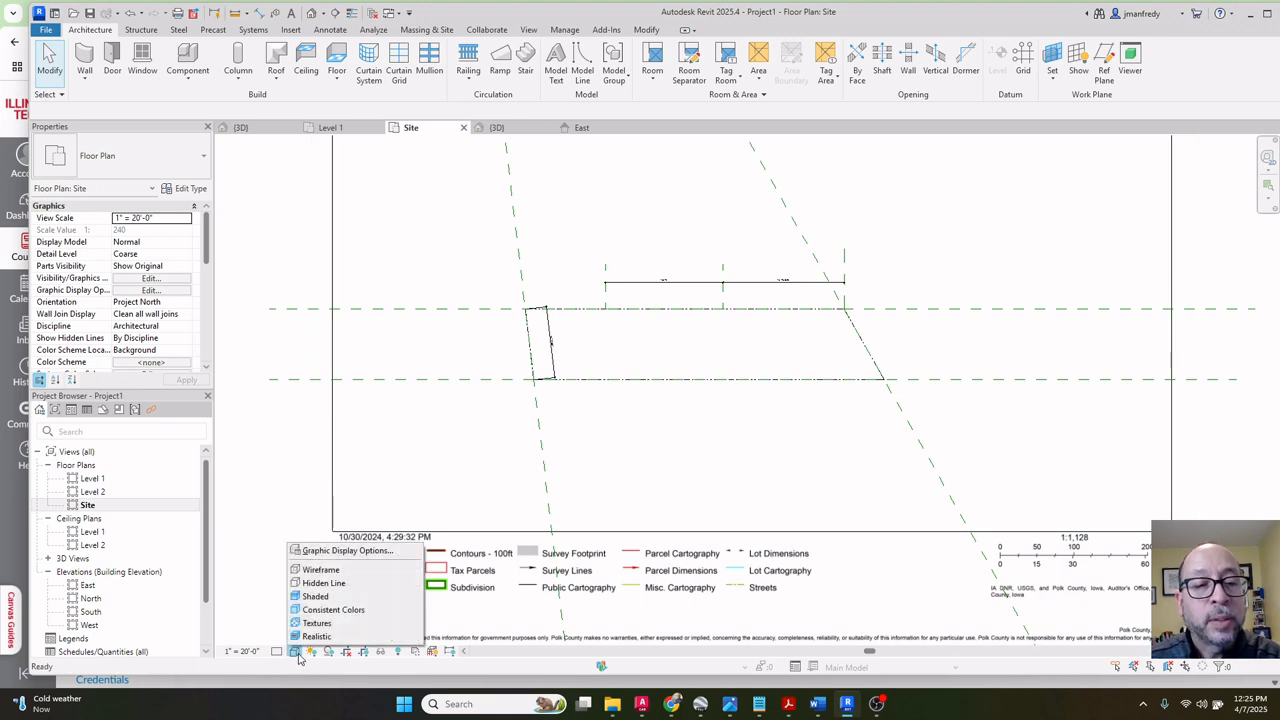
{"action": "left_click", "coordinate": [315, 597]}
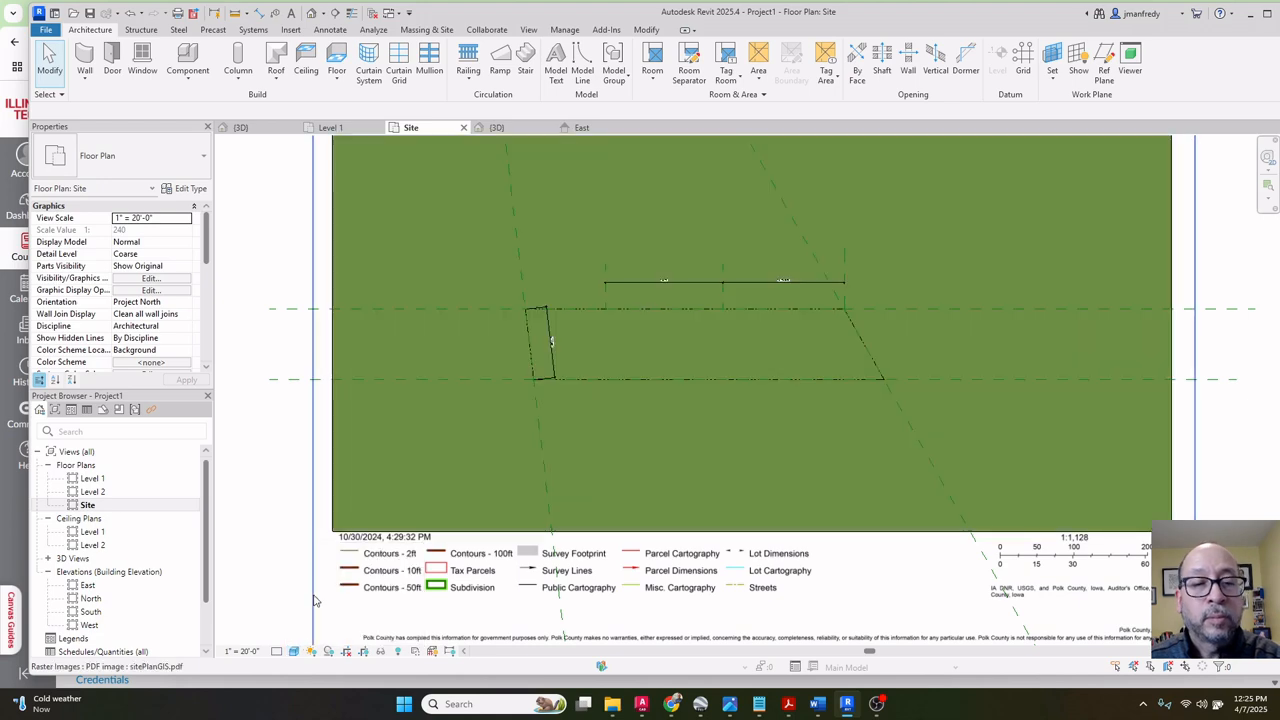
{"action": "left_click", "coordinate": [302, 651]}
{"action": "left_click", "coordinate": [325, 566]}
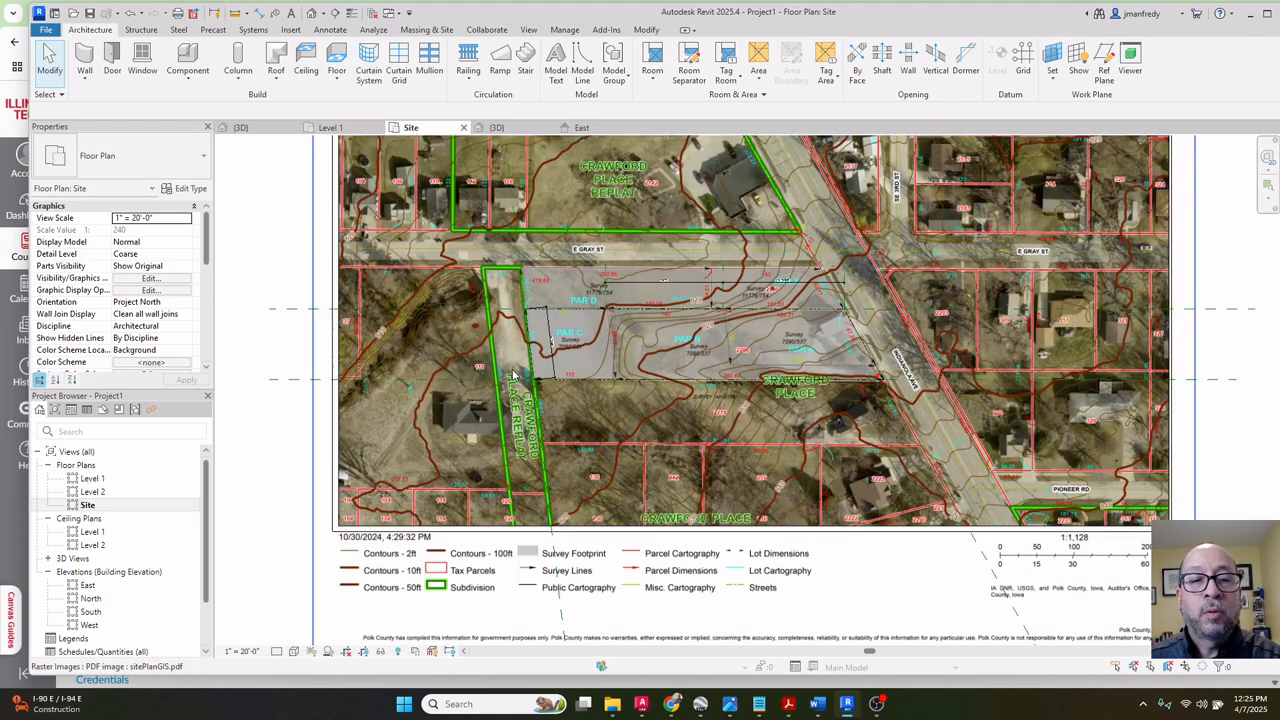
Examine how the repositioned vertical reference planes match the parcel B corners on the GIS image, and restore the Hidden Line visual style.
{"action": "scroll", "coordinate": [610, 322], "scroll_direction": "up", "scroll_amount": 5}
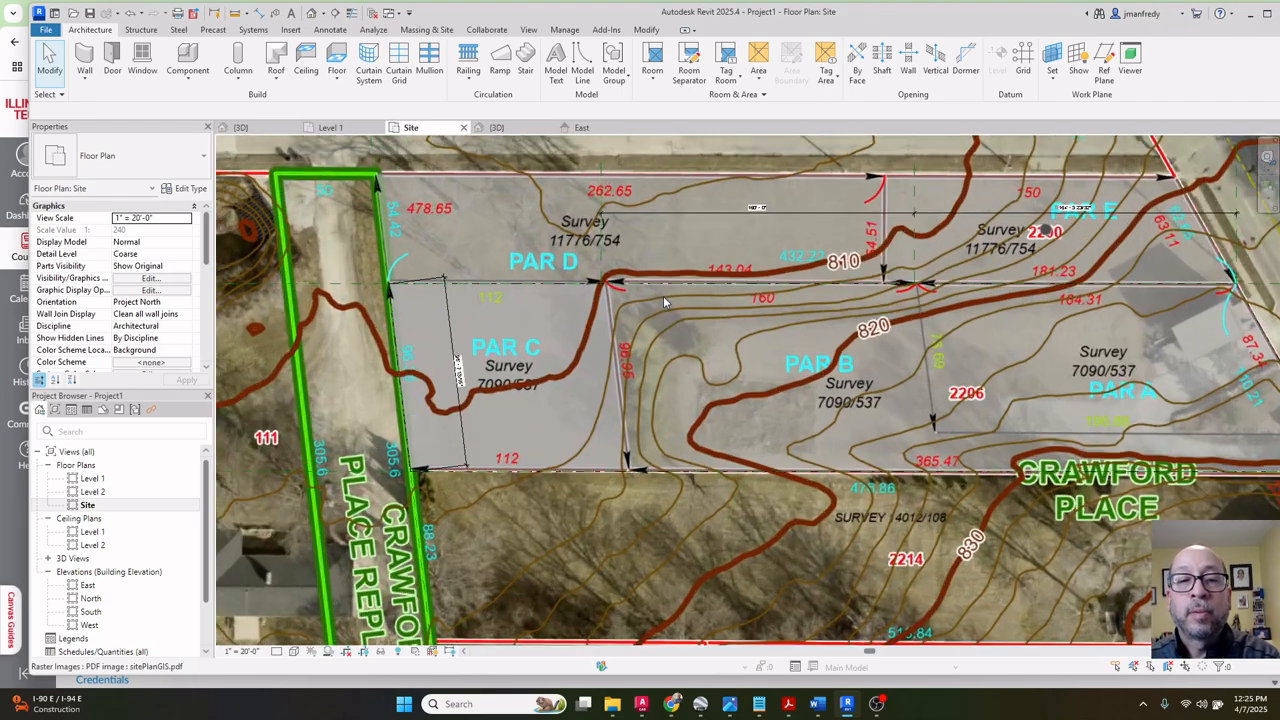
{"action": "middle_click_drag", "start_coordinate": [663, 296], "coordinate": [631, 362]}
{"action": "scroll", "coordinate": [558, 348], "scroll_direction": "up", "scroll_amount": 3}
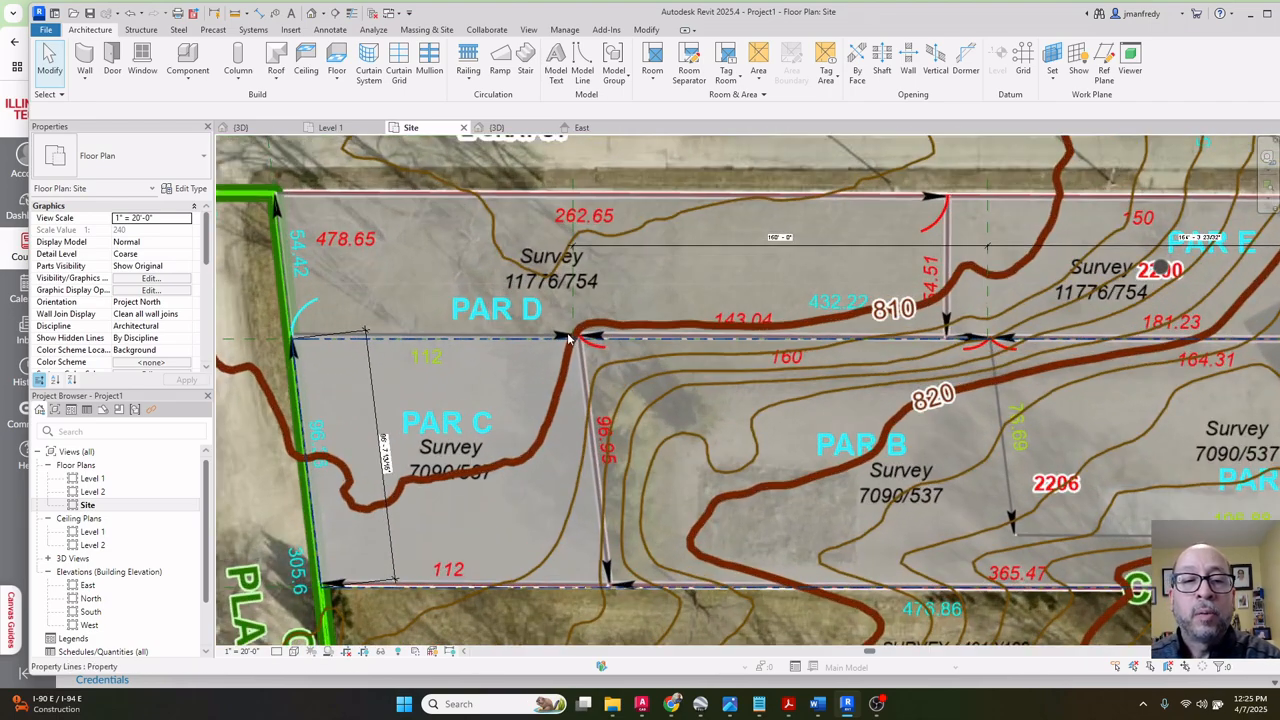
{"action": "middle_click_drag", "start_coordinate": [529, 340], "coordinate": [631, 336]}
{"action": "scroll", "coordinate": [631, 336], "scroll_direction": "down", "scroll_amount": 2}
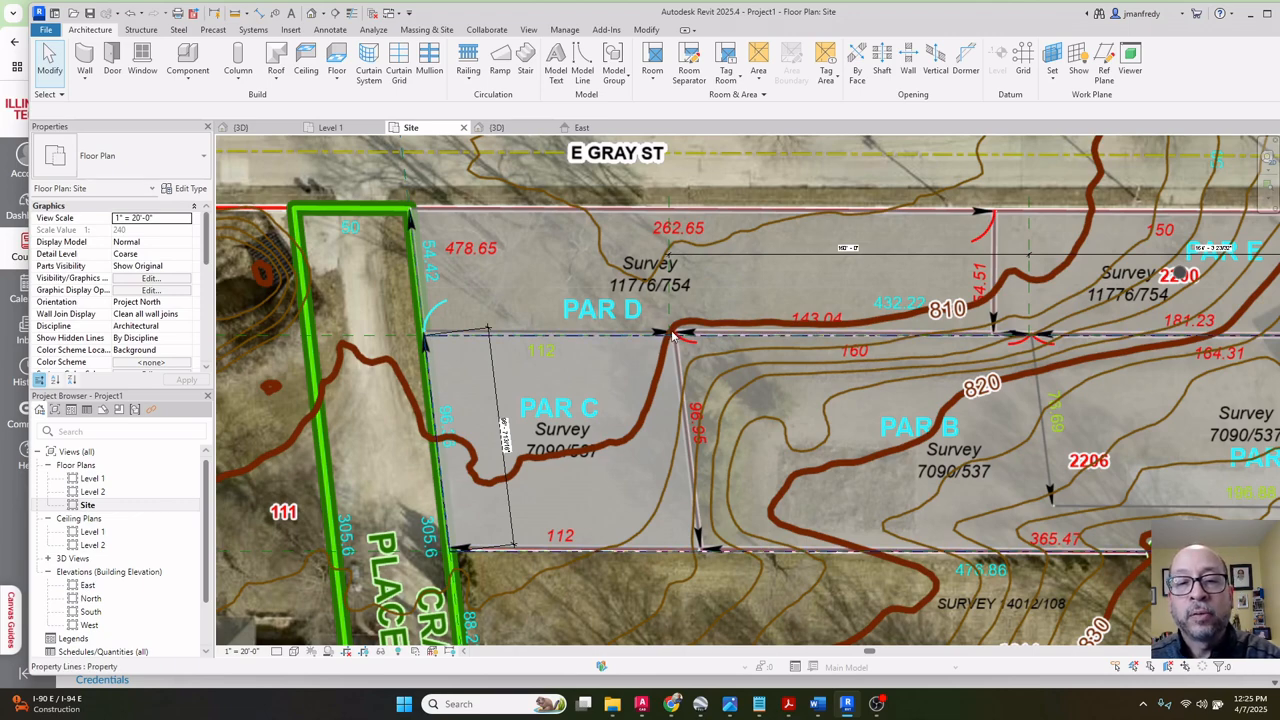
{"action": "scroll", "coordinate": [655, 340], "scroll_direction": "down", "scroll_amount": 3}
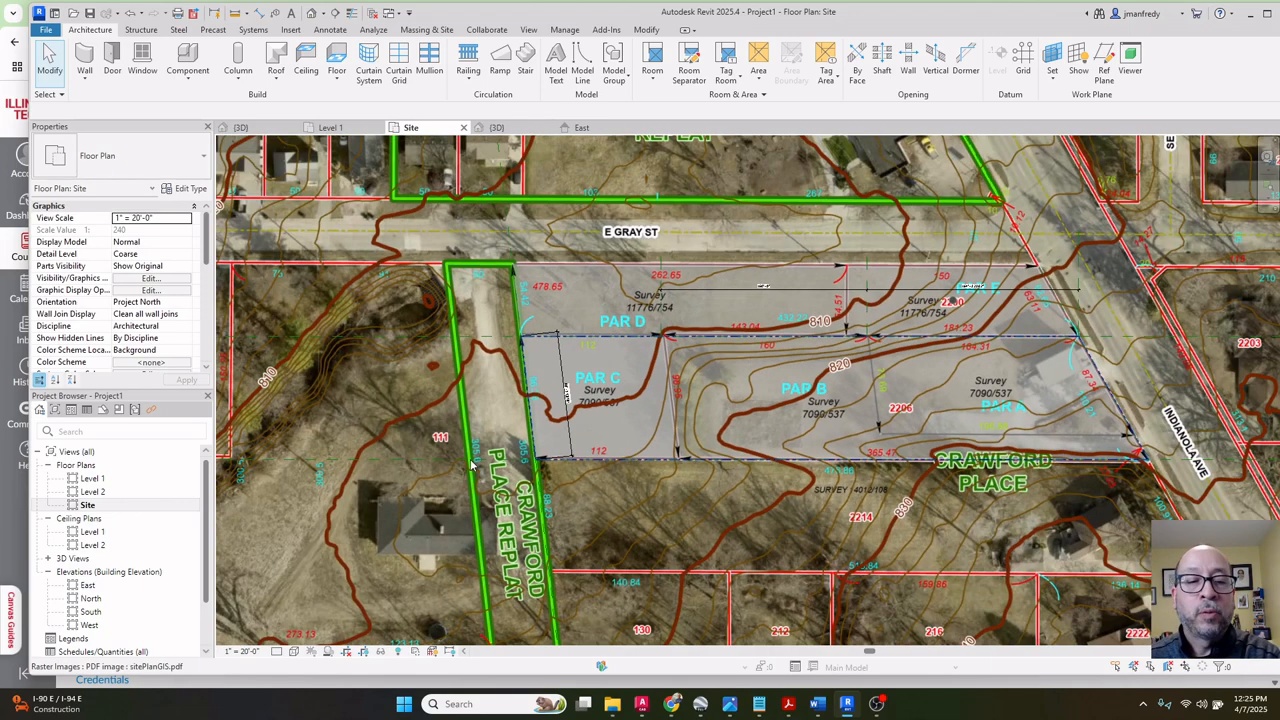
{"action": "left_click", "coordinate": [294, 651]}
{"action": "left_click", "coordinate": [334, 584]}
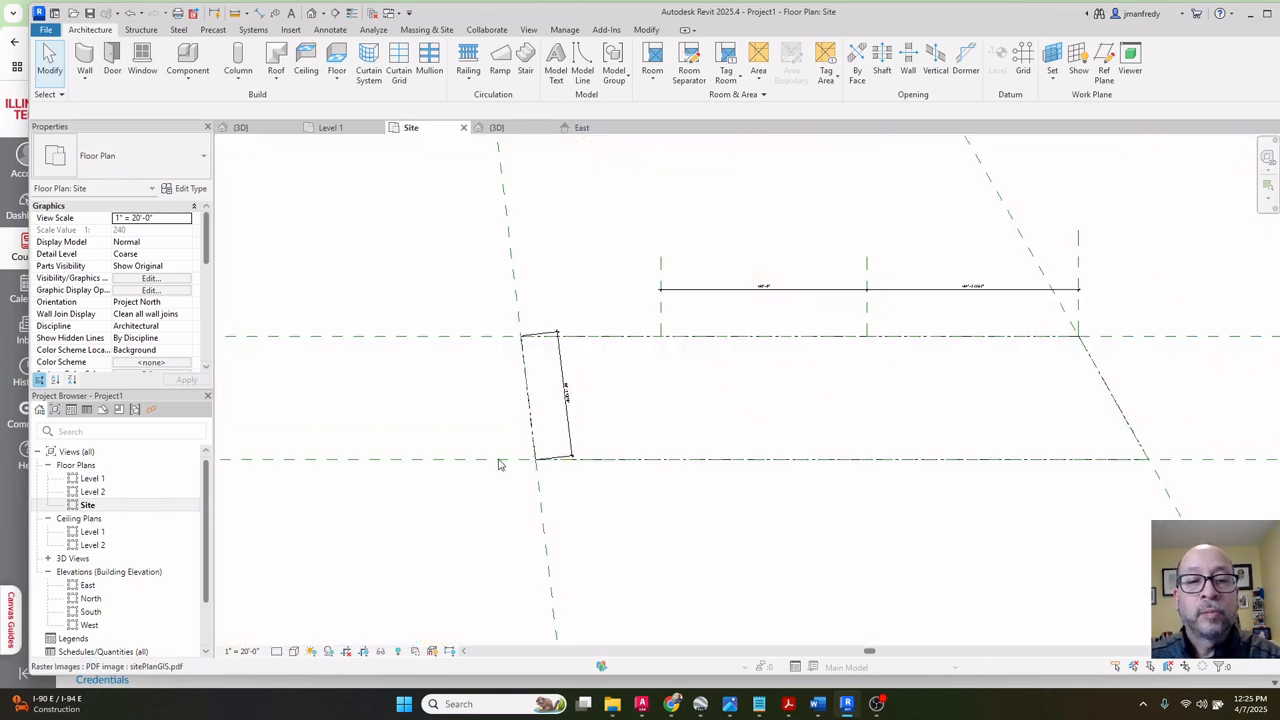
Edit the property line sketch, moving the west boundary line from the northwest corner to the westernmost vertical reference plane, and finish the sketch.
{"action": "left_click", "coordinate": [568, 345]}
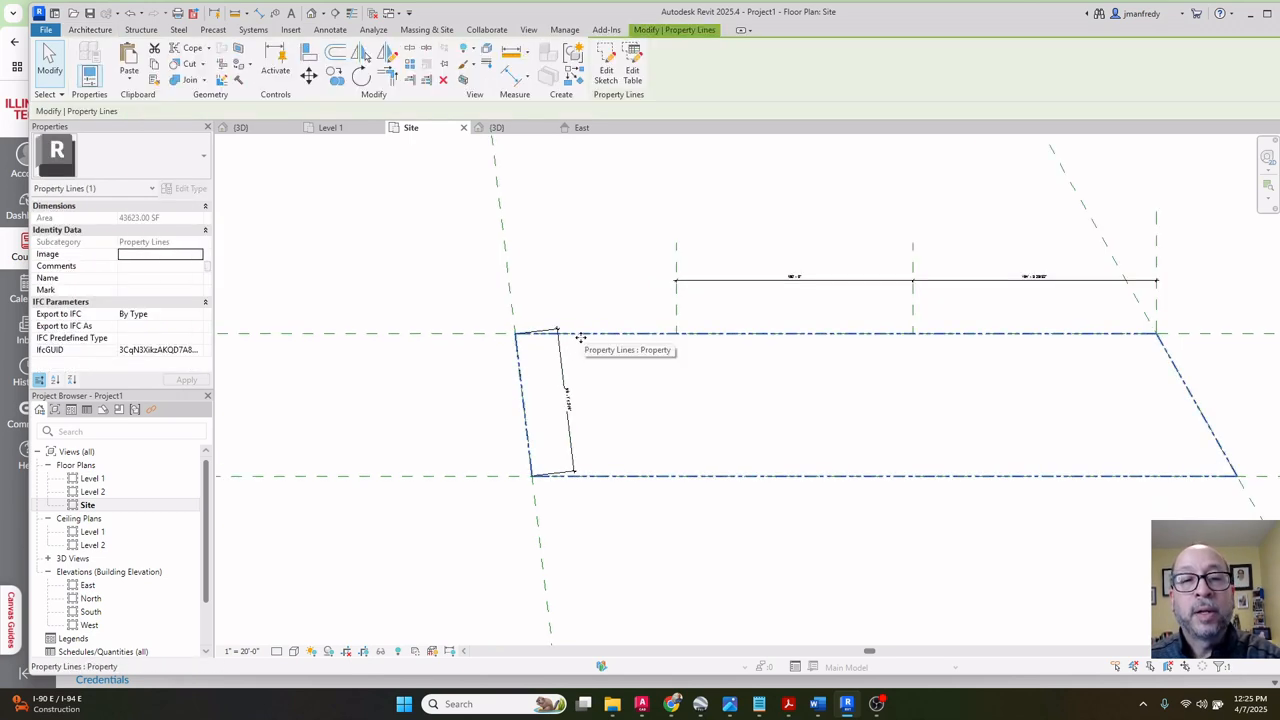
{"action": "left_click", "coordinate": [610, 75]}
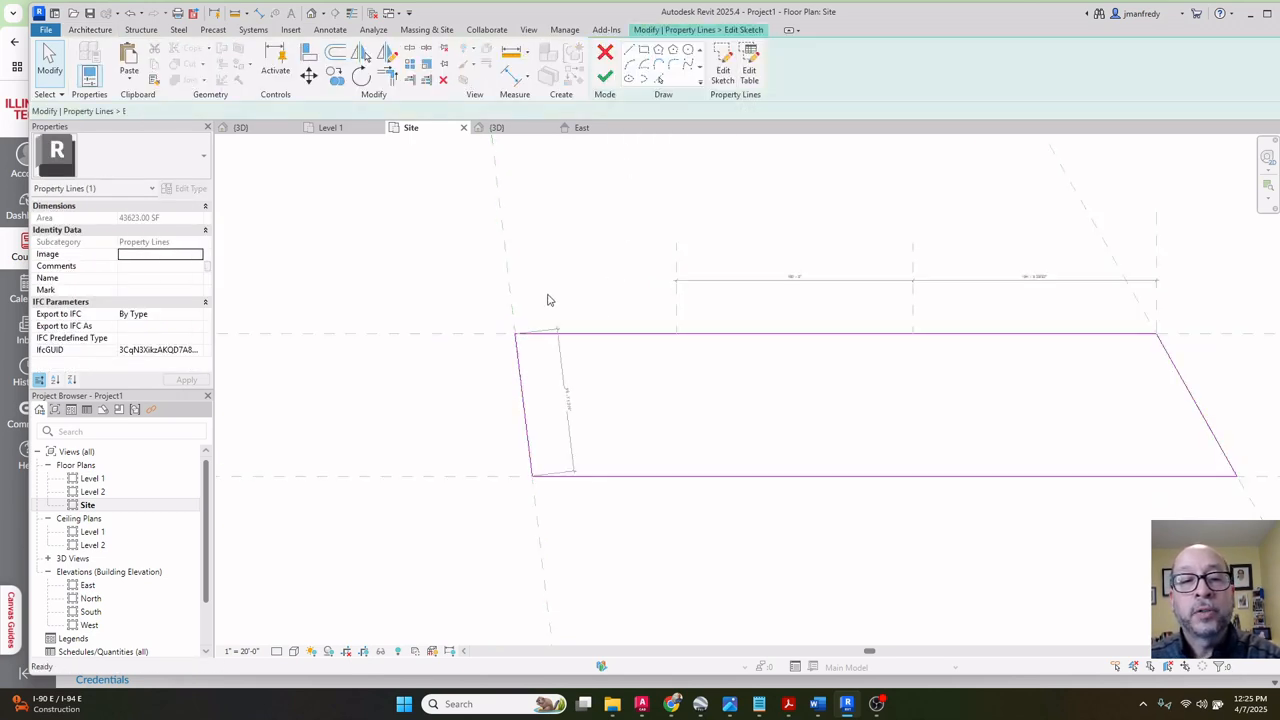
{"action": "left_click", "coordinate": [521, 360]}
{"action": "left_click", "coordinate": [309, 79]}
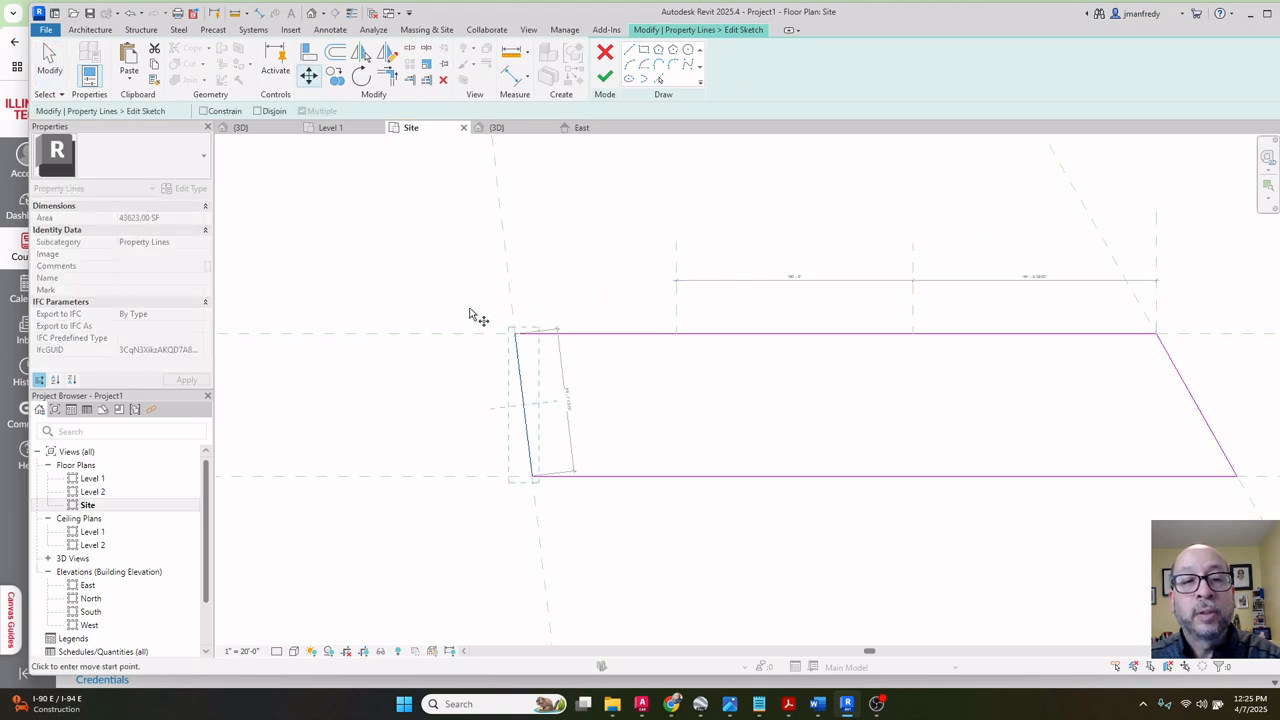
{"action": "left_click", "coordinate": [514, 334]}
{"action": "left_click", "coordinate": [676, 336]}
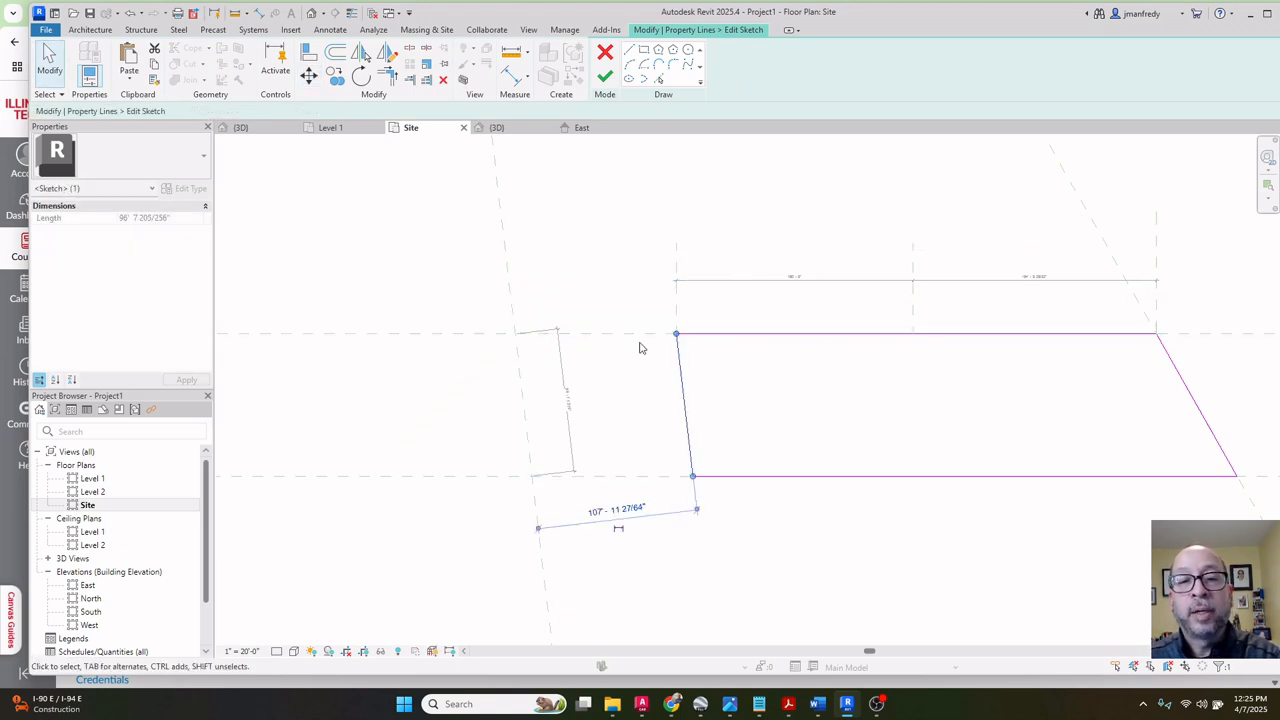
{"action": "left_click", "coordinate": [598, 362]}
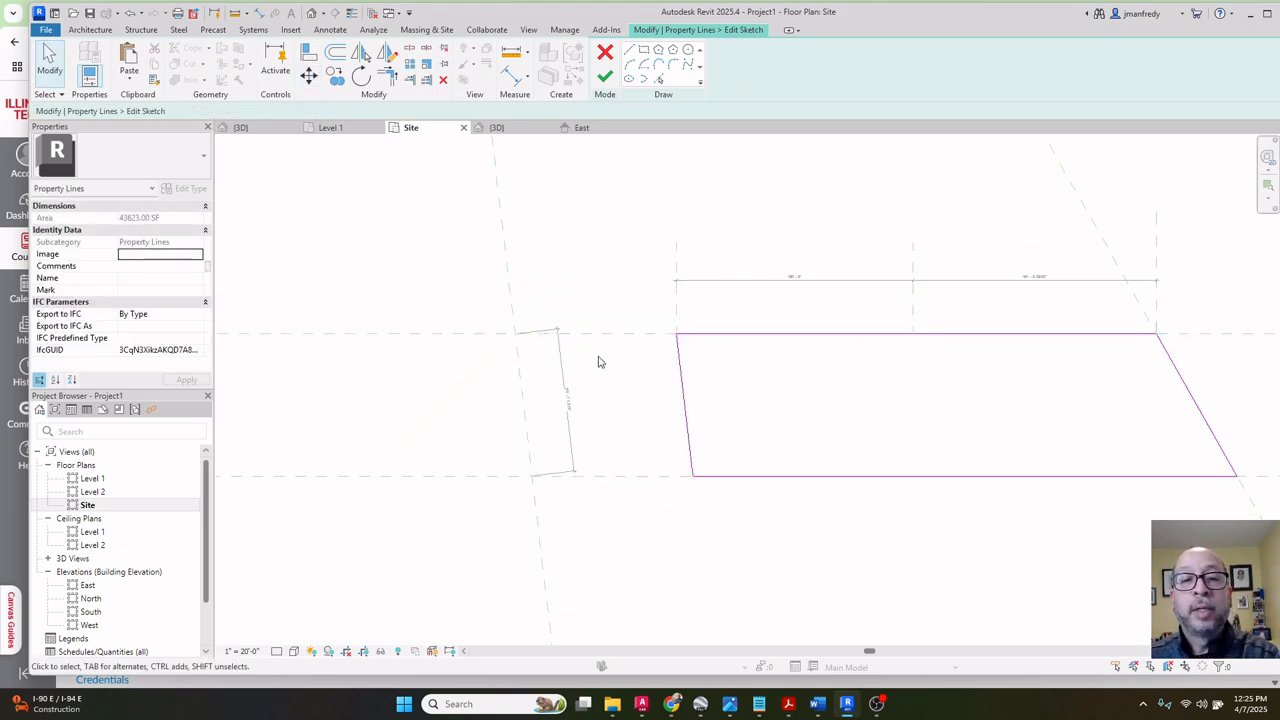
{"action": "left_click", "coordinate": [605, 76]}
{"action": "left_click", "coordinate": [603, 266]}
Align the slanted west reference plane with the west property line.
{"action": "key", "text": "a"}
{"action": "key", "text": "l"}
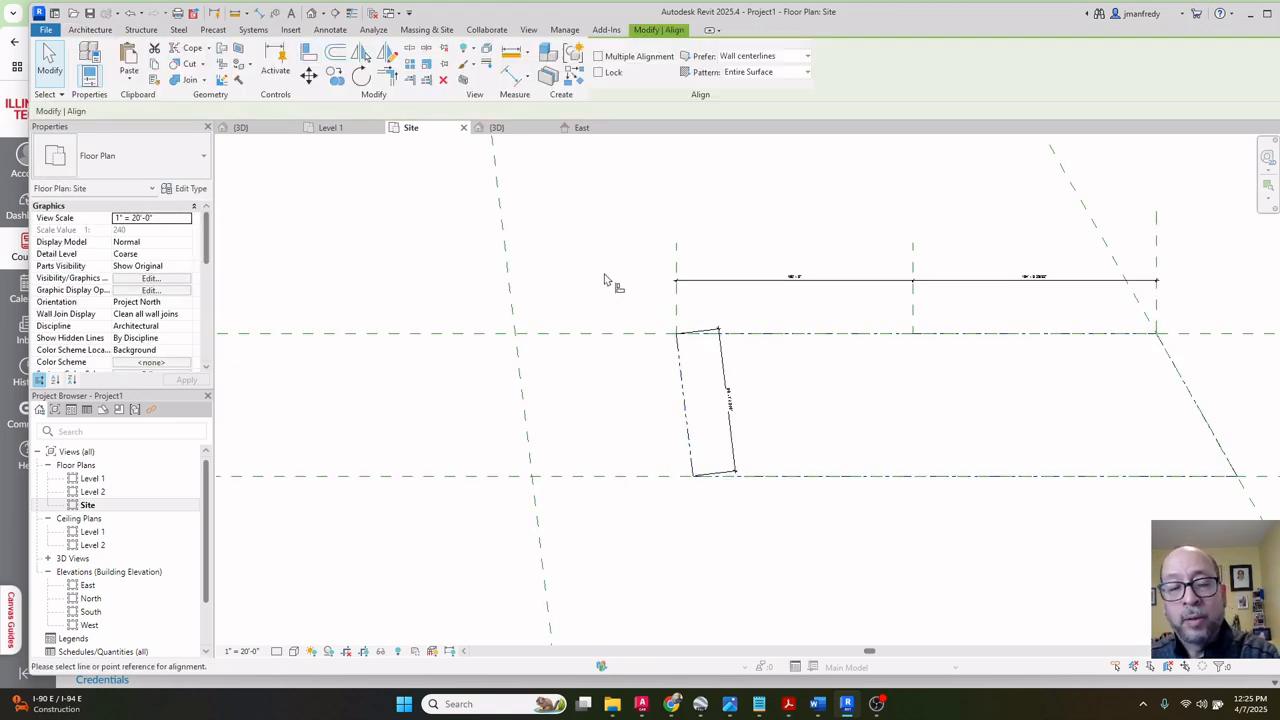
{"action": "left_click", "coordinate": [685, 396]}
{"action": "left_click", "coordinate": [525, 405]}
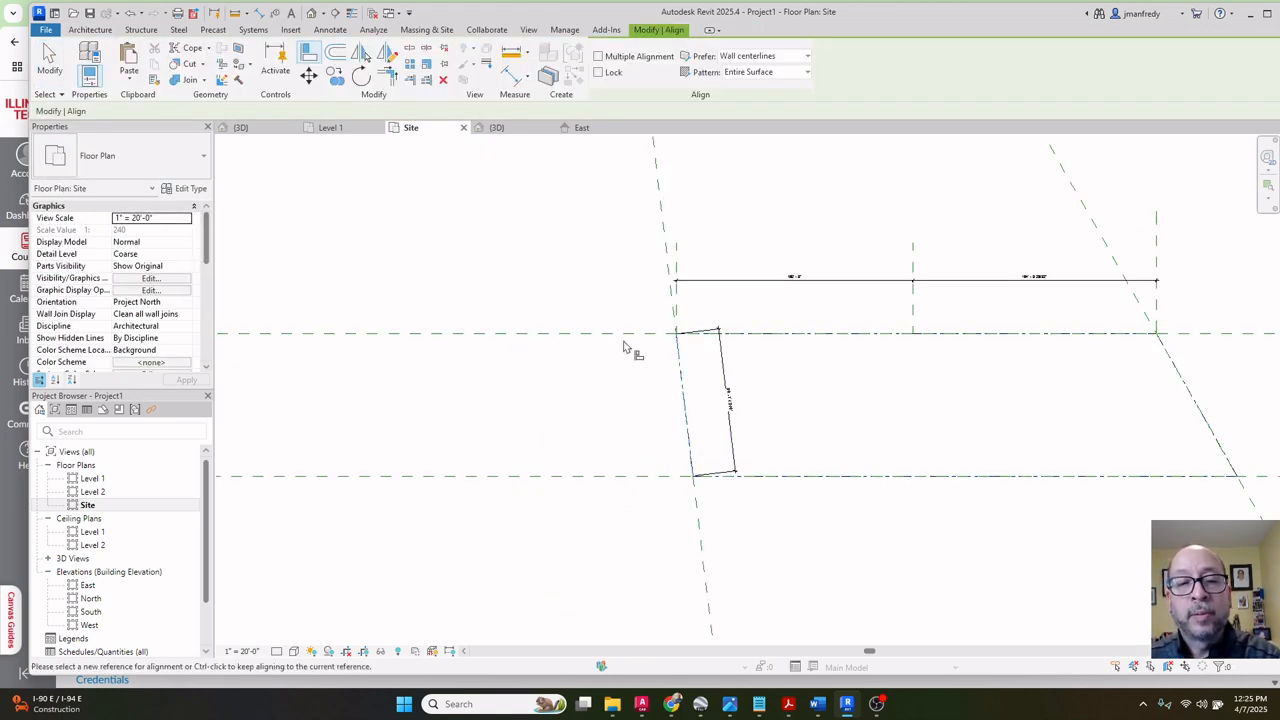
{"action": "key", "text": "Escape"}
{"action": "key", "text": "Escape"}
Delete the horizontal dimension string above the north property line.
{"action": "left_click", "coordinate": [677, 244]}
{"action": "key", "text": "Escape"}
{"action": "scroll", "coordinate": [808, 291], "scroll_direction": "up", "scroll_amount": 3}
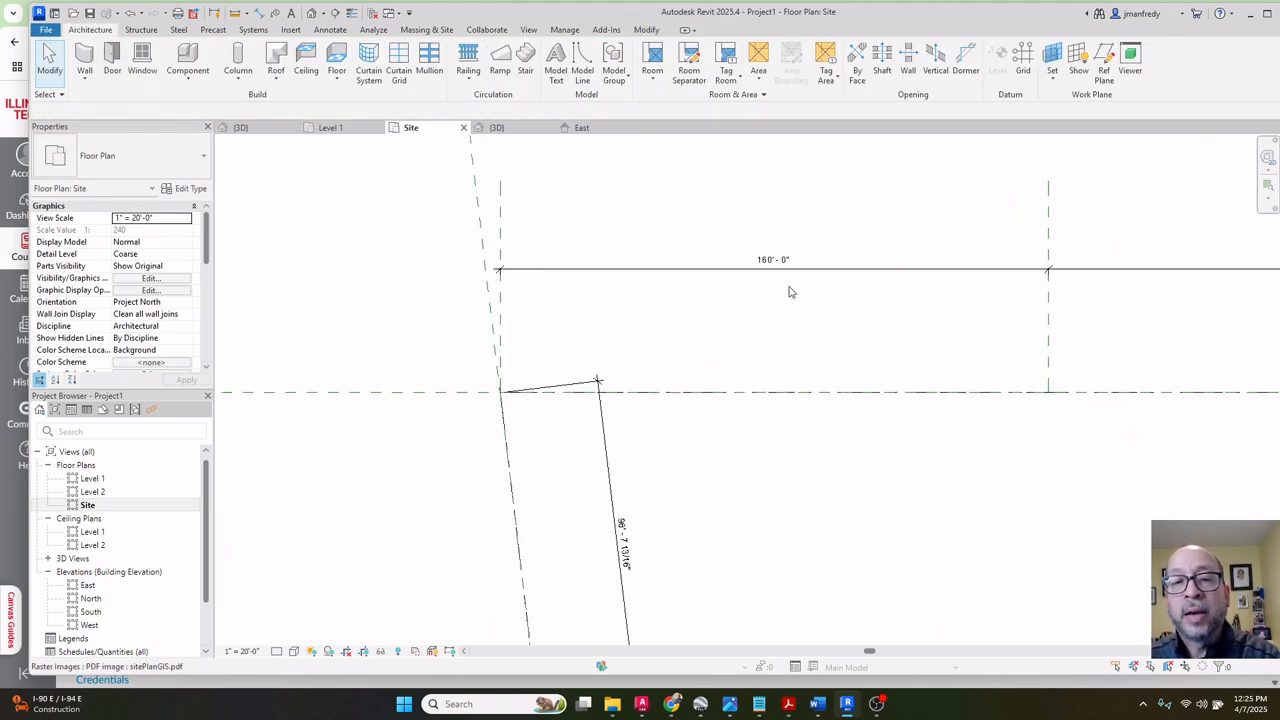
{"action": "scroll", "coordinate": [789, 291], "scroll_direction": "down", "scroll_amount": 4}
{"action": "left_click", "coordinate": [736, 271]}
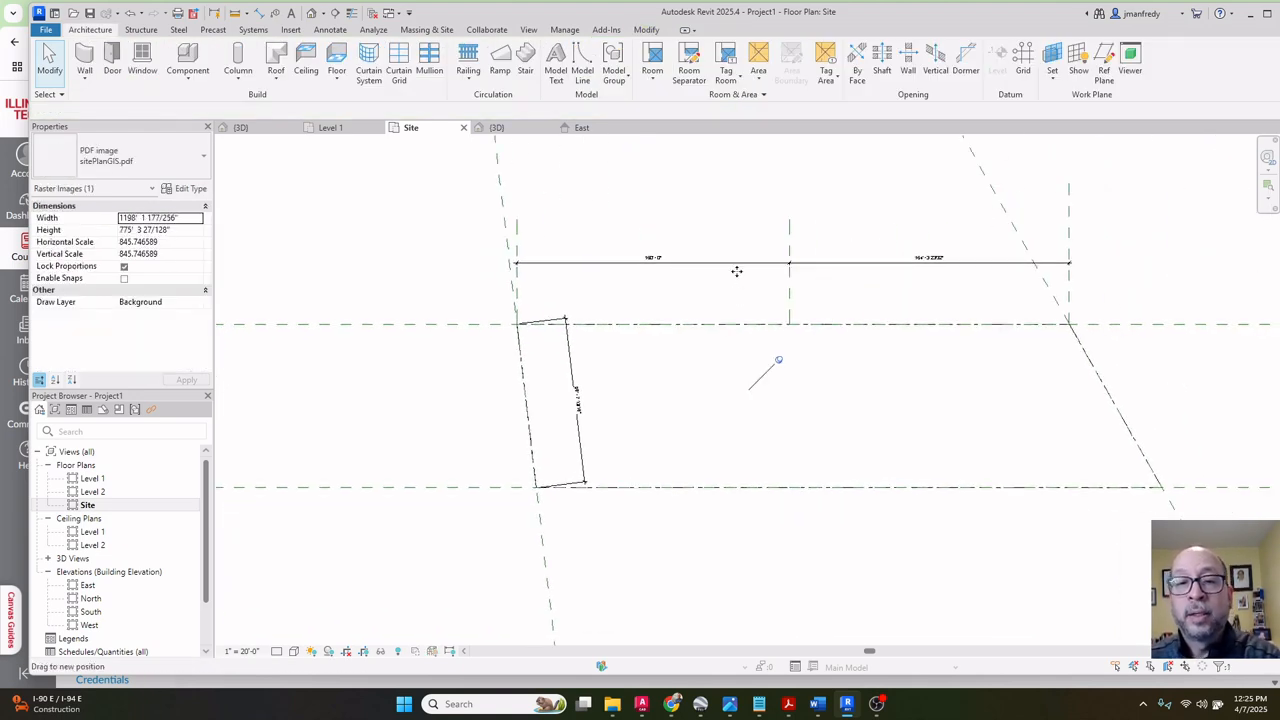
{"action": "key", "text": "Escape"}
{"action": "left_click", "coordinate": [798, 263]}
{"action": "key", "text": "Delete"}
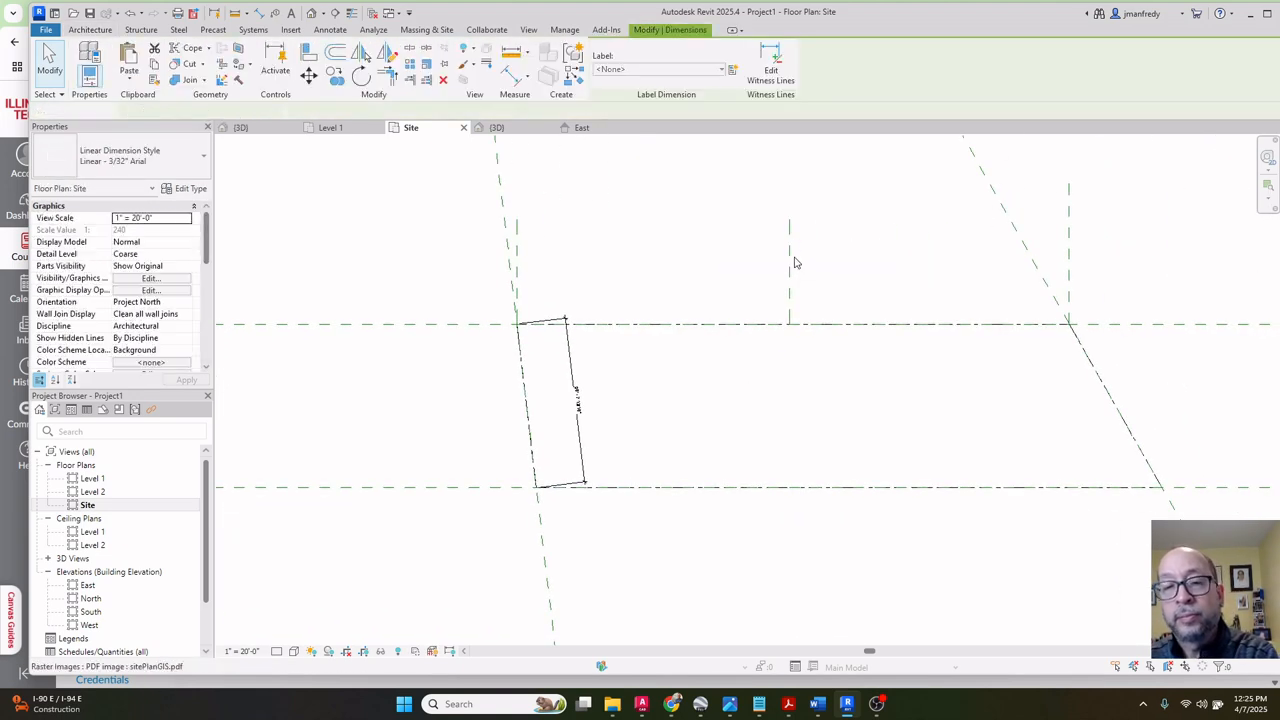
Delete the three short vertical reference planes above the north property line.
{"action": "left_click", "coordinate": [789, 263]}
{"action": "key", "text": "Delete"}
{"action": "left_click", "coordinate": [1068, 257]}
{"action": "key", "text": "Delete"}
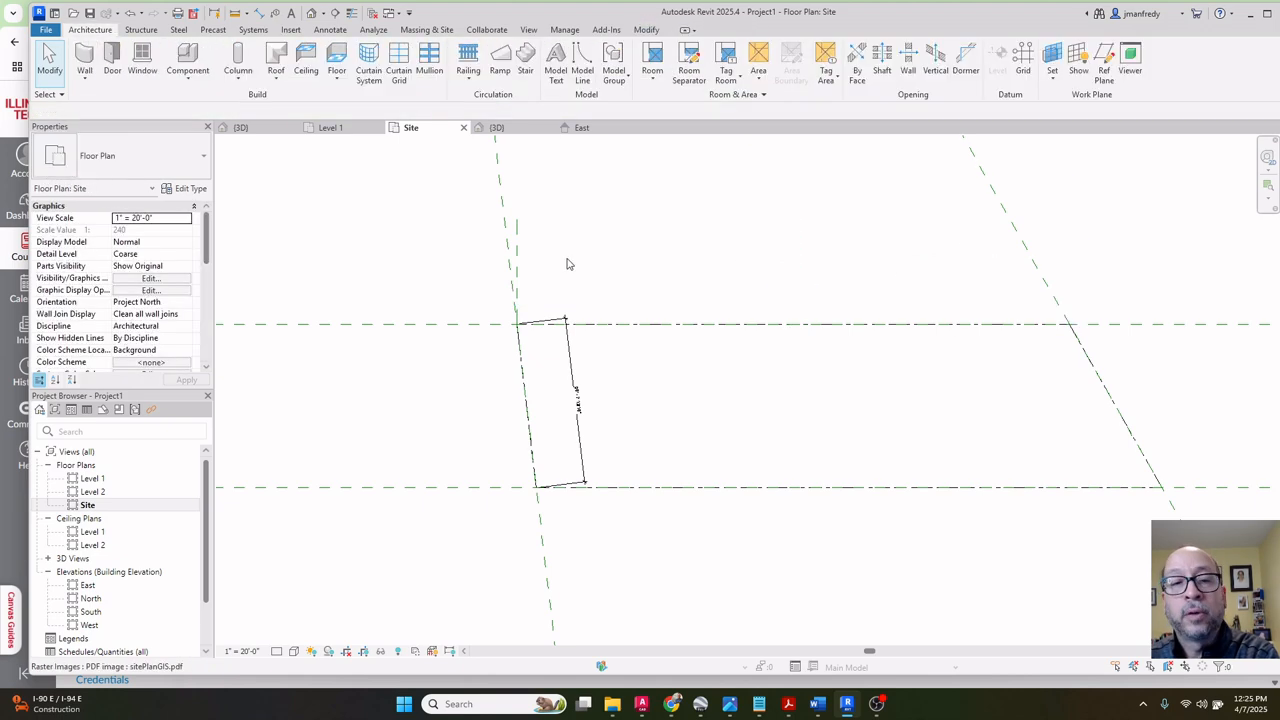
{"action": "left_click", "coordinate": [519, 261]}
{"action": "key", "text": "Delete"}
Delete the slanted dimension beside the west property line.
{"action": "middle_click_drag", "start_coordinate": [682, 311], "coordinate": [650, 261]}
{"action": "scroll", "coordinate": [646, 268], "scroll_direction": "up", "scroll_amount": 1}
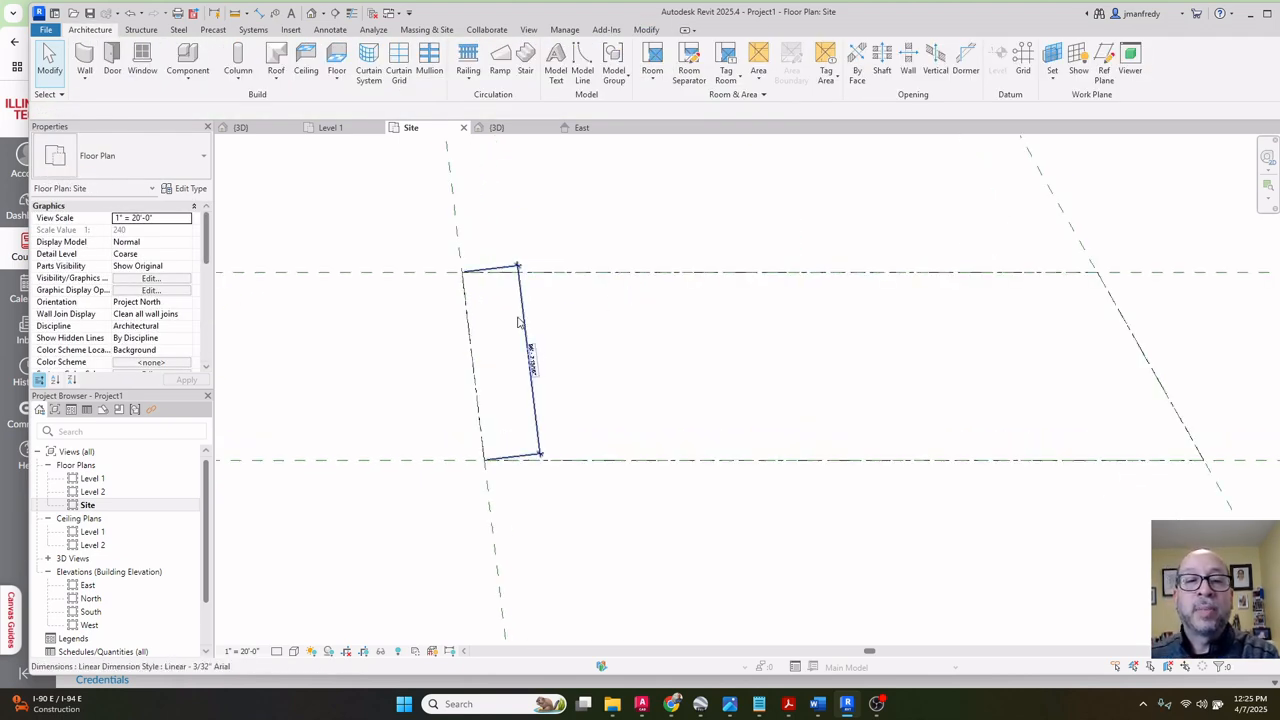
{"action": "left_click", "coordinate": [518, 319]}
{"action": "left_click", "coordinate": [526, 318]}
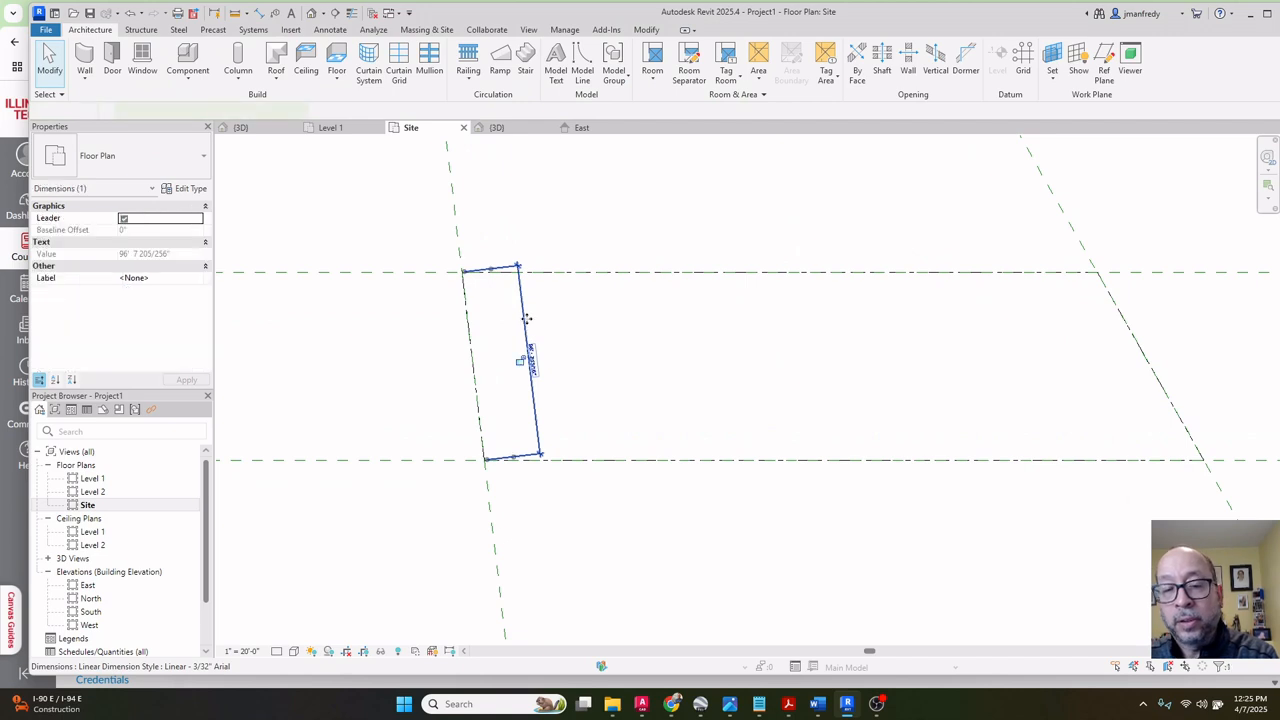
{"action": "key", "text": "Delete"}
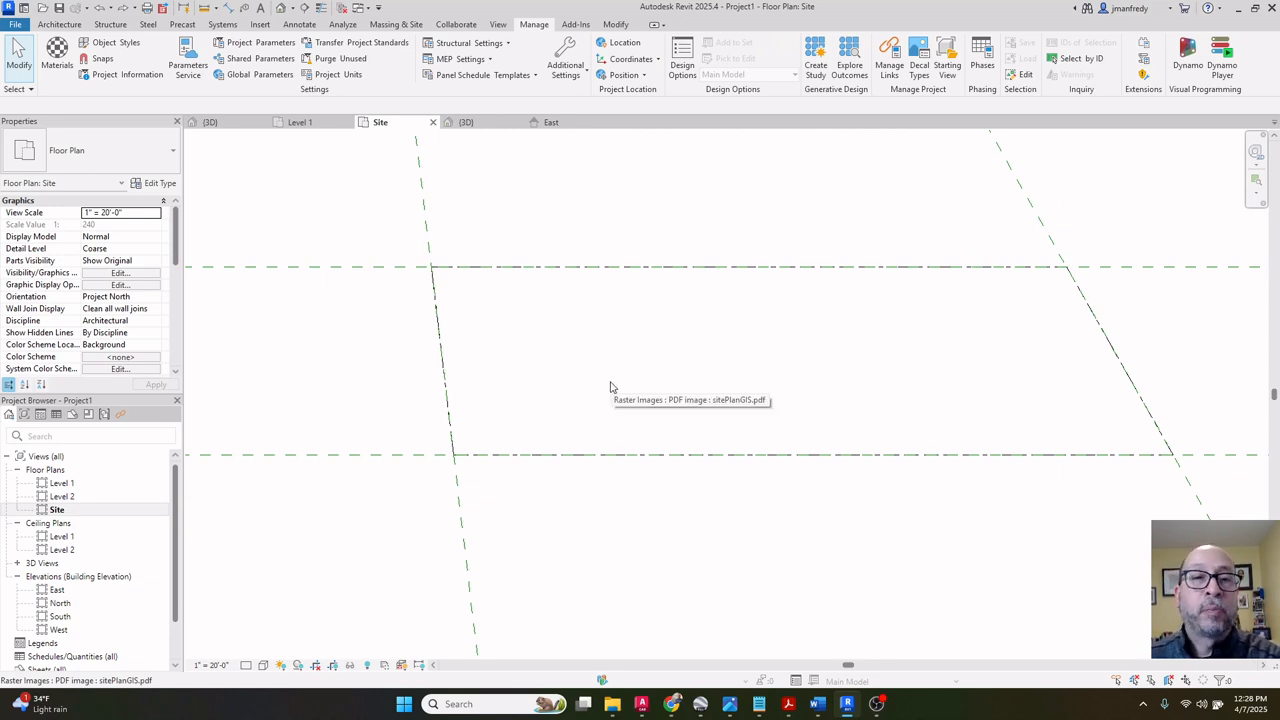
{"action": "left_click", "coordinate": [583, 336]}
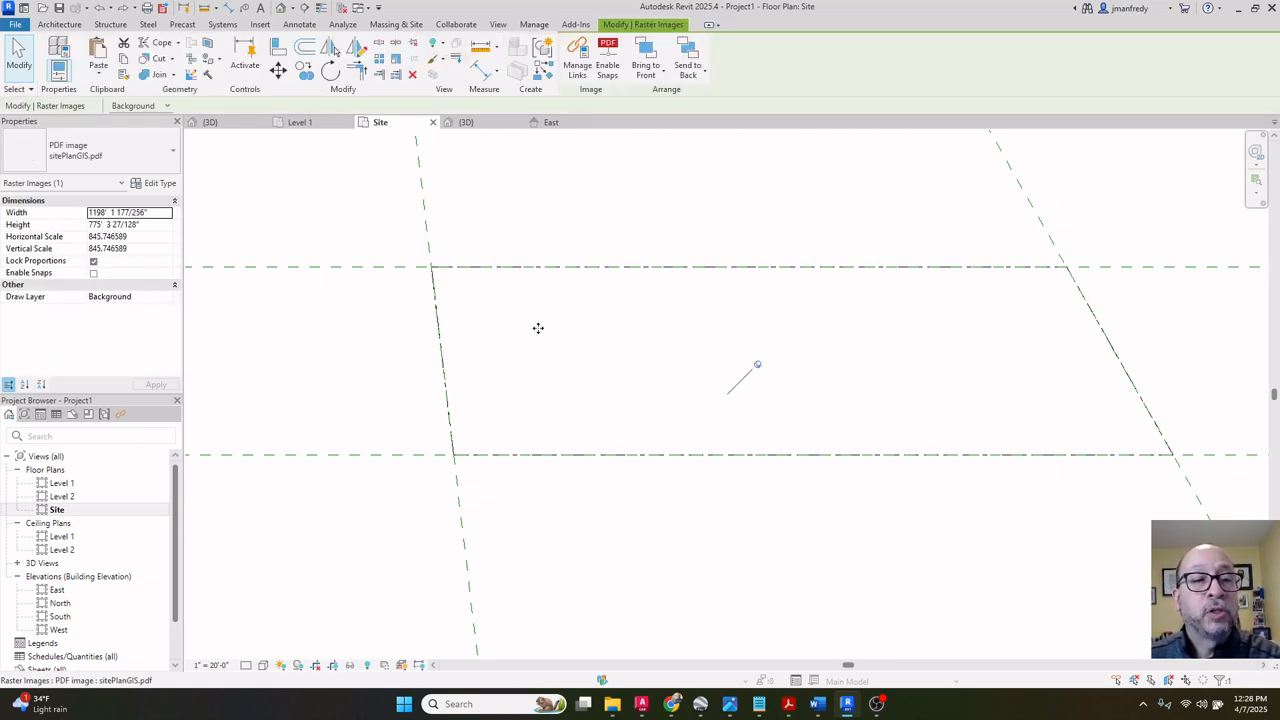
{"action": "left_click", "coordinate": [328, 251]}
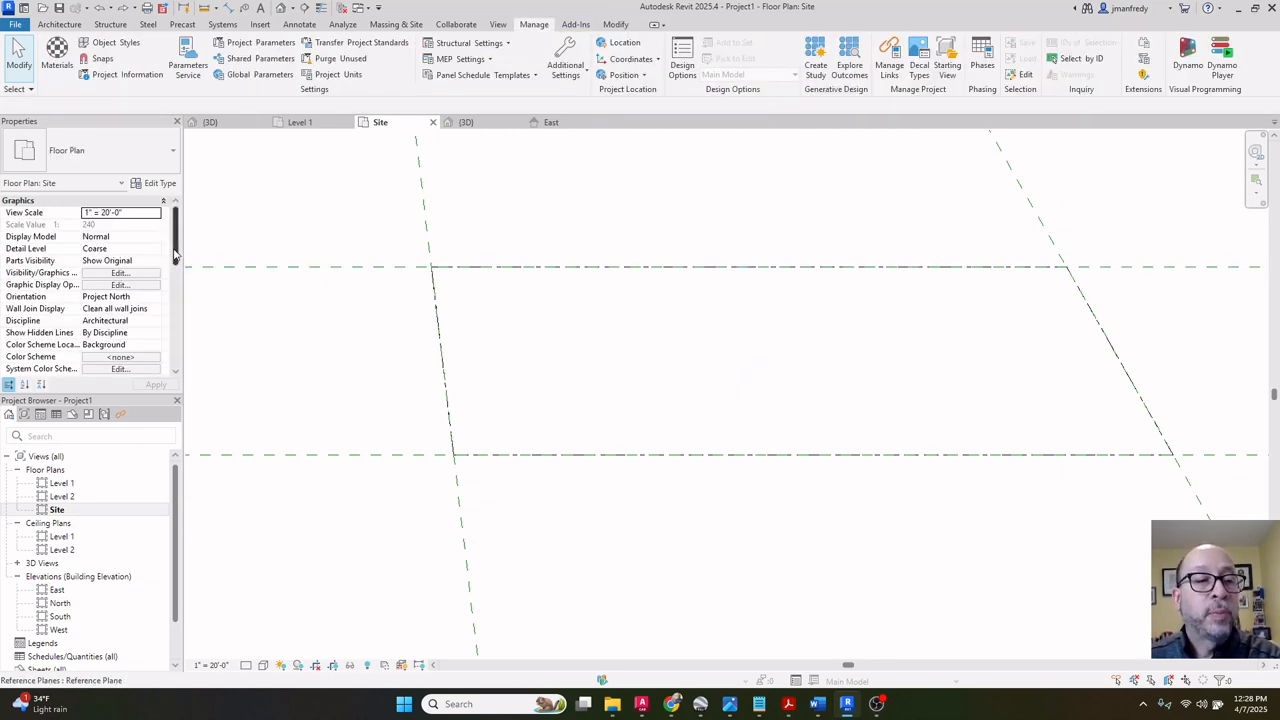
{"action": "scroll", "coordinate": [157, 268], "scroll_direction": "down", "scroll_amount": 1}
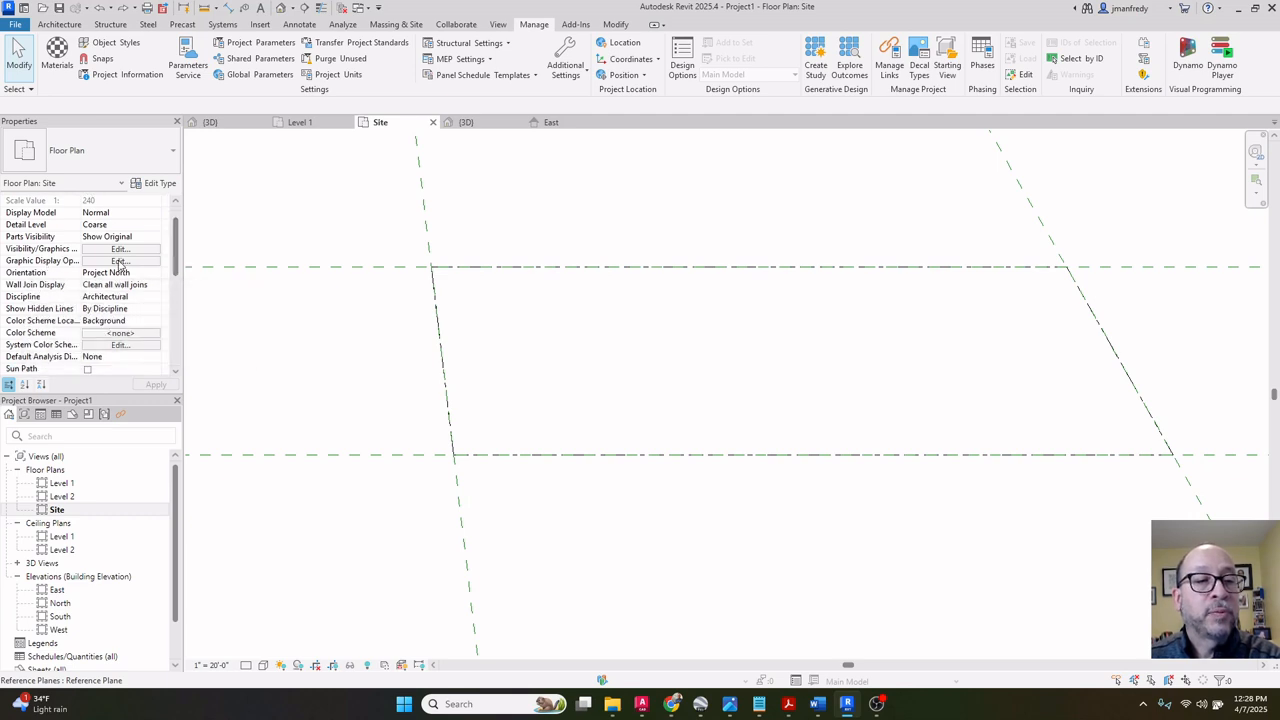
Open the Site view's visibility/graphic overrides and select the Property Lines subcategory under the Site model category.
{"action": "key", "text": "v"}
{"action": "key", "text": "v"}
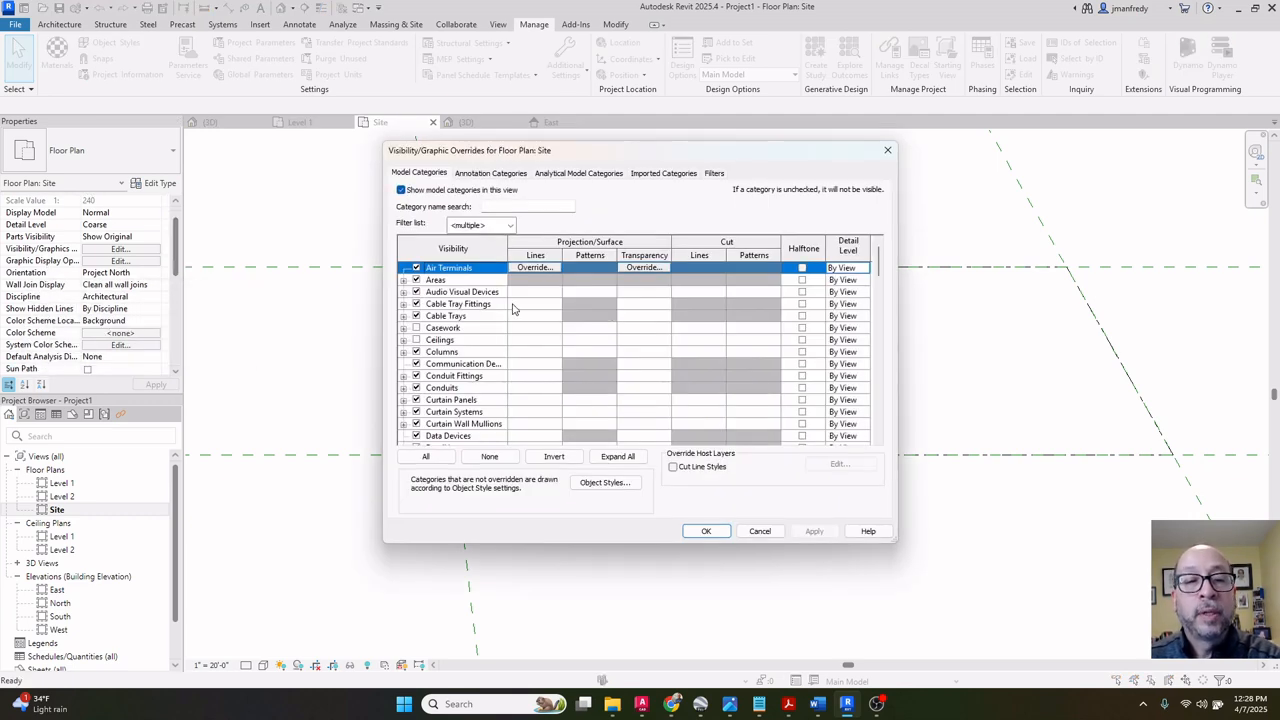
{"action": "left_click", "coordinate": [466, 330]}
{"action": "key", "text": "s"}
{"action": "scroll", "coordinate": [468, 338], "scroll_direction": "down", "scroll_amount": 3}
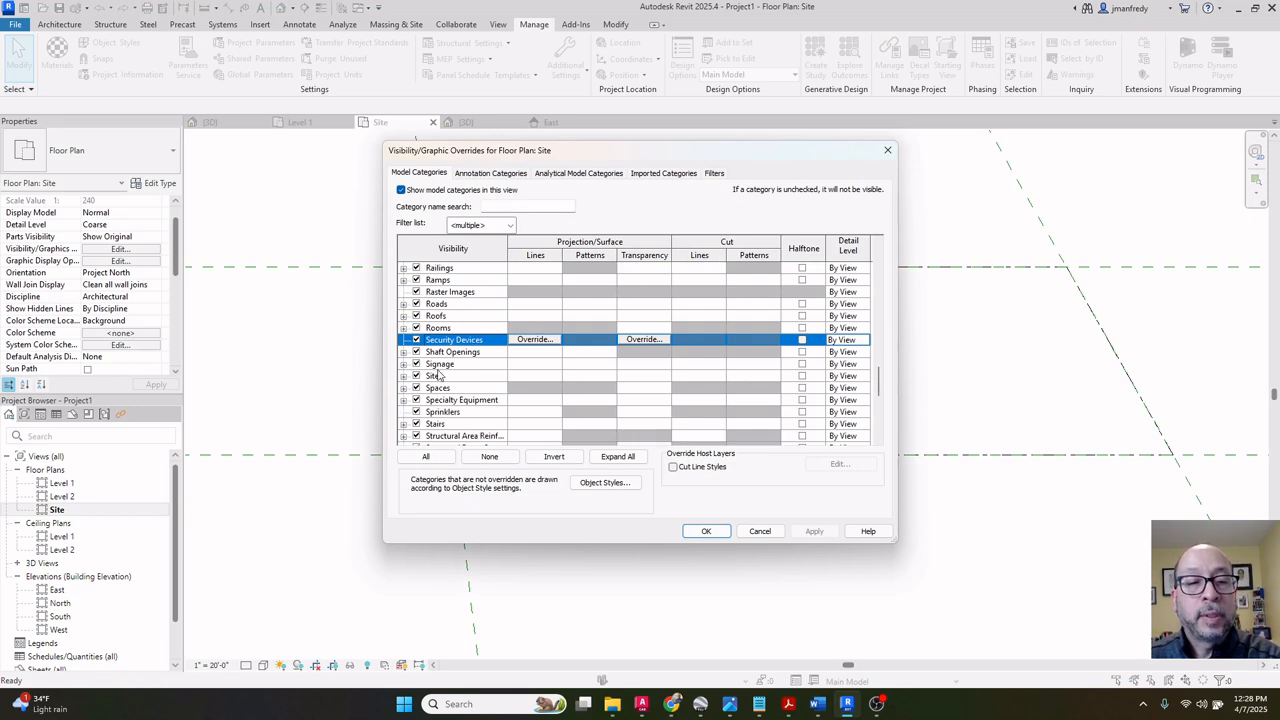
{"action": "left_click", "coordinate": [406, 376]}
{"action": "left_click", "coordinate": [404, 376]}
{"action": "scroll", "coordinate": [468, 355], "scroll_direction": "down", "scroll_amount": 2}
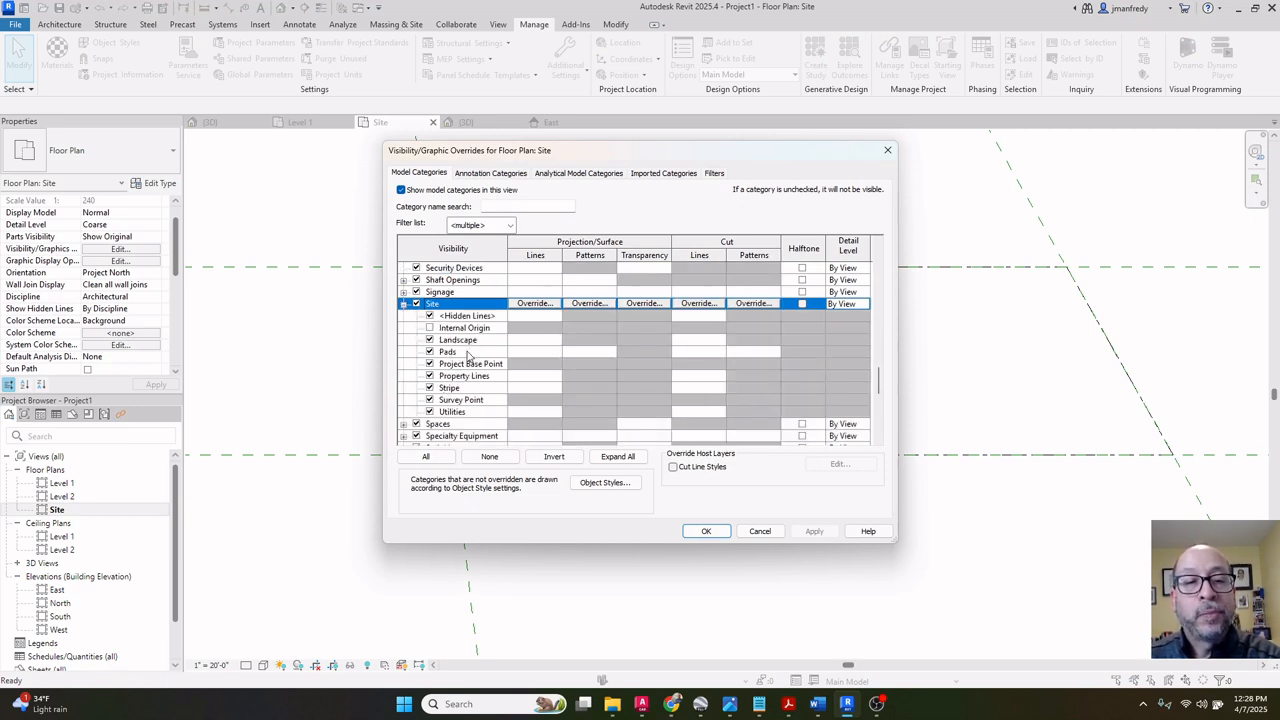
{"action": "left_click", "coordinate": [472, 375]}
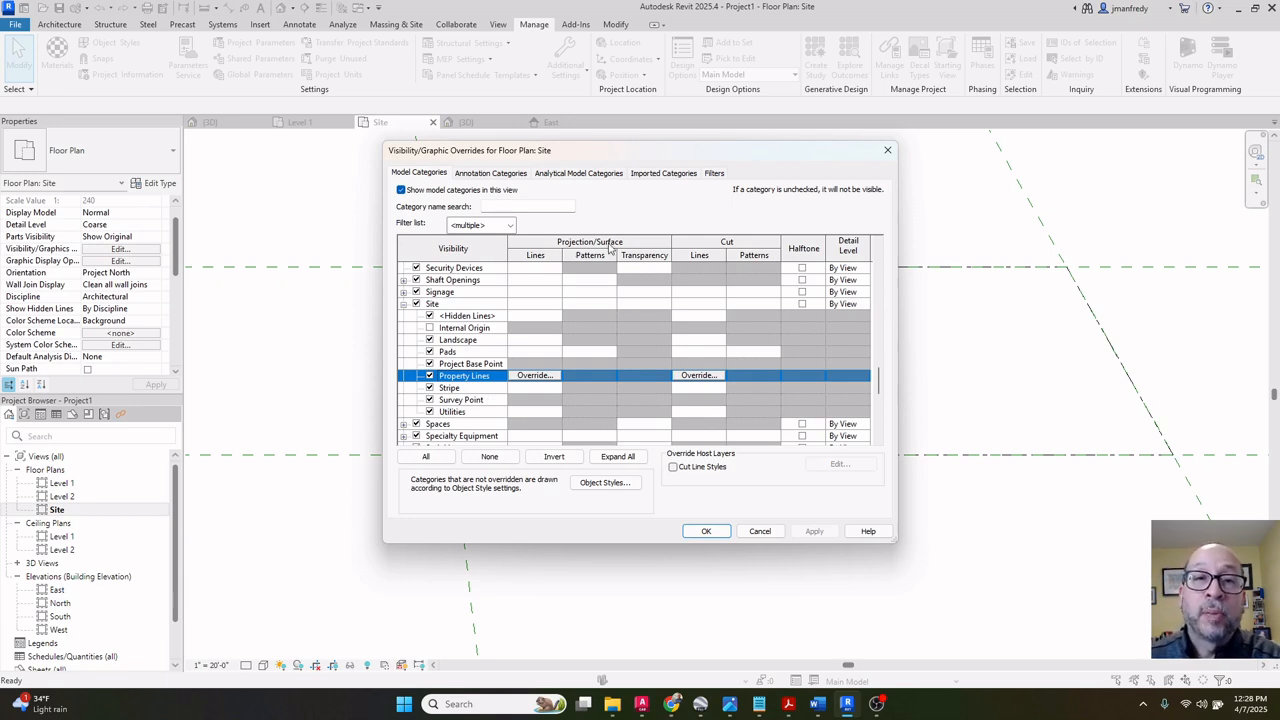
Override the projection line pattern of the Property Lines subcategory with the Center pattern.
{"action": "left_click", "coordinate": [535, 375]}
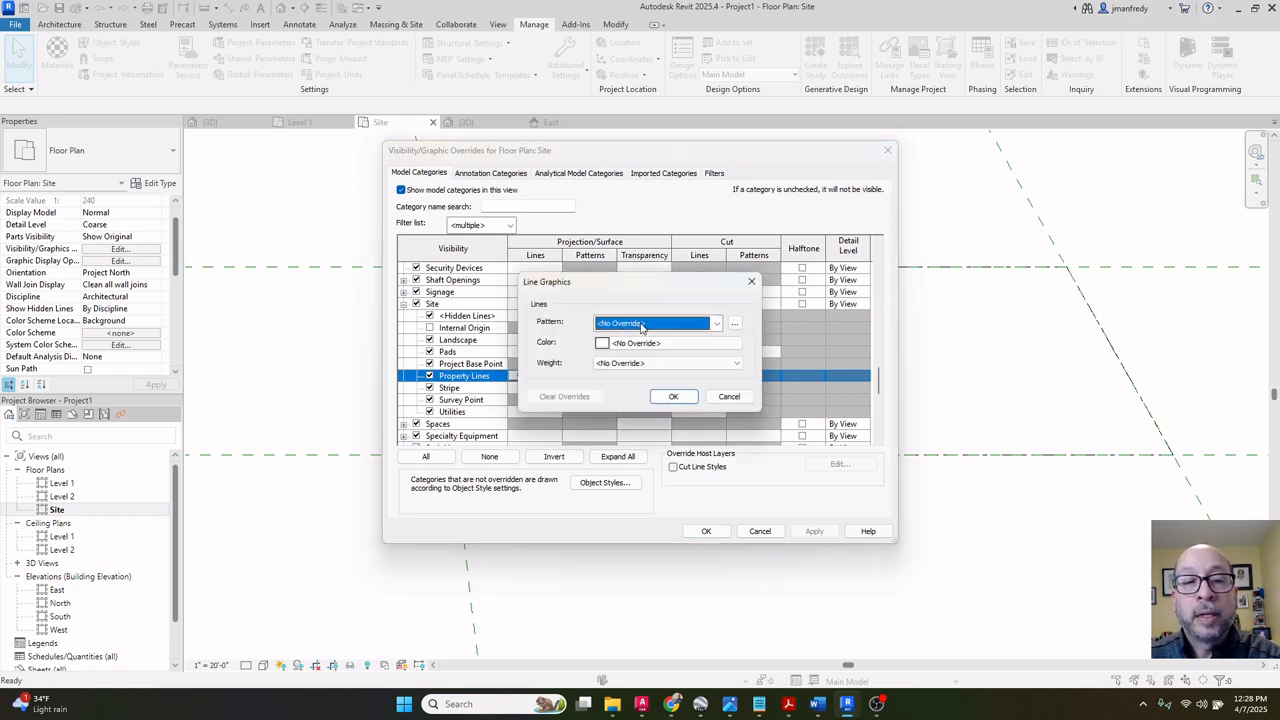
{"action": "left_click", "coordinate": [734, 323]}
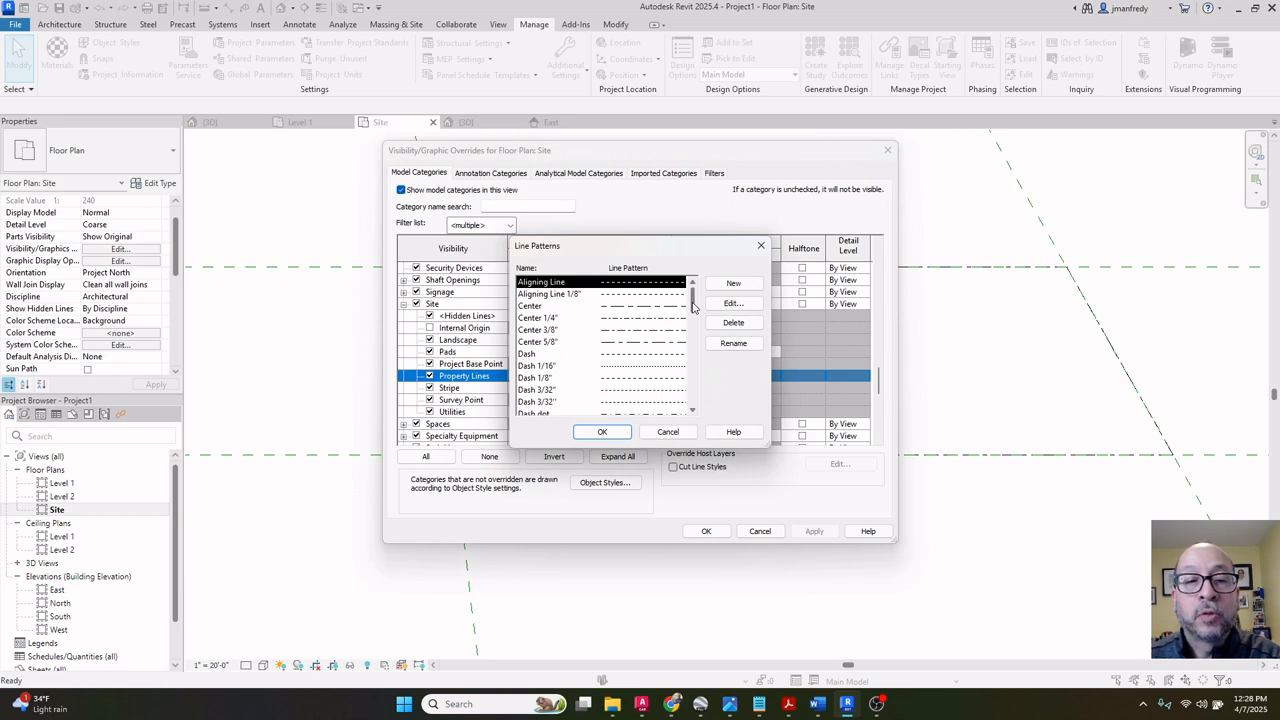
{"action": "left_click_drag", "start_coordinate": [692, 307], "coordinate": [689, 396]}
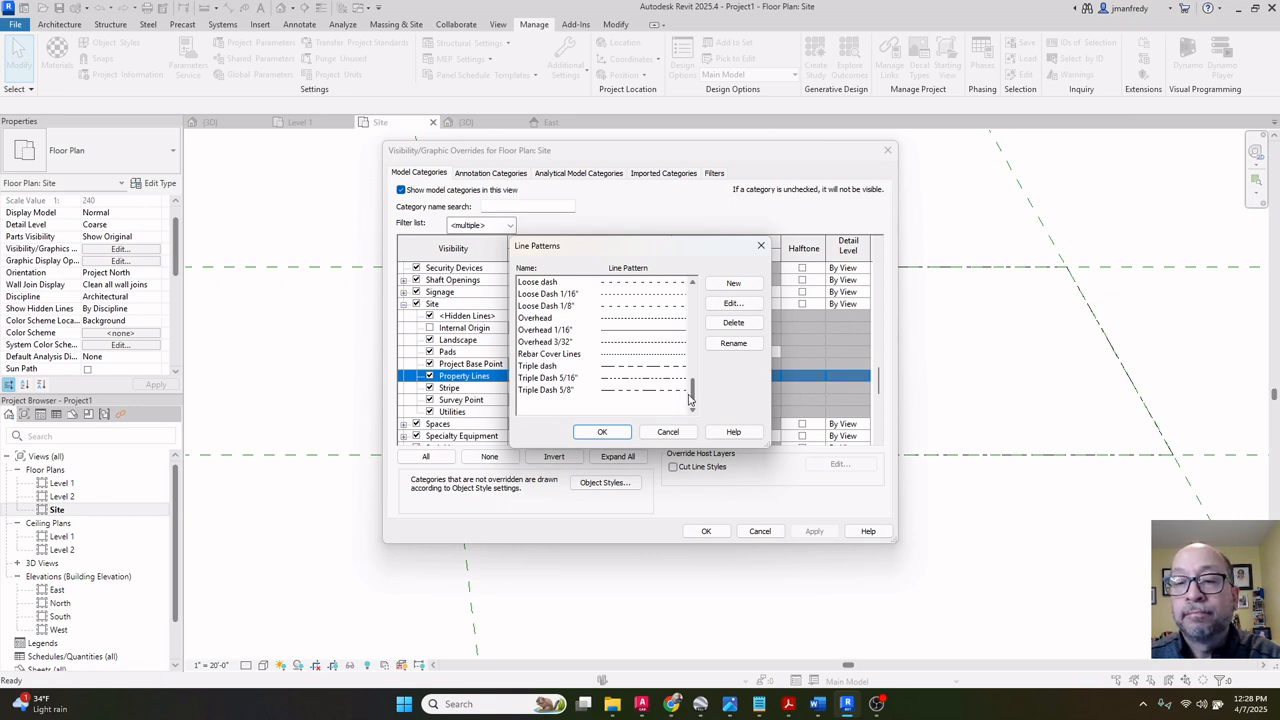
{"action": "left_click_drag", "start_coordinate": [689, 398], "coordinate": [709, 293]}
{"action": "left_click", "coordinate": [648, 307]}
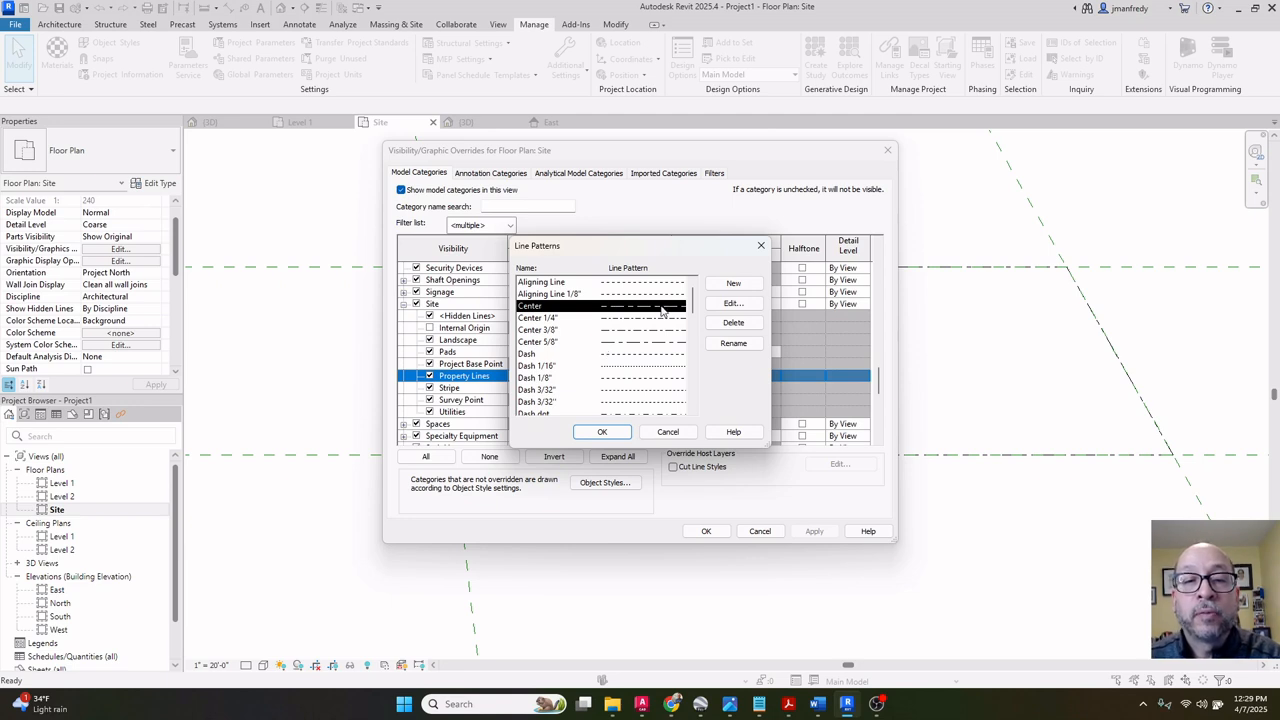
{"action": "left_click", "coordinate": [602, 431]}
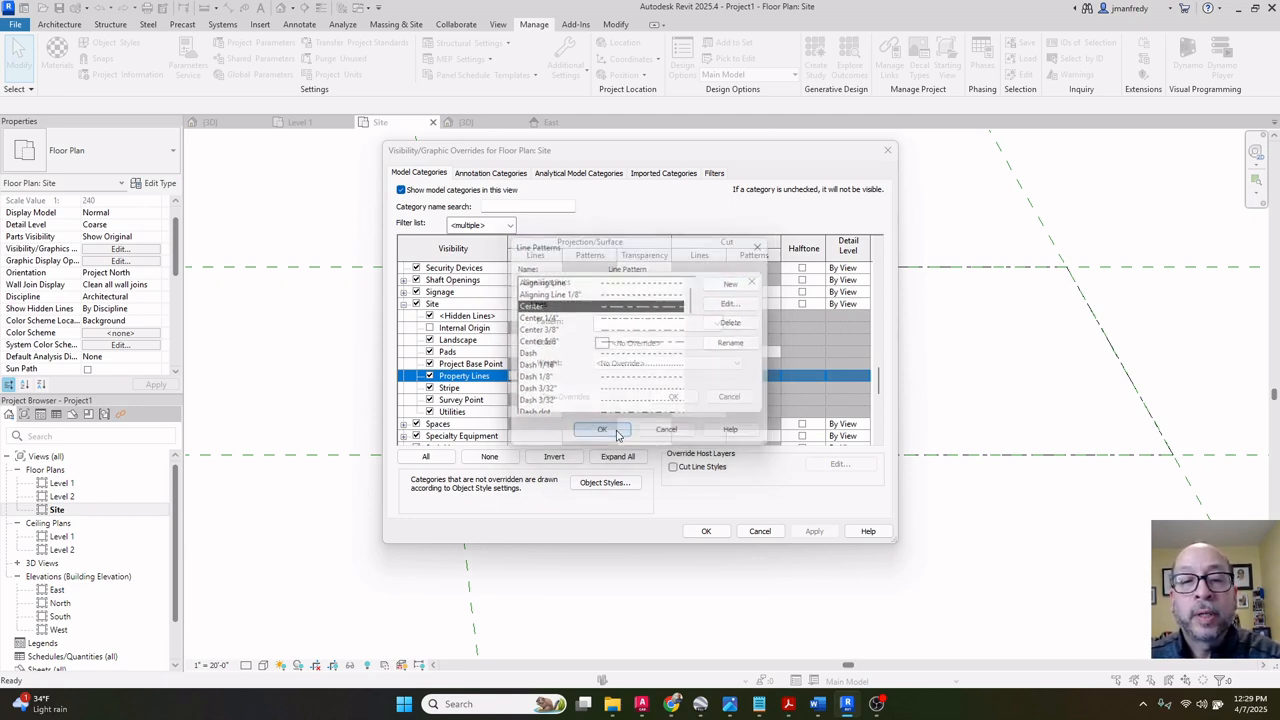
Override the property lines' projection color with red and their line weight with 10, and apply the view overrides.
{"action": "left_click", "coordinate": [634, 343]}
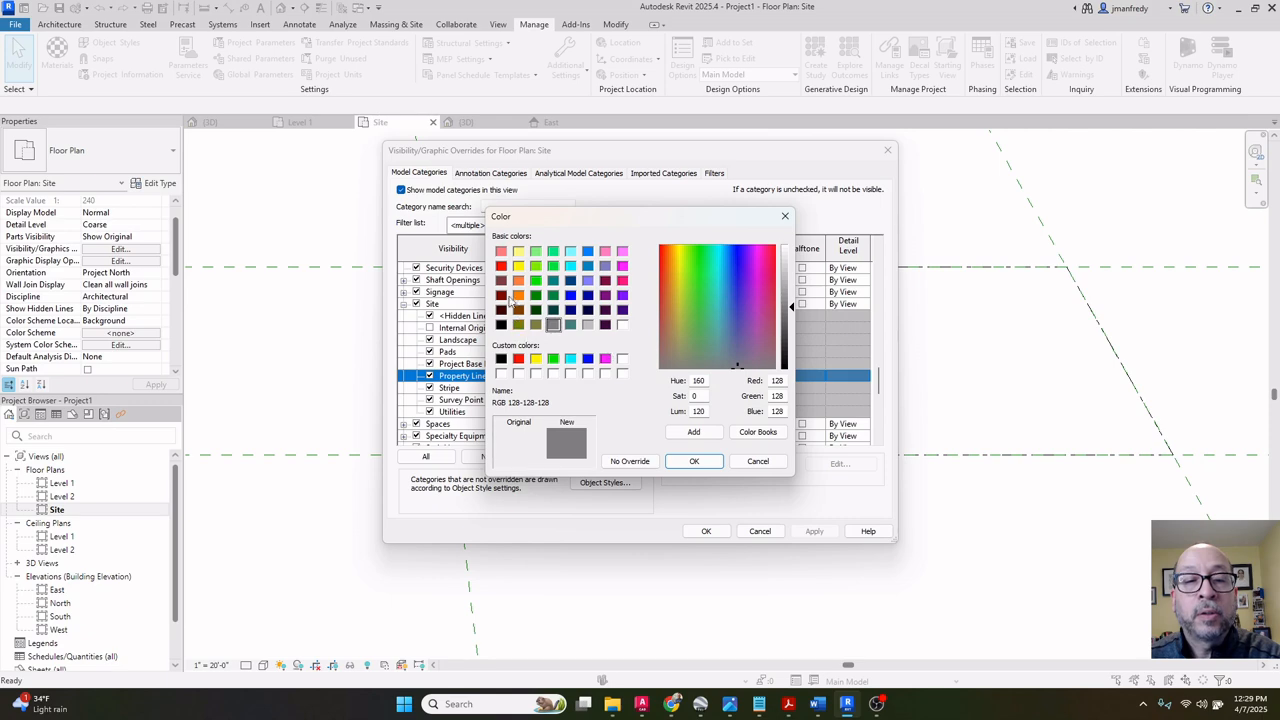
{"action": "left_click", "coordinate": [501, 266]}
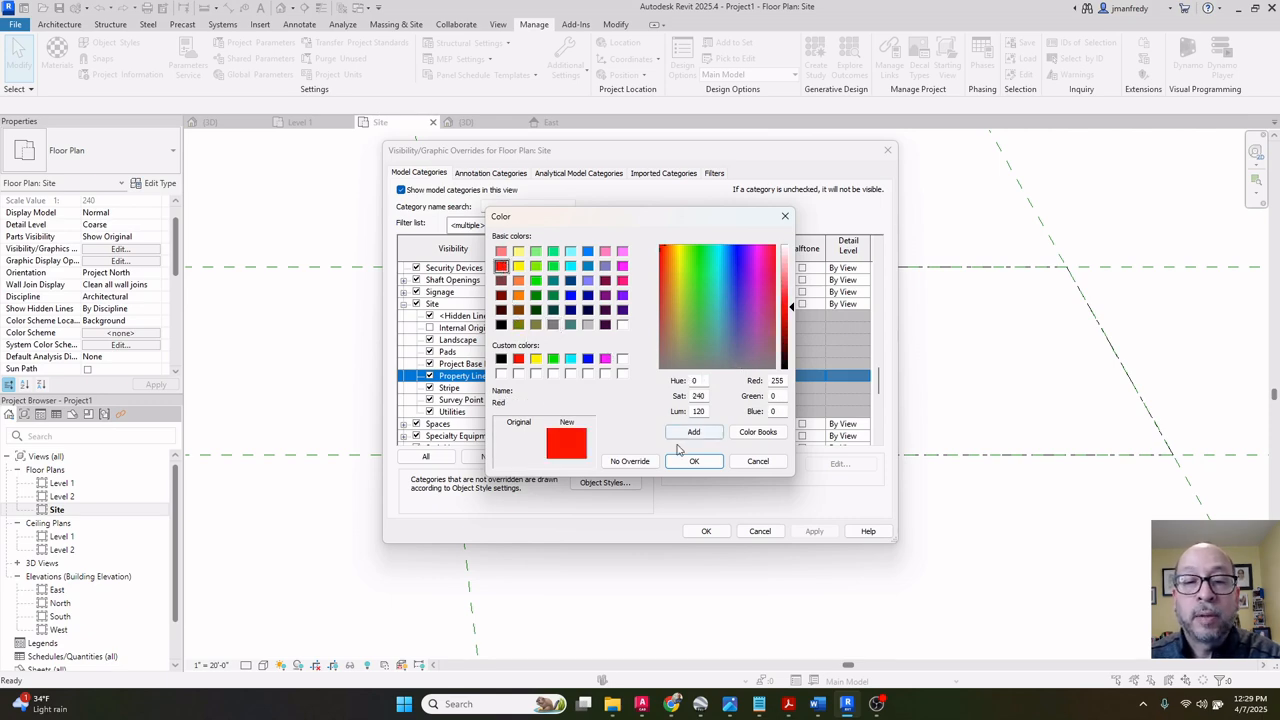
{"action": "left_click", "coordinate": [694, 461]}
{"action": "left_click", "coordinate": [624, 364]}
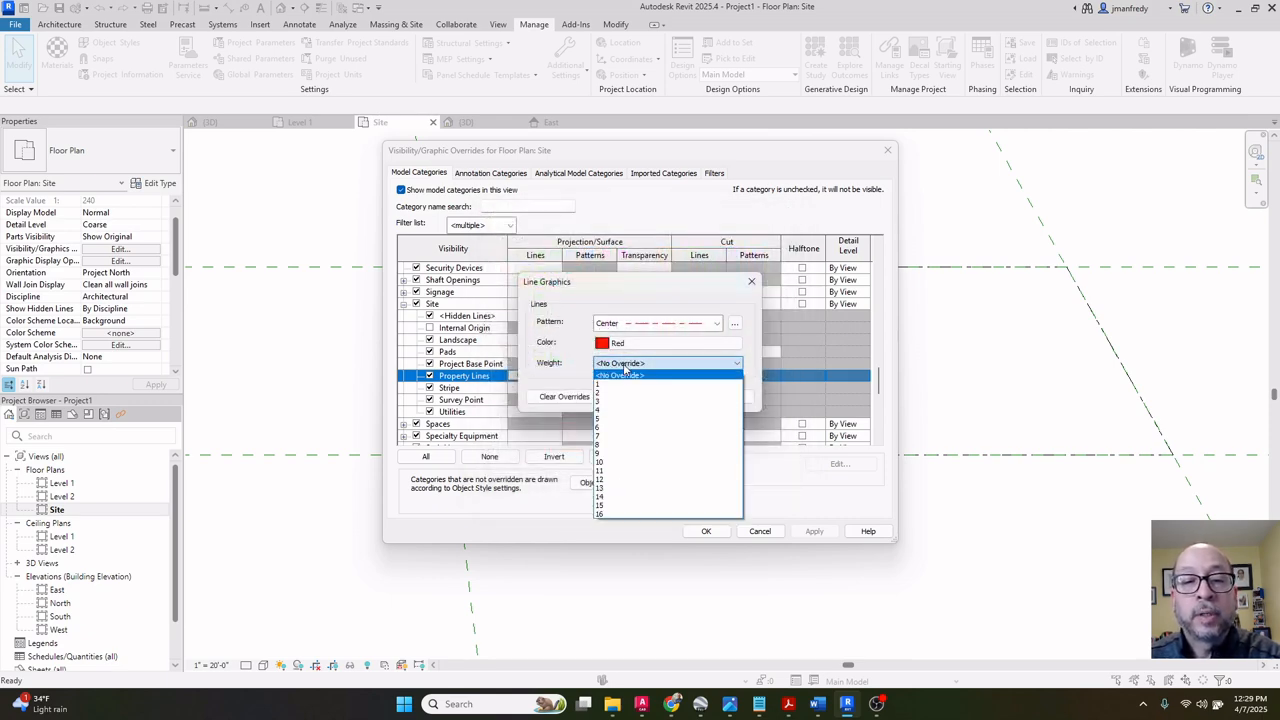
{"action": "left_click", "coordinate": [614, 463]}
{"action": "left_click", "coordinate": [672, 397]}
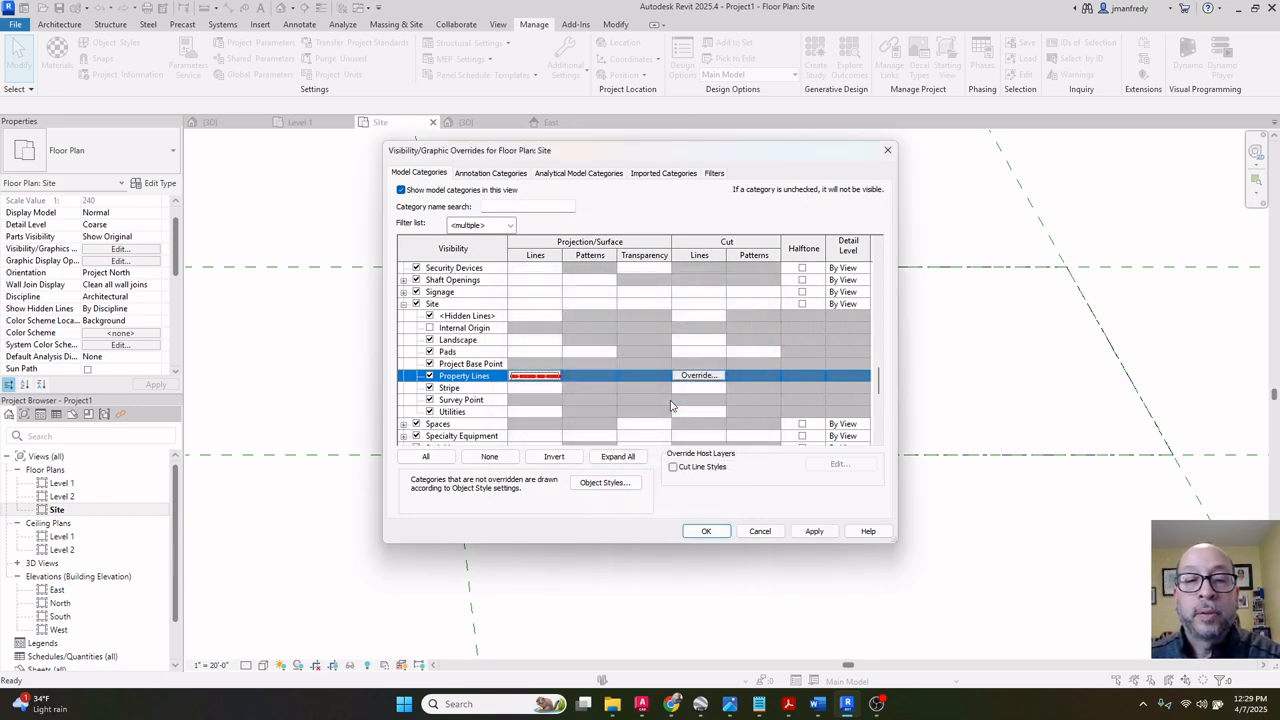
{"action": "left_click", "coordinate": [812, 531]}
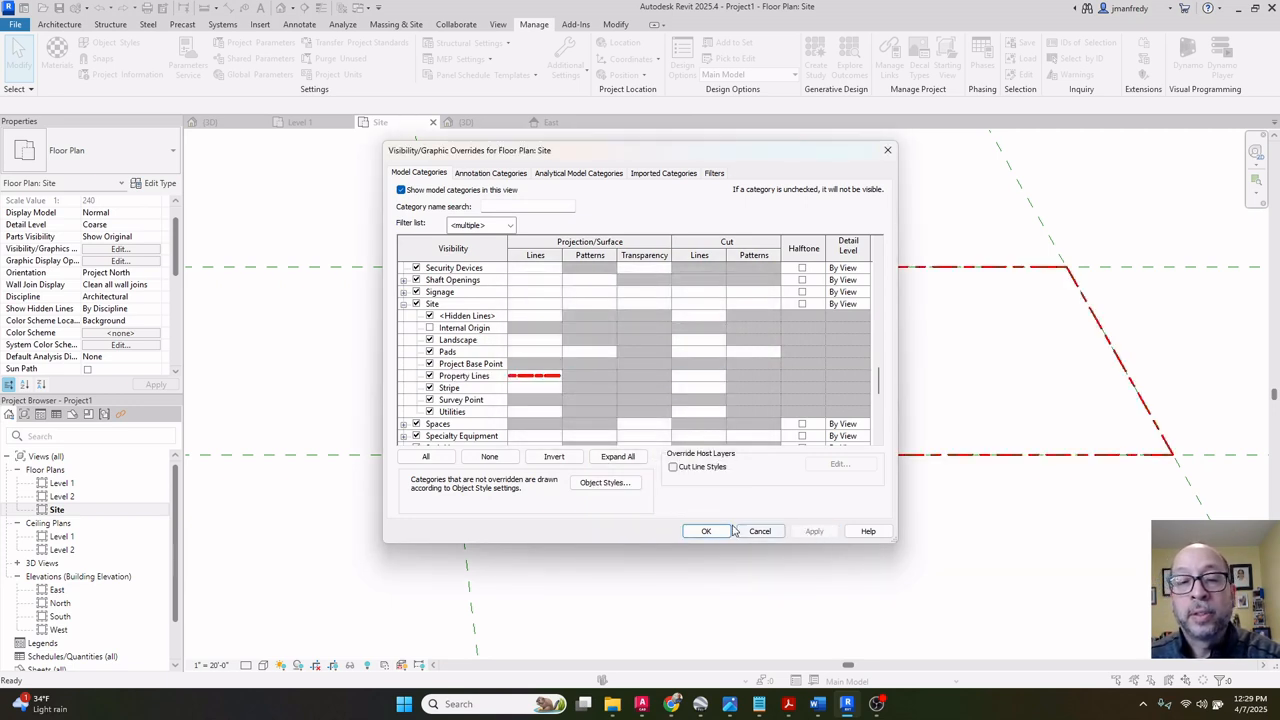
{"action": "left_click", "coordinate": [712, 531]}
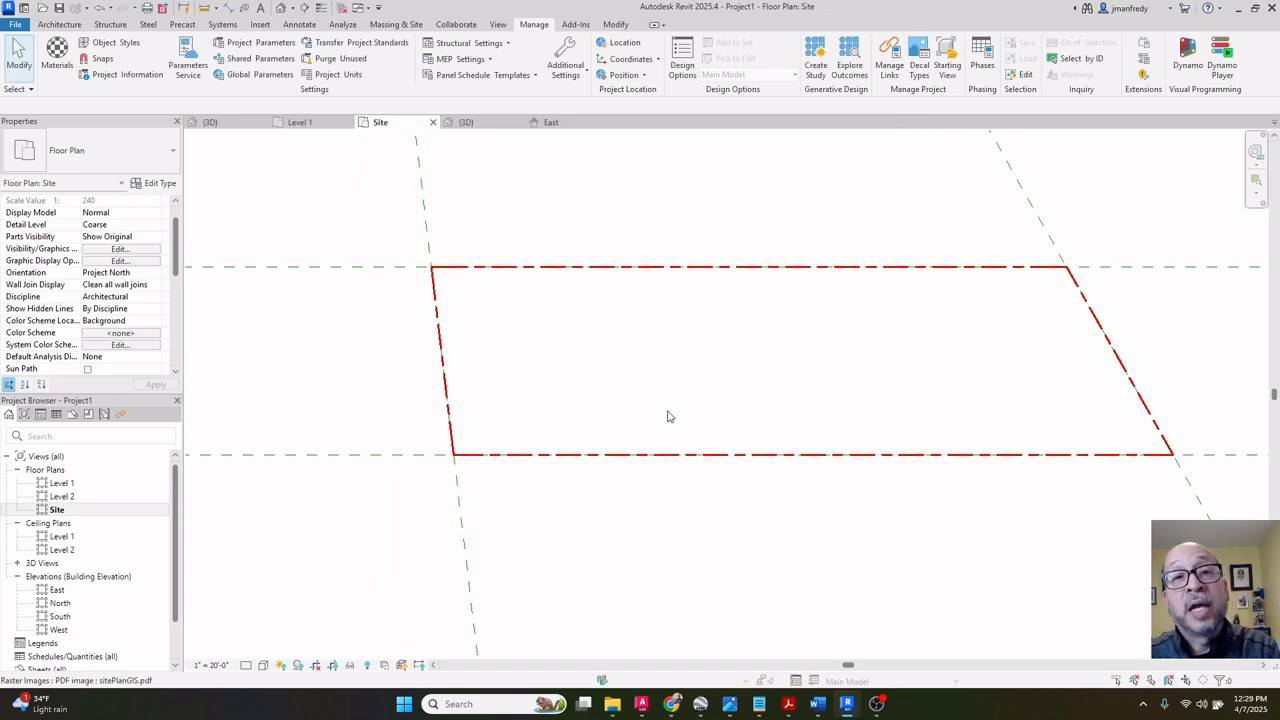
Display the Site plan in the Shaded visual style and examine the red property lines against the ground surface.
{"action": "scroll", "coordinate": [634, 399], "scroll_direction": "down", "scroll_amount": 1}
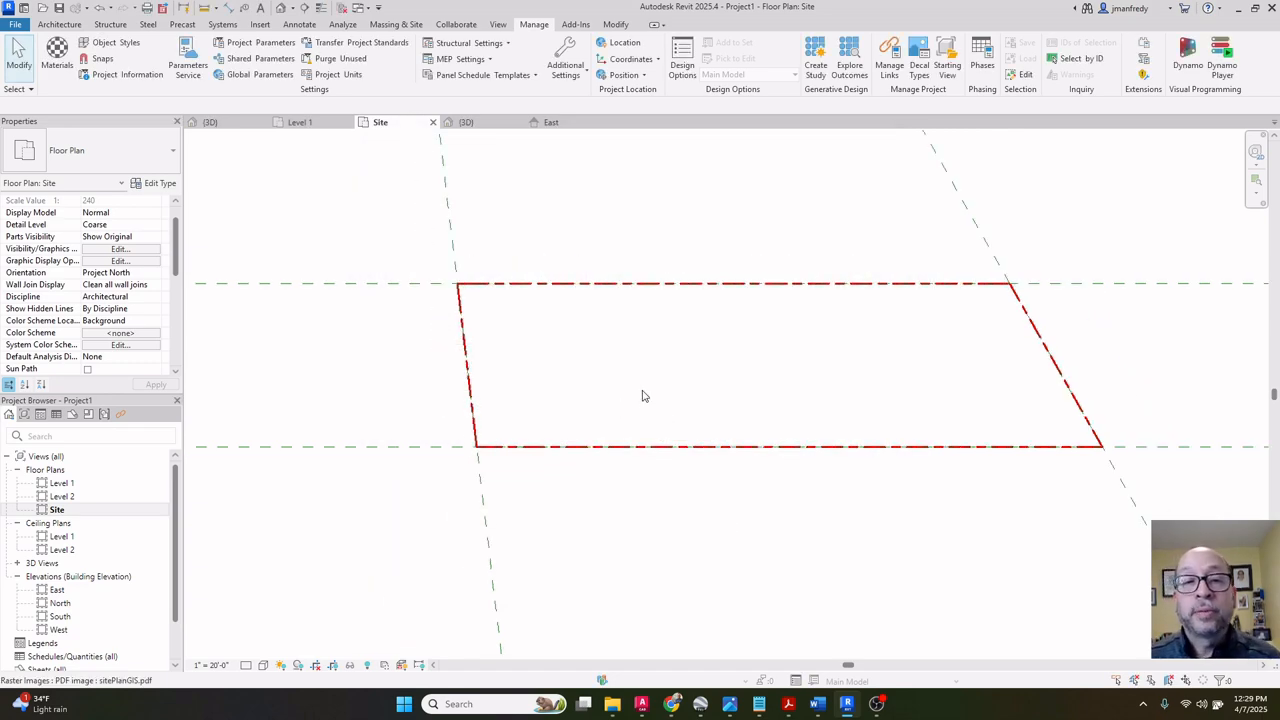
{"action": "scroll", "coordinate": [641, 395], "scroll_direction": "down", "scroll_amount": 1}
{"action": "scroll", "coordinate": [648, 384], "scroll_direction": "down", "scroll_amount": 2}
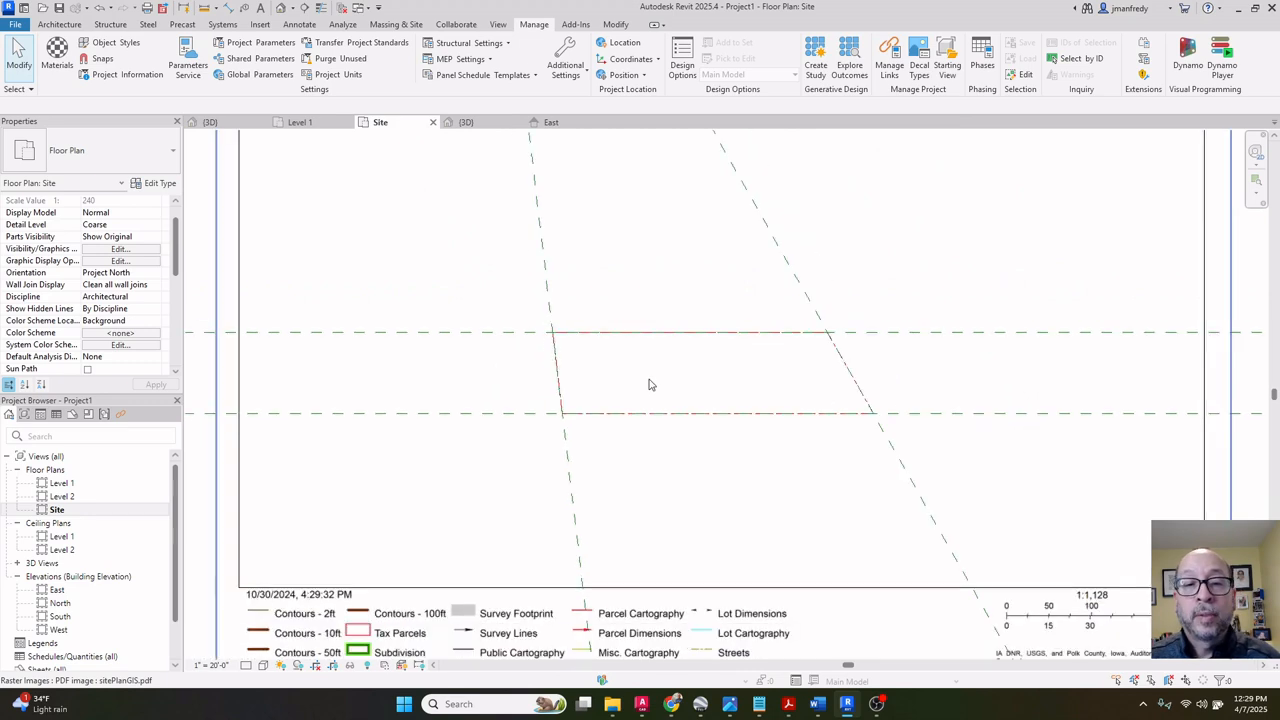
{"action": "scroll", "coordinate": [648, 384], "scroll_direction": "up", "scroll_amount": 2}
{"action": "scroll", "coordinate": [610, 345], "scroll_direction": "up", "scroll_amount": 1}
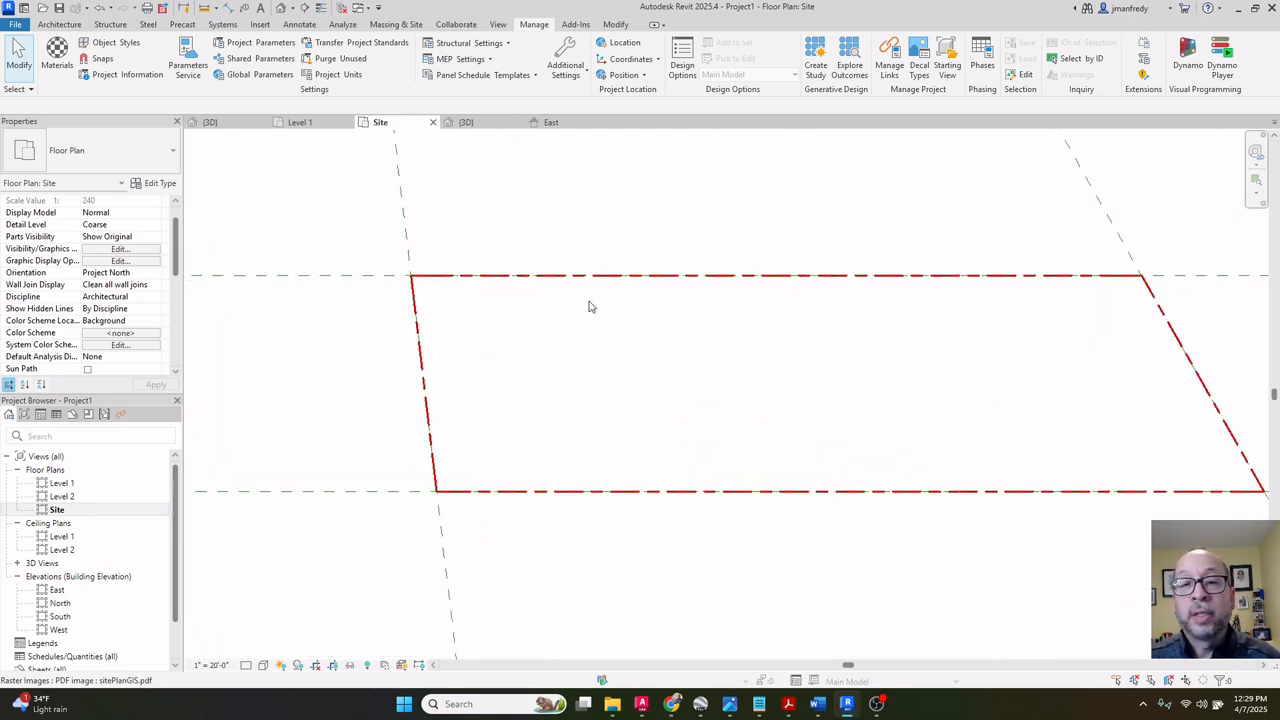
{"action": "scroll", "coordinate": [762, 329], "scroll_direction": "down", "scroll_amount": 2}
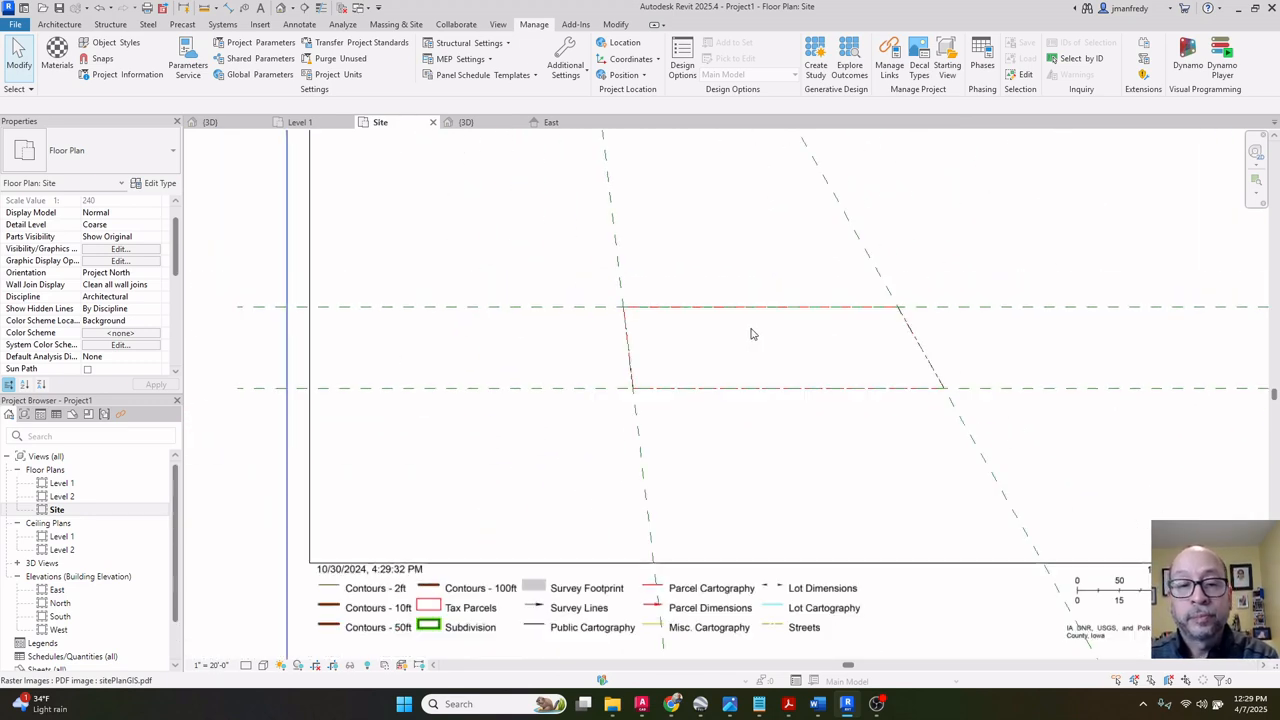
{"action": "left_click", "coordinate": [263, 665]}
{"action": "left_click", "coordinate": [295, 676]}
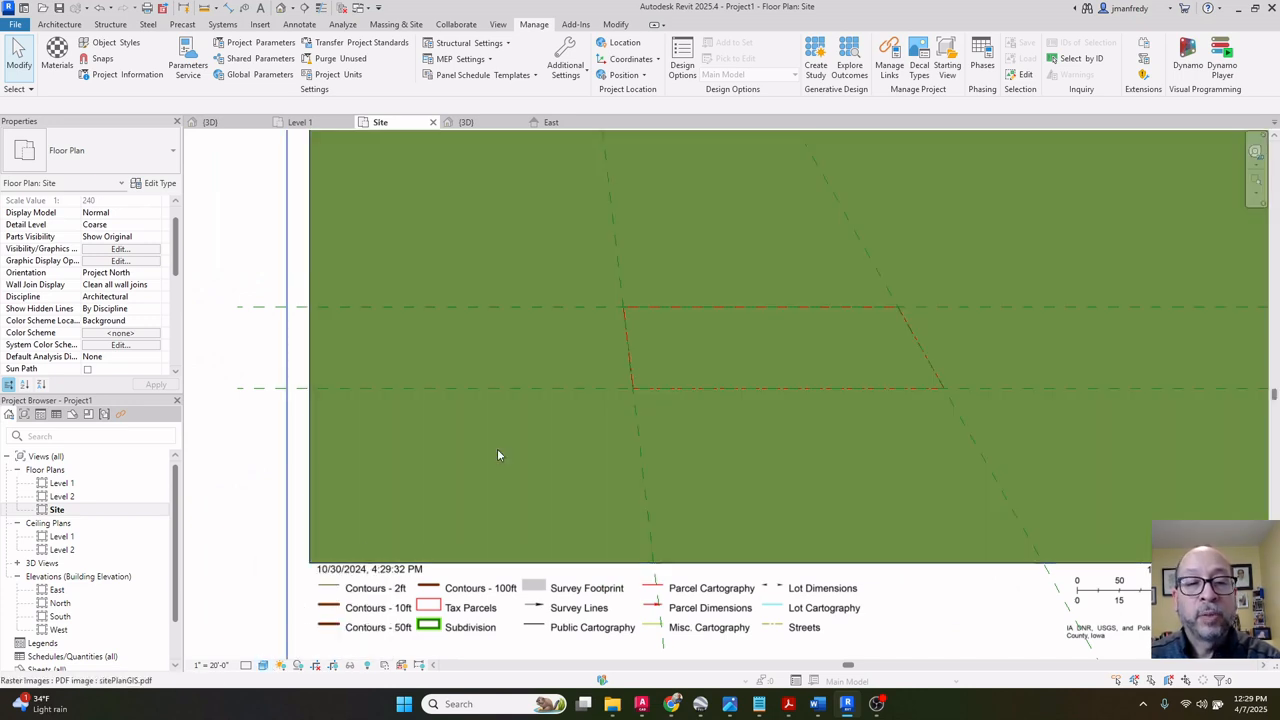
{"action": "scroll", "coordinate": [587, 369], "scroll_direction": "up", "scroll_amount": 2}
{"action": "scroll", "coordinate": [665, 330], "scroll_direction": "up", "scroll_amount": 2}
{"action": "middle_click_drag", "start_coordinate": [640, 306], "coordinate": [520, 304]}
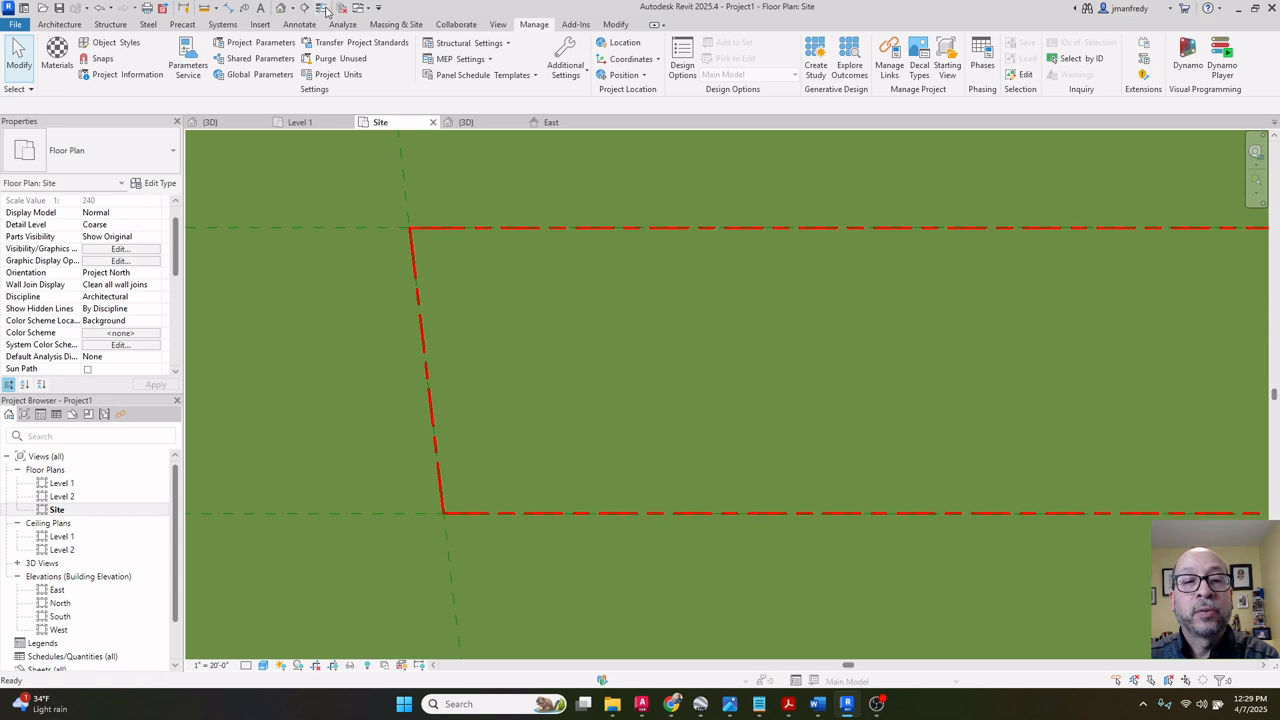
{"action": "scroll", "coordinate": [576, 218], "scroll_direction": "down", "scroll_amount": 2}
{"action": "scroll", "coordinate": [716, 260], "scroll_direction": "down", "scroll_amount": 5}
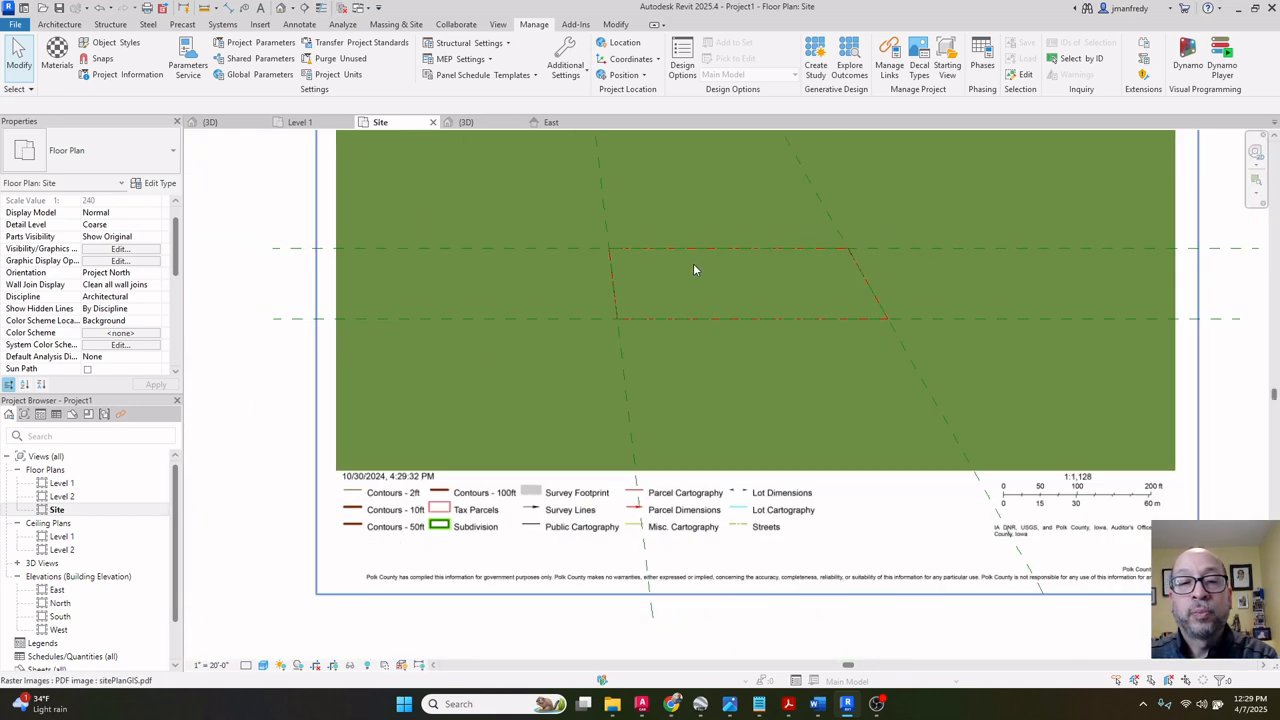
{"action": "middle_click_drag", "start_coordinate": [693, 263], "coordinate": [652, 341]}
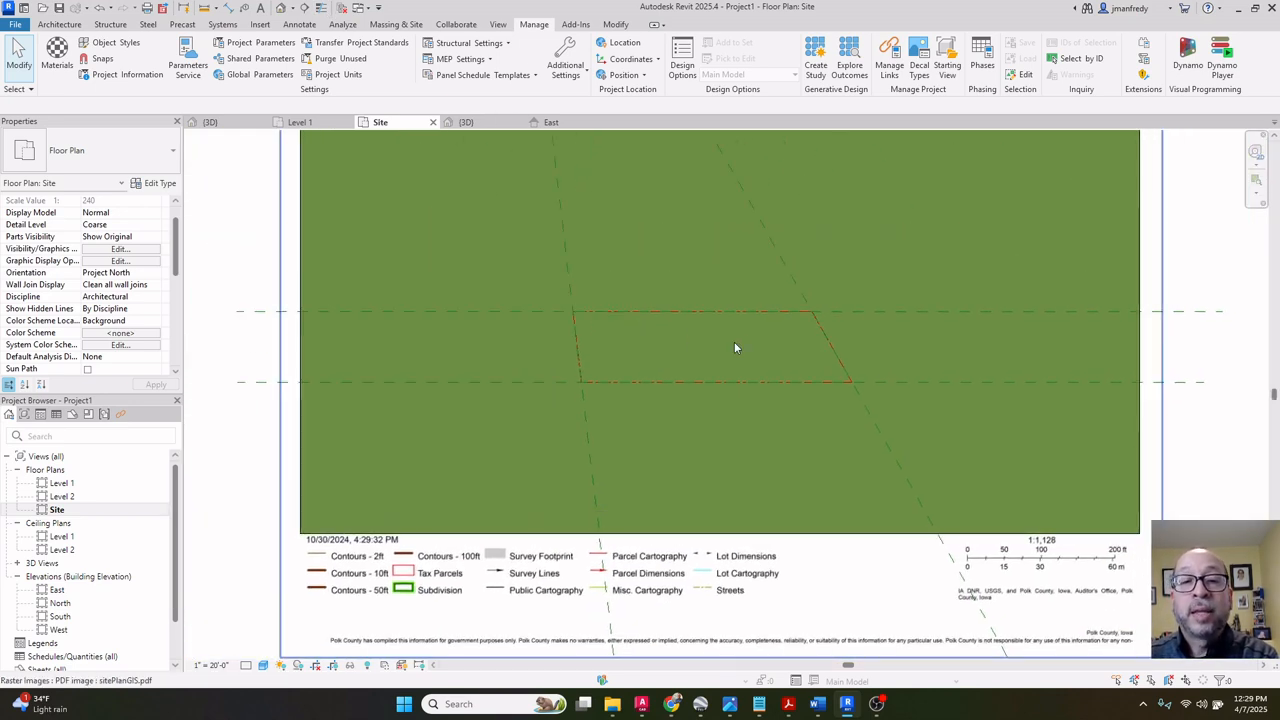
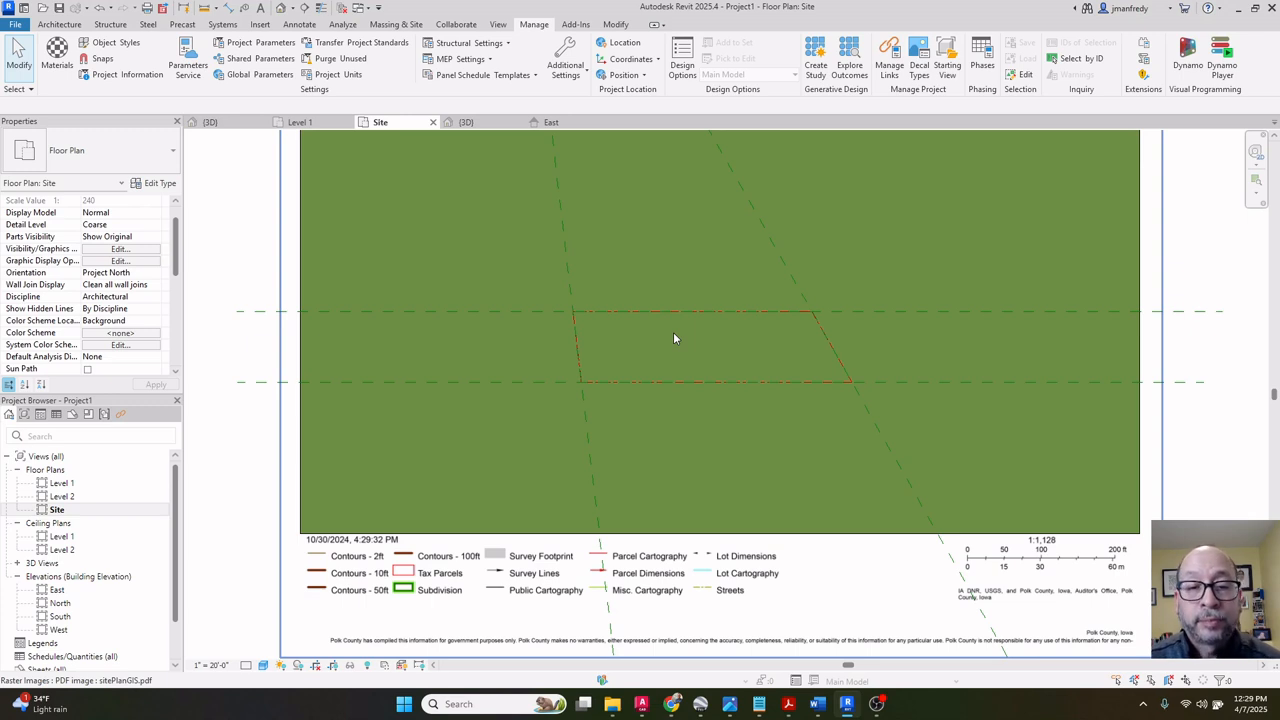
Display the Site plan in the Wireframe visual style to bring back the GIS map beneath the ground surface.
{"action": "scroll", "coordinate": [673, 338], "scroll_direction": "down", "scroll_amount": 1}
{"action": "left_click", "coordinate": [264, 666]}
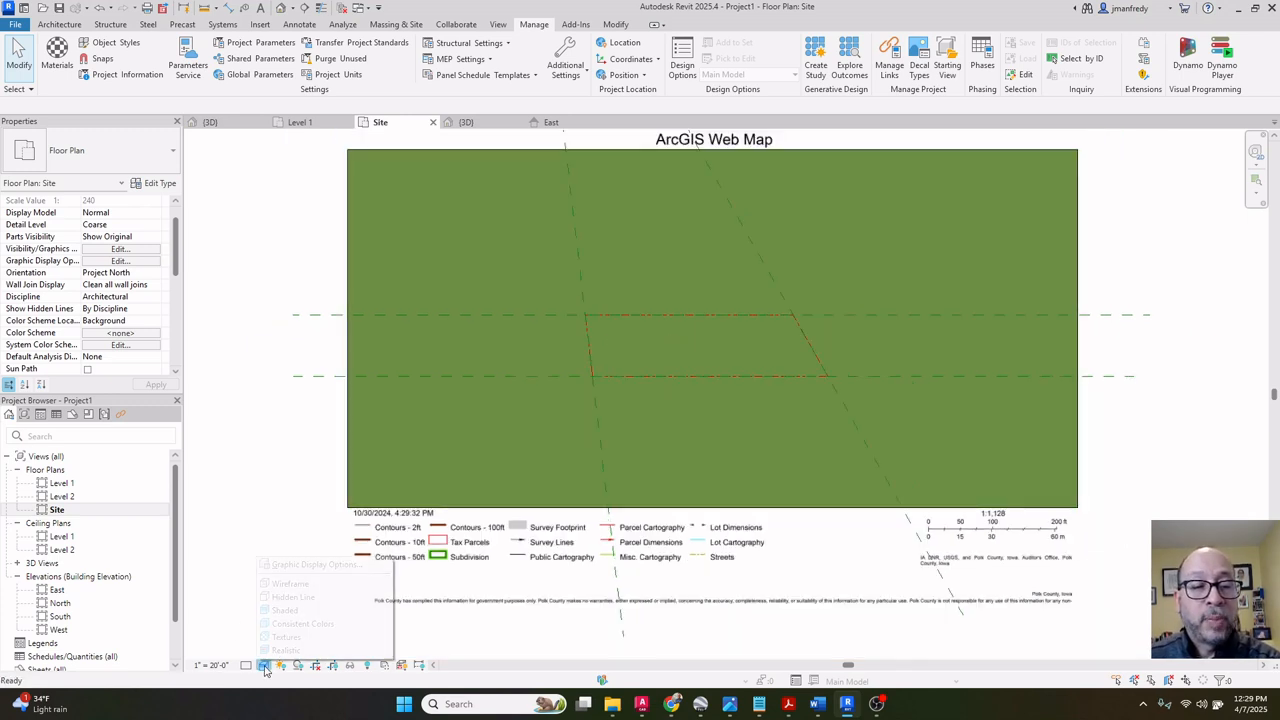
{"action": "left_click", "coordinate": [291, 588]}
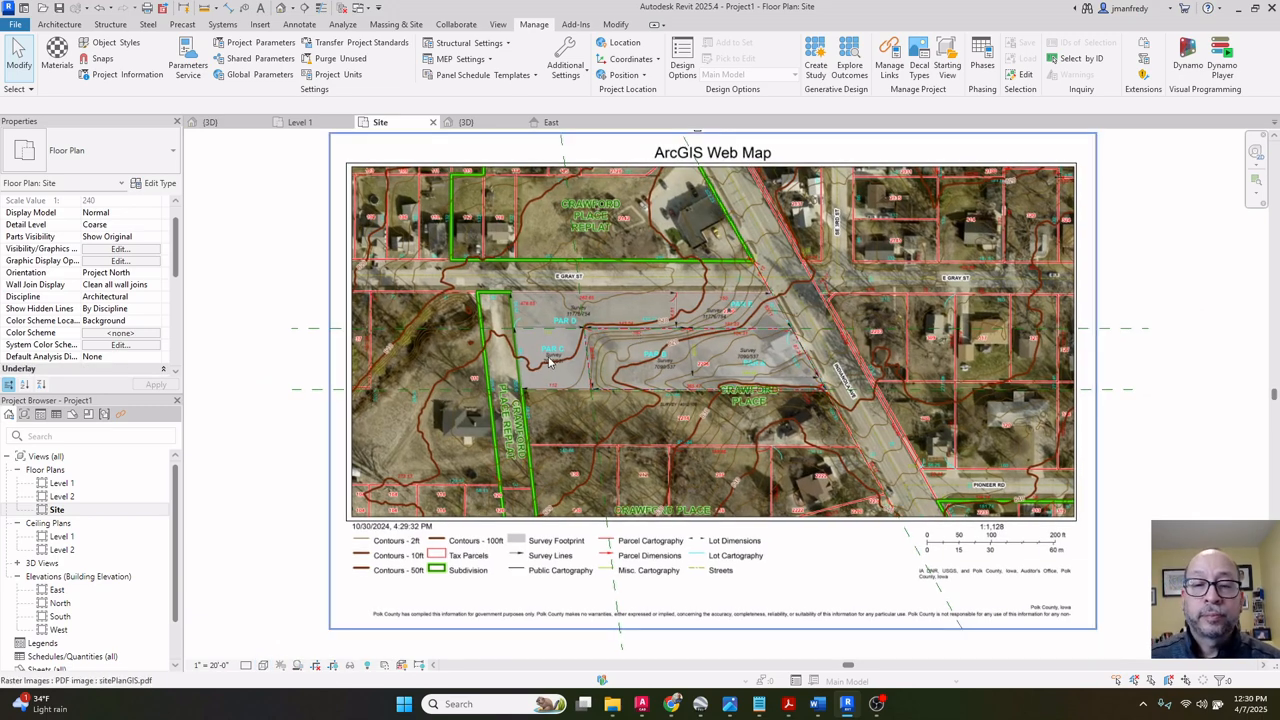
{"action": "middle_click_drag", "start_coordinate": [624, 338], "coordinate": [610, 357]}
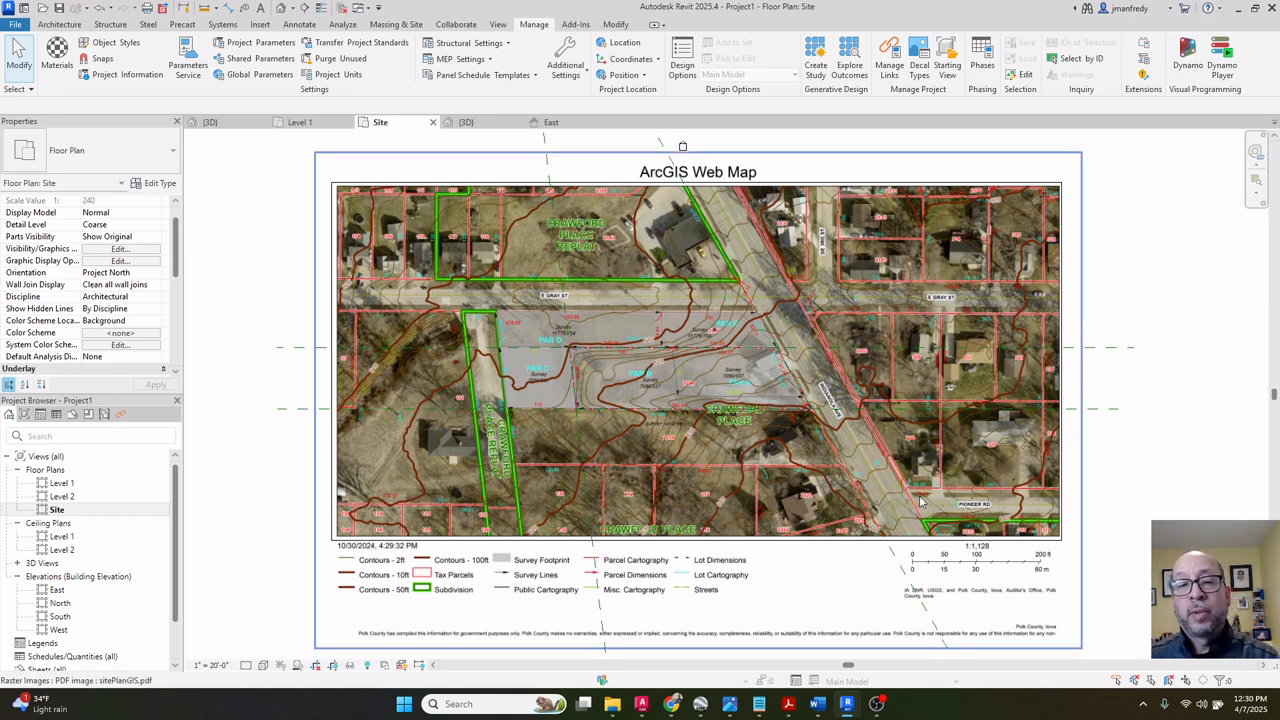
Inspect the west edge of Indianola Ave near Pioneer Rd and the diagonal reference plane that follows the property line there.
{"action": "scroll", "coordinate": [893, 550], "scroll_direction": "up", "scroll_amount": 3}
{"action": "scroll", "coordinate": [860, 500], "scroll_direction": "up", "scroll_amount": 2}
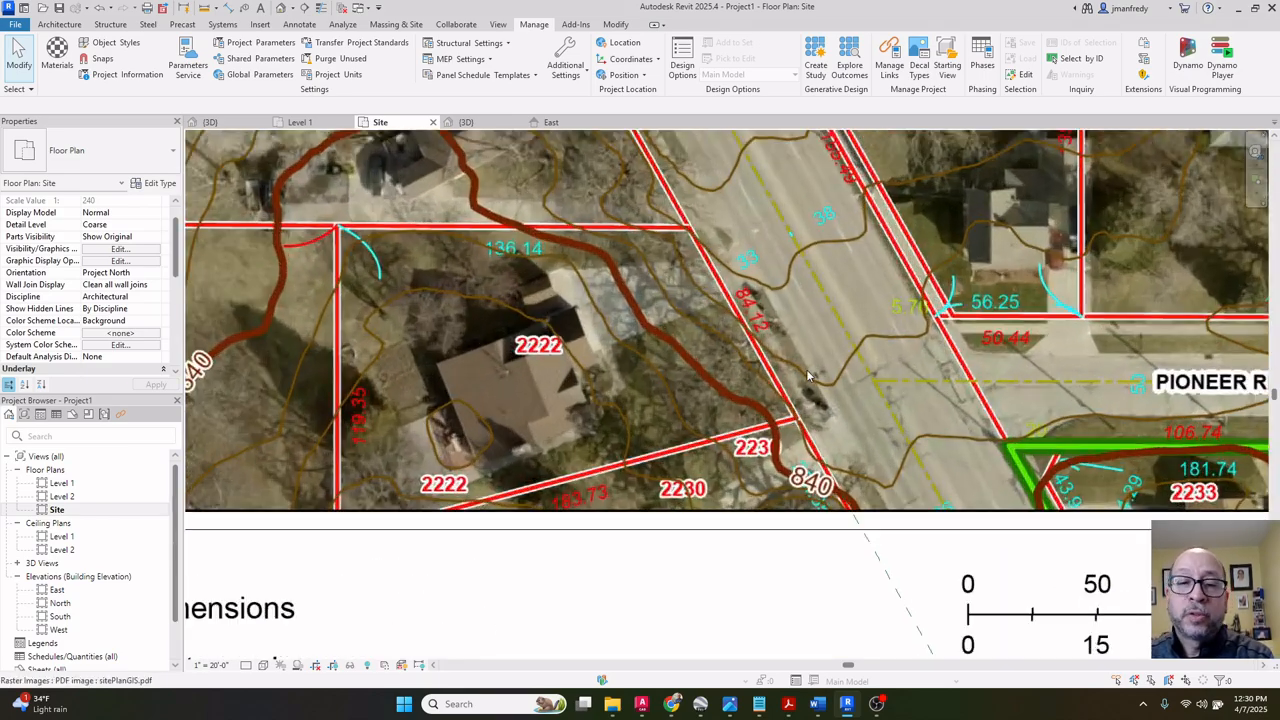
{"action": "scroll", "coordinate": [780, 352], "scroll_direction": "up", "scroll_amount": 2}
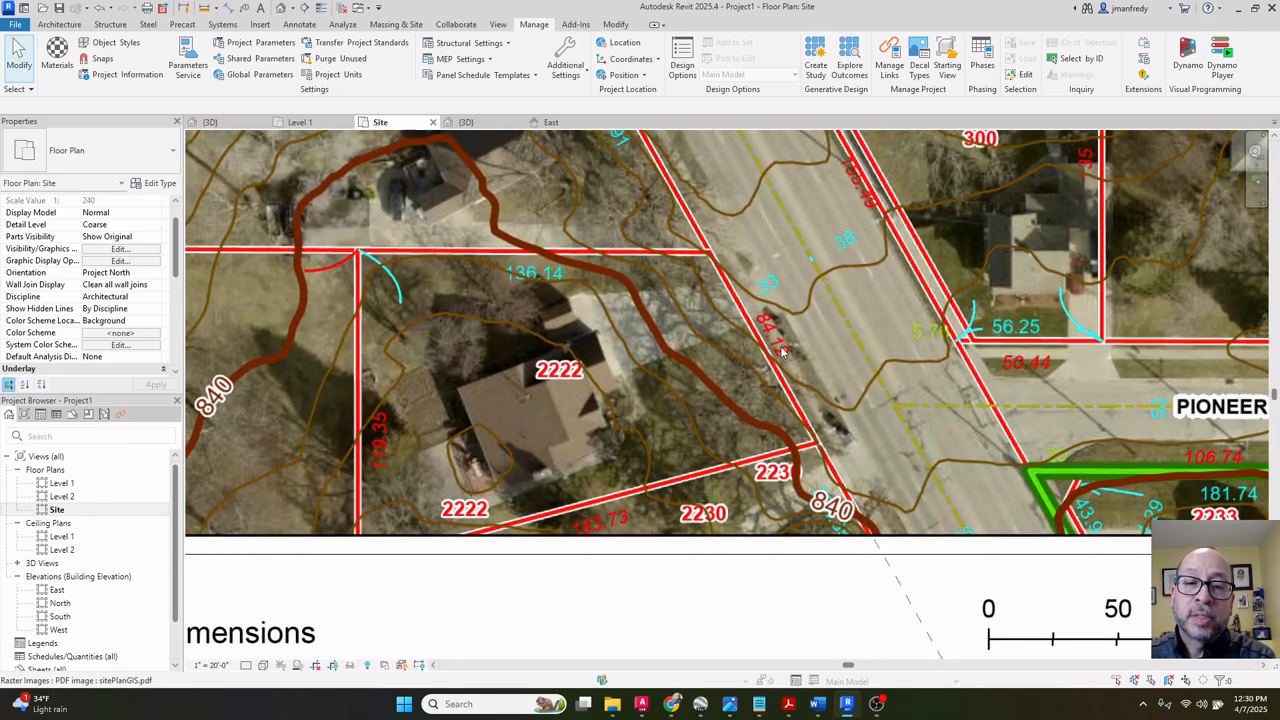
{"action": "scroll", "coordinate": [806, 349], "scroll_direction": "up", "scroll_amount": 2}
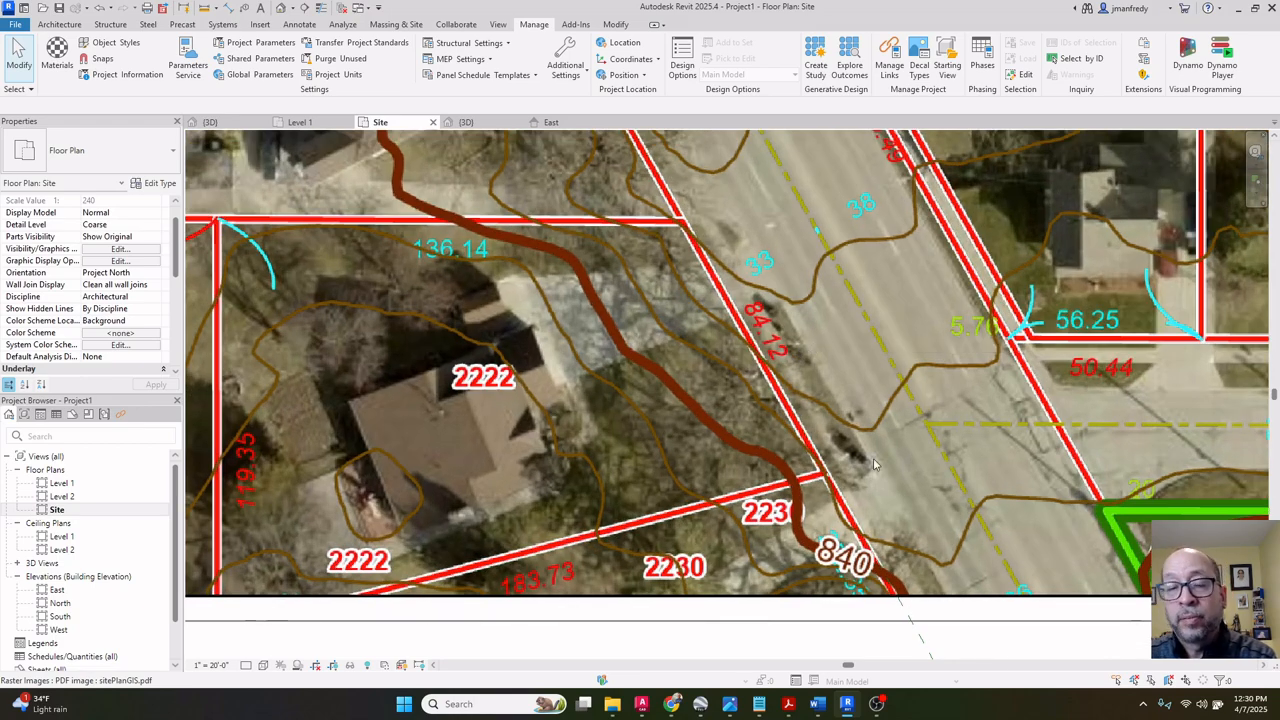
{"action": "middle_click_drag", "start_coordinate": [931, 572], "coordinate": [857, 450]}
{"action": "scroll", "coordinate": [857, 455], "scroll_direction": "up", "scroll_amount": 1}
{"action": "left_click", "coordinate": [857, 546]}
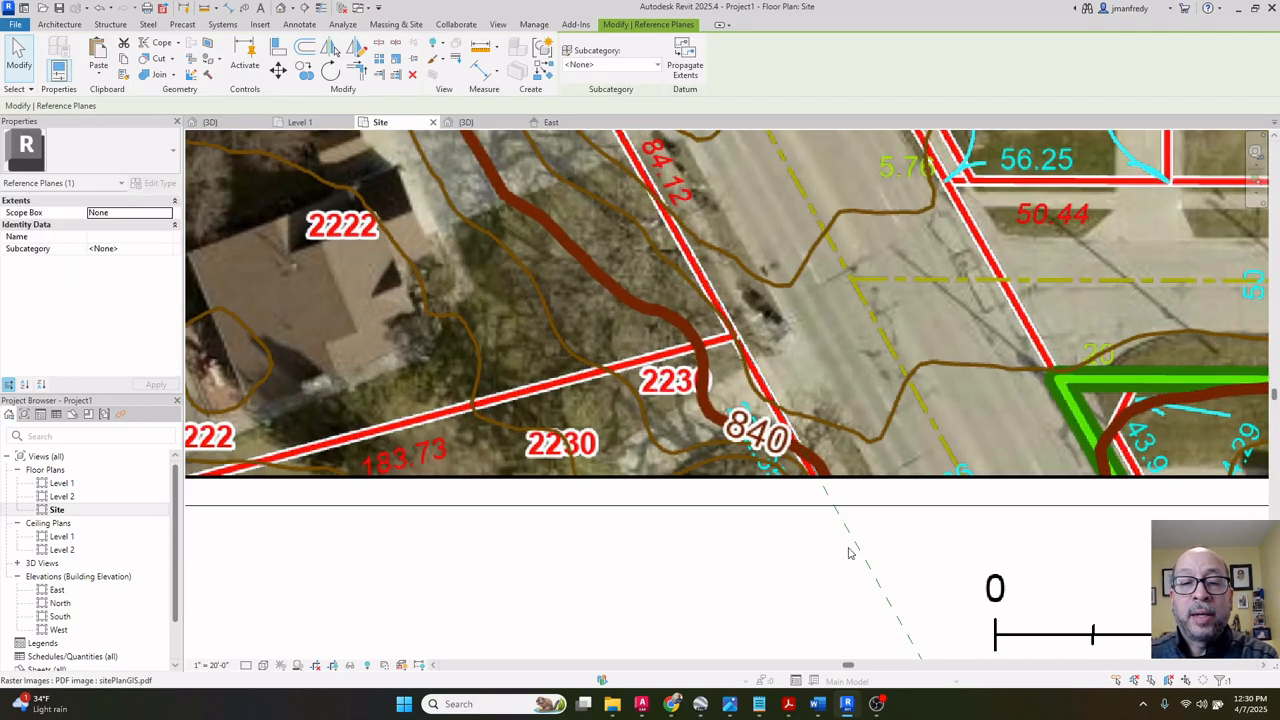
{"action": "key", "text": "Delete"}
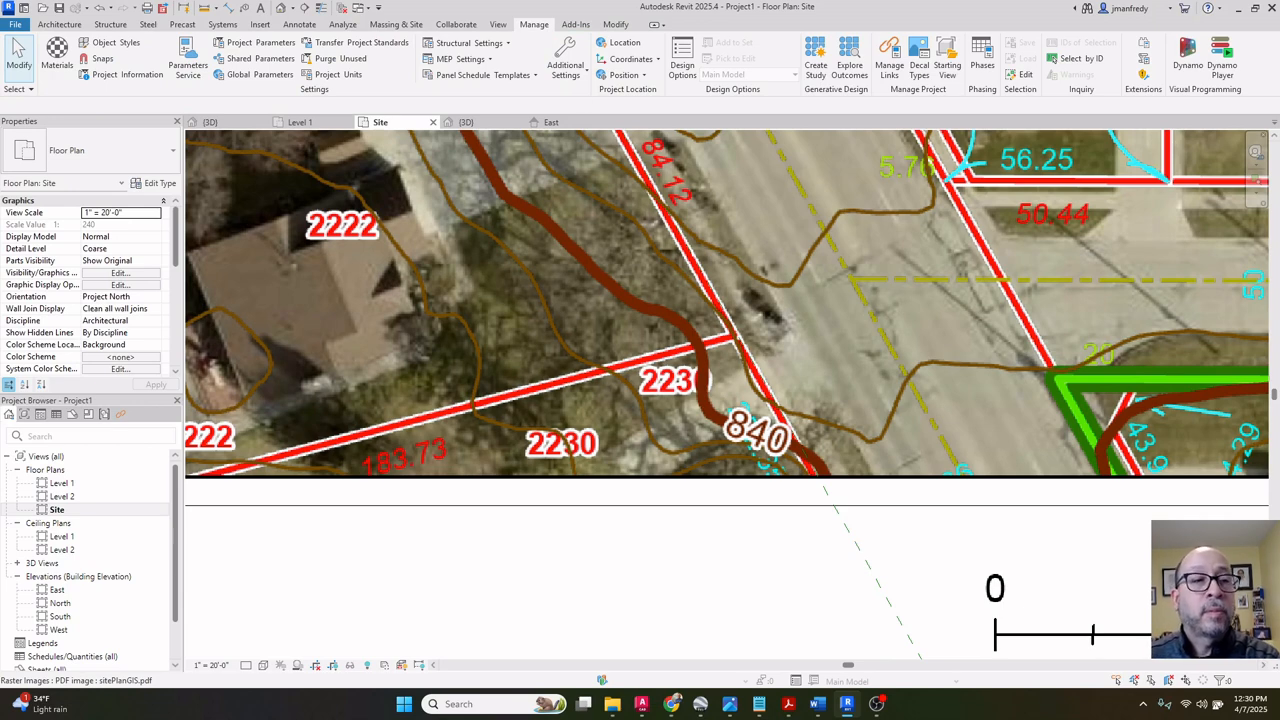
Create a reference plane offset 12' toward Indianola Ave from the diagonal reference plane on the property's east edge, using Pick Lines.
{"action": "scroll", "coordinate": [659, 311], "scroll_direction": "down", "scroll_amount": 5}
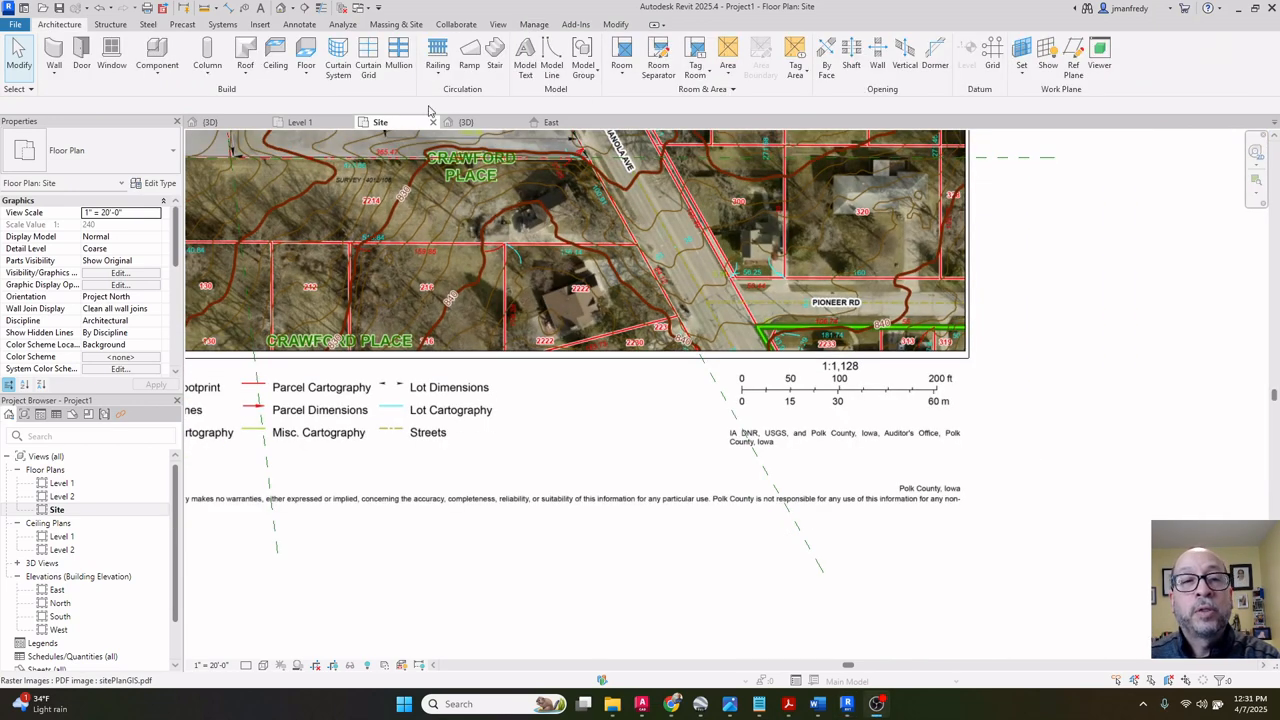
{"action": "left_click", "coordinate": [1073, 55]}
{"action": "left_click", "coordinate": [585, 45]}
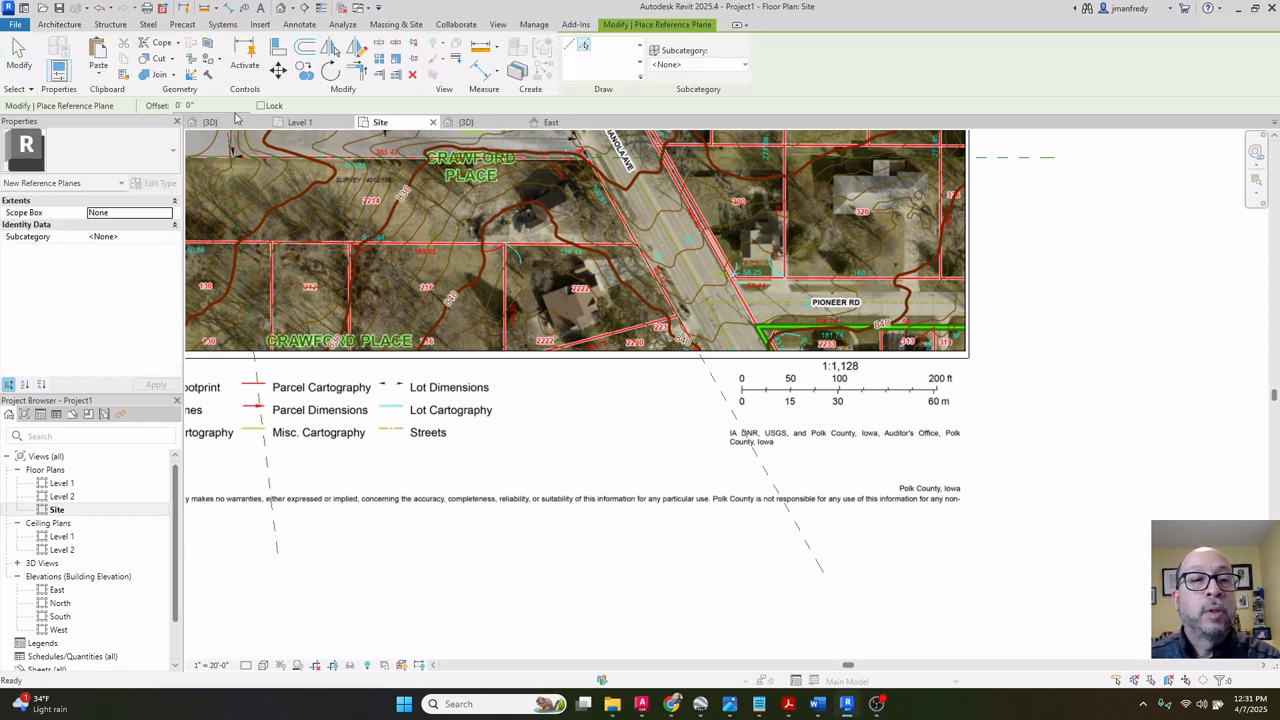
{"action": "left_click", "coordinate": [185, 105]}
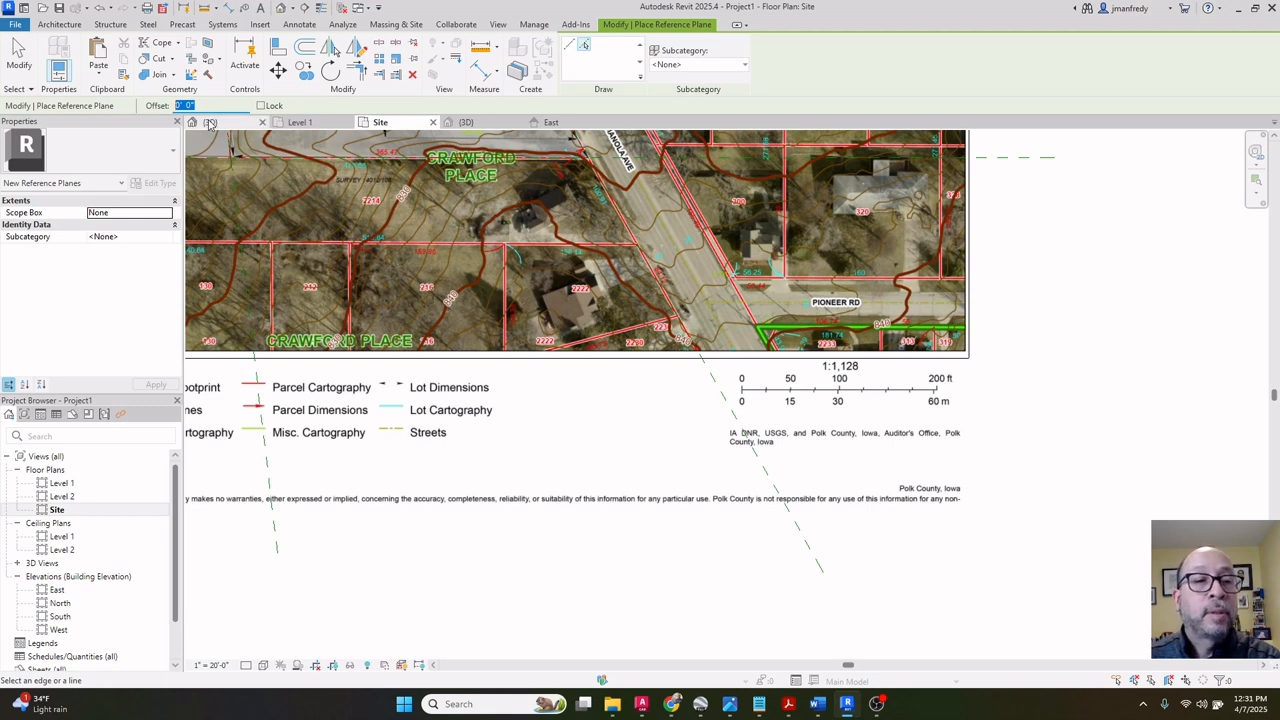
{"action": "type", "text": "1"}
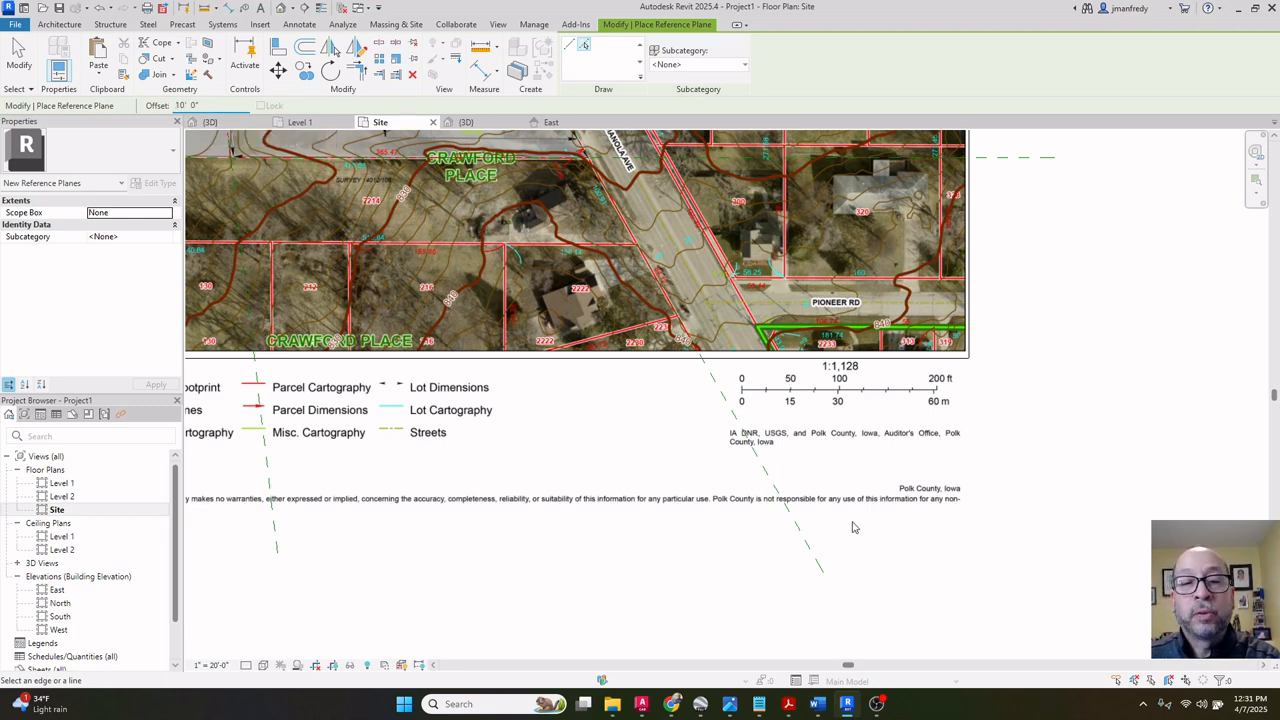
{"action": "scroll", "coordinate": [830, 525], "scroll_direction": "up", "scroll_amount": 1}
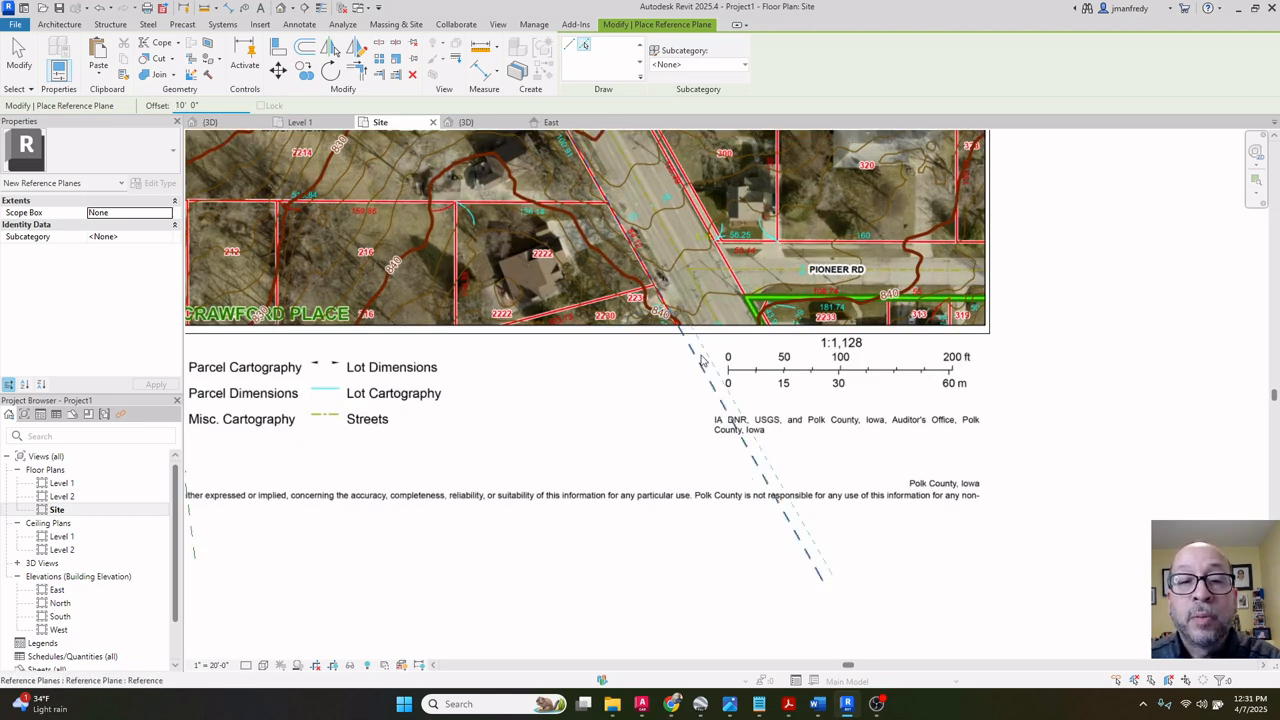
{"action": "scroll", "coordinate": [700, 362], "scroll_direction": "up", "scroll_amount": 1}
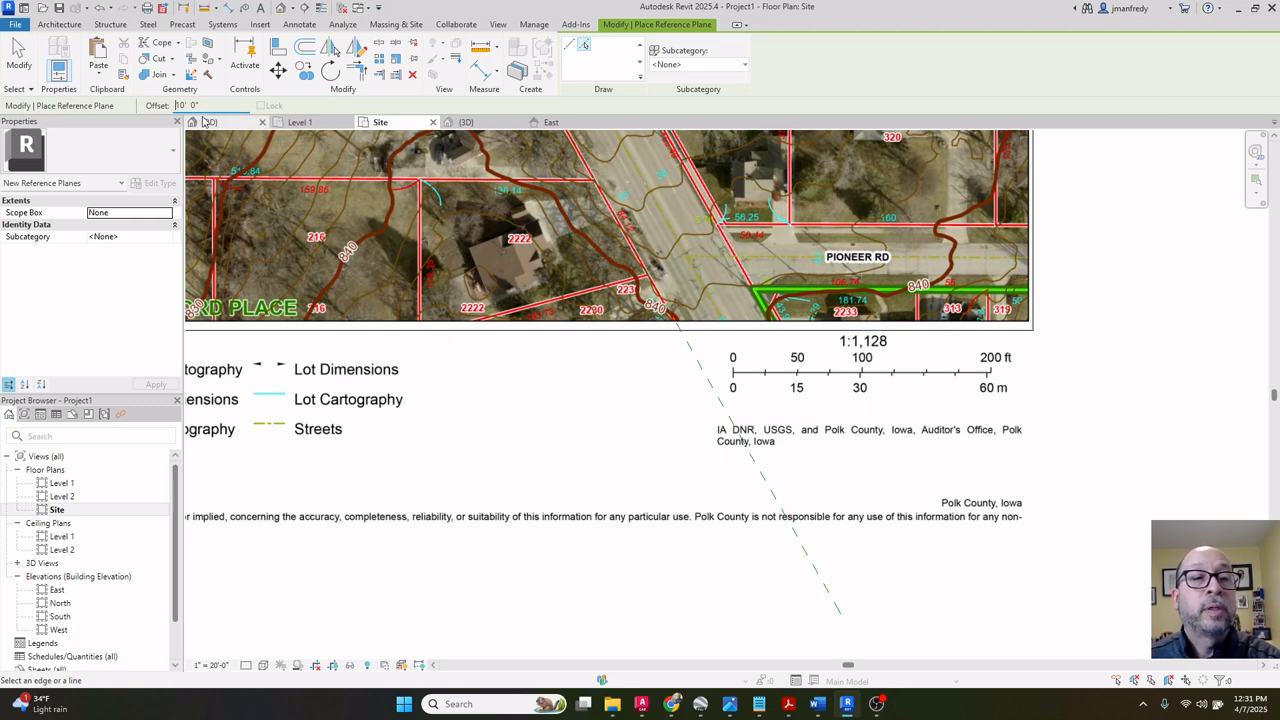
{"action": "type", "text": "12"}
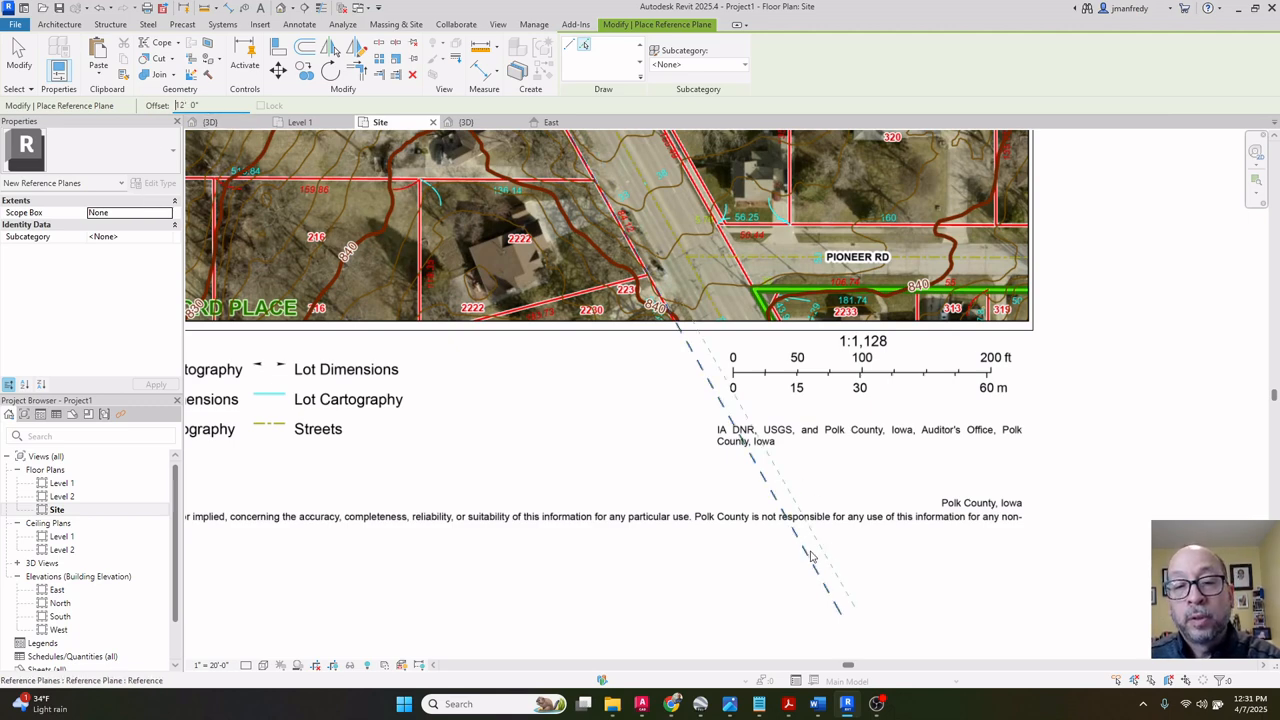
{"action": "left_click", "coordinate": [812, 556]}
{"action": "scroll", "coordinate": [810, 556], "scroll_direction": "up", "scroll_amount": 1}
{"action": "key", "text": "Escape"}
{"action": "key", "text": "Escape"}
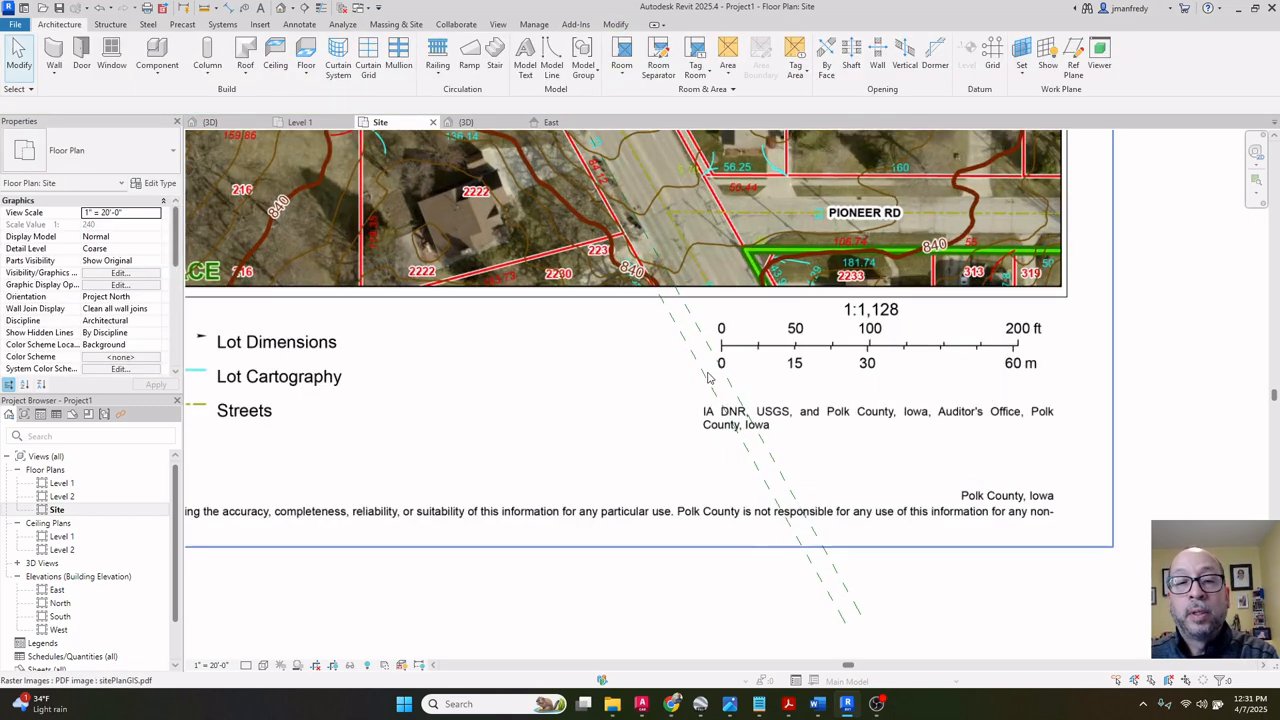
Measure perpendicular across Indianola Ave from the new offset reference plane to the opposite property corner at Pioneer Rd.
{"action": "scroll", "coordinate": [620, 297], "scroll_direction": "up", "scroll_amount": 2}
{"action": "scroll", "coordinate": [625, 295], "scroll_direction": "up", "scroll_amount": 1}
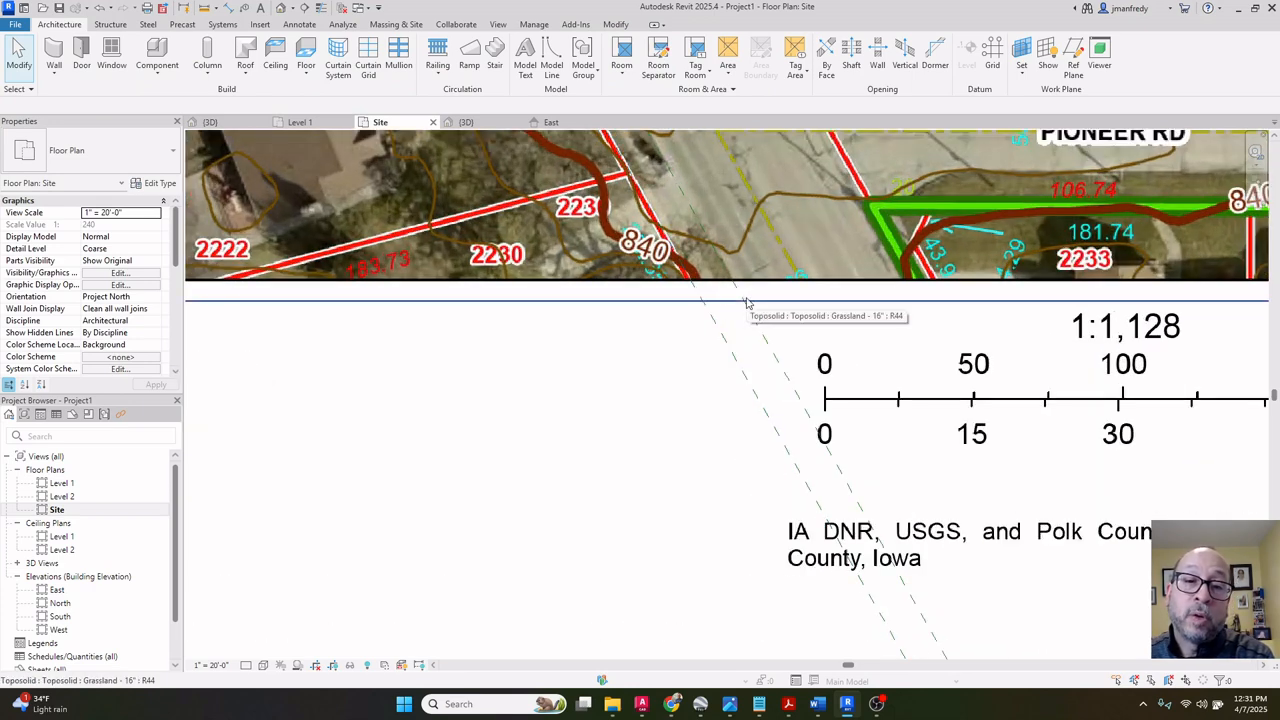
{"action": "middle_click_drag", "start_coordinate": [756, 320], "coordinate": [760, 404]}
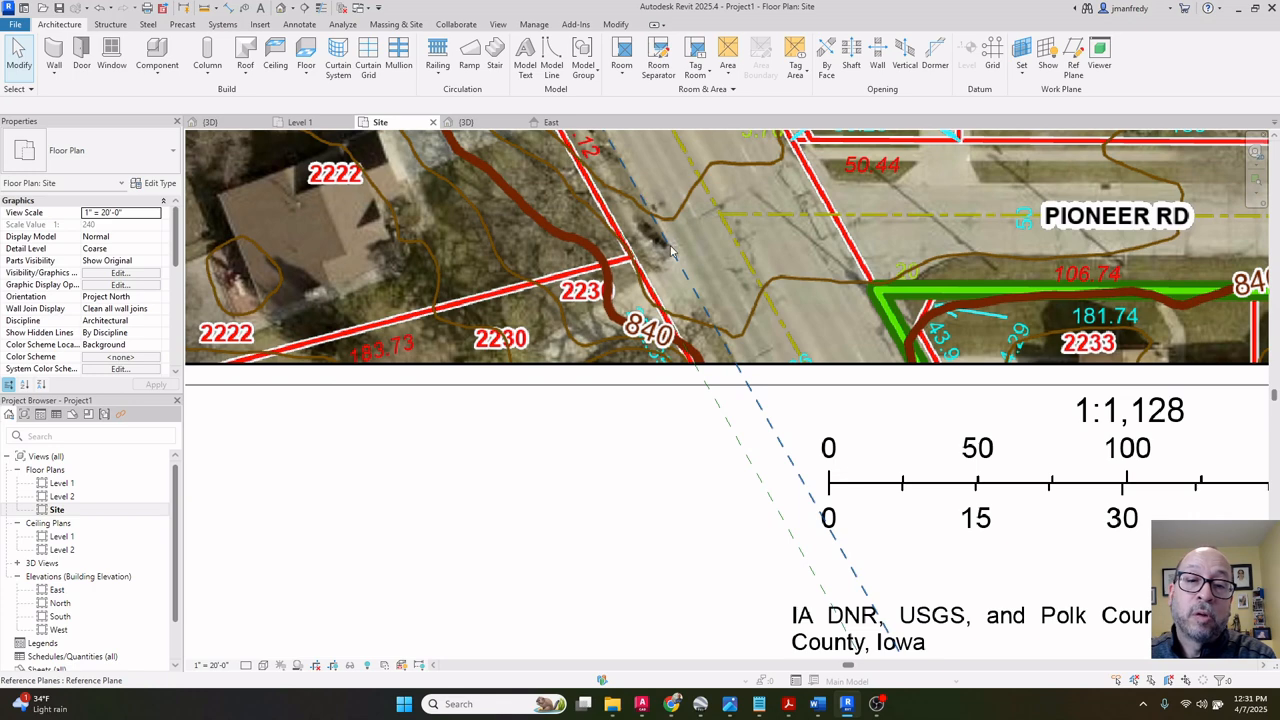
{"action": "scroll", "coordinate": [728, 314], "scroll_direction": "down", "scroll_amount": 2}
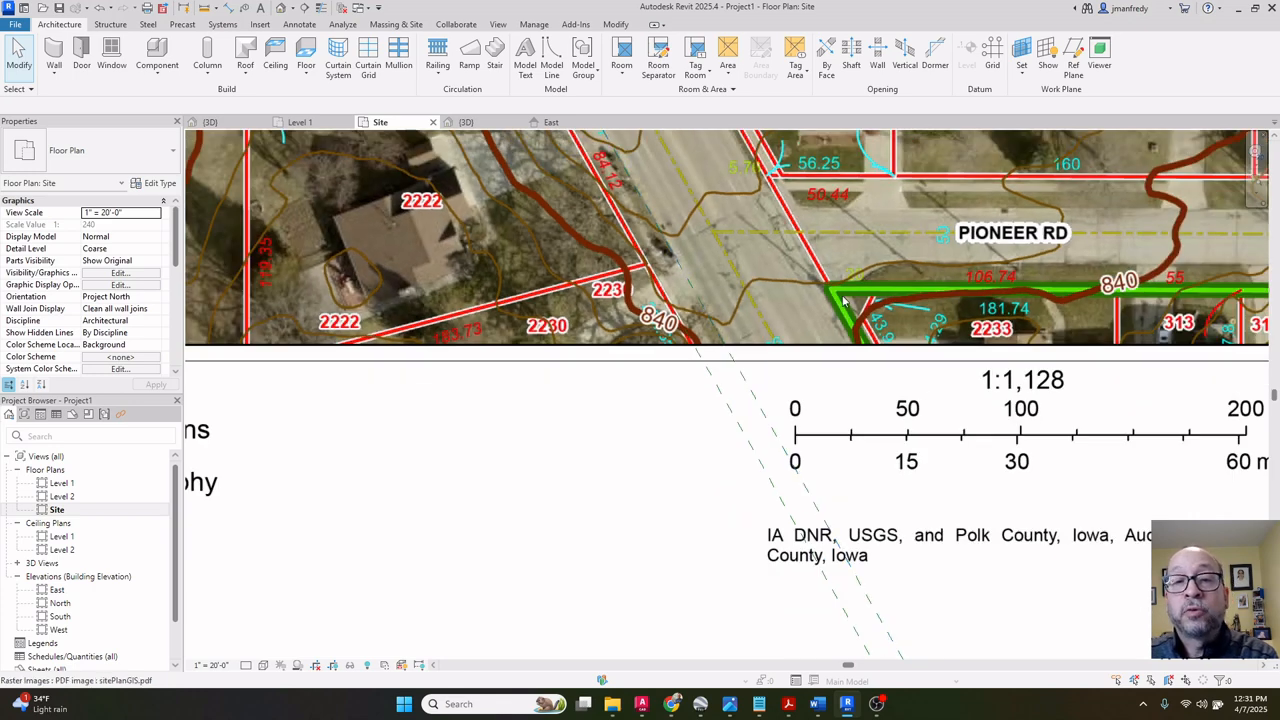
{"action": "middle_click_drag", "start_coordinate": [845, 300], "coordinate": [830, 373]}
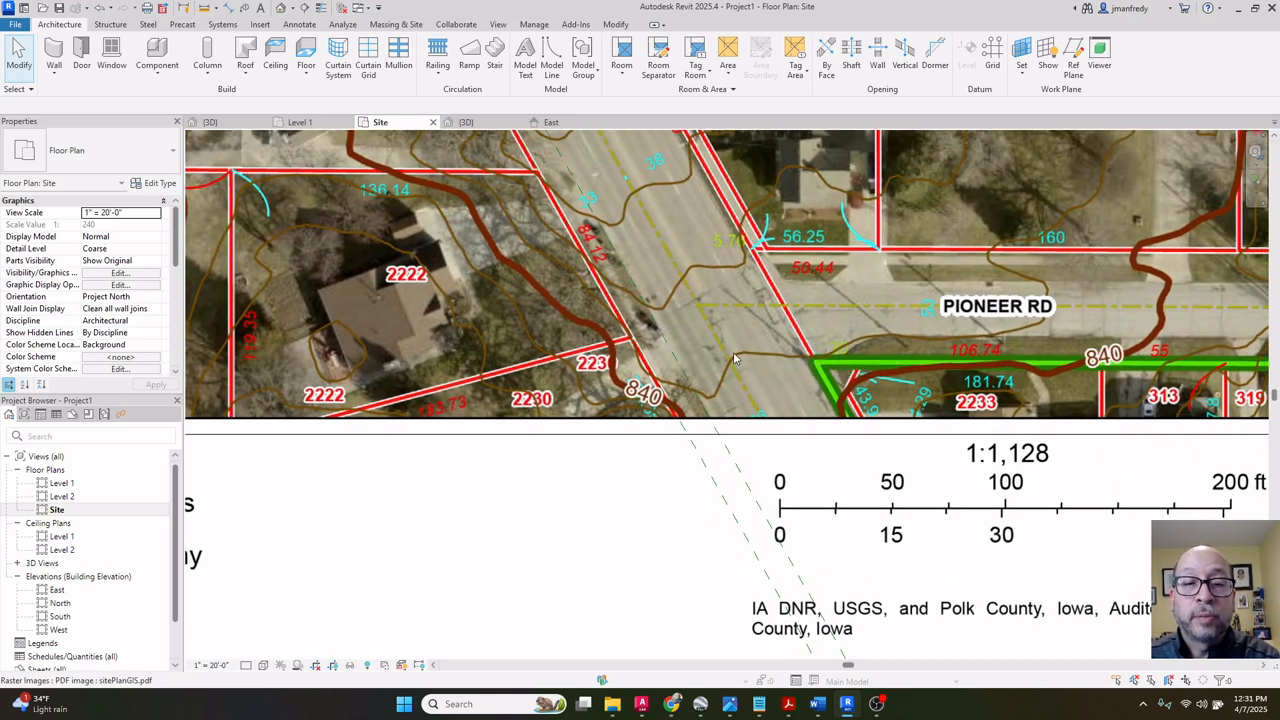
{"action": "scroll", "coordinate": [719, 375], "scroll_direction": "up", "scroll_amount": 1}
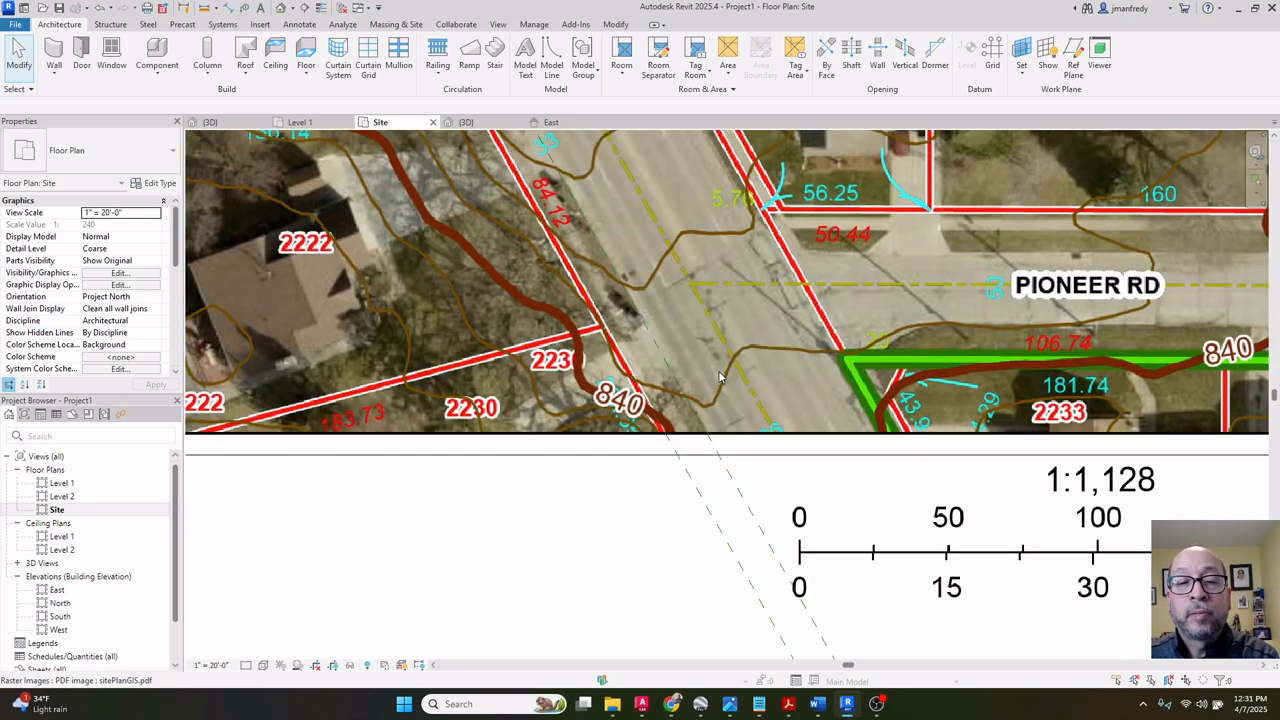
{"action": "left_click", "coordinate": [204, 10]}
{"action": "left_click", "coordinate": [710, 438]}
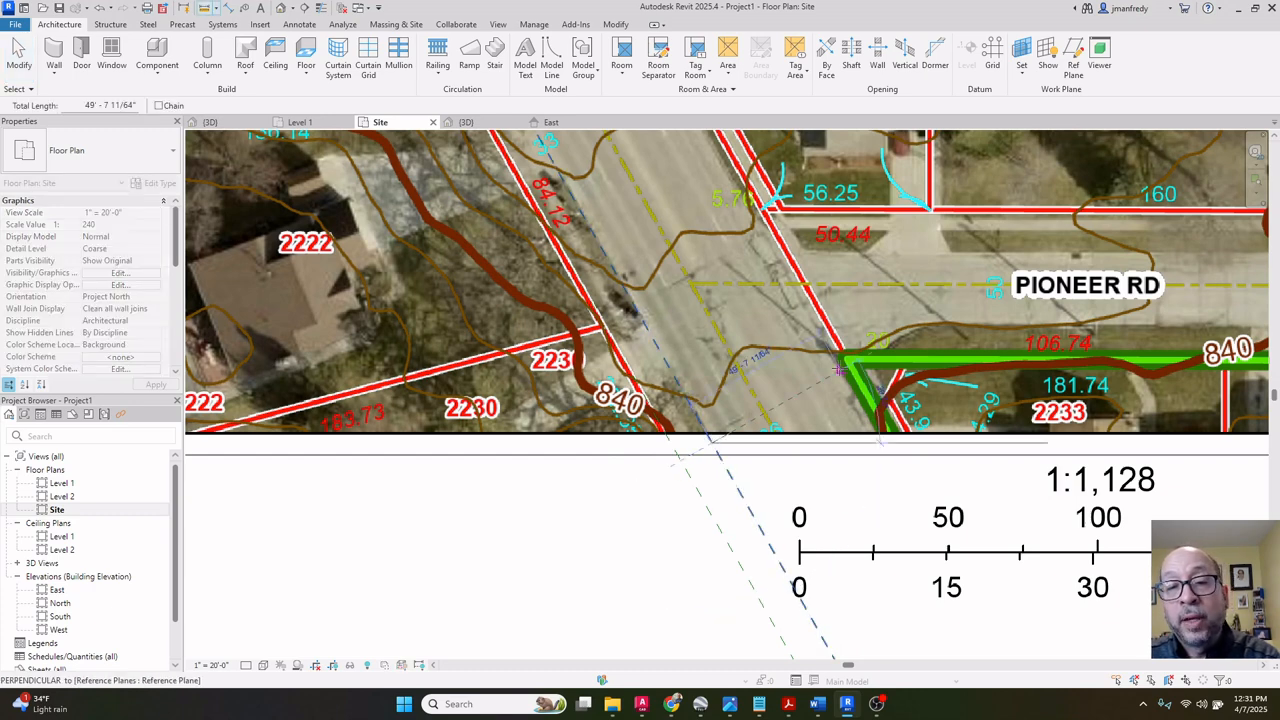
{"action": "scroll", "coordinate": [846, 366], "scroll_direction": "up", "scroll_amount": 1}
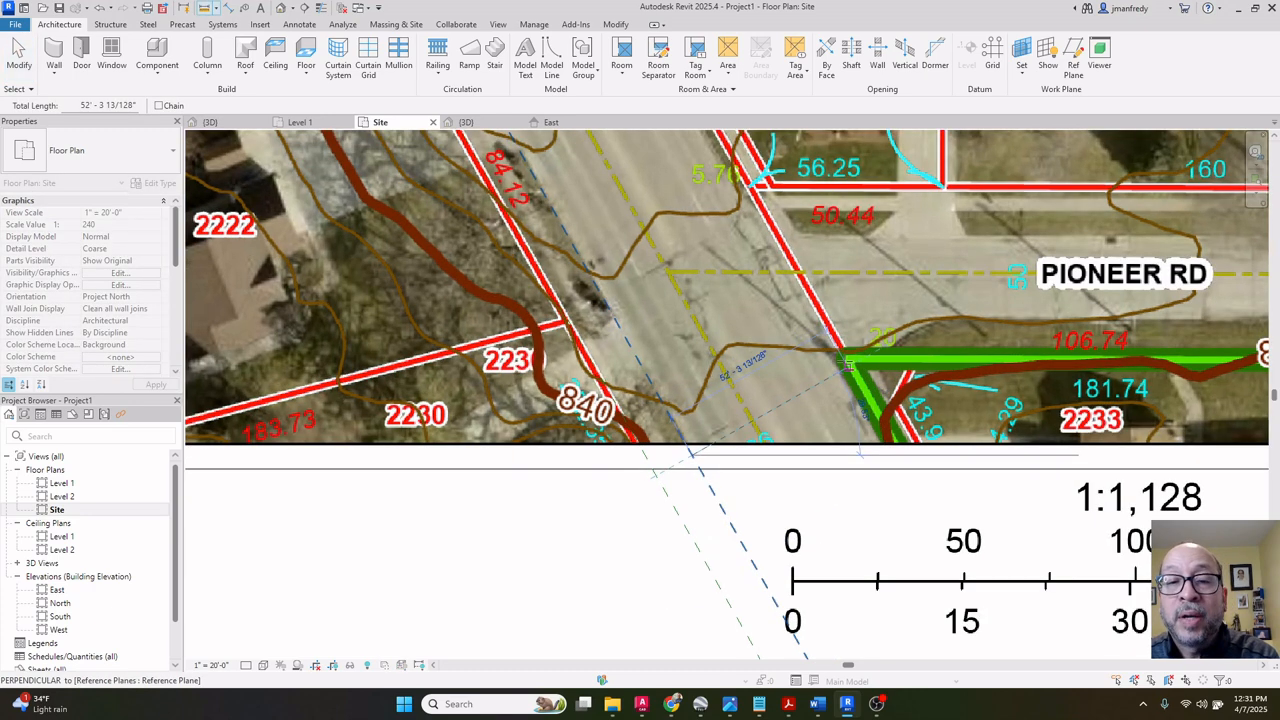
{"action": "scroll", "coordinate": [846, 365], "scroll_direction": "up", "scroll_amount": 2}
{"action": "scroll", "coordinate": [844, 363], "scroll_direction": "down", "scroll_amount": 2}
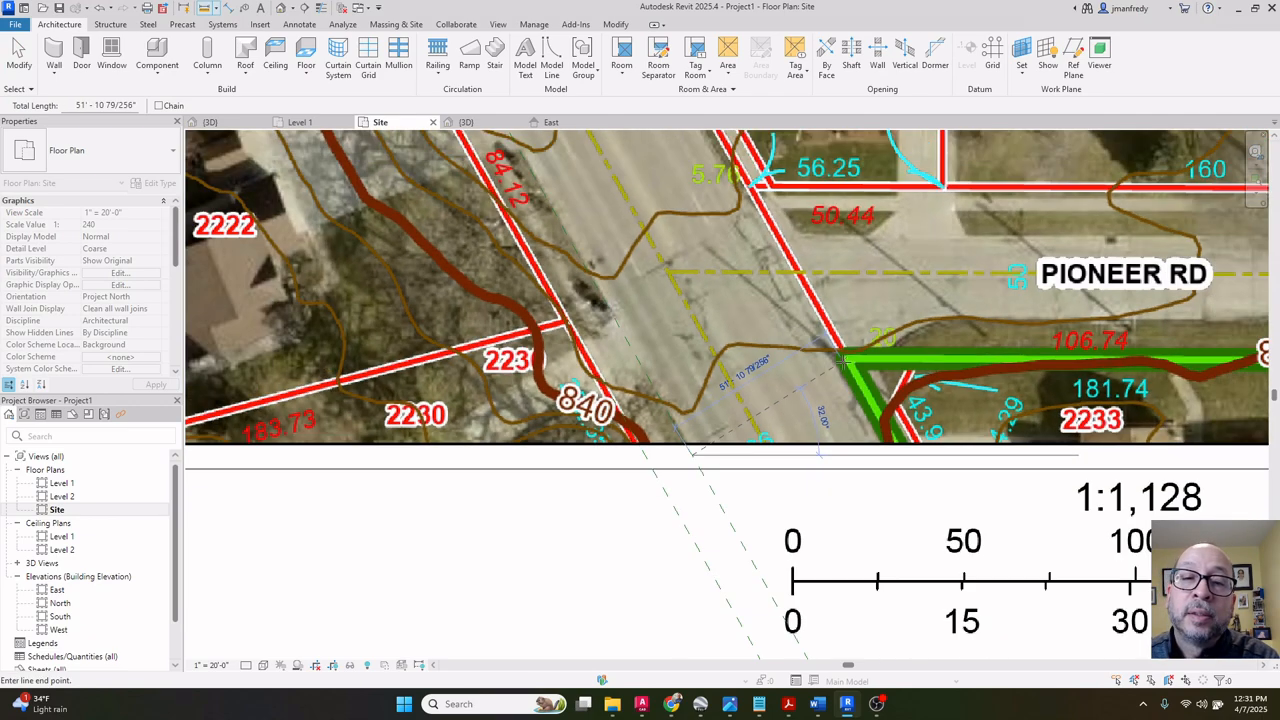
{"action": "scroll", "coordinate": [846, 362], "scroll_direction": "down", "scroll_amount": 1}
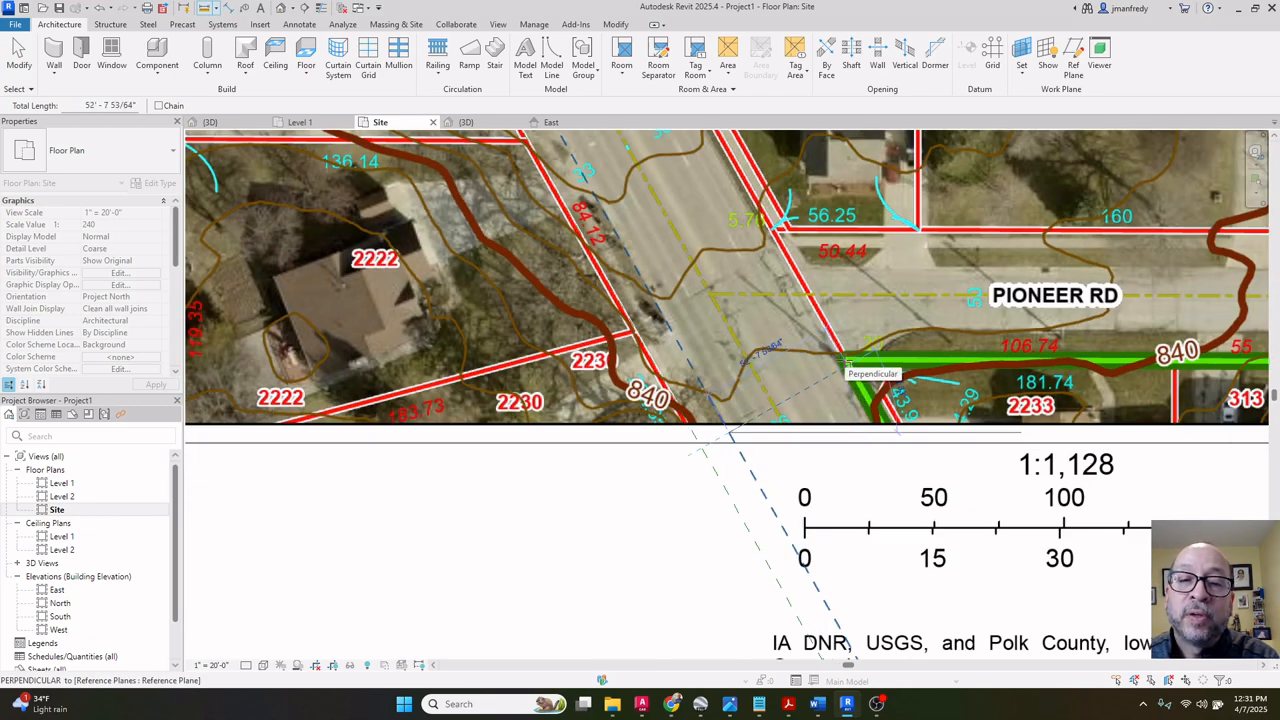
{"action": "key", "text": "Escape"}
{"action": "key", "text": "Escape"}
{"action": "scroll", "coordinate": [760, 345], "scroll_direction": "down", "scroll_amount": 3}
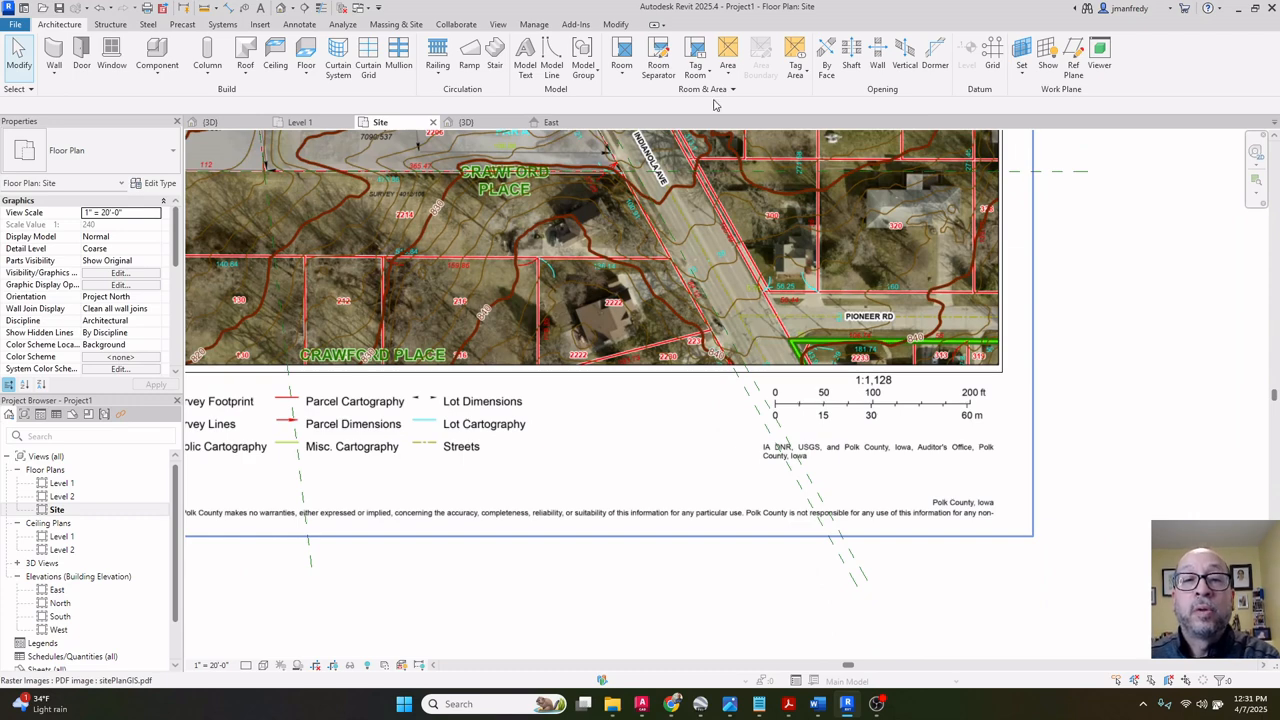
Create a reference plane offset 52' eastward across Indianola Ave from the street-side diagonal reference plane, using Pick Lines.
{"action": "left_click", "coordinate": [1073, 58]}
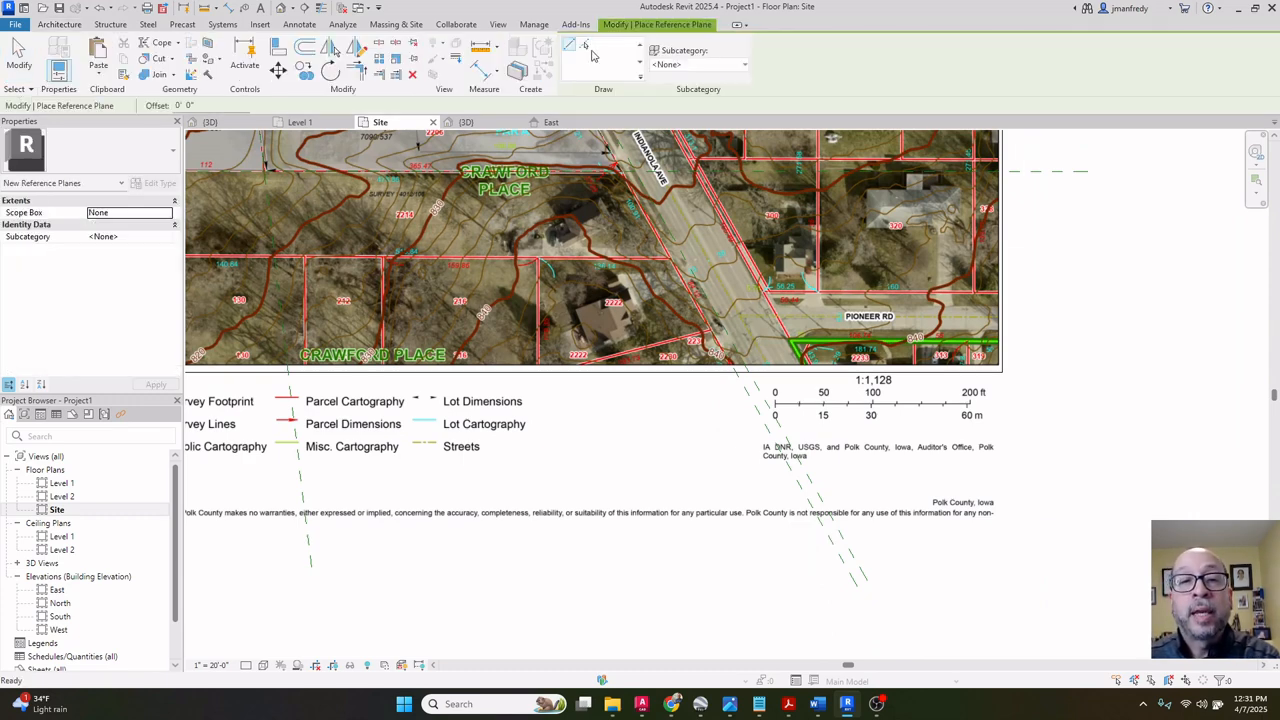
{"action": "left_click", "coordinate": [585, 47]}
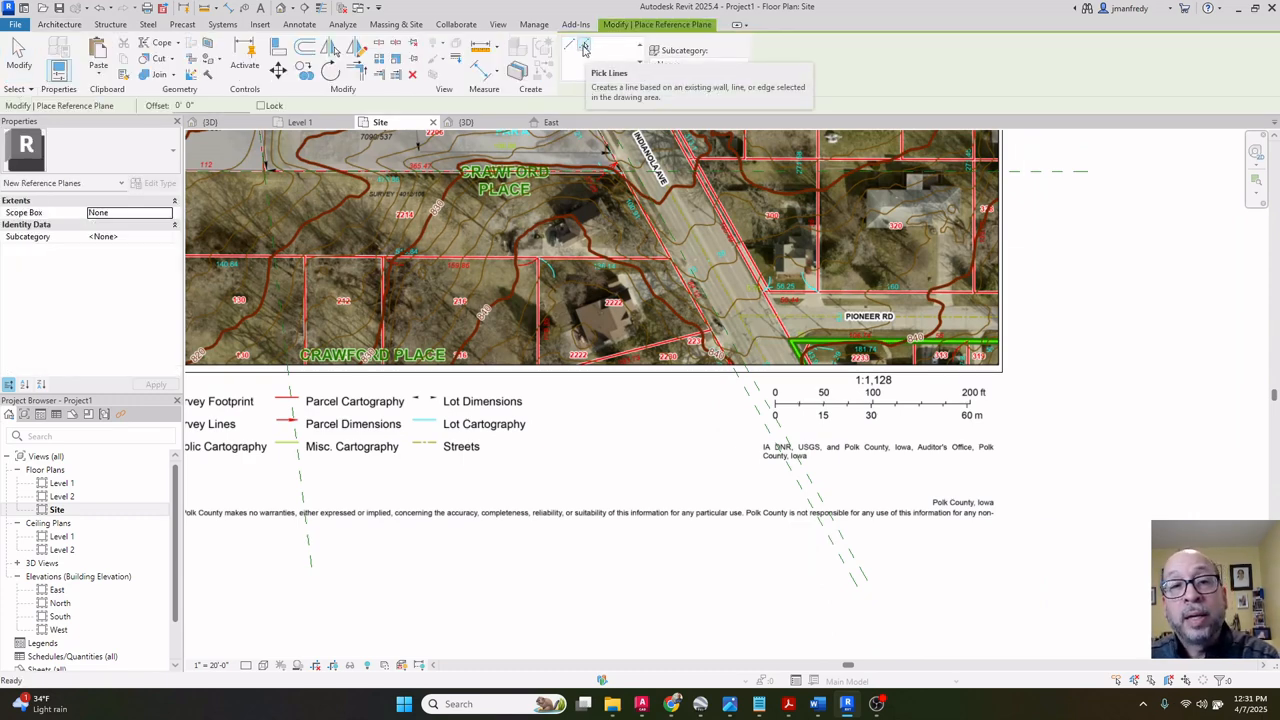
{"action": "type", "text": "52"}
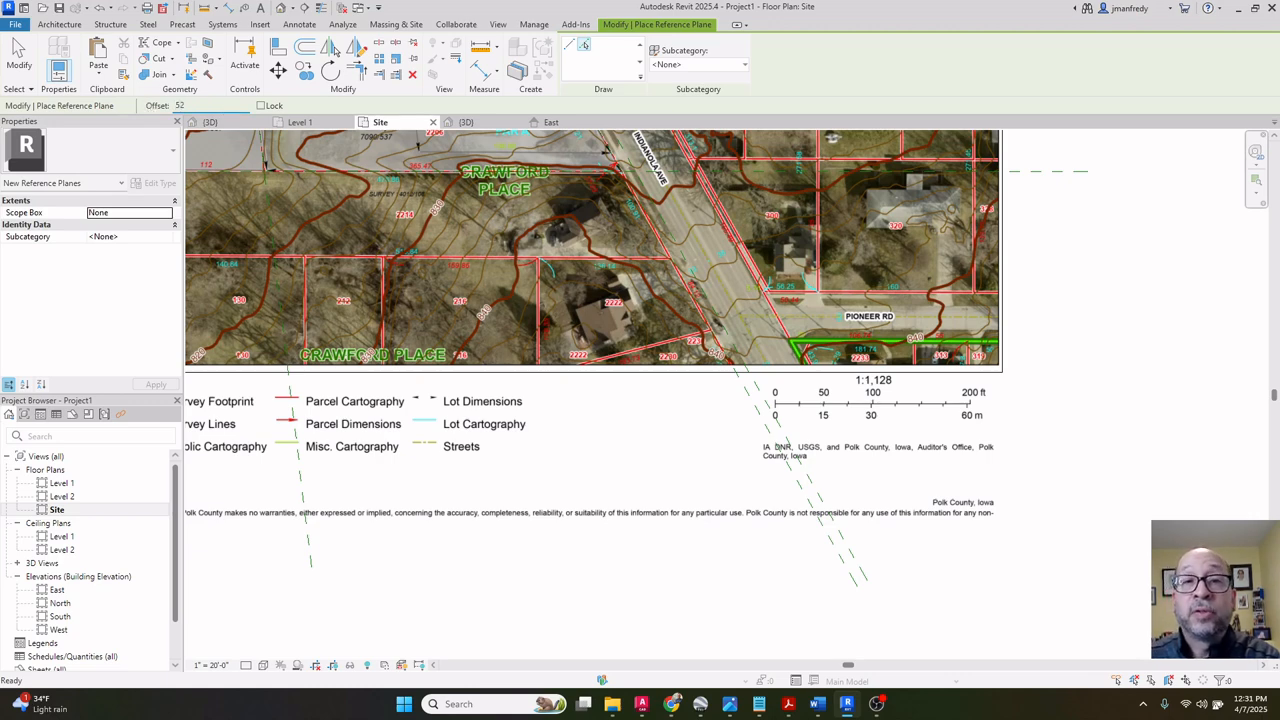
{"action": "scroll", "coordinate": [806, 460], "scroll_direction": "down", "scroll_amount": 1}
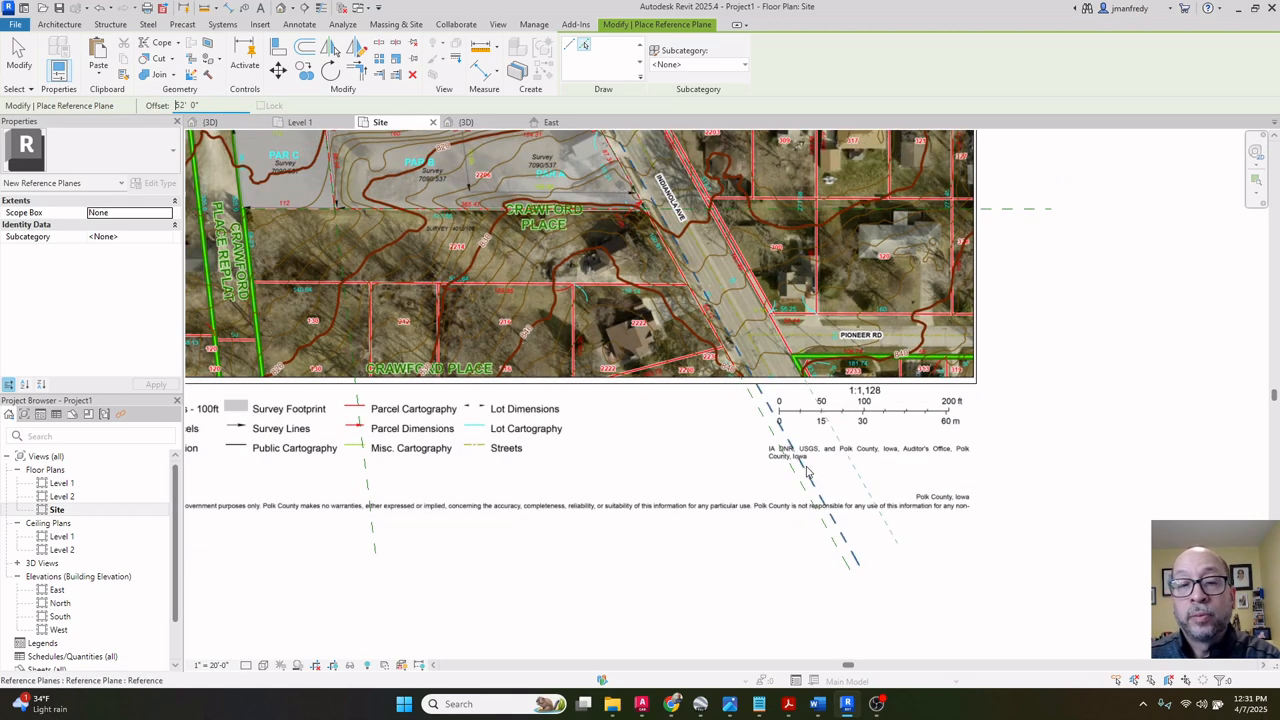
{"action": "left_click", "coordinate": [849, 541]}
{"action": "key", "text": "Escape"}
{"action": "key", "text": "Escape"}
Copy the horizontal reference plane on PAR D's southern boundary about 92' north to the far side of E Gray St.
{"action": "scroll", "coordinate": [763, 557], "scroll_direction": "down", "scroll_amount": 2}
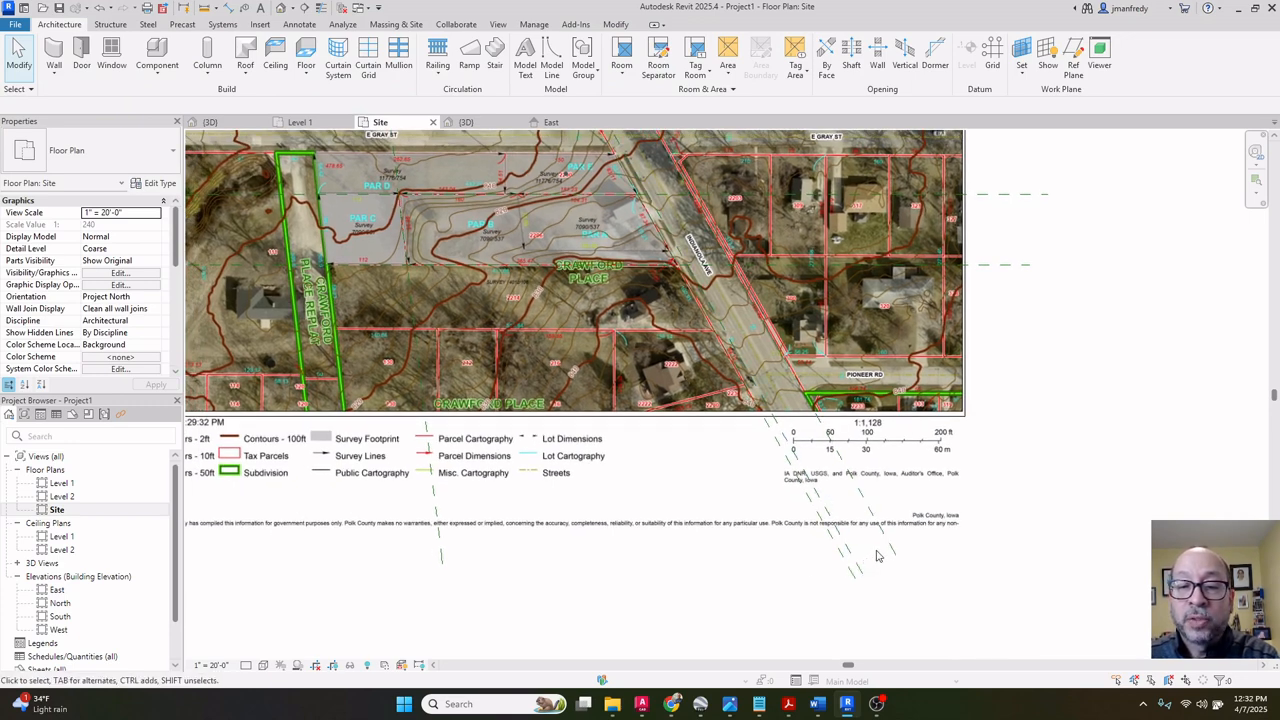
{"action": "scroll", "coordinate": [881, 551], "scroll_direction": "down", "scroll_amount": 2}
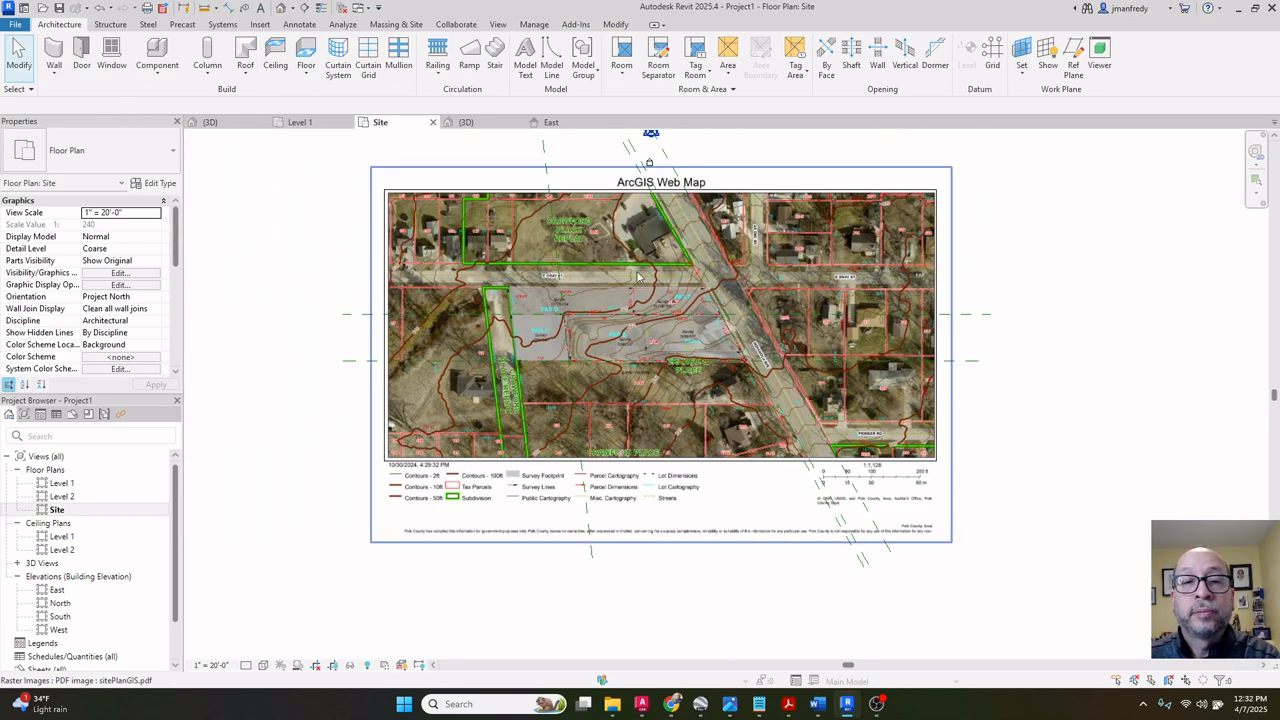
{"action": "scroll", "coordinate": [354, 237], "scroll_direction": "up", "scroll_amount": 1}
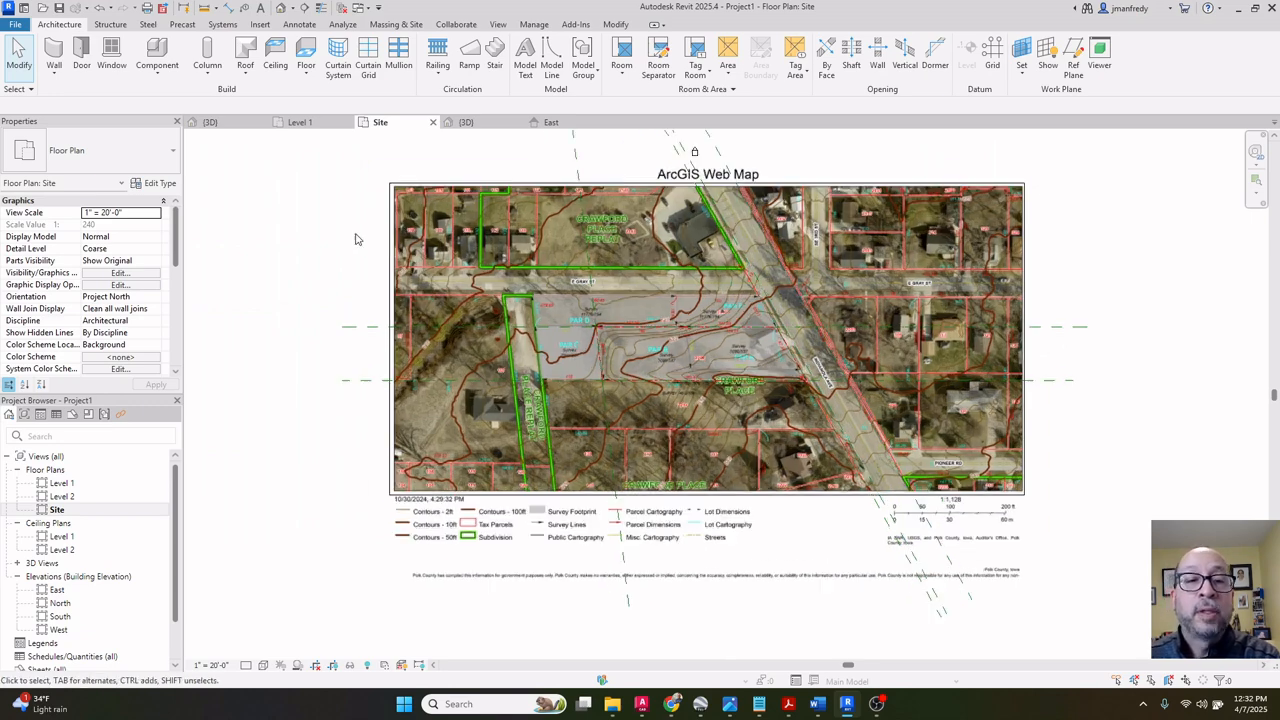
{"action": "scroll", "coordinate": [357, 322], "scroll_direction": "up", "scroll_amount": 2}
{"action": "left_click", "coordinate": [343, 335]}
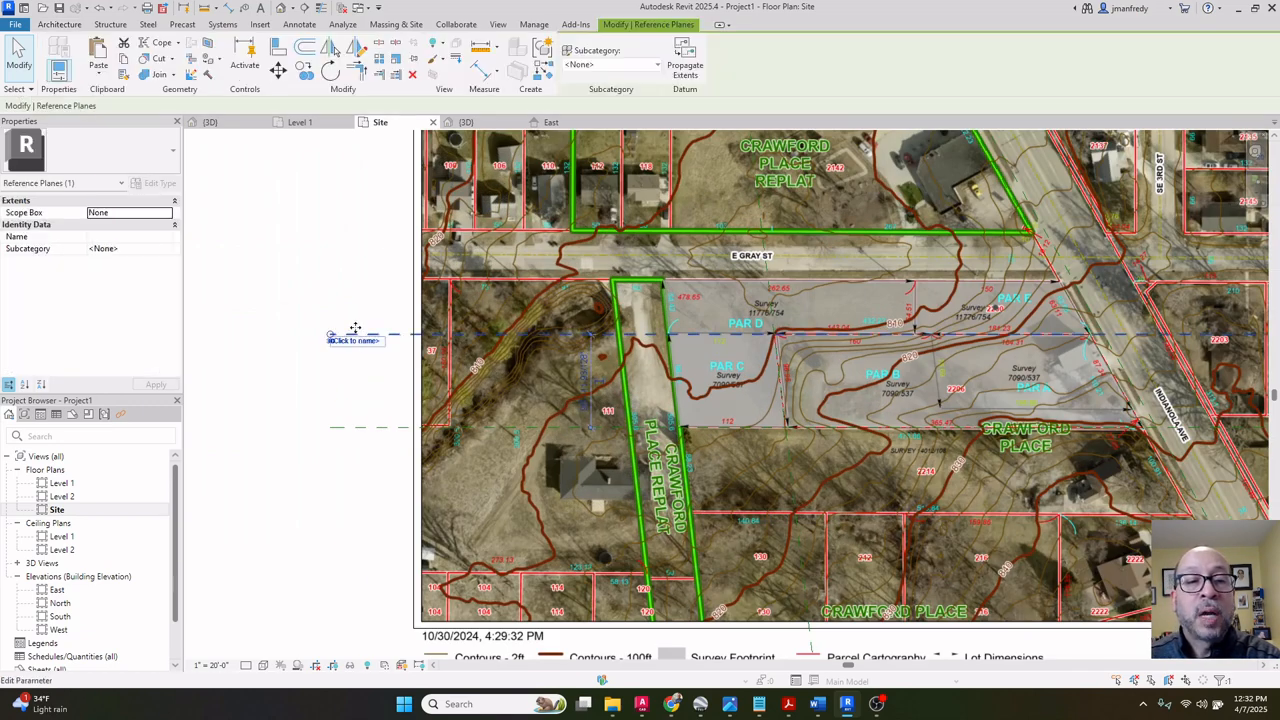
{"action": "left_click", "coordinate": [305, 73]}
{"action": "left_click", "coordinate": [354, 334]}
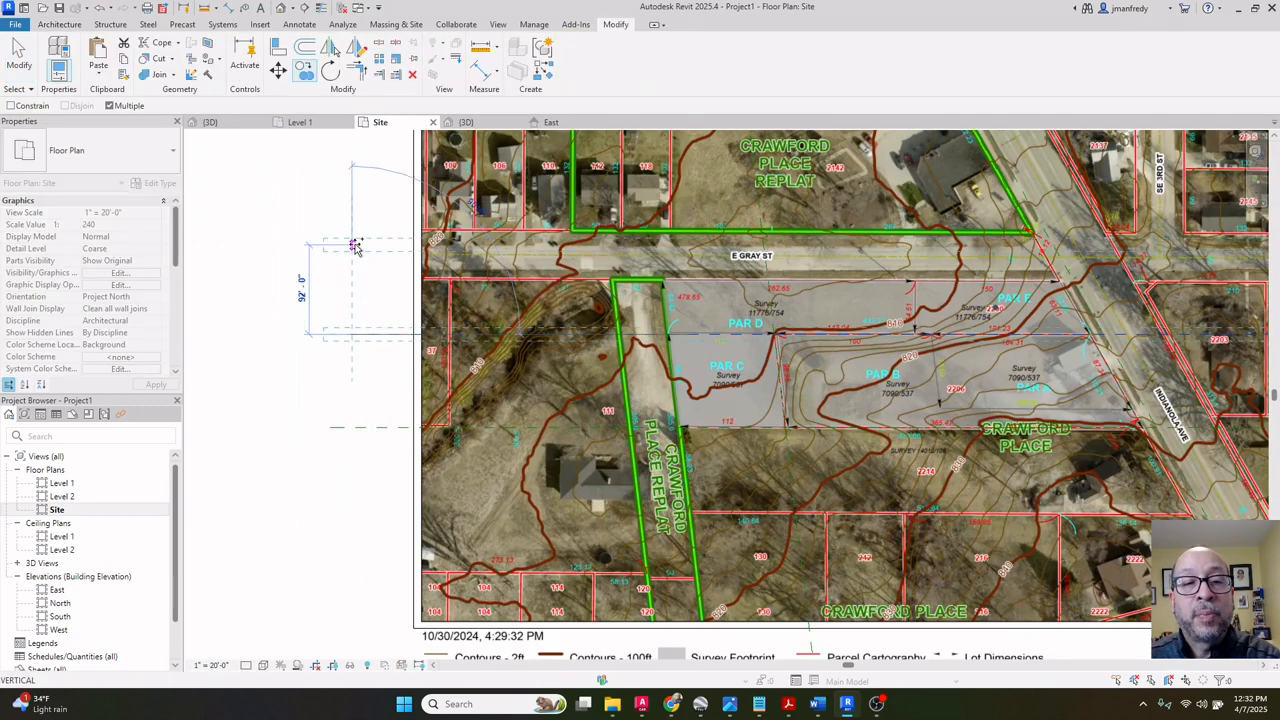
{"action": "left_click", "coordinate": [354, 246]}
Nudge the copied reference plane slightly south to align it with the north pavement edge of E Gray St.
{"action": "scroll", "coordinate": [378, 238], "scroll_direction": "up", "scroll_amount": 1}
{"action": "scroll", "coordinate": [420, 252], "scroll_direction": "up", "scroll_amount": 4}
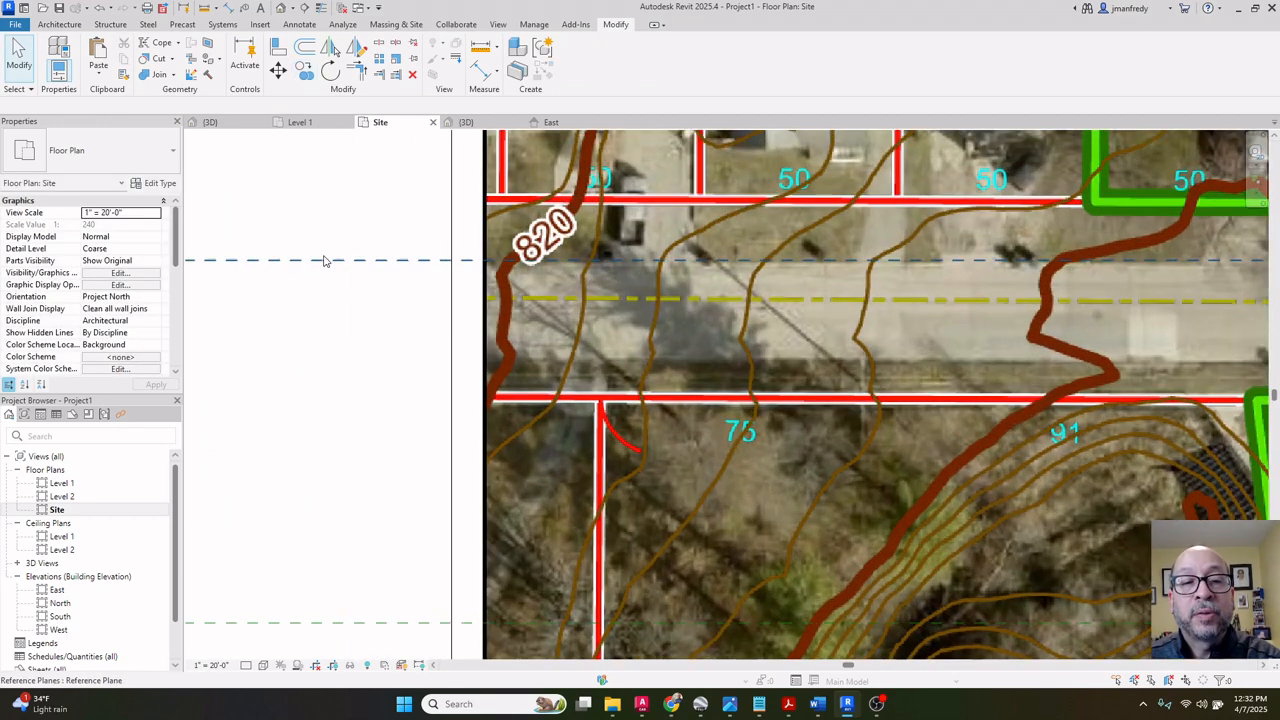
{"action": "left_click", "coordinate": [323, 261]}
{"action": "key", "text": "Down"}
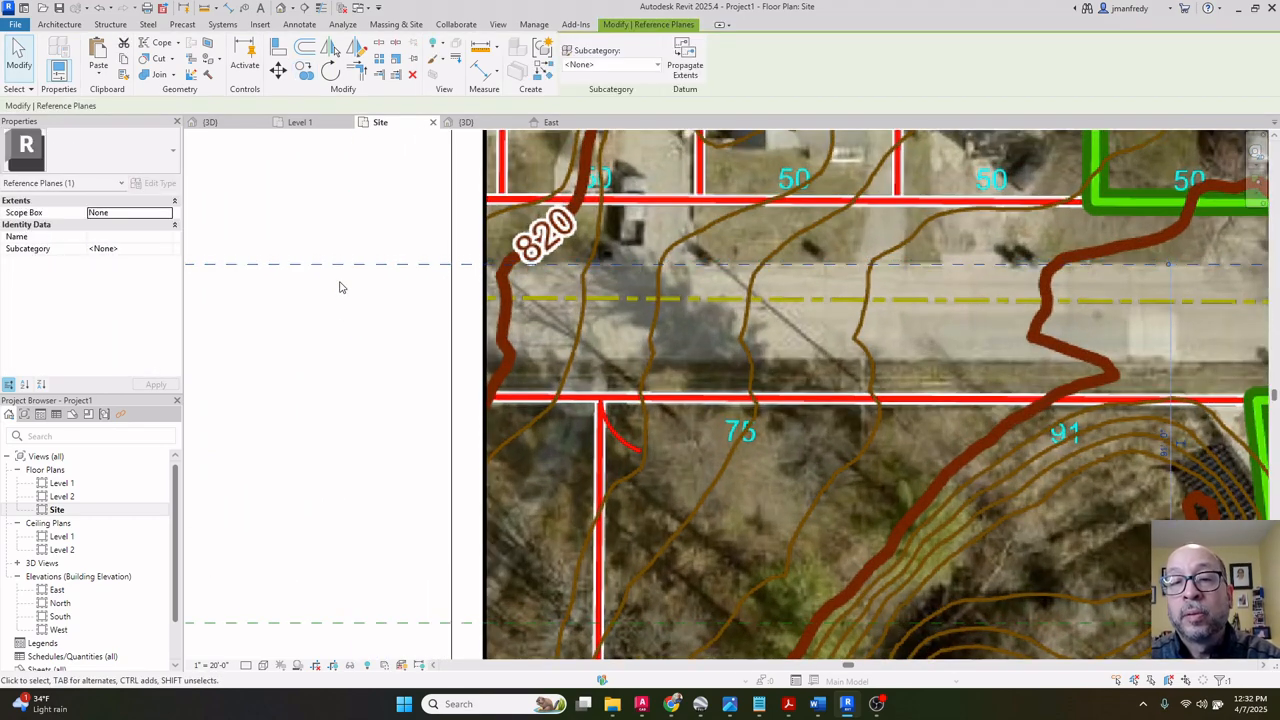
{"action": "key", "text": "Escape"}
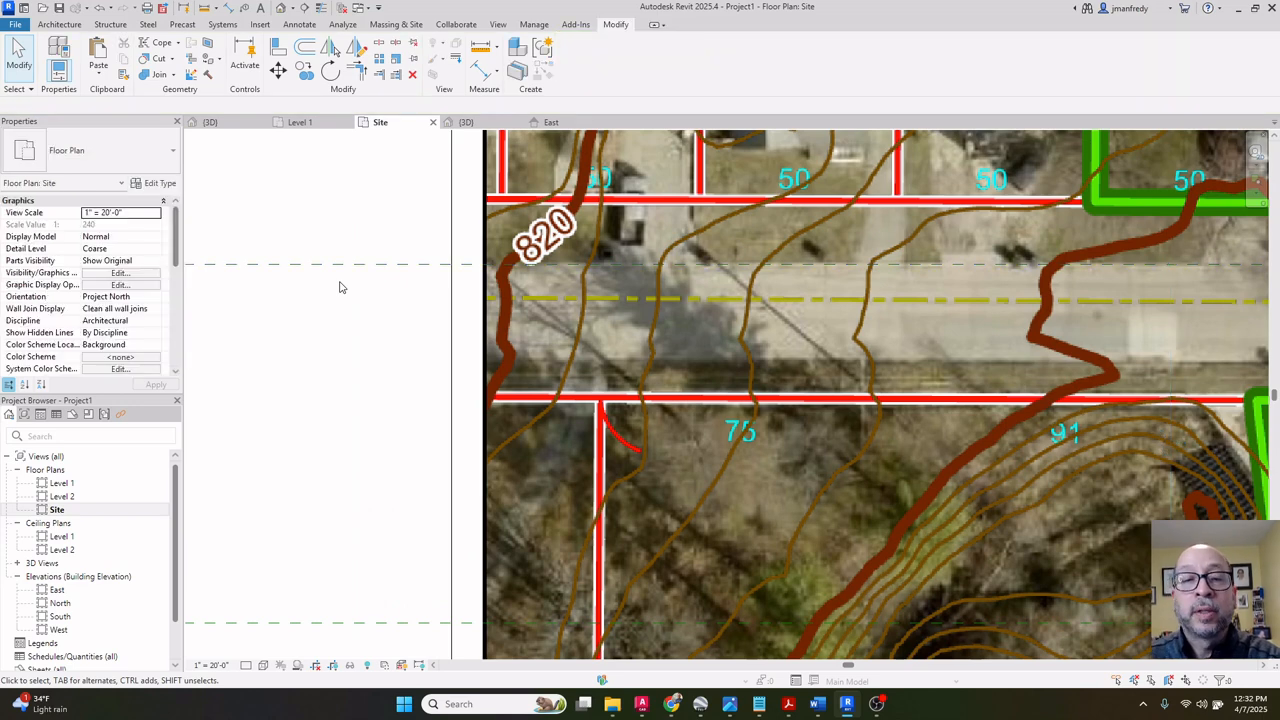
Measure vertically across E Gray St from the new reference plane to the south pavement edge.
{"action": "scroll", "coordinate": [550, 292], "scroll_direction": "up", "scroll_amount": 3}
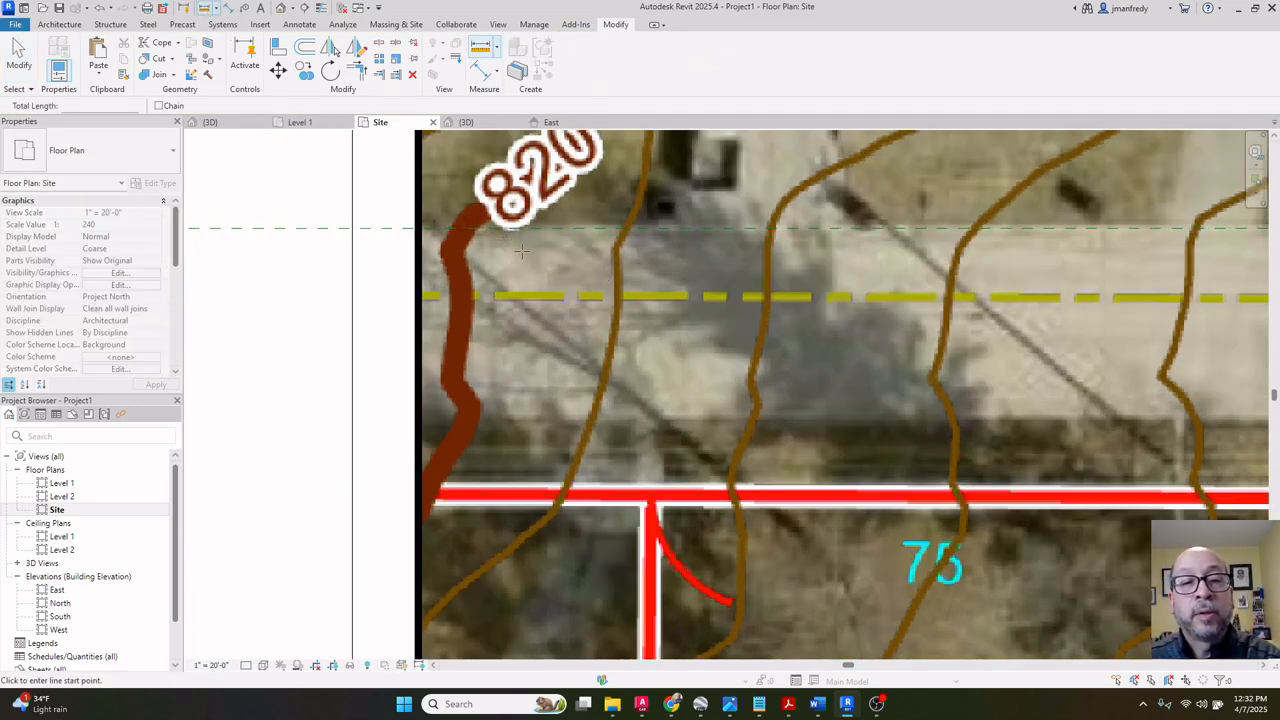
{"action": "left_click", "coordinate": [204, 7]}
{"action": "left_click", "coordinate": [528, 230]}
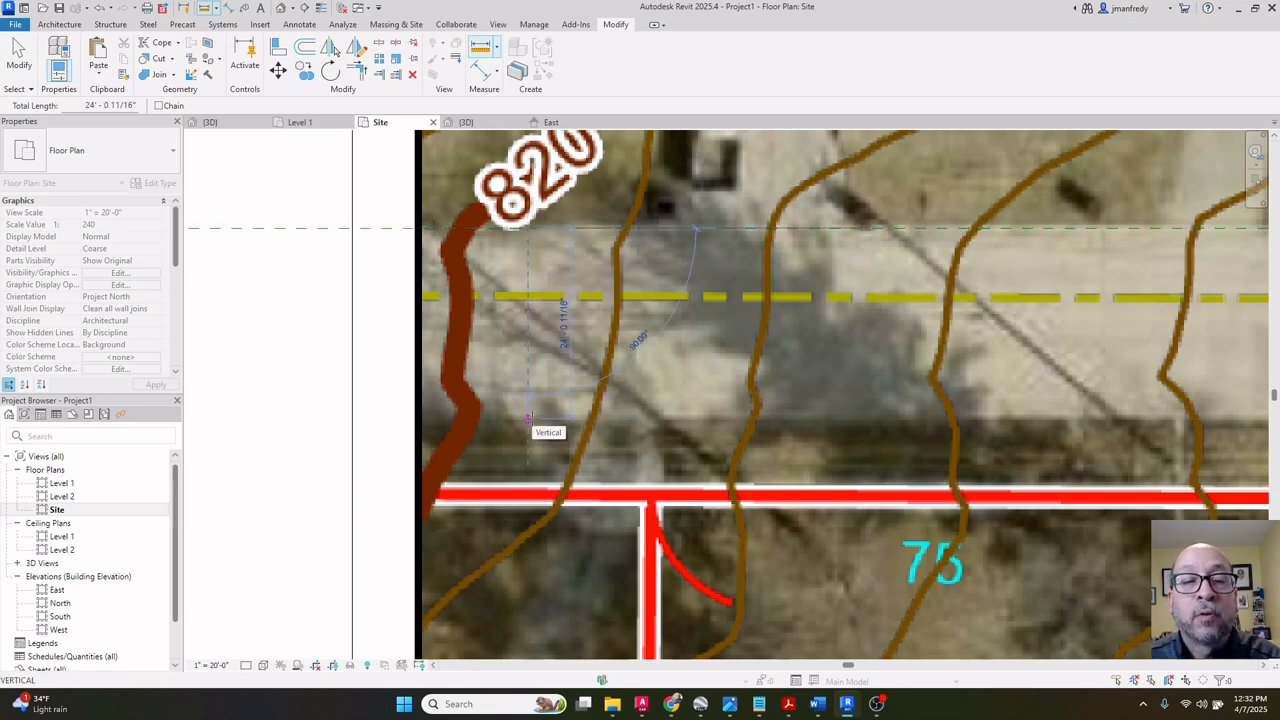
{"action": "key", "text": "Escape"}
{"action": "key", "text": "Escape"}
Copy the reference plane on E Gray St's north edge 24' south to mark the street's south edge.
{"action": "scroll", "coordinate": [571, 319], "scroll_direction": "down", "scroll_amount": 3}
{"action": "left_click", "coordinate": [346, 276]}
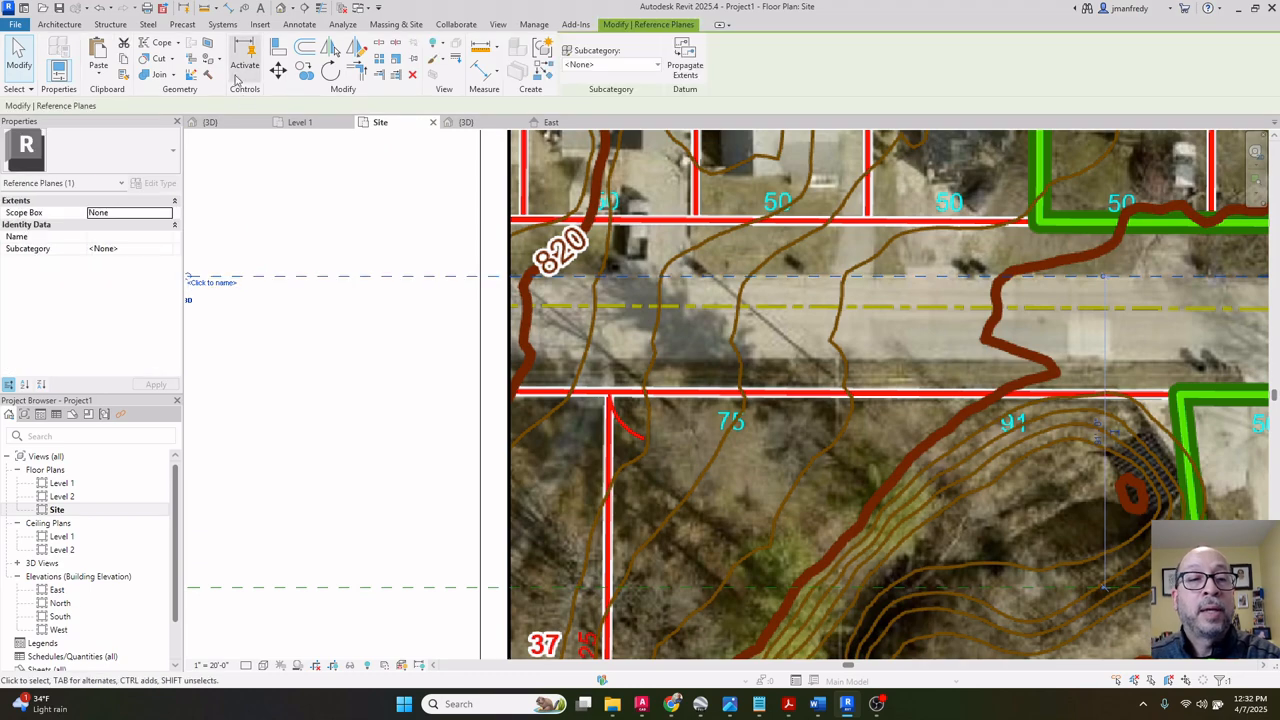
{"action": "left_click", "coordinate": [304, 68]}
{"action": "left_click", "coordinate": [328, 186]}
{"action": "type", "text": "24"}
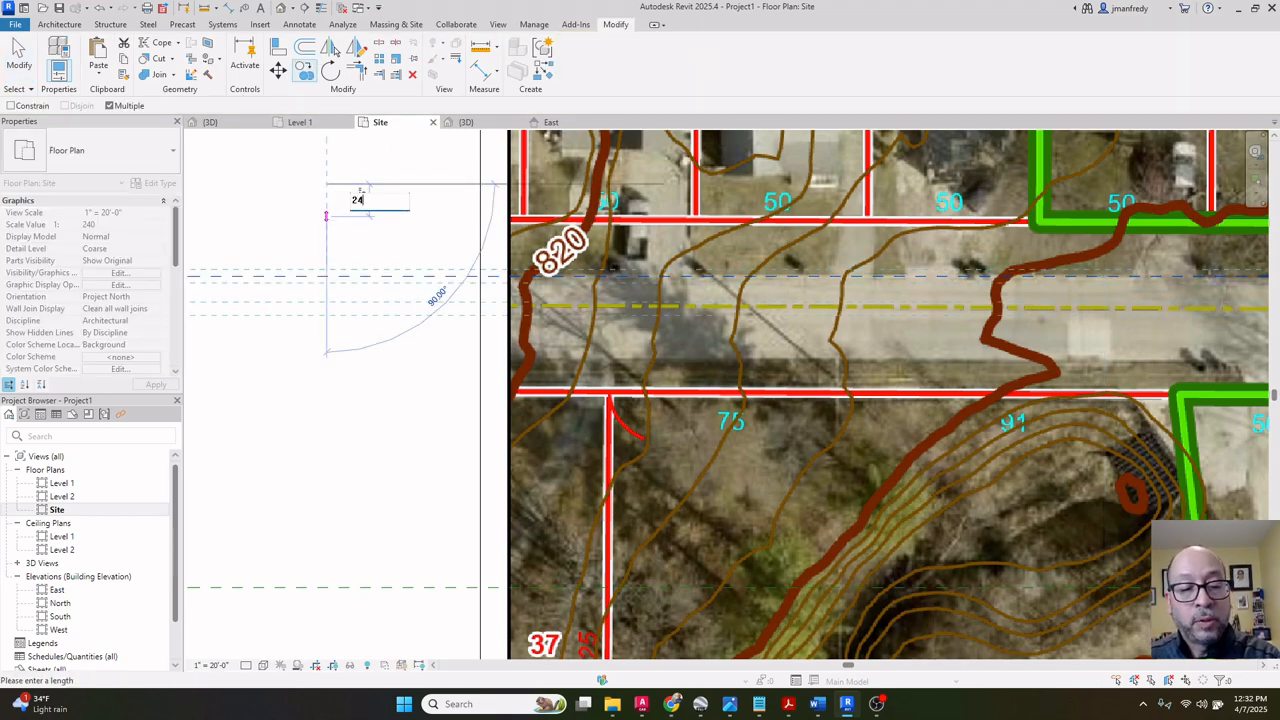
{"action": "key", "text": "Return"}
{"action": "scroll", "coordinate": [326, 220], "scroll_direction": "down", "scroll_amount": 5}
{"action": "key", "text": "Escape"}
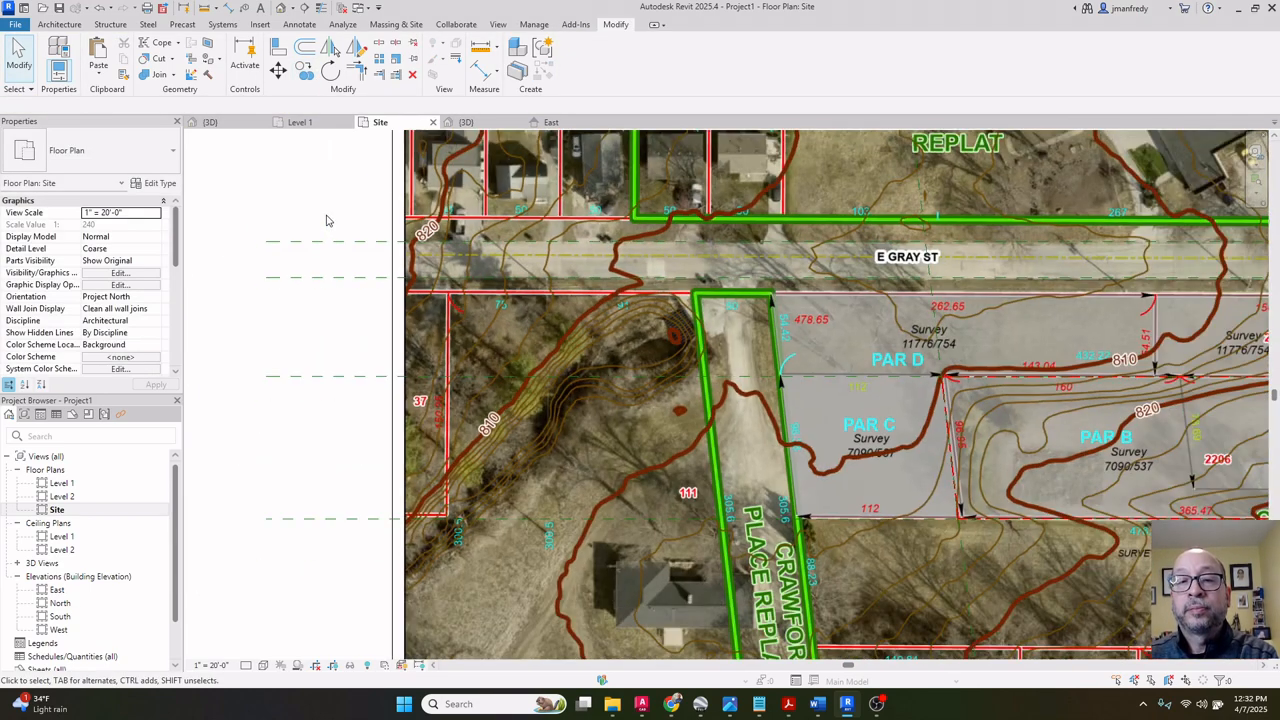
Examine how the street reference planes meet the curbs and property corners at E Gray St and Indianola Ave.
{"action": "scroll", "coordinate": [882, 237], "scroll_direction": "up", "scroll_amount": 6}
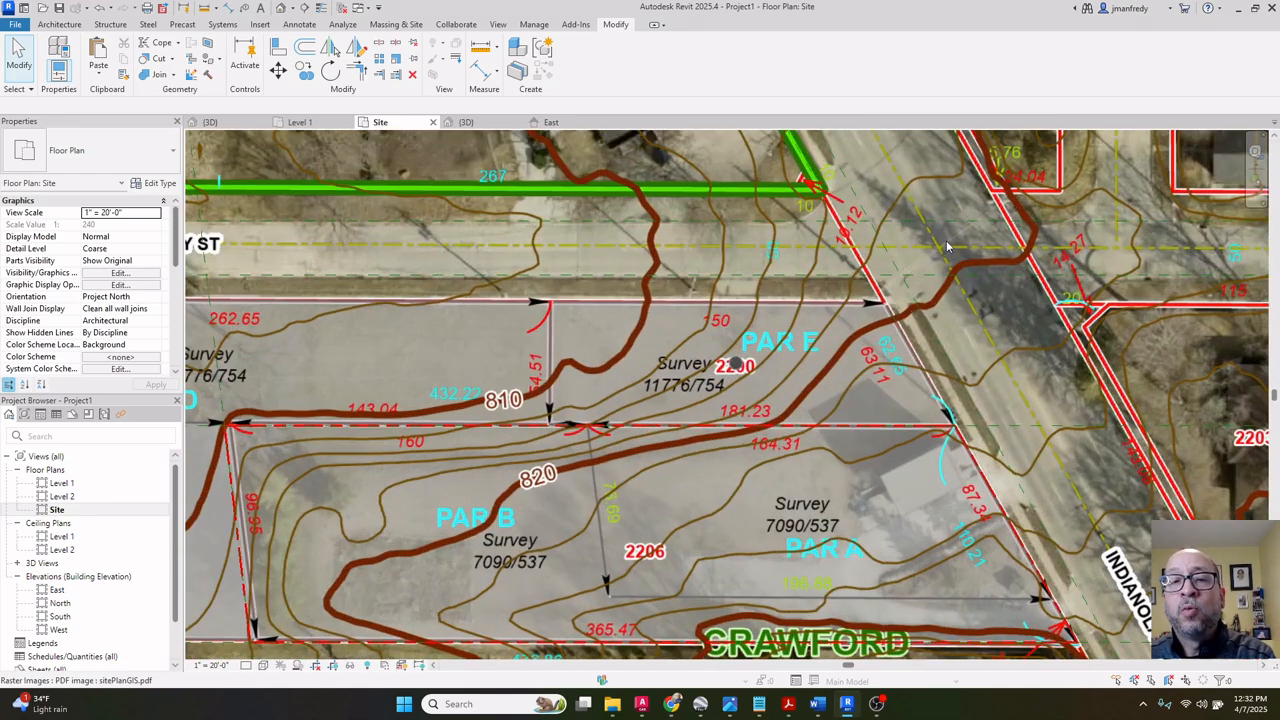
{"action": "scroll", "coordinate": [882, 237], "scroll_direction": "down", "scroll_amount": 1}
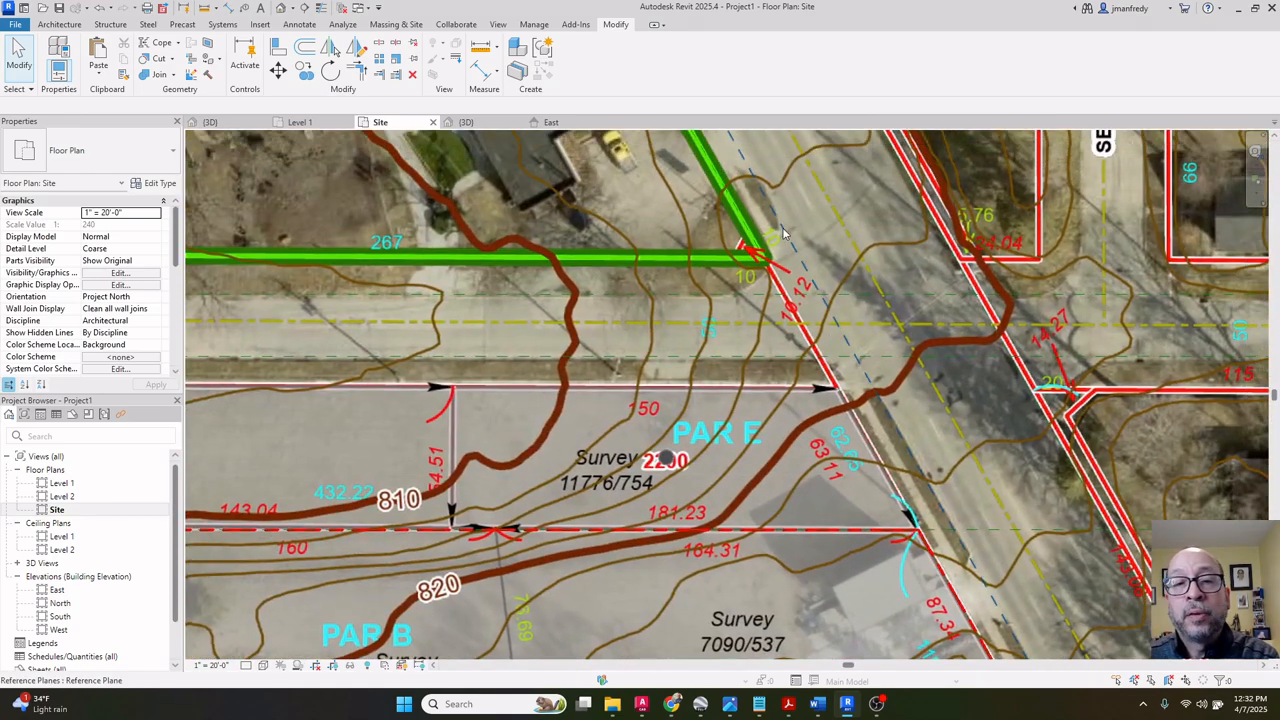
{"action": "scroll", "coordinate": [774, 248], "scroll_direction": "up", "scroll_amount": 1}
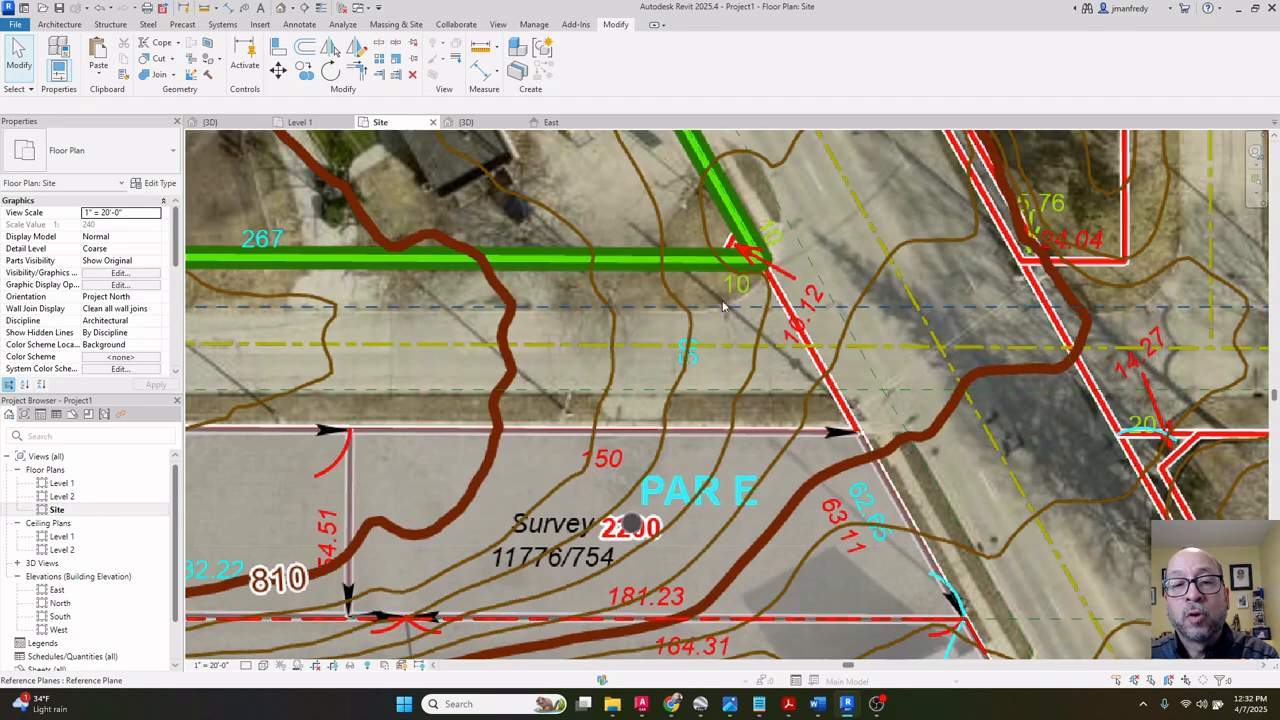
{"action": "middle_click_drag", "start_coordinate": [714, 300], "coordinate": [657, 227]}
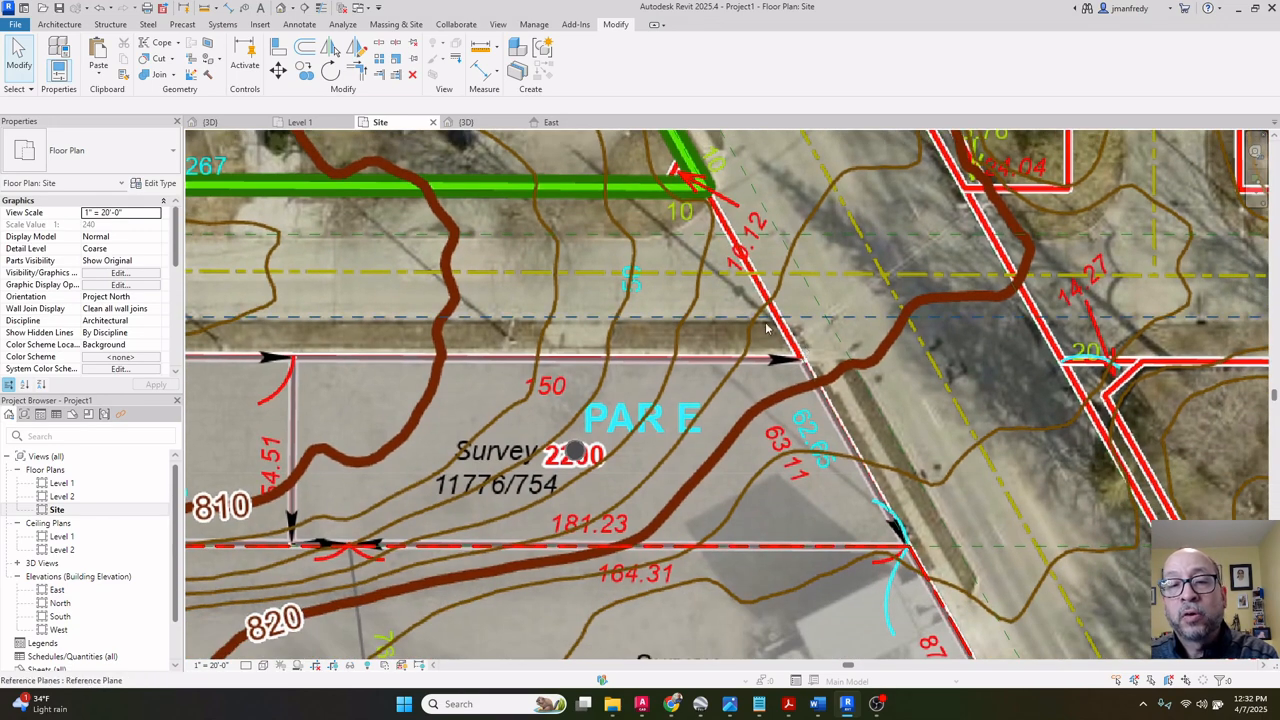
{"action": "scroll", "coordinate": [841, 360], "scroll_direction": "up", "scroll_amount": 2}
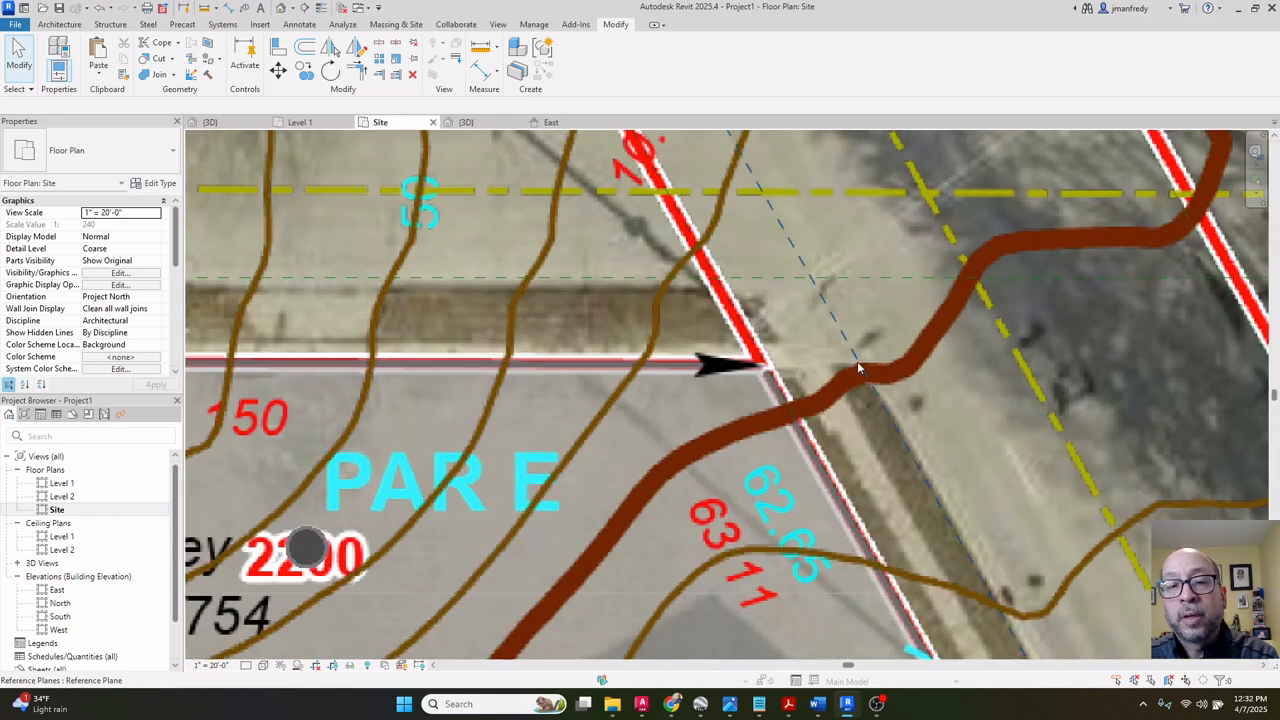
{"action": "scroll", "coordinate": [857, 368], "scroll_direction": "down", "scroll_amount": 2}
{"action": "middle_click_drag", "start_coordinate": [942, 258], "coordinate": [797, 374]}
{"action": "middle_click_drag", "start_coordinate": [946, 440], "coordinate": [884, 350]}
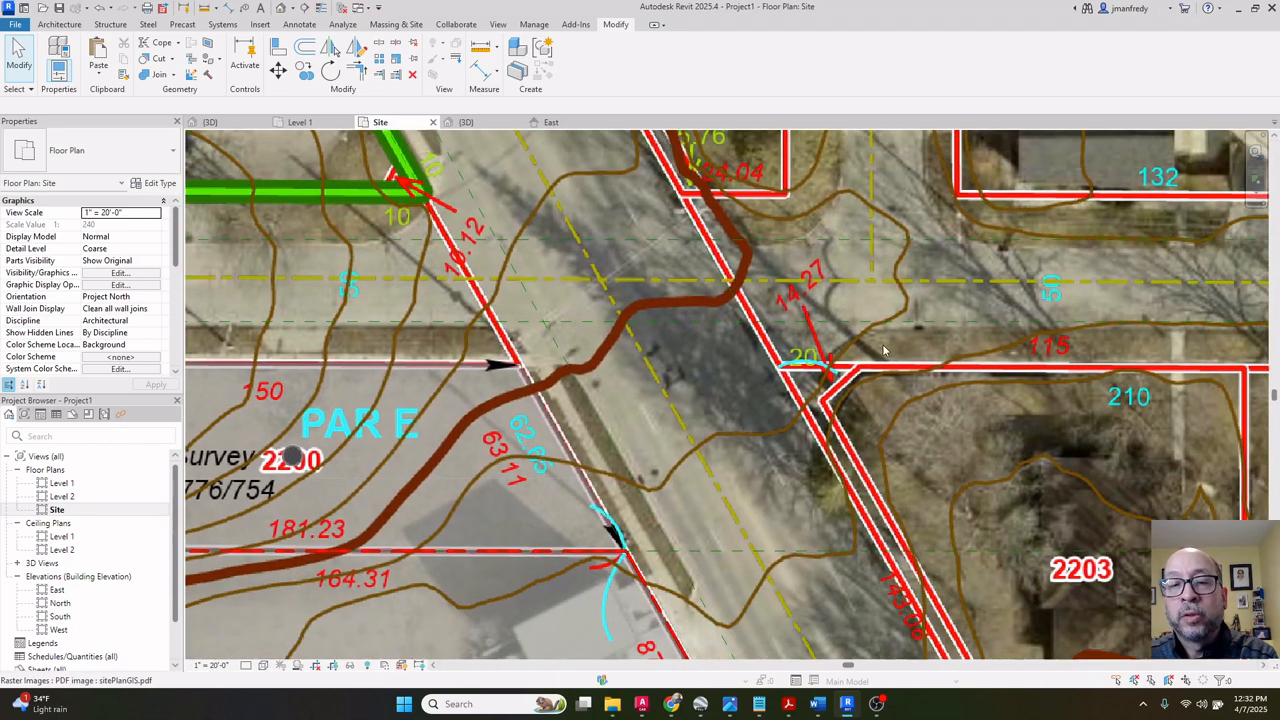
{"action": "scroll", "coordinate": [893, 308], "scroll_direction": "up", "scroll_amount": 1}
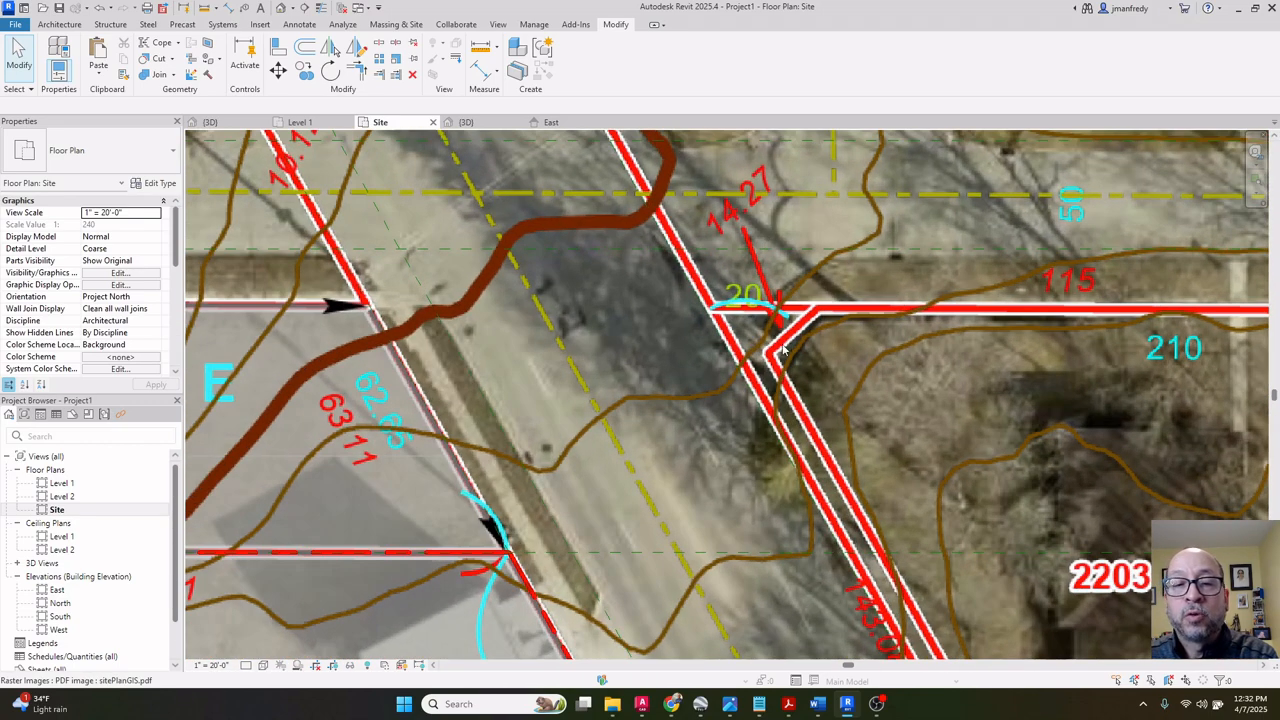
Set the Site plan's visual style to Hidden Line.
{"action": "scroll", "coordinate": [783, 376], "scroll_direction": "down", "scroll_amount": 6}
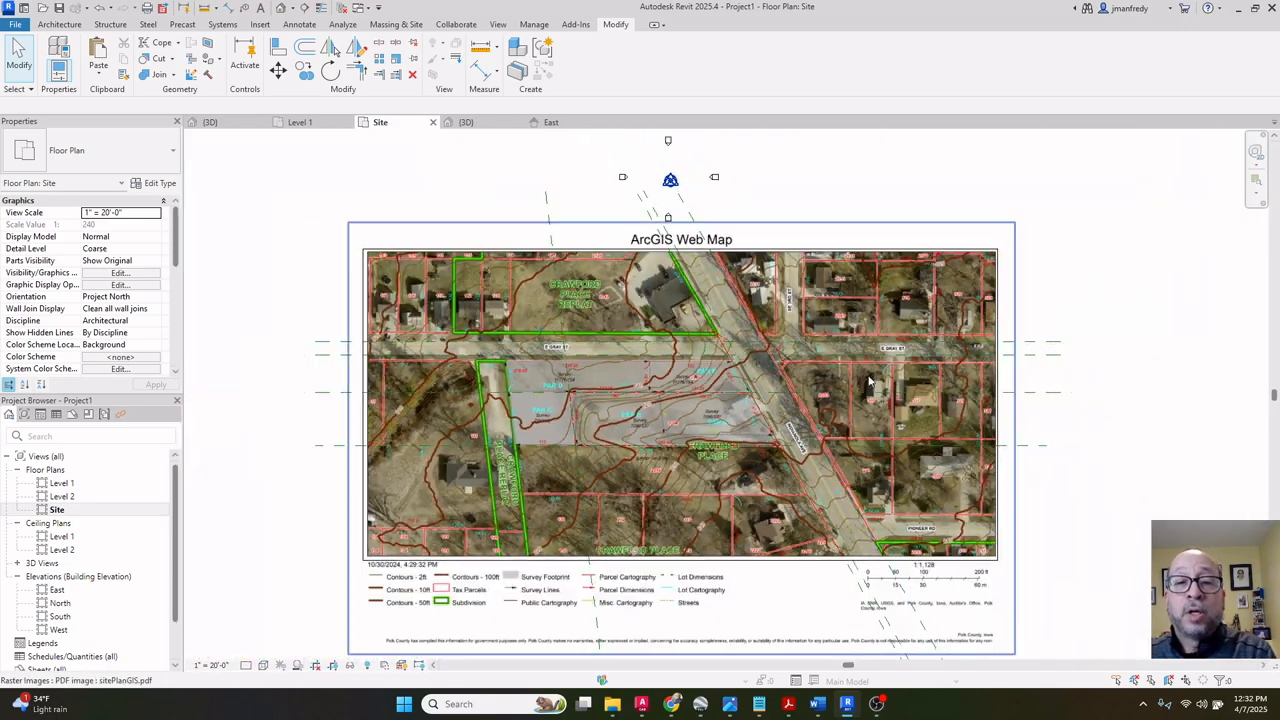
{"action": "middle_click_drag", "start_coordinate": [870, 381], "coordinate": [866, 310]}
{"action": "middle_click_drag", "start_coordinate": [1070, 351], "coordinate": [1029, 363]}
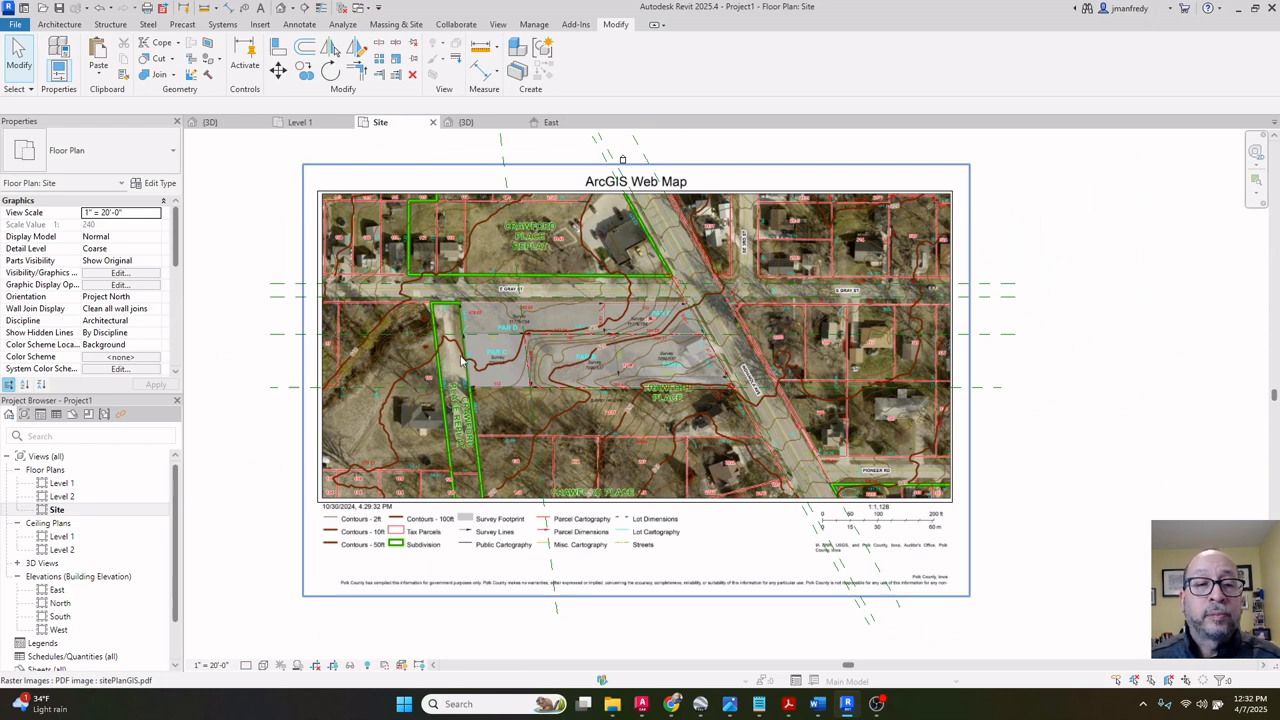
{"action": "left_click", "coordinate": [262, 666]}
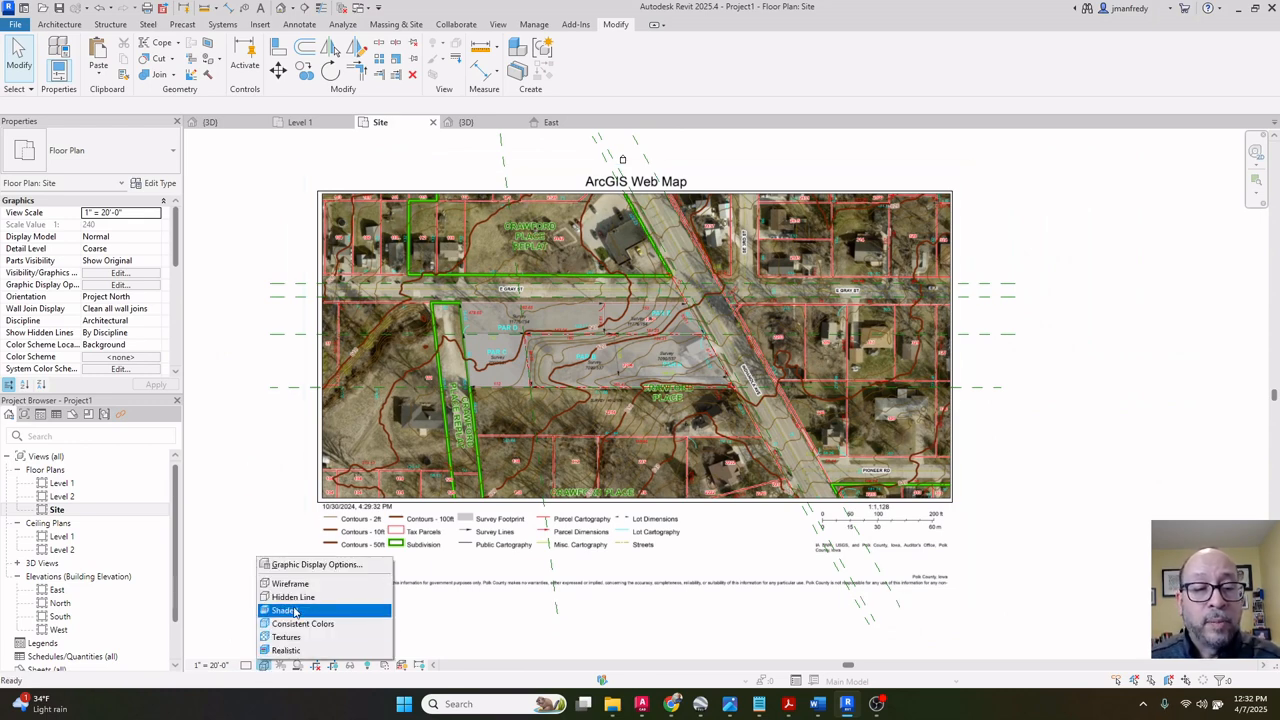
{"action": "left_click", "coordinate": [294, 598]}
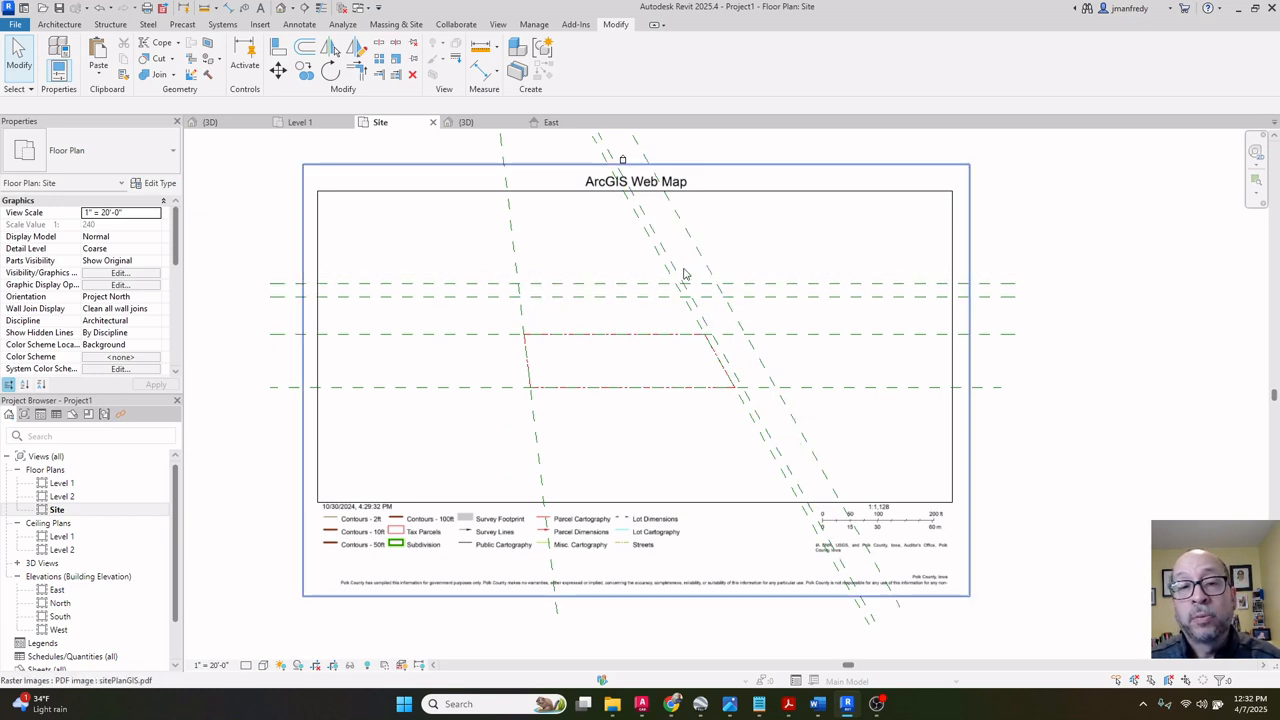
Examine the property lines, the street reference planes and the toposolid outline across the whole site.
{"action": "left_click", "coordinate": [527, 322]}
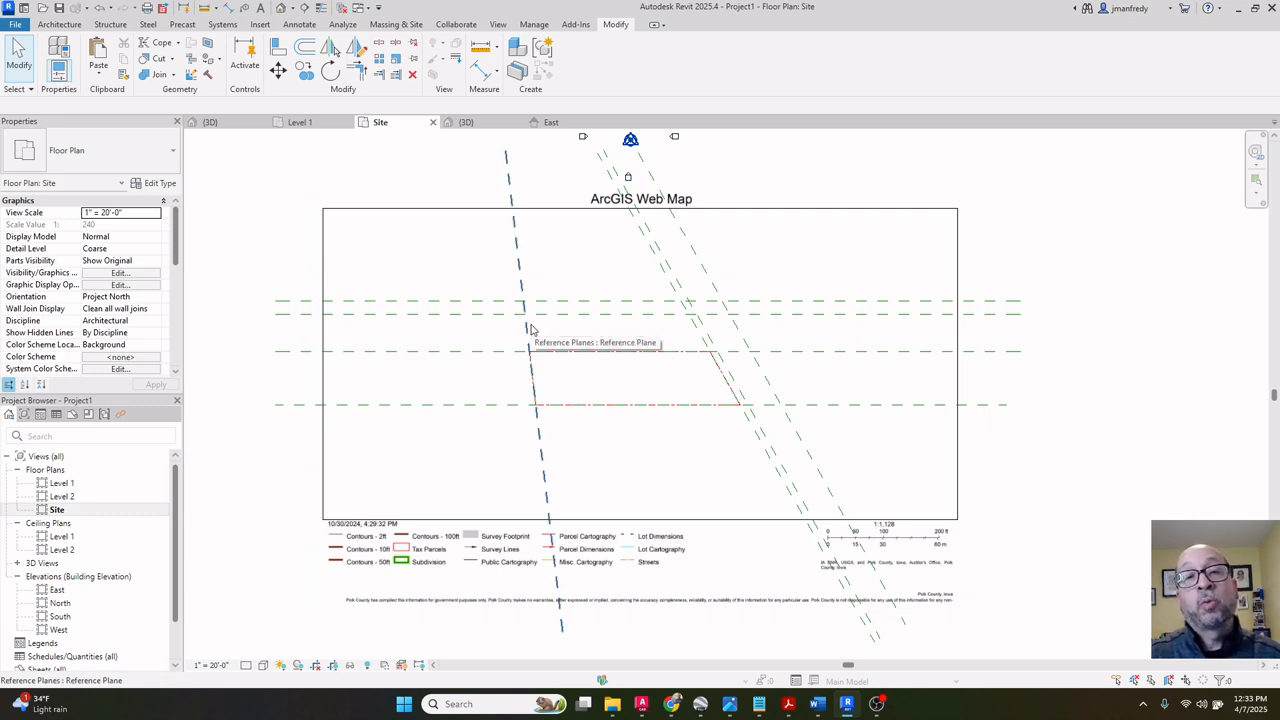
{"action": "scroll", "coordinate": [573, 344], "scroll_direction": "up", "scroll_amount": 1}
{"action": "middle_click_drag", "start_coordinate": [573, 344], "coordinate": [735, 343]}
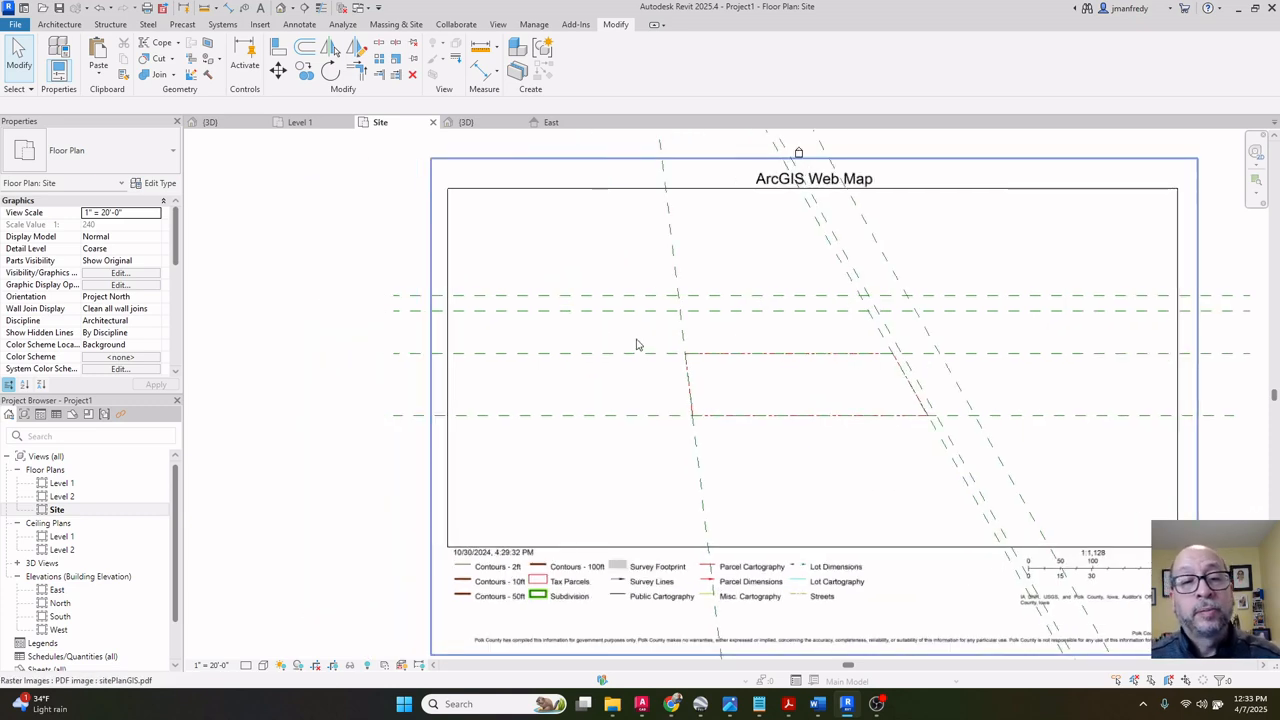
{"action": "middle_click_drag", "start_coordinate": [649, 349], "coordinate": [556, 334]}
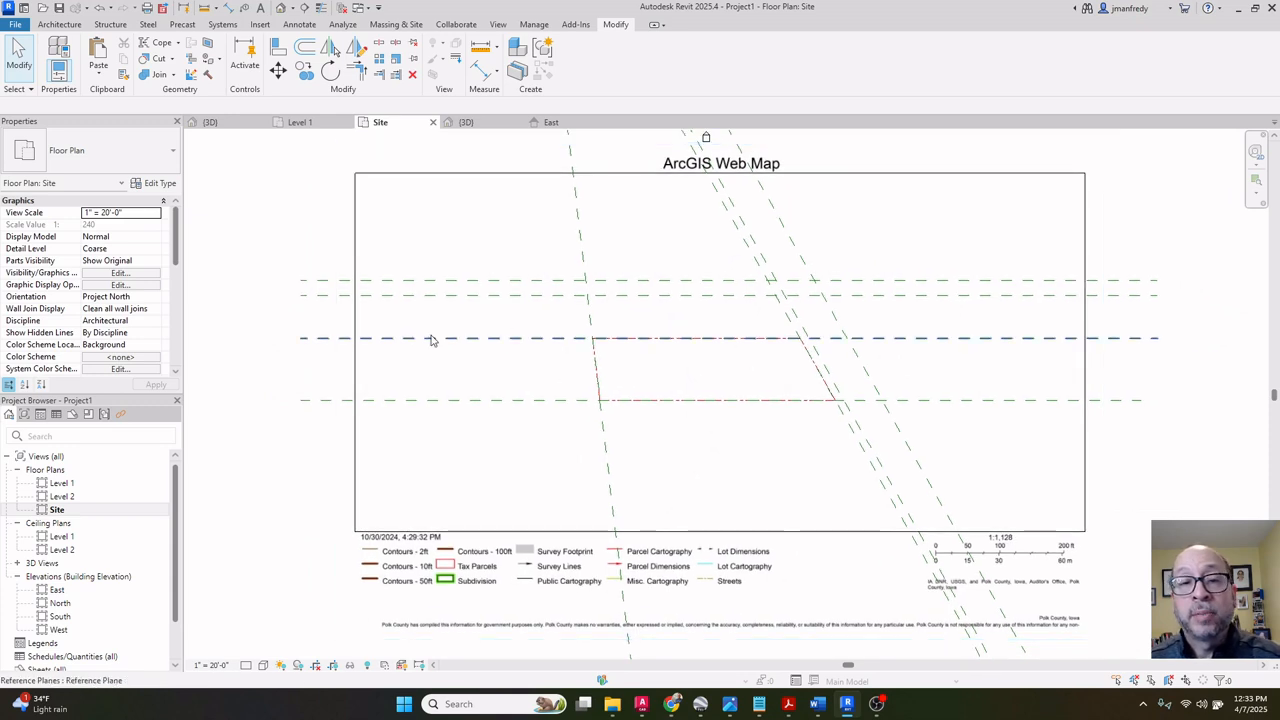
{"action": "middle_click_drag", "start_coordinate": [306, 376], "coordinate": [271, 363]}
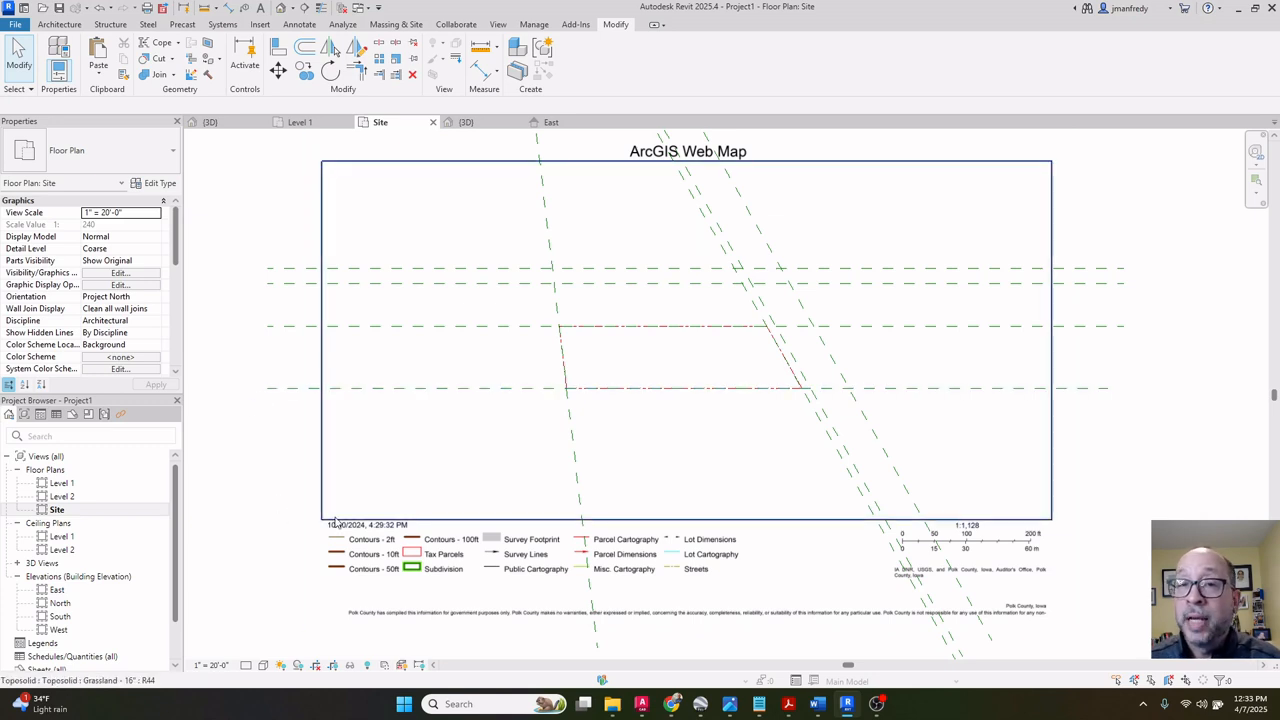
{"action": "middle_click_drag", "start_coordinate": [315, 415], "coordinate": [253, 417]}
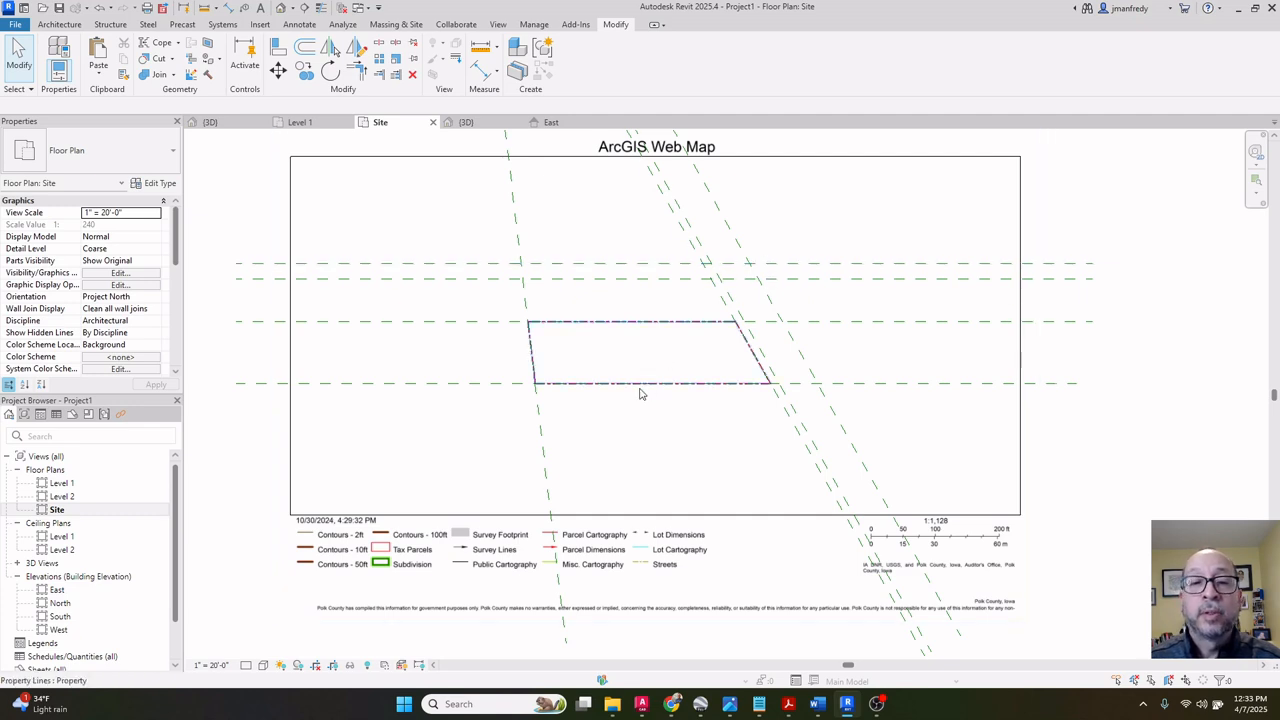
{"action": "middle_click_drag", "start_coordinate": [637, 391], "coordinate": [616, 400]}
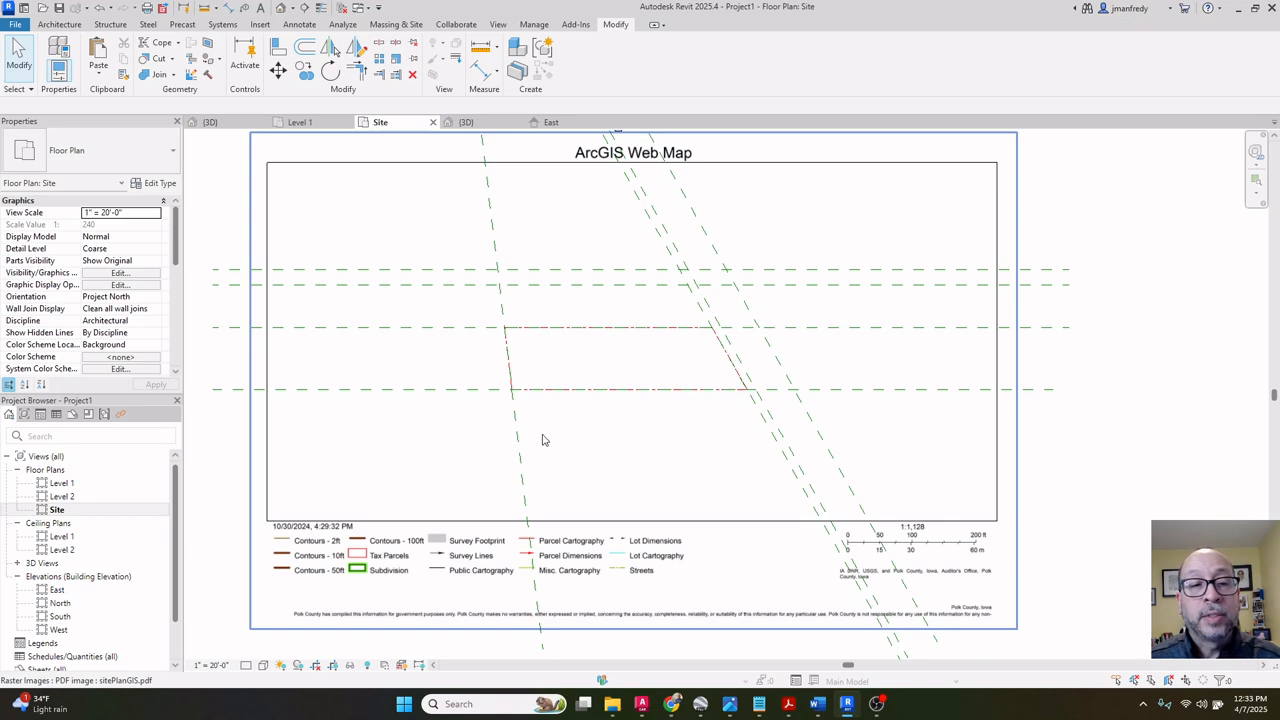
{"action": "mouse_move", "coordinate": [543, 437]}
{"action": "middle_mouse_down"}
{"action": "mouse_move", "coordinate": [574, 451]}
{"action": "mouse_move", "coordinate": [547, 438]}
{"action": "middle_mouse_up"}
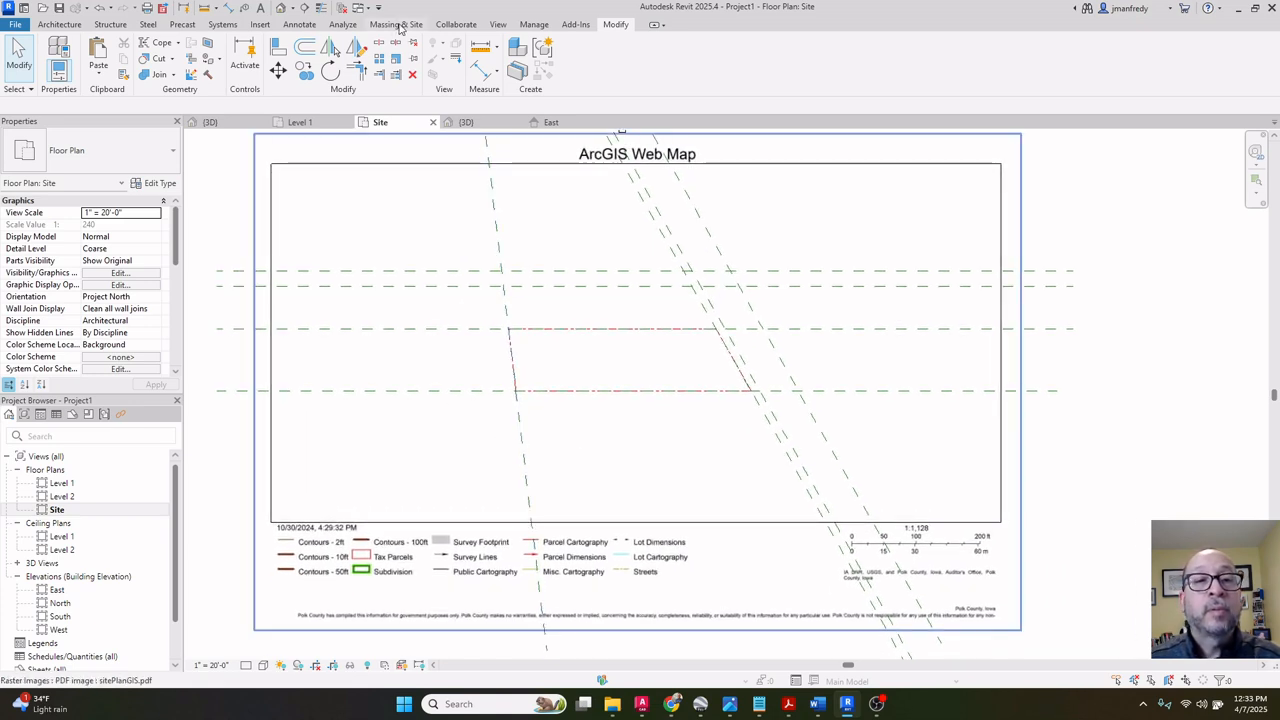
{"action": "left_click", "coordinate": [398, 25]}
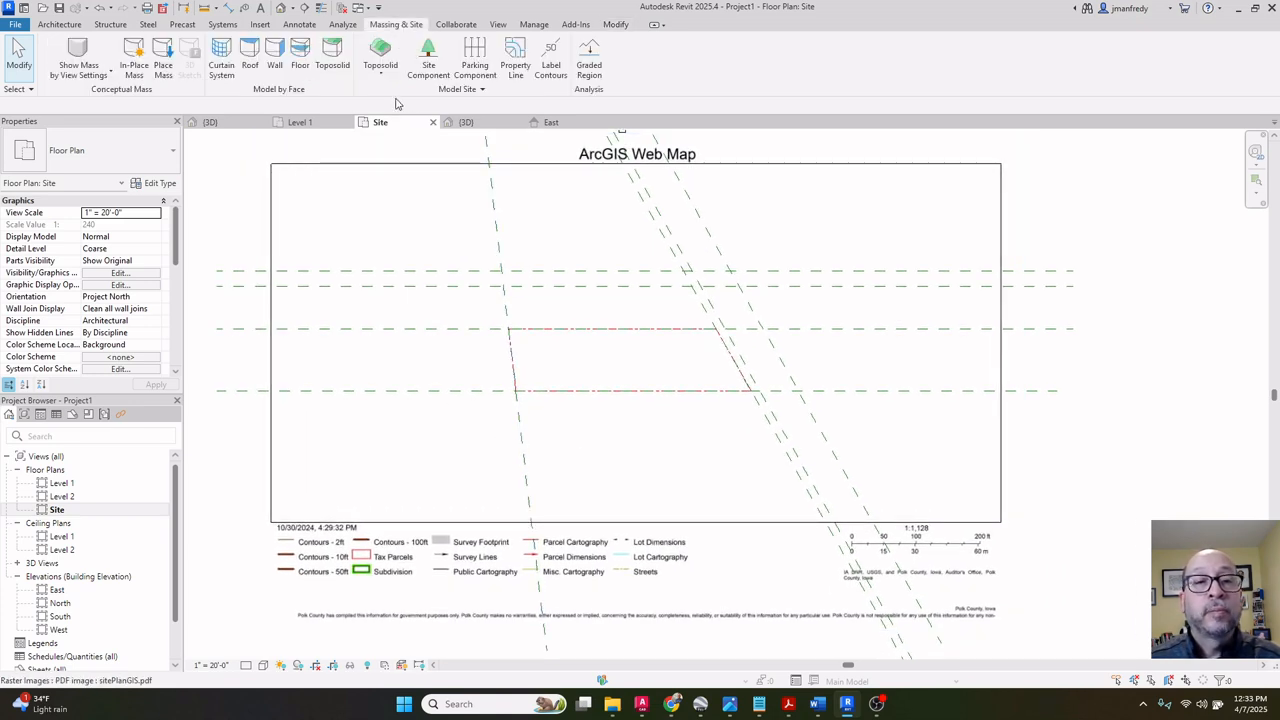
{"action": "left_click", "coordinate": [381, 52]}
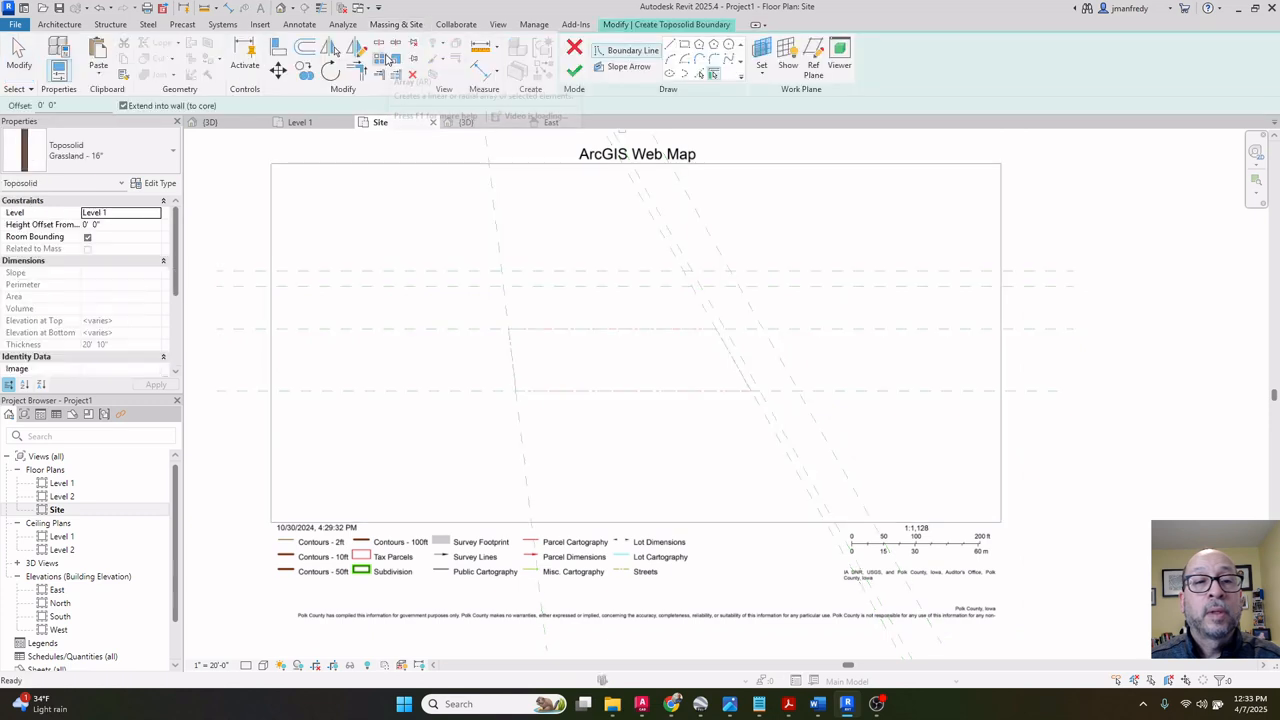
{"action": "key", "text": "Escape"}
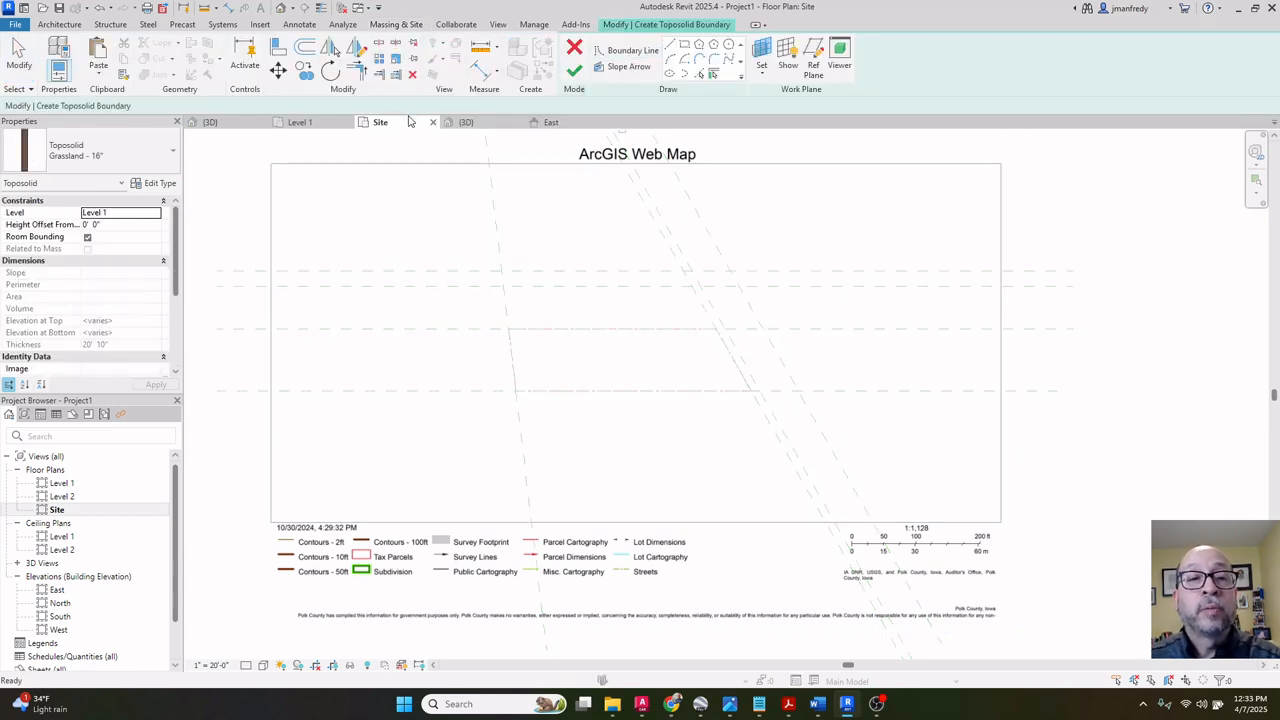
{"action": "left_click", "coordinate": [577, 50]}
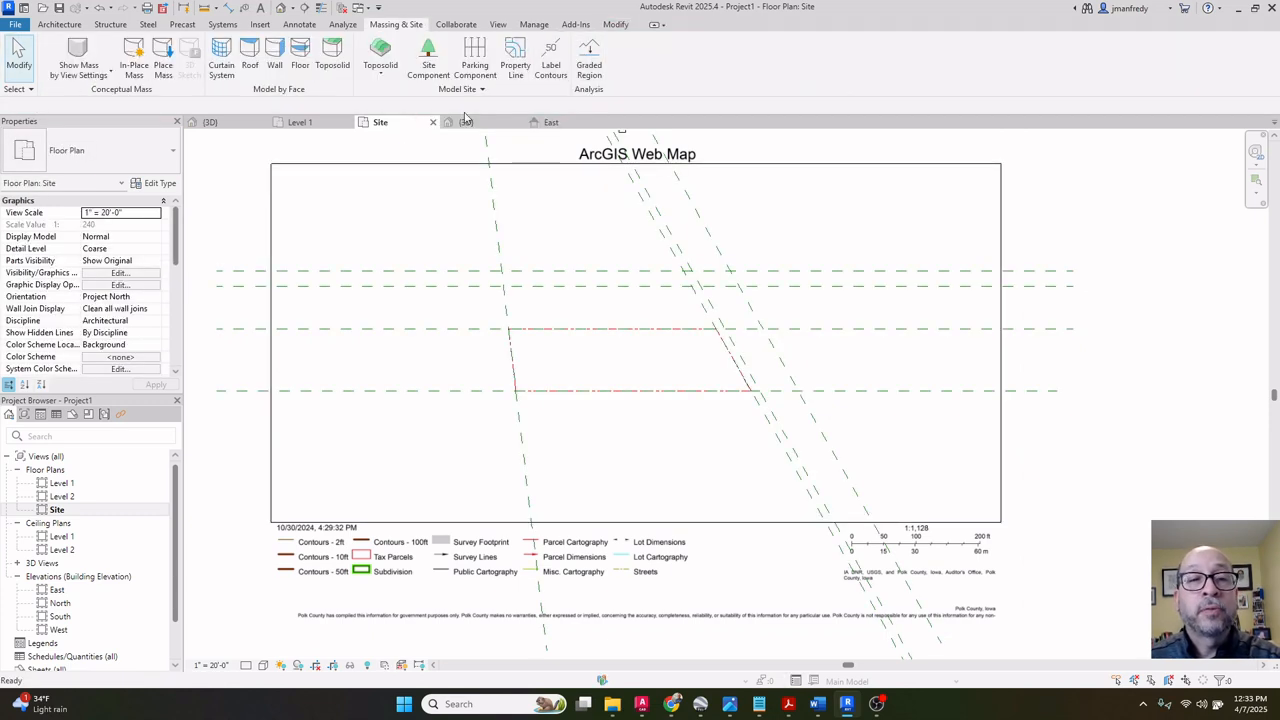
Examine the toposolid's extent relative to the GIS map, the property lines and the street reference planes.
{"action": "left_click", "coordinate": [387, 77]}
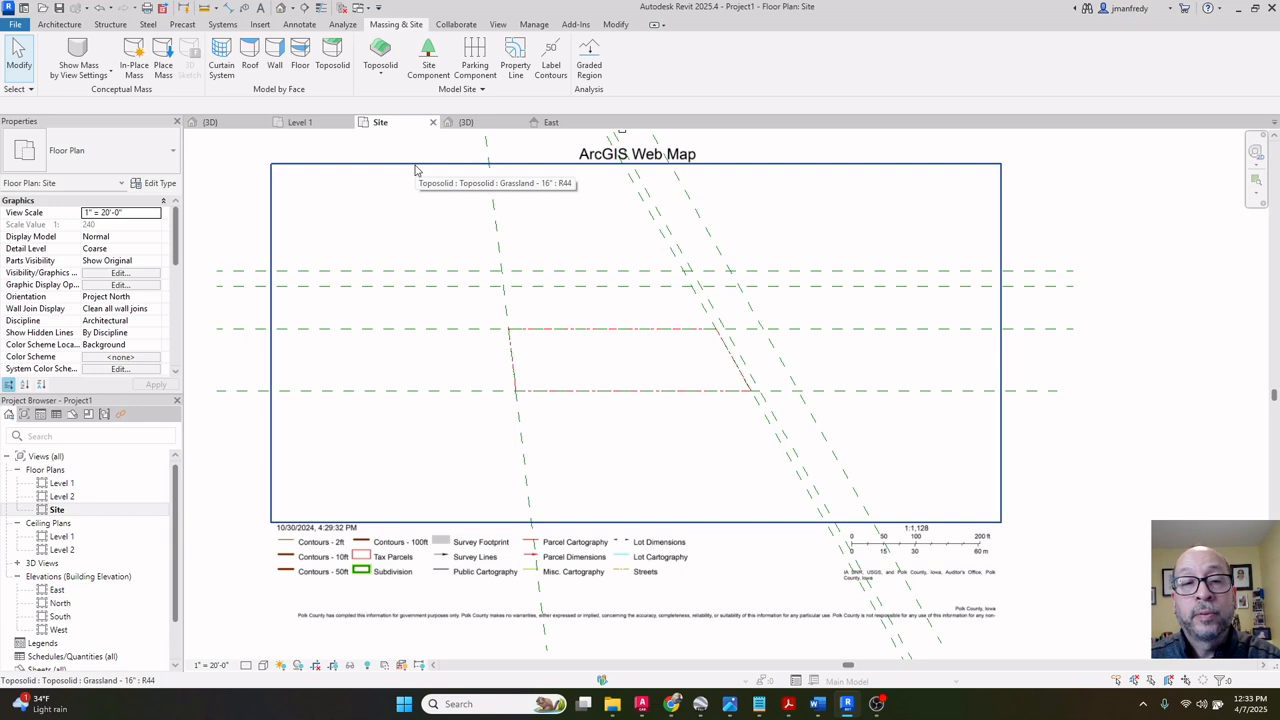
{"action": "left_click", "coordinate": [416, 170]}
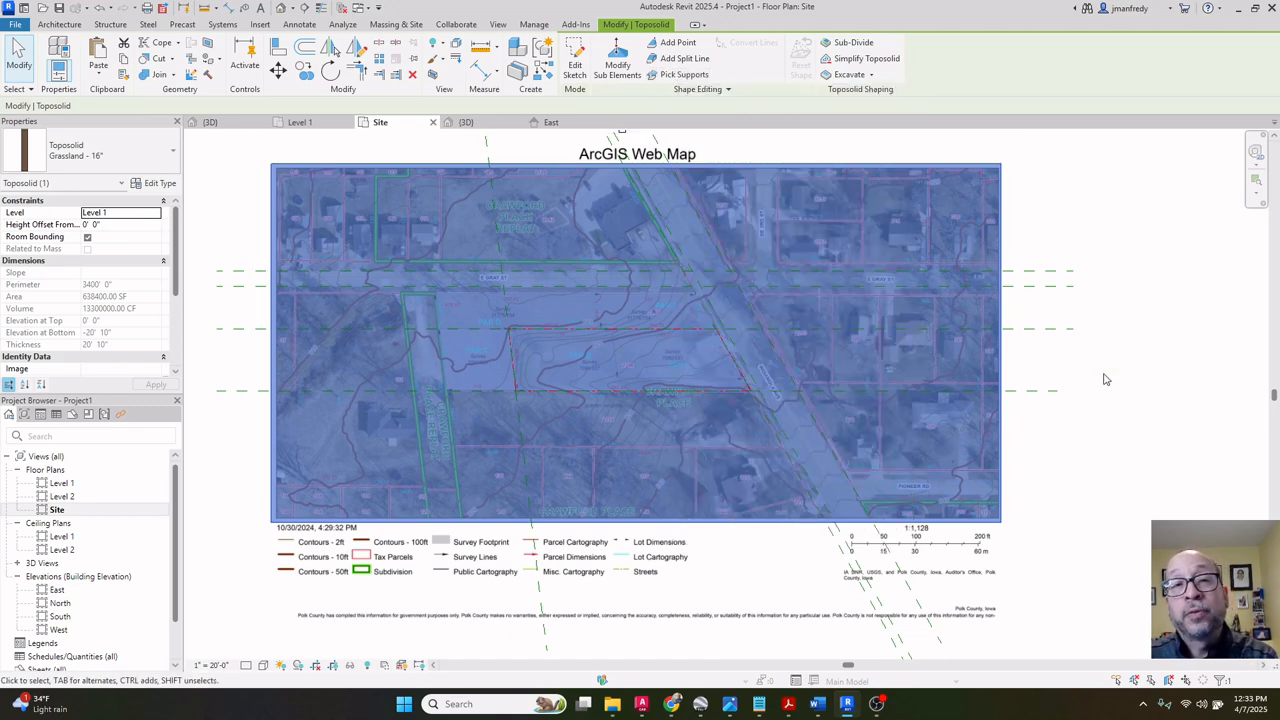
{"action": "left_click", "coordinate": [1100, 378]}
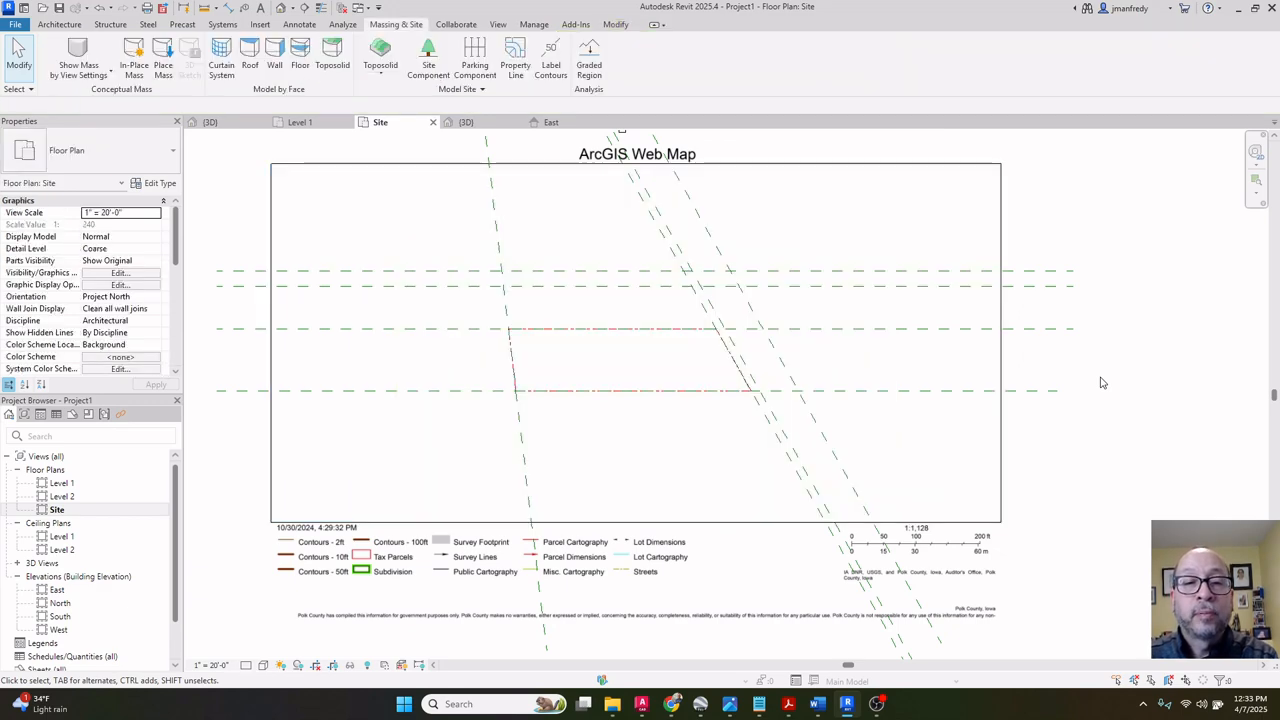
{"action": "middle_click_drag", "start_coordinate": [1100, 378], "coordinate": [1108, 386]}
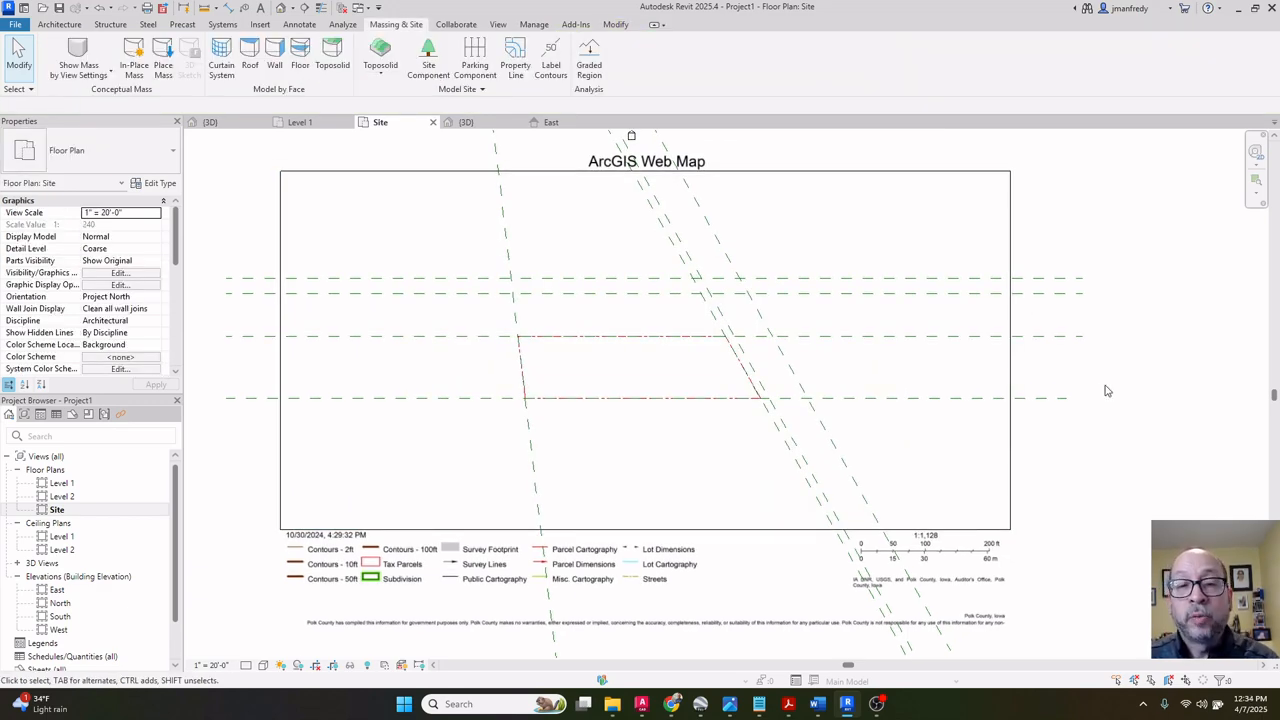
{"action": "middle_click_drag", "start_coordinate": [1107, 390], "coordinate": [1123, 371]}
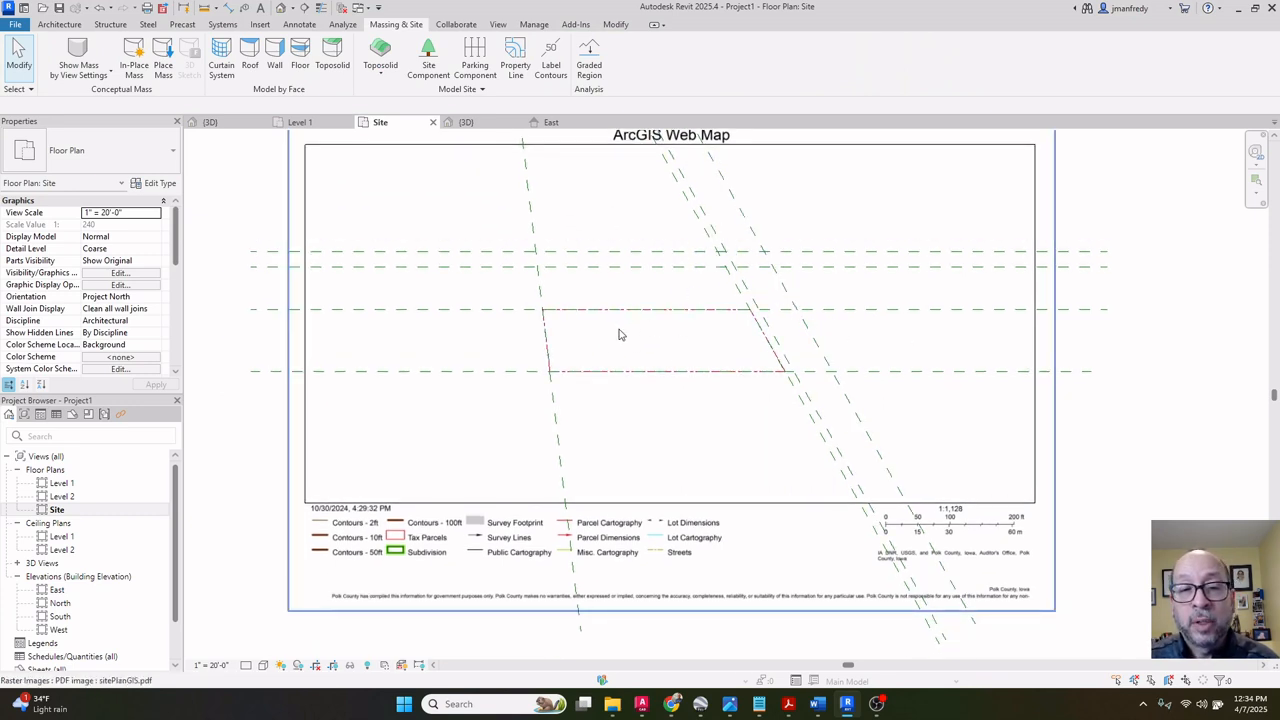
{"action": "scroll", "coordinate": [618, 335], "scroll_direction": "up", "scroll_amount": 2}
{"action": "scroll", "coordinate": [728, 338], "scroll_direction": "down", "scroll_amount": 3}
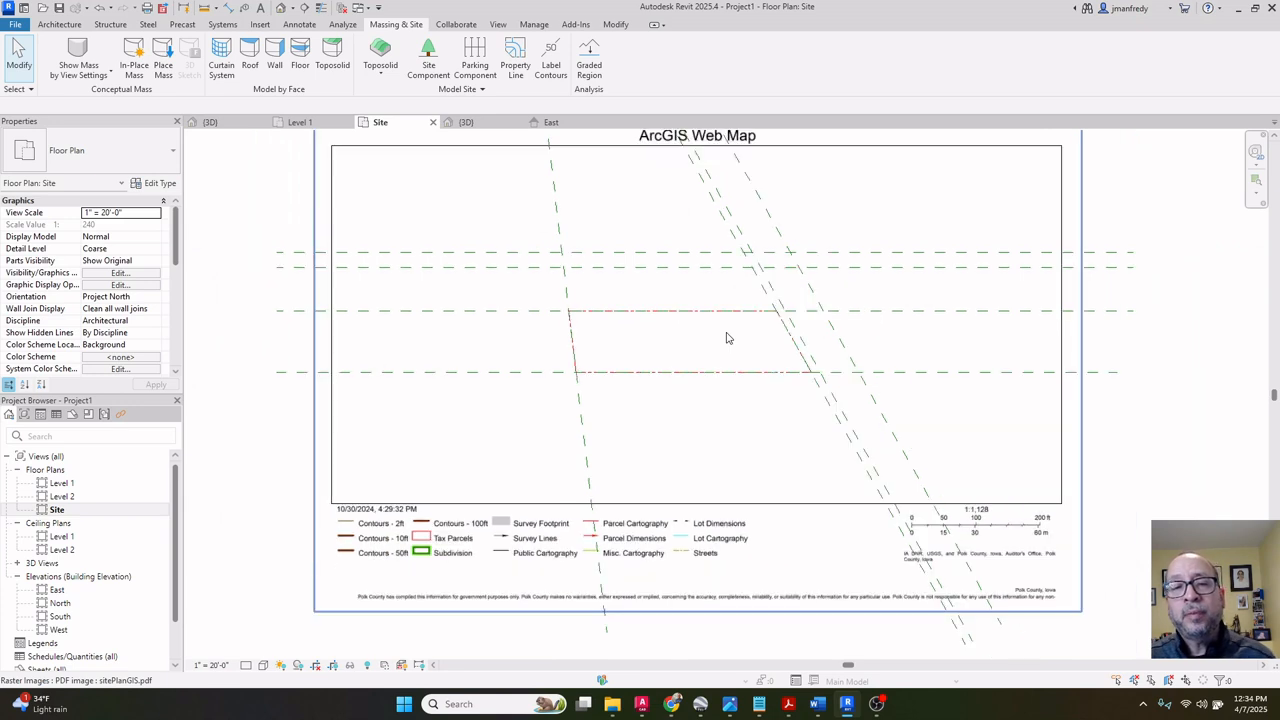
{"action": "middle_click_drag", "start_coordinate": [726, 337], "coordinate": [724, 363]}
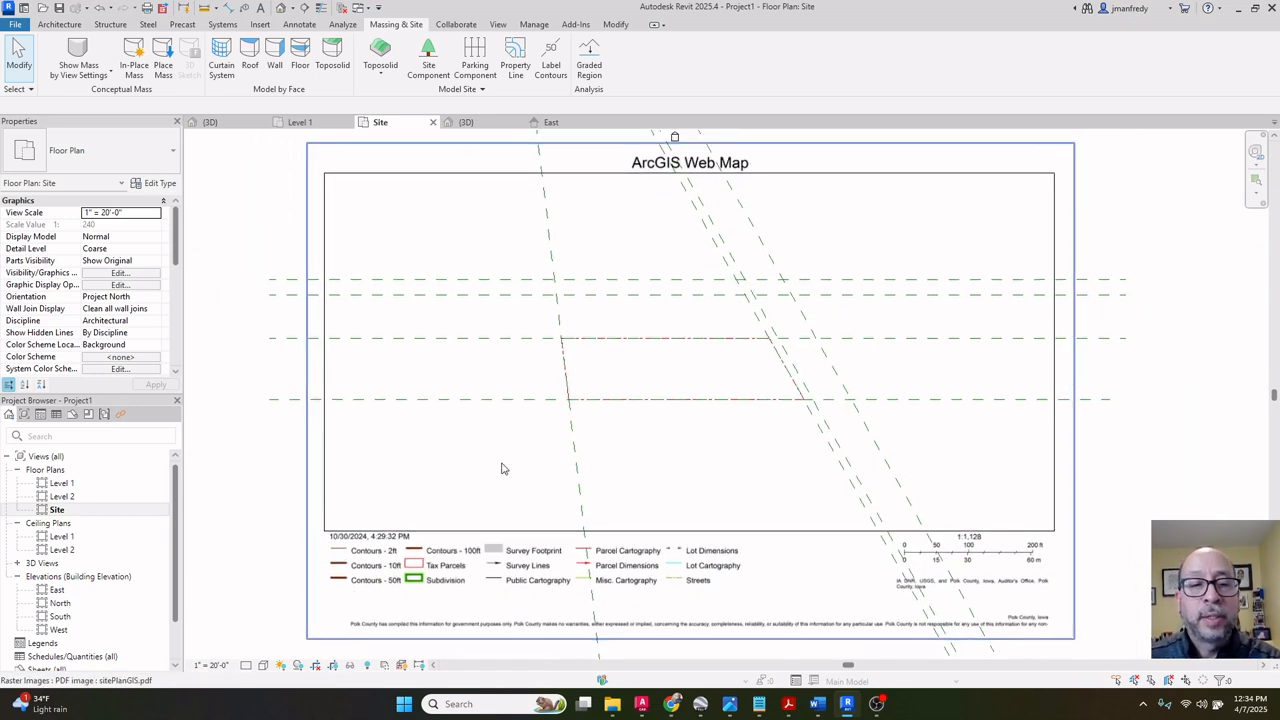
Set the Site plan's visual style to Wireframe to show the GIS map through the toposolid.
{"action": "left_click", "coordinate": [263, 665]}
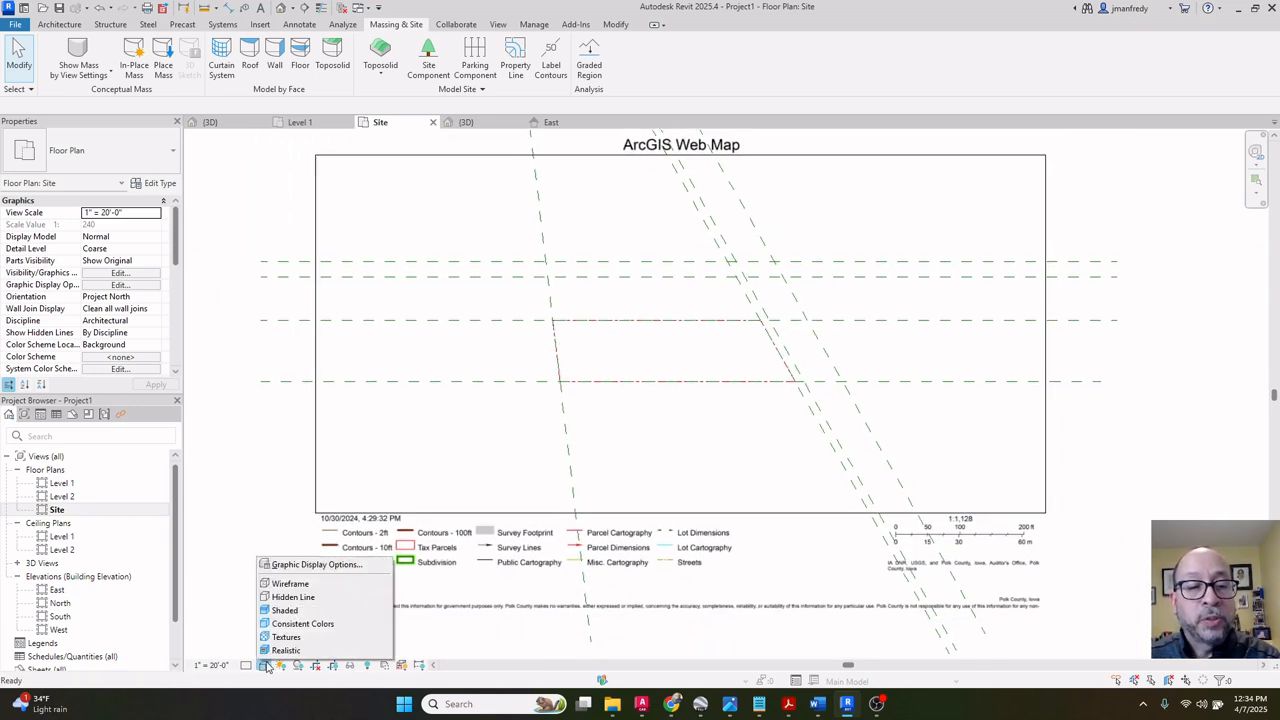
{"action": "left_click", "coordinate": [286, 610]}
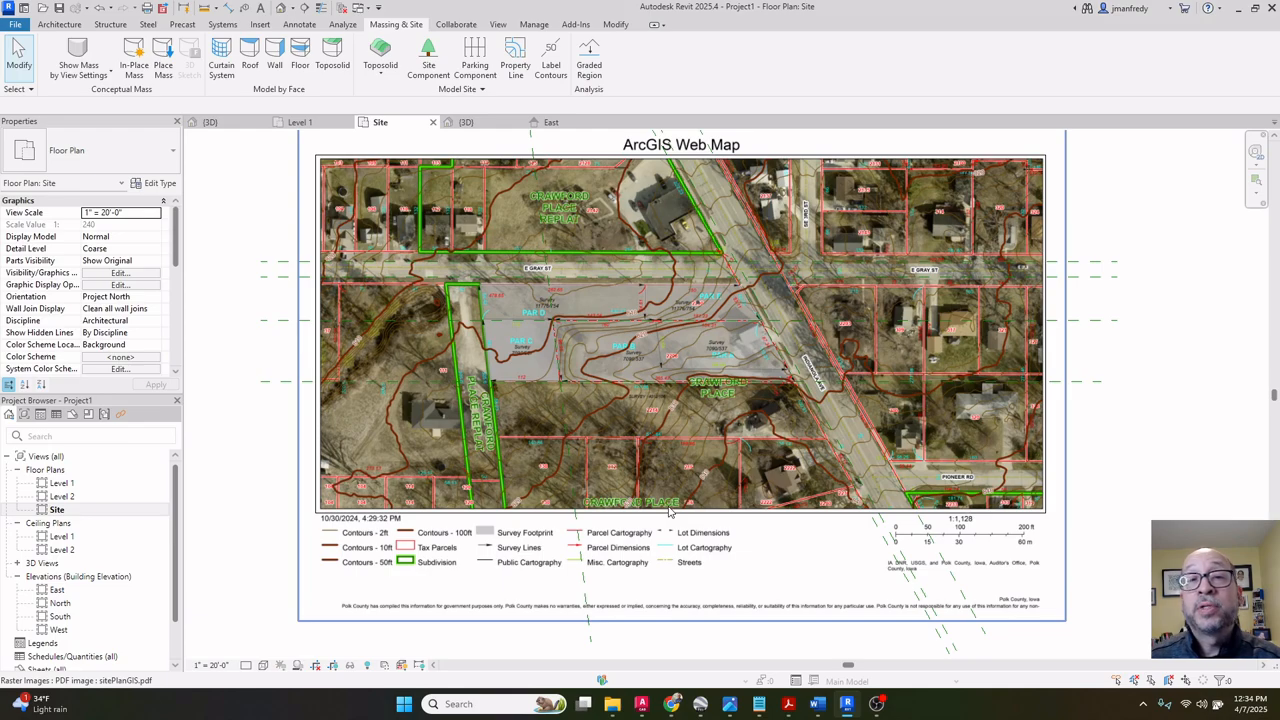
Examine the GIS contour lines crossing the survey parcels between E Gray St and Crawford Place.
{"action": "scroll", "coordinate": [648, 466], "scroll_direction": "up", "scroll_amount": 1}
{"action": "scroll", "coordinate": [619, 466], "scroll_direction": "up", "scroll_amount": 5}
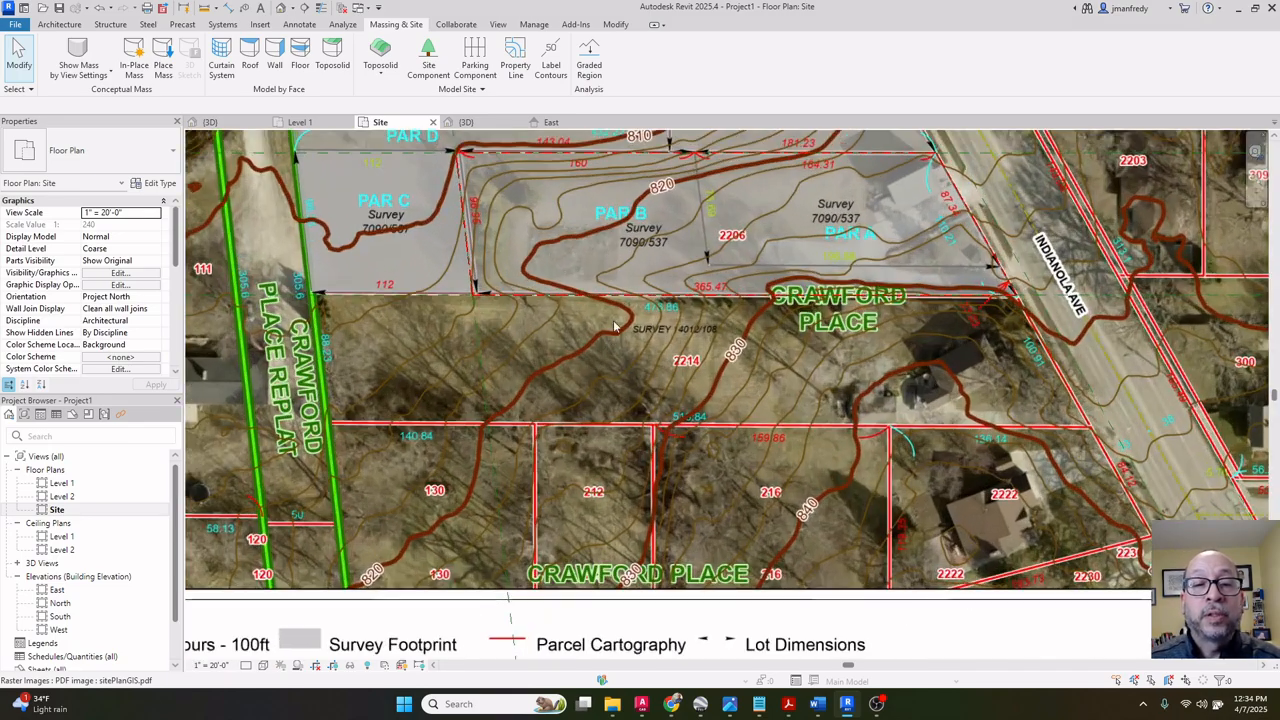
{"action": "middle_click_drag", "start_coordinate": [618, 327], "coordinate": [620, 366]}
{"action": "middle_click_drag", "start_coordinate": [682, 234], "coordinate": [630, 361]}
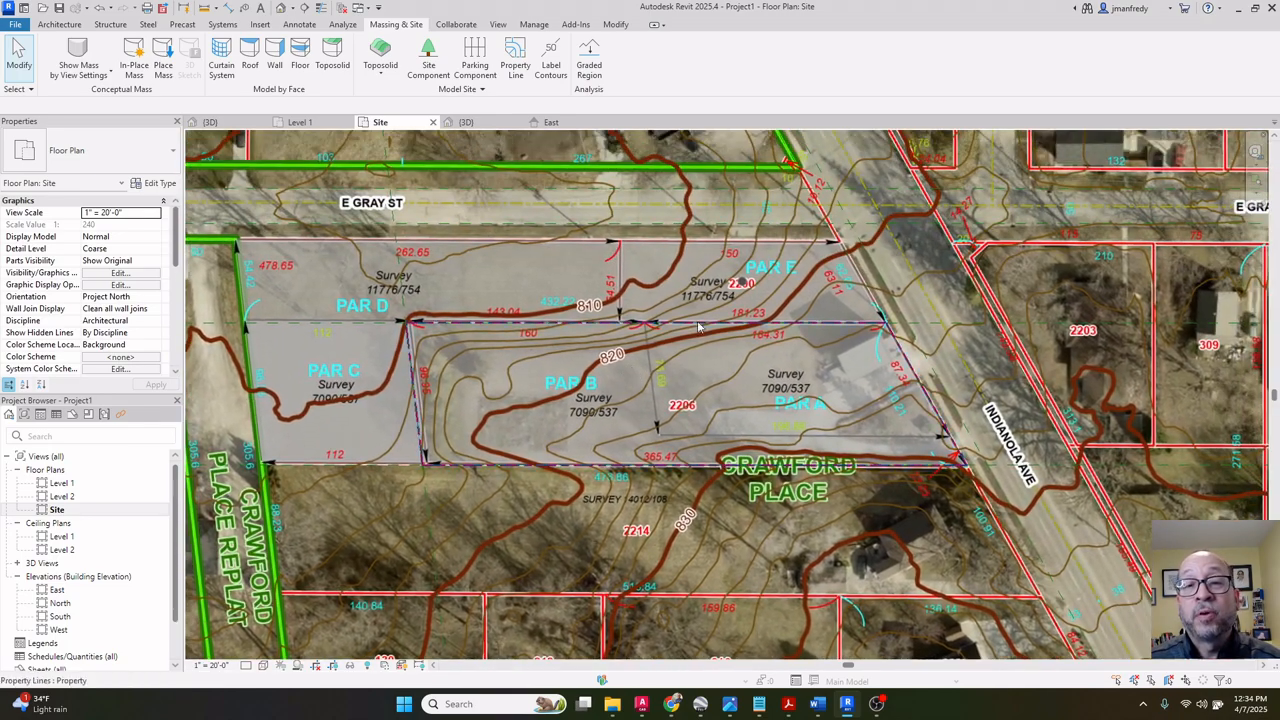
{"action": "middle_click_drag", "start_coordinate": [857, 260], "coordinate": [786, 313]}
{"action": "scroll", "coordinate": [786, 313], "scroll_direction": "down", "scroll_amount": 2}
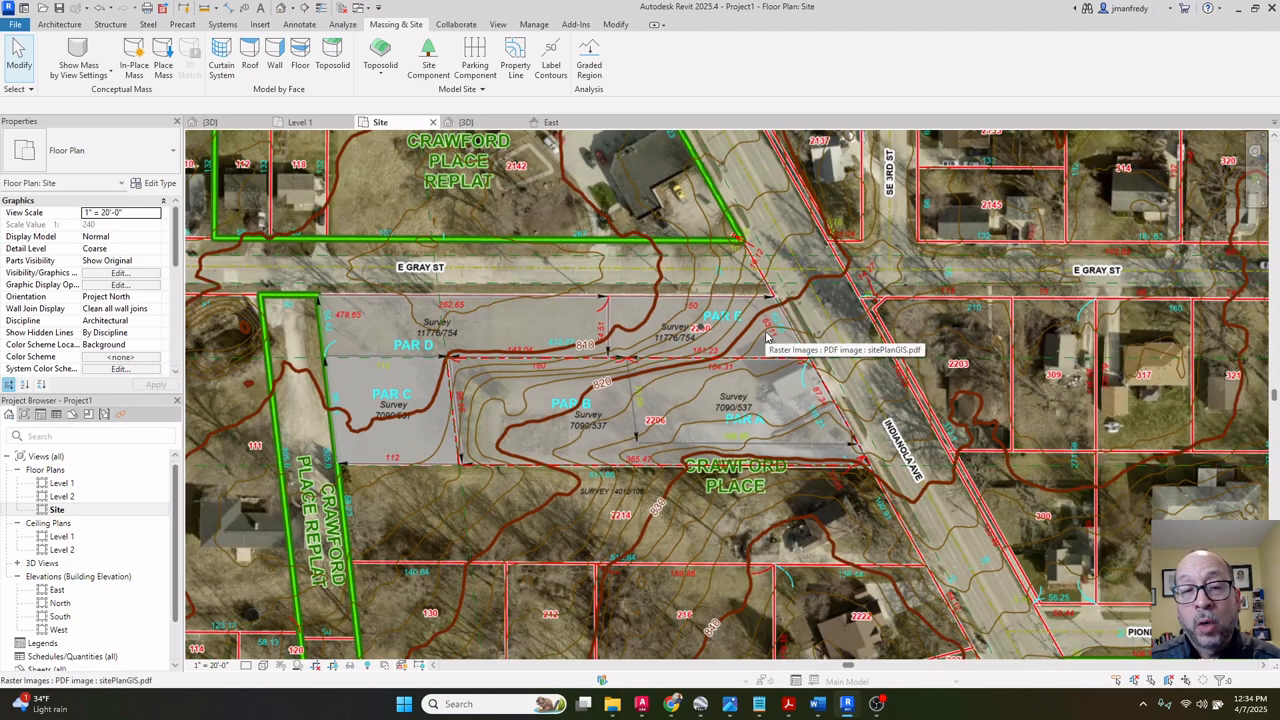
{"action": "scroll", "coordinate": [766, 337], "scroll_direction": "down", "scroll_amount": 1}
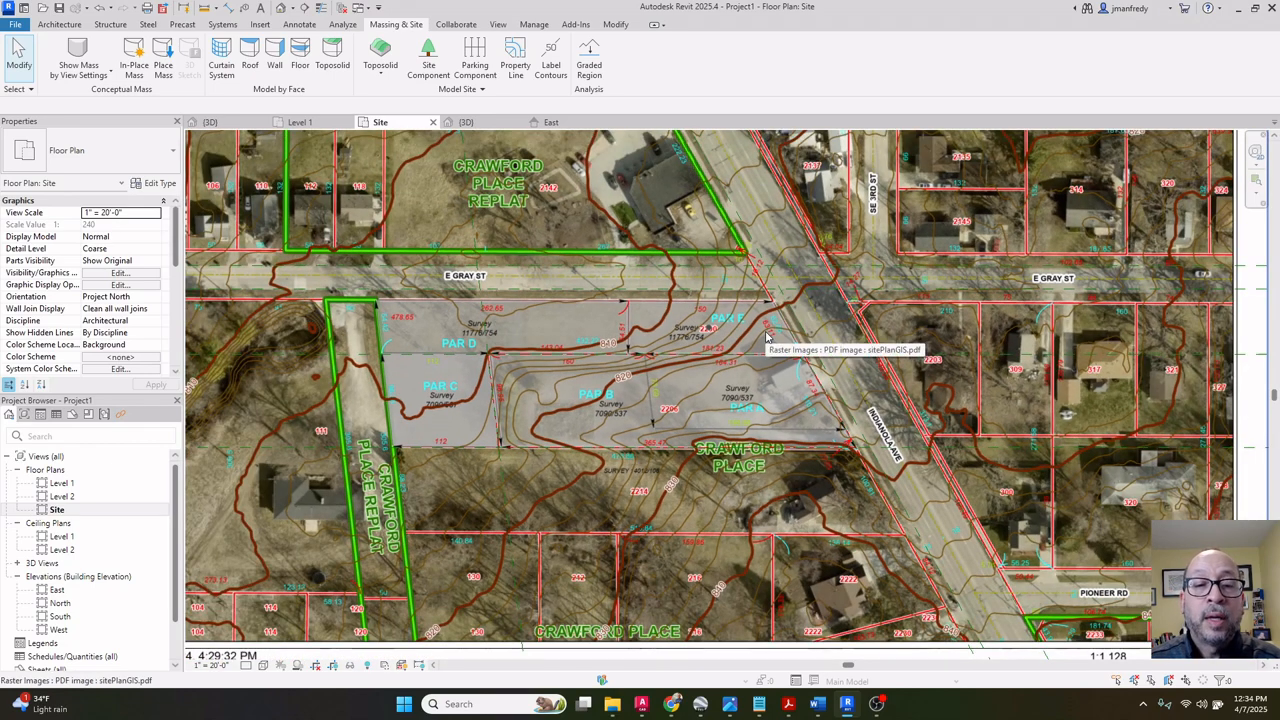
{"action": "scroll", "coordinate": [766, 337], "scroll_direction": "down", "scroll_amount": 1}
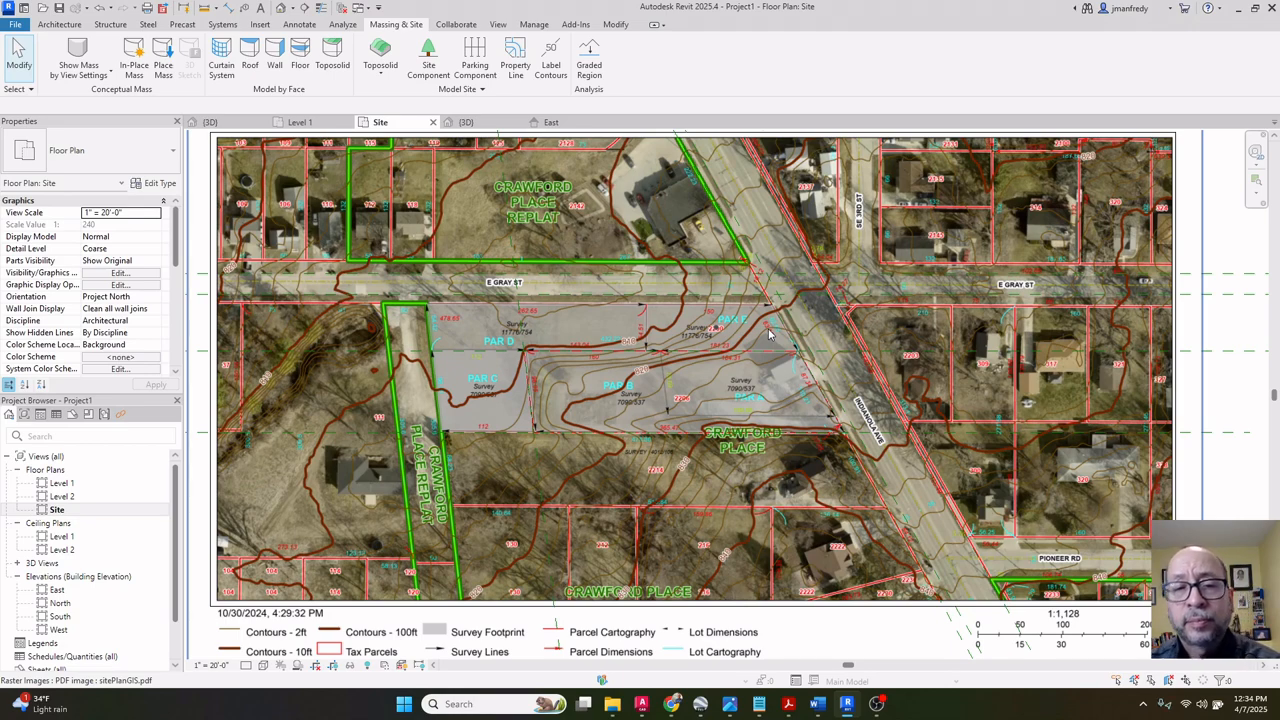
{"action": "scroll", "coordinate": [770, 335], "scroll_direction": "down", "scroll_amount": 1}
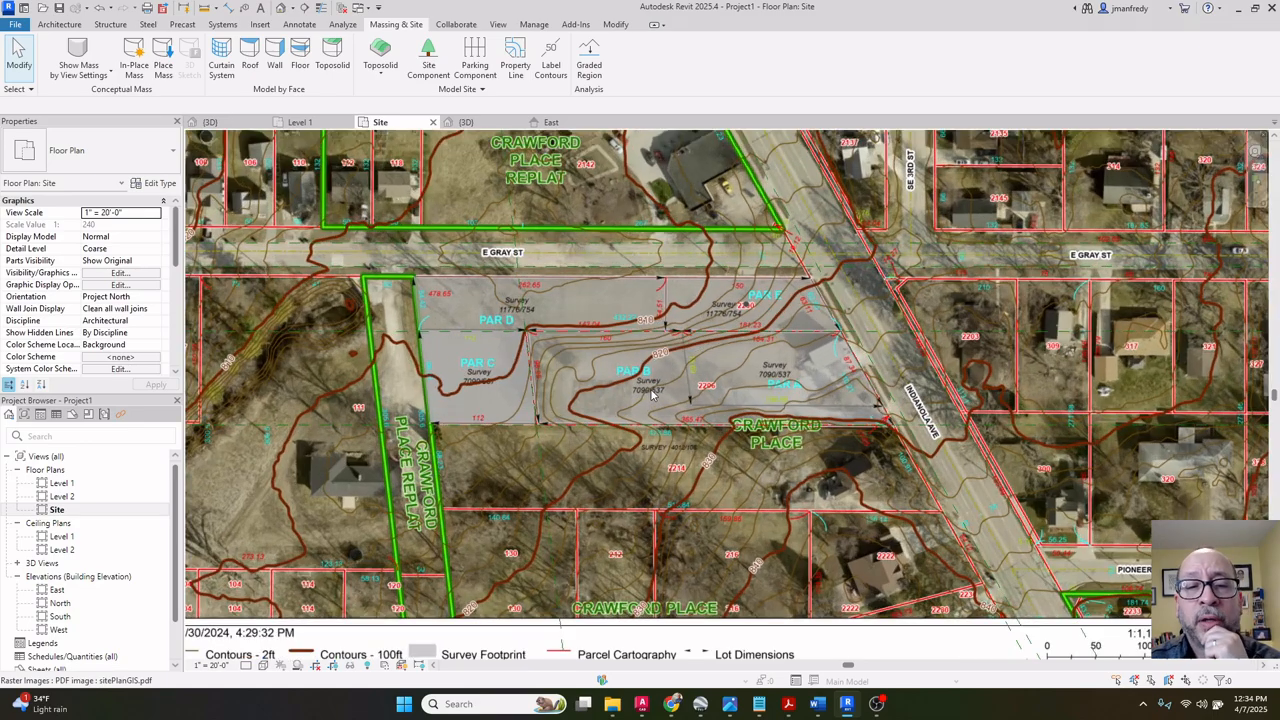
{"action": "scroll", "coordinate": [651, 395], "scroll_direction": "up", "scroll_amount": 4}
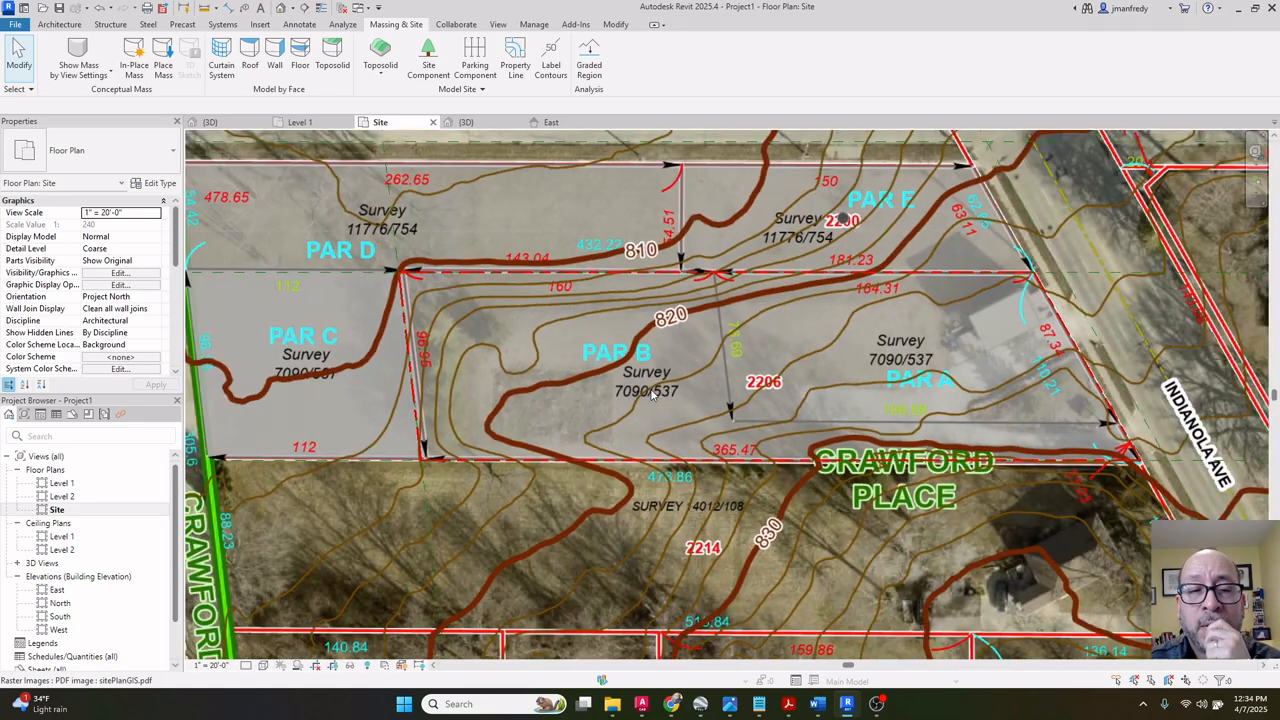
{"action": "scroll", "coordinate": [651, 395], "scroll_direction": "down", "scroll_amount": 1}
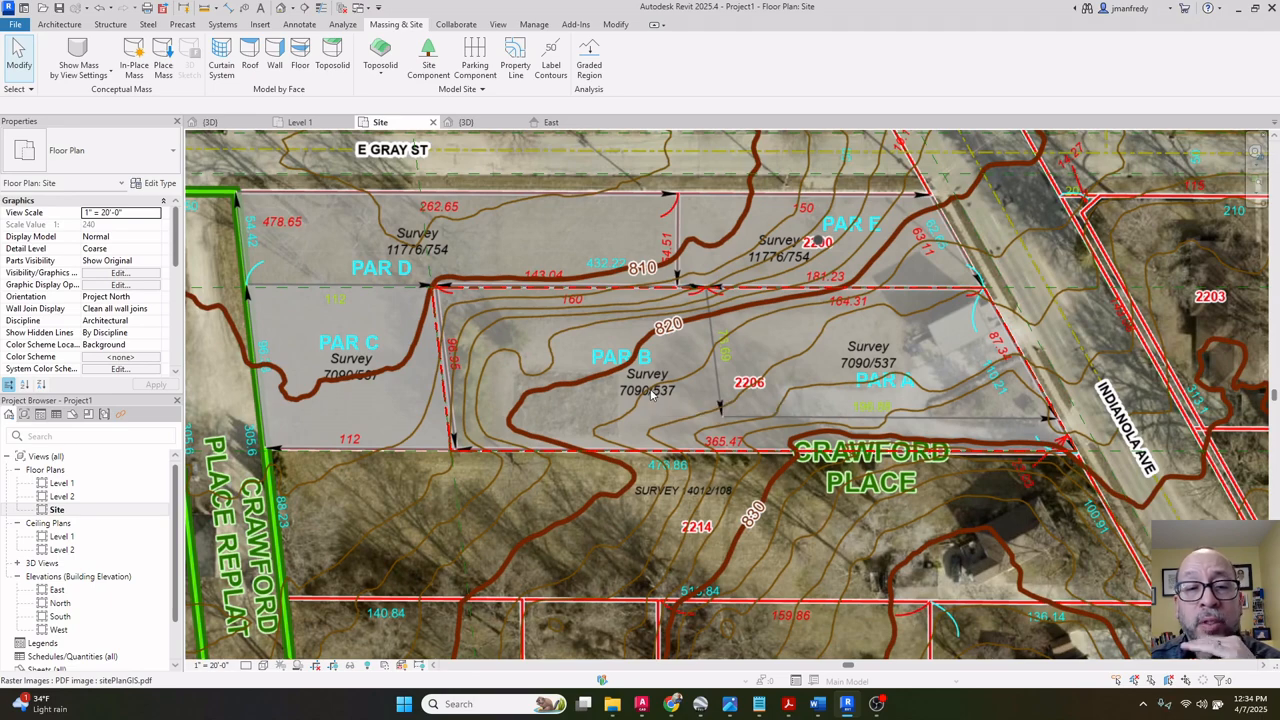
{"action": "scroll", "coordinate": [651, 395], "scroll_direction": "down", "scroll_amount": 1}
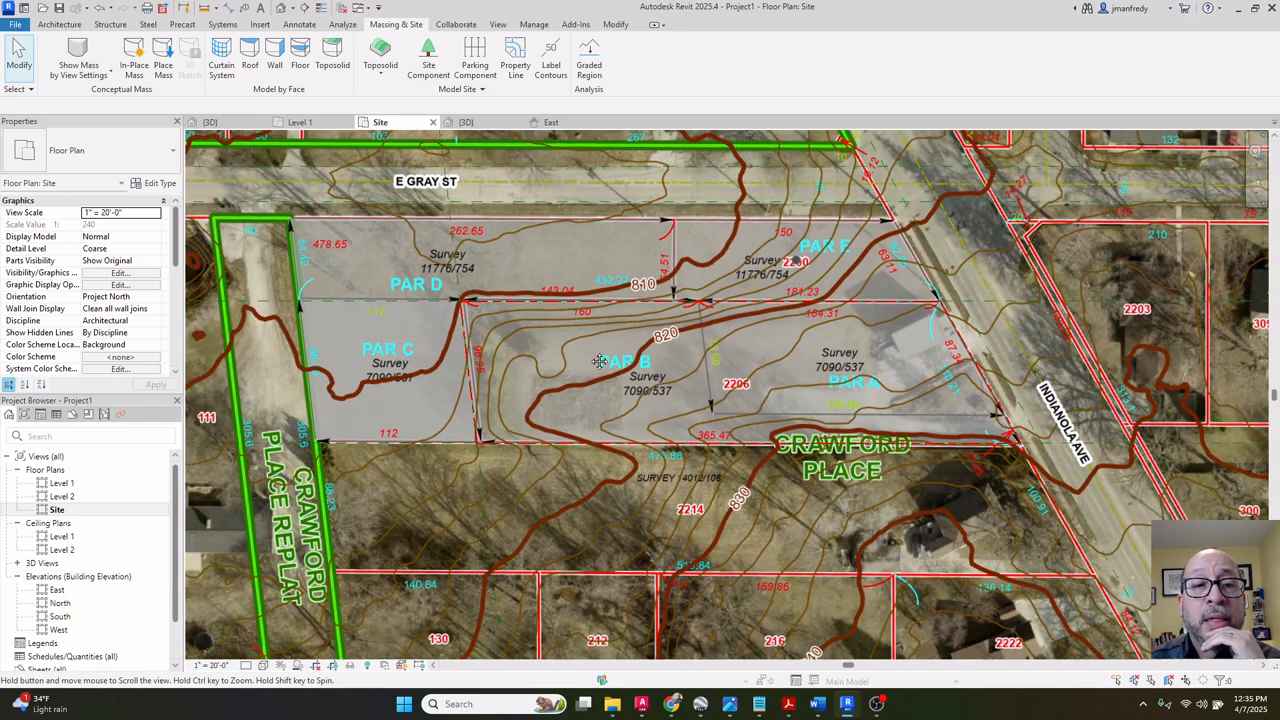
Trace the contours along E Gray St and around the western edge of the site on the GIS map.
{"action": "middle_click_drag", "start_coordinate": [651, 395], "coordinate": [791, 498]}
{"action": "middle_click_drag", "start_coordinate": [644, 349], "coordinate": [641, 443]}
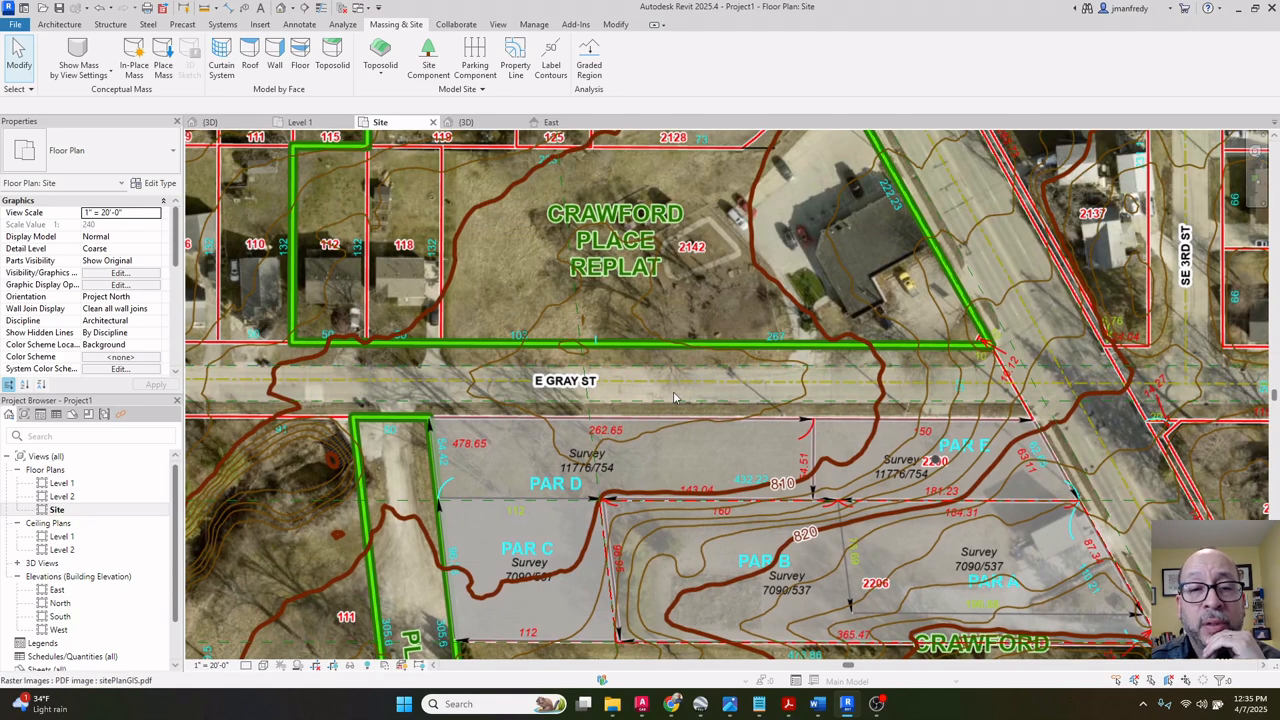
{"action": "middle_click_drag", "start_coordinate": [448, 384], "coordinate": [701, 356]}
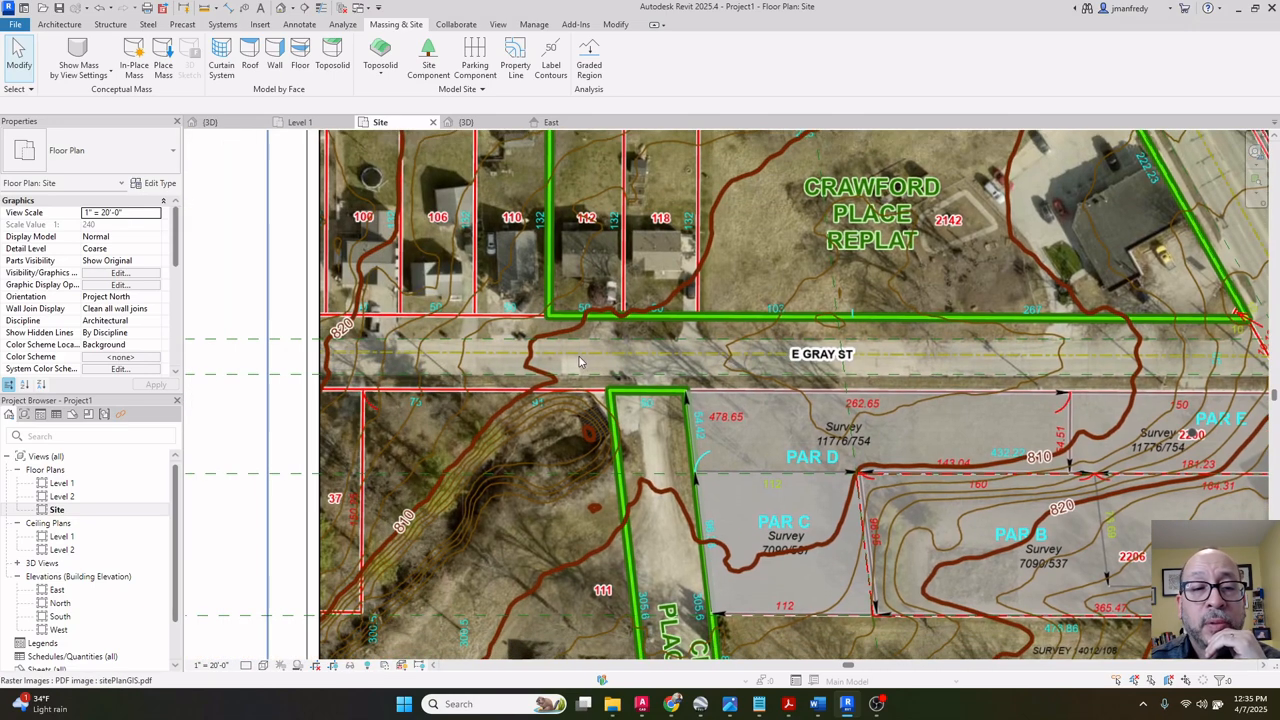
{"action": "scroll", "coordinate": [519, 361], "scroll_direction": "up", "scroll_amount": 1}
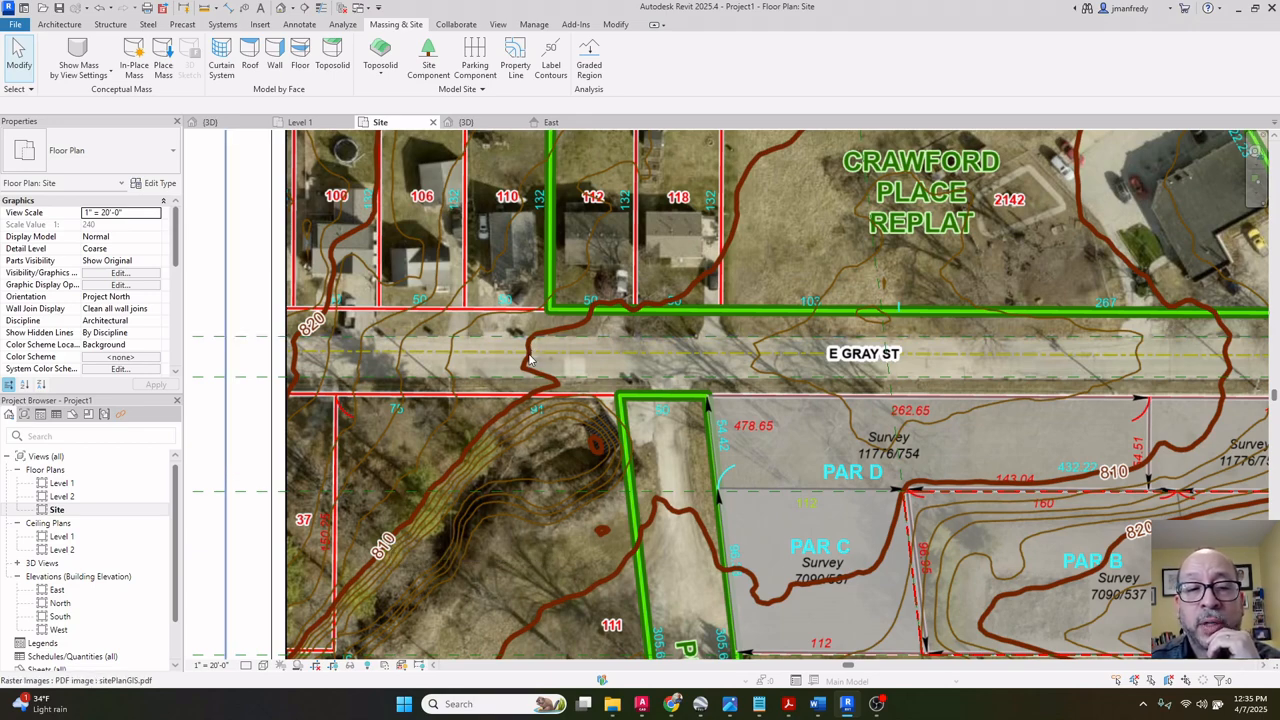
{"action": "scroll", "coordinate": [530, 360], "scroll_direction": "down", "scroll_amount": 1}
{"action": "middle_click_drag", "start_coordinate": [1067, 370], "coordinate": [968, 353]}
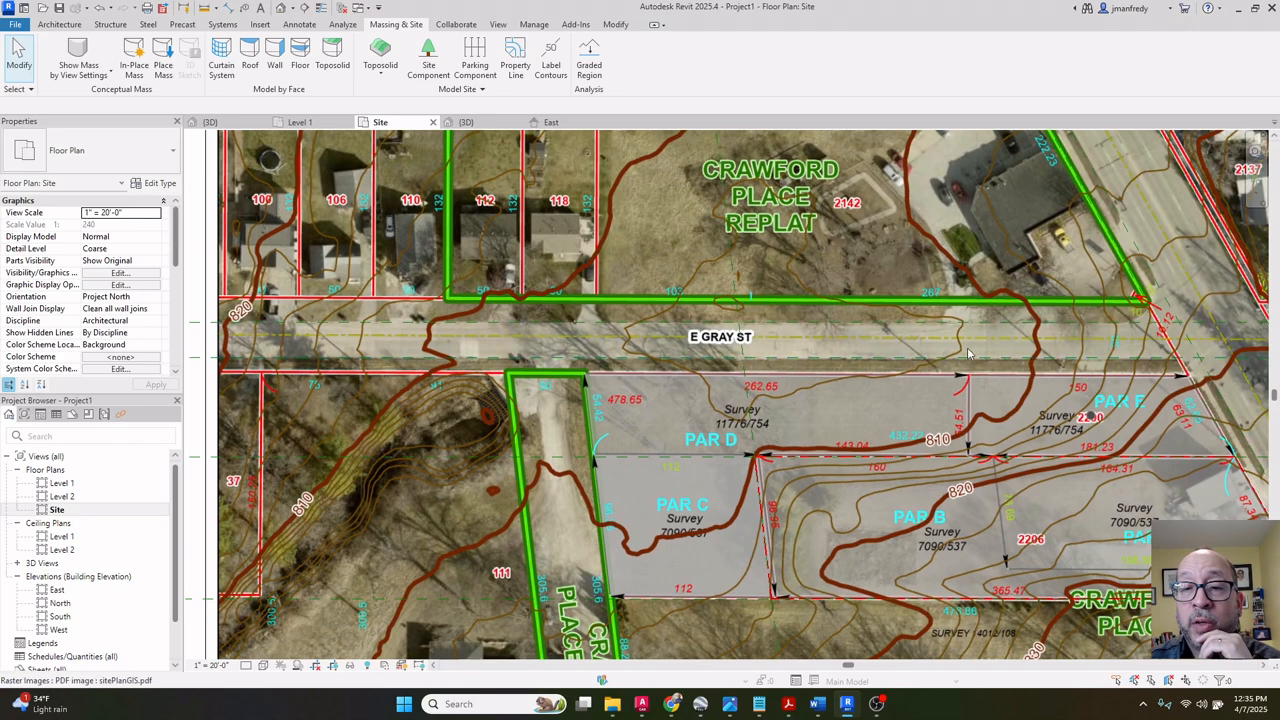
{"action": "middle_click_drag", "start_coordinate": [676, 508], "coordinate": [720, 380]}
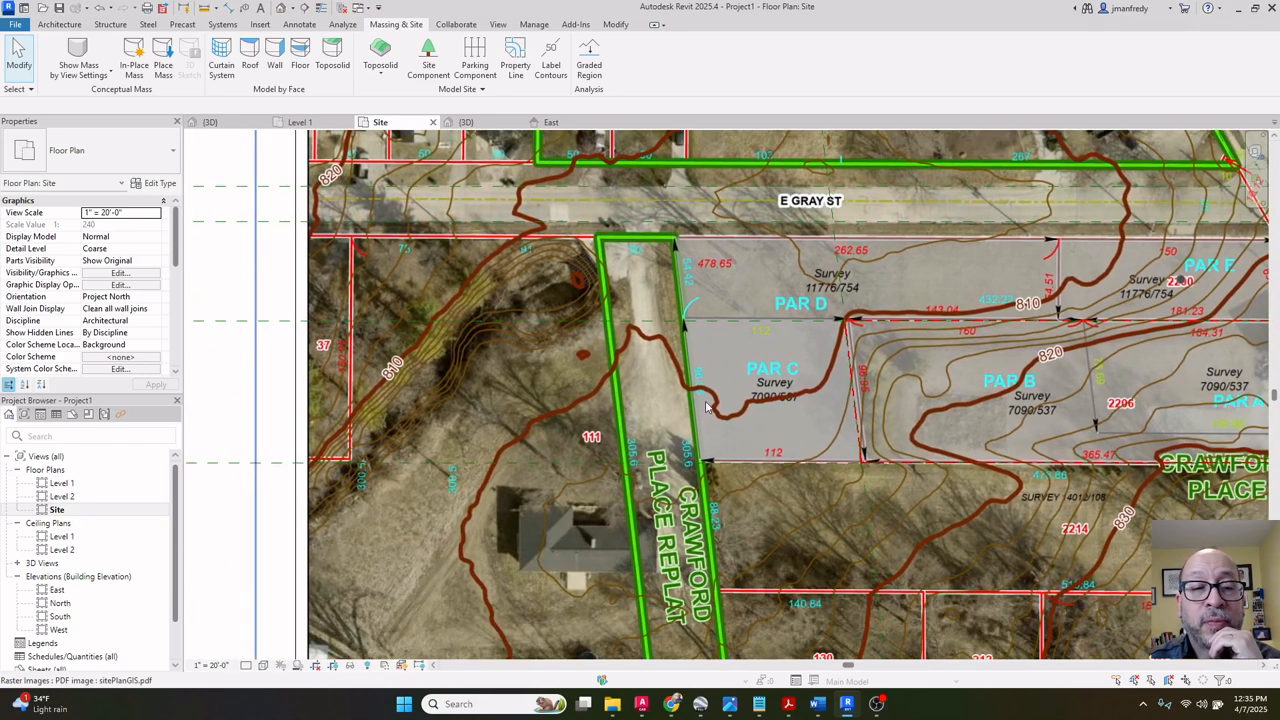
{"action": "middle_click_drag", "start_coordinate": [515, 477], "coordinate": [560, 340]}
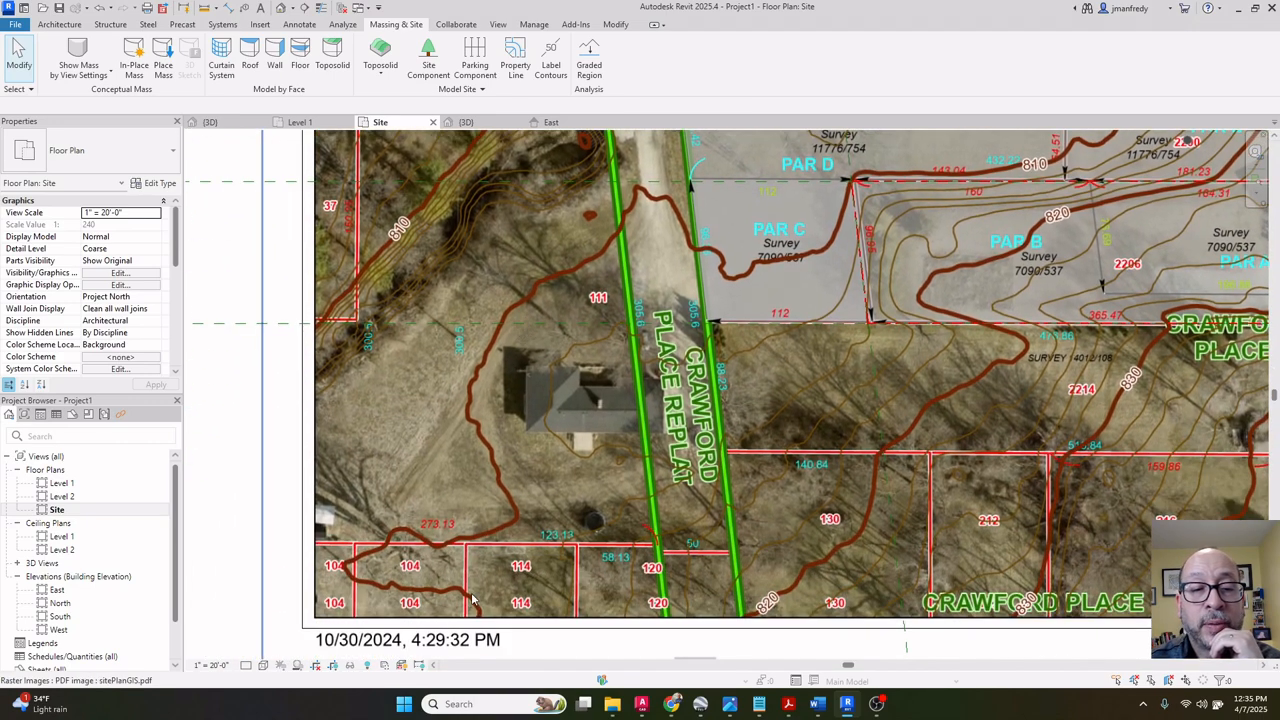
{"action": "middle_click_drag", "start_coordinate": [565, 276], "coordinate": [400, 380]}
{"action": "middle_click_drag", "start_coordinate": [838, 315], "coordinate": [827, 372]}
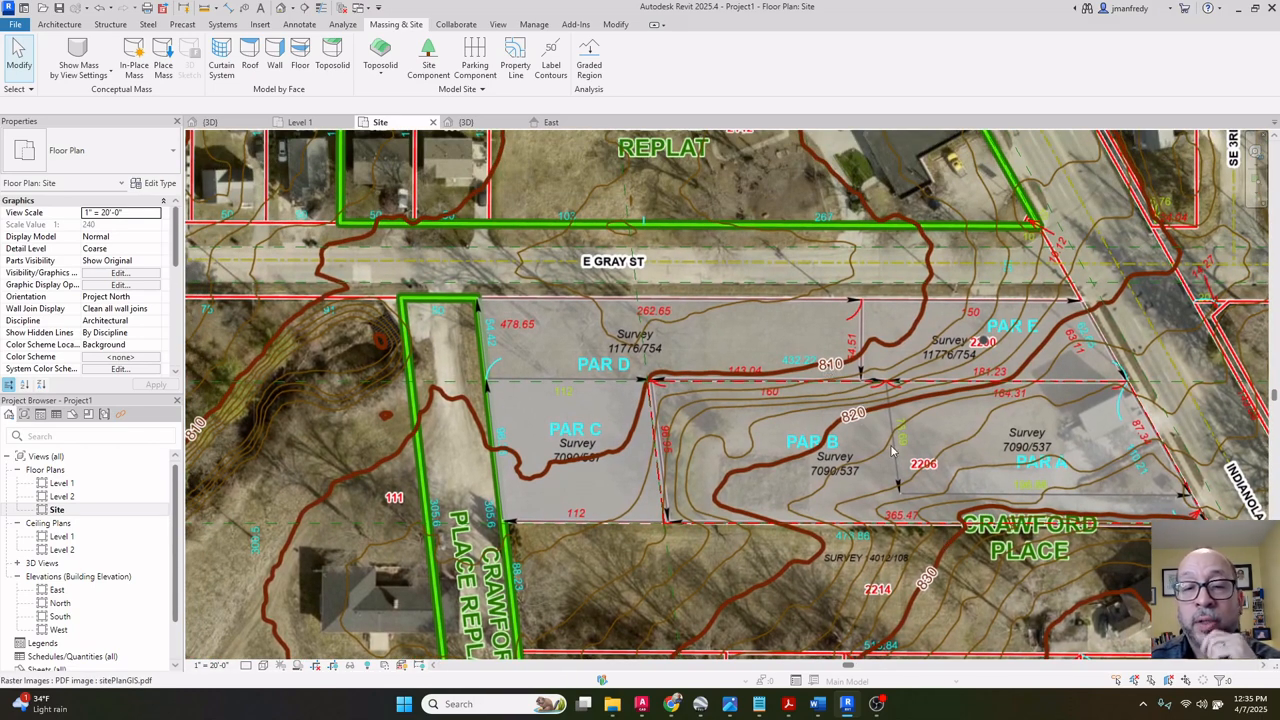
Examine the 830 and 840 contours south of the property, between Crawford Place and Indianola Ave.
{"action": "scroll", "coordinate": [850, 365], "scroll_direction": "down", "scroll_amount": 1}
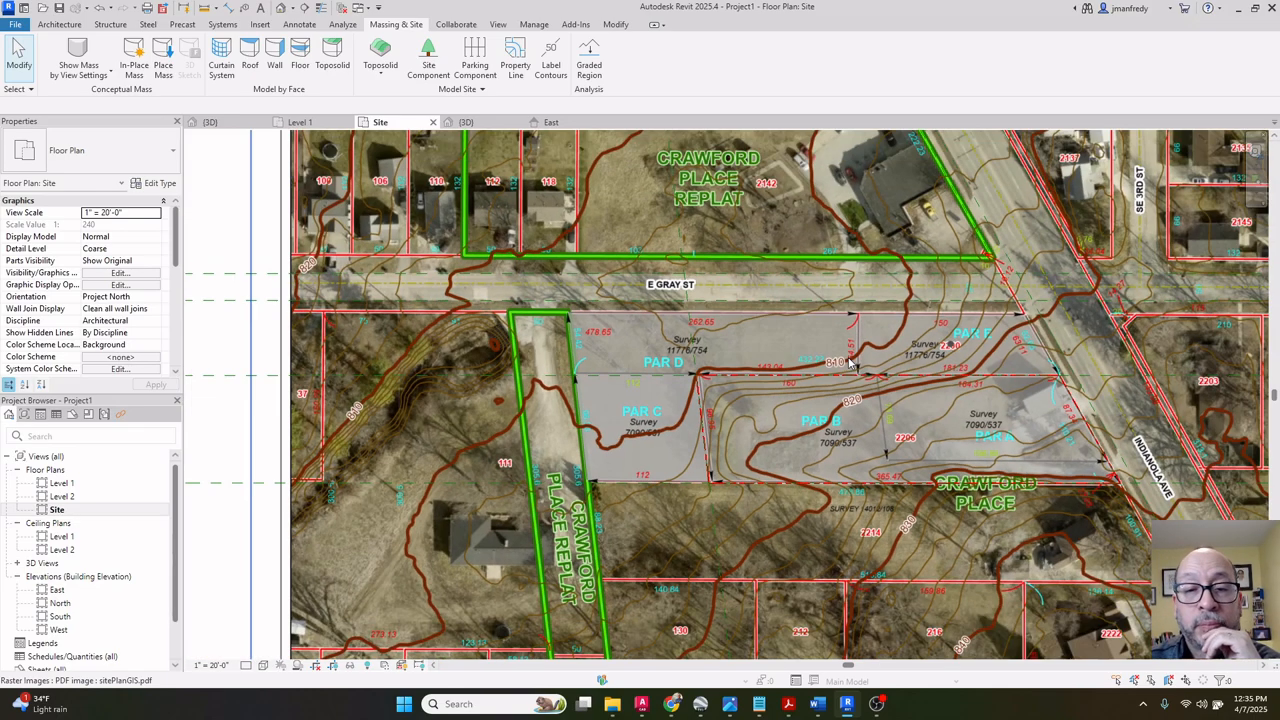
{"action": "middle_click_drag", "start_coordinate": [912, 469], "coordinate": [837, 366]}
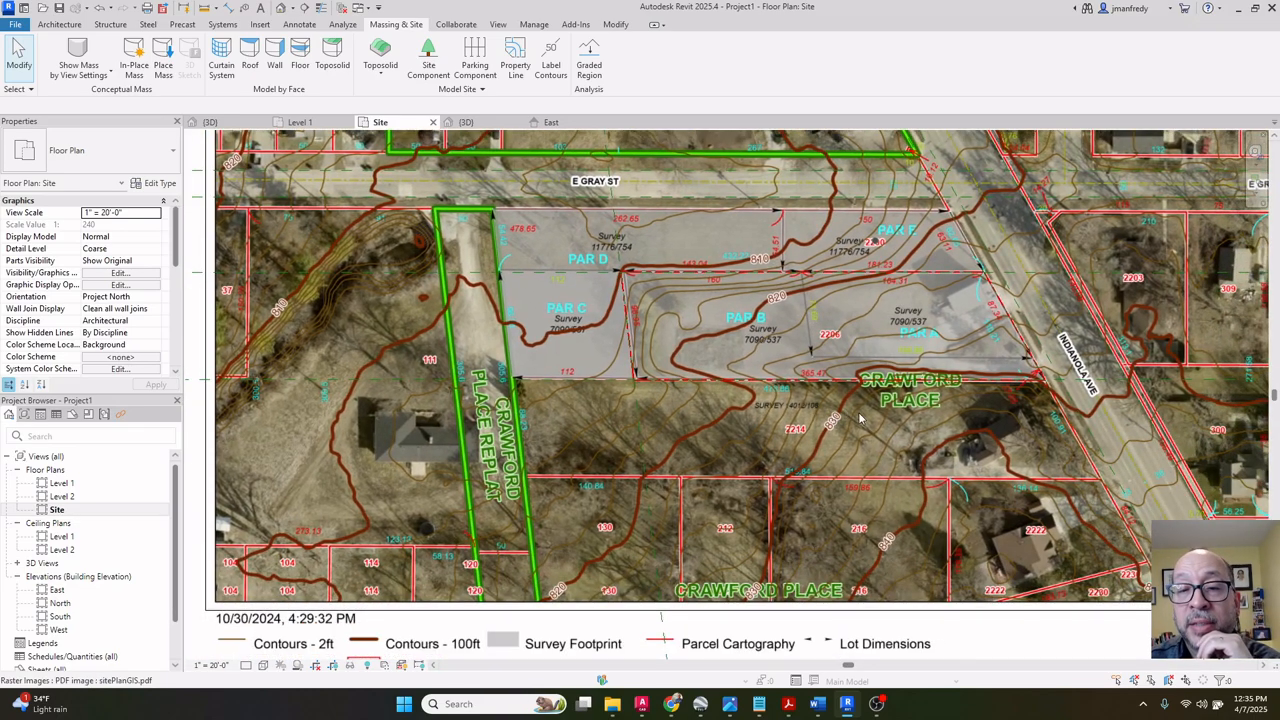
{"action": "middle_click_drag", "start_coordinate": [953, 493], "coordinate": [887, 373]}
{"action": "scroll", "coordinate": [891, 372], "scroll_direction": "up", "scroll_amount": 2}
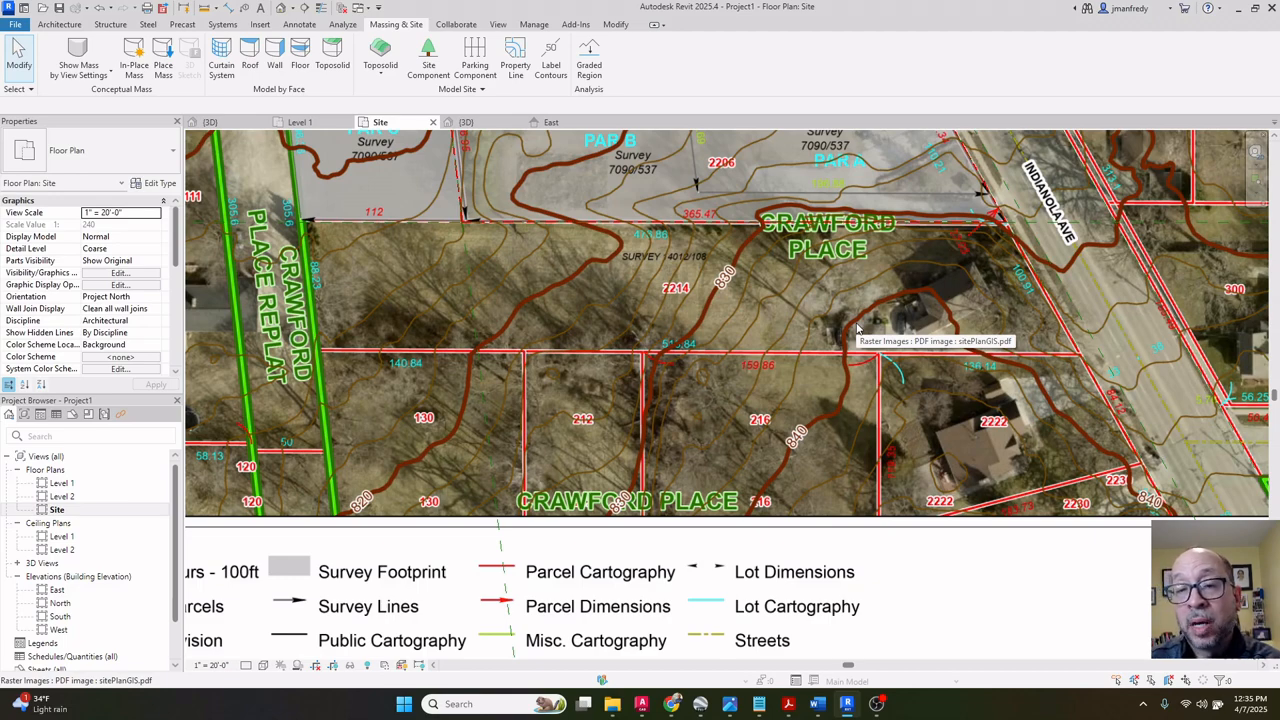
{"action": "scroll", "coordinate": [868, 375], "scroll_direction": "down", "scroll_amount": 3}
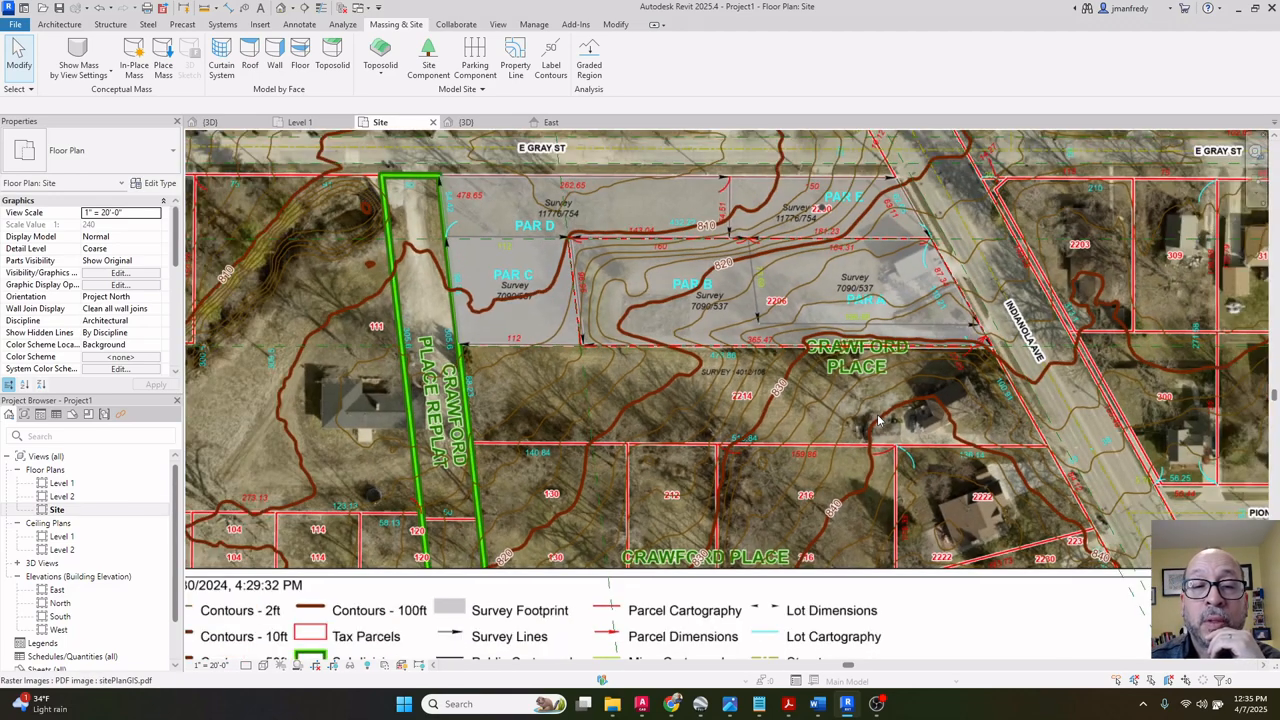
{"action": "scroll", "coordinate": [878, 420], "scroll_direction": "up", "scroll_amount": 1}
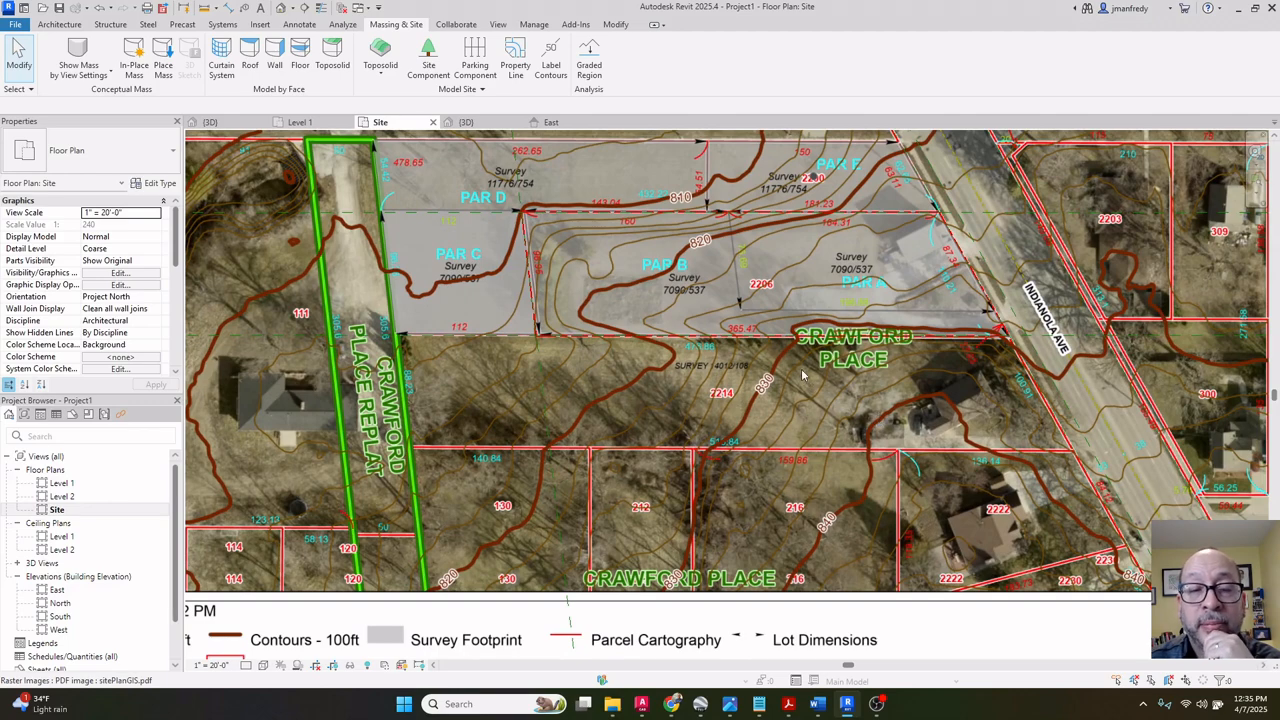
{"action": "middle_click_drag", "start_coordinate": [779, 358], "coordinate": [806, 400]}
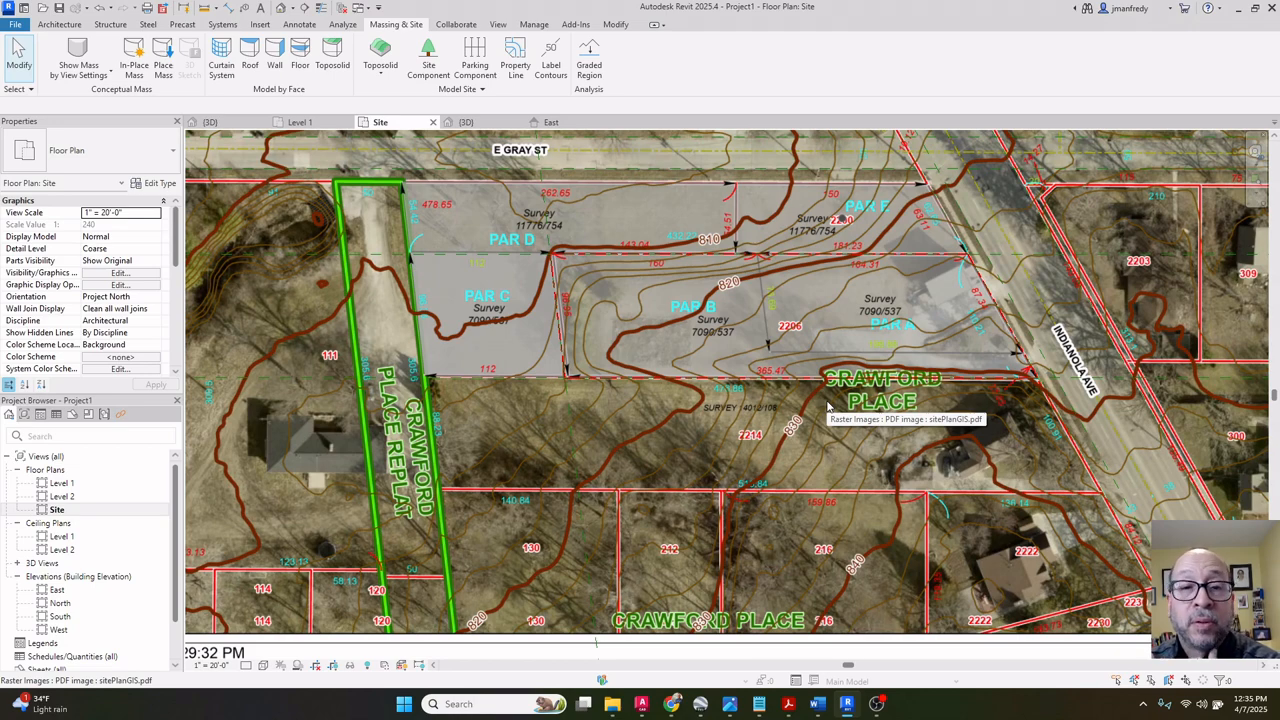
Examine the 810 to 840 contours across the survey parcels, E Gray St and the lots south of Crawford Place.
{"action": "scroll", "coordinate": [731, 315], "scroll_direction": "up", "scroll_amount": 4}
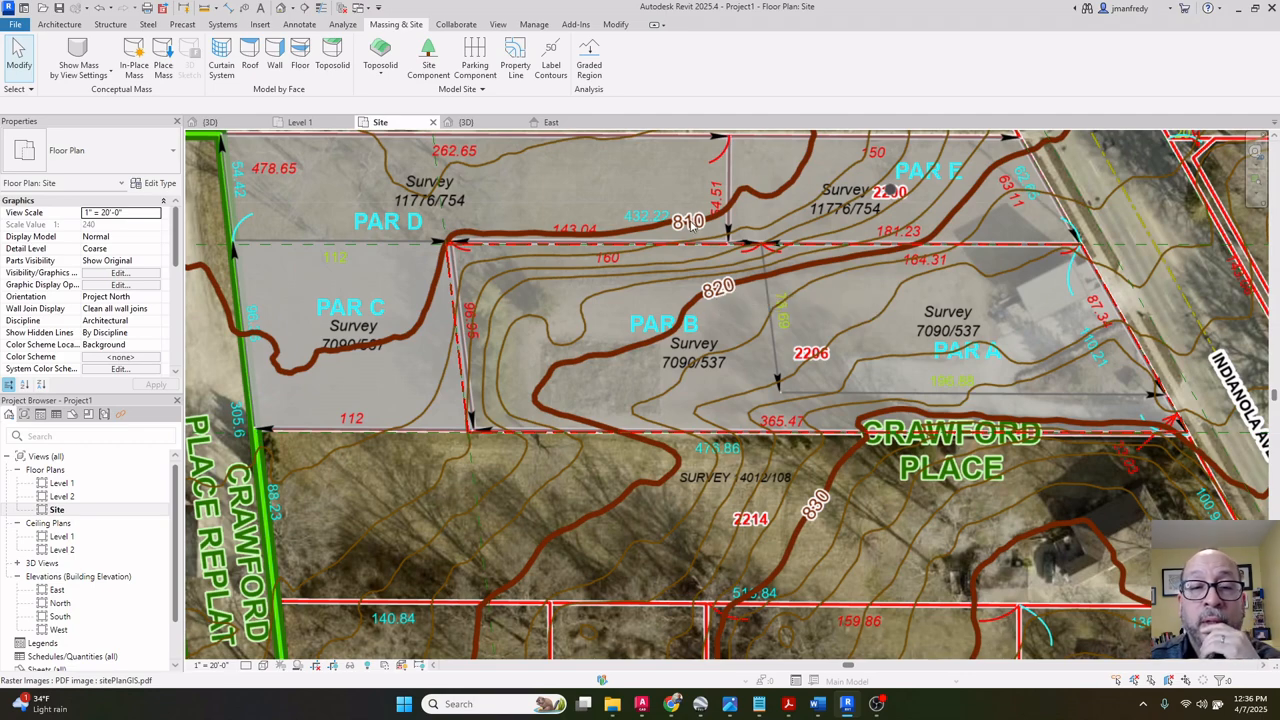
{"action": "left_click", "coordinate": [689, 223]}
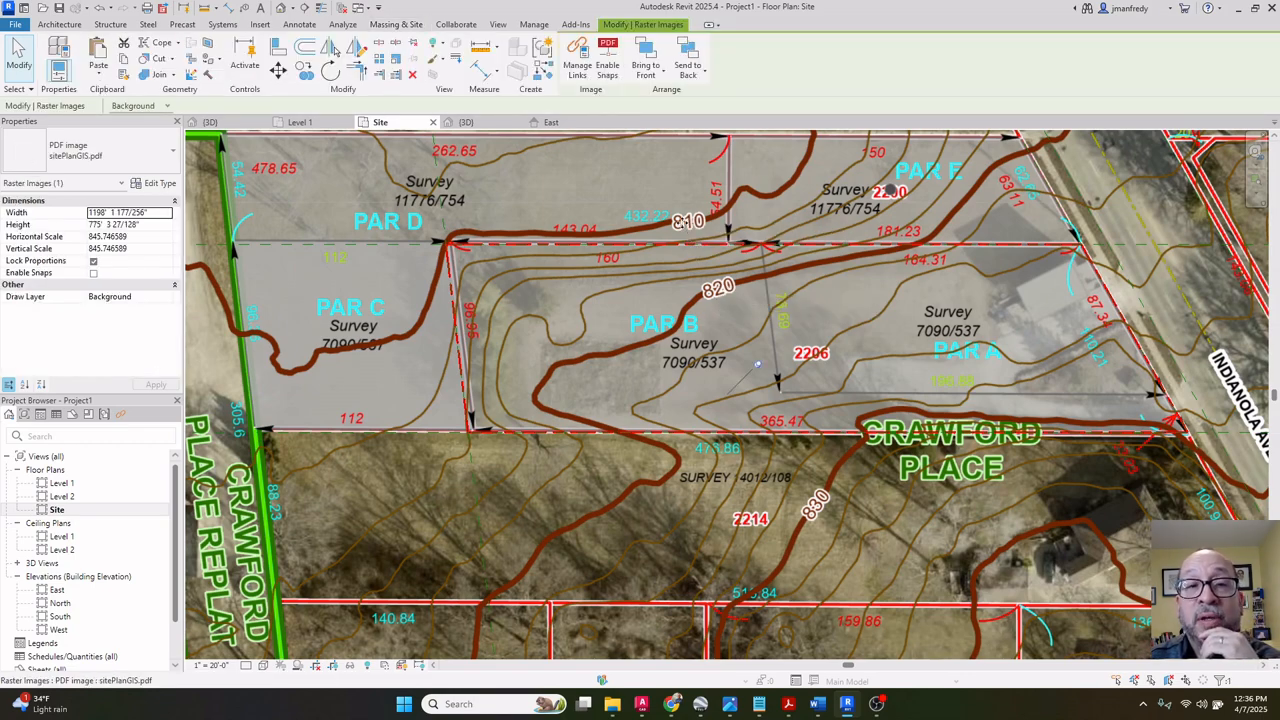
{"action": "middle_click_drag", "start_coordinate": [689, 223], "coordinate": [828, 360]}
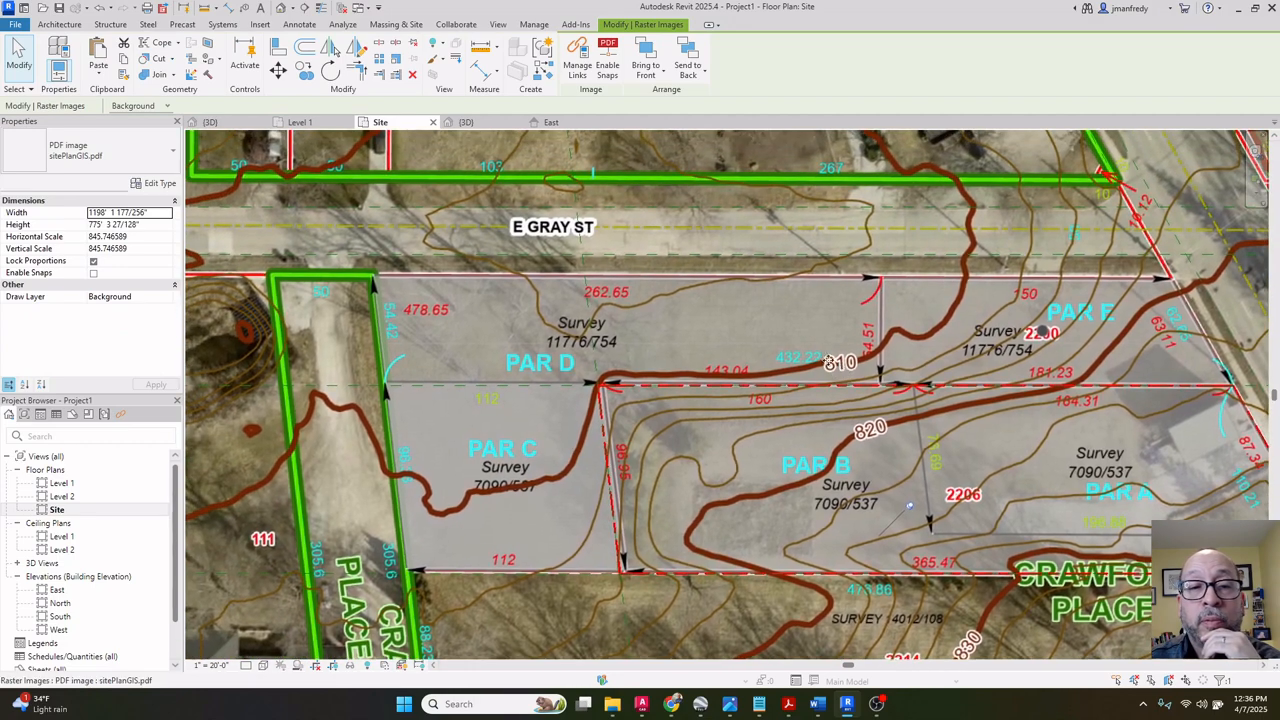
{"action": "middle_click_drag", "start_coordinate": [655, 304], "coordinate": [817, 373]}
{"action": "scroll", "coordinate": [651, 301], "scroll_direction": "down", "scroll_amount": 1}
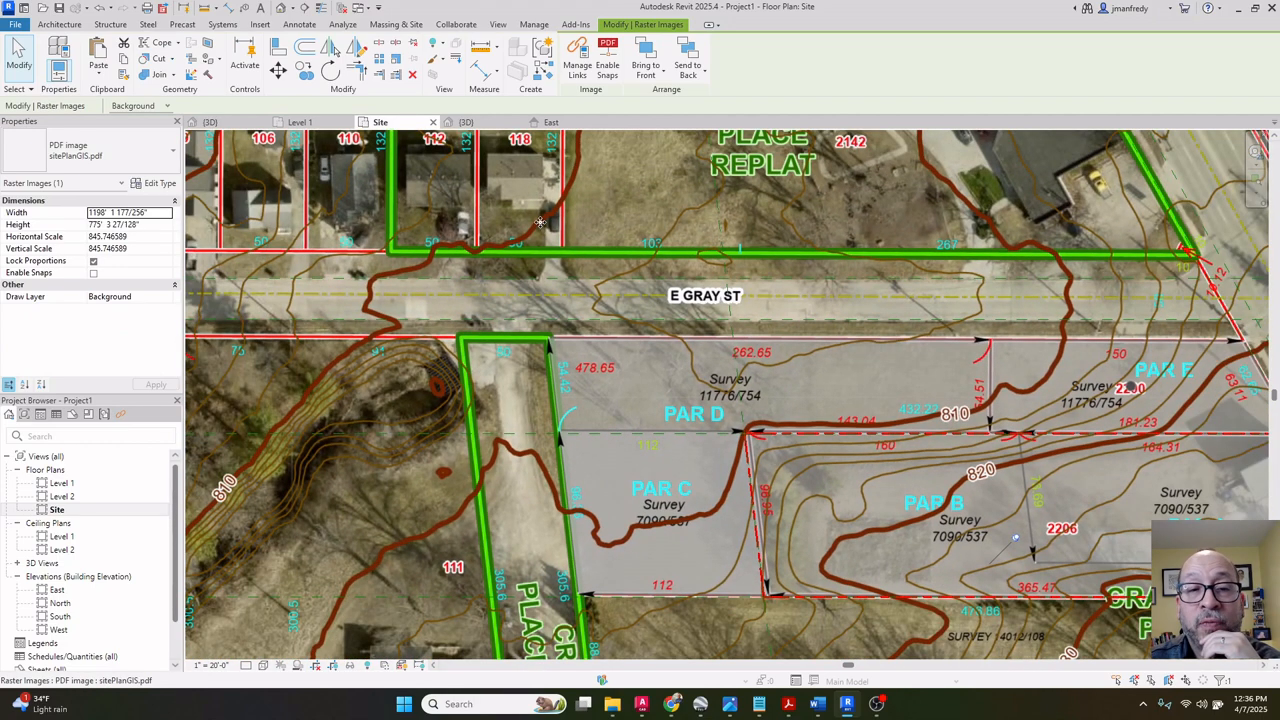
{"action": "middle_click_drag", "start_coordinate": [982, 472], "coordinate": [716, 243]}
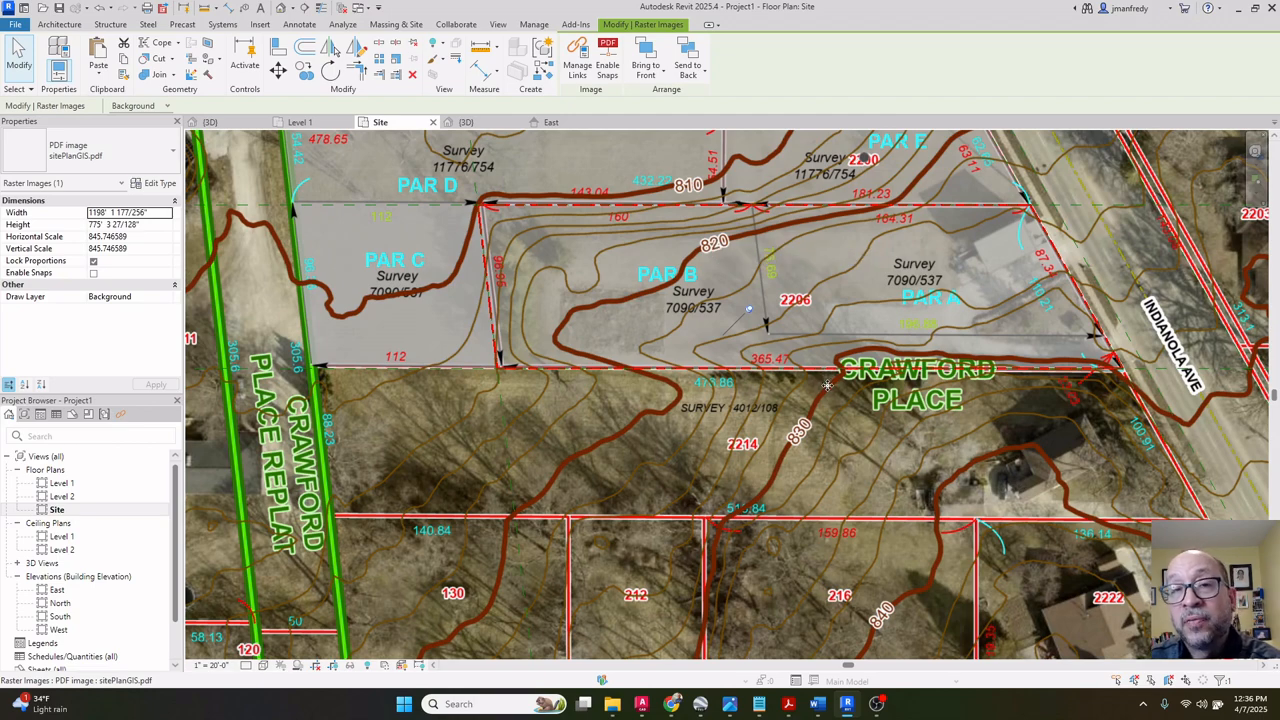
{"action": "middle_click_drag", "start_coordinate": [827, 385], "coordinate": [682, 227]}
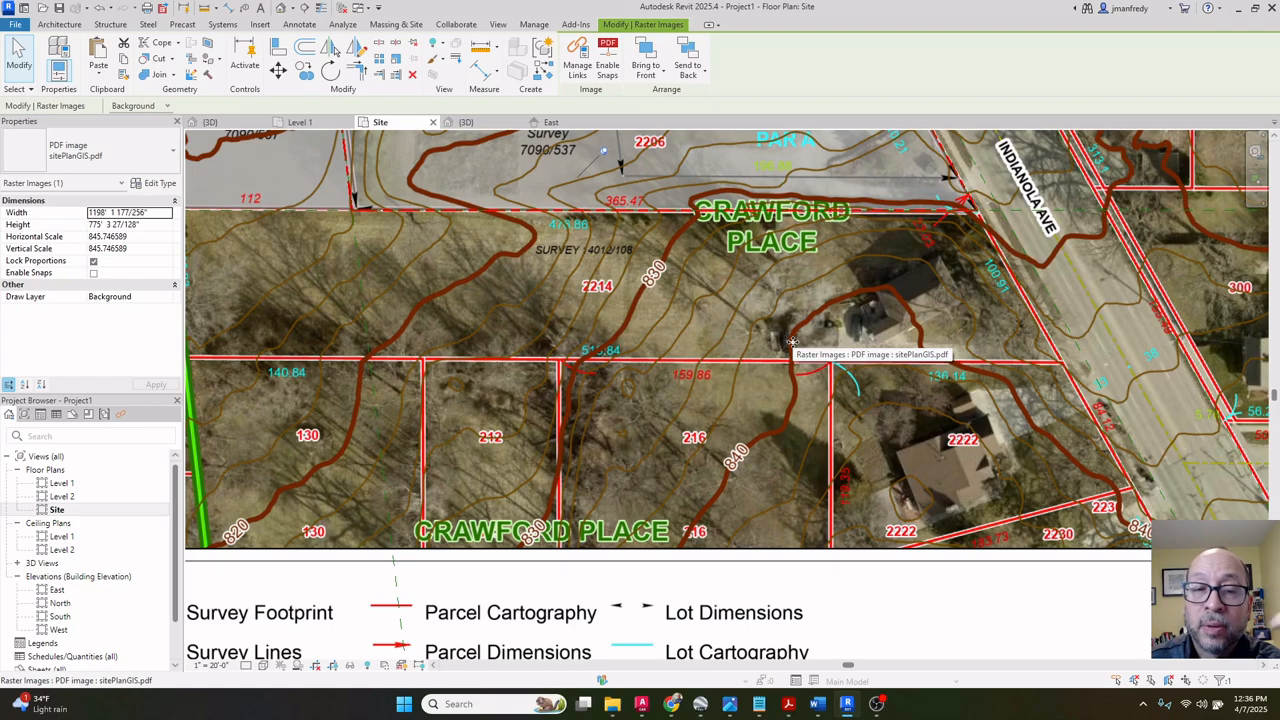
{"action": "scroll", "coordinate": [791, 342], "scroll_direction": "down", "scroll_amount": 3}
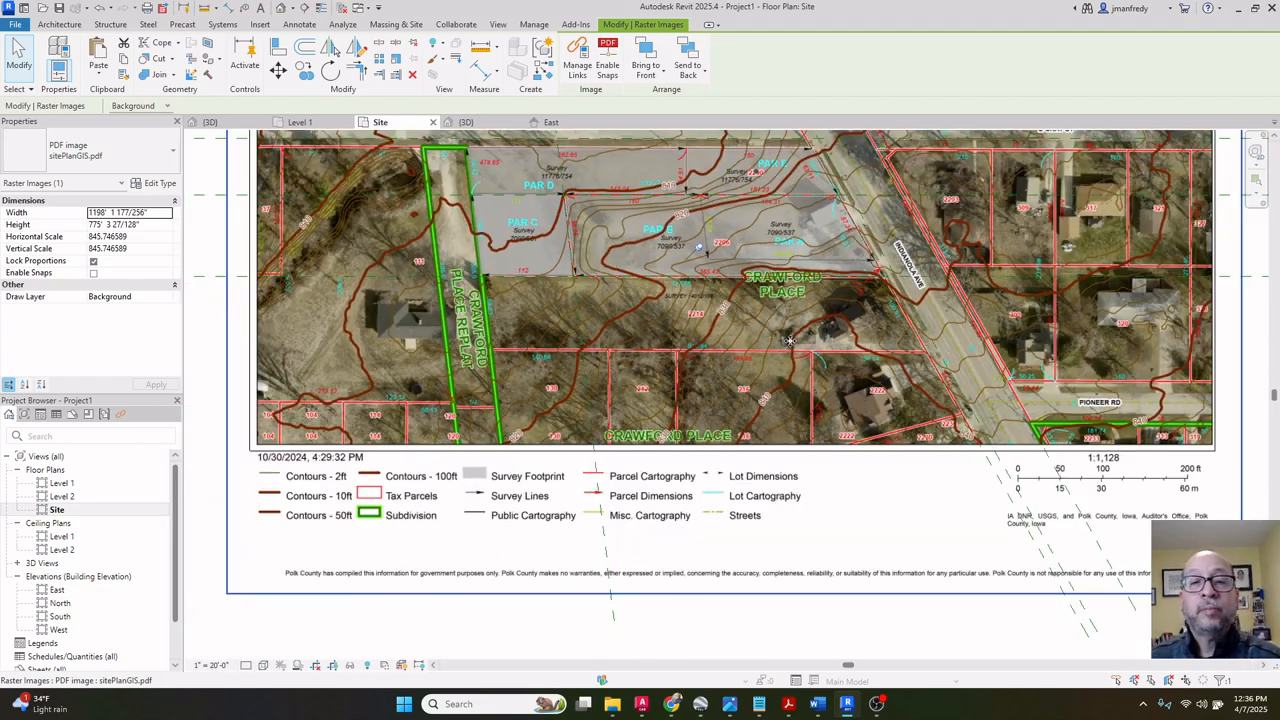
{"action": "middle_click_drag", "start_coordinate": [790, 342], "coordinate": [773, 456]}
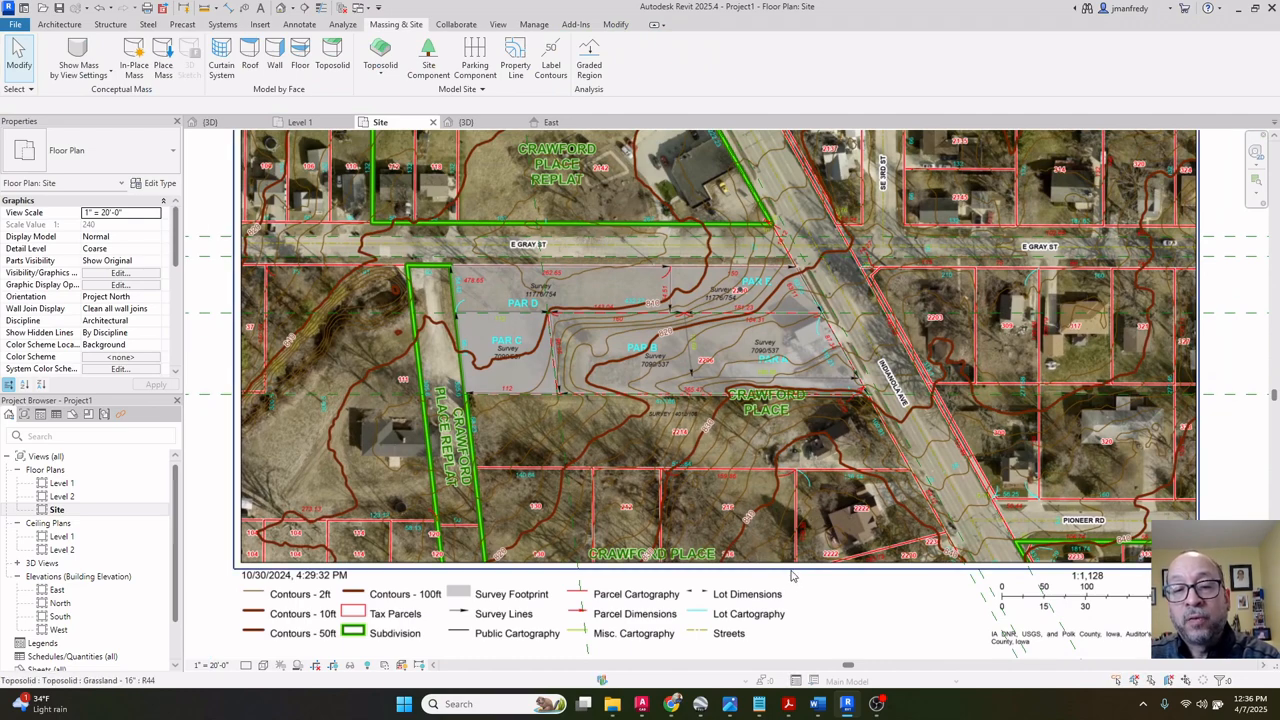
{"action": "left_click", "coordinate": [794, 577]}
{"action": "scroll", "coordinate": [792, 574], "scroll_direction": "down", "scroll_amount": 2}
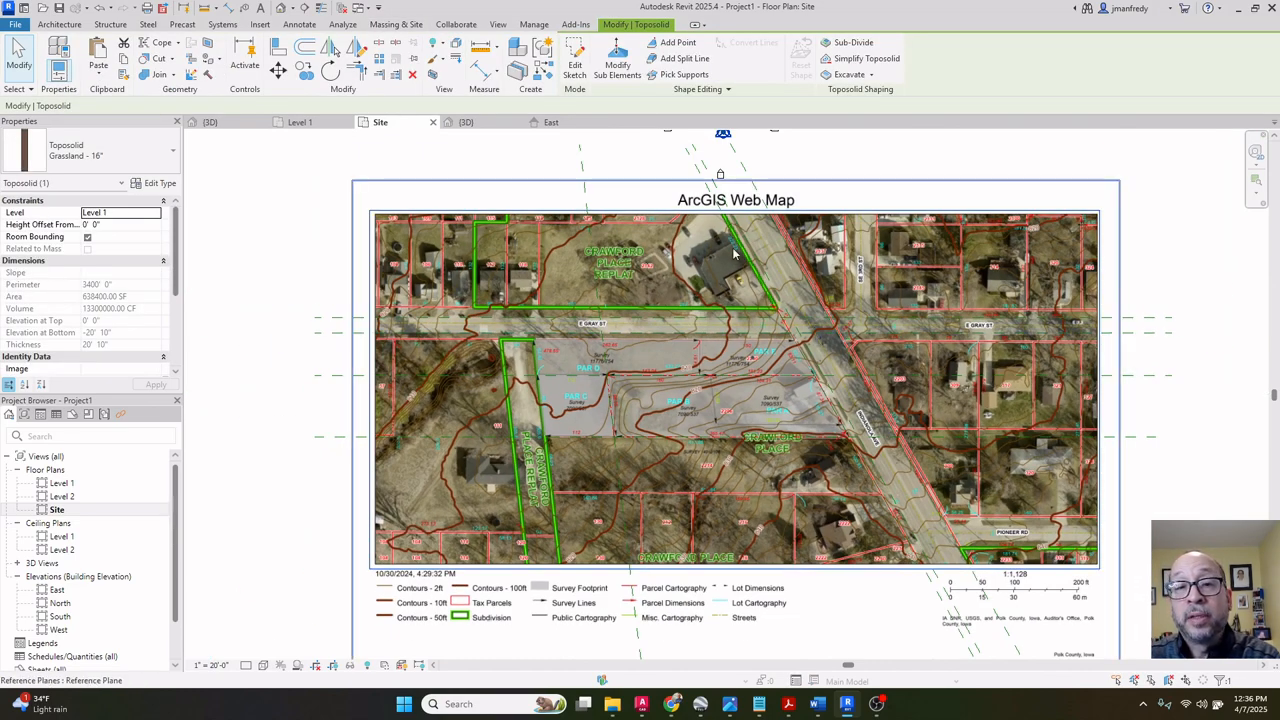
{"action": "key", "text": "Escape"}
{"action": "scroll", "coordinate": [393, 213], "scroll_direction": "up", "scroll_amount": 1}
{"action": "left_click", "coordinate": [393, 213]}
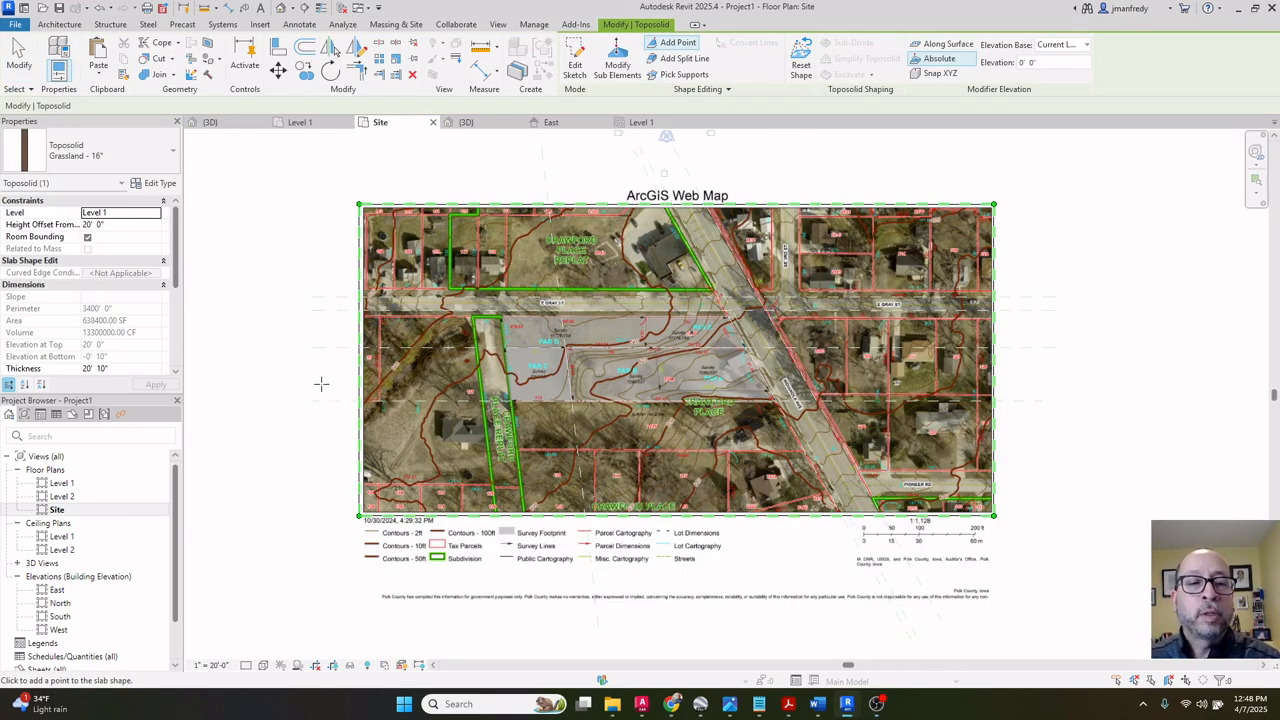
{"action": "key", "text": "Escape"}
{"action": "key", "text": "Escape"}
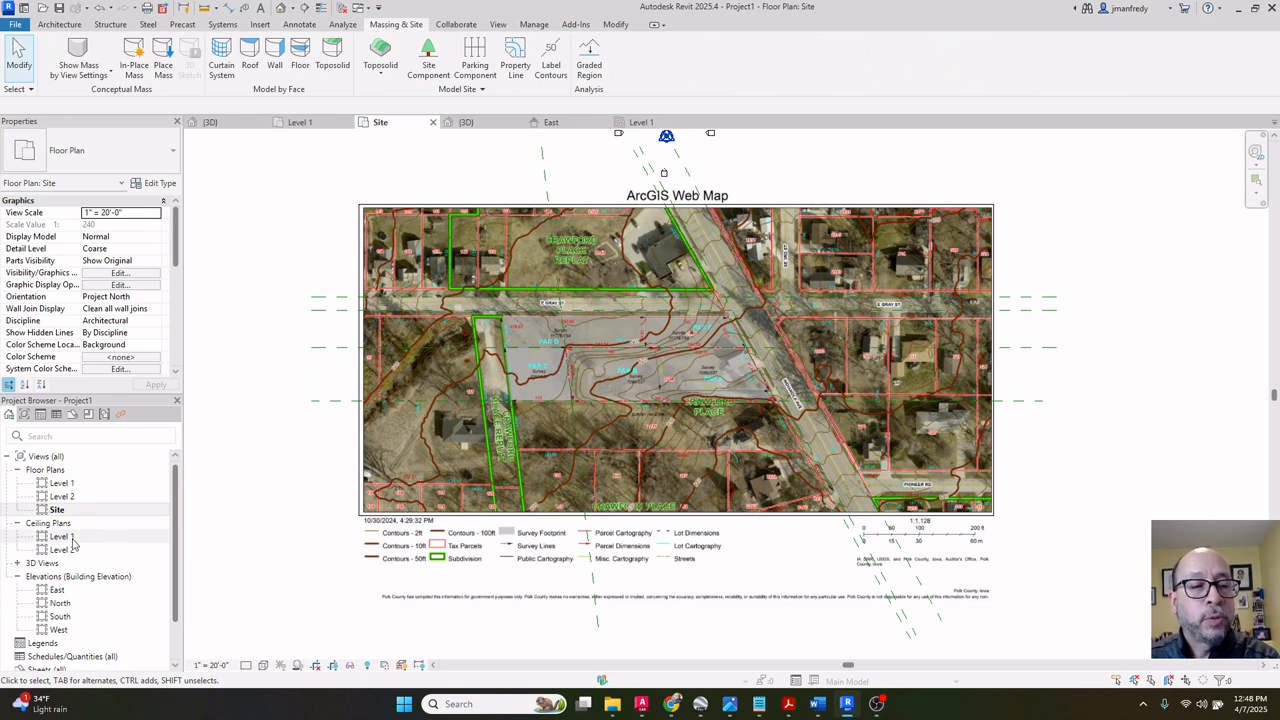
Open the East elevation and examine the Level 1 and Level 2 heights beside the toposolid.
{"action": "double_click", "coordinate": [57, 590]}
{"action": "scroll", "coordinate": [800, 370], "scroll_direction": "up", "scroll_amount": 5}
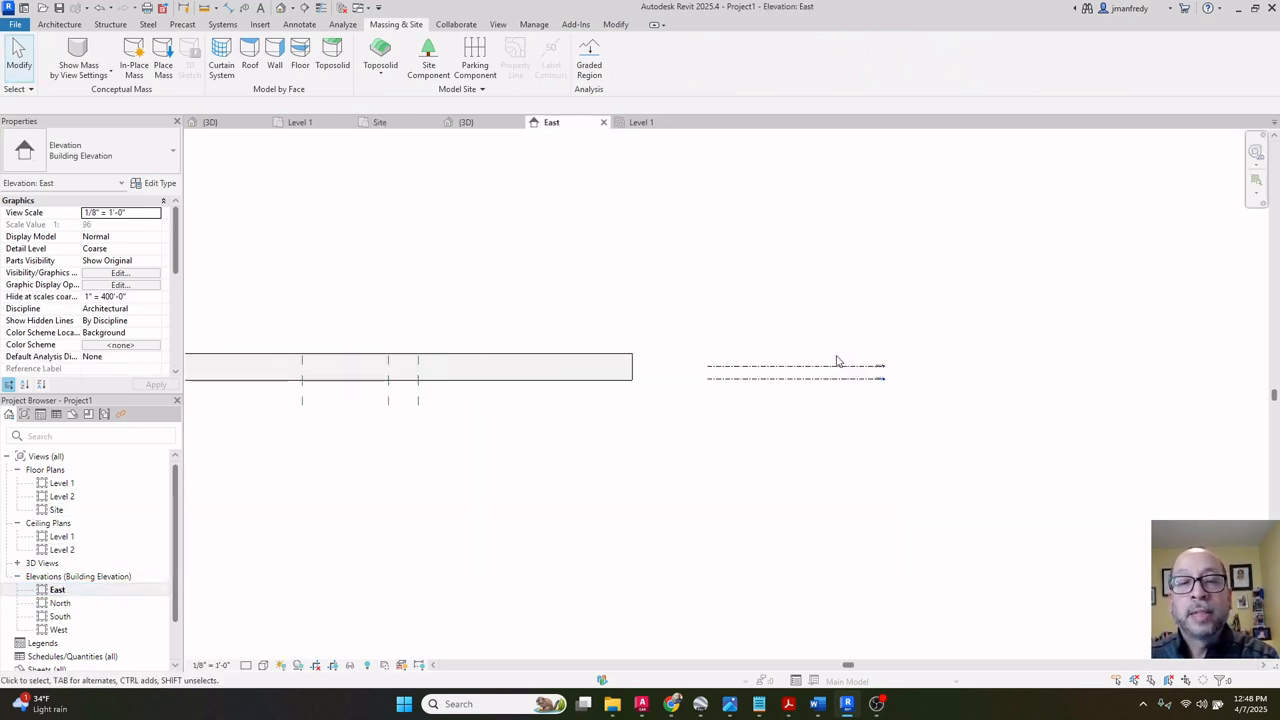
{"action": "scroll", "coordinate": [890, 375], "scroll_direction": "up", "scroll_amount": 5}
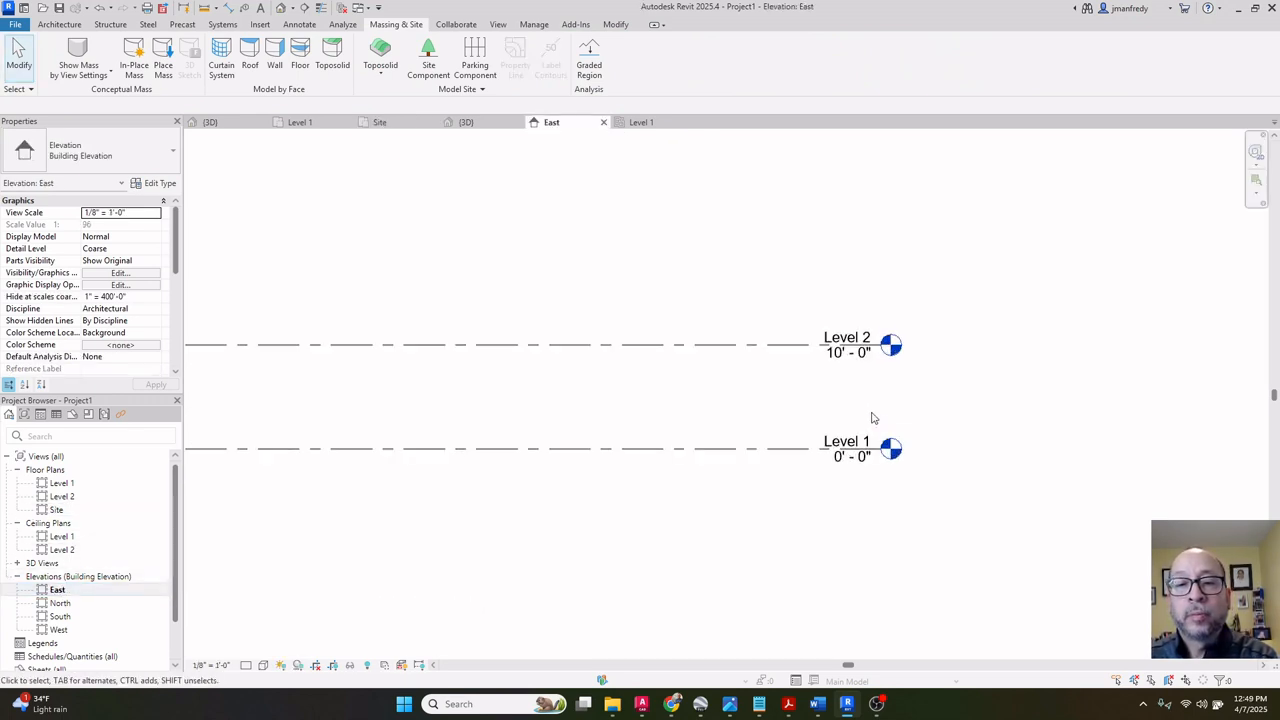
{"action": "scroll", "coordinate": [850, 415], "scroll_direction": "down", "scroll_amount": 1}
{"action": "scroll", "coordinate": [845, 415], "scroll_direction": "down", "scroll_amount": 5}
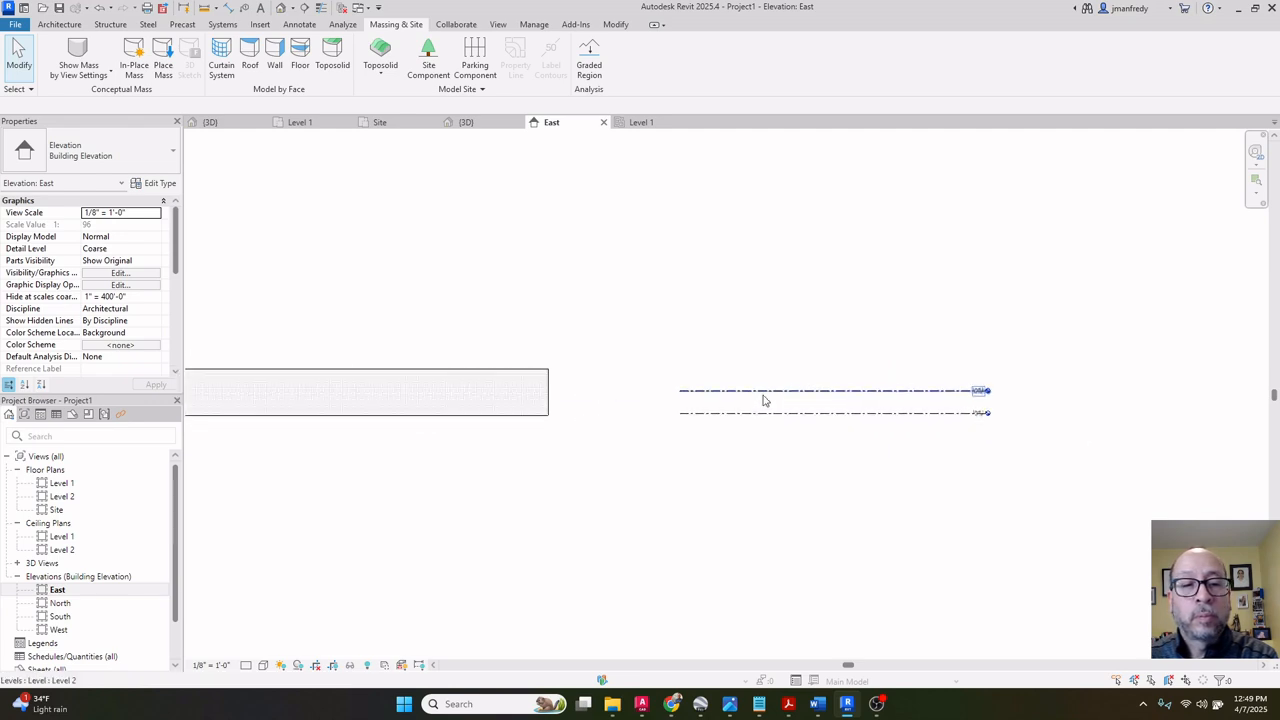
{"action": "scroll", "coordinate": [760, 400], "scroll_direction": "down", "scroll_amount": 2}
{"action": "scroll", "coordinate": [860, 400], "scroll_direction": "up", "scroll_amount": 5}
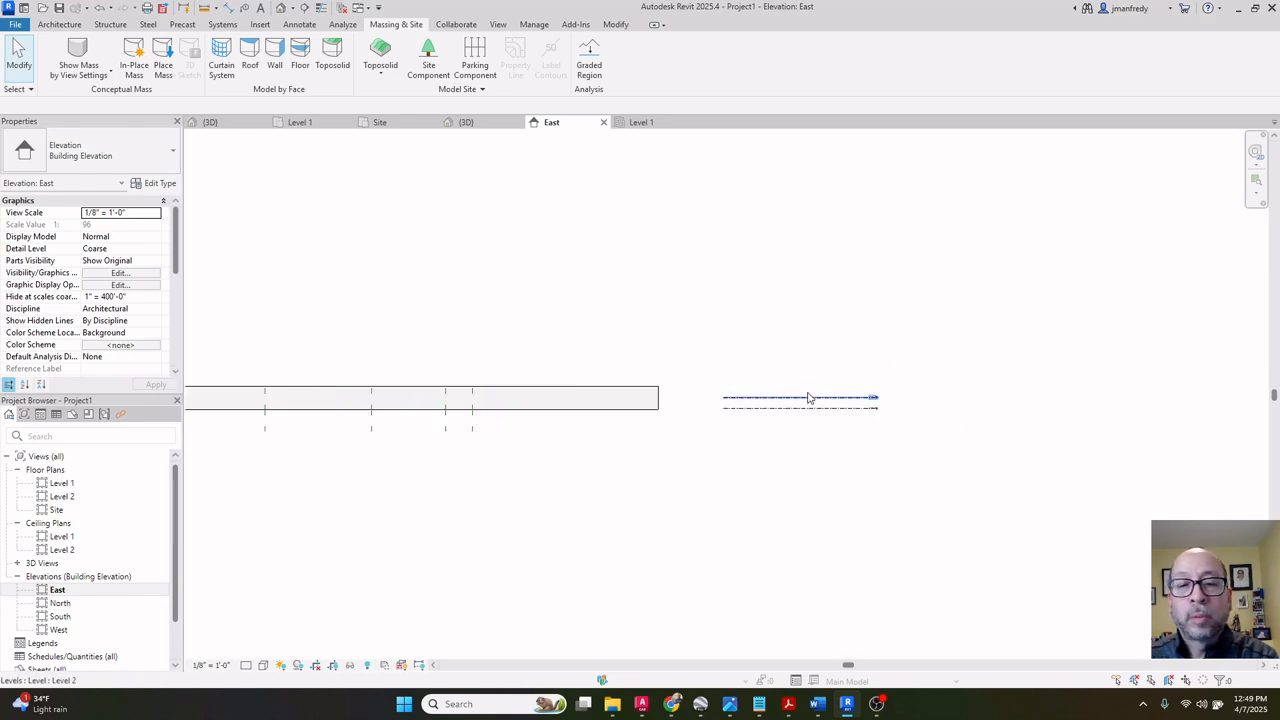
{"action": "scroll", "coordinate": [922, 421], "scroll_direction": "up", "scroll_amount": 5}
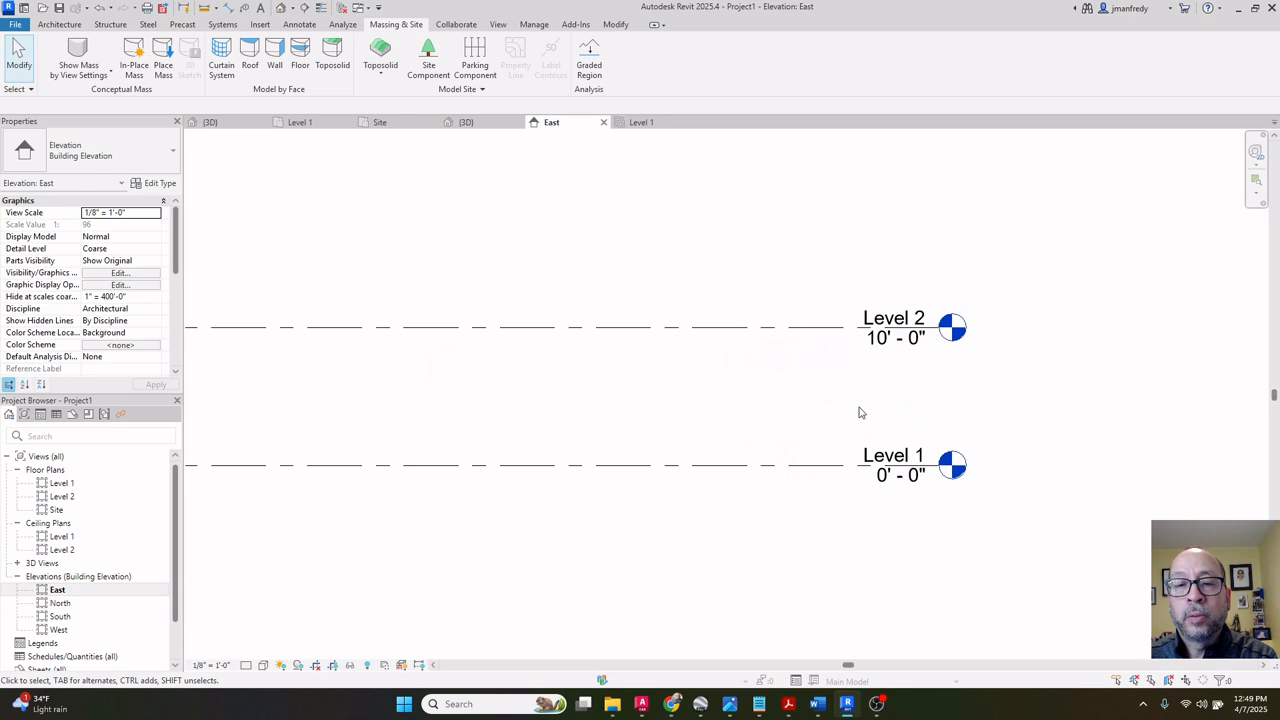
{"action": "middle_click_drag", "start_coordinate": [722, 426], "coordinate": [720, 438]}
Start the Level tool in pick-lines mode with a 10' offset.
{"action": "left_click", "coordinate": [60, 24]}
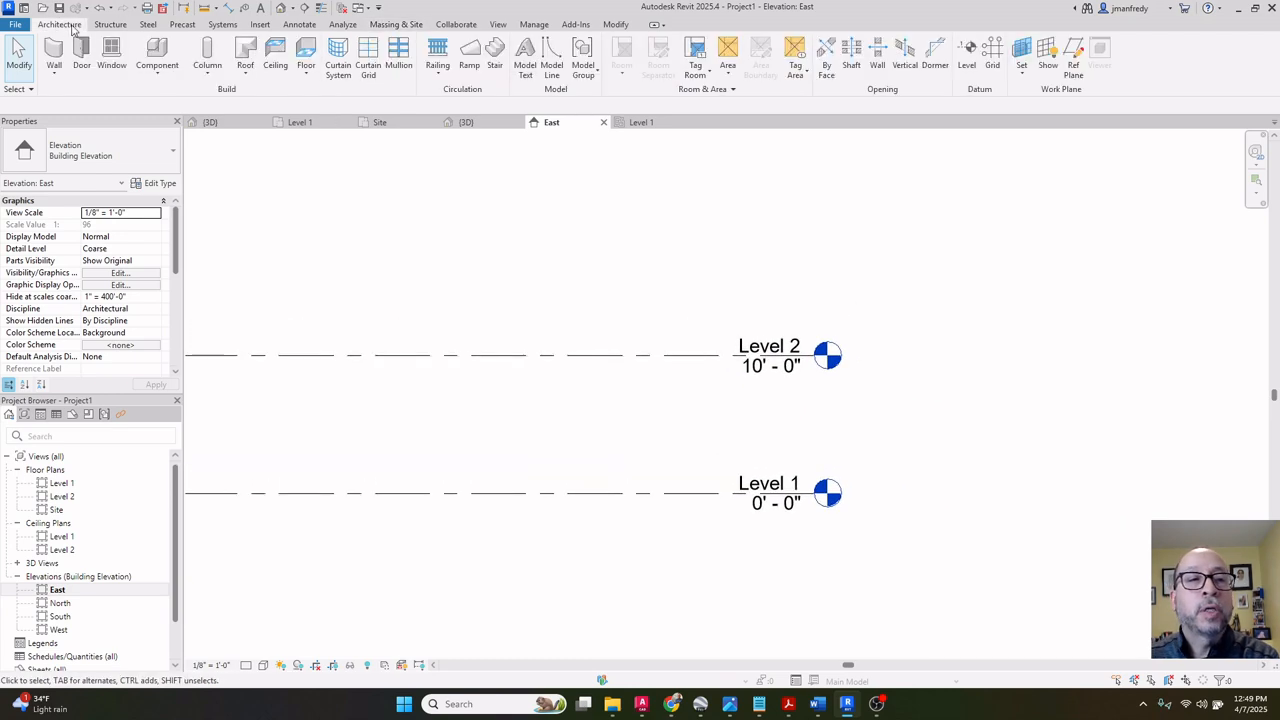
{"action": "left_click", "coordinate": [967, 55]}
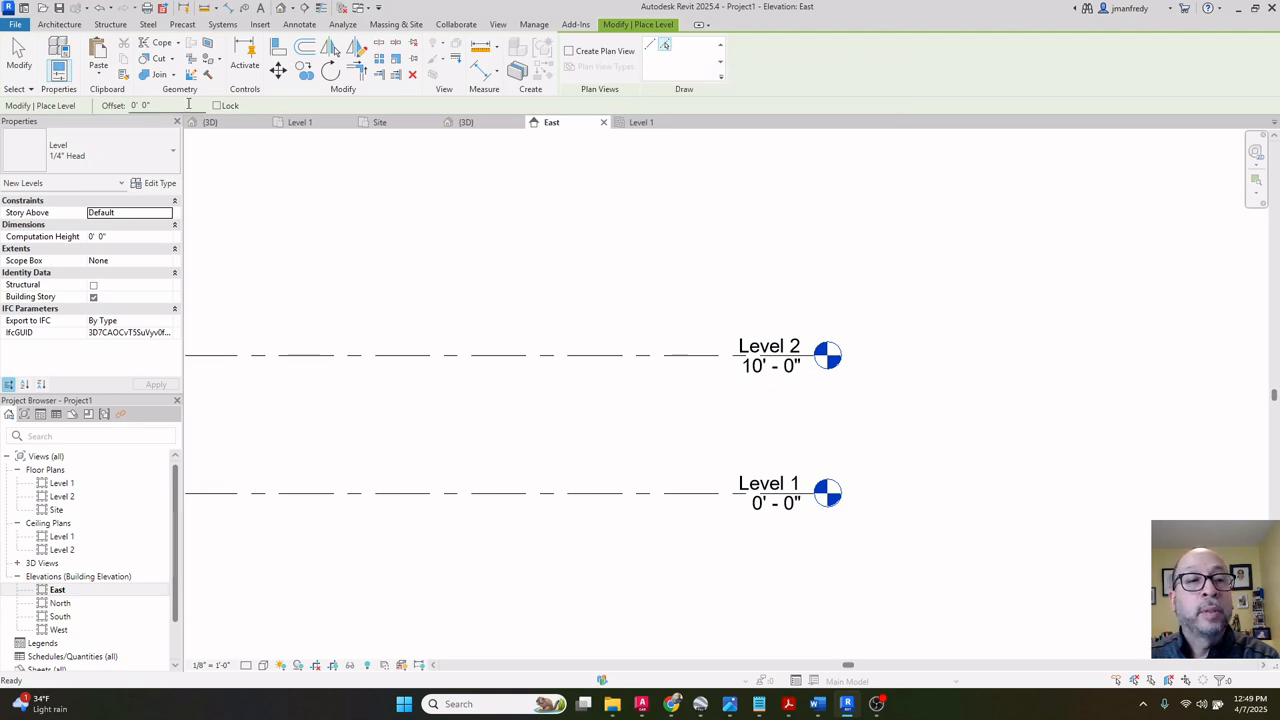
{"action": "left_click_drag", "start_coordinate": [166, 105], "coordinate": [113, 105]}
{"action": "type", "text": "10"}
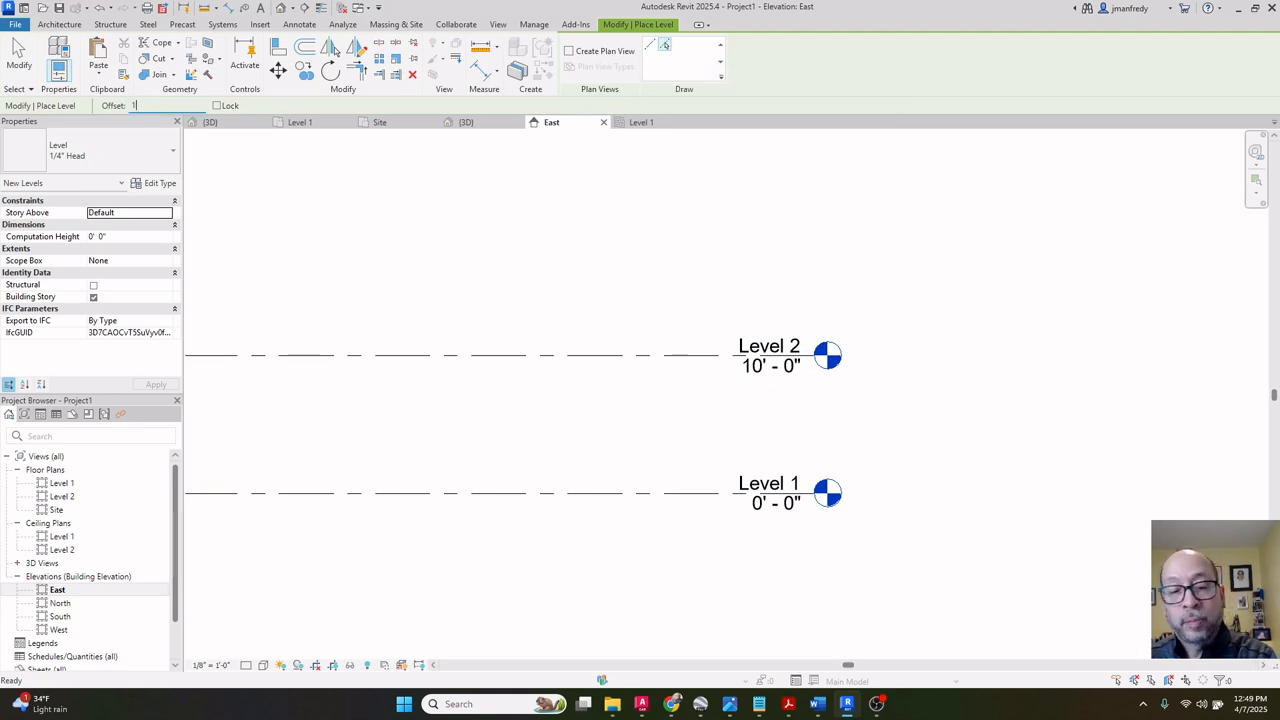
{"action": "key", "text": "Return"}
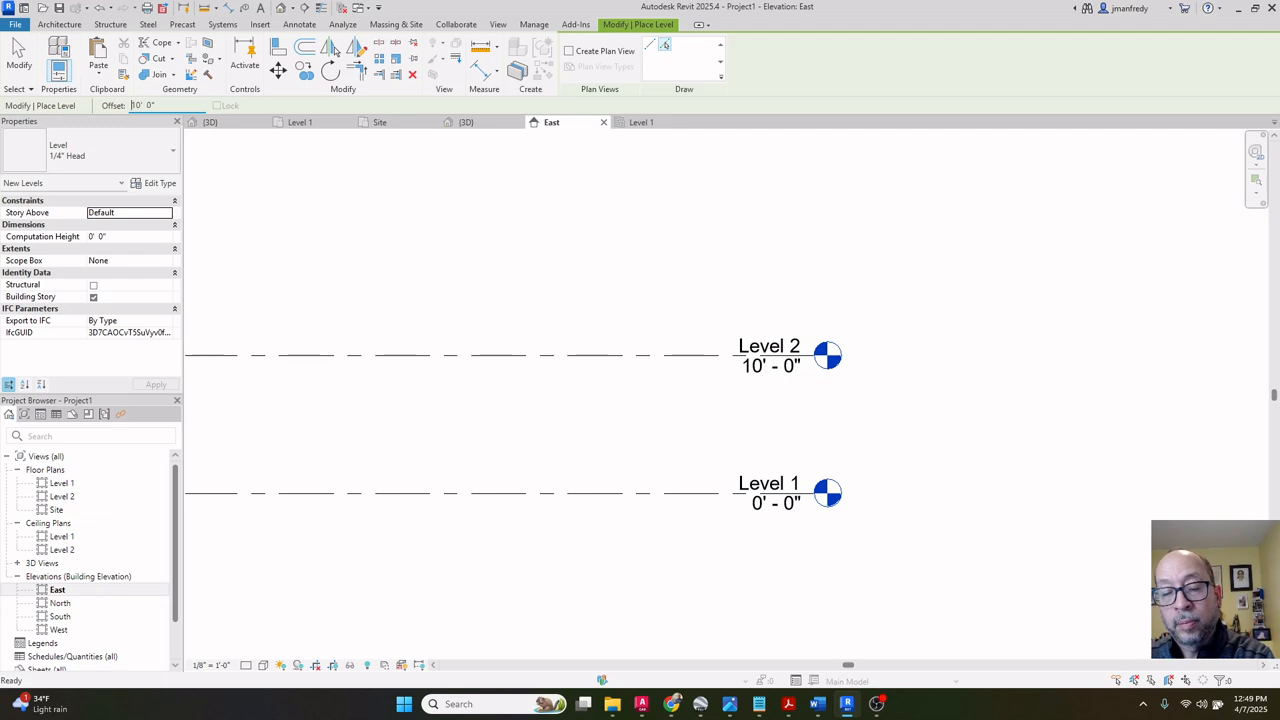
Add two levels with plan views at 20' and 30' above Level 1, undoing the first one placed without a plan view.
{"action": "left_click", "coordinate": [676, 356]}
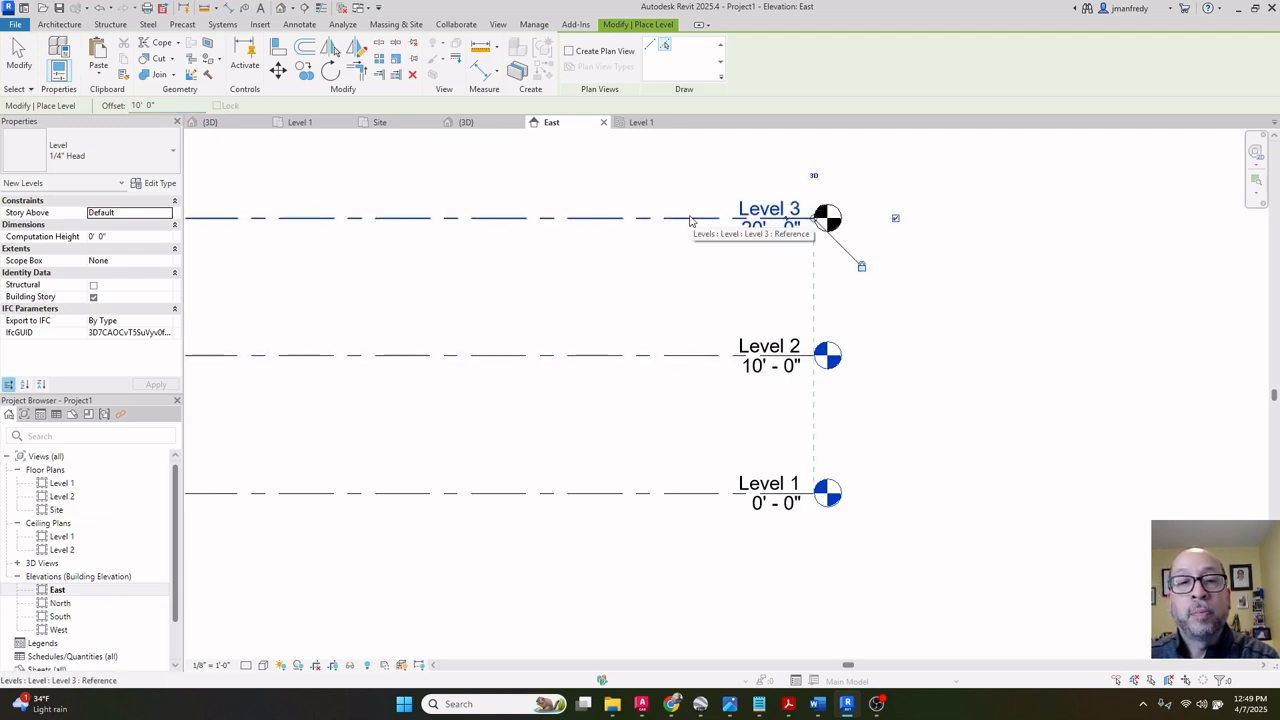
{"action": "key", "text": "ctrl+z"}
{"action": "left_click", "coordinate": [570, 52]}
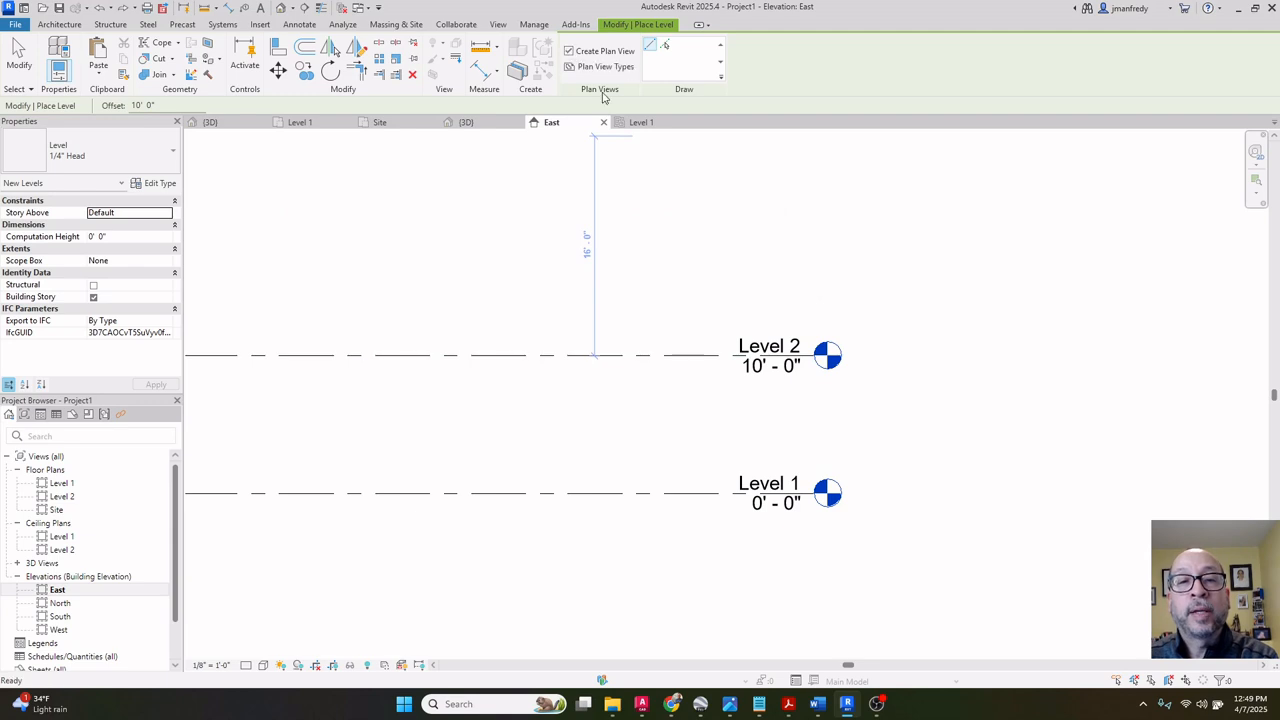
{"action": "left_click", "coordinate": [665, 45]}
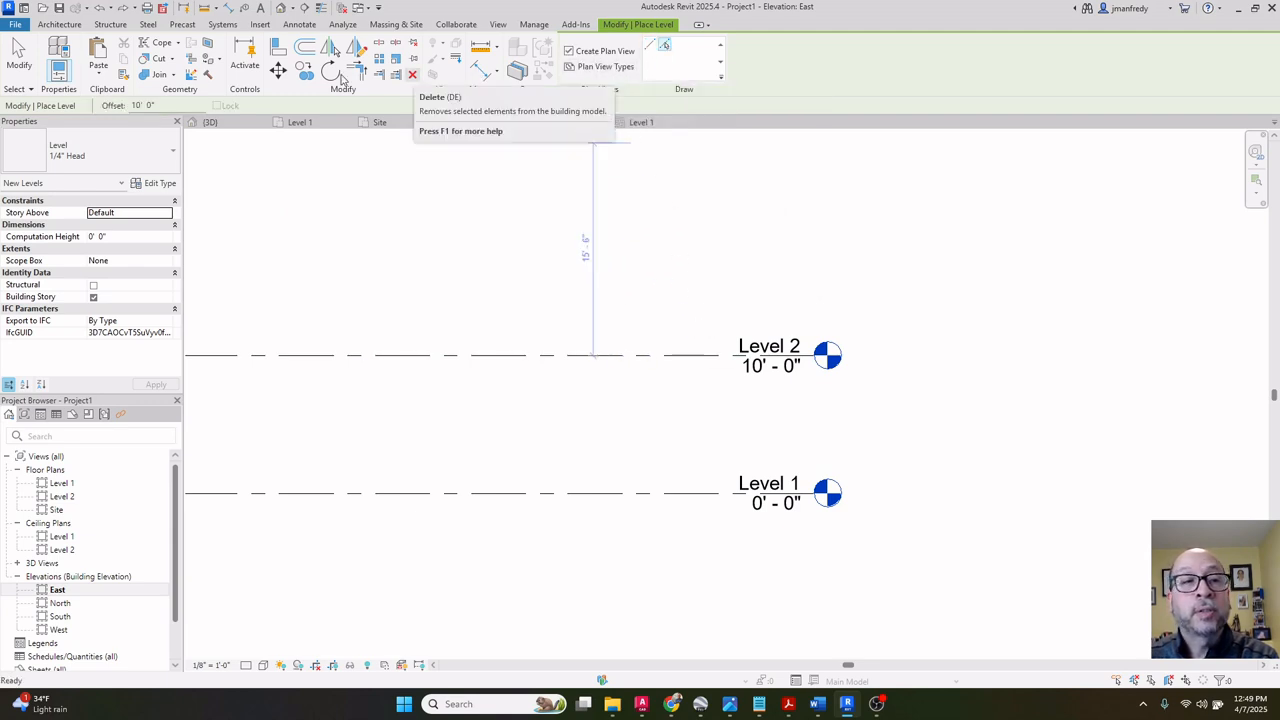
{"action": "left_click", "coordinate": [675, 355]}
{"action": "left_click", "coordinate": [686, 215]}
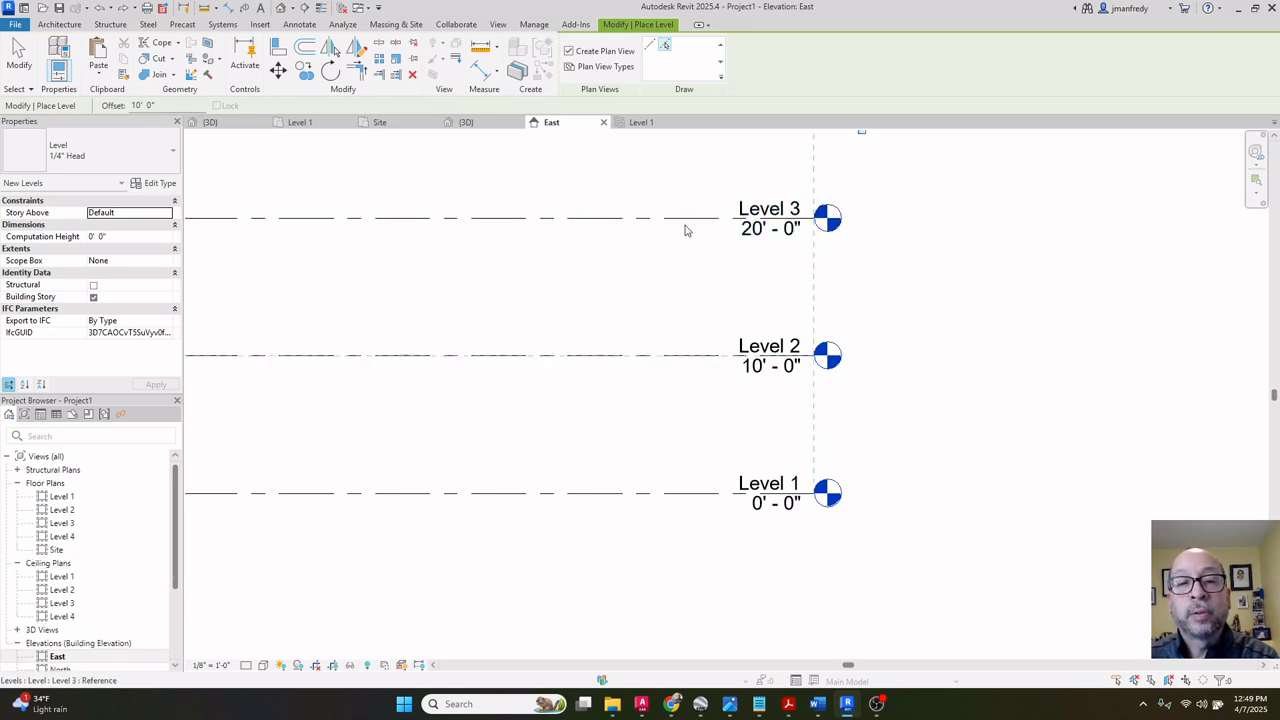
{"action": "scroll", "coordinate": [702, 264], "scroll_direction": "down", "scroll_amount": 1}
{"action": "scroll", "coordinate": [704, 264], "scroll_direction": "down", "scroll_amount": 1}
{"action": "key", "text": "Escape"}
{"action": "middle_click_drag", "start_coordinate": [658, 272], "coordinate": [758, 312]}
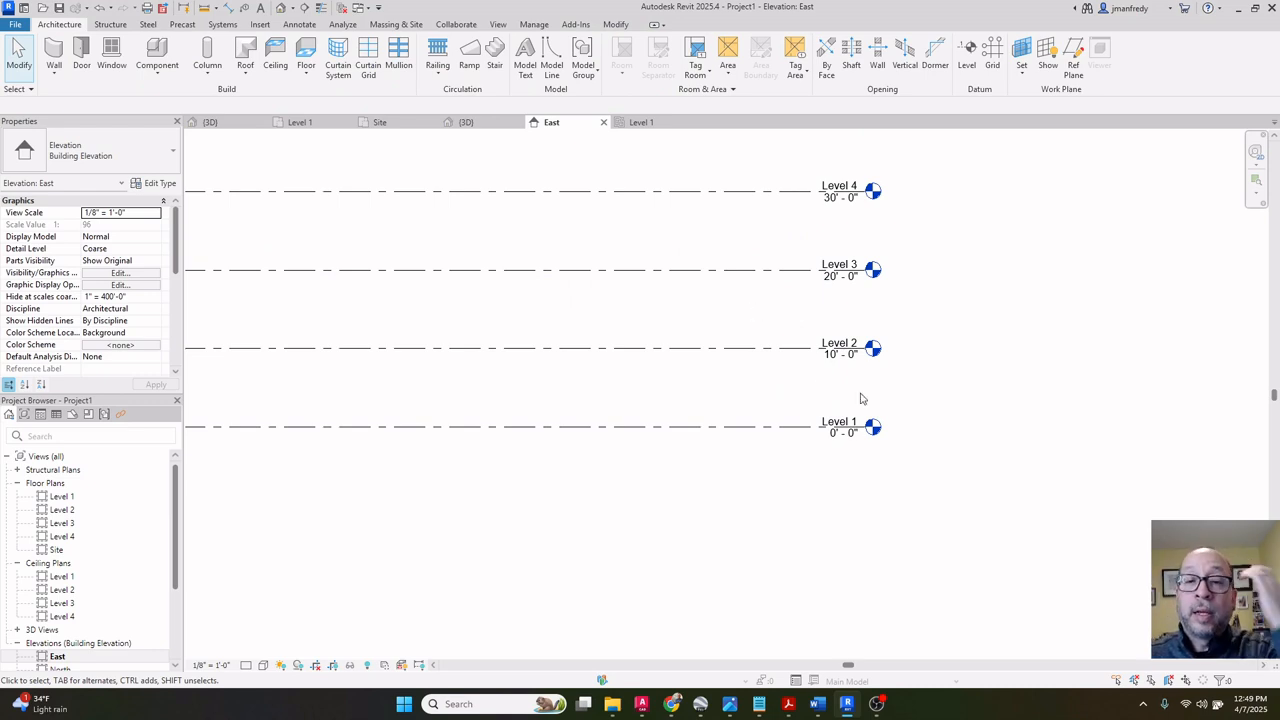
Set the toposolid's height offset from Level 1 to 0 in the East elevation and check the value.
{"action": "scroll", "coordinate": [860, 412], "scroll_direction": "up", "scroll_amount": 1}
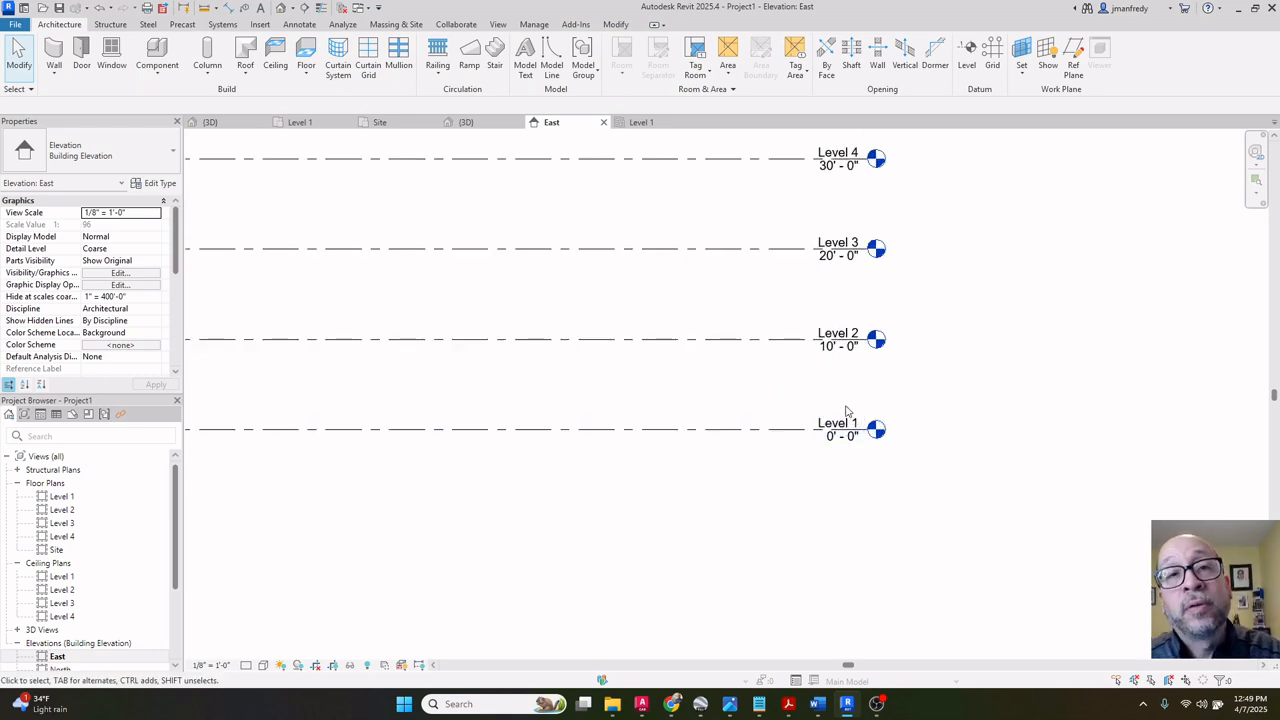
{"action": "middle_click_drag", "start_coordinate": [771, 398], "coordinate": [823, 423]}
{"action": "scroll", "coordinate": [823, 421], "scroll_direction": "down", "scroll_amount": 3}
{"action": "middle_click_drag", "start_coordinate": [555, 392], "coordinate": [791, 362]}
{"action": "scroll", "coordinate": [791, 361], "scroll_direction": "down", "scroll_amount": 1}
{"action": "left_click", "coordinate": [435, 344]}
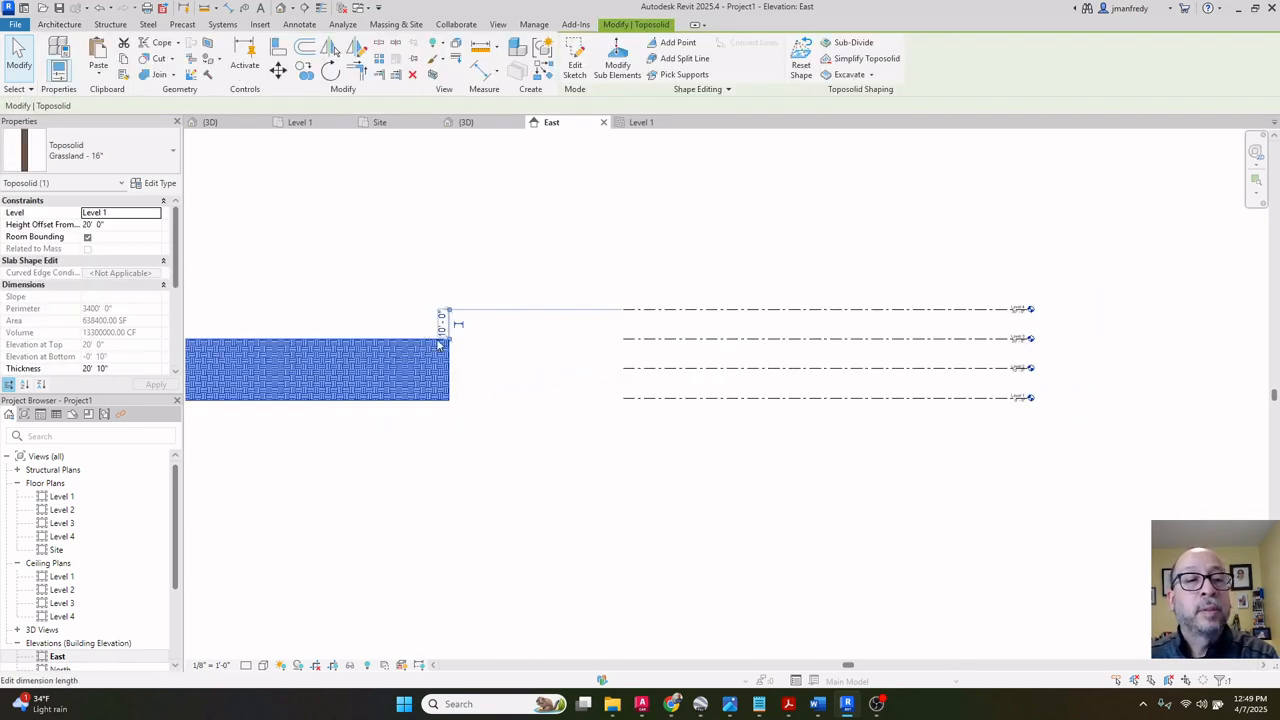
{"action": "left_click", "coordinate": [140, 225]}
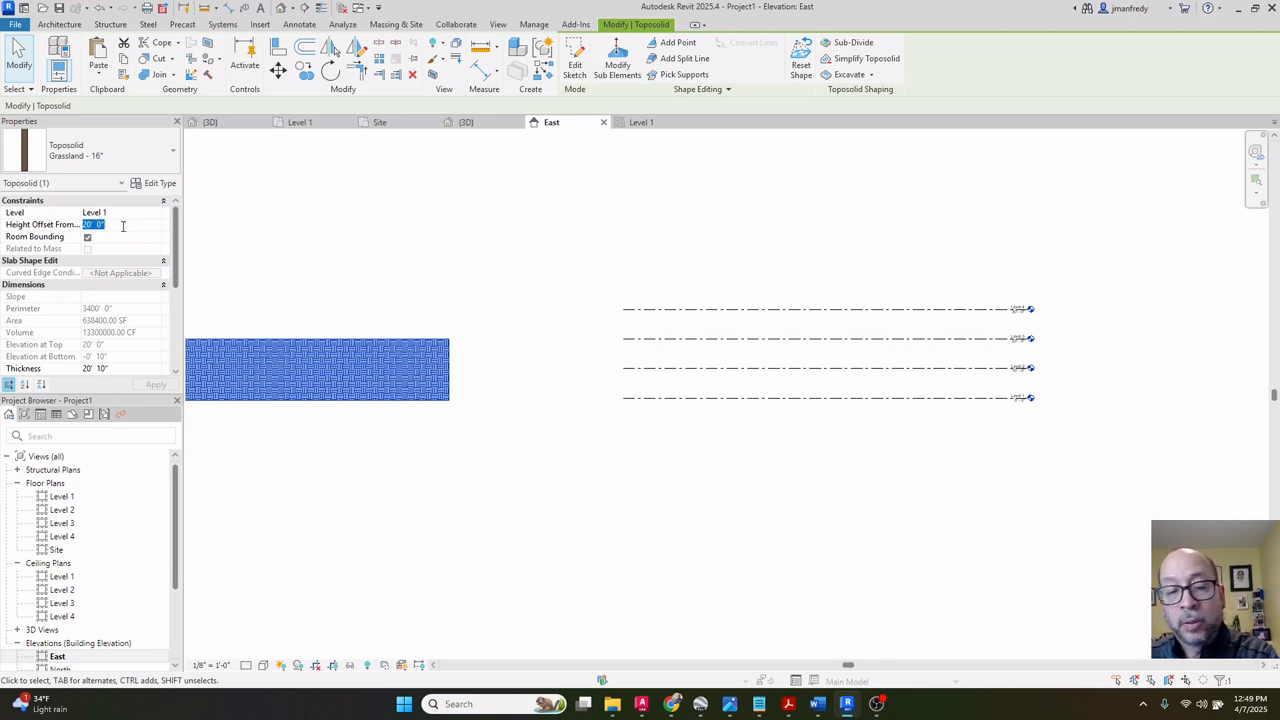
{"action": "type", "text": "0"}
{"action": "key", "text": "Return"}
{"action": "left_click", "coordinate": [377, 327]}
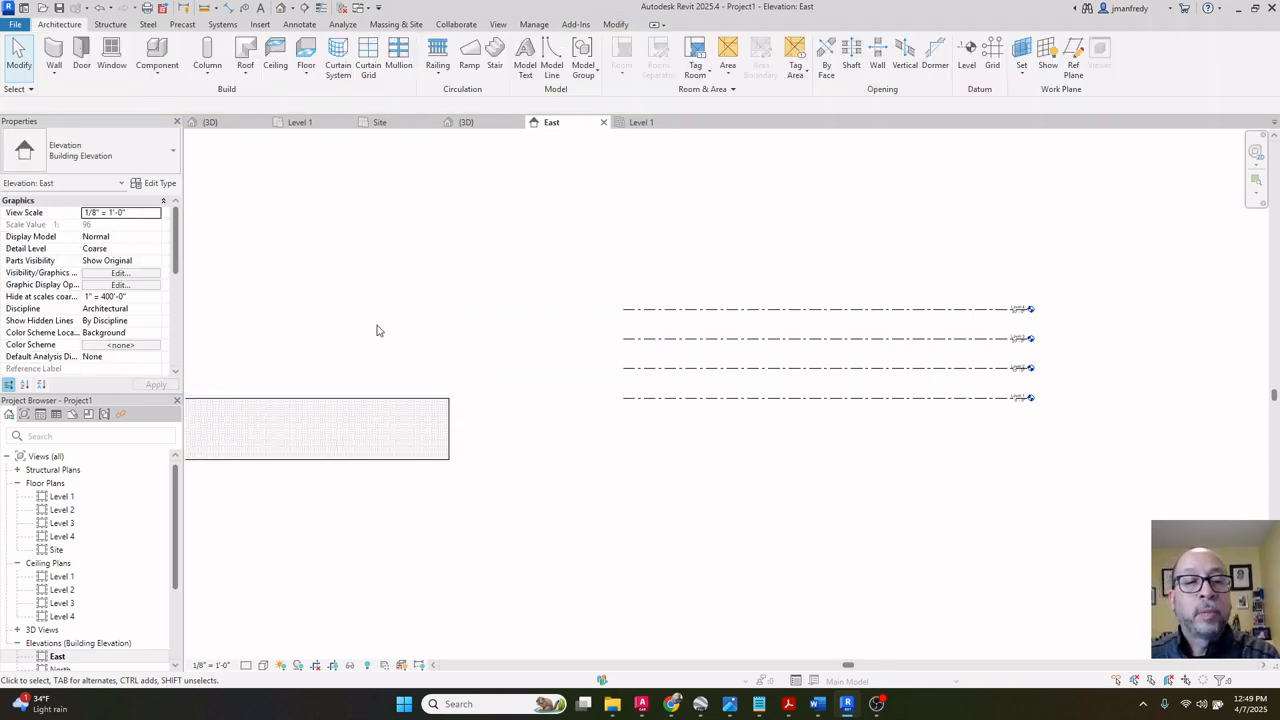
{"action": "left_click", "coordinate": [368, 402]}
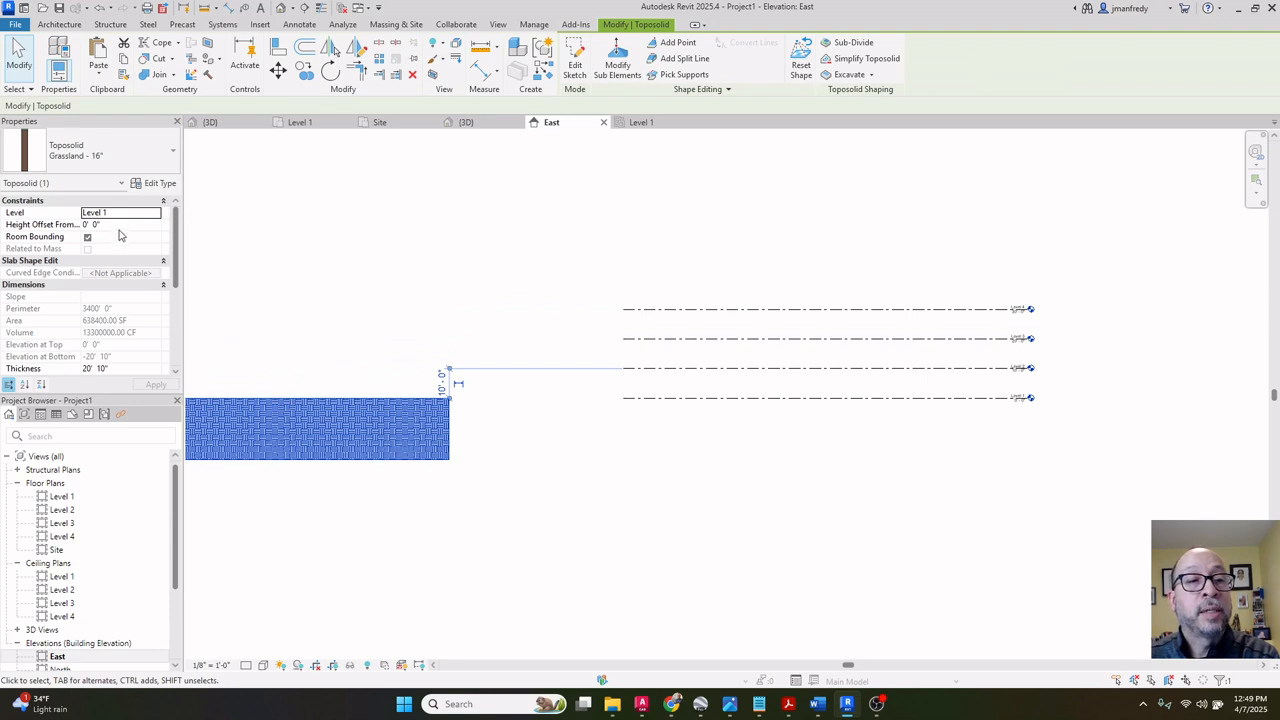
{"action": "left_click", "coordinate": [470, 292]}
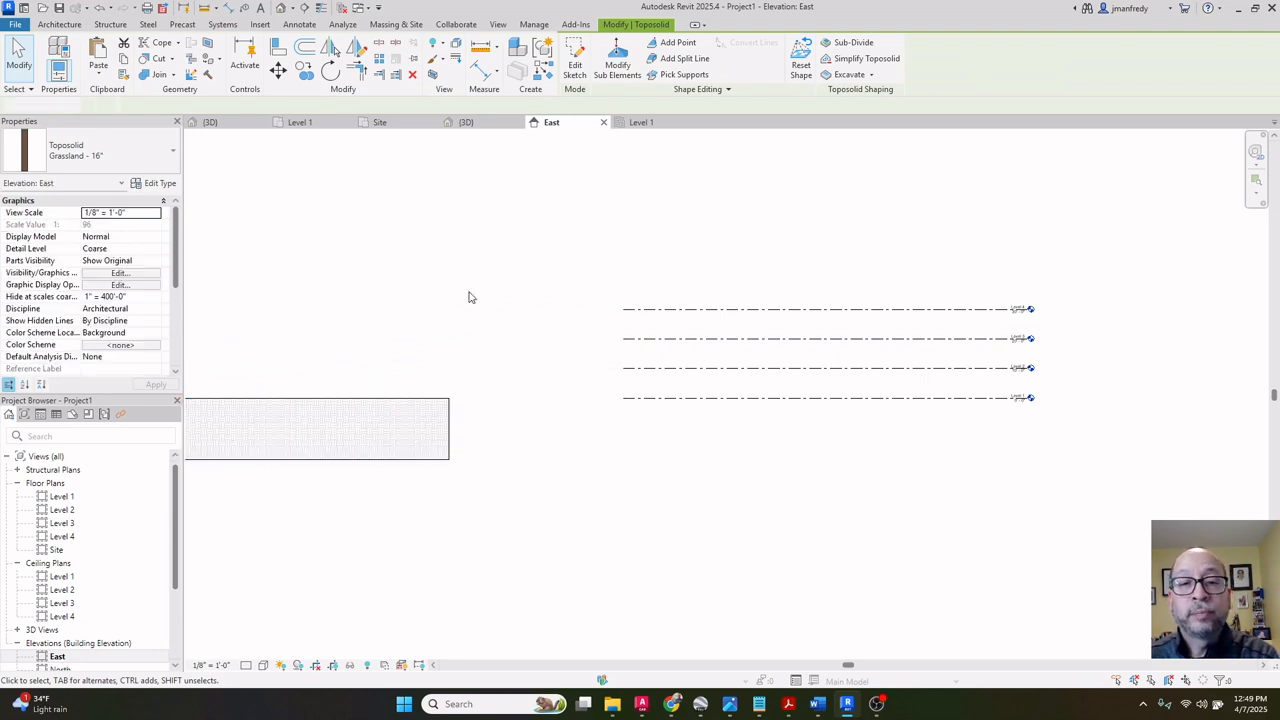
Close the inactive views and fit the whole toposolid and all four levels in the East elevation.
{"action": "scroll", "coordinate": [623, 400], "scroll_direction": "down", "scroll_amount": 5}
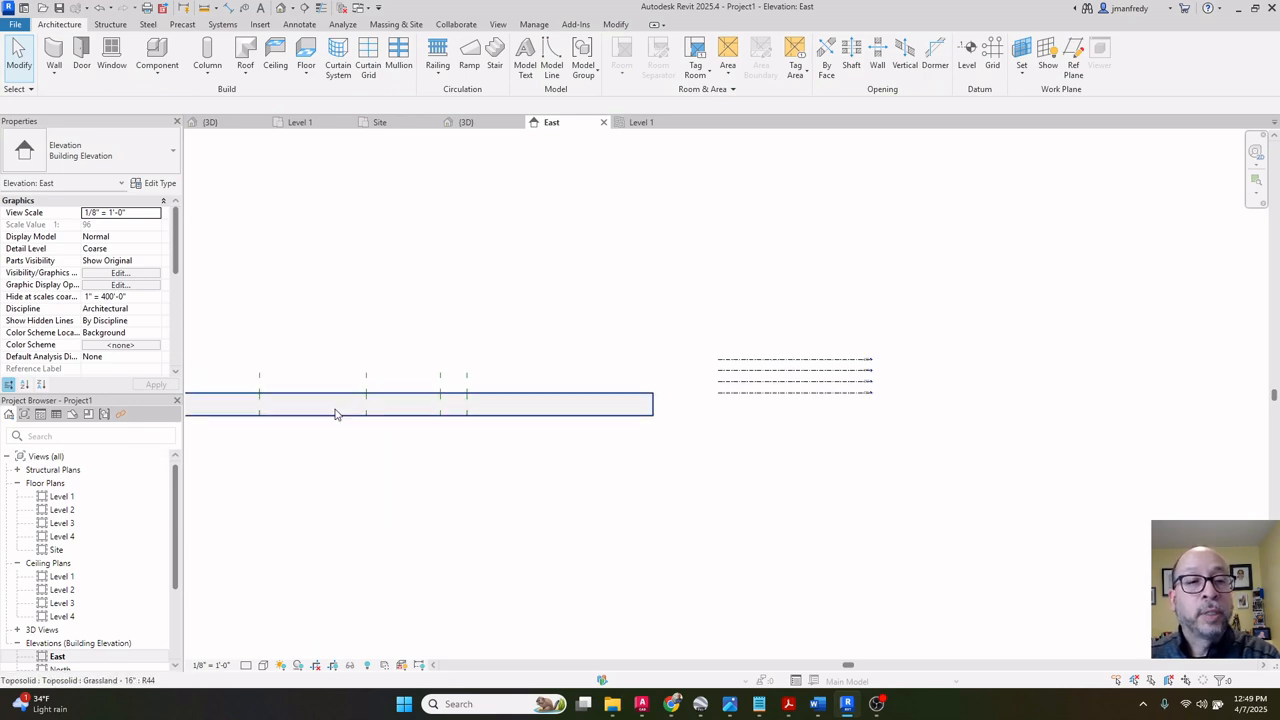
{"action": "left_click", "coordinate": [342, 10]}
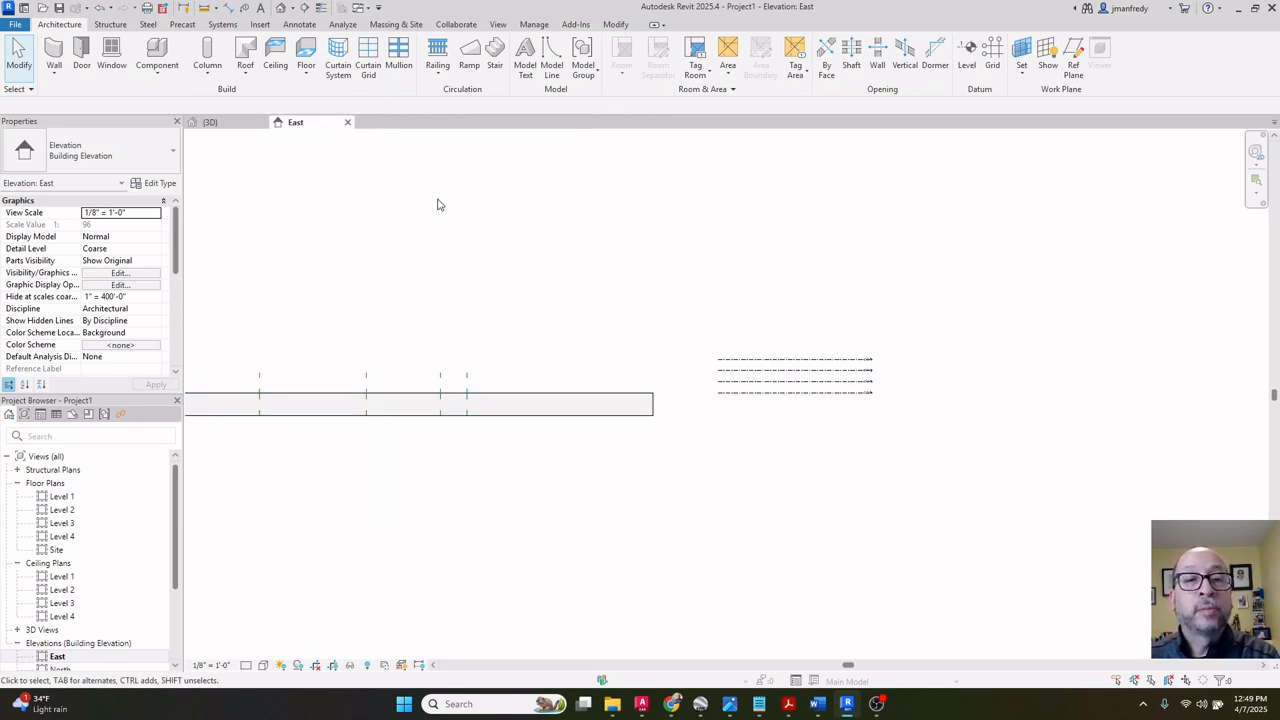
{"action": "middle_click_drag", "start_coordinate": [437, 245], "coordinate": [582, 232]}
{"action": "scroll", "coordinate": [566, 224], "scroll_direction": "down", "scroll_amount": 2}
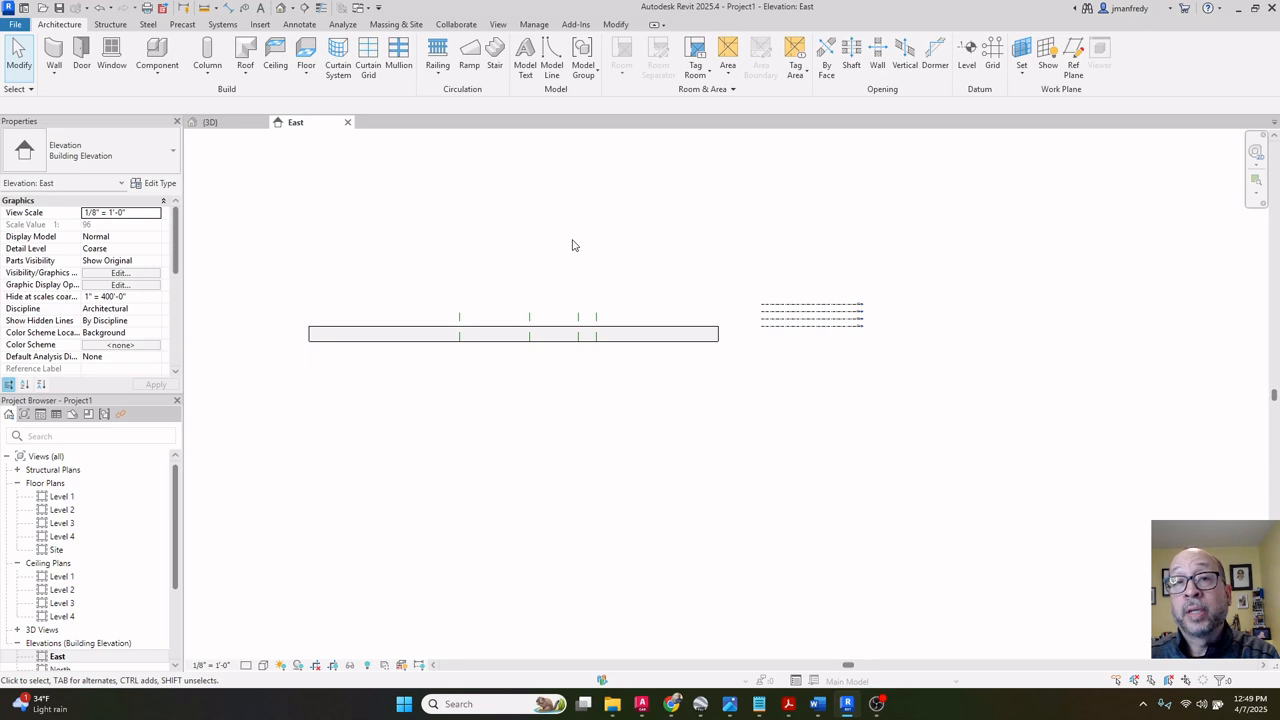
{"action": "scroll", "coordinate": [572, 245], "scroll_direction": "up", "scroll_amount": 2}
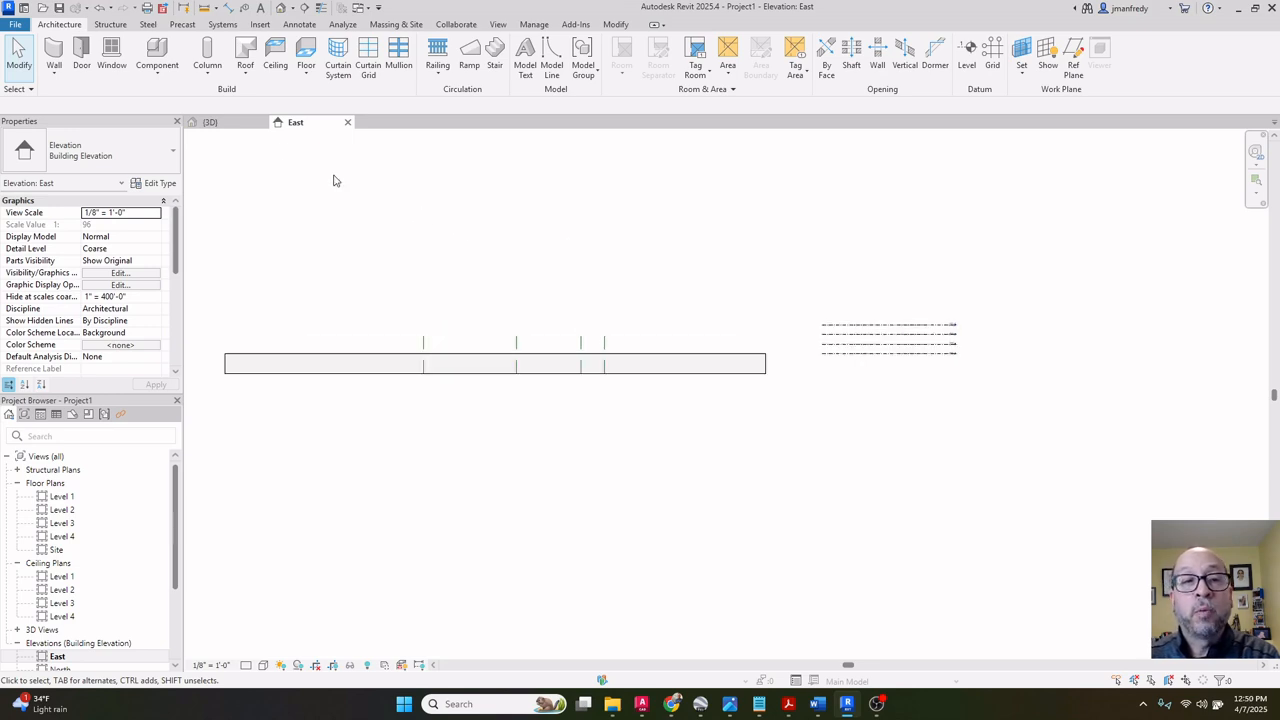
{"action": "left_click", "coordinate": [229, 124]}
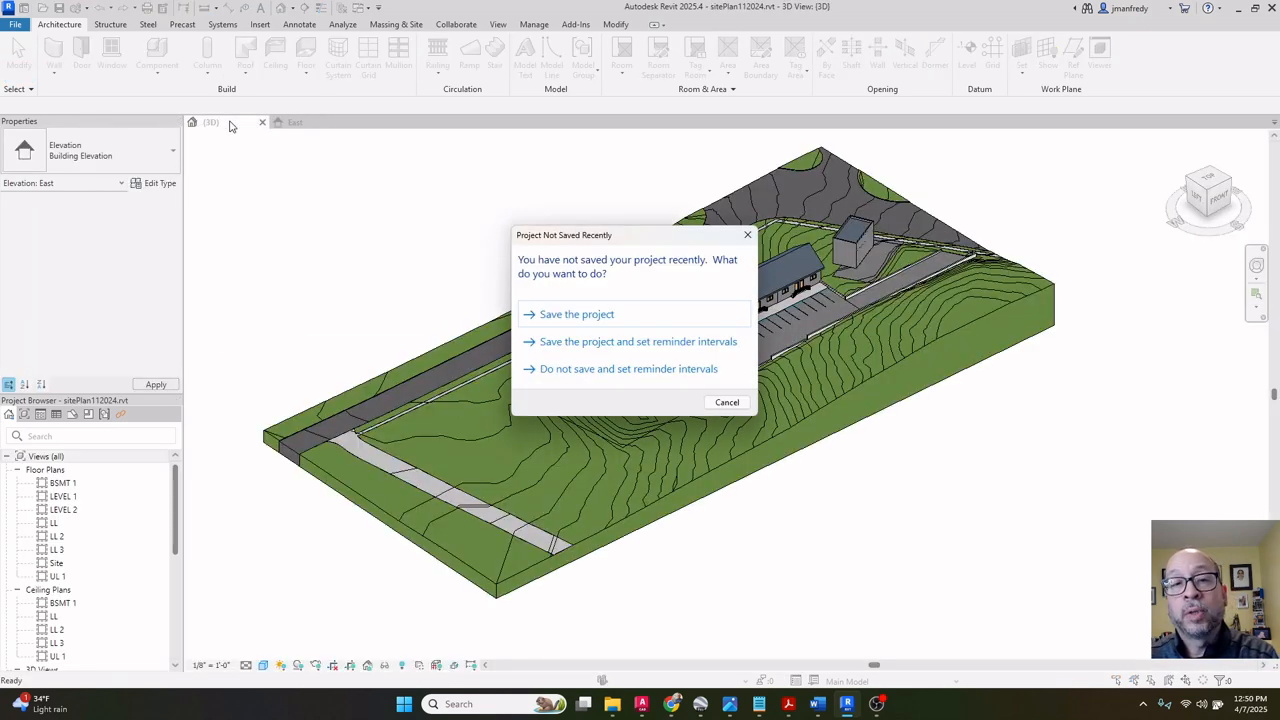
{"action": "key", "text": "Escape"}
{"action": "left_click", "coordinate": [295, 122]}
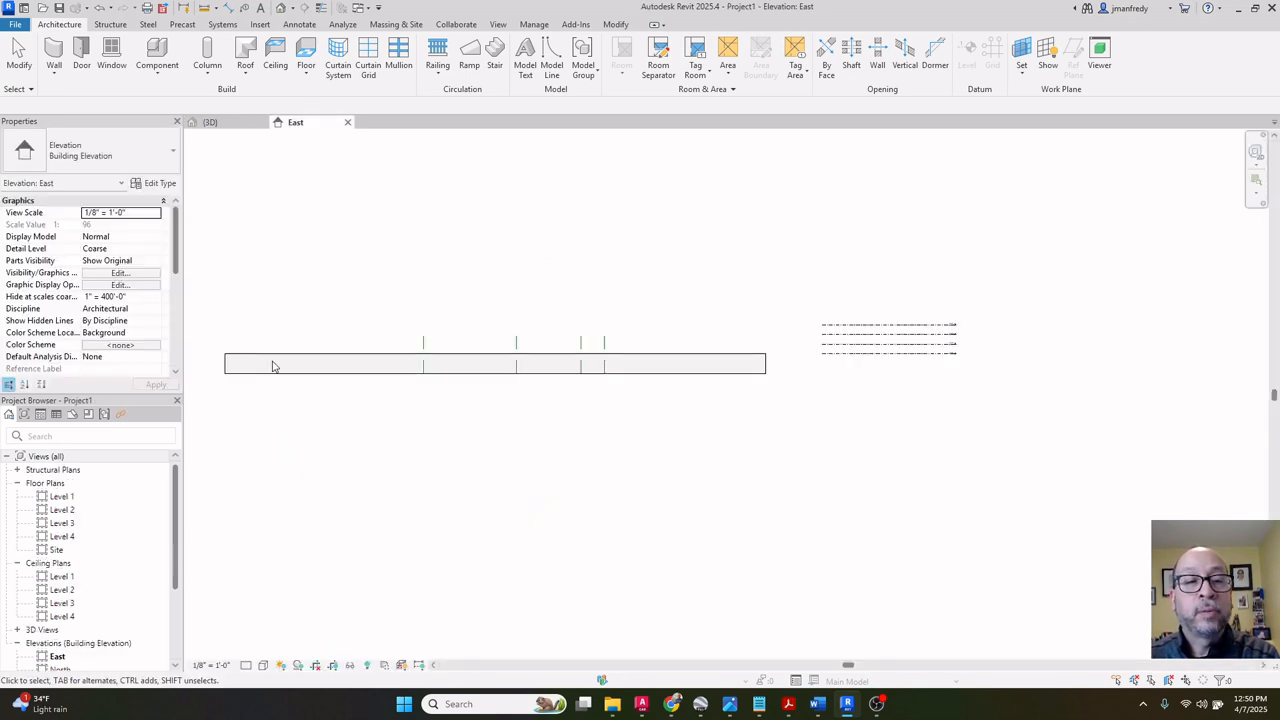
Open the Level 1 floor plan and switch between it and the East elevation, ending in the plan.
{"action": "double_click", "coordinate": [70, 497]}
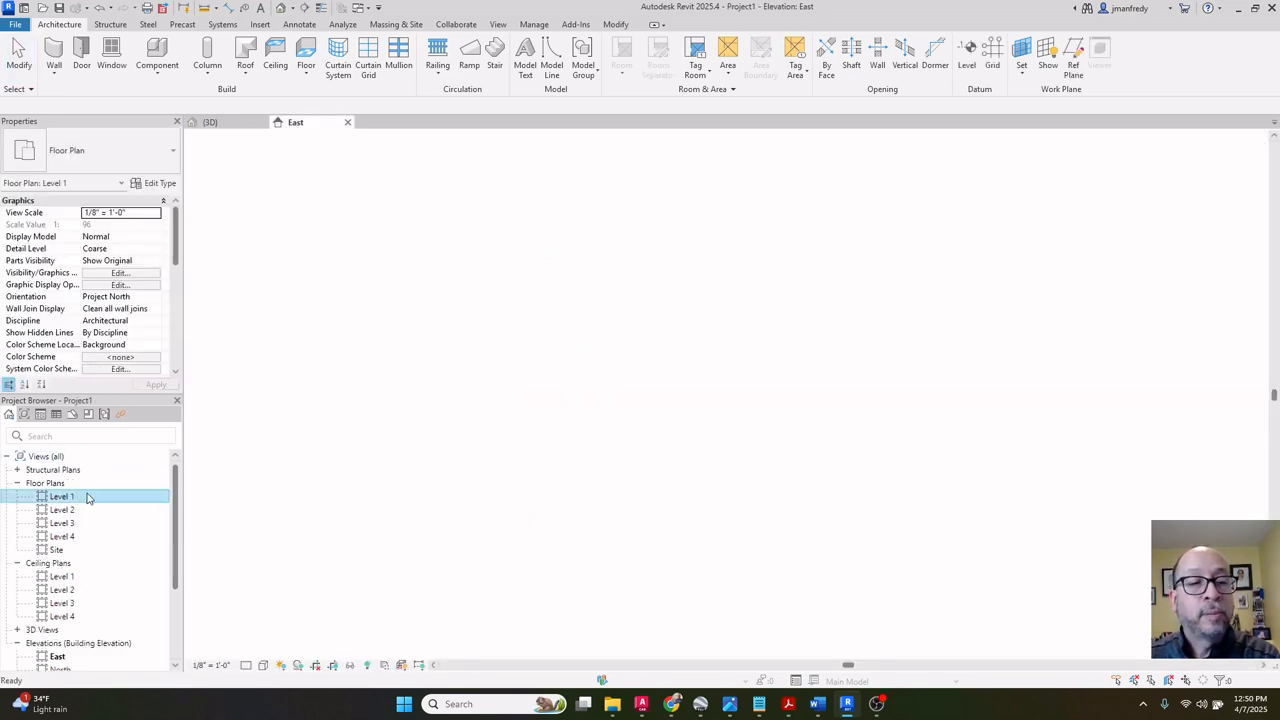
{"action": "middle_click_drag", "start_coordinate": [371, 329], "coordinate": [333, 320]}
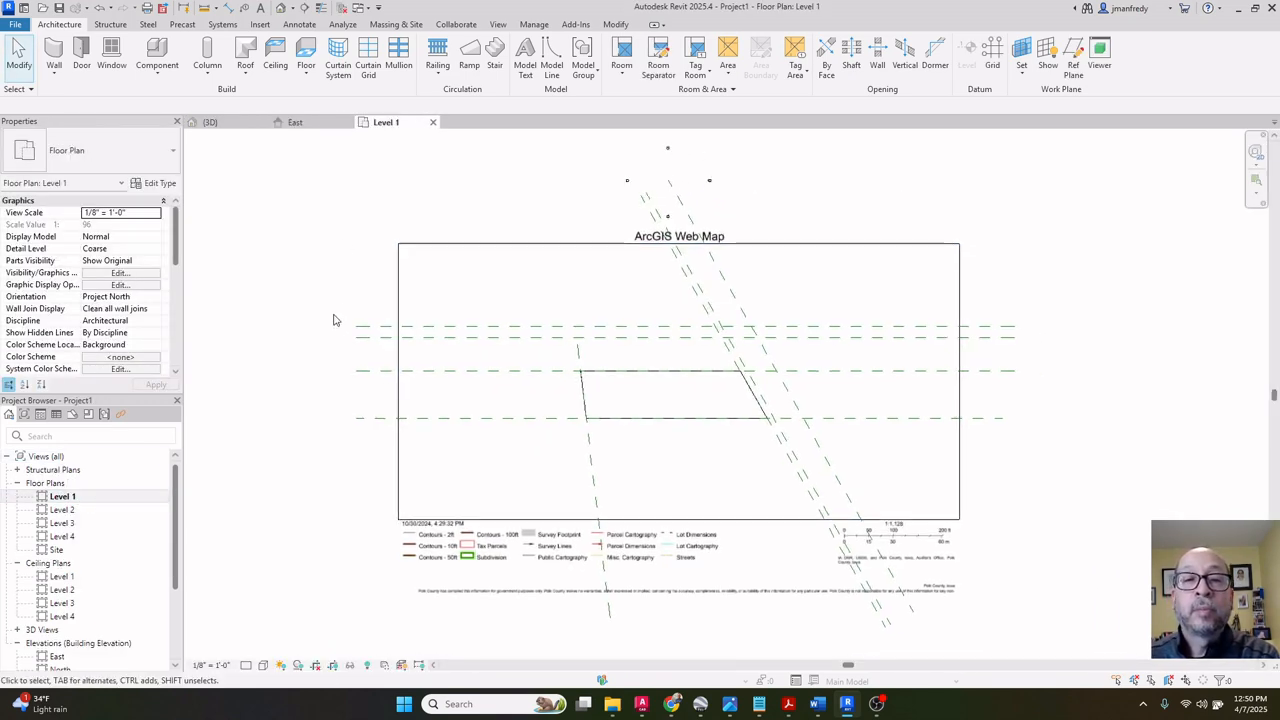
{"action": "left_click", "coordinate": [318, 123]}
{"action": "left_click", "coordinate": [390, 124]}
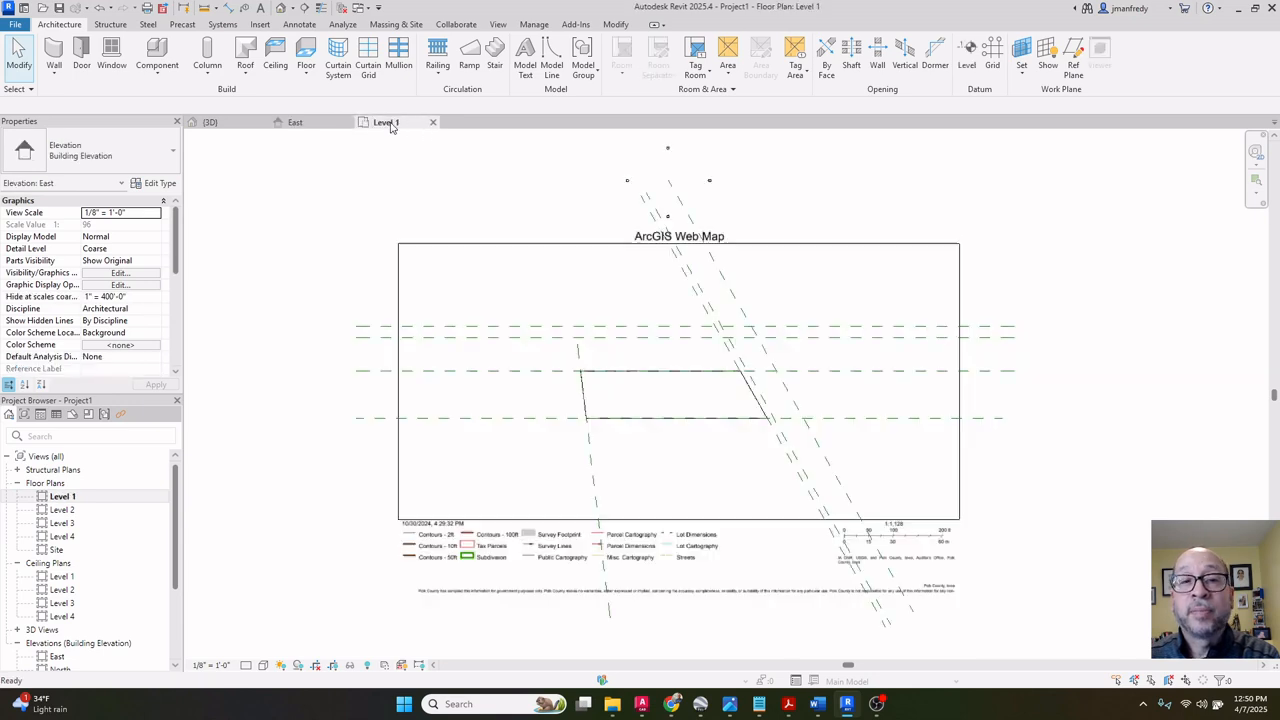
{"action": "left_click", "coordinate": [324, 125]}
{"action": "left_click", "coordinate": [391, 126]}
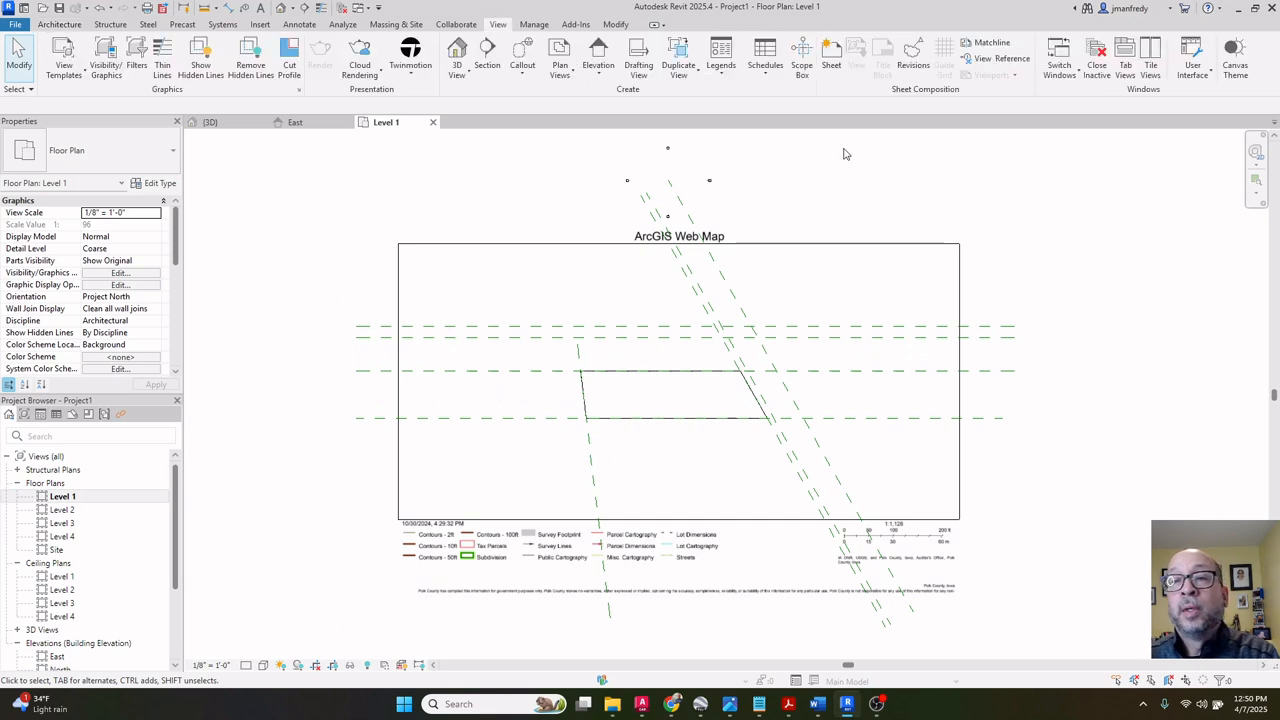
Tile the open views to show the Level 1 plan, East elevation and 3D view together, and activate the 3D view.
{"action": "left_click", "coordinate": [1150, 65]}
{"action": "left_click", "coordinate": [543, 265]}
{"action": "middle_click_drag", "start_coordinate": [625, 300], "coordinate": [525, 248]}
{"action": "scroll", "coordinate": [526, 248], "scroll_direction": "down", "scroll_amount": 1}
{"action": "left_click", "coordinate": [834, 235]}
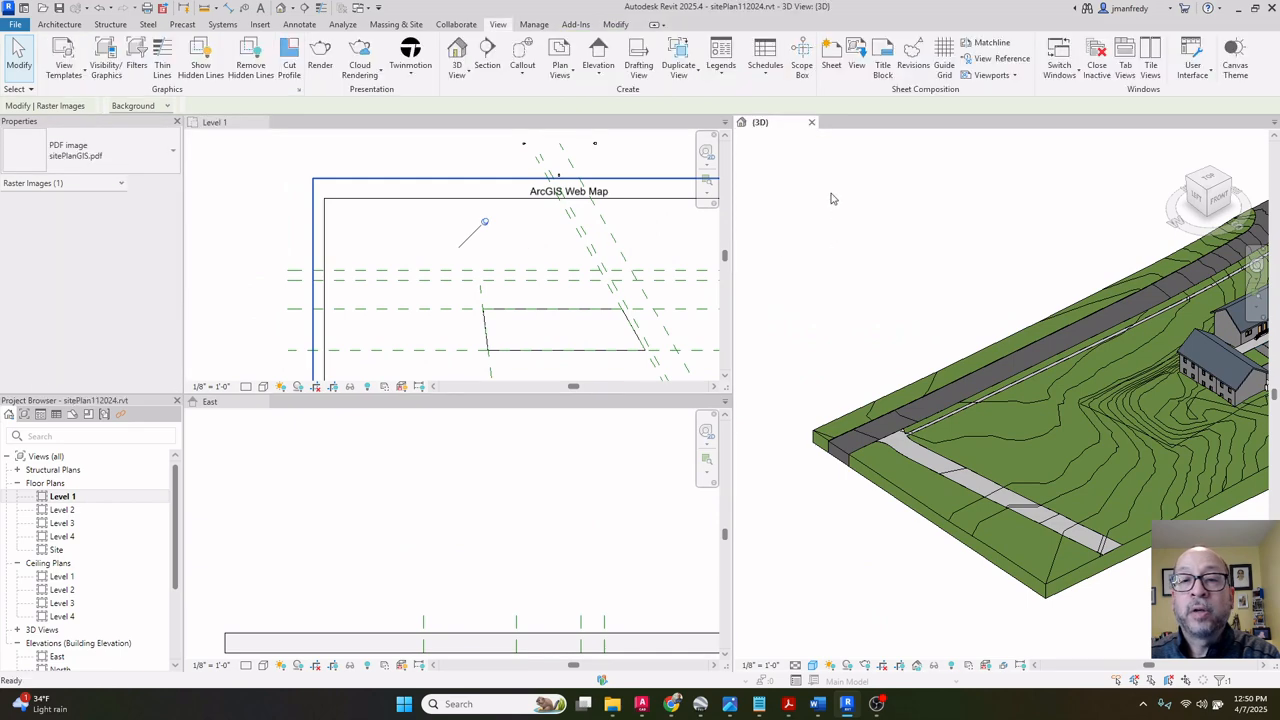
Close the 3D view of sitePlan112024.rvt without saving its changes.
{"action": "left_click", "coordinate": [811, 123]}
{"action": "left_click", "coordinate": [668, 358]}
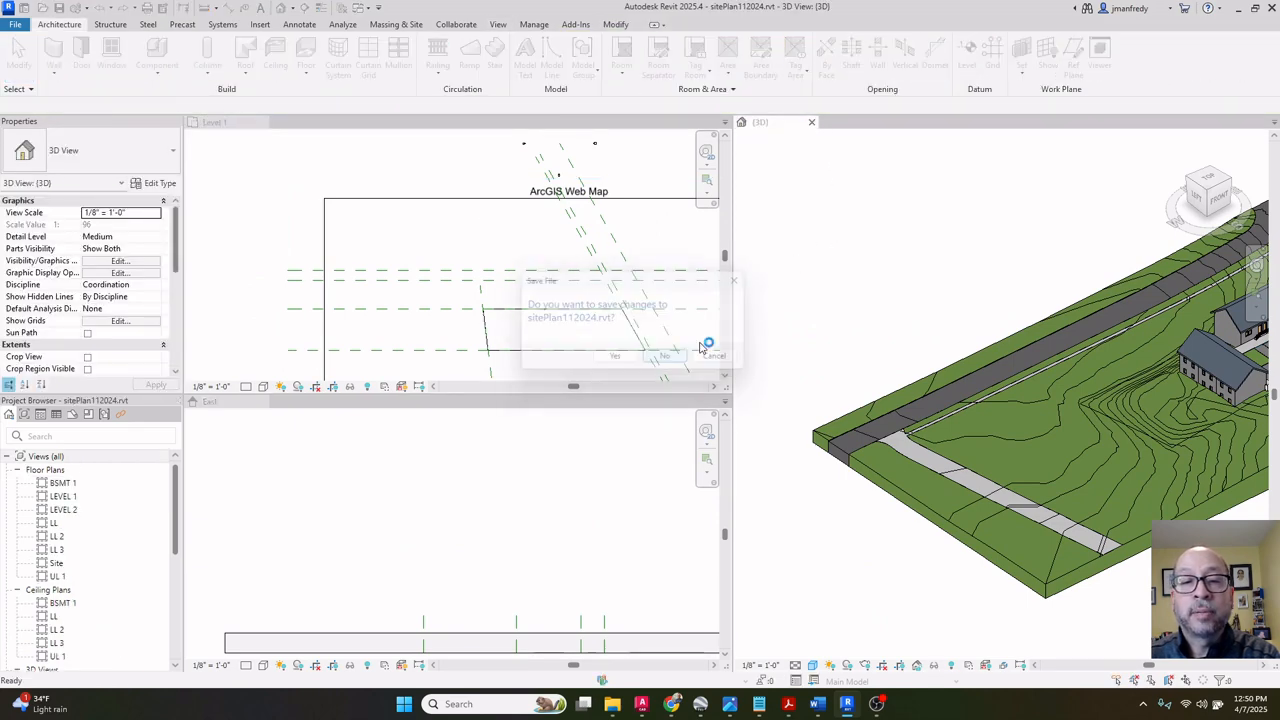
{"action": "middle_click_drag", "start_coordinate": [722, 308], "coordinate": [731, 234]}
{"action": "scroll", "coordinate": [755, 238], "scroll_direction": "down", "scroll_amount": 1}
Frame the toposolid in the East elevation and enlarge the Level 1 plan view above it.
{"action": "left_click", "coordinate": [694, 554]}
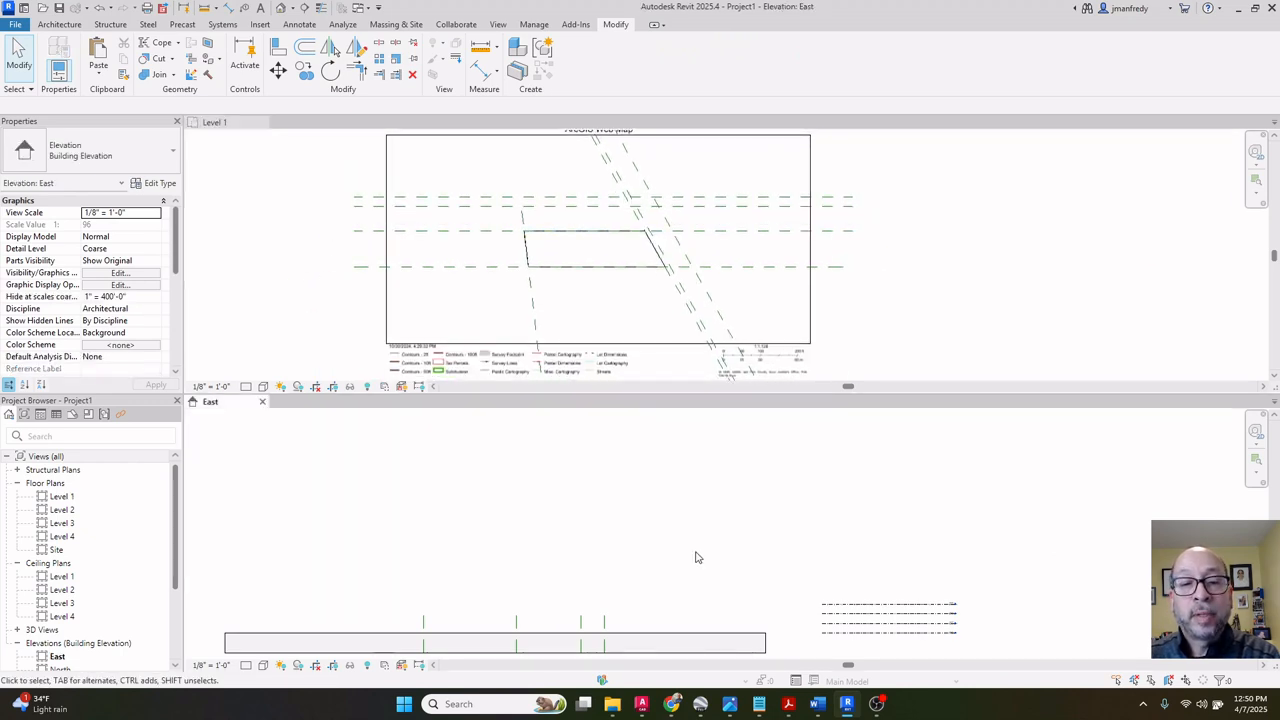
{"action": "middle_click_drag", "start_coordinate": [694, 554], "coordinate": [726, 446]}
{"action": "scroll", "coordinate": [736, 467], "scroll_direction": "up", "scroll_amount": 1}
{"action": "scroll", "coordinate": [740, 469], "scroll_direction": "up", "scroll_amount": 1}
{"action": "scroll", "coordinate": [775, 489], "scroll_direction": "up", "scroll_amount": 1}
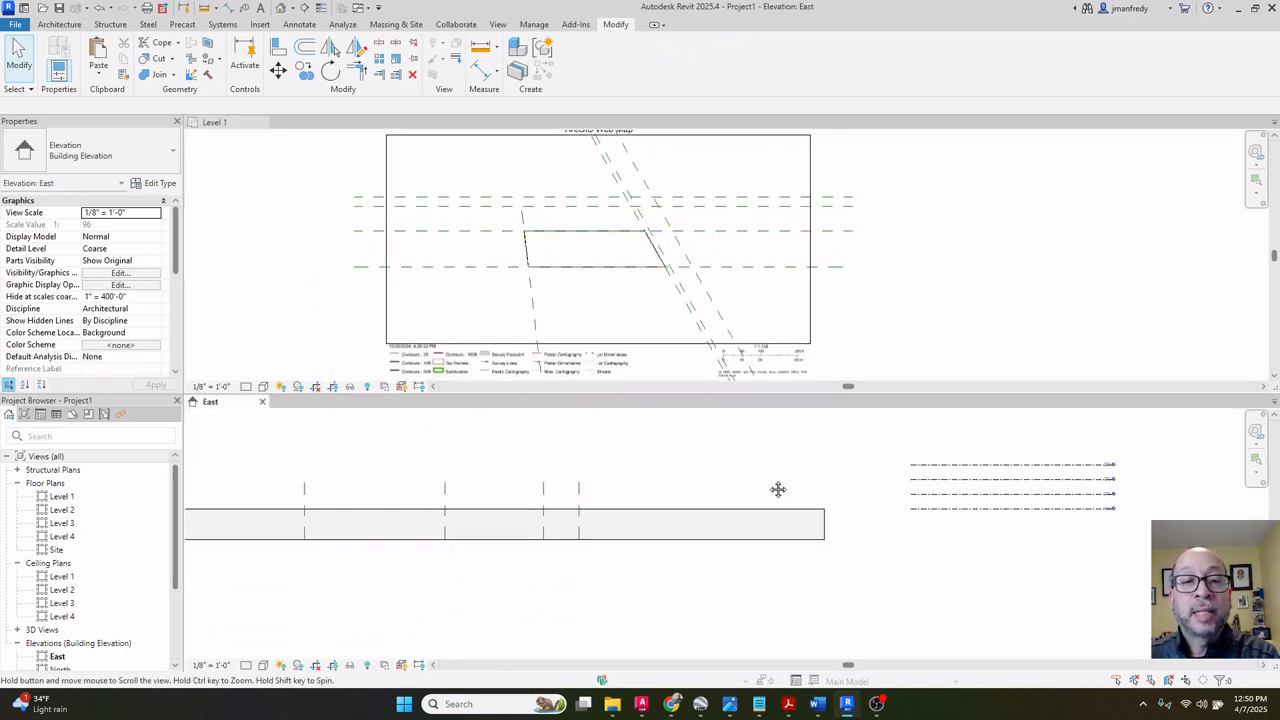
{"action": "scroll", "coordinate": [676, 316], "scroll_direction": "up", "scroll_amount": 1}
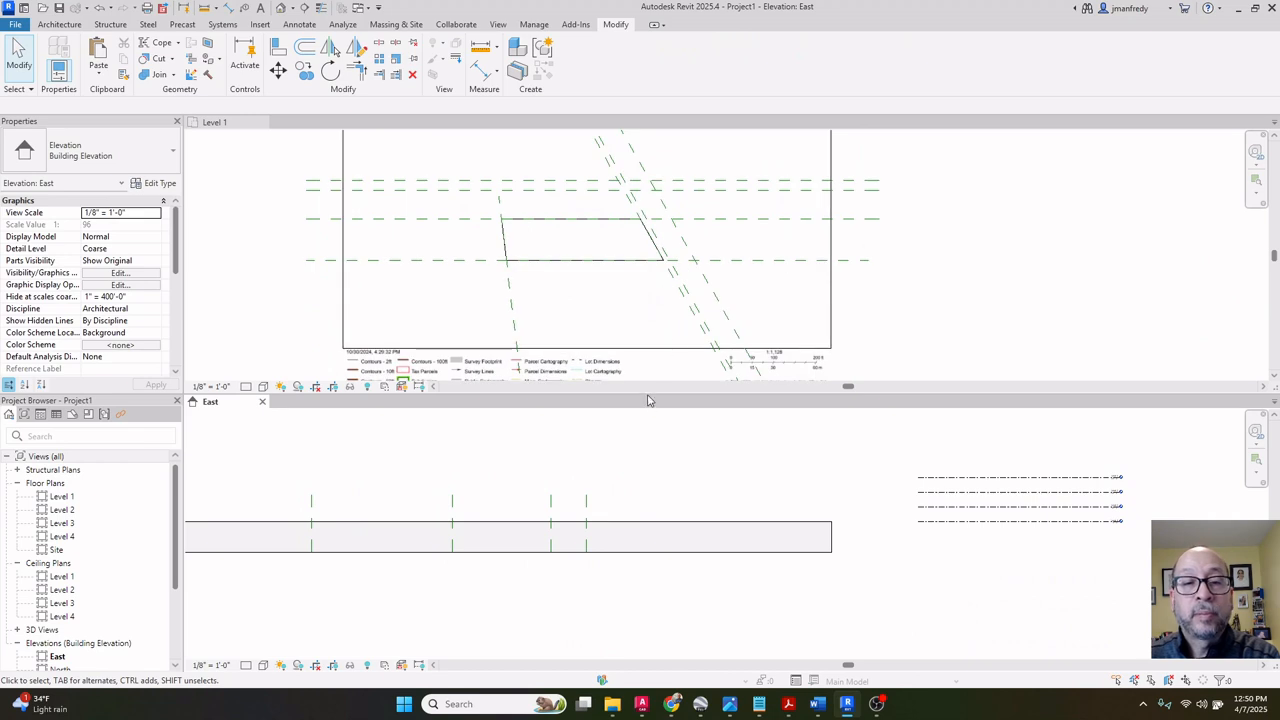
{"action": "left_click_drag", "start_coordinate": [649, 399], "coordinate": [670, 500]}
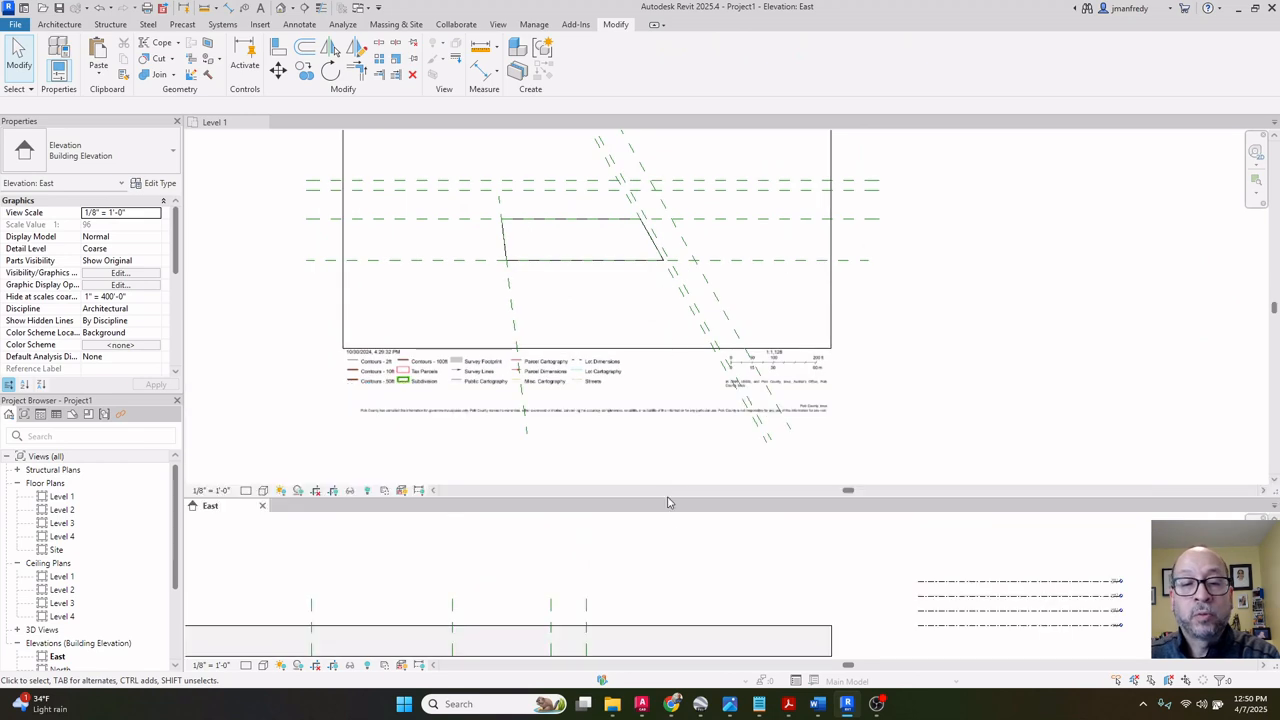
{"action": "middle_click_drag", "start_coordinate": [703, 588], "coordinate": [764, 567]}
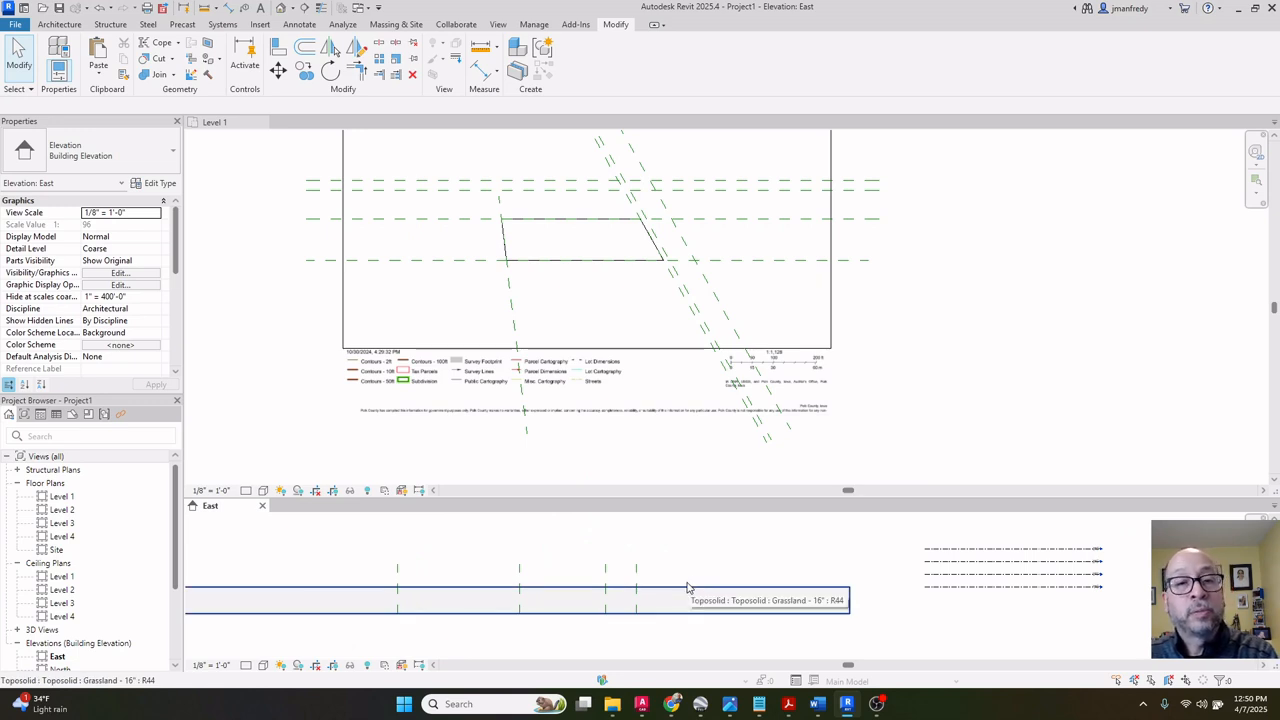
Set the Level 1 floor plan's visual style to Wireframe to reveal the site plan PDF.
{"action": "left_click", "coordinate": [671, 354]}
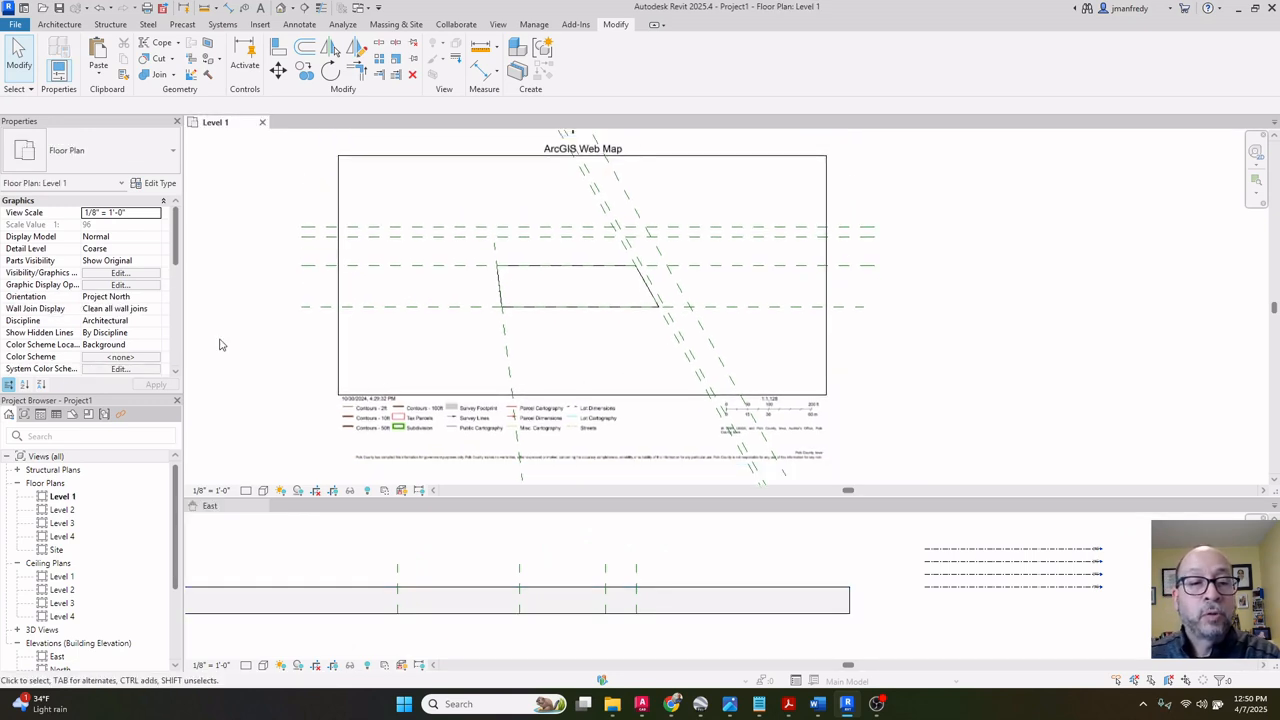
{"action": "left_click", "coordinate": [263, 490]}
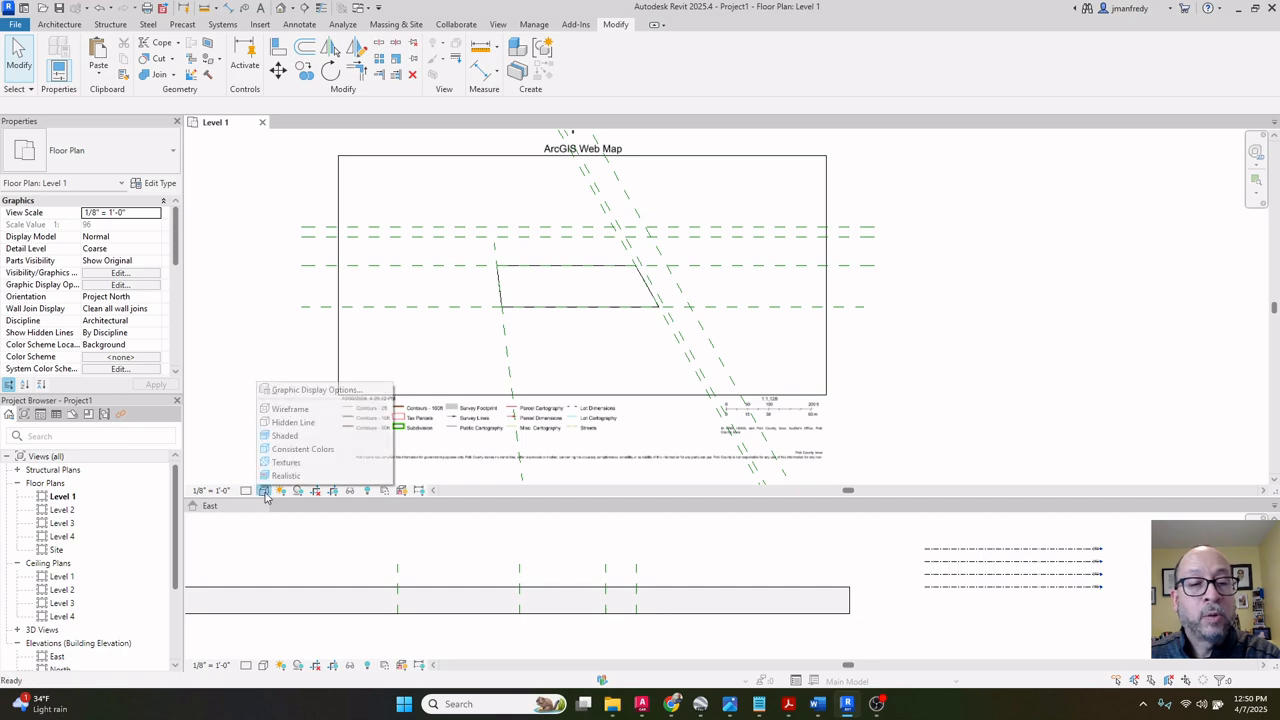
{"action": "left_click", "coordinate": [292, 409]}
{"action": "scroll", "coordinate": [601, 257], "scroll_direction": "up", "scroll_amount": 5}
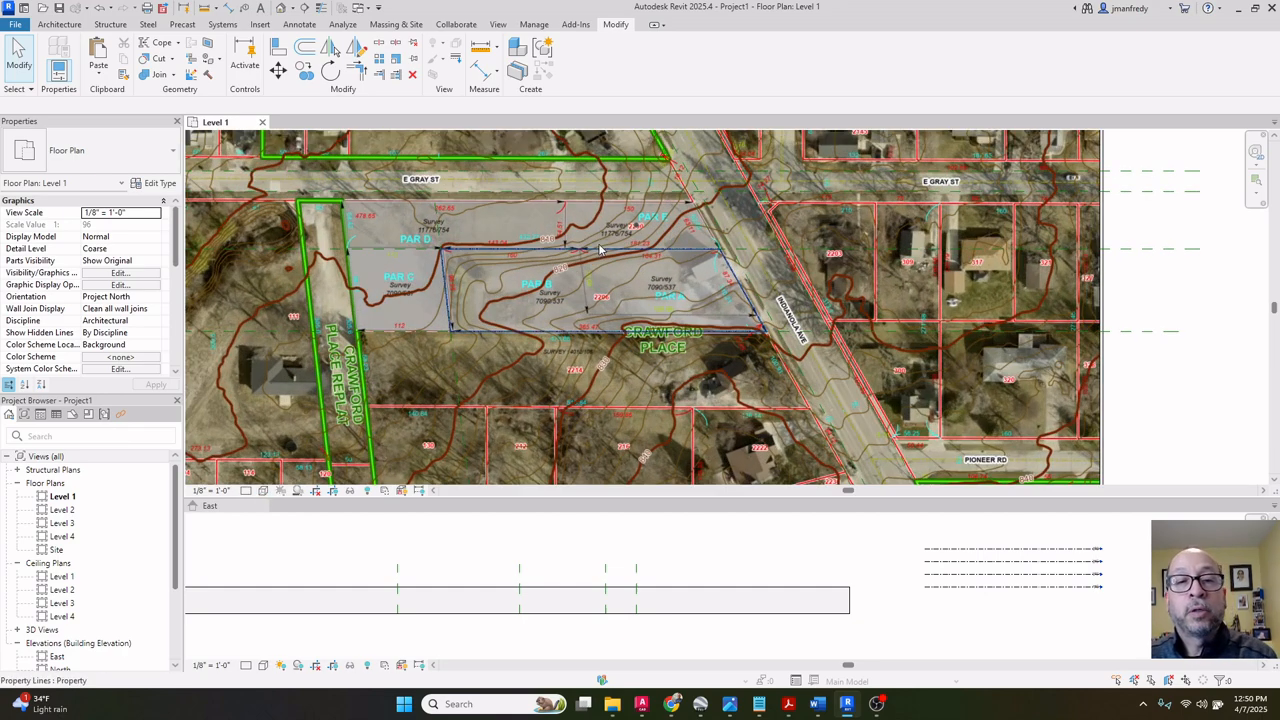
Examine the labelled contour lines on the site plan PDF around Crawford Place, Indianola Ave and Pioneer Rd.
{"action": "scroll", "coordinate": [601, 257], "scroll_direction": "up", "scroll_amount": 1}
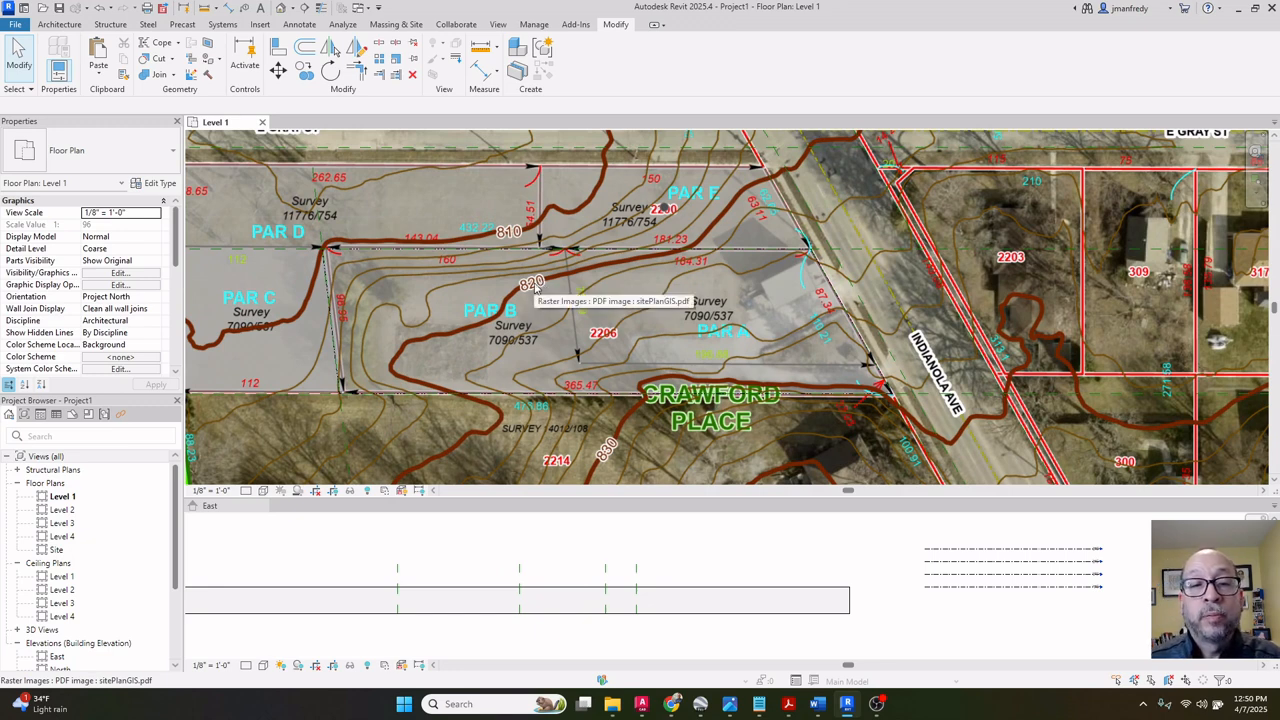
{"action": "left_click", "coordinate": [535, 287]}
{"action": "left_click_drag", "start_coordinate": [535, 287], "coordinate": [487, 228]}
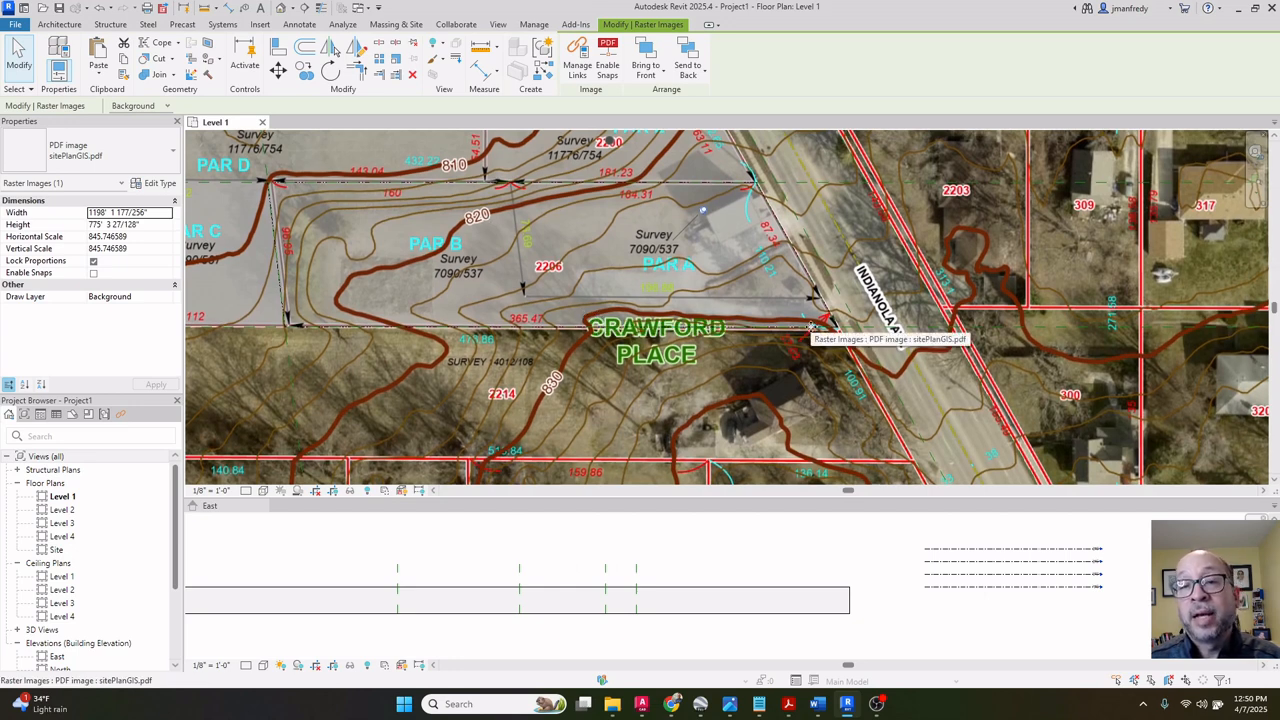
{"action": "left_click_drag", "start_coordinate": [769, 341], "coordinate": [657, 271]}
{"action": "scroll", "coordinate": [588, 160], "scroll_direction": "down", "scroll_amount": 3}
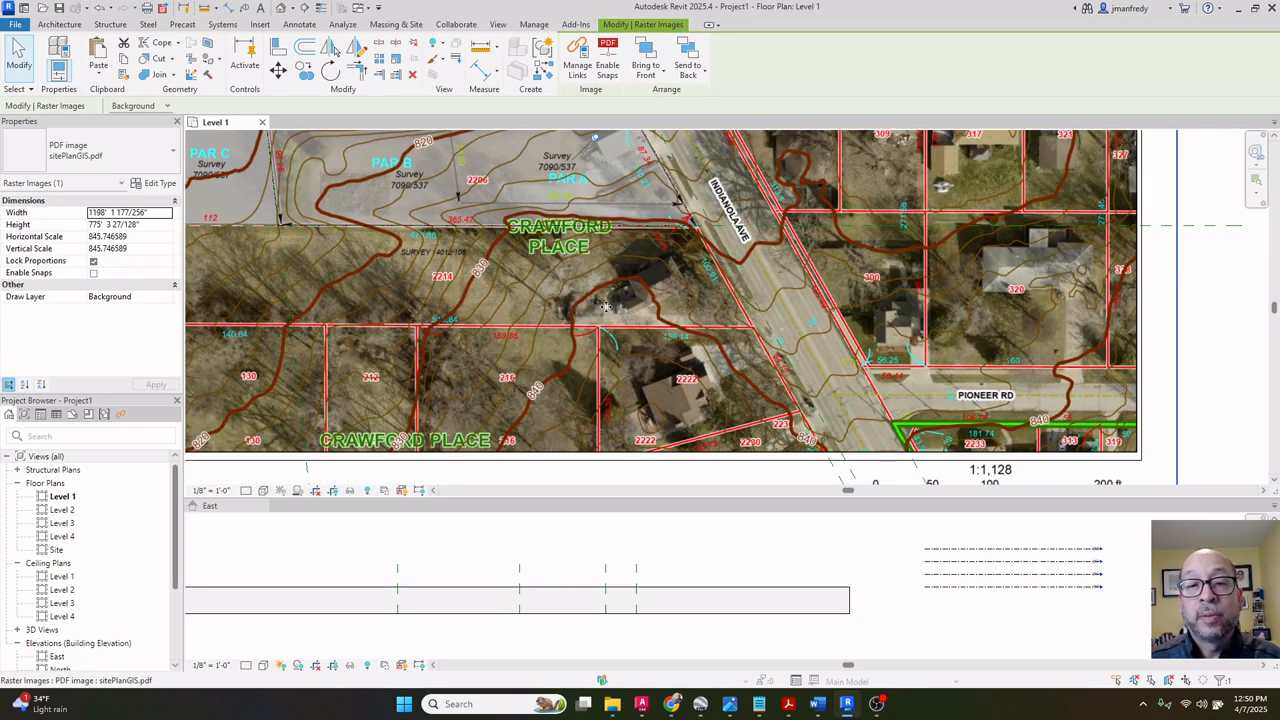
{"action": "mouse_move", "coordinate": [731, 361]}
{"action": "middle_mouse_down"}
{"action": "mouse_move", "coordinate": [661, 311]}
{"action": "mouse_move", "coordinate": [719, 341]}
{"action": "middle_mouse_up"}
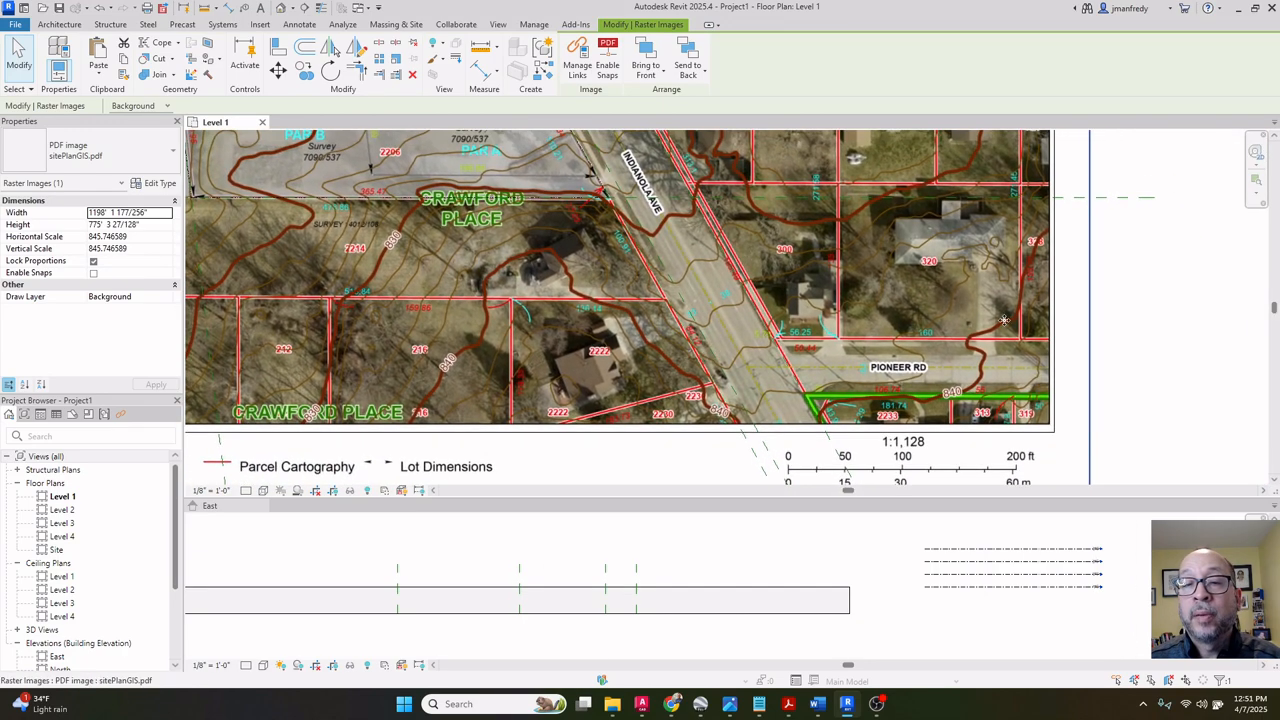
{"action": "scroll", "coordinate": [1003, 318], "scroll_direction": "down", "scroll_amount": 1}
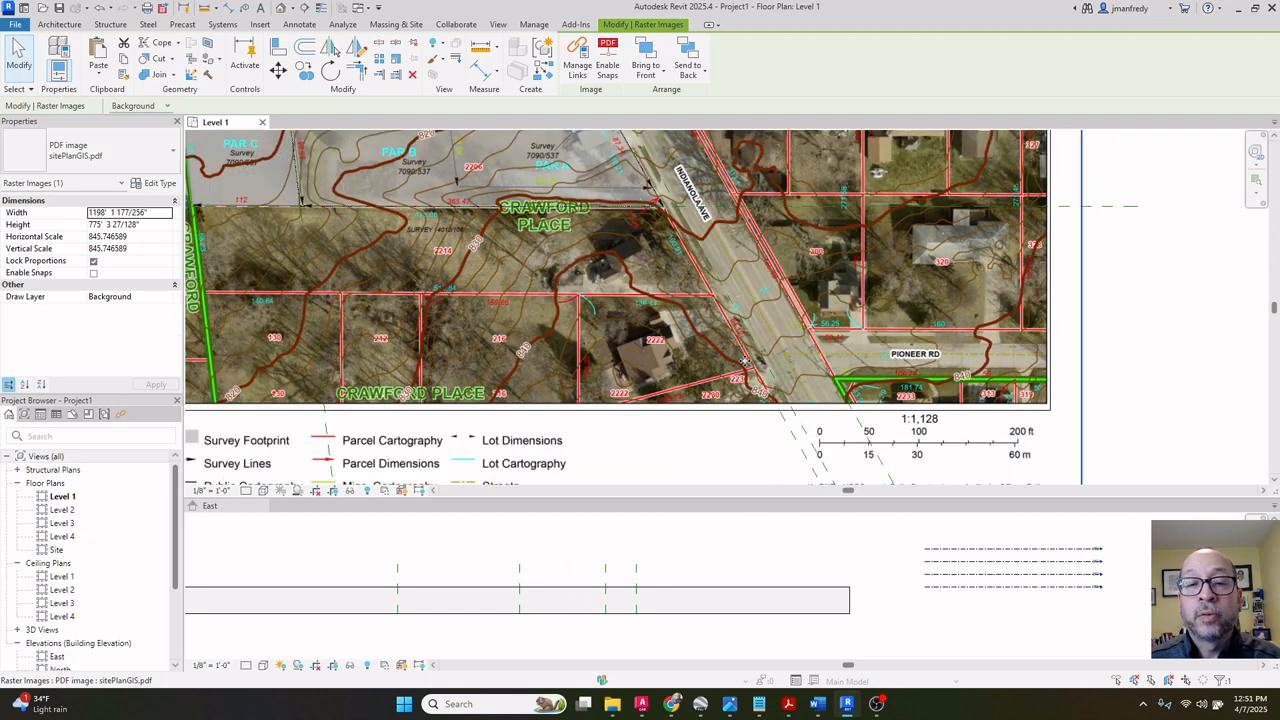
{"action": "scroll", "coordinate": [745, 361], "scroll_direction": "down", "scroll_amount": 1}
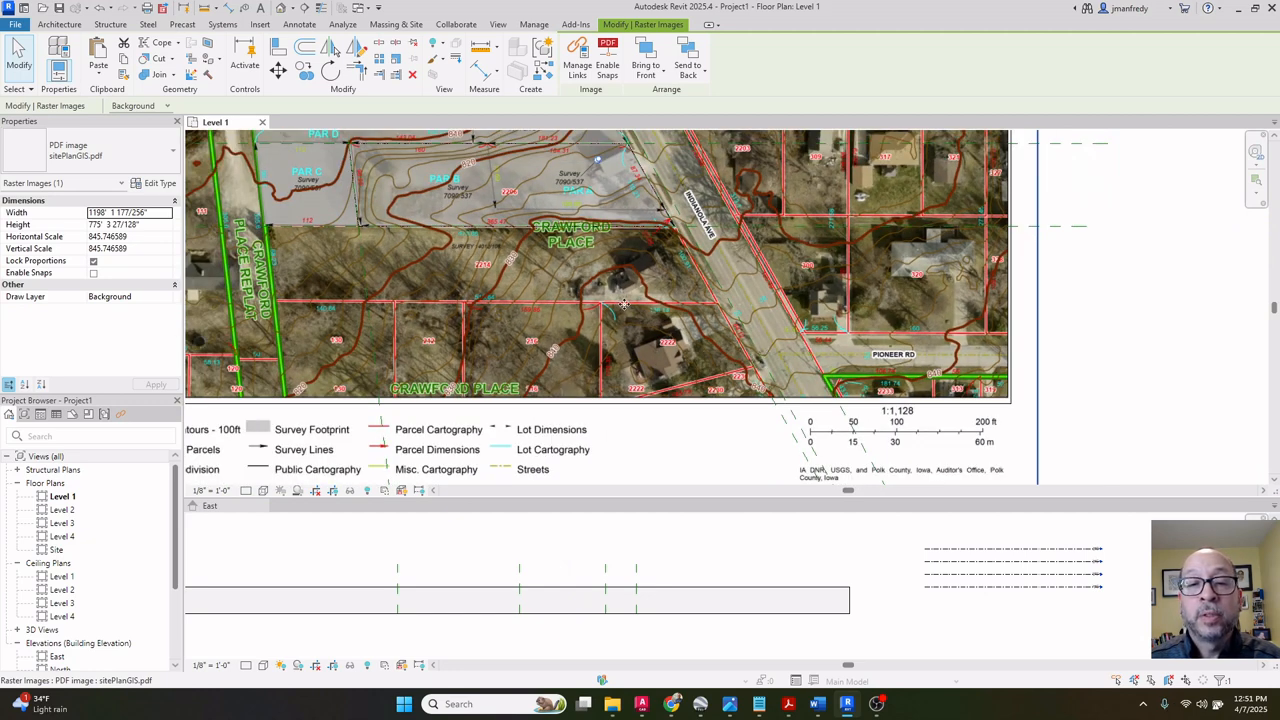
{"action": "middle_click_drag", "start_coordinate": [800, 353], "coordinate": [818, 385]}
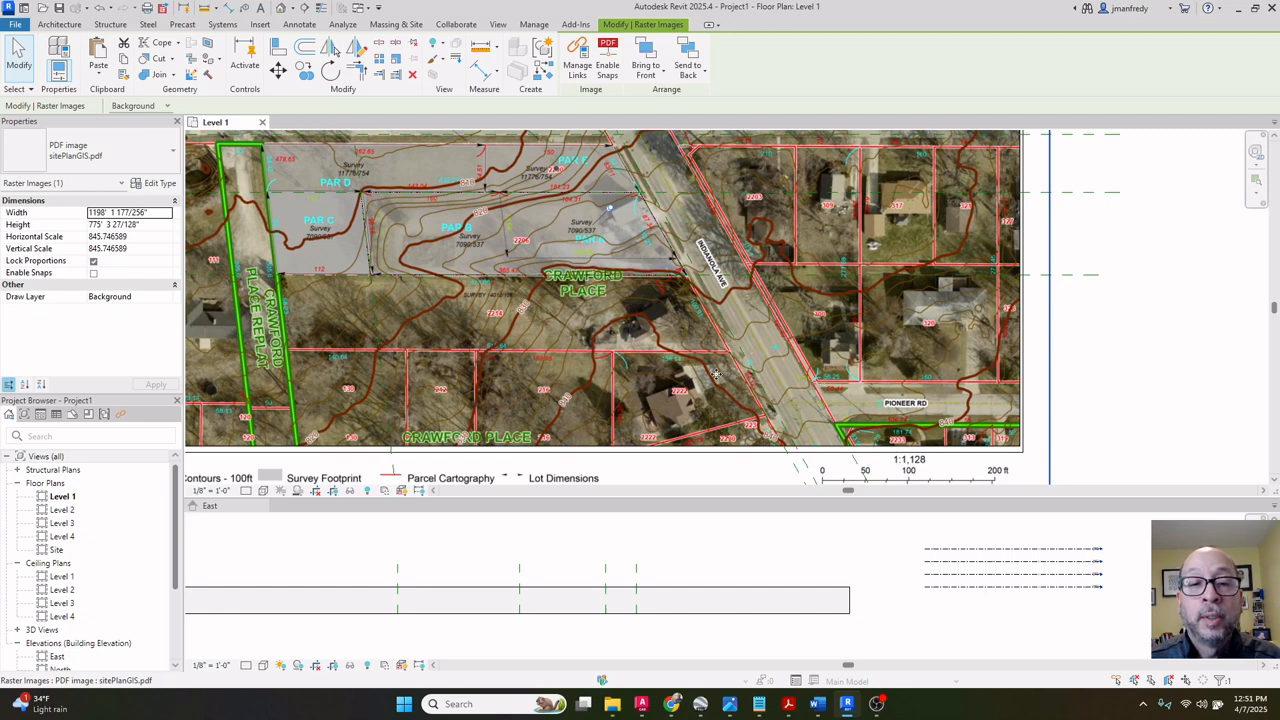
{"action": "middle_click_drag", "start_coordinate": [716, 374], "coordinate": [746, 348]}
{"action": "scroll", "coordinate": [664, 320], "scroll_direction": "up", "scroll_amount": 1}
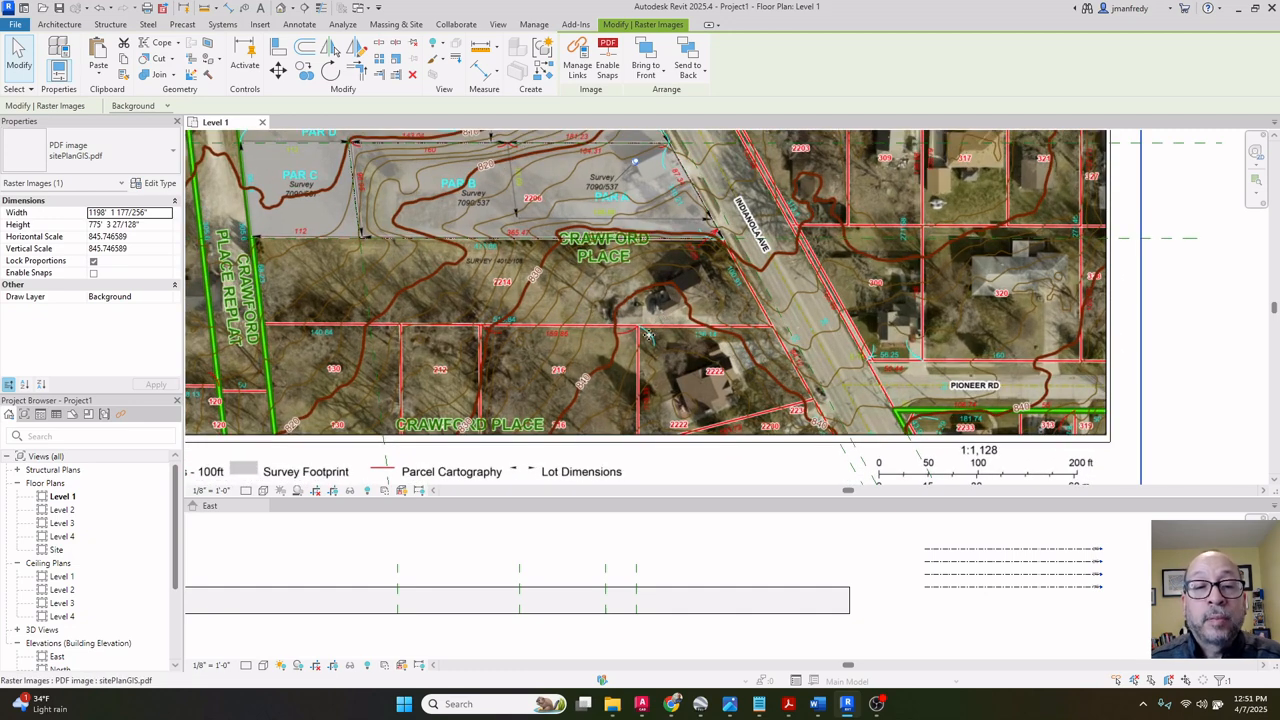
{"action": "scroll", "coordinate": [627, 345], "scroll_direction": "up", "scroll_amount": 1}
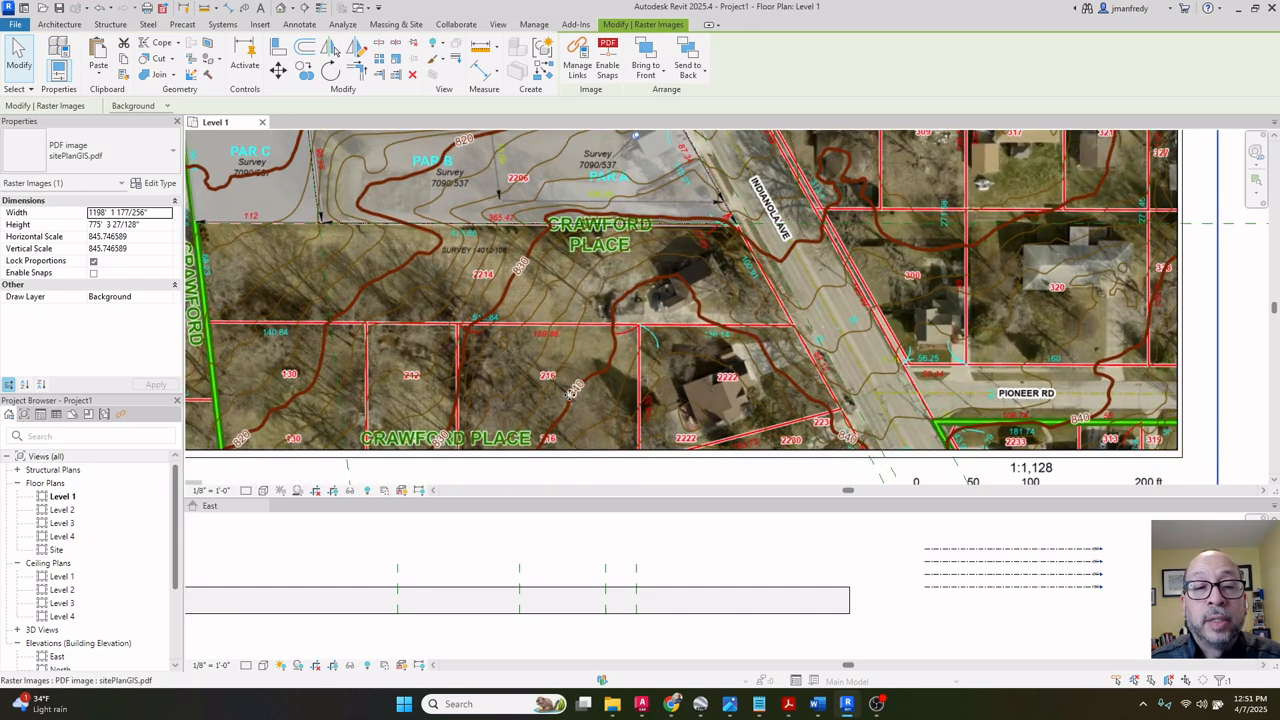
{"action": "middle_click_drag", "start_coordinate": [527, 238], "coordinate": [543, 272]}
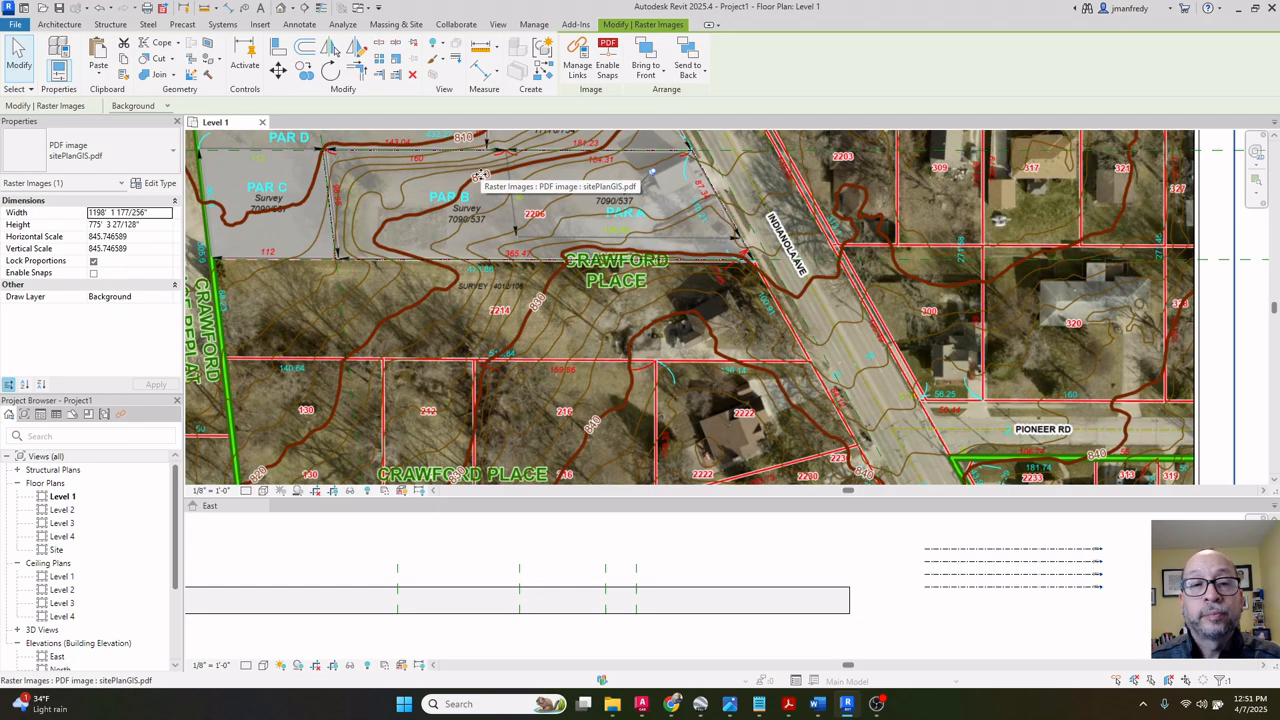
{"action": "scroll", "coordinate": [560, 250], "scroll_direction": "down", "scroll_amount": 3}
{"action": "middle_click_drag", "start_coordinate": [570, 278], "coordinate": [622, 296]}
{"action": "left_click", "coordinate": [1100, 343]}
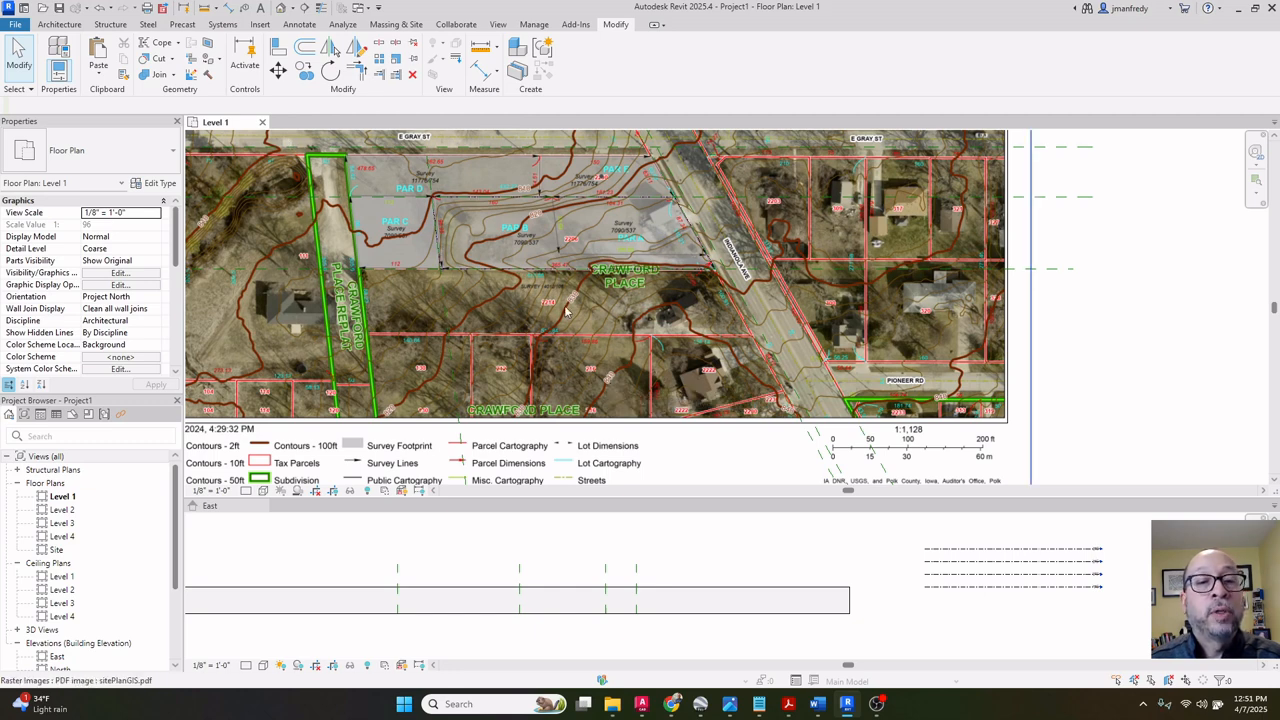
Start adding points to the Grassland toposolid with an absolute elevation of 20' 0" relative to the current level.
{"action": "left_click", "coordinate": [566, 428]}
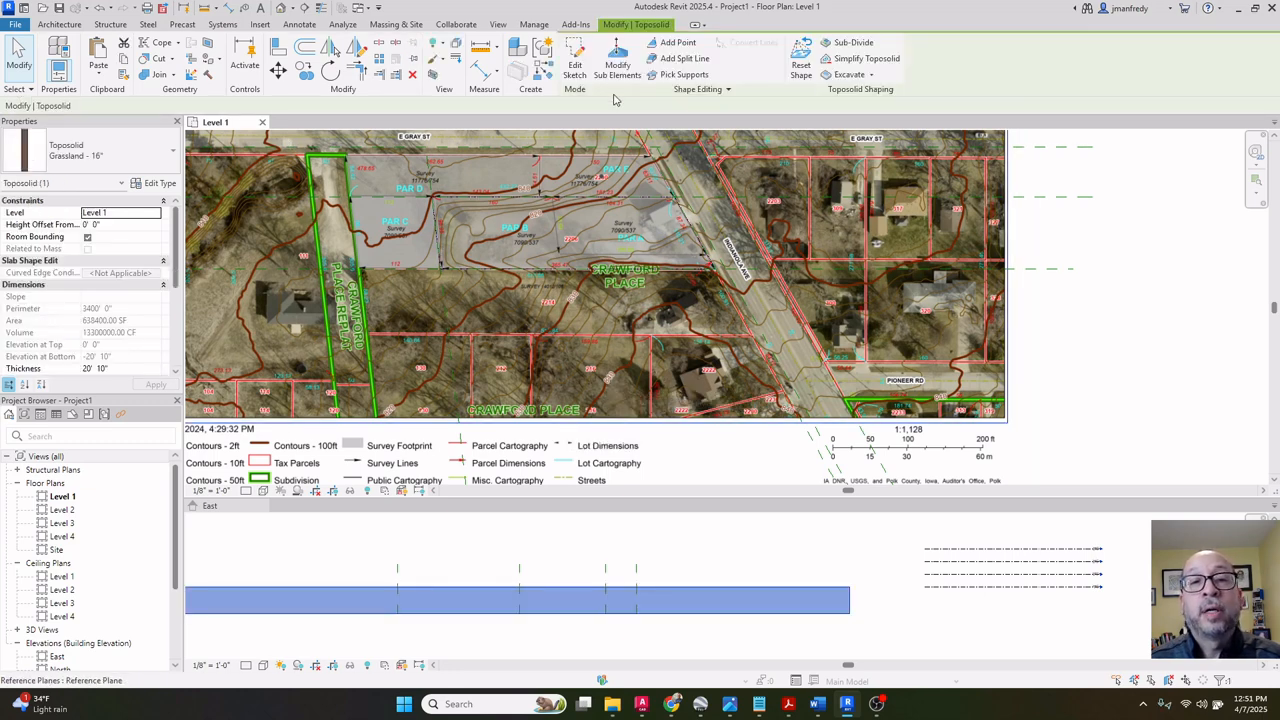
{"action": "left_click", "coordinate": [674, 42]}
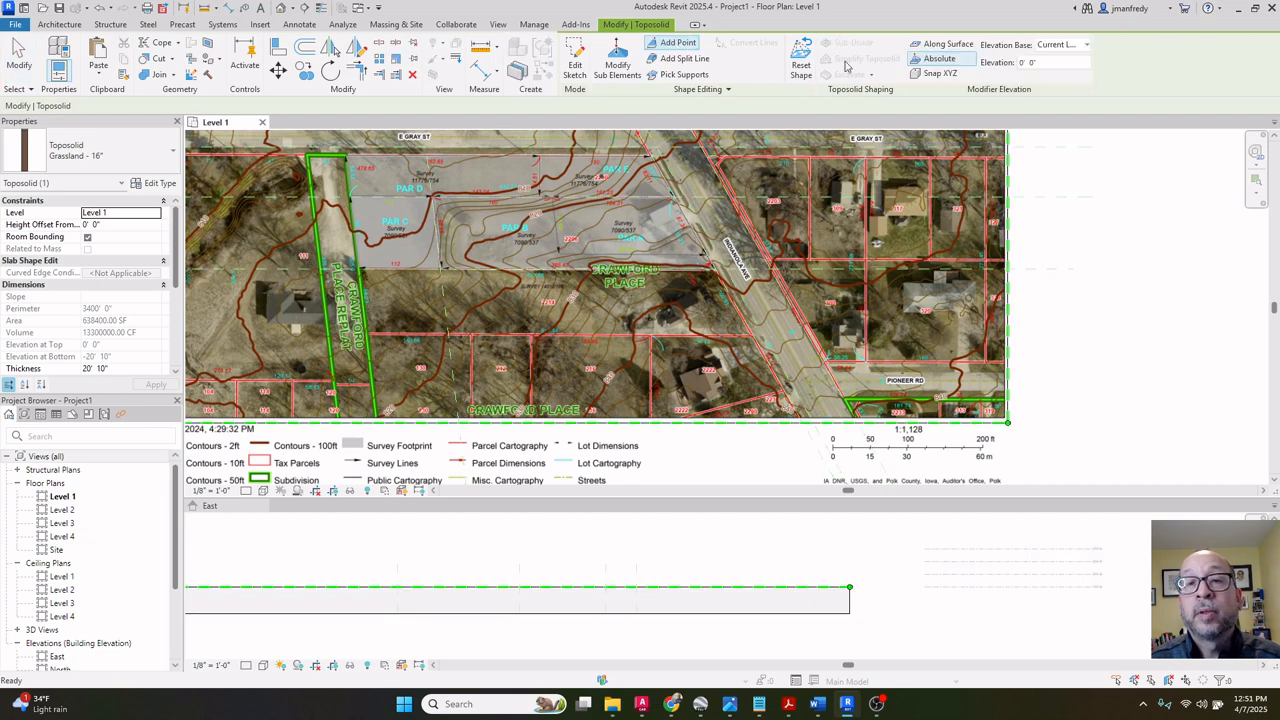
{"action": "left_click", "coordinate": [935, 60]}
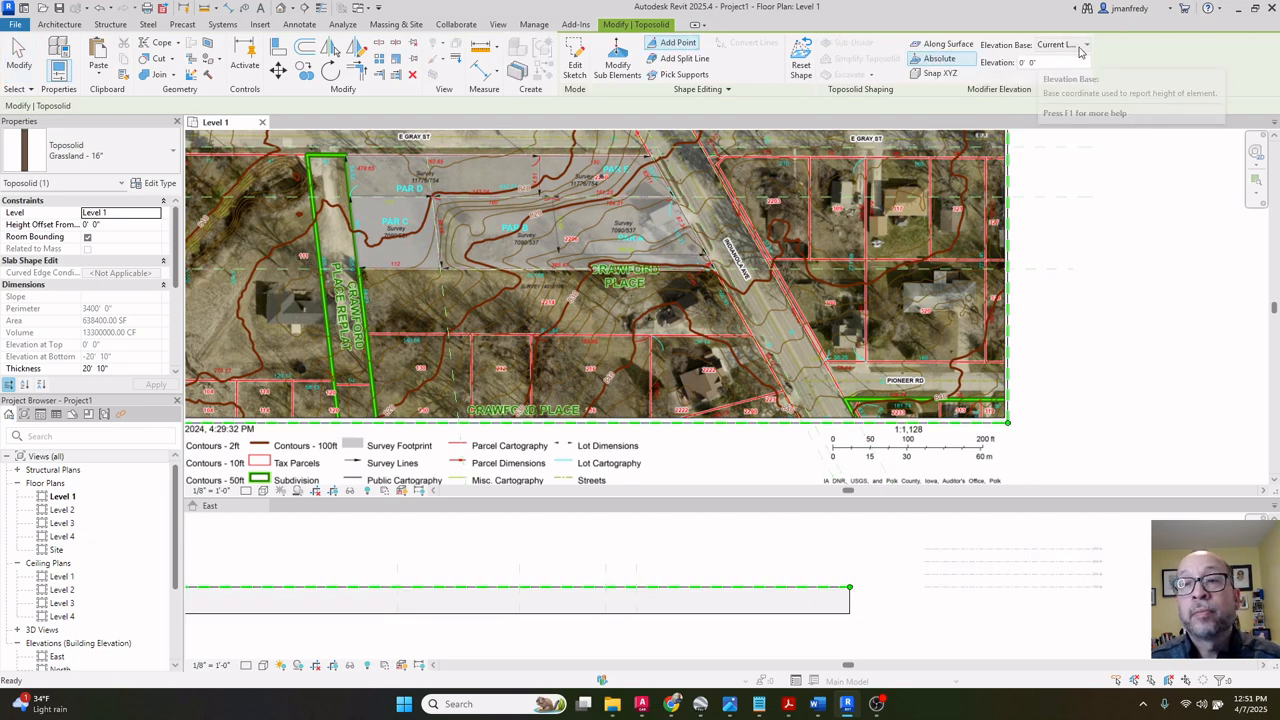
{"action": "left_click", "coordinate": [1081, 46]}
{"action": "left_click", "coordinate": [1081, 49]}
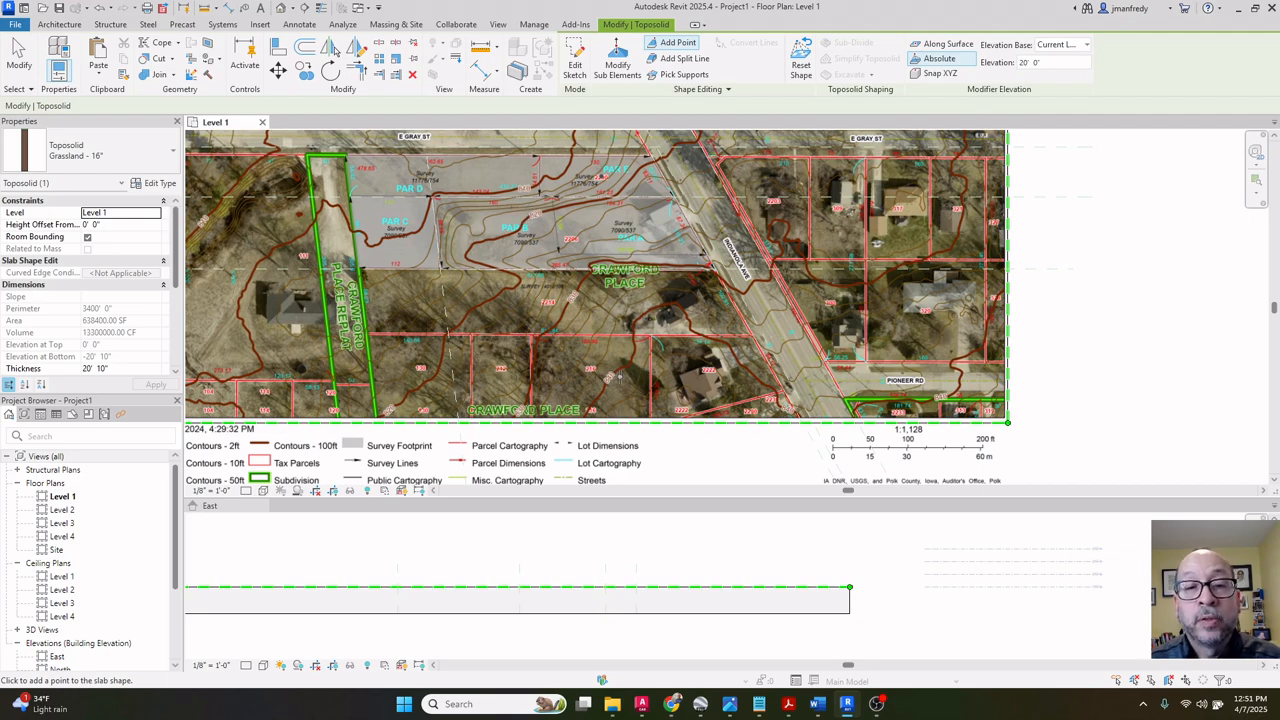
Add 20' points from the toposolid's lower edge midpoint along the 840 contour, through lot 216 to the house north of lot 2222.
{"action": "scroll", "coordinate": [655, 375], "scroll_direction": "up", "scroll_amount": 3}
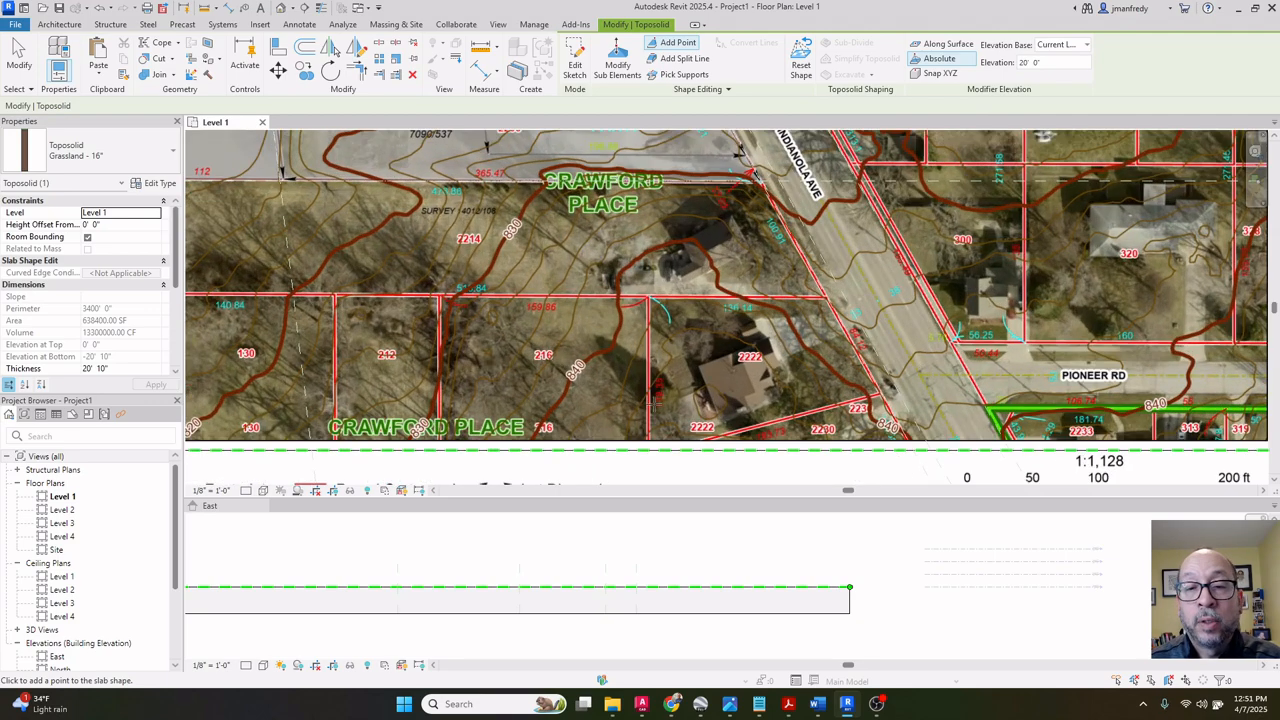
{"action": "scroll", "coordinate": [600, 440], "scroll_direction": "up", "scroll_amount": 2}
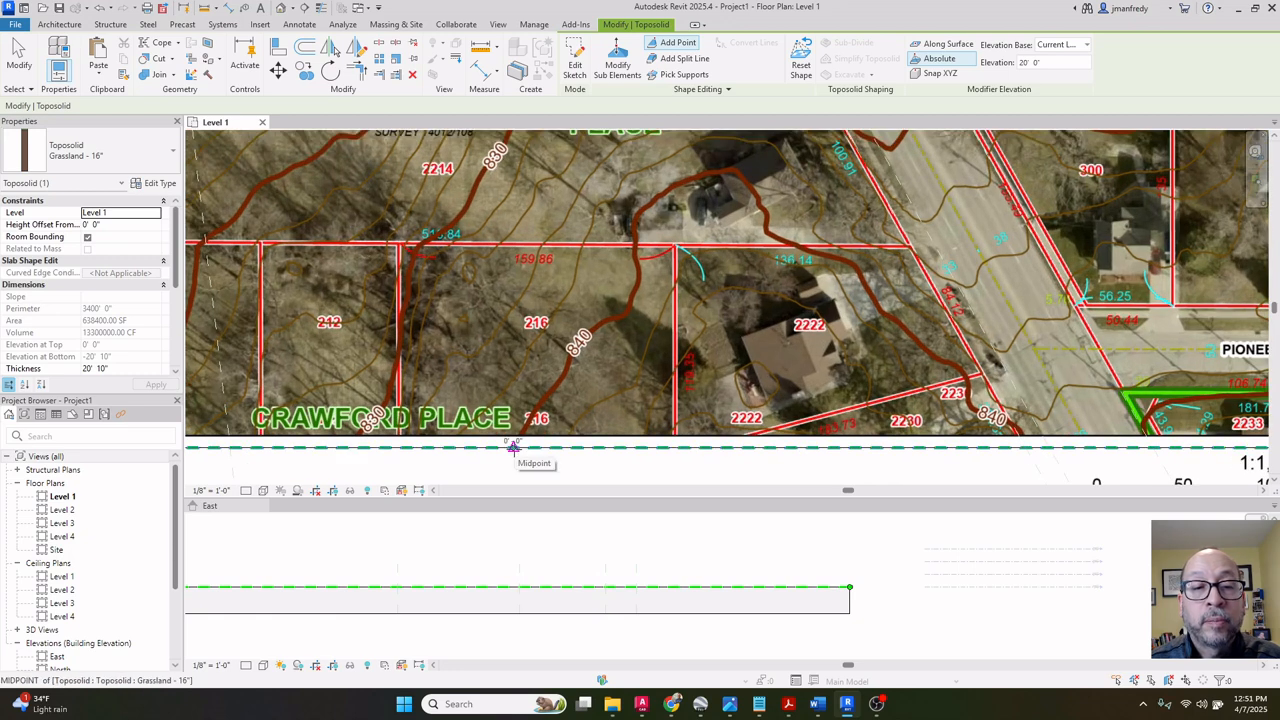
{"action": "left_click", "coordinate": [513, 447]}
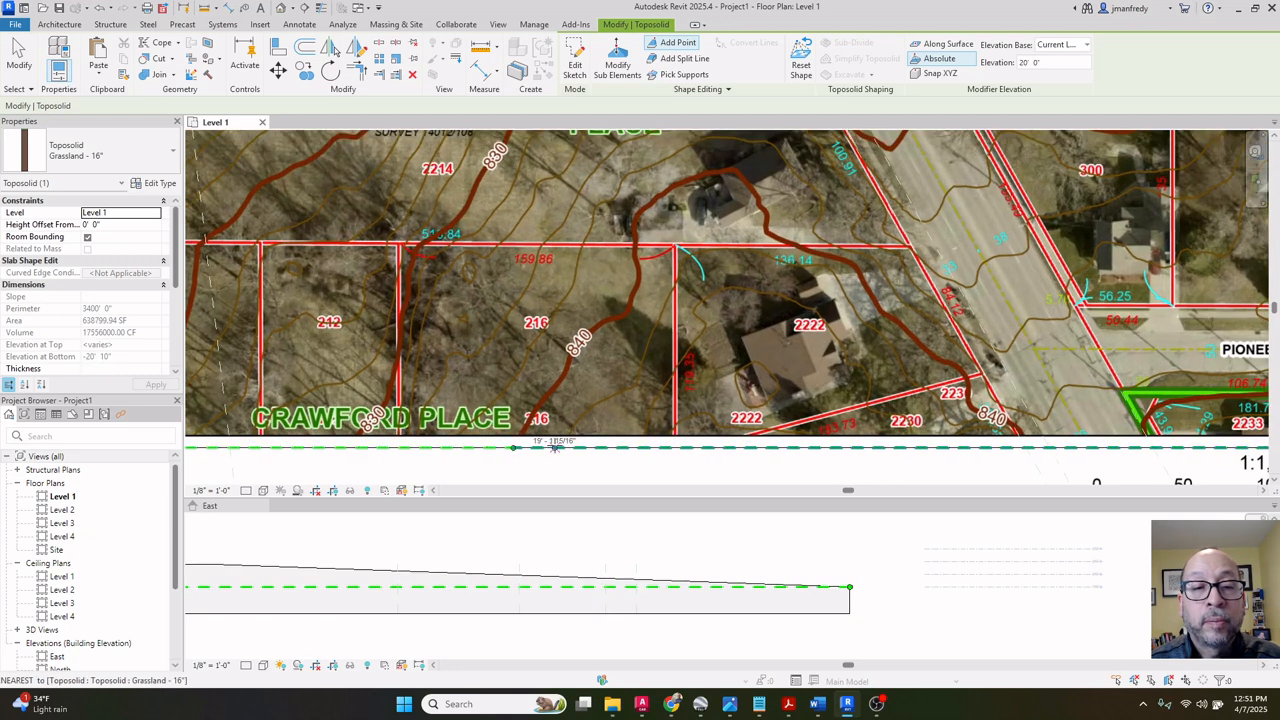
{"action": "left_click", "coordinate": [565, 375]}
{"action": "left_click", "coordinate": [584, 334]}
{"action": "left_click", "coordinate": [625, 313]}
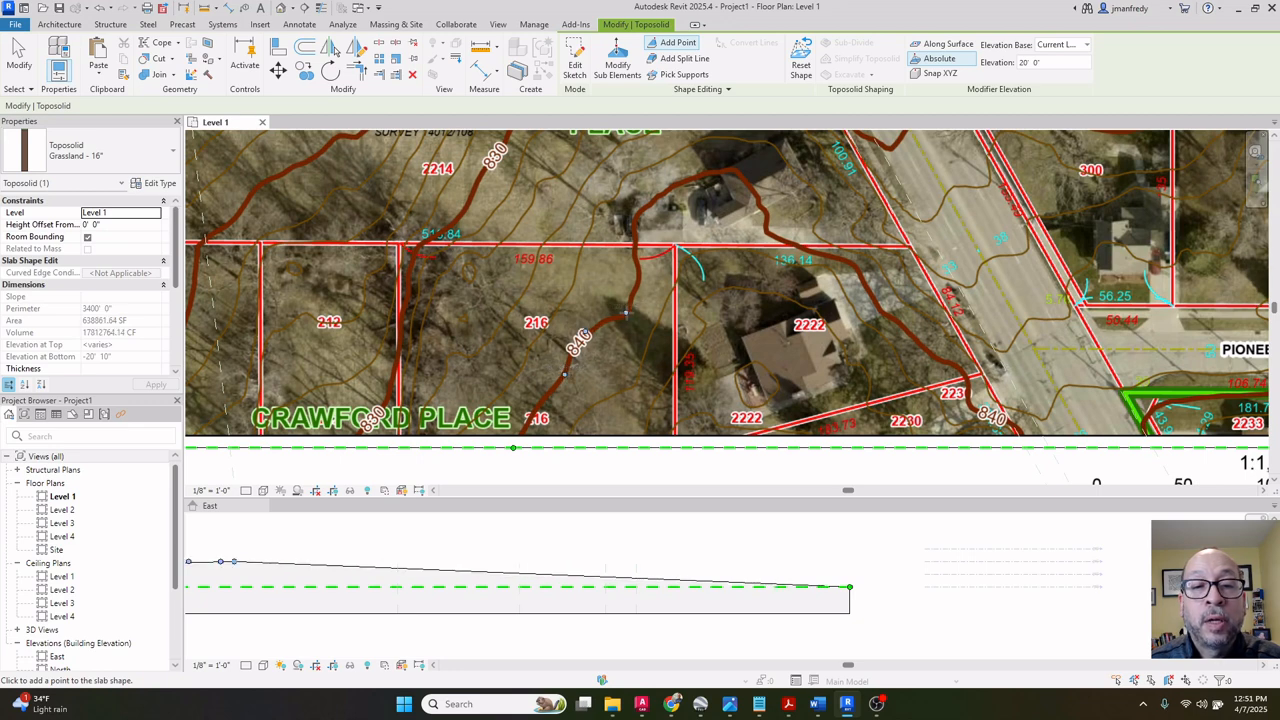
{"action": "left_click", "coordinate": [637, 275]}
{"action": "left_click", "coordinate": [634, 237]}
{"action": "left_click", "coordinate": [656, 199]}
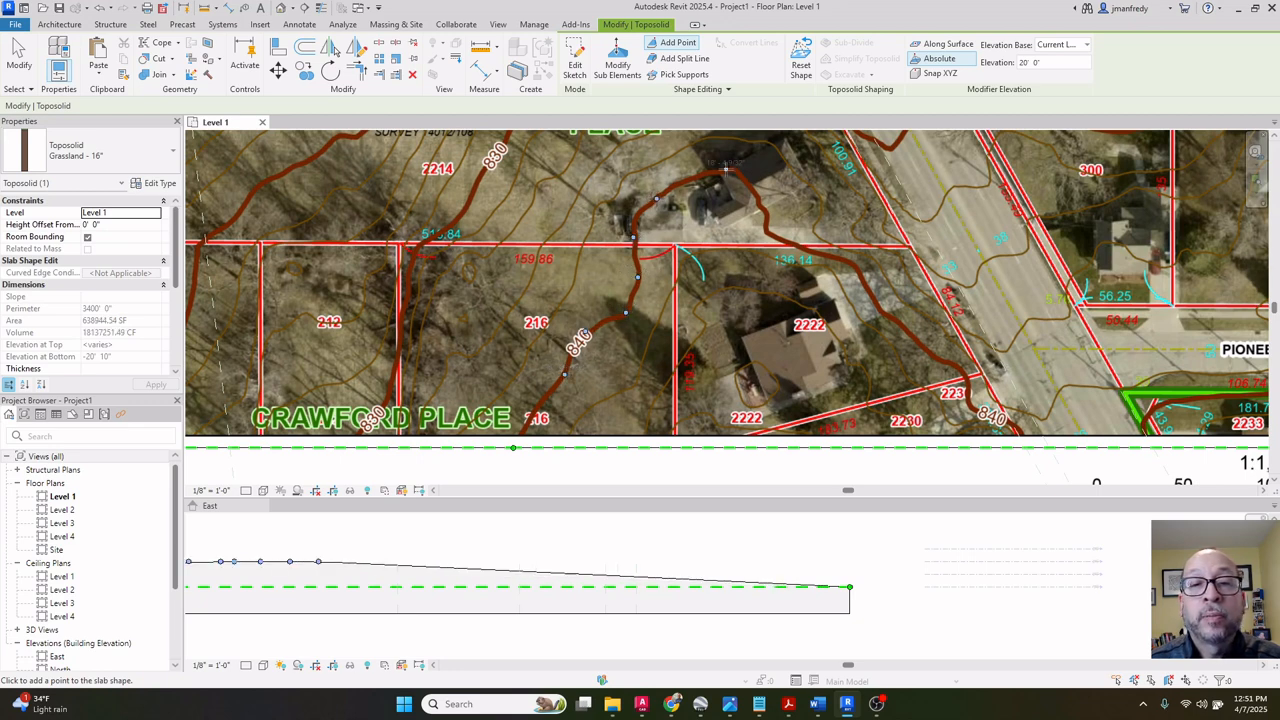
Continue the 20' points along the 840 contour, around that house and down past lot 2222 to the map's lower edge at Indianola Ave.
{"action": "left_click", "coordinate": [726, 170]}
{"action": "left_click", "coordinate": [761, 194]}
{"action": "left_click", "coordinate": [768, 234]}
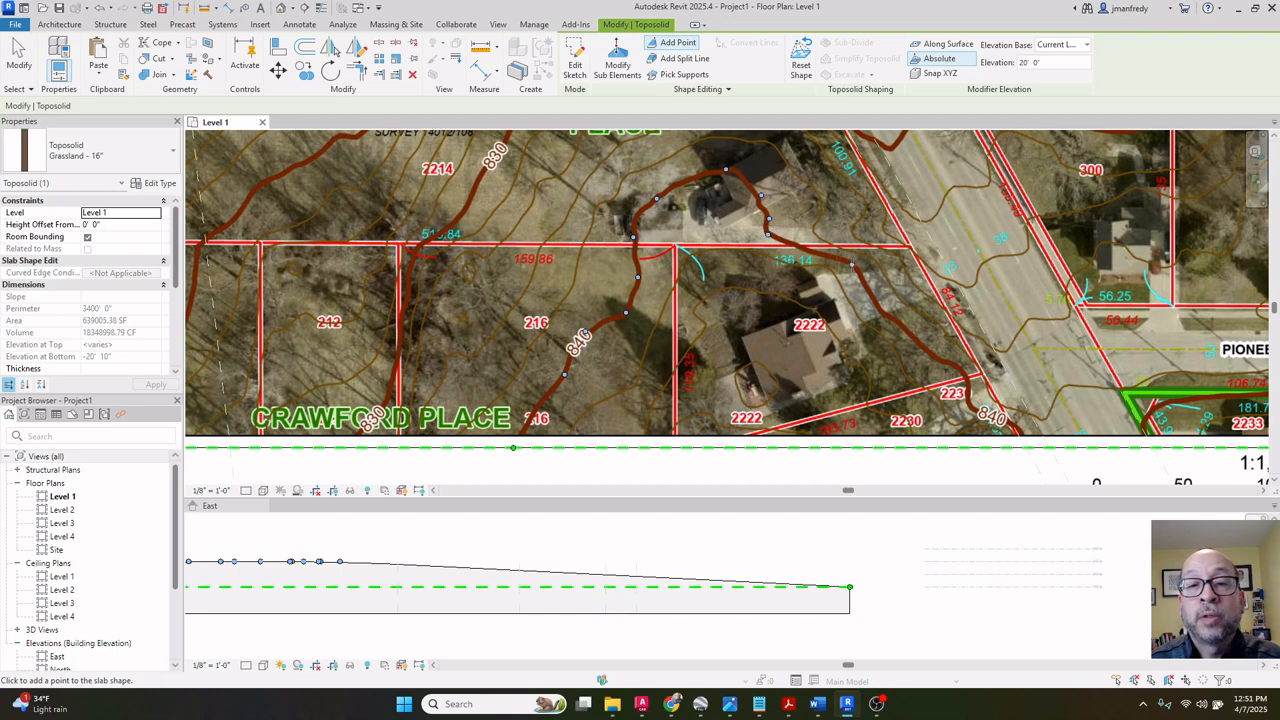
{"action": "left_click", "coordinate": [887, 319]}
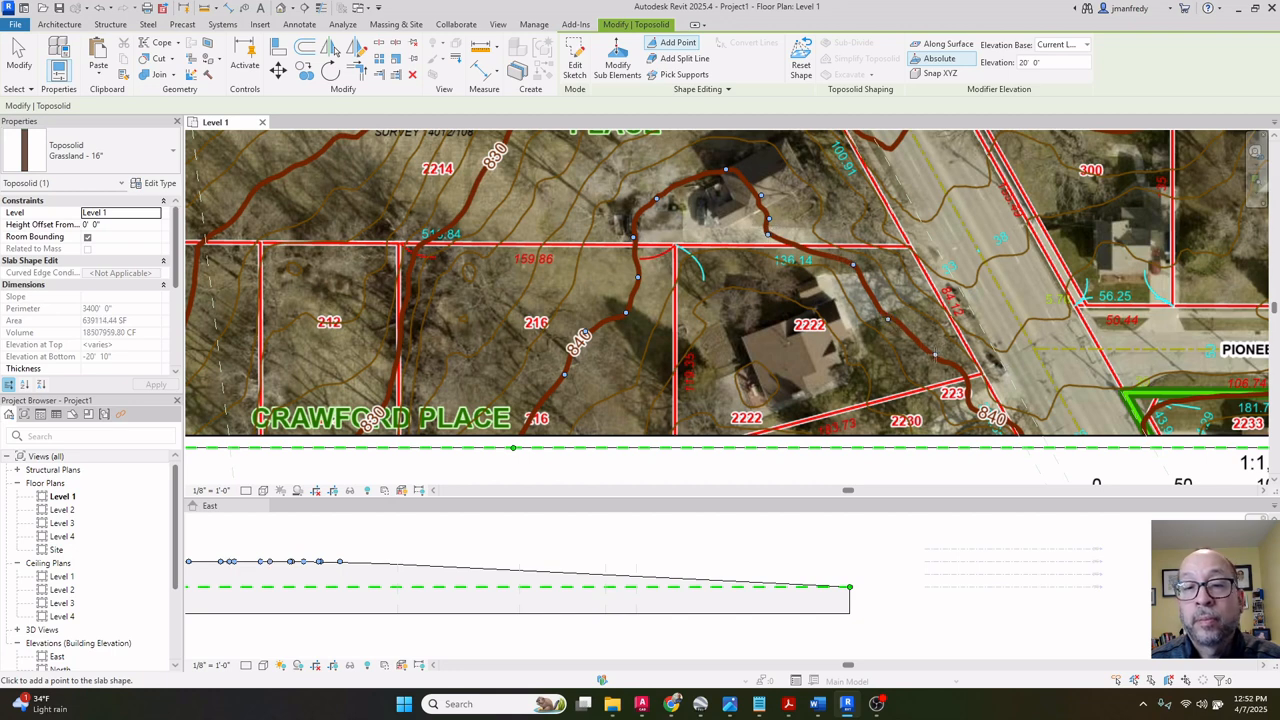
{"action": "left_click", "coordinate": [935, 356]}
{"action": "left_click", "coordinate": [965, 371]}
{"action": "left_click", "coordinate": [969, 394]}
{"action": "middle_click_drag", "start_coordinate": [988, 398], "coordinate": [778, 373]}
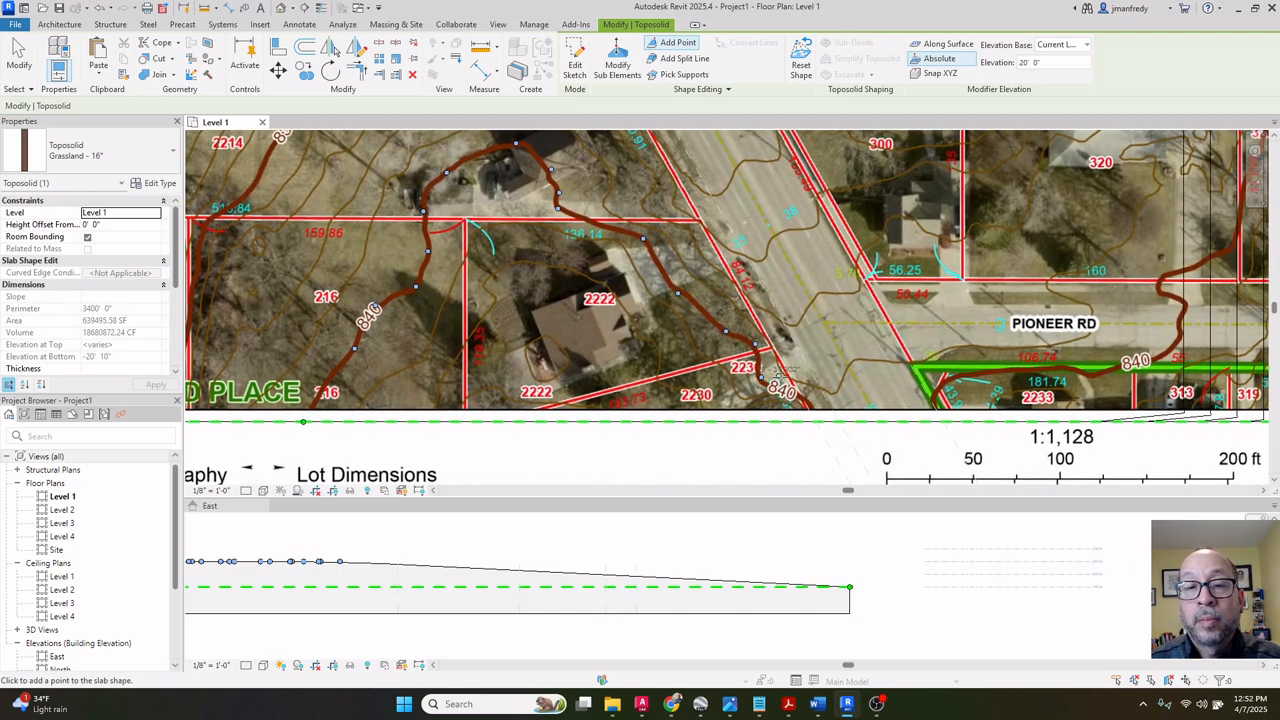
{"action": "left_click", "coordinate": [806, 403]}
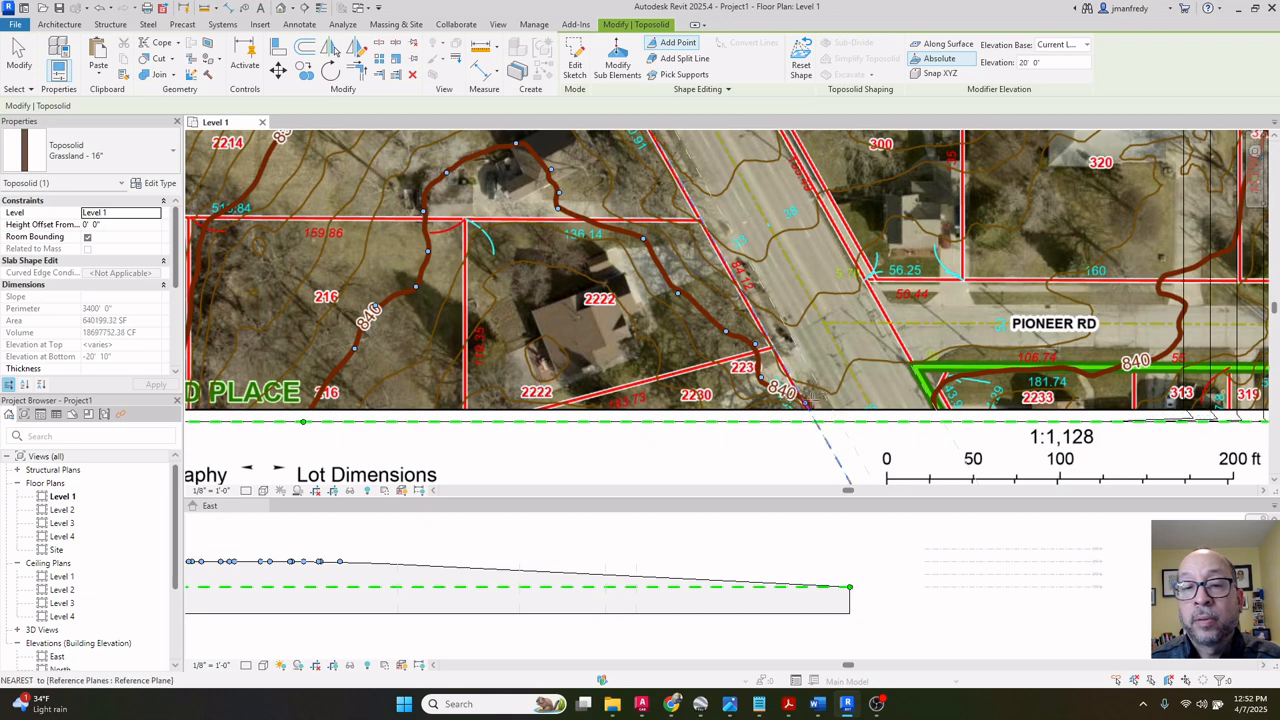
Add 20' points along the 840 contour from Indianola Ave through lot 2233 and up into Pioneer Rd.
{"action": "left_click", "coordinate": [932, 402]}
{"action": "middle_click_drag", "start_coordinate": [961, 391], "coordinate": [782, 411]}
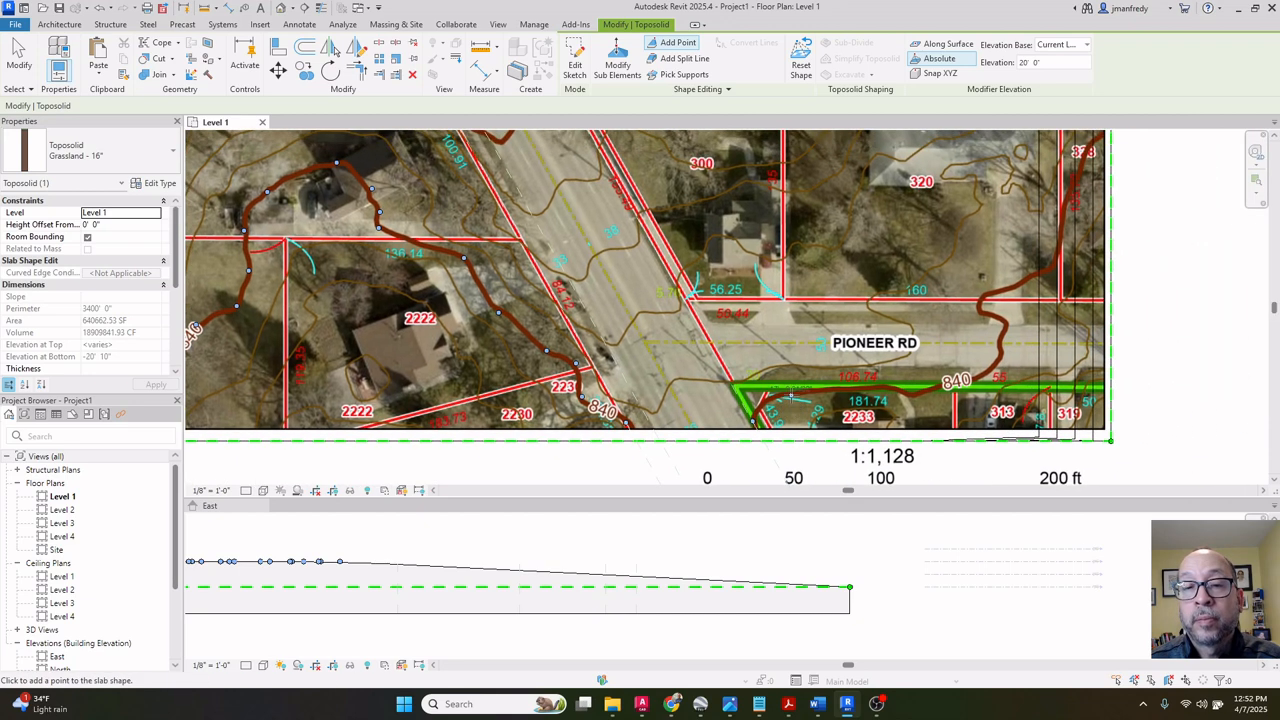
{"action": "left_click", "coordinate": [791, 395]}
{"action": "left_click", "coordinate": [890, 391]}
{"action": "left_click", "coordinate": [926, 398]}
{"action": "left_click", "coordinate": [997, 368]}
{"action": "left_click", "coordinate": [1003, 335]}
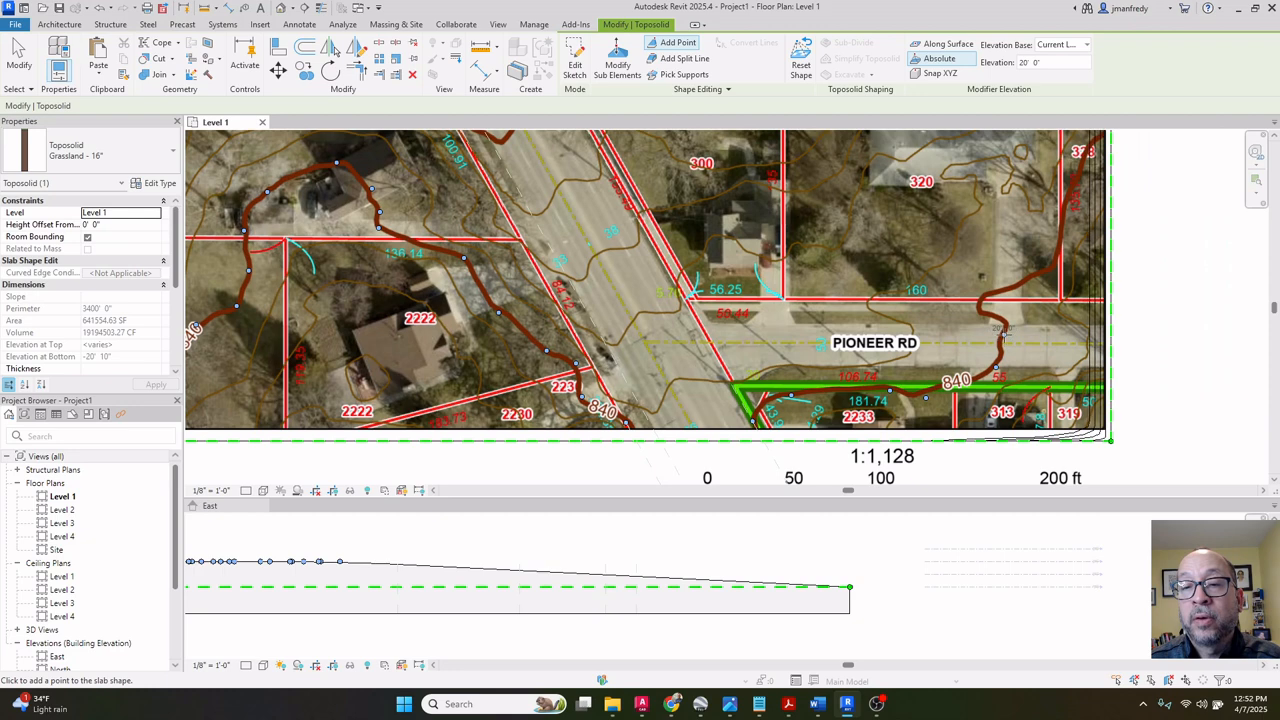
Continue the 20' points along the 840 contour from Pioneer Rd past lot 320, ending on the toposolid's east edge, and finish adding points.
{"action": "left_click", "coordinate": [980, 314]}
{"action": "left_click", "coordinate": [985, 297]}
{"action": "left_click", "coordinate": [1062, 268]}
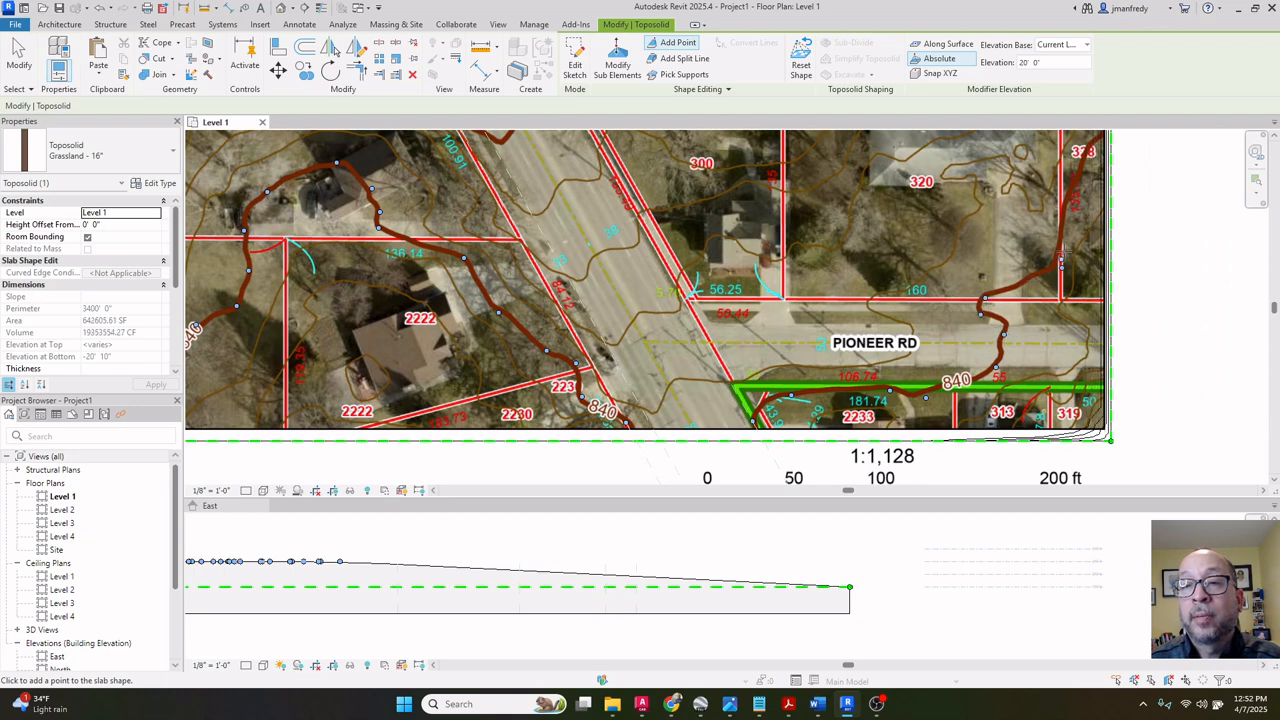
{"action": "middle_click_drag", "start_coordinate": [1087, 222], "coordinate": [978, 325]}
{"action": "left_click", "coordinate": [956, 301]}
{"action": "left_click", "coordinate": [977, 241]}
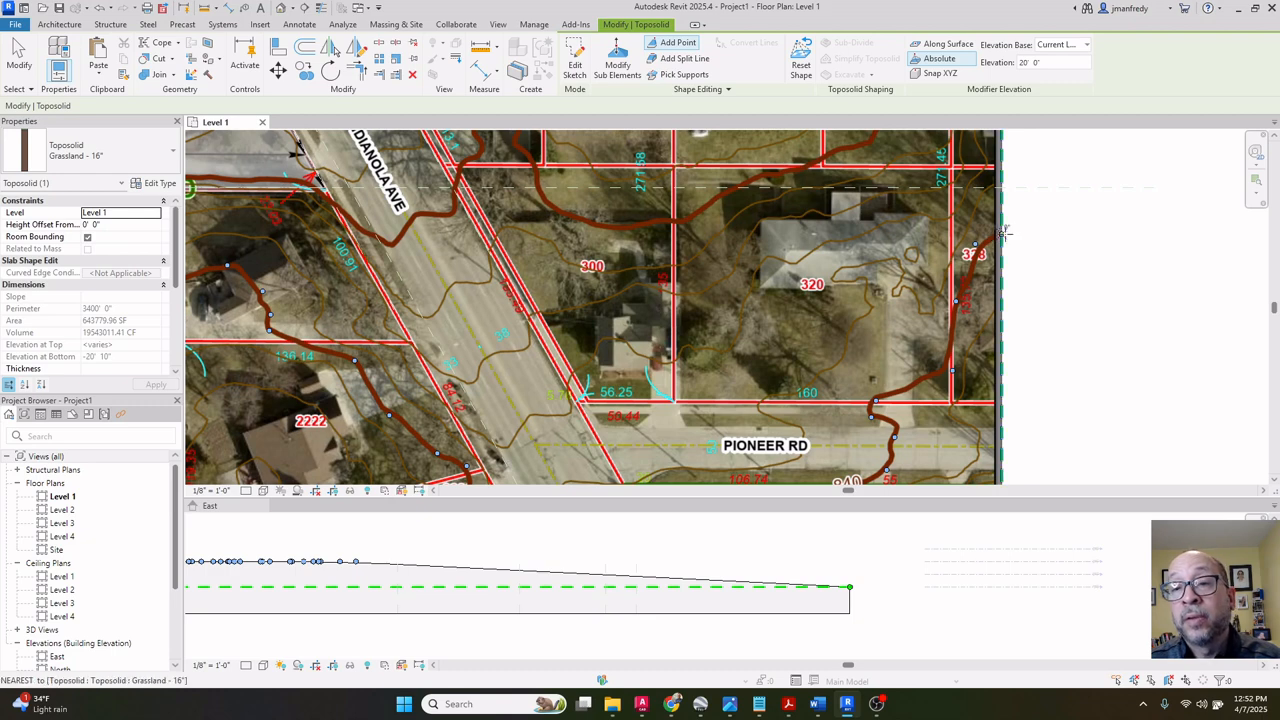
{"action": "left_click", "coordinate": [1001, 234]}
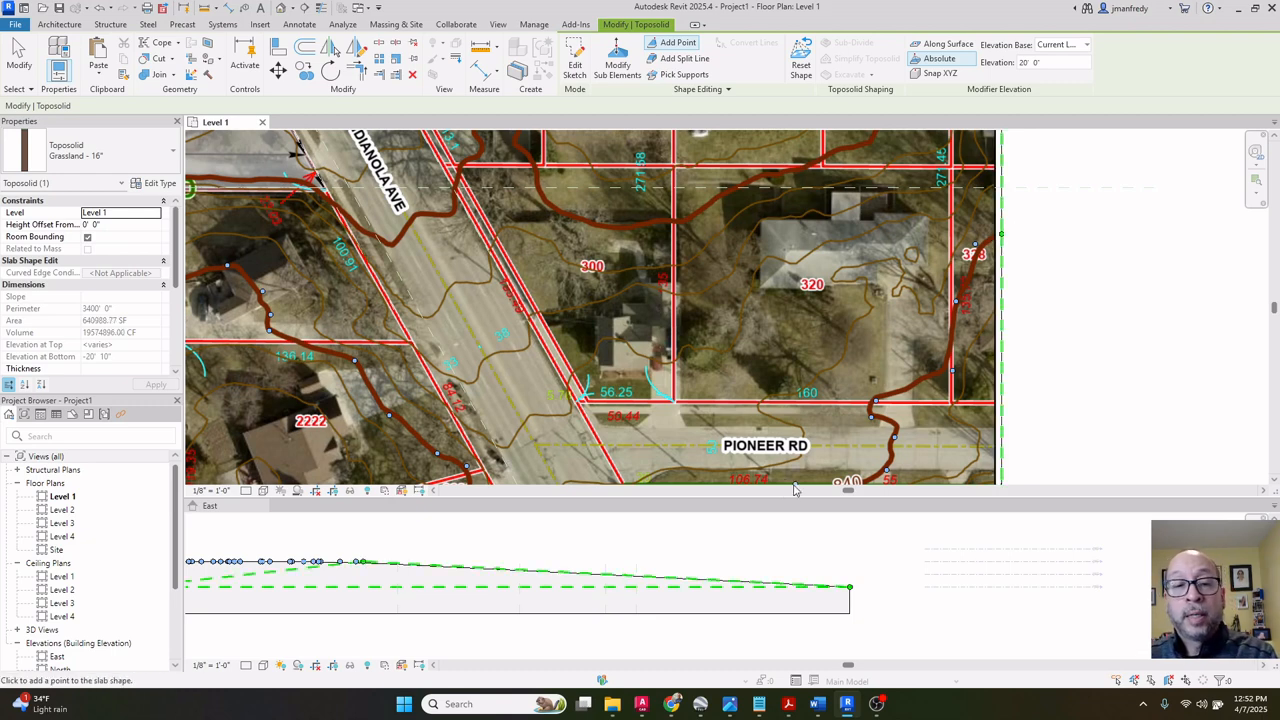
{"action": "key", "text": "Escape"}
Check the toposolid's slope profile in the East elevation.
{"action": "left_click", "coordinate": [648, 550]}
{"action": "scroll", "coordinate": [617, 549], "scroll_direction": "down", "scroll_amount": 1}
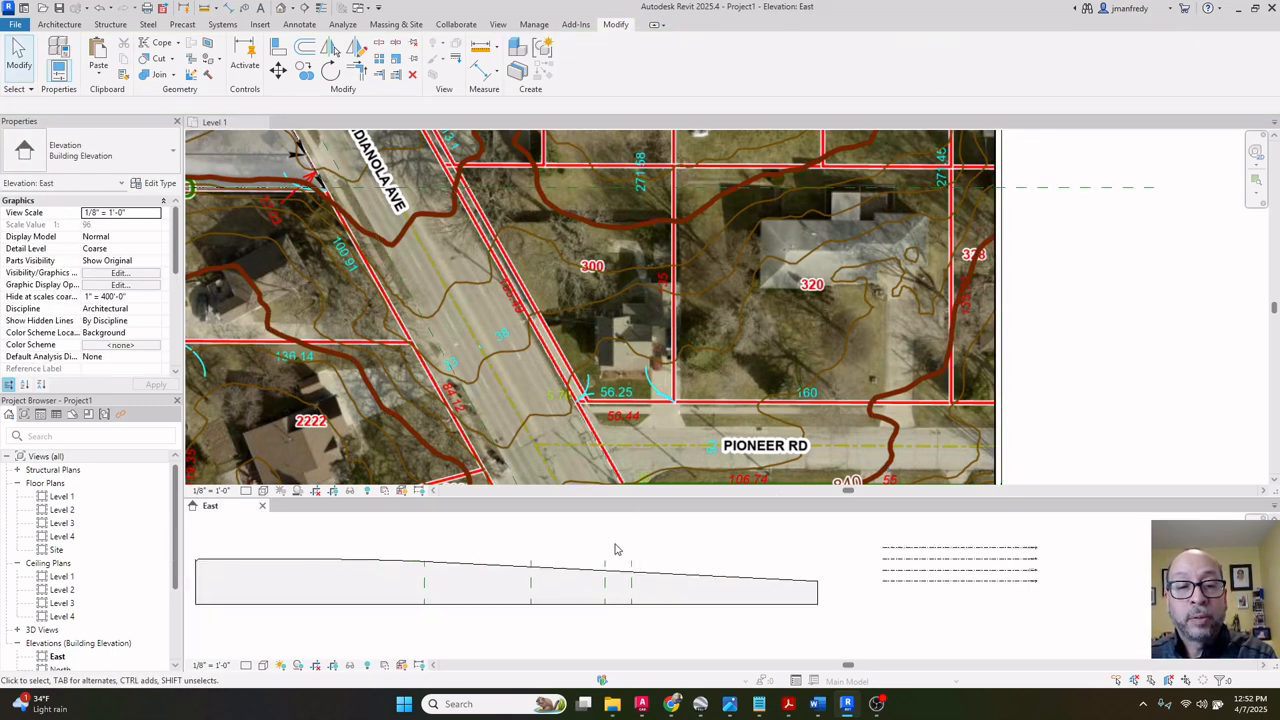
{"action": "middle_click_drag", "start_coordinate": [587, 559], "coordinate": [750, 549]}
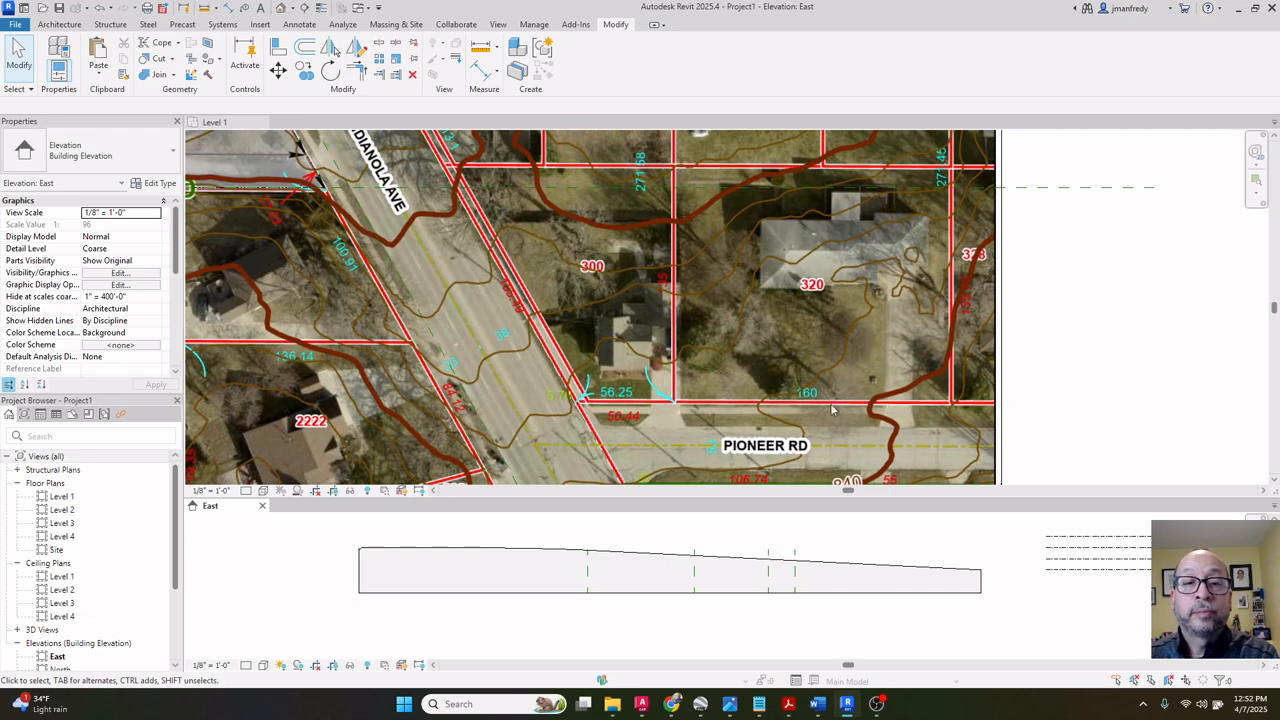
Open the 3D view, close the Level 1 plan, and inspect the toposolid's steep southeast corner.
{"action": "left_click", "coordinate": [281, 9]}
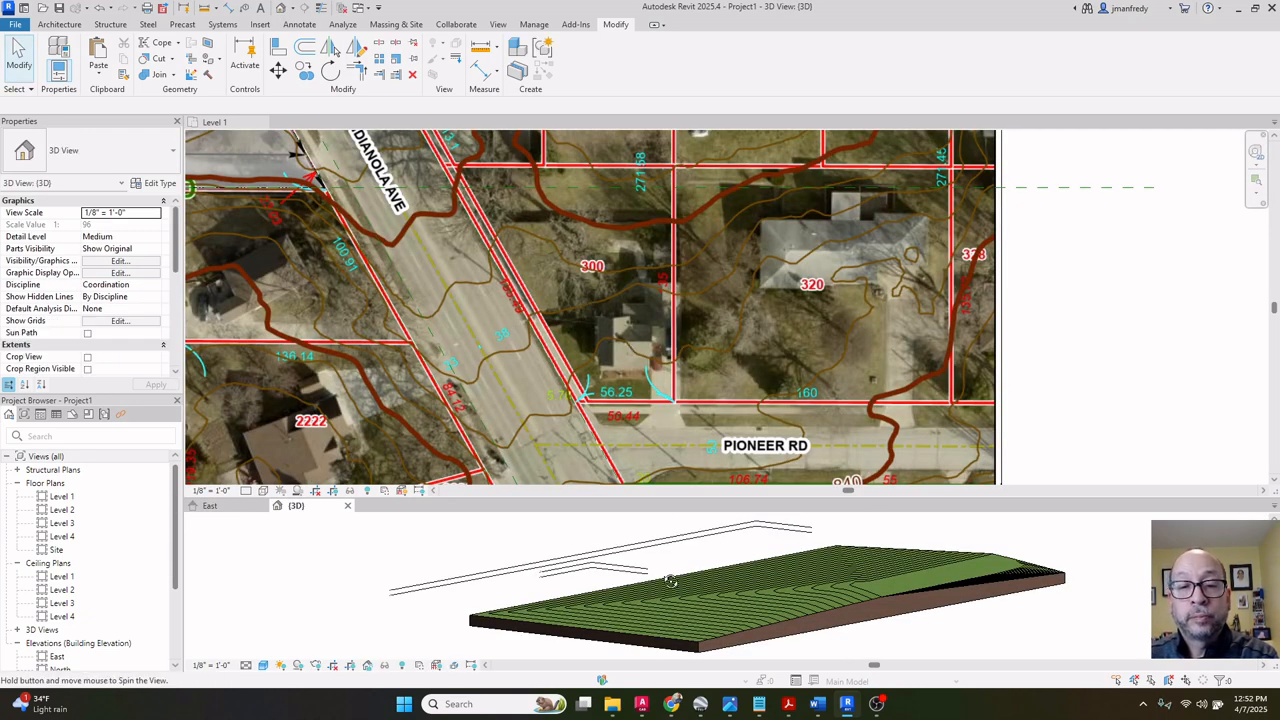
{"action": "middle_click_drag", "start_coordinate": [720, 600], "coordinate": [757, 583], "text": "shift"}
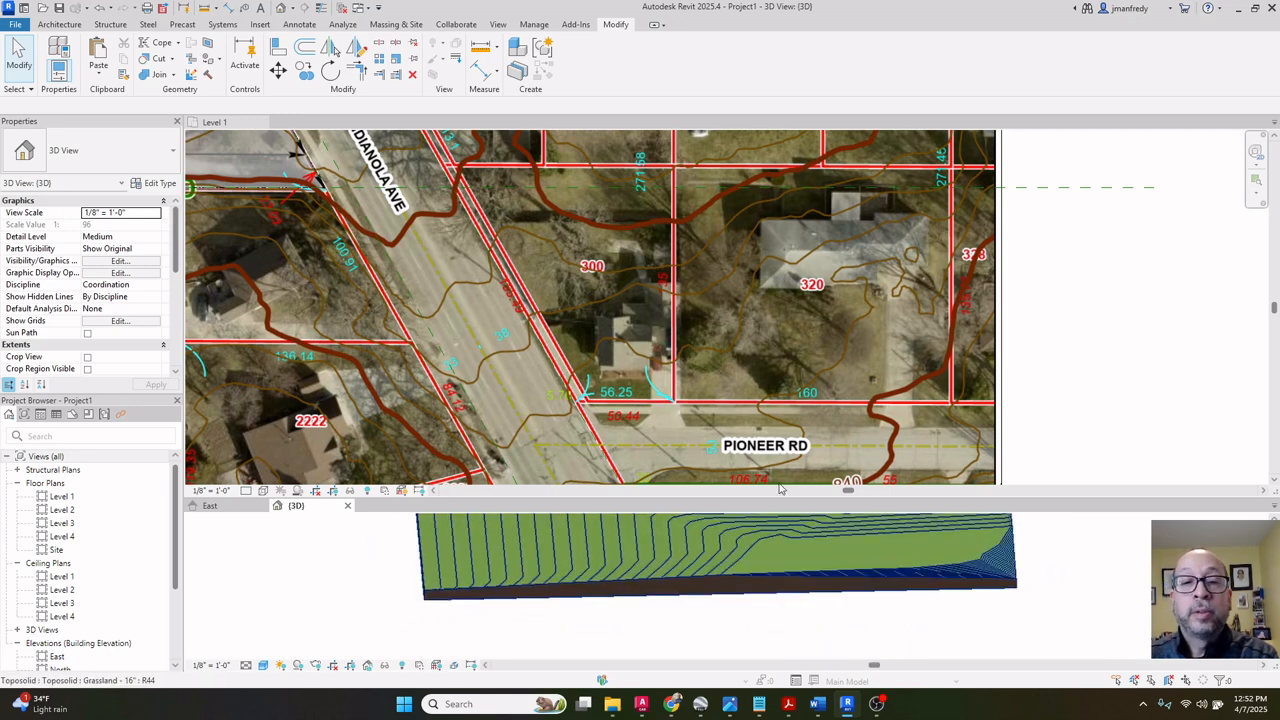
{"action": "left_click", "coordinate": [262, 123]}
{"action": "middle_click_drag", "start_coordinate": [540, 400], "coordinate": [688, 439], "text": "shift"}
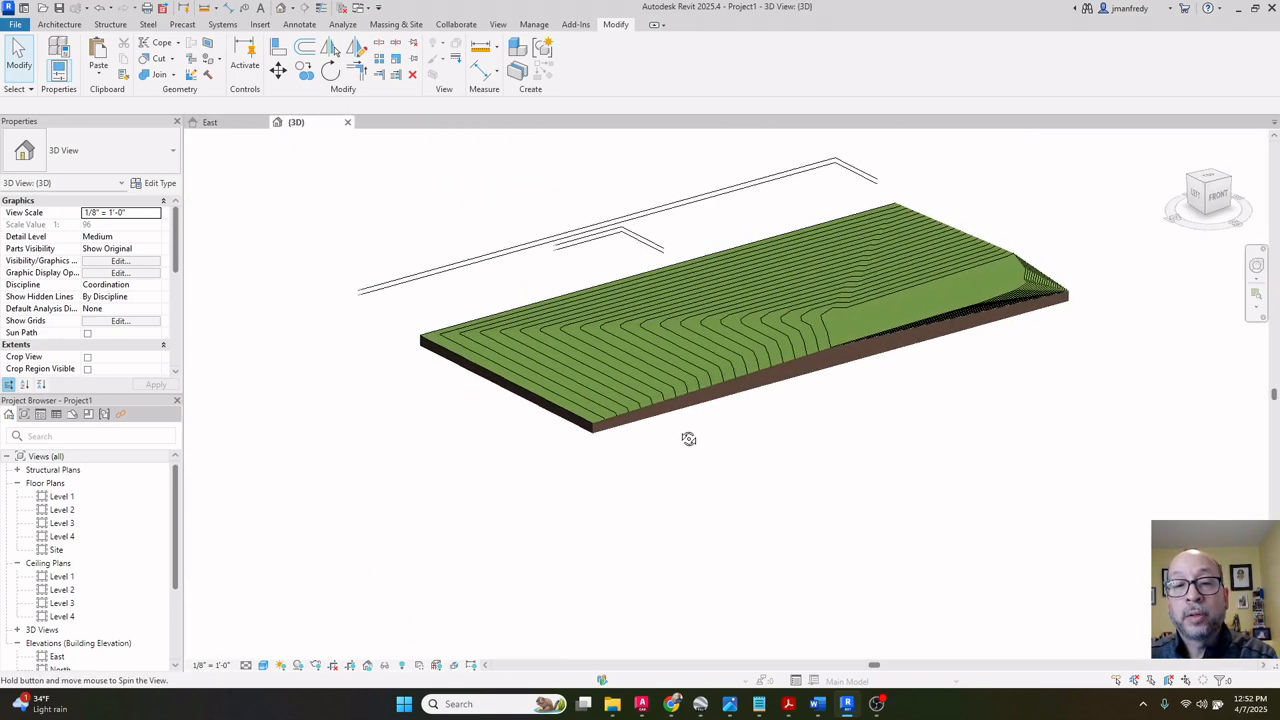
{"action": "scroll", "coordinate": [851, 297], "scroll_direction": "up", "scroll_amount": 4}
{"action": "middle_click_drag", "start_coordinate": [887, 312], "coordinate": [703, 364]}
{"action": "scroll", "coordinate": [699, 366], "scroll_direction": "up", "scroll_amount": 1}
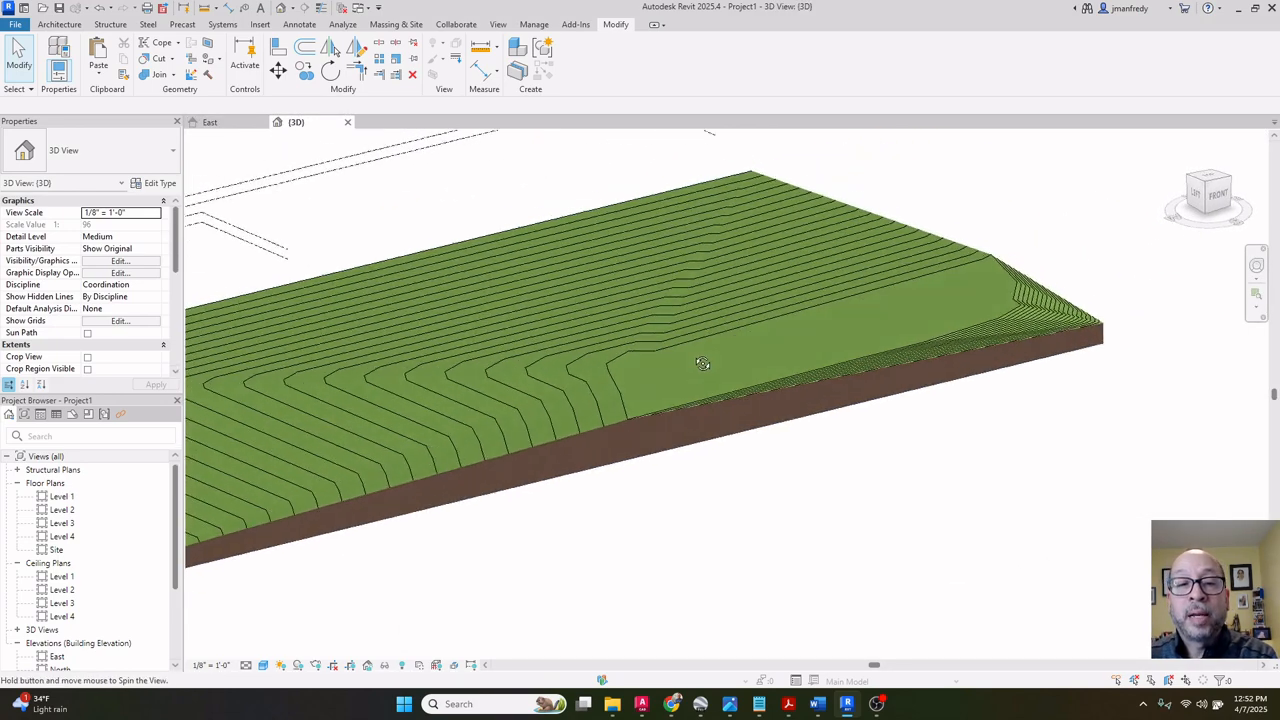
{"action": "middle_click_drag", "start_coordinate": [619, 395], "coordinate": [970, 400], "text": "shift"}
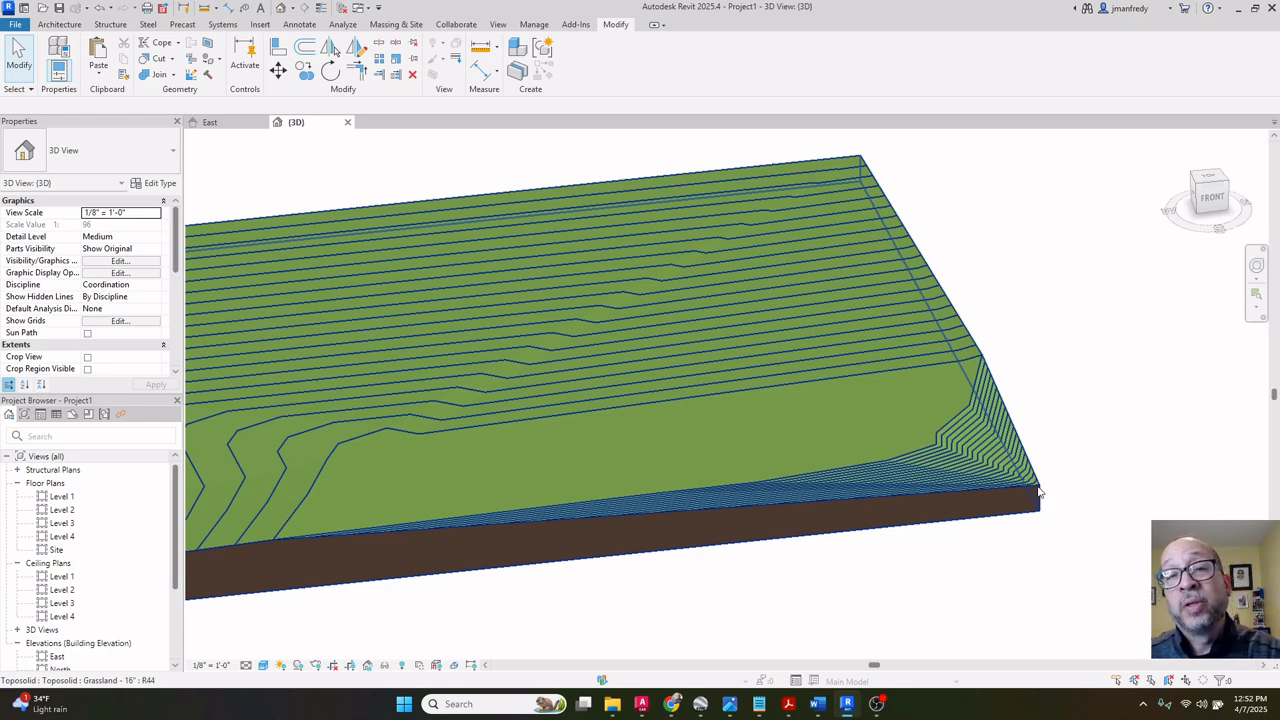
{"action": "middle_click_drag", "start_coordinate": [1048, 484], "coordinate": [950, 437]}
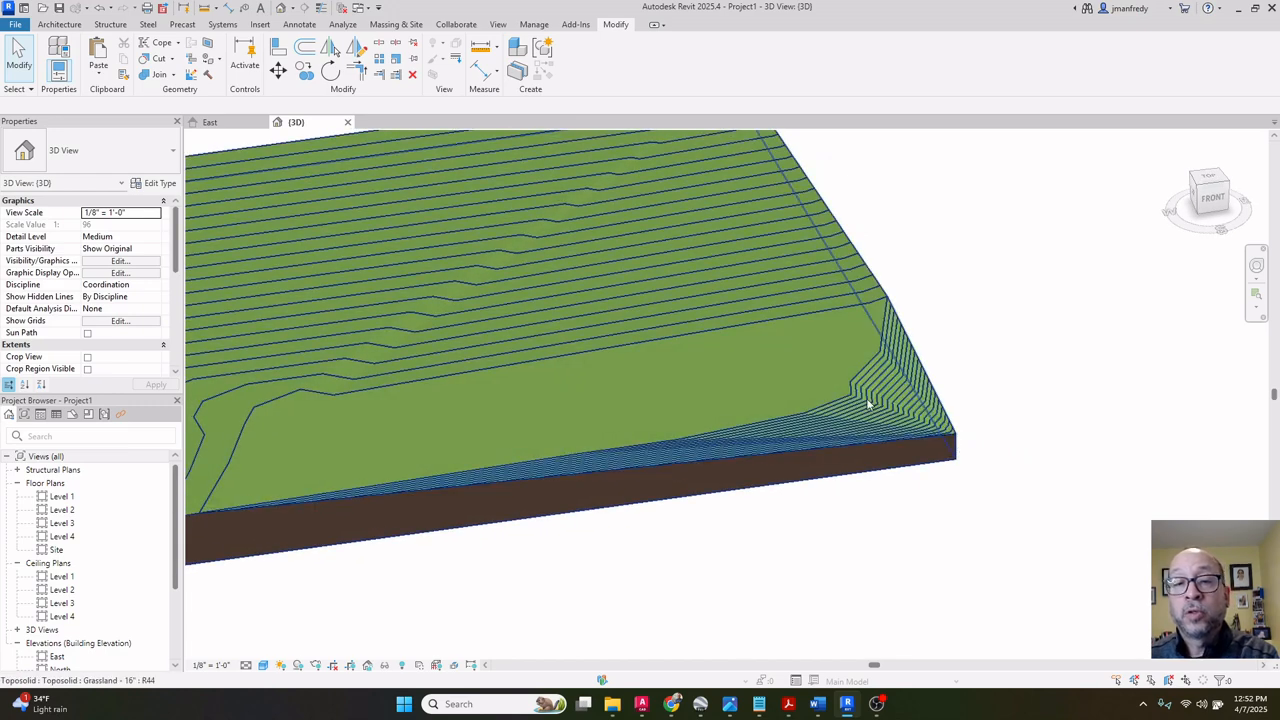
Raise the toposolid's southeast corner point to an elevation of 20' by modifying its sub-elements.
{"action": "left_click", "coordinate": [945, 440]}
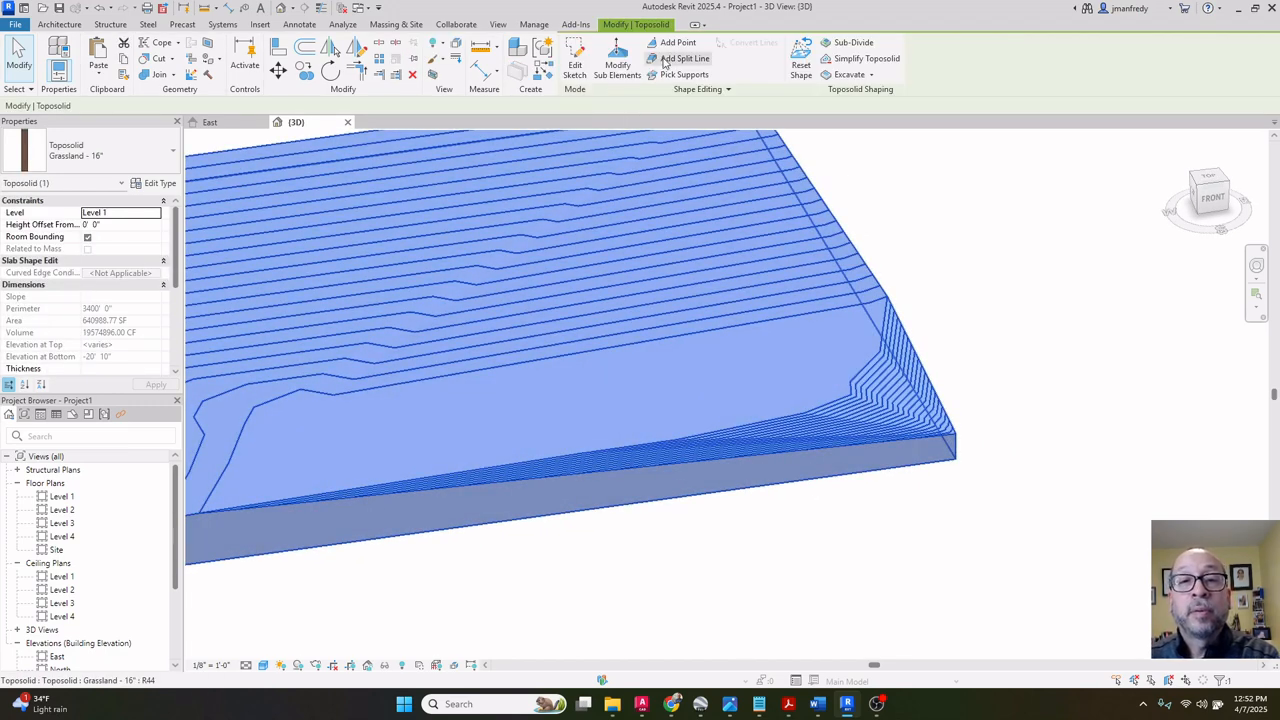
{"action": "left_click", "coordinate": [617, 60]}
{"action": "scroll", "coordinate": [943, 406], "scroll_direction": "up", "scroll_amount": 2}
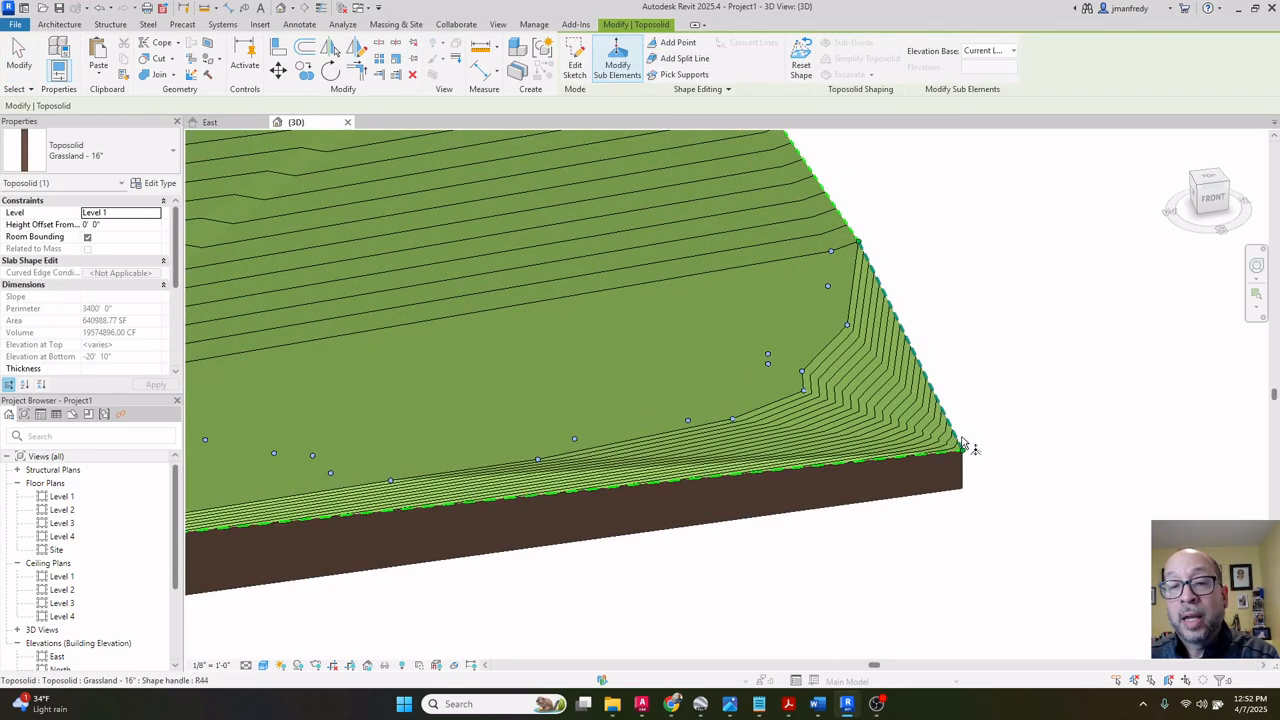
{"action": "left_click", "coordinate": [964, 451]}
{"action": "left_click", "coordinate": [979, 446]}
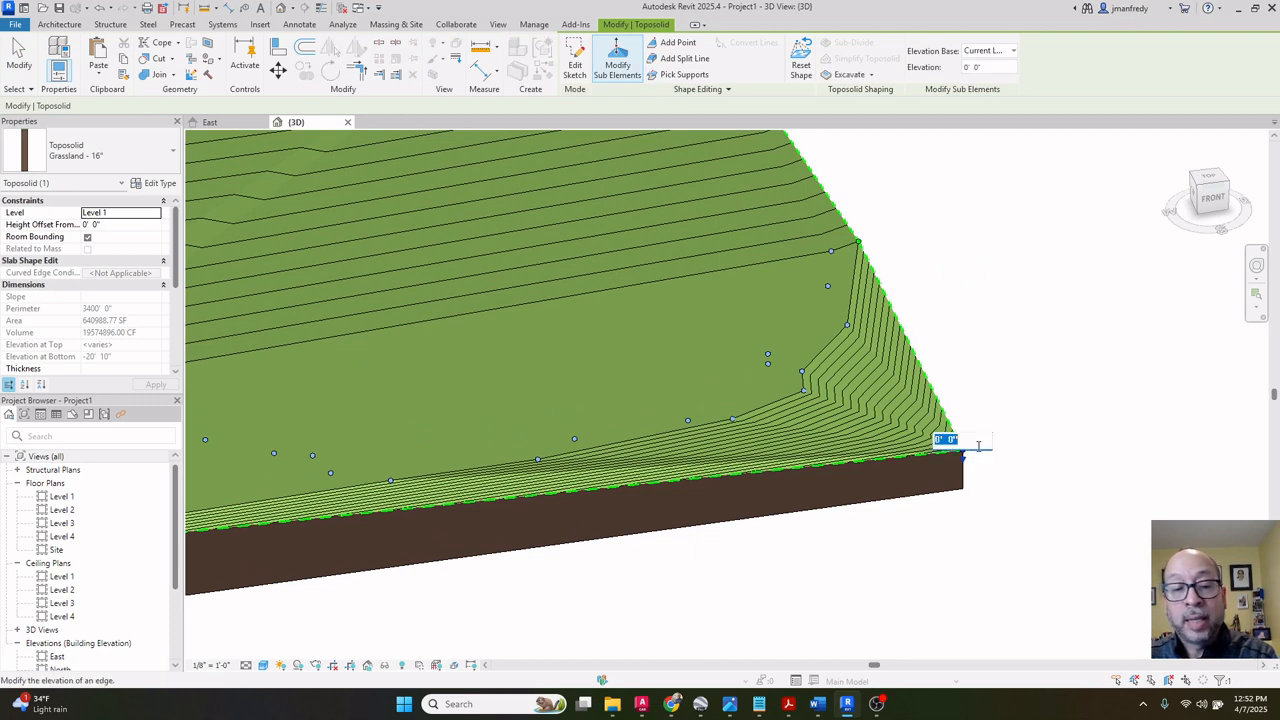
{"action": "type", "text": "20"}
{"action": "key", "text": "Return"}
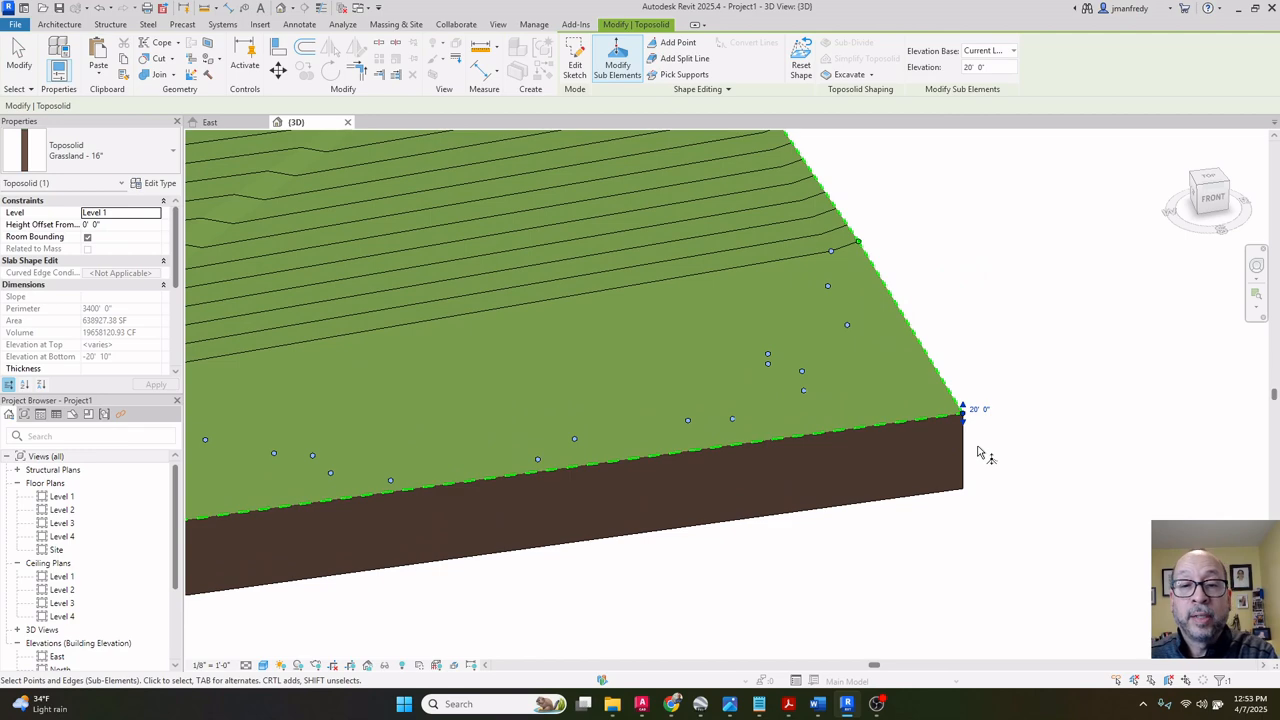
{"action": "key", "text": "Escape"}
{"action": "key", "text": "Escape"}
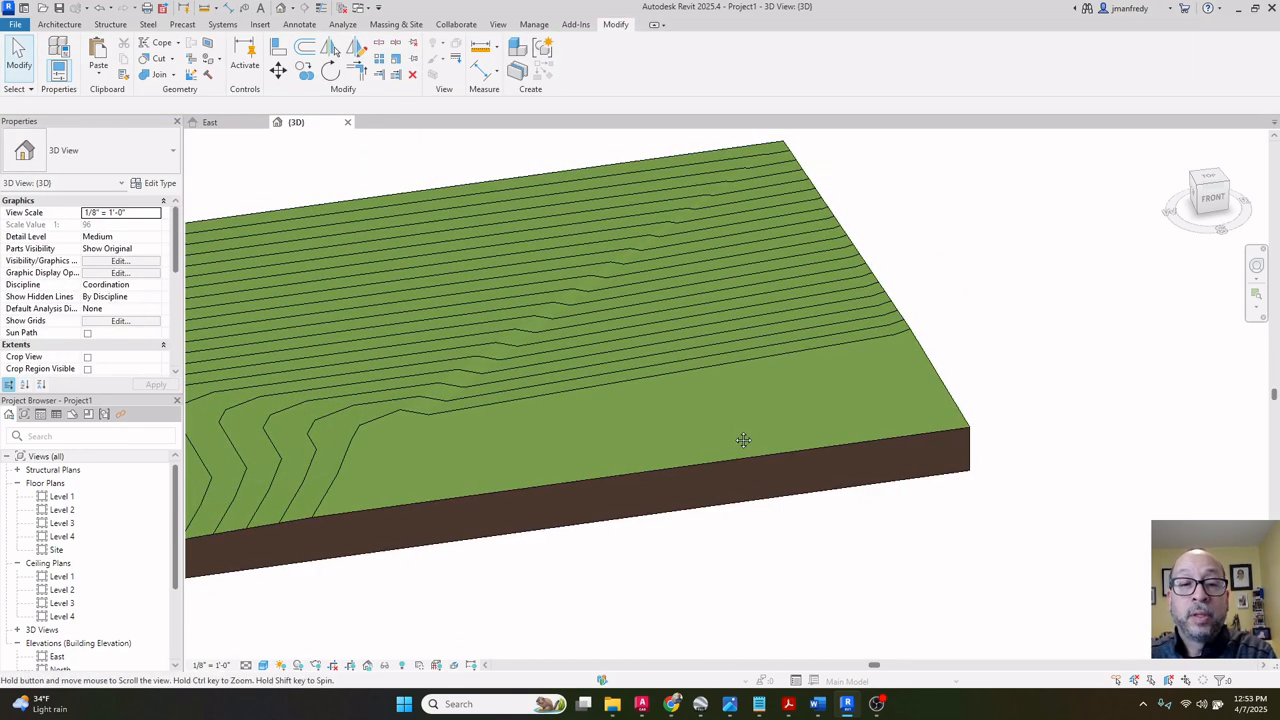
{"action": "middle_click_drag", "start_coordinate": [743, 440], "coordinate": [758, 382]}
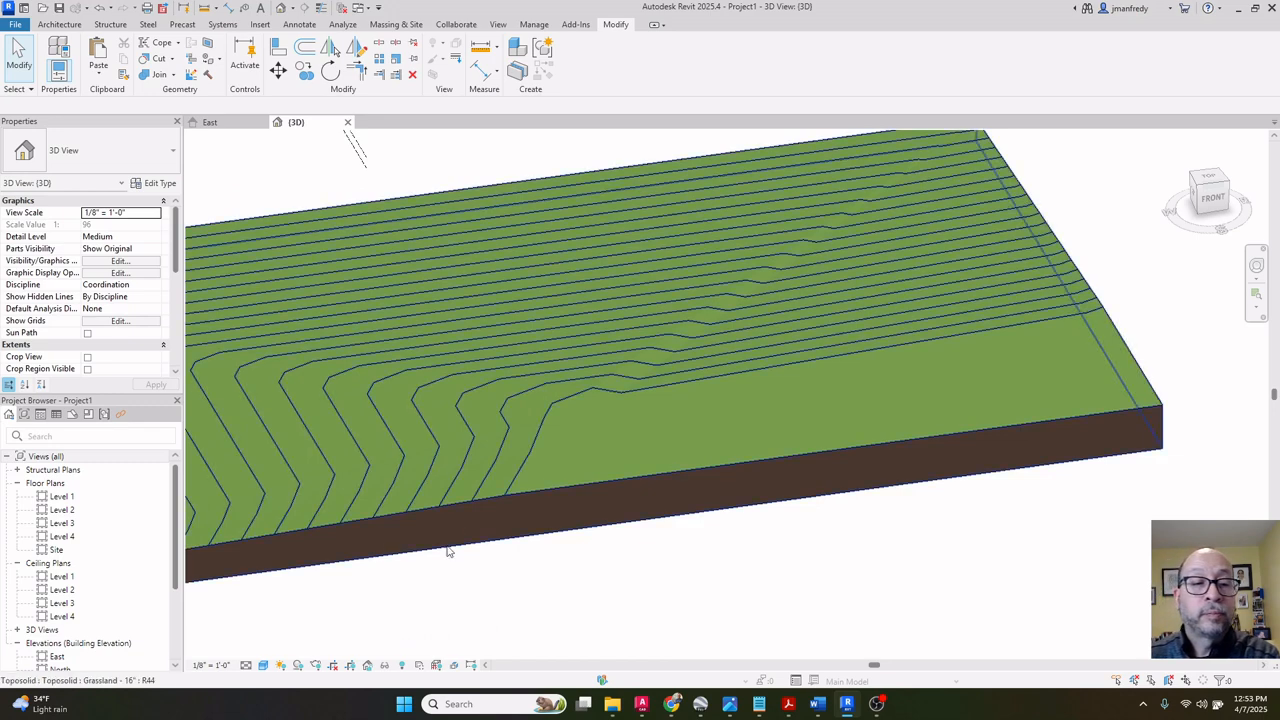
Open the Site floor plan and examine the toposolid's points against the 840 and 830 contours around Crawford Place.
{"action": "double_click", "coordinate": [57, 550]}
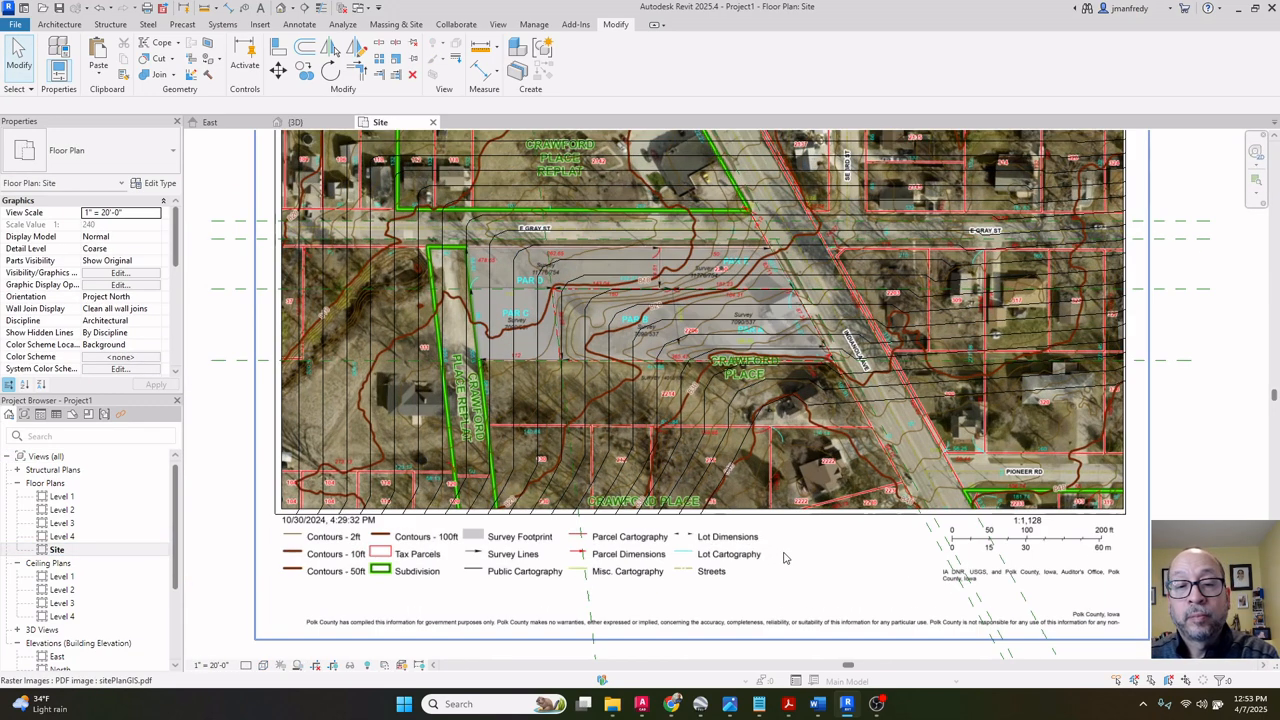
{"action": "left_click", "coordinate": [776, 504]}
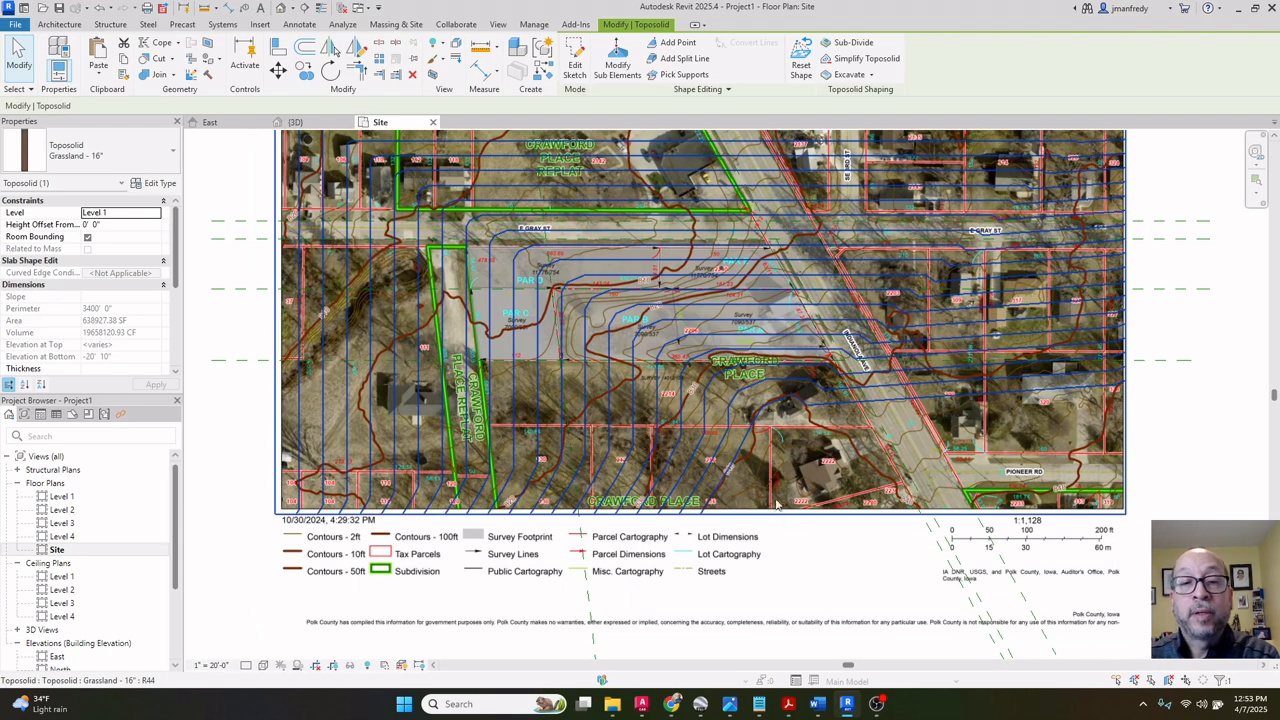
{"action": "left_click", "coordinate": [617, 62]}
{"action": "middle_click_drag", "start_coordinate": [838, 463], "coordinate": [725, 401]}
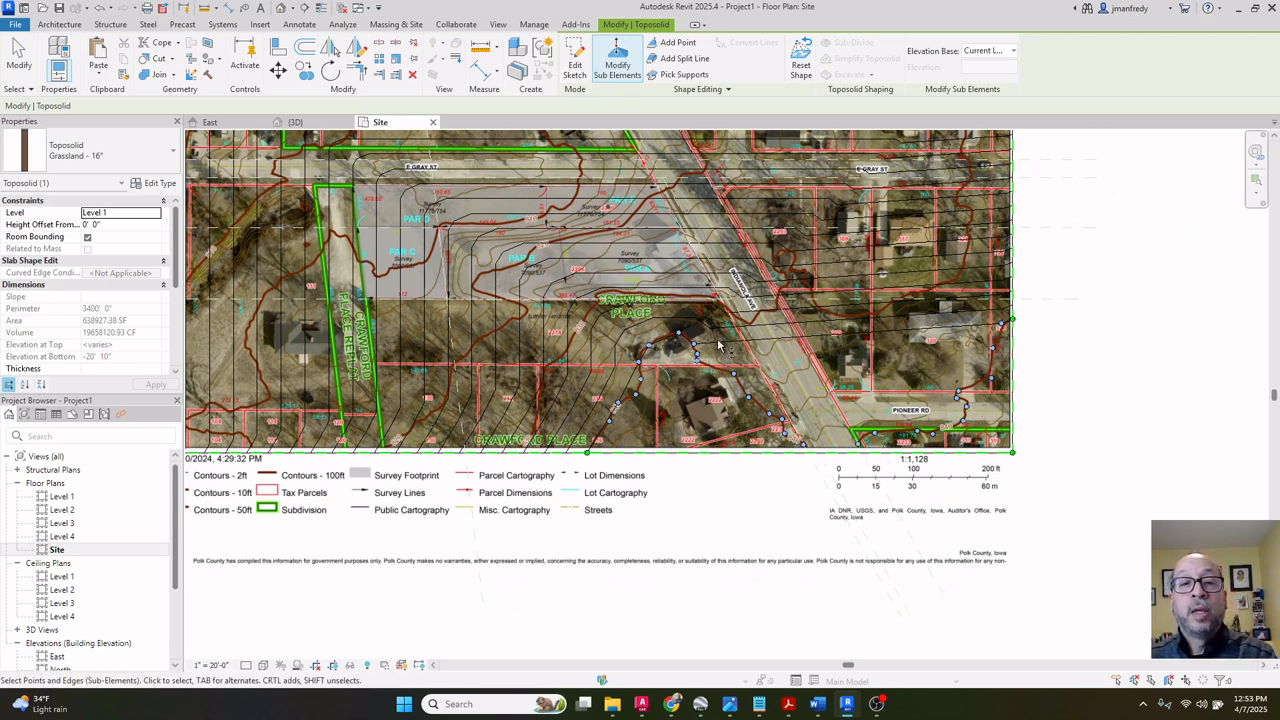
{"action": "scroll", "coordinate": [604, 398], "scroll_direction": "up", "scroll_amount": 4}
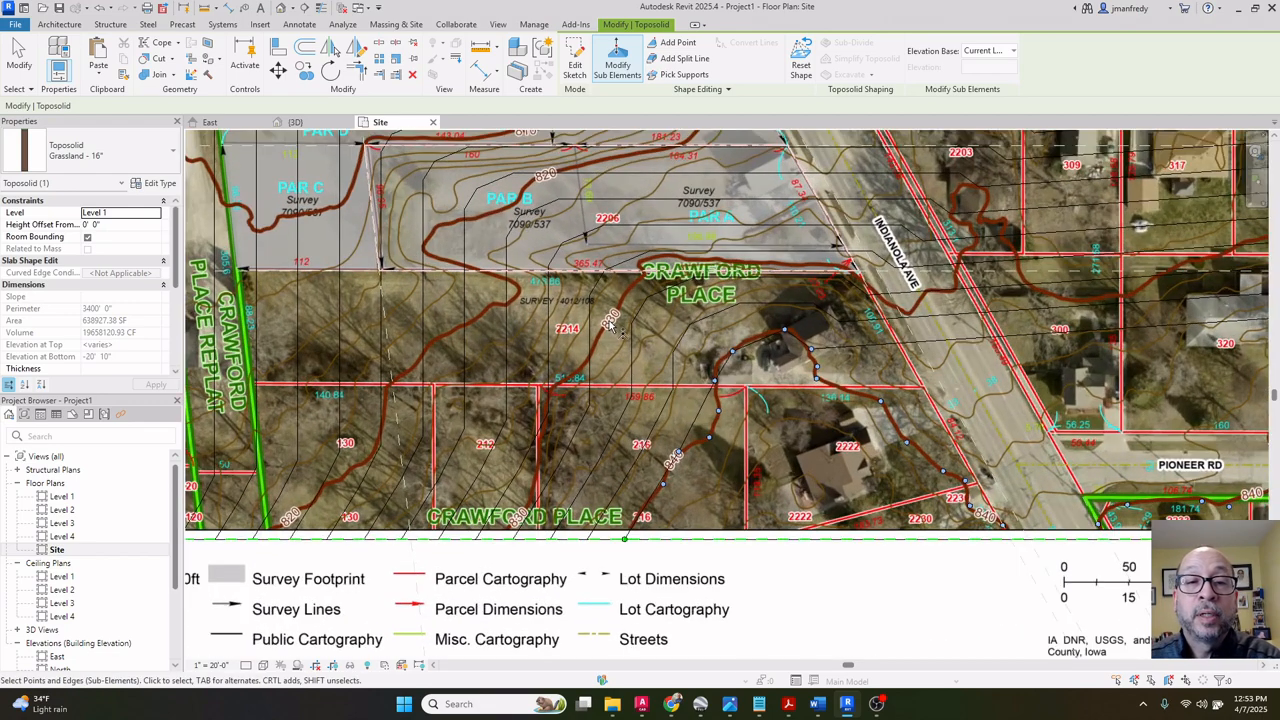
{"action": "middle_click_drag", "start_coordinate": [610, 325], "coordinate": [603, 344]}
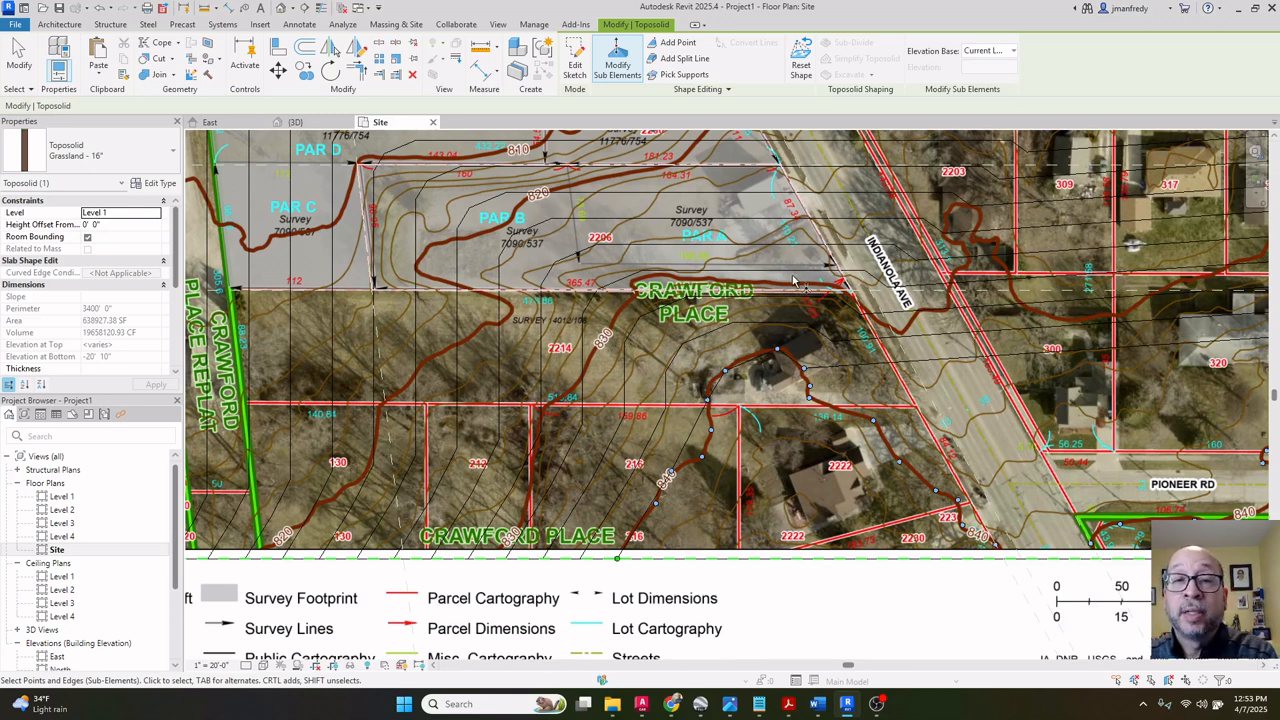
{"action": "key", "text": "Escape"}
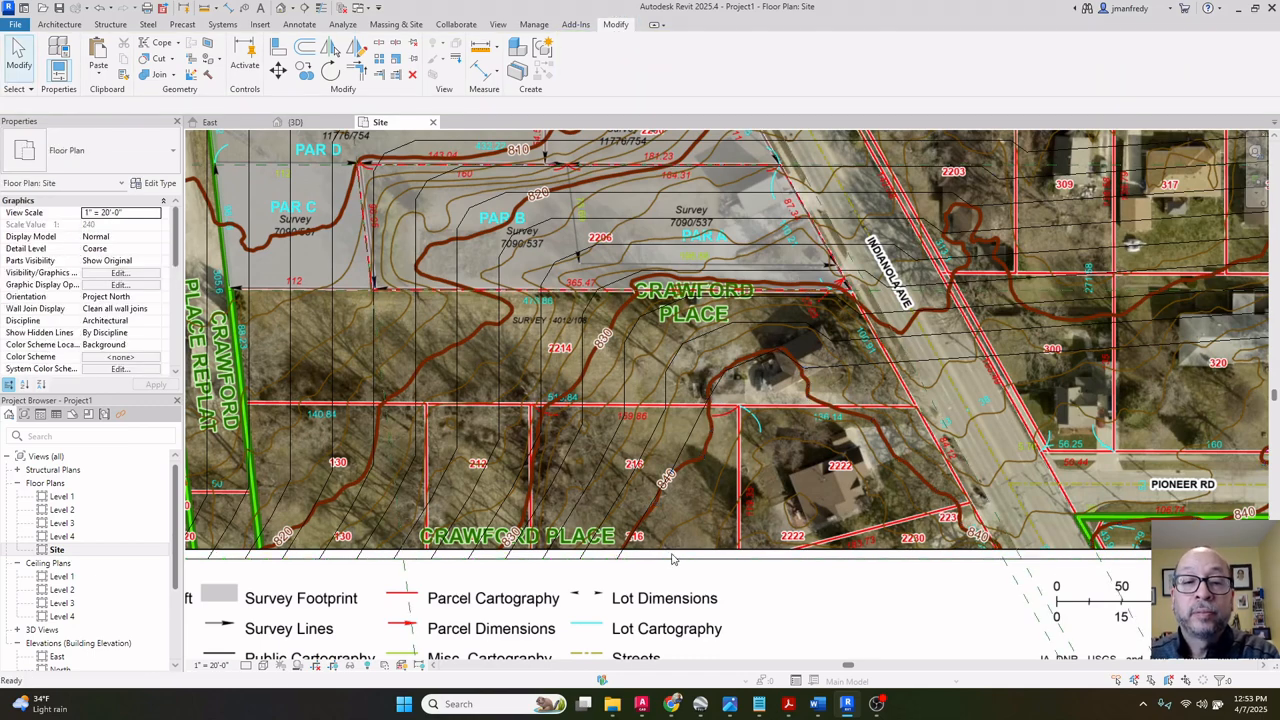
Start adding points to the Grassland toposolid with an absolute elevation of 10' 0" relative to the current level.
{"action": "left_click", "coordinate": [669, 547]}
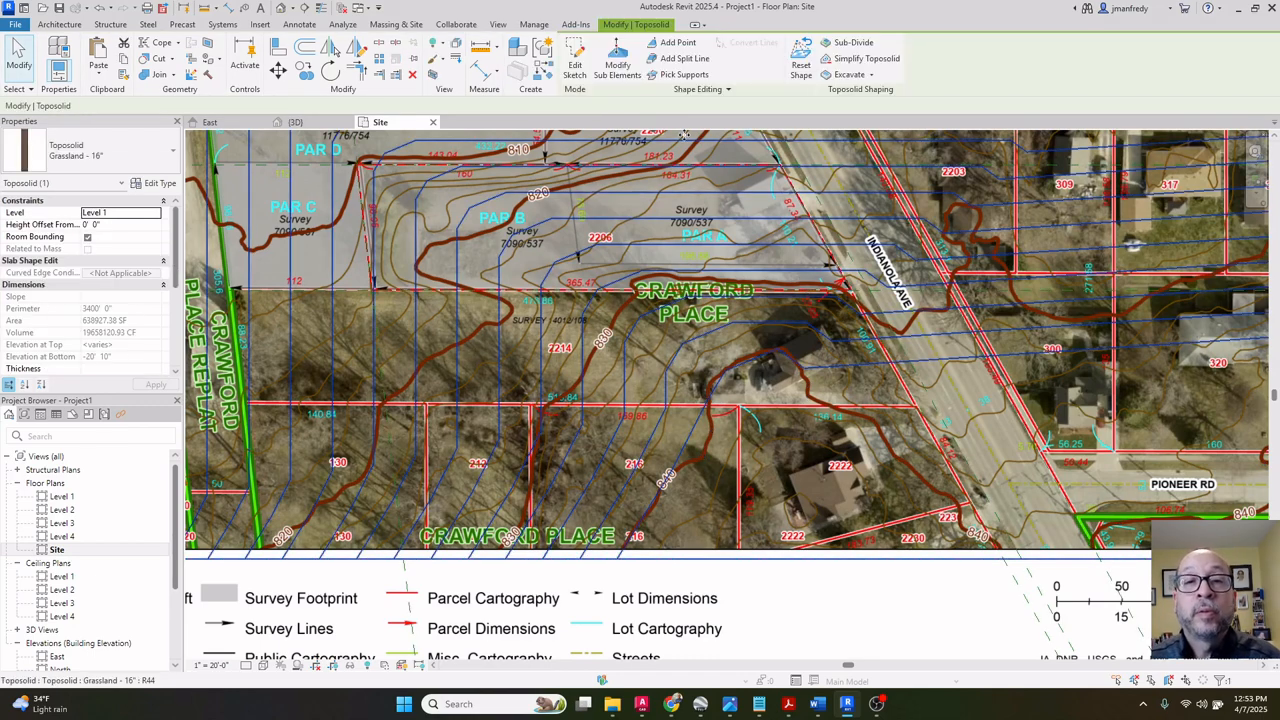
{"action": "left_click", "coordinate": [677, 42]}
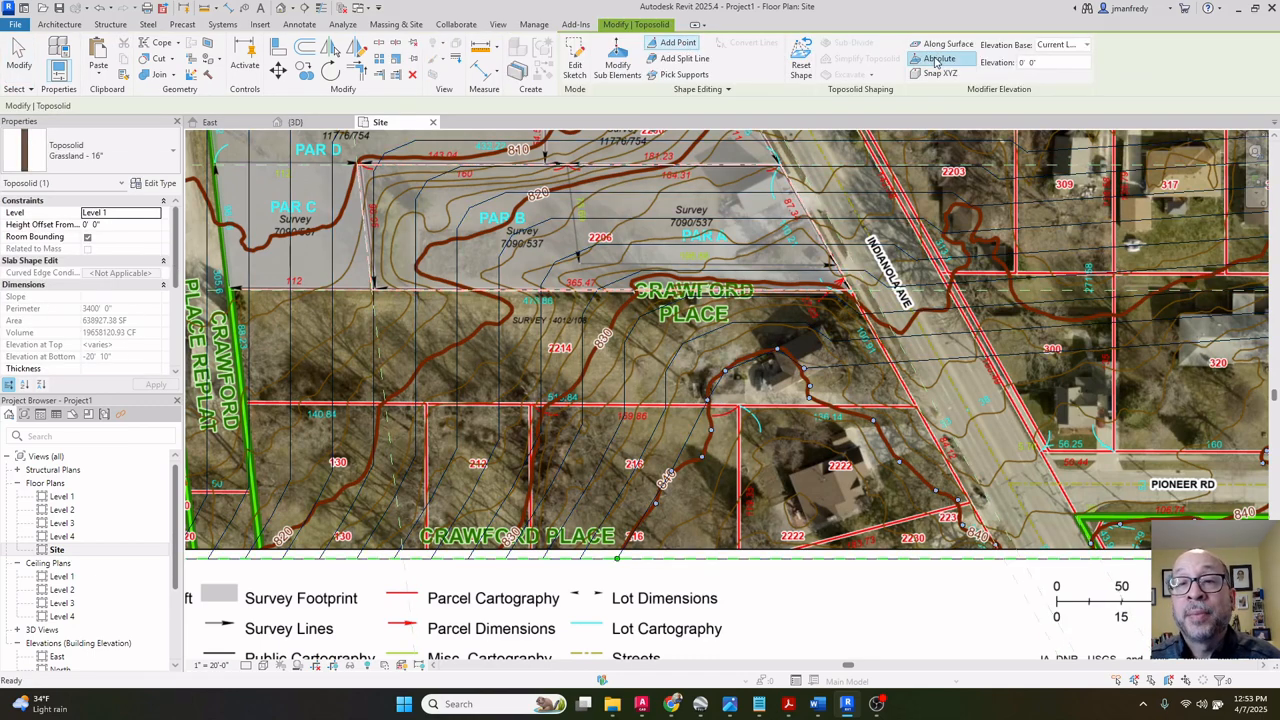
{"action": "left_click", "coordinate": [1073, 46]}
{"action": "left_click", "coordinate": [1073, 48]}
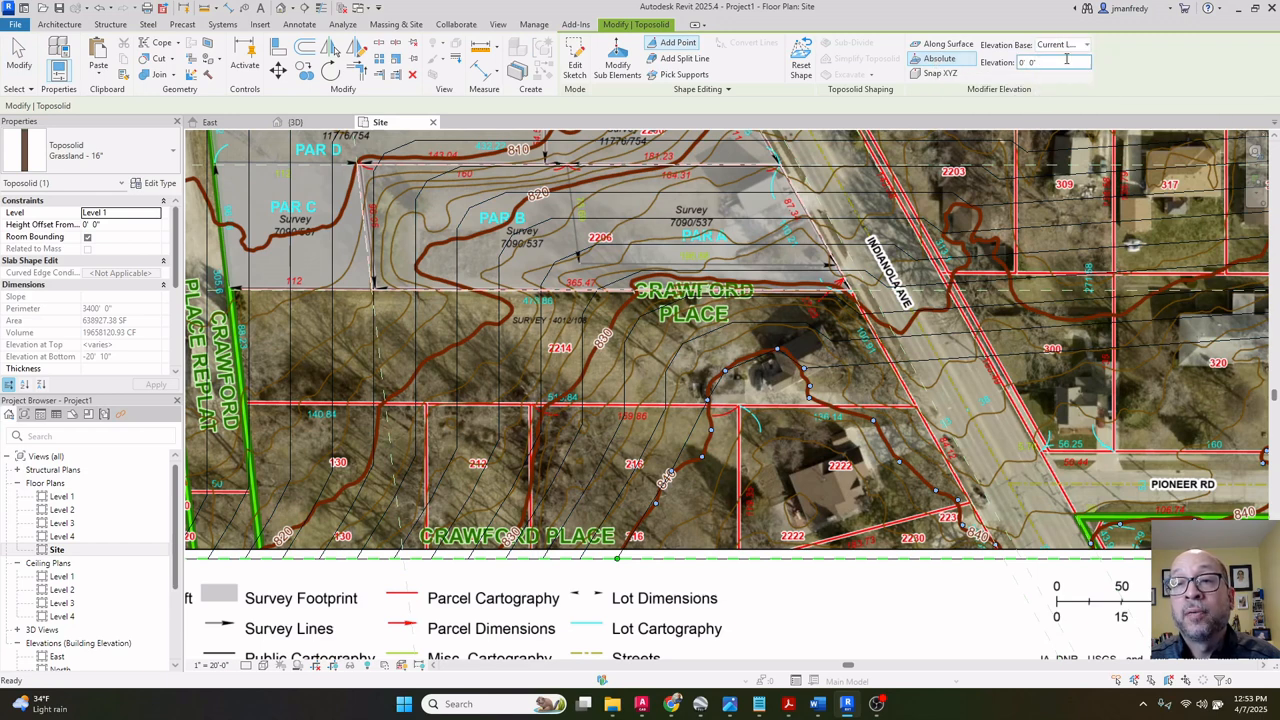
{"action": "left_click_drag", "start_coordinate": [1065, 61], "coordinate": [996, 63]}
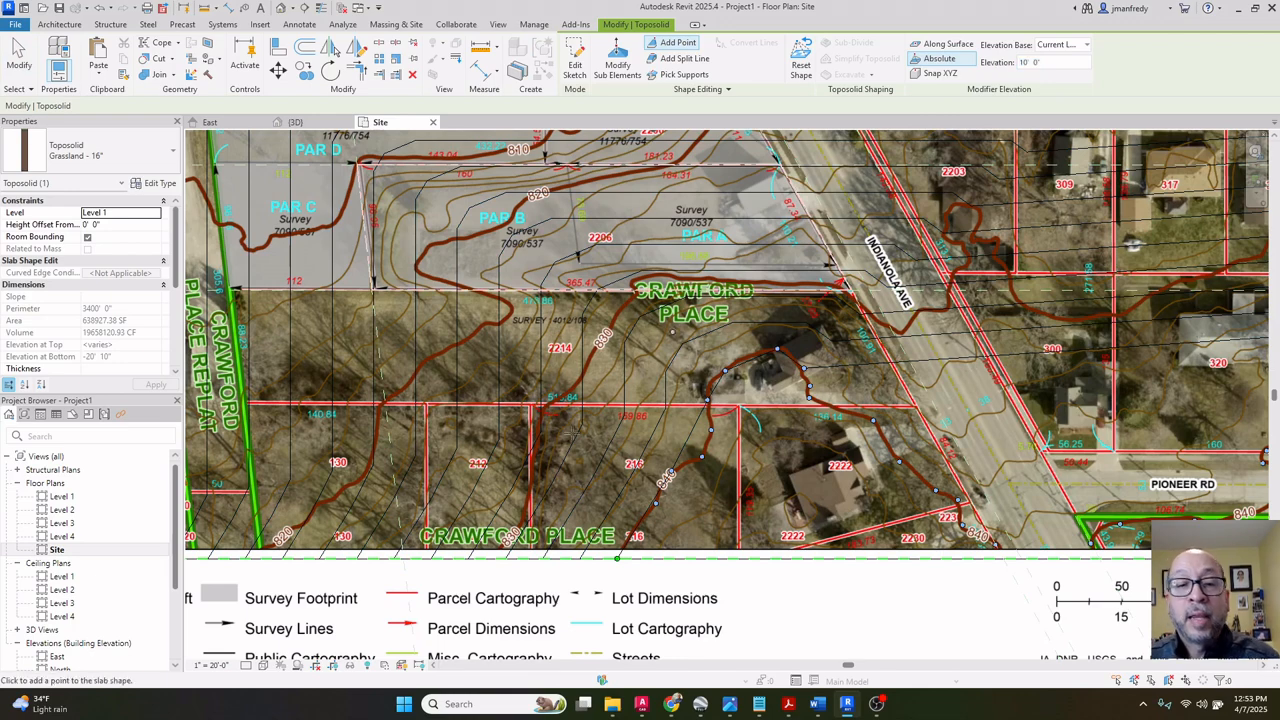
Add 10' points from the toposolid's lower edge along the 830 contour, between lots 212 and 216 and into lot 2214.
{"action": "scroll", "coordinate": [490, 557], "scroll_direction": "up", "scroll_amount": 3}
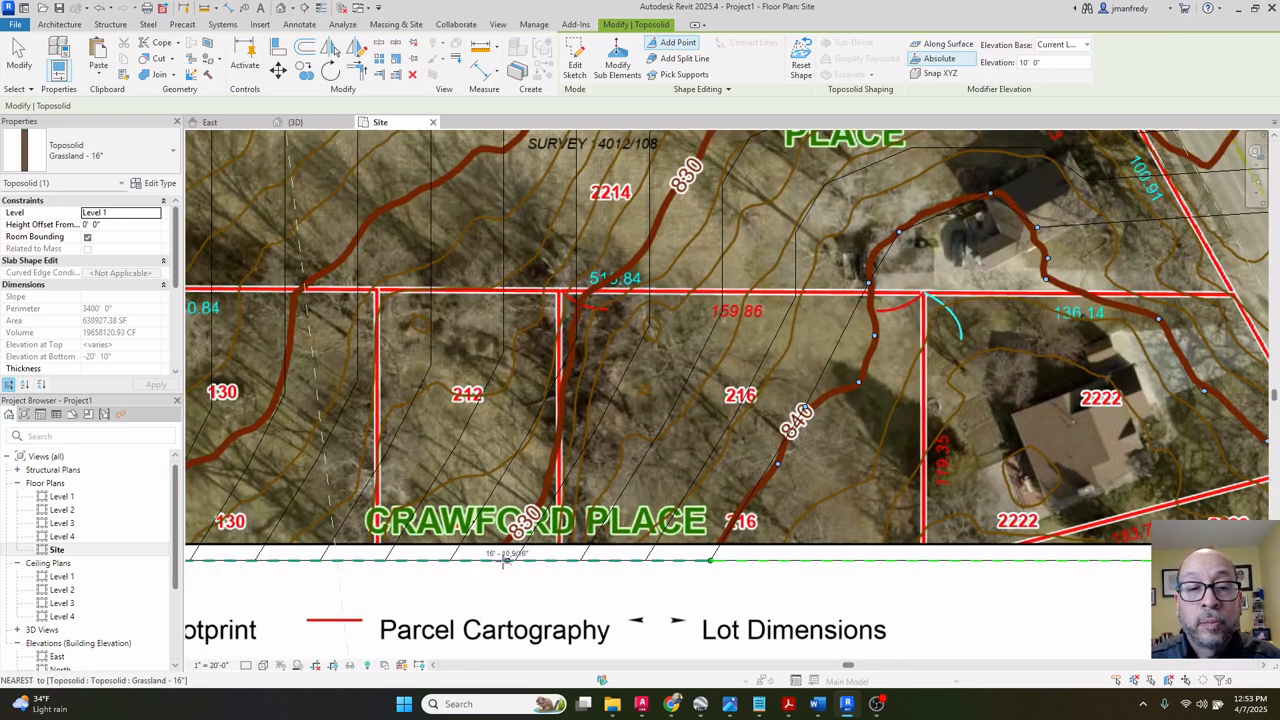
{"action": "left_click", "coordinate": [491, 560]}
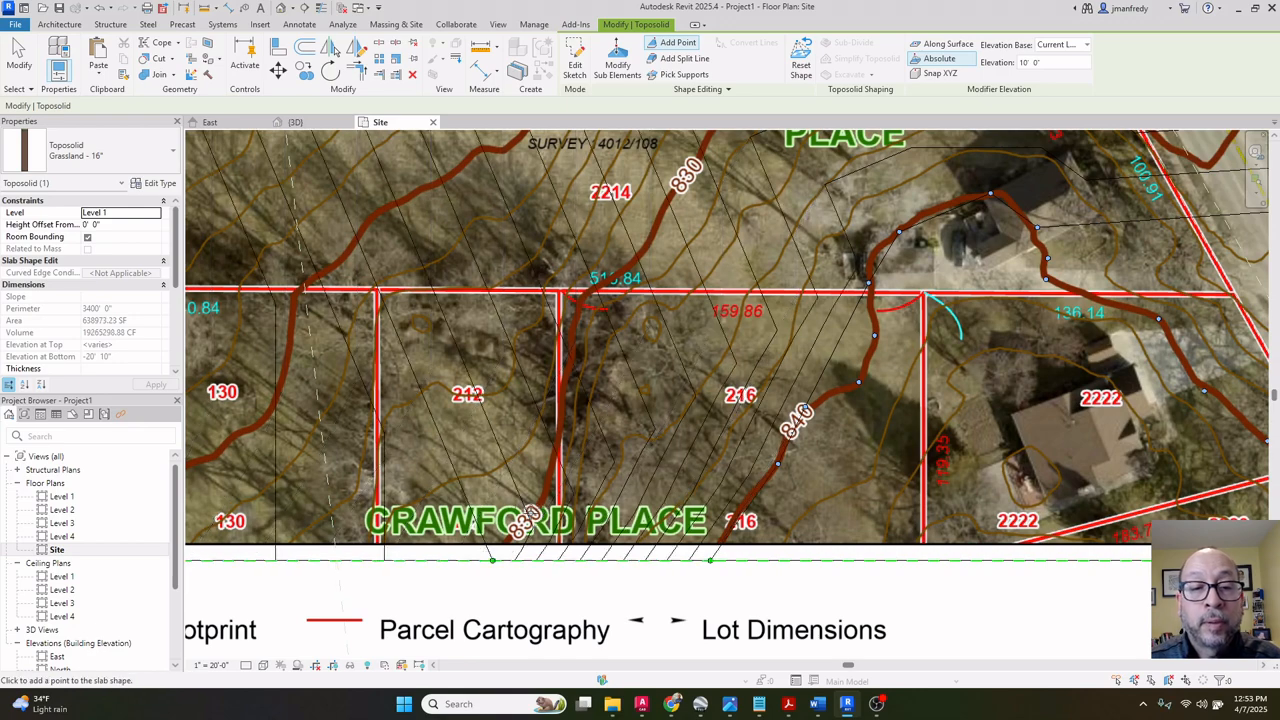
{"action": "left_click", "coordinate": [530, 512]}
{"action": "left_click", "coordinate": [547, 481]}
{"action": "left_click", "coordinate": [560, 408]}
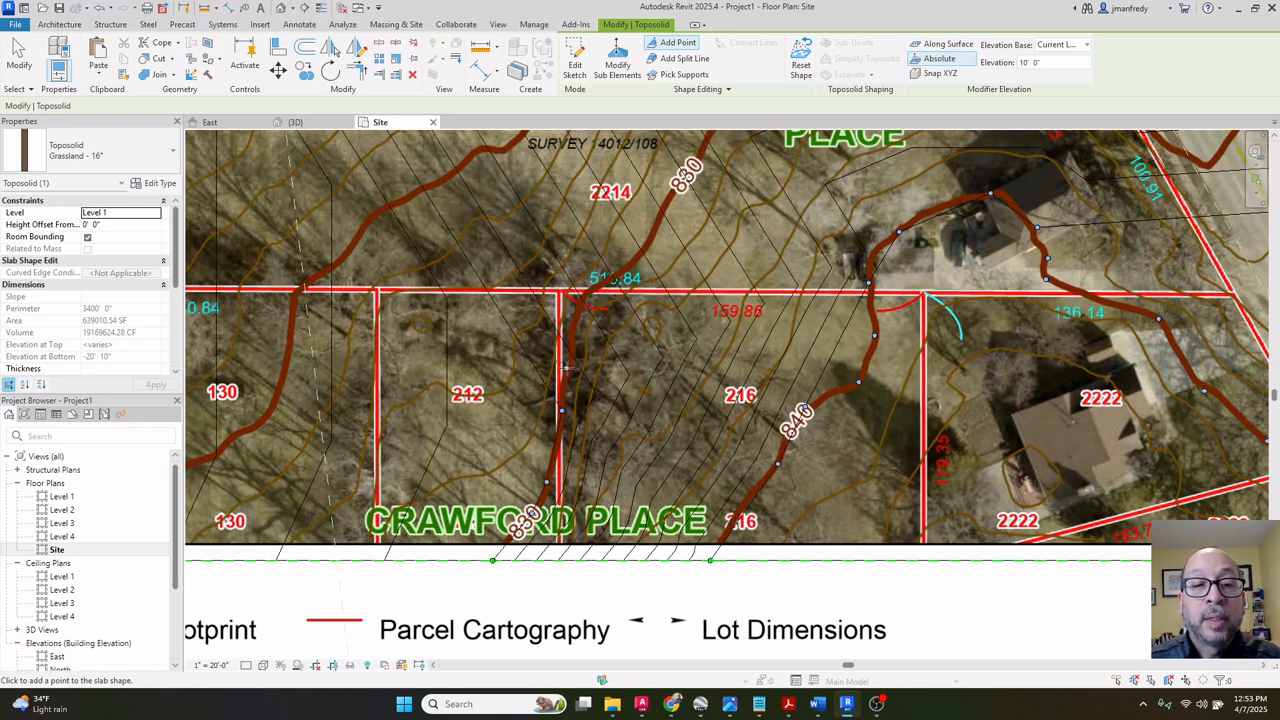
{"action": "left_click", "coordinate": [566, 367]}
{"action": "left_click", "coordinate": [573, 305]}
{"action": "left_click", "coordinate": [613, 280]}
{"action": "left_click", "coordinate": [638, 263]}
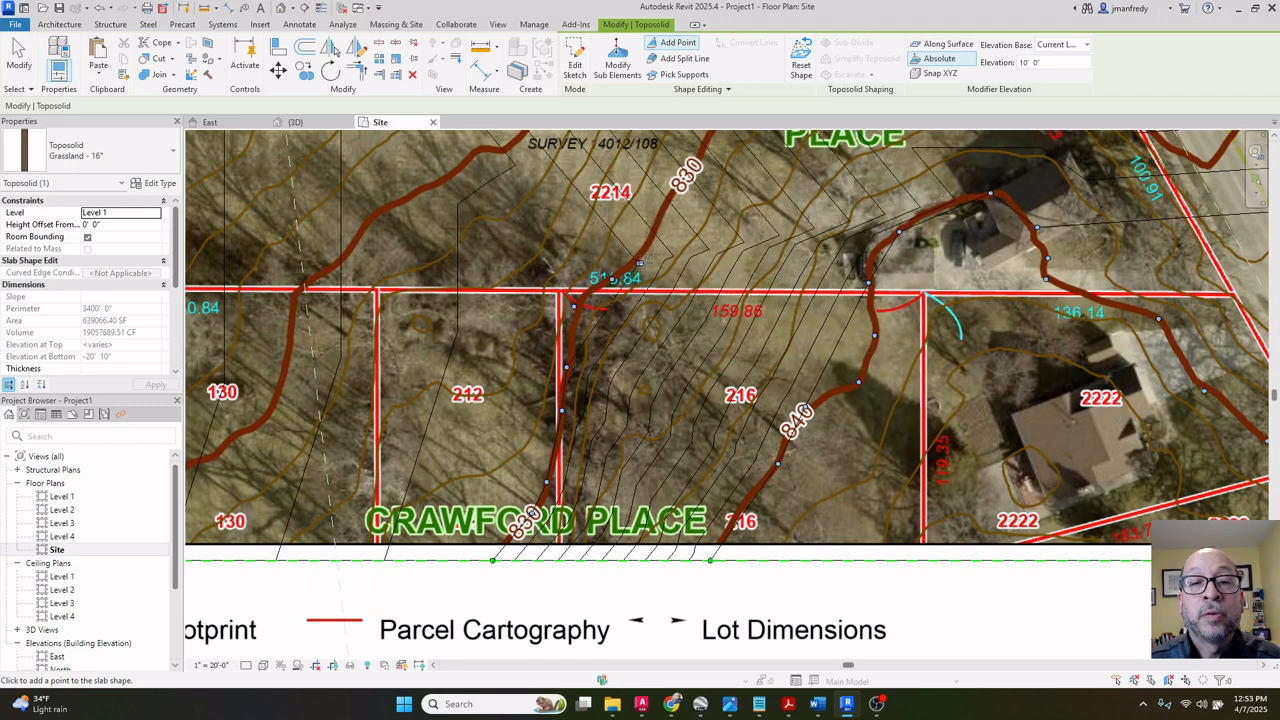
Continue the 10' points along the 830 contour through lot 2214 and past the Crawford Place label to Indianola Ave.
{"action": "middle_click_drag", "start_coordinate": [674, 194], "coordinate": [568, 344]}
{"action": "left_click", "coordinate": [574, 330]}
{"action": "left_click", "coordinate": [604, 277]}
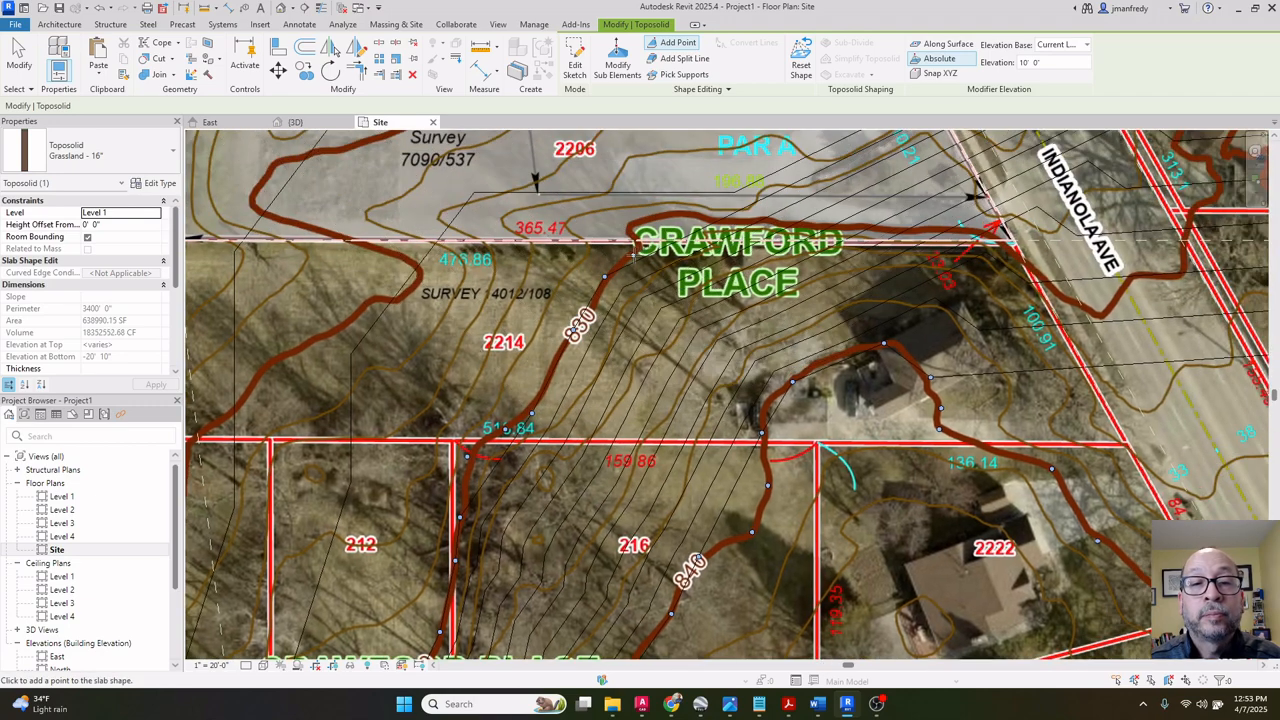
{"action": "left_click", "coordinate": [631, 226]}
{"action": "left_click", "coordinate": [673, 217]}
{"action": "left_click", "coordinate": [716, 217]}
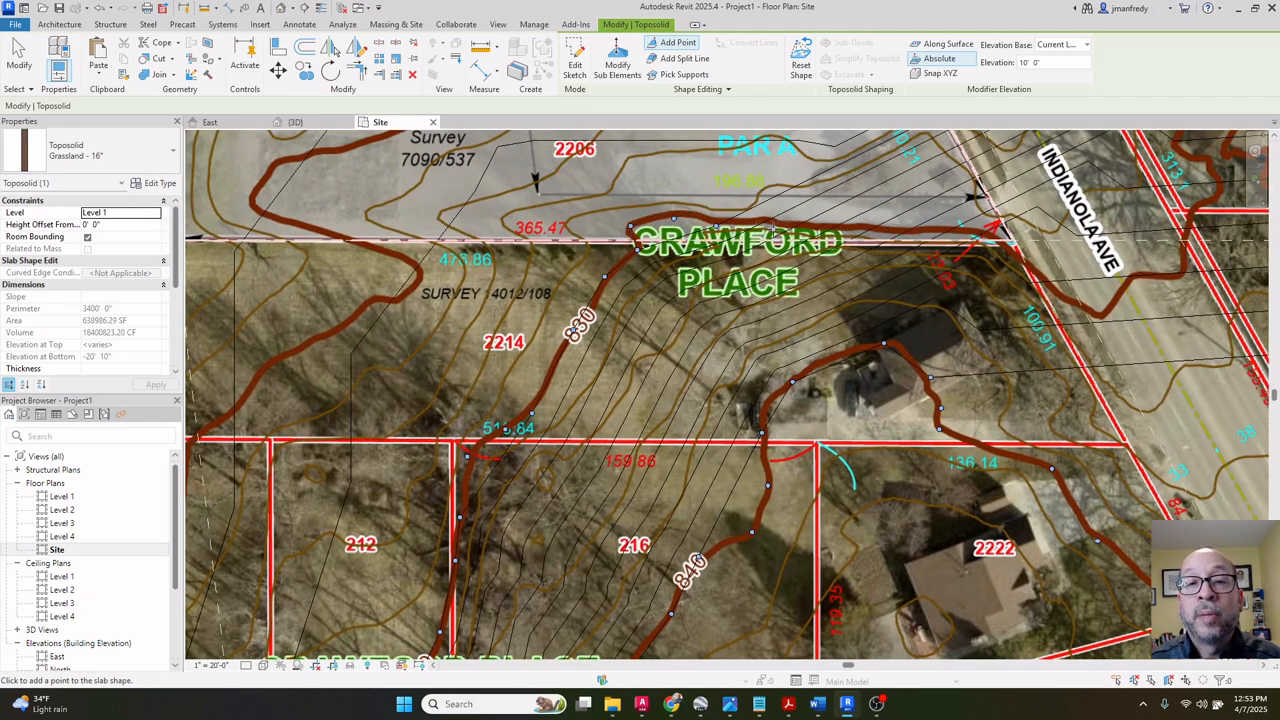
{"action": "left_click", "coordinate": [982, 231]}
Add 10' points where the 830 contour dips across Indianola Ave and turns up into lot 2203.
{"action": "middle_click_drag", "start_coordinate": [993, 233], "coordinate": [710, 248]}
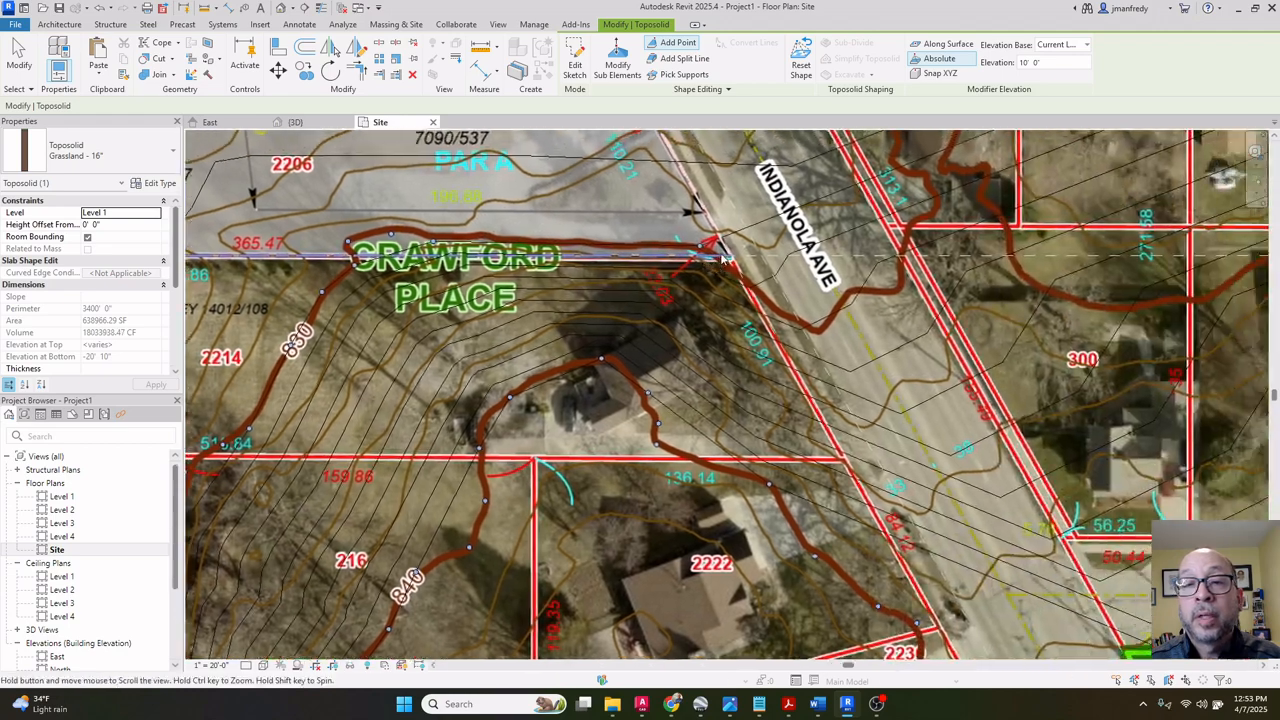
{"action": "left_click", "coordinate": [782, 312]}
{"action": "left_click", "coordinate": [828, 330]}
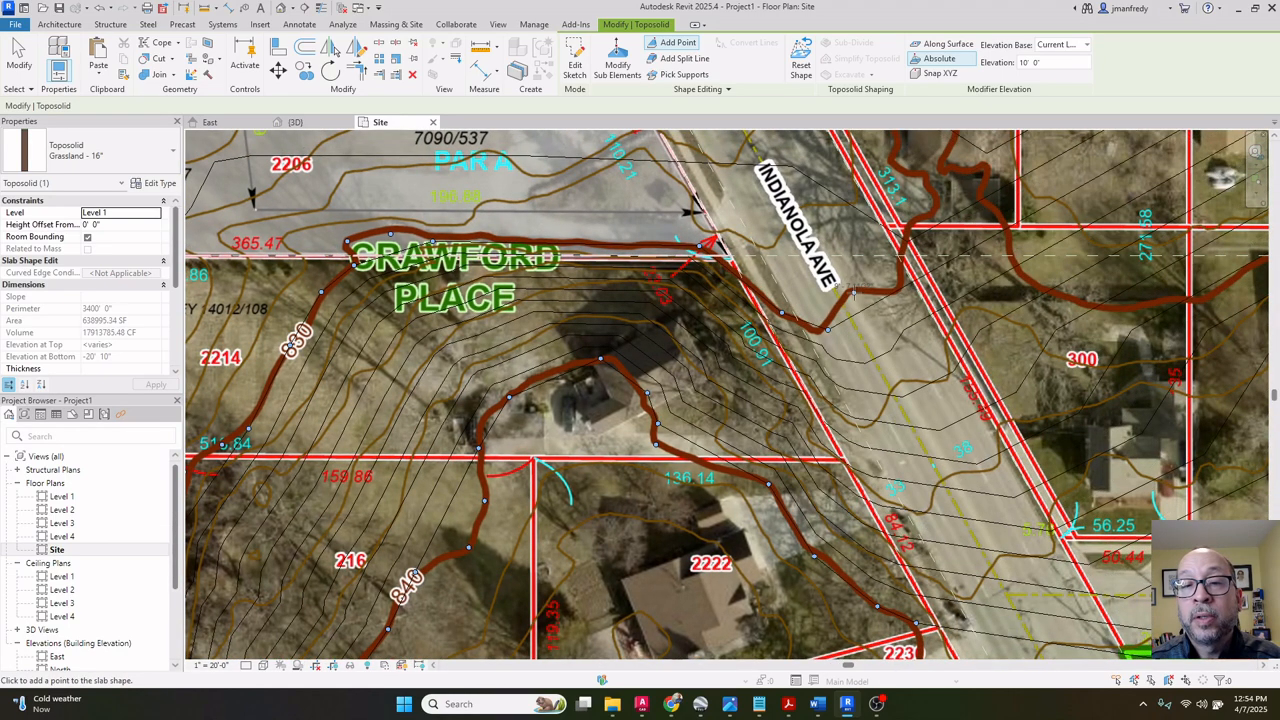
{"action": "left_click", "coordinate": [853, 292]}
{"action": "left_click", "coordinate": [897, 290]}
{"action": "left_click", "coordinate": [900, 238]}
{"action": "left_click", "coordinate": [929, 212]}
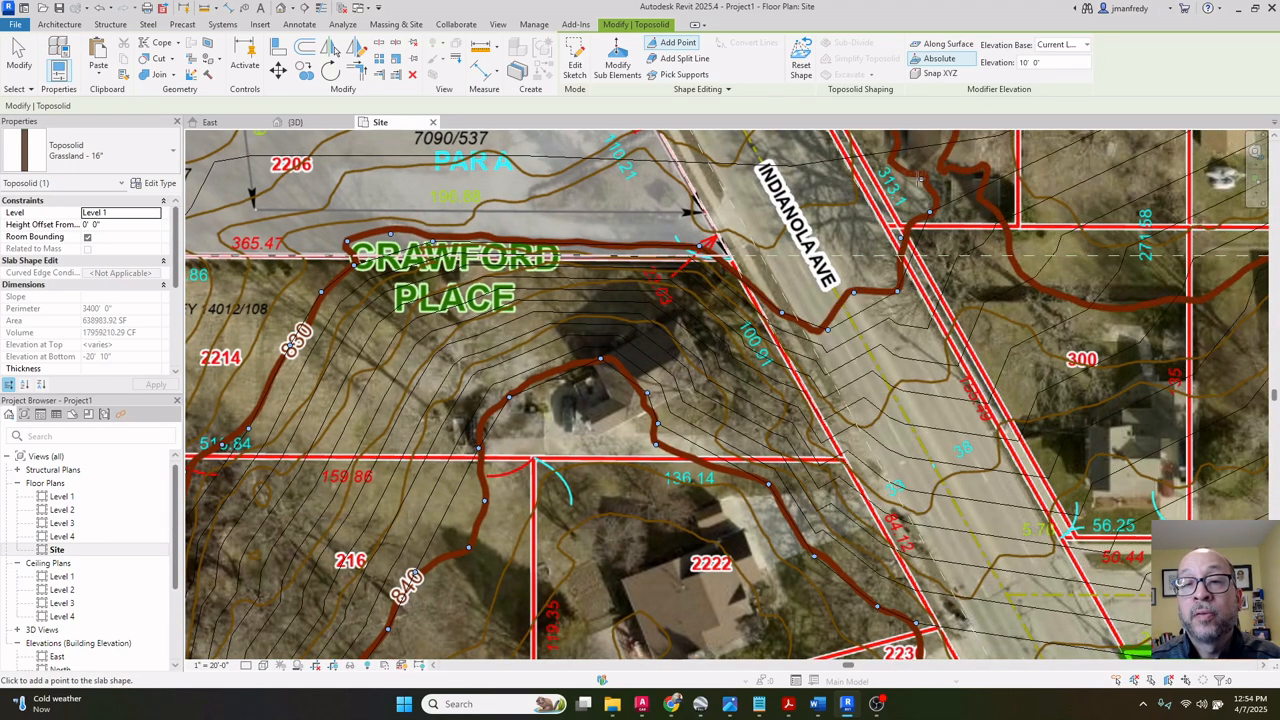
Trace the 830 contour's loop in lot 2203 with 10' points, down to the lot's lower right corner.
{"action": "middle_click_drag", "start_coordinate": [891, 214], "coordinate": [745, 398]}
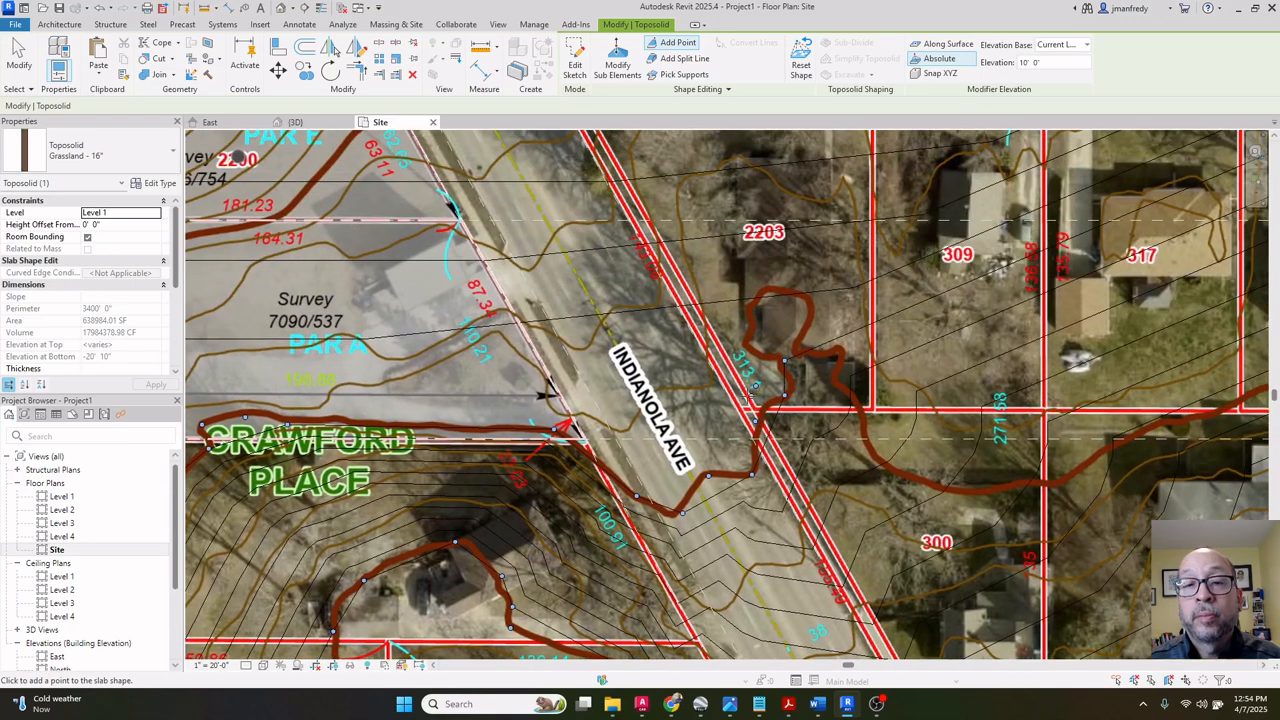
{"action": "left_click", "coordinate": [743, 345]}
{"action": "left_click", "coordinate": [750, 300]}
{"action": "left_click", "coordinate": [789, 287]}
{"action": "left_click", "coordinate": [814, 306]}
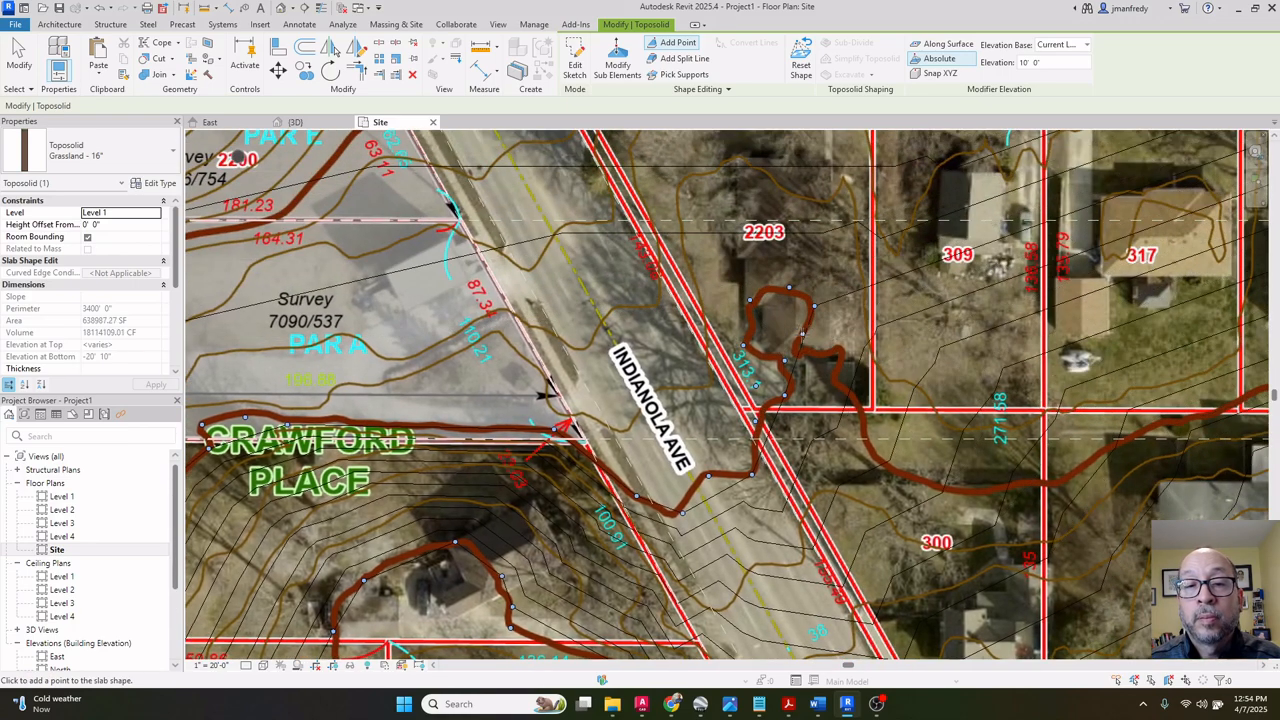
{"action": "left_click", "coordinate": [802, 338]}
{"action": "left_click", "coordinate": [842, 352]}
{"action": "left_click", "coordinate": [836, 380]}
{"action": "left_click", "coordinate": [862, 411]}
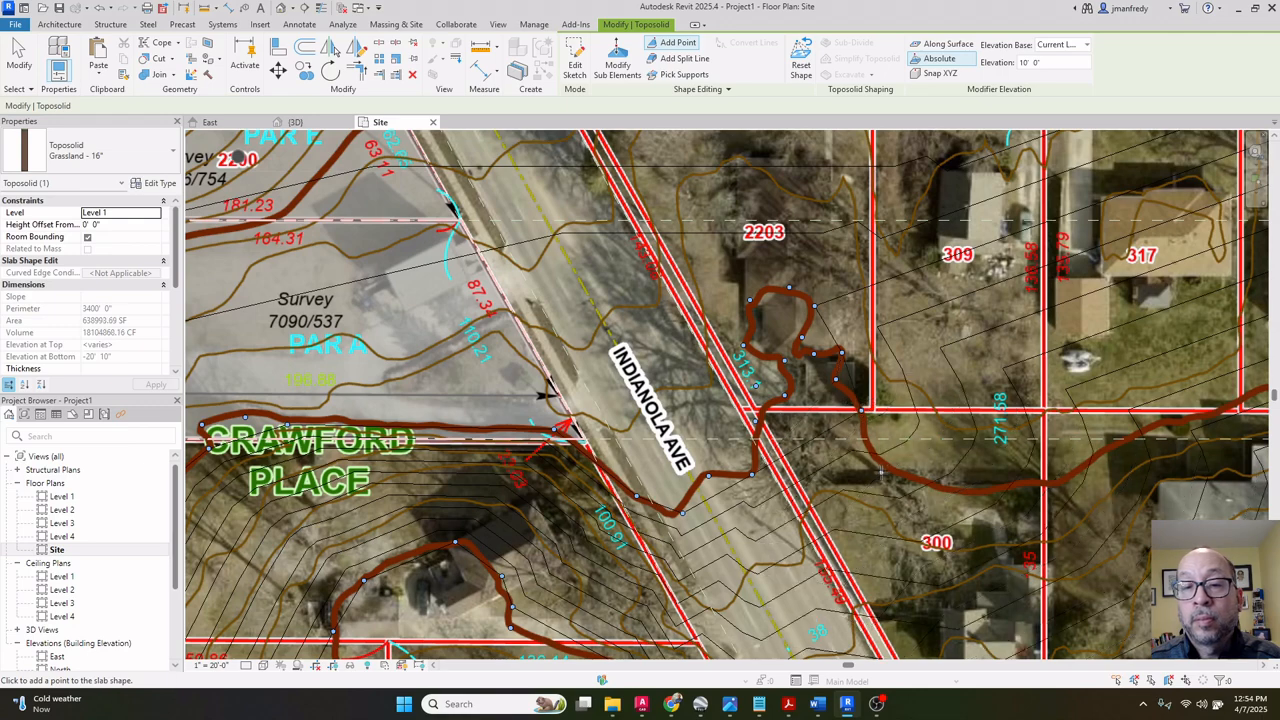
Add 10' points along the 830 contour's curve through lots 300 and 320 and up into lot 321.
{"action": "left_click", "coordinate": [882, 473]}
{"action": "middle_click_drag", "start_coordinate": [929, 499], "coordinate": [716, 477]}
{"action": "left_click", "coordinate": [799, 468]}
{"action": "left_click", "coordinate": [880, 441]}
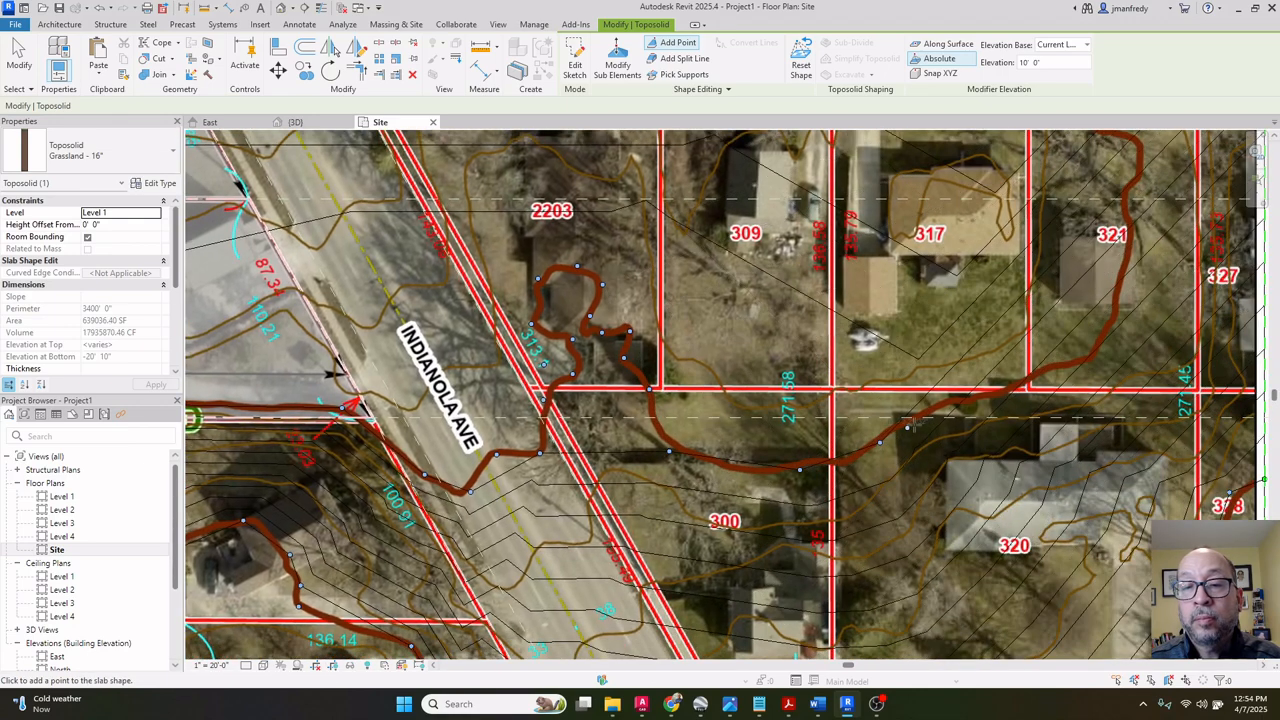
{"action": "left_click", "coordinate": [1010, 389]}
{"action": "left_click", "coordinate": [1086, 362]}
Add 10' points up the winding 830 contour through lot 321 to the south side of E Gray St.
{"action": "middle_click_drag", "start_coordinate": [1086, 362], "coordinate": [963, 470]}
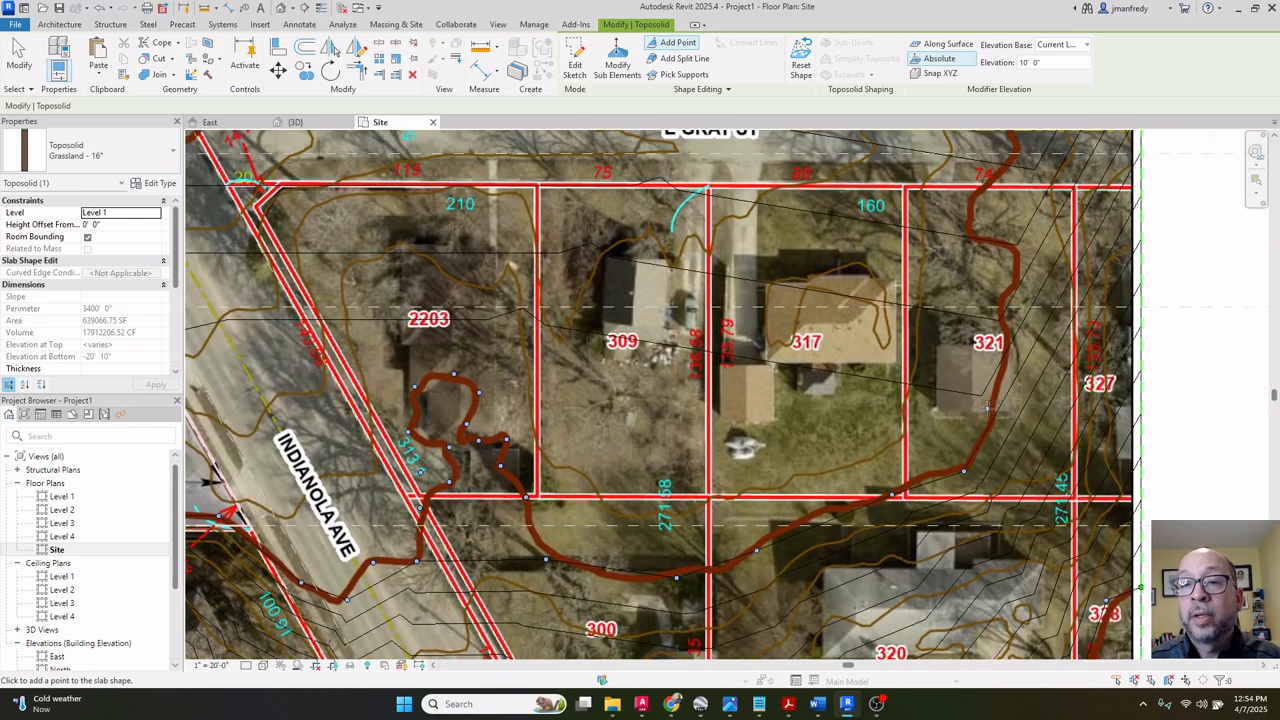
{"action": "left_click", "coordinate": [992, 408]}
{"action": "left_click", "coordinate": [1008, 333]}
{"action": "left_click", "coordinate": [999, 300]}
{"action": "left_click", "coordinate": [1017, 268]}
{"action": "left_click", "coordinate": [1015, 248]}
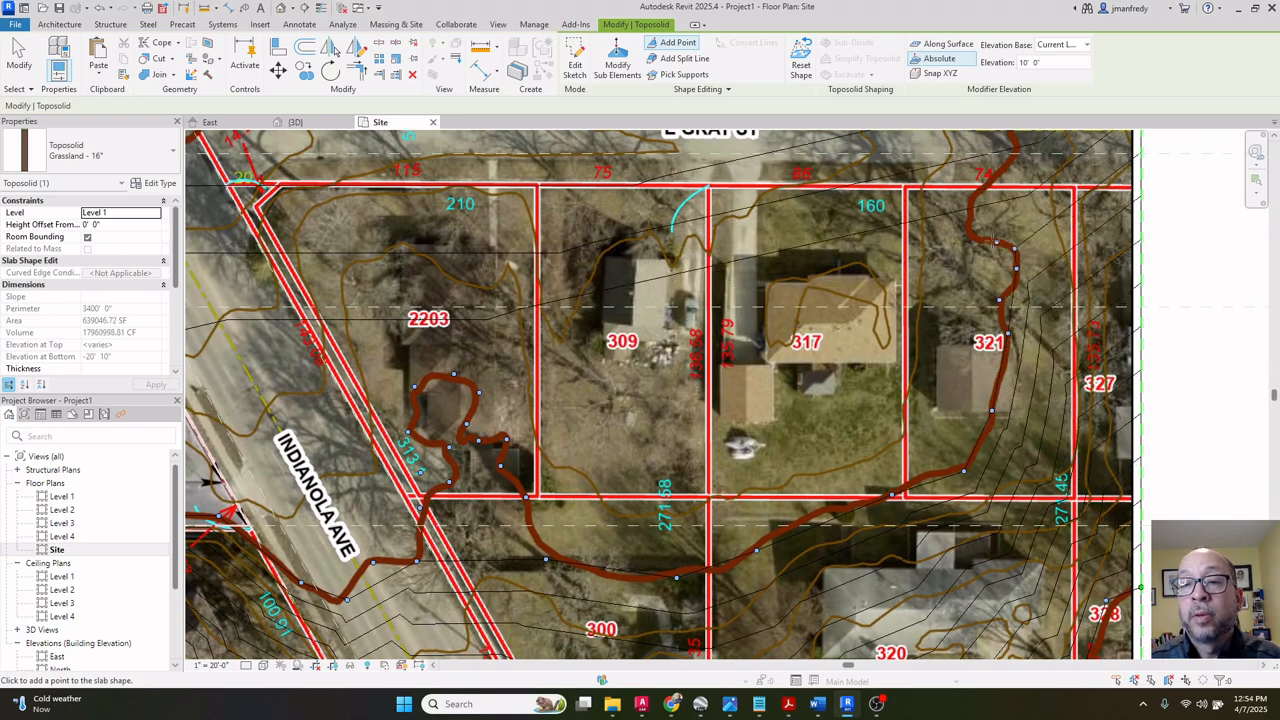
{"action": "left_click", "coordinate": [979, 239]}
{"action": "left_click", "coordinate": [974, 209]}
{"action": "left_click", "coordinate": [987, 187]}
Carry the 10' points along the 830 contour across E Gray St to the lower edge of lot 320.
{"action": "middle_click_drag", "start_coordinate": [987, 187], "coordinate": [886, 366]}
{"action": "left_click", "coordinate": [918, 333]}
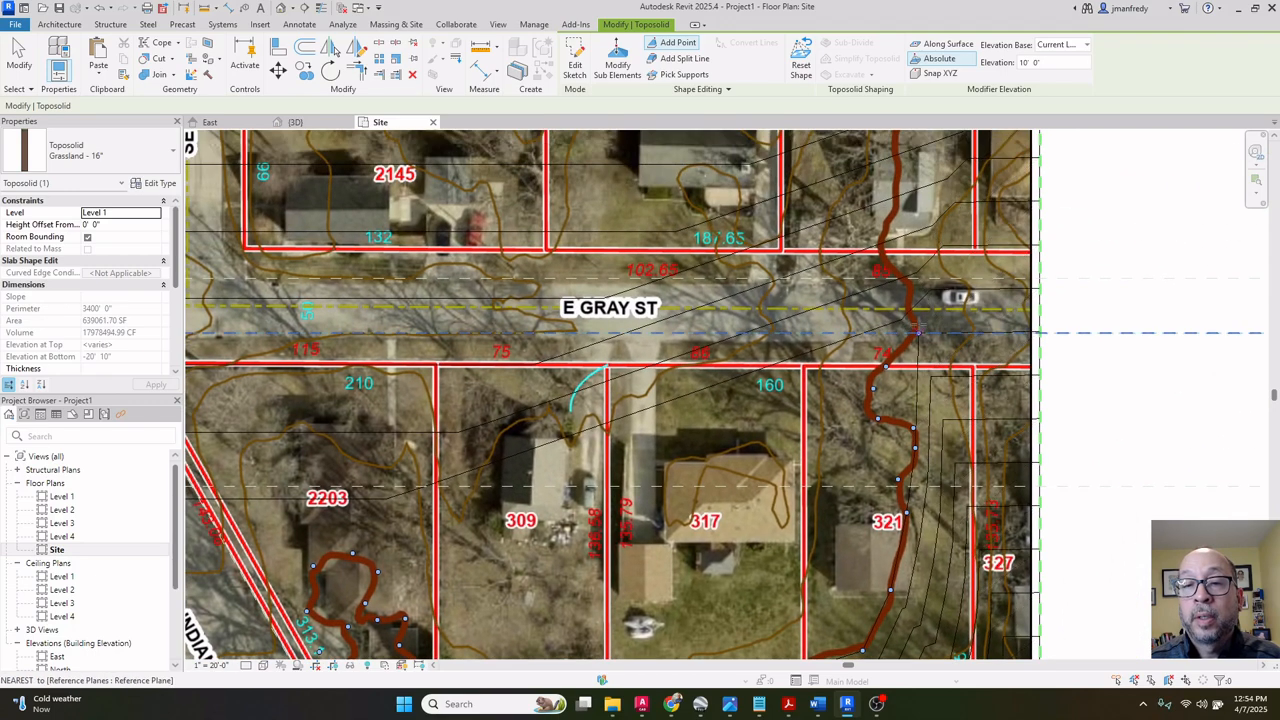
{"action": "left_click", "coordinate": [907, 278]}
{"action": "left_click", "coordinate": [886, 249]}
{"action": "middle_click_drag", "start_coordinate": [886, 249], "coordinate": [822, 414]}
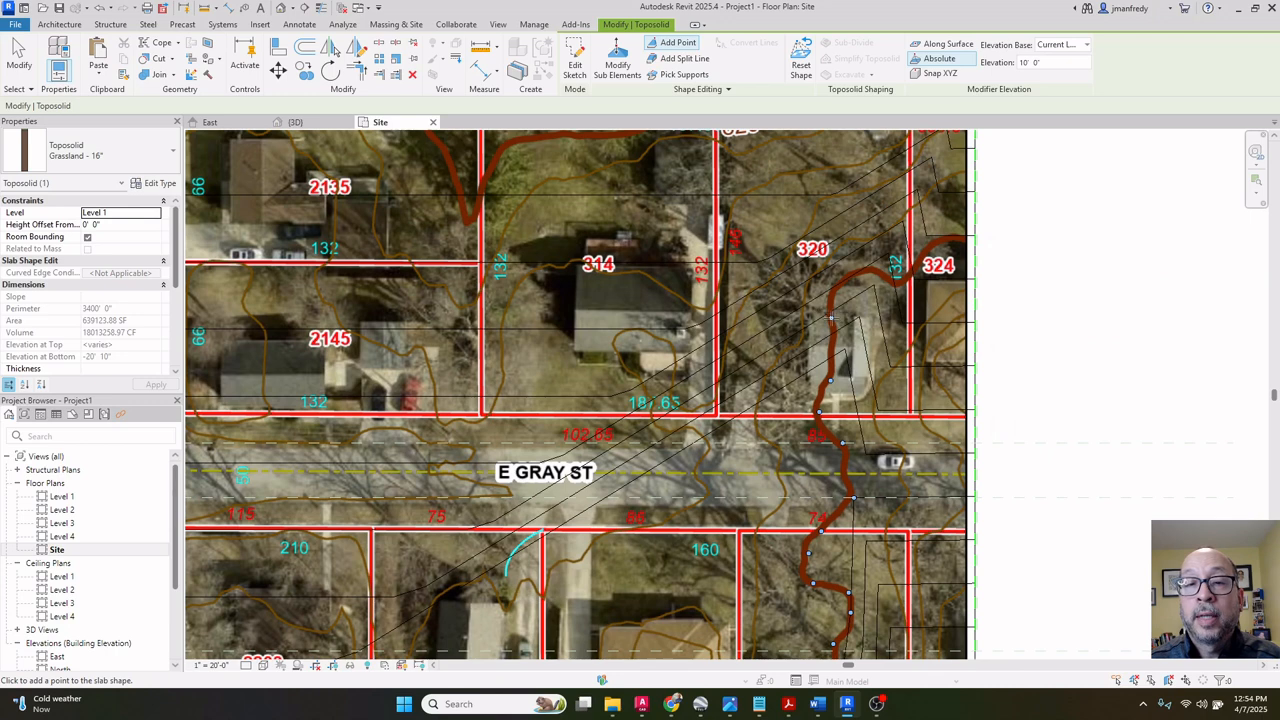
Trace the 830 contour through lots 320 and 324 with 10' points, ending on the toposolid's east edge, and finish adding points.
{"action": "left_click", "coordinate": [830, 318]}
{"action": "left_click", "coordinate": [838, 286]}
{"action": "left_click", "coordinate": [871, 265]}
{"action": "left_click", "coordinate": [894, 281]}
{"action": "left_click", "coordinate": [926, 248]}
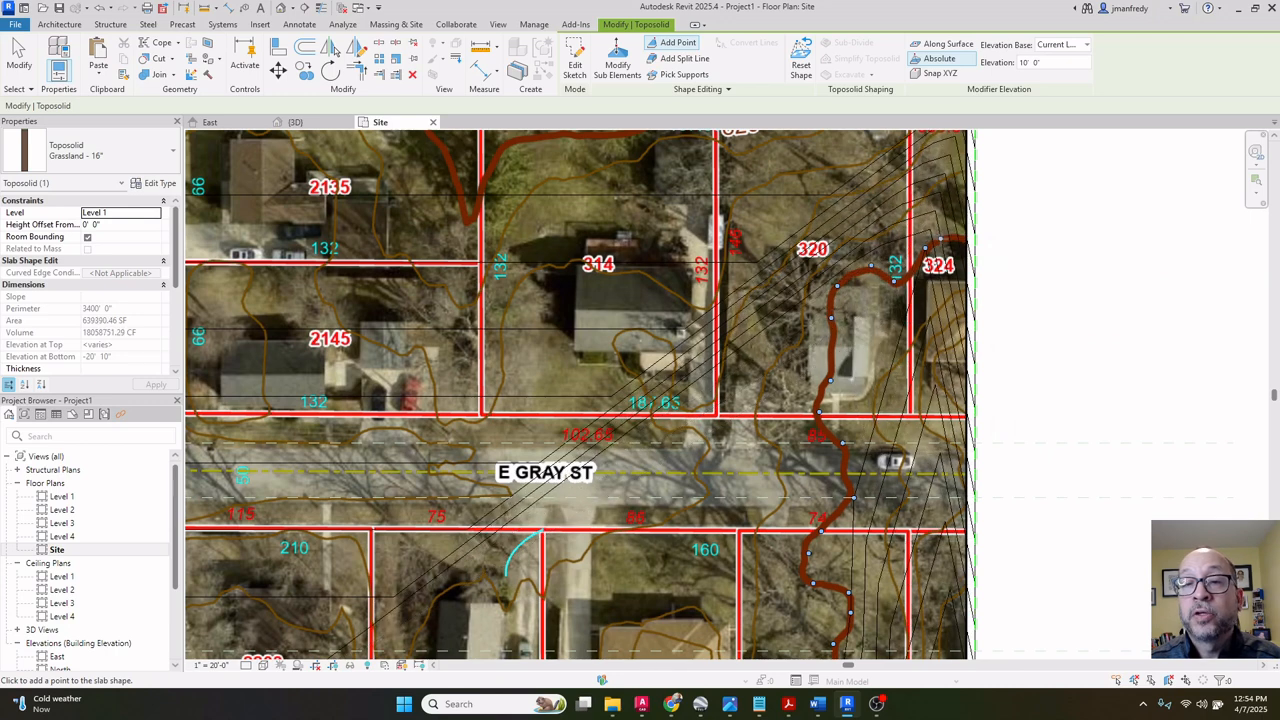
{"action": "left_click", "coordinate": [941, 239]}
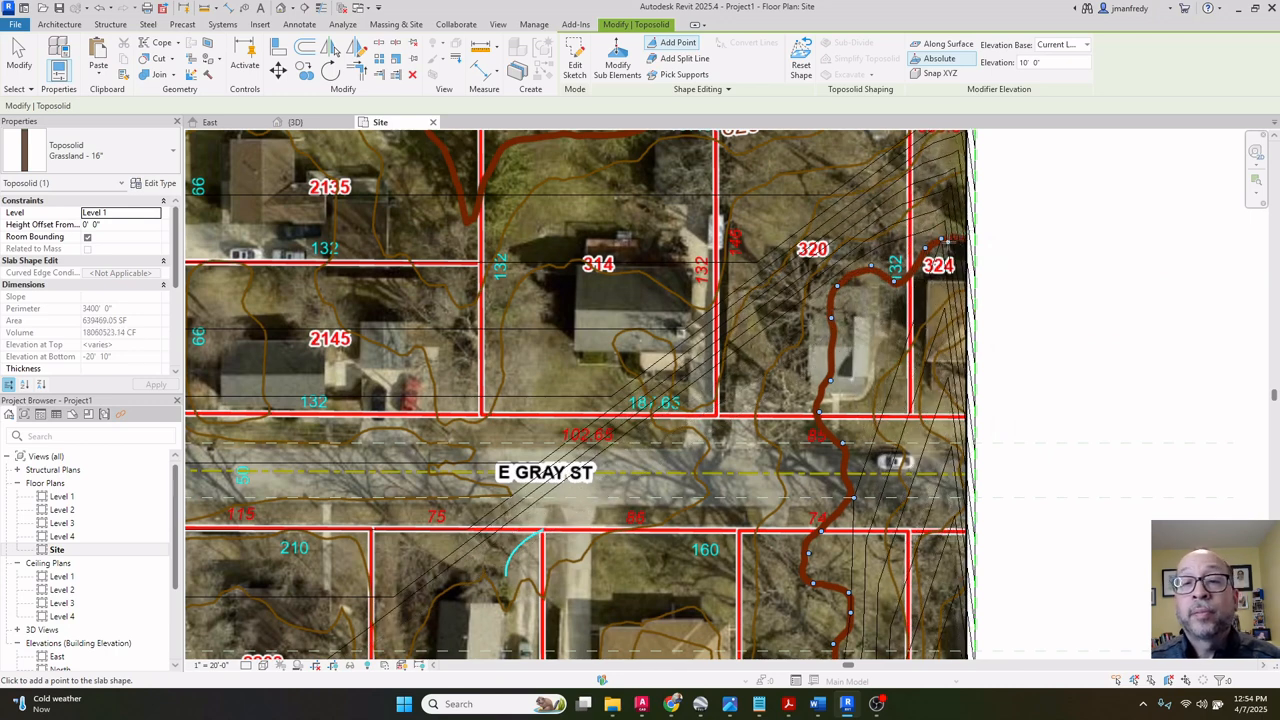
{"action": "scroll", "coordinate": [946, 236], "scroll_direction": "up", "scroll_amount": 3}
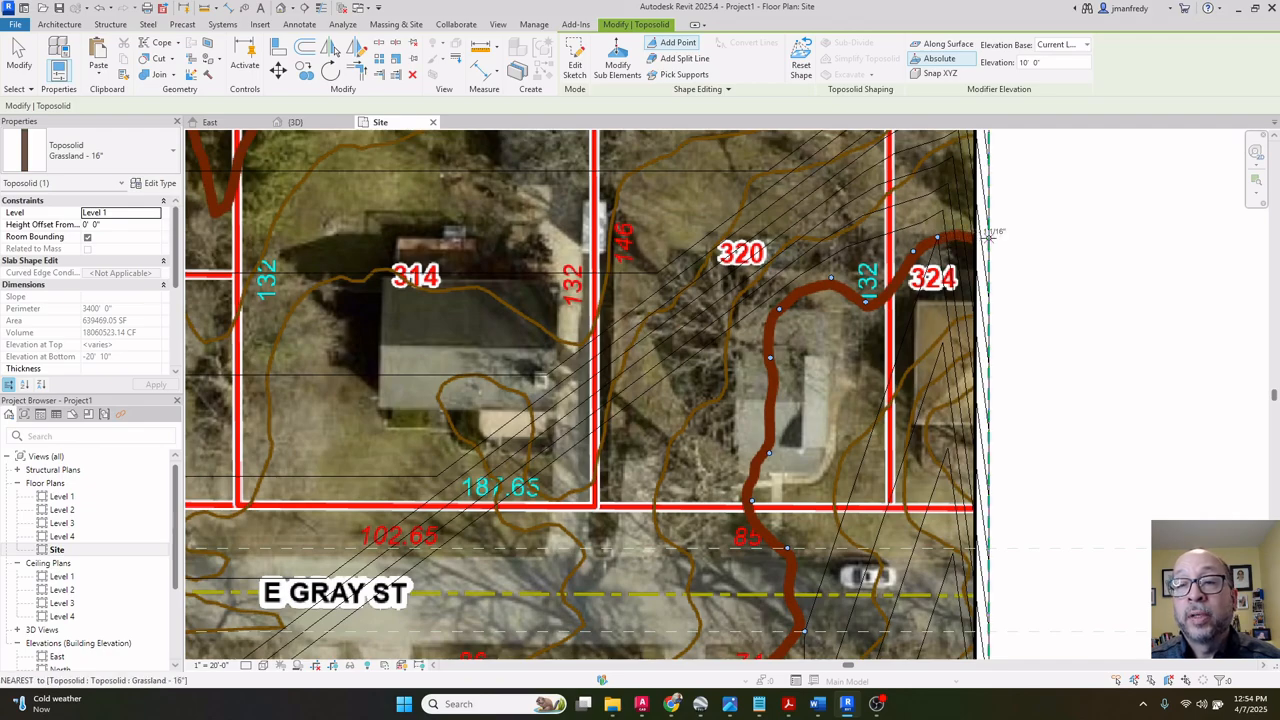
{"action": "left_click", "coordinate": [988, 238]}
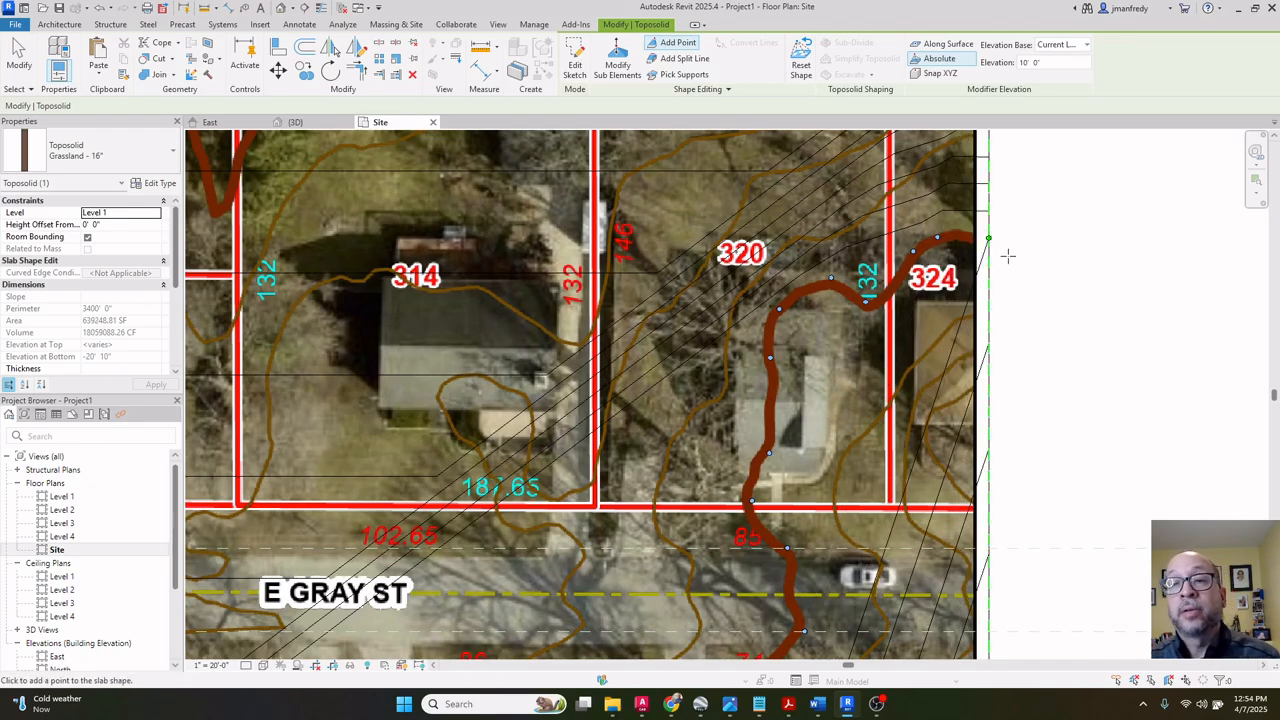
{"action": "scroll", "coordinate": [1008, 256], "scroll_direction": "down", "scroll_amount": 5}
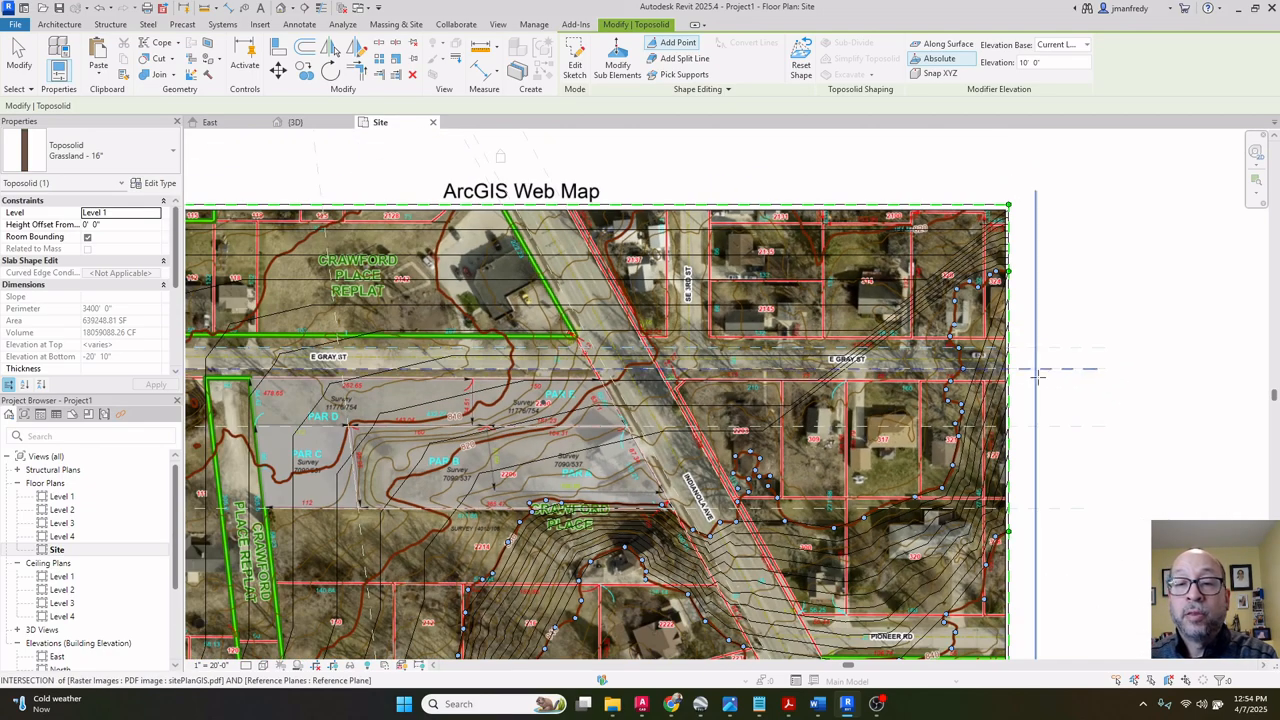
{"action": "scroll", "coordinate": [1038, 377], "scroll_direction": "down", "scroll_amount": 1}
{"action": "middle_click_drag", "start_coordinate": [1041, 414], "coordinate": [1022, 354]}
{"action": "key", "text": "Escape"}
{"action": "key", "text": "Escape"}
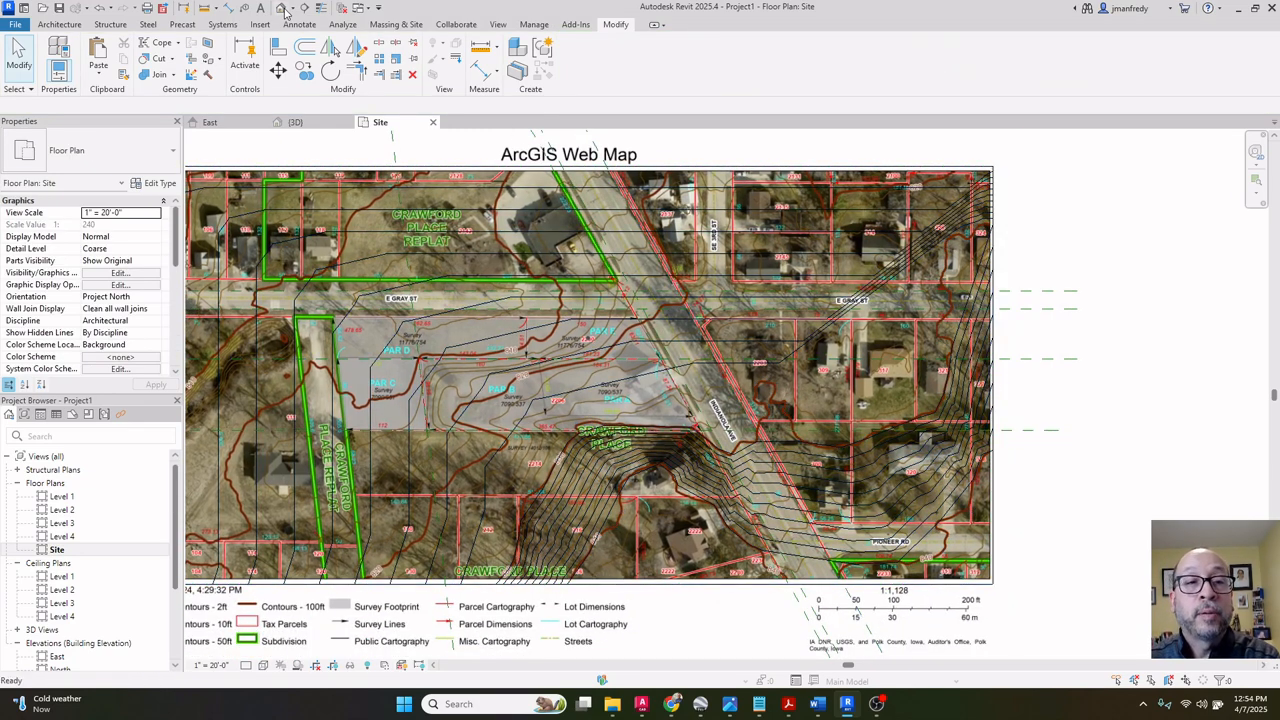
Open the default 3D view and examine the toposolid's slopes from the side and from above.
{"action": "left_click", "coordinate": [283, 8]}
{"action": "middle_click_drag", "start_coordinate": [557, 284], "coordinate": [649, 296], "text": "shift"}
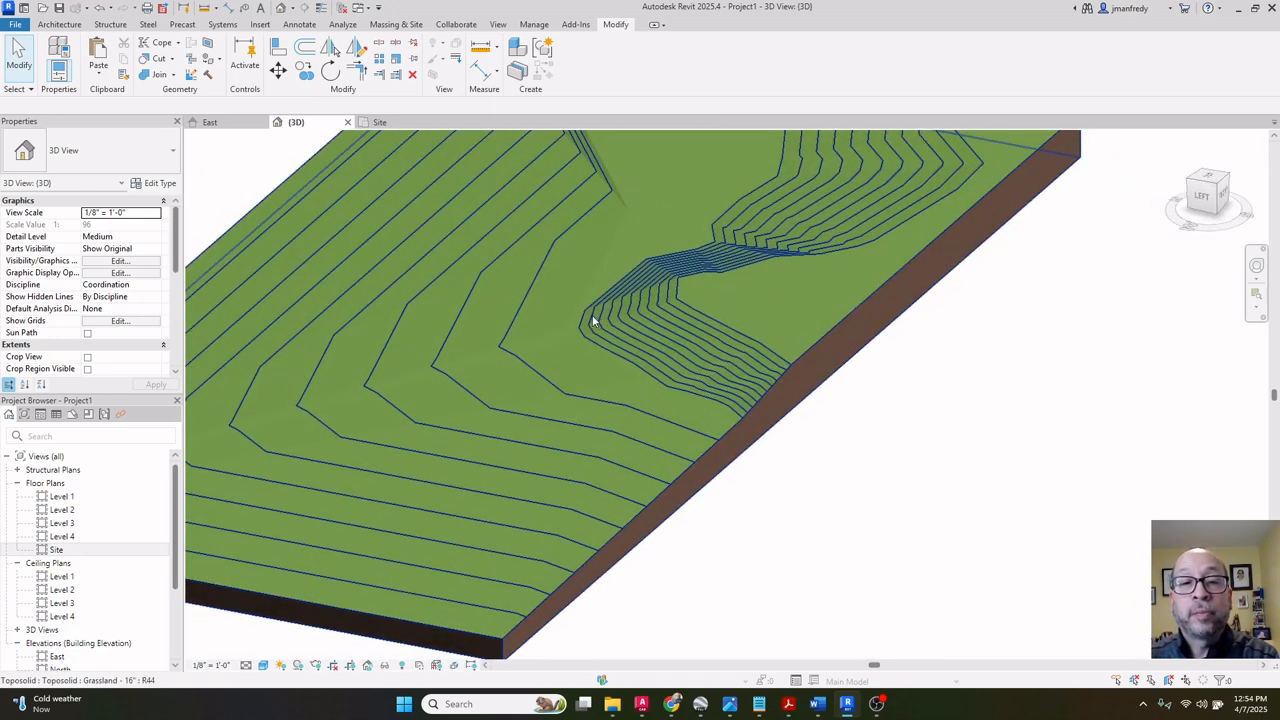
{"action": "middle_click_drag", "start_coordinate": [593, 320], "coordinate": [660, 199], "text": "shift"}
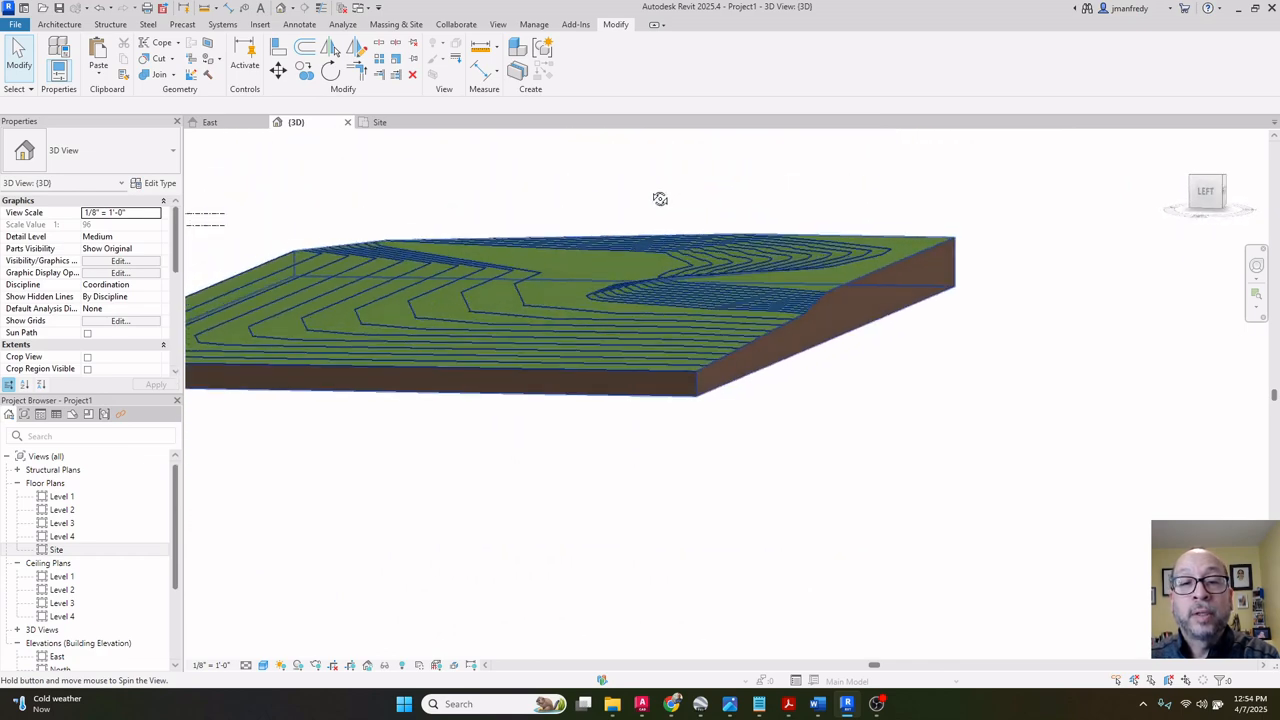
{"action": "scroll", "coordinate": [656, 270], "scroll_direction": "up", "scroll_amount": 4}
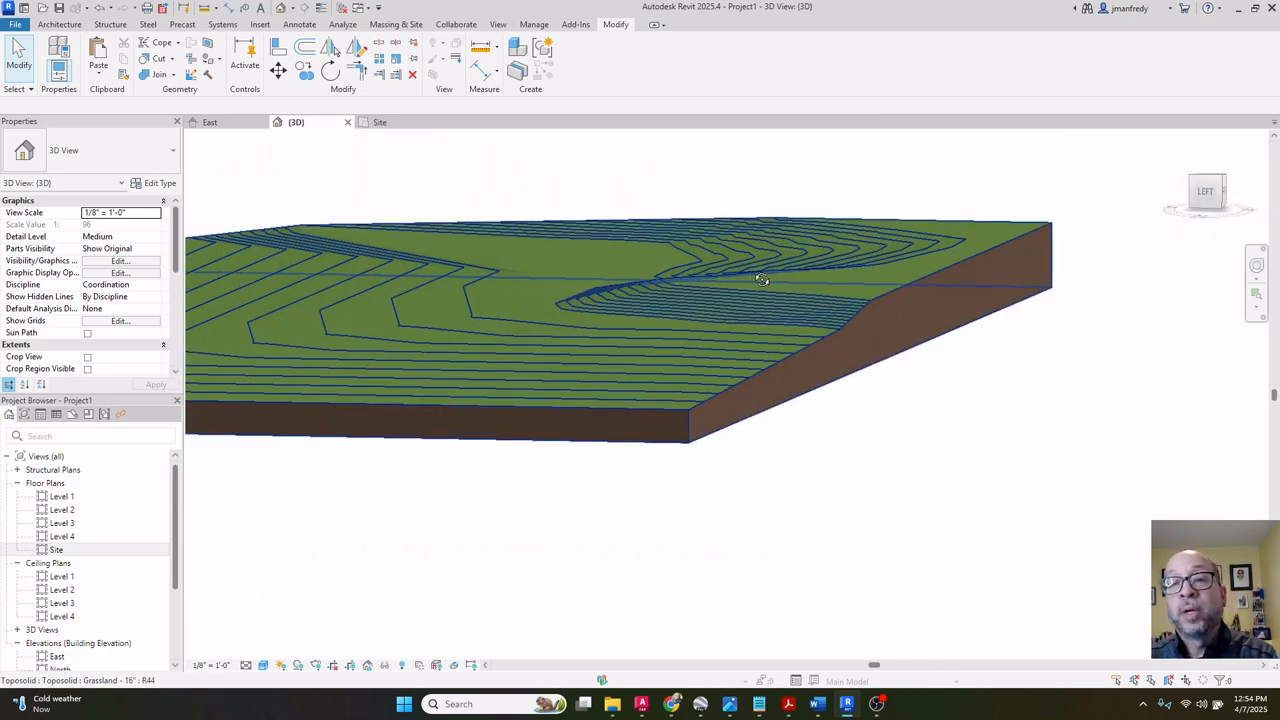
{"action": "middle_click_drag", "start_coordinate": [762, 279], "coordinate": [826, 343], "text": "shift"}
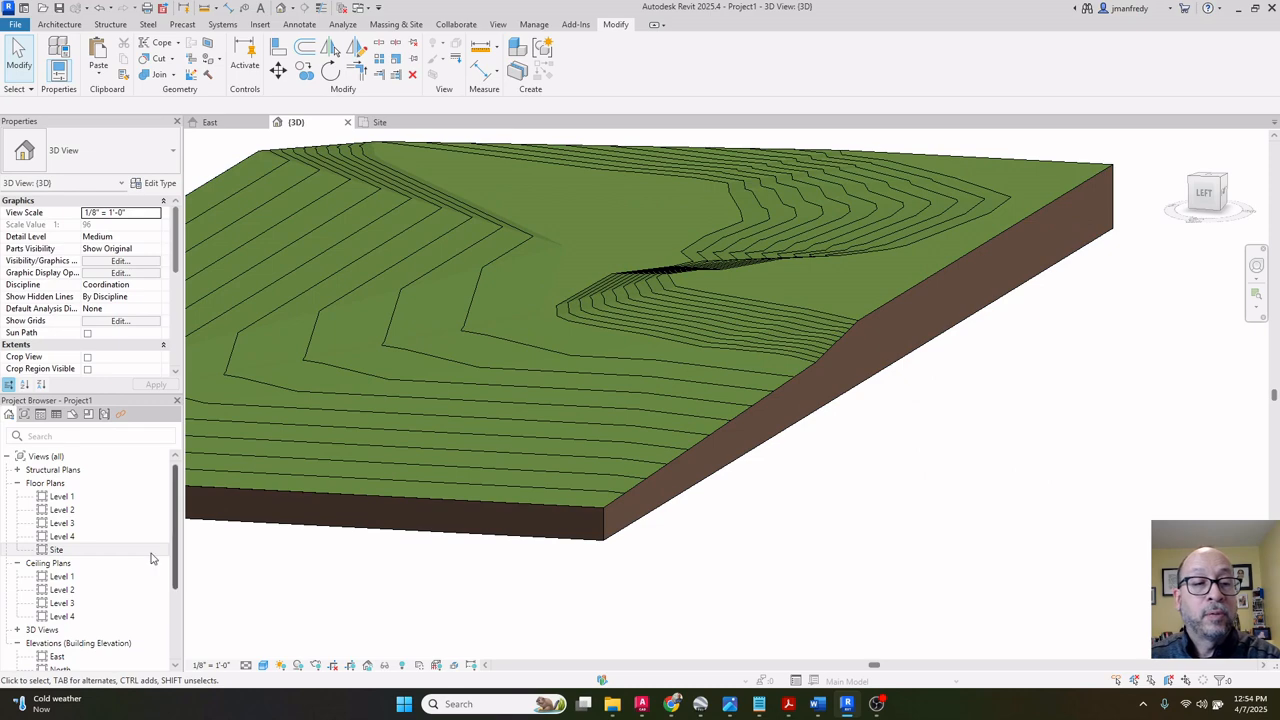
Return to the Site floor plan and draw a north-south building section across the toposolid, passing through Indianola Ave.
{"action": "double_click", "coordinate": [56, 550]}
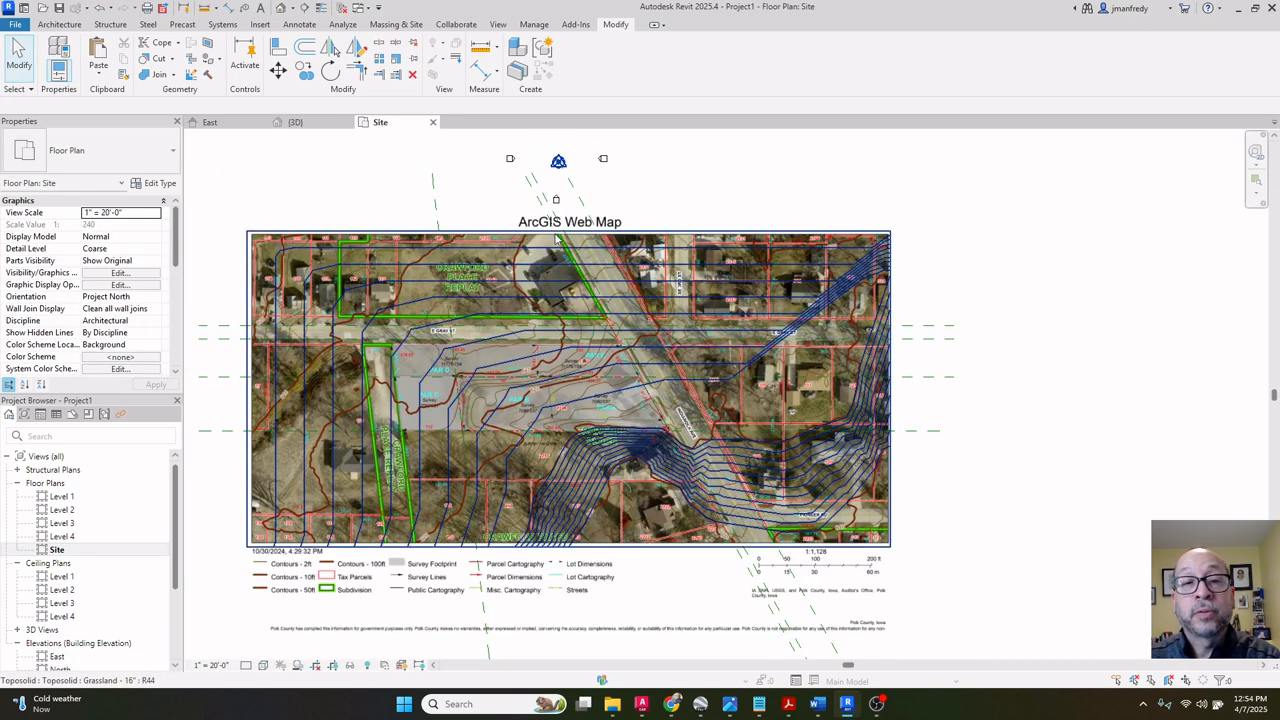
{"action": "left_click", "coordinate": [305, 9]}
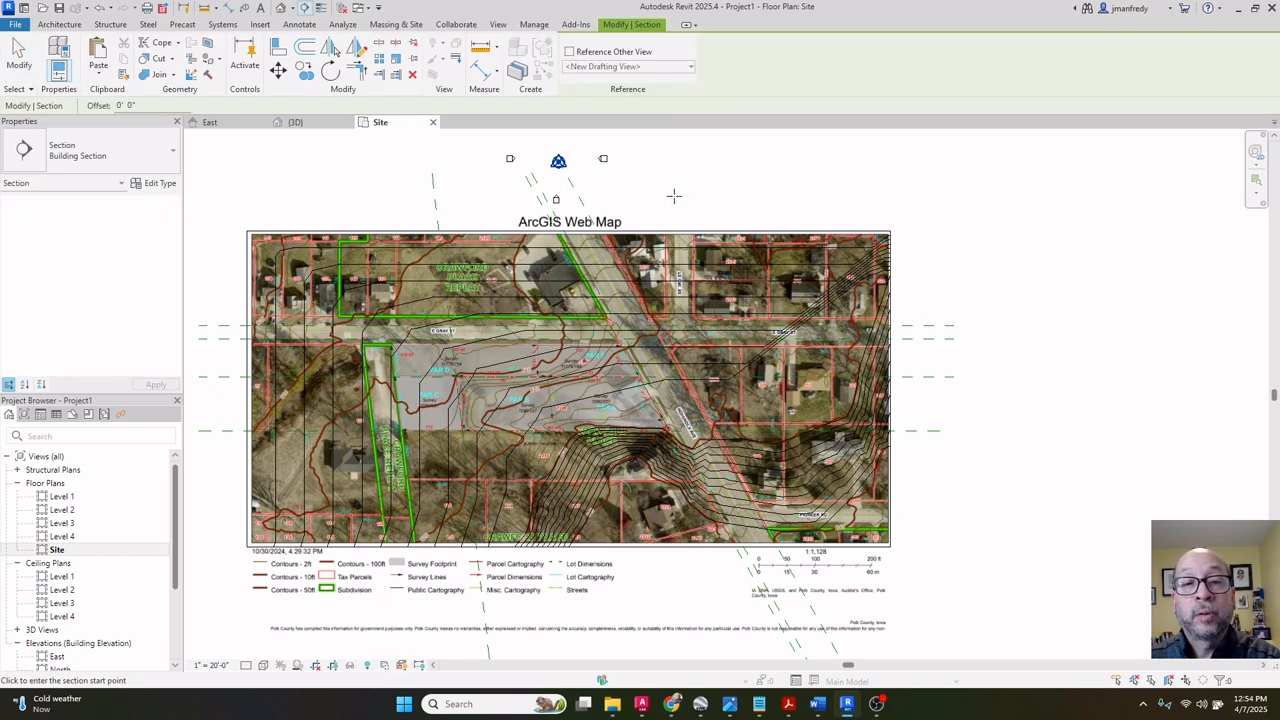
{"action": "left_click", "coordinate": [674, 193]}
{"action": "left_click", "coordinate": [674, 576]}
{"action": "key", "text": "Escape"}
{"action": "key", "text": "Escape"}
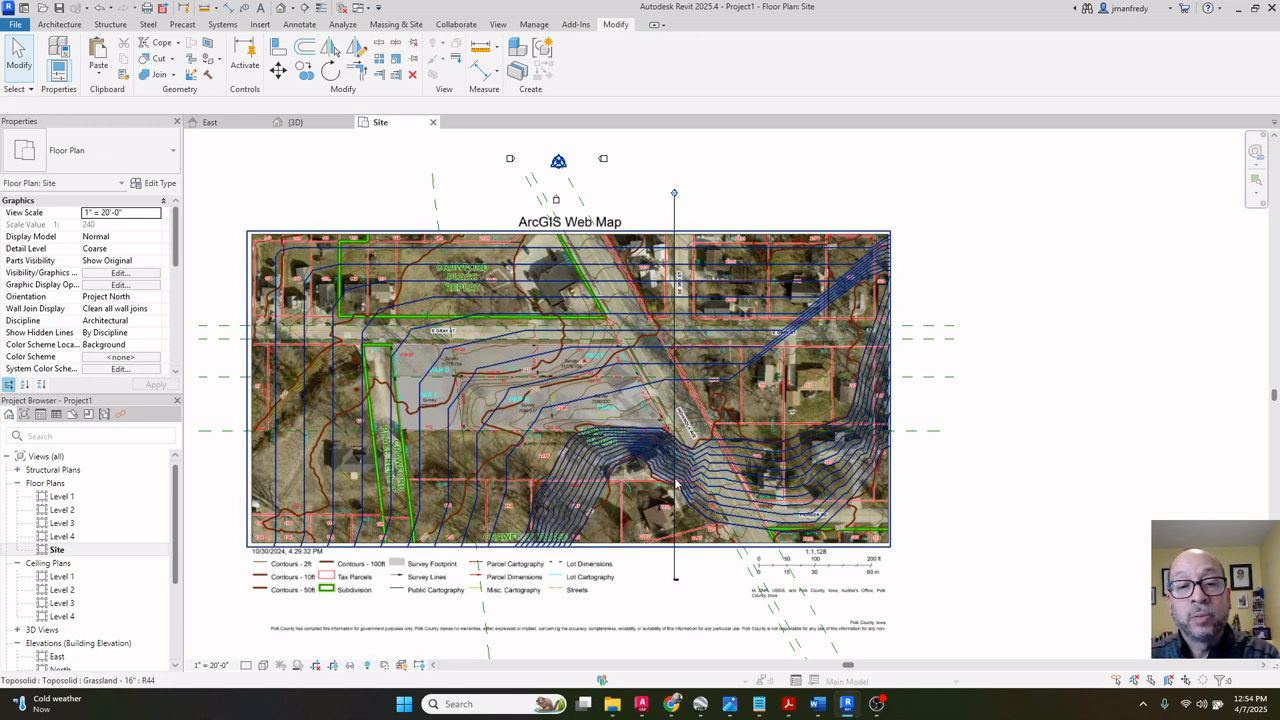
Open the new section view and examine the toposolid's cut profile along its full length.
{"action": "double_click", "coordinate": [676, 195]}
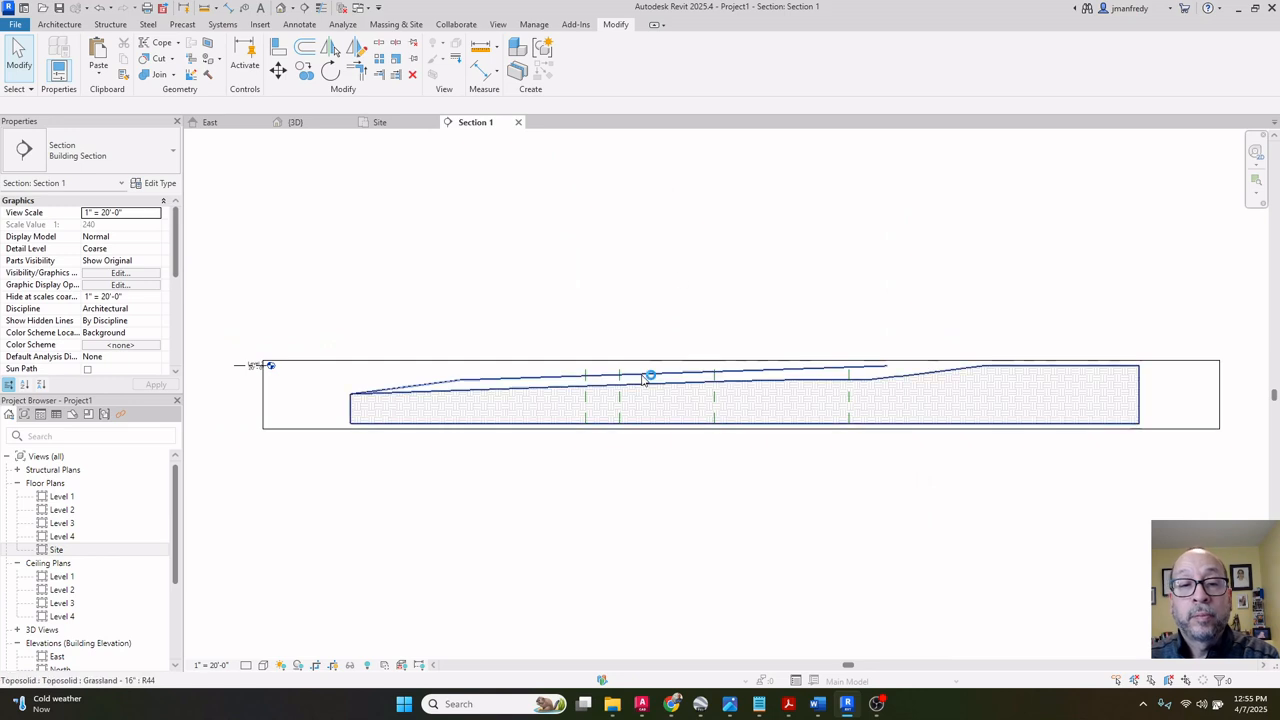
{"action": "scroll", "coordinate": [490, 394], "scroll_direction": "up", "scroll_amount": 1}
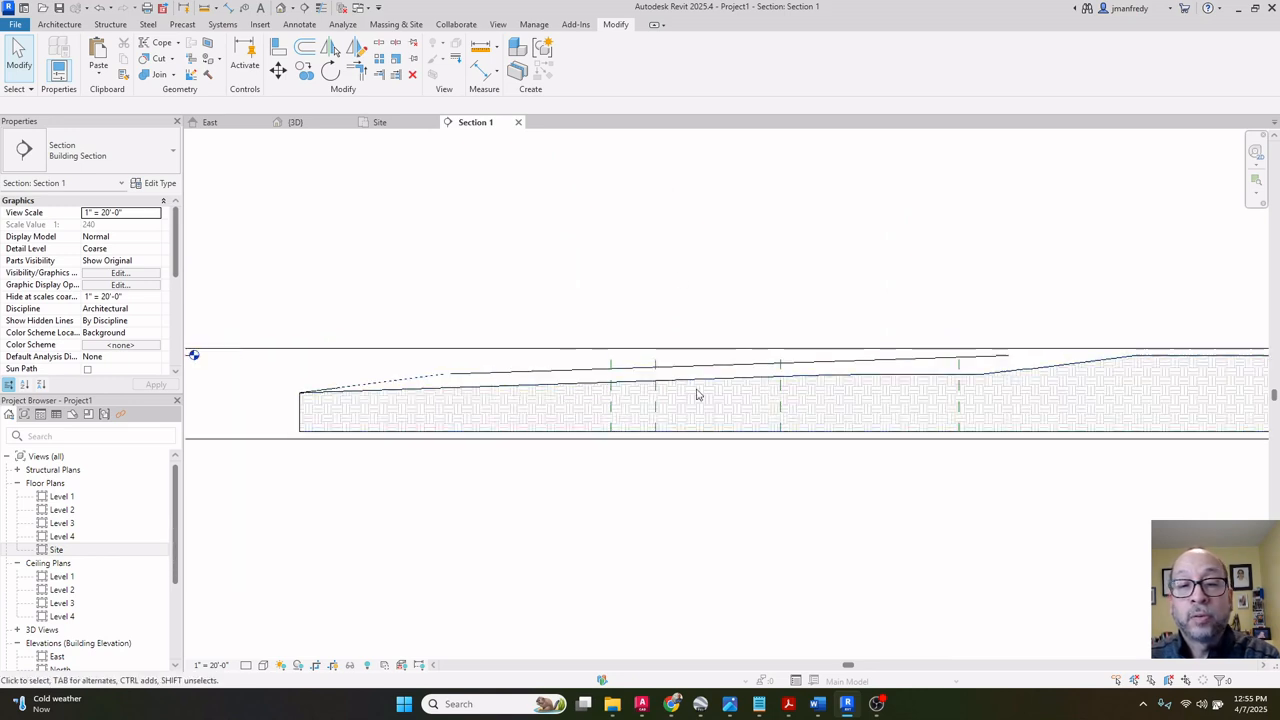
{"action": "scroll", "coordinate": [703, 383], "scroll_direction": "up", "scroll_amount": 4}
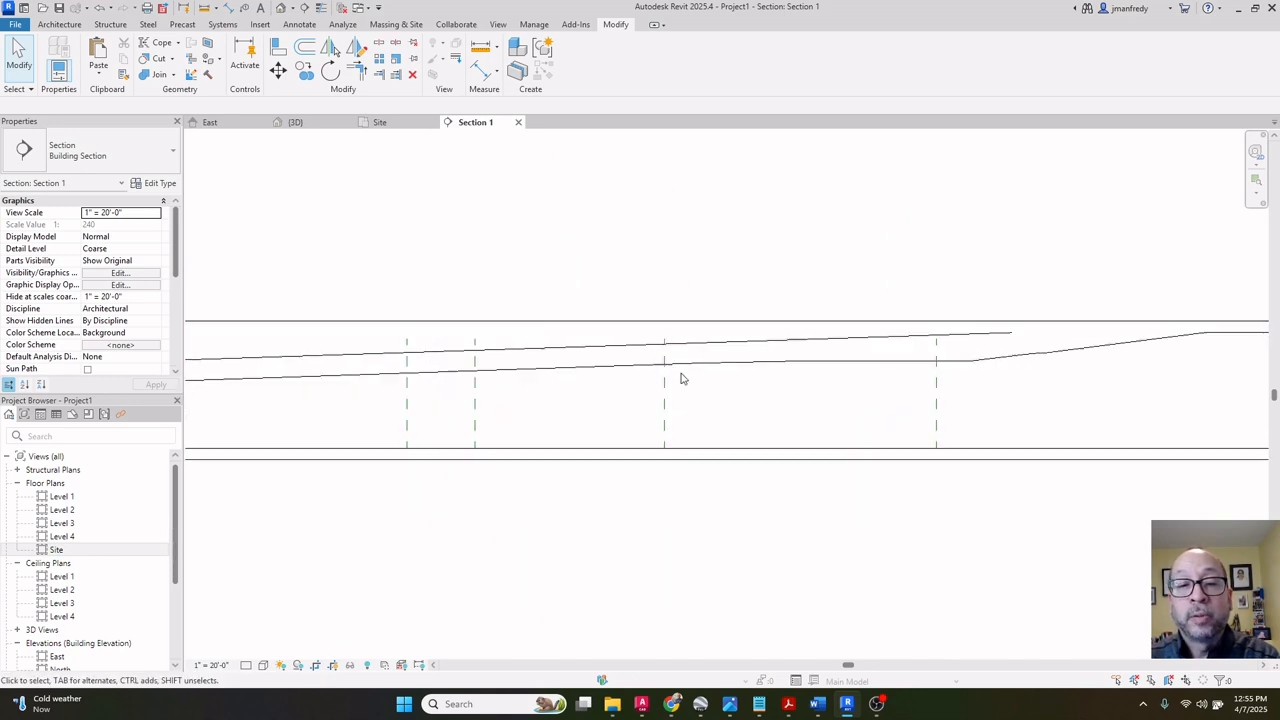
{"action": "middle_click_drag", "start_coordinate": [690, 374], "coordinate": [596, 363]}
{"action": "mouse_move", "coordinate": [843, 355]}
{"action": "middle_mouse_down"}
{"action": "mouse_move", "coordinate": [770, 367]}
{"action": "mouse_move", "coordinate": [543, 360]}
{"action": "middle_mouse_up"}
{"action": "scroll", "coordinate": [840, 334], "scroll_direction": "down", "scroll_amount": 4}
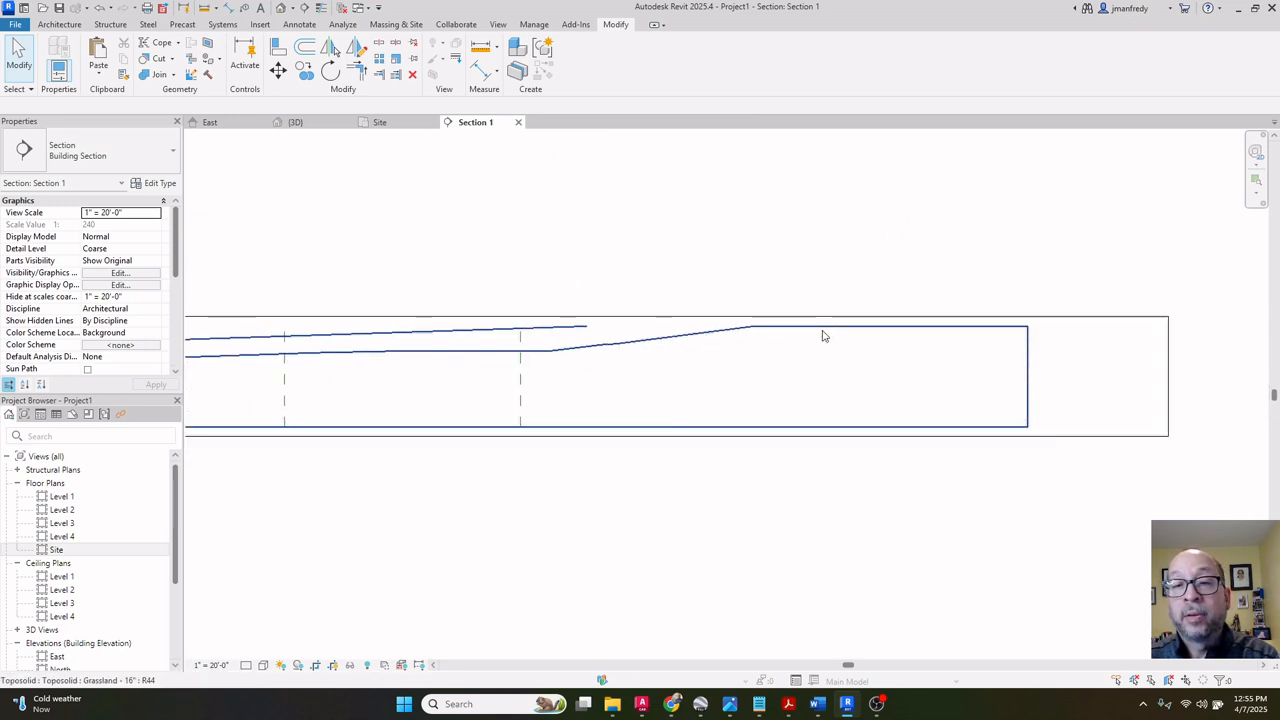
{"action": "scroll", "coordinate": [838, 347], "scroll_direction": "down", "scroll_amount": 1}
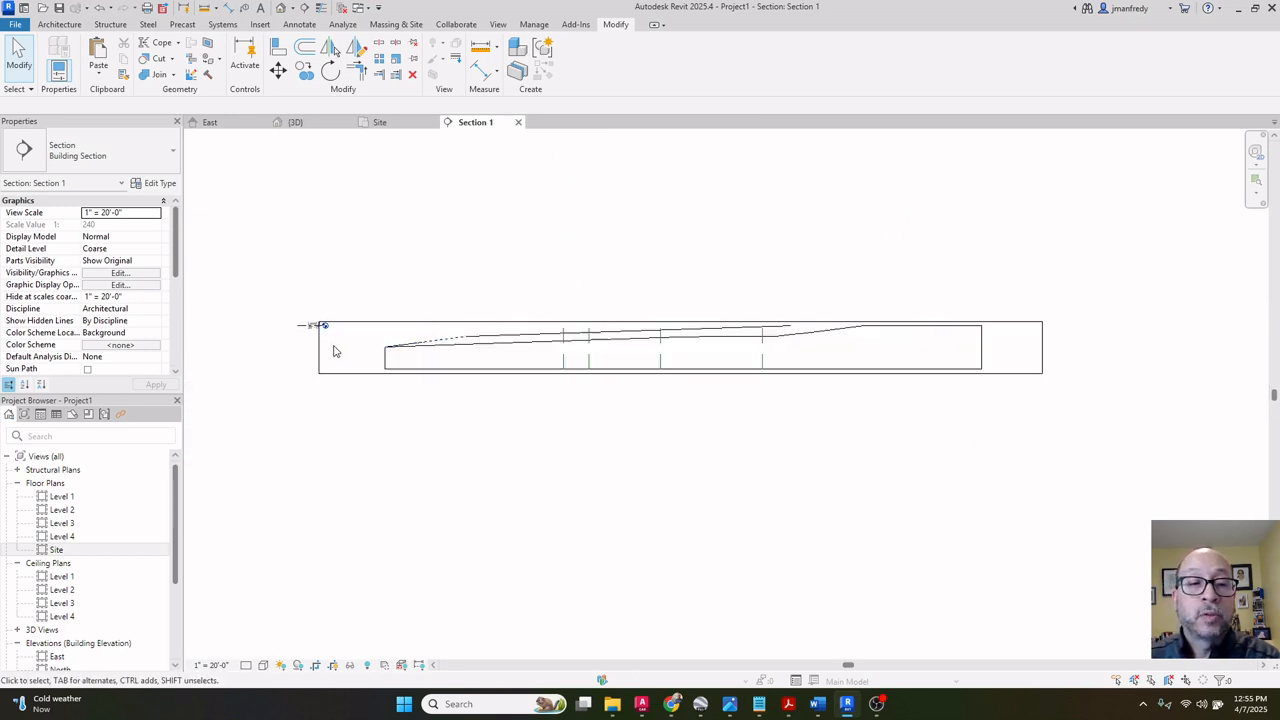
Check the level line's elevation against the toposolid's high flat area in the section.
{"action": "scroll", "coordinate": [310, 348], "scroll_direction": "up", "scroll_amount": 3}
{"action": "left_click", "coordinate": [287, 308]}
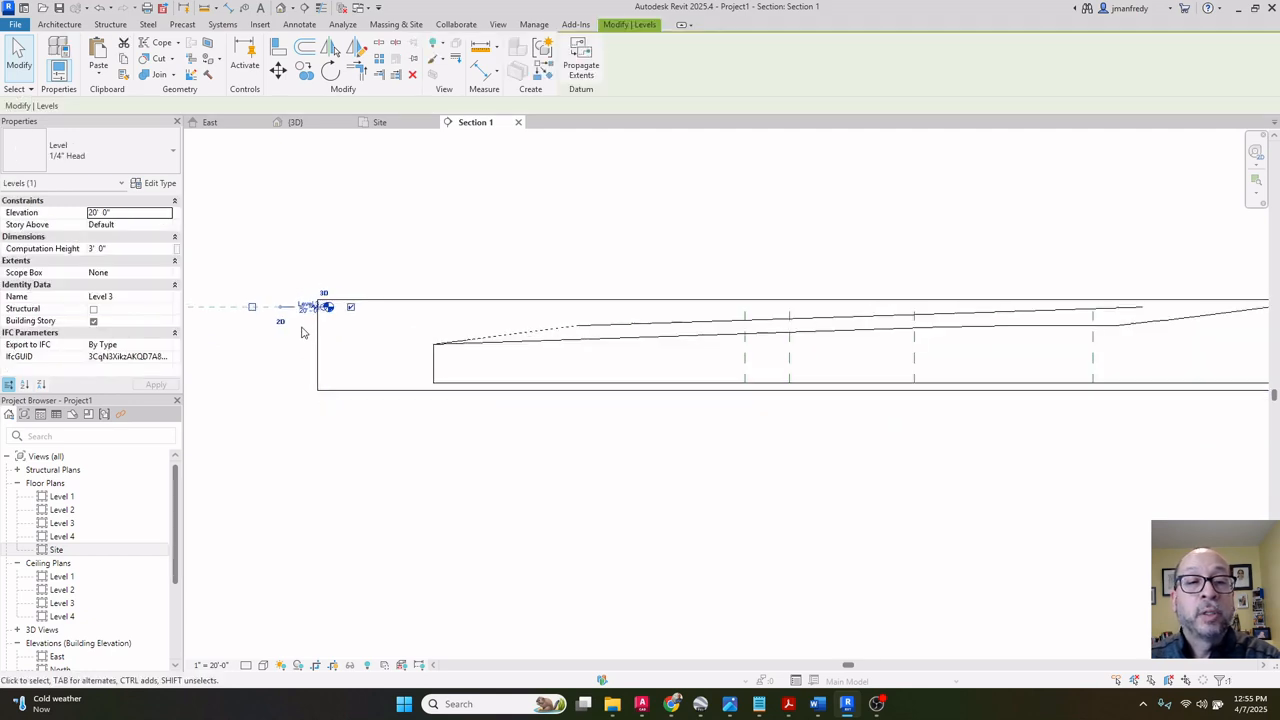
{"action": "scroll", "coordinate": [376, 330], "scroll_direction": "down", "scroll_amount": 1}
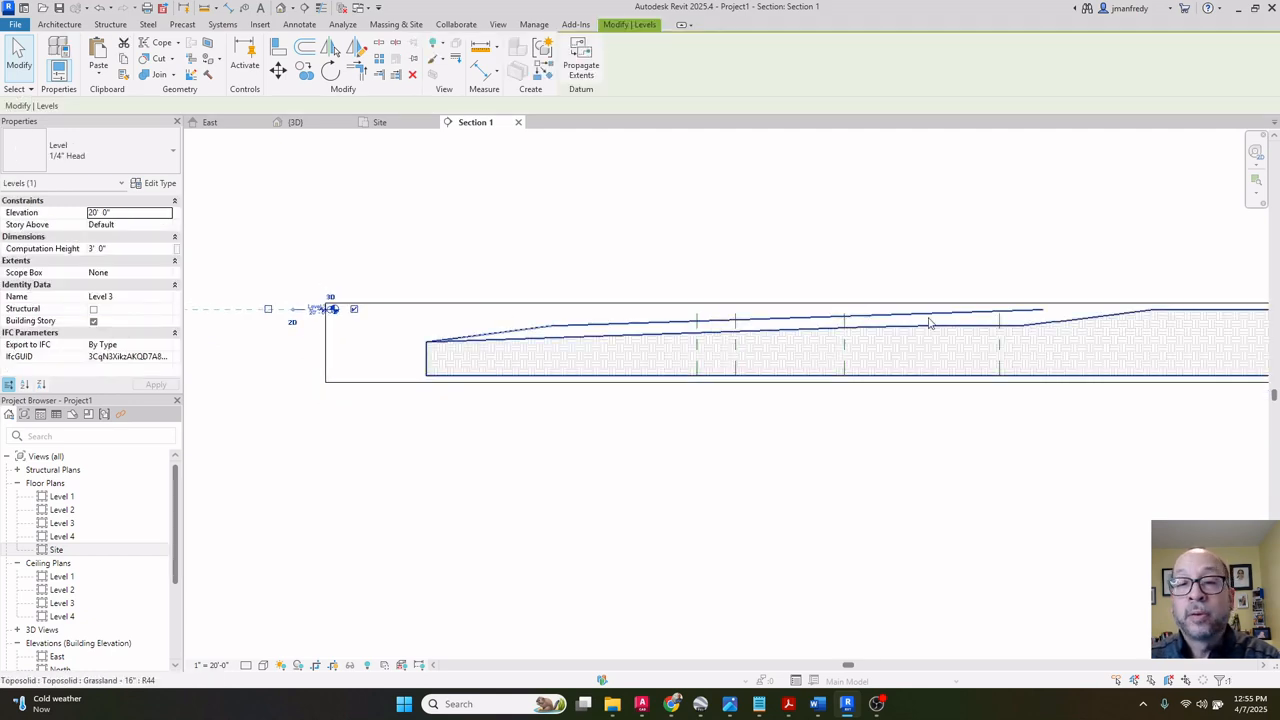
{"action": "middle_click_drag", "start_coordinate": [1033, 319], "coordinate": [810, 331]}
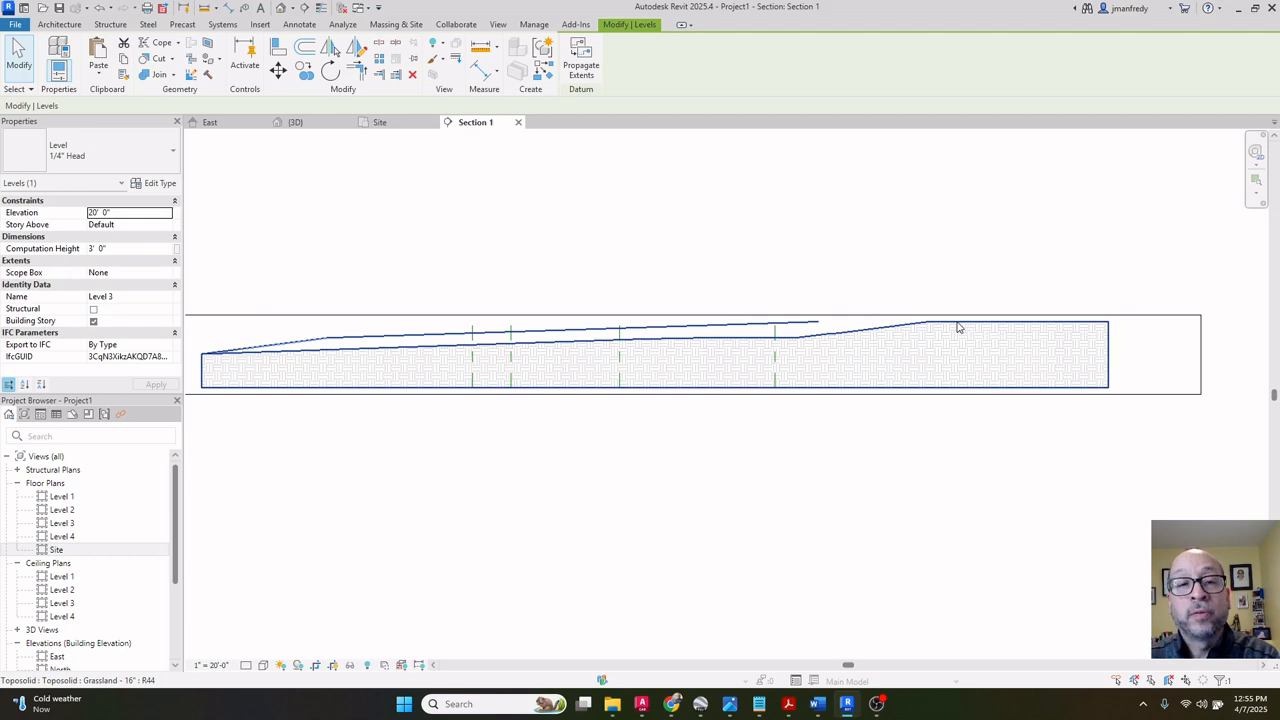
{"action": "key", "text": "Escape"}
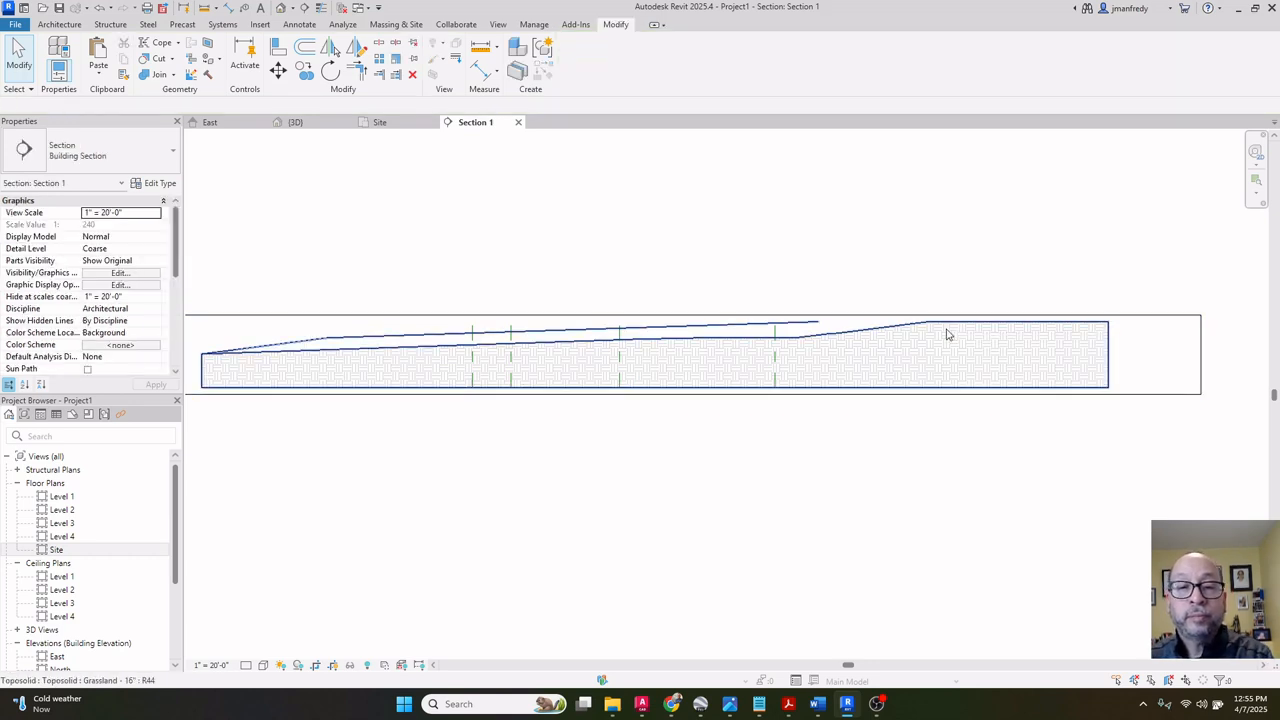
Return to the Site floor plan, check the section line's position across the toposolid, and reopen its section view.
{"action": "double_click", "coordinate": [56, 550]}
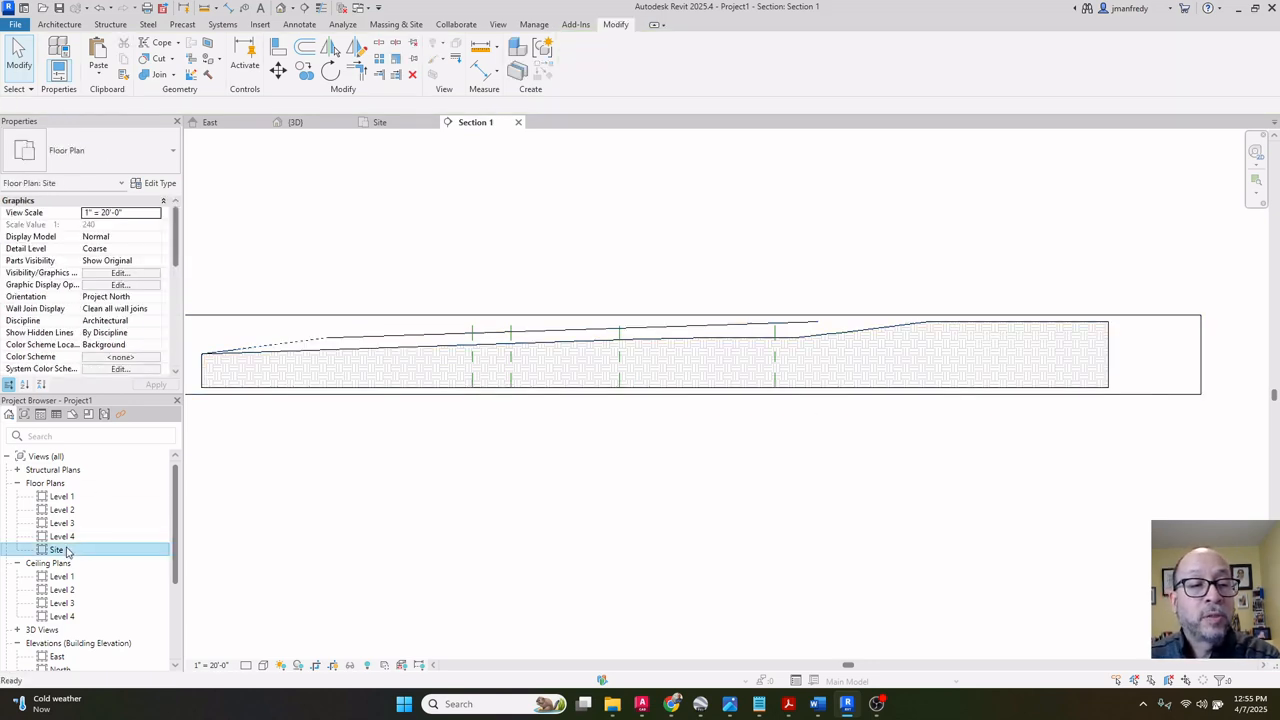
{"action": "left_click", "coordinate": [674, 218]}
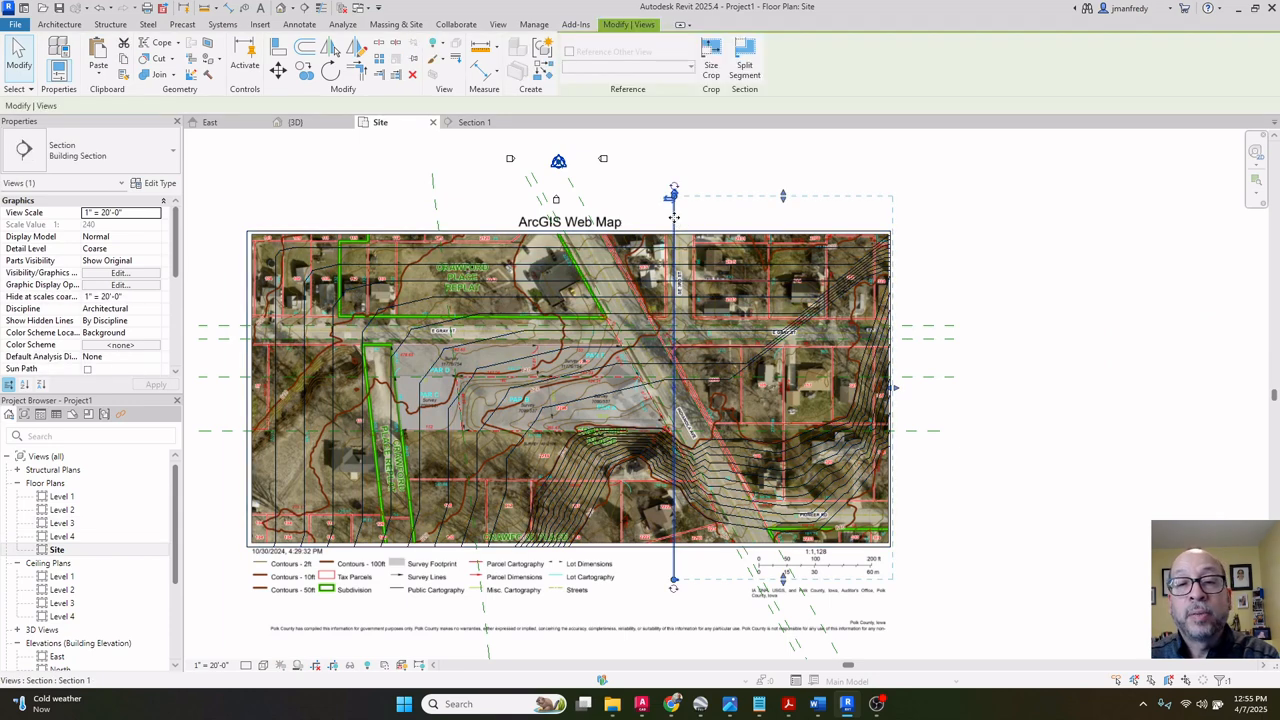
{"action": "scroll", "coordinate": [920, 386], "scroll_direction": "up", "scroll_amount": 2}
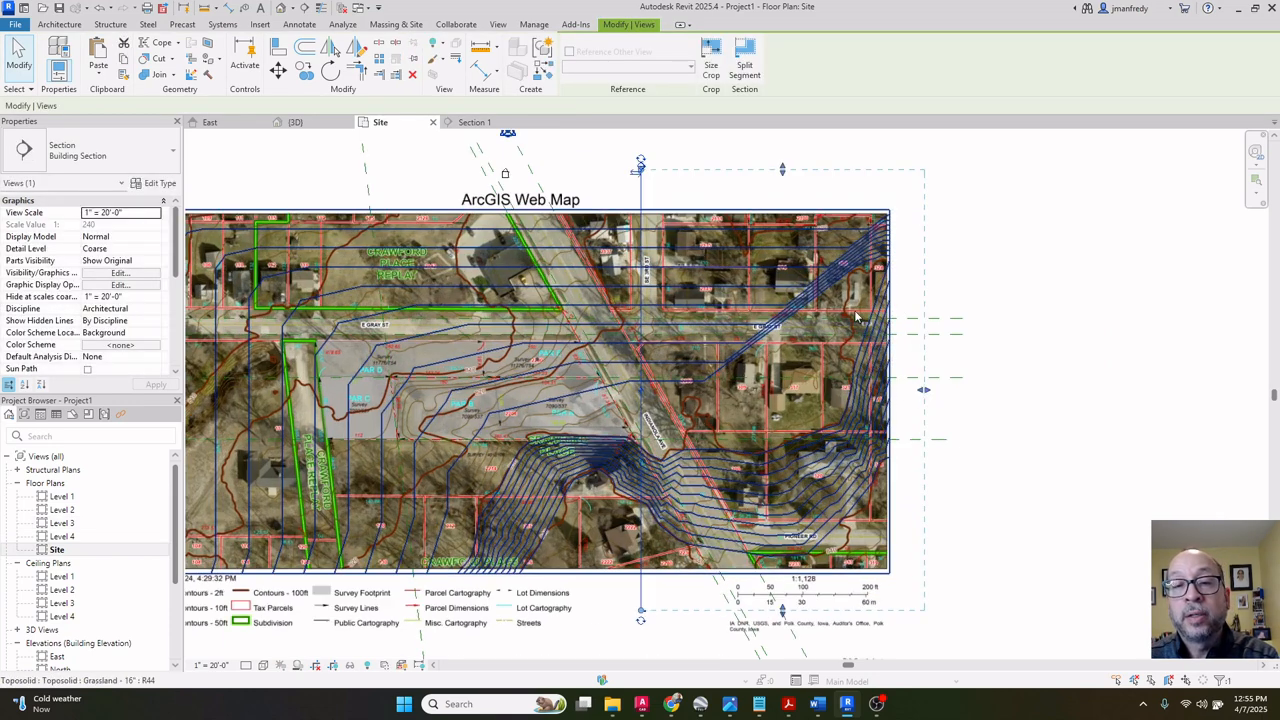
{"action": "key", "text": "Escape"}
{"action": "double_click", "coordinate": [648, 173]}
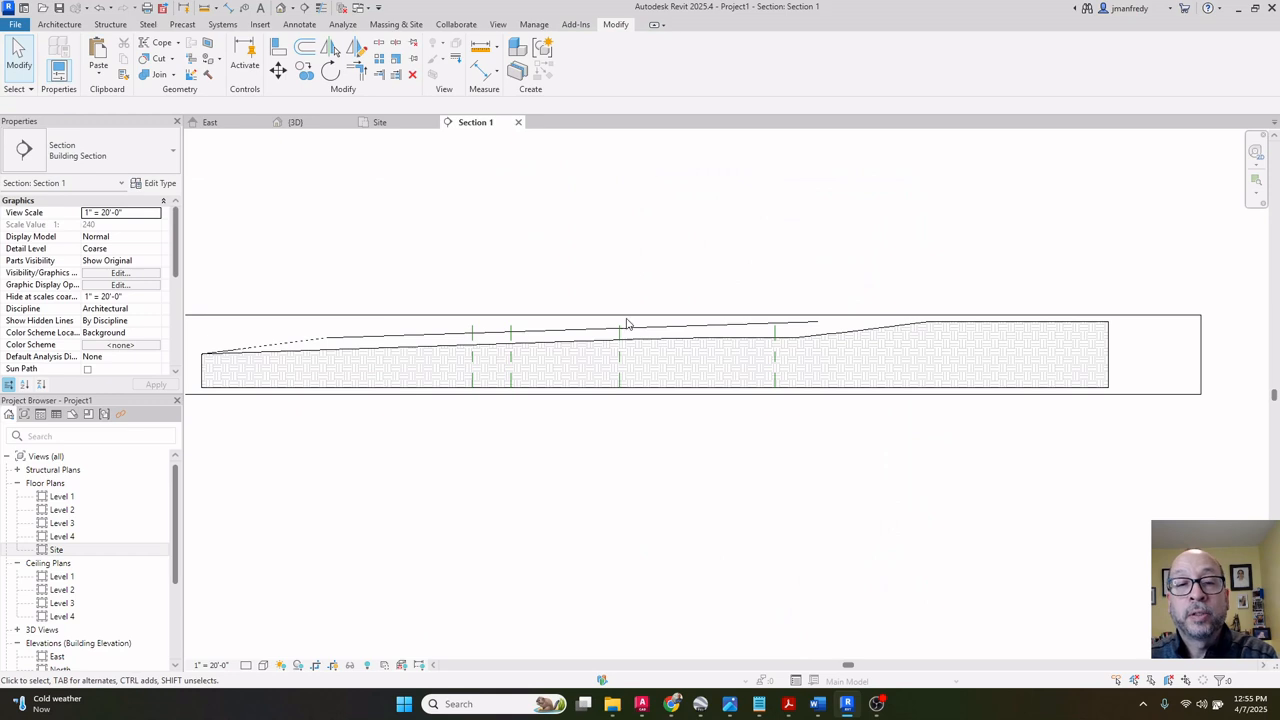
Extend the section view's crop region upward to leave more space above the toposolid.
{"action": "scroll", "coordinate": [762, 320], "scroll_direction": "up", "scroll_amount": 1}
{"action": "left_click", "coordinate": [767, 315]}
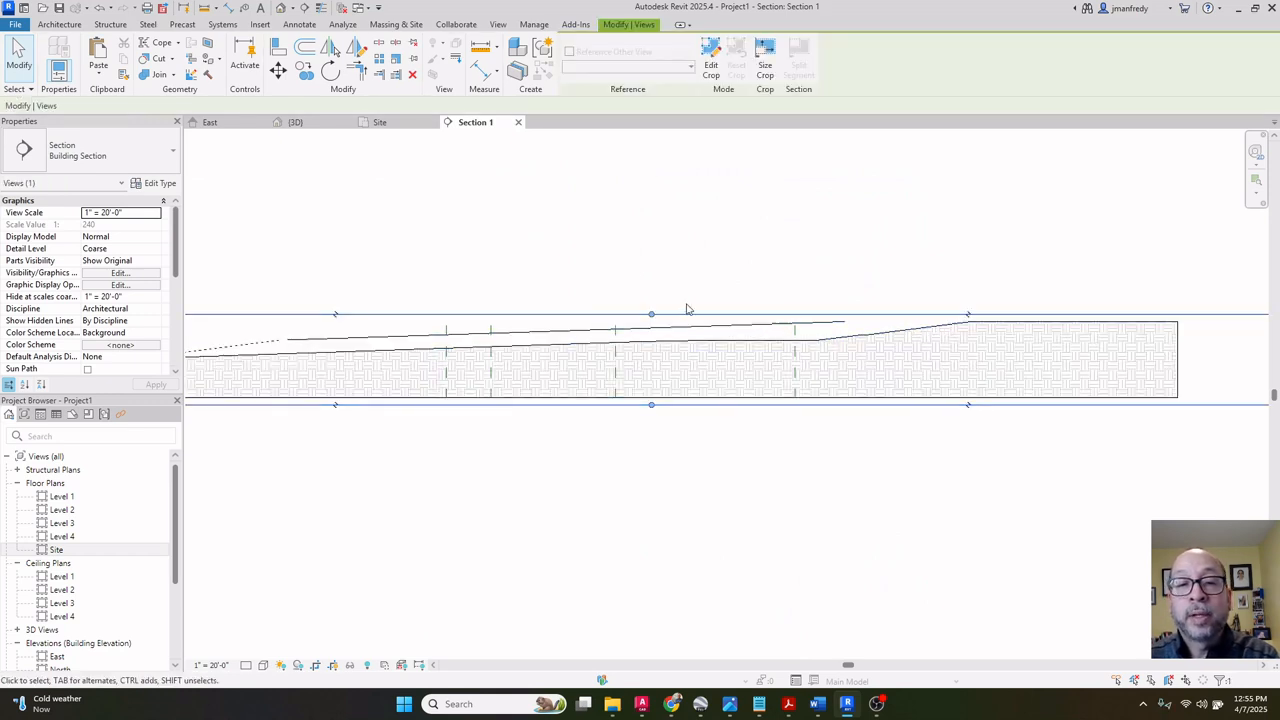
{"action": "left_click_drag", "start_coordinate": [651, 314], "coordinate": [652, 212]}
{"action": "left_click", "coordinate": [701, 275]}
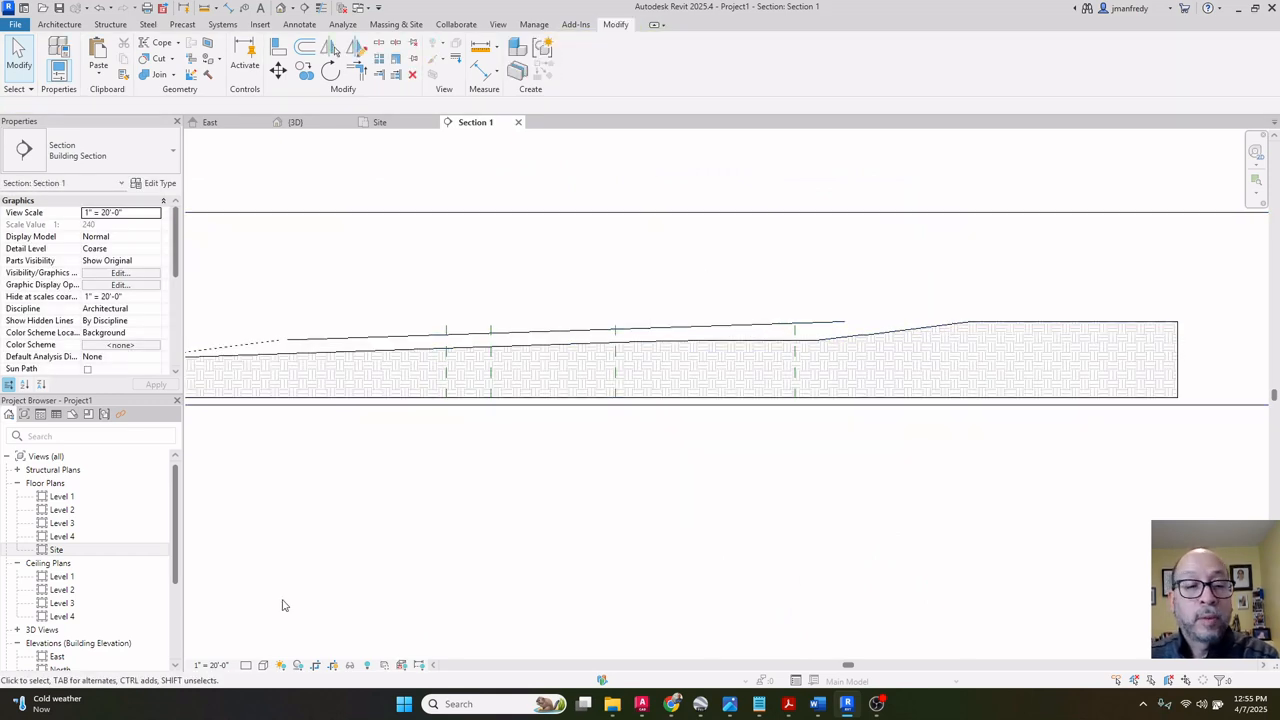
Set the section view's visual style to Shaded.
{"action": "left_click", "coordinate": [263, 665]}
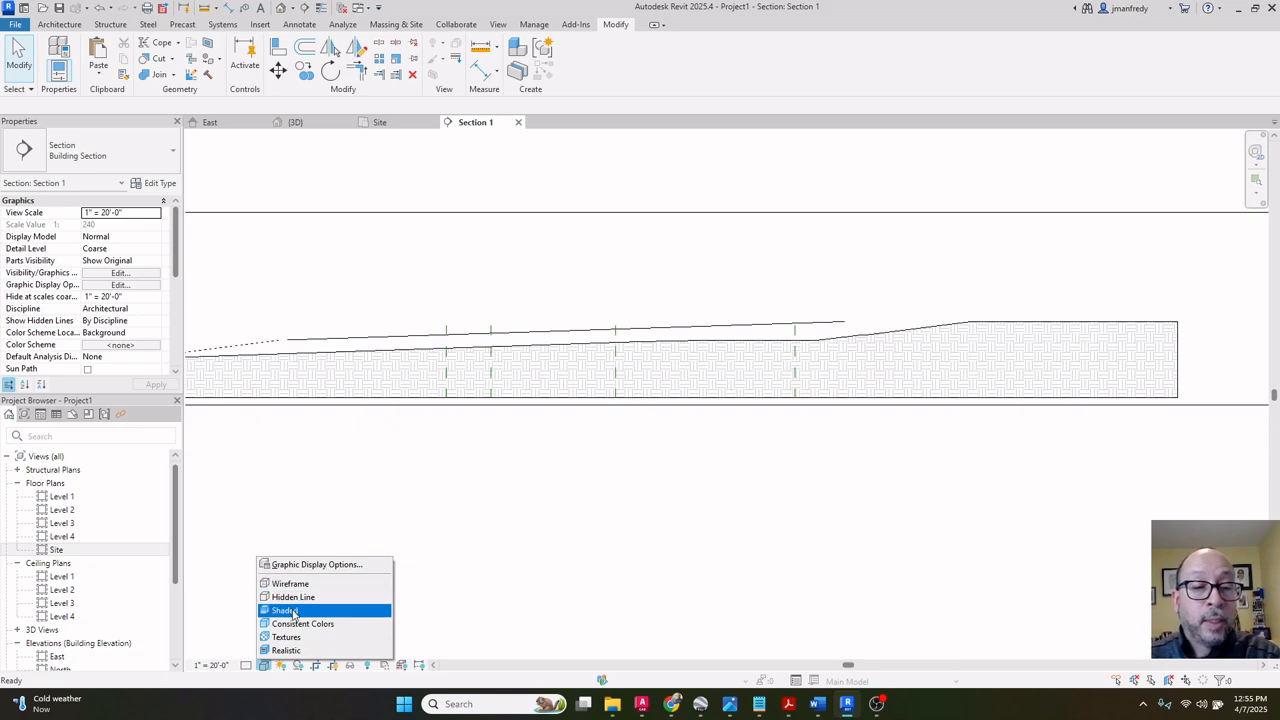
{"action": "left_click", "coordinate": [290, 611]}
{"action": "scroll", "coordinate": [640, 472], "scroll_direction": "down", "scroll_amount": 1}
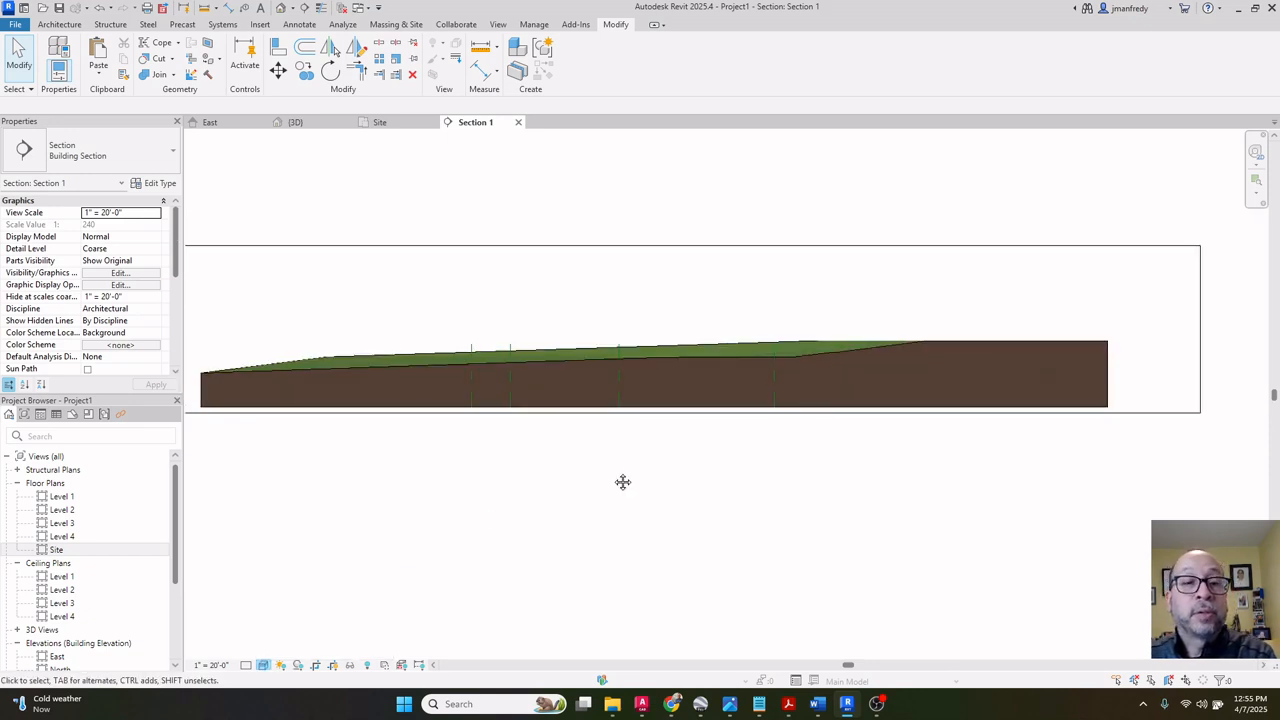
Examine the shaded toposolid profile in the section, from the high flat area to the low end.
{"action": "middle_click_drag", "start_coordinate": [622, 482], "coordinate": [676, 468]}
{"action": "scroll", "coordinate": [803, 362], "scroll_direction": "up", "scroll_amount": 3}
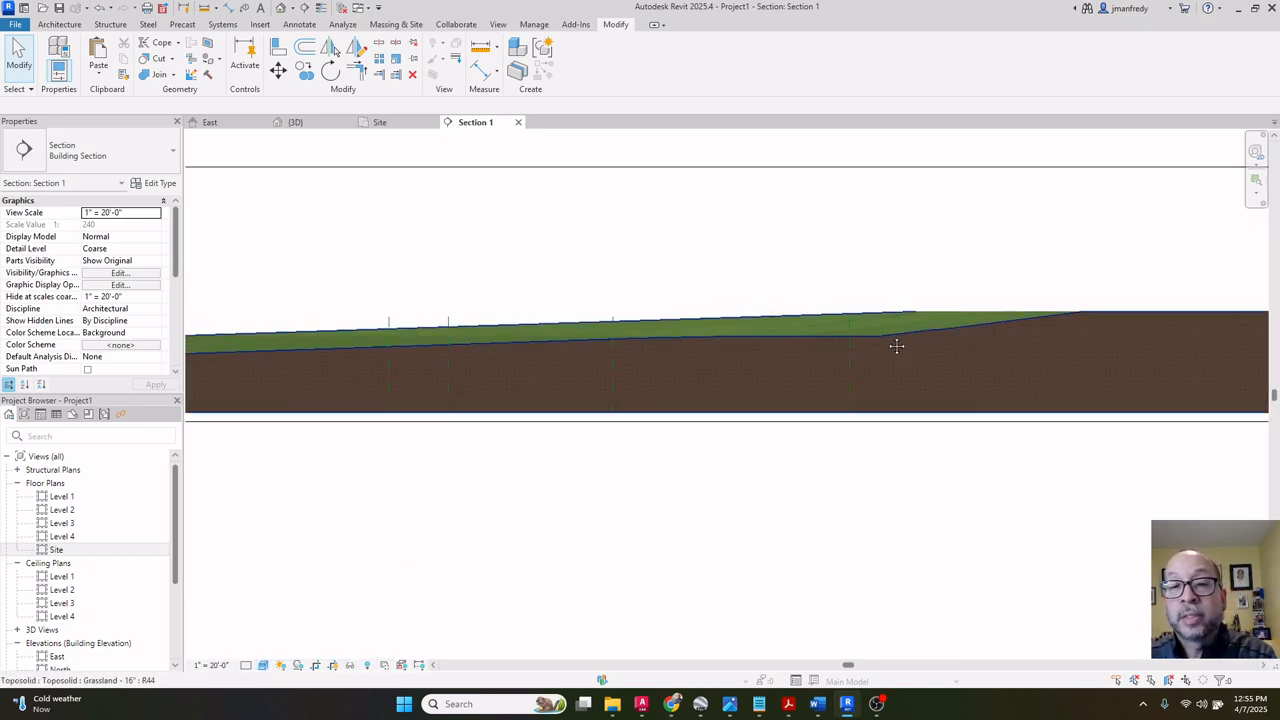
{"action": "middle_click_drag", "start_coordinate": [897, 346], "coordinate": [772, 359]}
{"action": "scroll", "coordinate": [774, 358], "scroll_direction": "up", "scroll_amount": 1}
{"action": "middle_click_drag", "start_coordinate": [992, 328], "coordinate": [817, 332]}
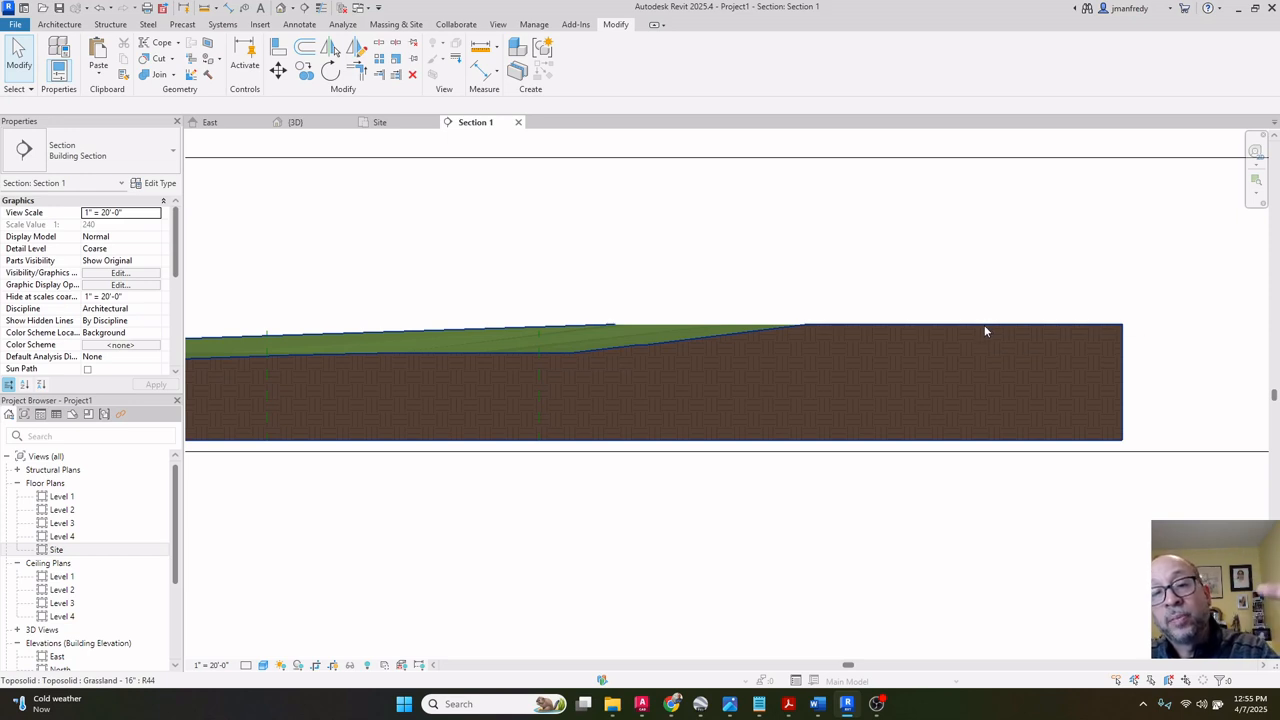
{"action": "scroll", "coordinate": [984, 325], "scroll_direction": "down", "scroll_amount": 3}
{"action": "middle_click_drag", "start_coordinate": [494, 411], "coordinate": [838, 430]}
{"action": "scroll", "coordinate": [368, 389], "scroll_direction": "up", "scroll_amount": 3}
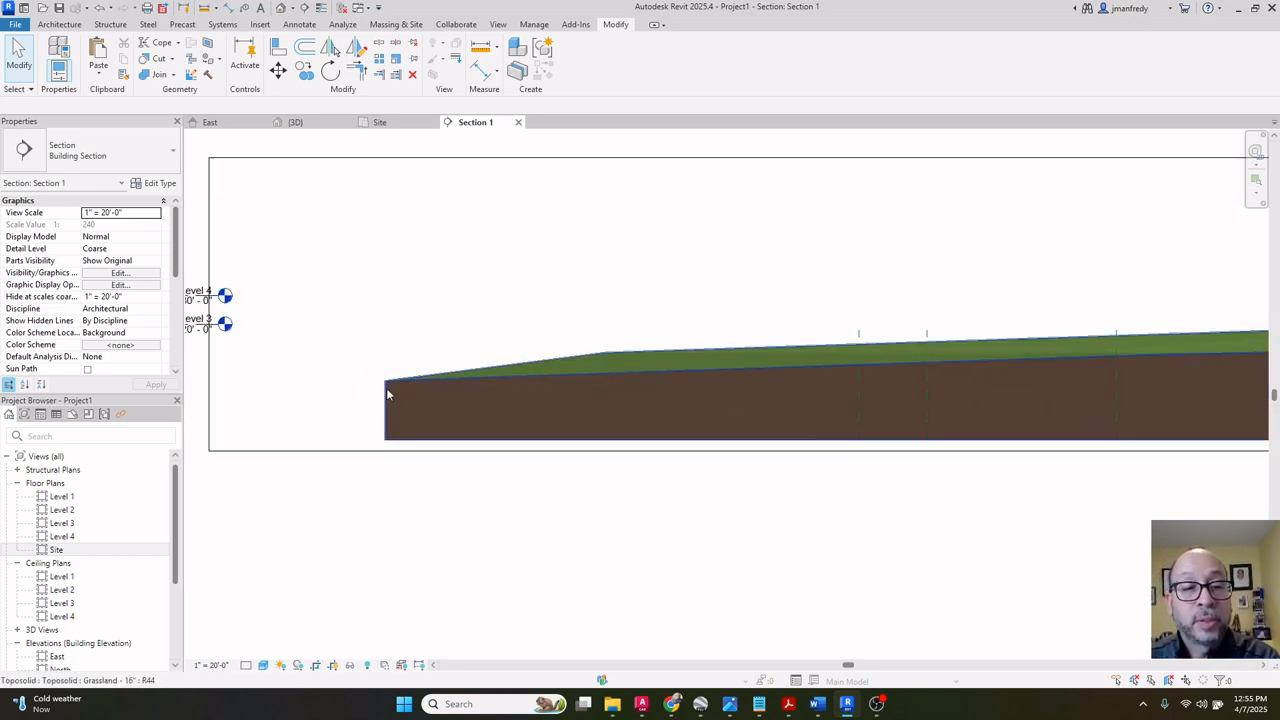
{"action": "scroll", "coordinate": [388, 395], "scroll_direction": "up", "scroll_amount": 1}
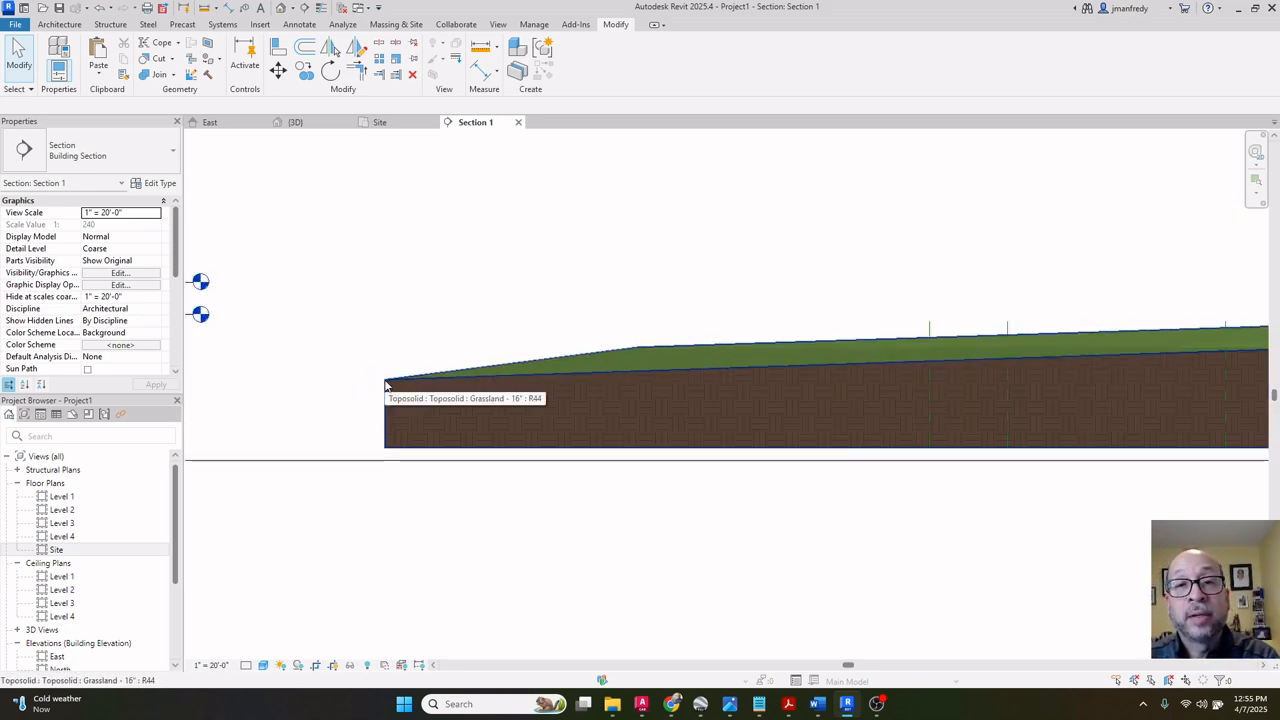
{"action": "middle_click_drag", "start_coordinate": [388, 388], "coordinate": [489, 397]}
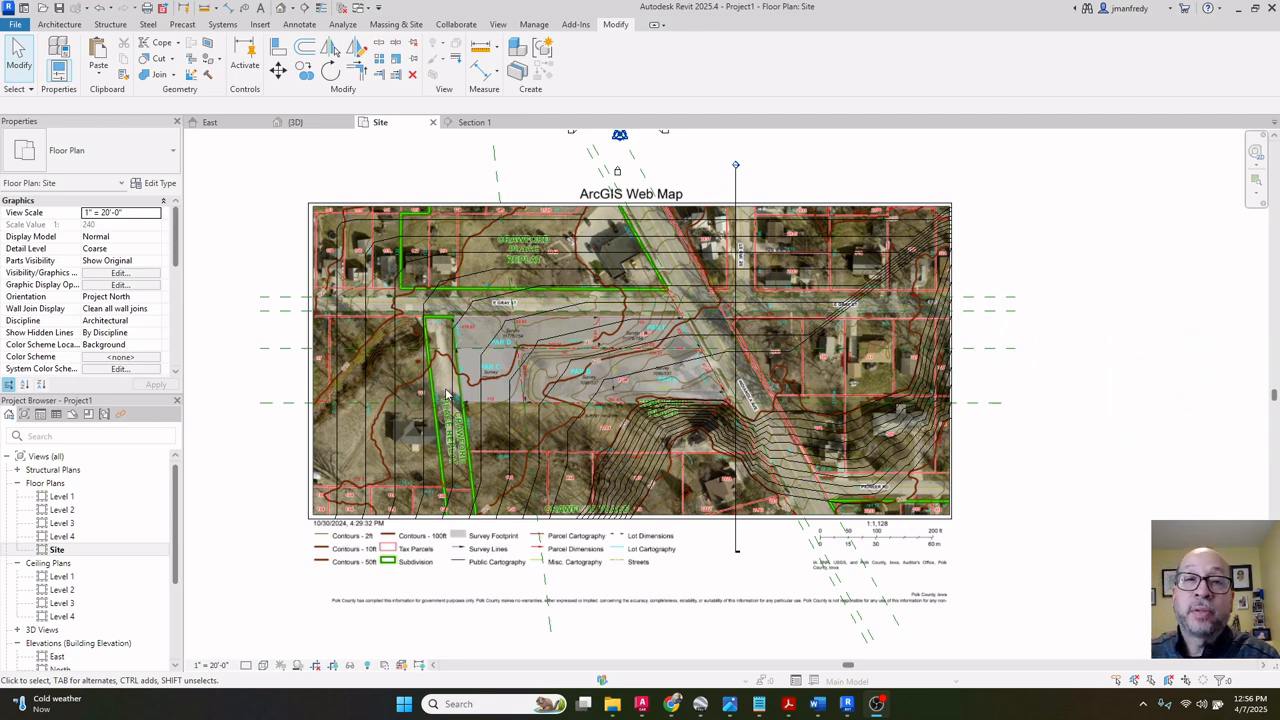
Return to the Site floor plan and examine the 810 and 820 contours across parcels A to E.
{"action": "scroll", "coordinate": [531, 388], "scroll_direction": "up", "scroll_amount": 5}
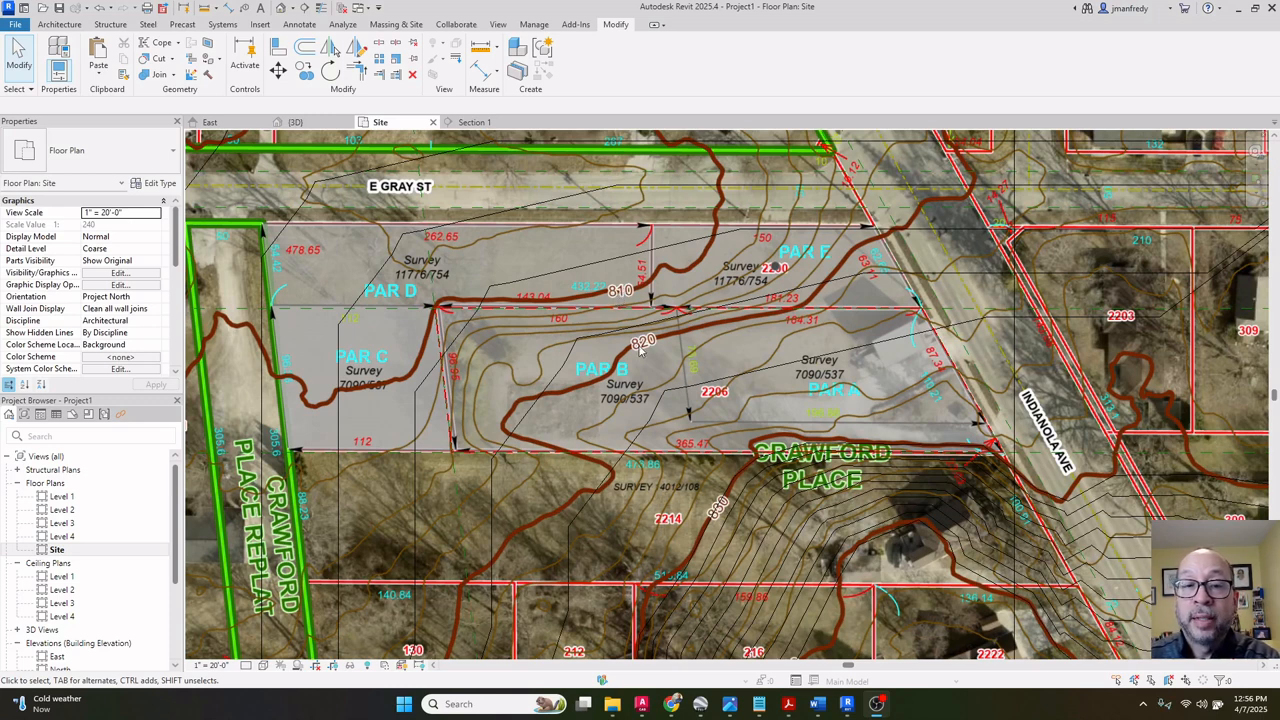
{"action": "scroll", "coordinate": [640, 348], "scroll_direction": "down", "scroll_amount": 2}
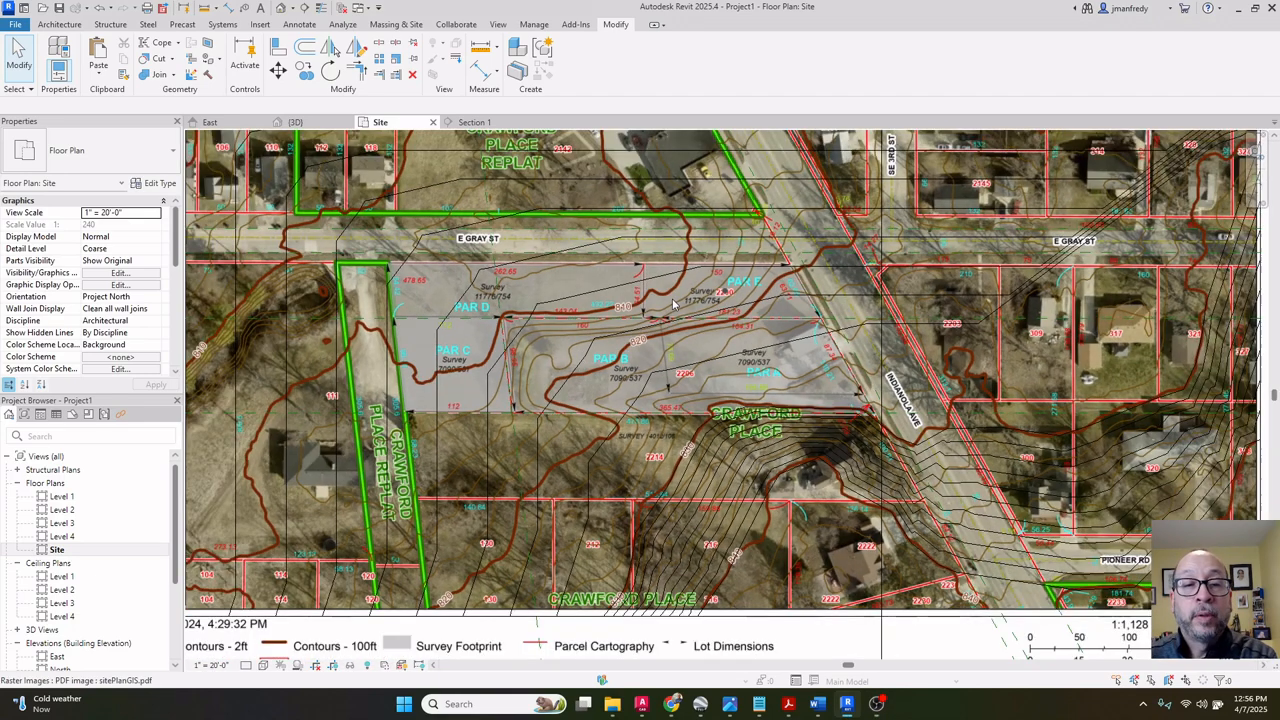
{"action": "middle_click_drag", "start_coordinate": [619, 318], "coordinate": [703, 268]}
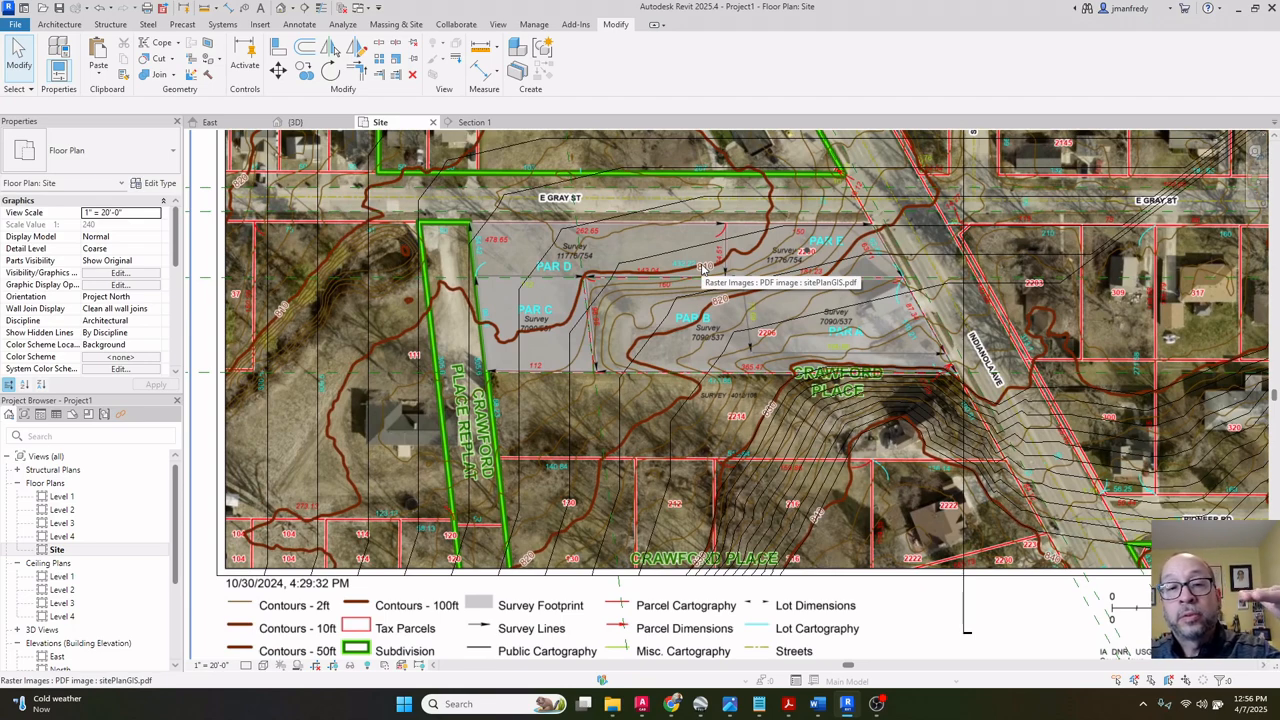
{"action": "scroll", "coordinate": [703, 268], "scroll_direction": "up", "scroll_amount": 3}
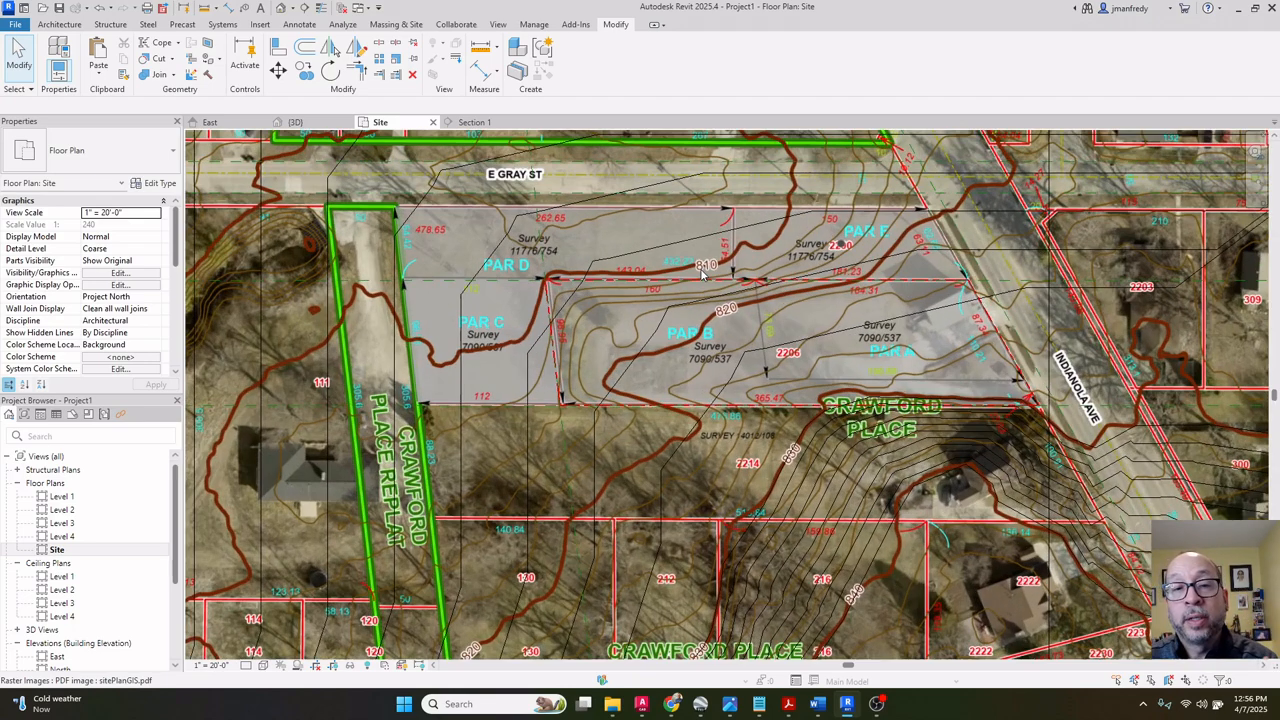
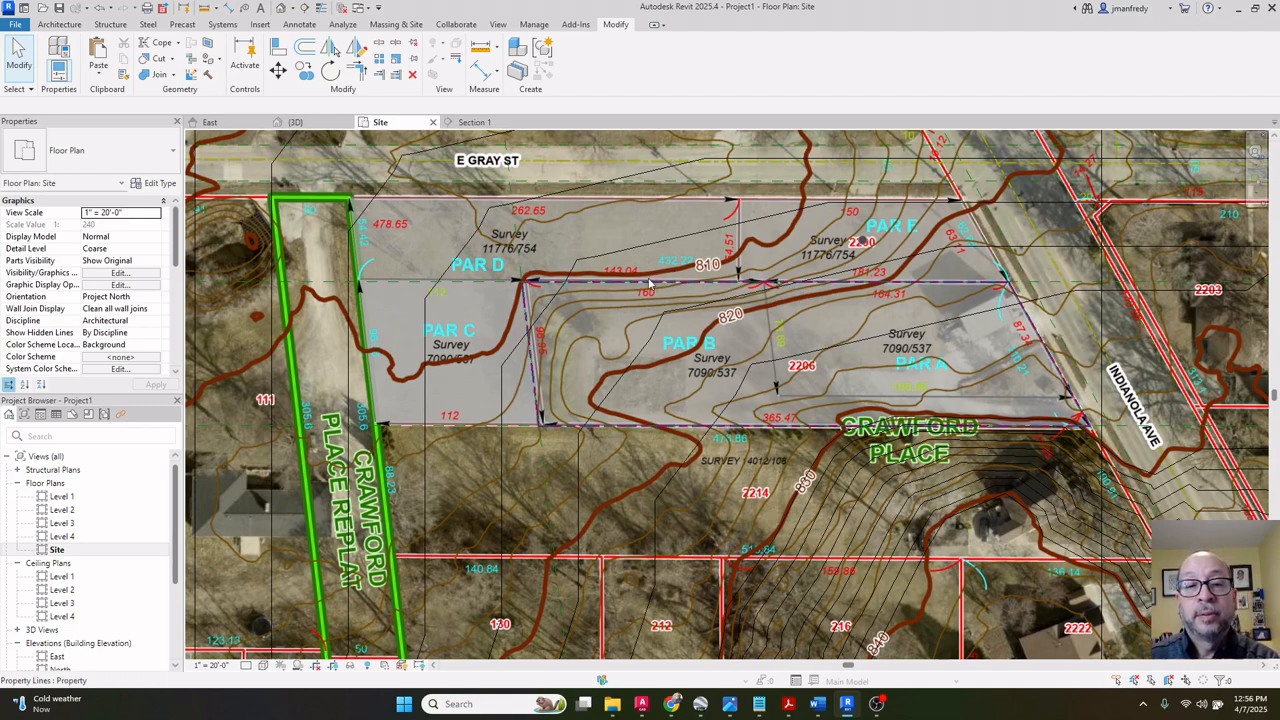
{"action": "scroll", "coordinate": [674, 280], "scroll_direction": "down", "scroll_amount": 3}
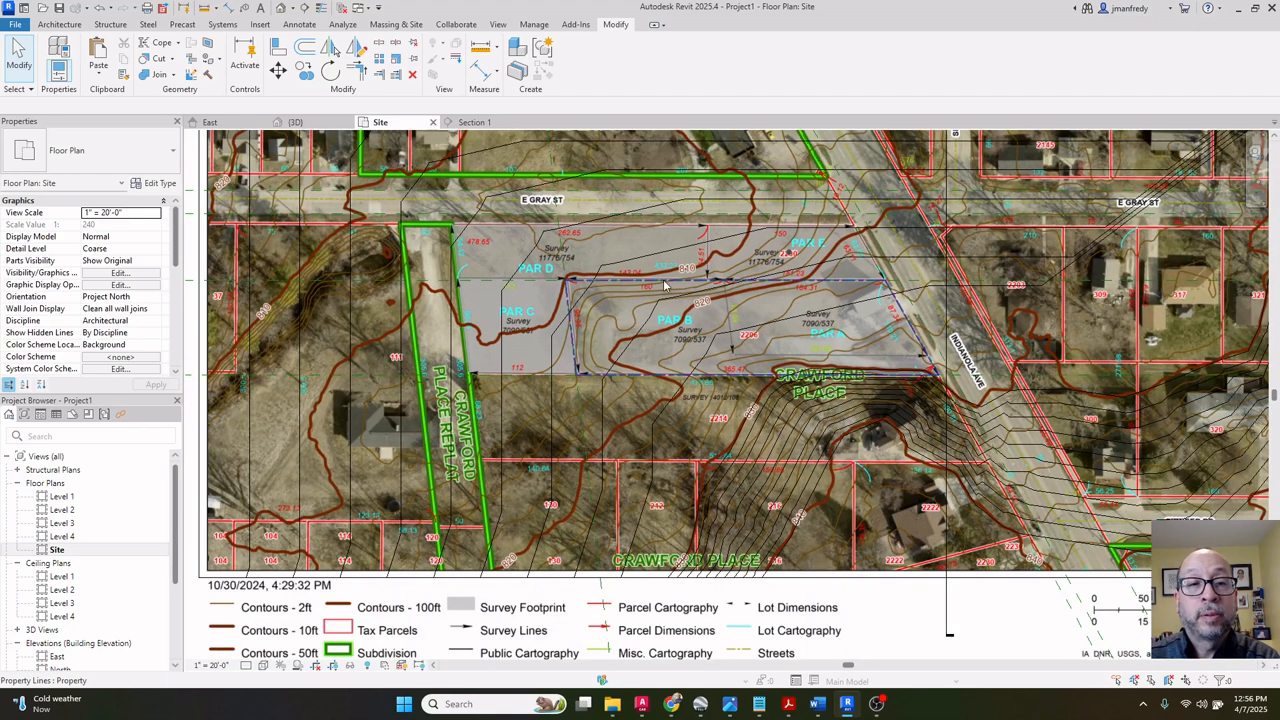
Add toposolid points at absolute elevation 0' along the 820 contour, from the south edge northward through lot 130.
{"action": "left_click", "coordinate": [663, 286]}
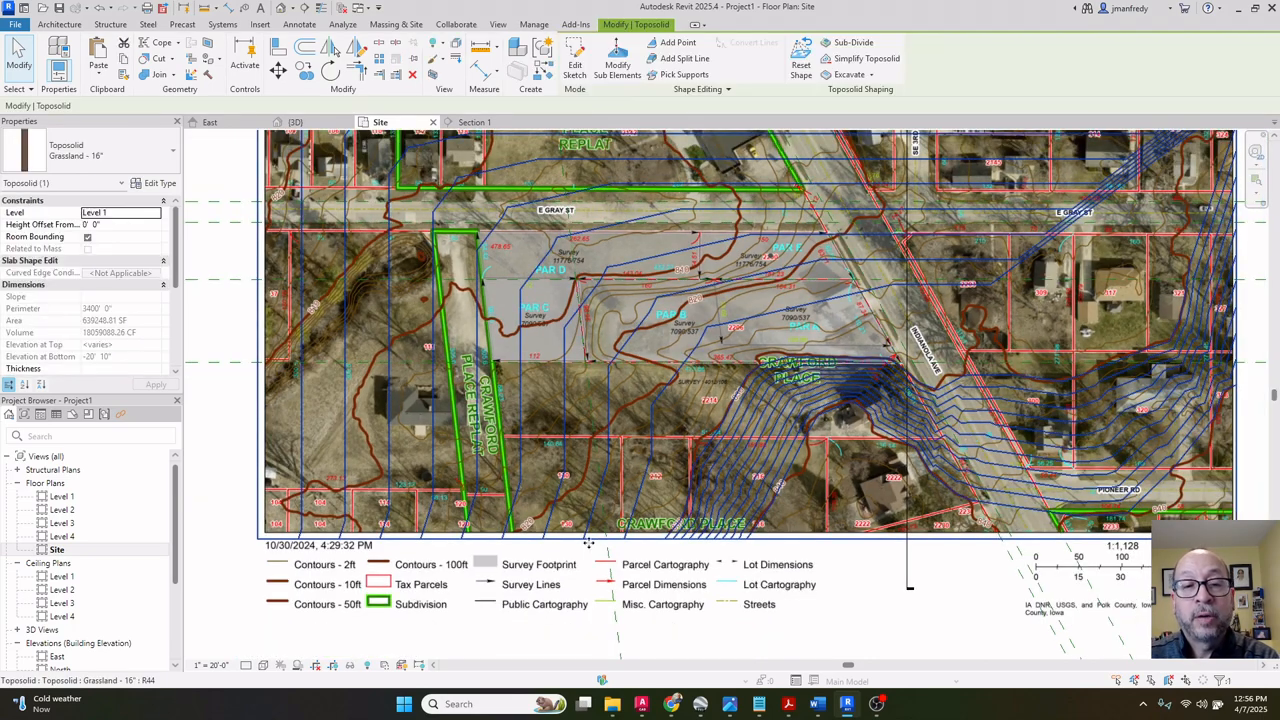
{"action": "left_click", "coordinate": [673, 43]}
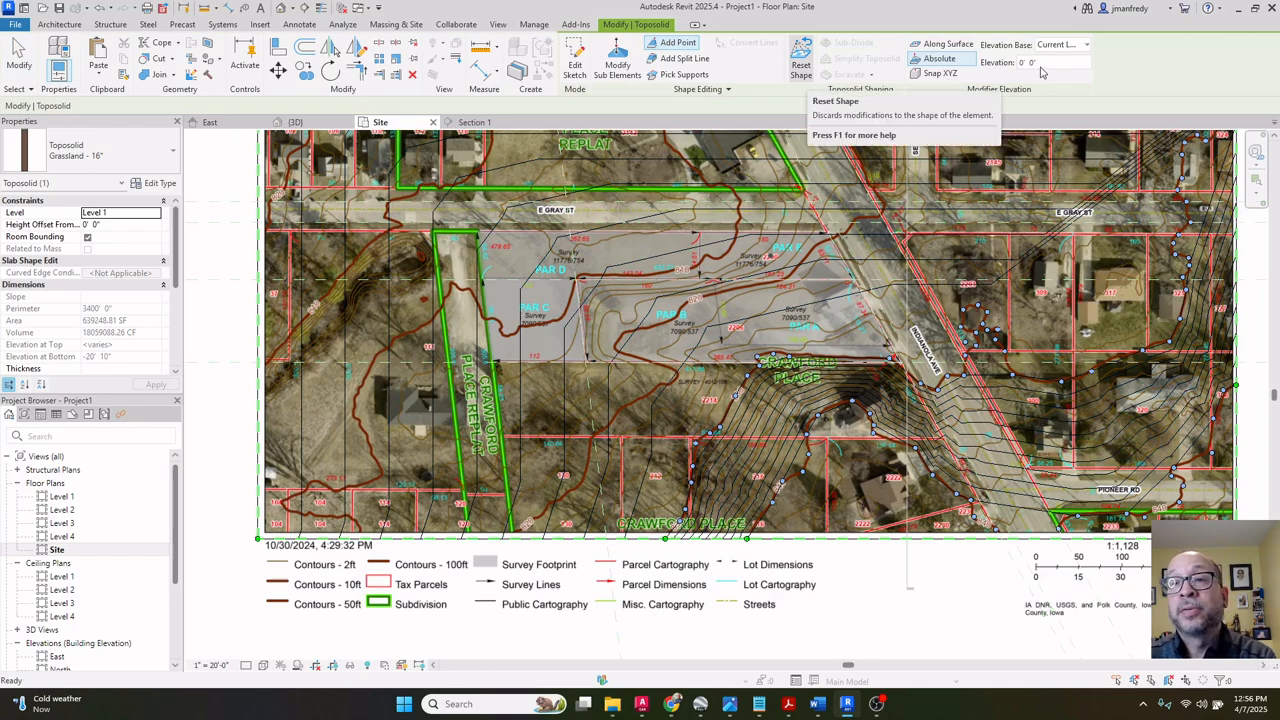
{"action": "scroll", "coordinate": [556, 463], "scroll_direction": "up", "scroll_amount": 2}
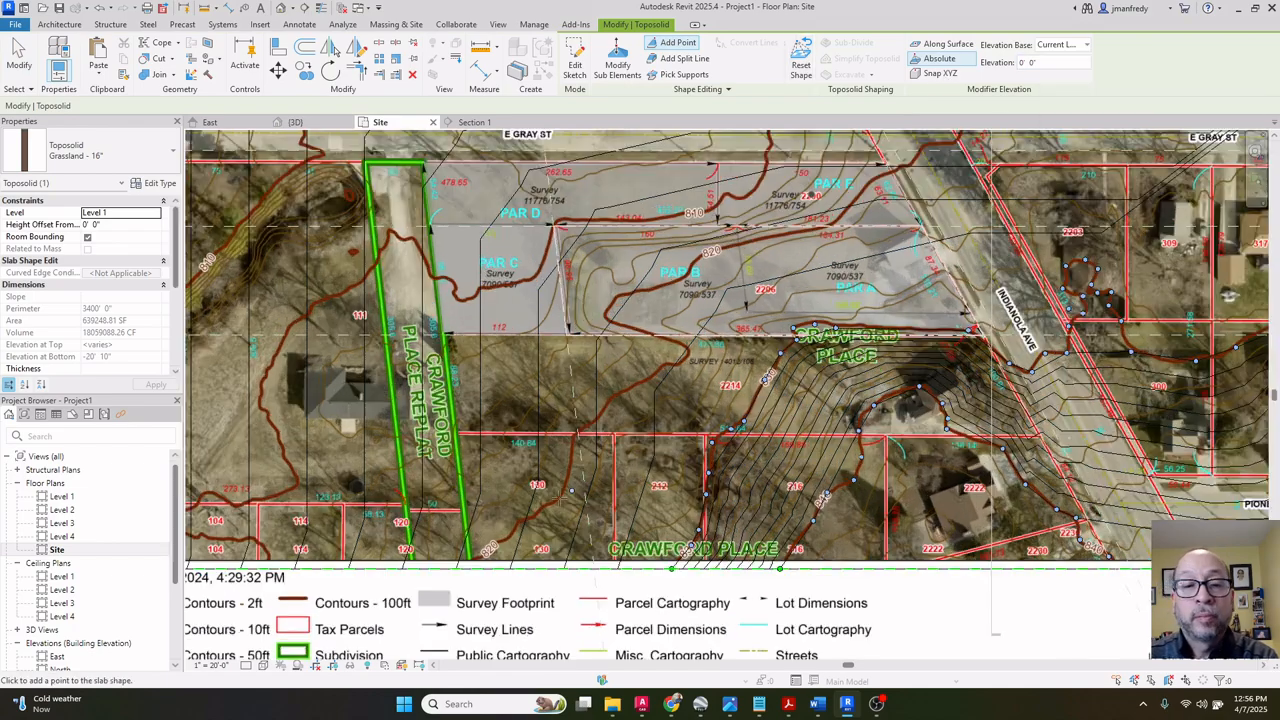
{"action": "middle_click_drag", "start_coordinate": [556, 463], "coordinate": [641, 389]}
{"action": "scroll", "coordinate": [520, 512], "scroll_direction": "up", "scroll_amount": 5}
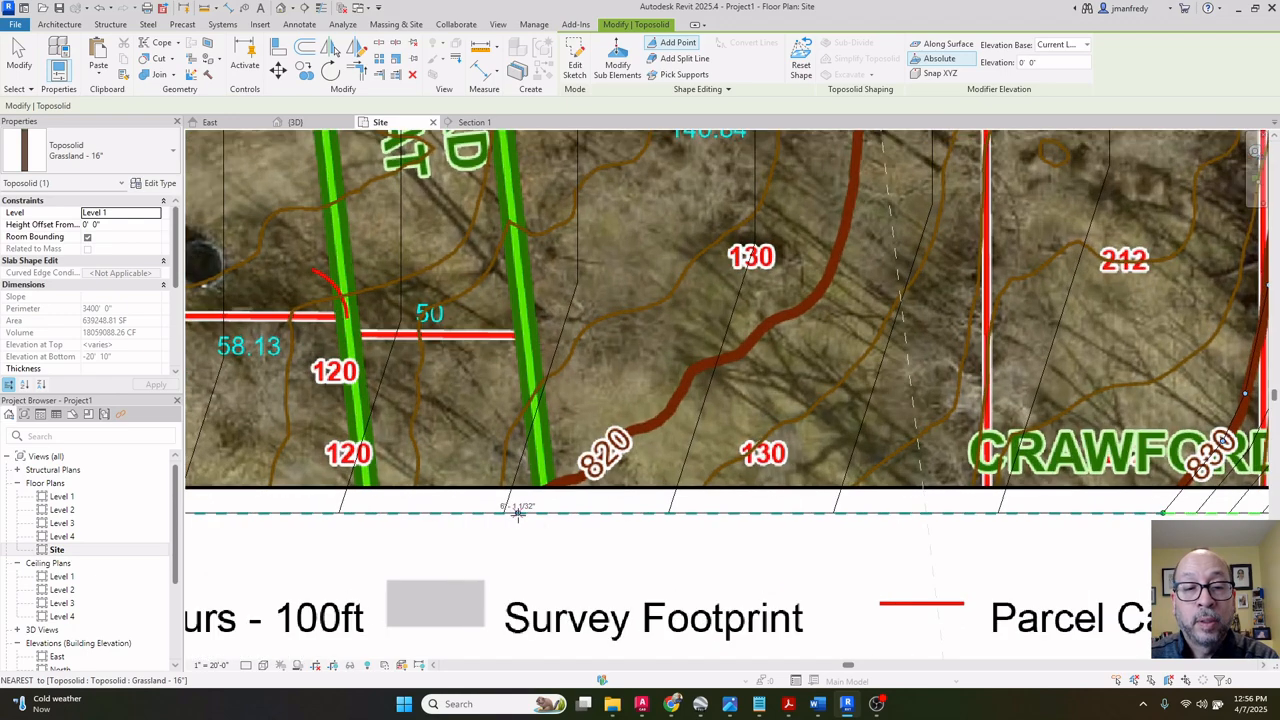
{"action": "left_click", "coordinate": [517, 511]}
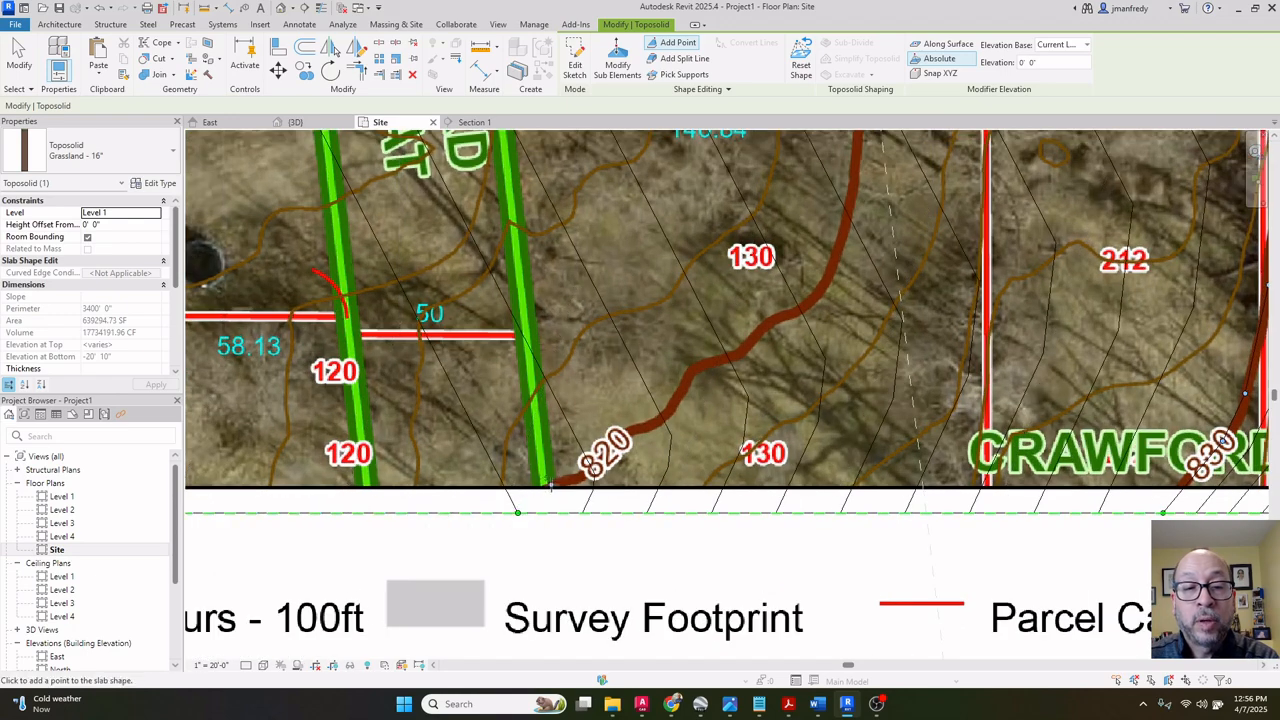
{"action": "left_click", "coordinate": [672, 418]}
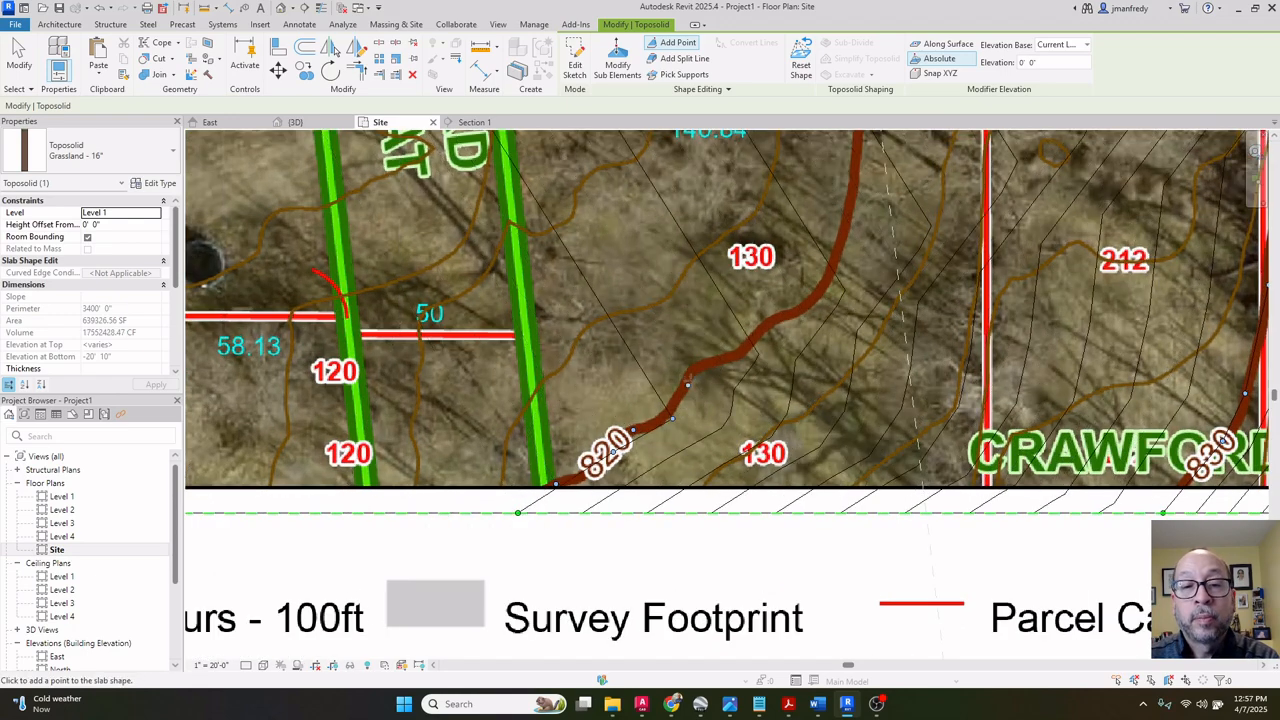
{"action": "left_click", "coordinate": [690, 365]}
{"action": "left_click", "coordinate": [740, 349]}
{"action": "left_click", "coordinate": [776, 311]}
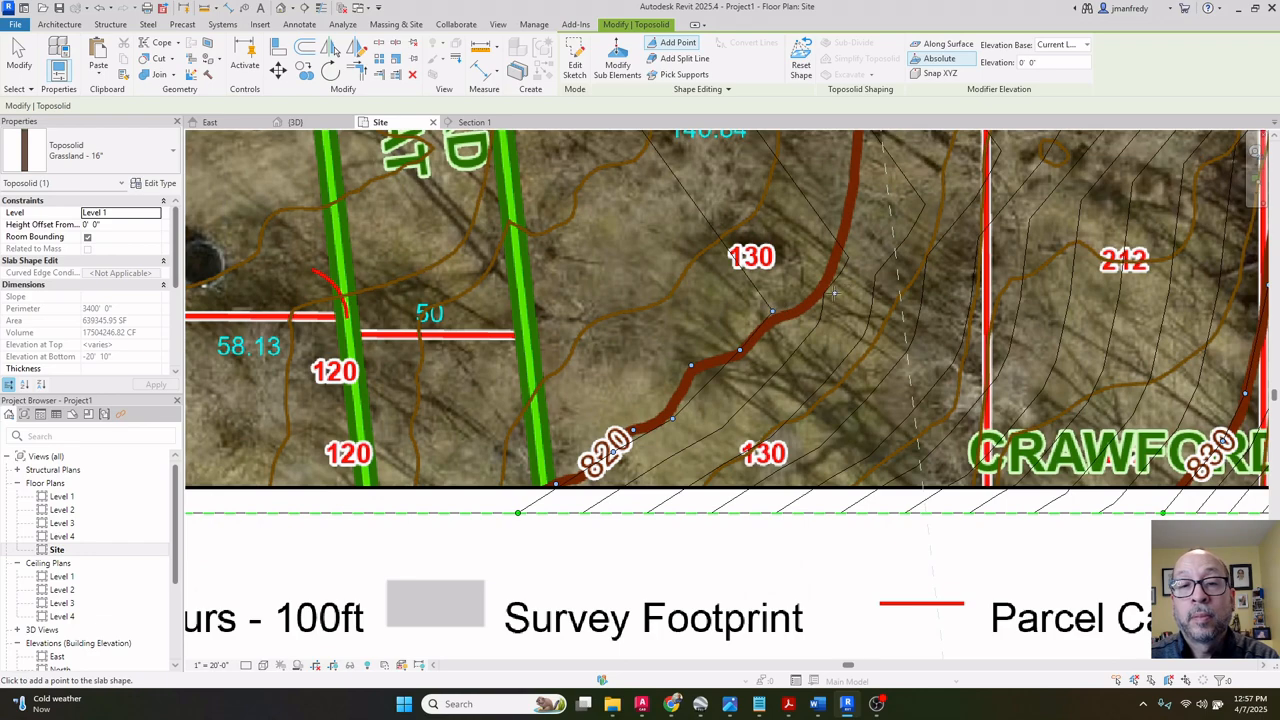
{"action": "left_click", "coordinate": [823, 293]}
Continue the 0' points along the 820 contour from lot 130's north boundary into lot 2214.
{"action": "middle_click_drag", "start_coordinate": [882, 264], "coordinate": [672, 467]}
{"action": "left_click", "coordinate": [655, 307]}
{"action": "left_click", "coordinate": [683, 281]}
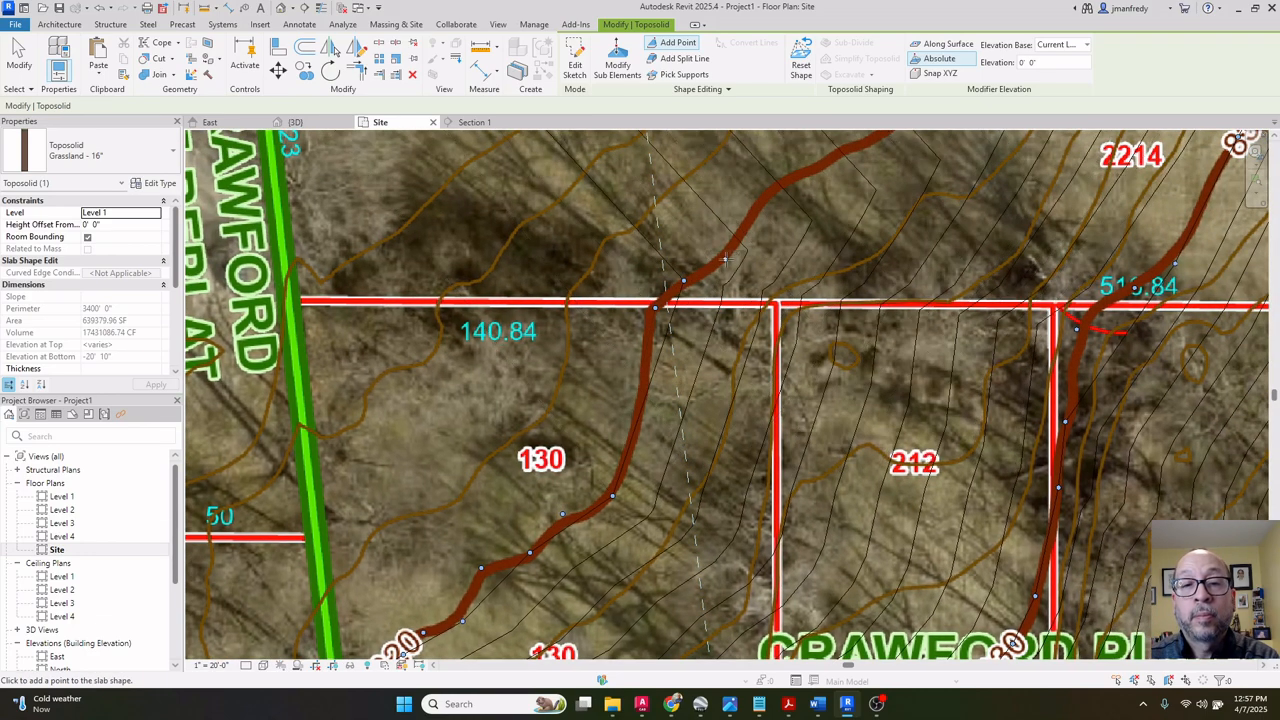
{"action": "left_click", "coordinate": [726, 259]}
{"action": "left_click", "coordinate": [769, 188]}
{"action": "left_click", "coordinate": [836, 165]}
{"action": "middle_click_drag", "start_coordinate": [850, 156], "coordinate": [500, 410]}
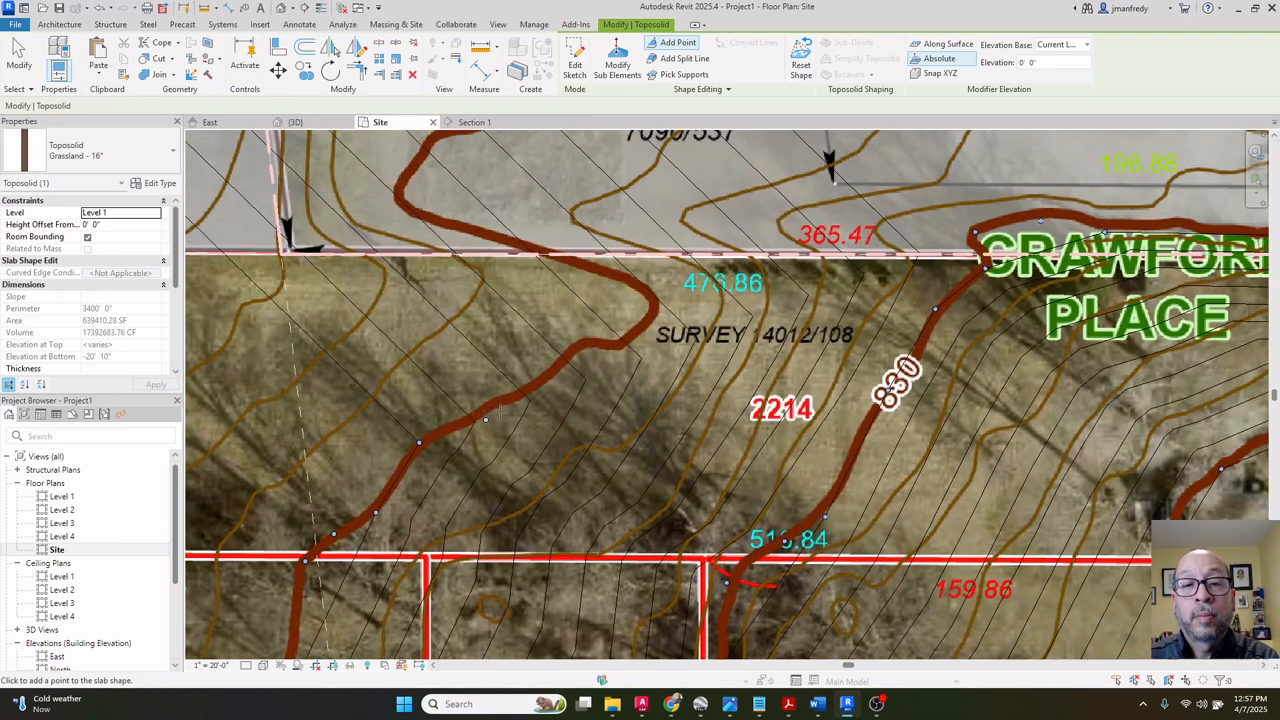
Place 0' points around the 820 contour's bend in lot 2214, just south of parcel B.
{"action": "left_click", "coordinate": [554, 362]}
{"action": "left_click", "coordinate": [583, 342]}
{"action": "left_click", "coordinate": [621, 343]}
{"action": "left_click", "coordinate": [656, 301]}
{"action": "left_click", "coordinate": [617, 275]}
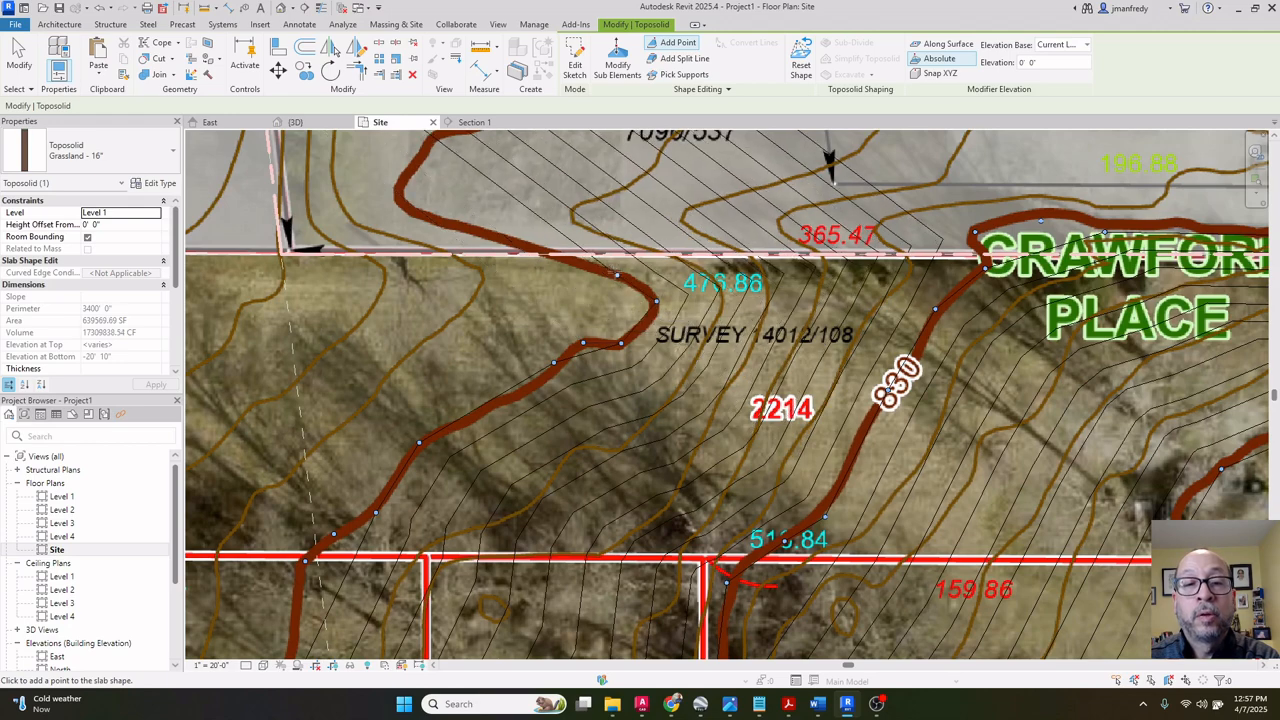
Place 0' points around the 820 contour's westward bend inside parcel B.
{"action": "left_click", "coordinate": [415, 213]}
{"action": "left_click", "coordinate": [401, 187]}
{"action": "middle_click_drag", "start_coordinate": [498, 207], "coordinate": [509, 399]}
{"action": "left_click", "coordinate": [449, 323]}
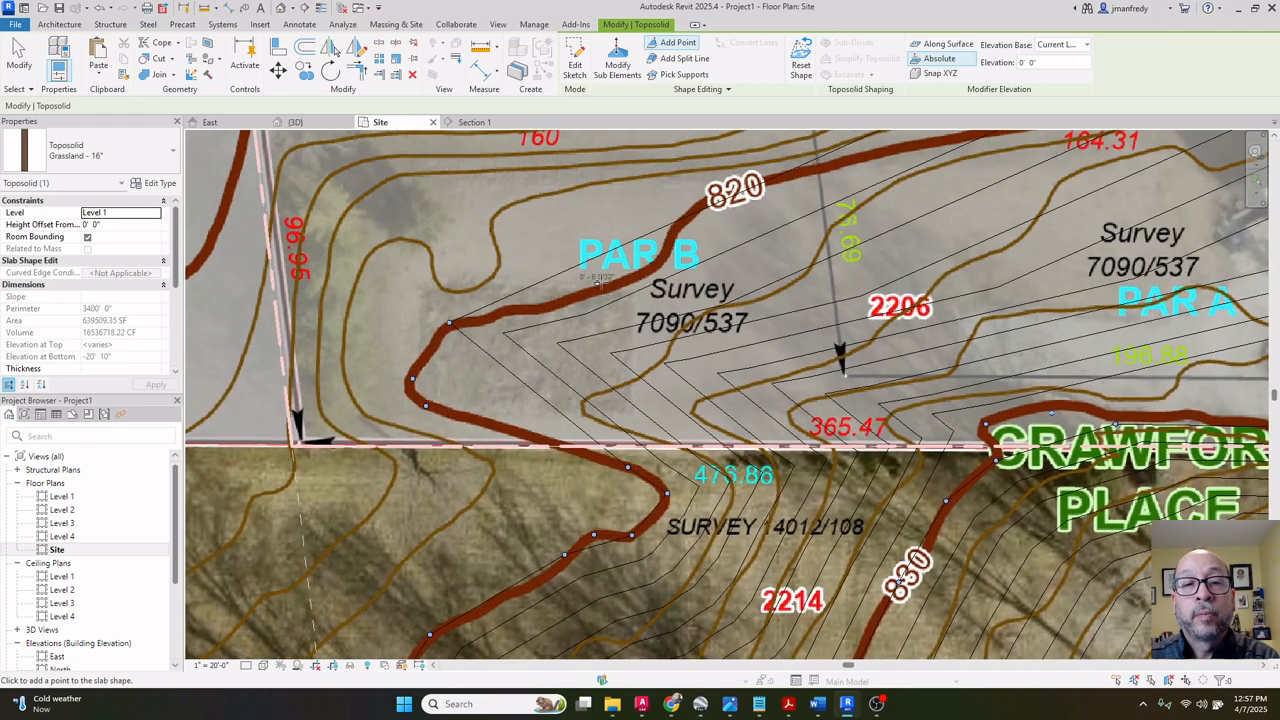
{"action": "left_click", "coordinate": [645, 273]}
Continue the 0' points along the 820 contour past its label, through parcel E and across Indianola Ave.
{"action": "middle_click_drag", "start_coordinate": [690, 202], "coordinate": [400, 372]}
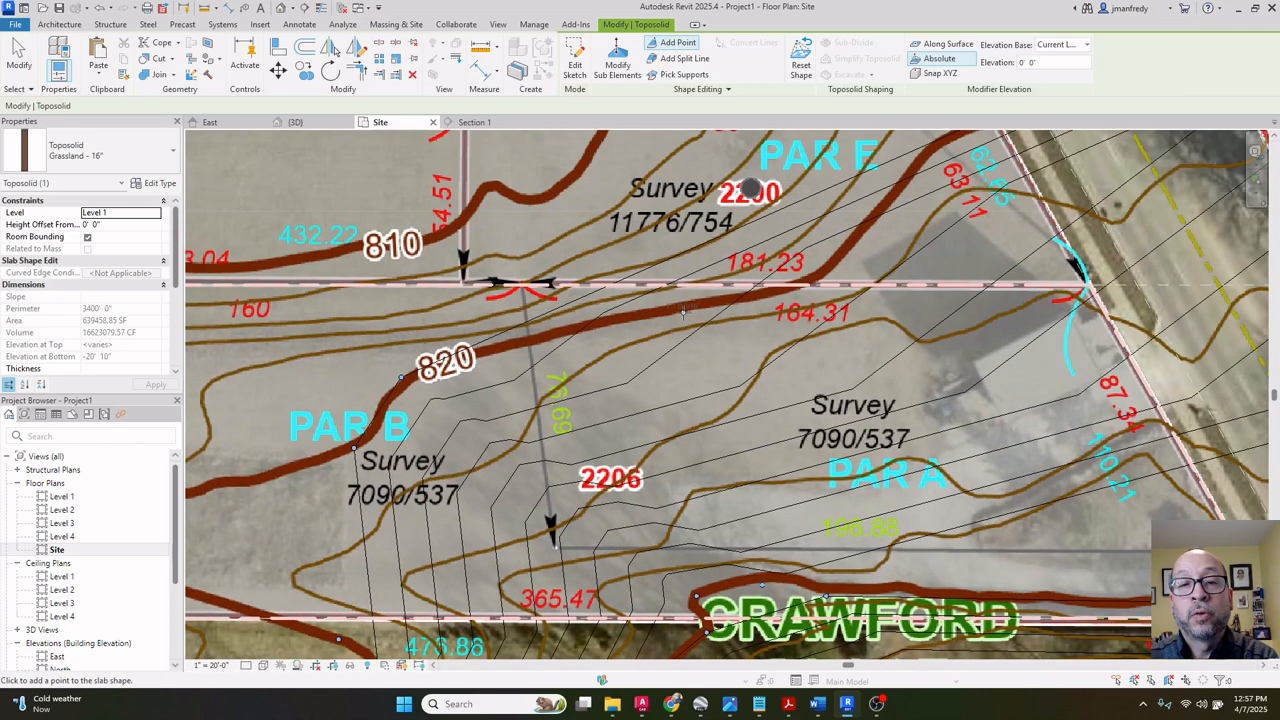
{"action": "middle_click_drag", "start_coordinate": [830, 285], "coordinate": [630, 435]}
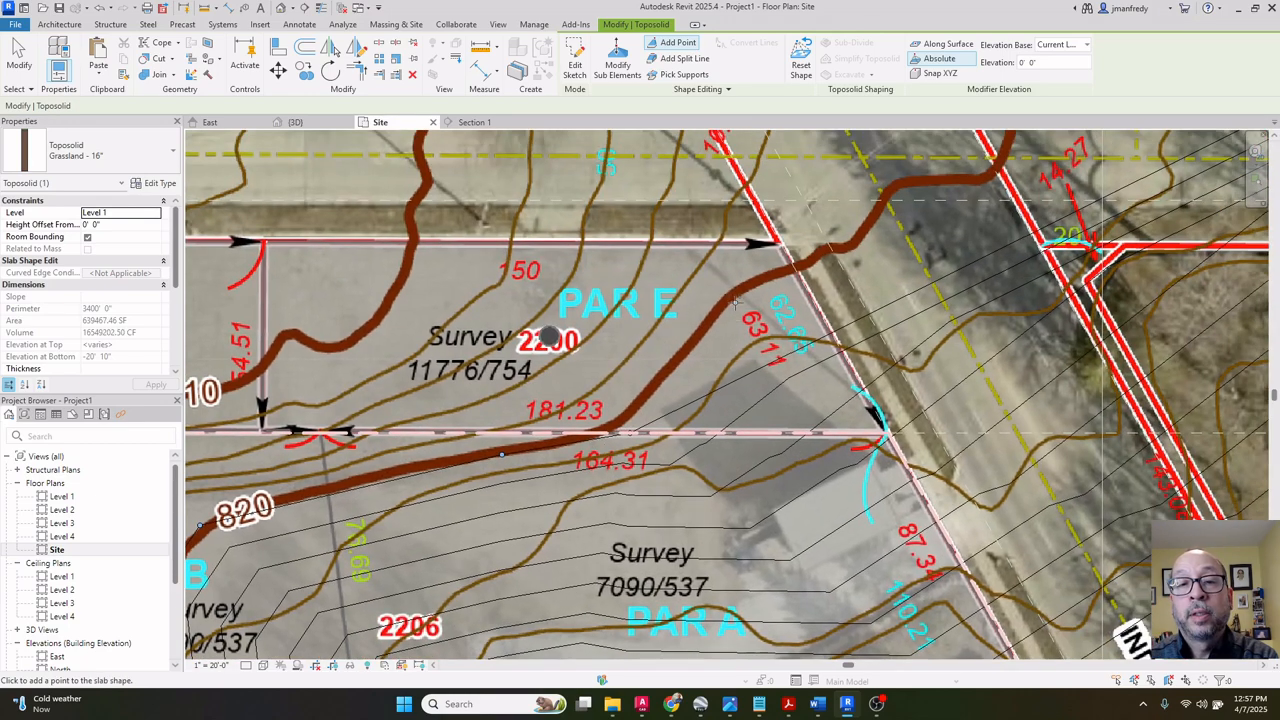
{"action": "middle_click_drag", "start_coordinate": [550, 338], "coordinate": [502, 565]}
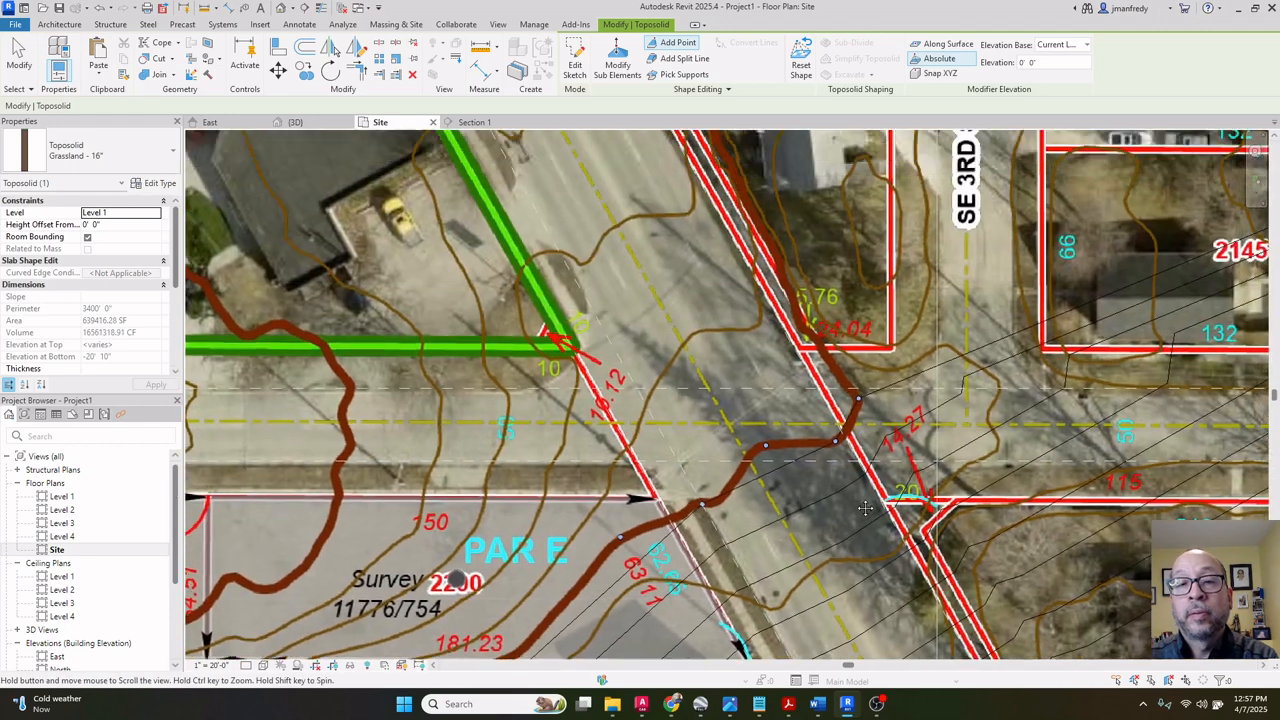
Continue the 0' points along the 820 contour through lot 2137 to the toposolid's north edge and finish adding points.
{"action": "scroll", "coordinate": [502, 565], "scroll_direction": "down", "scroll_amount": 2}
{"action": "middle_click_drag", "start_coordinate": [772, 269], "coordinate": [807, 381]}
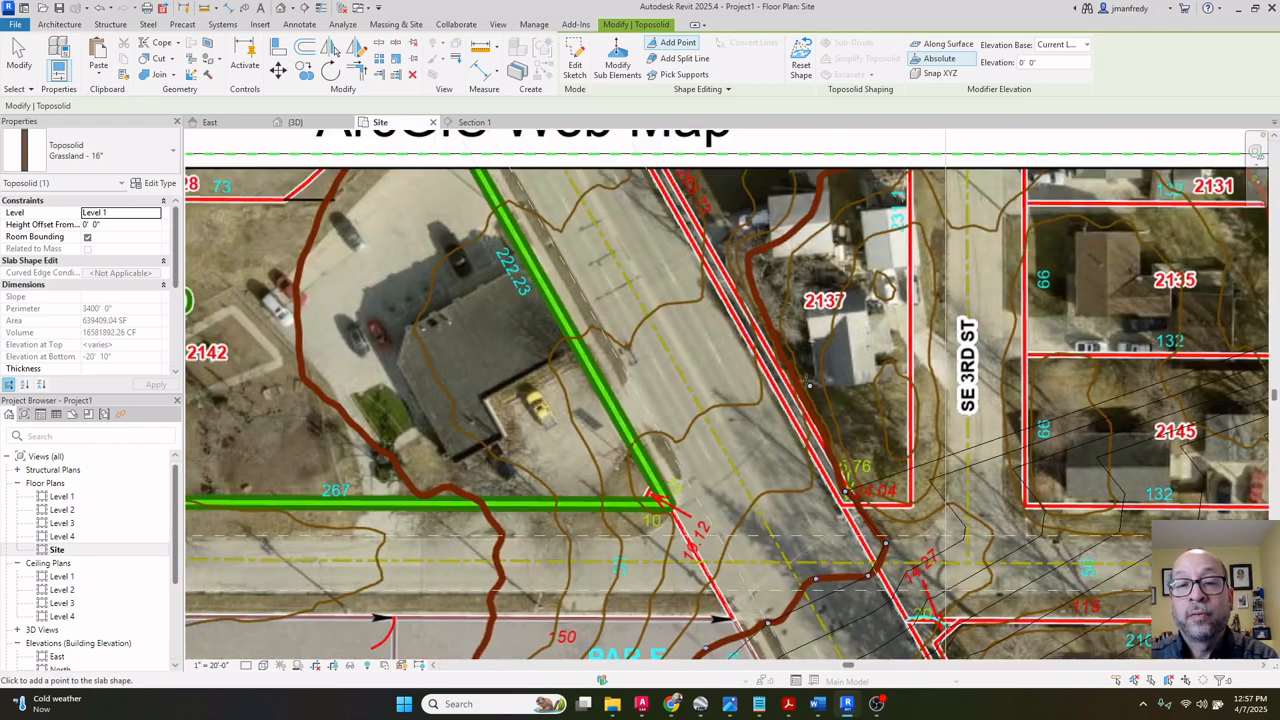
{"action": "left_click", "coordinate": [784, 358]}
{"action": "left_click", "coordinate": [747, 261]}
{"action": "left_click", "coordinate": [775, 246]}
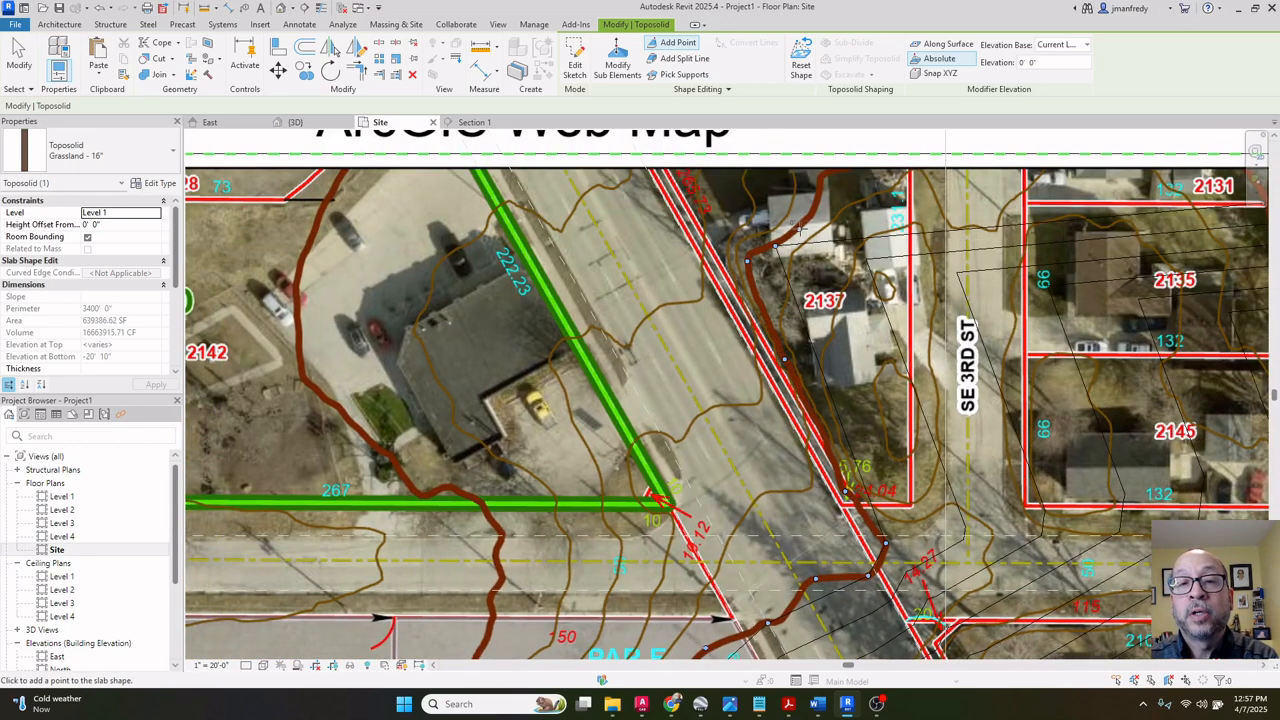
{"action": "left_click", "coordinate": [817, 209]}
{"action": "scroll", "coordinate": [819, 196], "scroll_direction": "up", "scroll_amount": 1}
{"action": "left_click", "coordinate": [825, 178]}
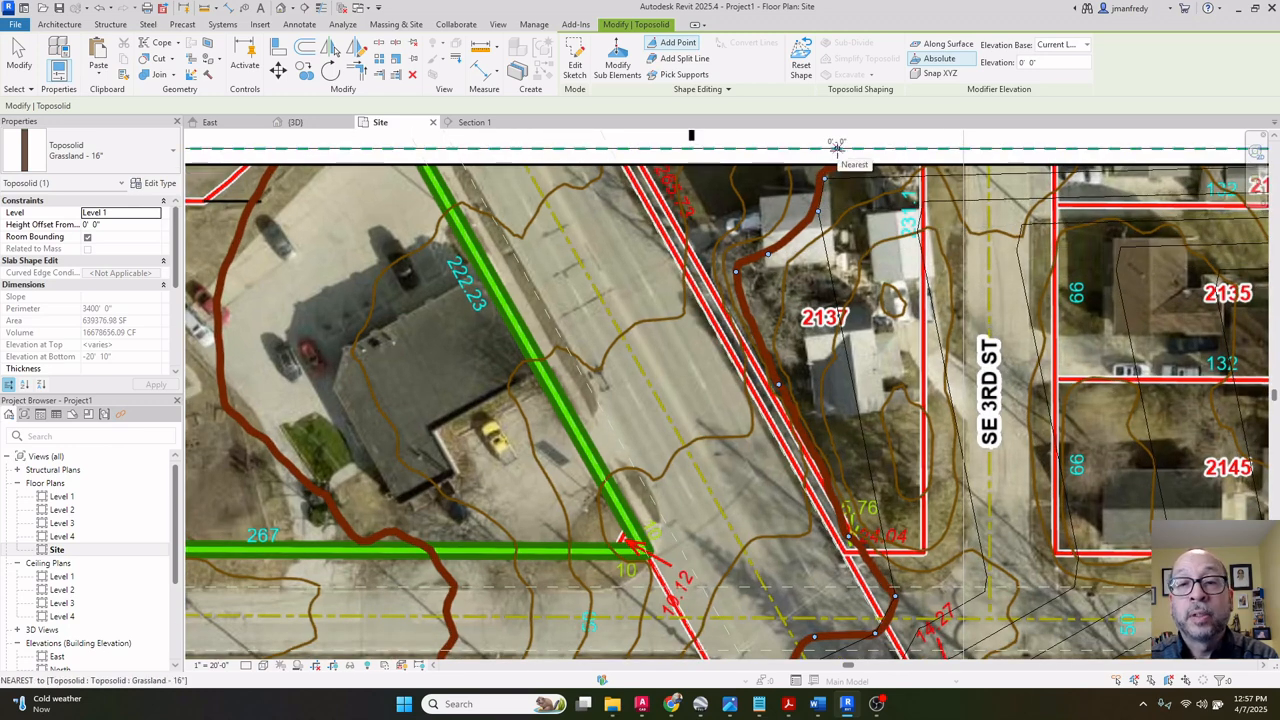
{"action": "left_click", "coordinate": [837, 148]}
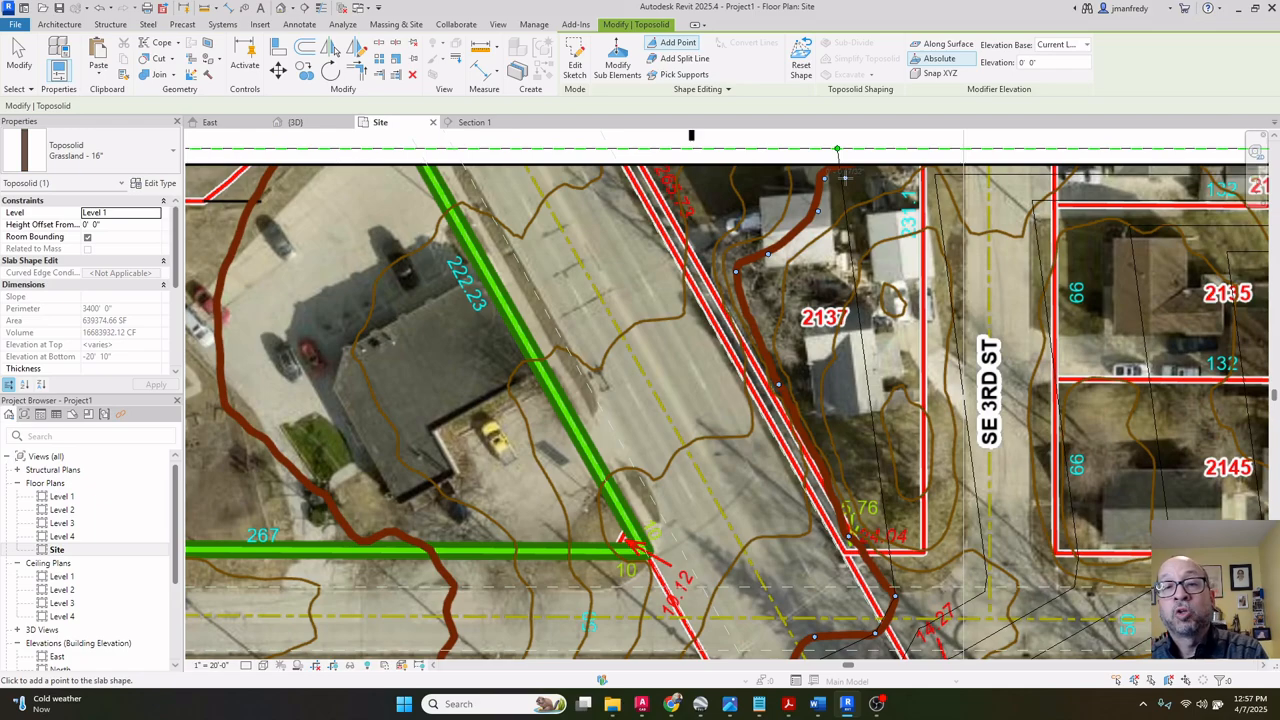
{"action": "key", "text": "Escape"}
{"action": "key", "text": "Escape"}
Check the elevation of the north edge point above lot 2137 and examine the 820 contour farther east across lots 2131 and 2100.
{"action": "scroll", "coordinate": [835, 195], "scroll_direction": "down", "scroll_amount": 5}
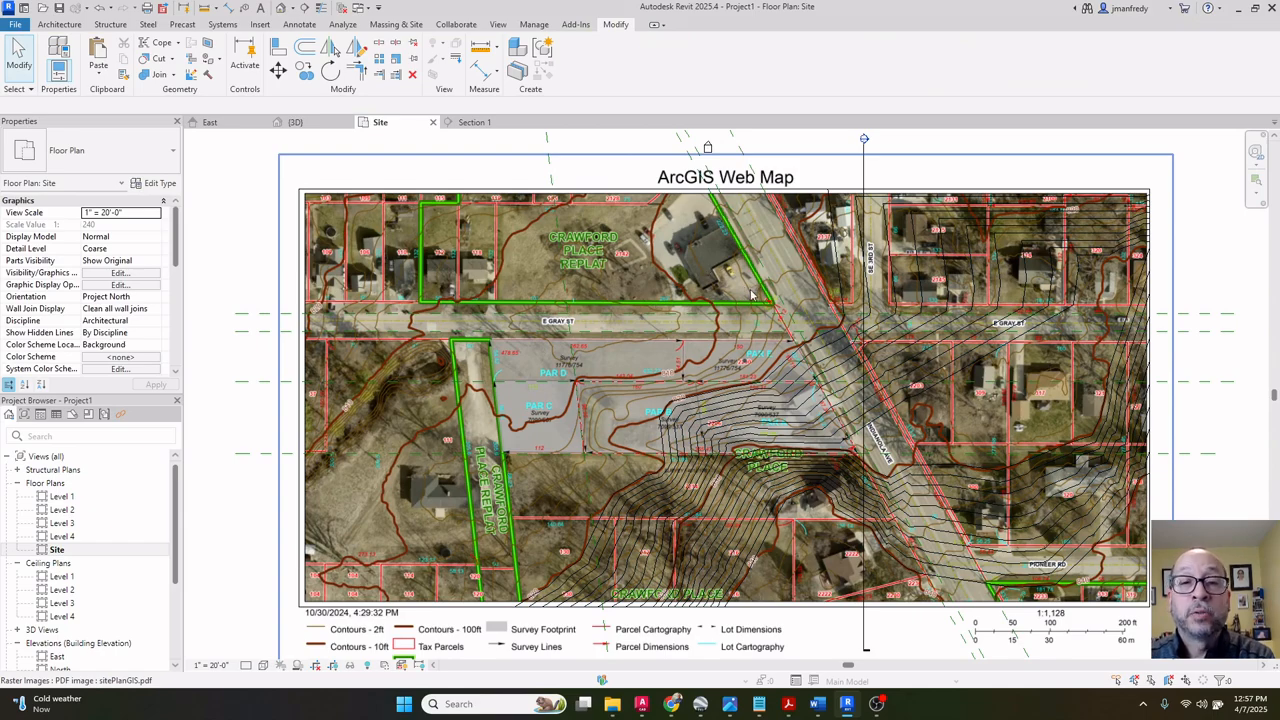
{"action": "key", "text": "Tab"}
{"action": "left_click", "coordinate": [752, 295]}
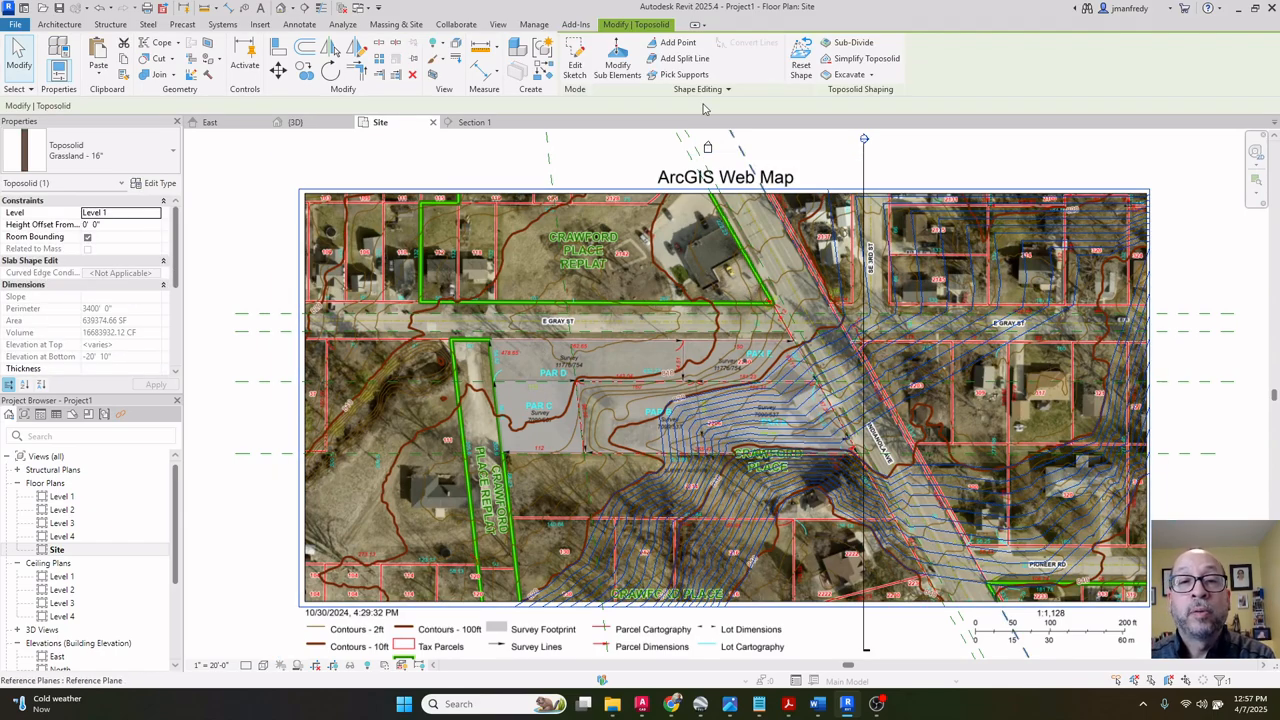
{"action": "left_click", "coordinate": [617, 60]}
{"action": "scroll", "coordinate": [845, 170], "scroll_direction": "up", "scroll_amount": 3}
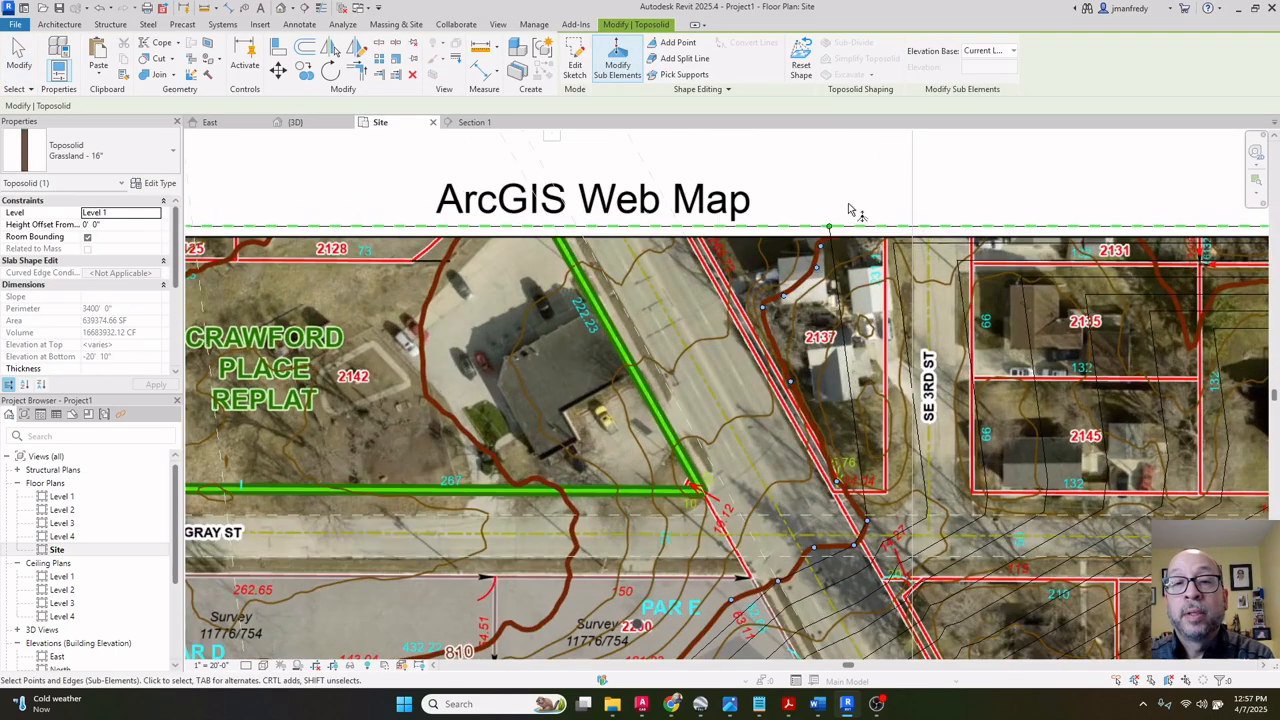
{"action": "scroll", "coordinate": [848, 210], "scroll_direction": "up", "scroll_amount": 1}
{"action": "left_click", "coordinate": [826, 229]}
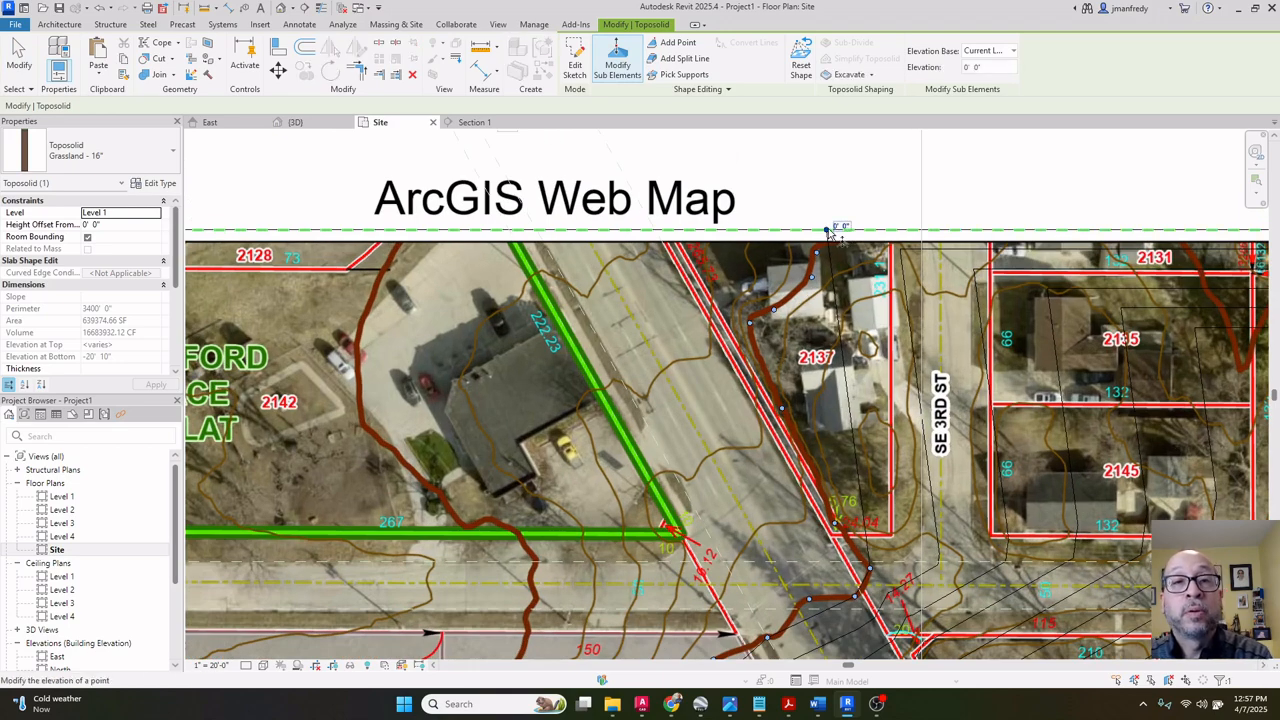
{"action": "middle_click_drag", "start_coordinate": [828, 233], "coordinate": [530, 210]}
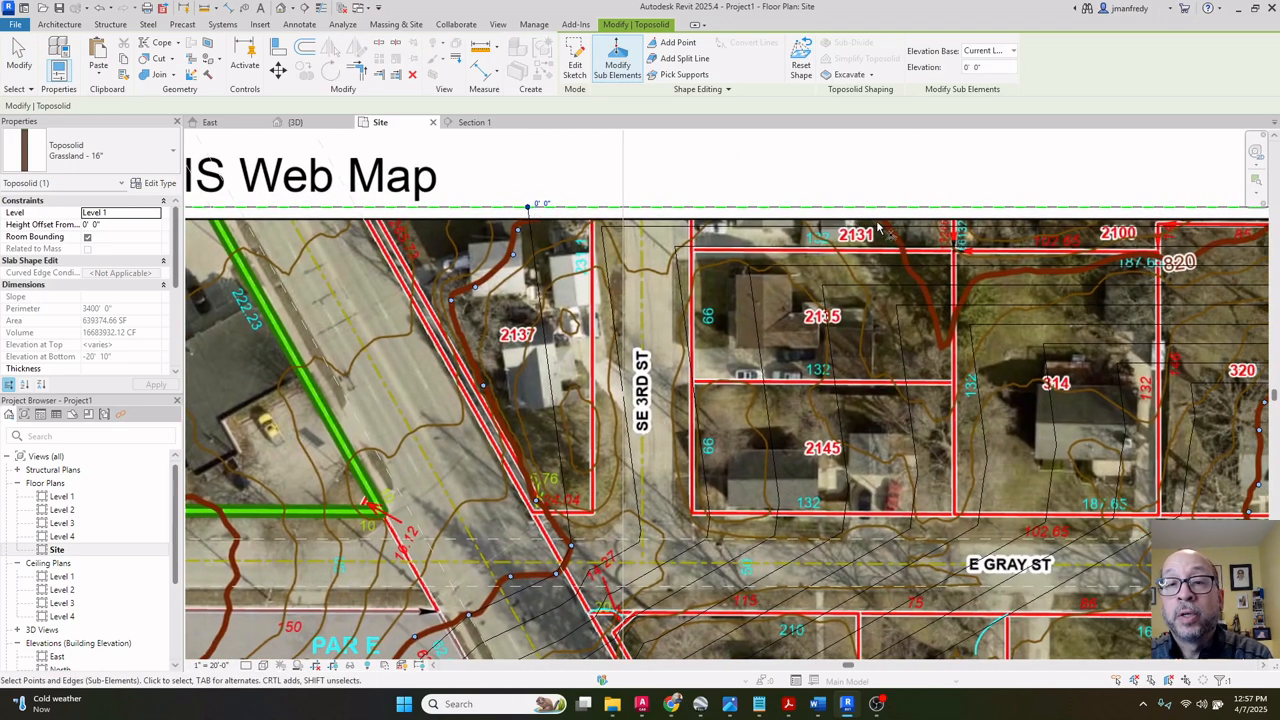
{"action": "middle_click_drag", "start_coordinate": [902, 256], "coordinate": [806, 181]}
{"action": "scroll", "coordinate": [809, 187], "scroll_direction": "down", "scroll_amount": 1}
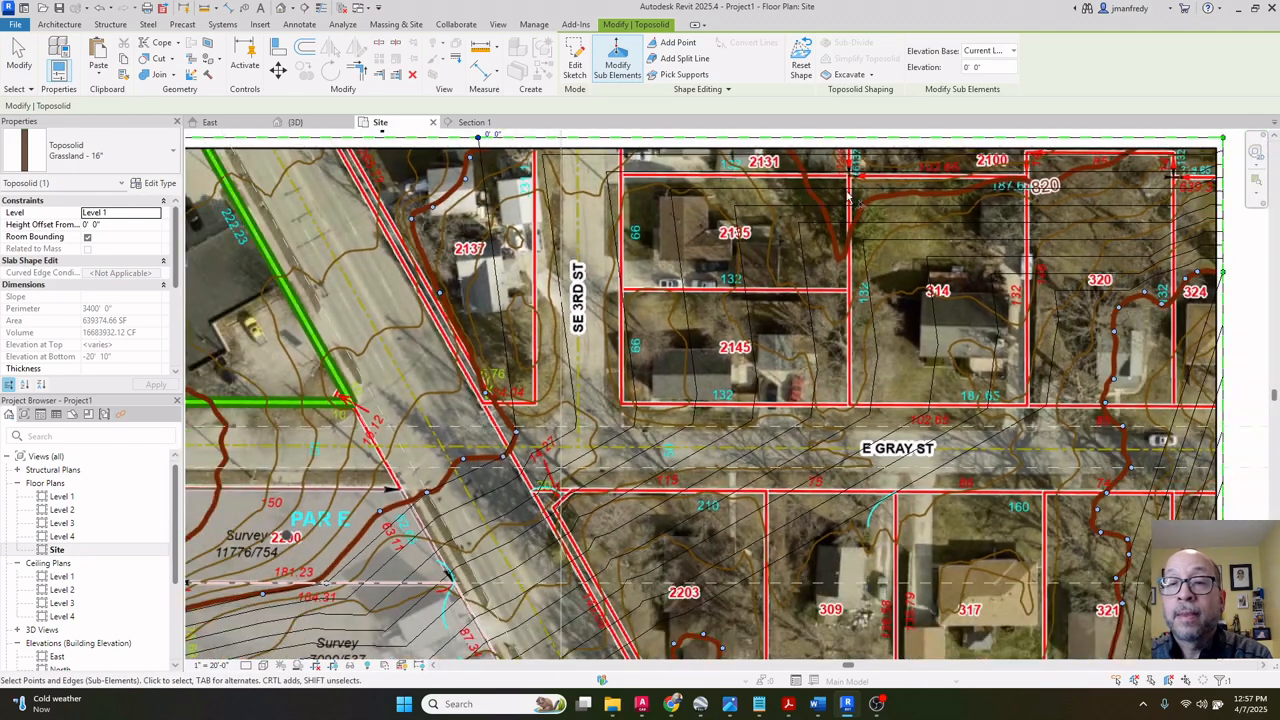
{"action": "middle_click_drag", "start_coordinate": [938, 202], "coordinate": [845, 236]}
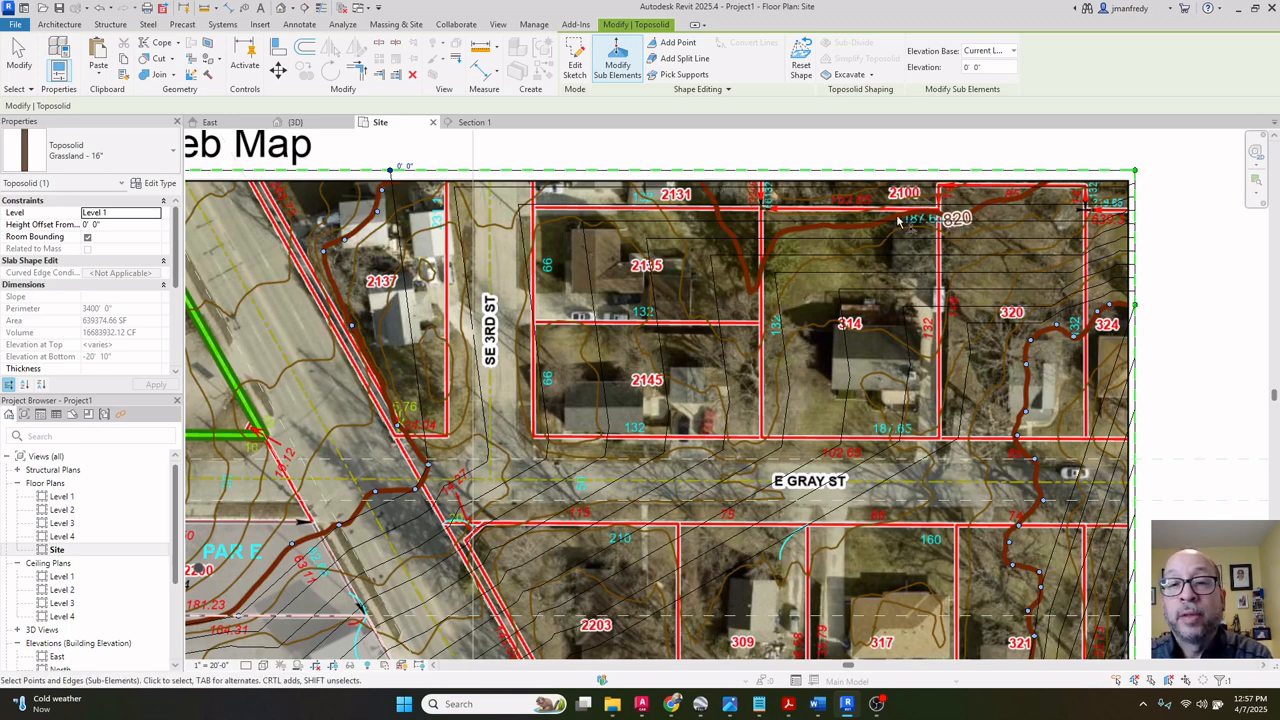
{"action": "key", "text": "Escape"}
{"action": "key", "text": "Escape"}
Place 0' points along the 820 contour from the north edge above lot 2131, around its V-shaped bend and into lot 314.
{"action": "left_click", "coordinate": [629, 168]}
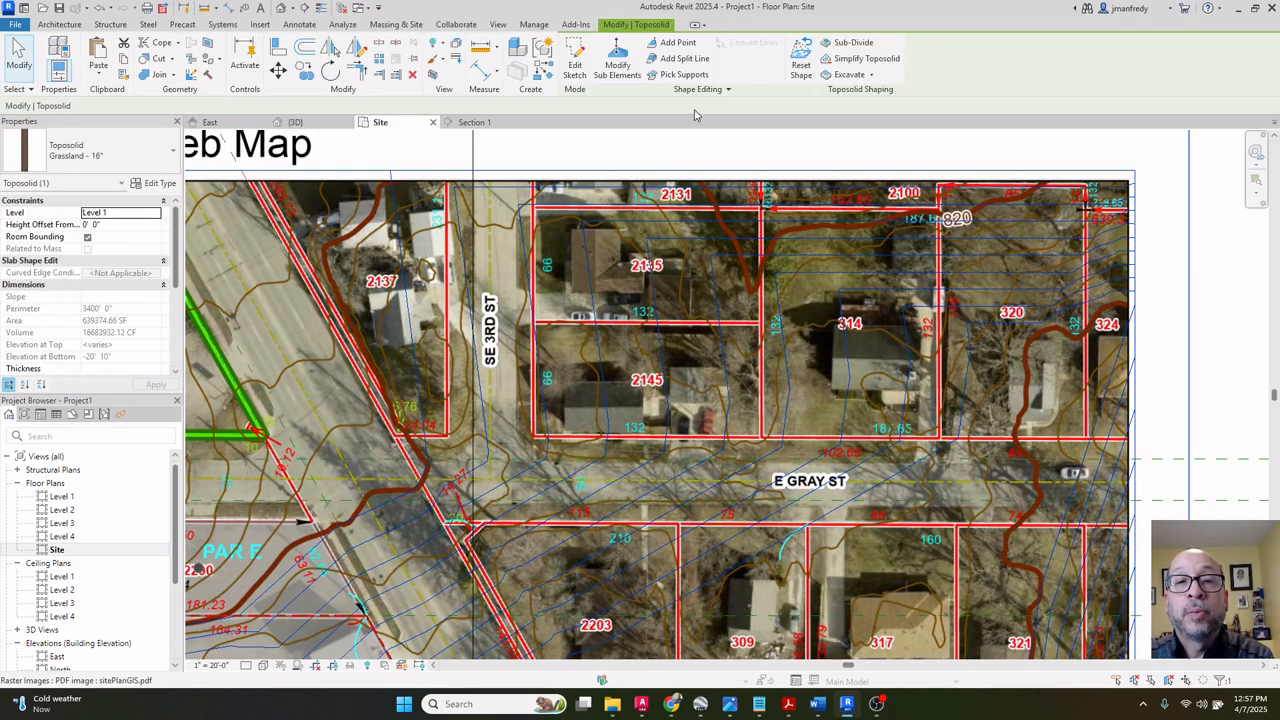
{"action": "left_click", "coordinate": [675, 45]}
{"action": "scroll", "coordinate": [700, 170], "scroll_direction": "up", "scroll_amount": 2}
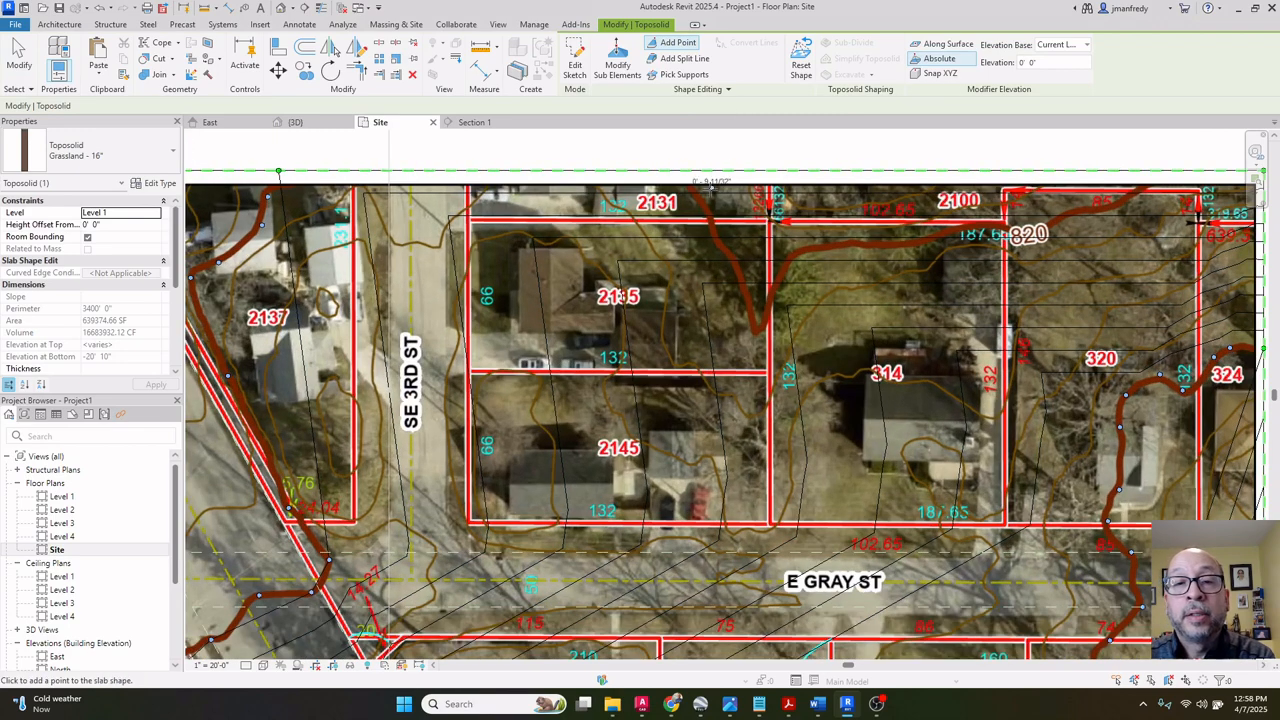
{"action": "left_click", "coordinate": [678, 167]}
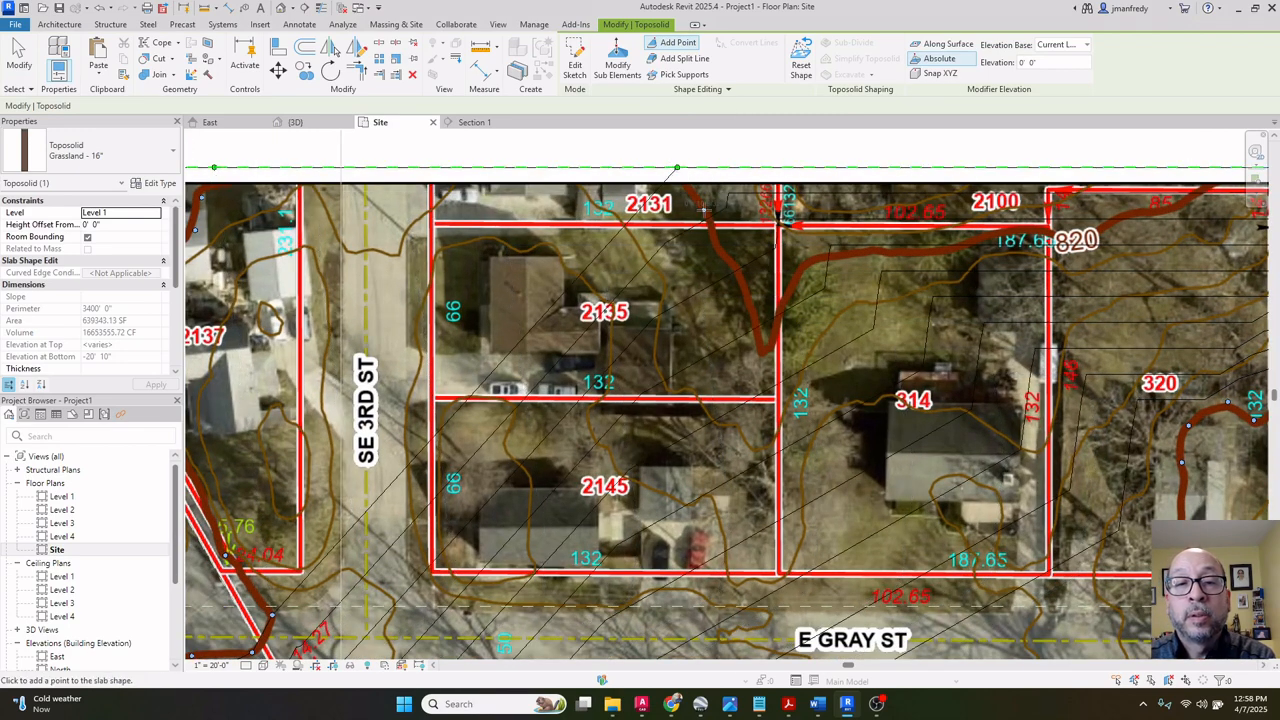
{"action": "left_click", "coordinate": [739, 276]}
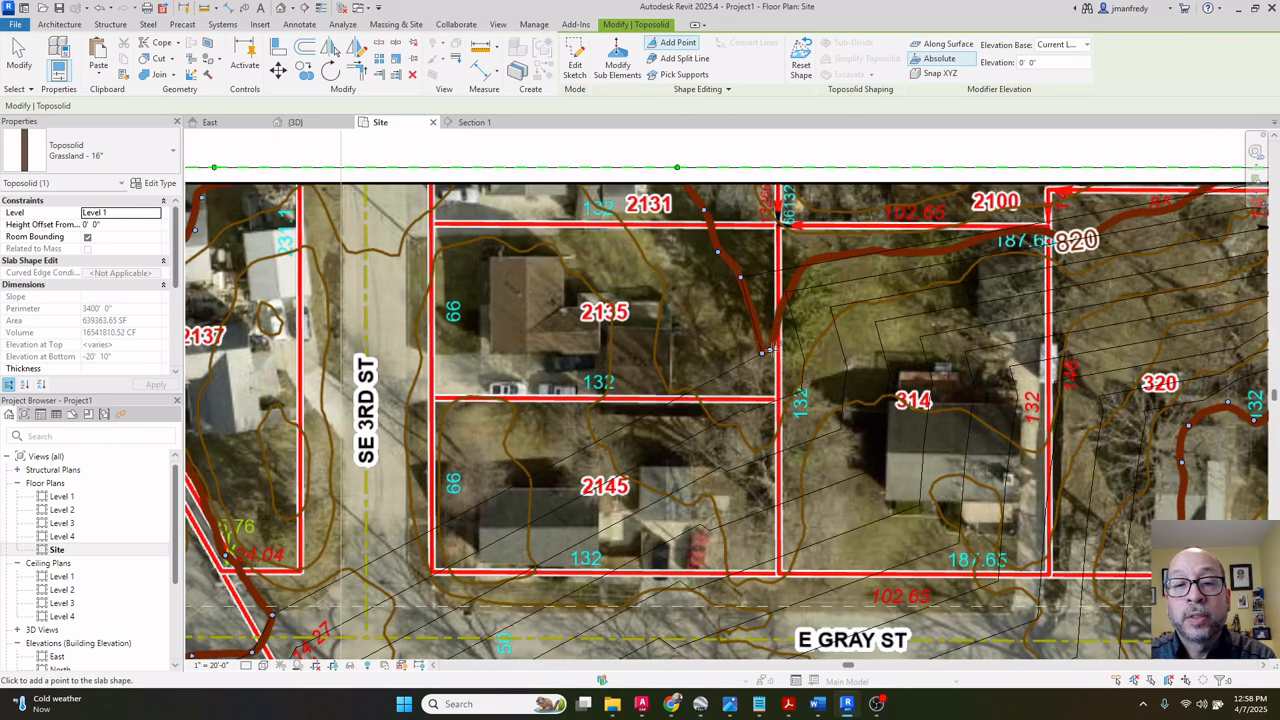
{"action": "left_click", "coordinate": [797, 278]}
{"action": "left_click", "coordinate": [825, 254]}
{"action": "left_click", "coordinate": [891, 250]}
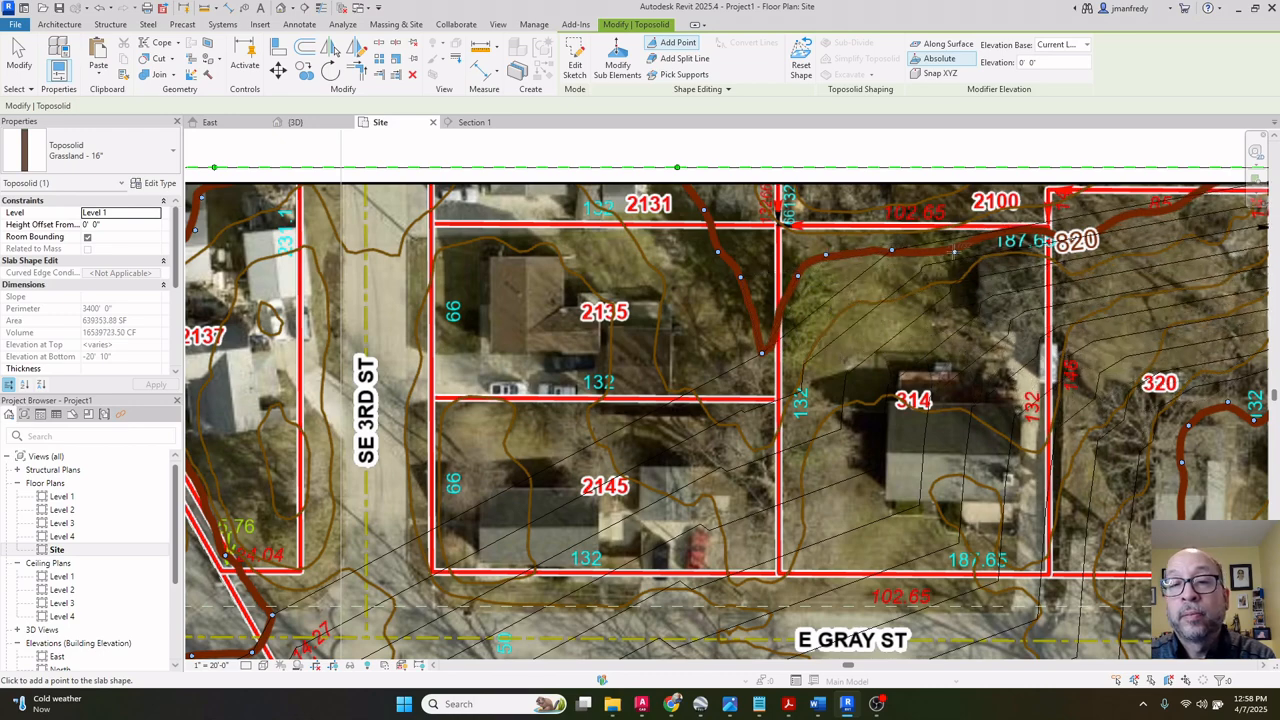
Continue the 0' points along the 820 contour past its label and through lot 320's north part to the toposolid's north edge.
{"action": "middle_click_drag", "start_coordinate": [973, 241], "coordinate": [853, 261]}
{"action": "left_click", "coordinate": [853, 261]}
{"action": "left_click", "coordinate": [928, 252]}
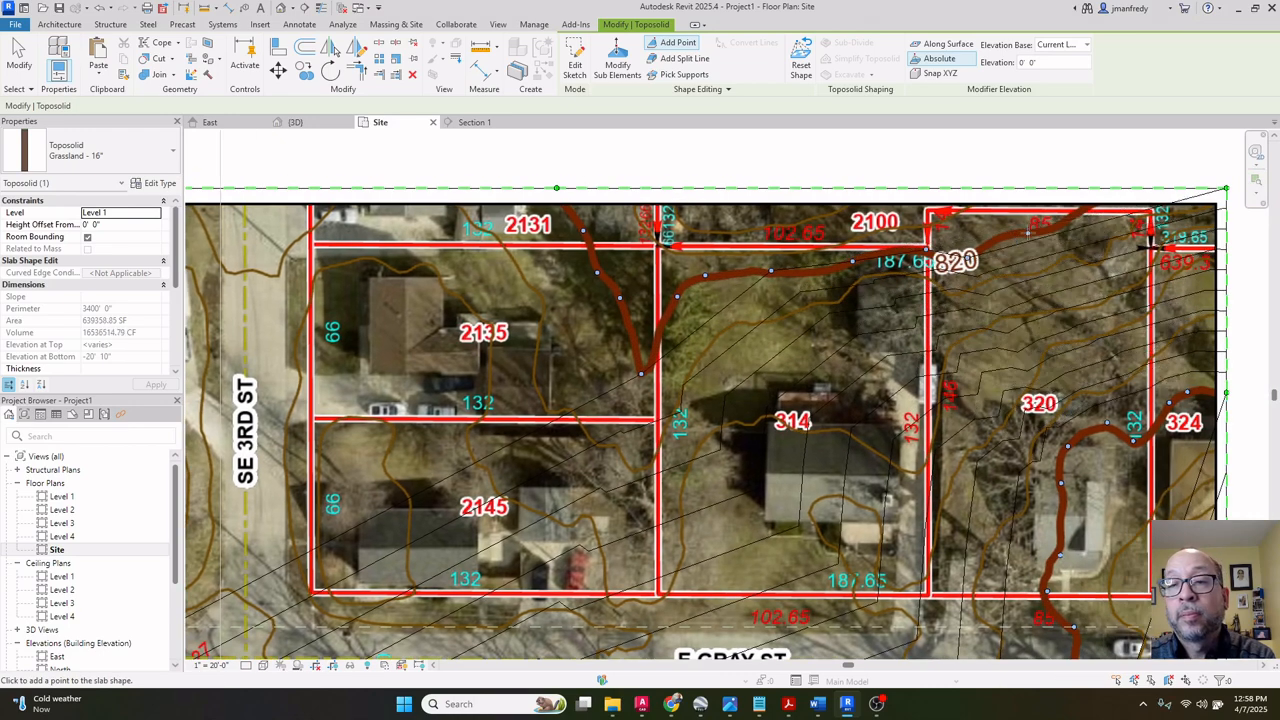
{"action": "left_click", "coordinate": [1064, 227]}
{"action": "left_click", "coordinate": [1105, 188]}
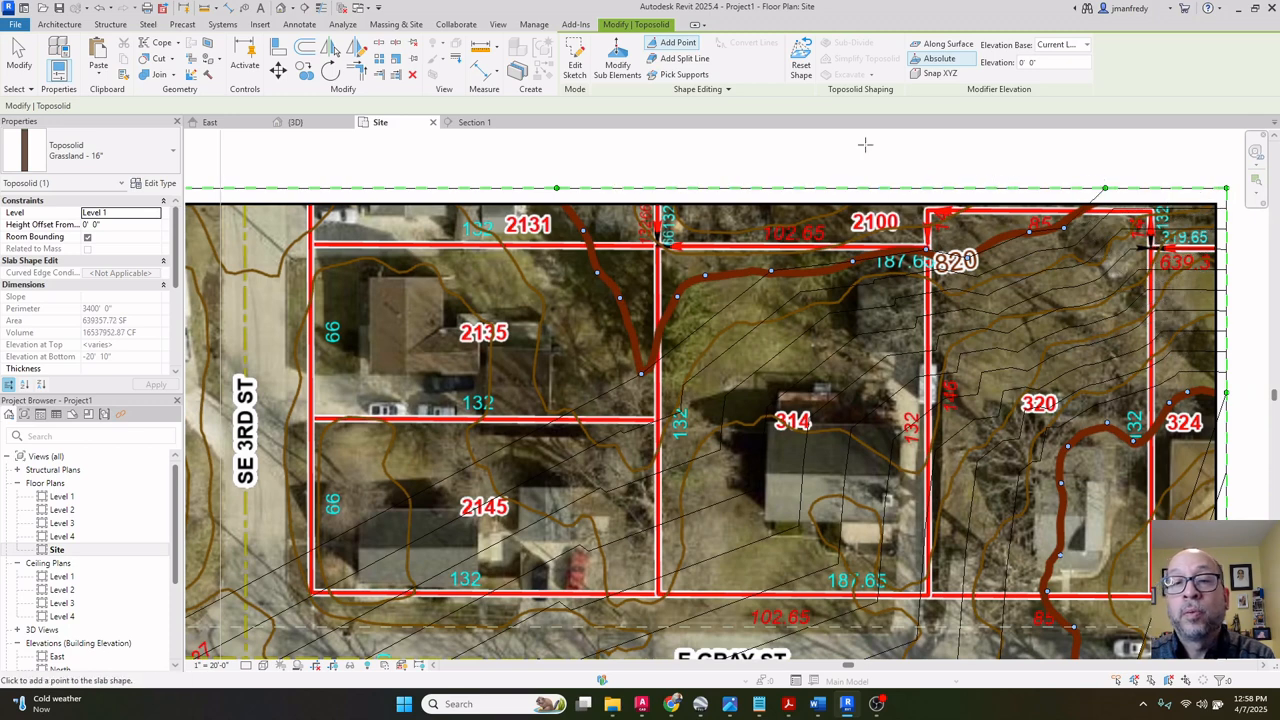
Check the elevations of the north edge points and northeast corner, and examine the traced contours along the east side and Crawford Place.
{"action": "left_click", "coordinate": [617, 62]}
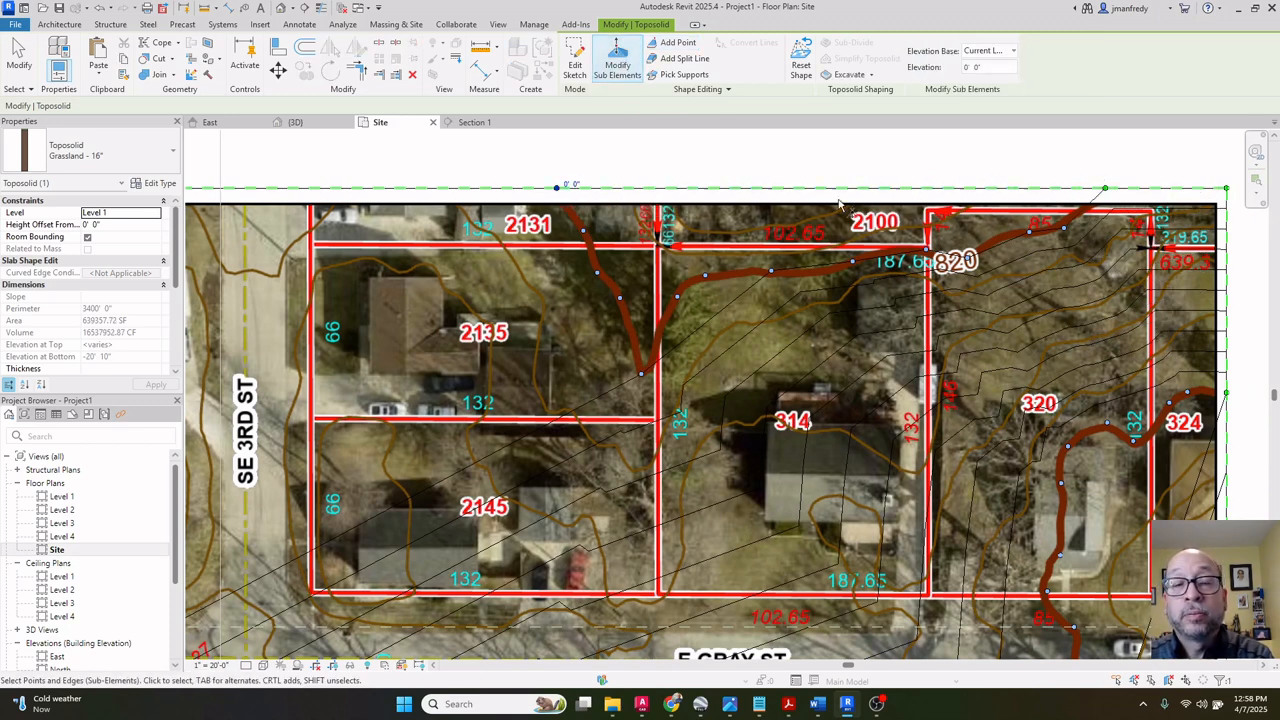
{"action": "middle_click_drag", "start_coordinate": [1105, 190], "coordinate": [857, 169]}
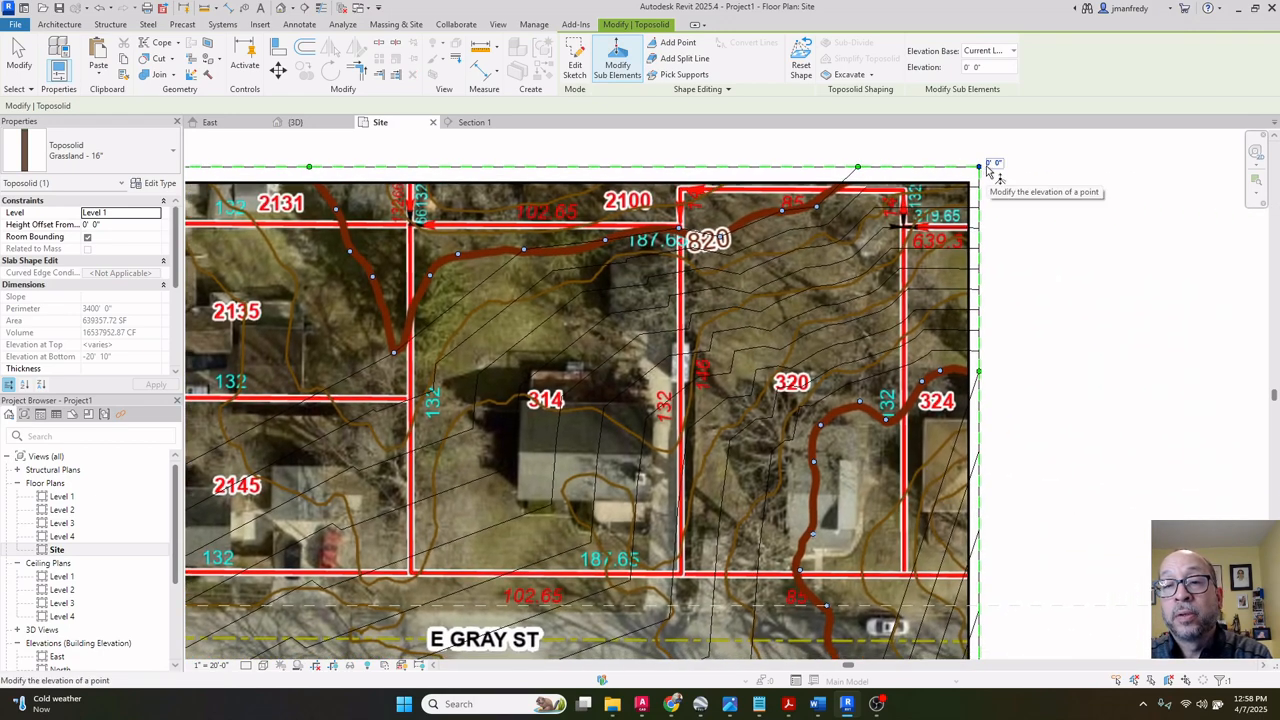
{"action": "middle_click_drag", "start_coordinate": [1012, 343], "coordinate": [994, 266]}
{"action": "scroll", "coordinate": [994, 266], "scroll_direction": "down", "scroll_amount": 1}
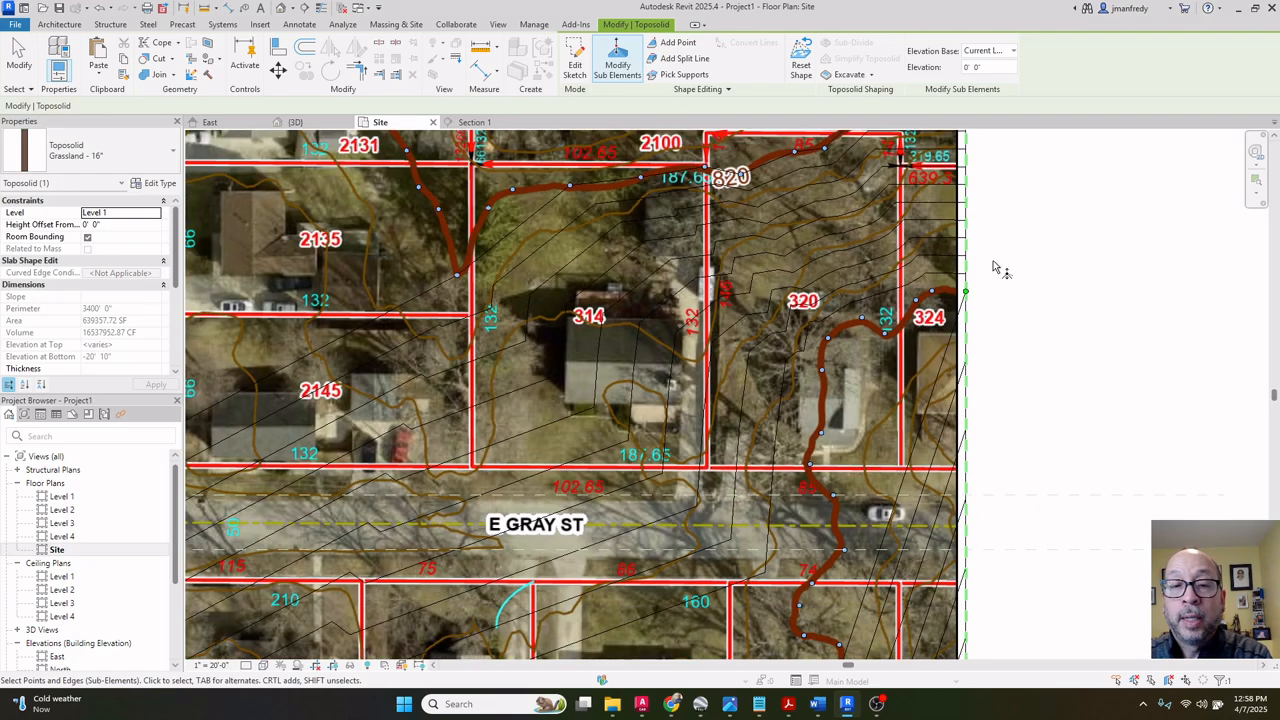
{"action": "middle_click_drag", "start_coordinate": [991, 374], "coordinate": [1010, 240]}
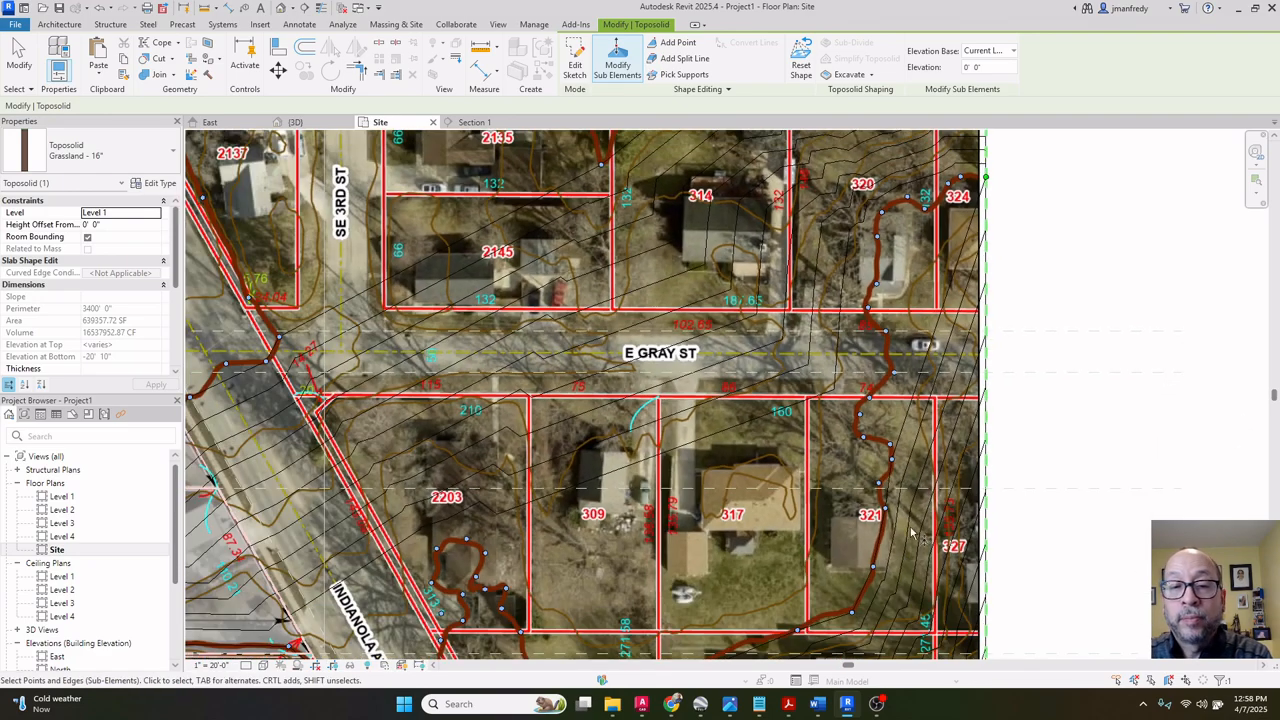
{"action": "middle_click_drag", "start_coordinate": [900, 566], "coordinate": [822, 489]}
{"action": "middle_click_drag", "start_coordinate": [585, 463], "coordinate": [905, 313]}
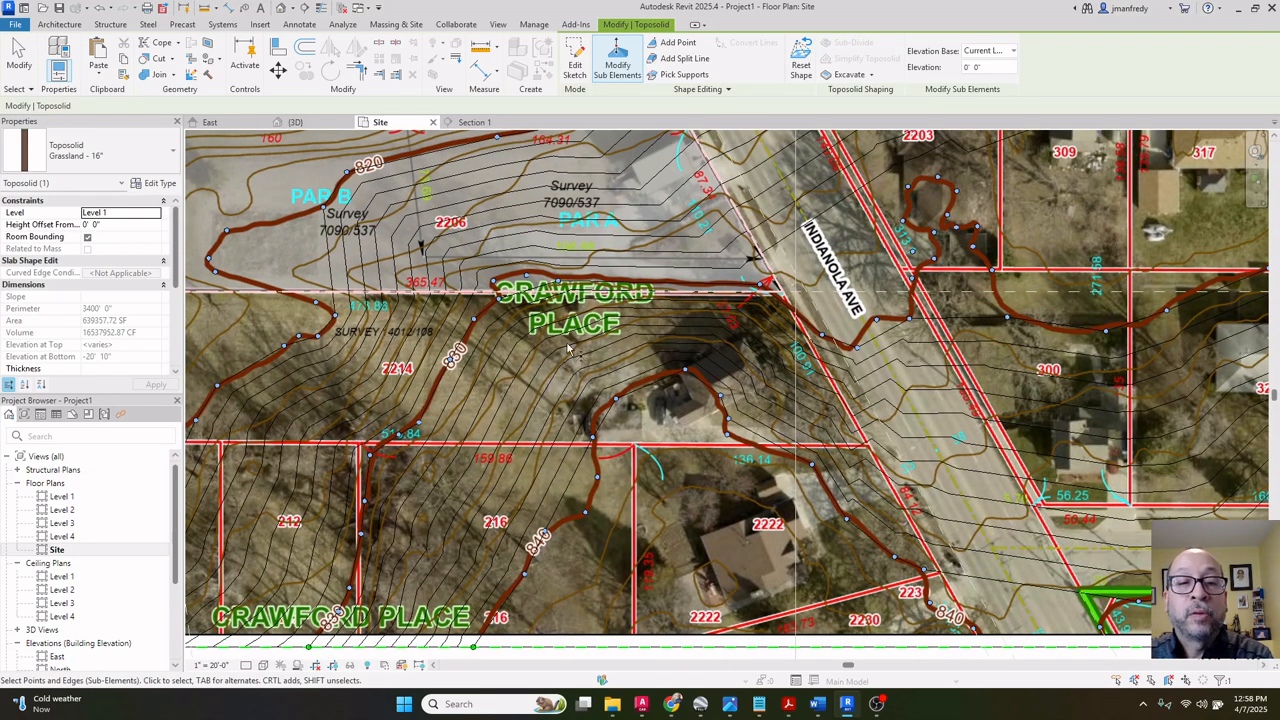
{"action": "middle_click_drag", "start_coordinate": [903, 268], "coordinate": [657, 482]}
{"action": "middle_click_drag", "start_coordinate": [860, 262], "coordinate": [668, 475]}
{"action": "middle_click_drag", "start_coordinate": [950, 180], "coordinate": [881, 332]}
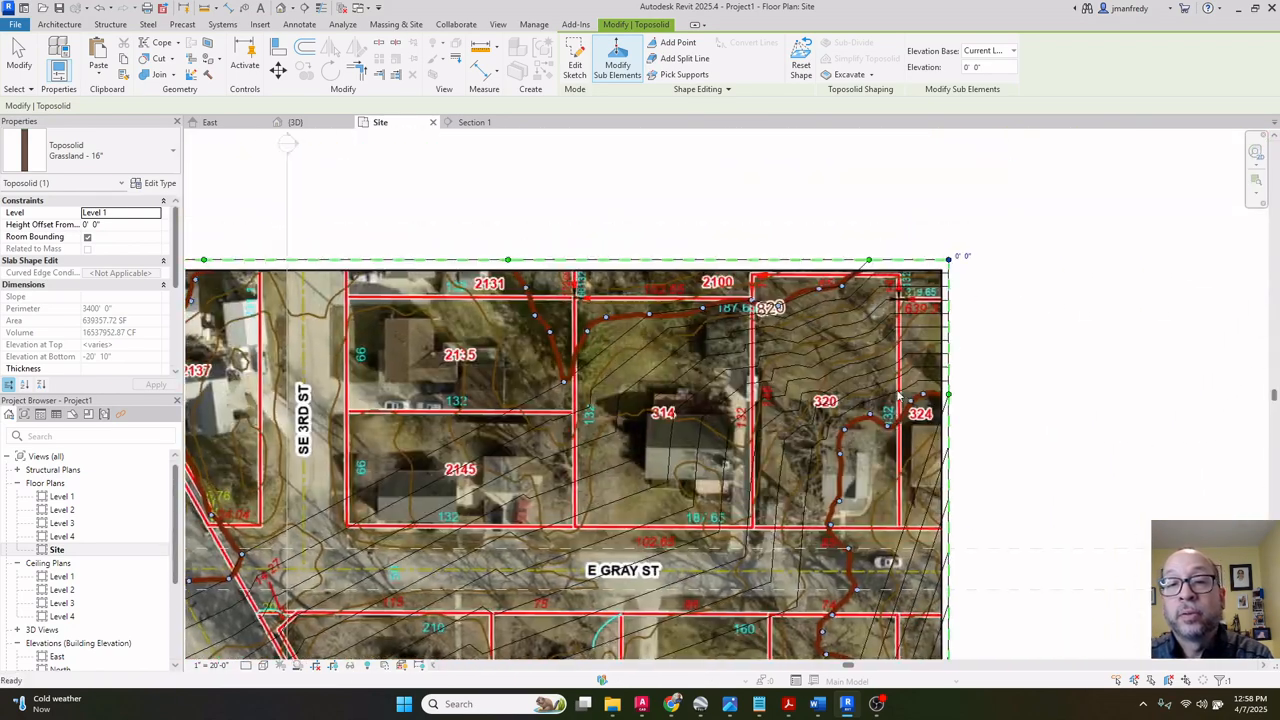
Set the elevation of the toposolid's northeast corner point to 10'.
{"action": "scroll", "coordinate": [946, 323], "scroll_direction": "up", "scroll_amount": 1}
{"action": "scroll", "coordinate": [955, 328], "scroll_direction": "up", "scroll_amount": 2}
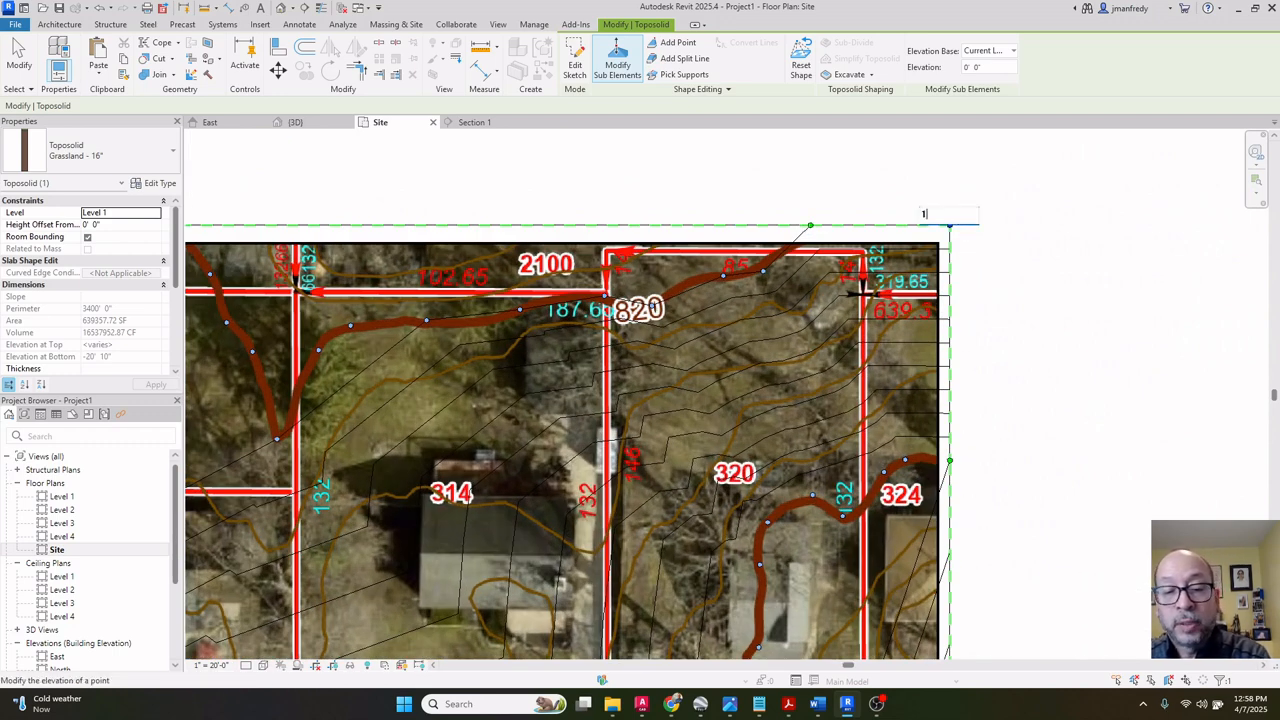
{"action": "key", "text": "Return"}
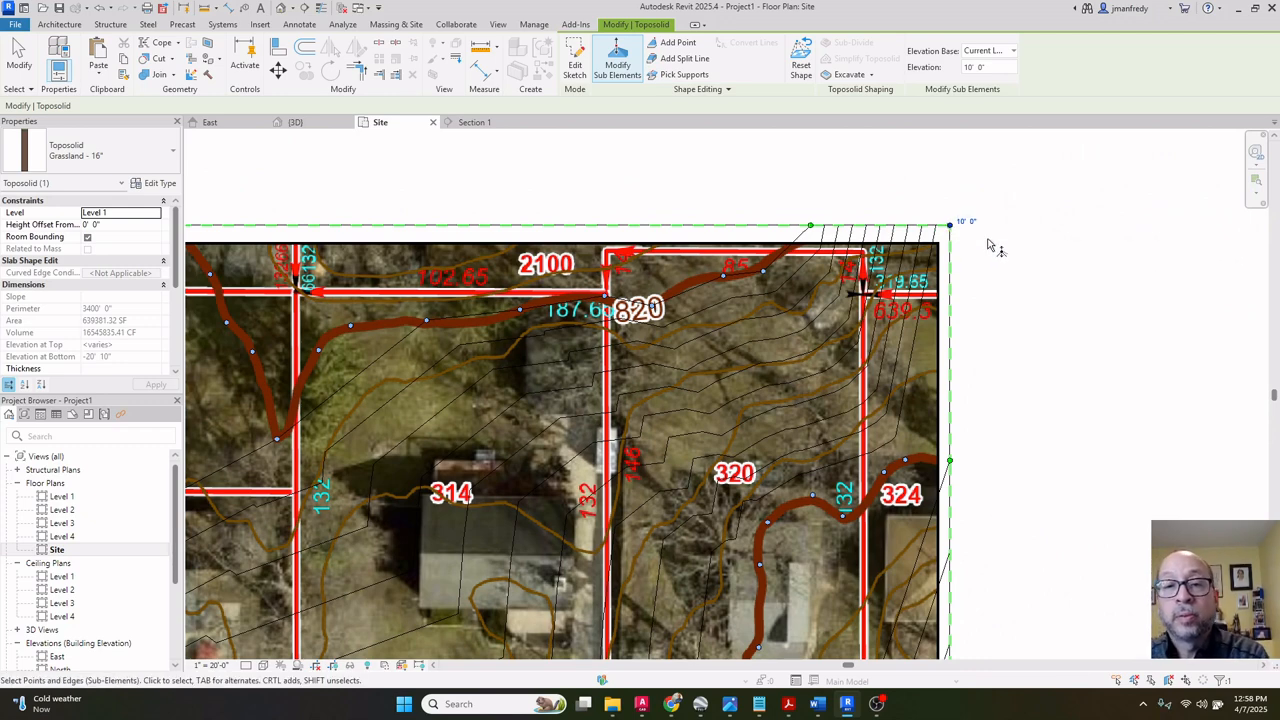
{"action": "scroll", "coordinate": [1006, 251], "scroll_direction": "down", "scroll_amount": 2}
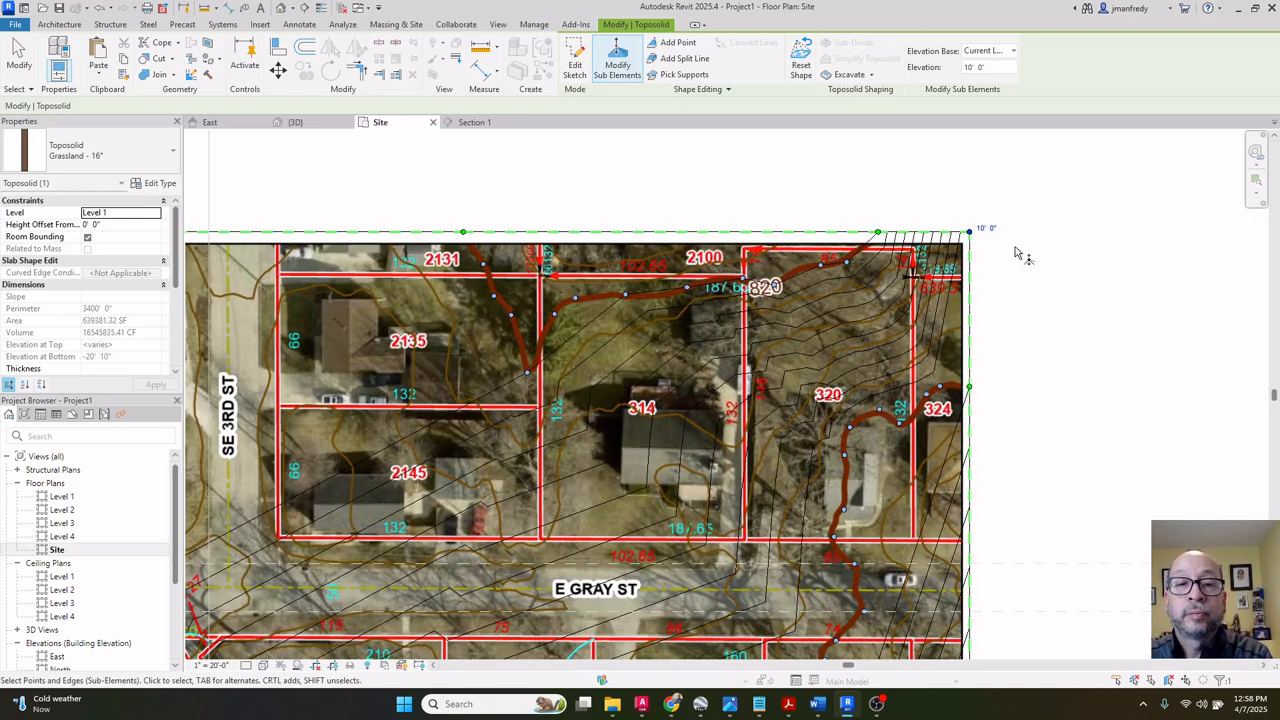
{"action": "key", "text": "Escape"}
Start adding points to the toposolid for the 810 contour, with their absolute elevation set to -10'.
{"action": "scroll", "coordinate": [1014, 255], "scroll_direction": "down", "scroll_amount": 4}
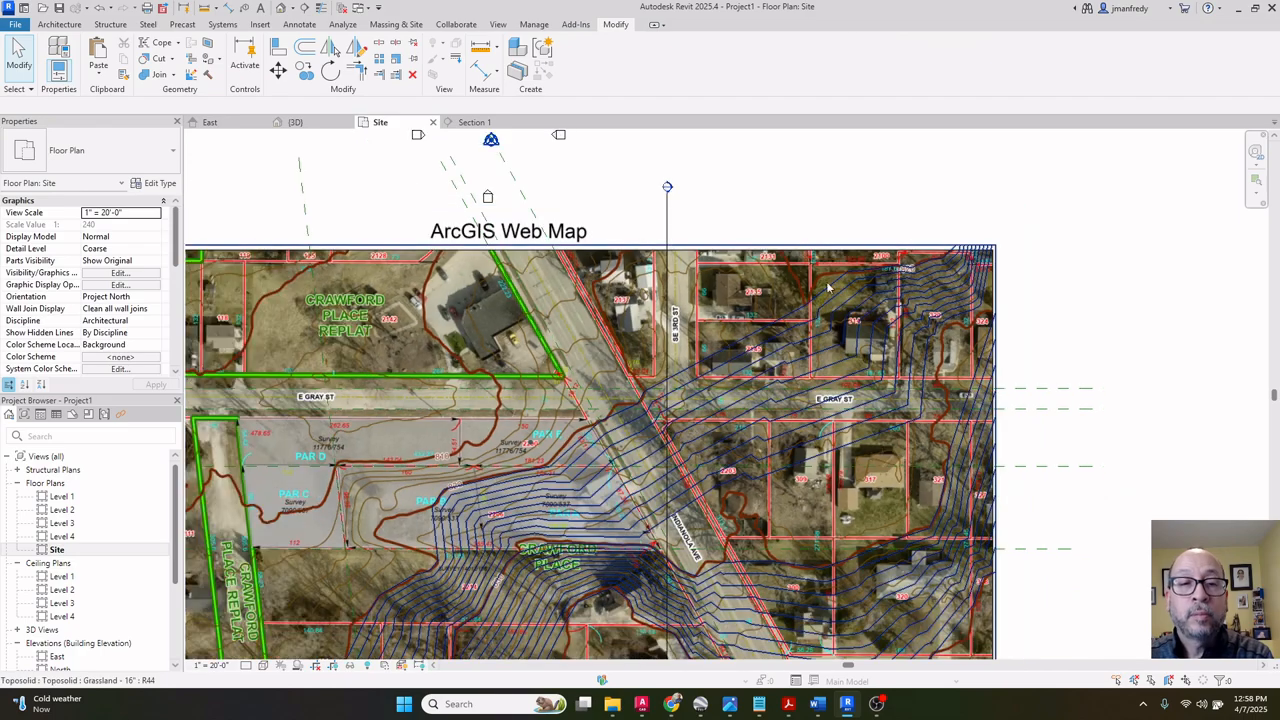
{"action": "scroll", "coordinate": [726, 315], "scroll_direction": "down", "scroll_amount": 1}
{"action": "middle_click_drag", "start_coordinate": [429, 564], "coordinate": [592, 413]}
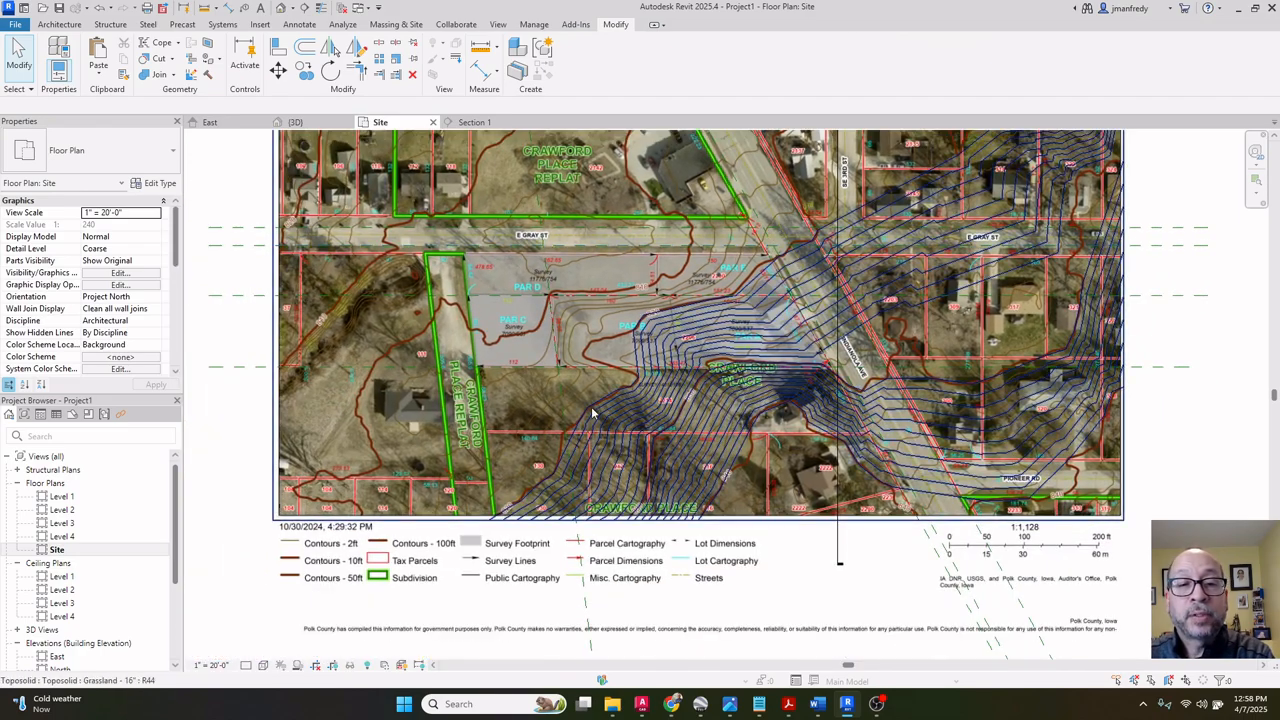
{"action": "scroll", "coordinate": [545, 400], "scroll_direction": "up", "scroll_amount": 2}
{"action": "scroll", "coordinate": [700, 230], "scroll_direction": "up", "scroll_amount": 3}
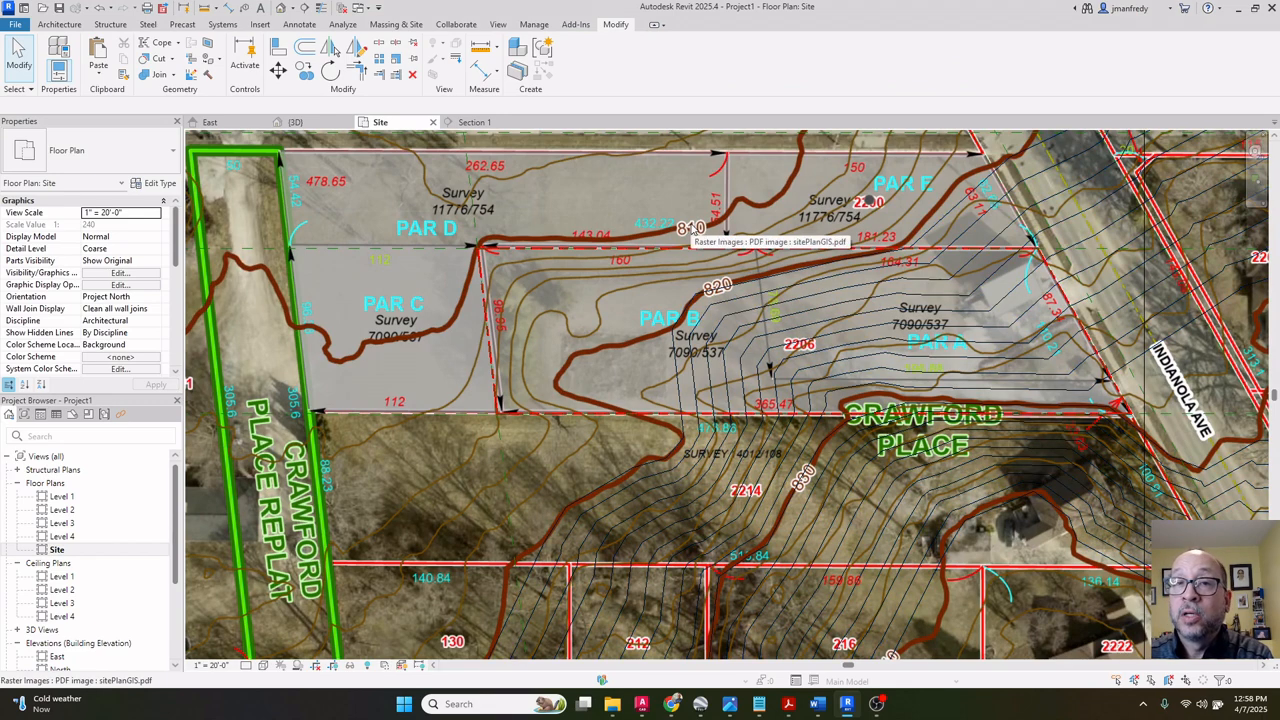
{"action": "scroll", "coordinate": [690, 229], "scroll_direction": "down", "scroll_amount": 5}
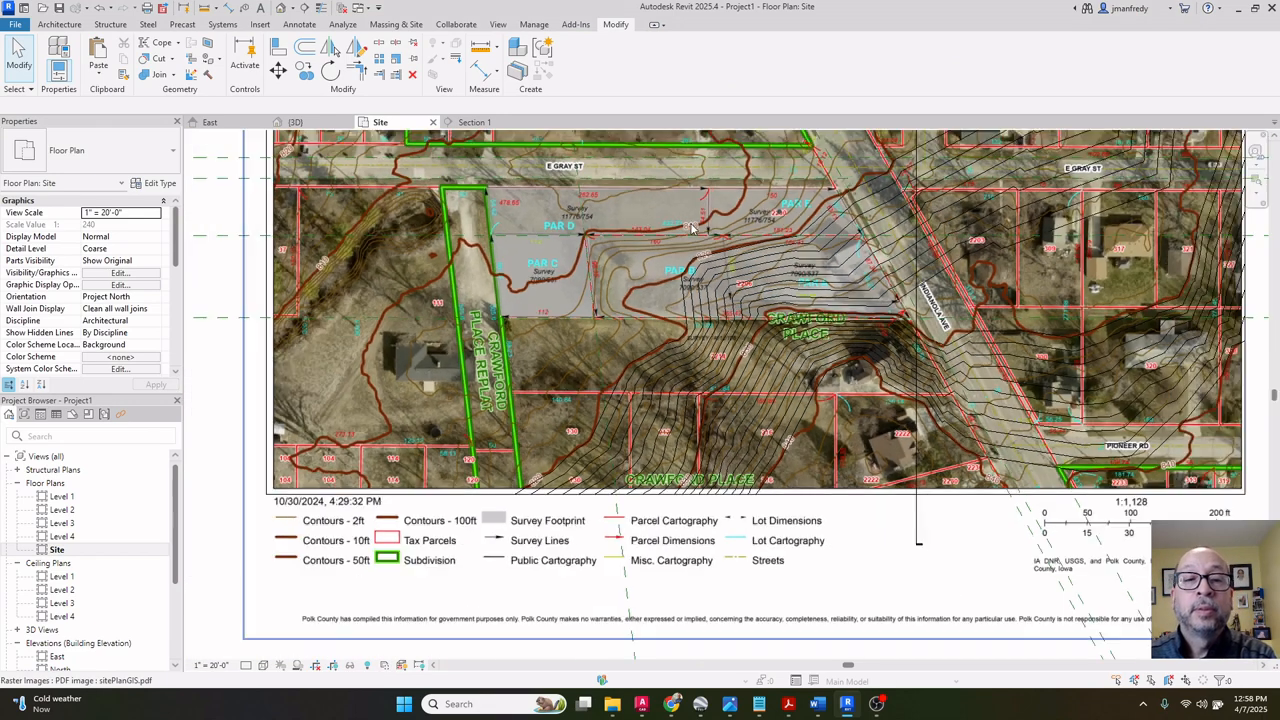
{"action": "left_click", "coordinate": [577, 488]}
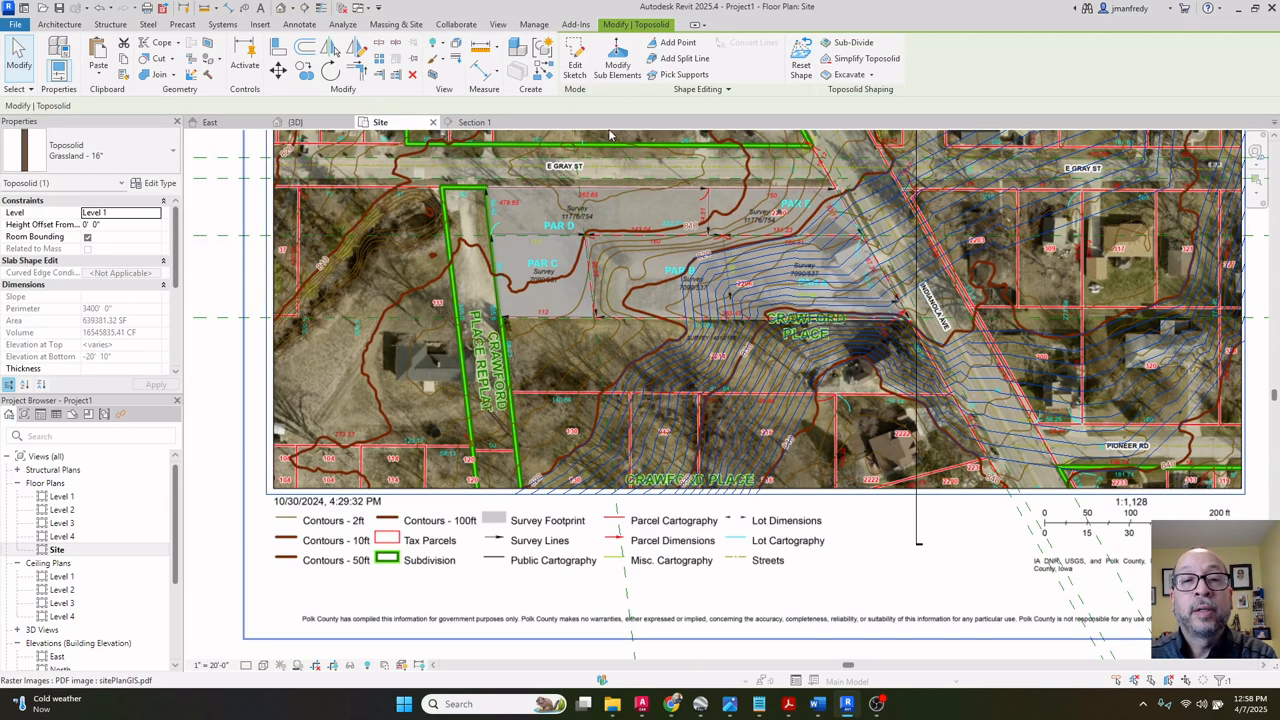
{"action": "left_click", "coordinate": [668, 44]}
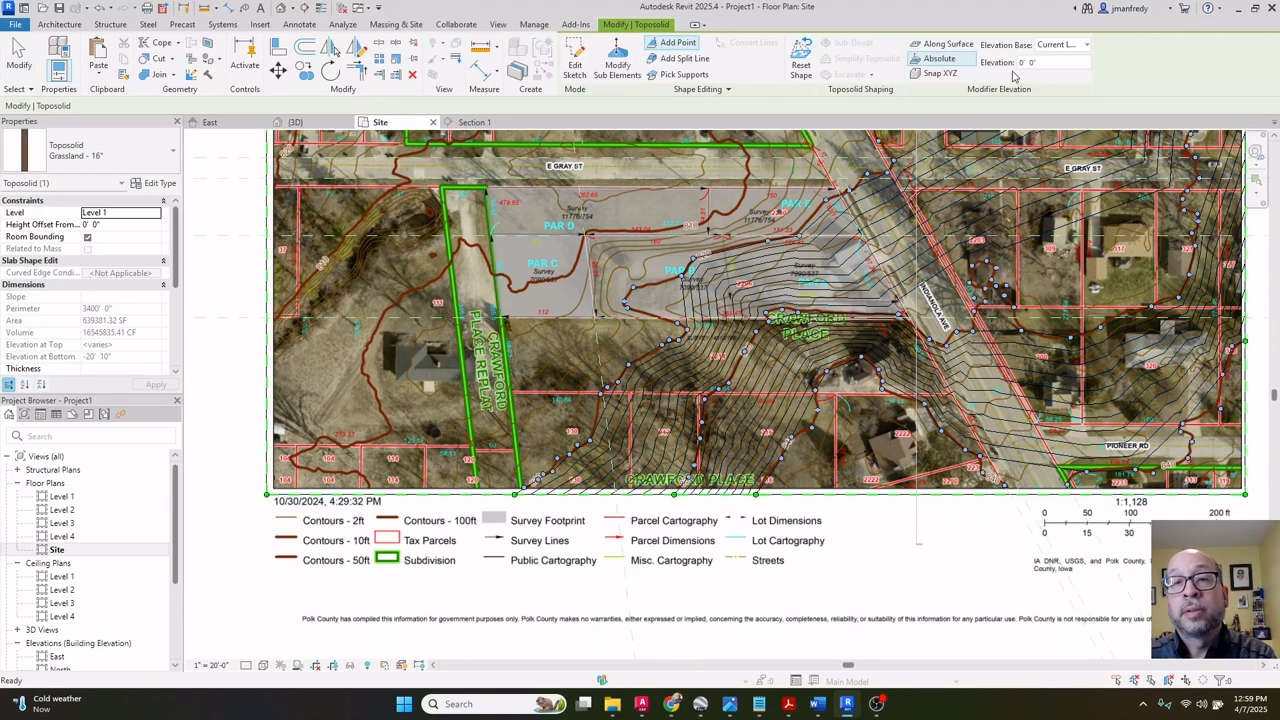
{"action": "left_click_drag", "start_coordinate": [1048, 64], "coordinate": [976, 67]}
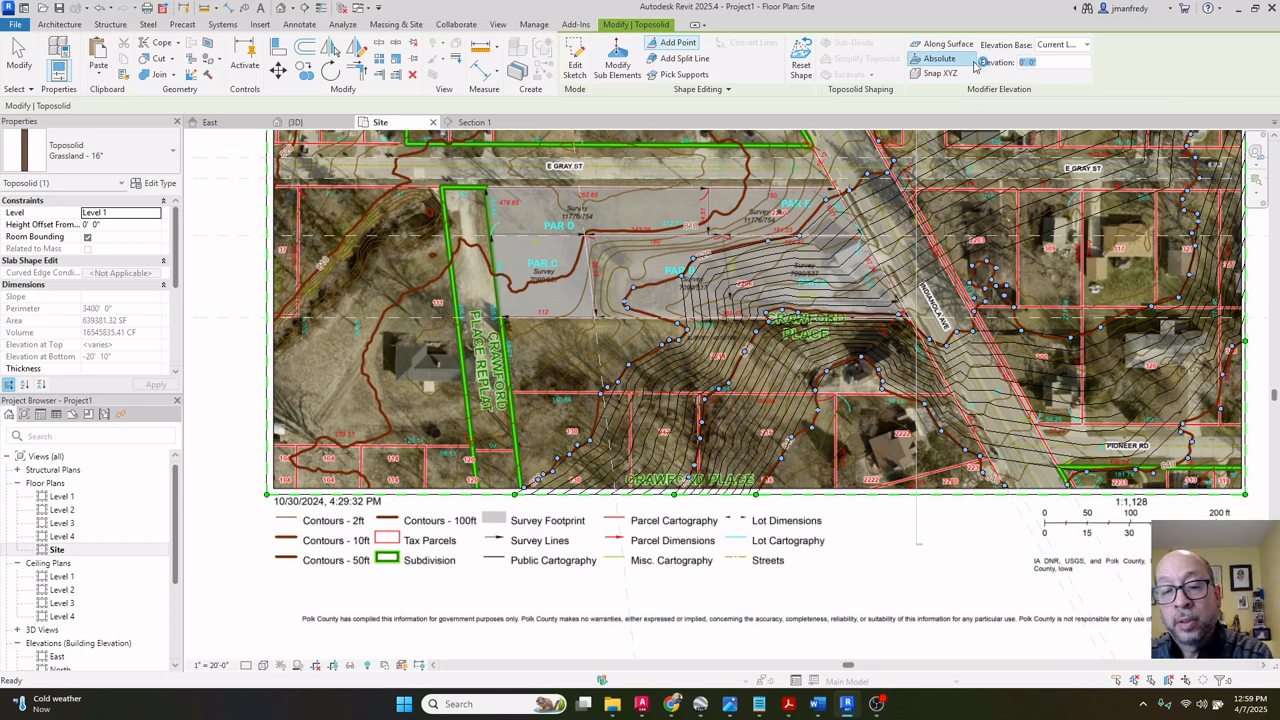
{"action": "type", "text": "-10"}
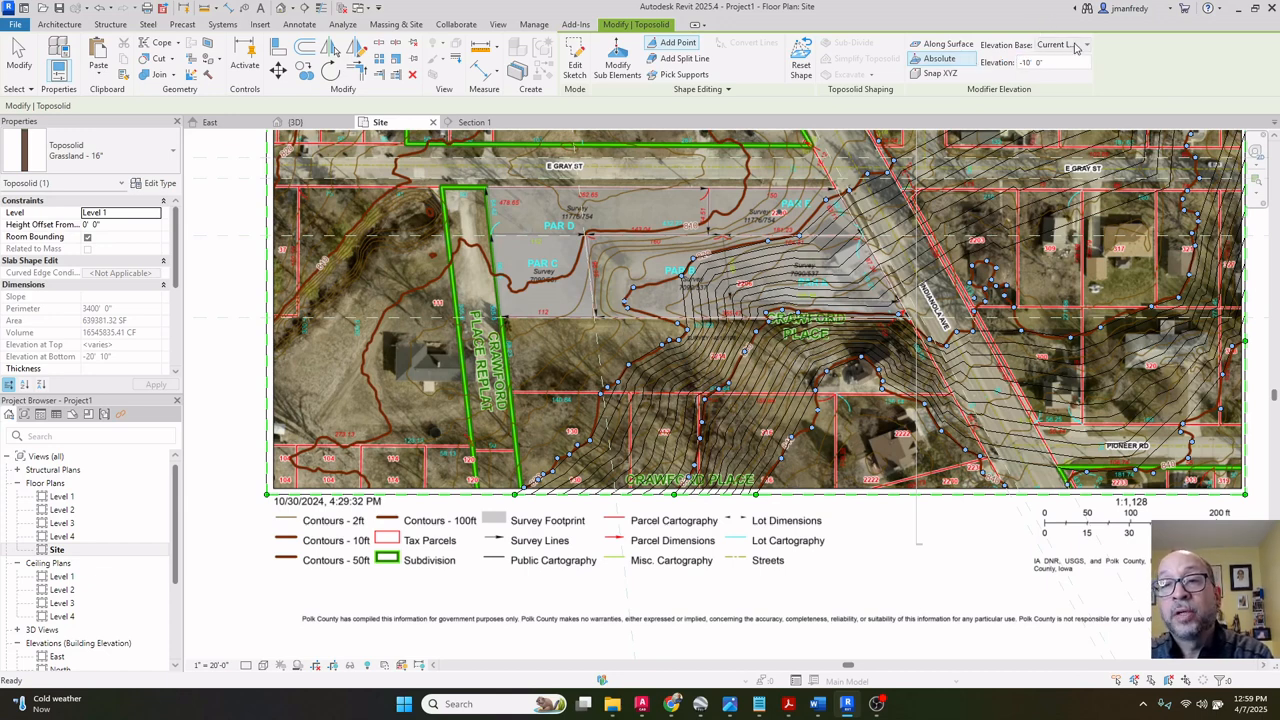
Place -10' points from the toposolid's south edge along the contour through lots 114 and 104 to its westernmost bend.
{"action": "left_click", "coordinate": [1075, 45]}
{"action": "left_click", "coordinate": [1075, 45]}
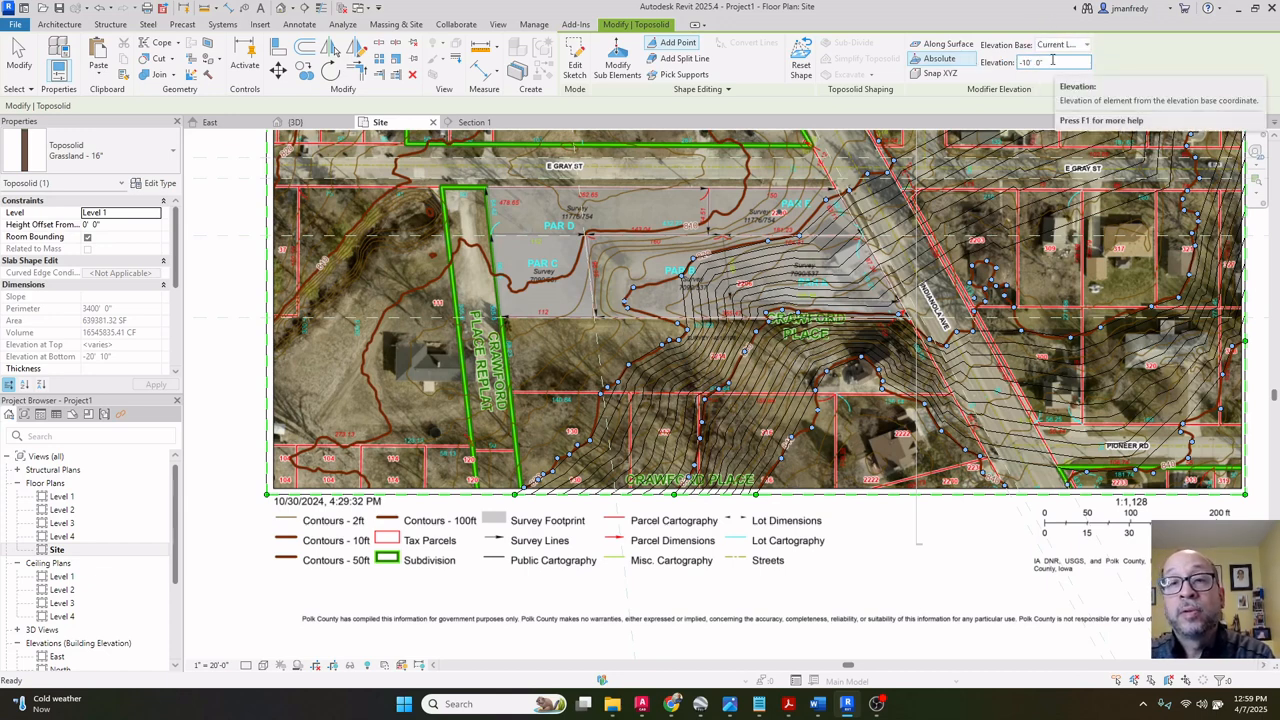
{"action": "scroll", "coordinate": [448, 503], "scroll_direction": "up", "scroll_amount": 5}
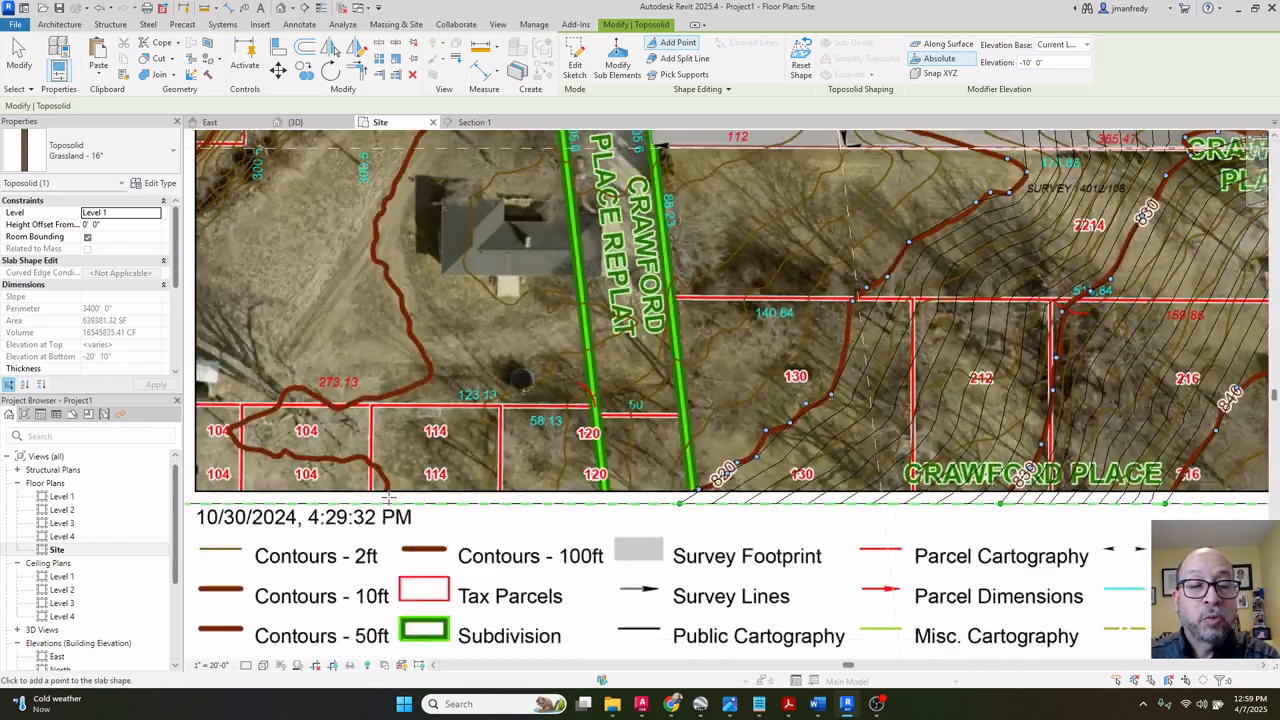
{"action": "scroll", "coordinate": [448, 503], "scroll_direction": "up", "scroll_amount": 3}
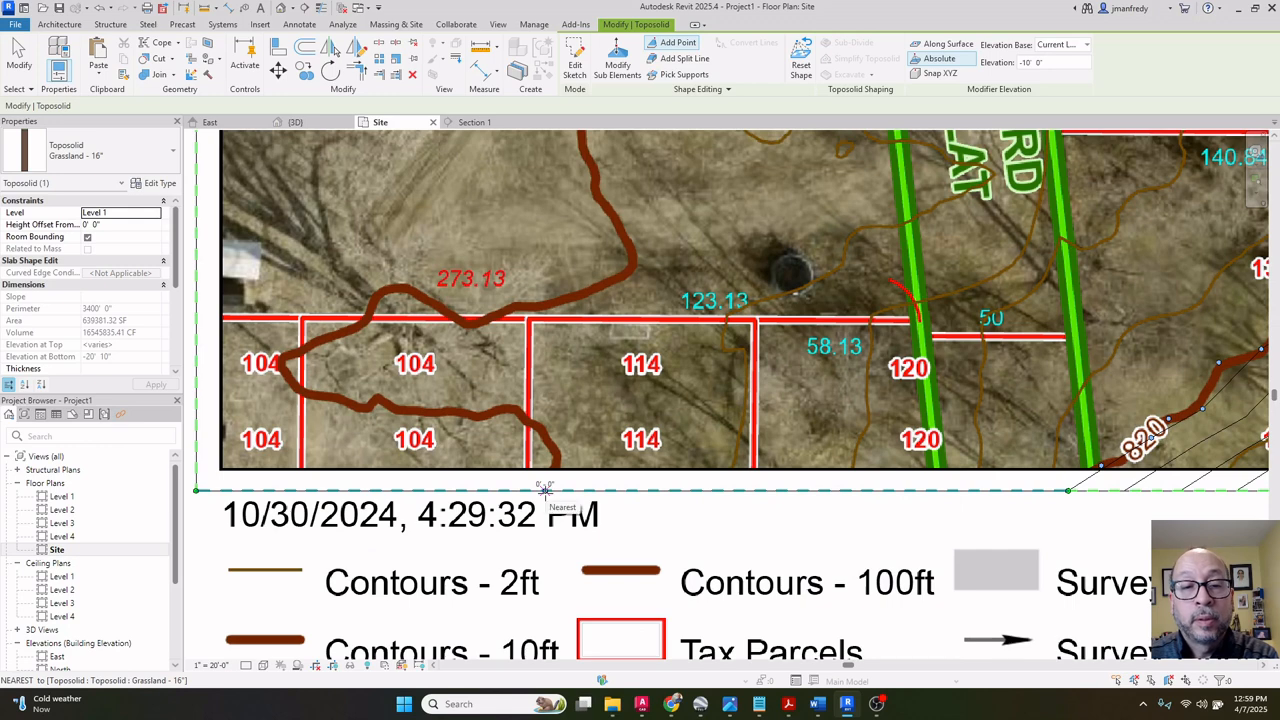
{"action": "left_click", "coordinate": [546, 489]}
{"action": "left_click", "coordinate": [554, 457]}
{"action": "left_click", "coordinate": [510, 410]}
{"action": "left_click", "coordinate": [449, 415]}
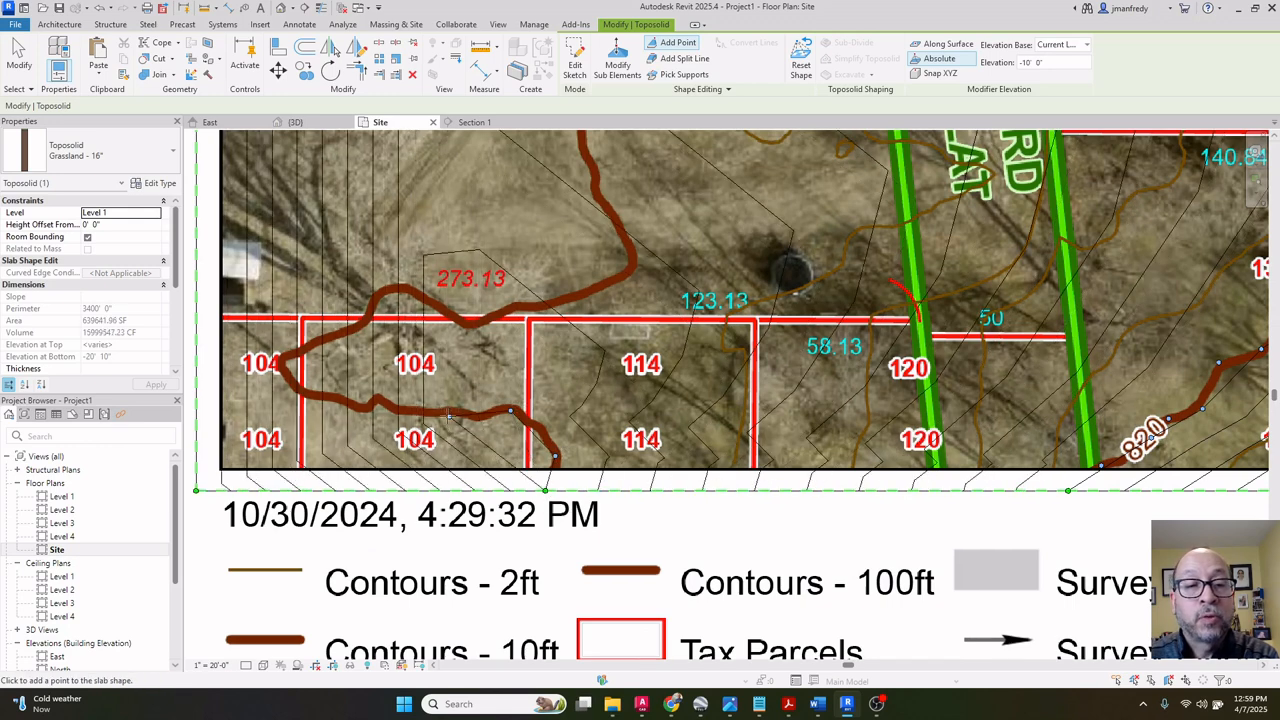
{"action": "left_click", "coordinate": [374, 404]}
{"action": "left_click", "coordinate": [355, 407]}
{"action": "left_click", "coordinate": [280, 365]}
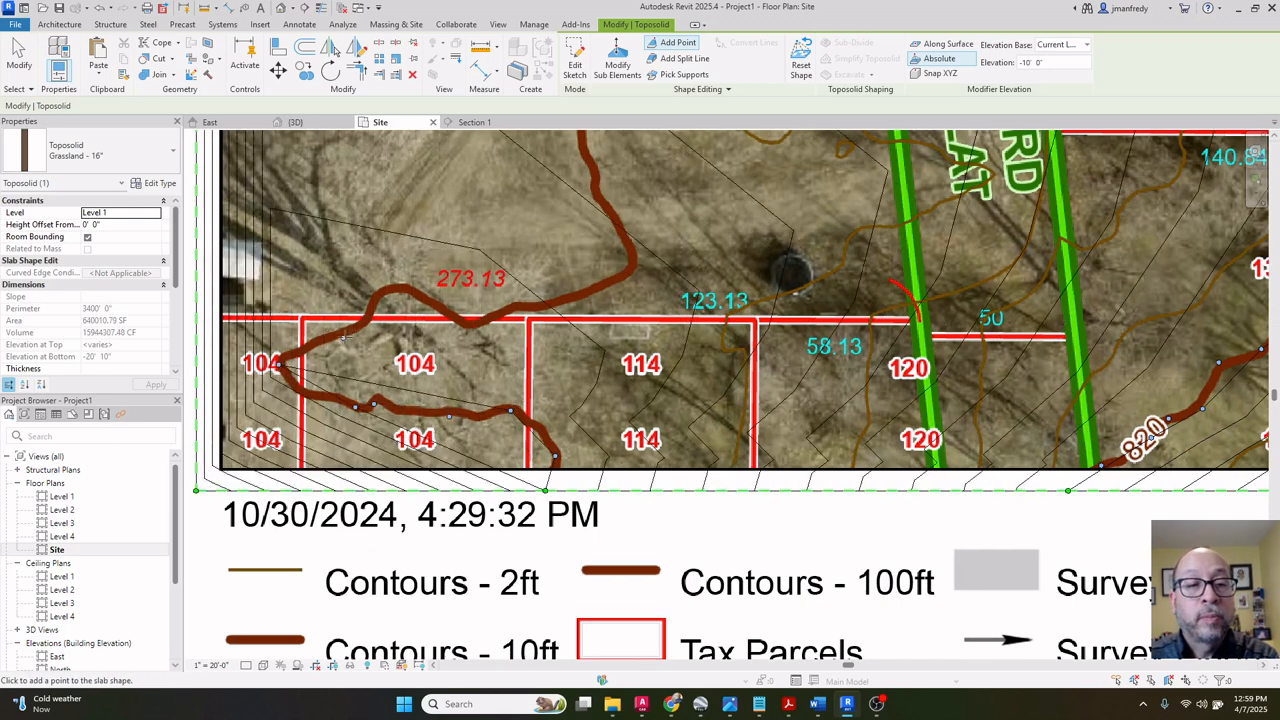
Continue the -10' points along the contour past the 273.13 dimension and north to the west side of the house on lot 111.
{"action": "left_click", "coordinate": [350, 332]}
{"action": "left_click", "coordinate": [374, 307]}
{"action": "left_click", "coordinate": [395, 288]}
{"action": "left_click", "coordinate": [474, 329]}
{"action": "left_click", "coordinate": [524, 307]}
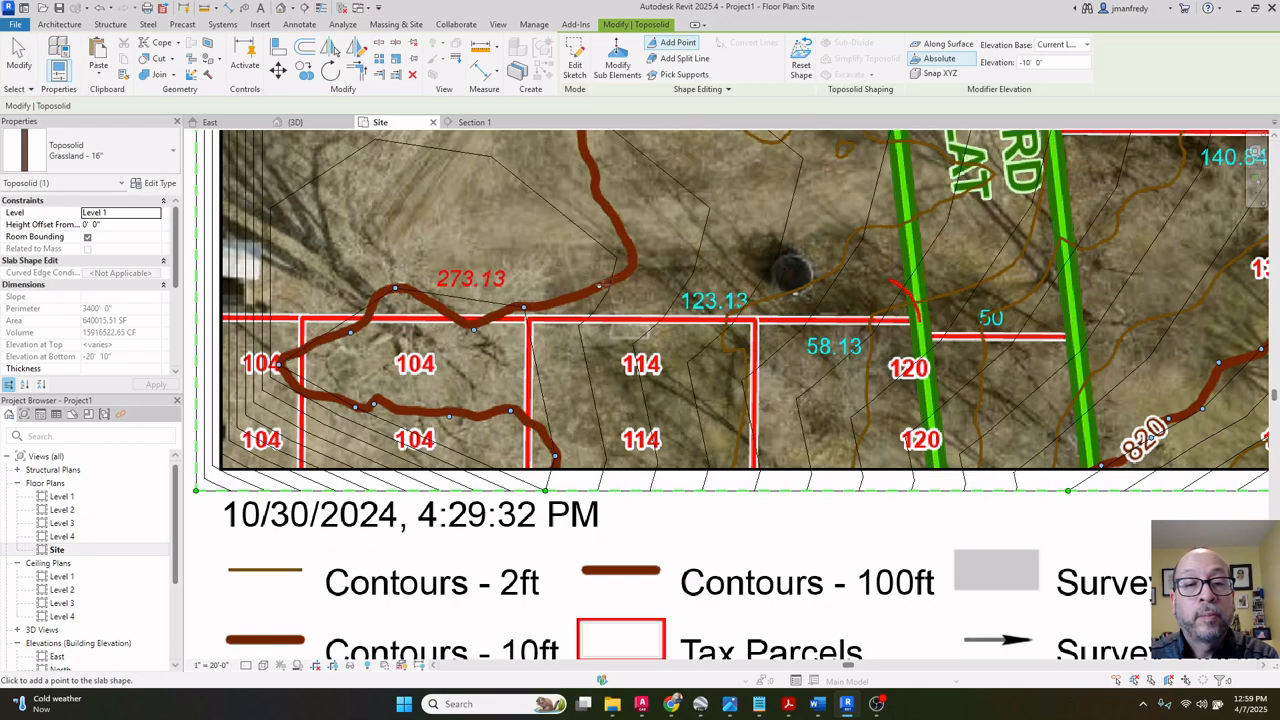
{"action": "left_click", "coordinate": [634, 265]}
{"action": "middle_click_drag", "start_coordinate": [636, 266], "coordinate": [619, 437]}
{"action": "left_click", "coordinate": [570, 353]}
{"action": "left_click", "coordinate": [563, 314]}
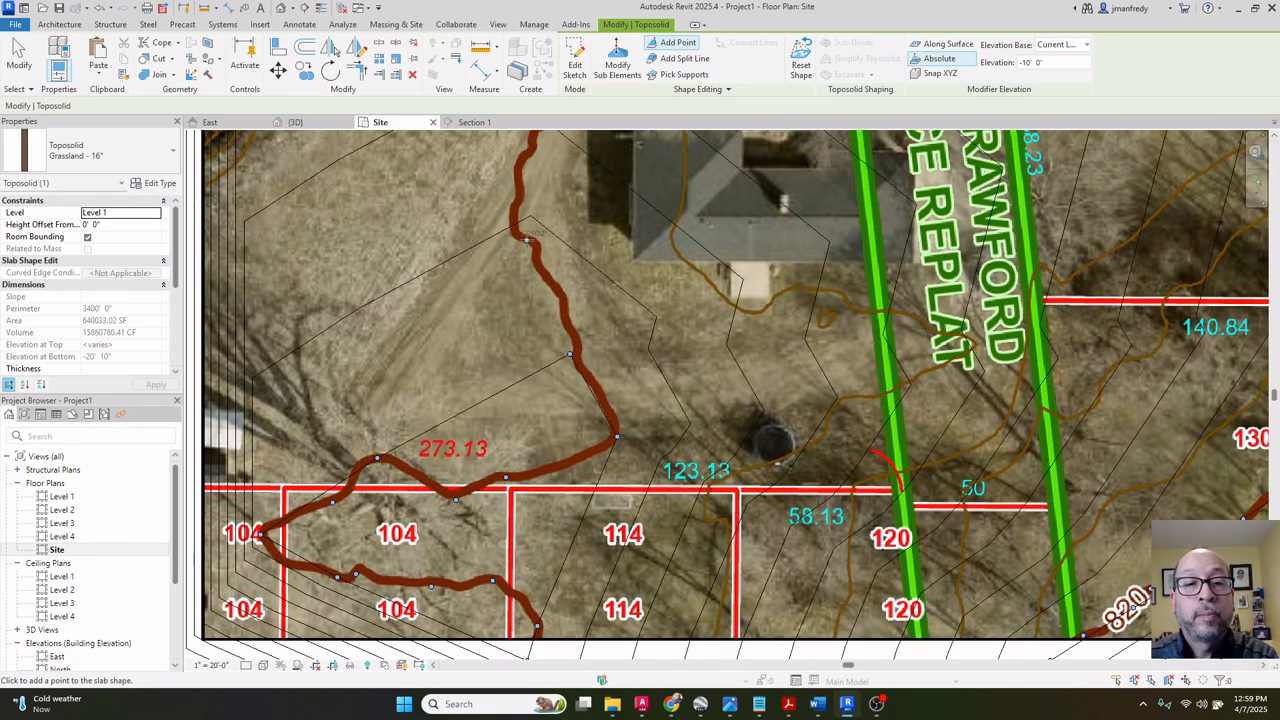
{"action": "left_click", "coordinate": [516, 233]}
Add -10' points along the contour section running past the west and northwest sides of the house on lot 111.
{"action": "middle_click_drag", "start_coordinate": [560, 192], "coordinate": [547, 357]}
{"action": "left_click", "coordinate": [523, 308]}
{"action": "left_click", "coordinate": [548, 253]}
{"action": "middle_click_drag", "start_coordinate": [597, 211], "coordinate": [544, 354]}
{"action": "left_click", "coordinate": [533, 314]}
{"action": "left_click", "coordinate": [577, 285]}
{"action": "left_click", "coordinate": [603, 253]}
Carry the -10' points over the contour's peak in the Crawford Place Replat strip to the west edge of PAR C.
{"action": "middle_click_drag", "start_coordinate": [707, 224], "coordinate": [630, 296]}
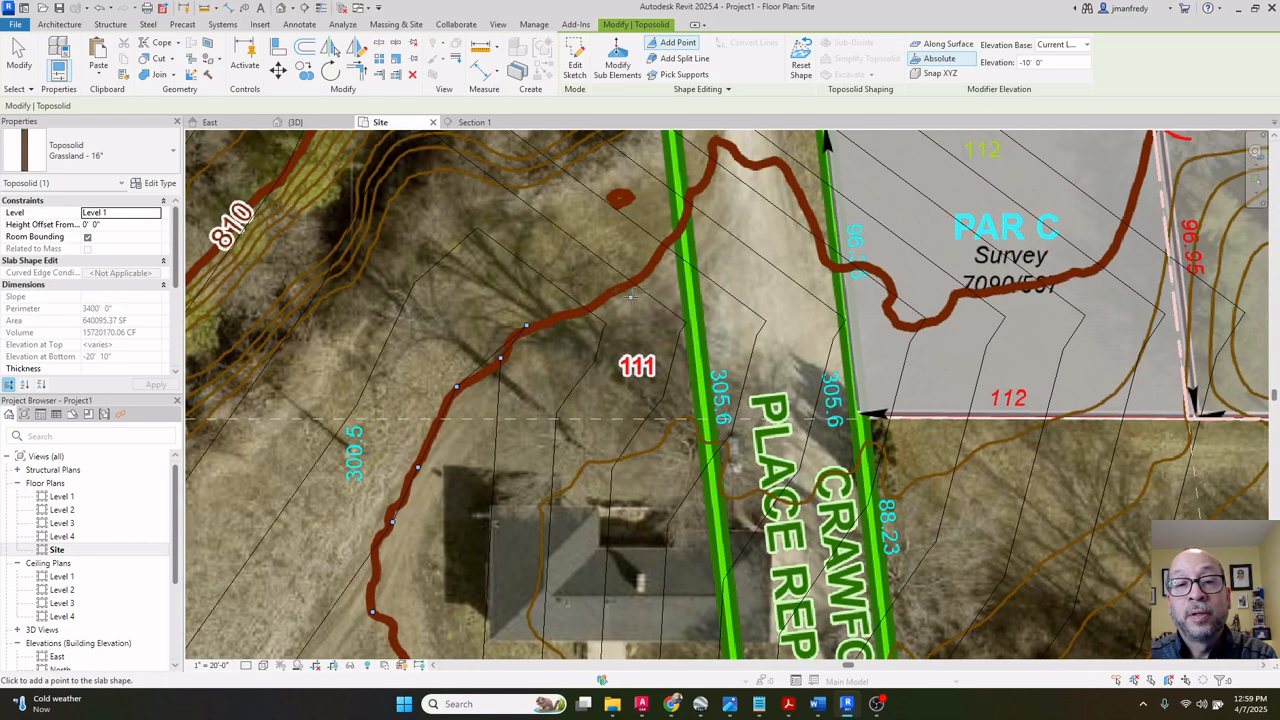
{"action": "left_click", "coordinate": [625, 289]}
{"action": "left_click", "coordinate": [688, 208]}
{"action": "left_click", "coordinate": [695, 186]}
{"action": "left_click", "coordinate": [716, 143]}
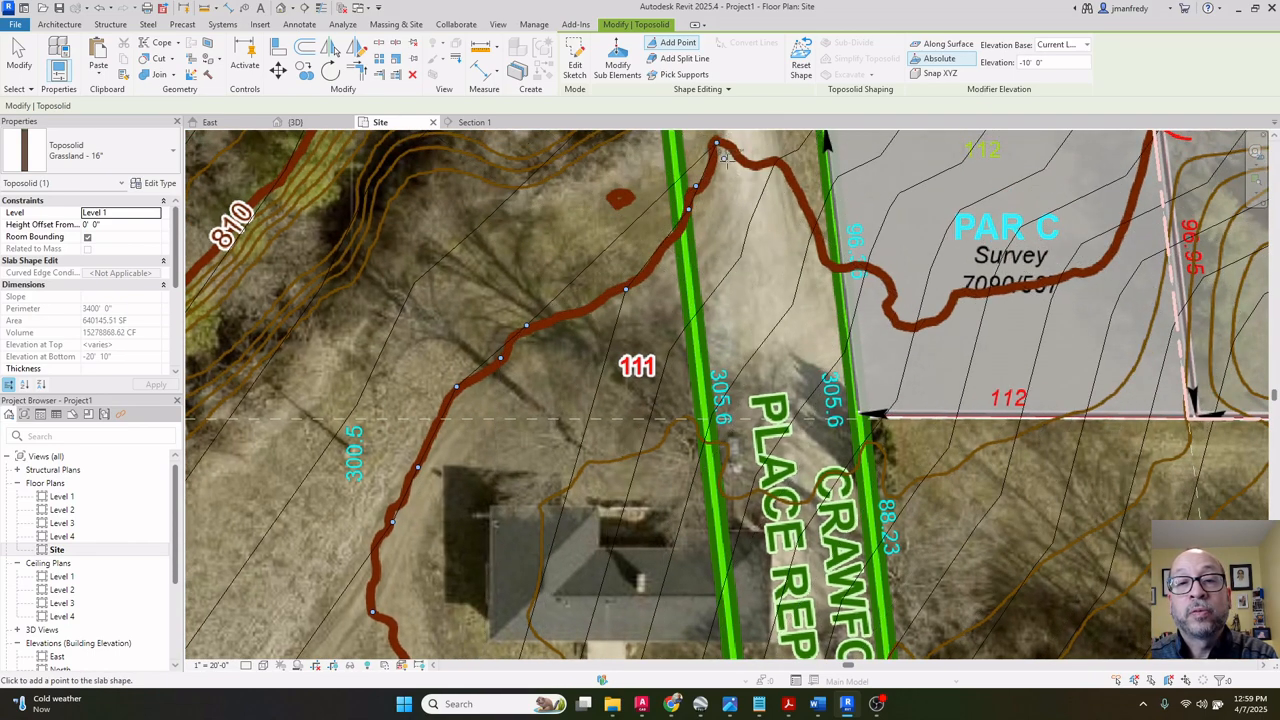
{"action": "left_click", "coordinate": [747, 169]}
{"action": "left_click", "coordinate": [784, 169]}
{"action": "left_click", "coordinate": [829, 263]}
{"action": "left_click", "coordinate": [879, 274]}
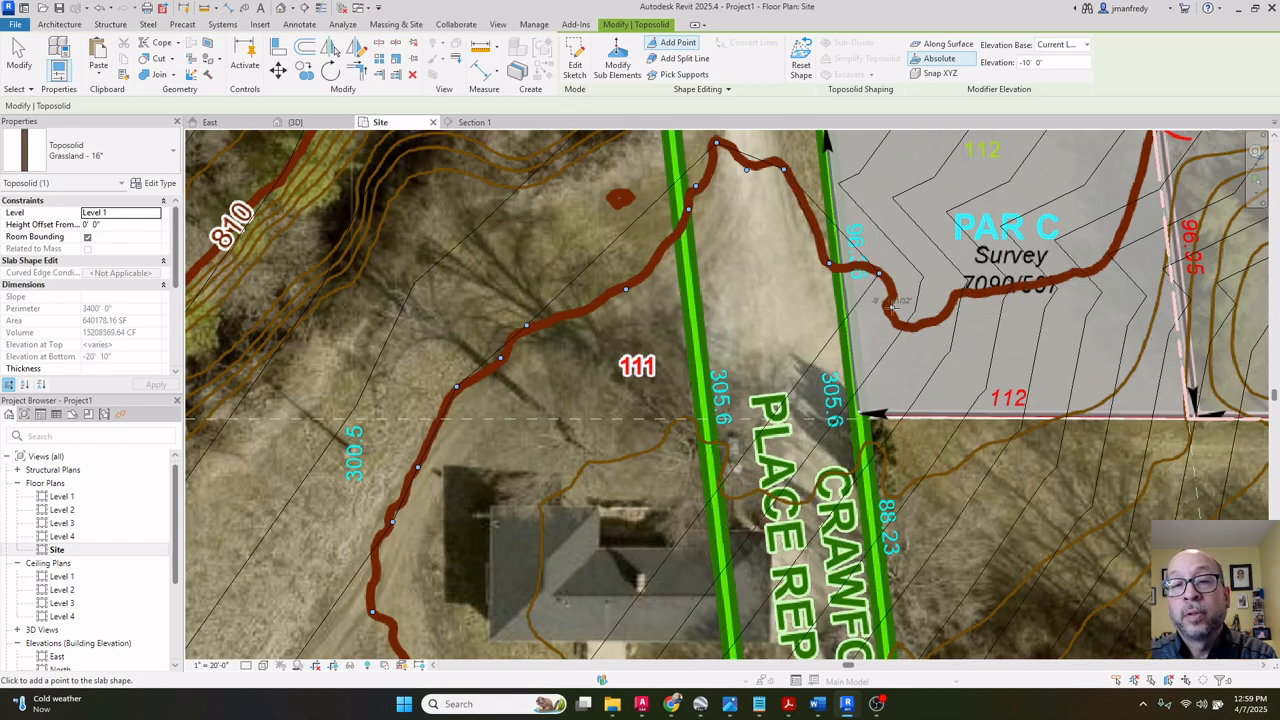
Trace the contour through PAR C with -10' points up to the parcel's northeast corner.
{"action": "left_click", "coordinate": [892, 307]}
{"action": "left_click", "coordinate": [925, 323]}
{"action": "left_click", "coordinate": [966, 293]}
{"action": "middle_click_drag", "start_coordinate": [1080, 278], "coordinate": [820, 342]}
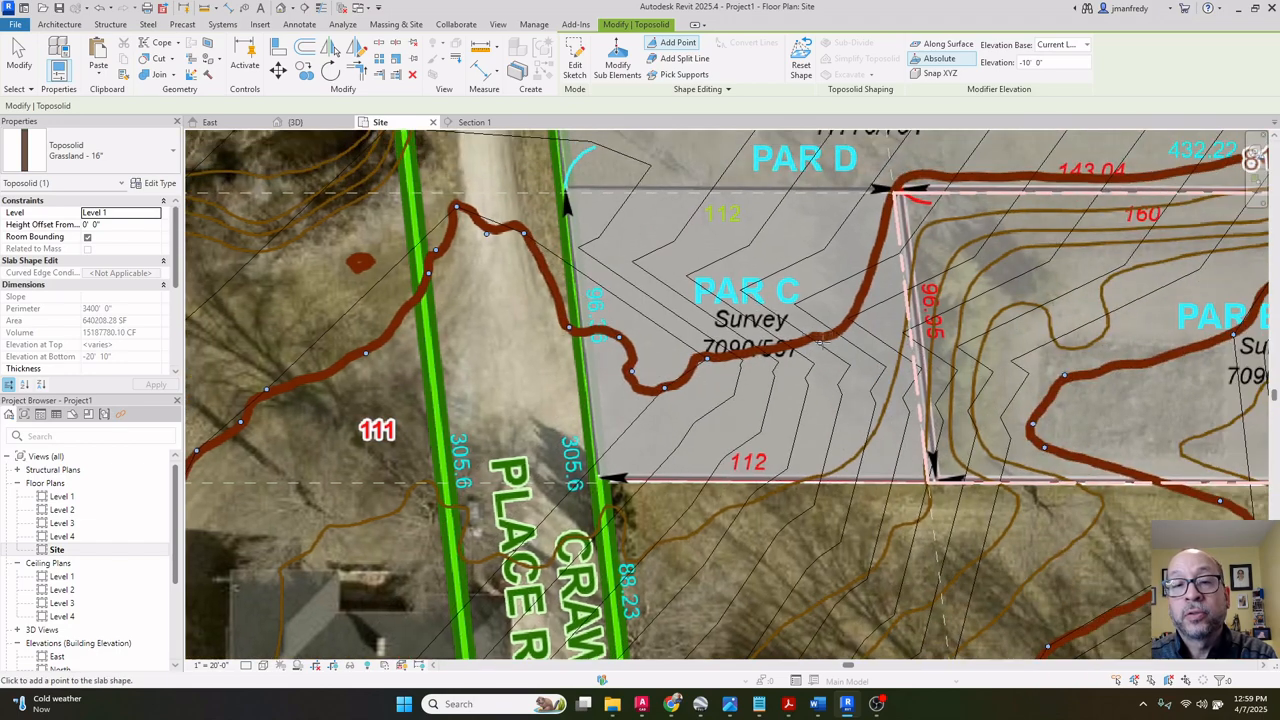
{"action": "left_click", "coordinate": [839, 331]}
{"action": "left_click", "coordinate": [910, 179]}
{"action": "middle_click_drag", "start_coordinate": [910, 179], "coordinate": [761, 258]}
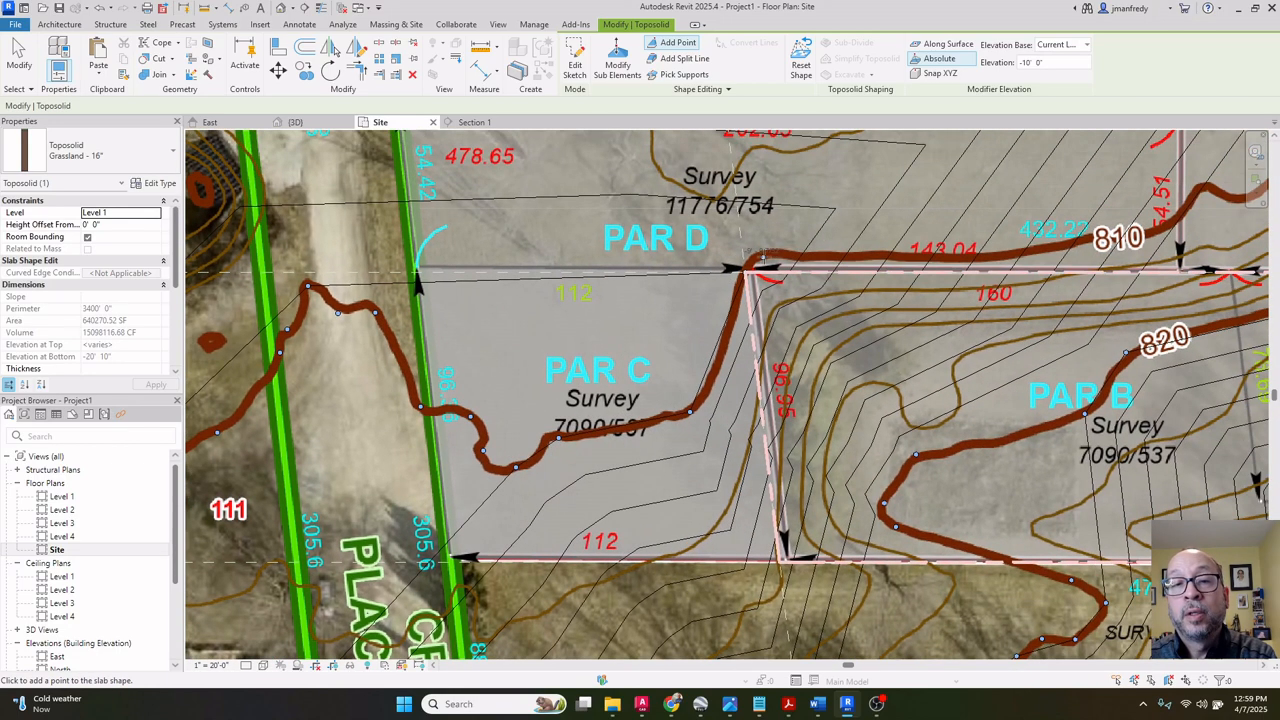
Continue the -10' points along the south boundary of PAR D, past the 810 label and into PAR E.
{"action": "left_click", "coordinate": [772, 254]}
{"action": "left_click", "coordinate": [852, 257]}
{"action": "middle_click_drag", "start_coordinate": [871, 257], "coordinate": [674, 302]}
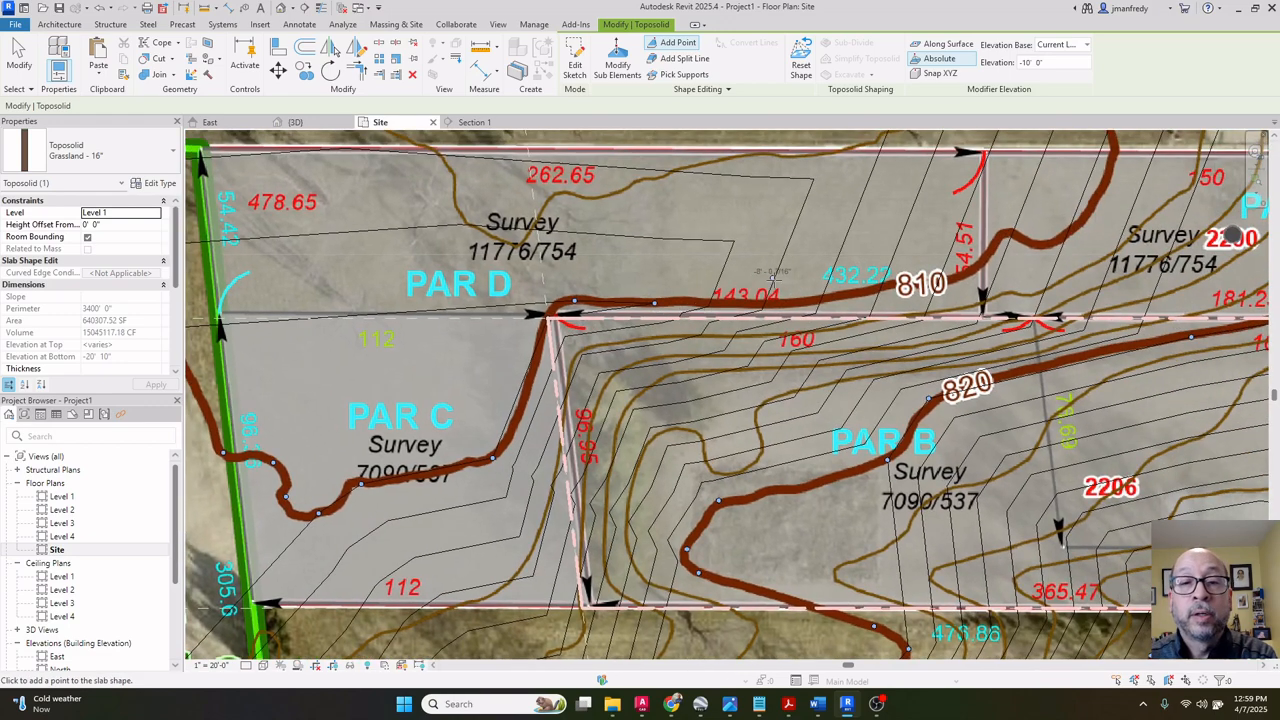
{"action": "left_click", "coordinate": [891, 286]}
{"action": "left_click", "coordinate": [977, 277]}
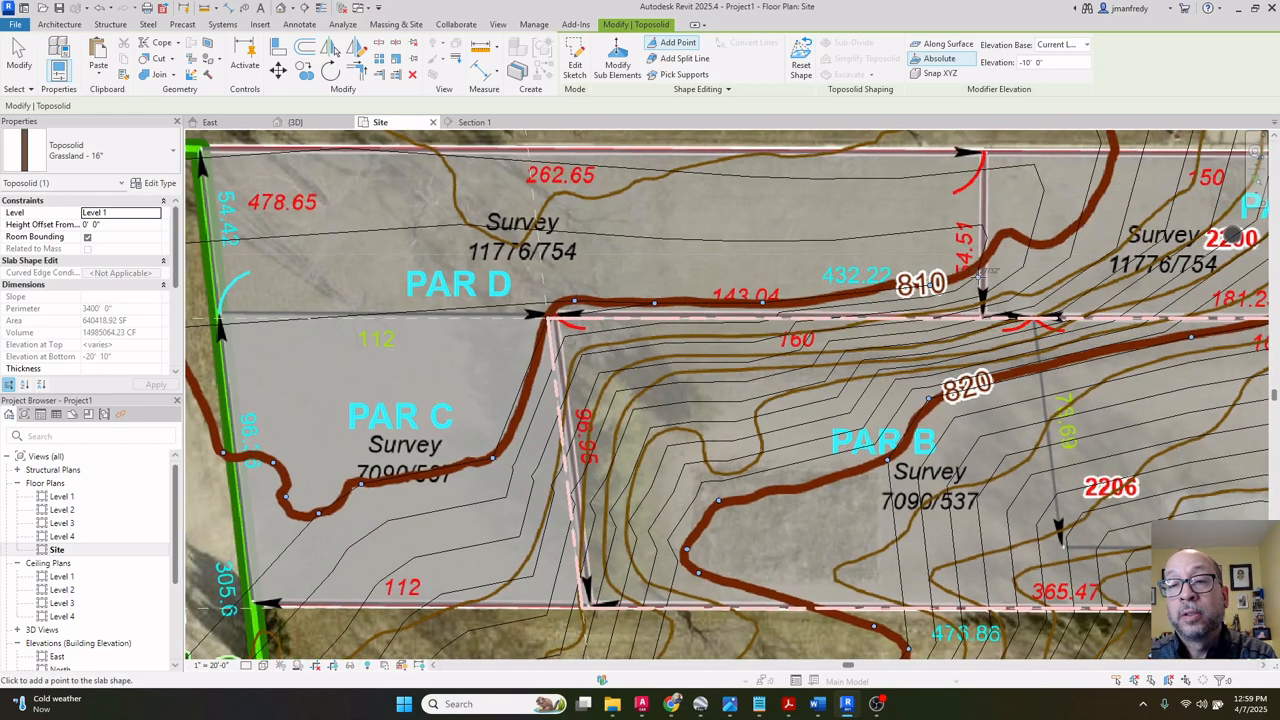
{"action": "left_click", "coordinate": [1006, 236]}
{"action": "left_click", "coordinate": [1057, 248]}
{"action": "middle_click_drag", "start_coordinate": [1068, 237], "coordinate": [886, 293]}
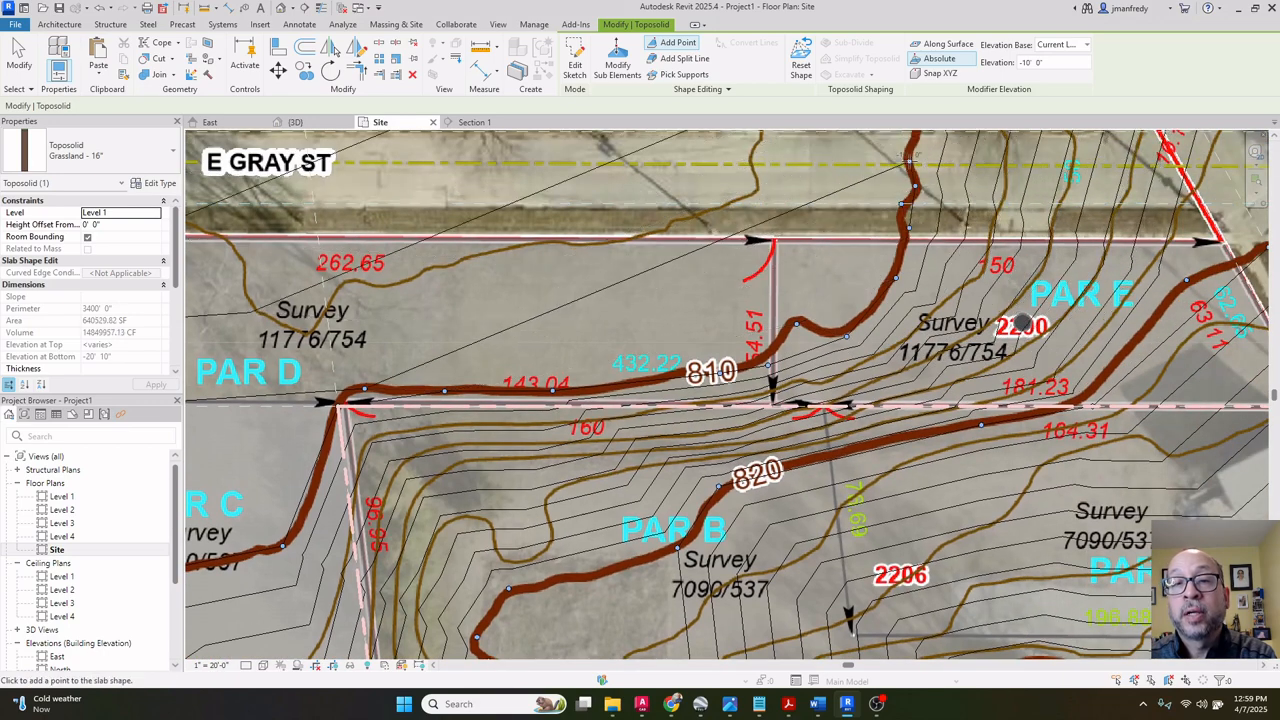
Extend the -10' points along the 810 contour across E Gray St and lot 2142 to the toposolid's north edge.
{"action": "middle_click_drag", "start_coordinate": [923, 196], "coordinate": [833, 427]}
{"action": "left_click", "coordinate": [826, 364]}
{"action": "left_click", "coordinate": [775, 305]}
{"action": "left_click", "coordinate": [719, 311]}
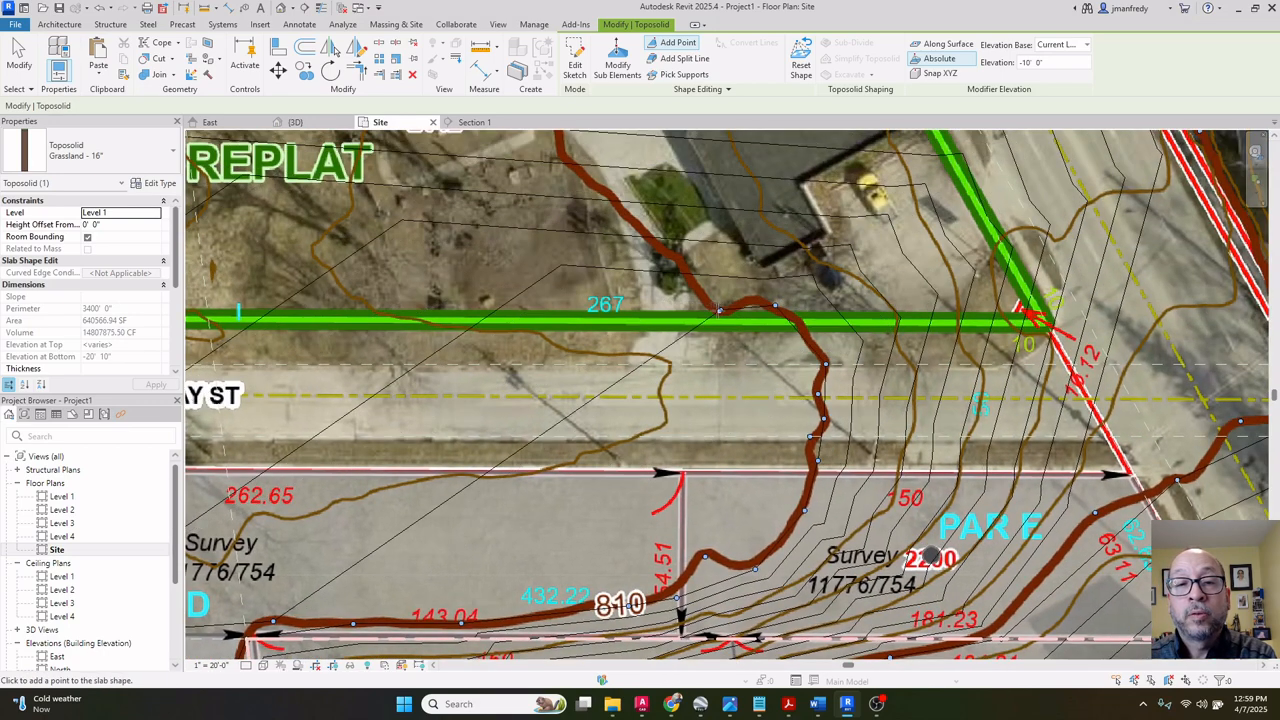
{"action": "left_click", "coordinate": [638, 229]}
{"action": "left_click", "coordinate": [551, 154]}
{"action": "middle_click_drag", "start_coordinate": [558, 153], "coordinate": [666, 400]}
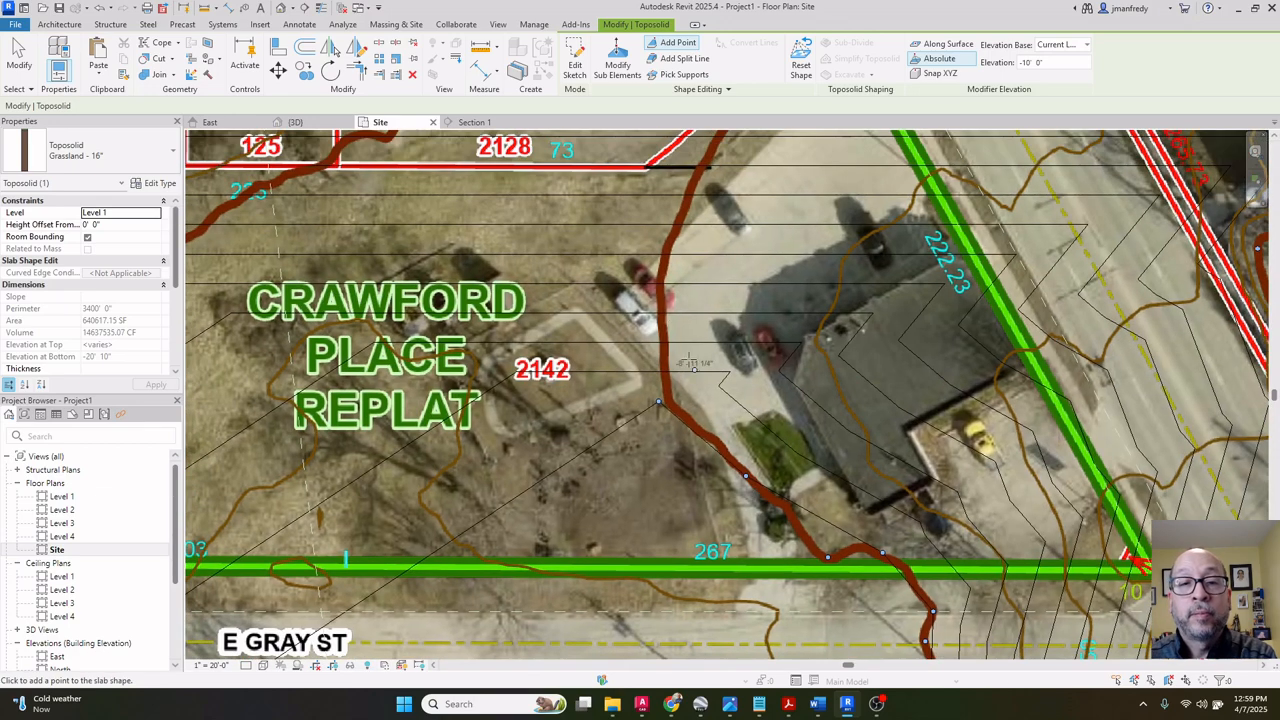
{"action": "middle_click_drag", "start_coordinate": [659, 261], "coordinate": [612, 446]}
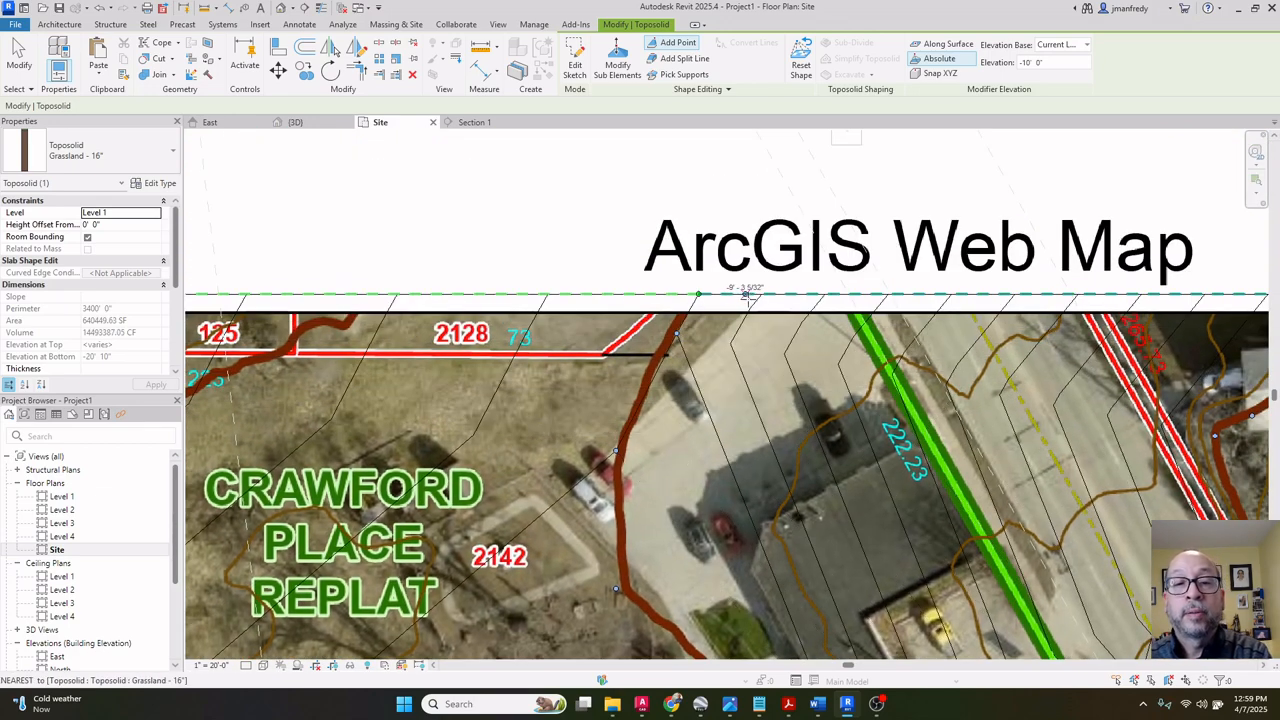
Finish adding points and examine the traced 810 contour and the remaining contours on the west side around E Gray St.
{"action": "scroll", "coordinate": [761, 261], "scroll_direction": "down", "scroll_amount": 2}
{"action": "scroll", "coordinate": [763, 261], "scroll_direction": "down", "scroll_amount": 6}
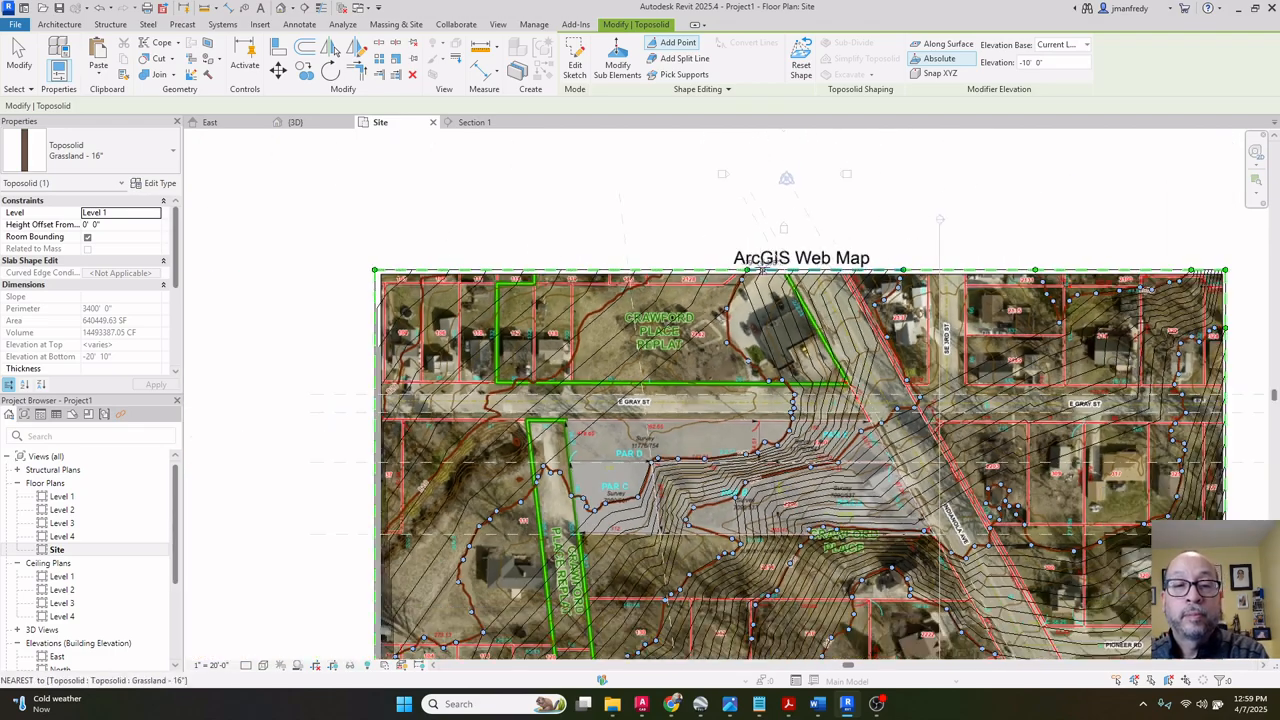
{"action": "scroll", "coordinate": [702, 376], "scroll_direction": "down", "scroll_amount": 1}
{"action": "middle_click_drag", "start_coordinate": [638, 472], "coordinate": [686, 368]}
{"action": "scroll", "coordinate": [686, 368], "scroll_direction": "up", "scroll_amount": 1}
{"action": "scroll", "coordinate": [680, 370], "scroll_direction": "up", "scroll_amount": 1}
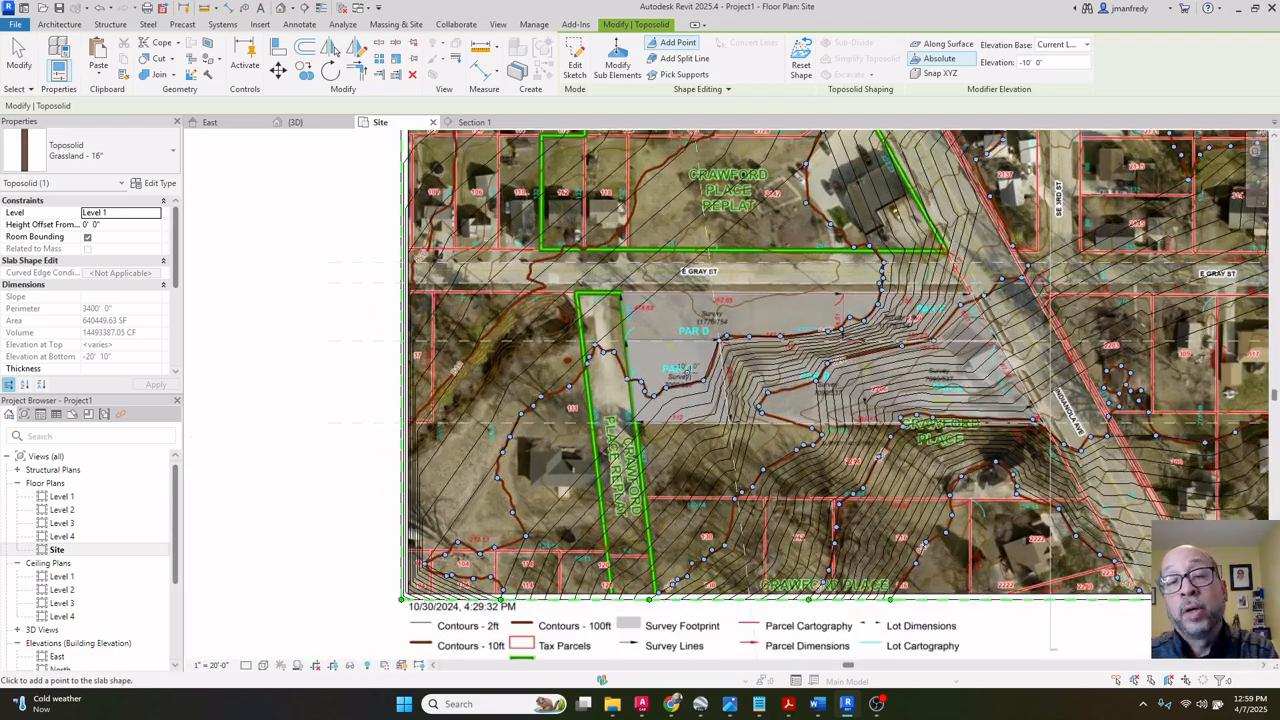
{"action": "scroll", "coordinate": [745, 357], "scroll_direction": "up", "scroll_amount": 4}
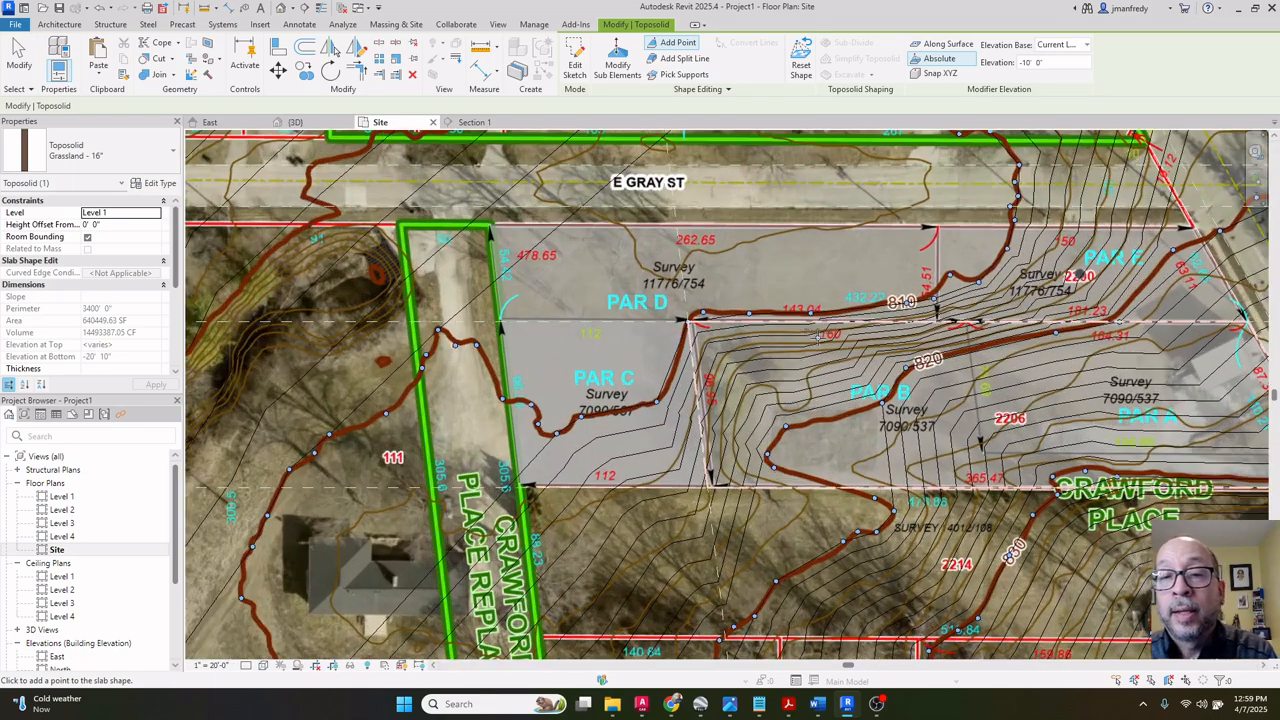
{"action": "scroll", "coordinate": [846, 328], "scroll_direction": "down", "scroll_amount": 3}
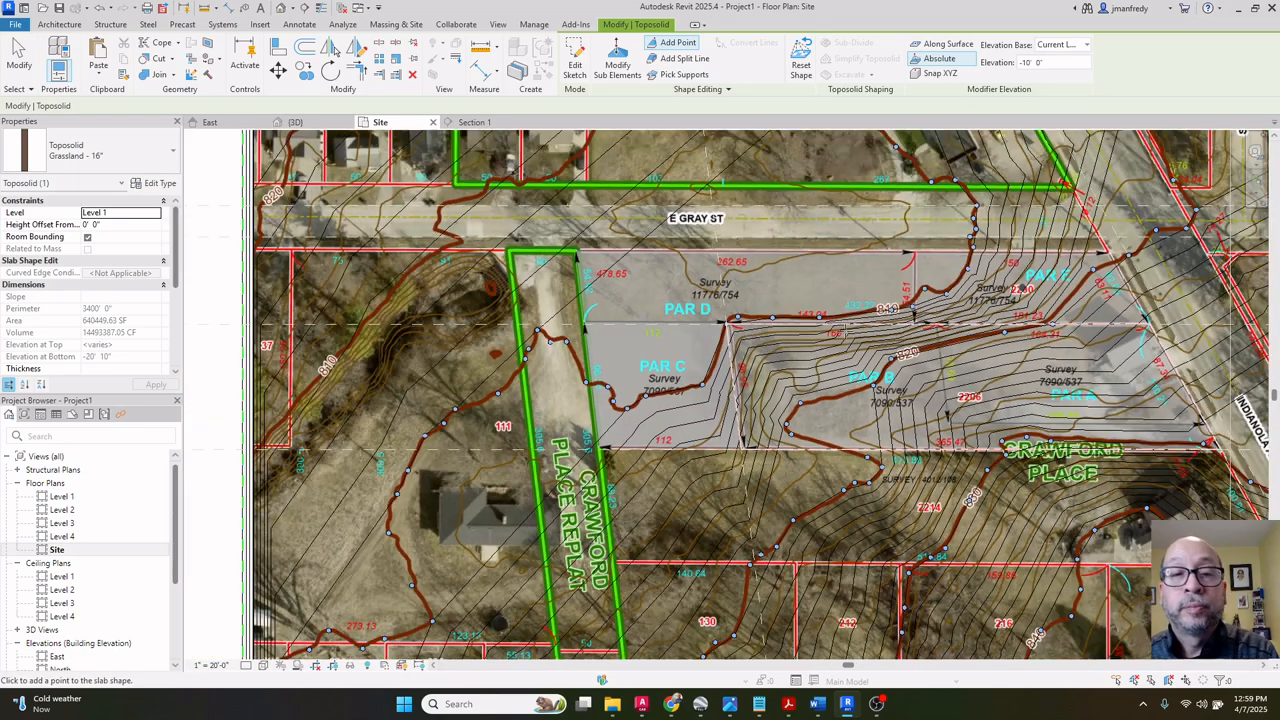
{"action": "key", "text": "Escape"}
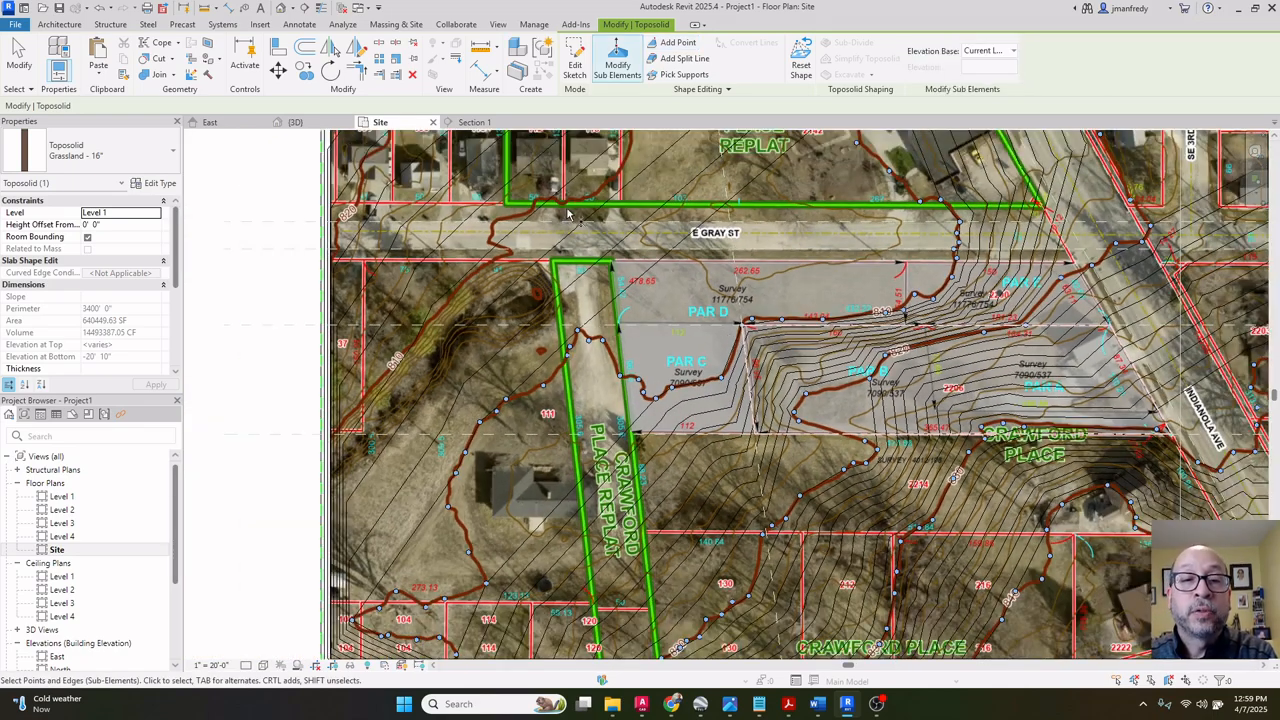
{"action": "mouse_move", "coordinate": [643, 142]}
{"action": "middle_mouse_down"}
{"action": "mouse_move", "coordinate": [594, 244]}
{"action": "mouse_move", "coordinate": [673, 240]}
{"action": "mouse_move", "coordinate": [642, 335]}
{"action": "middle_mouse_up"}
{"action": "middle_click_drag", "start_coordinate": [594, 390], "coordinate": [632, 282]}
{"action": "middle_click_drag", "start_coordinate": [476, 464], "coordinate": [557, 386]}
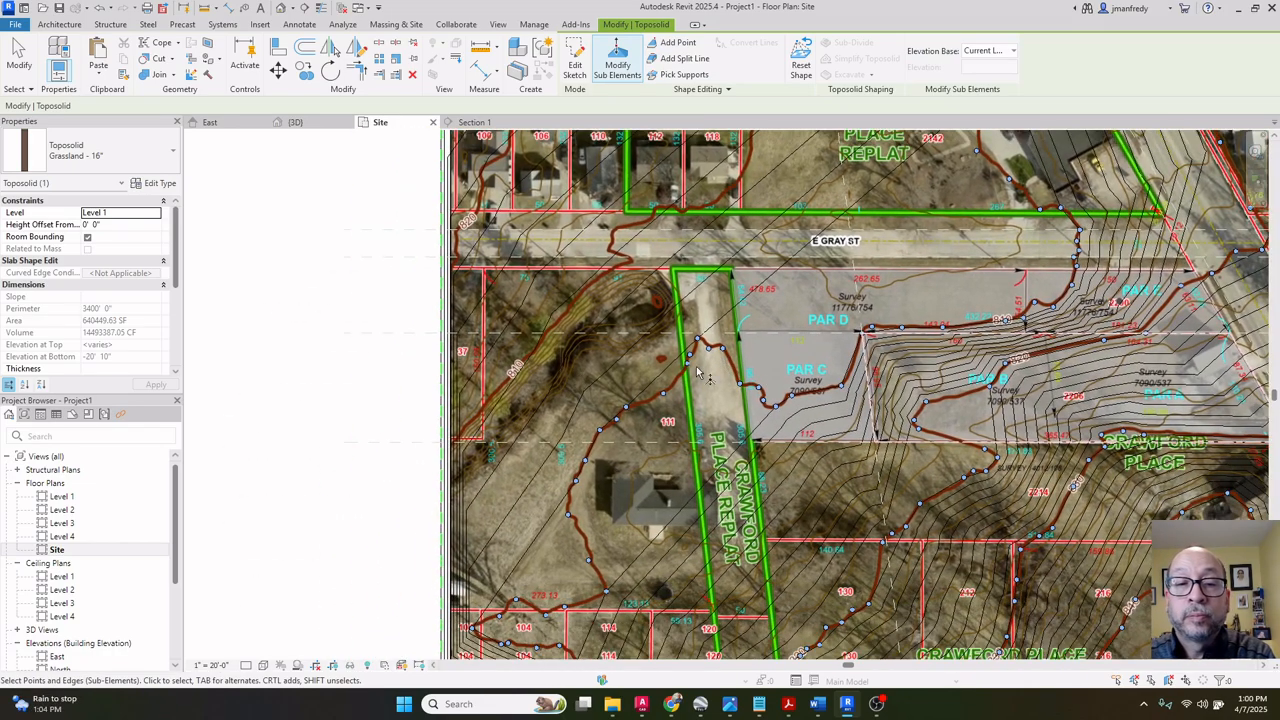
{"action": "scroll", "coordinate": [568, 398], "scroll_direction": "up", "scroll_amount": 2}
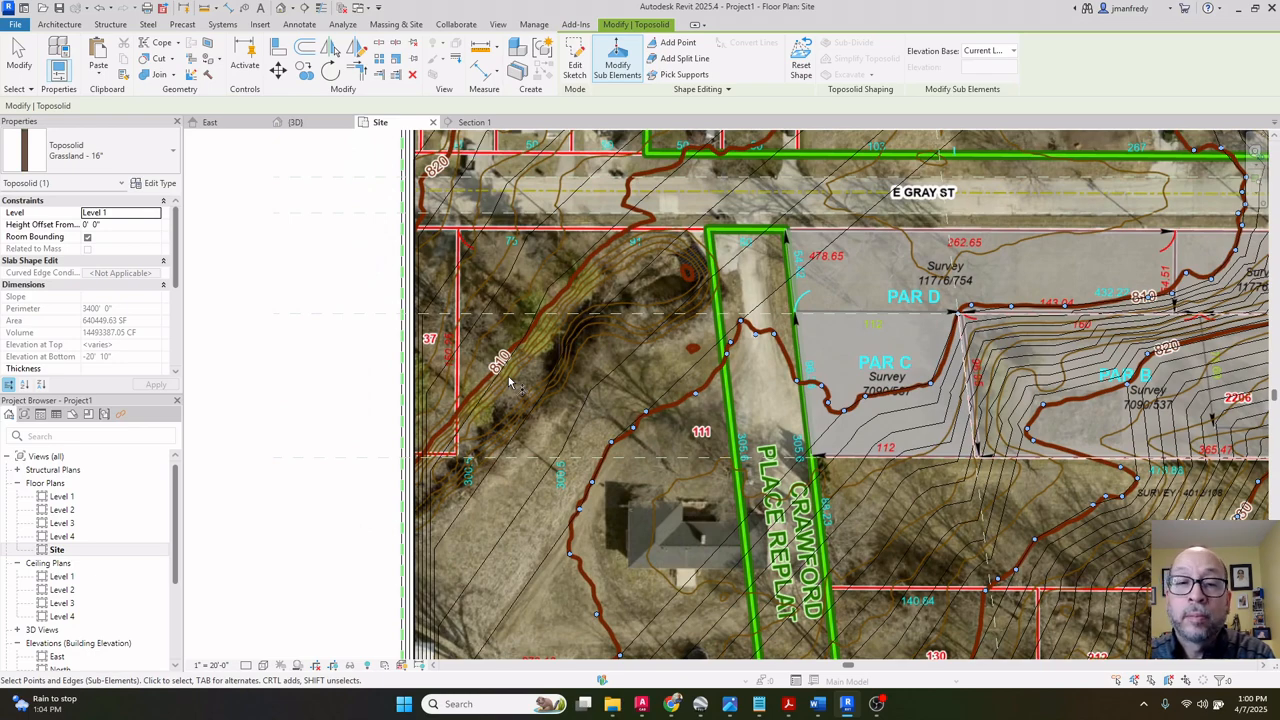
{"action": "key", "text": "Escape"}
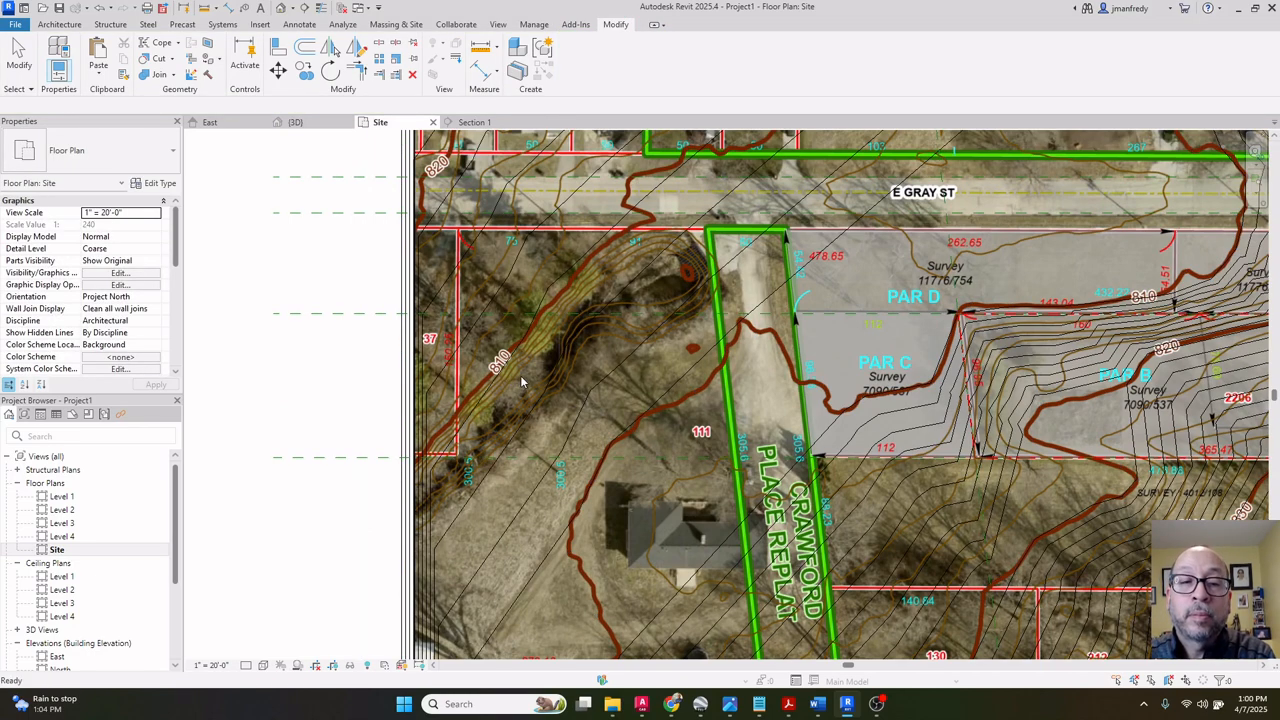
{"action": "left_click", "coordinate": [403, 402]}
{"action": "left_click", "coordinate": [617, 62]}
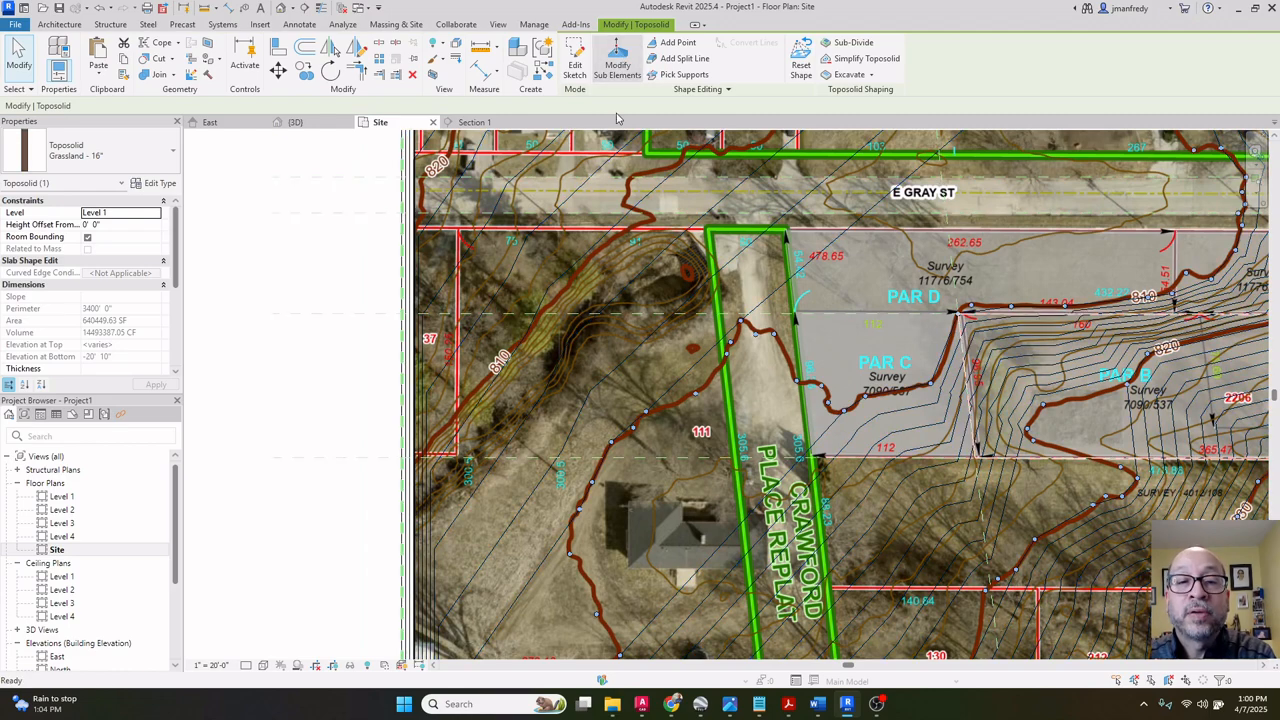
{"action": "middle_click_drag", "start_coordinate": [615, 375], "coordinate": [583, 278]}
{"action": "middle_click_drag", "start_coordinate": [700, 304], "coordinate": [618, 326]}
{"action": "key", "text": "Escape"}
{"action": "key", "text": "Escape"}
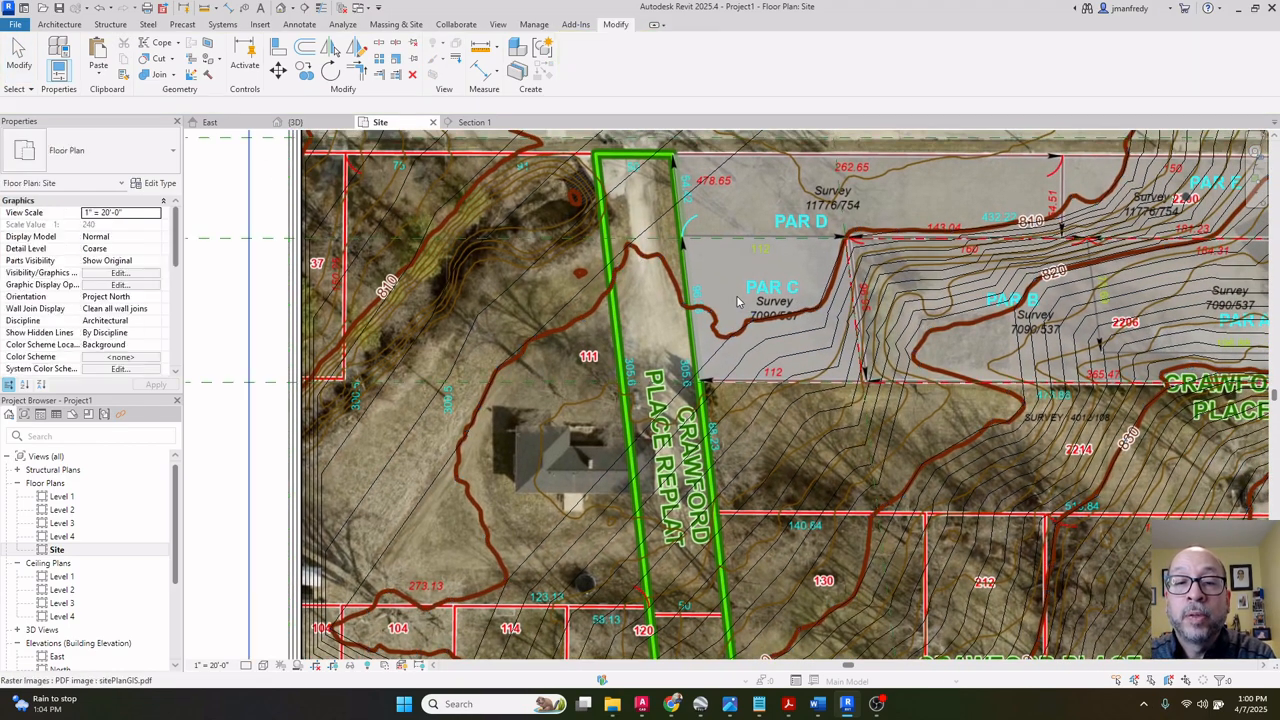
{"action": "left_click", "coordinate": [739, 297]}
{"action": "key", "text": "Escape"}
Check the elevations of the toposolid's 810 contour points in PAR C.
{"action": "left_click", "coordinate": [295, 333]}
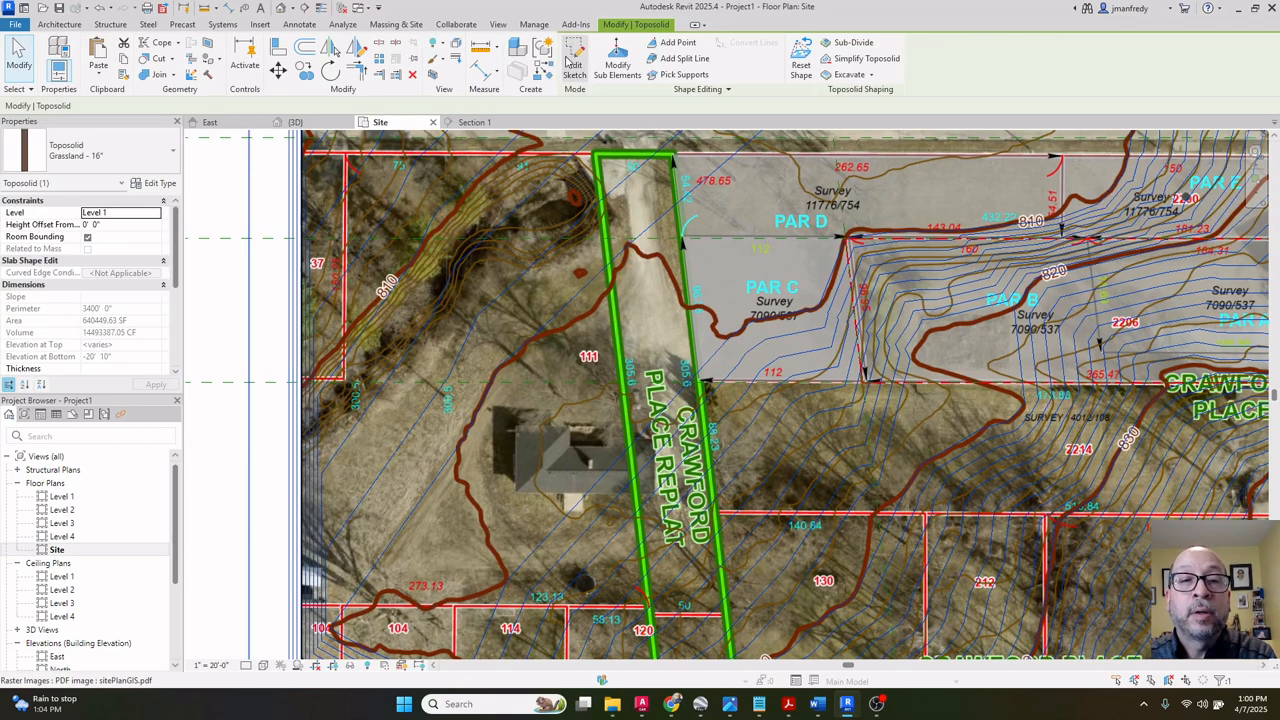
{"action": "left_click", "coordinate": [617, 60]}
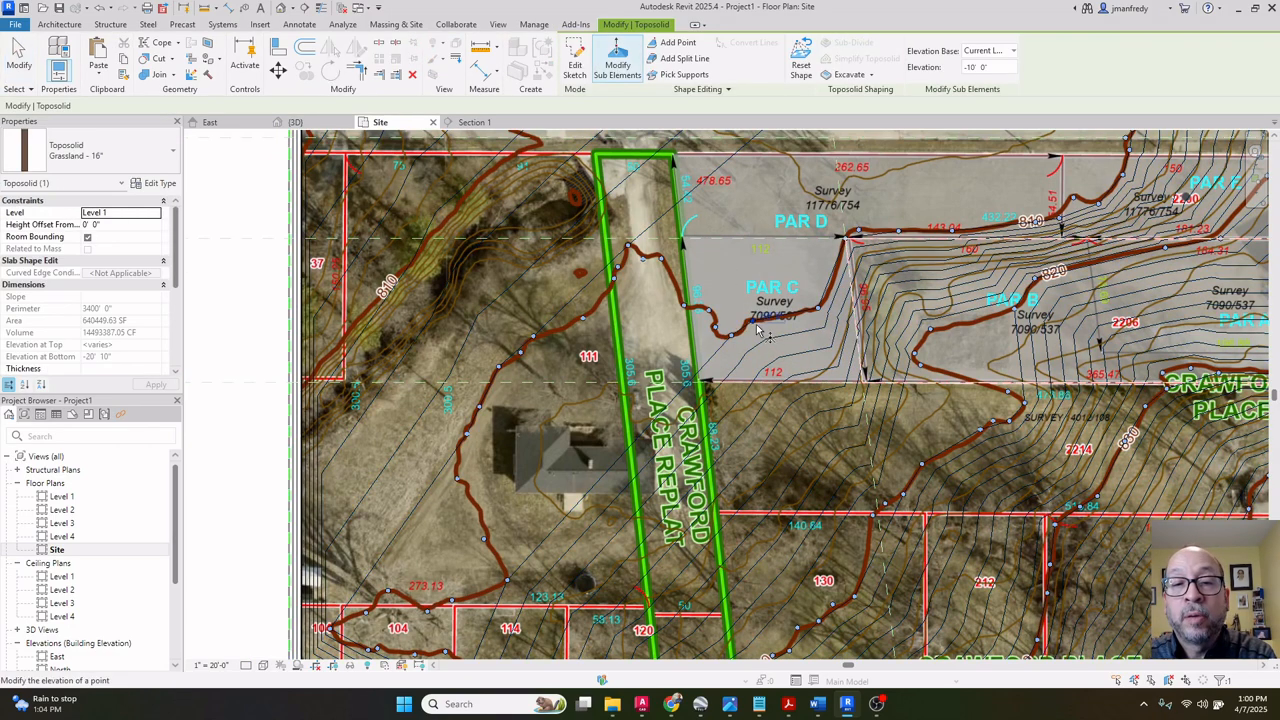
{"action": "left_click", "coordinate": [755, 326]}
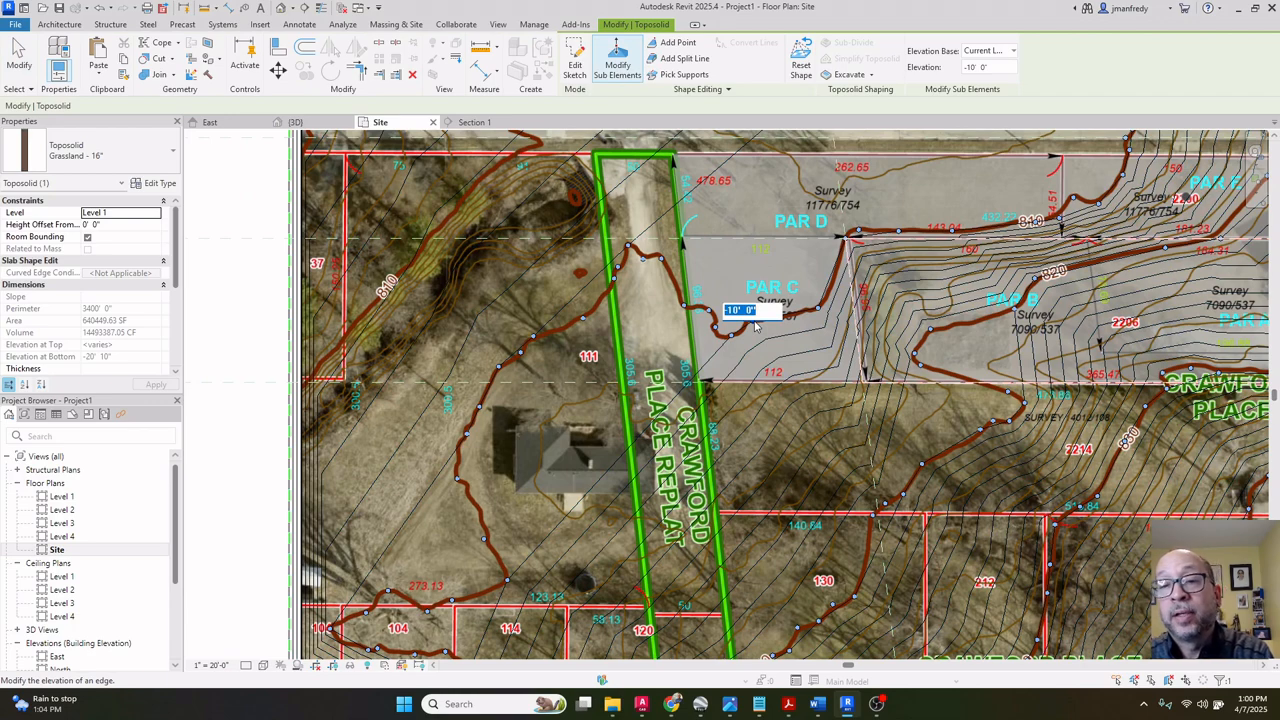
{"action": "left_click", "coordinate": [820, 312]}
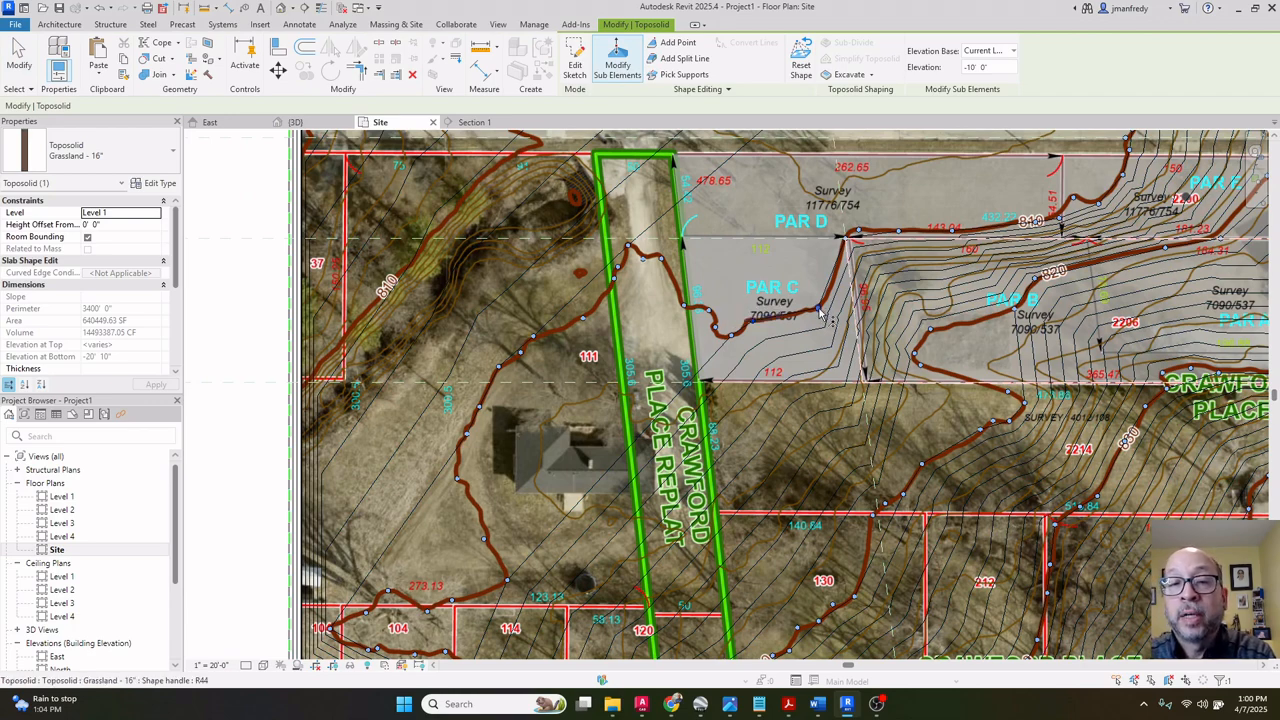
{"action": "left_click", "coordinate": [820, 312]}
{"action": "key", "text": "Escape"}
{"action": "key", "text": "Escape"}
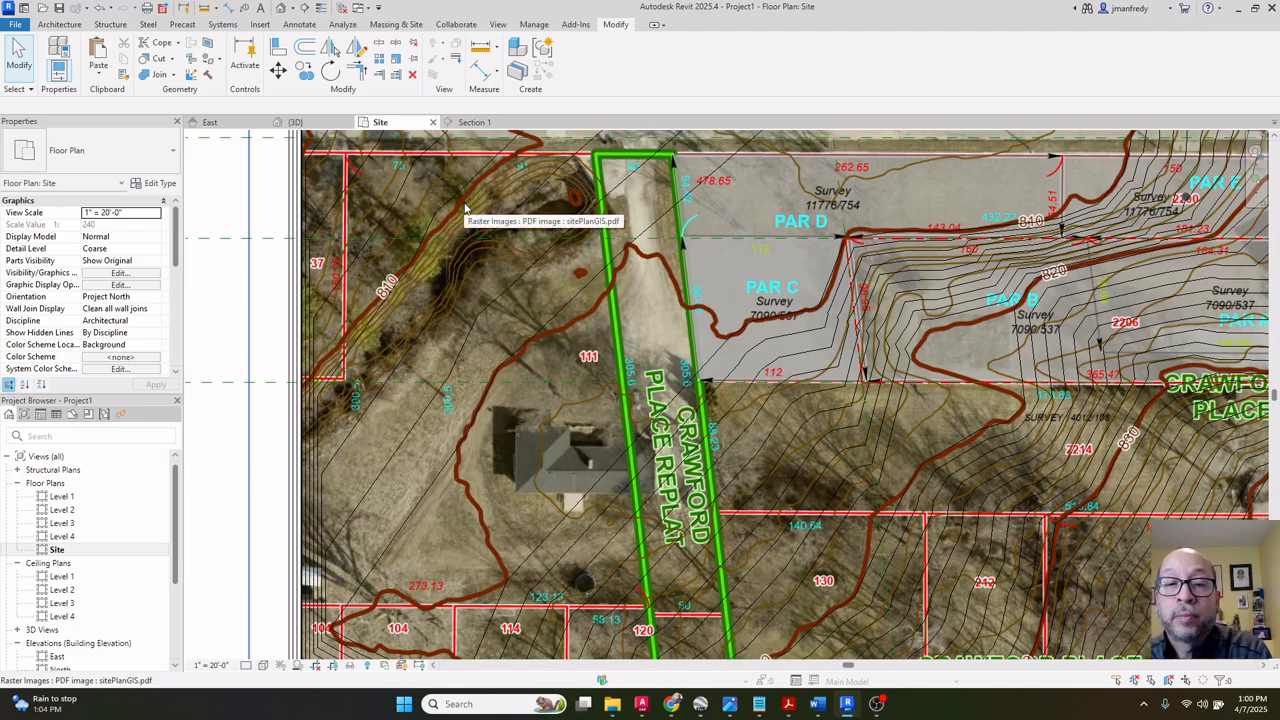
{"action": "middle_click_drag", "start_coordinate": [465, 207], "coordinate": [428, 305]}
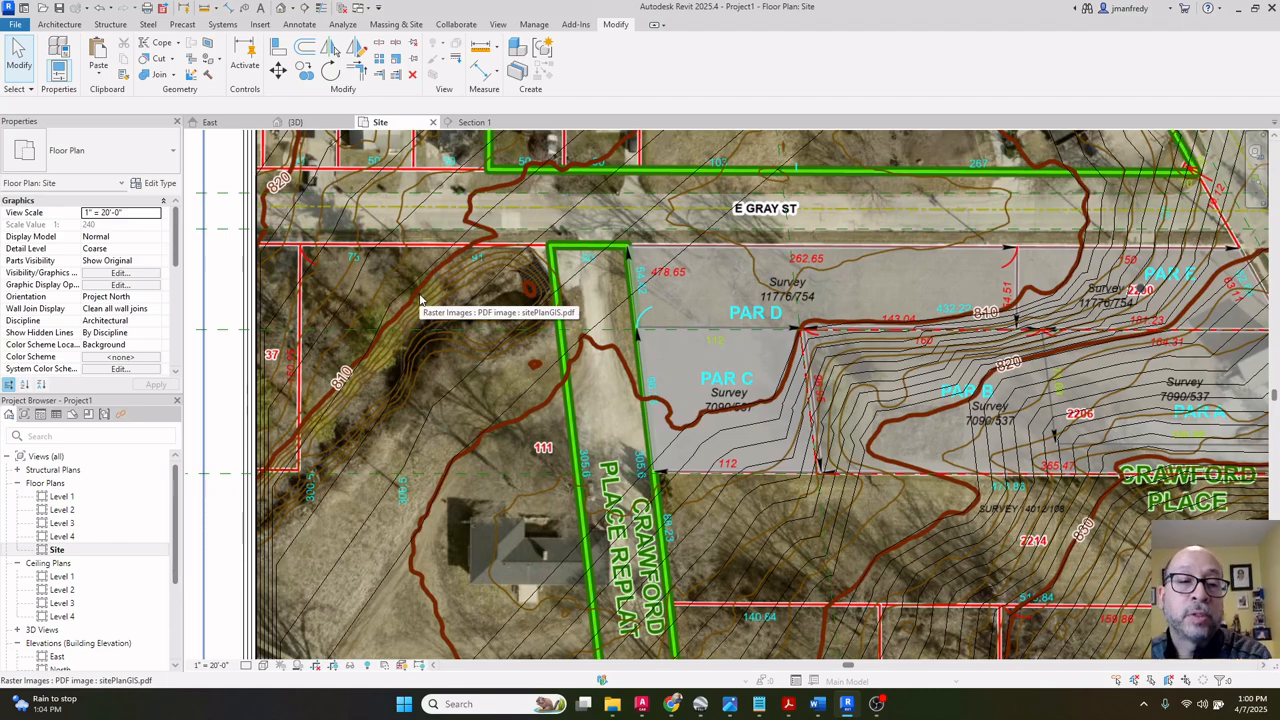
{"action": "middle_click_drag", "start_coordinate": [680, 259], "coordinate": [726, 343]}
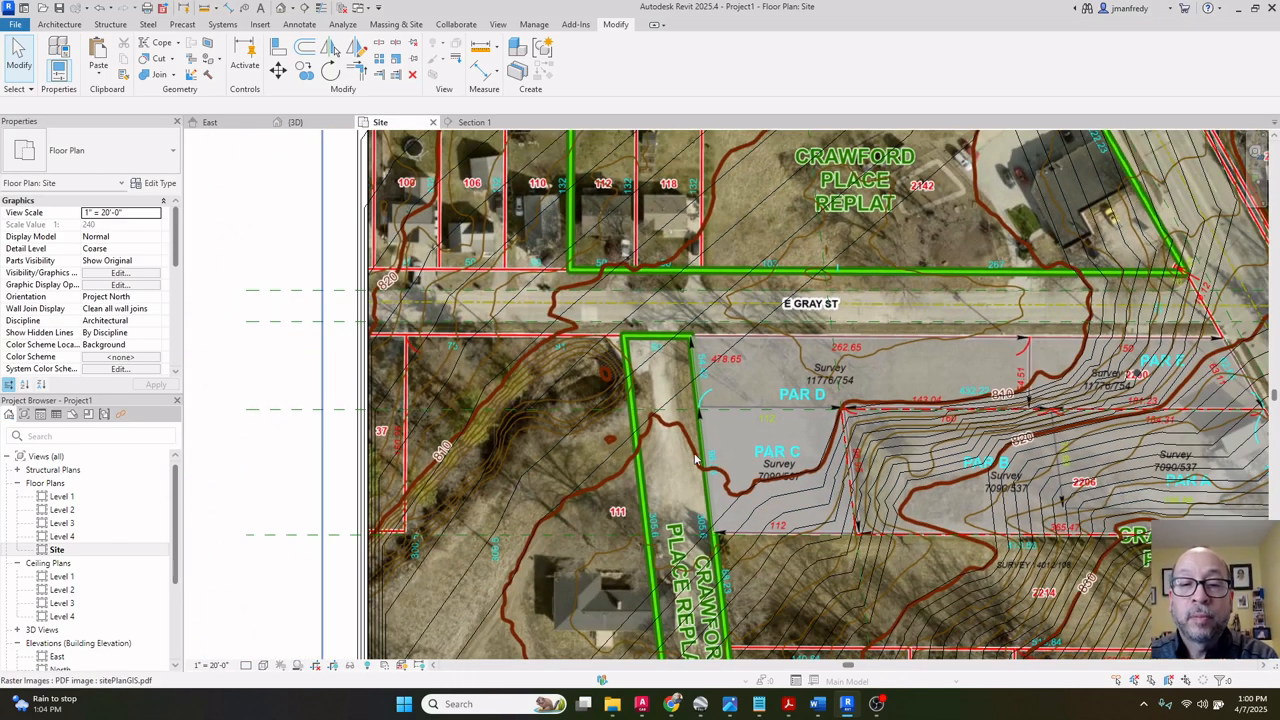
Add toposolid points at -10' elevation from its west edge along the western 810 contour through lot 37.
{"action": "middle_click_drag", "start_coordinate": [695, 459], "coordinate": [704, 371]}
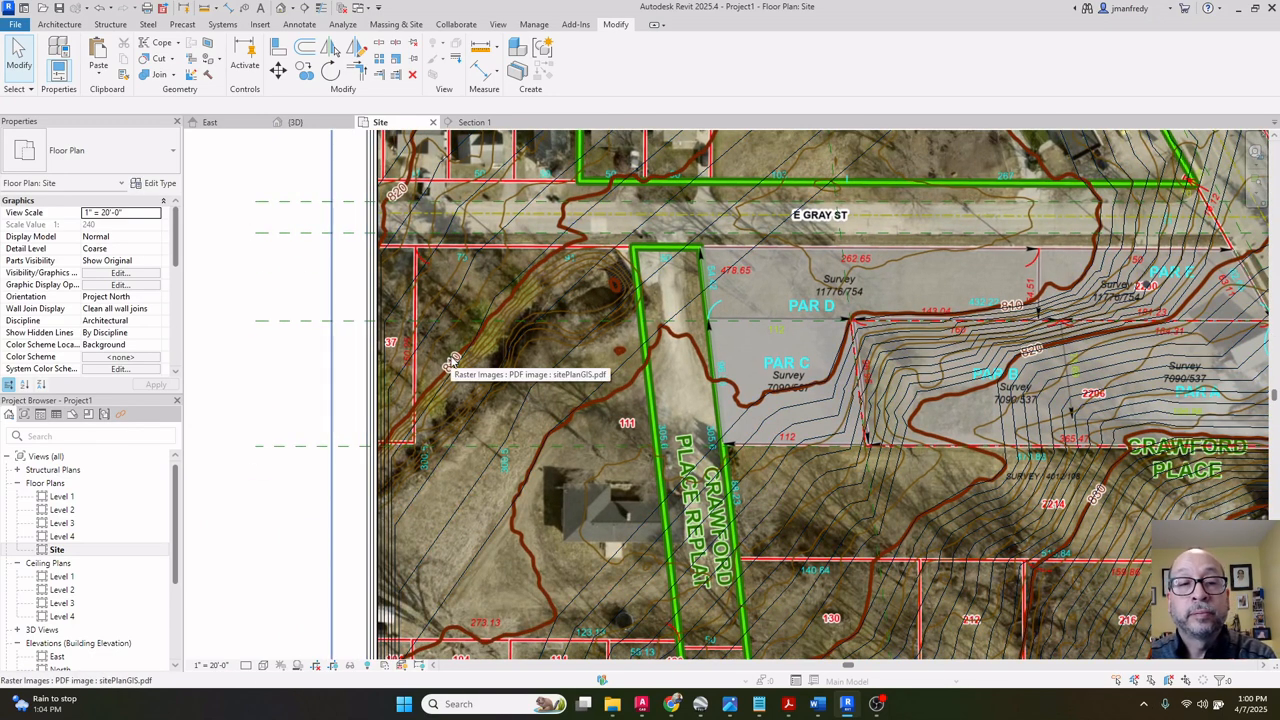
{"action": "scroll", "coordinate": [450, 360], "scroll_direction": "down", "scroll_amount": 1}
{"action": "left_click", "coordinate": [387, 290]}
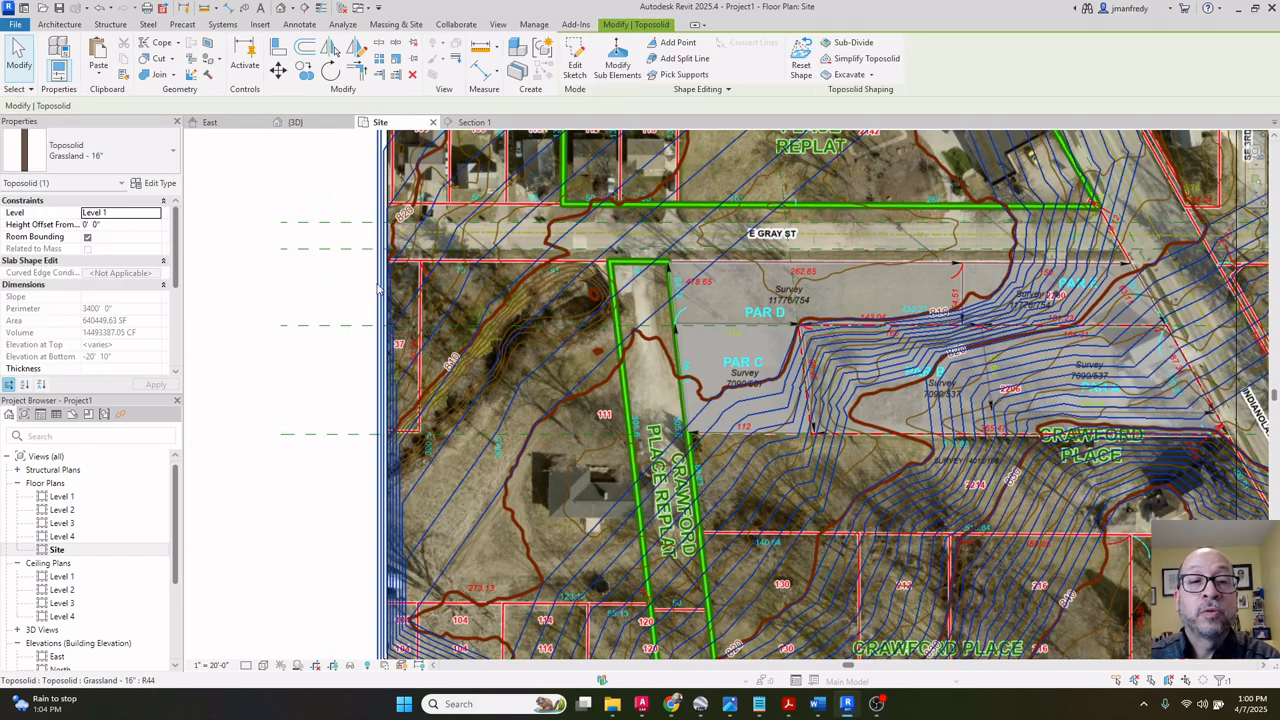
{"action": "left_click", "coordinate": [619, 64]}
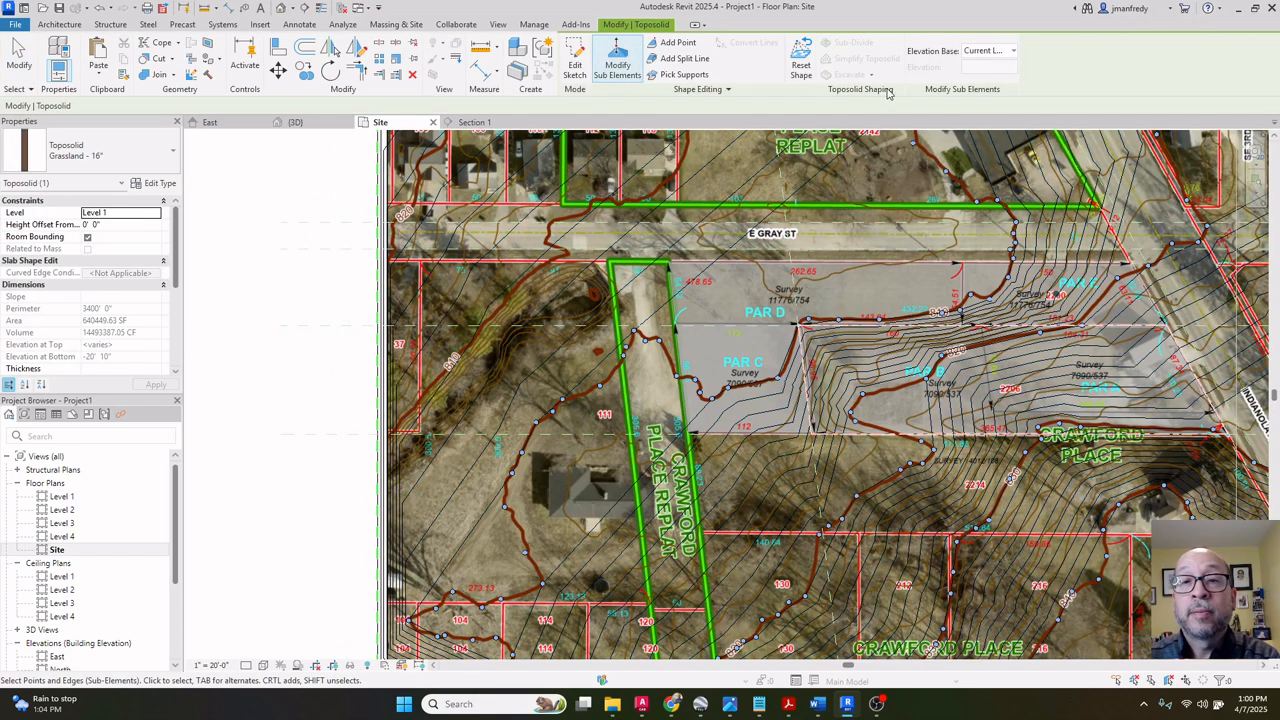
{"action": "left_click", "coordinate": [680, 45]}
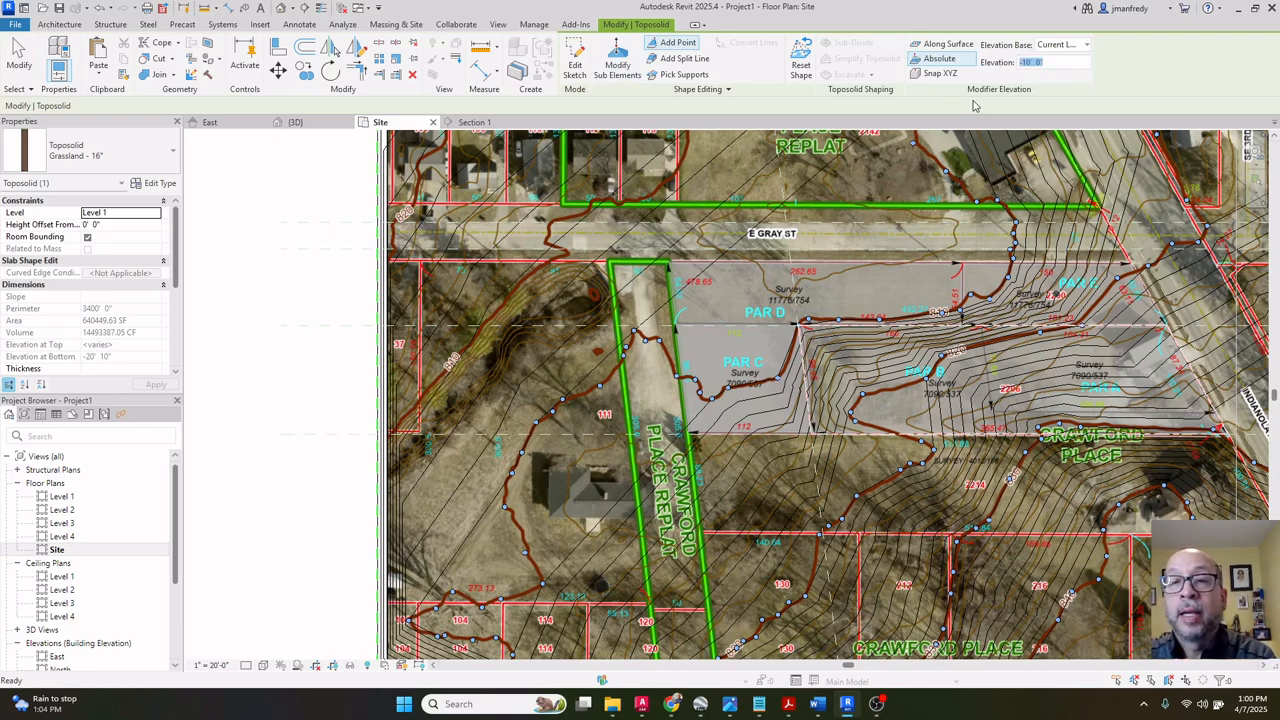
{"action": "scroll", "coordinate": [435, 425], "scroll_direction": "up", "scroll_amount": 5}
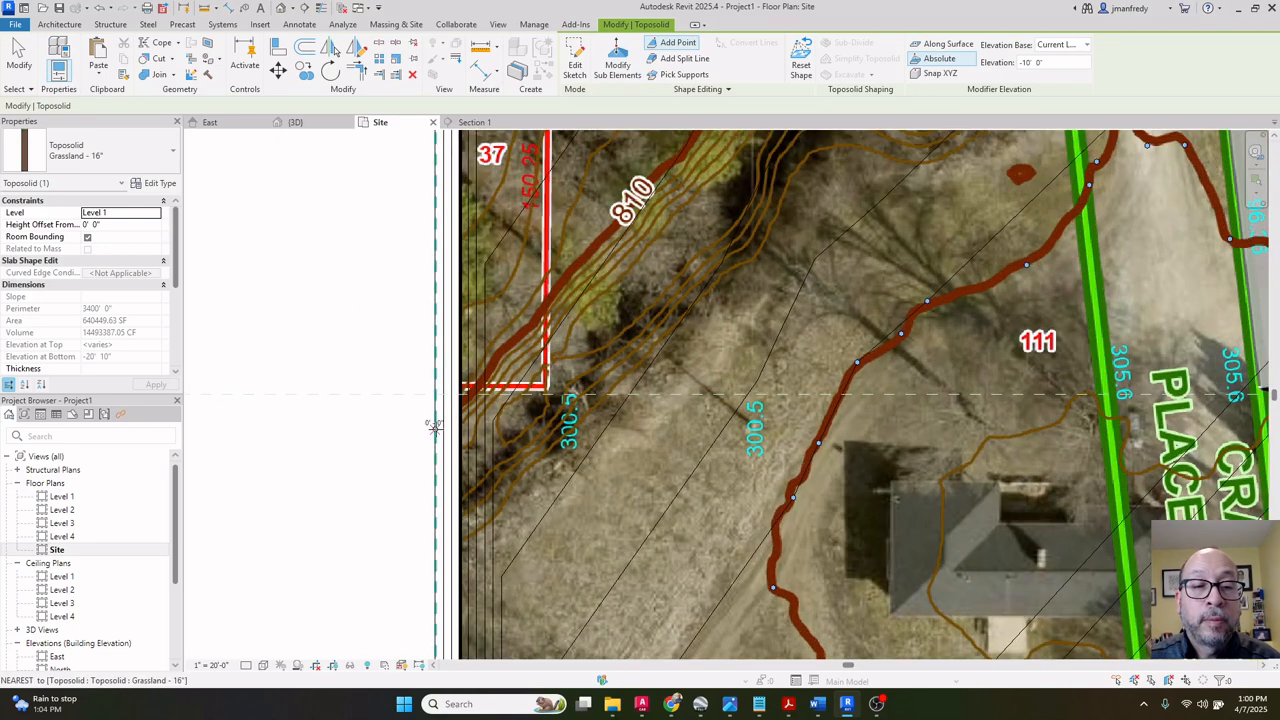
{"action": "left_click", "coordinate": [435, 425]}
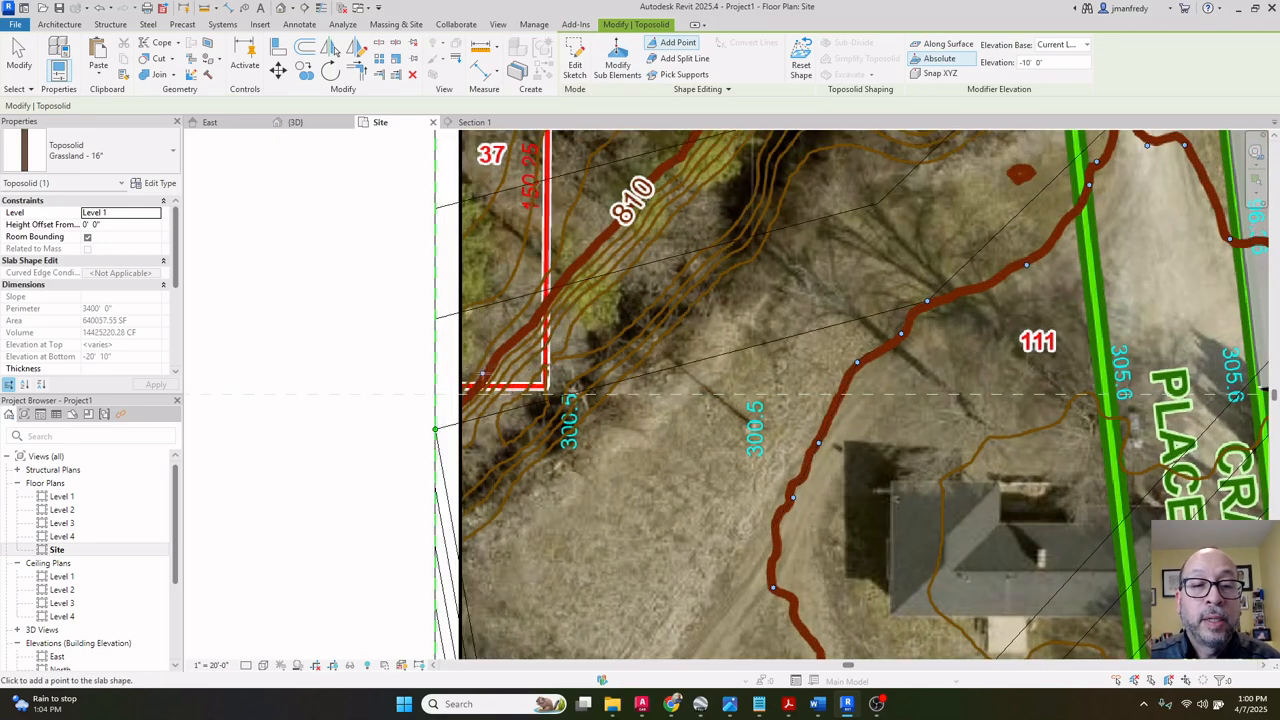
{"action": "left_click", "coordinate": [485, 365]}
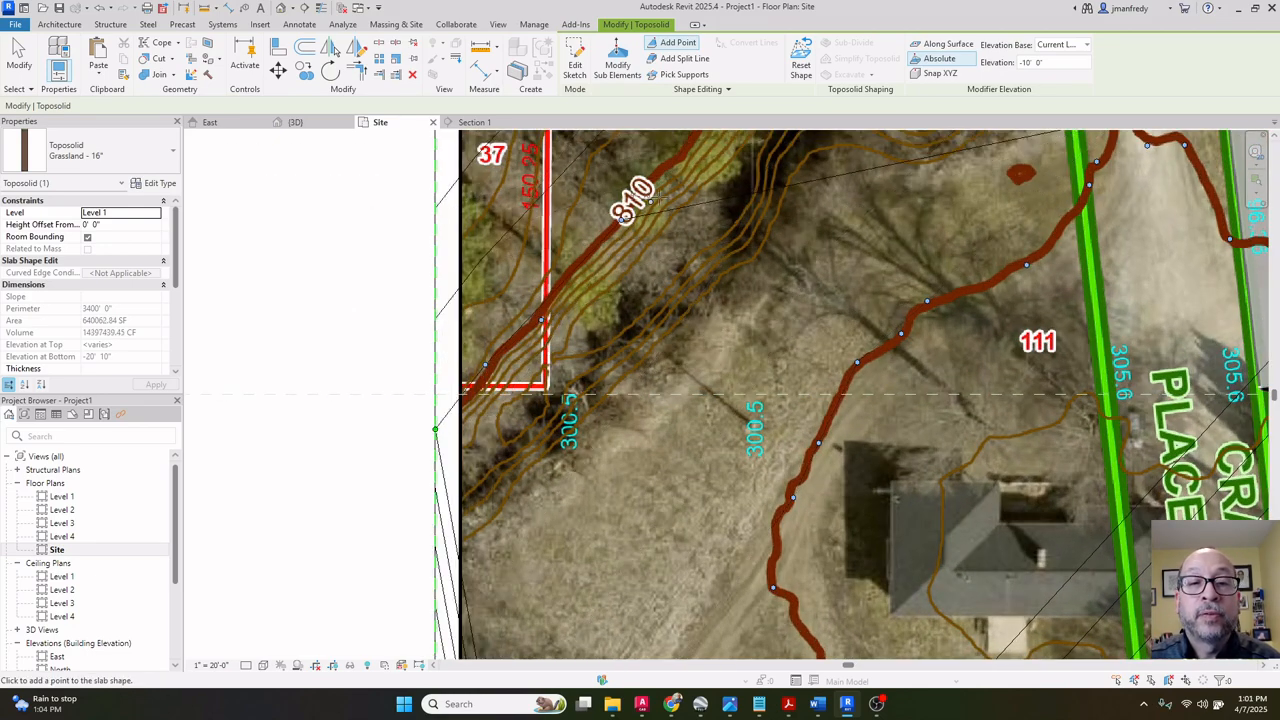
{"action": "middle_click_drag", "start_coordinate": [623, 212], "coordinate": [493, 362]}
{"action": "left_click", "coordinate": [553, 298]}
{"action": "left_click", "coordinate": [595, 234]}
Continue the -10' points northeast along the 810 contour from lot 37 and across E Gray St.
{"action": "middle_click_drag", "start_coordinate": [660, 218], "coordinate": [571, 325]}
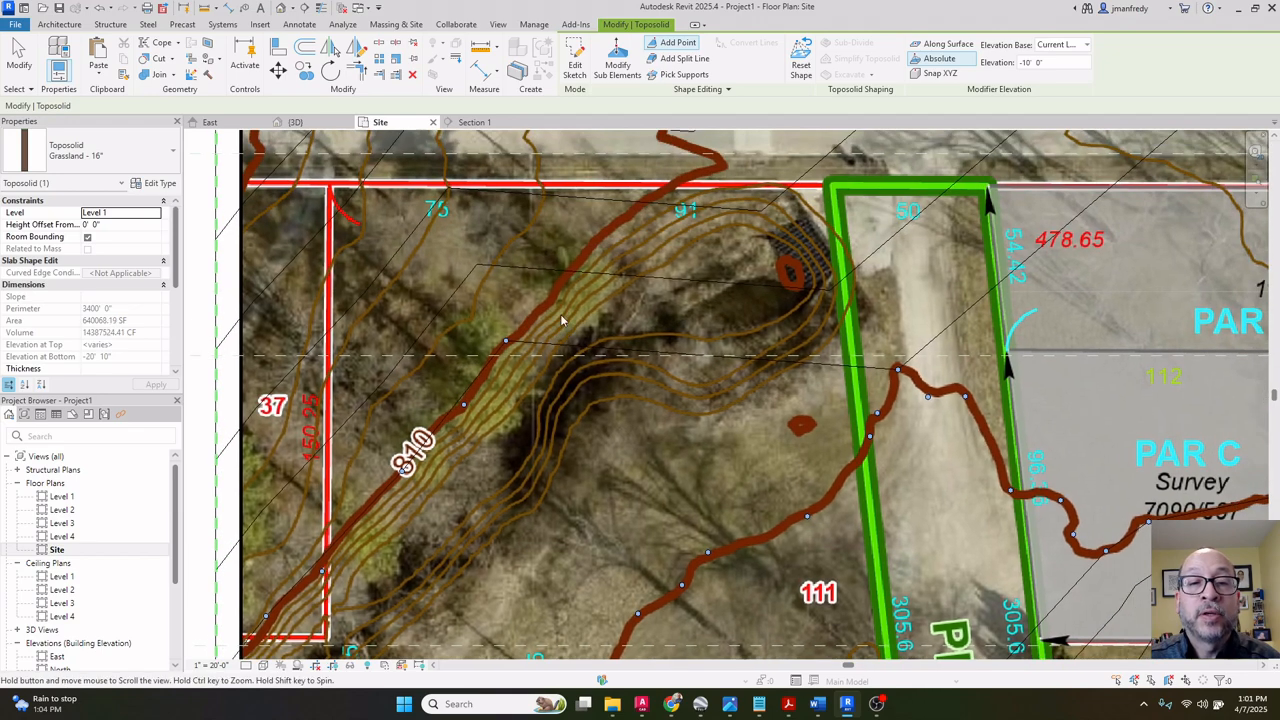
{"action": "left_click", "coordinate": [565, 275]}
{"action": "left_click", "coordinate": [667, 190]}
{"action": "left_click", "coordinate": [727, 167]}
{"action": "middle_click_drag", "start_coordinate": [727, 167], "coordinate": [714, 343]}
{"action": "left_click", "coordinate": [650, 309]}
{"action": "left_click", "coordinate": [667, 256]}
{"action": "left_click", "coordinate": [768, 227]}
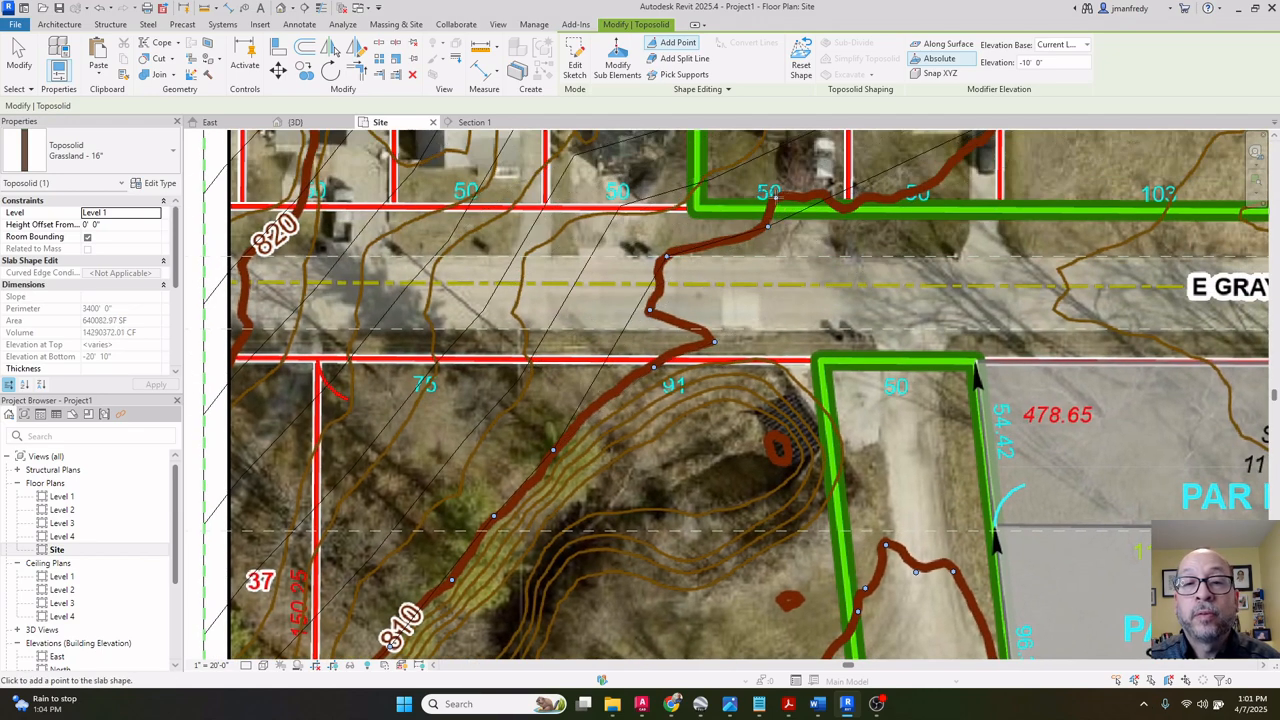
Trace the 810 contour with -10' points along the south ends of lots 112 and 118 and up lot 118's east side.
{"action": "left_click", "coordinate": [775, 197]}
{"action": "left_click", "coordinate": [820, 195]}
{"action": "left_click", "coordinate": [846, 209]}
{"action": "left_click", "coordinate": [929, 181]}
{"action": "middle_click_drag", "start_coordinate": [990, 134], "coordinate": [803, 250]}
{"action": "left_click", "coordinate": [814, 237]}
{"action": "middle_click_drag", "start_coordinate": [861, 157], "coordinate": [778, 353]}
{"action": "left_click", "coordinate": [766, 311]}
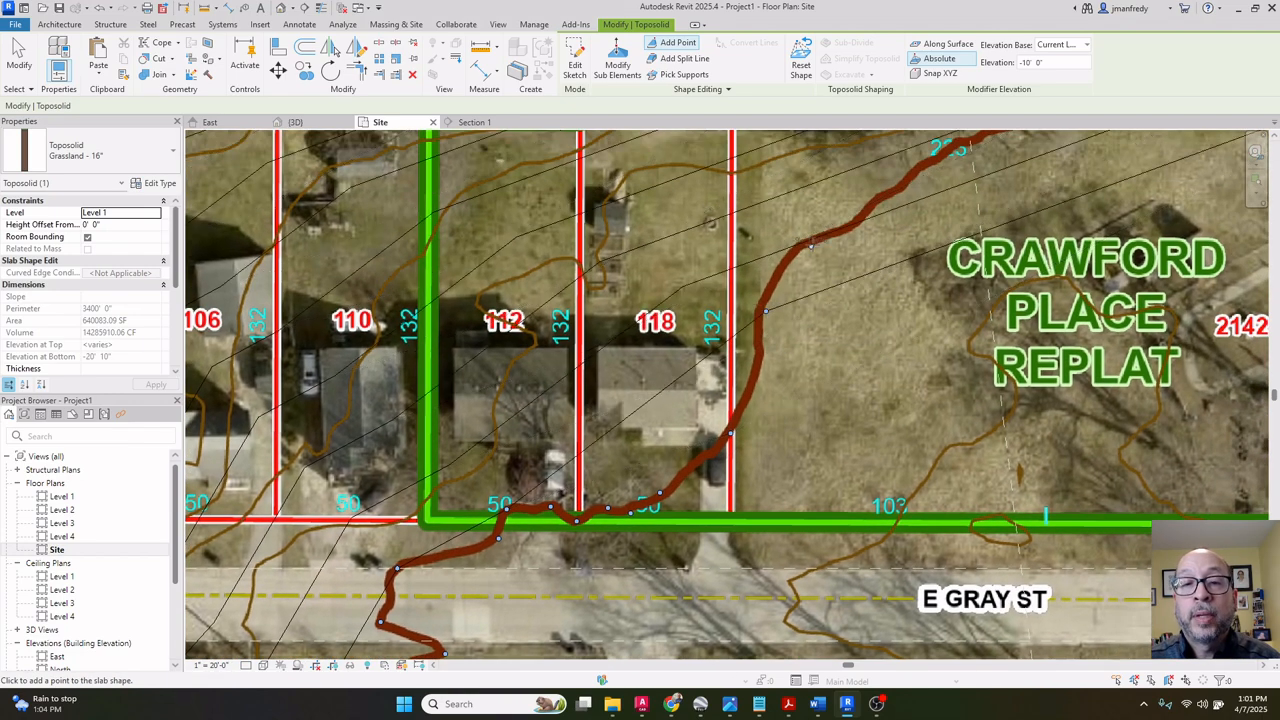
Extend the -10' points along the 810 contour through the northwest part of lot 2142 to the toposolid's north edge.
{"action": "left_click", "coordinate": [814, 243]}
{"action": "left_click", "coordinate": [866, 227]}
{"action": "middle_click_drag", "start_coordinate": [870, 222], "coordinate": [672, 374]}
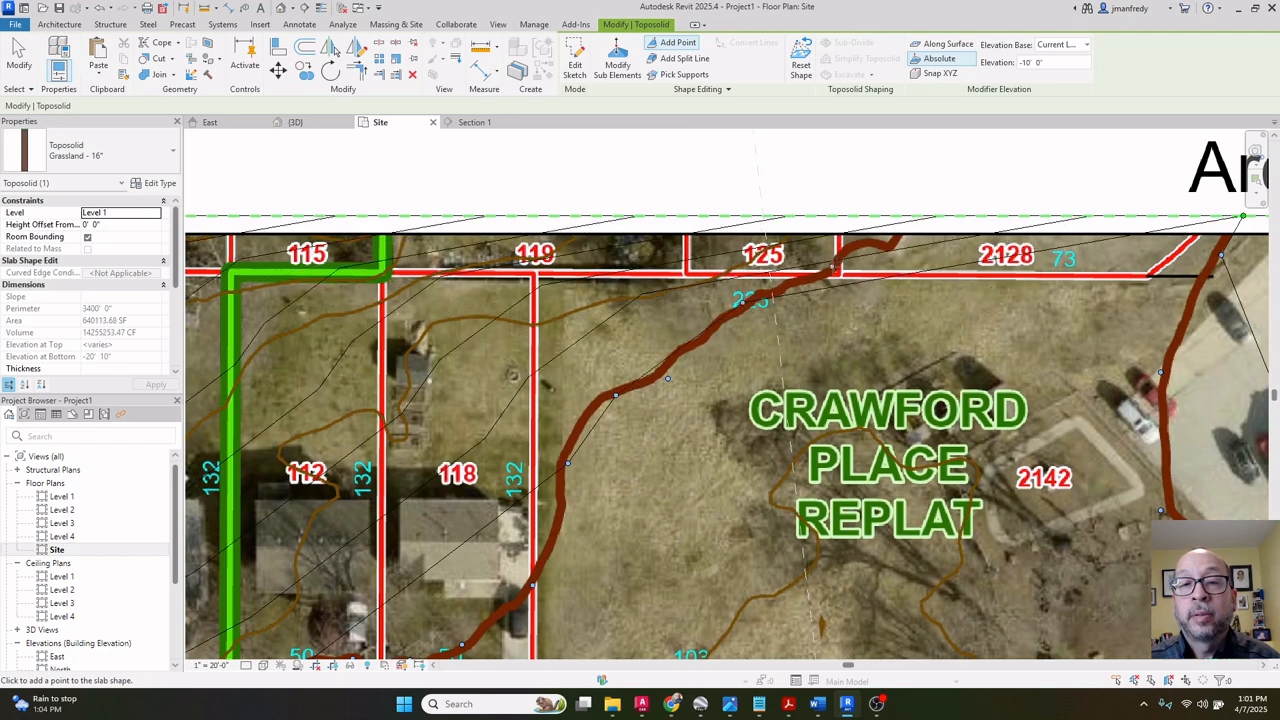
{"action": "left_click", "coordinate": [833, 266]}
{"action": "left_click", "coordinate": [866, 247]}
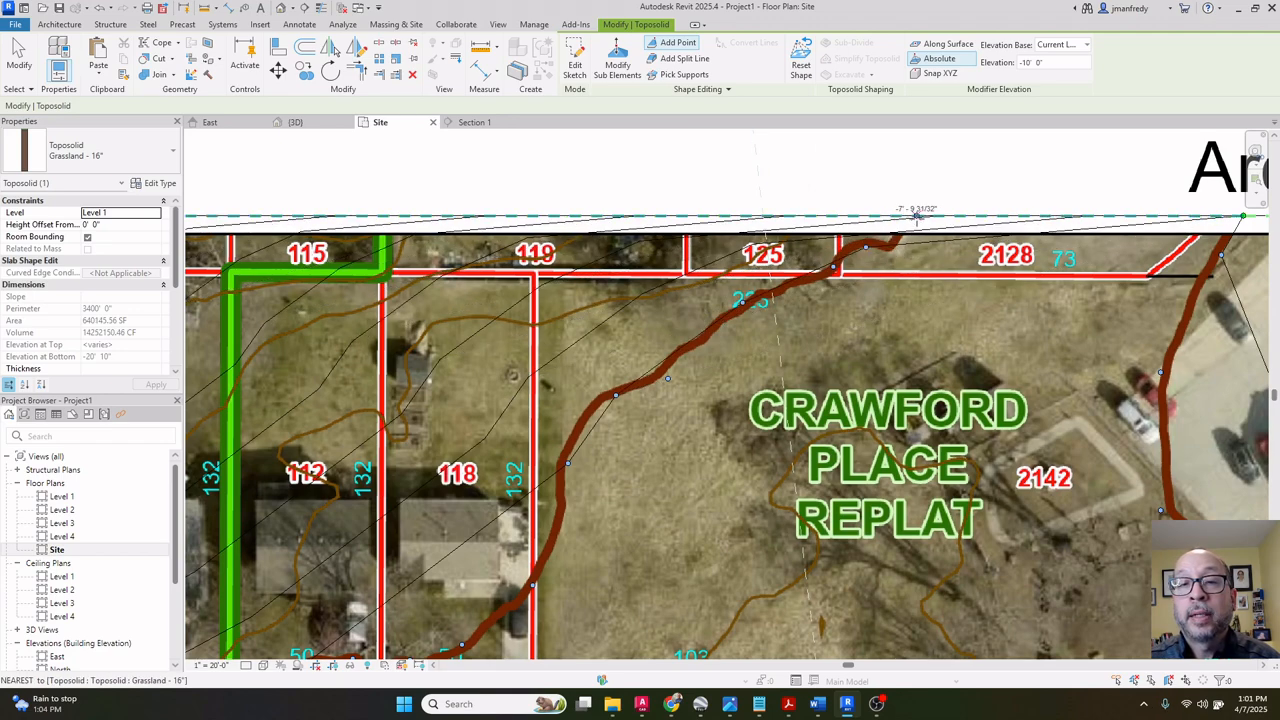
{"action": "scroll", "coordinate": [876, 258], "scroll_direction": "down", "scroll_amount": 5}
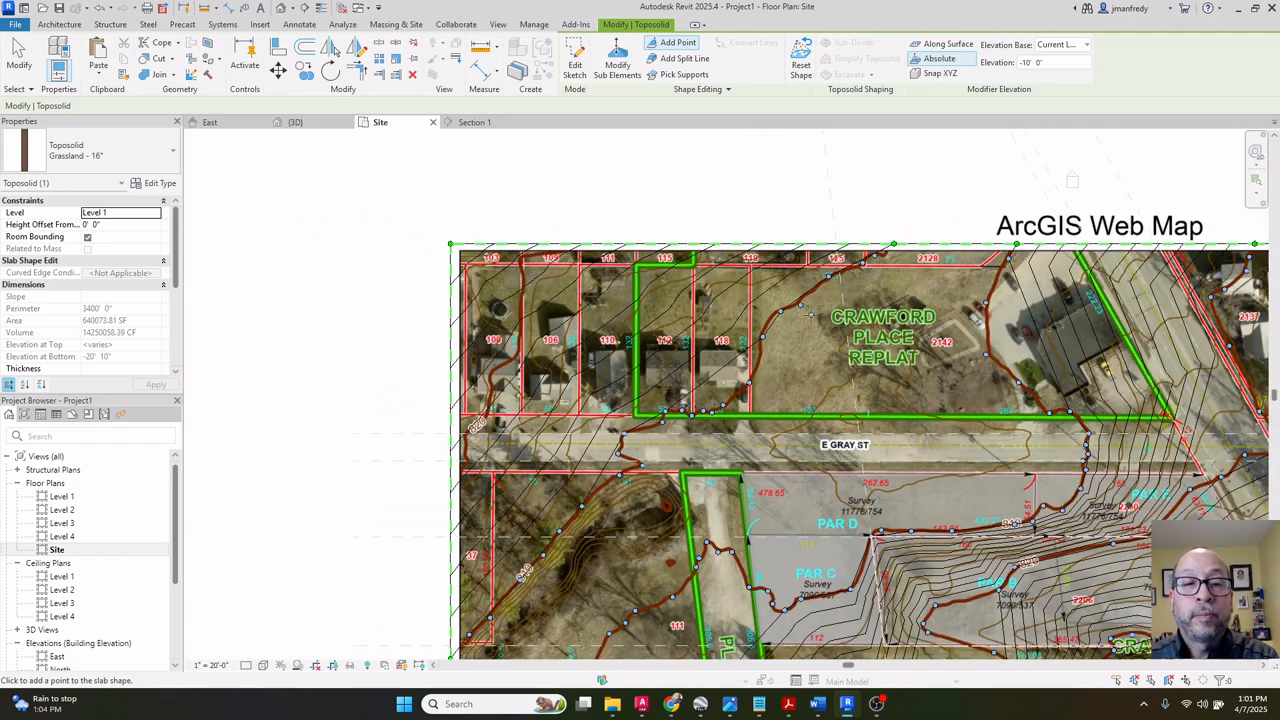
{"action": "middle_click_drag", "start_coordinate": [716, 294], "coordinate": [774, 240]}
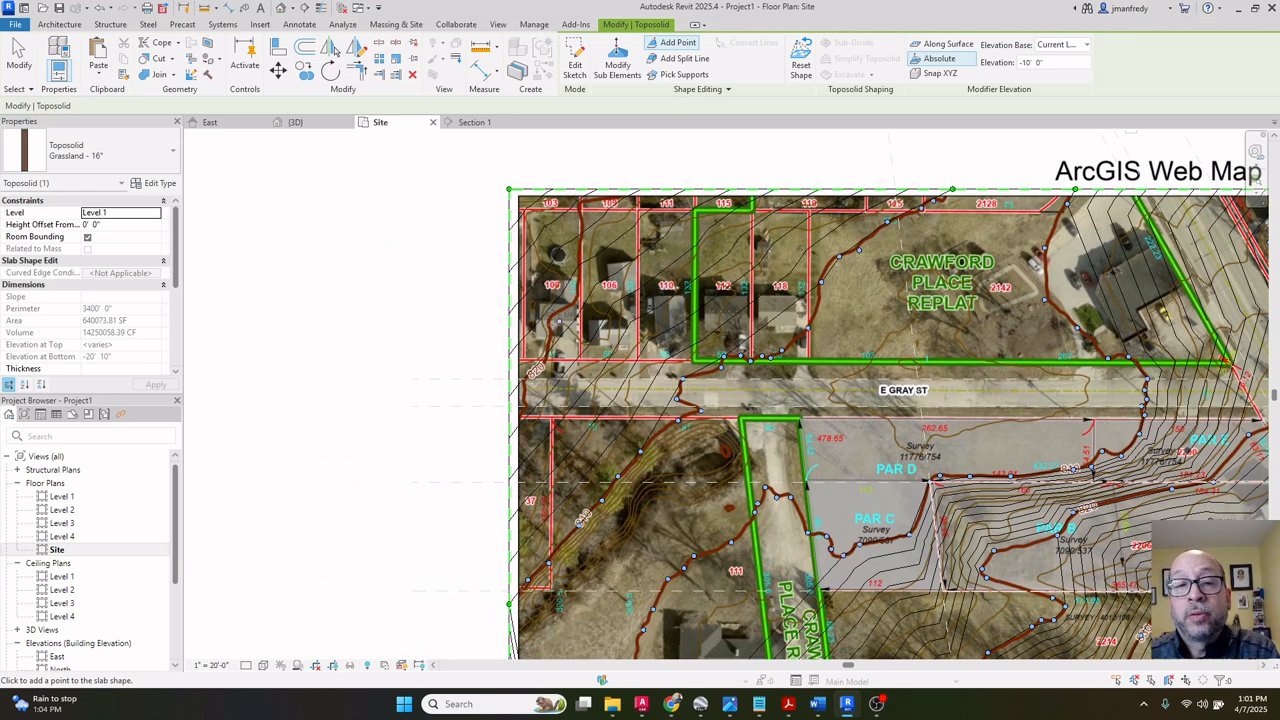
Set the point elevation to 0' and trace the western 820 contour from the toposolid's west edge across E Gray St and along lot 100.
{"action": "left_click", "coordinate": [1060, 64]}
{"action": "type", "text": "0"}
{"action": "scroll", "coordinate": [509, 384], "scroll_direction": "up", "scroll_amount": 7}
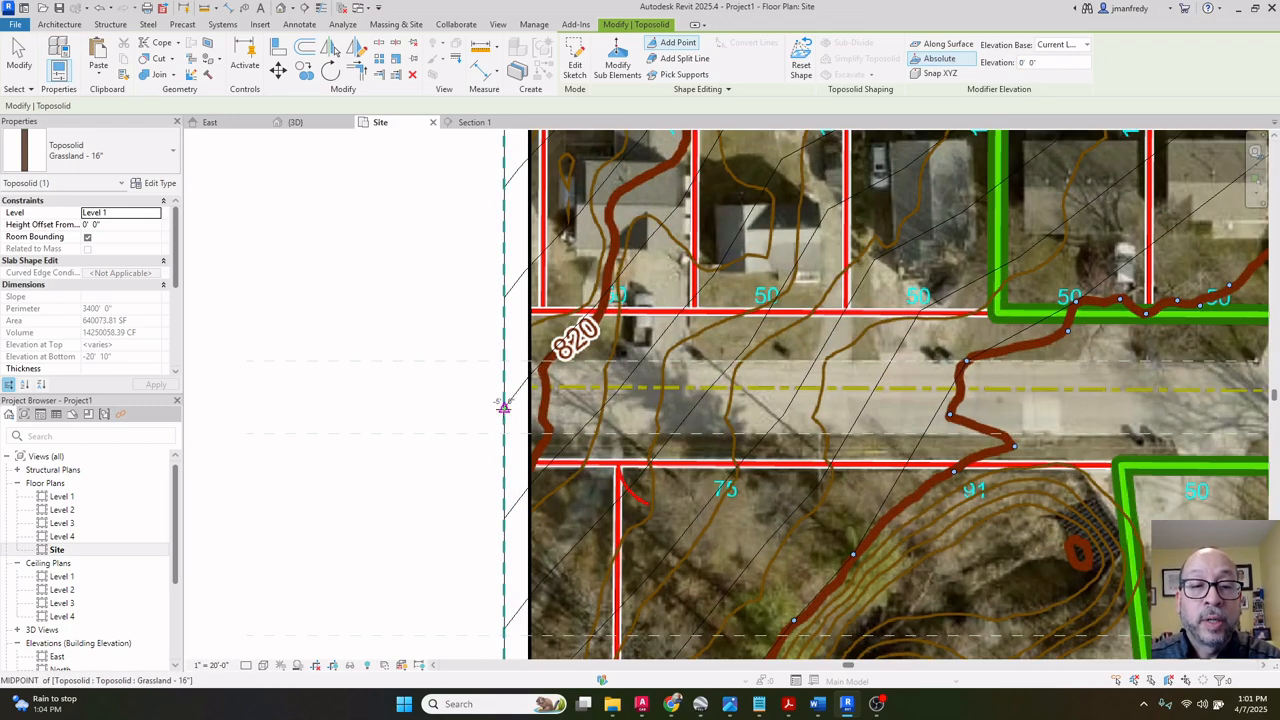
{"action": "left_click", "coordinate": [504, 405]}
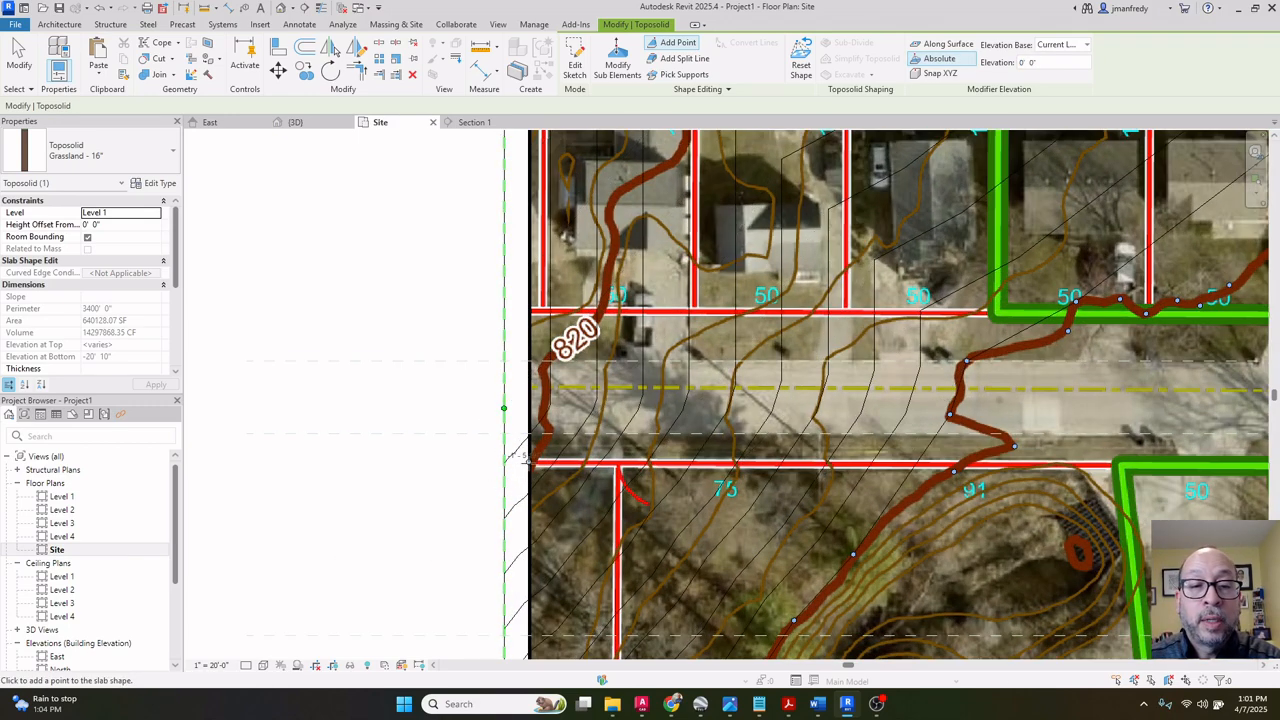
{"action": "left_click", "coordinate": [504, 507]}
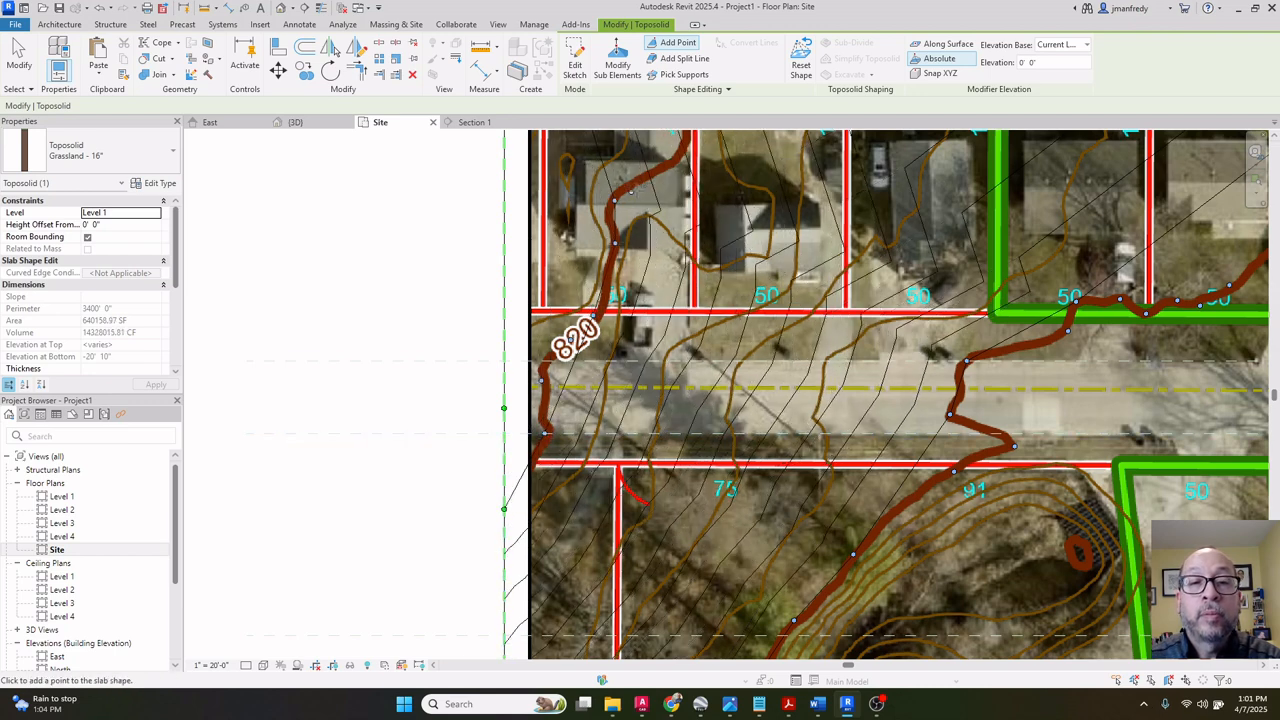
{"action": "middle_click_drag", "start_coordinate": [616, 206], "coordinate": [542, 365]}
{"action": "middle_click_drag", "start_coordinate": [602, 160], "coordinate": [578, 377]}
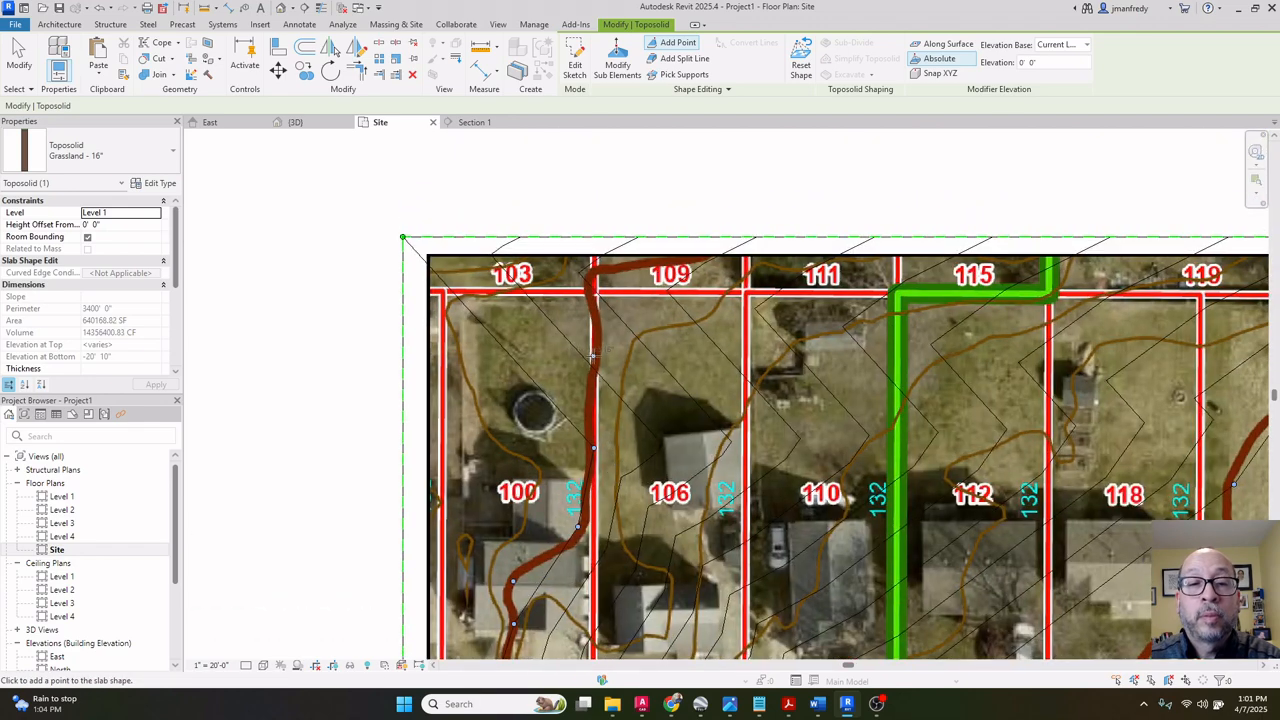
Finish the 0' points along the 820 contour through lot 109 to the toposolid's north edge.
{"action": "left_click", "coordinate": [688, 262]}
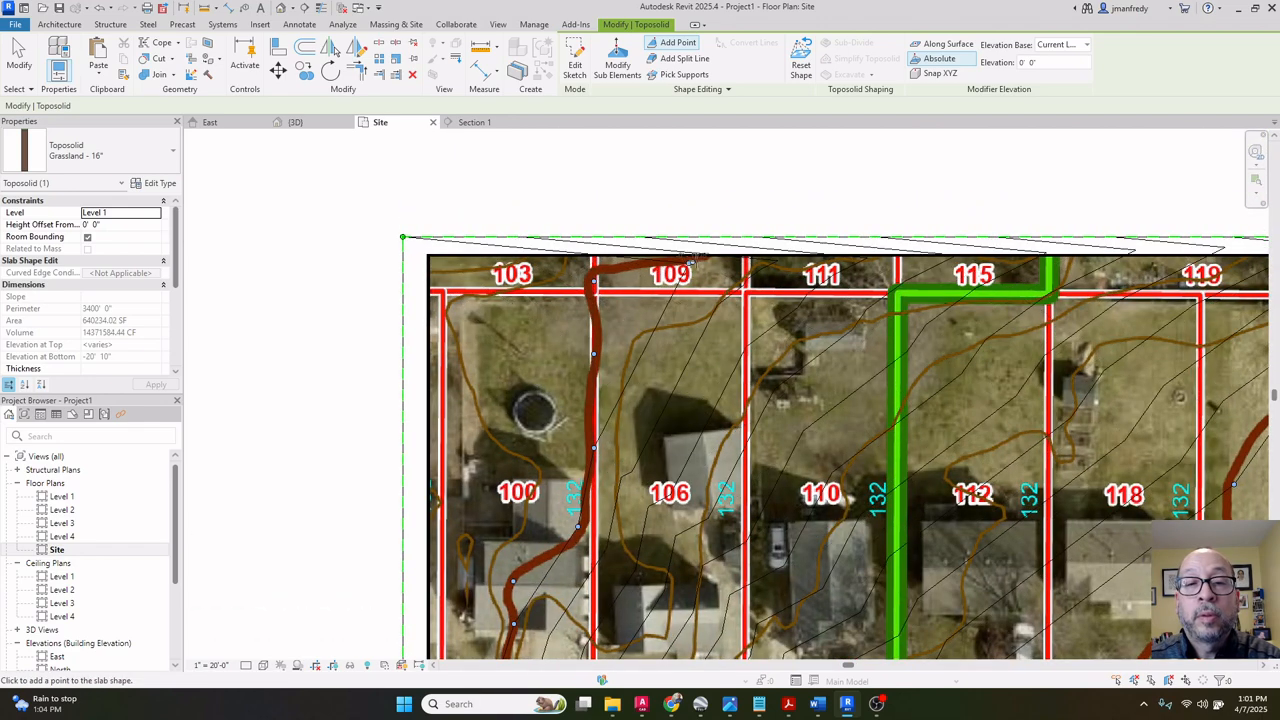
{"action": "left_click", "coordinate": [747, 237]}
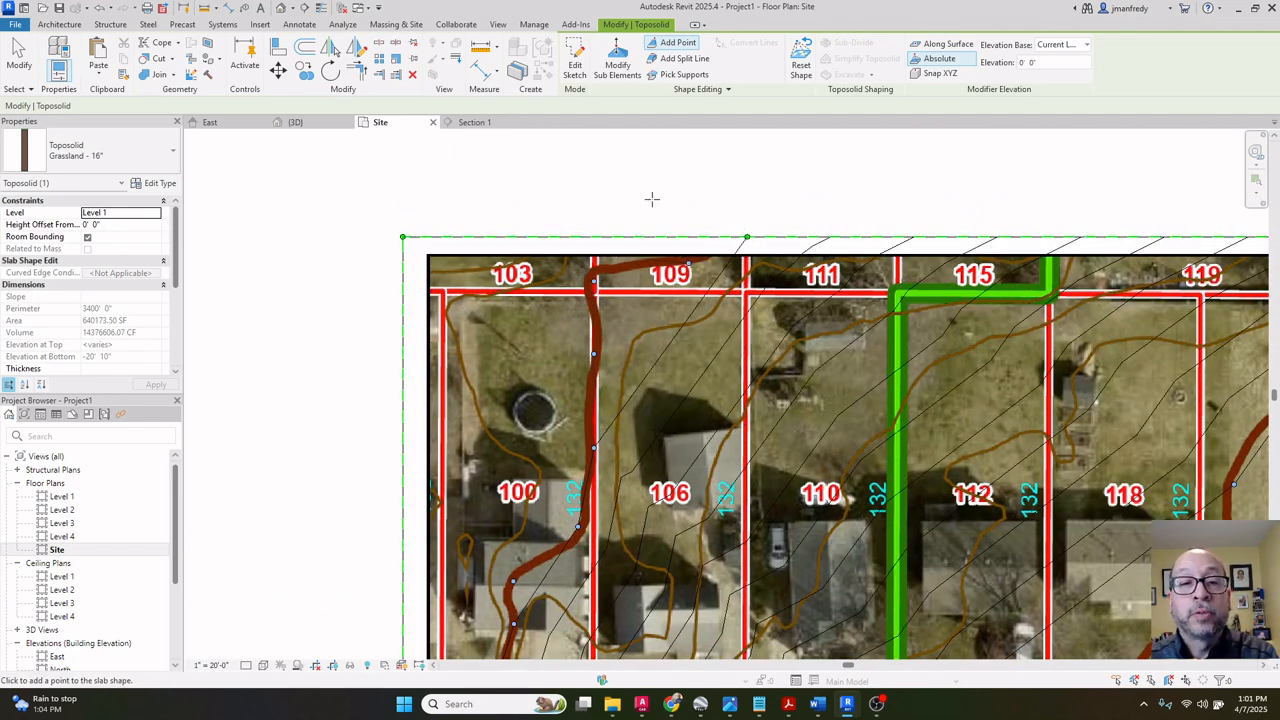
{"action": "key", "text": "Escape"}
{"action": "key", "text": "Escape"}
Check the elevation of the toposolid's northwest corner point.
{"action": "left_click", "coordinate": [490, 238]}
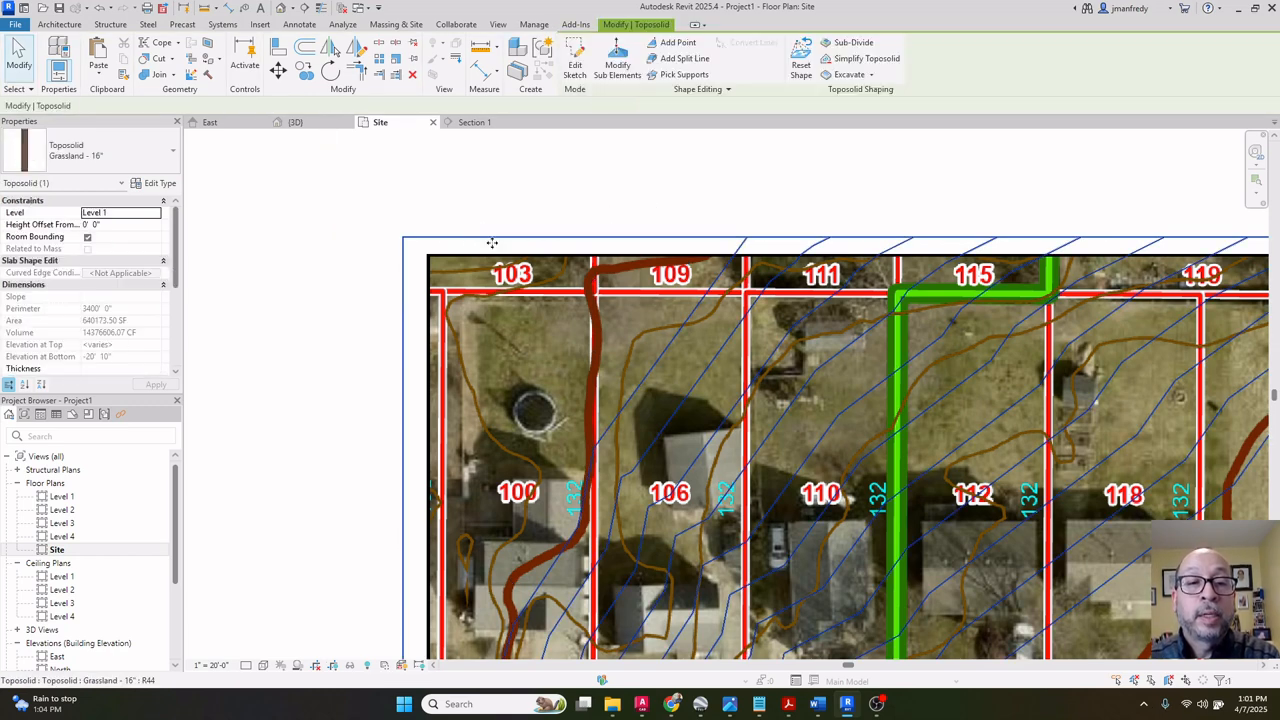
{"action": "left_click", "coordinate": [618, 62]}
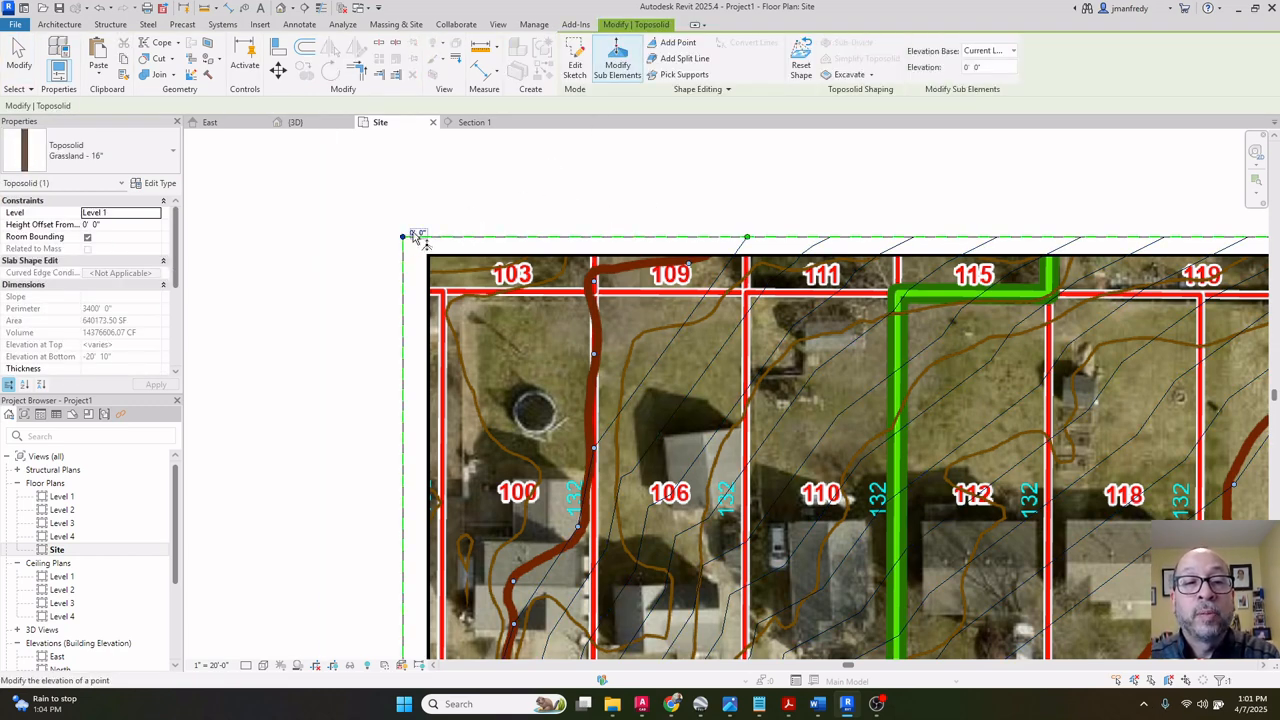
{"action": "key", "text": "Escape"}
{"action": "key", "text": "Escape"}
{"action": "scroll", "coordinate": [489, 198], "scroll_direction": "down", "scroll_amount": 2}
Check the elevation of the toposolid's west edge point at E Gray St and review the points across the whole site.
{"action": "middle_click_drag", "start_coordinate": [436, 529], "coordinate": [470, 383]}
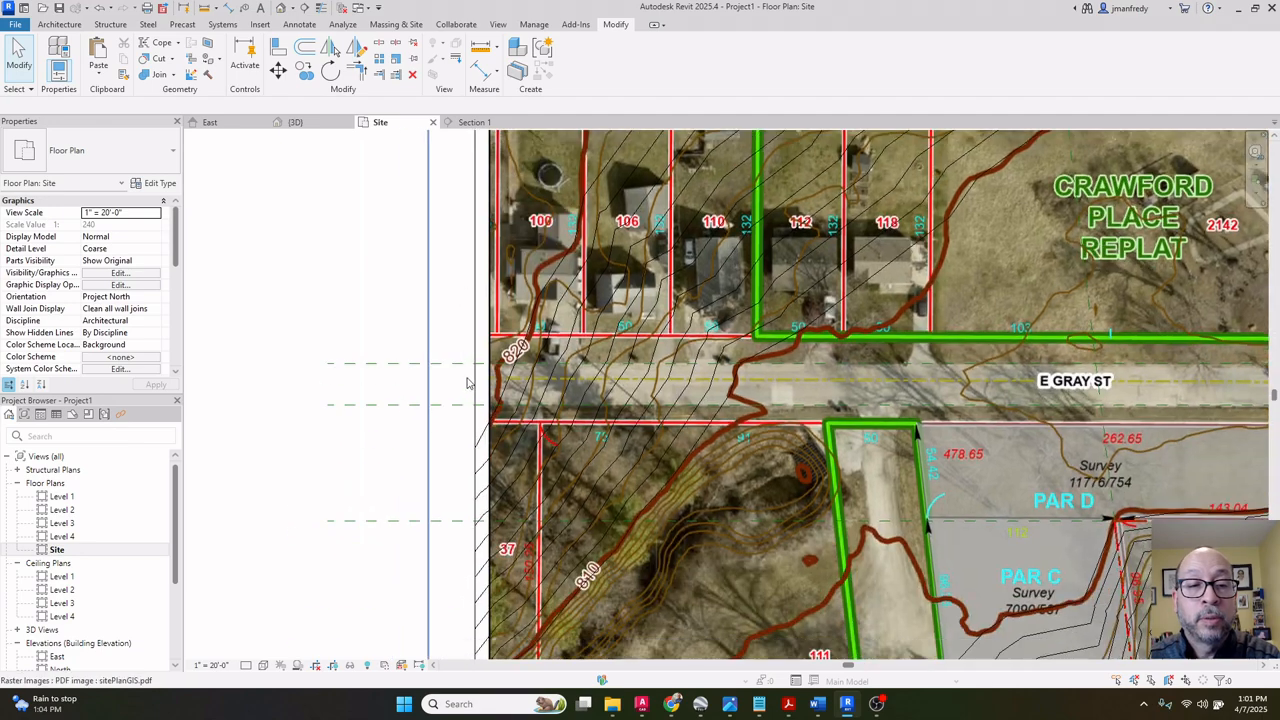
{"action": "scroll", "coordinate": [467, 383], "scroll_direction": "up", "scroll_amount": 2}
{"action": "left_click", "coordinate": [481, 438]}
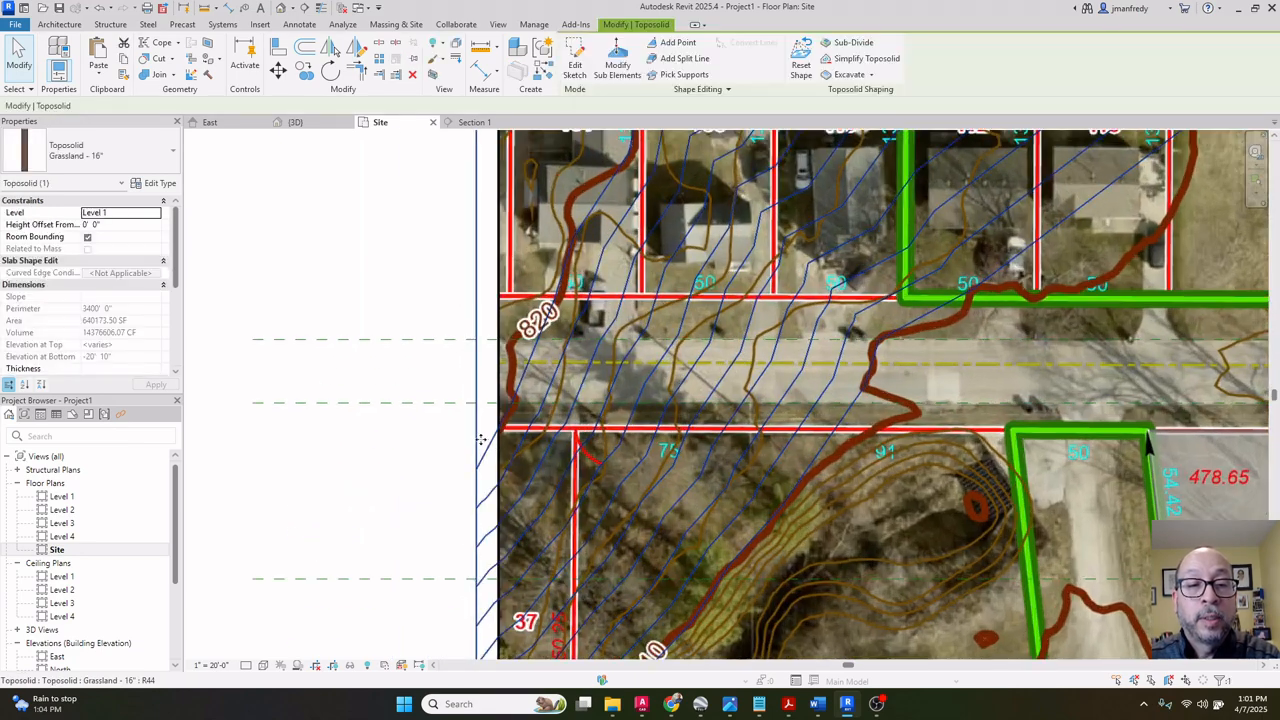
{"action": "left_click", "coordinate": [618, 62]}
{"action": "left_click", "coordinate": [487, 393]}
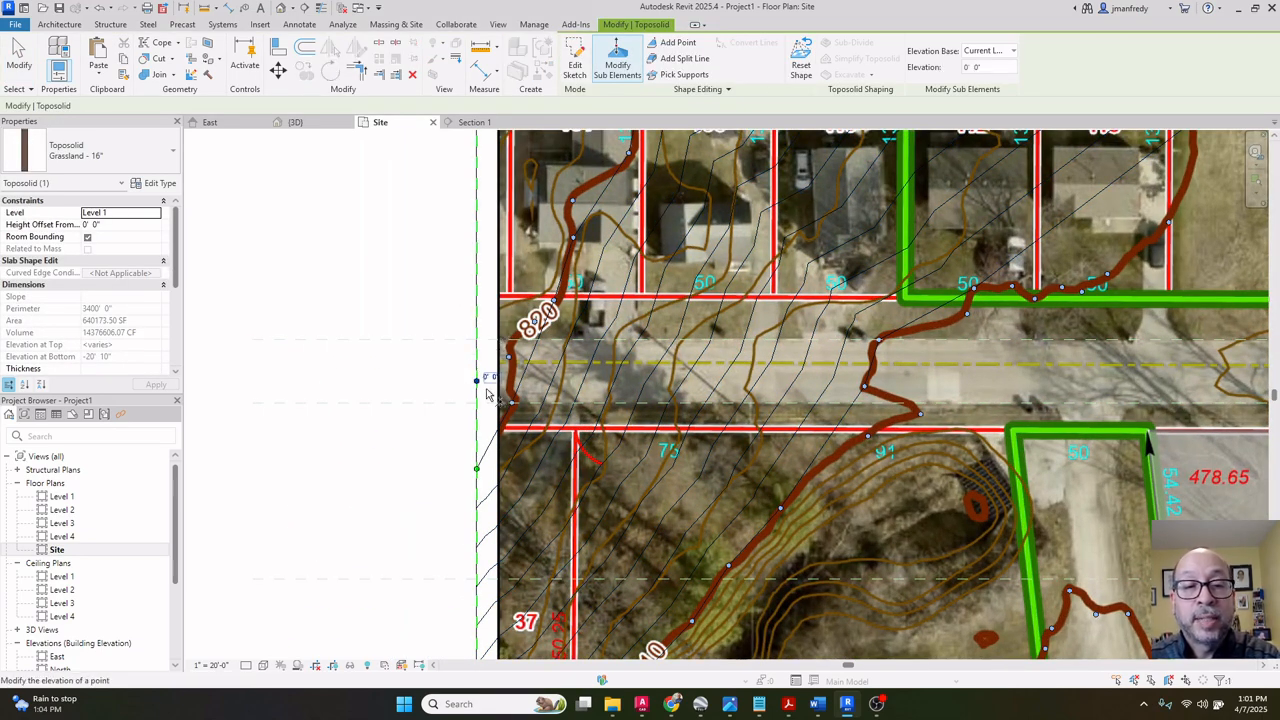
{"action": "key", "text": "Escape"}
{"action": "scroll", "coordinate": [412, 328], "scroll_direction": "down", "scroll_amount": 5}
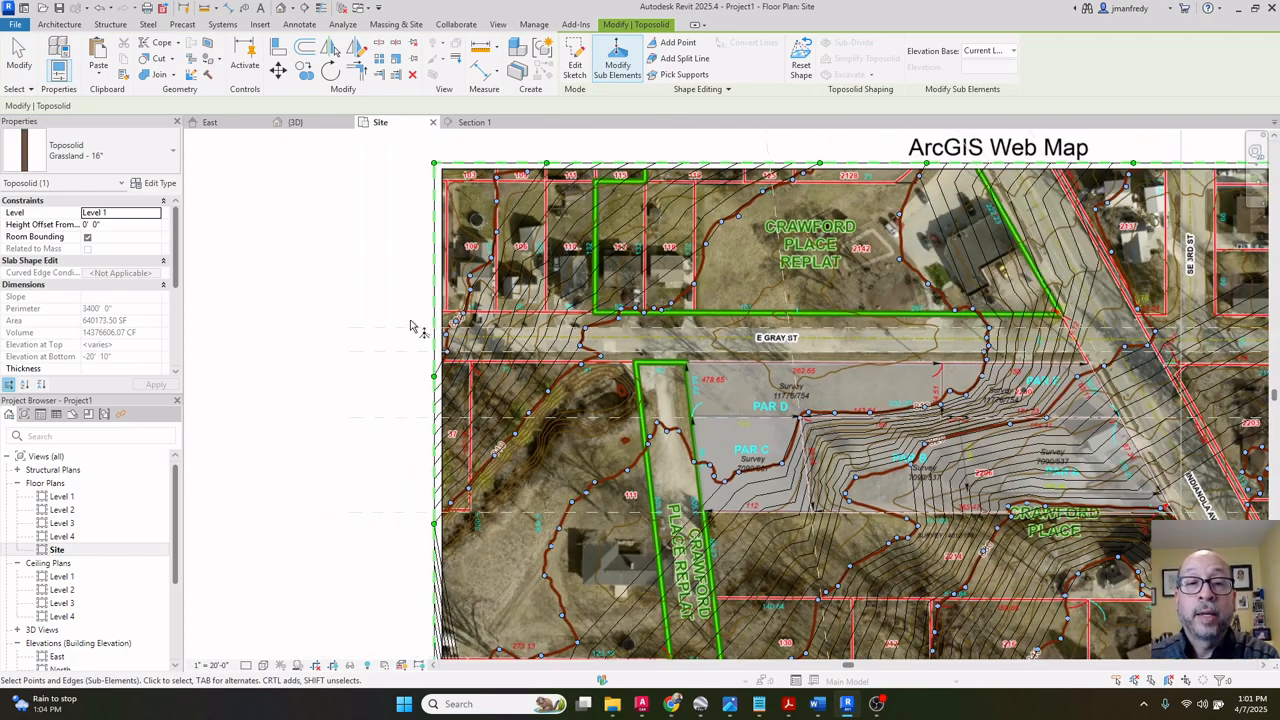
{"action": "scroll", "coordinate": [412, 328], "scroll_direction": "down", "scroll_amount": 1}
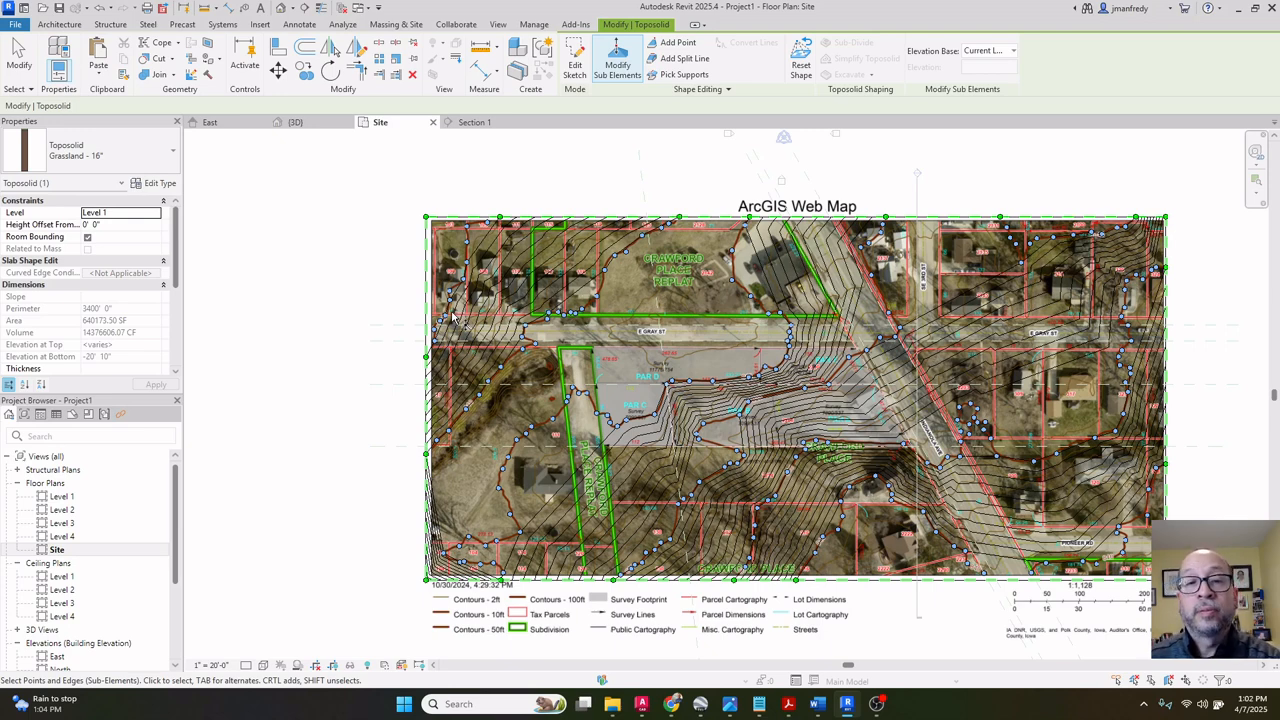
{"action": "key", "text": "Escape"}
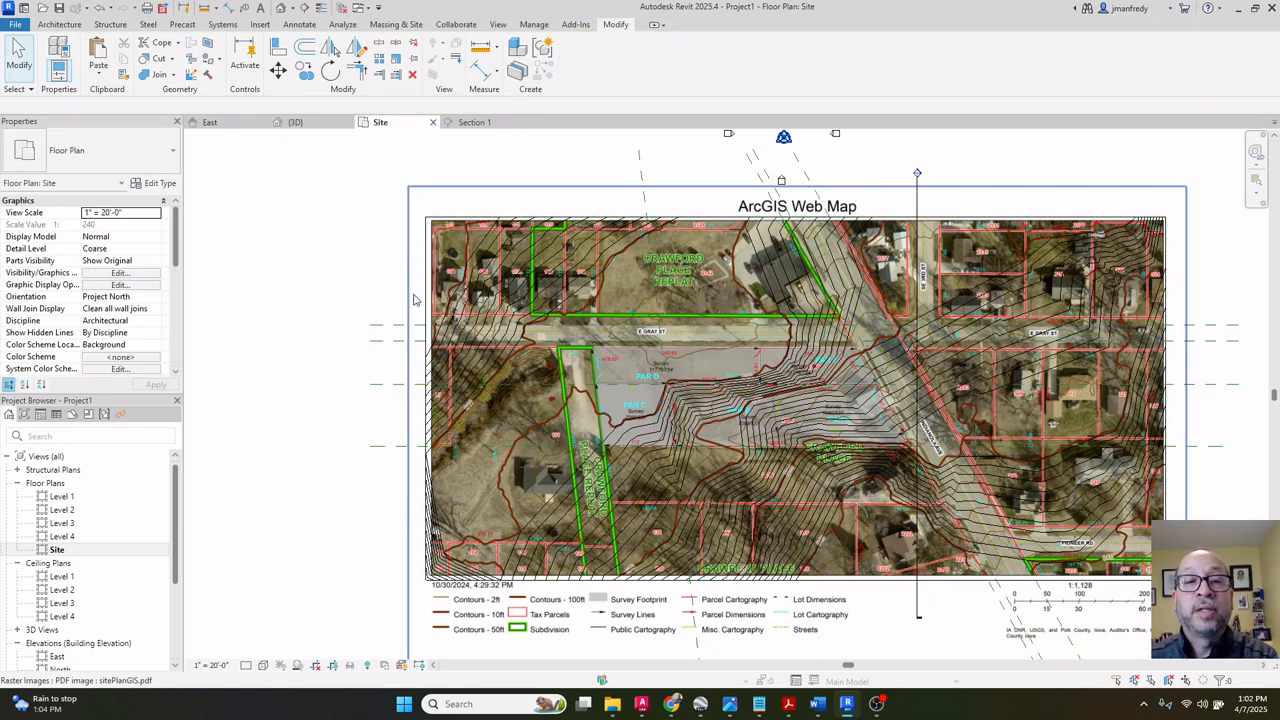
Open the default 3D view and examine the shaped terrain of the toposolid.
{"action": "left_click", "coordinate": [286, 9]}
{"action": "middle_click_drag", "start_coordinate": [546, 303], "coordinate": [838, 428]}
{"action": "scroll", "coordinate": [619, 428], "scroll_direction": "down", "scroll_amount": 2}
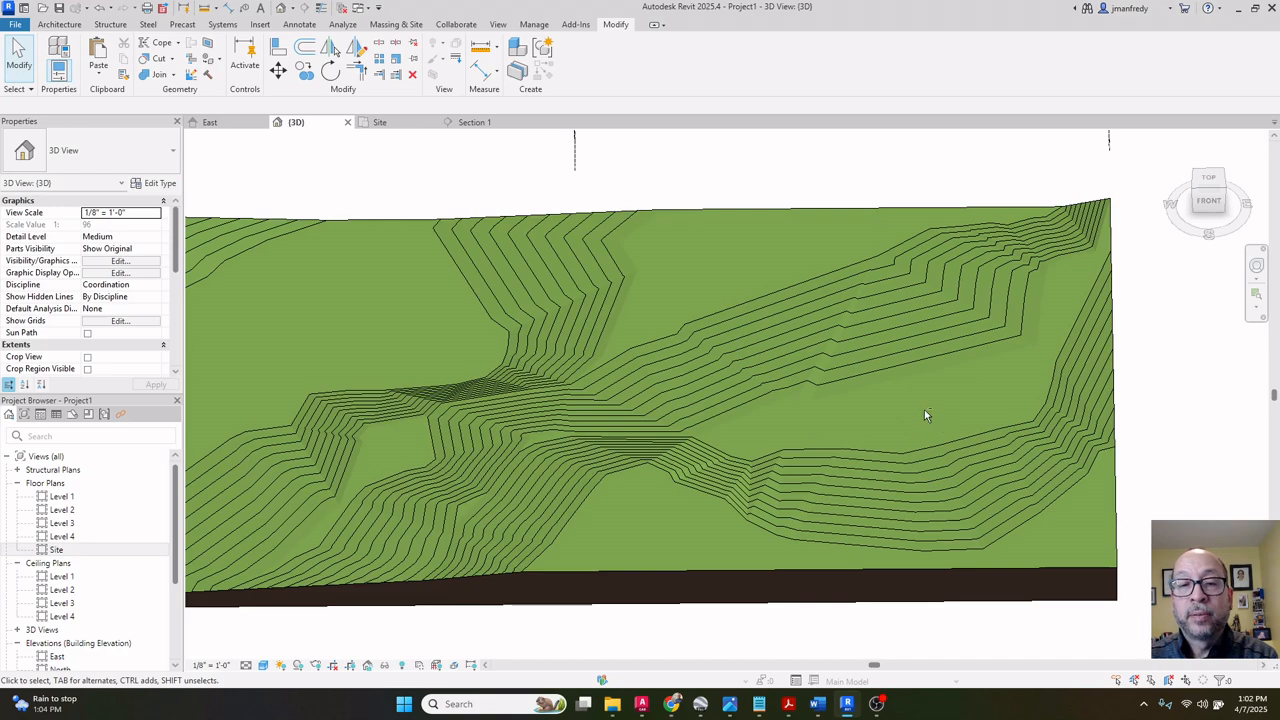
{"action": "middle_click_drag", "start_coordinate": [924, 409], "coordinate": [843, 398], "text": "shift"}
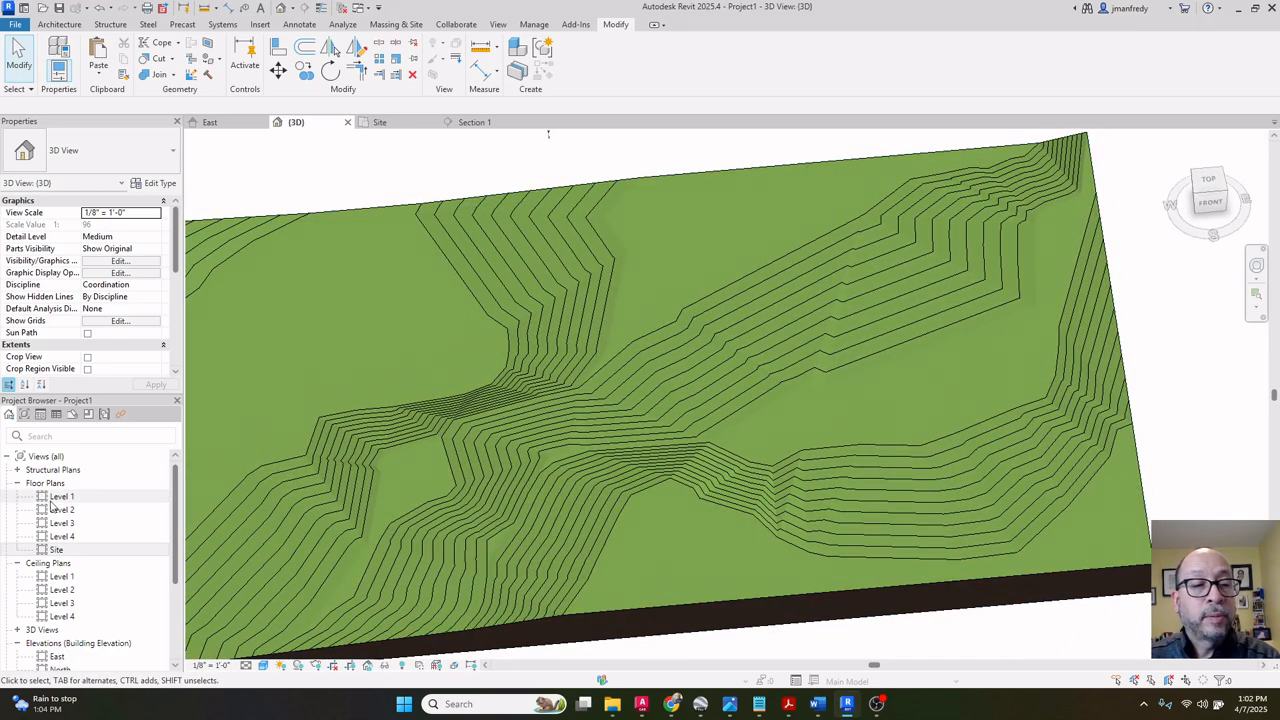
Switch the Site floor plan to a visual style that hides the PDF map beneath the toposolid, and examine the contours.
{"action": "double_click", "coordinate": [56, 550]}
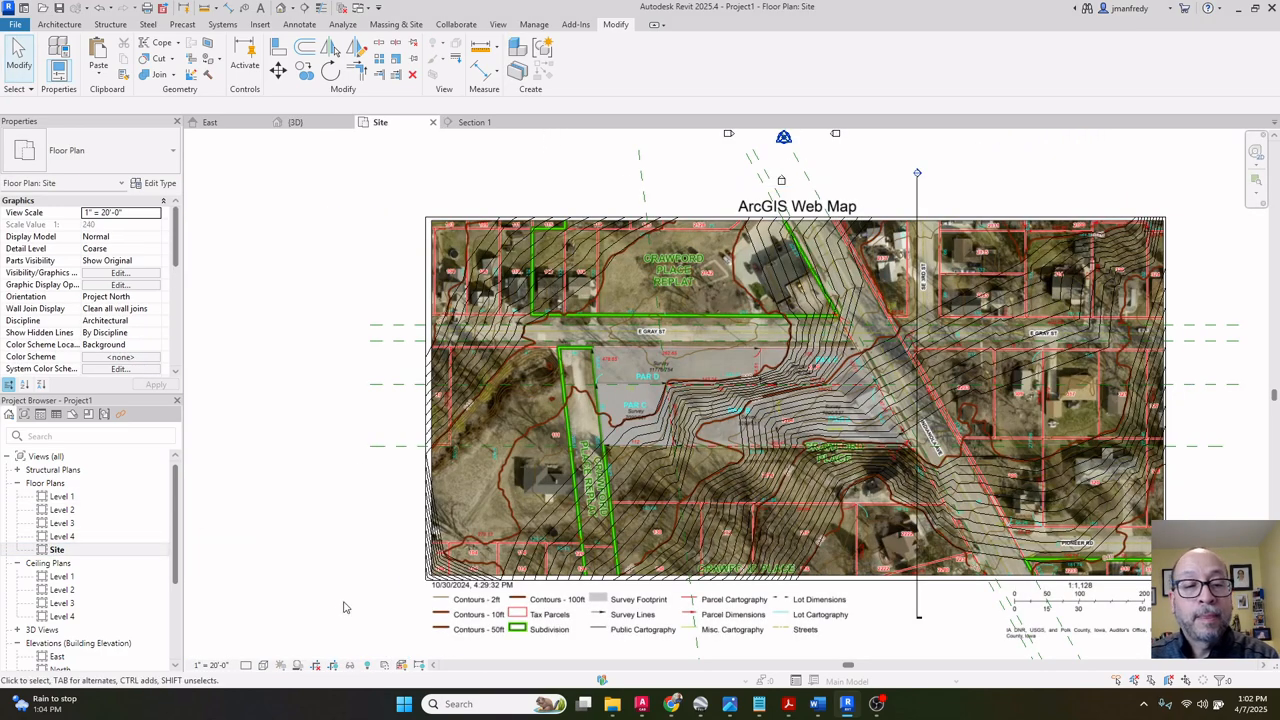
{"action": "left_click", "coordinate": [263, 665]}
{"action": "left_click", "coordinate": [292, 598]}
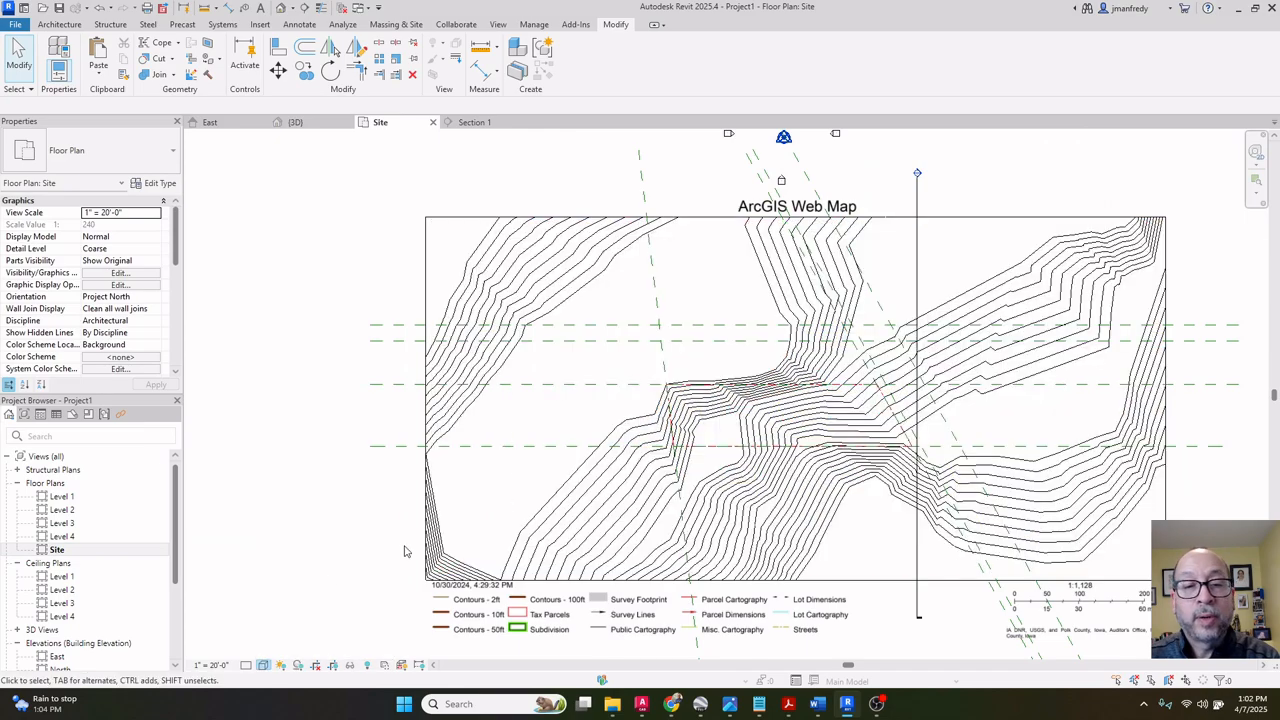
{"action": "middle_click_drag", "start_coordinate": [485, 521], "coordinate": [405, 446]}
{"action": "scroll", "coordinate": [716, 373], "scroll_direction": "up", "scroll_amount": 3}
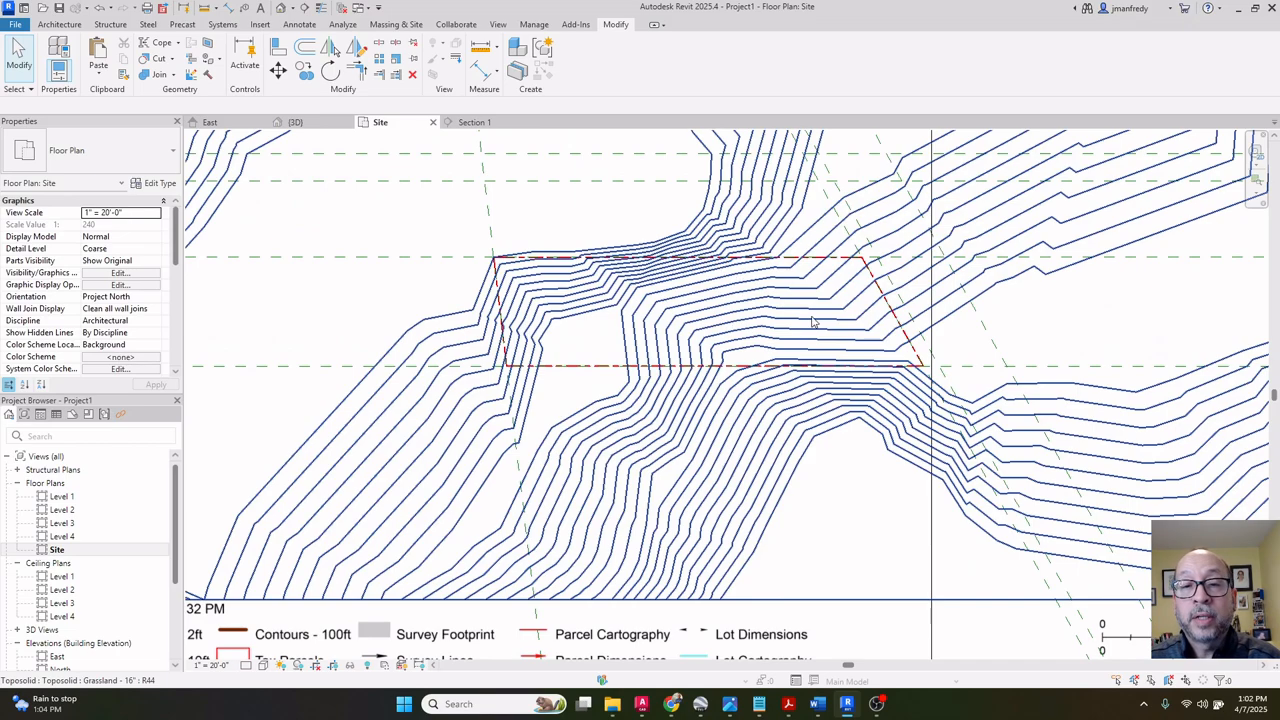
{"action": "scroll", "coordinate": [815, 316], "scroll_direction": "down", "scroll_amount": 4}
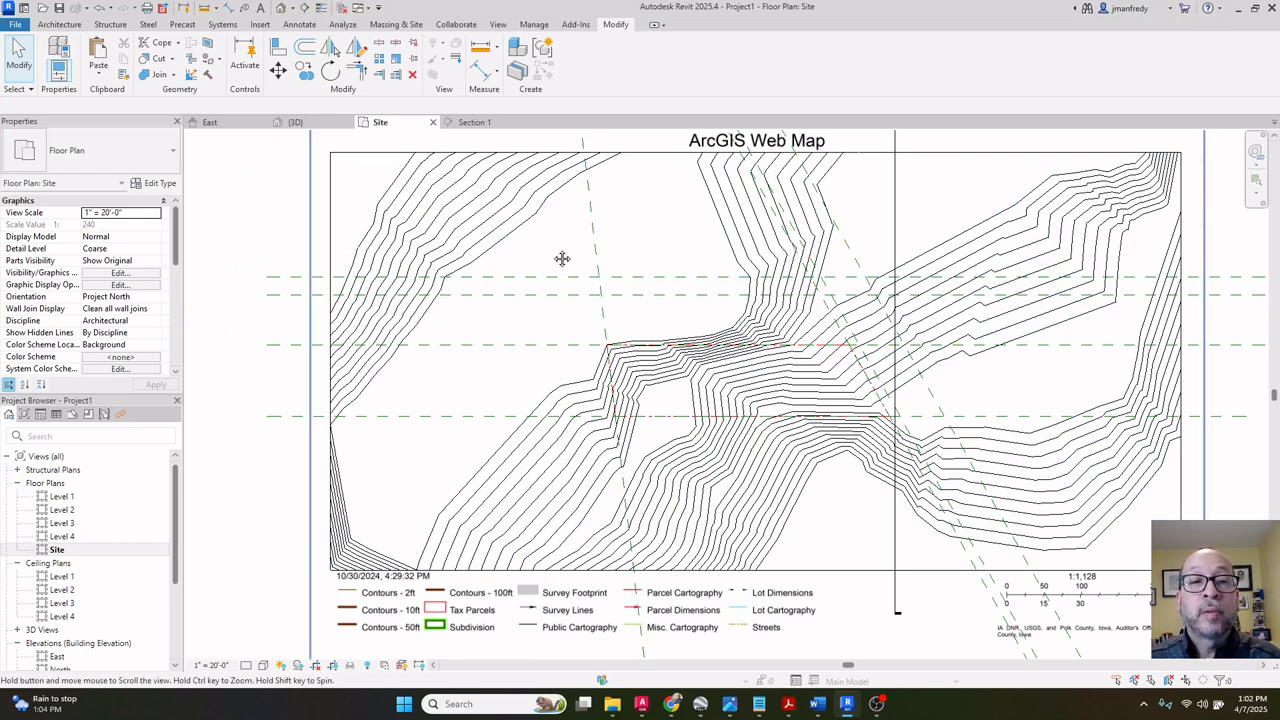
{"action": "middle_click_drag", "start_coordinate": [563, 258], "coordinate": [630, 313]}
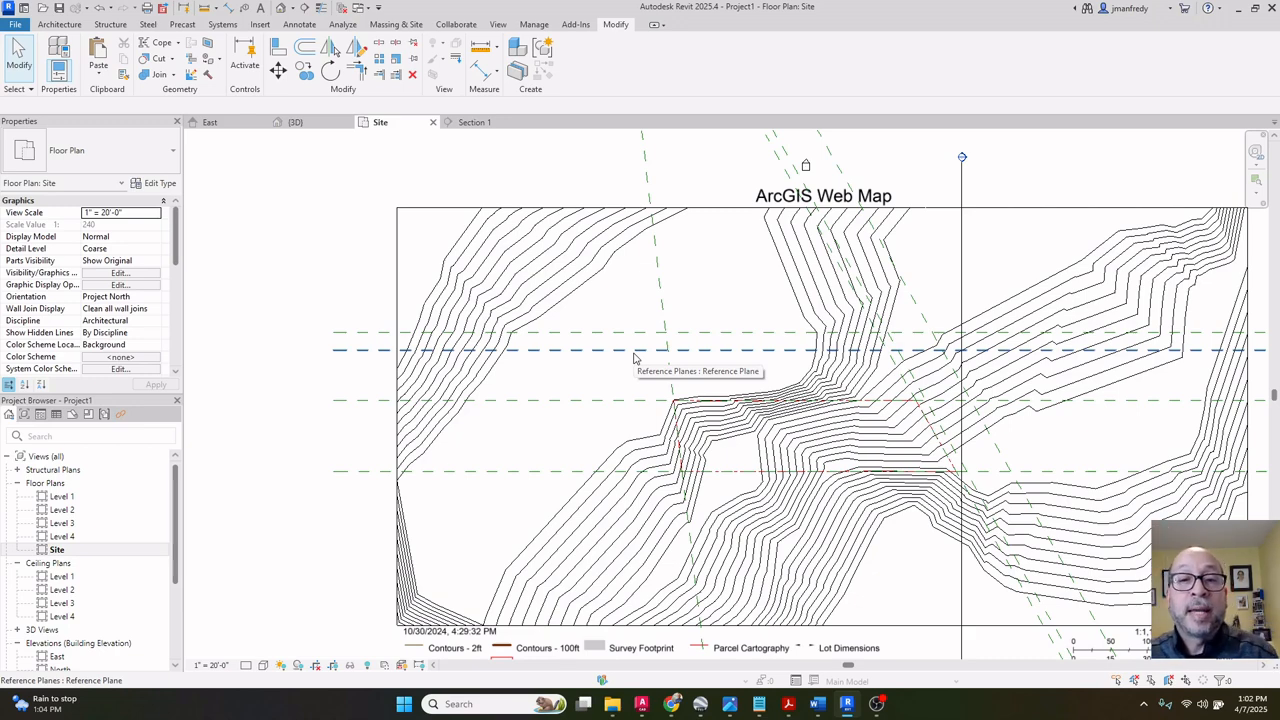
Open Section 1 from its marker to examine the terrain profile, and return to the Site floor plan.
{"action": "middle_click_drag", "start_coordinate": [652, 355], "coordinate": [546, 289]}
{"action": "scroll", "coordinate": [546, 296], "scroll_direction": "down", "scroll_amount": 1}
{"action": "middle_click_drag", "start_coordinate": [591, 349], "coordinate": [611, 371]}
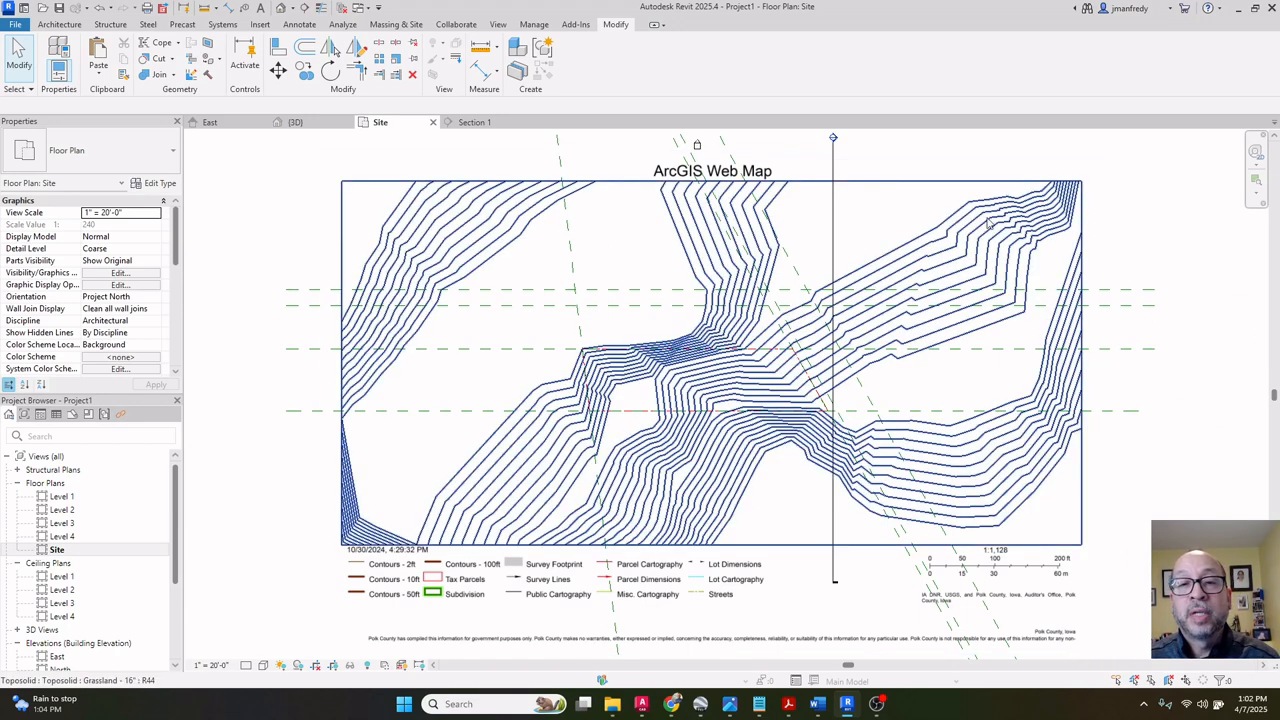
{"action": "double_click", "coordinate": [834, 139]}
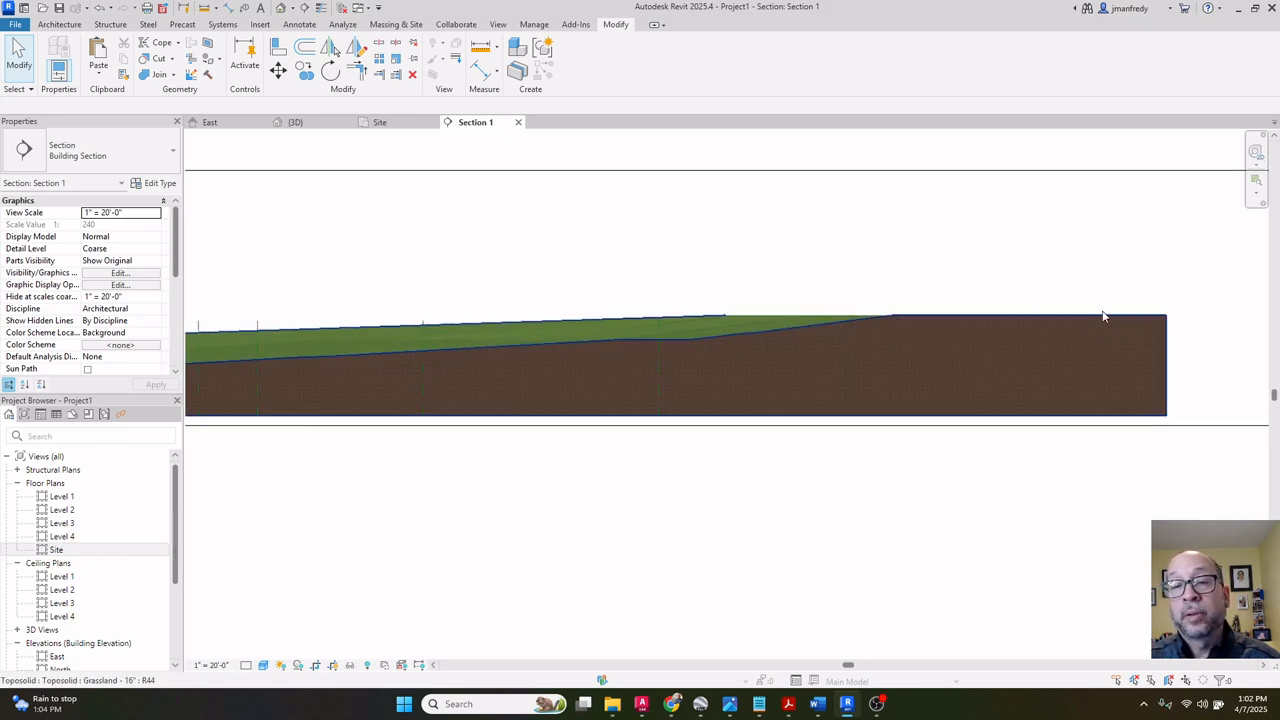
{"action": "double_click", "coordinate": [97, 551]}
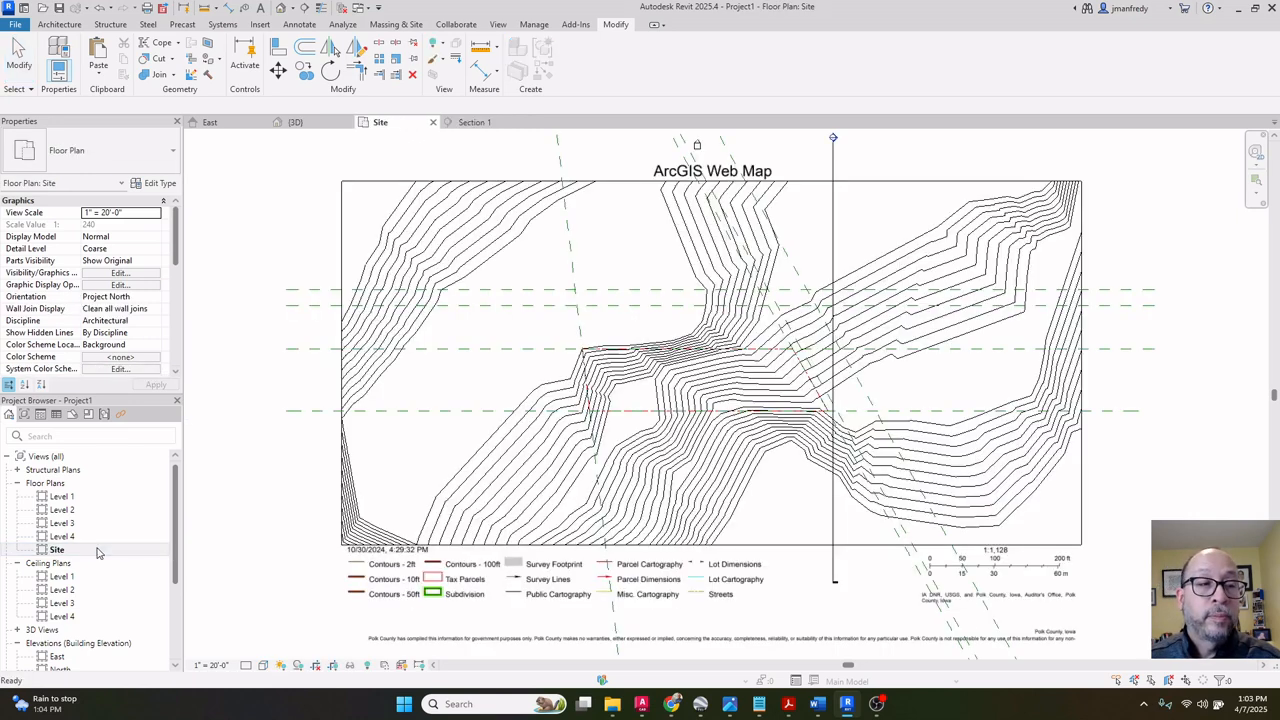
{"action": "scroll", "coordinate": [706, 331], "scroll_direction": "down", "scroll_amount": 1}
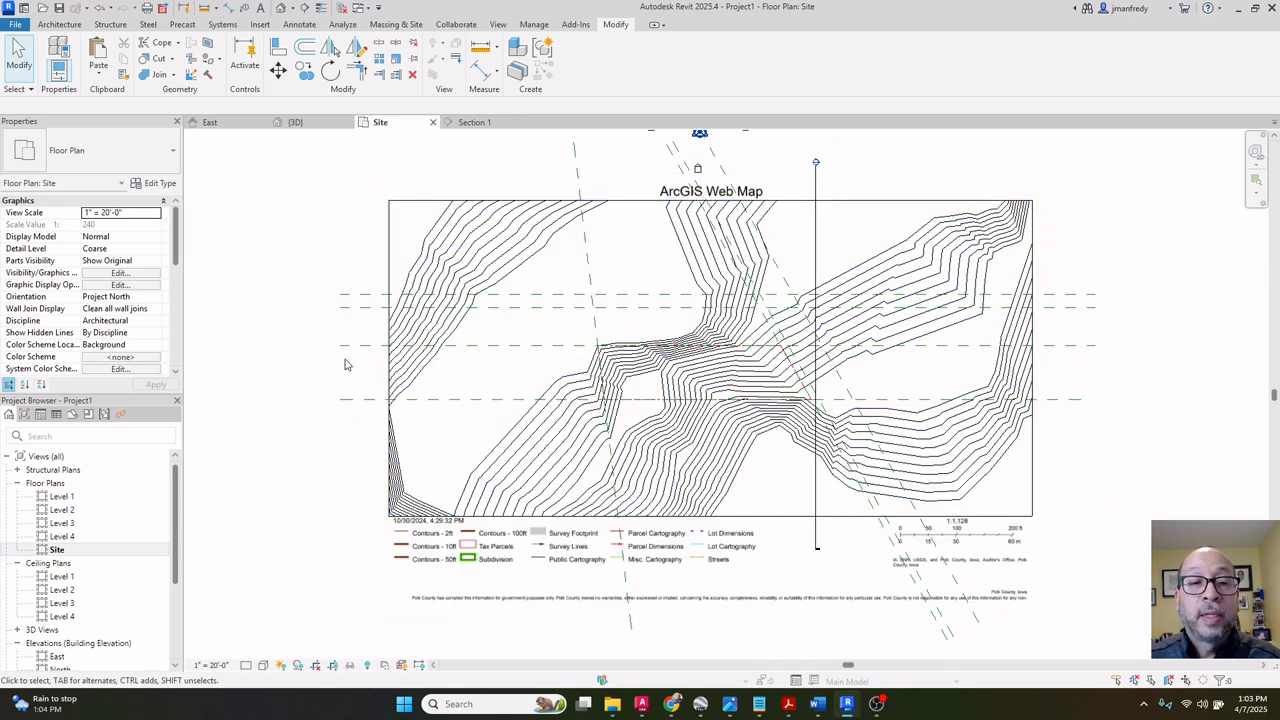
{"action": "middle_click_drag", "start_coordinate": [376, 370], "coordinate": [357, 367]}
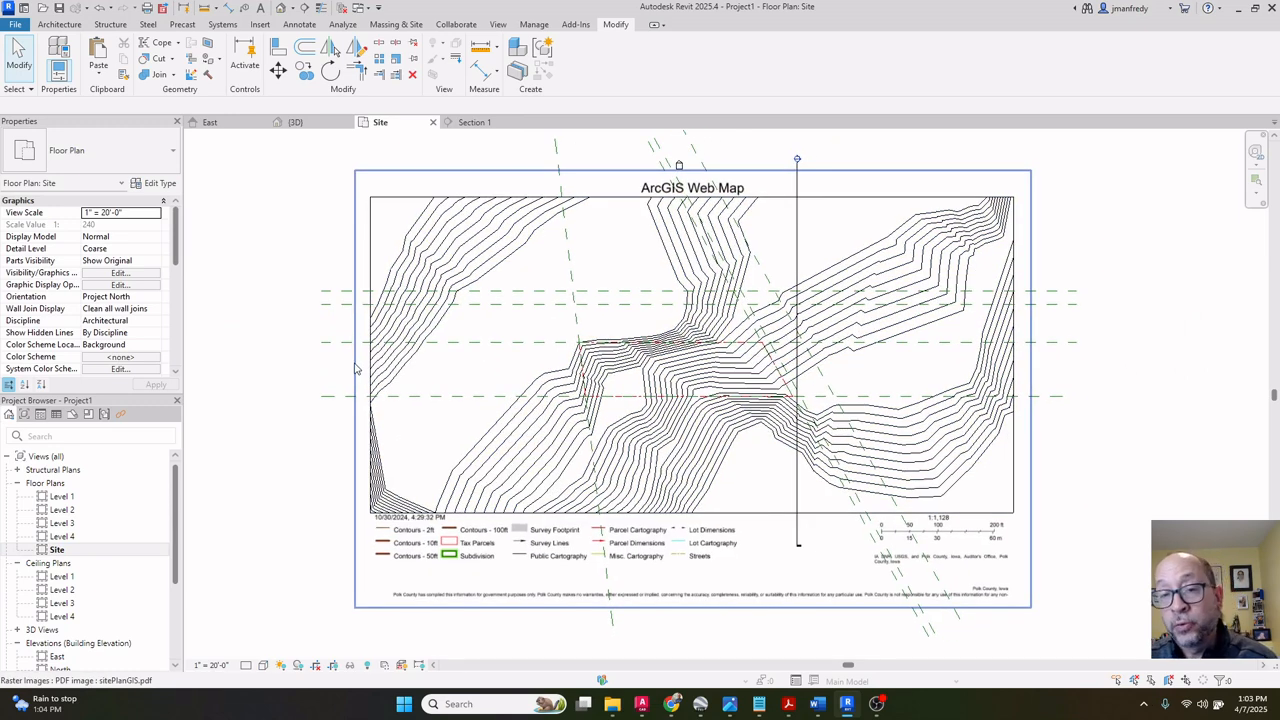
{"action": "mouse_move", "coordinate": [322, 261]}
{"action": "middle_mouse_down"}
{"action": "mouse_move", "coordinate": [338, 252]}
{"action": "mouse_move", "coordinate": [320, 240]}
{"action": "middle_mouse_up"}
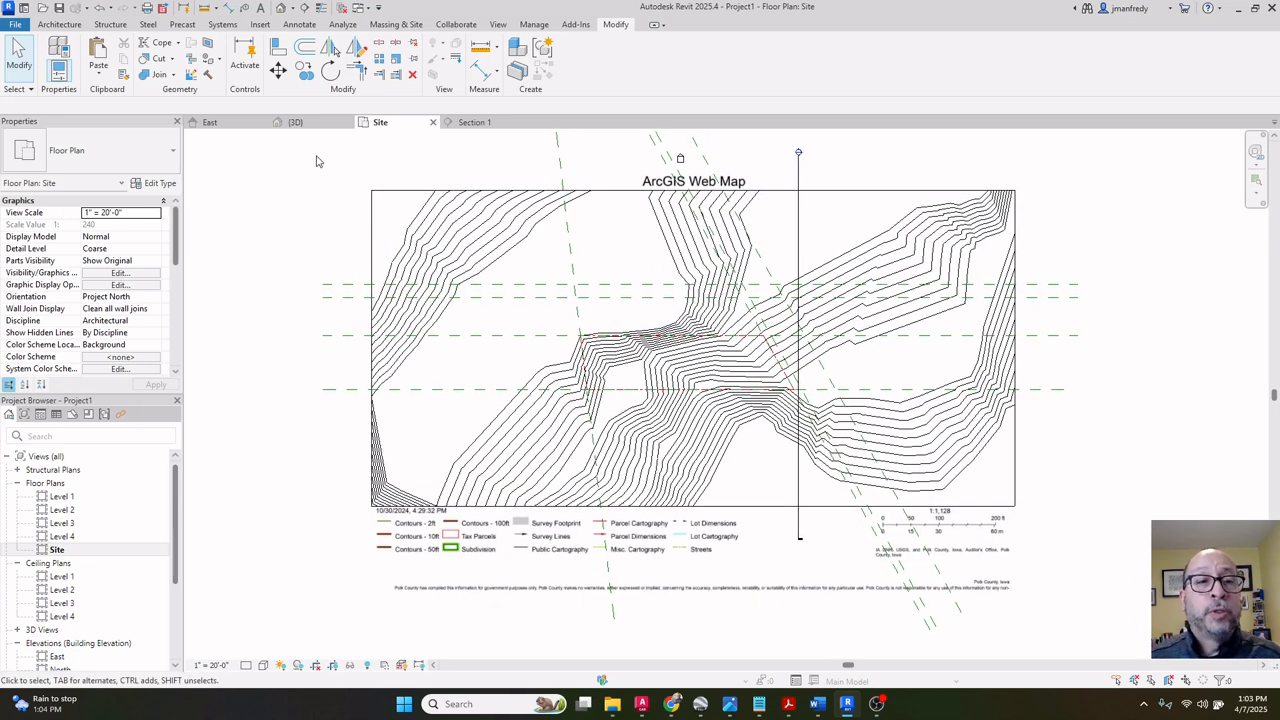
Start splitting the toposolid and sketch a long horizontal rectangle about 80' wide around the two northern horizontal reference planes, extending past the west boundary.
{"action": "left_click", "coordinate": [379, 46]}
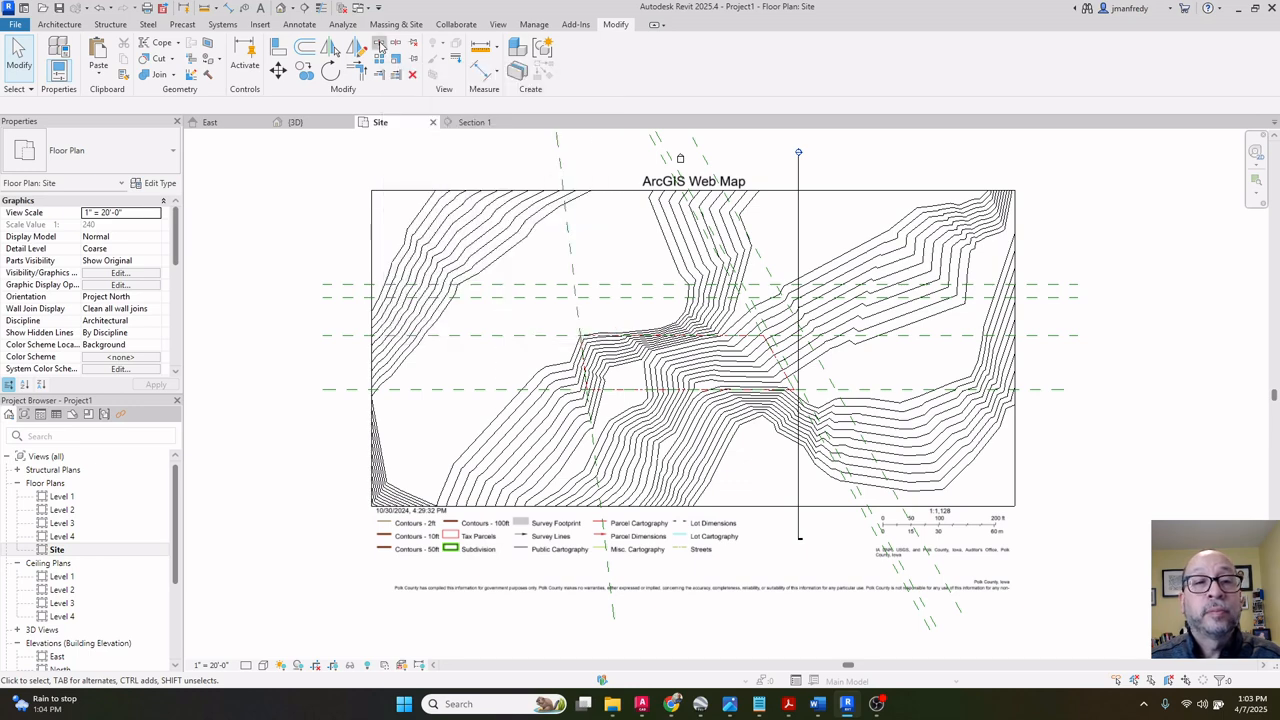
{"action": "left_click", "coordinate": [455, 188]}
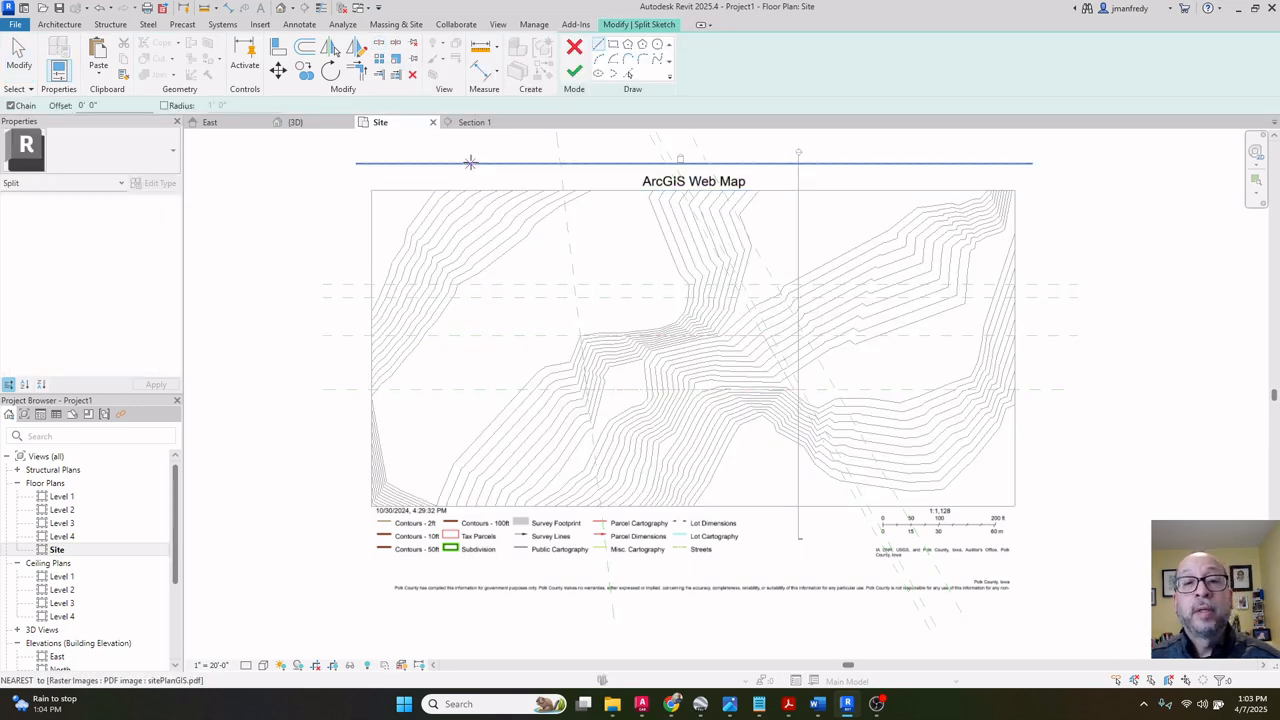
{"action": "left_click", "coordinate": [613, 45]}
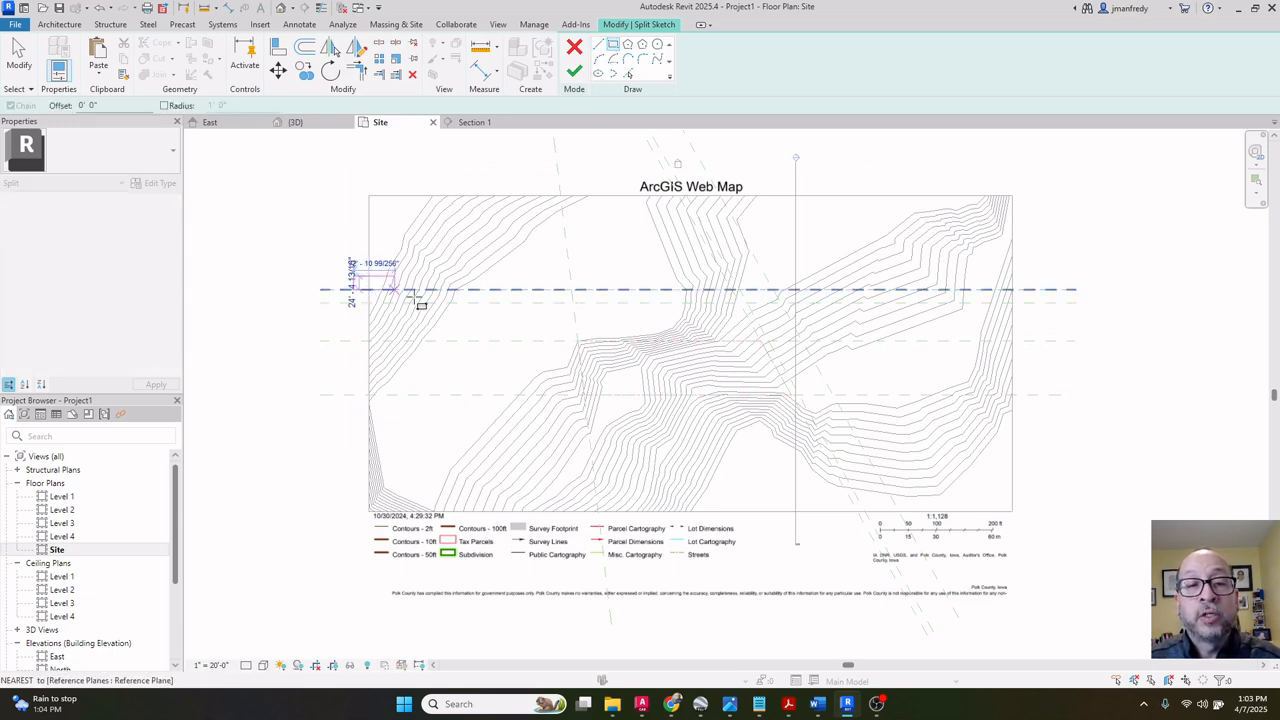
{"action": "left_click", "coordinate": [353, 276]}
{"action": "left_click", "coordinate": [832, 322]}
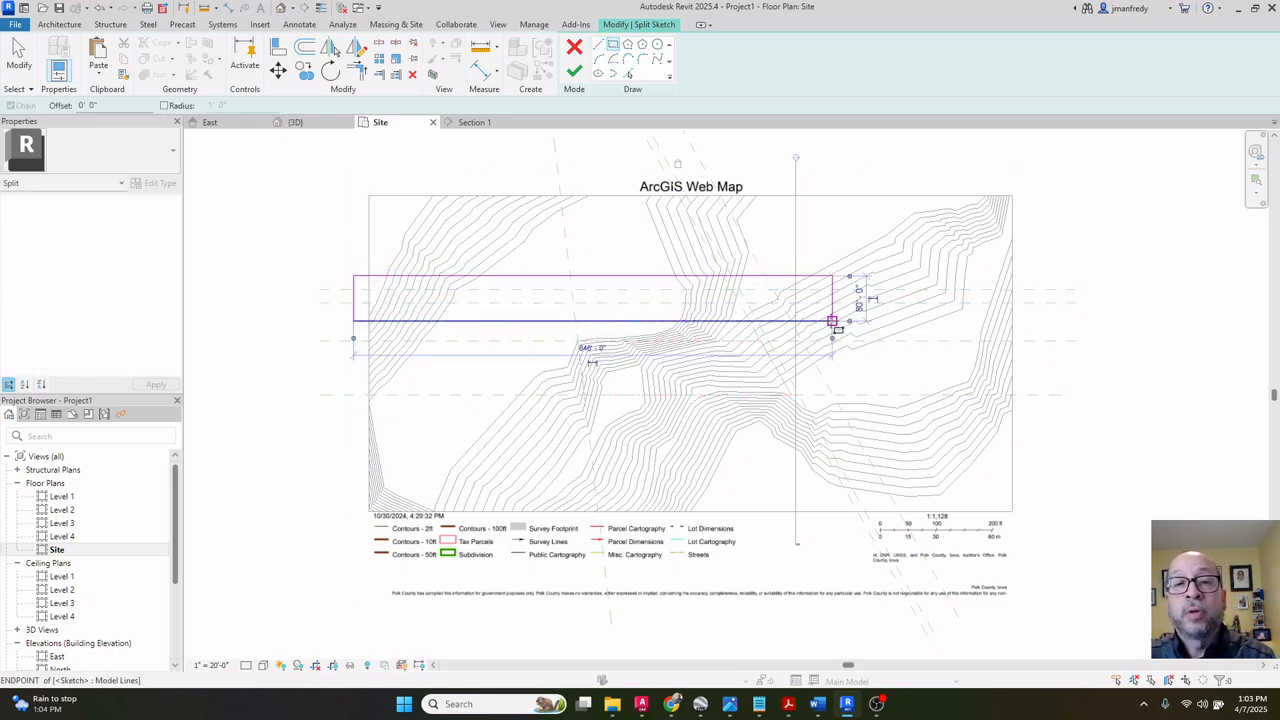
{"action": "key", "text": "Escape"}
{"action": "key", "text": "Escape"}
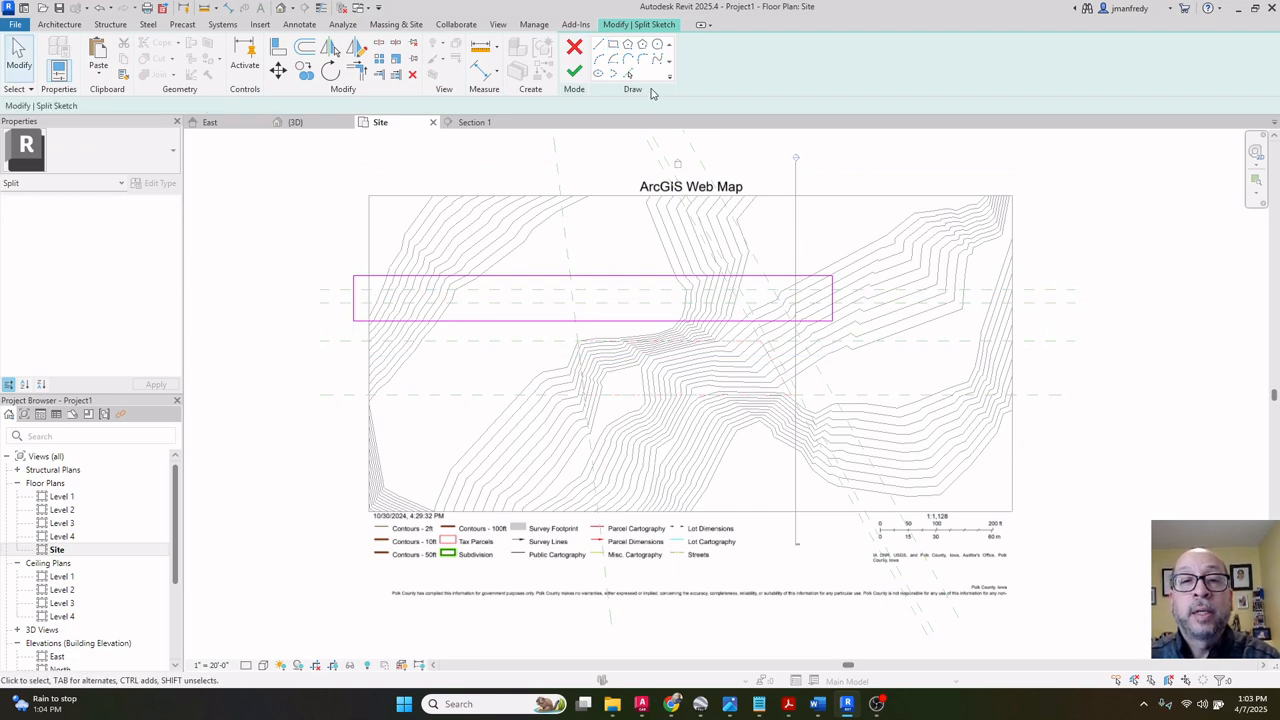
Sketch a second, tall split rectangle across the eastern half of the site, extending past the toposolid's north and south edges.
{"action": "left_click", "coordinate": [613, 45]}
{"action": "left_click", "coordinate": [642, 163]}
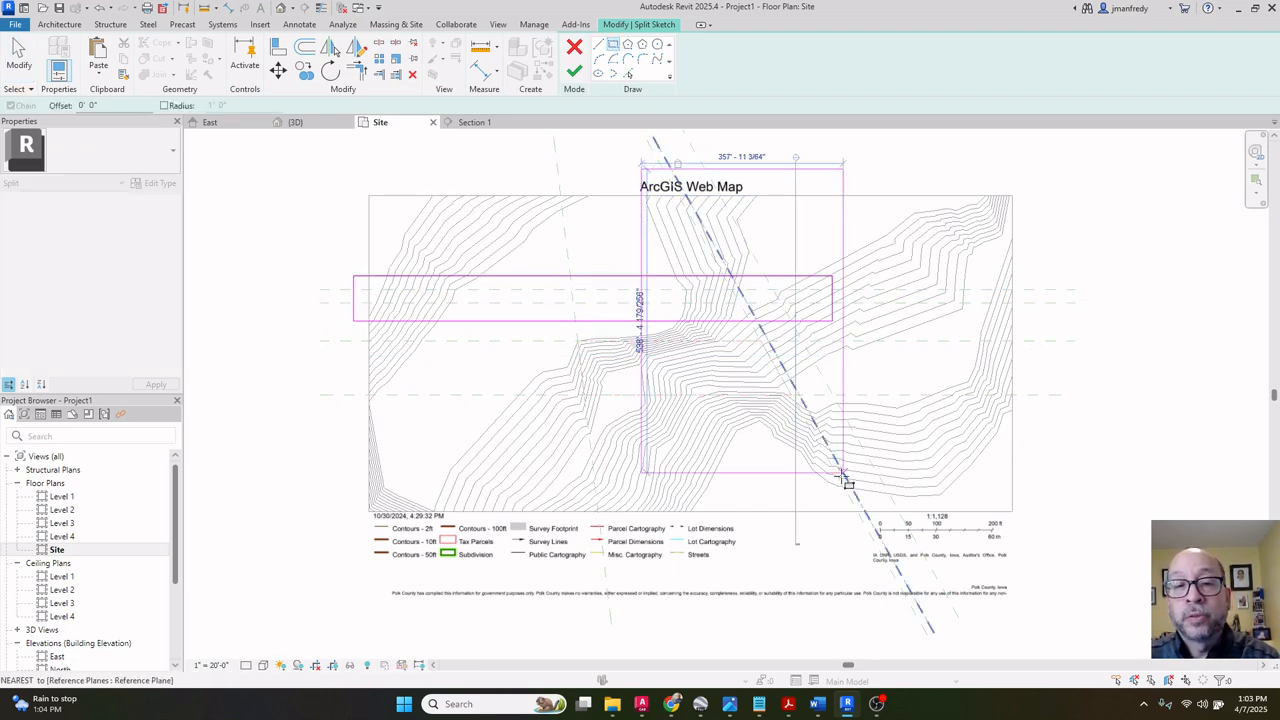
{"action": "left_click", "coordinate": [941, 525]}
{"action": "key", "text": "Escape"}
{"action": "key", "text": "Escape"}
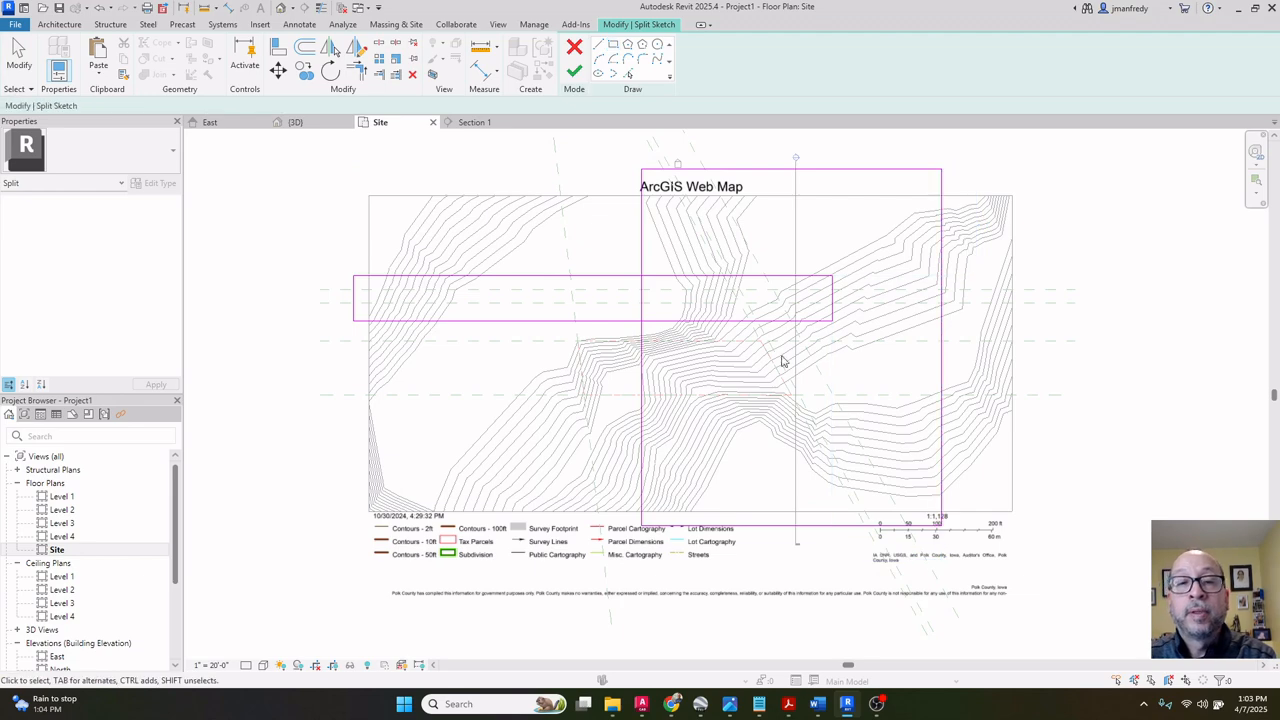
Align the tall rectangle's west edge to the west diagonal reference plane.
{"action": "key", "text": "a"}
{"action": "key", "text": "l"}
{"action": "scroll", "coordinate": [710, 255], "scroll_direction": "up", "scroll_amount": 4}
{"action": "left_click", "coordinate": [722, 246]}
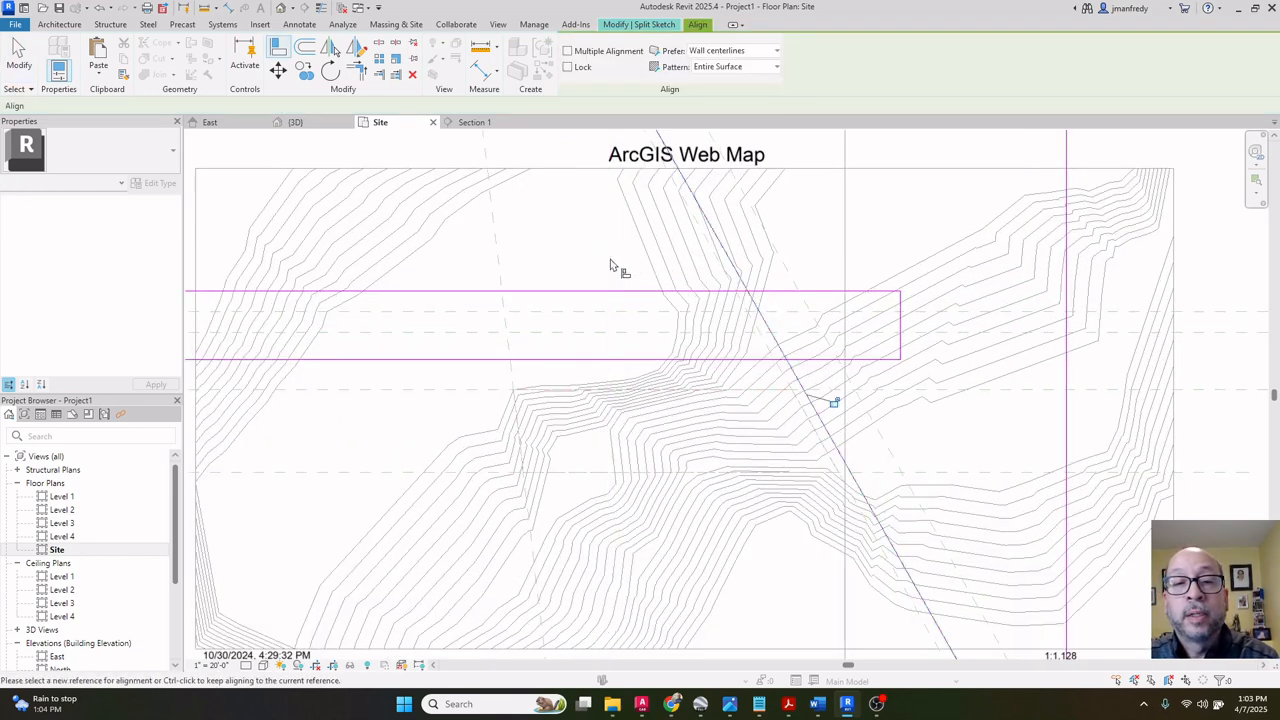
Try to align the tall rectangle's east edge to the east diagonal reference plane.
{"action": "left_click", "coordinate": [789, 266]}
{"action": "scroll", "coordinate": [826, 262], "scroll_direction": "down", "scroll_amount": 2}
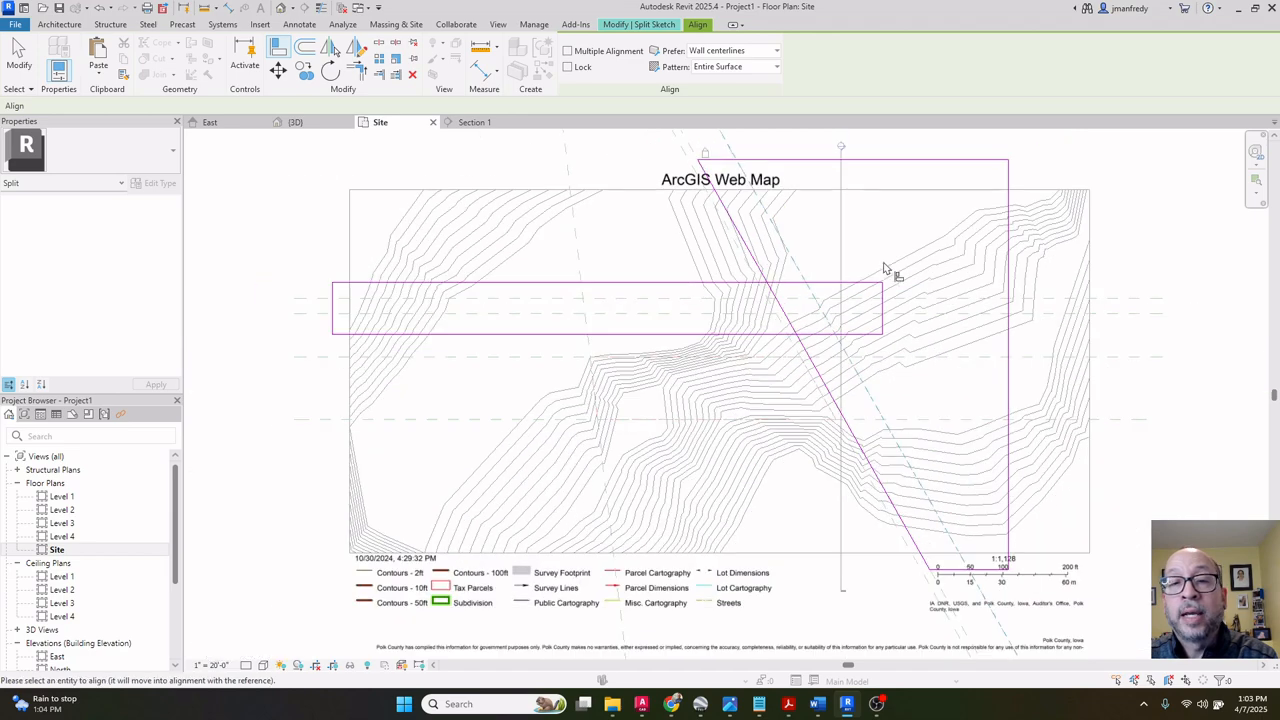
{"action": "left_click", "coordinate": [1007, 260]}
{"action": "key", "text": "ctrl+z"}
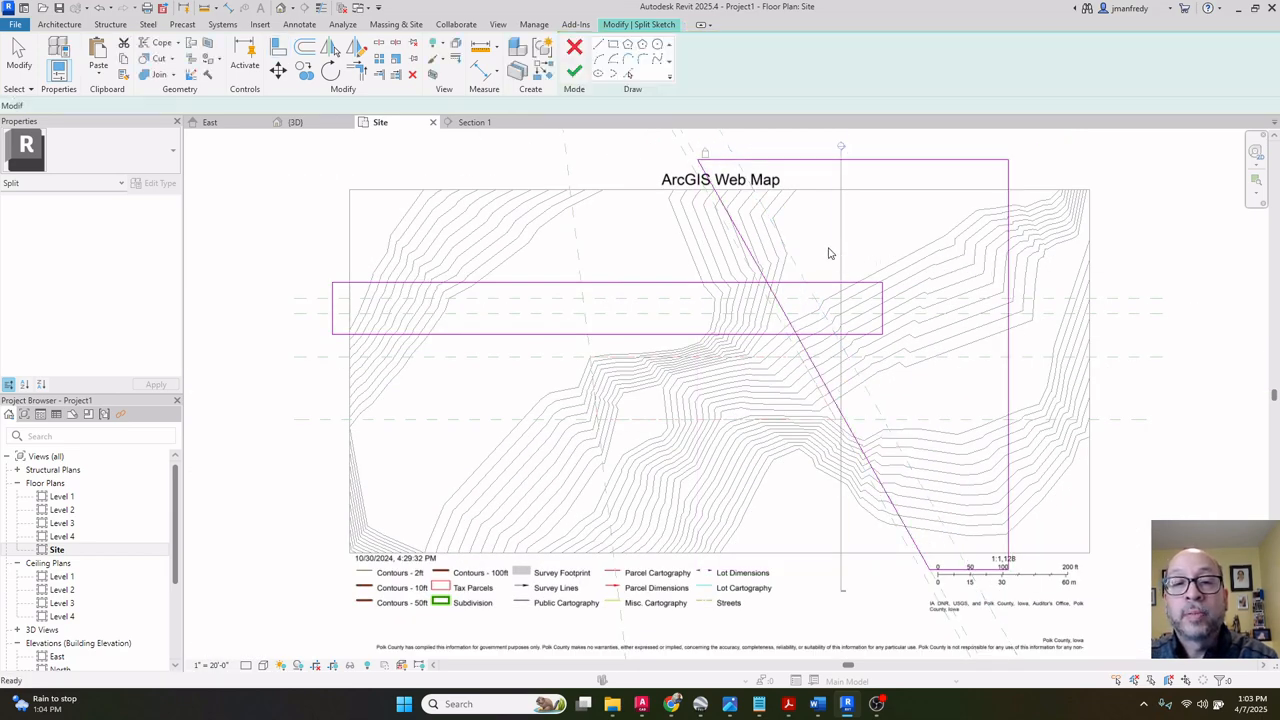
Create a sketch line on the east diagonal reference plane and trim the tall rectangle's north and south edges to it.
{"action": "left_click", "coordinate": [659, 28]}
{"action": "left_click", "coordinate": [629, 76]}
{"action": "left_click", "coordinate": [761, 206]}
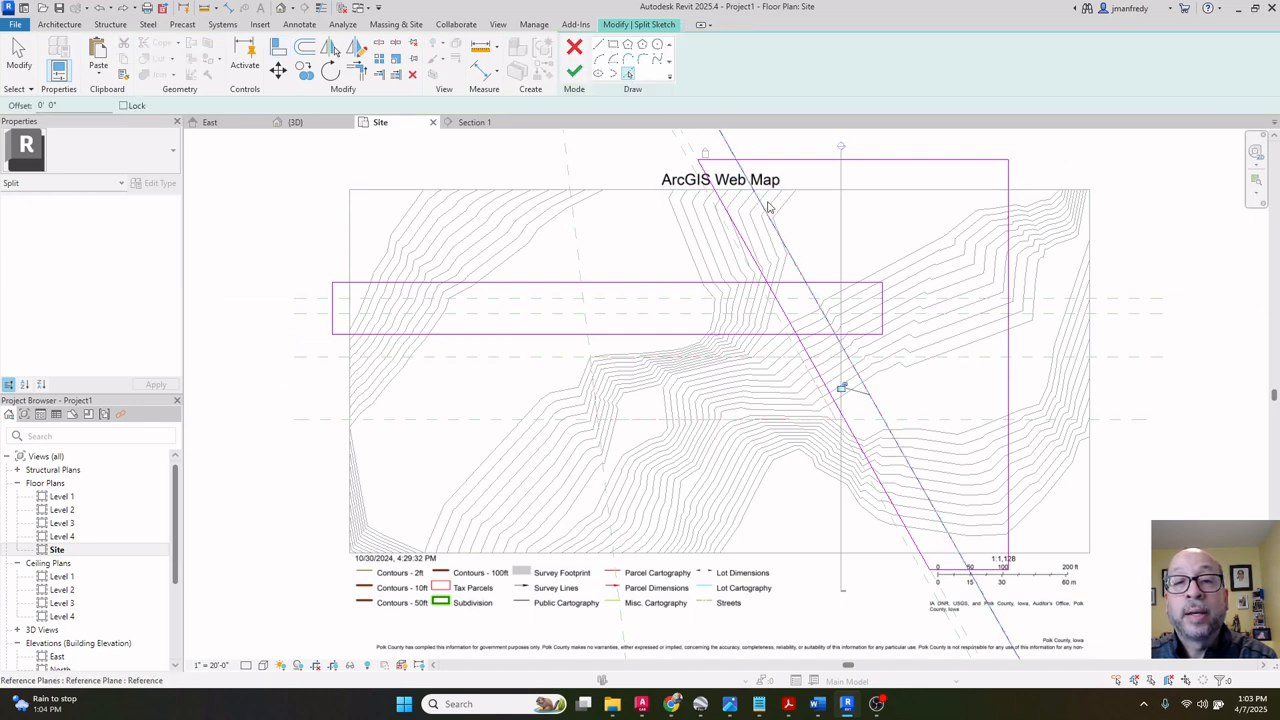
{"action": "key", "text": "Escape"}
{"action": "key", "text": "t"}
{"action": "key", "text": "r"}
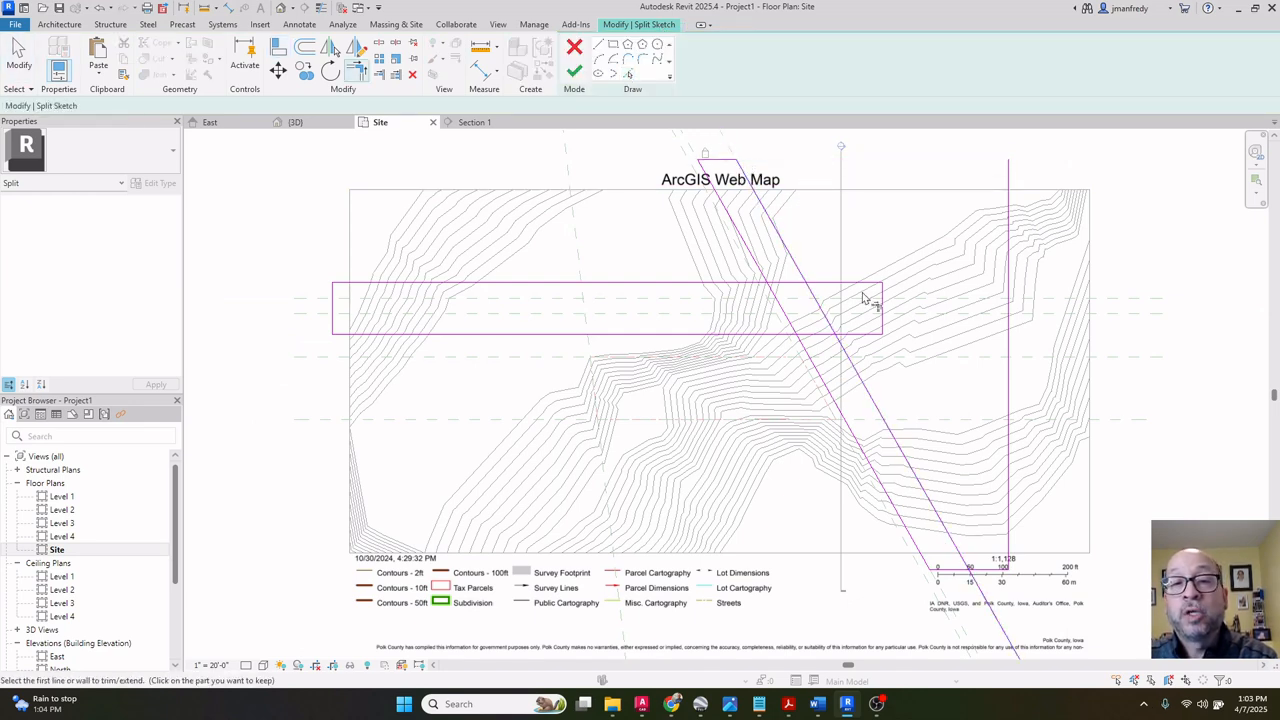
{"action": "left_click", "coordinate": [957, 569]}
{"action": "key", "text": "Escape"}
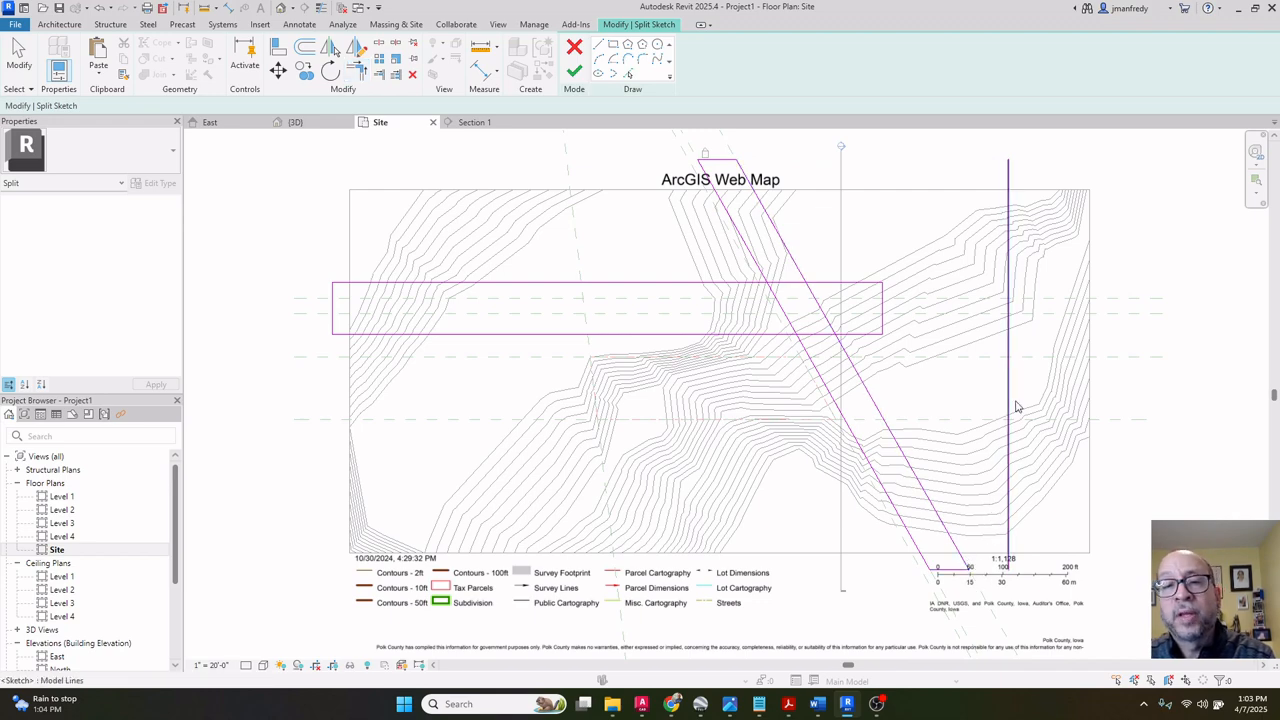
Delete the leftover vertical sketch line east of the diagonal strip.
{"action": "left_click", "coordinate": [1013, 404]}
{"action": "key", "text": "Delete"}
{"action": "scroll", "coordinate": [935, 398], "scroll_direction": "down", "scroll_amount": 1}
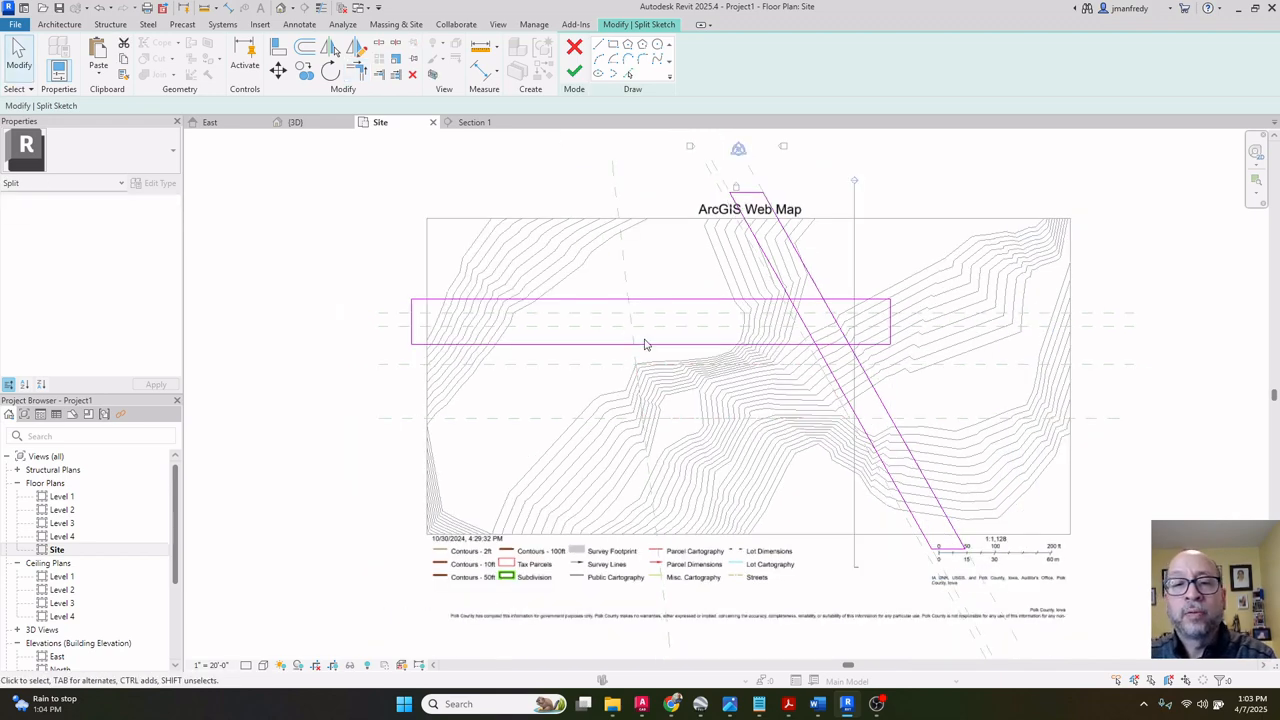
Split the diagonal strip's west edge where it crosses the horizontal strip.
{"action": "scroll", "coordinate": [803, 312], "scroll_direction": "up", "scroll_amount": 1}
{"action": "scroll", "coordinate": [822, 305], "scroll_direction": "up", "scroll_amount": 1}
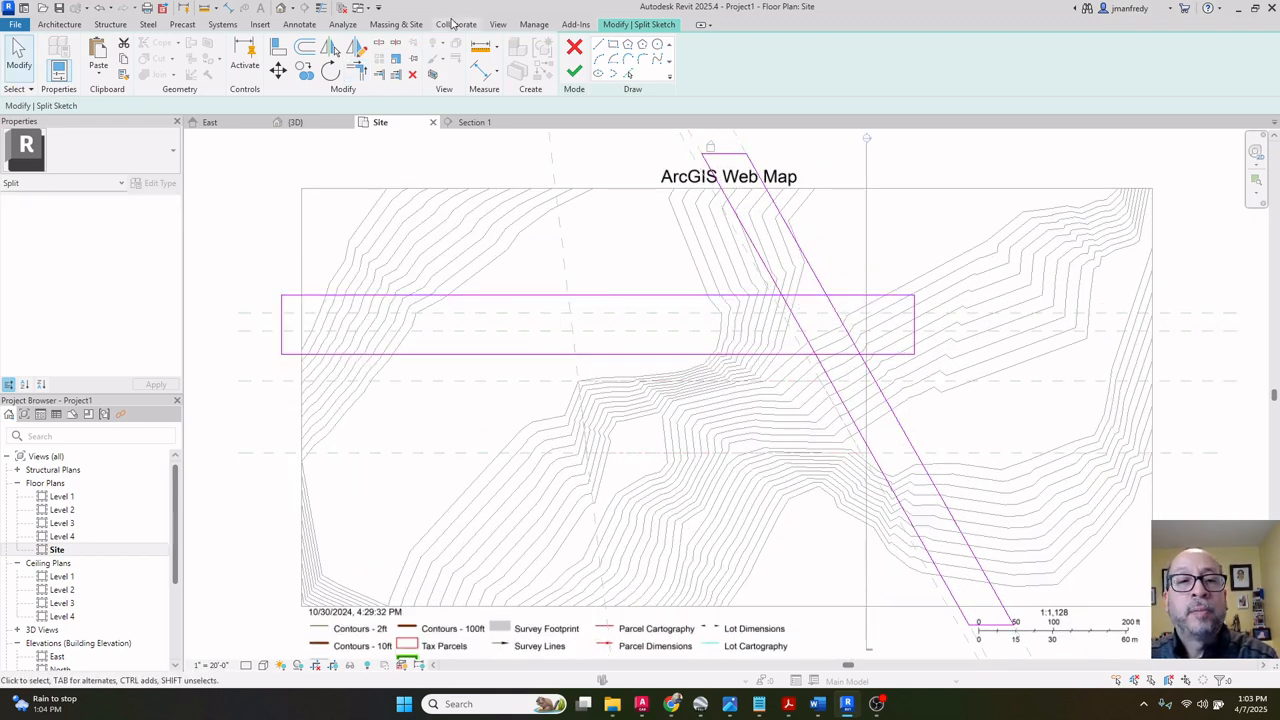
{"action": "left_click", "coordinate": [380, 44]}
{"action": "left_click", "coordinate": [794, 315]}
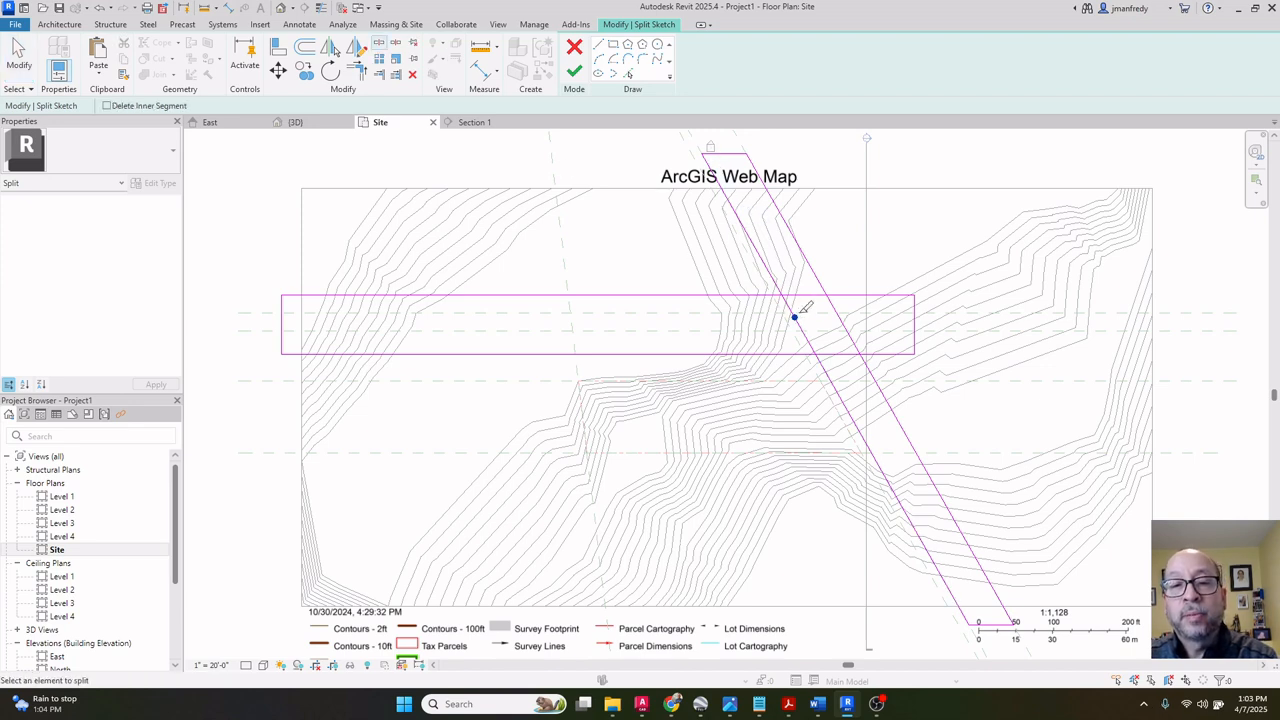
{"action": "key", "text": "Escape"}
Trim both diagonal pieces into corners with the horizontal strip's north and south edges, and delete the strip's leftover east end line.
{"action": "key", "text": "t"}
{"action": "key", "text": "r"}
{"action": "left_click", "coordinate": [773, 284]}
{"action": "left_click", "coordinate": [769, 295]}
{"action": "left_click", "coordinate": [807, 355]}
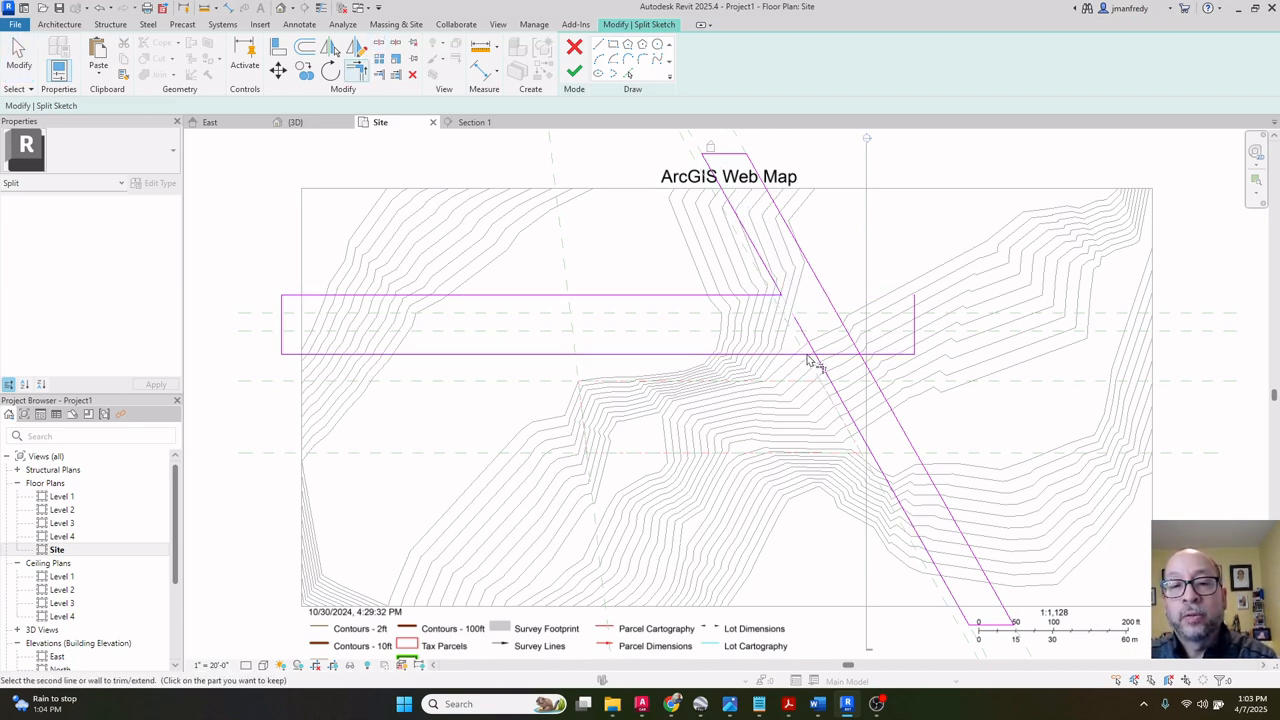
{"action": "left_click", "coordinate": [823, 367]}
{"action": "key", "text": "Escape"}
{"action": "left_click", "coordinate": [914, 339]}
{"action": "key", "text": "Delete"}
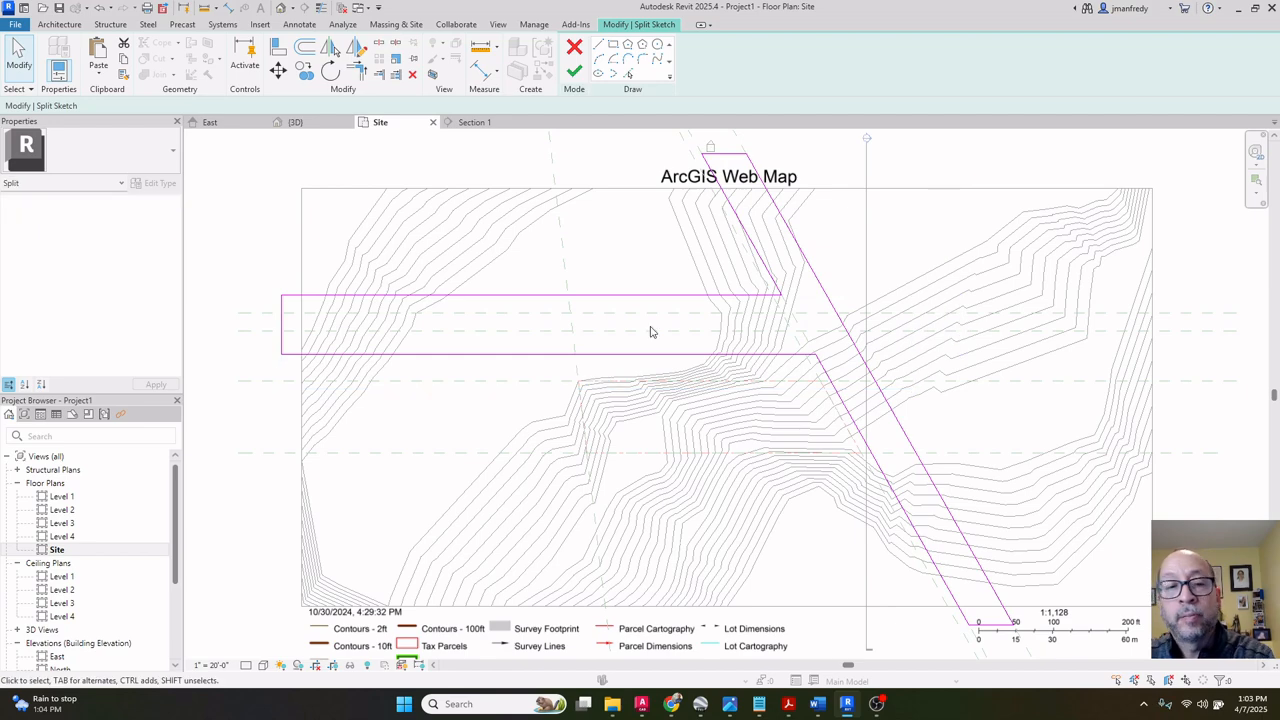
Fillet the corner between the horizontal strip's north edge and the diagonal strip with a 20' radius.
{"action": "middle_click_drag", "start_coordinate": [405, 319], "coordinate": [508, 317]}
{"action": "scroll", "coordinate": [508, 317], "scroll_direction": "down", "scroll_amount": 1}
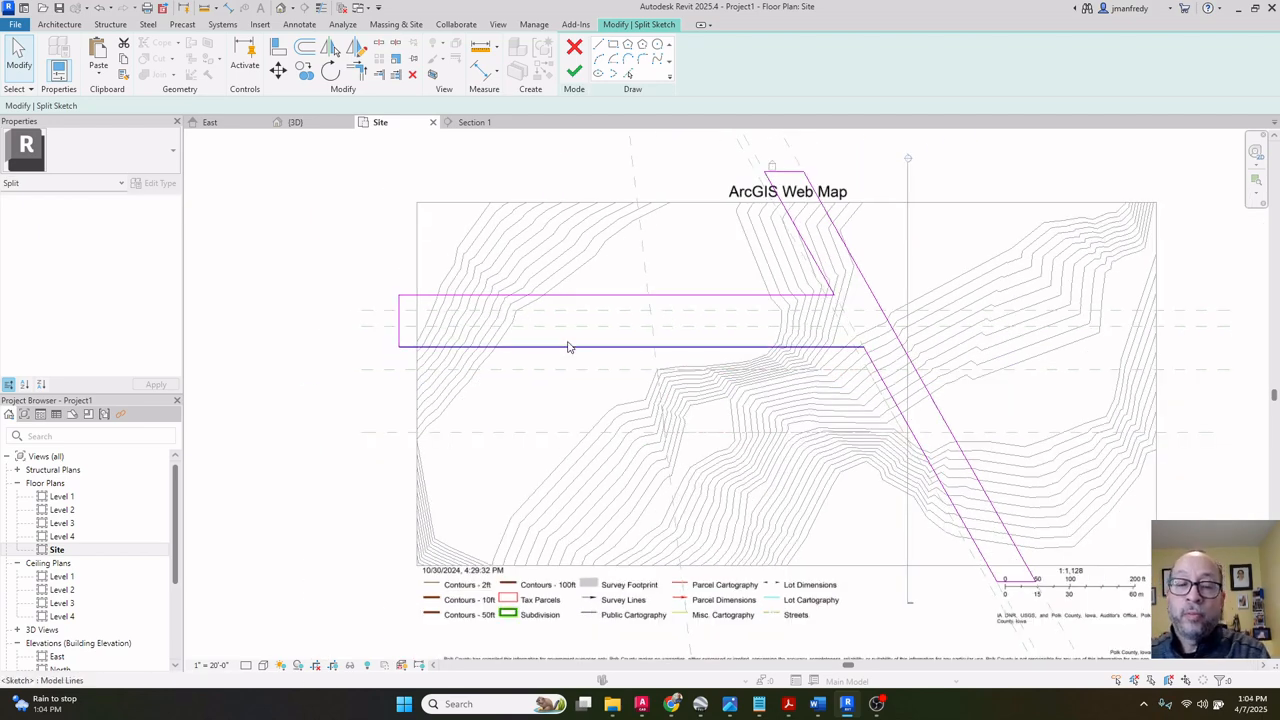
{"action": "key", "text": "Tab"}
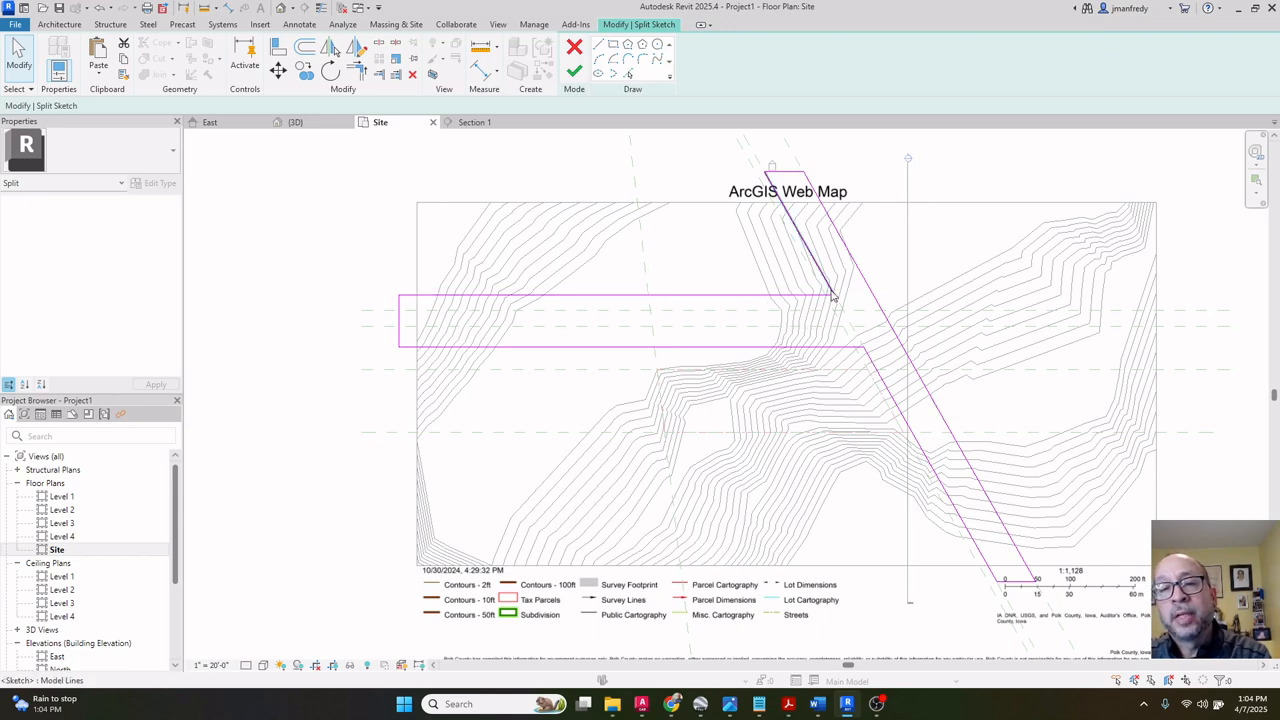
{"action": "scroll", "coordinate": [832, 295], "scroll_direction": "up", "scroll_amount": 3}
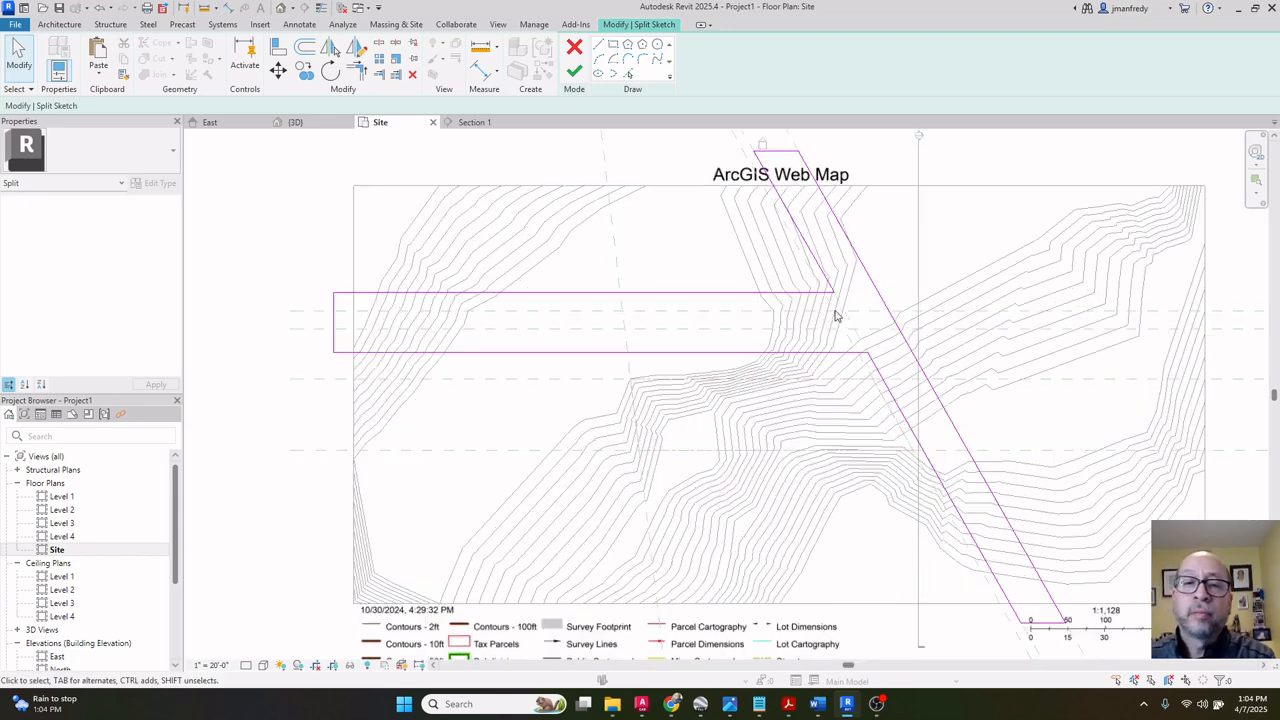
{"action": "left_click", "coordinate": [643, 62]}
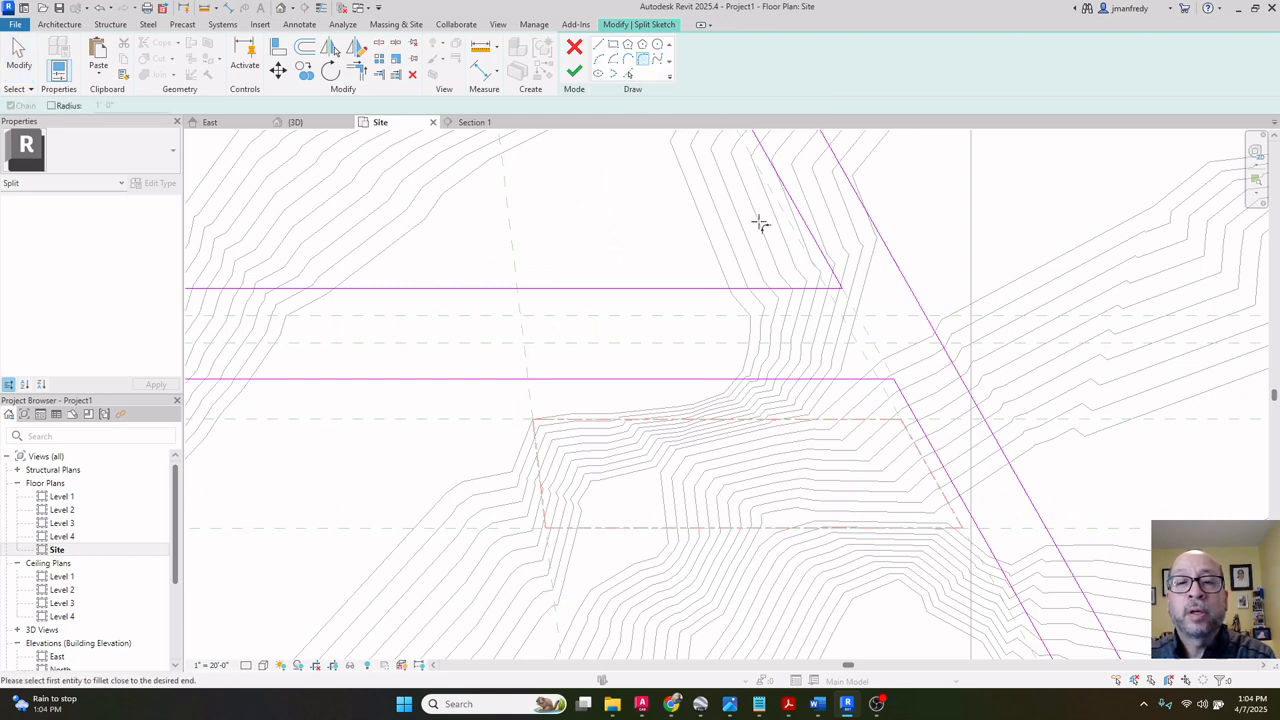
{"action": "left_click", "coordinate": [777, 290]}
{"action": "left_click", "coordinate": [820, 258]}
{"action": "left_click", "coordinate": [798, 258]}
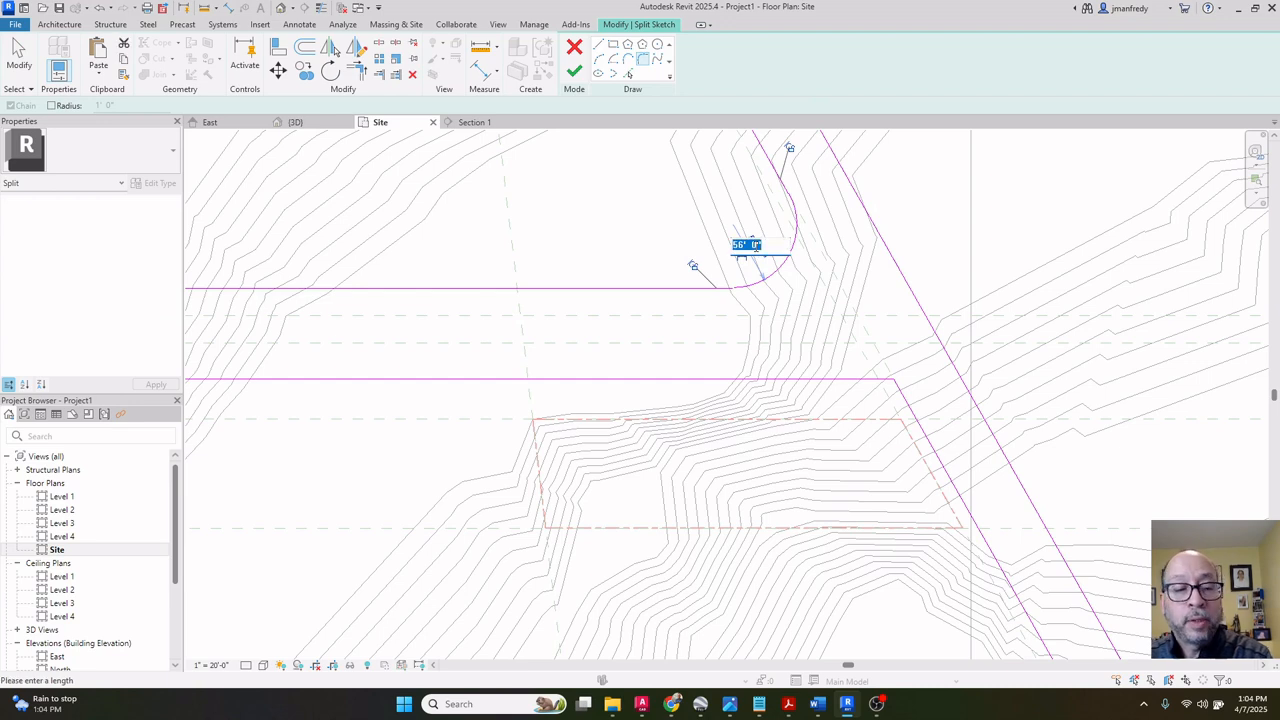
{"action": "key", "text": "Return"}
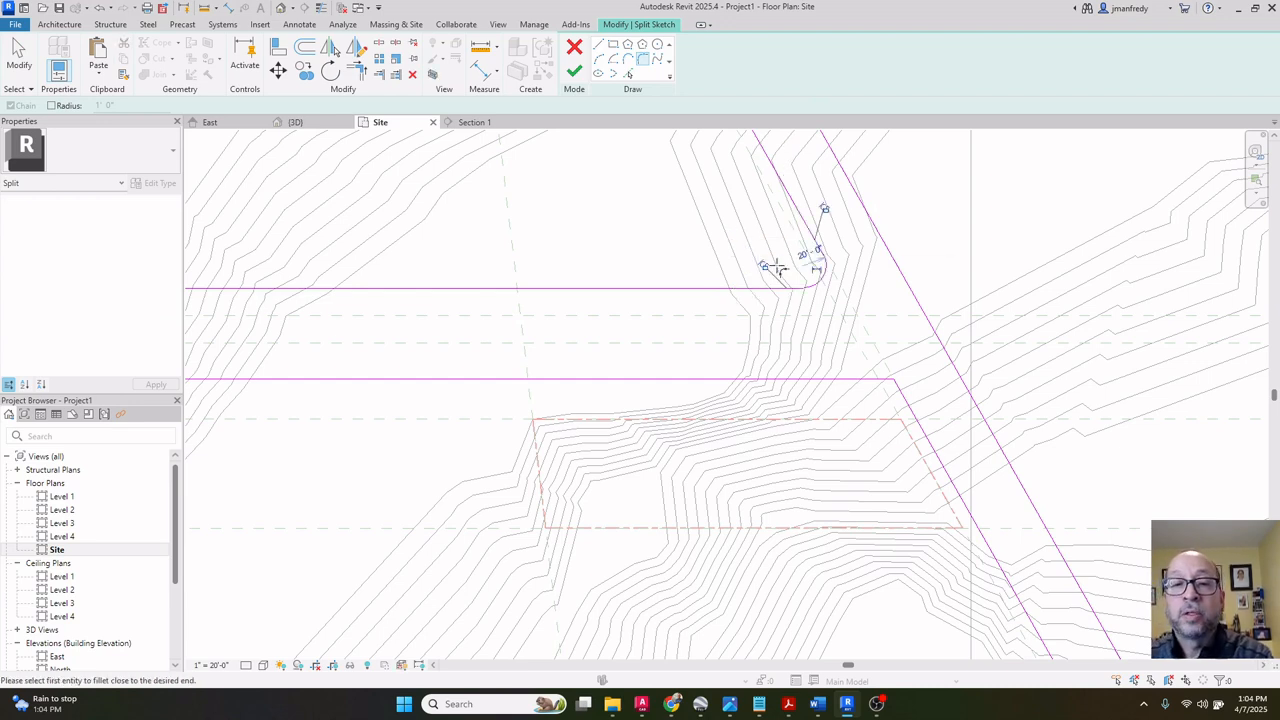
{"action": "key", "text": "Escape"}
Fillet the corner between the horizontal strip's south edge and the diagonal strip, setting its radius to 10'.
{"action": "scroll", "coordinate": [829, 349], "scroll_direction": "up", "scroll_amount": 2}
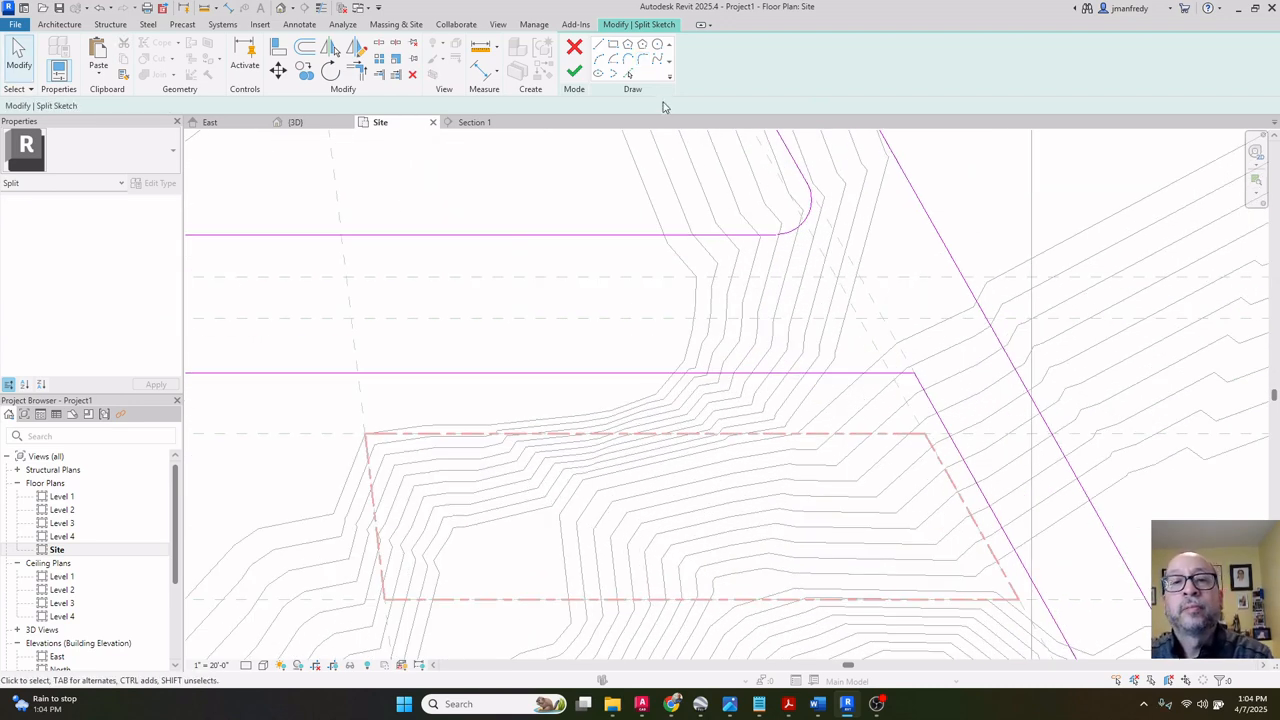
{"action": "left_click", "coordinate": [642, 60]}
{"action": "left_click", "coordinate": [863, 373]}
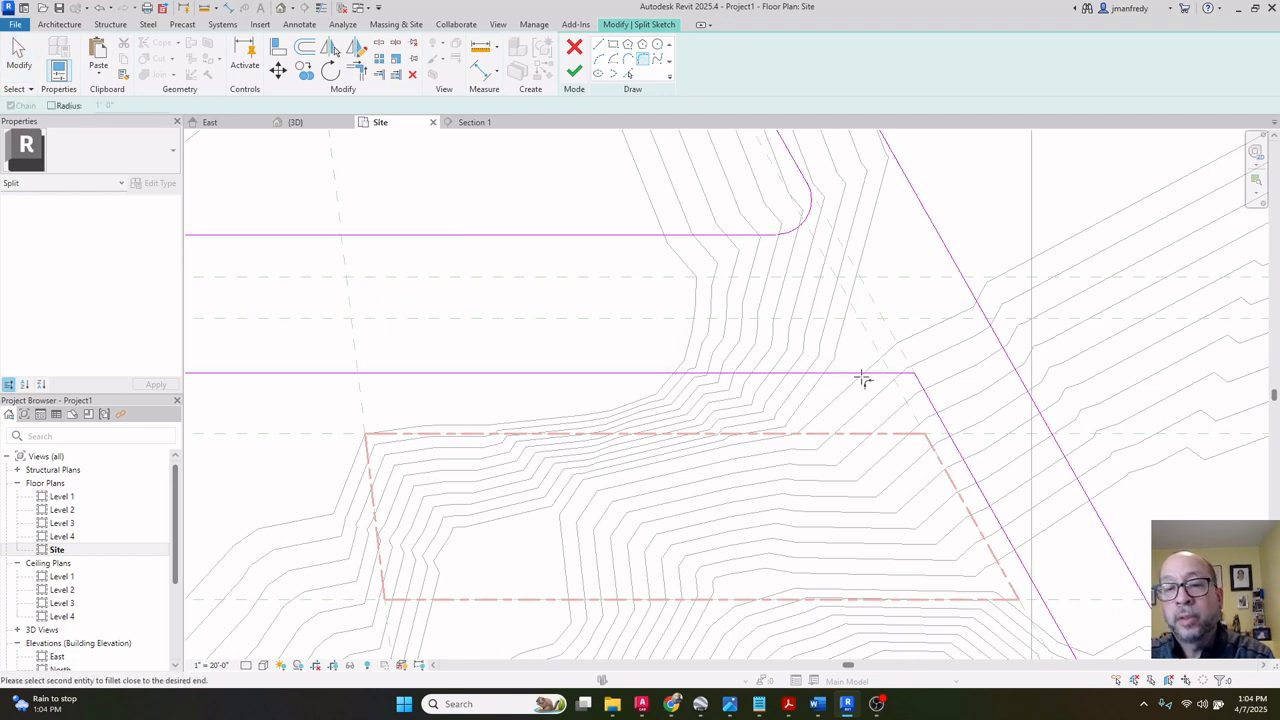
{"action": "left_click", "coordinate": [934, 414]}
{"action": "left_click", "coordinate": [911, 409]}
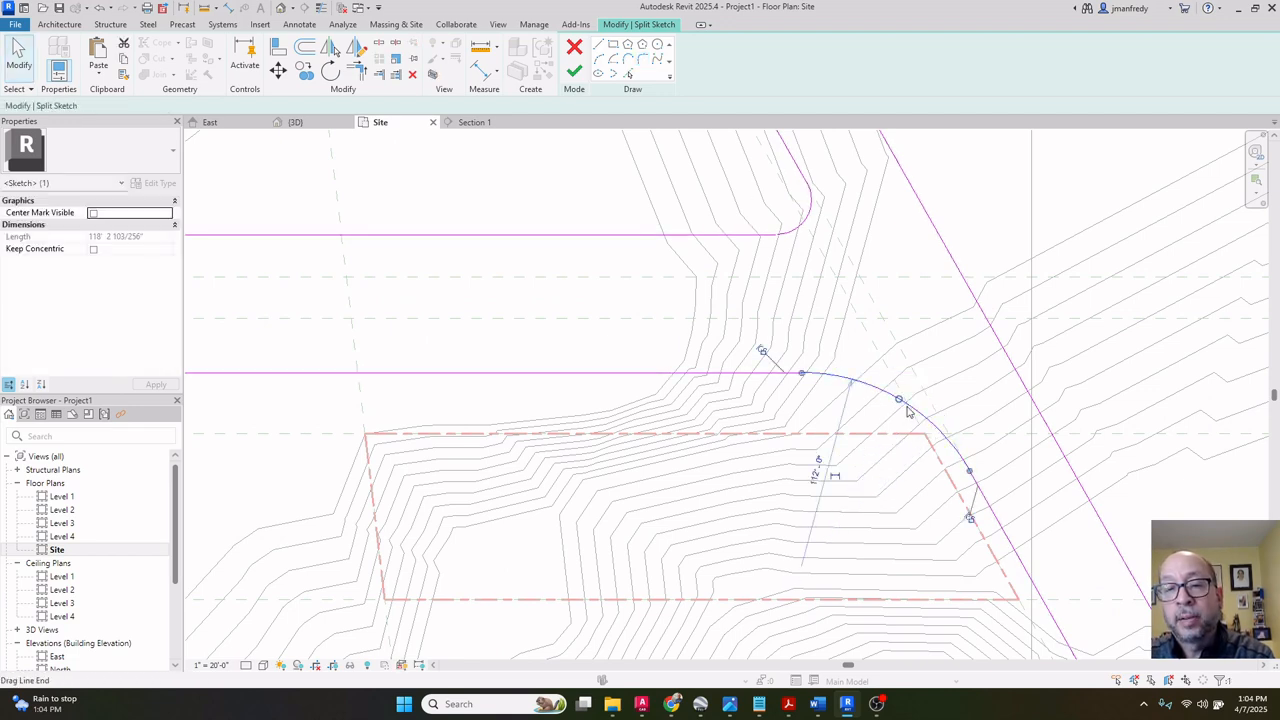
{"action": "left_click", "coordinate": [824, 470]}
{"action": "type", "text": "10"}
{"action": "key", "text": "Return"}
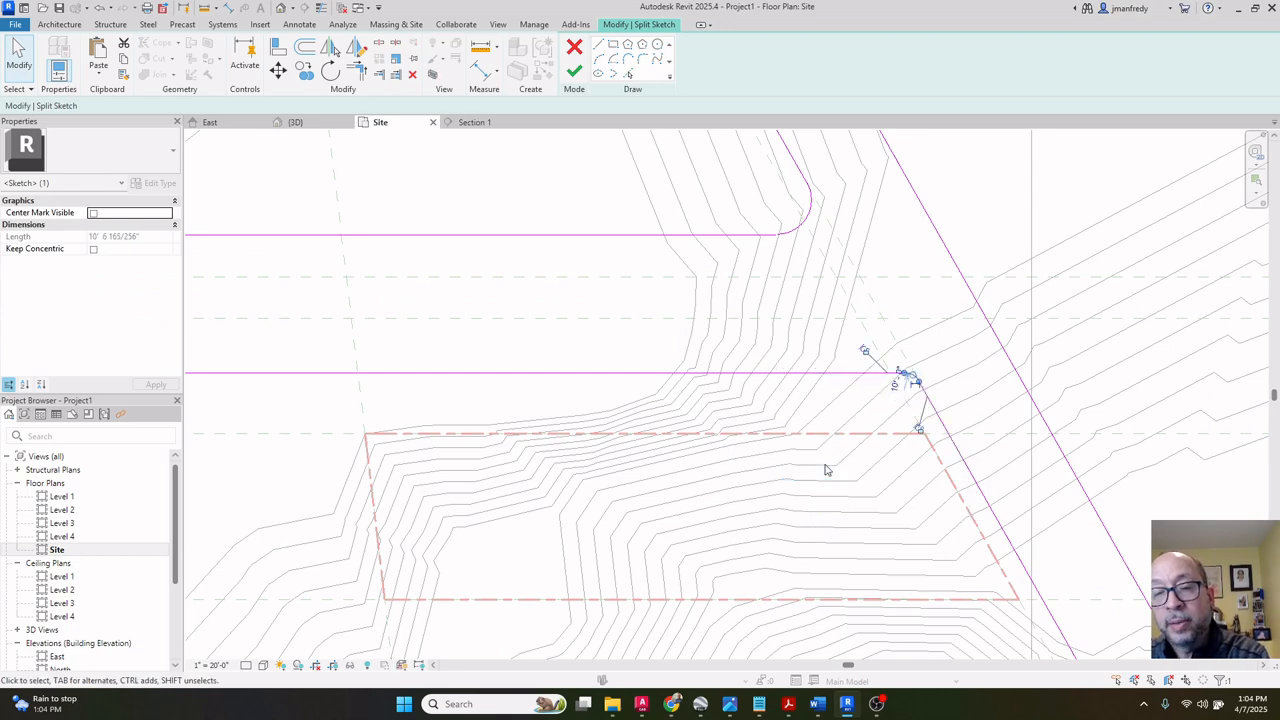
{"action": "key", "text": "Escape"}
{"action": "scroll", "coordinate": [822, 282], "scroll_direction": "down", "scroll_amount": 5}
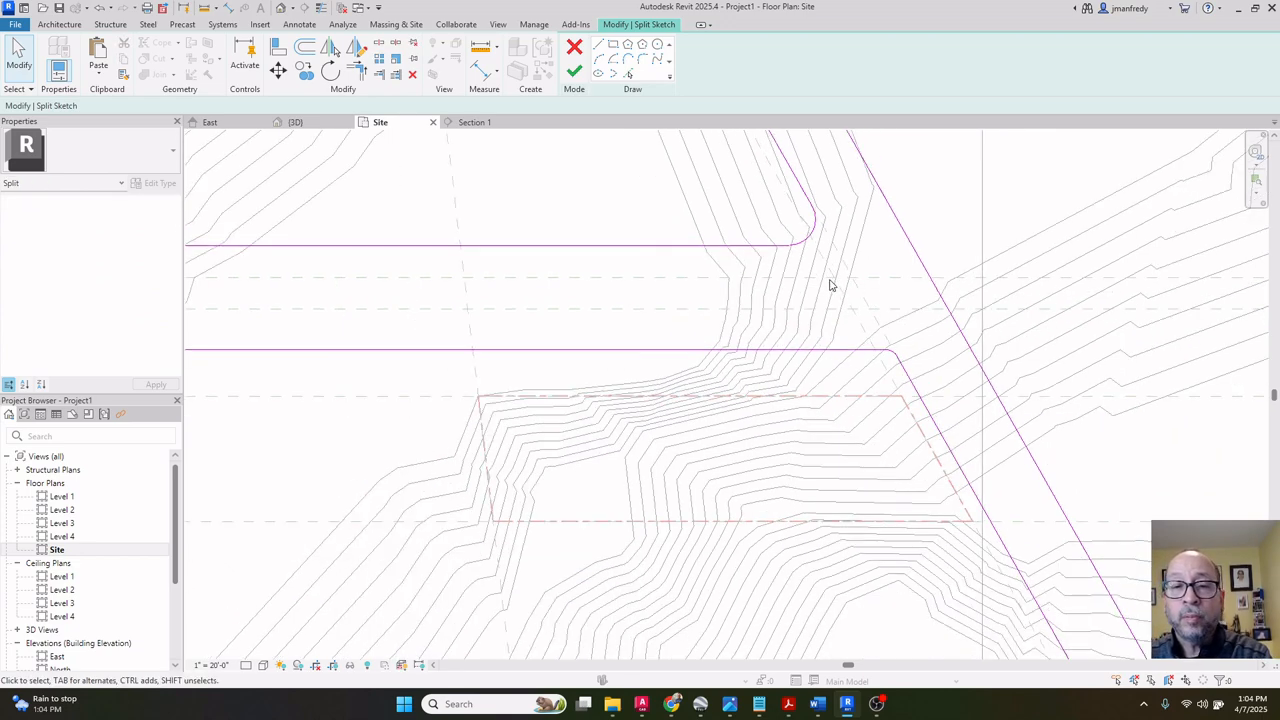
Align the horizontal strip's north and south edges to the two reference planes running between them.
{"action": "middle_click_drag", "start_coordinate": [829, 284], "coordinate": [784, 313]}
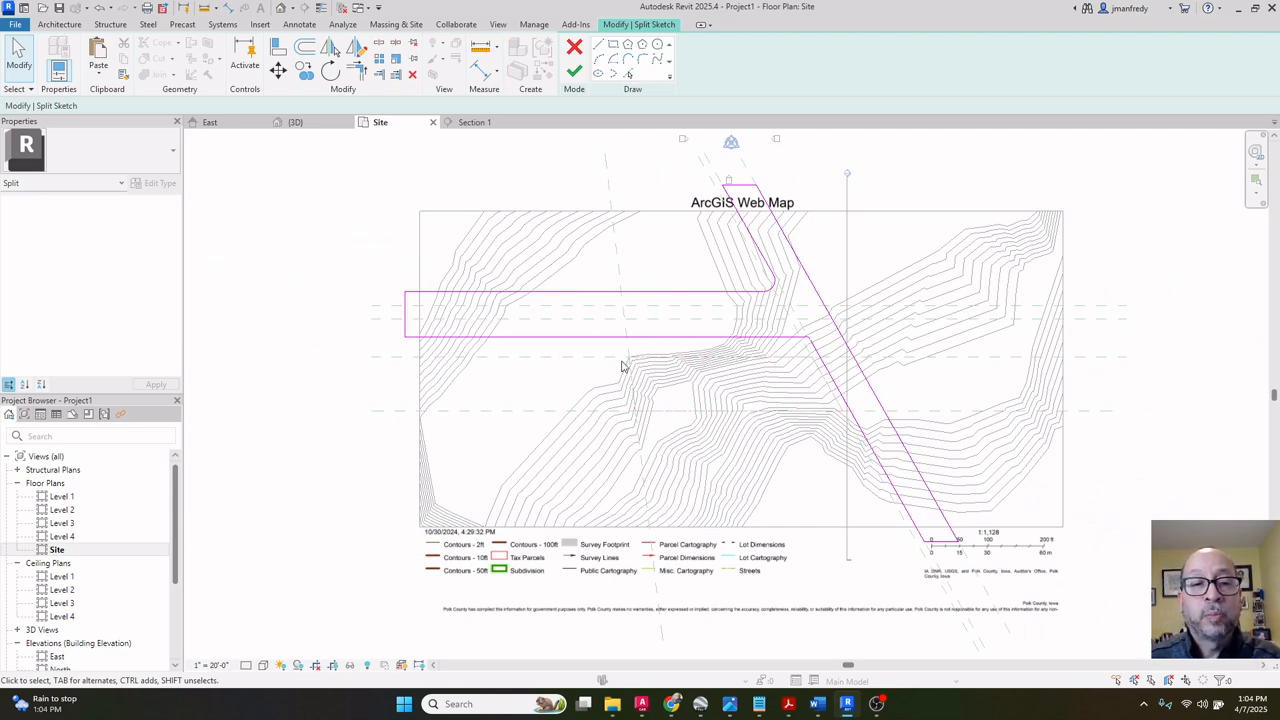
{"action": "scroll", "coordinate": [531, 305], "scroll_direction": "up", "scroll_amount": 4}
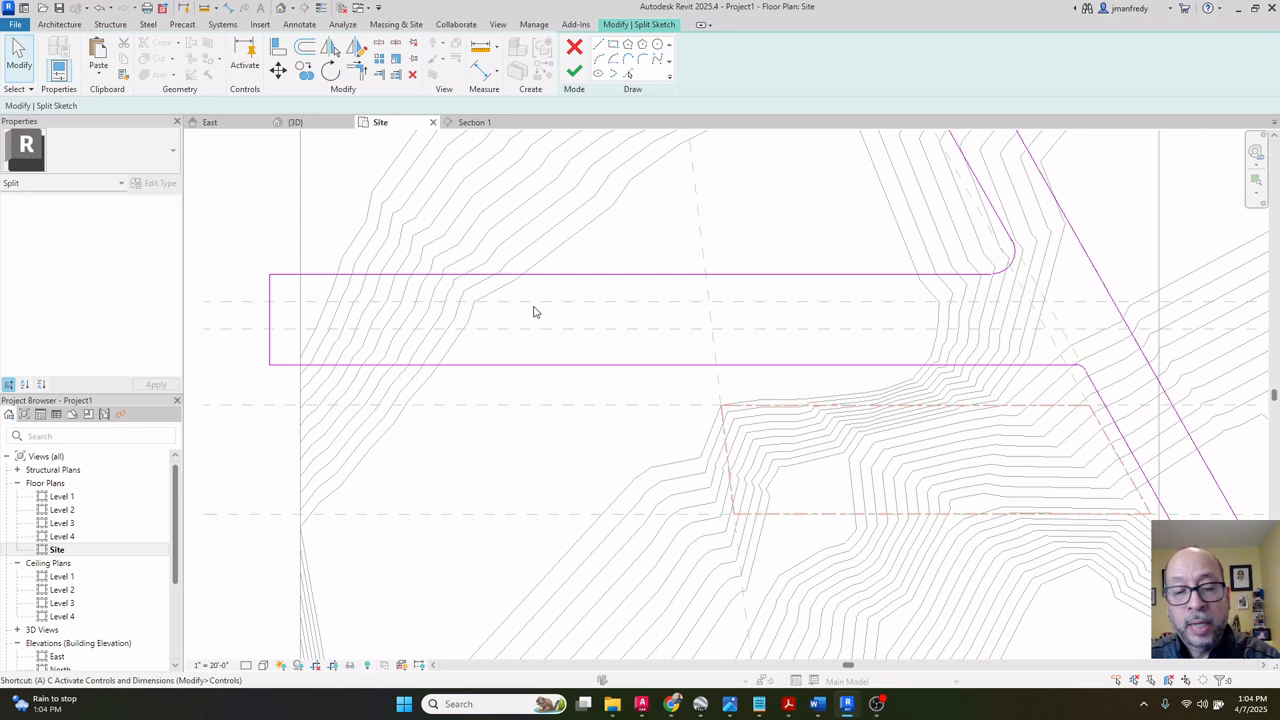
{"action": "key", "text": "a"}
{"action": "key", "text": "l"}
{"action": "left_click", "coordinate": [563, 304]}
{"action": "left_click", "coordinate": [579, 275]}
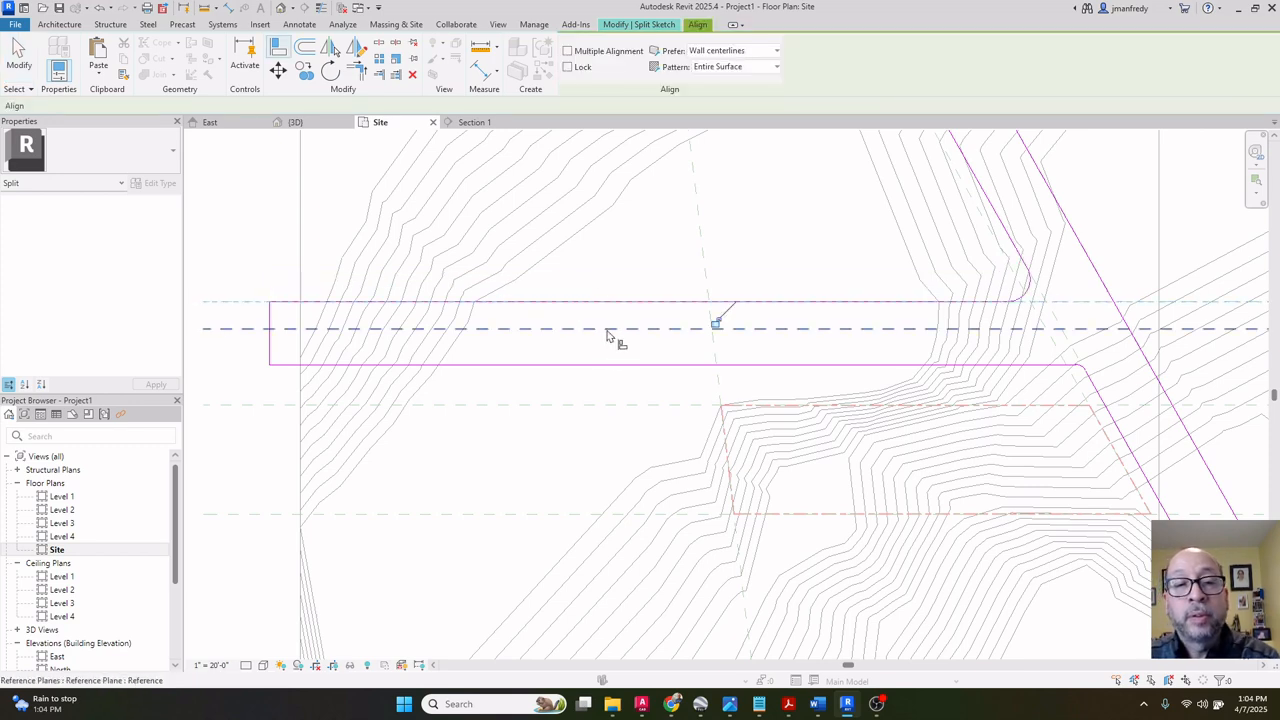
{"action": "left_click", "coordinate": [607, 330]}
{"action": "left_click", "coordinate": [604, 364]}
{"action": "key", "text": "Escape"}
{"action": "scroll", "coordinate": [1040, 297], "scroll_direction": "up", "scroll_amount": 2}
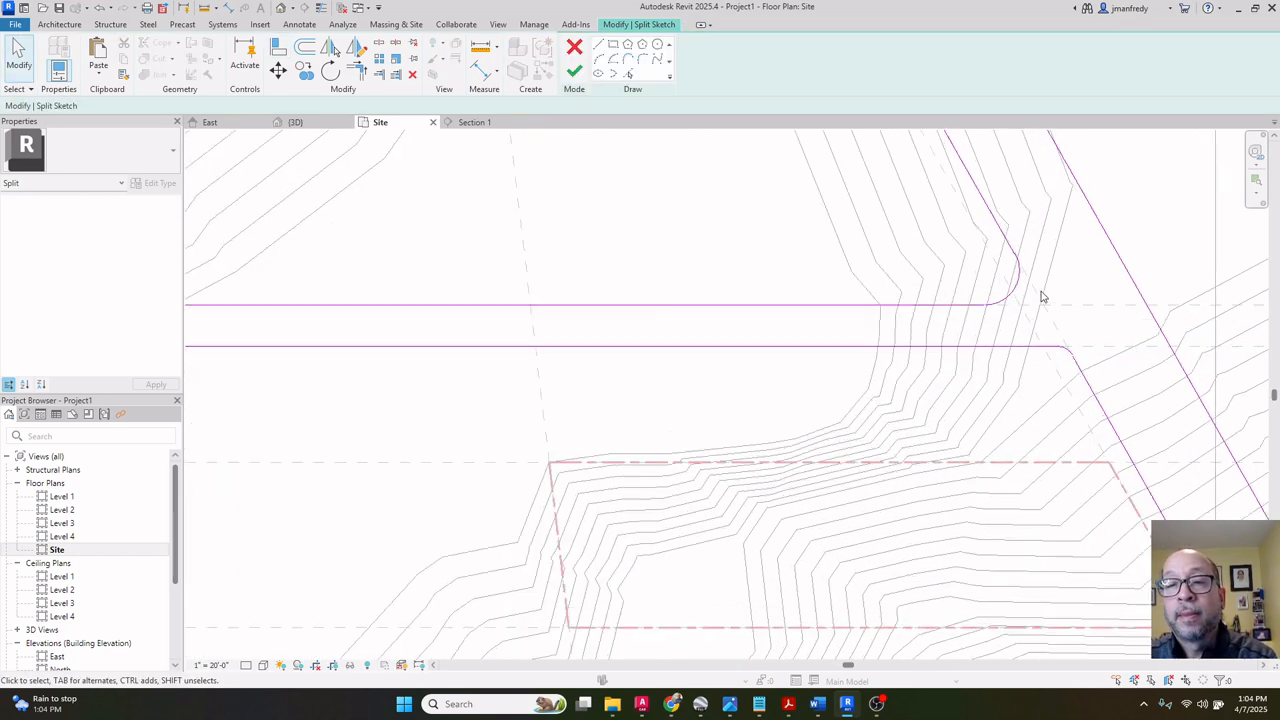
Show the site plan image in Wireframe display to compare the strips with the streets, and restore the plain contour display.
{"action": "left_click", "coordinate": [1016, 290]}
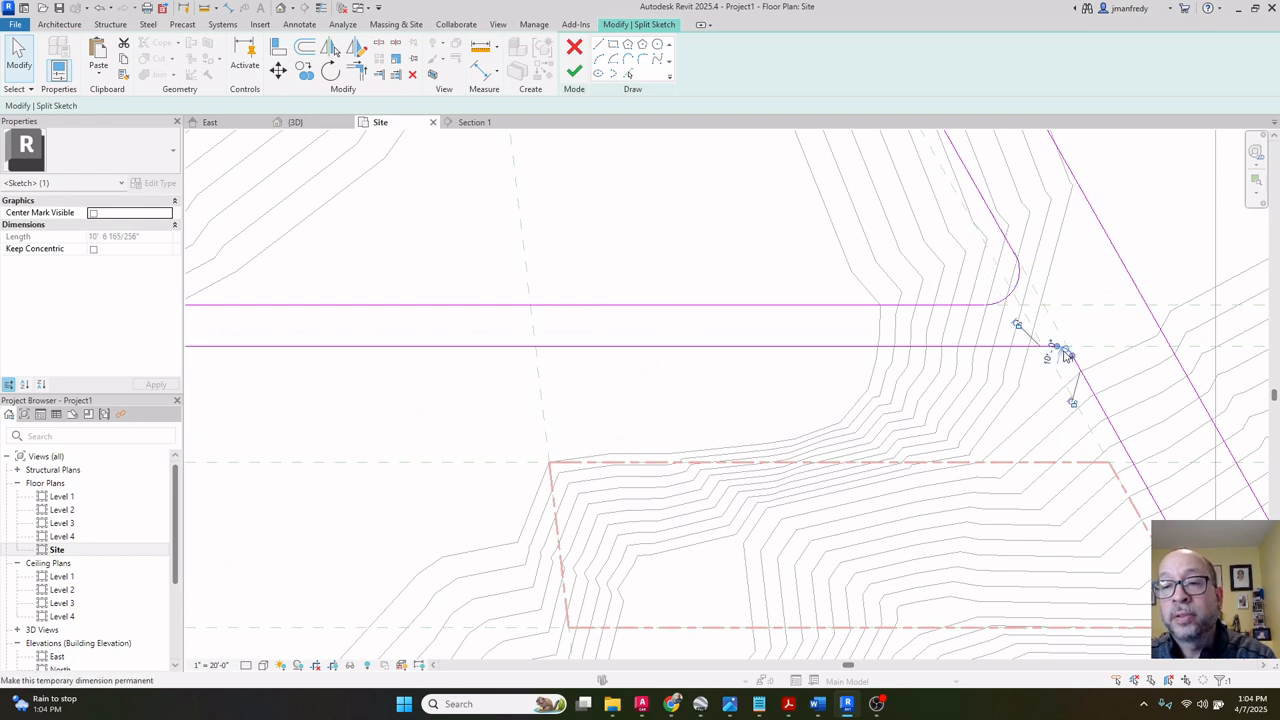
{"action": "key", "text": "Escape"}
{"action": "scroll", "coordinate": [977, 338], "scroll_direction": "down", "scroll_amount": 4}
{"action": "middle_click_drag", "start_coordinate": [977, 341], "coordinate": [820, 334]}
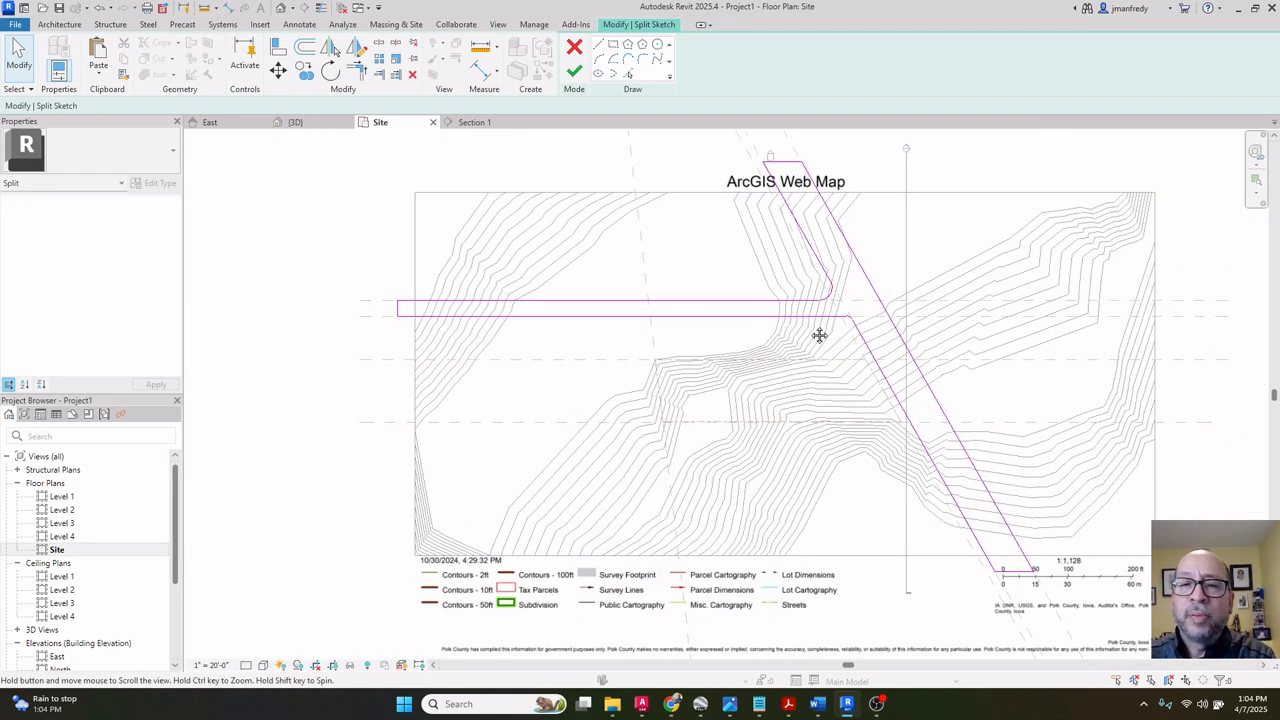
{"action": "left_click", "coordinate": [263, 665]}
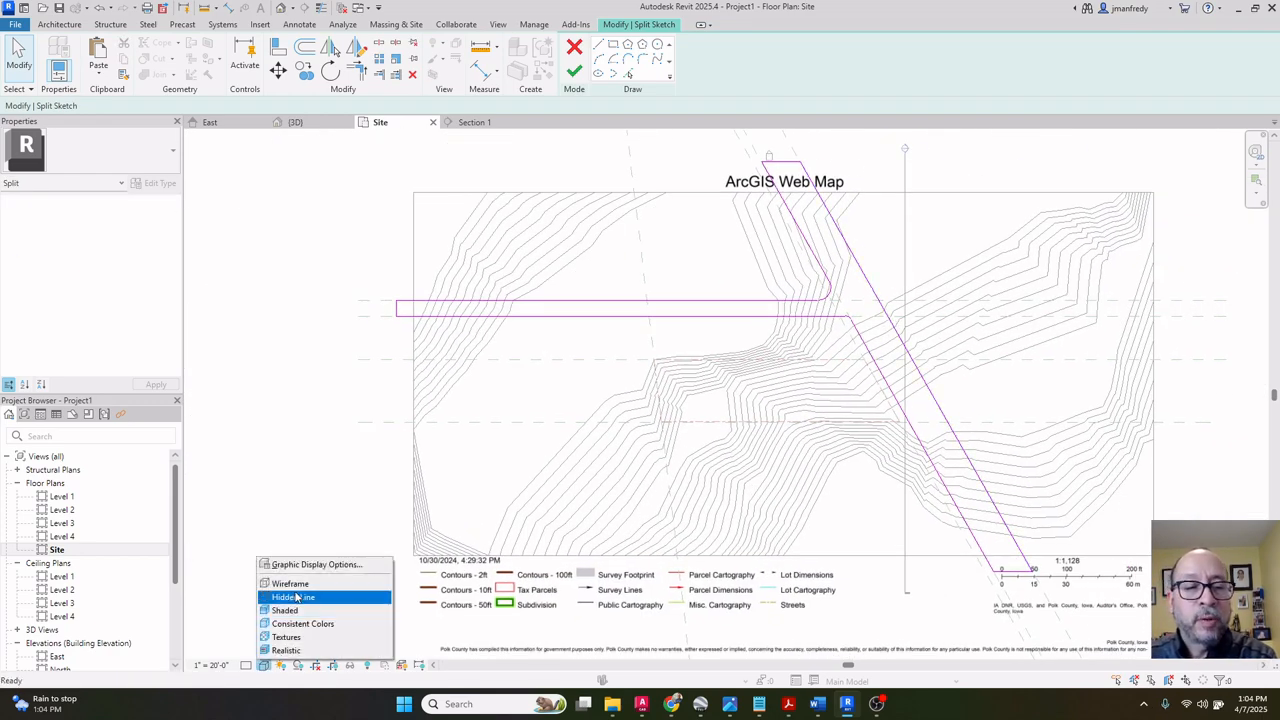
{"action": "left_click", "coordinate": [312, 585]}
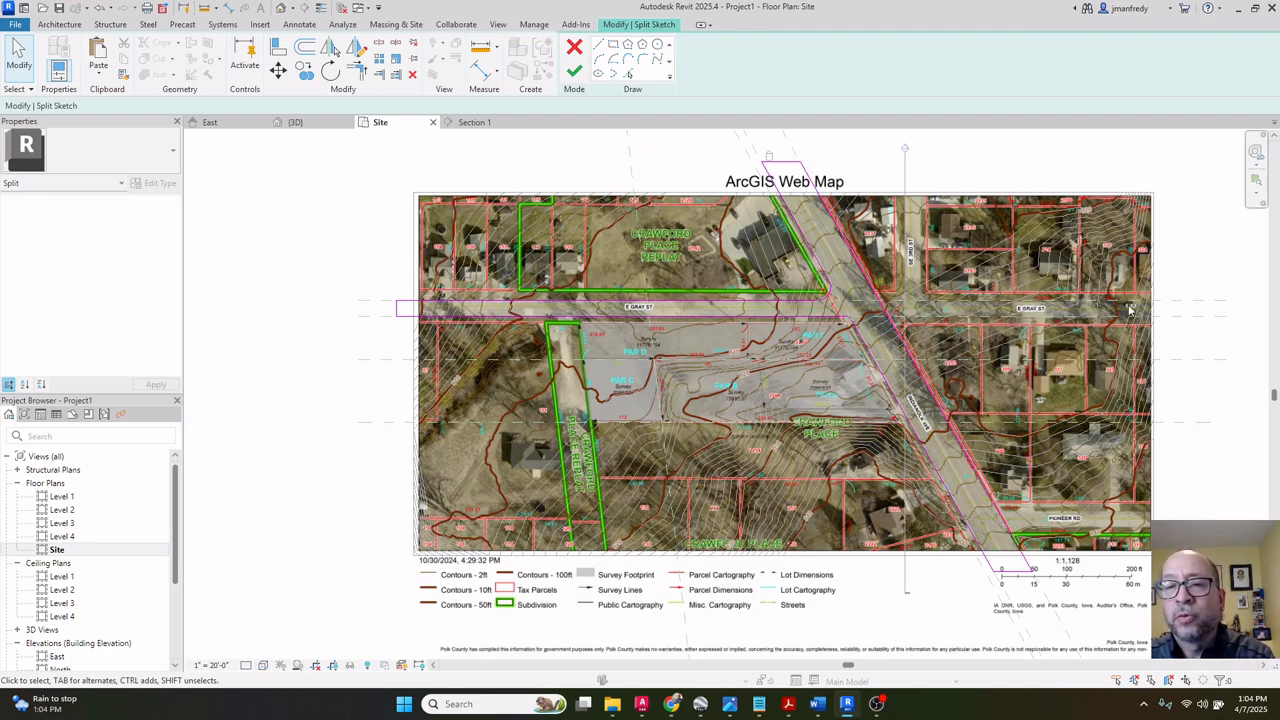
{"action": "scroll", "coordinate": [908, 238], "scroll_direction": "up", "scroll_amount": 4}
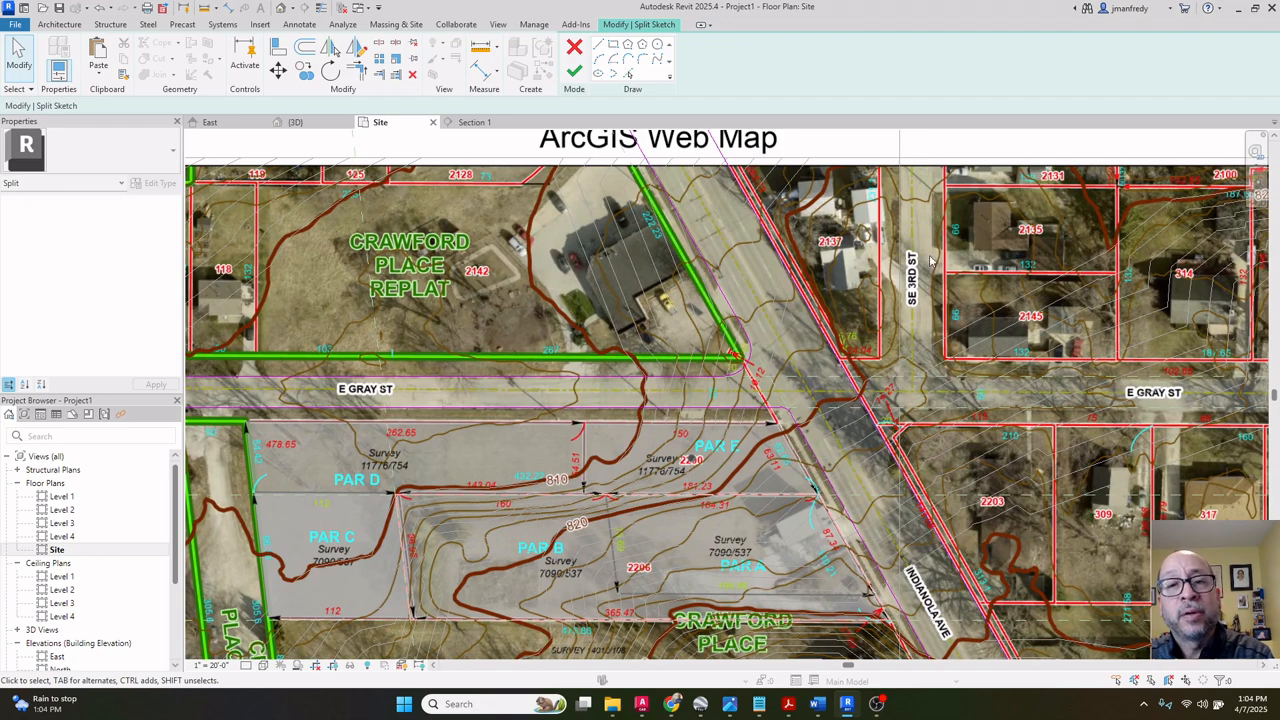
{"action": "middle_click_drag", "start_coordinate": [925, 207], "coordinate": [919, 244]}
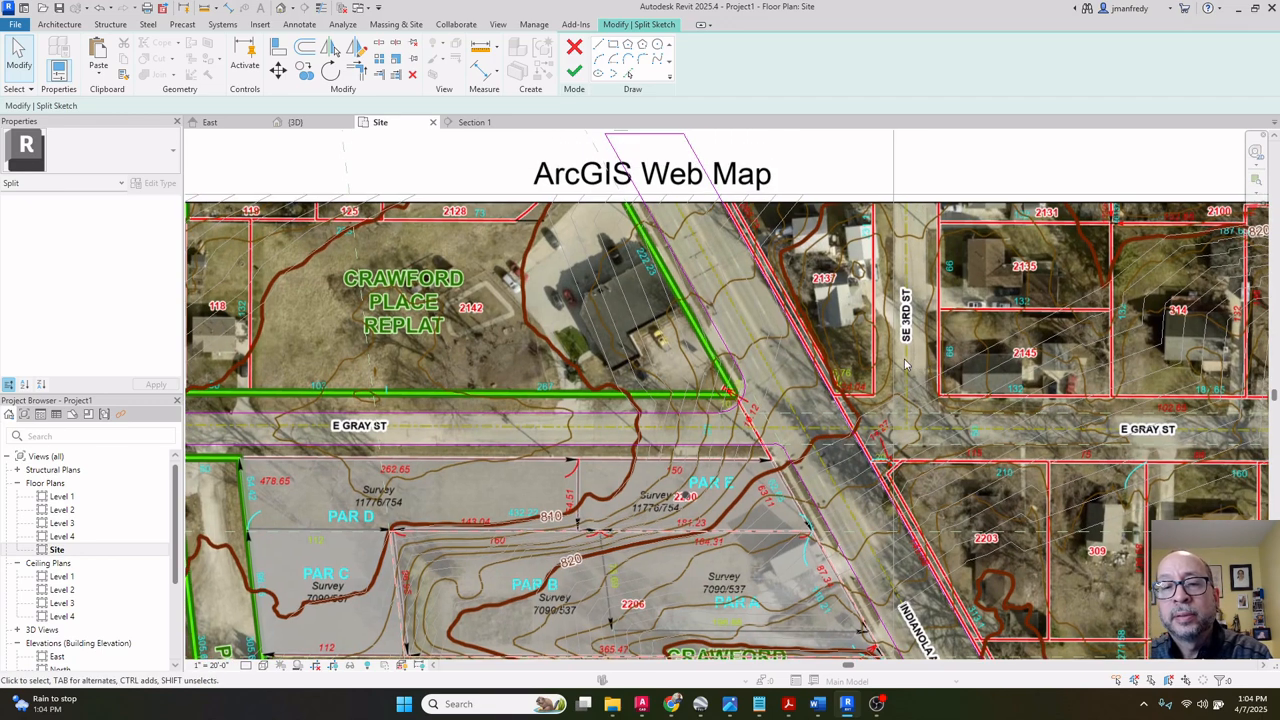
{"action": "scroll", "coordinate": [905, 365], "scroll_direction": "down", "scroll_amount": 2}
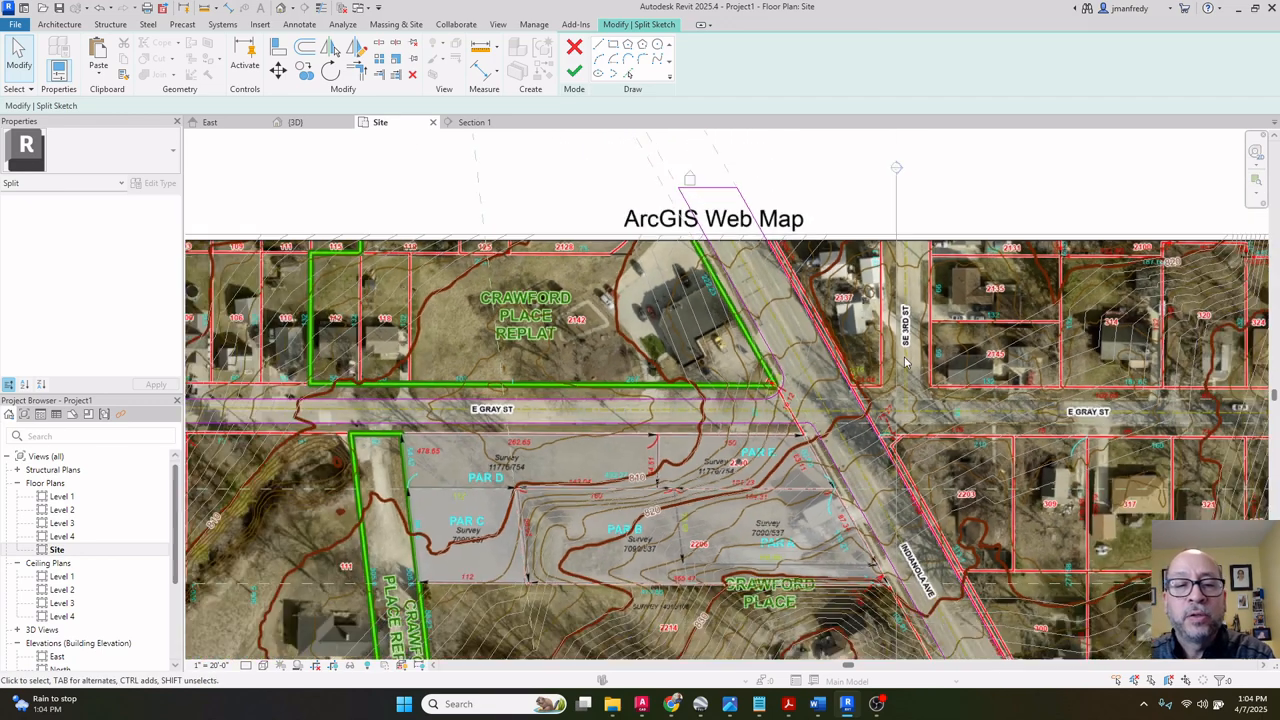
{"action": "left_click", "coordinate": [262, 665]}
{"action": "left_click", "coordinate": [289, 610]}
{"action": "scroll", "coordinate": [608, 380], "scroll_direction": "down", "scroll_amount": 3}
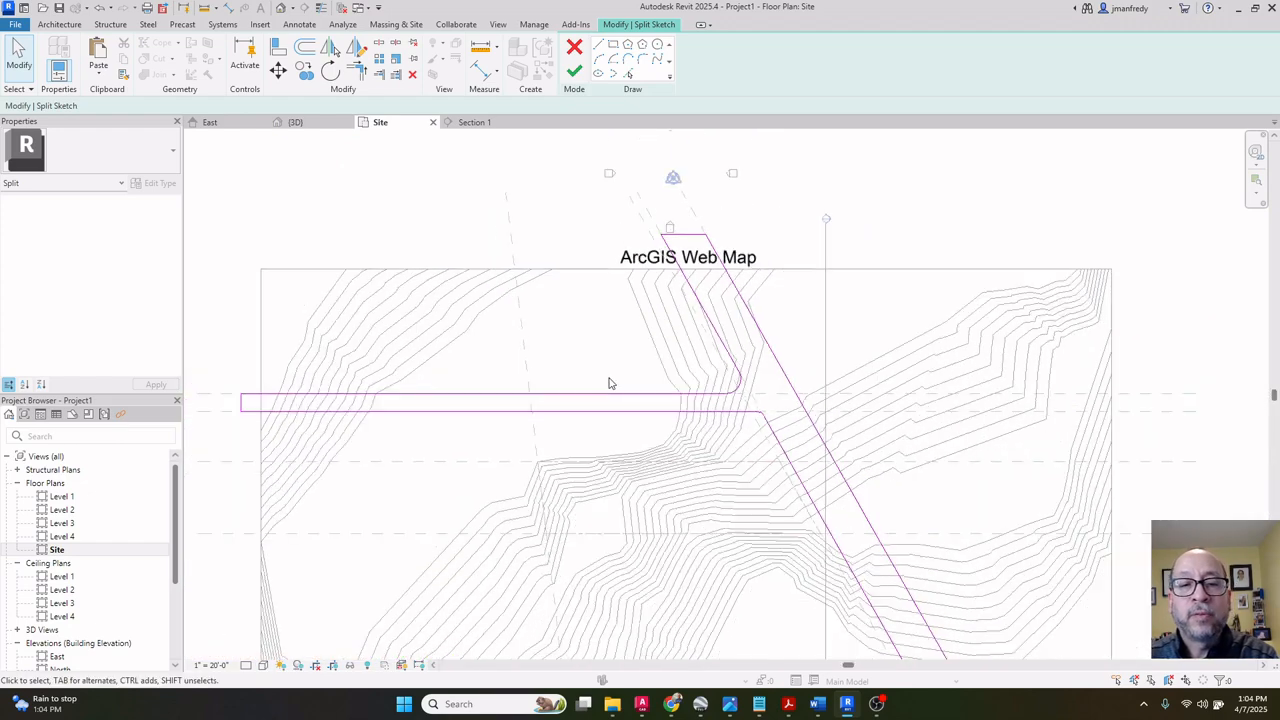
Copy the horizontal strip's two long edges to the east side of the diagonal strip, in line with the originals.
{"action": "mouse_move", "coordinate": [435, 366]}
{"action": "left_mouse_down"}
{"action": "mouse_move", "coordinate": [322, 437]}
{"action": "mouse_move", "coordinate": [298, 438]}
{"action": "left_mouse_up"}
{"action": "left_click", "coordinate": [304, 69]}
{"action": "left_click", "coordinate": [404, 168]}
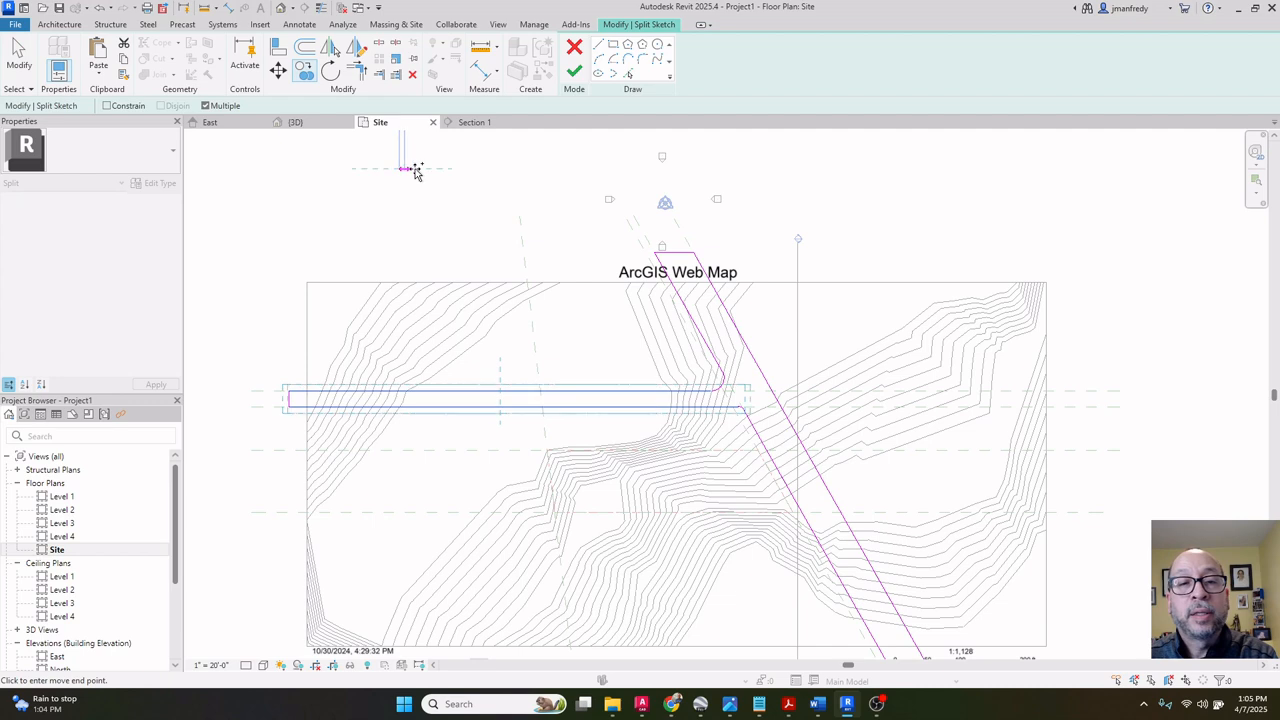
{"action": "left_click", "coordinate": [941, 177]}
{"action": "scroll", "coordinate": [825, 357], "scroll_direction": "up", "scroll_amount": 2}
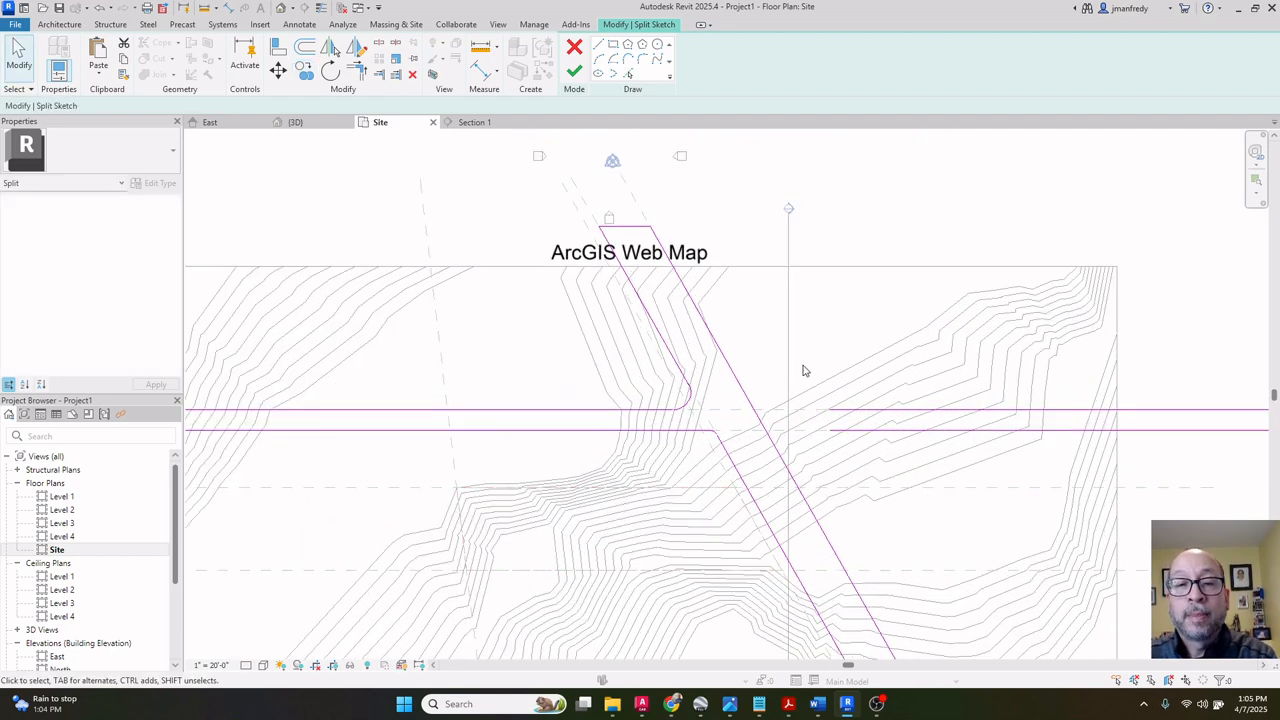
Split the diagonal strip's east edge where the horizontal strip crosses it.
{"action": "middle_click_drag", "start_coordinate": [829, 407], "coordinate": [837, 380]}
{"action": "left_click", "coordinate": [381, 43]}
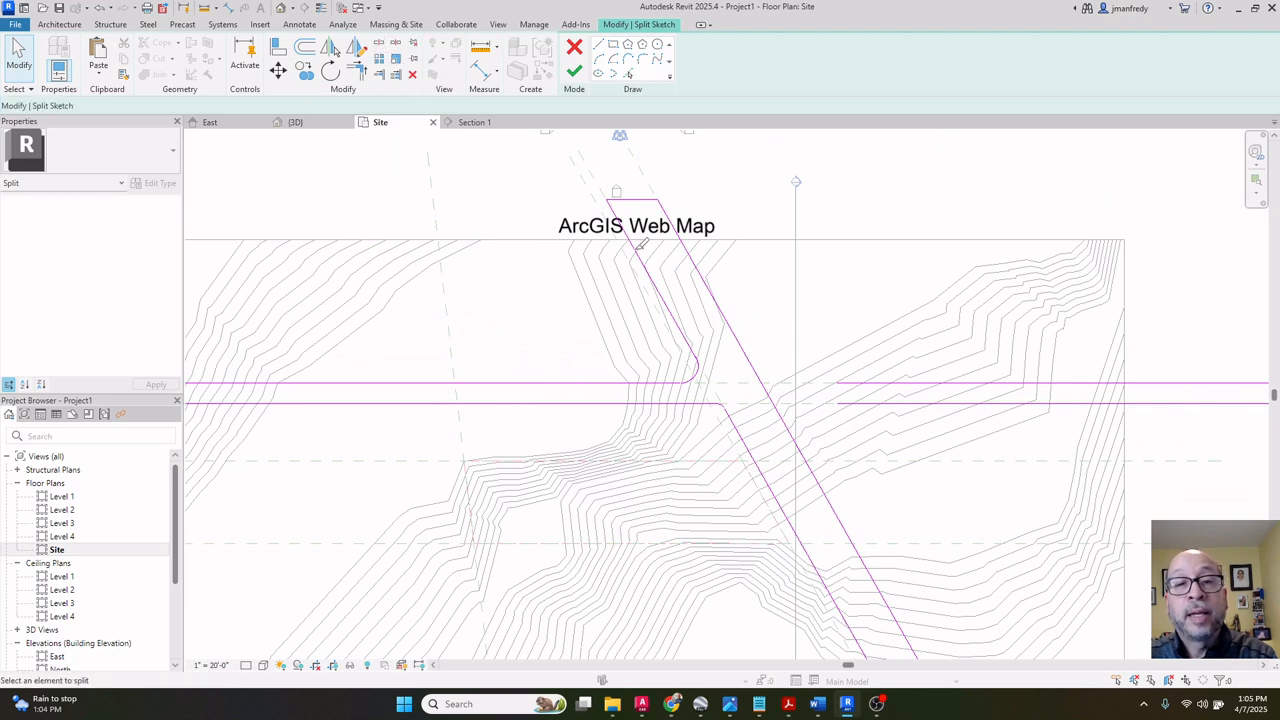
{"action": "left_click", "coordinate": [763, 385]}
{"action": "key", "text": "Escape"}
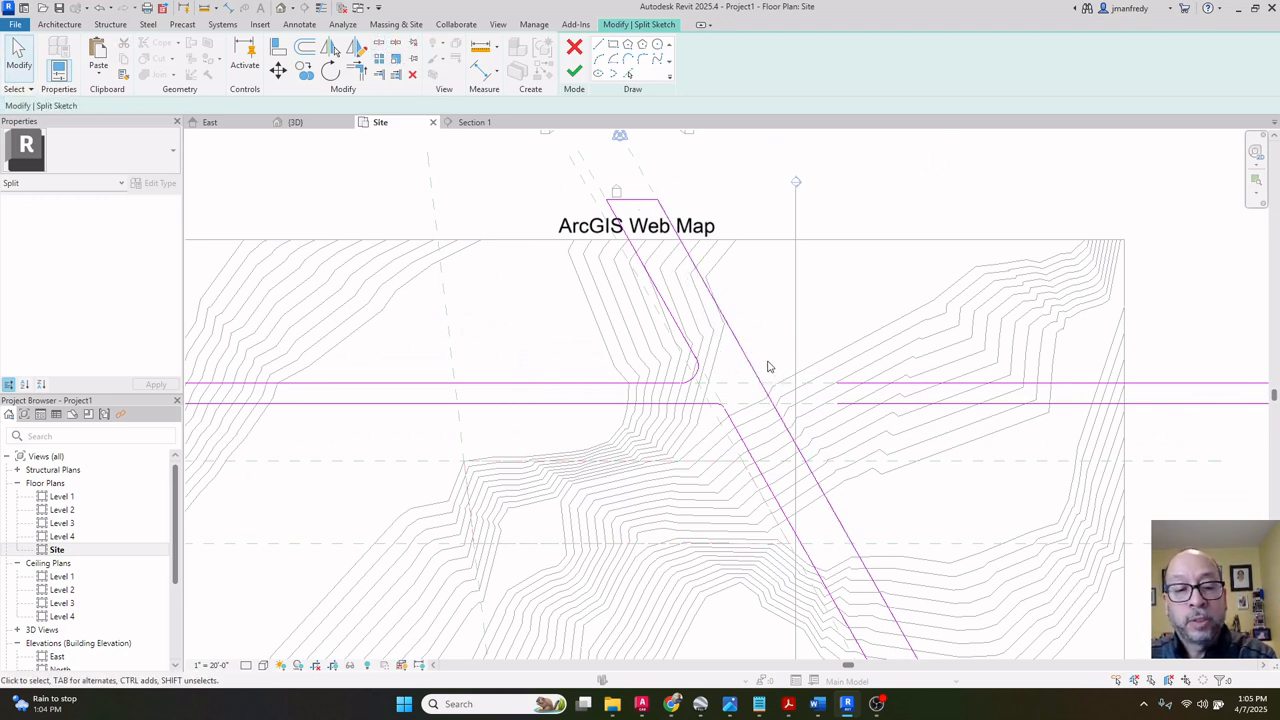
Trim the diagonal's two east edge pieces into corners with the copied north and south edges of the horizontal strip.
{"action": "key", "text": "t"}
{"action": "key", "text": "r"}
{"action": "left_click", "coordinate": [749, 357]}
{"action": "left_click", "coordinate": [840, 382]}
{"action": "left_click", "coordinate": [839, 402]}
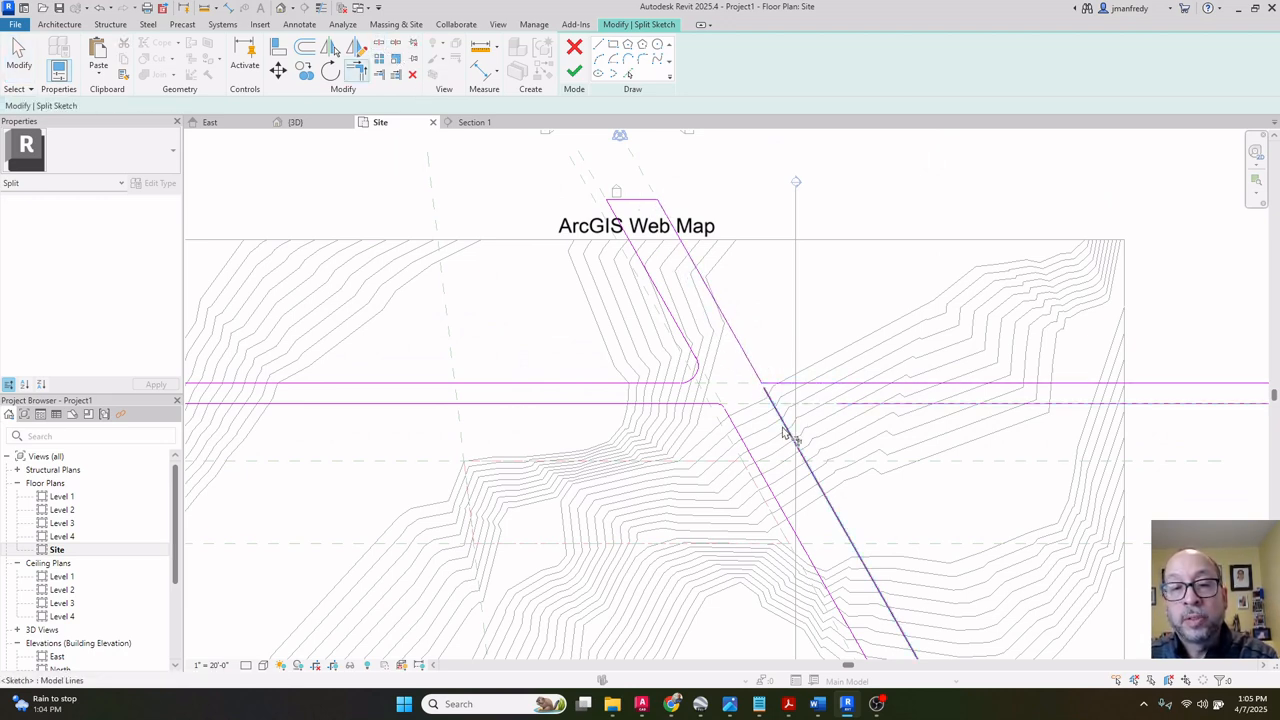
{"action": "left_click", "coordinate": [785, 432]}
{"action": "scroll", "coordinate": [950, 335], "scroll_direction": "down", "scroll_amount": 4}
{"action": "key", "text": "Escape"}
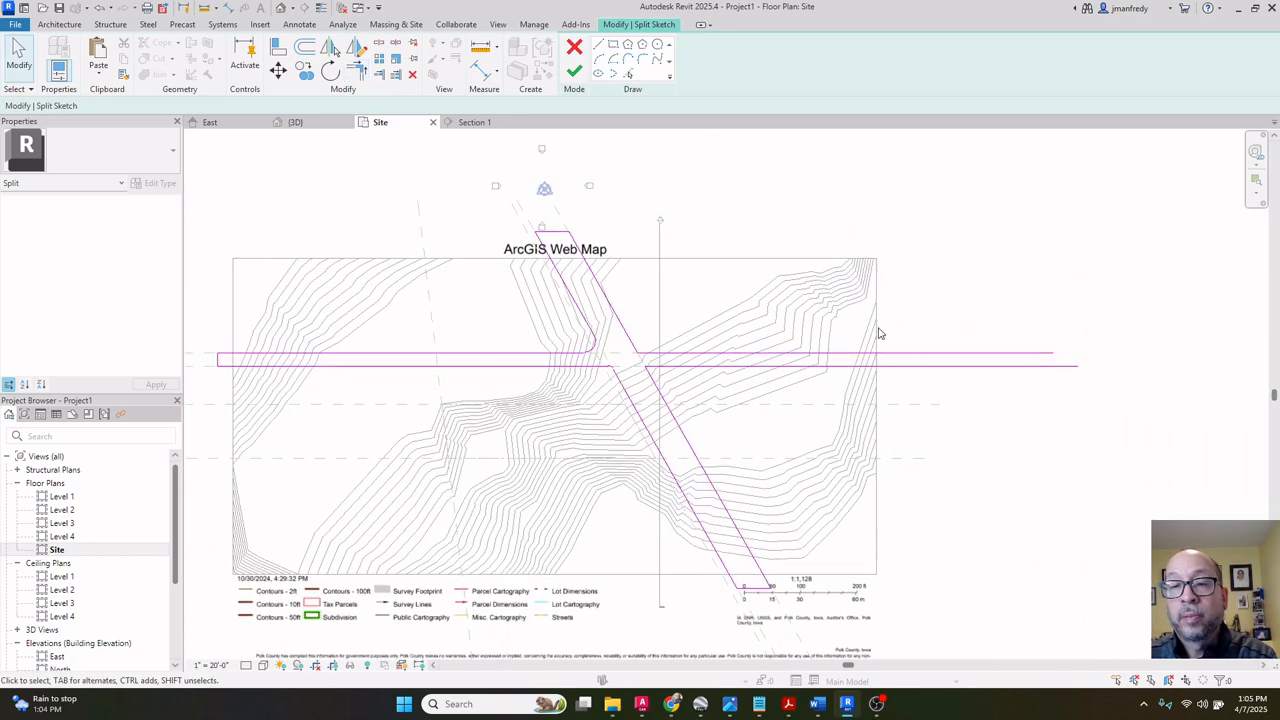
Draw a vertical line across the copied edges just east of the toposolid's boundary.
{"action": "scroll", "coordinate": [880, 345], "scroll_direction": "up", "scroll_amount": 1}
{"action": "left_click", "coordinate": [598, 45]}
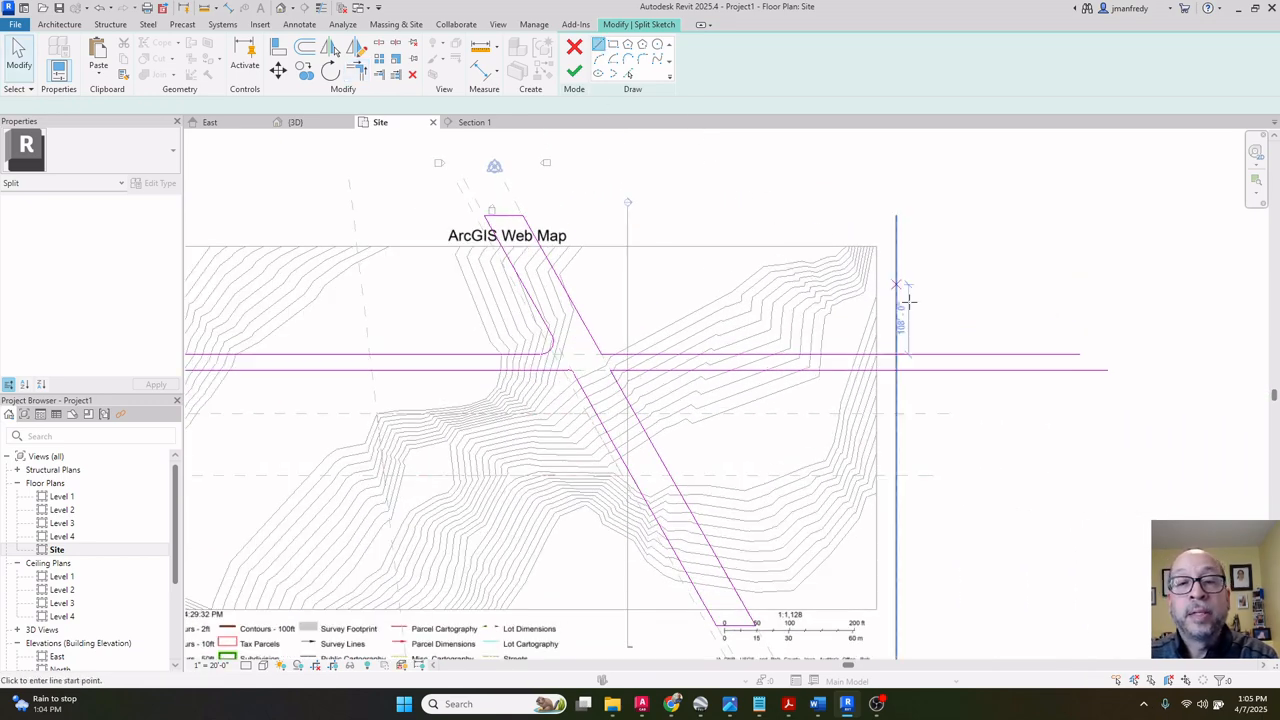
{"action": "left_click", "coordinate": [908, 306]}
{"action": "left_click", "coordinate": [908, 404]}
{"action": "key", "text": "Escape"}
{"action": "key", "text": "Escape"}
Trim the copied north and south edges into corners with the vertical line to close the strip's east end.
{"action": "scroll", "coordinate": [901, 369], "scroll_direction": "up", "scroll_amount": 1}
{"action": "key", "text": "t"}
{"action": "key", "text": "r"}
{"action": "left_click", "coordinate": [897, 353]}
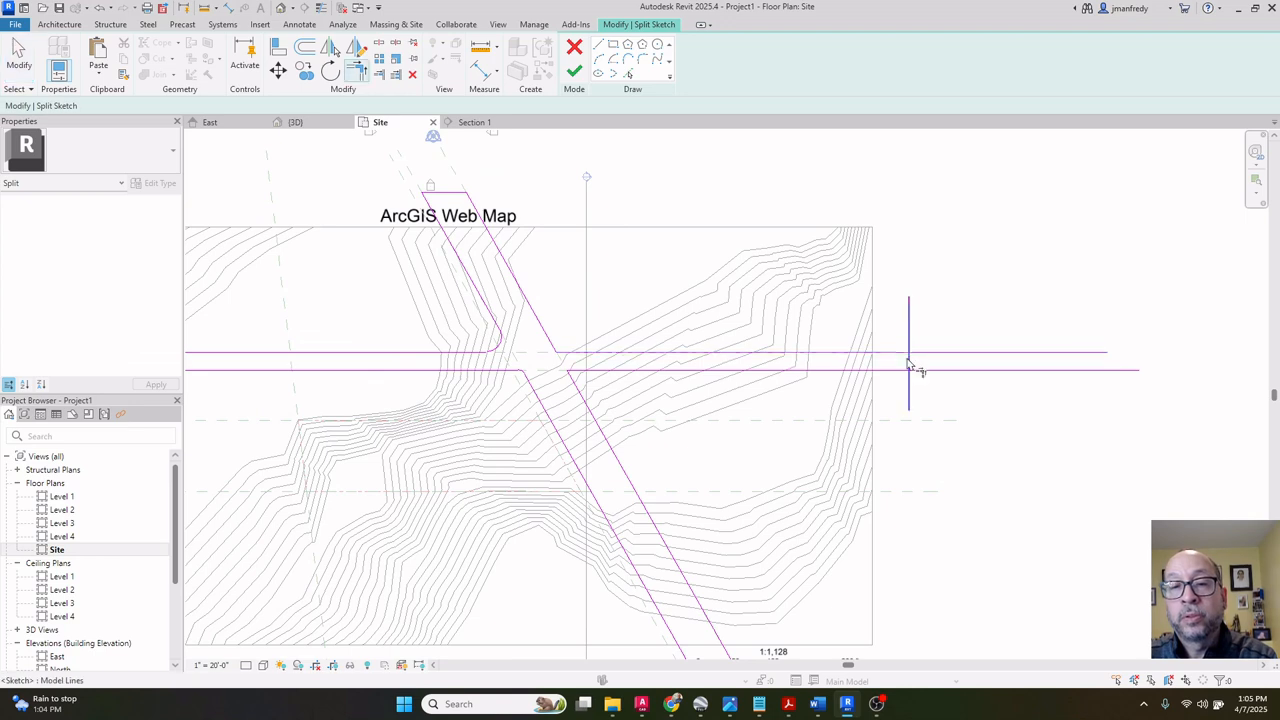
{"action": "left_click", "coordinate": [909, 362]}
{"action": "left_click", "coordinate": [909, 363]}
{"action": "left_click", "coordinate": [898, 370]}
{"action": "key", "text": "Escape"}
Sketch a rectangle about 24' wide along SE 3rd St over the site plan image, from above the map to just south of E Gray St.
{"action": "middle_click_drag", "start_coordinate": [627, 287], "coordinate": [804, 301]}
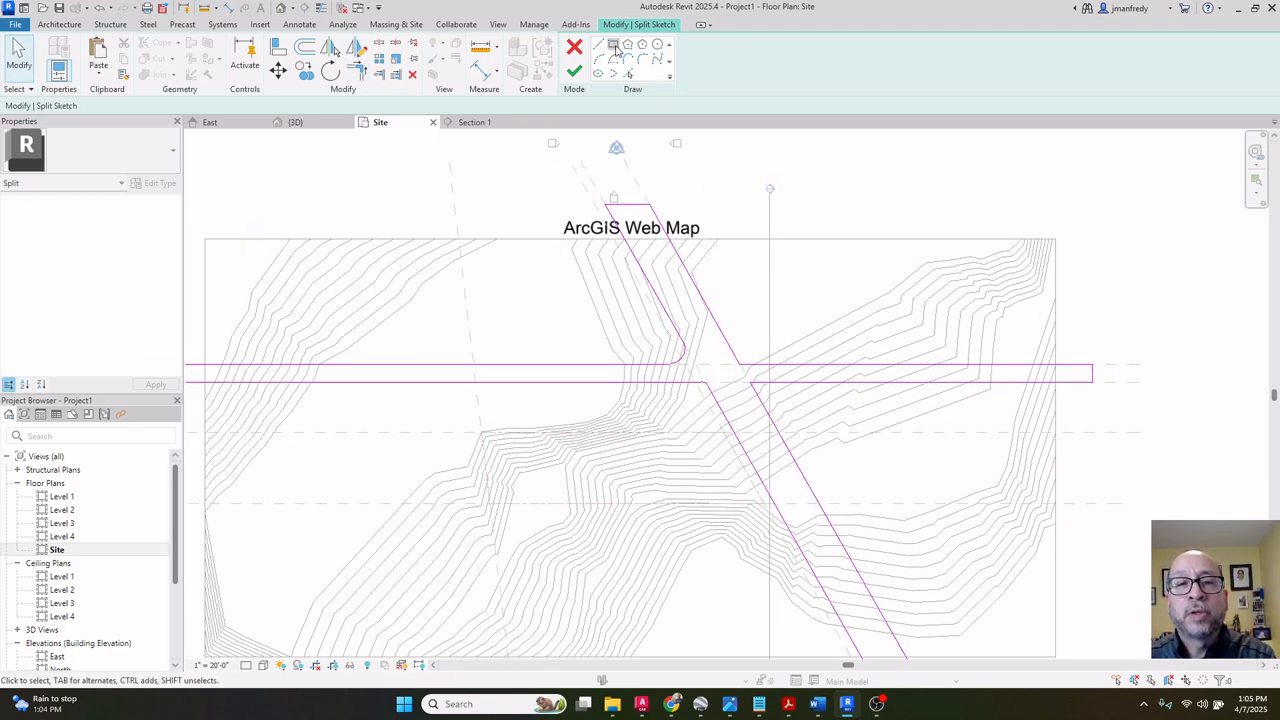
{"action": "left_click", "coordinate": [614, 46]}
{"action": "scroll", "coordinate": [774, 243], "scroll_direction": "up", "scroll_amount": 3}
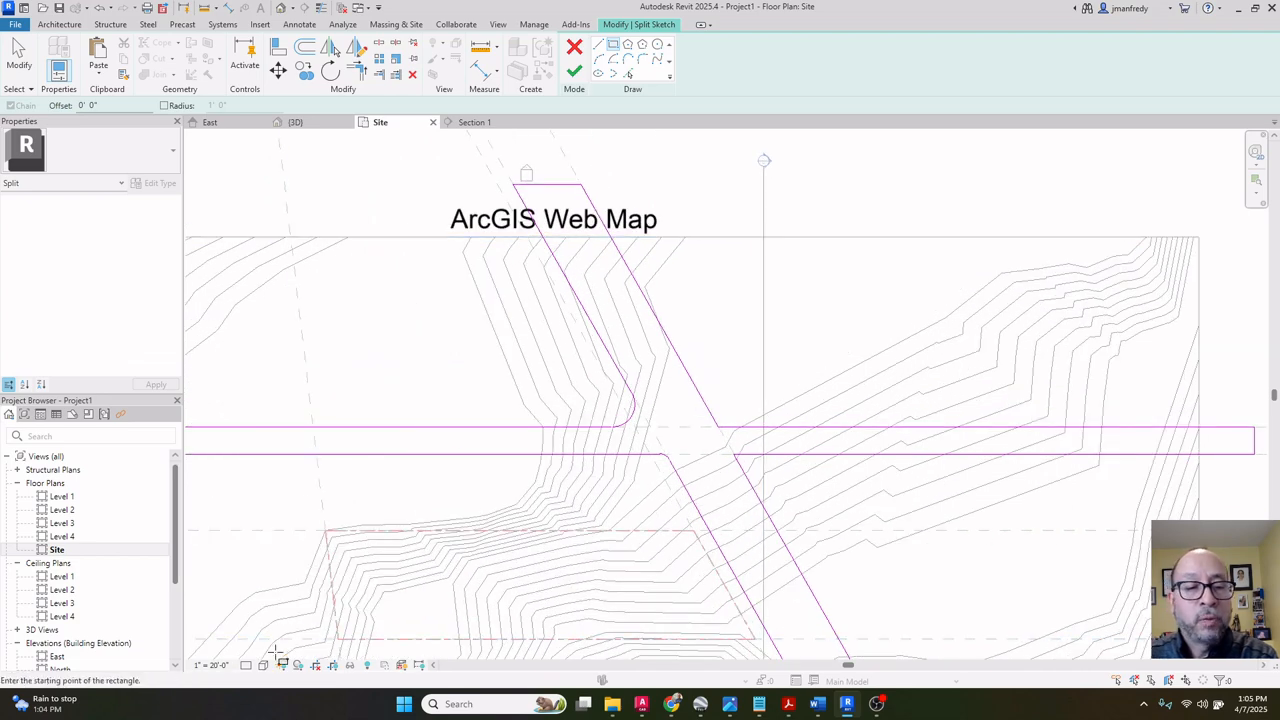
{"action": "left_click", "coordinate": [263, 665]}
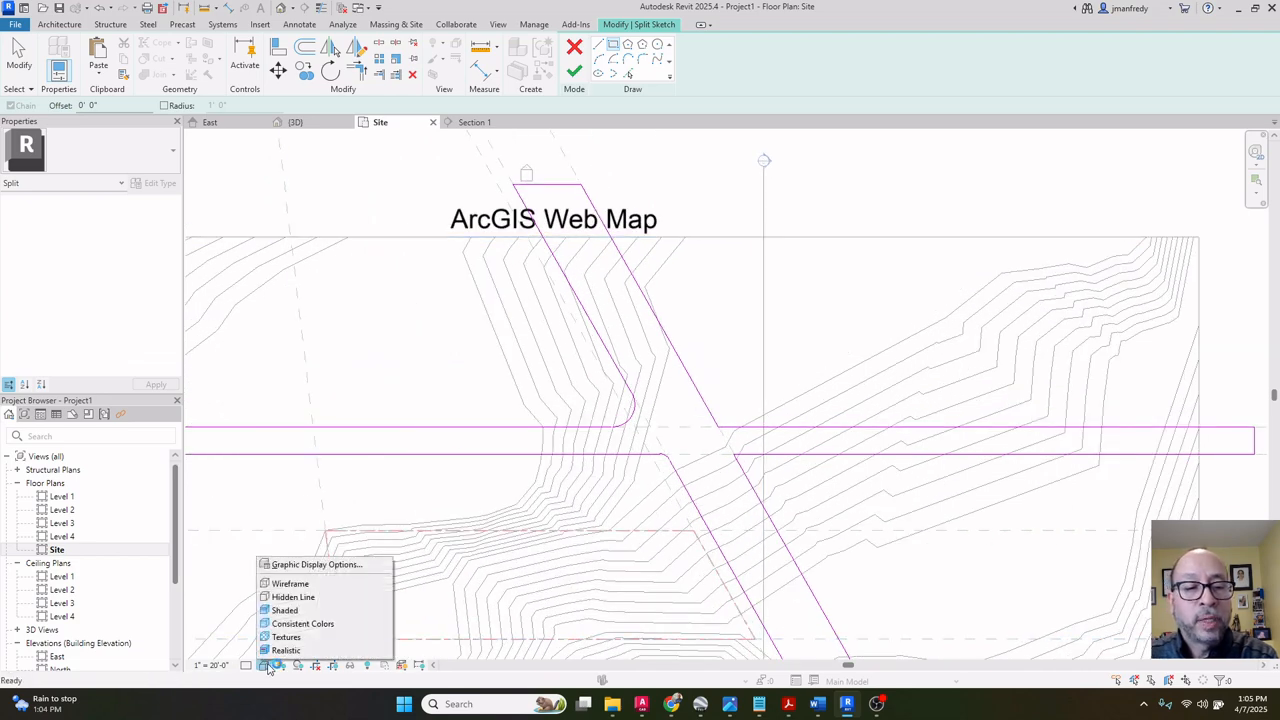
{"action": "left_click", "coordinate": [293, 597]}
{"action": "scroll", "coordinate": [745, 168], "scroll_direction": "up", "scroll_amount": 1}
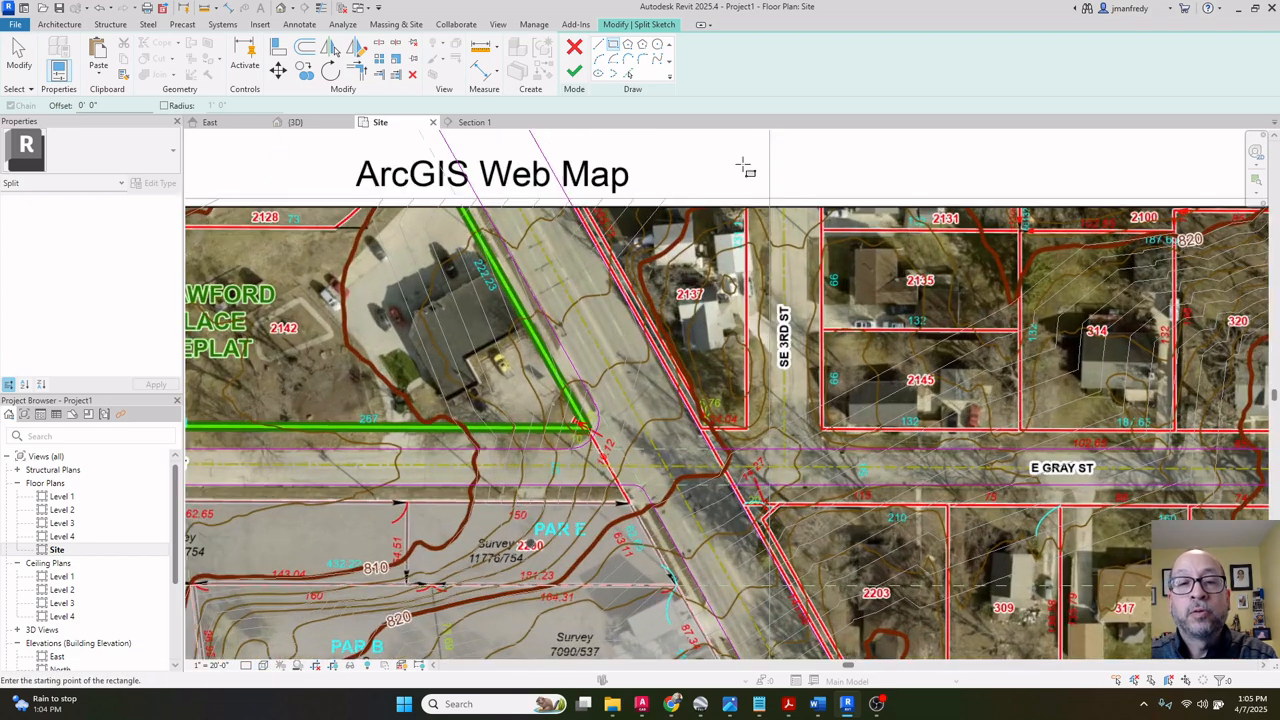
{"action": "scroll", "coordinate": [768, 188], "scroll_direction": "up", "scroll_amount": 1}
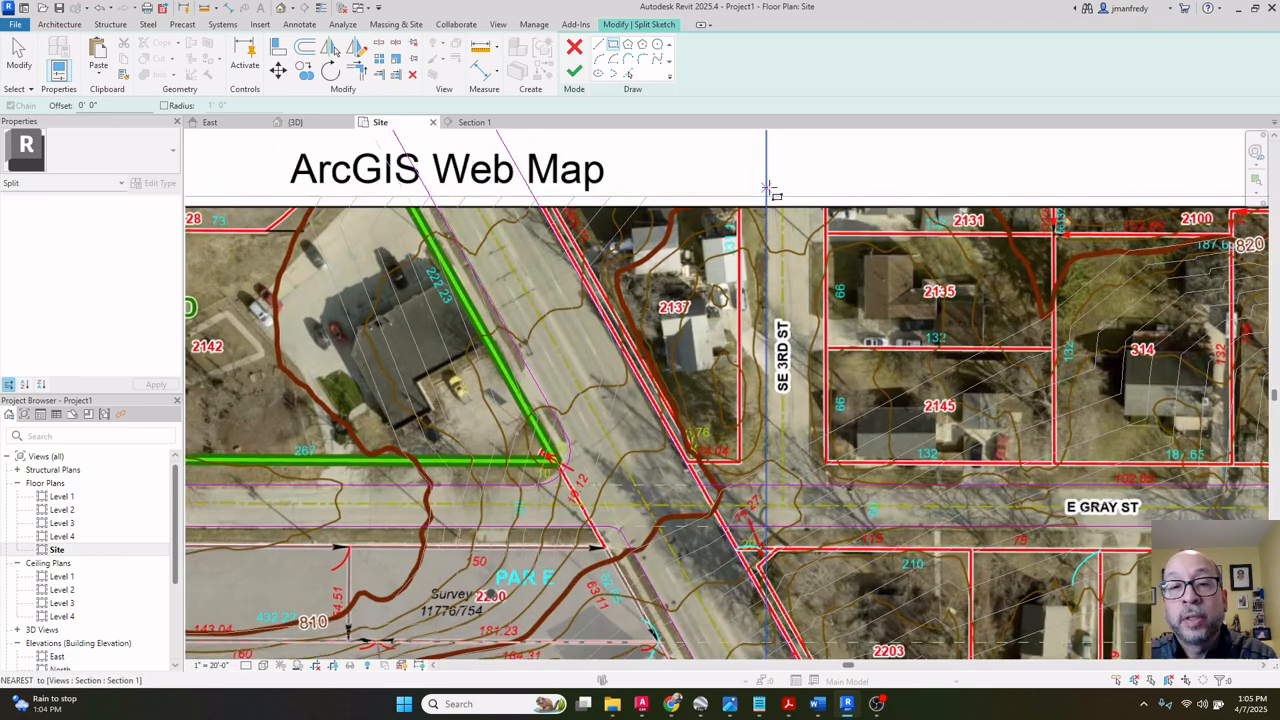
{"action": "left_click", "coordinate": [766, 182]}
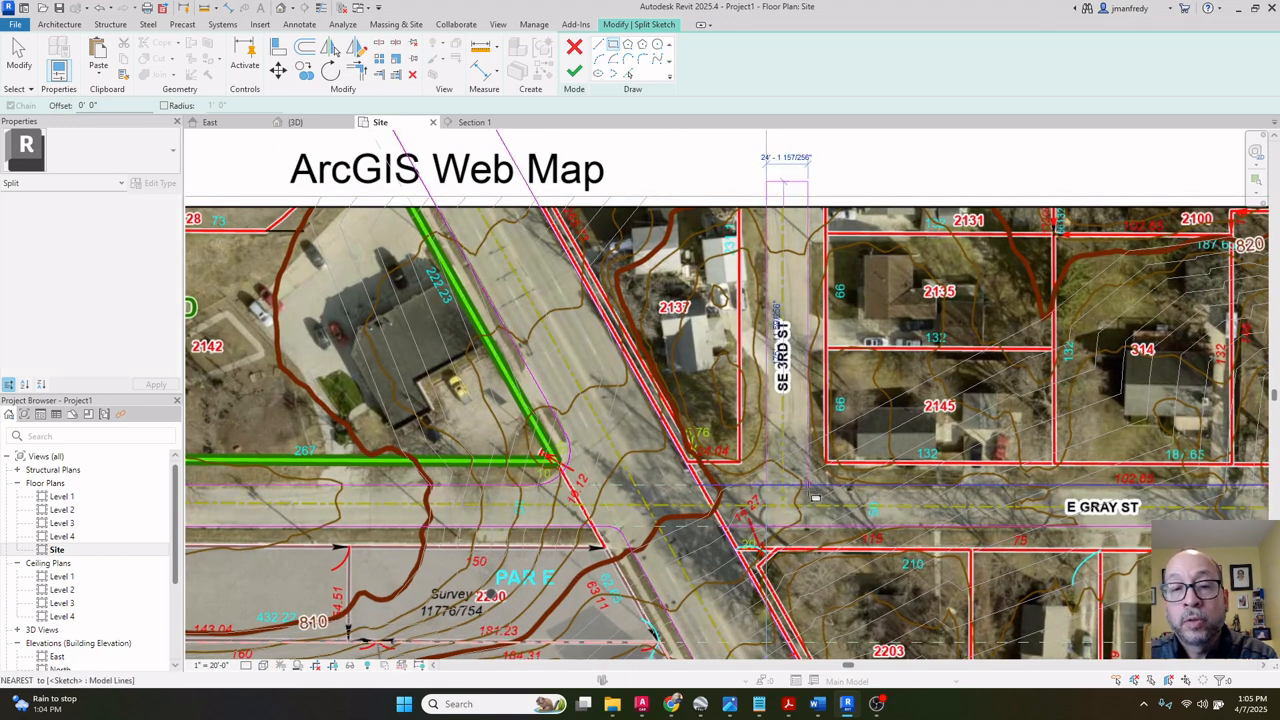
{"action": "left_click", "coordinate": [808, 573]}
{"action": "key", "text": "Escape"}
{"action": "key", "text": "Escape"}
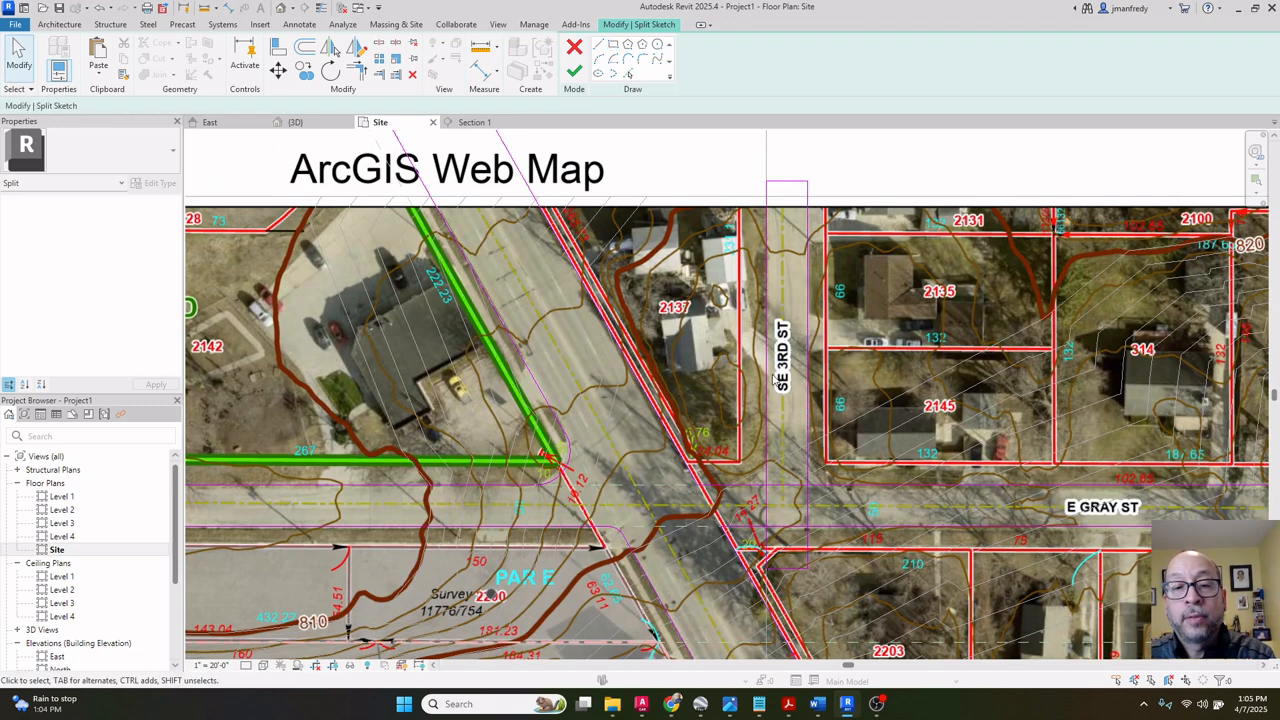
Return the view to Hidden Line display and split the horizontal strip's north edge between the SE 3rd St strip's sides.
{"action": "scroll", "coordinate": [749, 372], "scroll_direction": "down", "scroll_amount": 1}
{"action": "left_click", "coordinate": [263, 665]}
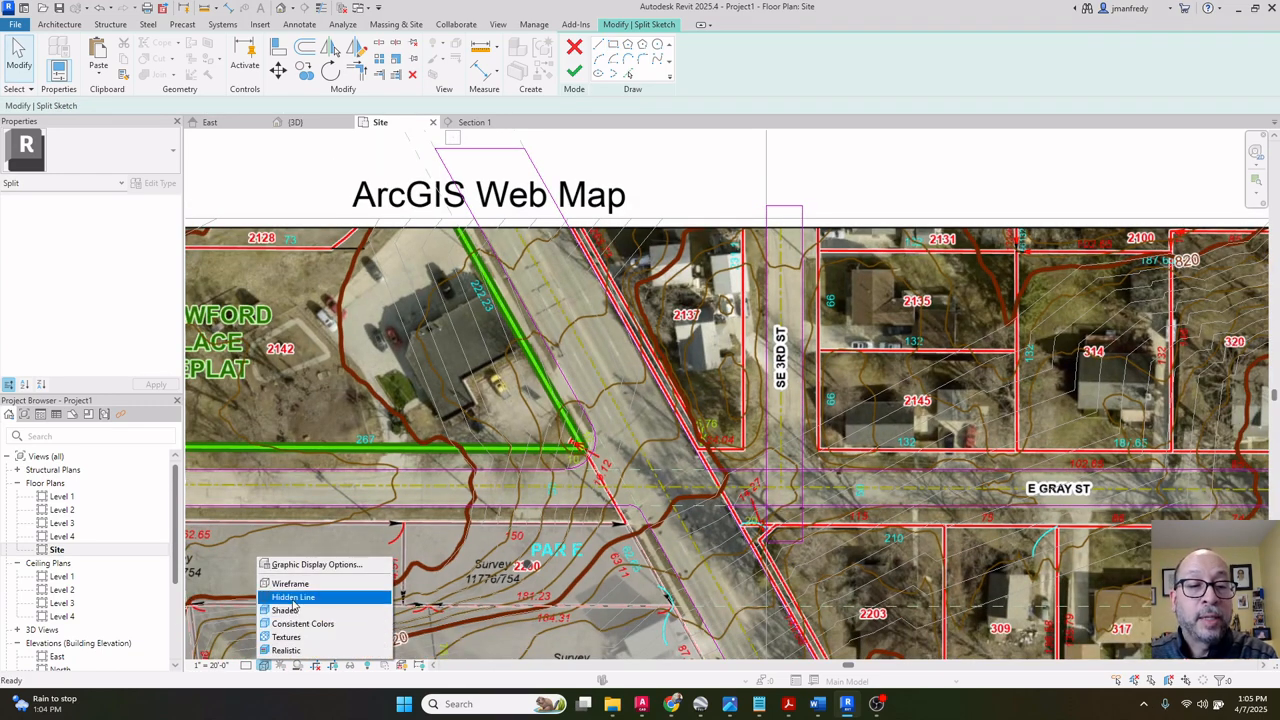
{"action": "left_click", "coordinate": [300, 581]}
{"action": "scroll", "coordinate": [749, 405], "scroll_direction": "up", "scroll_amount": 2}
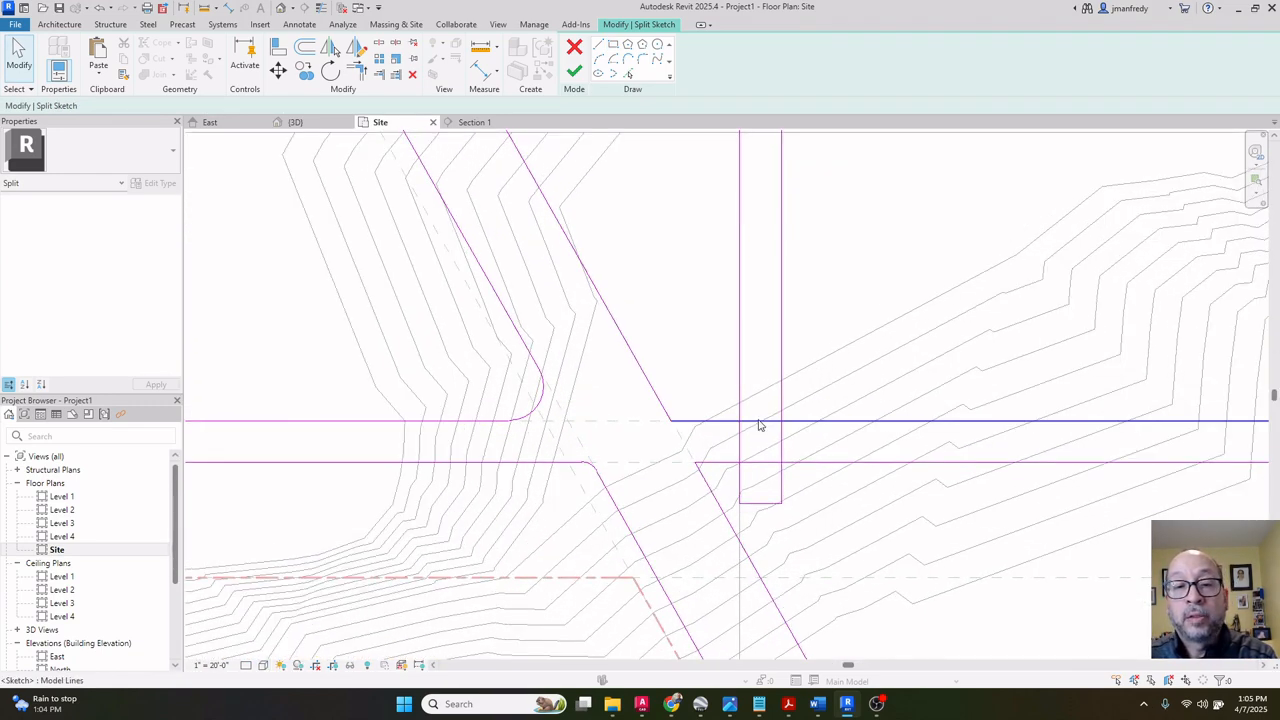
{"action": "key", "text": "s"}
{"action": "key", "text": "l"}
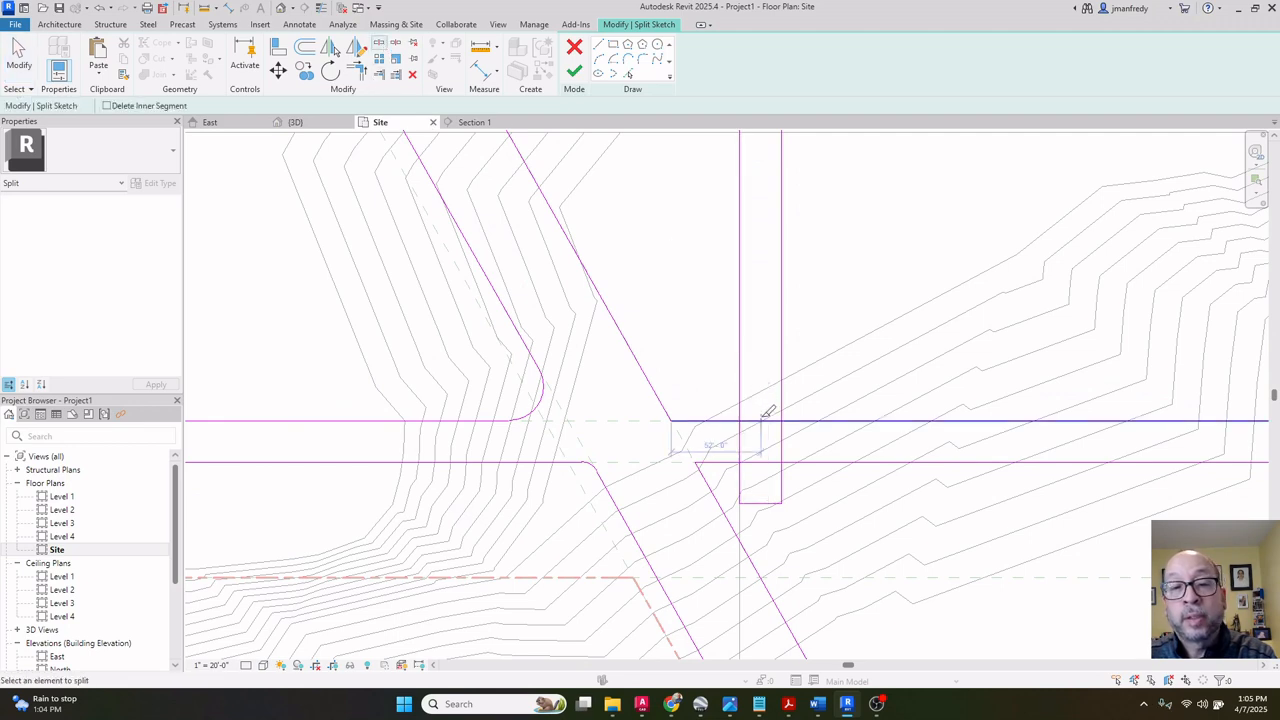
Split E Gray St's north sketch line between SE 3rd St's edges and trim both halves to corners with the side street's edges.
{"action": "left_click", "coordinate": [762, 421]}
{"action": "key", "text": "t"}
{"action": "key", "text": "r"}
{"action": "left_click", "coordinate": [740, 404]}
{"action": "left_click", "coordinate": [722, 421]}
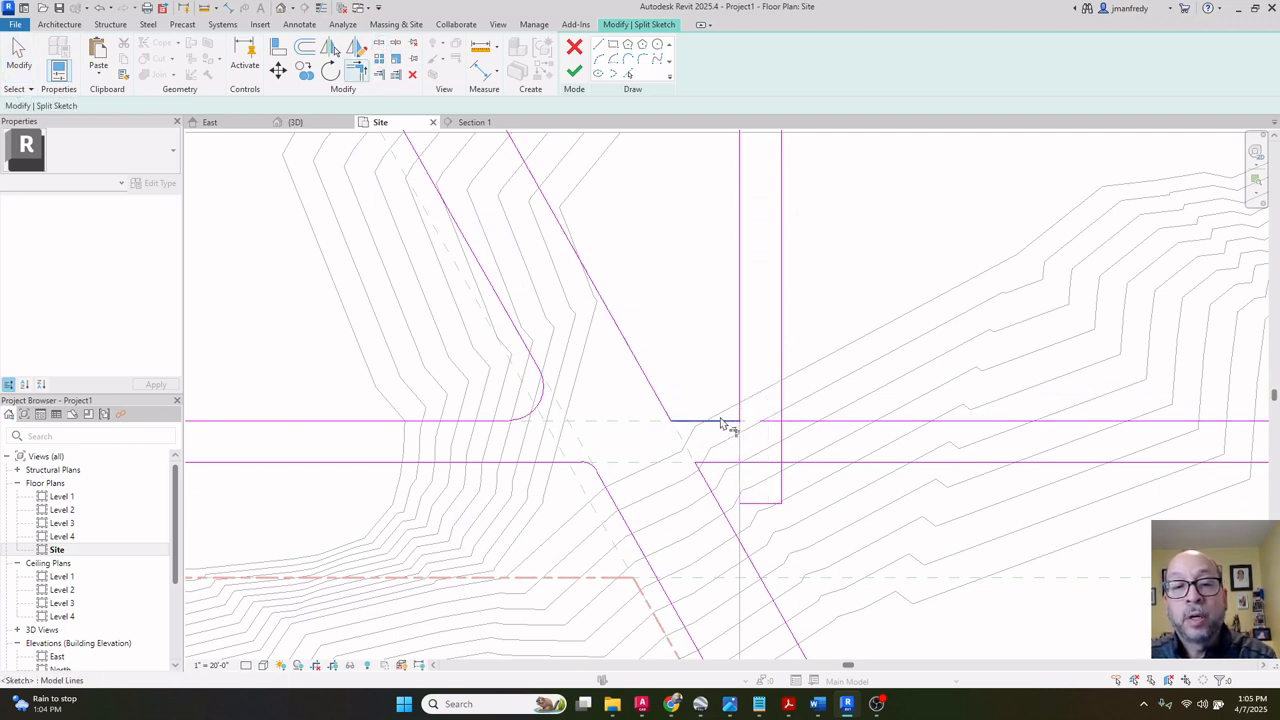
{"action": "left_click", "coordinate": [782, 403]}
{"action": "left_click", "coordinate": [788, 421]}
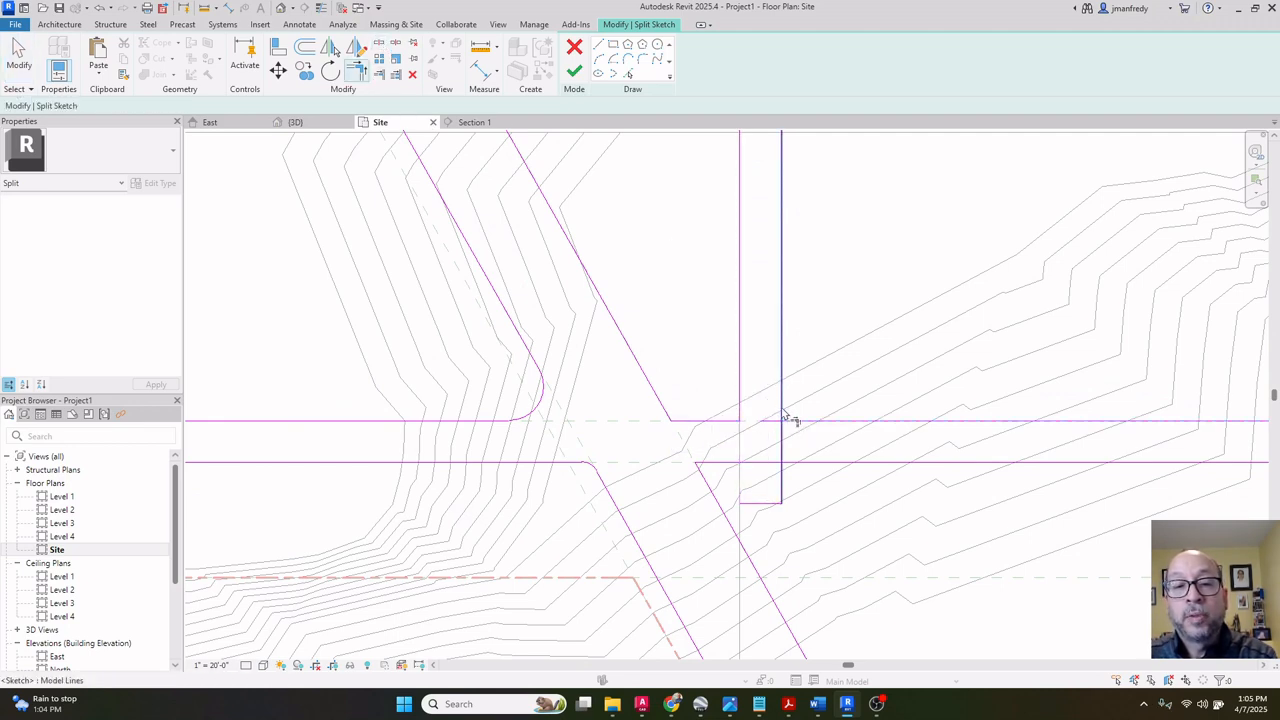
{"action": "key", "text": "Escape"}
{"action": "key", "text": "Escape"}
Delete the leftover short end line of SE 3rd St inside the E Gray St roadway.
{"action": "left_click", "coordinate": [771, 503]}
{"action": "key", "text": "Delete"}
{"action": "scroll", "coordinate": [820, 429], "scroll_direction": "down", "scroll_amount": 1}
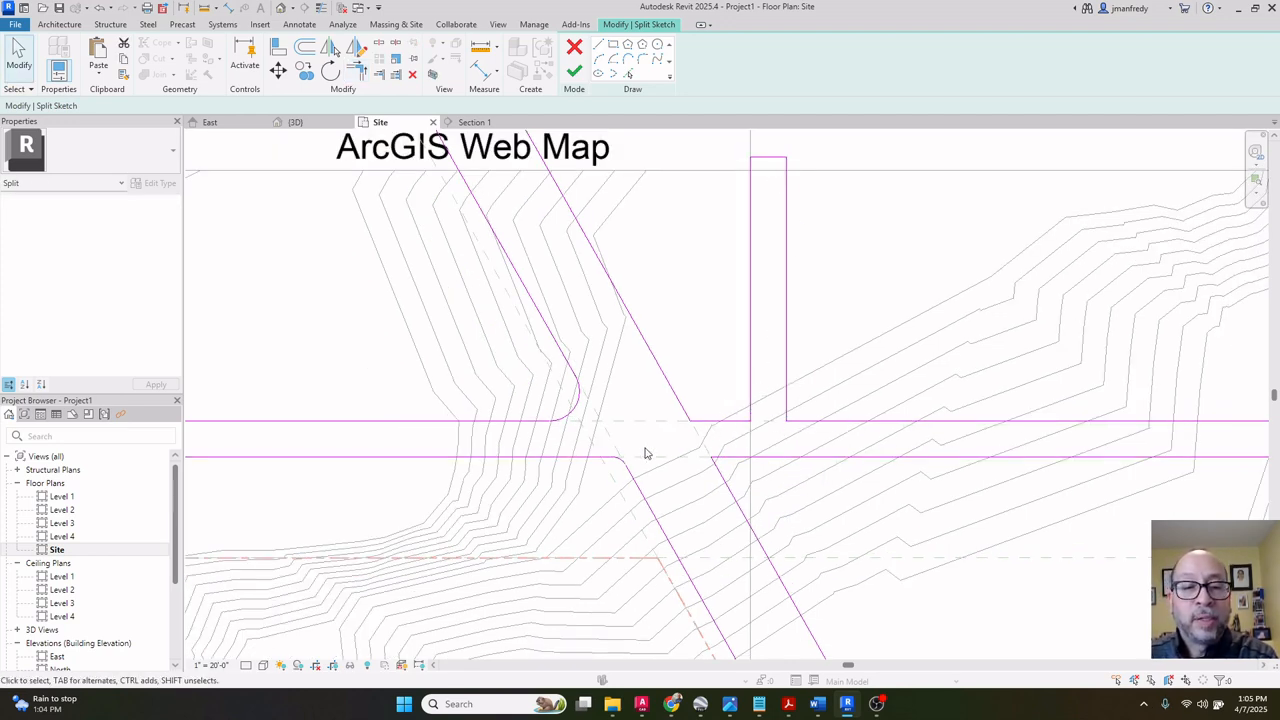
Switch the site view to Wireframe and set the radius of the intersection's northwest corner arc to 23 feet.
{"action": "left_click", "coordinate": [264, 666]}
{"action": "left_click", "coordinate": [290, 584]}
{"action": "scroll", "coordinate": [600, 410], "scroll_direction": "up", "scroll_amount": 4}
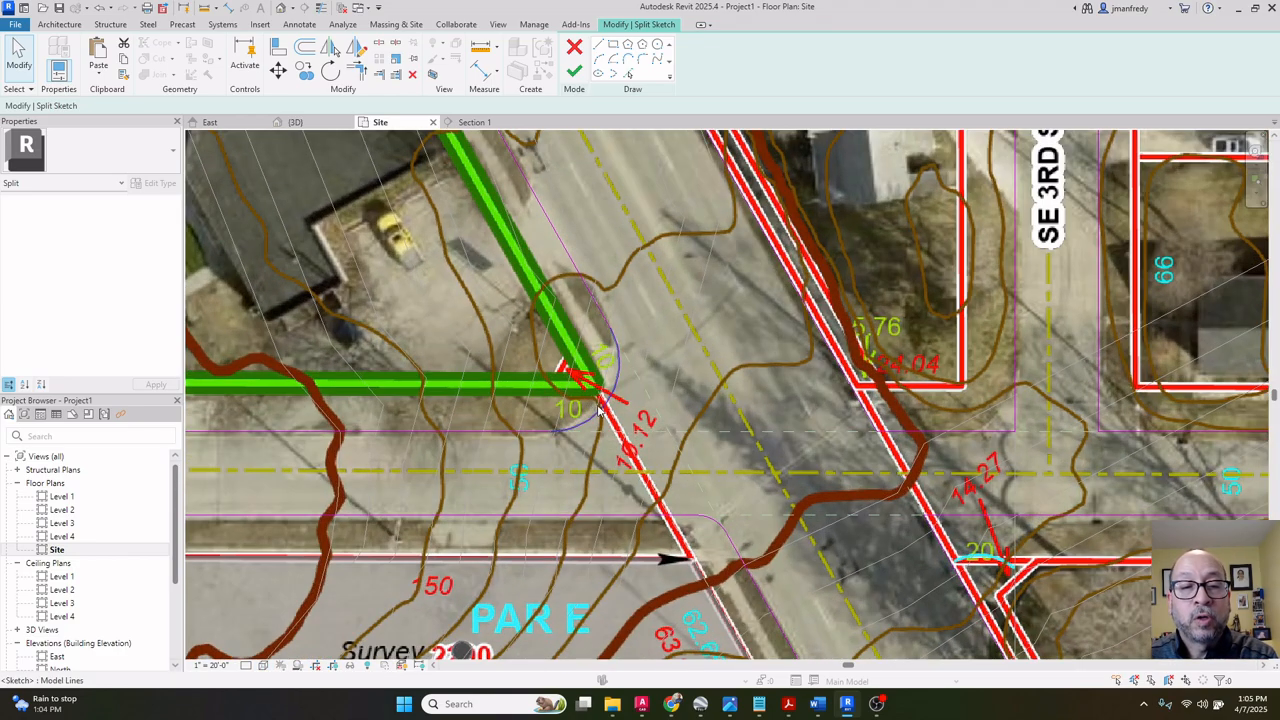
{"action": "left_click", "coordinate": [600, 410]}
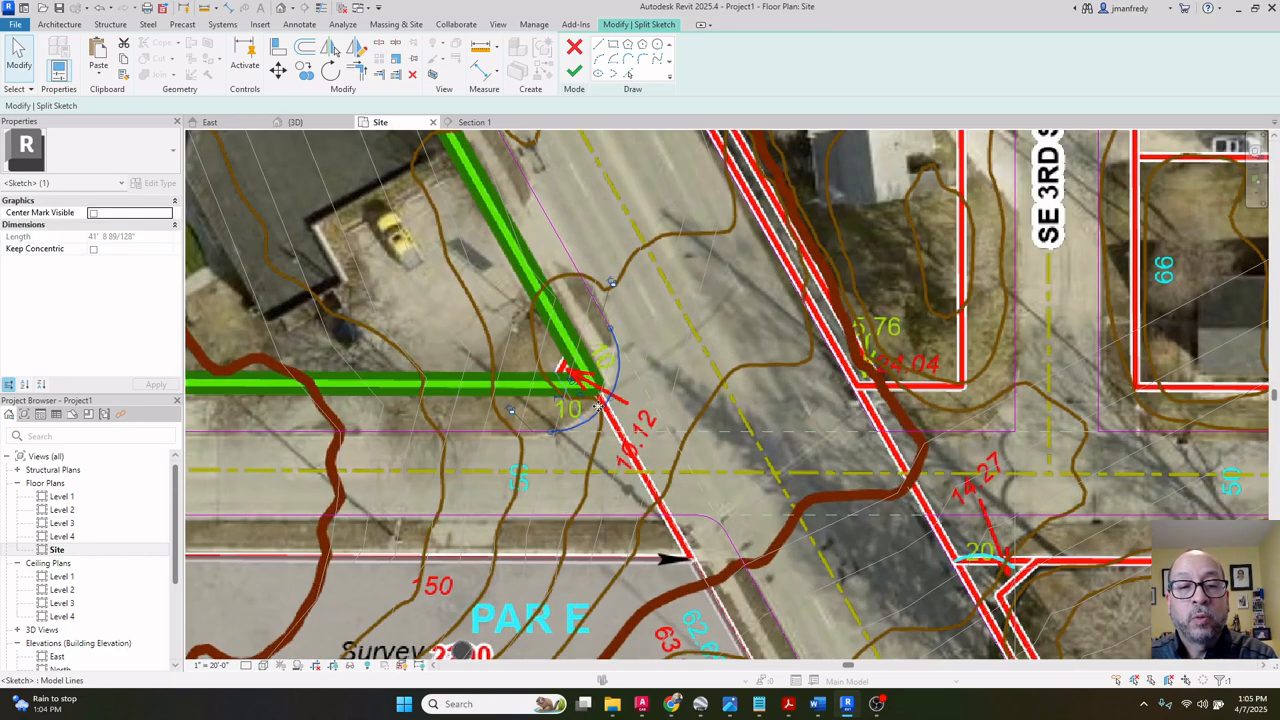
{"action": "scroll", "coordinate": [605, 405], "scroll_direction": "up", "scroll_amount": 2}
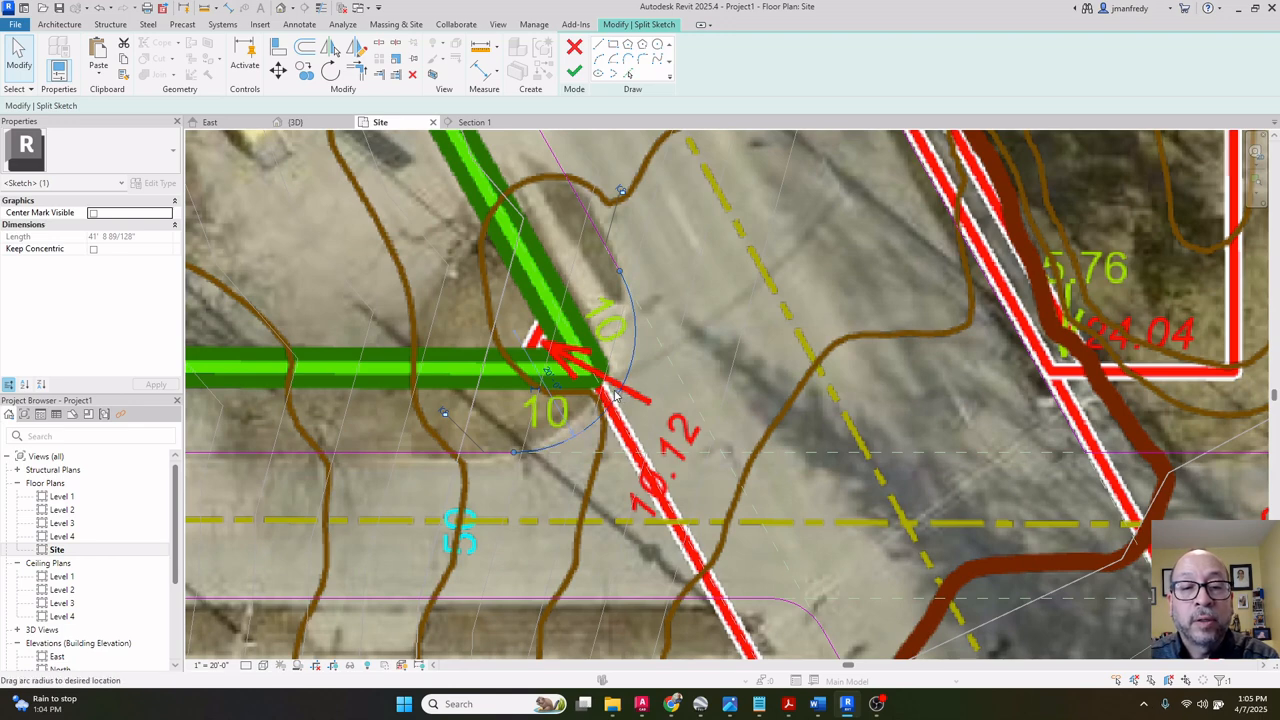
{"action": "left_click_drag", "start_coordinate": [615, 397], "coordinate": [641, 405]}
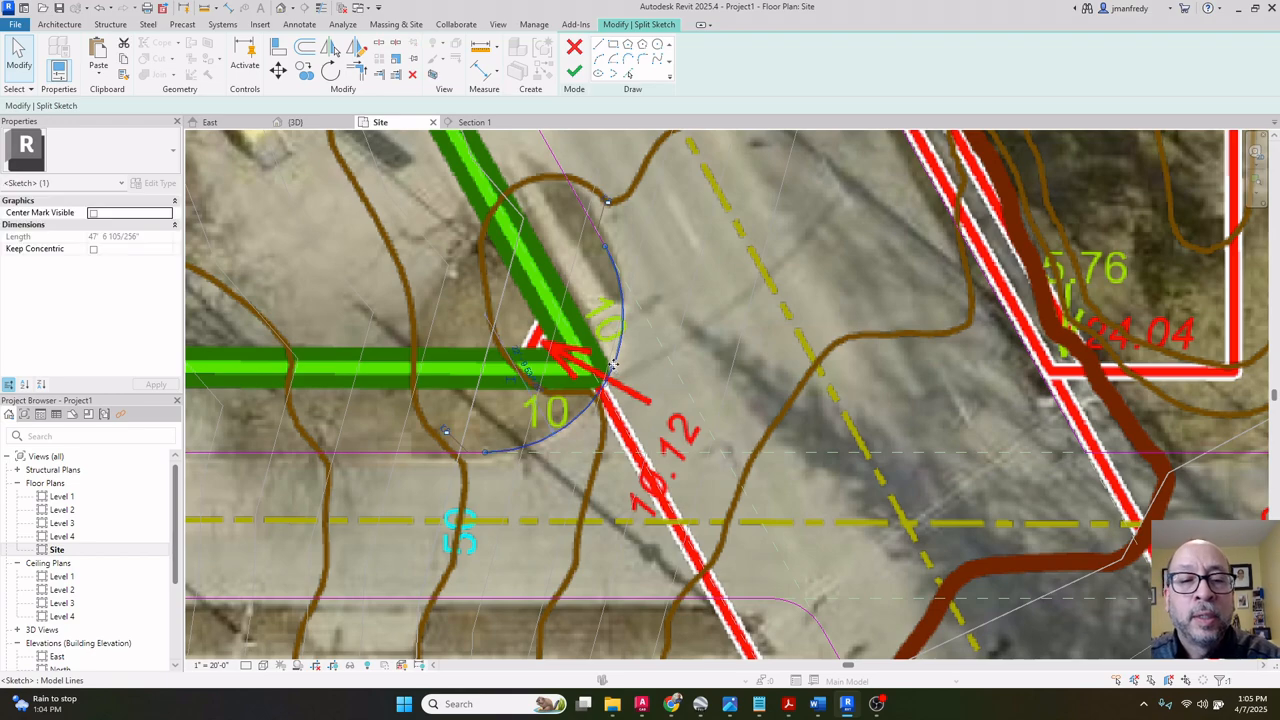
{"action": "left_click", "coordinate": [529, 371]}
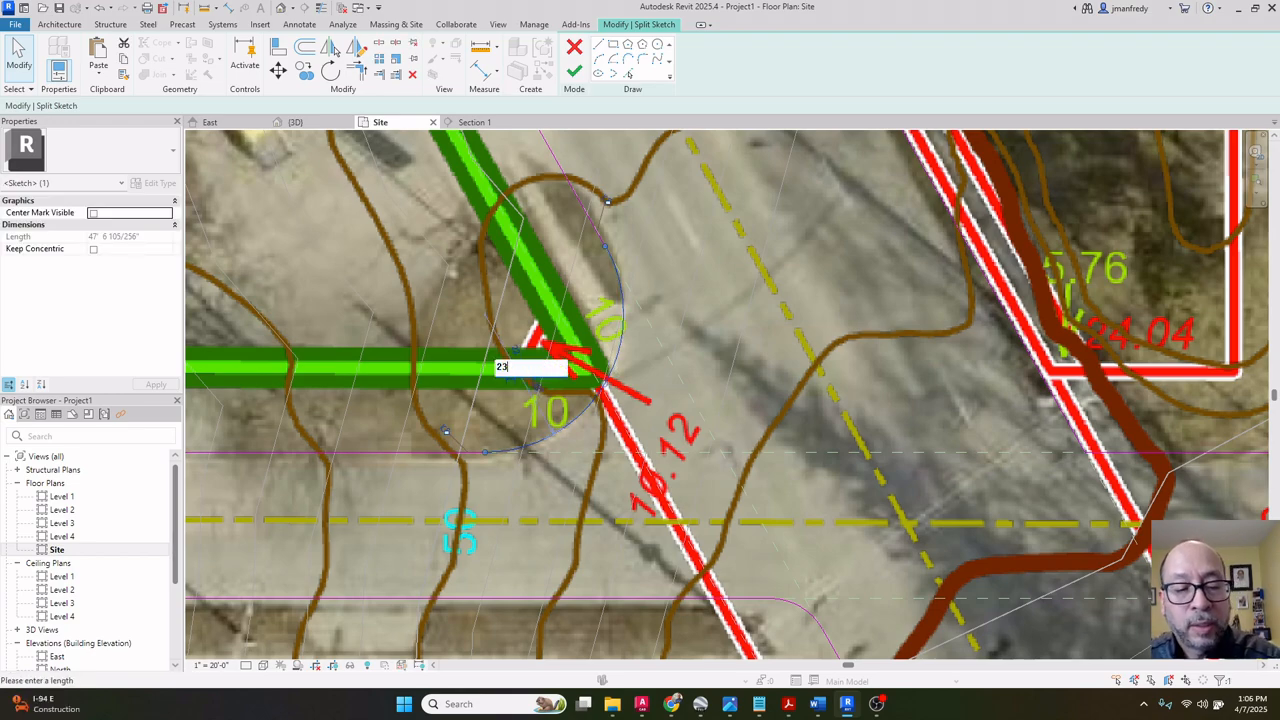
{"action": "key", "text": "Return"}
{"action": "left_click", "coordinate": [662, 367]}
Set the radius of the intersection's southwest corner arc to 20 feet.
{"action": "scroll", "coordinate": [665, 367], "scroll_direction": "down", "scroll_amount": 3}
{"action": "middle_click_drag", "start_coordinate": [747, 517], "coordinate": [761, 470]}
{"action": "scroll", "coordinate": [761, 470], "scroll_direction": "up", "scroll_amount": 2}
{"action": "scroll", "coordinate": [761, 470], "scroll_direction": "up", "scroll_amount": 1}
{"action": "left_click", "coordinate": [762, 456]}
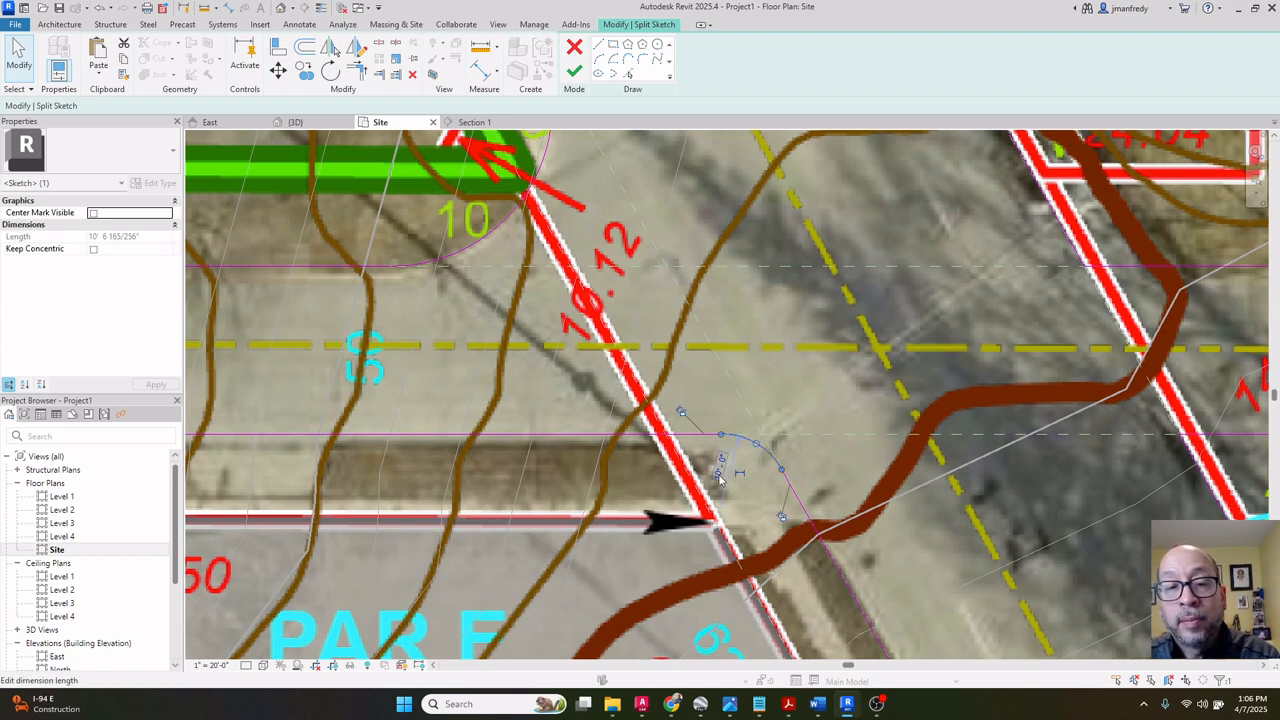
{"action": "left_click_drag", "start_coordinate": [756, 443], "coordinate": [750, 456]}
{"action": "left_click", "coordinate": [692, 496]}
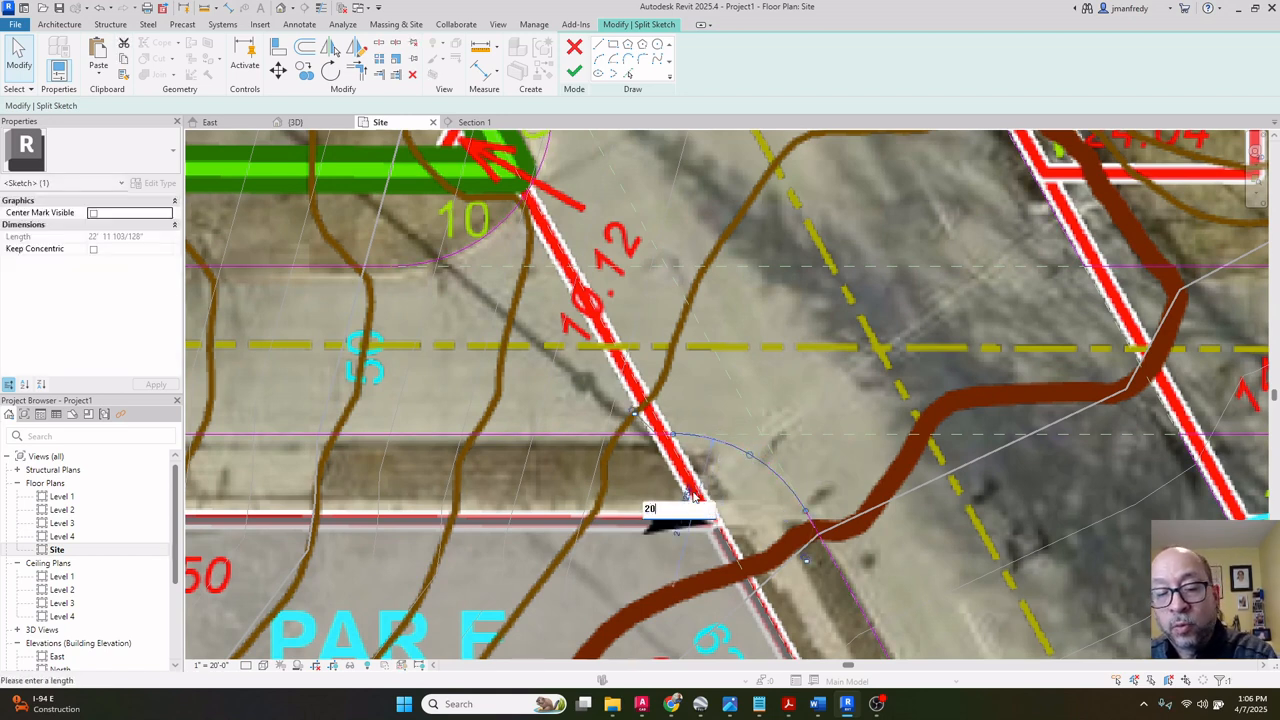
{"action": "key", "text": "Return"}
Fillet the corner between Indianola Ave's east edge and E Gray St's north edge, fitting the arc to the aerial map.
{"action": "middle_click_drag", "start_coordinate": [913, 276], "coordinate": [668, 494]}
{"action": "scroll", "coordinate": [682, 489], "scroll_direction": "down", "scroll_amount": 1}
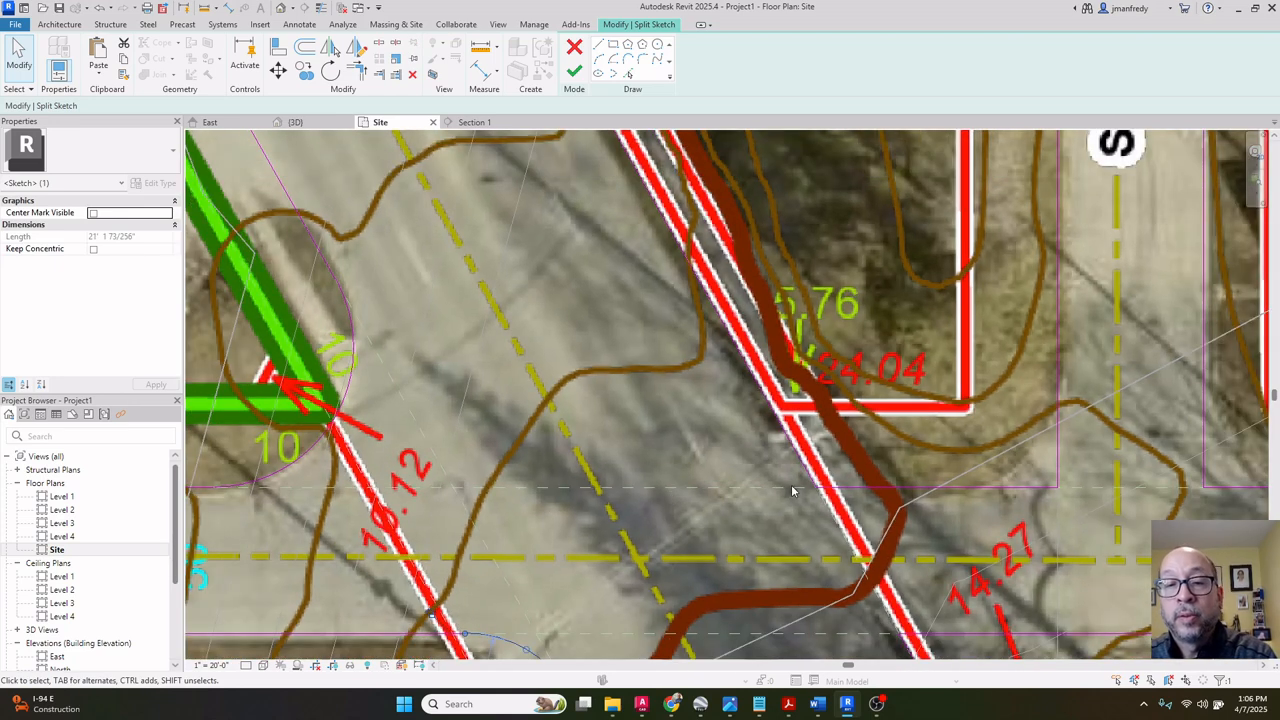
{"action": "middle_click_drag", "start_coordinate": [844, 449], "coordinate": [721, 467]}
{"action": "key", "text": "s"}
{"action": "key", "text": "l"}
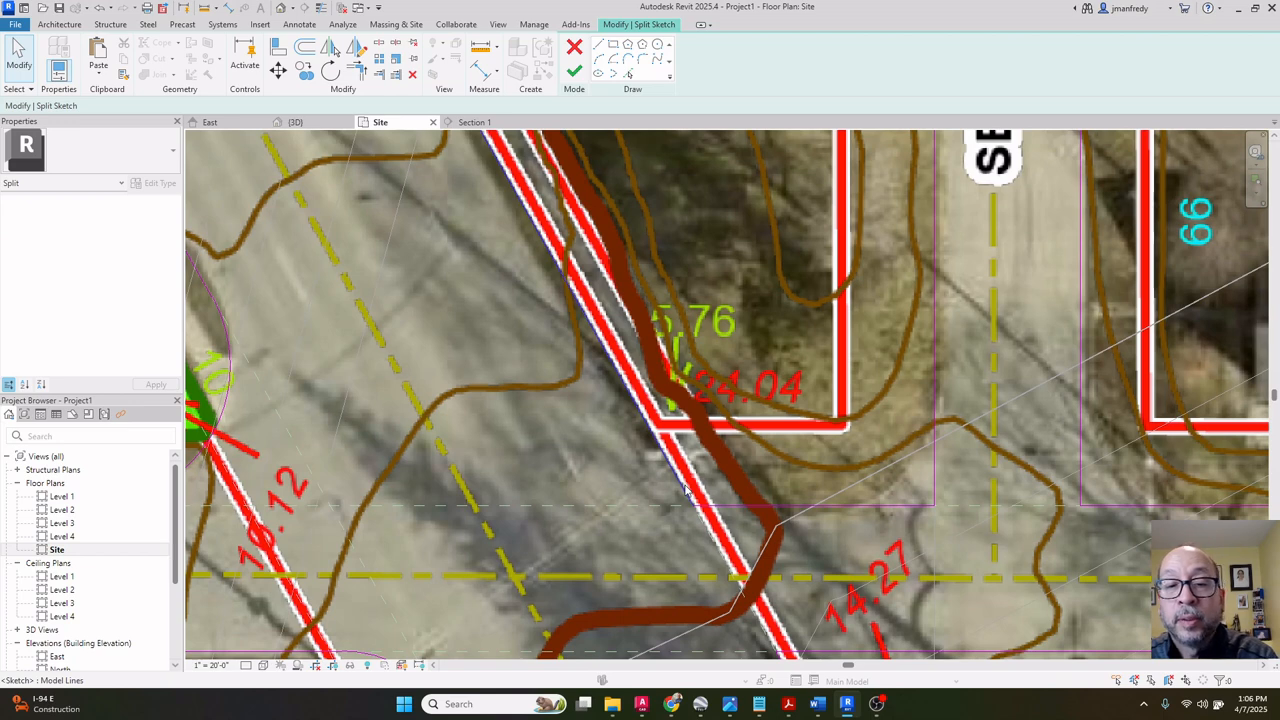
{"action": "left_click", "coordinate": [645, 60]}
{"action": "left_click", "coordinate": [670, 457]}
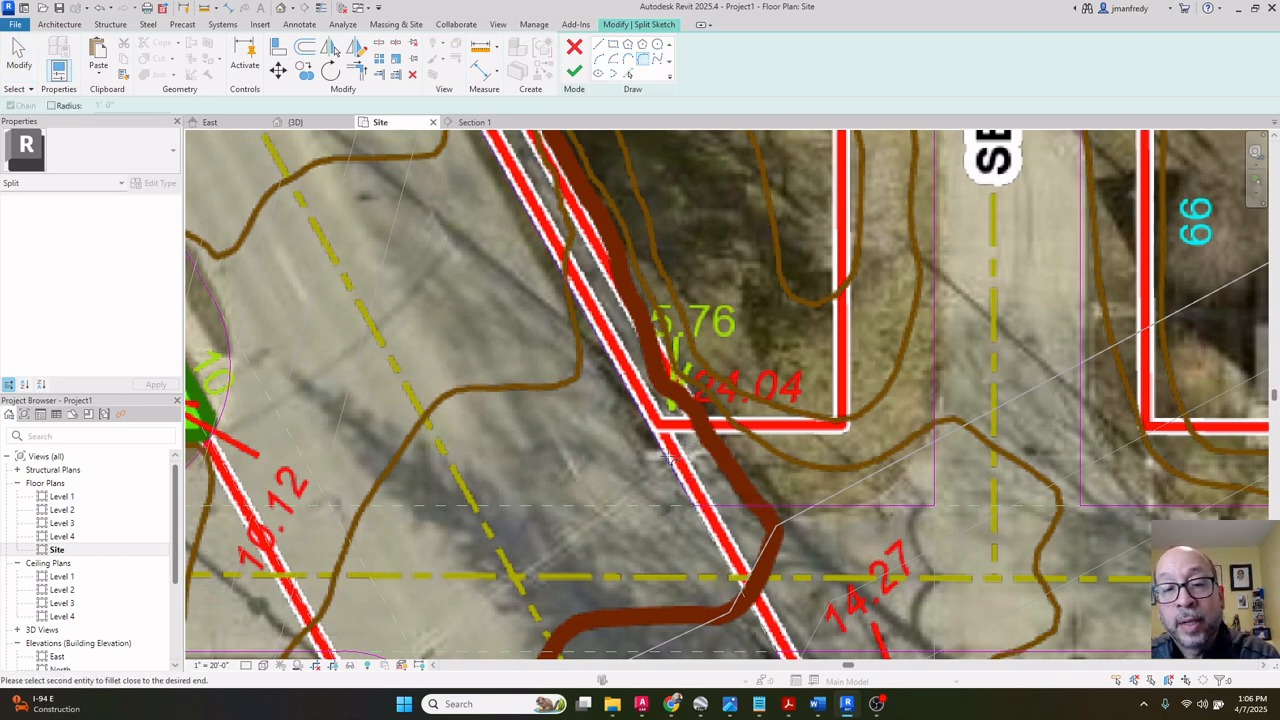
{"action": "left_click", "coordinate": [733, 500]}
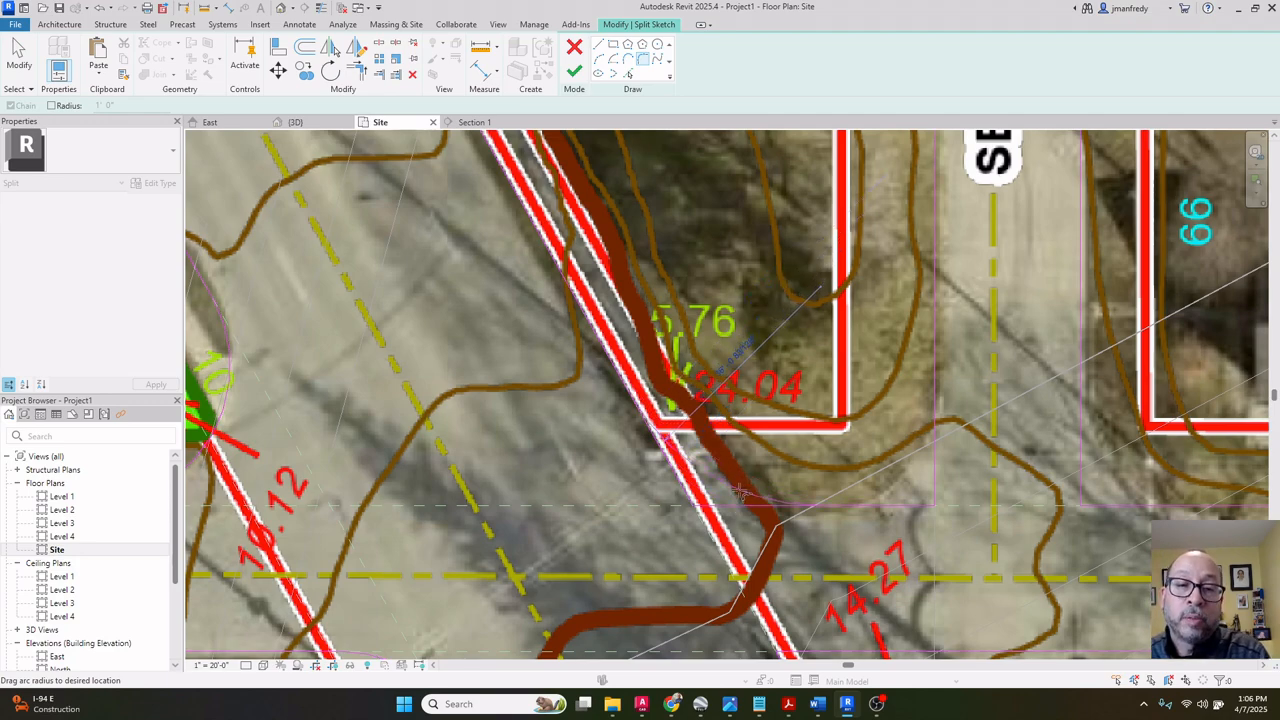
{"action": "scroll", "coordinate": [742, 487], "scroll_direction": "down", "scroll_amount": 5}
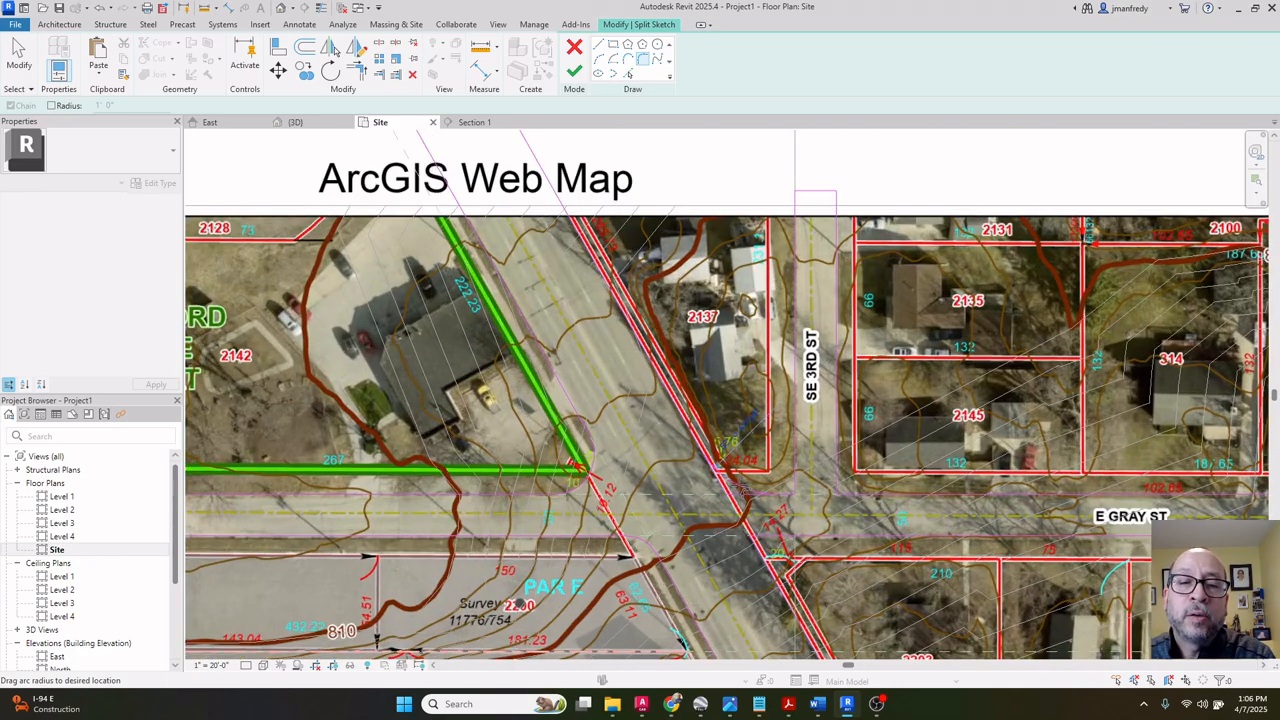
{"action": "scroll", "coordinate": [742, 487], "scroll_direction": "up", "scroll_amount": 2}
{"action": "middle_click_drag", "start_coordinate": [636, 510], "coordinate": [710, 448]}
{"action": "scroll", "coordinate": [668, 300], "scroll_direction": "up", "scroll_amount": 1}
{"action": "scroll", "coordinate": [668, 306], "scroll_direction": "down", "scroll_amount": 1}
{"action": "scroll", "coordinate": [656, 408], "scroll_direction": "up", "scroll_amount": 2}
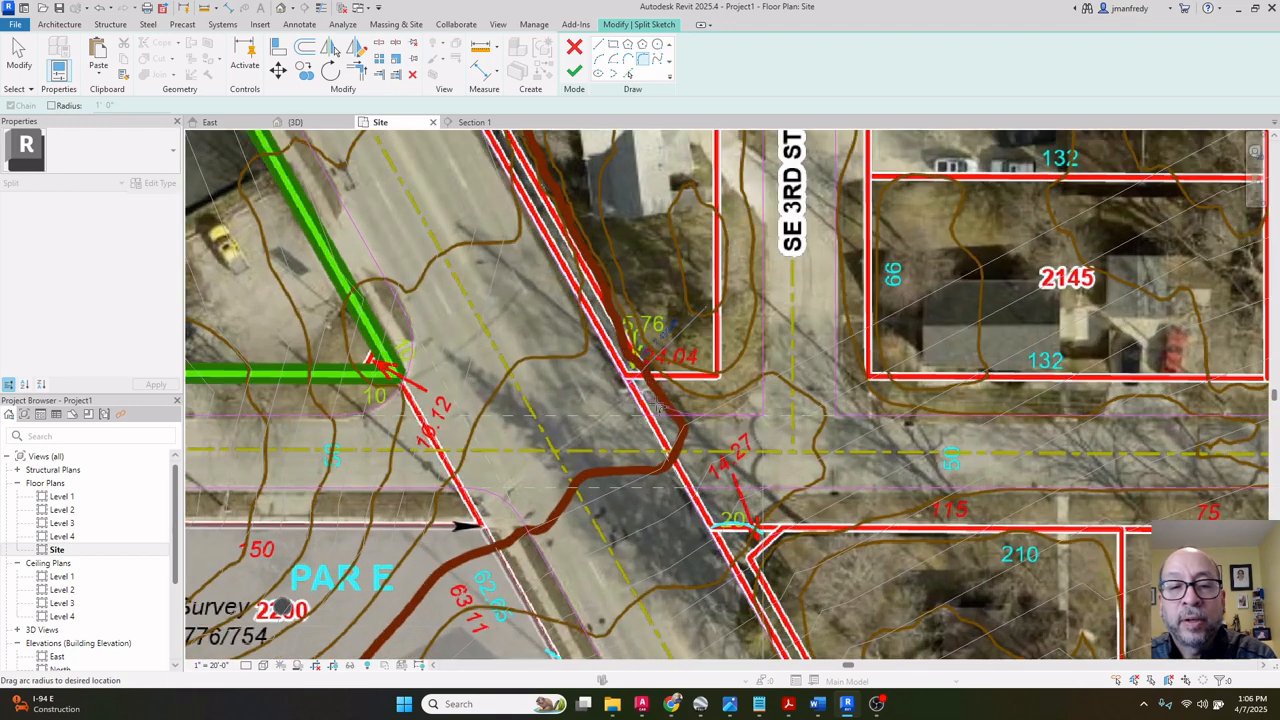
{"action": "left_click", "coordinate": [660, 413]}
Fillet the corner between E Gray St's north edge and SE 3rd St's west edge to match the curb.
{"action": "scroll", "coordinate": [662, 414], "scroll_direction": "up", "scroll_amount": 4}
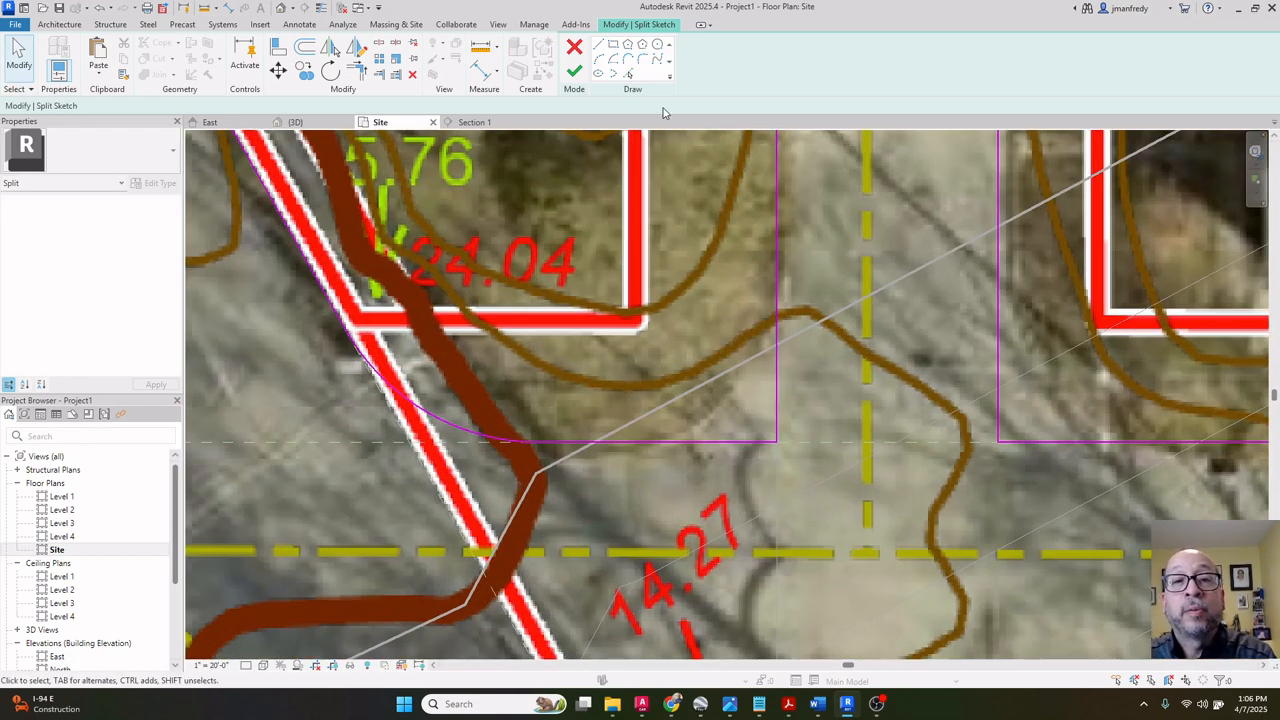
{"action": "left_click", "coordinate": [644, 61]}
{"action": "left_click", "coordinate": [727, 437]}
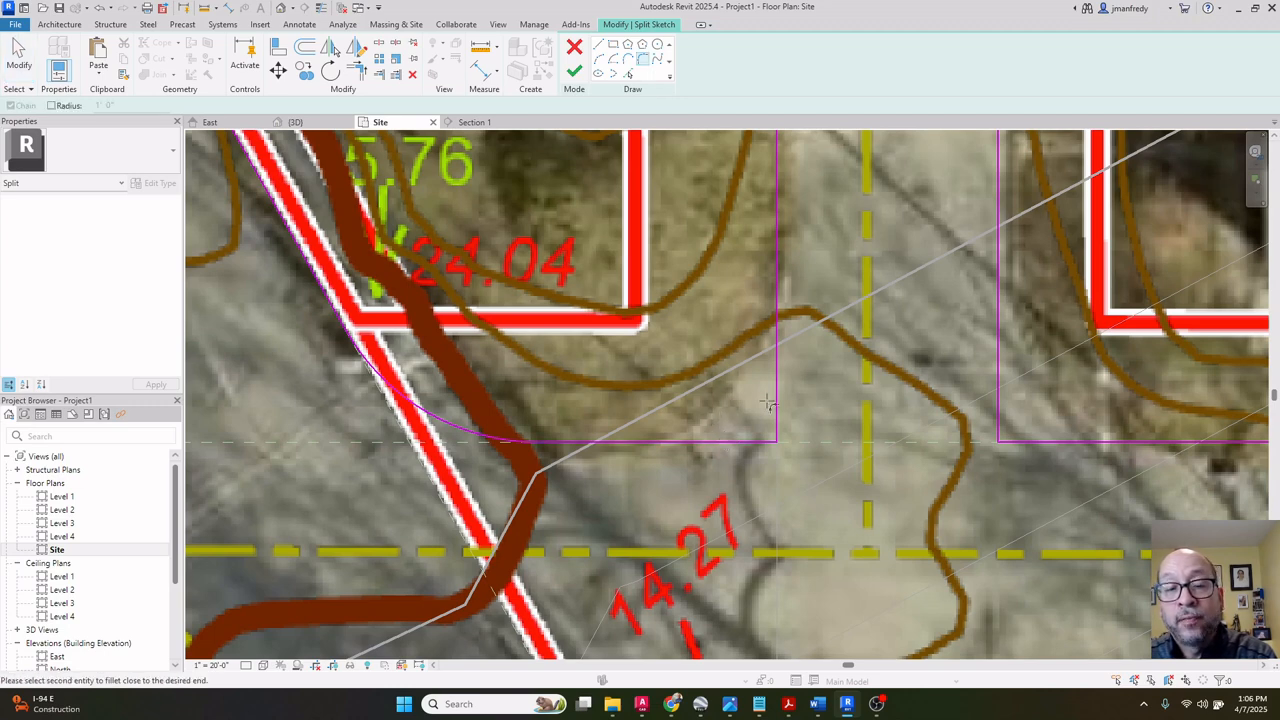
{"action": "left_click", "coordinate": [776, 368]}
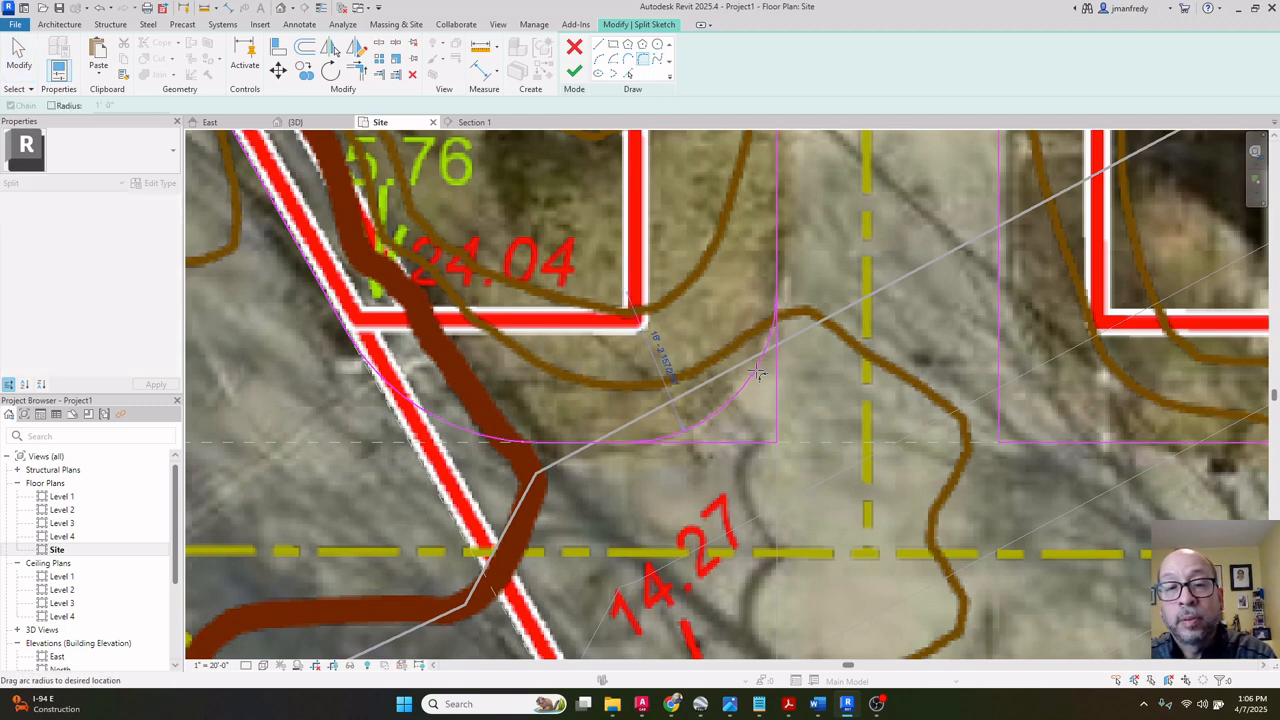
{"action": "left_click", "coordinate": [758, 373]}
{"action": "key", "text": "Escape"}
Fillet the corner between SE 3rd St's east edge and E Gray St's north edge and set its radius to 20 feet.
{"action": "scroll", "coordinate": [765, 402], "scroll_direction": "down", "scroll_amount": 2}
{"action": "middle_click_drag", "start_coordinate": [936, 402], "coordinate": [674, 411]}
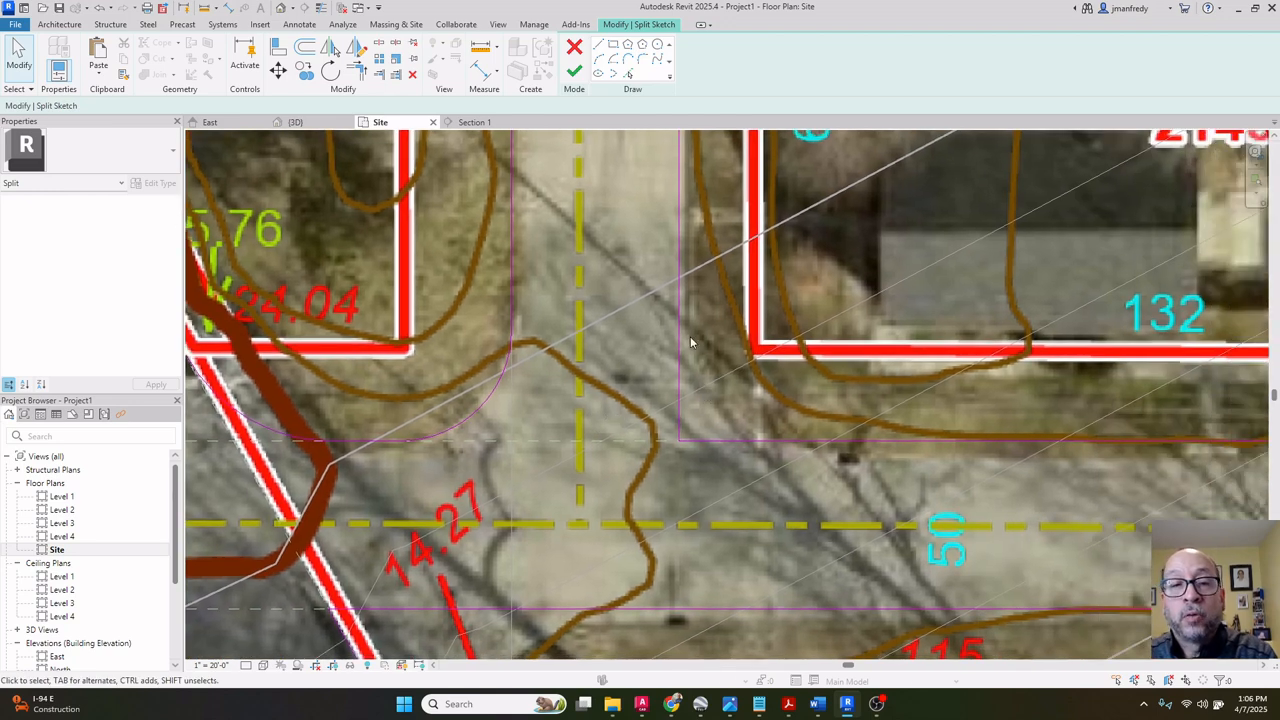
{"action": "left_click", "coordinate": [644, 61]}
{"action": "left_click", "coordinate": [680, 395]}
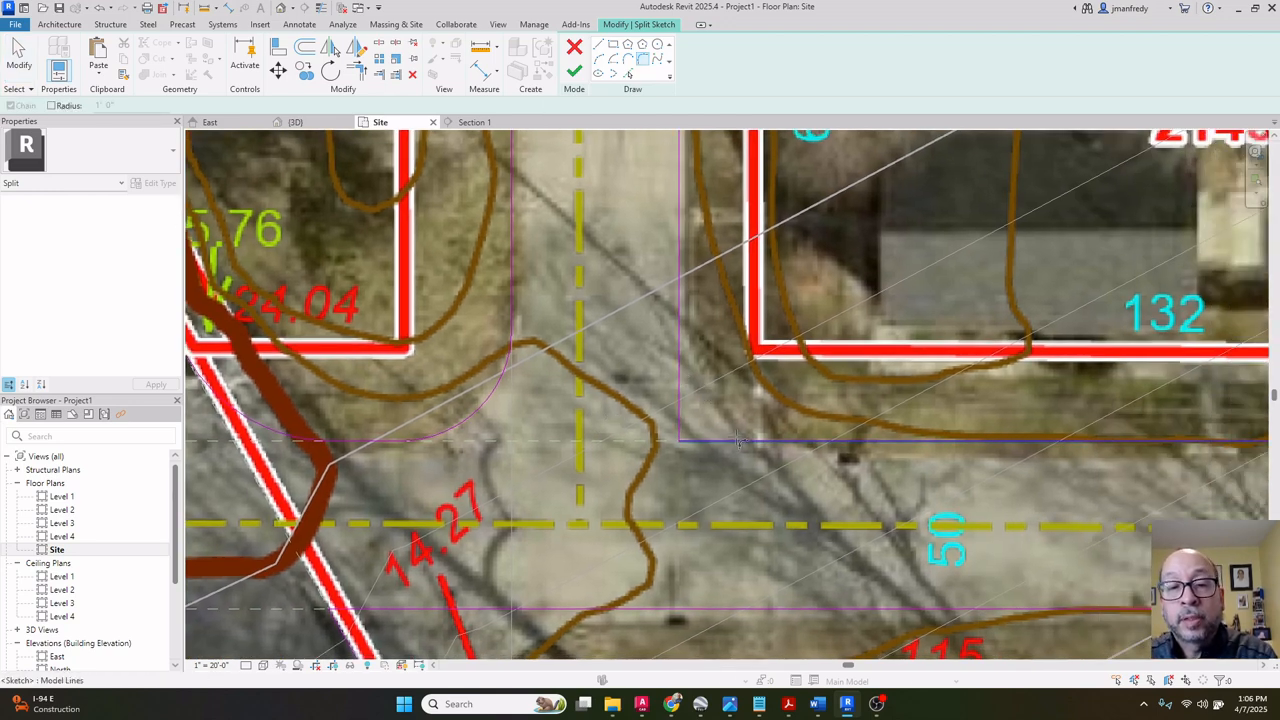
{"action": "left_click", "coordinate": [742, 439]}
{"action": "left_click", "coordinate": [745, 402]}
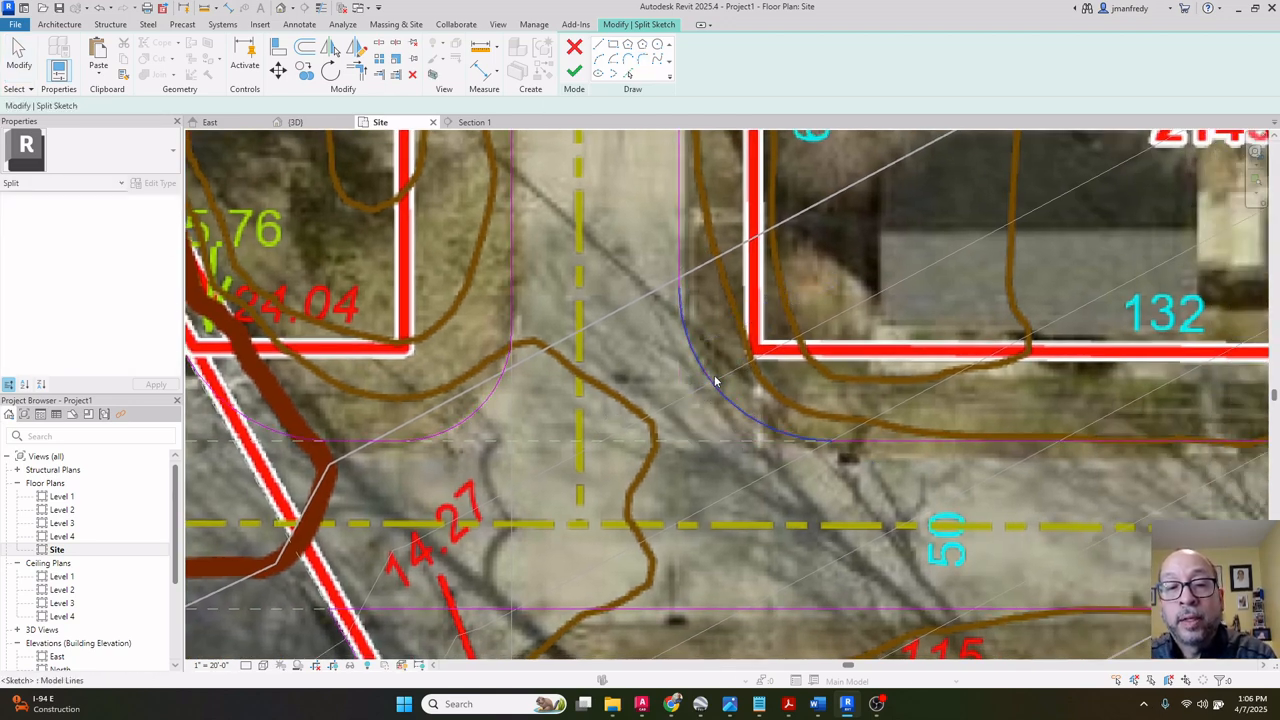
{"action": "left_click", "coordinate": [753, 318]}
{"action": "type", "text": "2"}
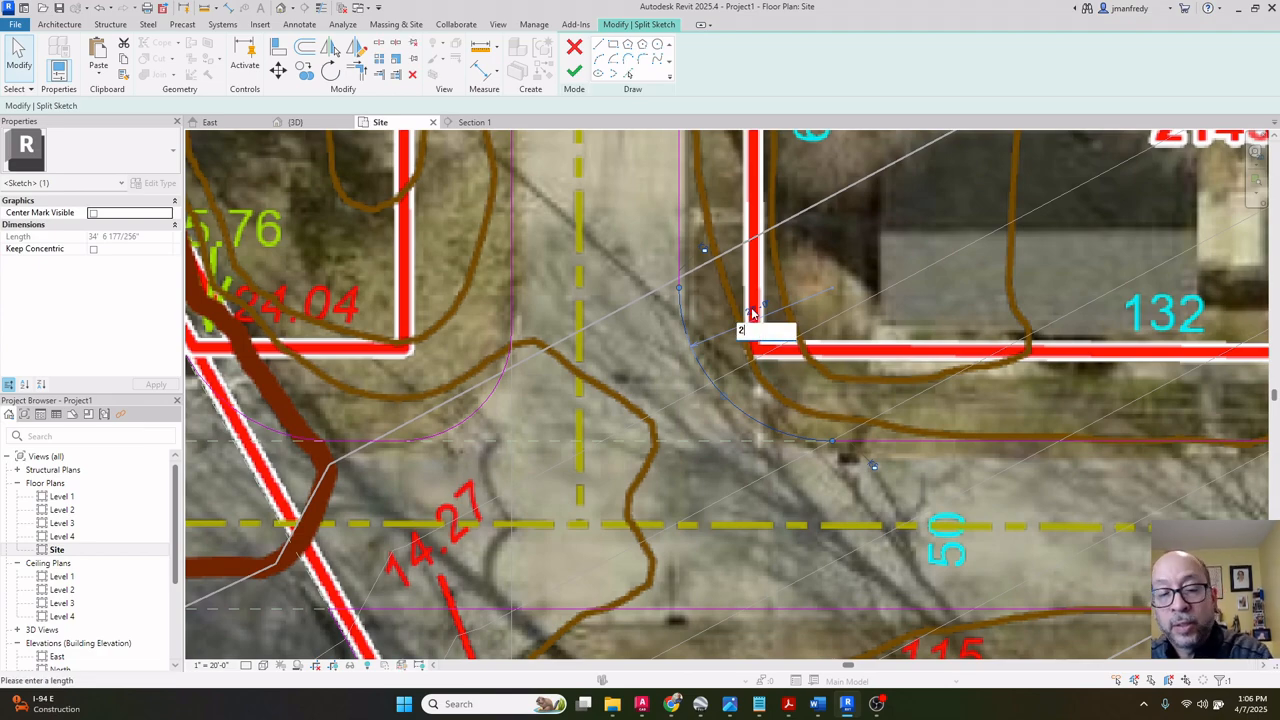
{"action": "type", "text": "0"}
{"action": "key", "text": "Return"}
Switch the view to Hidden Line and fillet the southeast corner of Indianola Ave and E Gray St with a radius of about 28 feet.
{"action": "scroll", "coordinate": [773, 340], "scroll_direction": "down", "scroll_amount": 4}
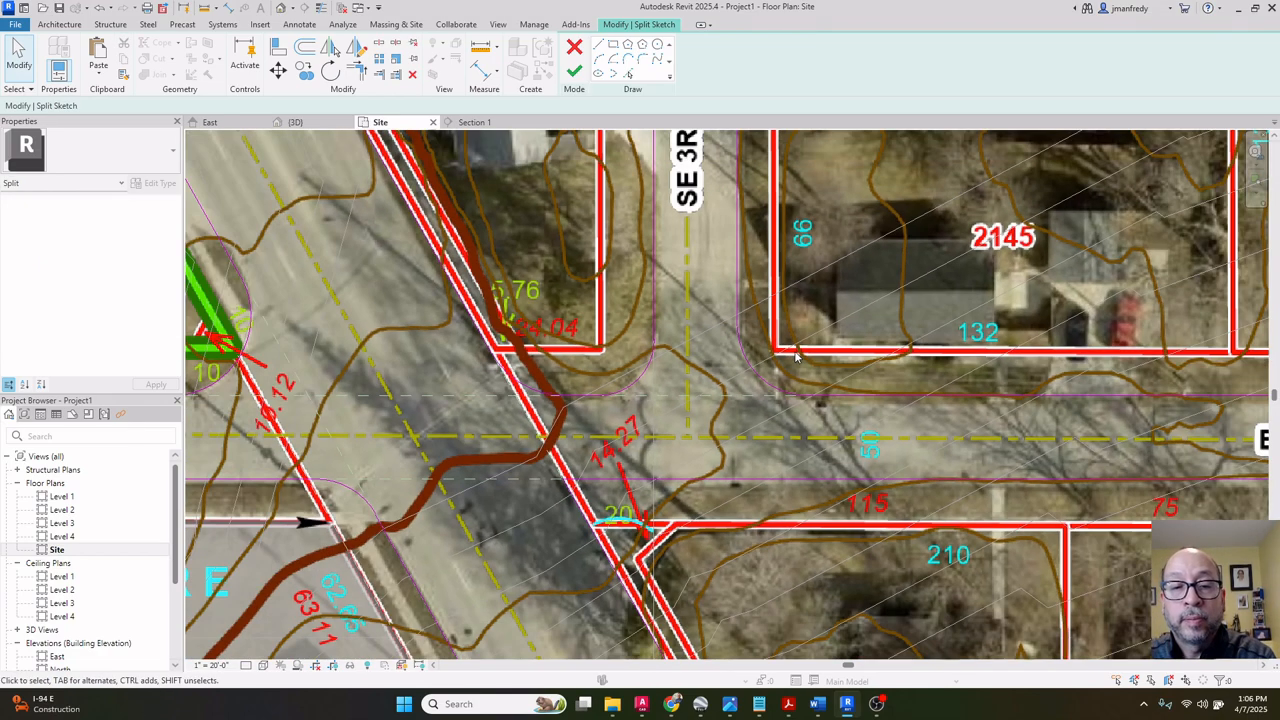
{"action": "middle_click_drag", "start_coordinate": [658, 531], "coordinate": [660, 404]}
{"action": "scroll", "coordinate": [650, 400], "scroll_direction": "up", "scroll_amount": 1}
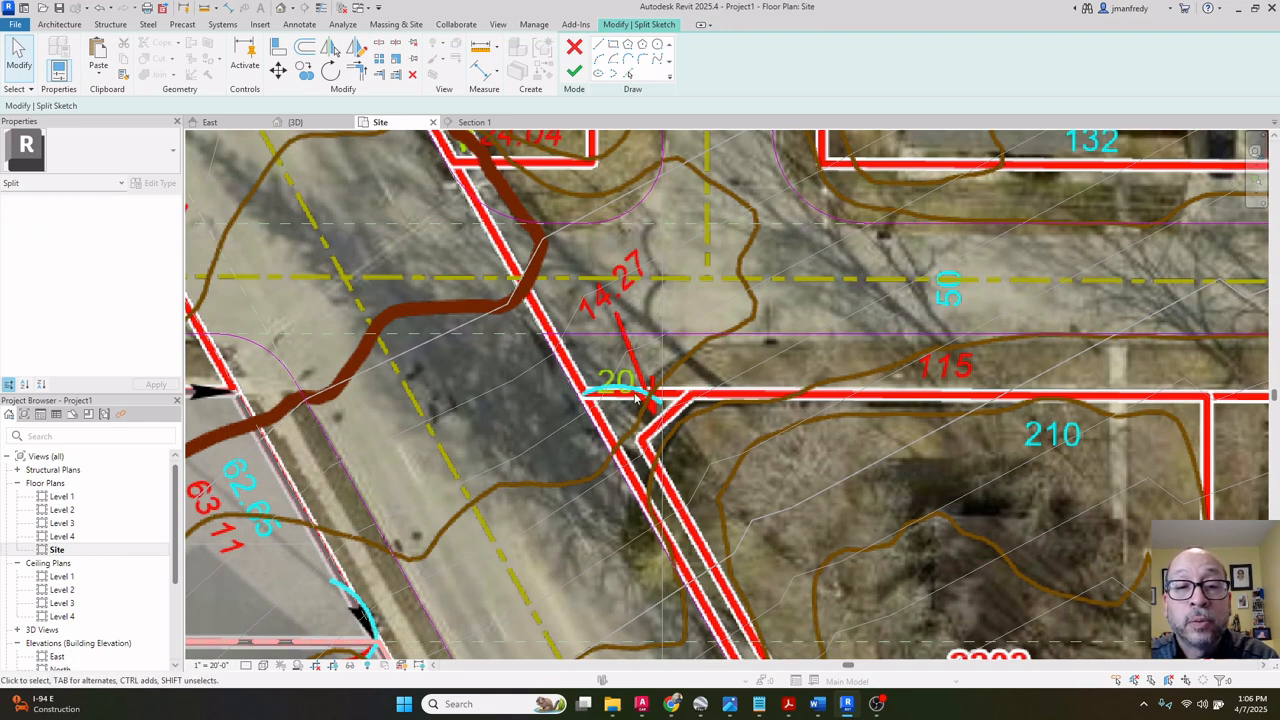
{"action": "left_click", "coordinate": [264, 665]}
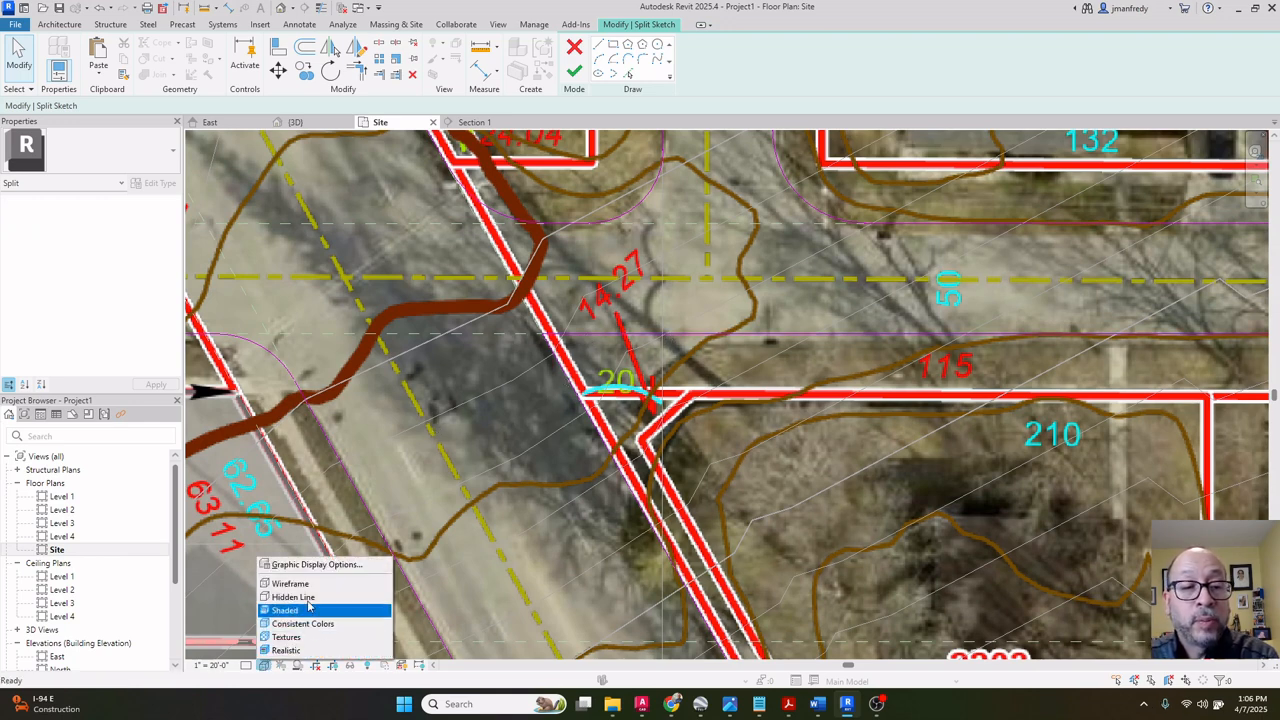
{"action": "left_click", "coordinate": [308, 598]}
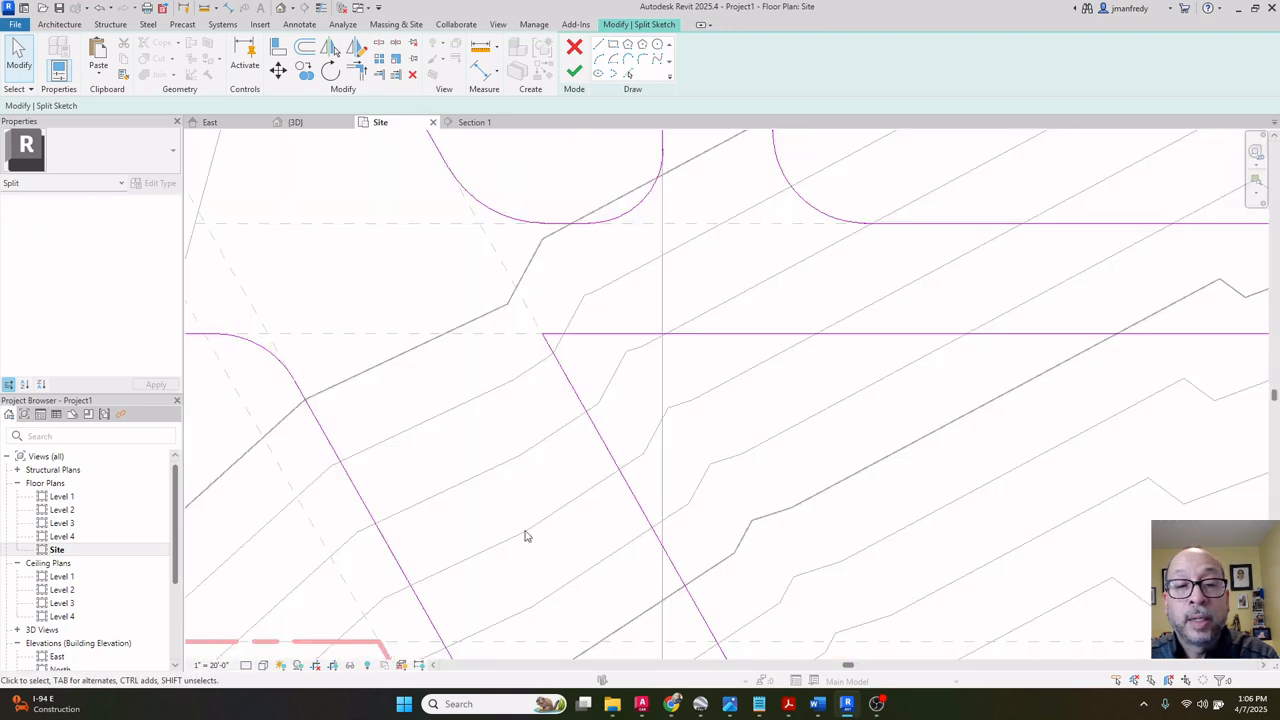
{"action": "left_click", "coordinate": [643, 60]}
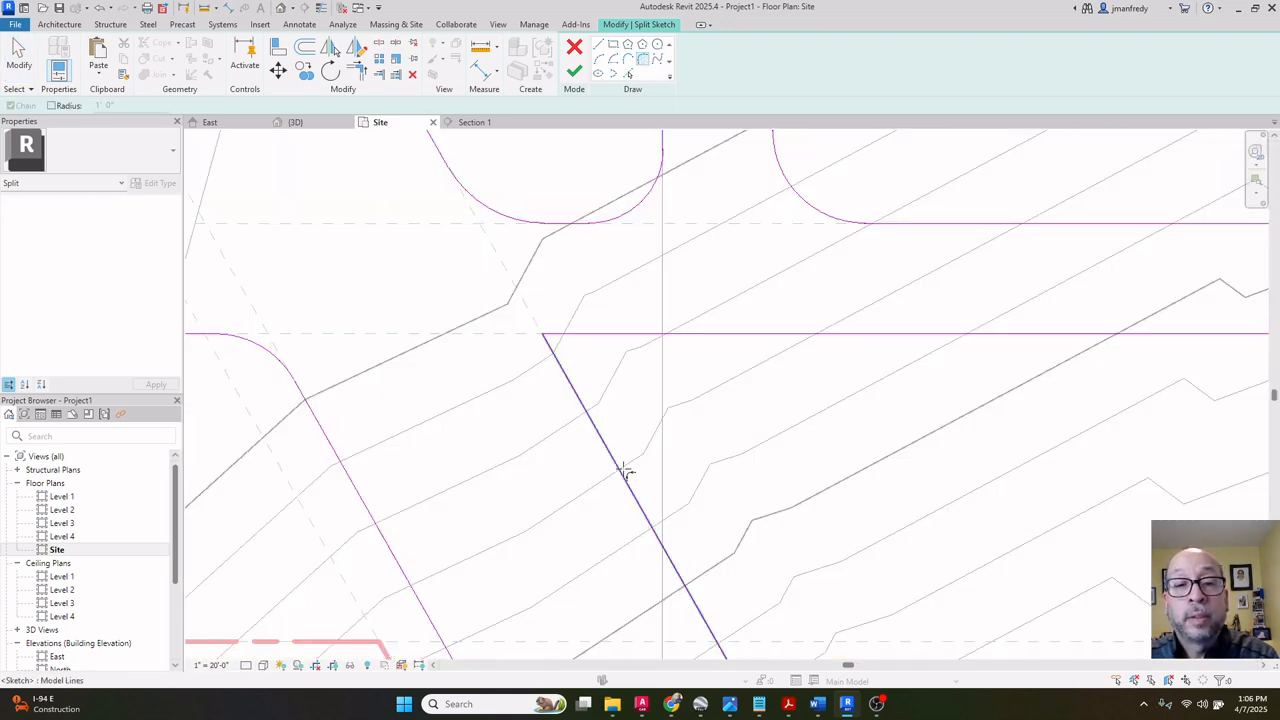
{"action": "left_click", "coordinate": [623, 466]}
{"action": "left_click", "coordinate": [698, 335]}
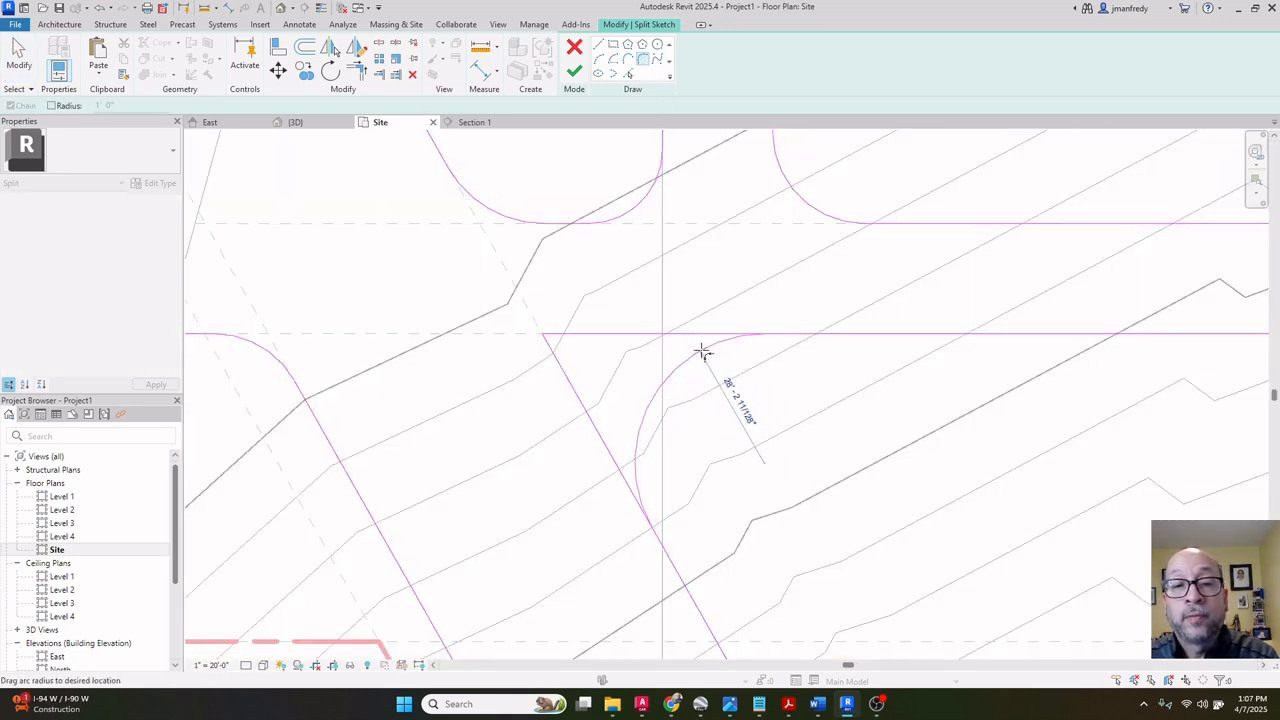
{"action": "left_click", "coordinate": [706, 360]}
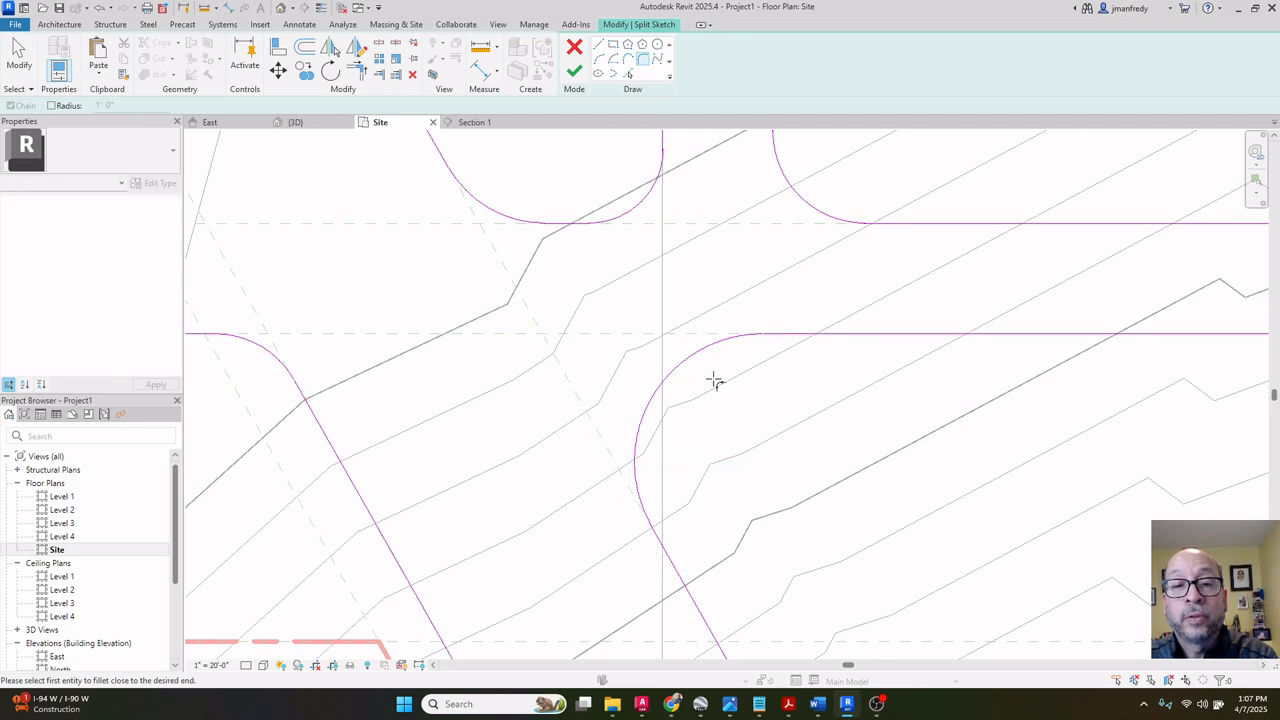
Show the aerial map in the view again and set the southeast corner arc's radius to 30 feet.
{"action": "left_click", "coordinate": [263, 665]}
{"action": "left_click", "coordinate": [300, 597]}
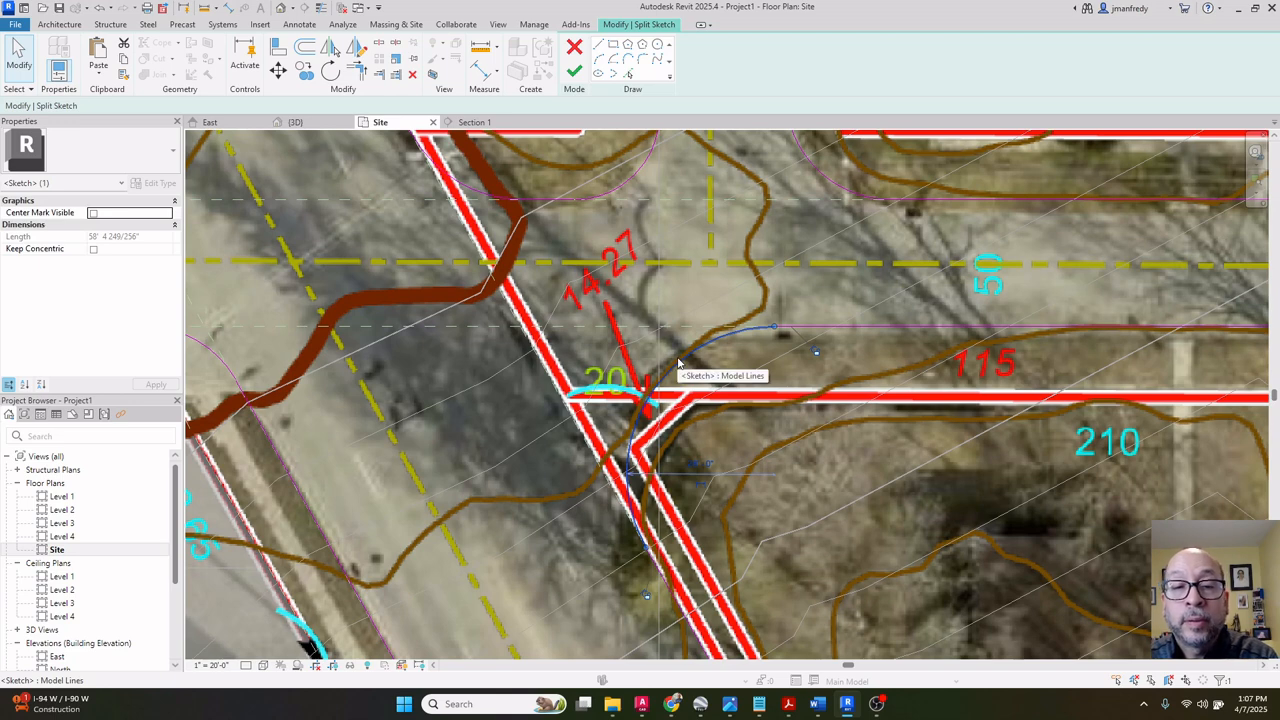
{"action": "left_click", "coordinate": [703, 468]}
{"action": "scroll", "coordinate": [703, 469], "scroll_direction": "up", "scroll_amount": 1}
{"action": "type", "text": "30"}
{"action": "key", "text": "Return"}
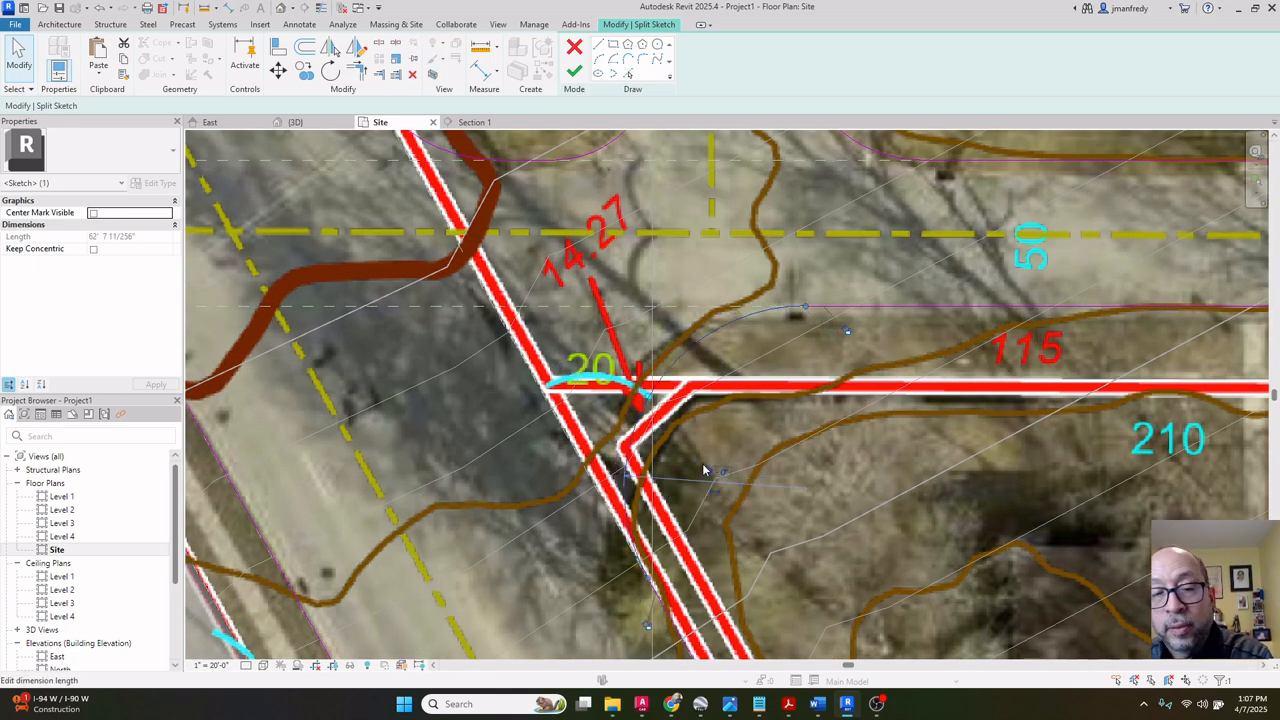
Switch the Site view to Hidden Line and finish the split sketch to separate the streets from the toposolid.
{"action": "scroll", "coordinate": [705, 468], "scroll_direction": "down", "scroll_amount": 6}
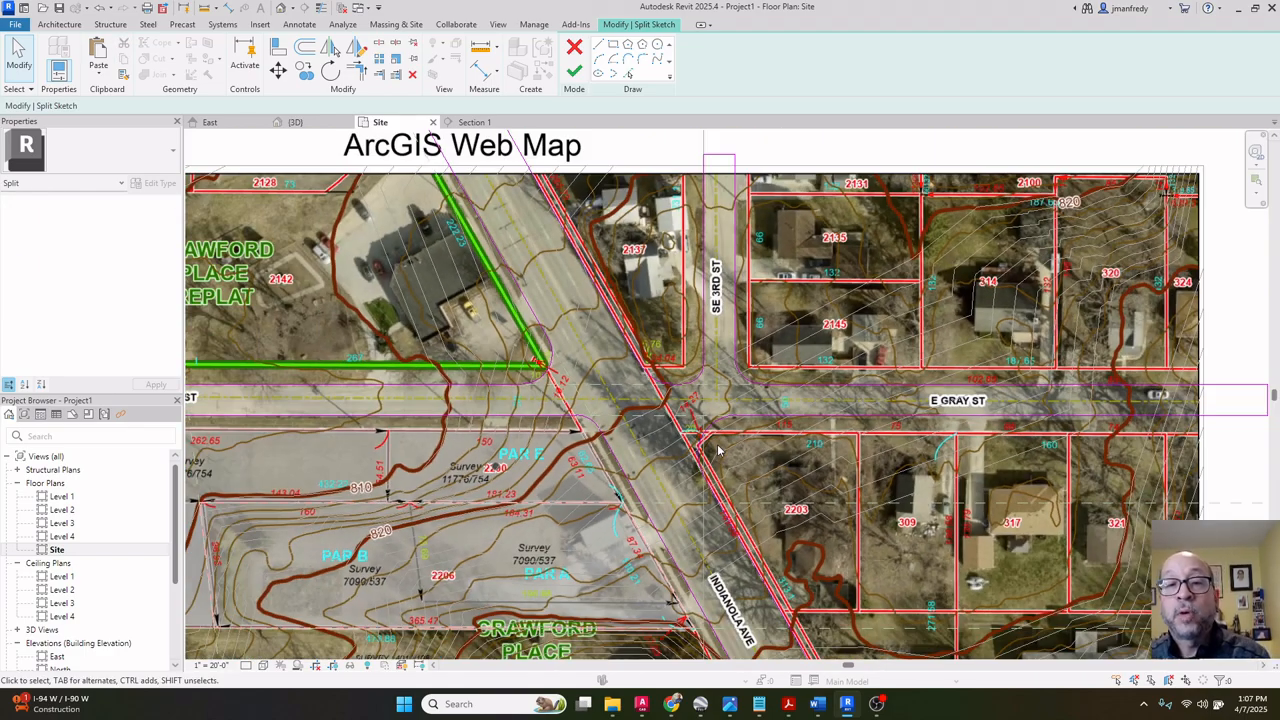
{"action": "scroll", "coordinate": [717, 451], "scroll_direction": "down", "scroll_amount": 3}
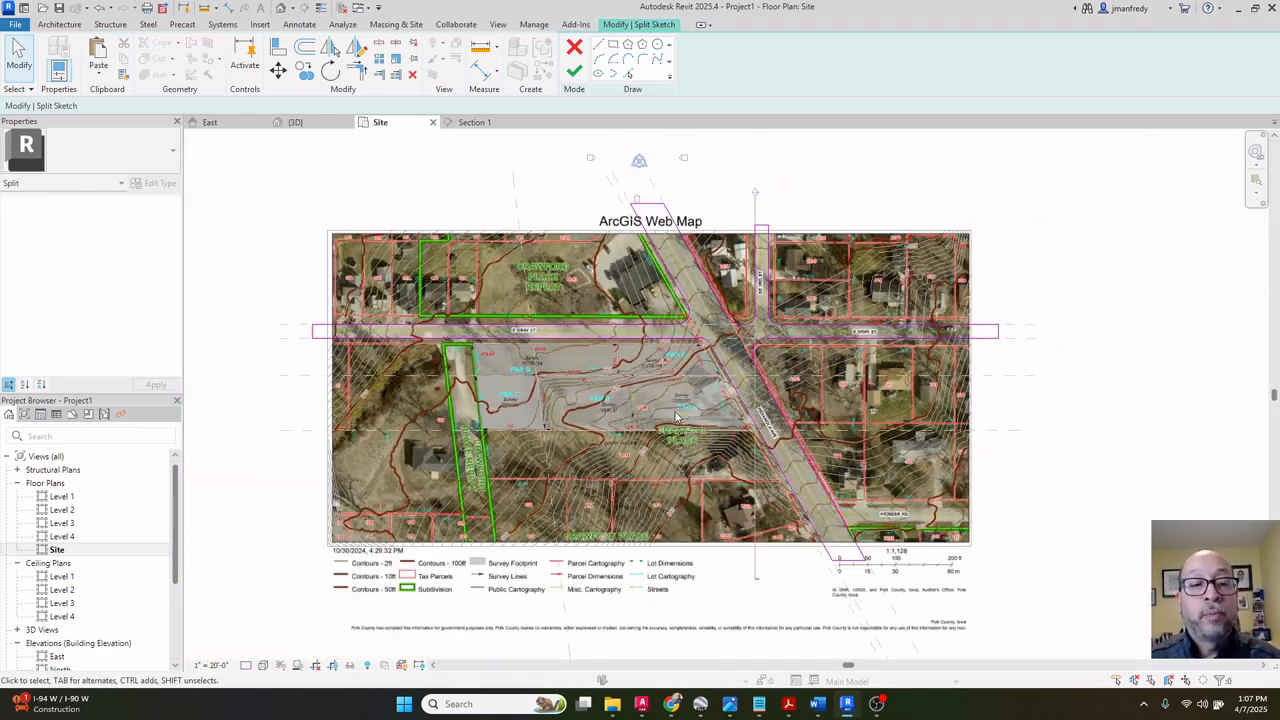
{"action": "left_click", "coordinate": [261, 664]}
{"action": "left_click", "coordinate": [250, 667]}
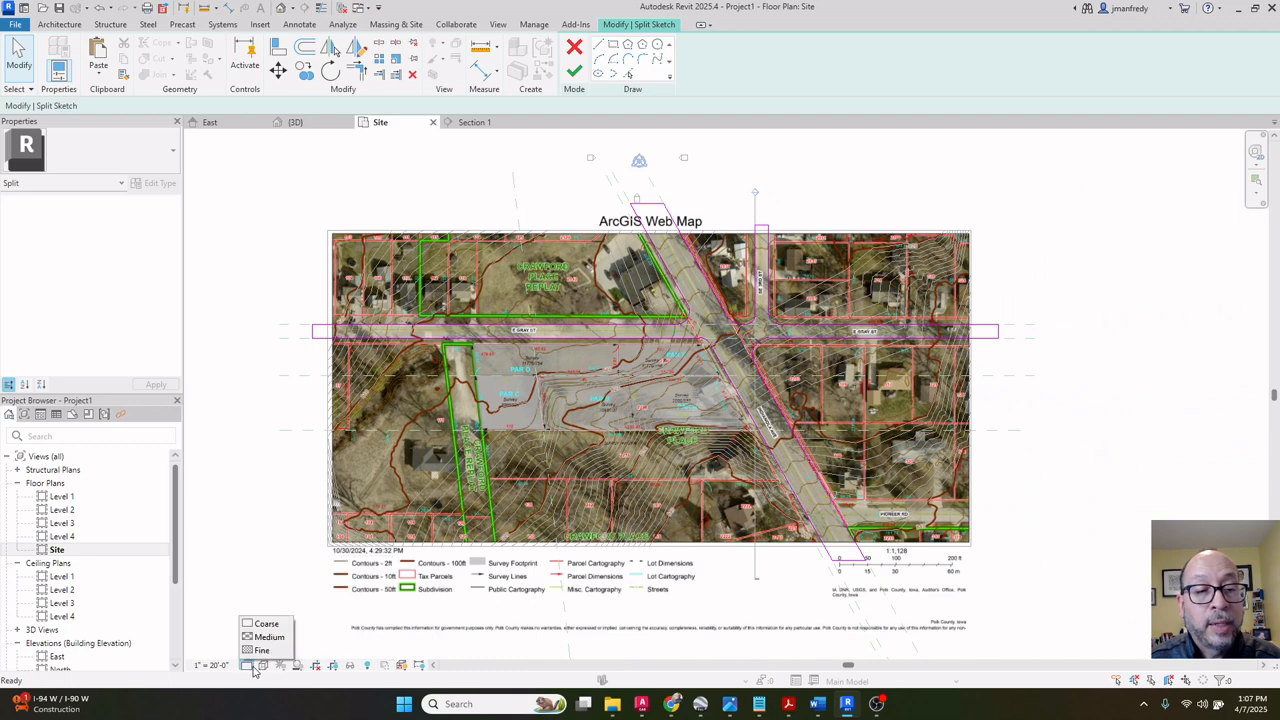
{"action": "left_click", "coordinate": [264, 666]}
{"action": "left_click", "coordinate": [289, 603]}
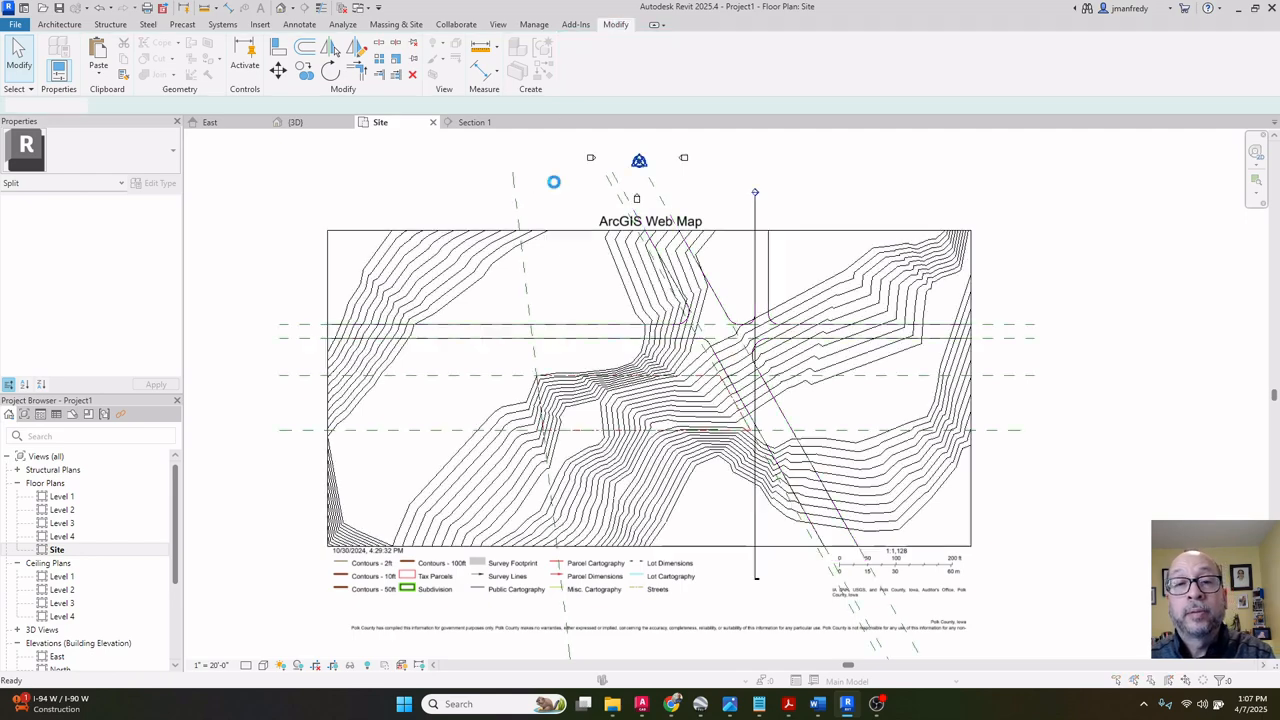
{"action": "left_click", "coordinate": [725, 402]}
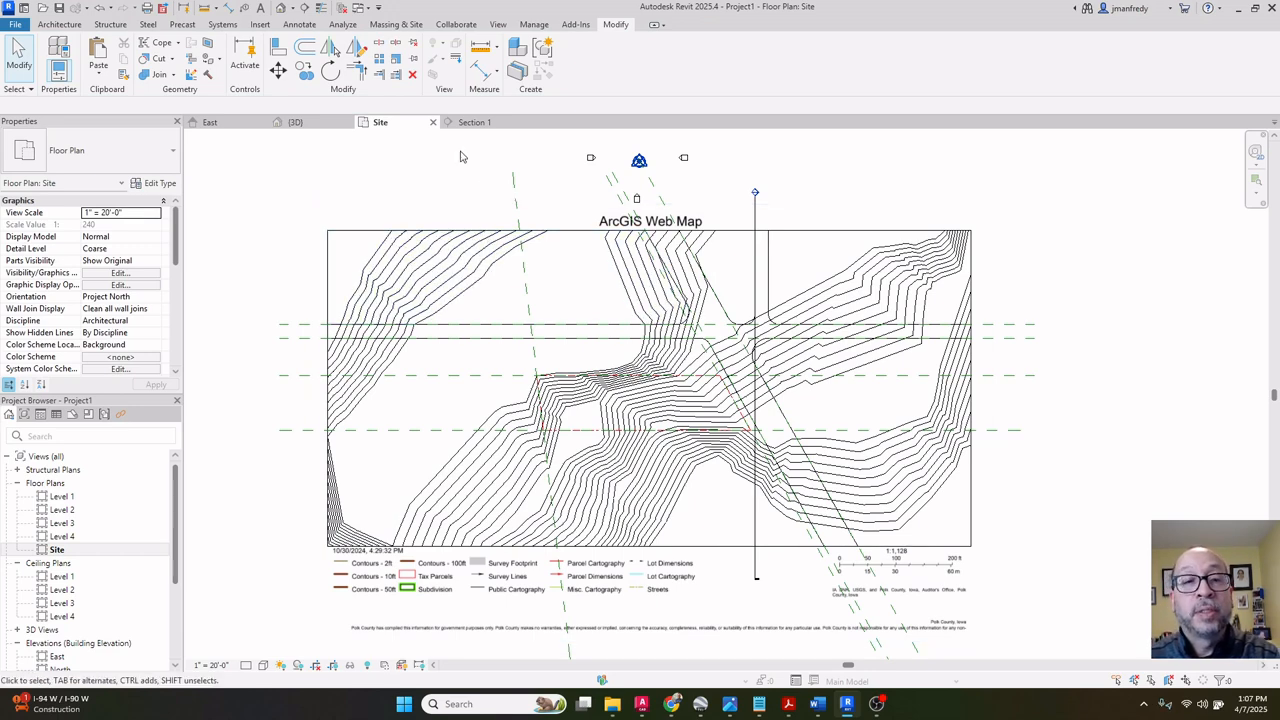
Open the 3D view and select the split toposolid pieces one at a time to check how the streets divide the site.
{"action": "left_click", "coordinate": [284, 9]}
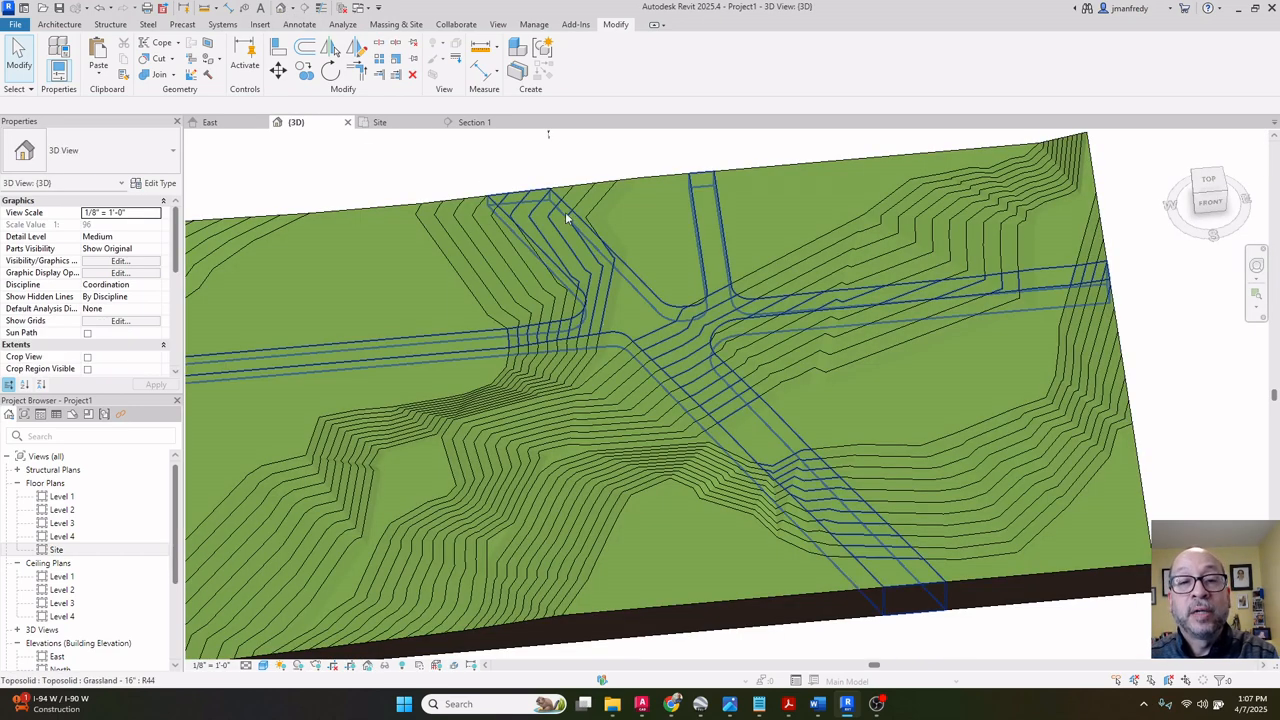
{"action": "scroll", "coordinate": [674, 225], "scroll_direction": "down", "scroll_amount": 2}
{"action": "left_click", "coordinate": [511, 213]}
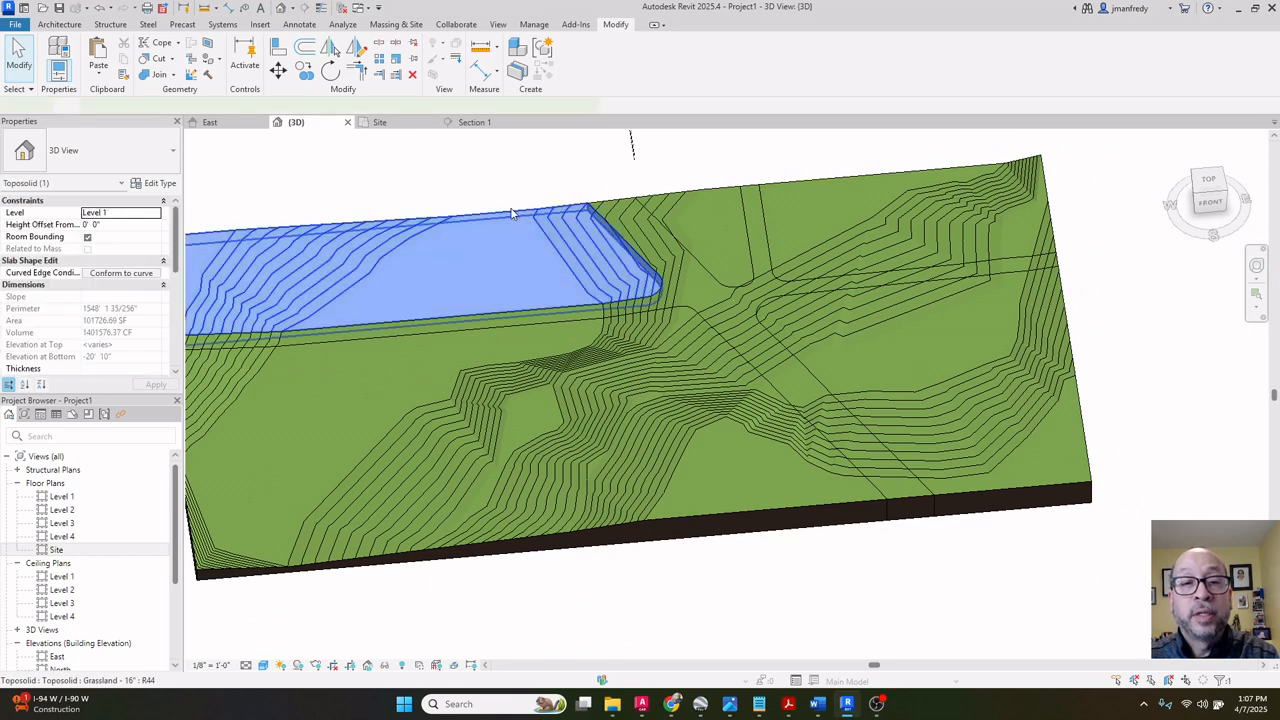
{"action": "left_click", "coordinate": [605, 206]}
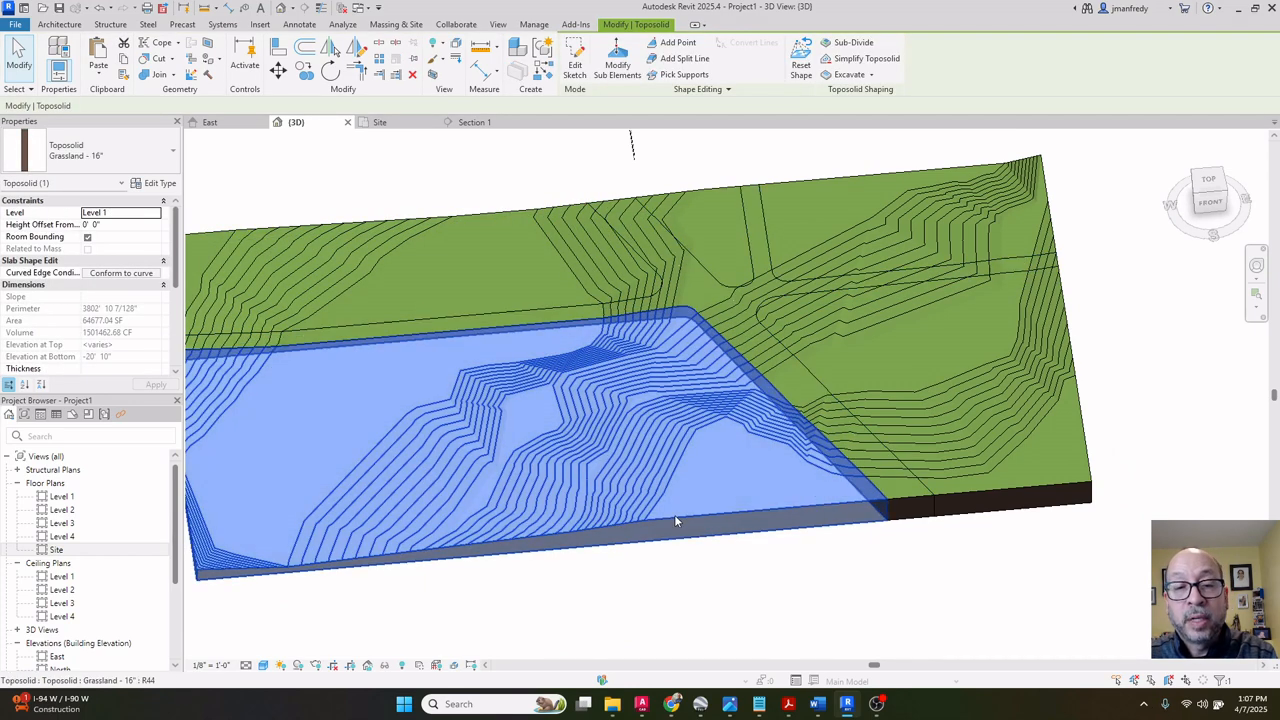
{"action": "left_click", "coordinate": [674, 514]}
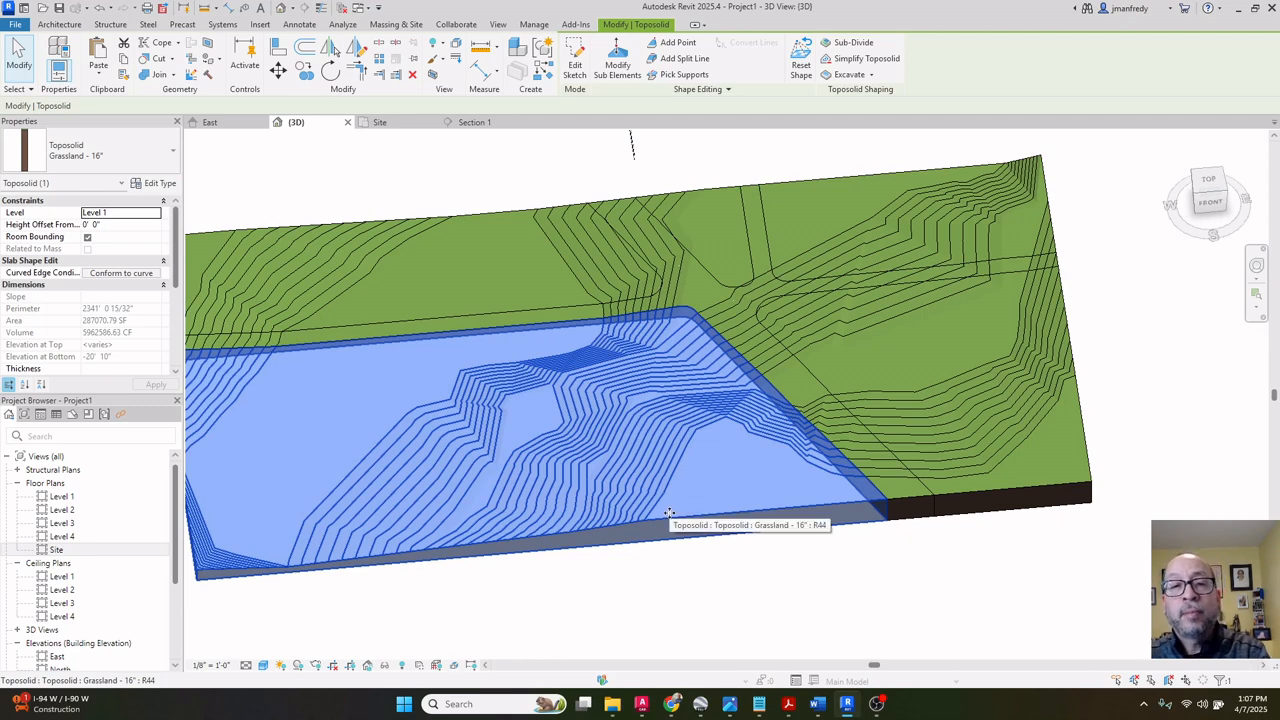
{"action": "key", "text": "Escape"}
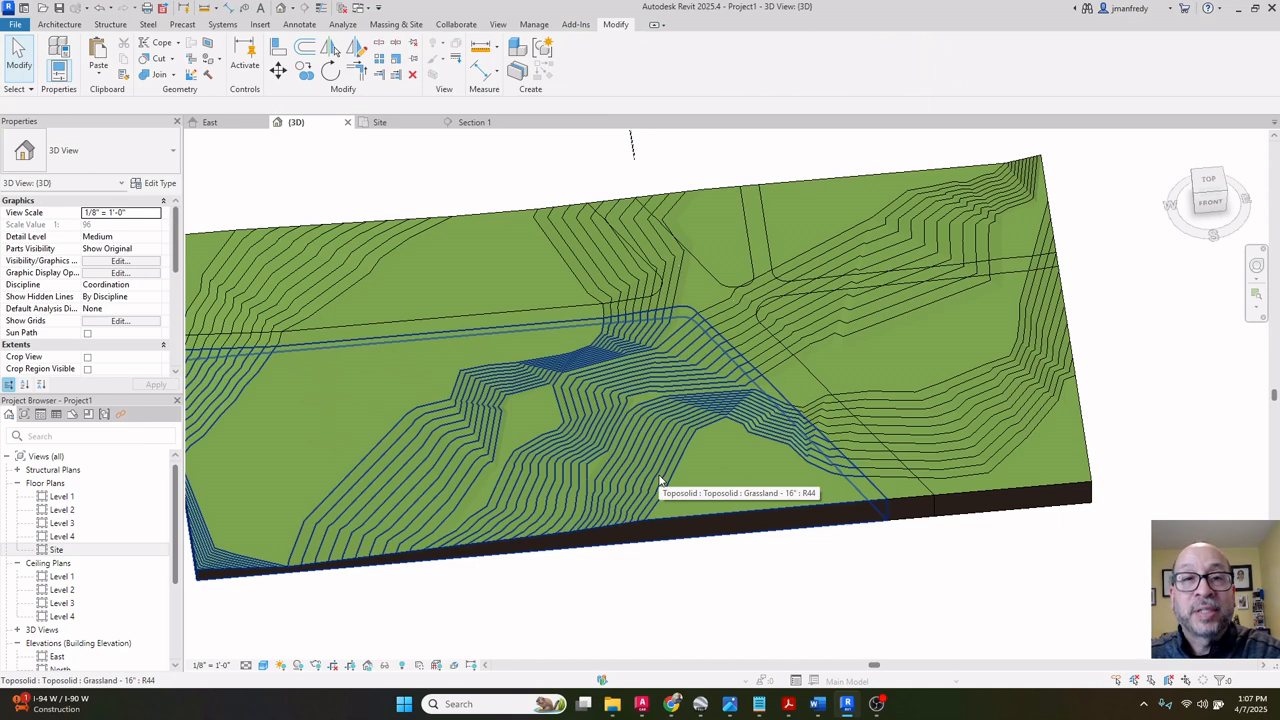
{"action": "left_click", "coordinate": [659, 519]}
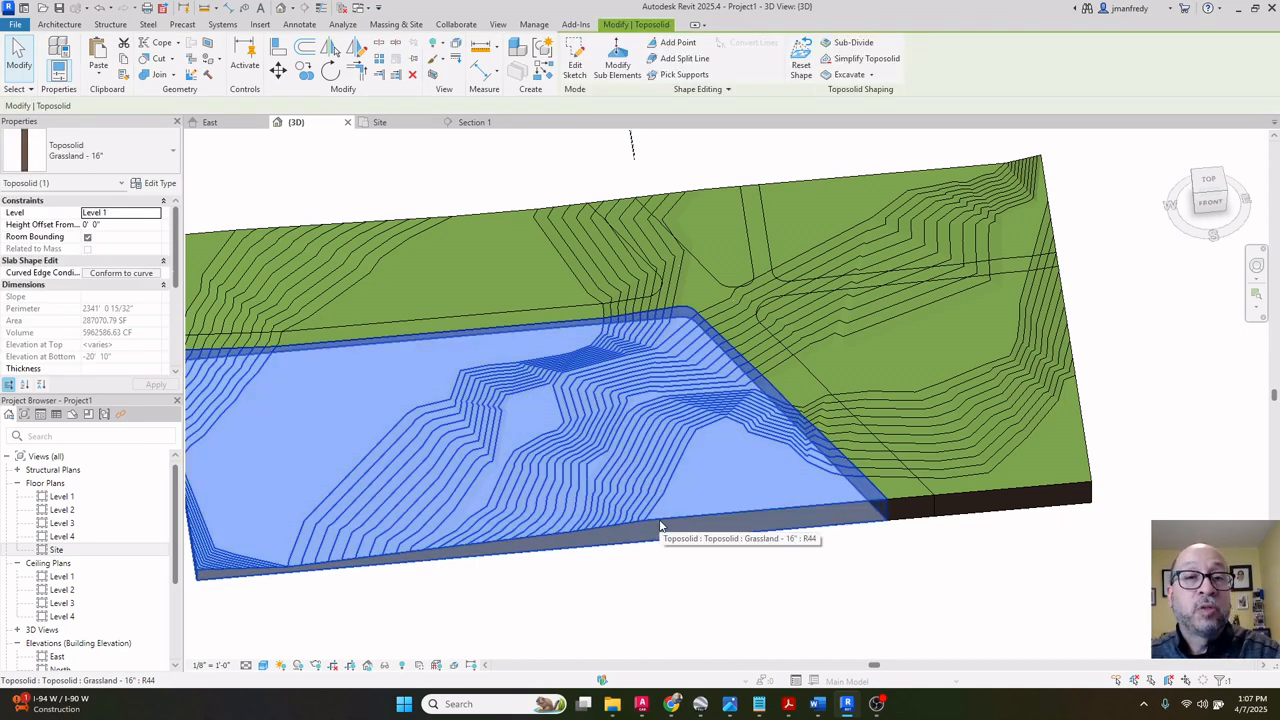
{"action": "middle_click_drag", "start_coordinate": [624, 541], "coordinate": [716, 517]}
{"action": "left_click", "coordinate": [573, 545]}
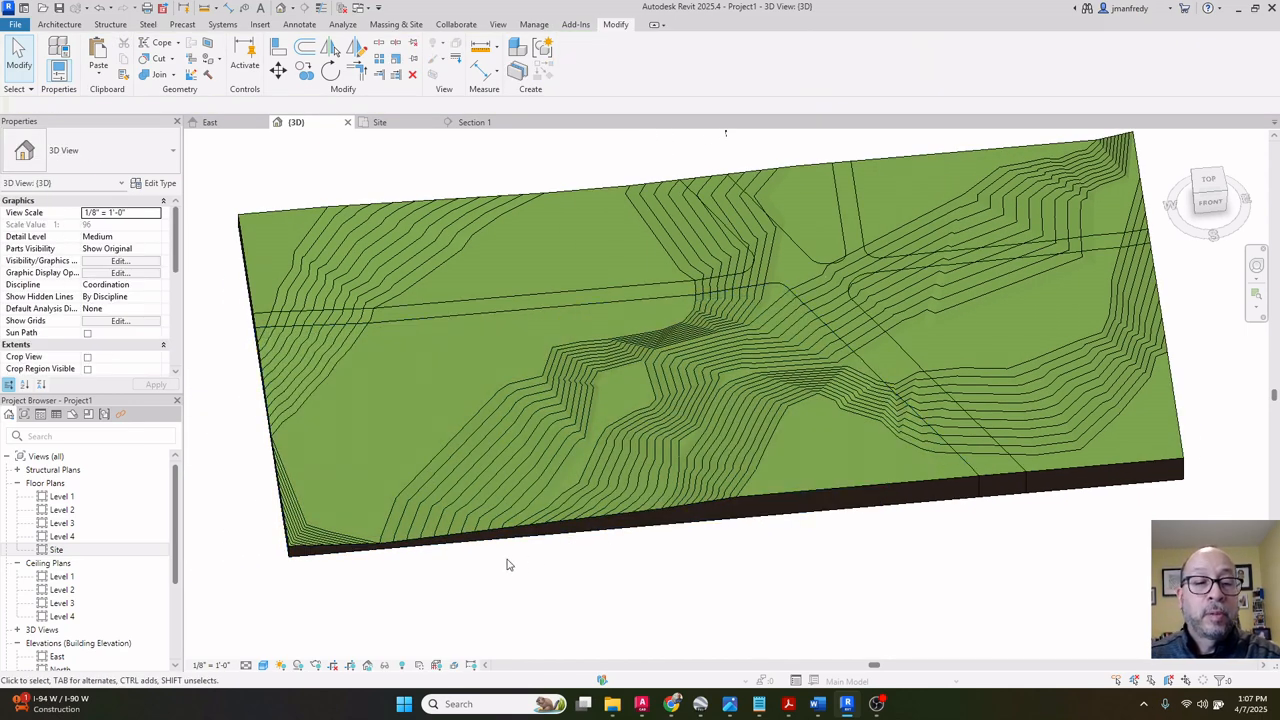
Edit the points of the toposolid southwest of the streets and set its outer southwest corner point's elevation to -10 feet.
{"action": "middle_click_drag", "start_coordinate": [328, 565], "coordinate": [493, 522]}
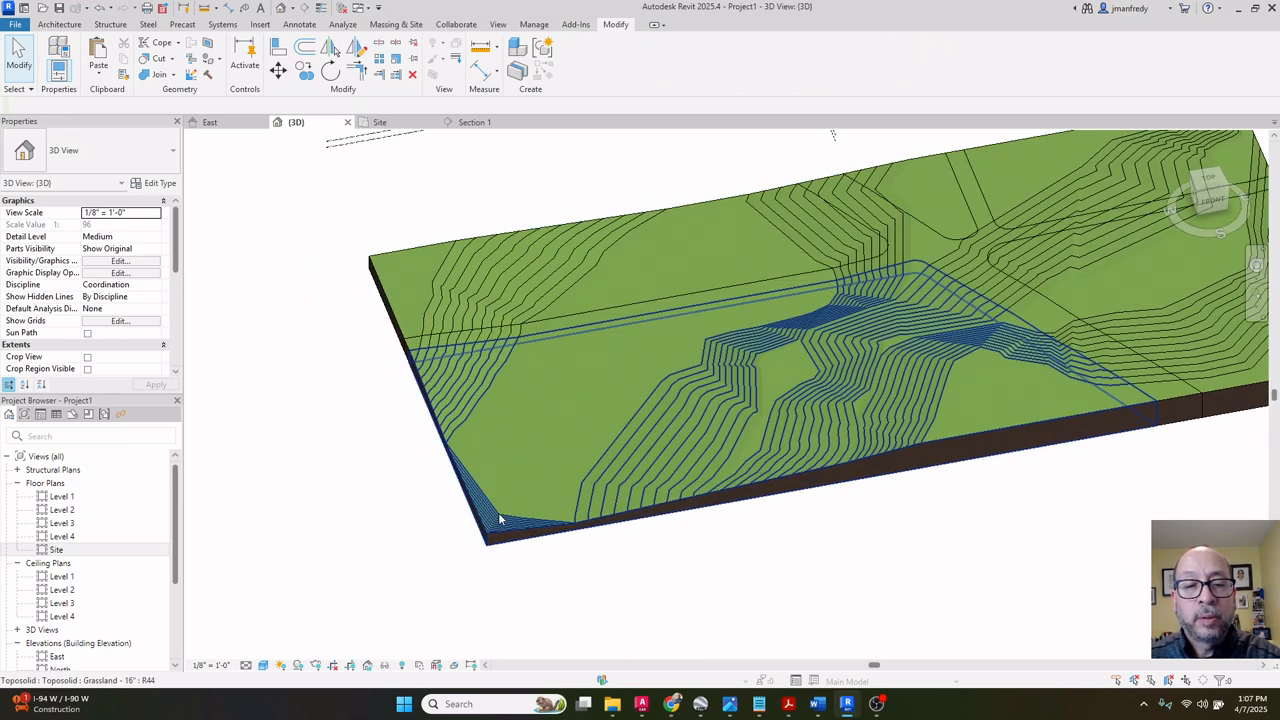
{"action": "left_click", "coordinate": [497, 518]}
{"action": "left_click", "coordinate": [617, 58]}
{"action": "scroll", "coordinate": [515, 560], "scroll_direction": "up", "scroll_amount": 3}
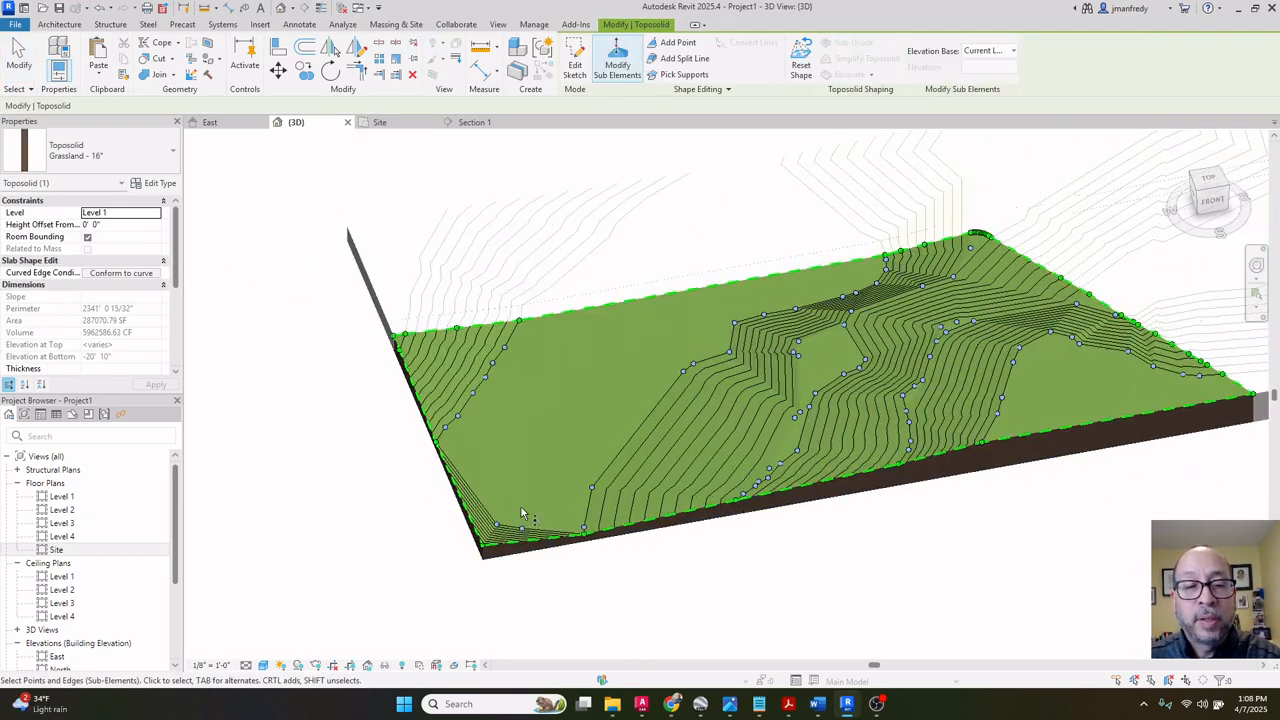
{"action": "scroll", "coordinate": [510, 555], "scroll_direction": "up", "scroll_amount": 2}
{"action": "left_click", "coordinate": [487, 515]}
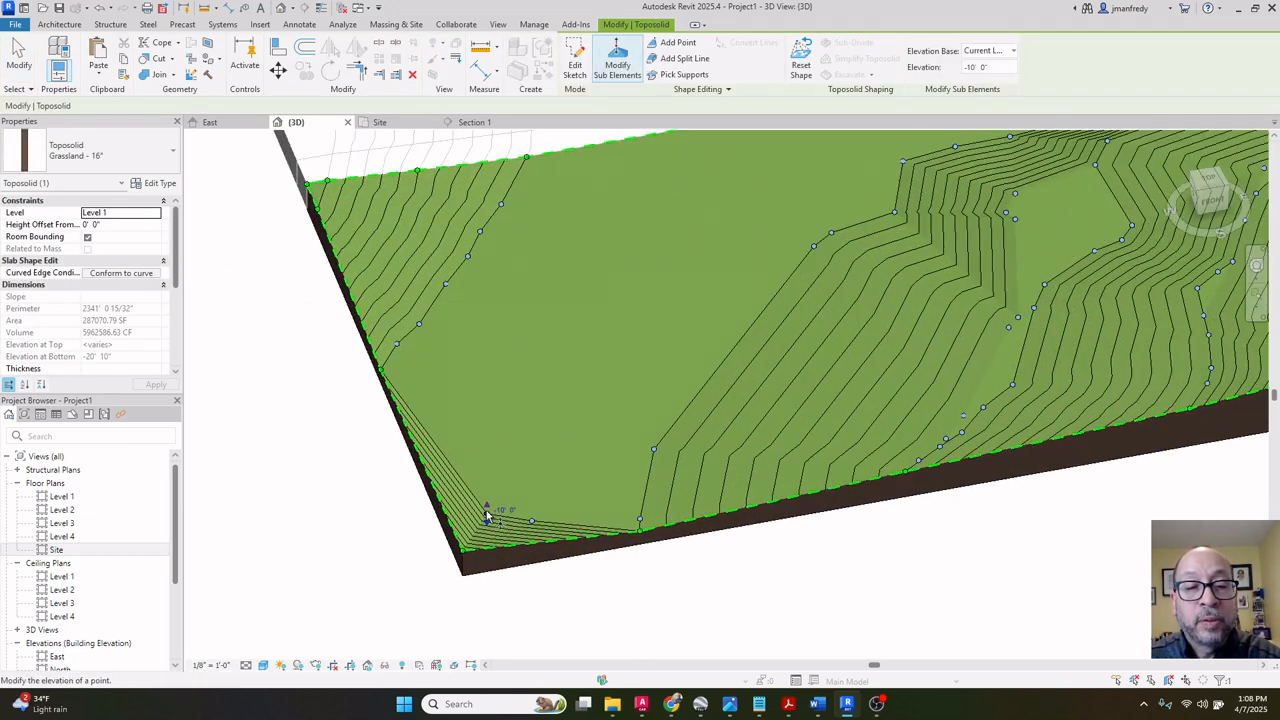
{"action": "left_click", "coordinate": [464, 550]}
{"action": "left_click_drag", "start_coordinate": [465, 552], "coordinate": [471, 545]}
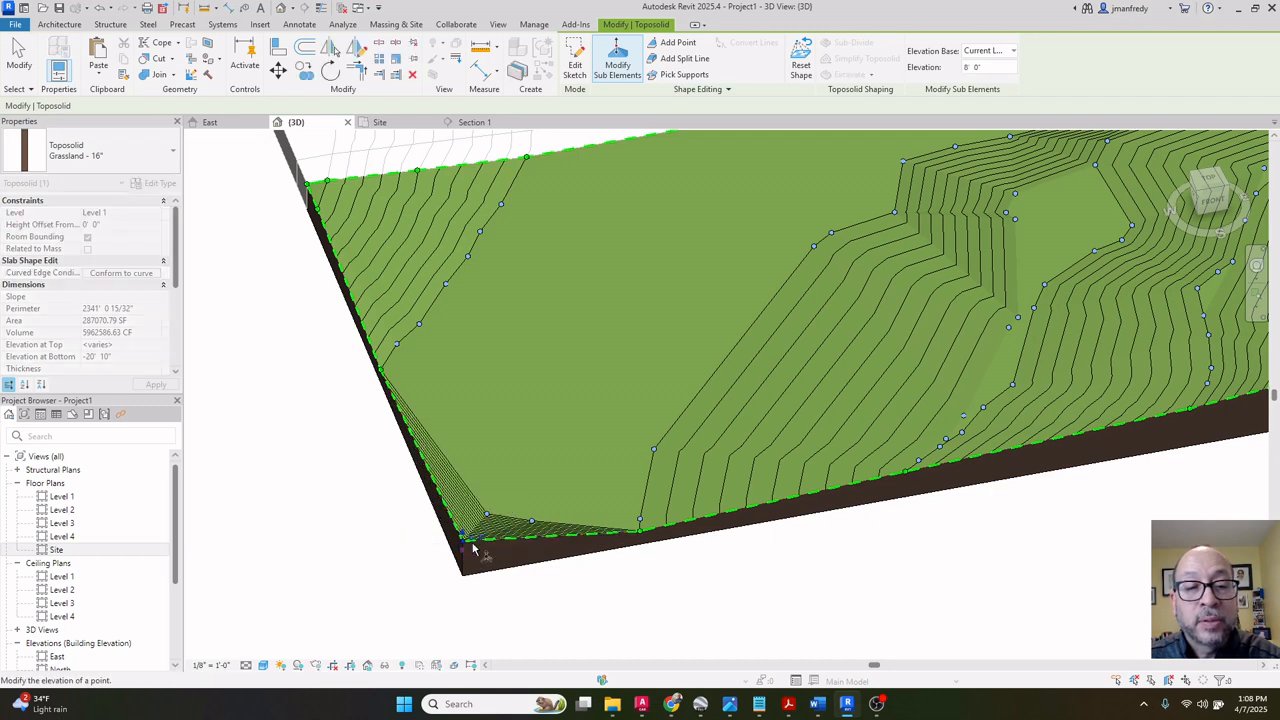
{"action": "left_click", "coordinate": [478, 537]}
{"action": "type", "text": "-"}
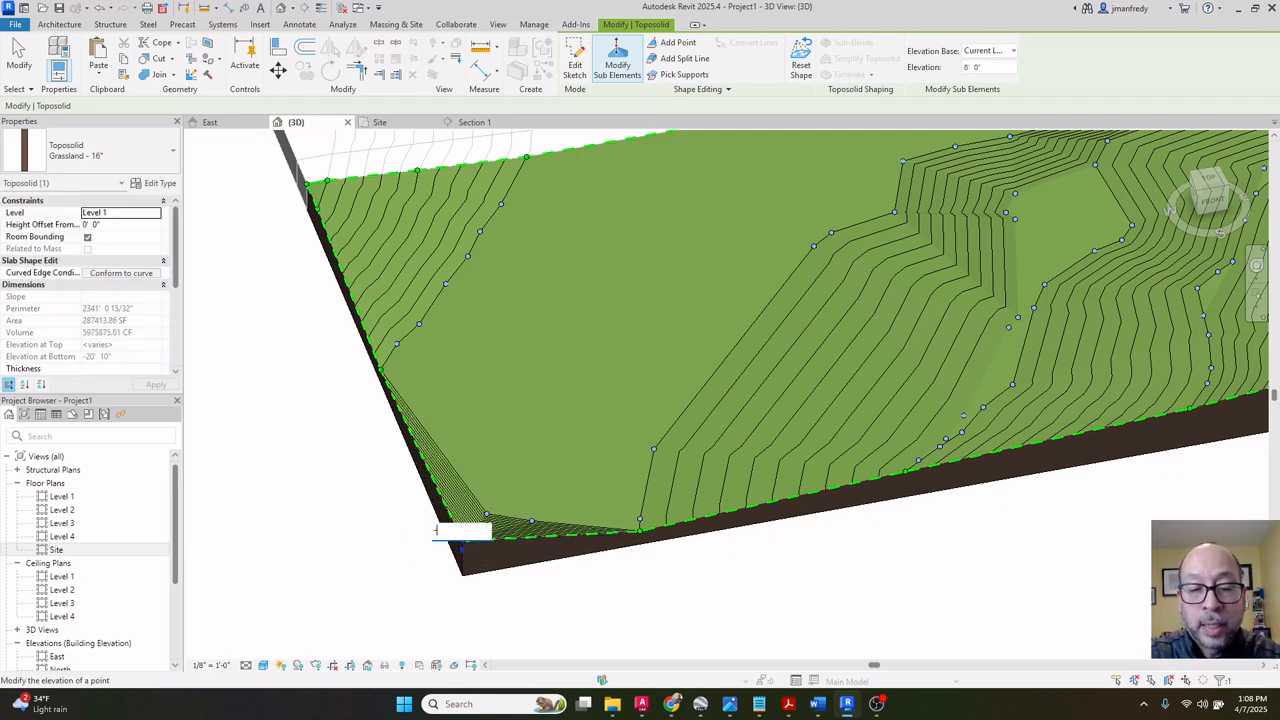
{"action": "type", "text": "10"}
{"action": "key", "text": "Return"}
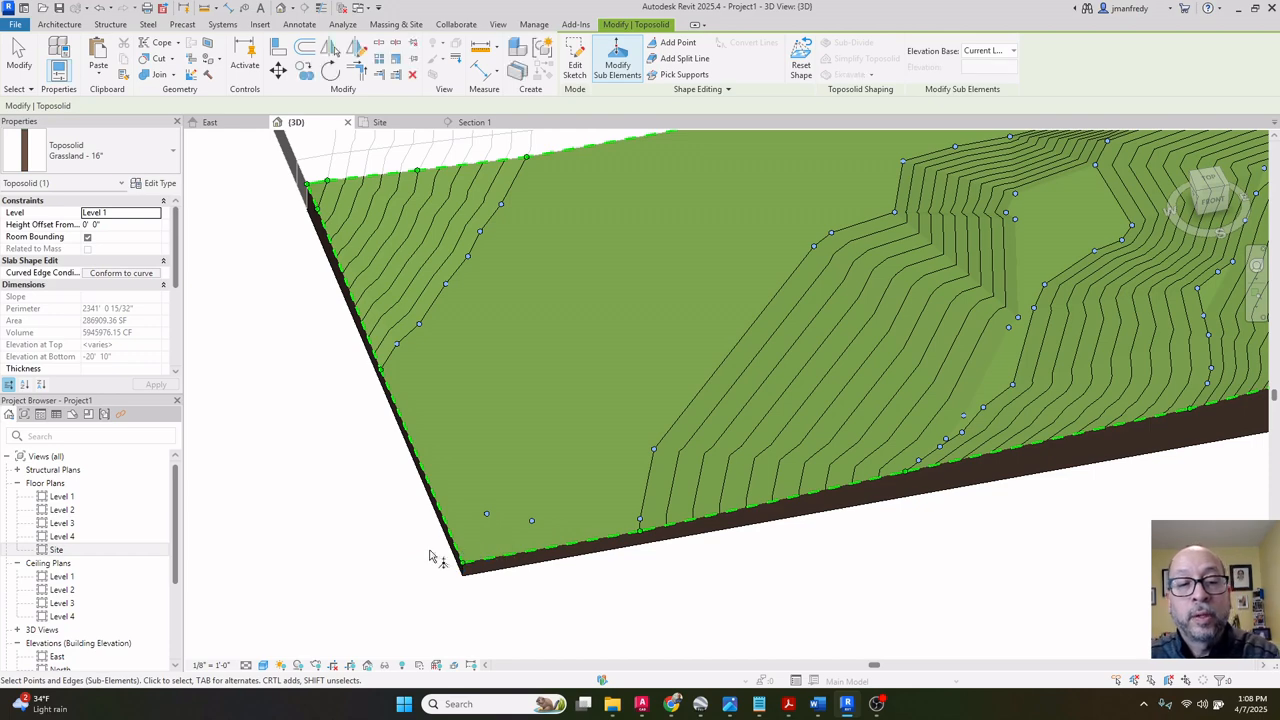
{"action": "left_click", "coordinate": [500, 550]}
{"action": "scroll", "coordinate": [522, 546], "scroll_direction": "down", "scroll_amount": 4}
{"action": "key", "text": "Escape"}
{"action": "key", "text": "Escape"}
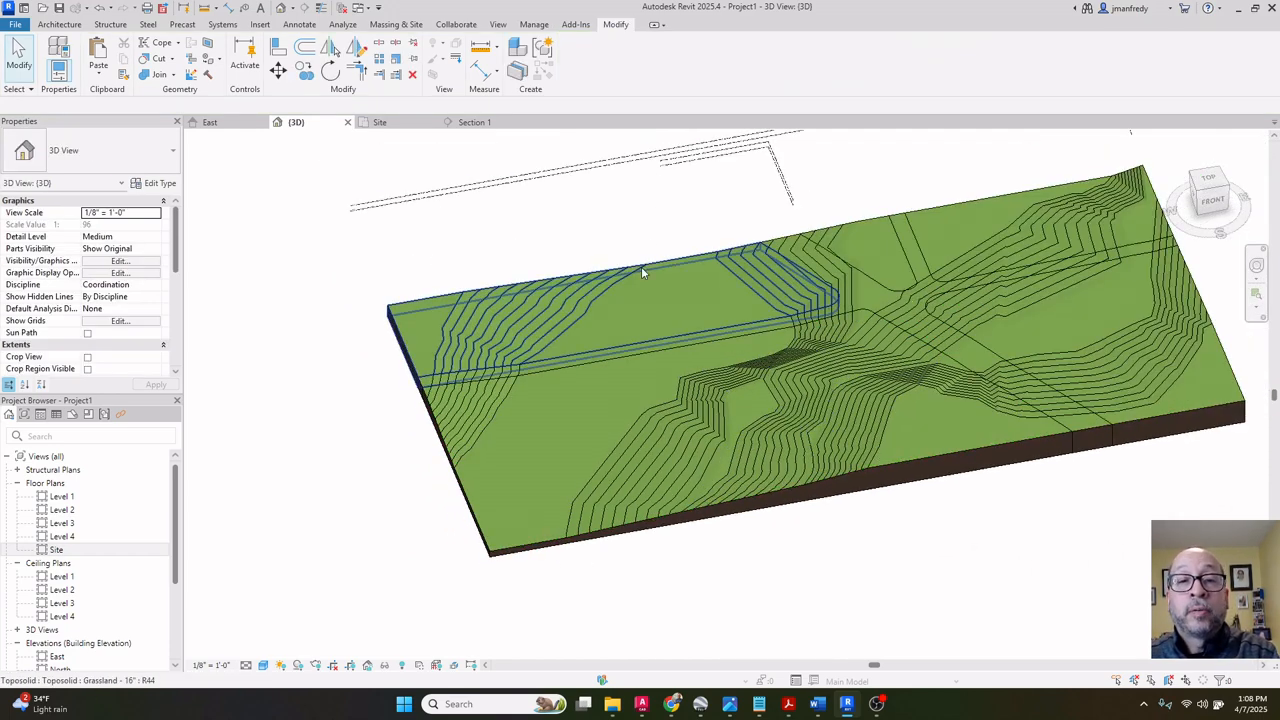
Return to the Site floor plan and switch it to Wireframe to show the aerial map around the property.
{"action": "scroll", "coordinate": [638, 269], "scroll_direction": "down", "scroll_amount": 1}
{"action": "middle_click_drag", "start_coordinate": [688, 303], "coordinate": [694, 460], "text": "shift"}
{"action": "left_click", "coordinate": [693, 468]}
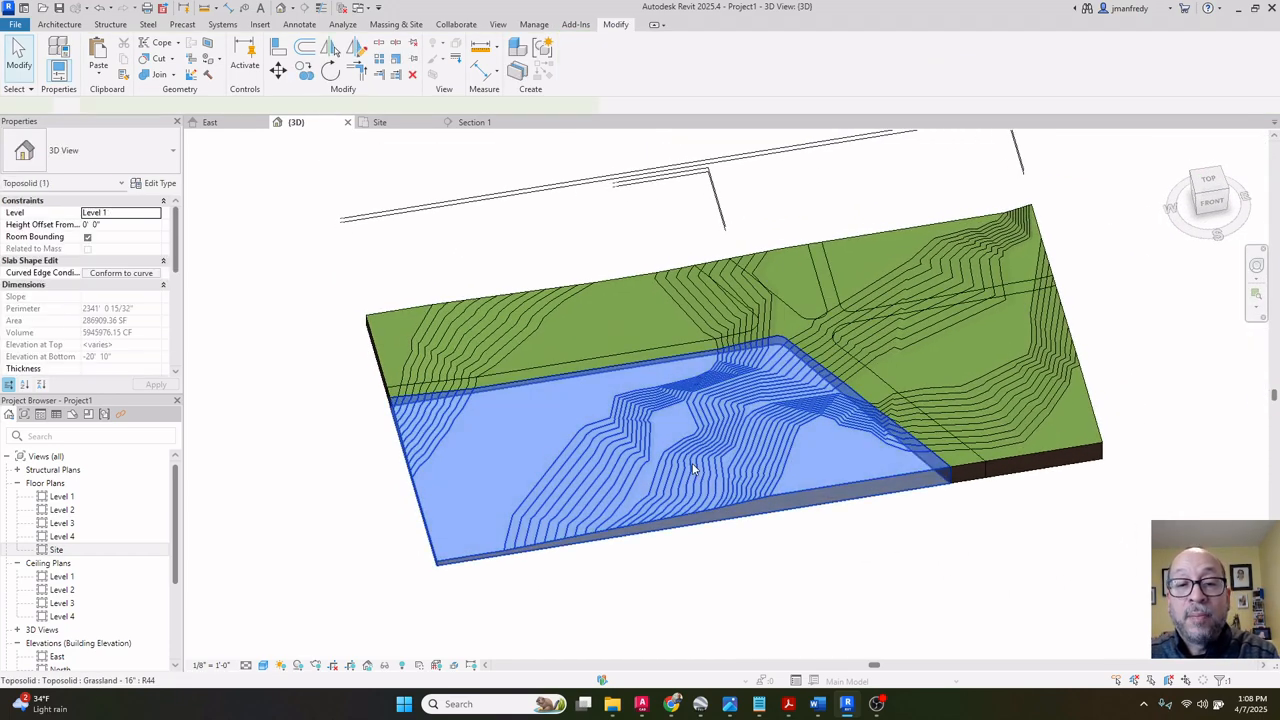
{"action": "left_click", "coordinate": [160, 549]}
{"action": "left_click", "coordinate": [328, 515]}
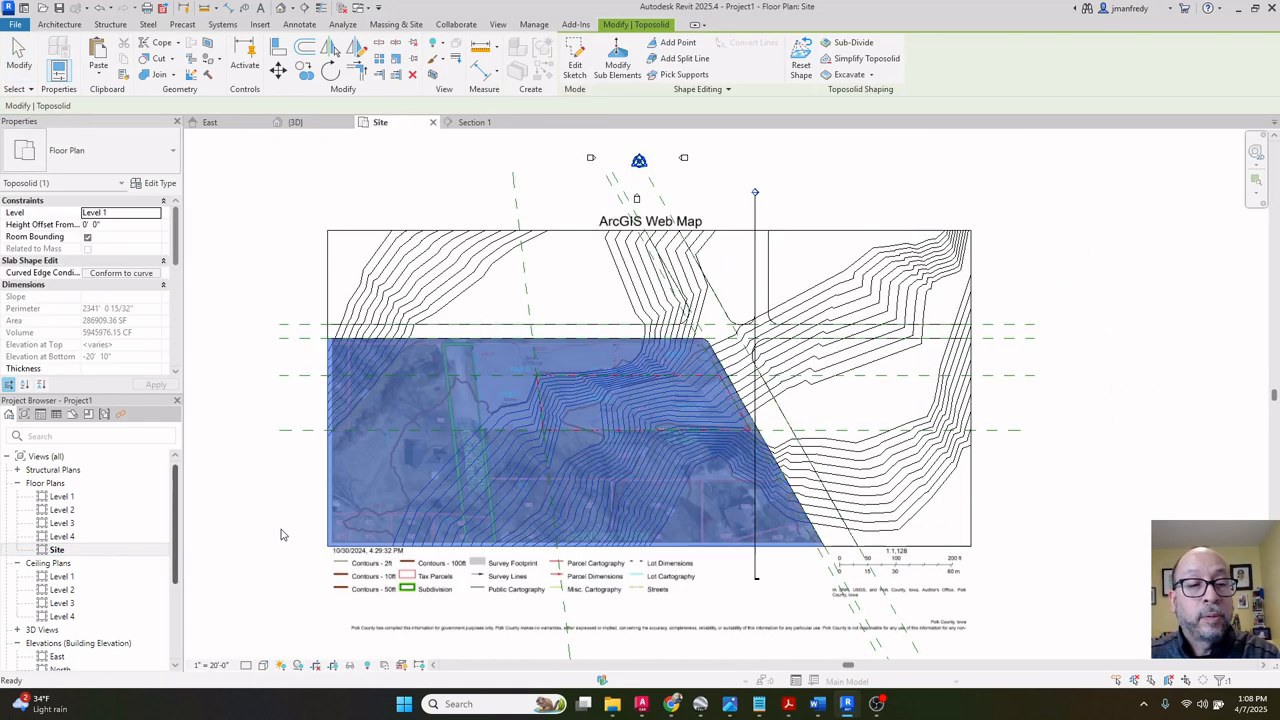
{"action": "key", "text": "Escape"}
{"action": "scroll", "coordinate": [534, 498], "scroll_direction": "up", "scroll_amount": 1}
{"action": "scroll", "coordinate": [534, 498], "scroll_direction": "up", "scroll_amount": 3}
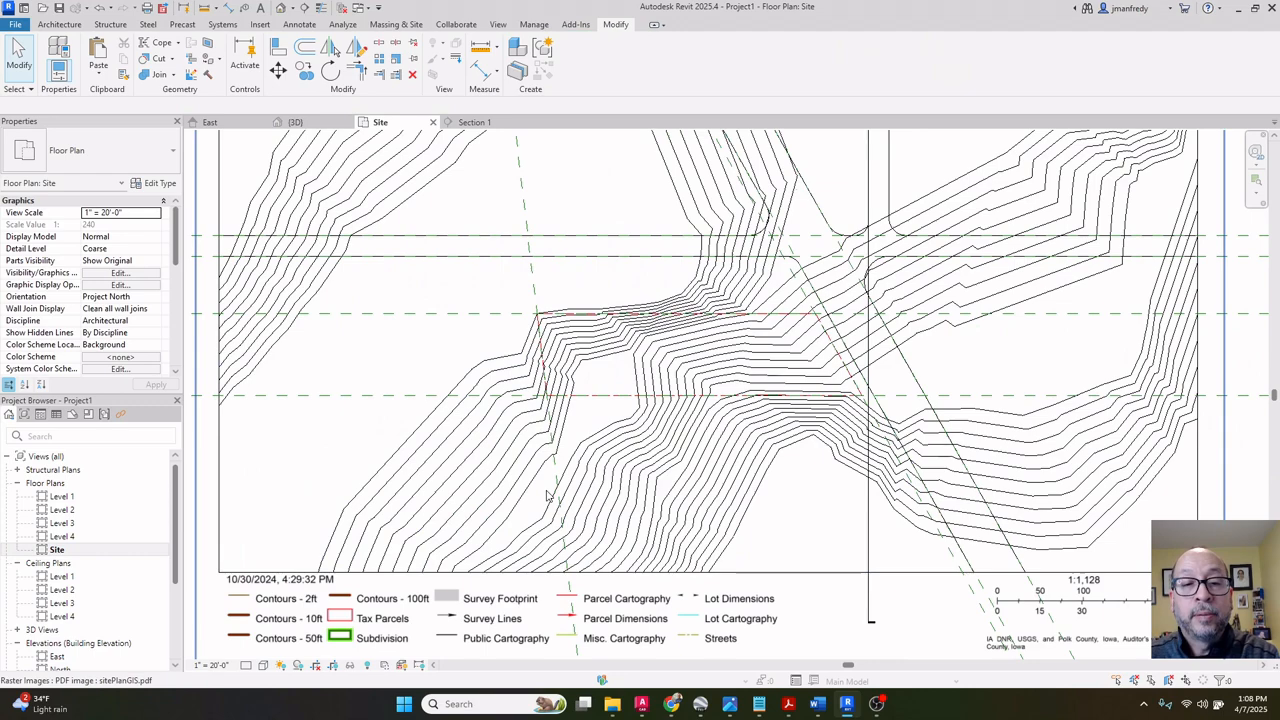
{"action": "scroll", "coordinate": [325, 585], "scroll_direction": "up", "scroll_amount": 2}
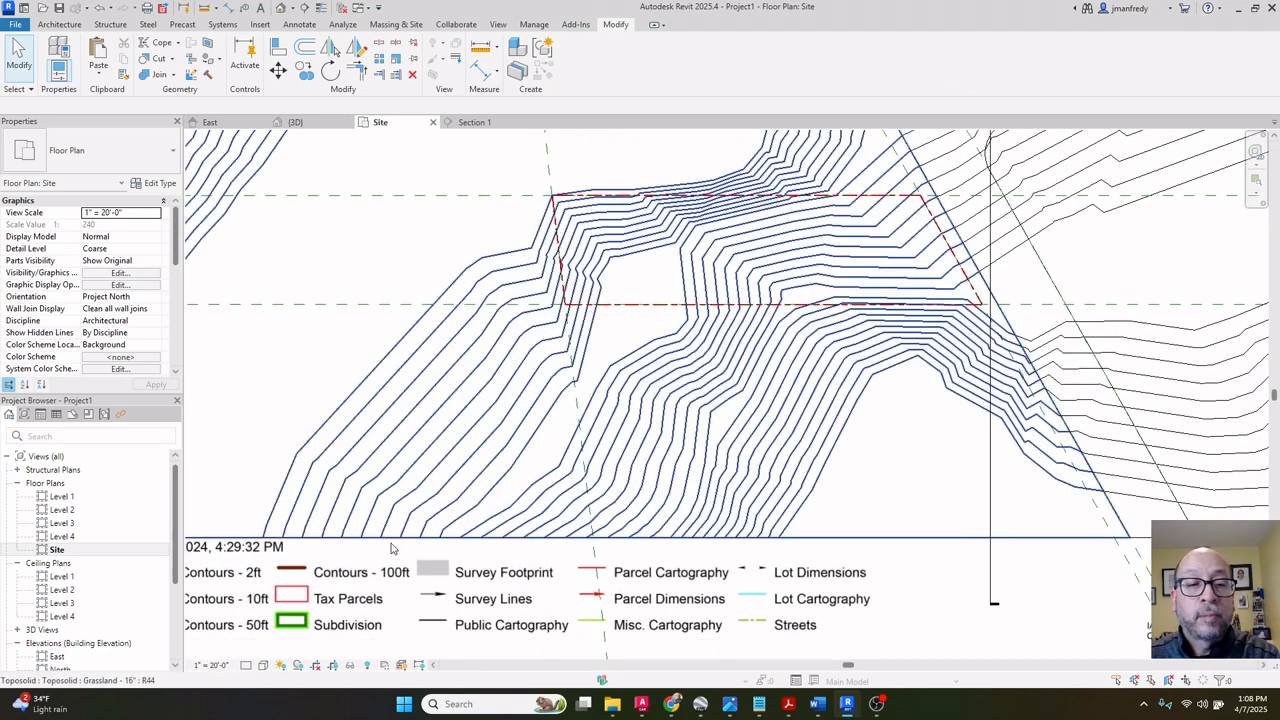
{"action": "left_click", "coordinate": [264, 665]}
{"action": "left_click", "coordinate": [300, 588]}
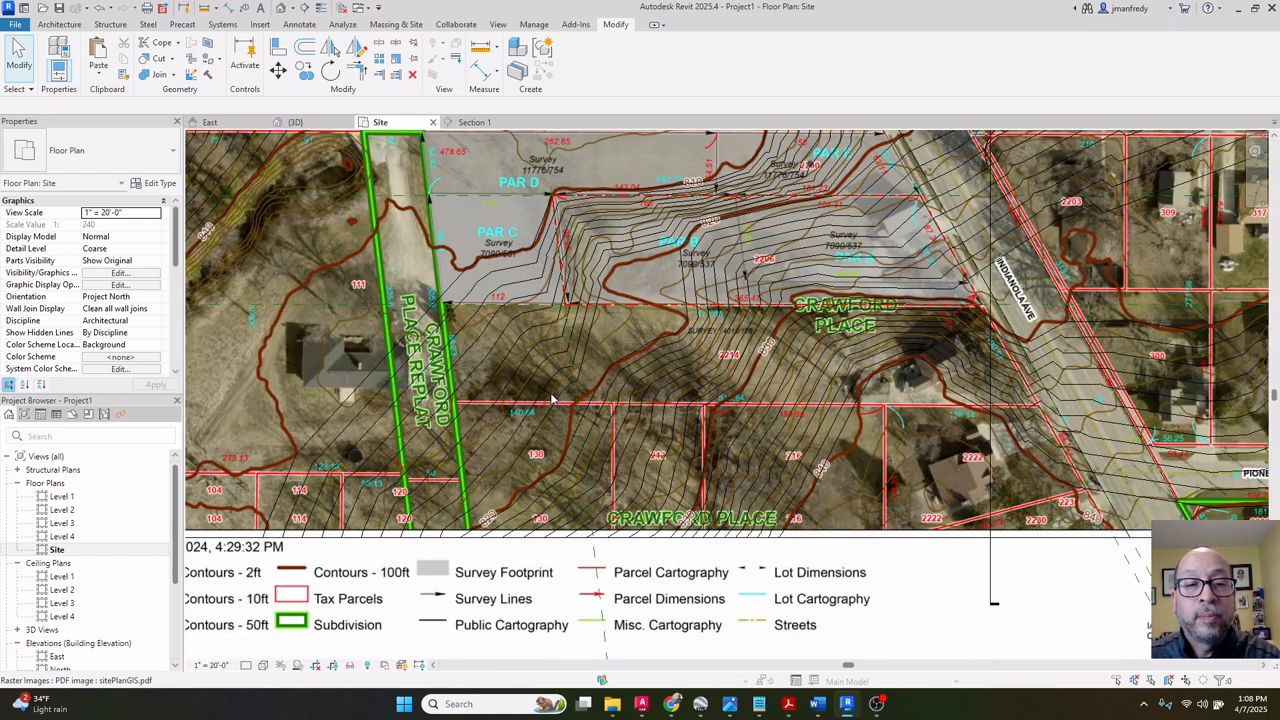
{"action": "scroll", "coordinate": [534, 318], "scroll_direction": "up", "scroll_amount": 4}
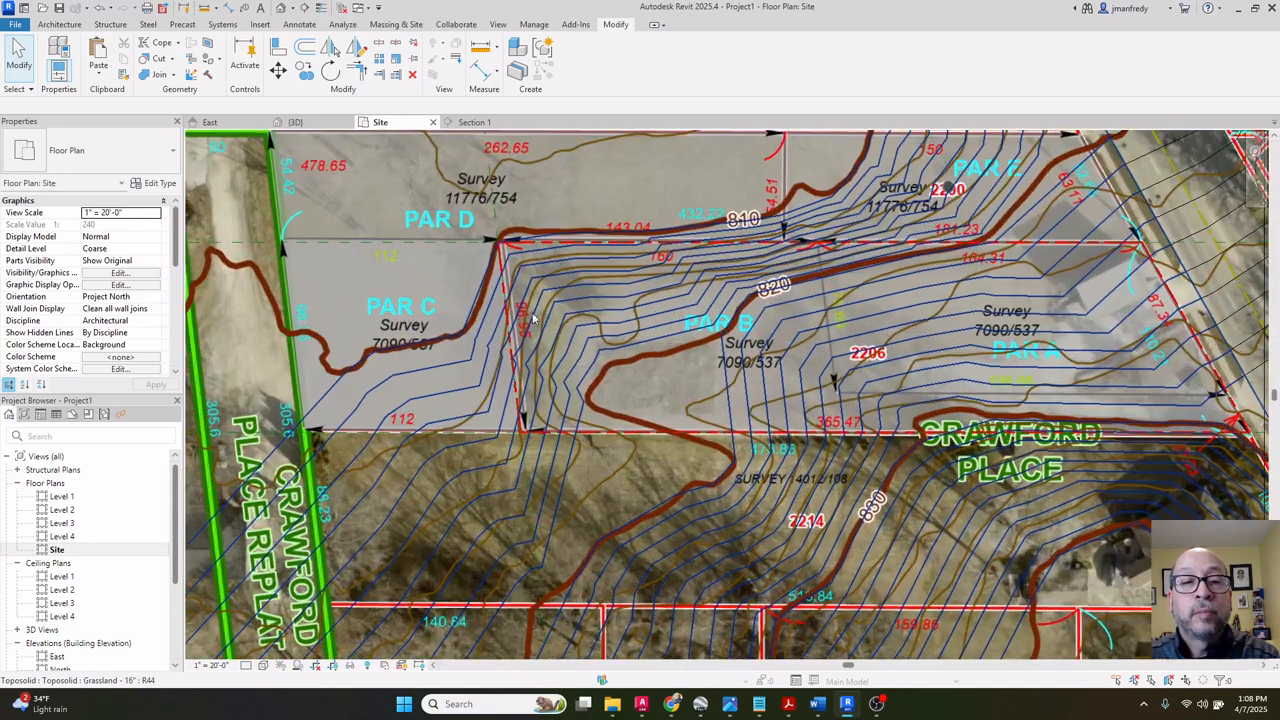
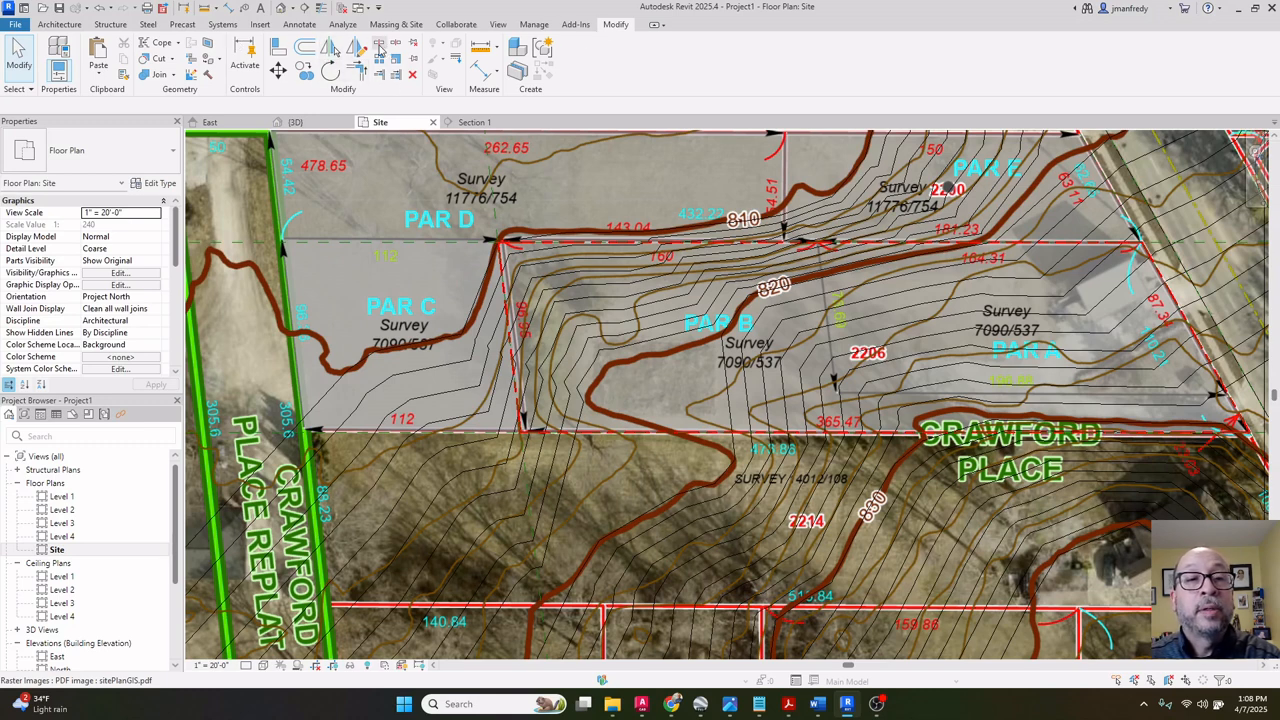
Split the southwest toposolid with Split Element, using Pick Lines to trace the four property line segments around parcels A and B.
{"action": "left_click", "coordinate": [380, 48]}
{"action": "scroll", "coordinate": [499, 260], "scroll_direction": "down", "scroll_amount": 1}
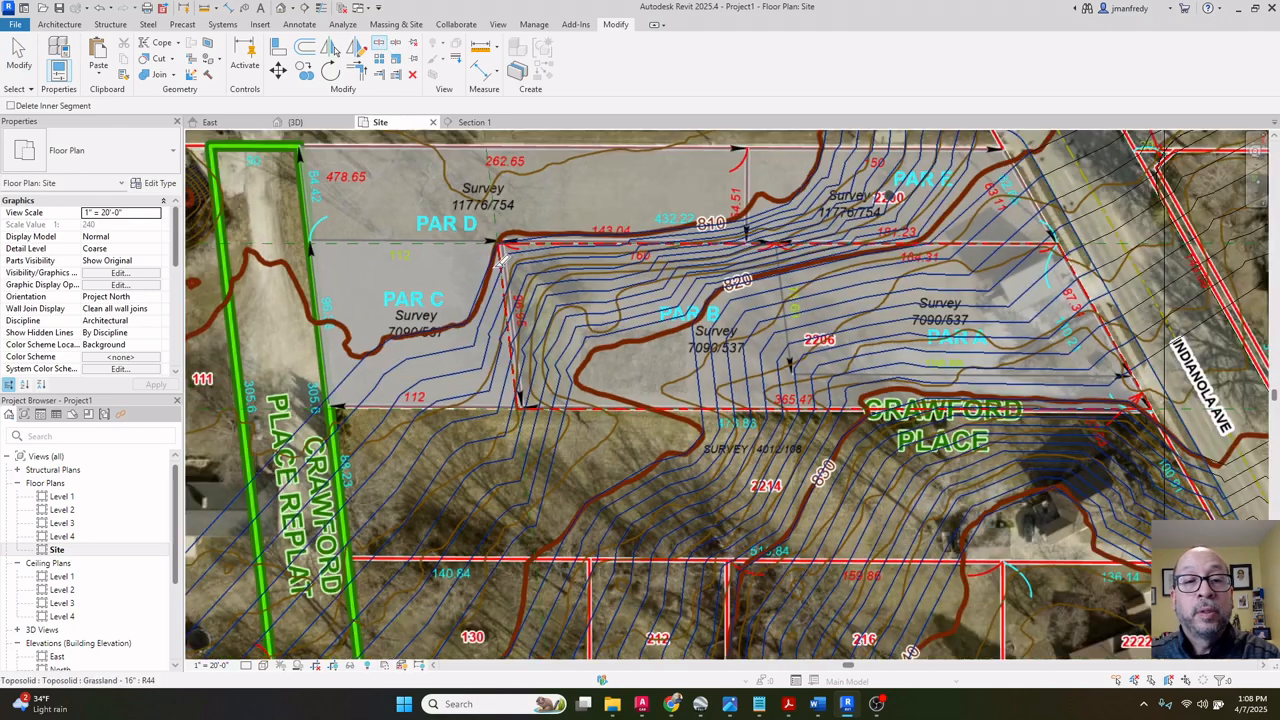
{"action": "scroll", "coordinate": [500, 258], "scroll_direction": "down", "scroll_amount": 1}
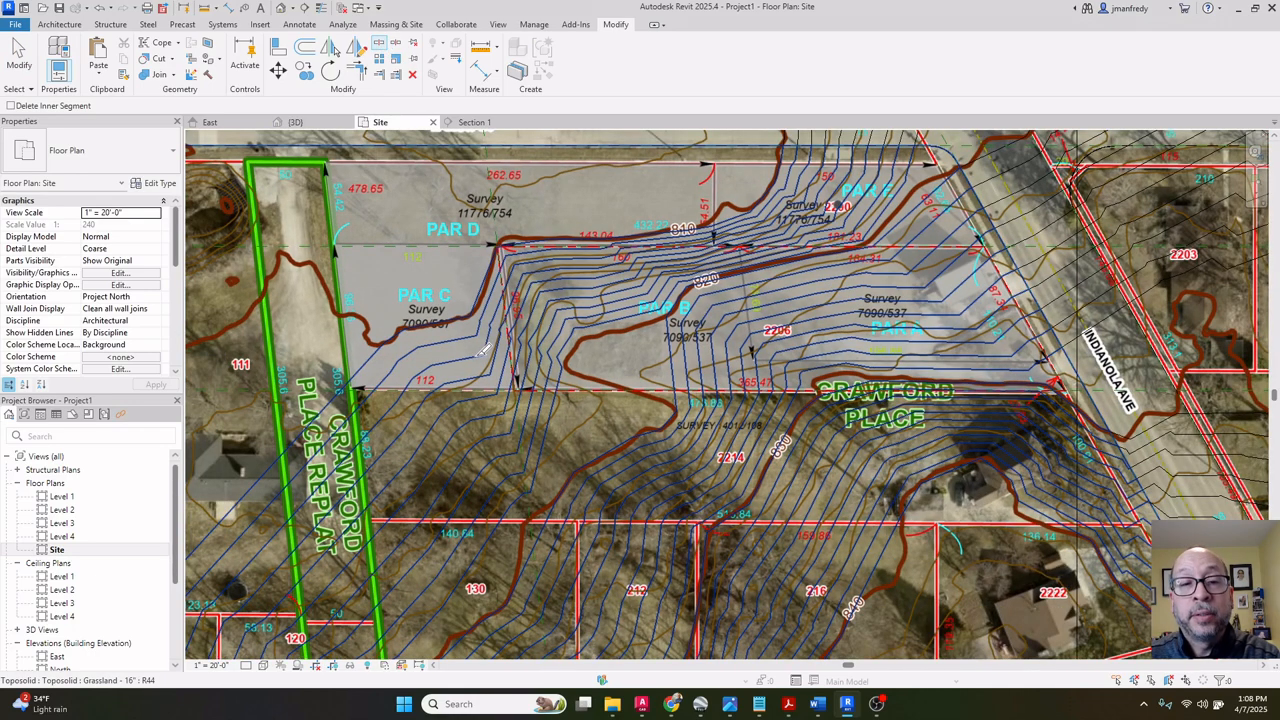
{"action": "left_click", "coordinate": [482, 350]}
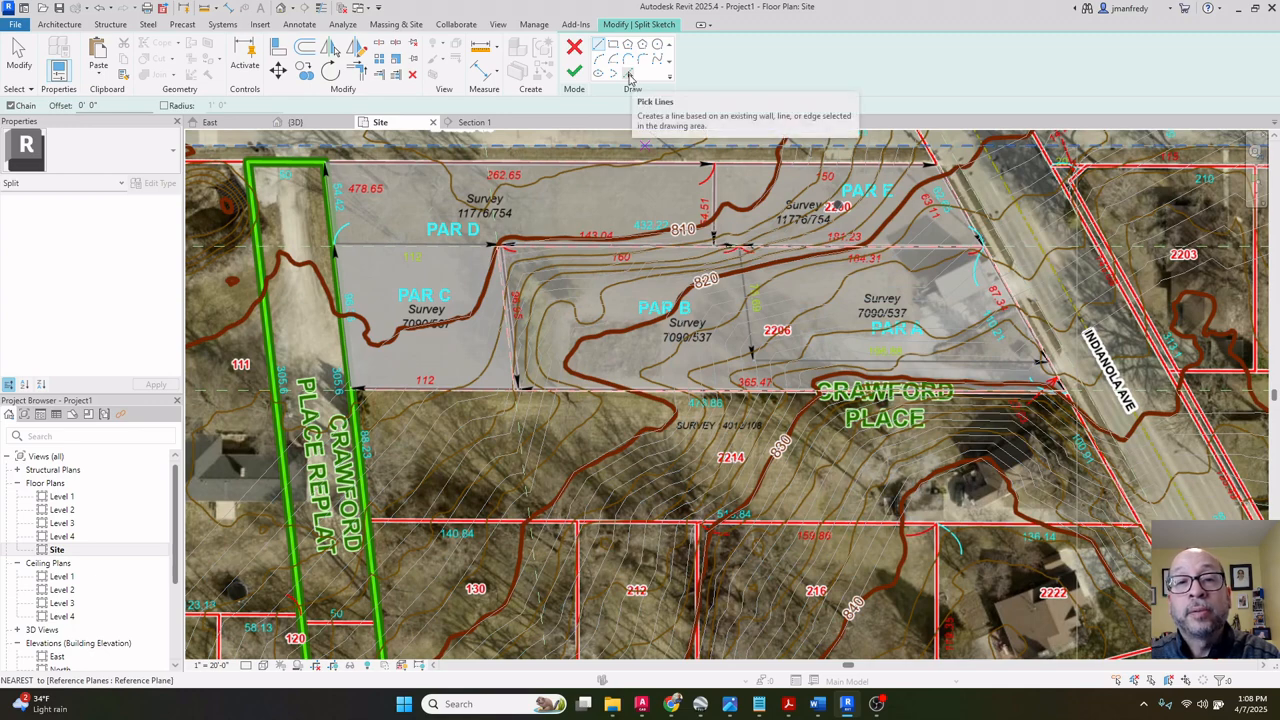
{"action": "left_click", "coordinate": [629, 75]}
{"action": "scroll", "coordinate": [530, 276], "scroll_direction": "up", "scroll_amount": 3}
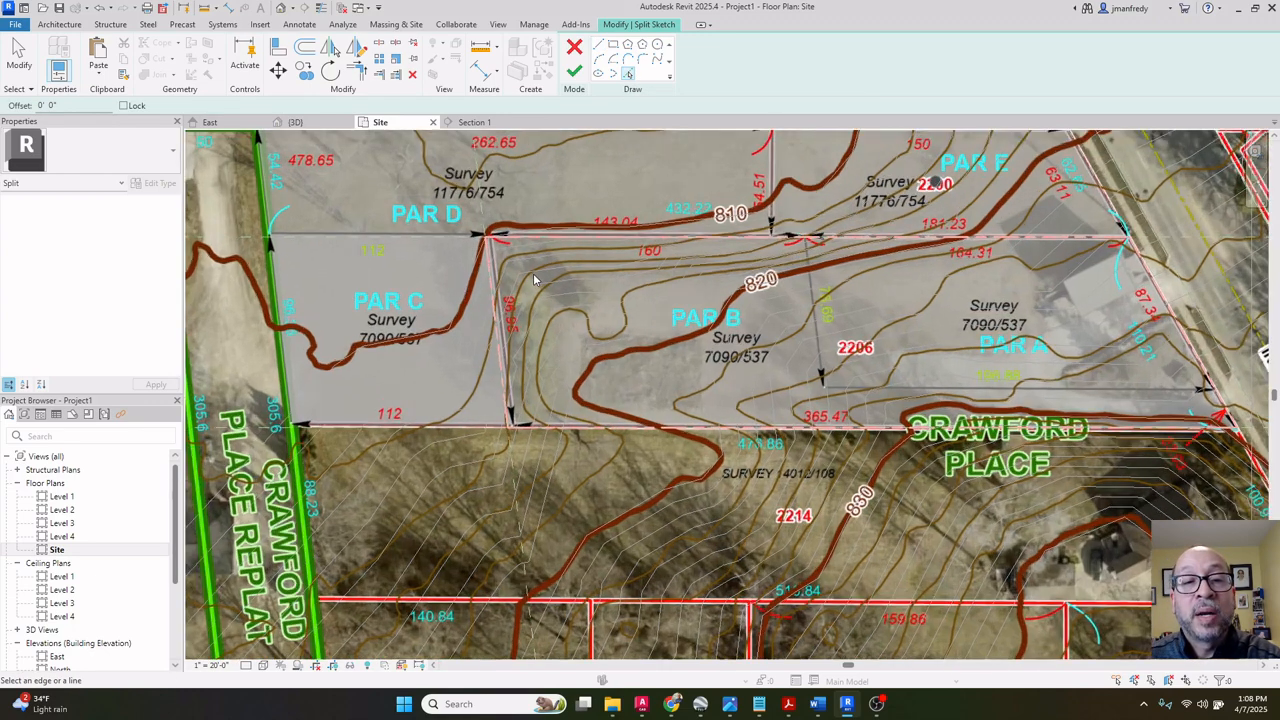
{"action": "left_click", "coordinate": [484, 283]}
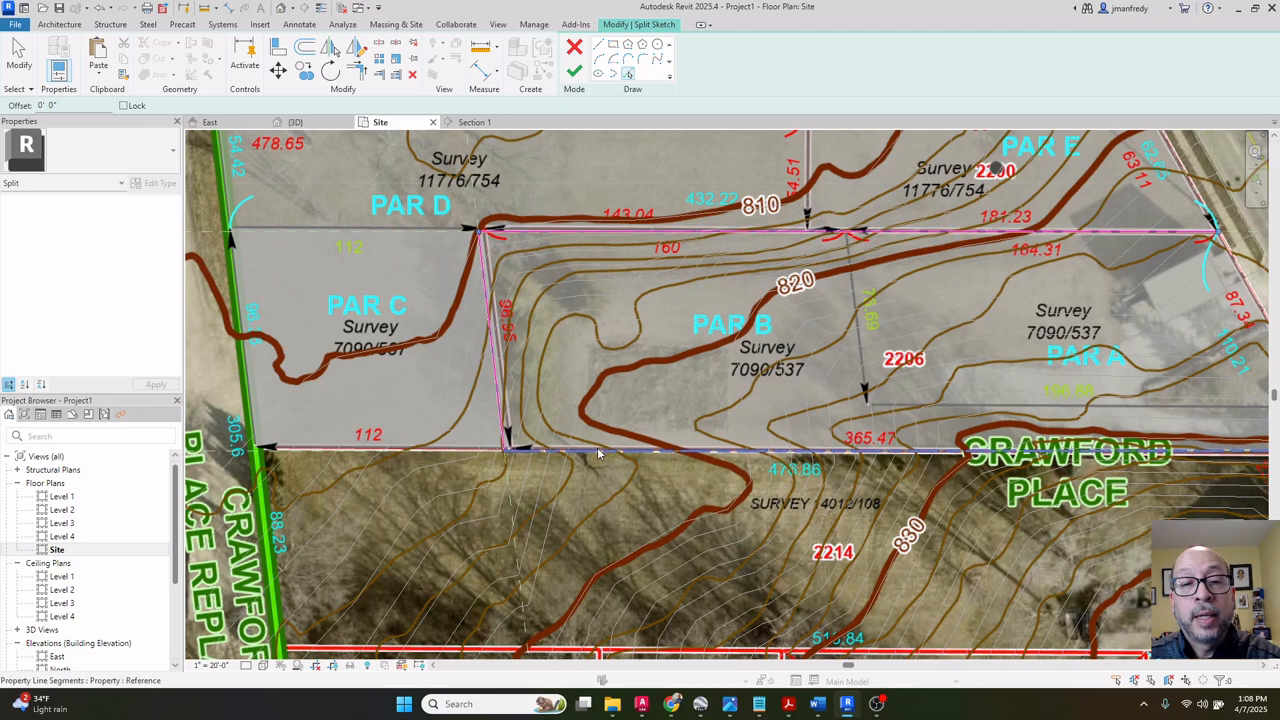
{"action": "scroll", "coordinate": [771, 374], "scroll_direction": "down", "scroll_amount": 2}
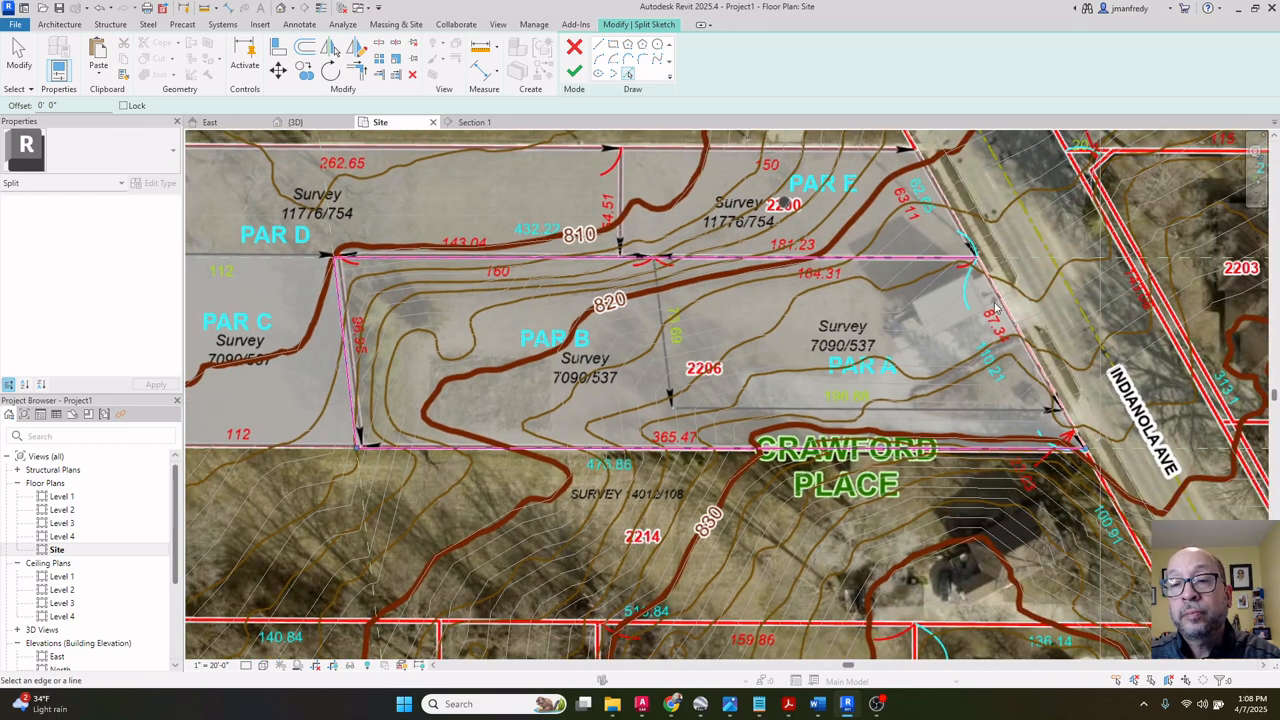
Switch the view to Hidden Line and finish the split sketch that separates the property from the surrounding toposolid.
{"action": "left_click", "coordinate": [264, 665]}
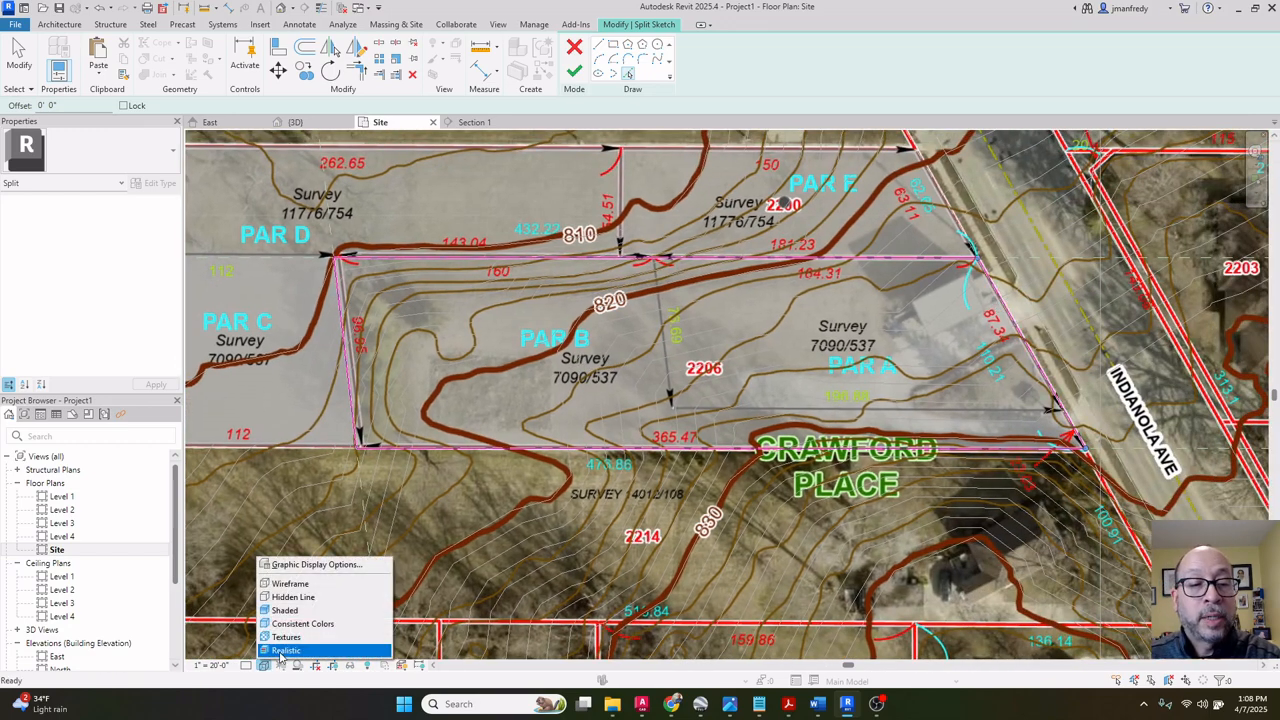
{"action": "left_click", "coordinate": [290, 583]}
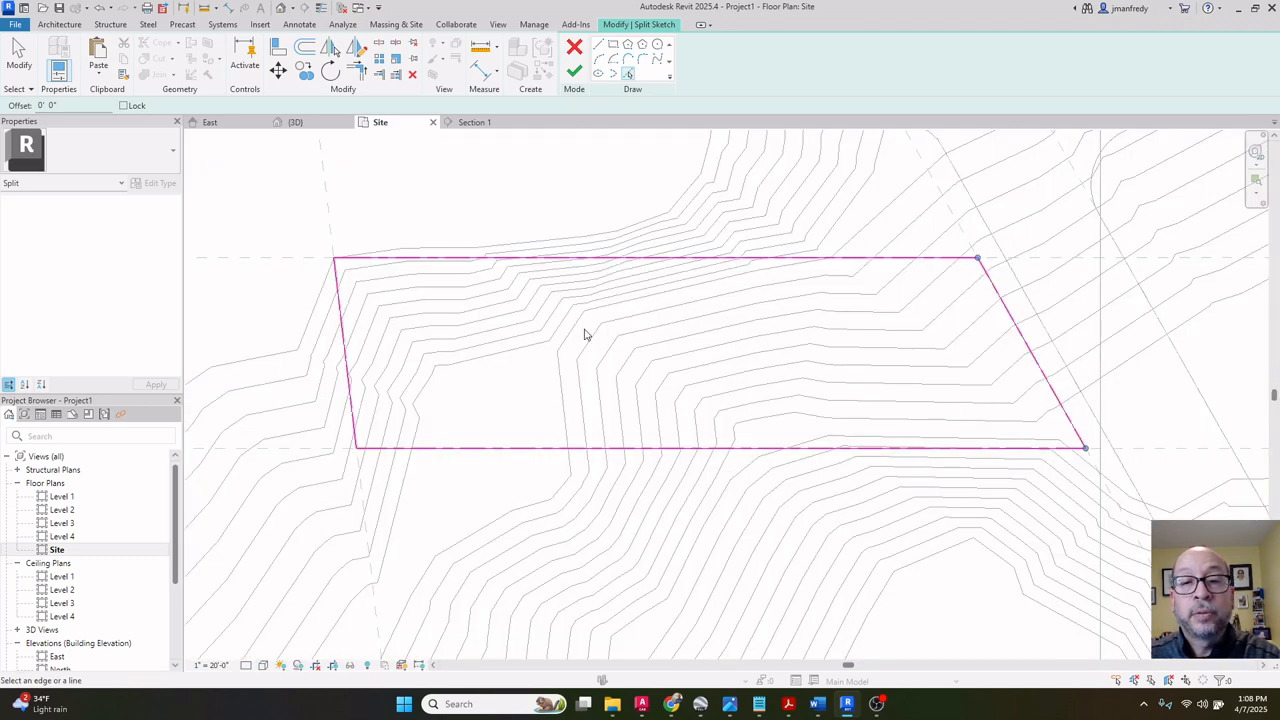
{"action": "left_click", "coordinate": [574, 71]}
{"action": "key", "text": "Escape"}
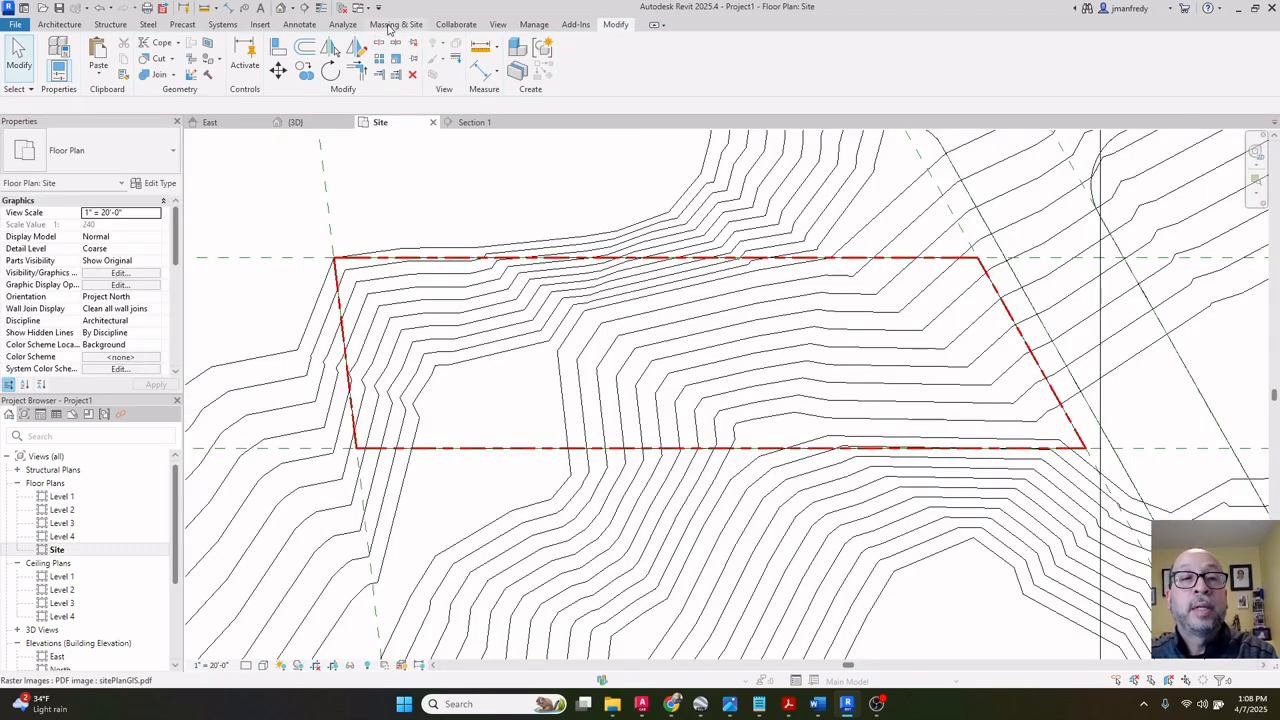
Select the split-off property toposolid in the 3D view.
{"action": "left_click", "coordinate": [278, 8]}
{"action": "middle_click_drag", "start_coordinate": [634, 277], "coordinate": [724, 404], "text": "shift"}
{"action": "left_click", "coordinate": [724, 404]}
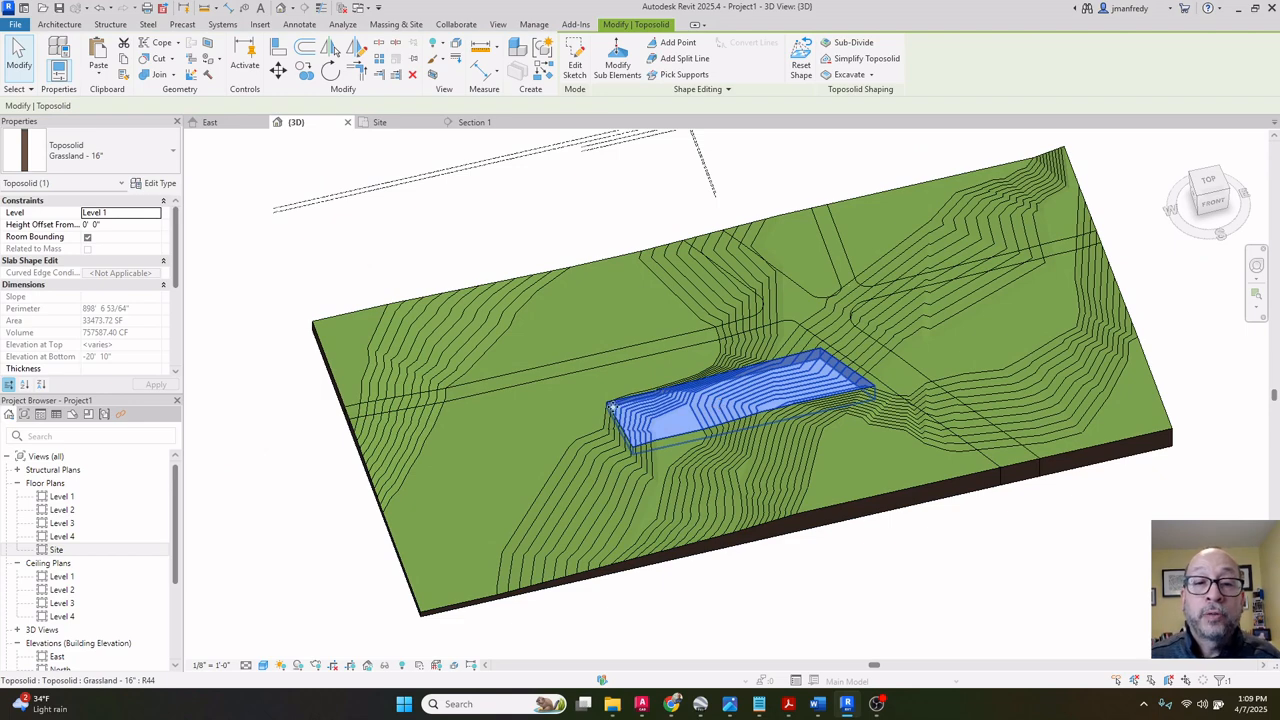
{"action": "scroll", "coordinate": [595, 411], "scroll_direction": "up", "scroll_amount": 2}
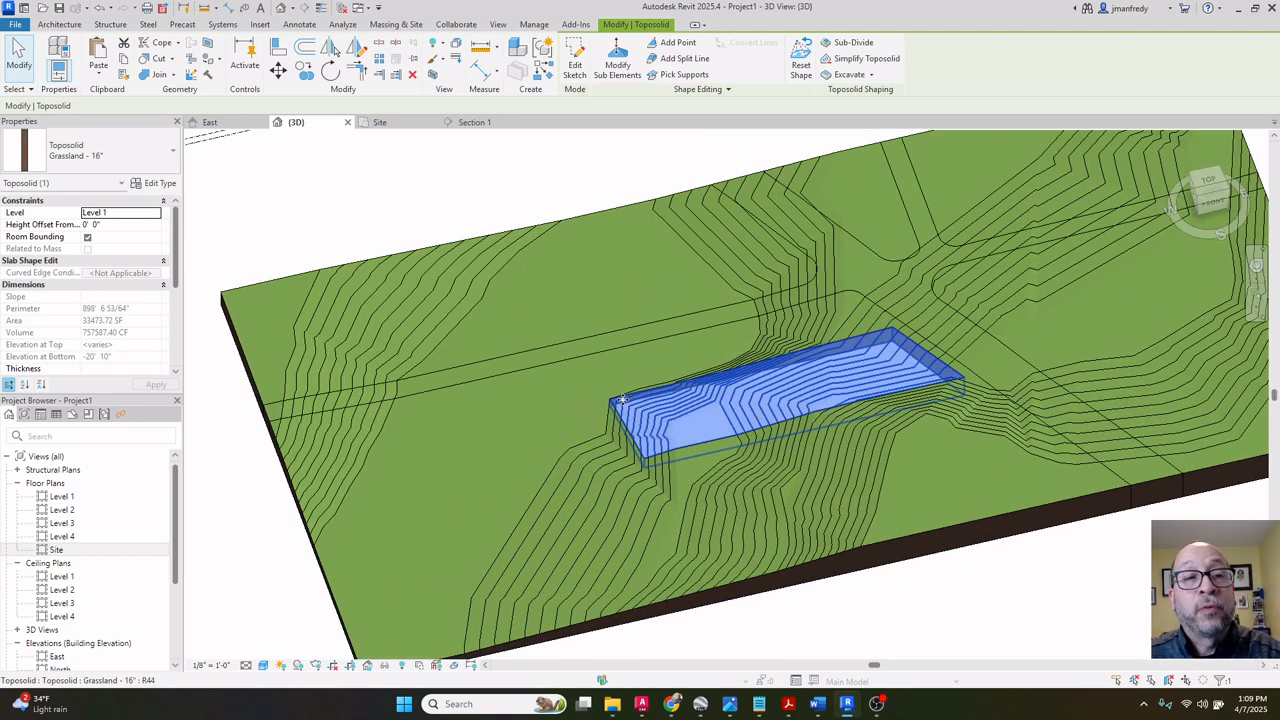
{"action": "scroll", "coordinate": [622, 400], "scroll_direction": "down", "scroll_amount": 2}
Duplicate the property toposolid's Grassland - 16" type under the name JM PROPERTY.
{"action": "left_click", "coordinate": [155, 183]}
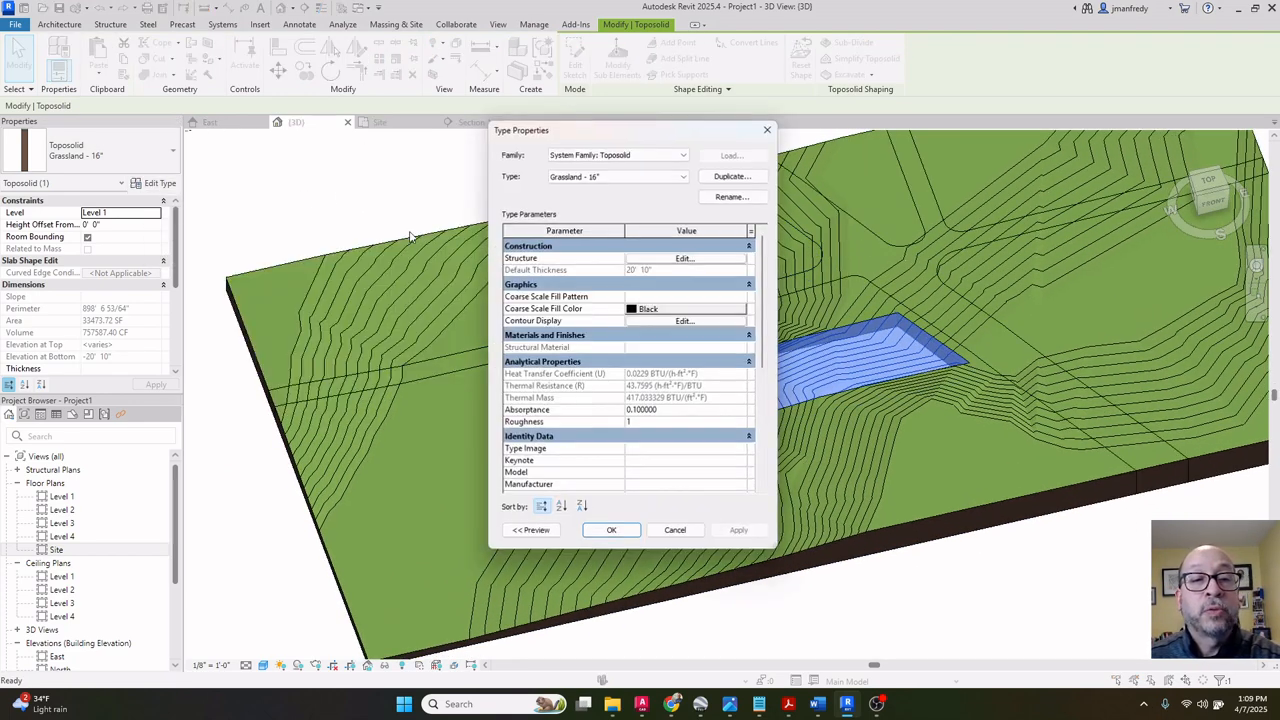
{"action": "left_click", "coordinate": [732, 176]}
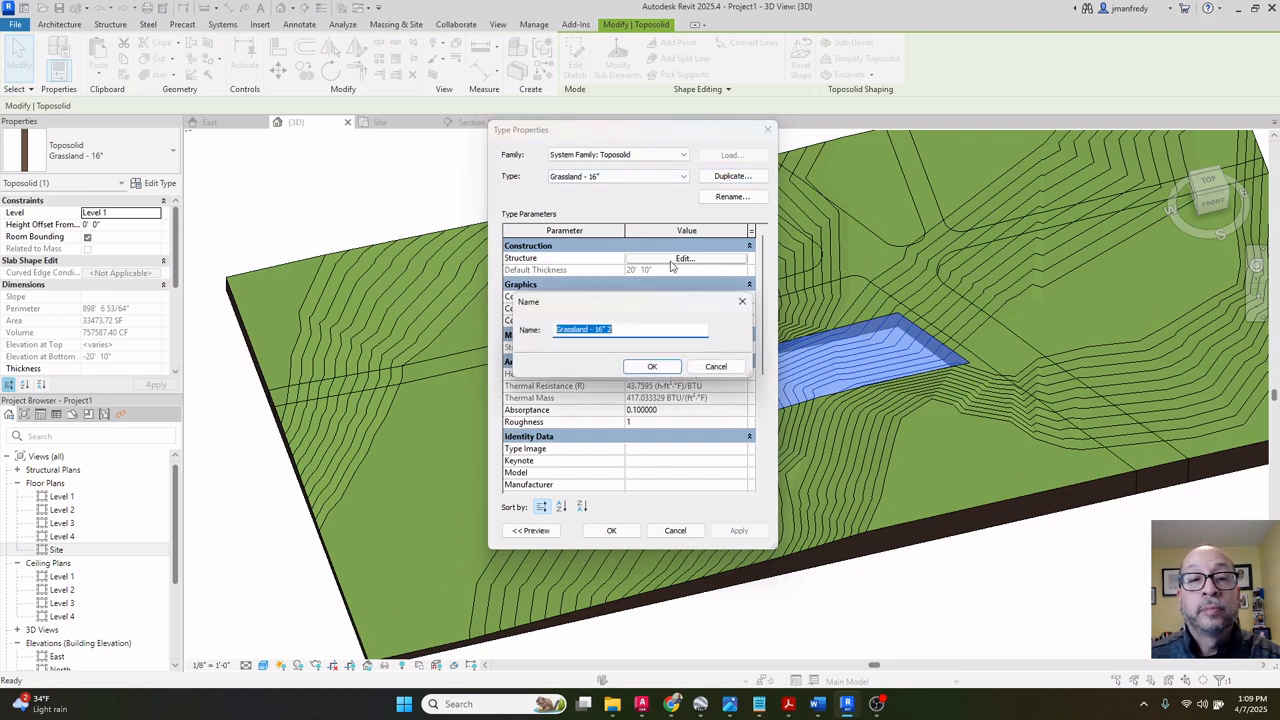
{"action": "left_click", "coordinate": [560, 331]}
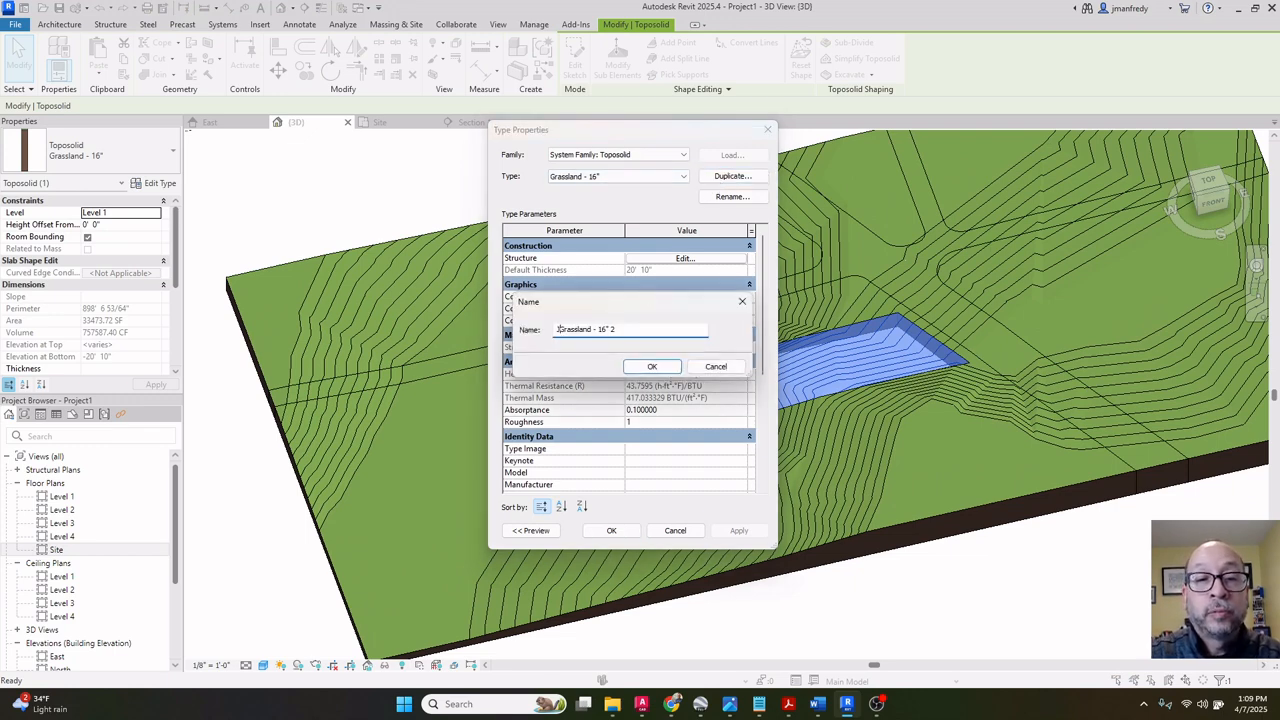
{"action": "type", "text": "JM"}
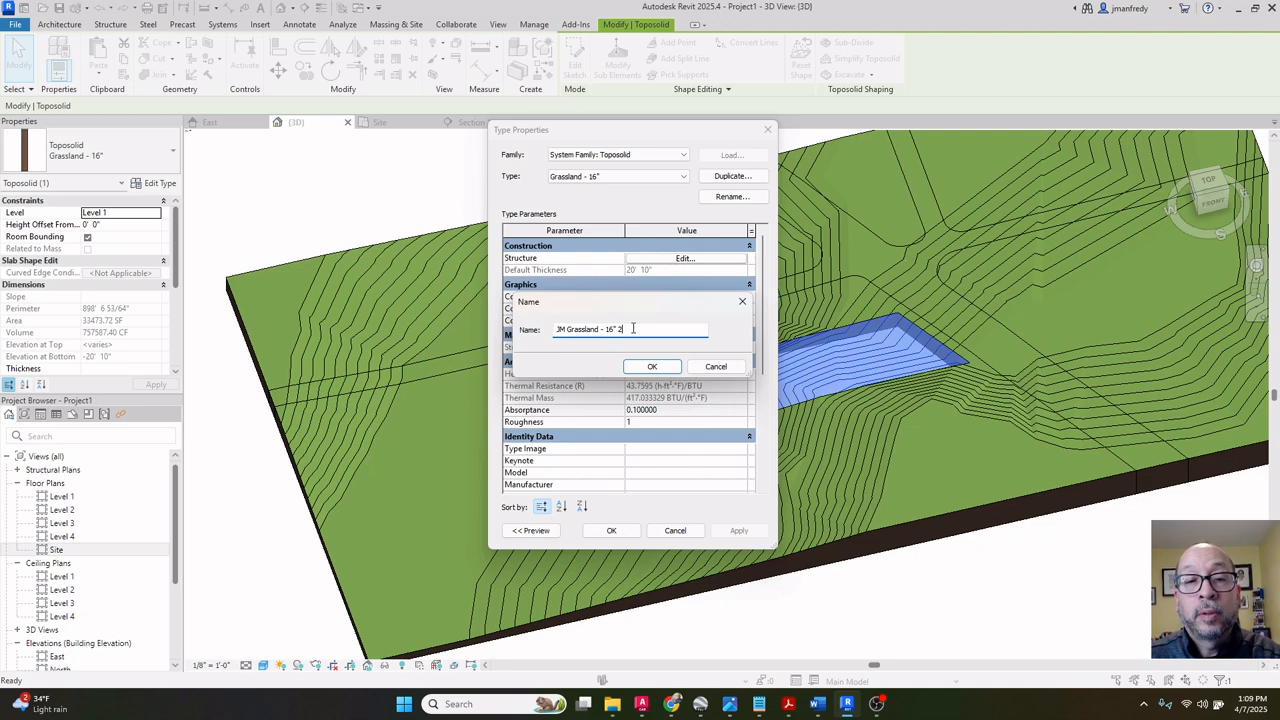
{"action": "left_click_drag", "start_coordinate": [565, 329], "coordinate": [620, 330]}
{"action": "key", "text": "BackSpace"}
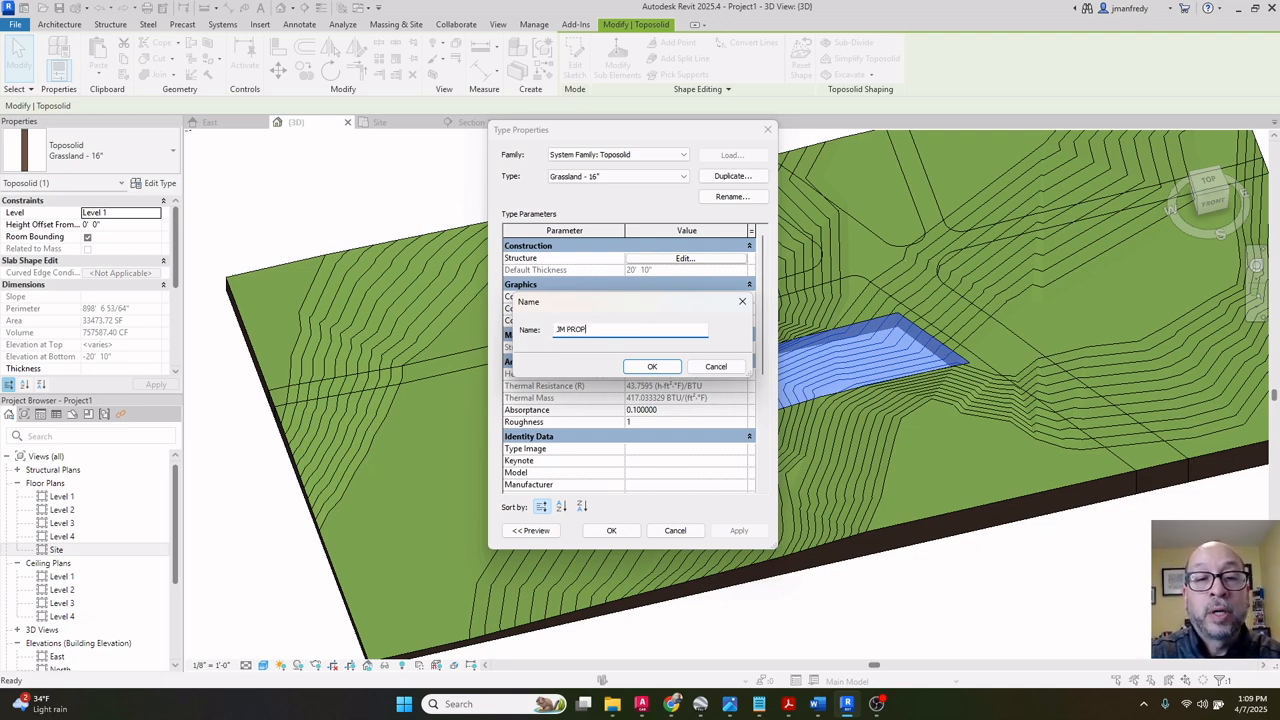
{"action": "type", "text": "PROPERTY"}
{"action": "left_click", "coordinate": [652, 366]}
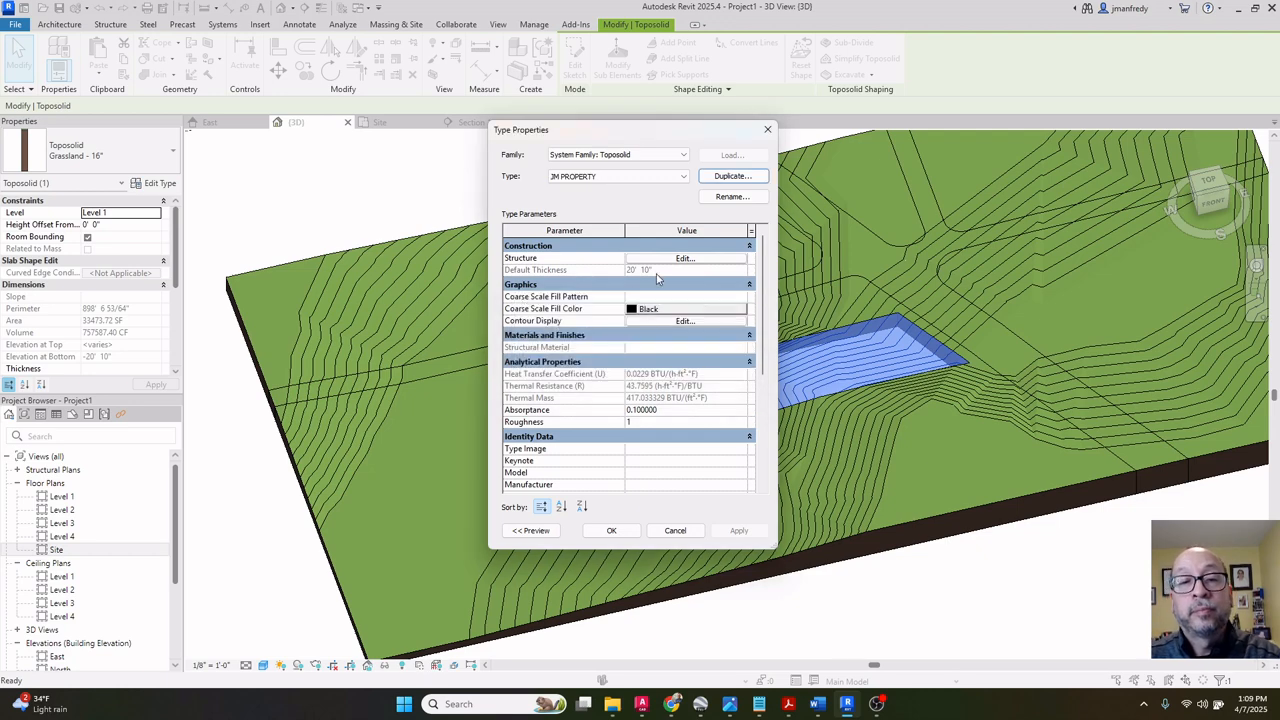
Open the Finish 1 layer's material in the JM PROPERTY structure and enlarge the Material Browser with its material libraries shown.
{"action": "left_click", "coordinate": [665, 259]}
{"action": "left_click", "coordinate": [609, 256]}
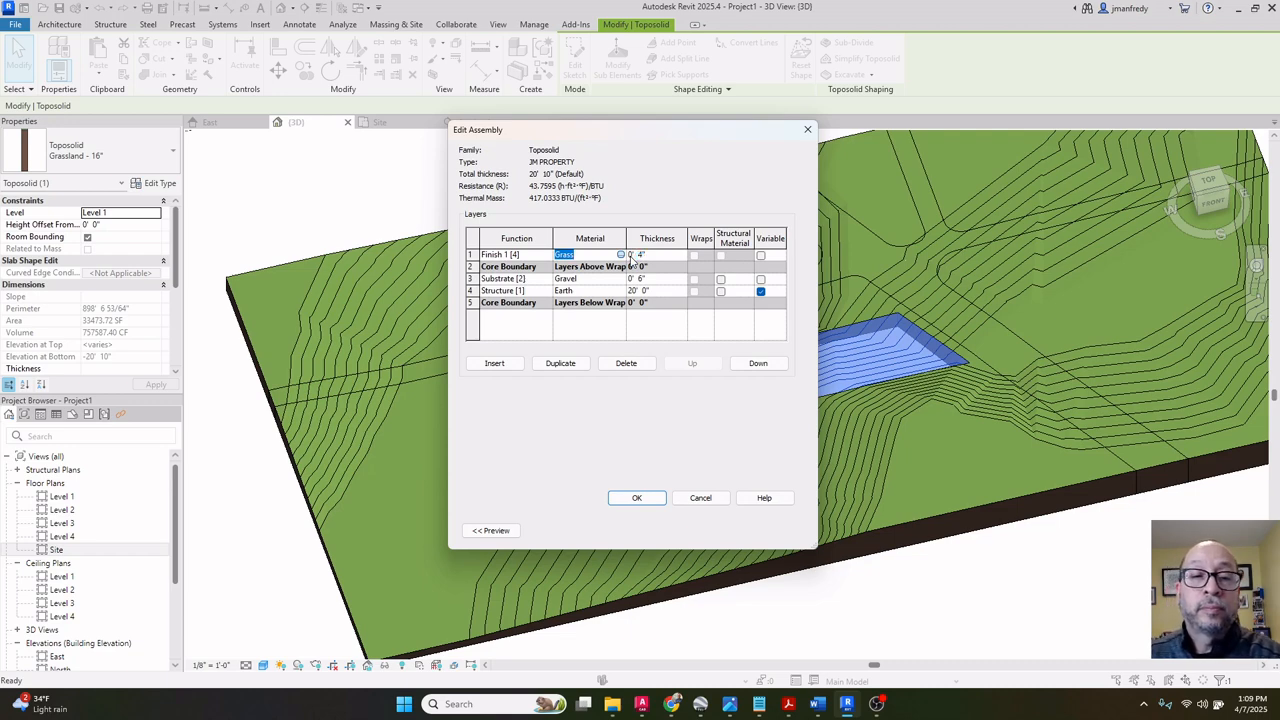
{"action": "left_click", "coordinate": [621, 255]}
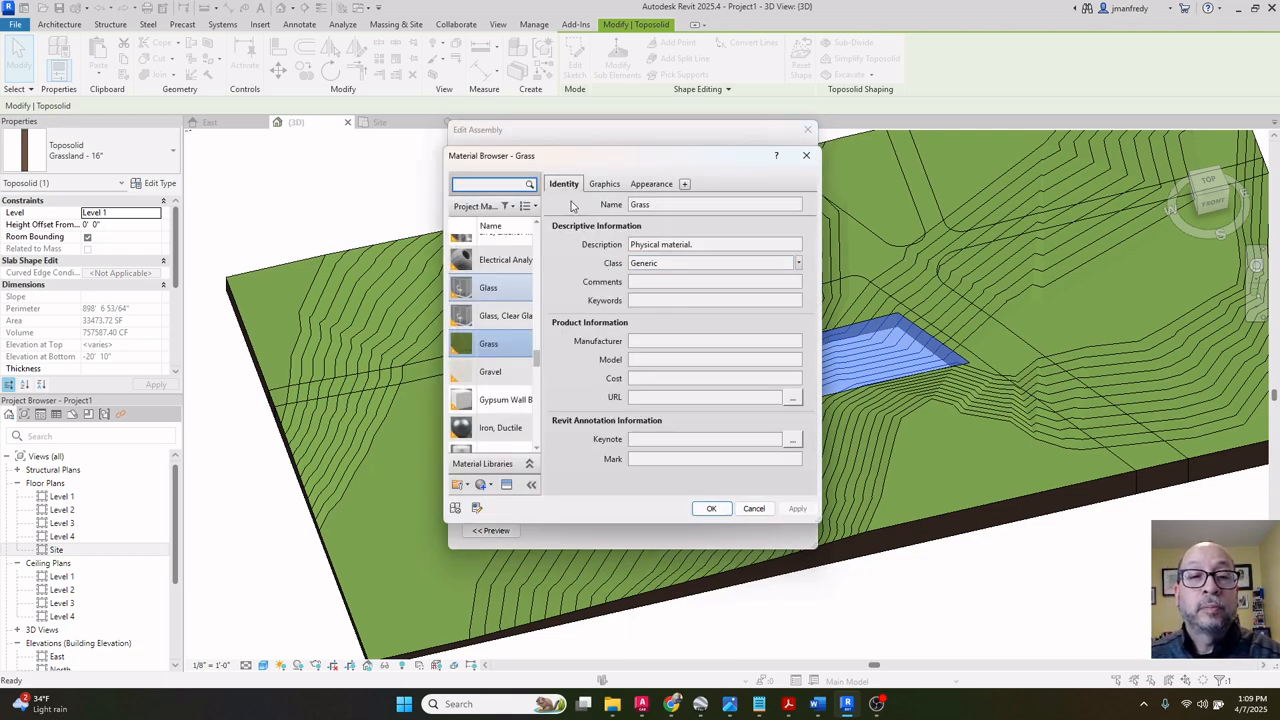
{"action": "left_click_drag", "start_coordinate": [606, 158], "coordinate": [613, 146]}
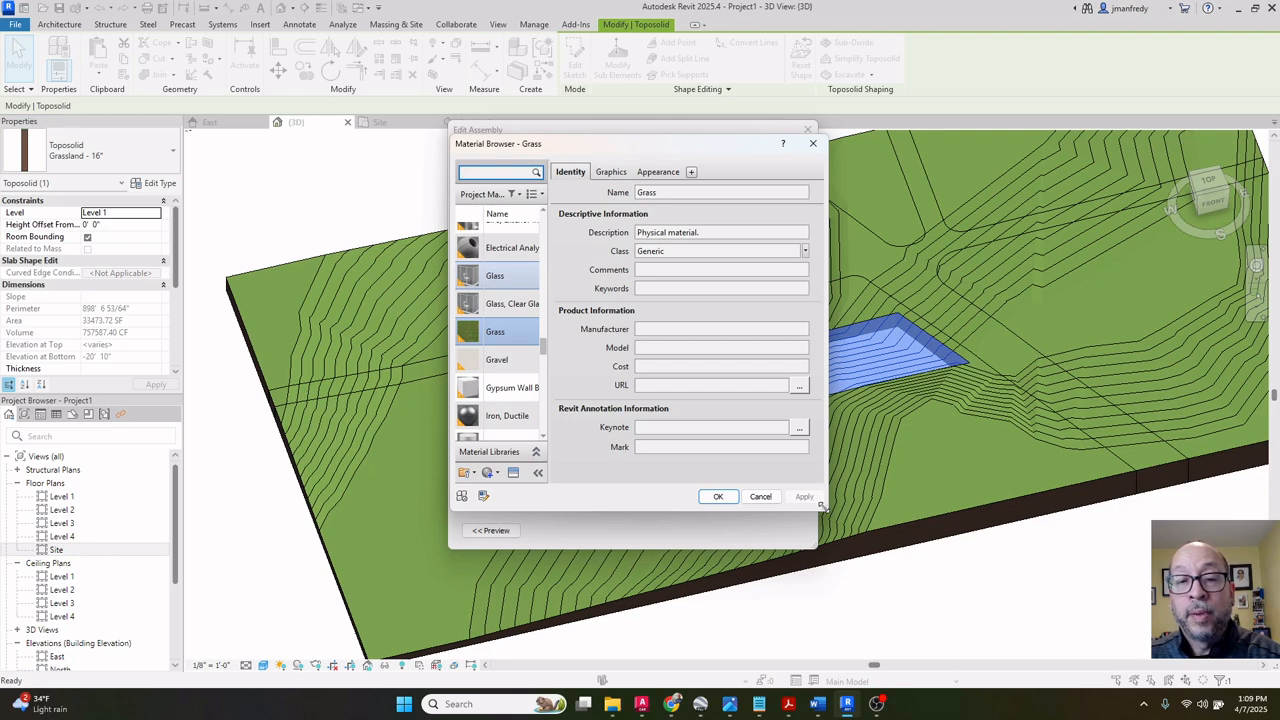
{"action": "left_click_drag", "start_coordinate": [822, 507], "coordinate": [1108, 538]}
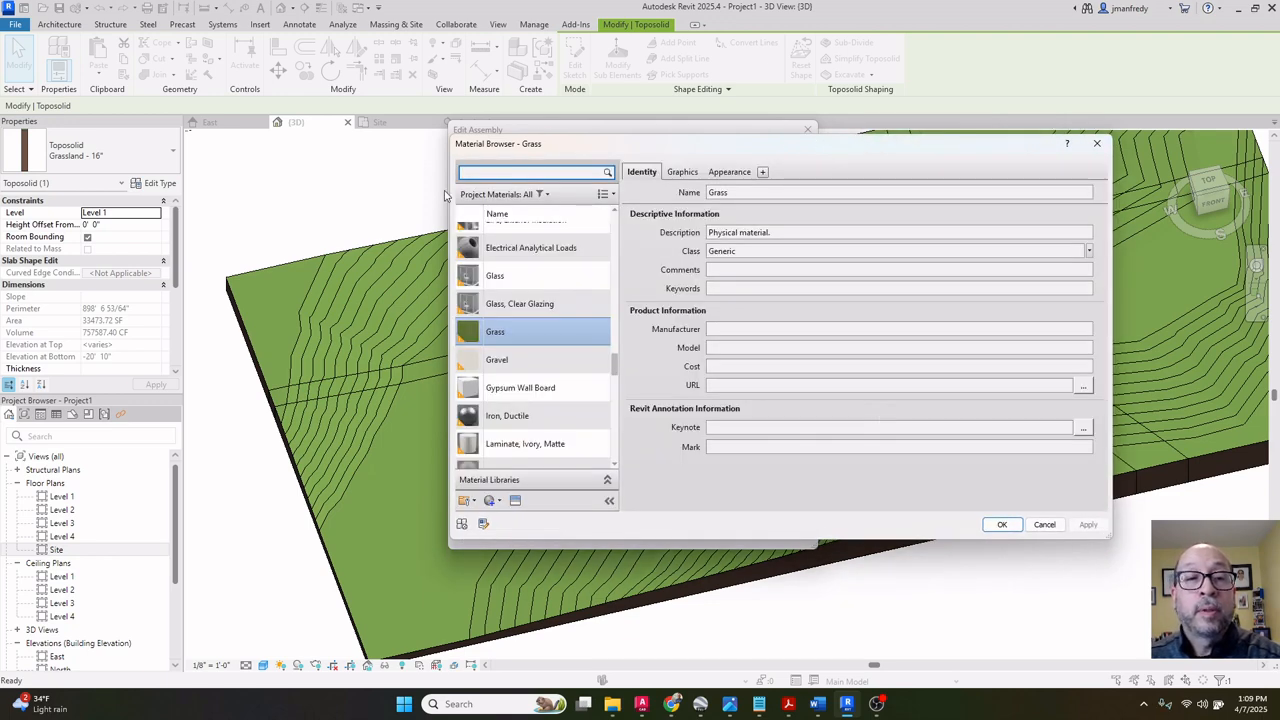
{"action": "left_click_drag", "start_coordinate": [448, 190], "coordinate": [325, 190]}
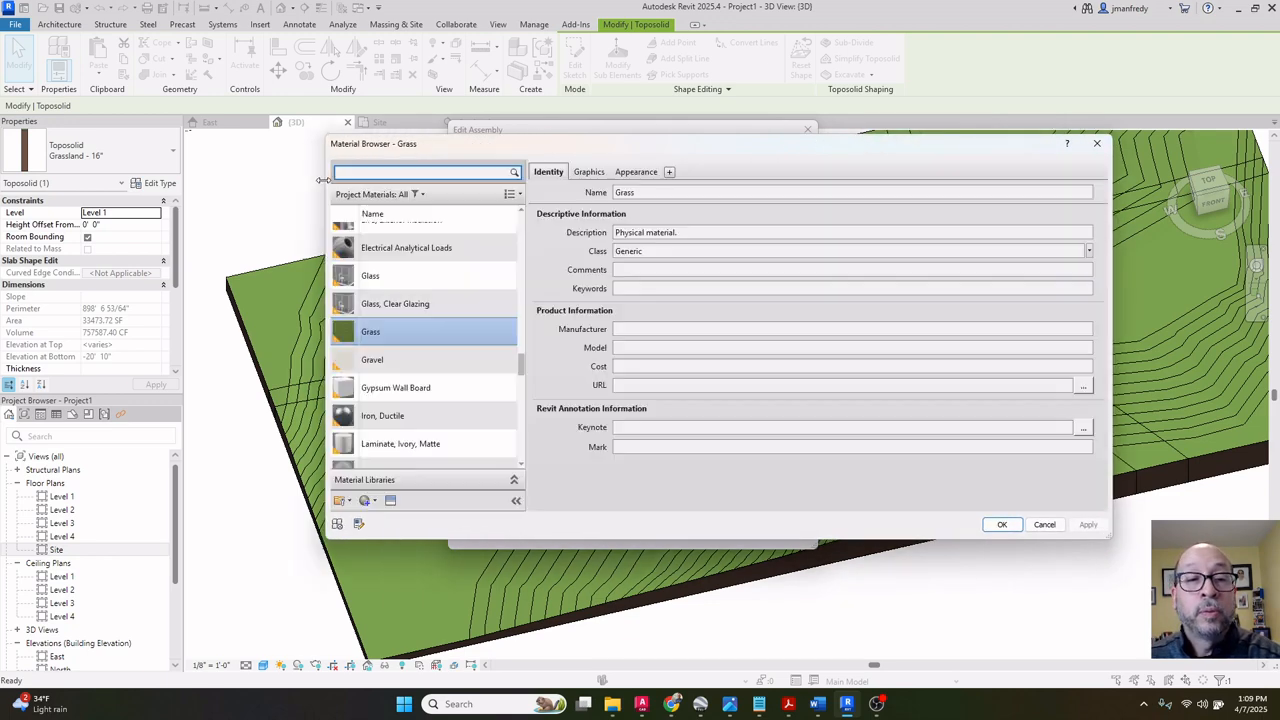
{"action": "left_click", "coordinate": [515, 479]}
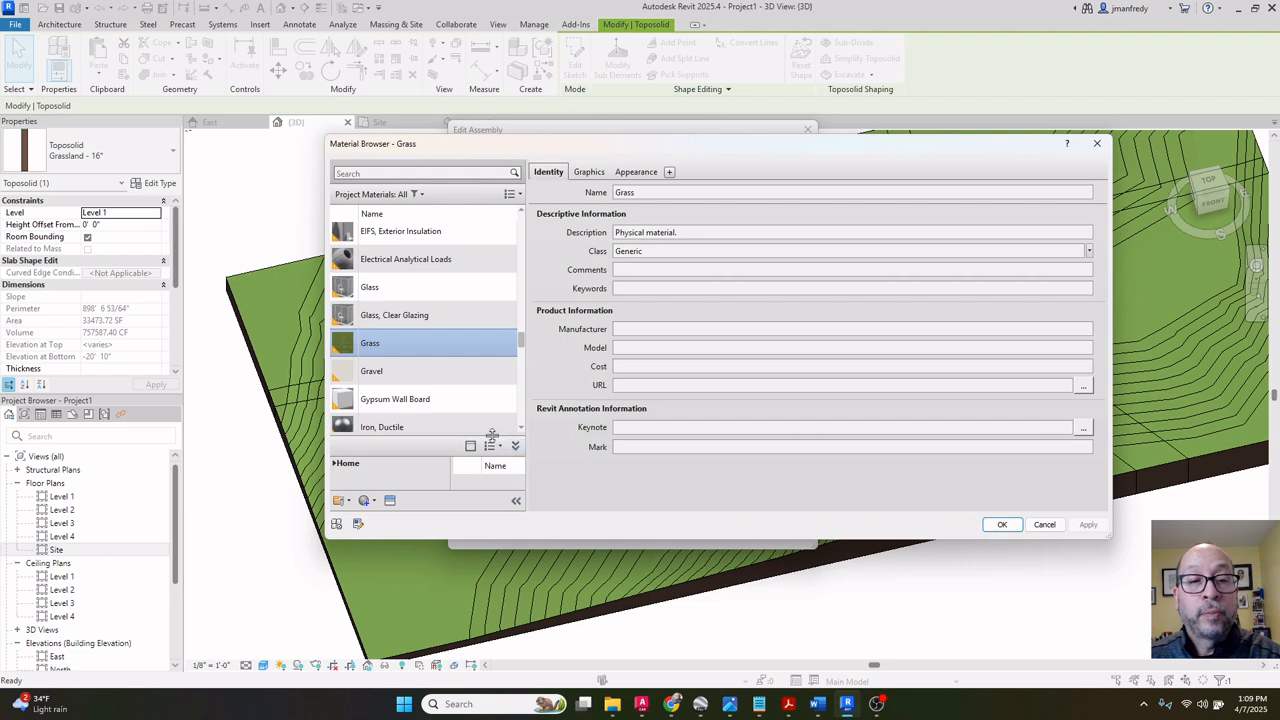
{"action": "left_click_drag", "start_coordinate": [494, 437], "coordinate": [498, 353]}
{"action": "left_click_drag", "start_coordinate": [528, 472], "coordinate": [655, 460]}
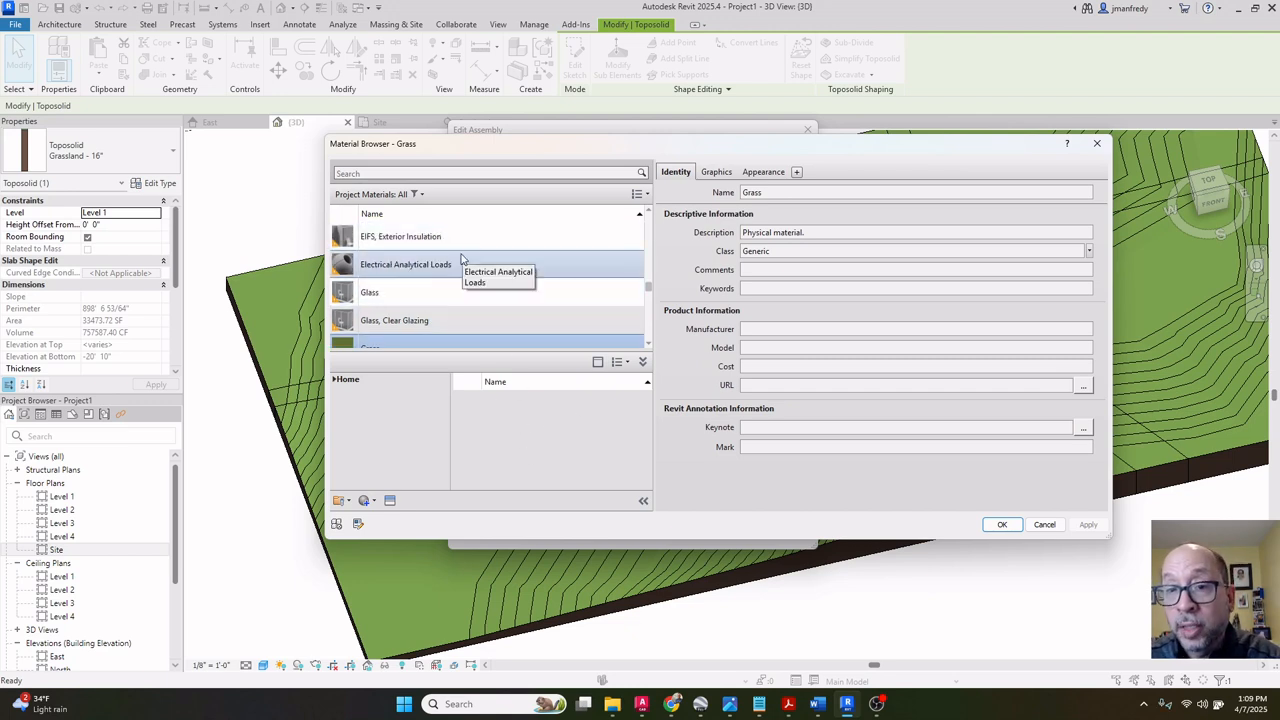
{"action": "left_click_drag", "start_coordinate": [655, 278], "coordinate": [790, 278]}
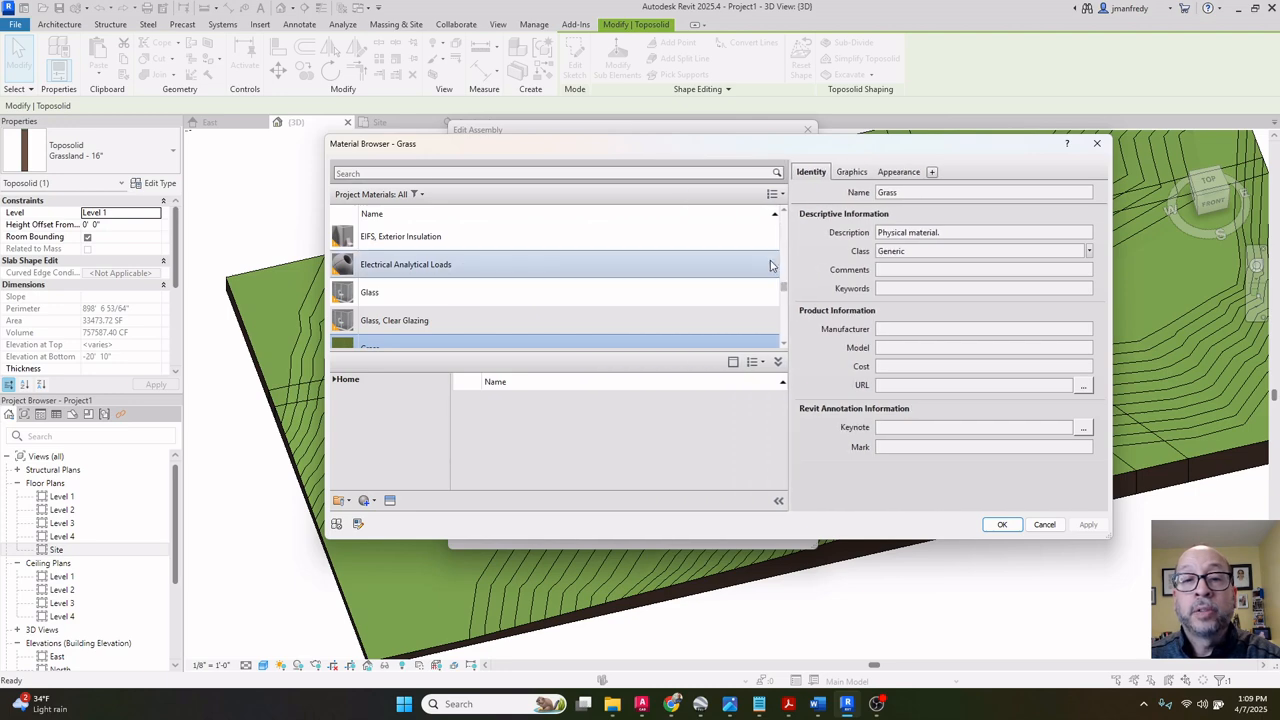
{"action": "left_click_drag", "start_coordinate": [717, 150], "coordinate": [595, 146]}
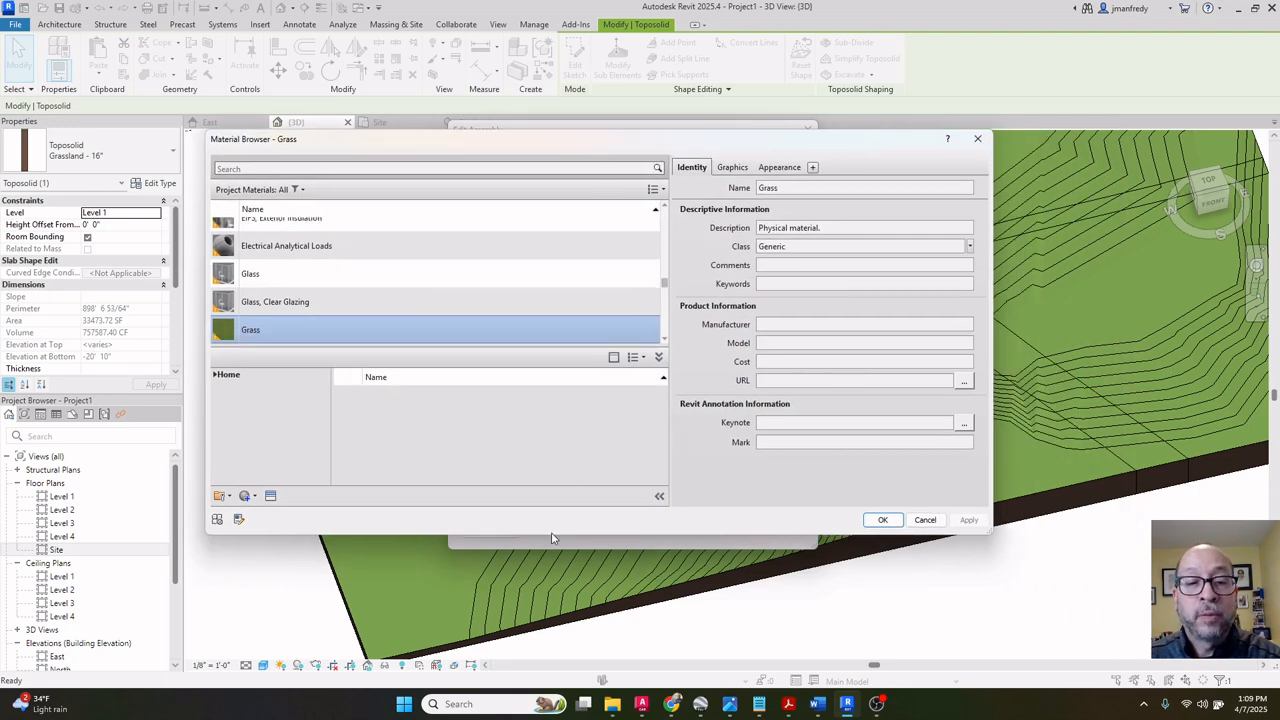
{"action": "left_click_drag", "start_coordinate": [550, 540], "coordinate": [552, 622]}
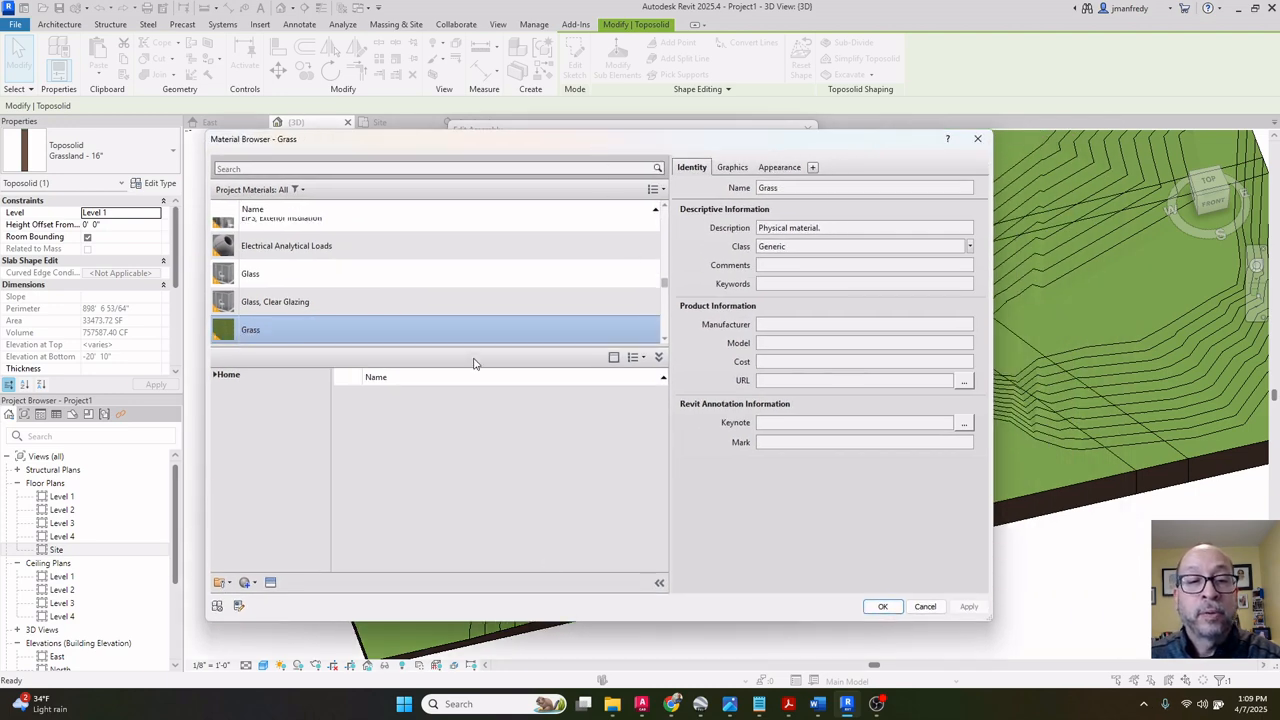
Search the materials for GRASS, assign the library material Plant with Use Render Appearance to the Finish 1 layer, and apply the type.
{"action": "left_click", "coordinate": [410, 169]}
{"action": "type", "text": "GRASS"}
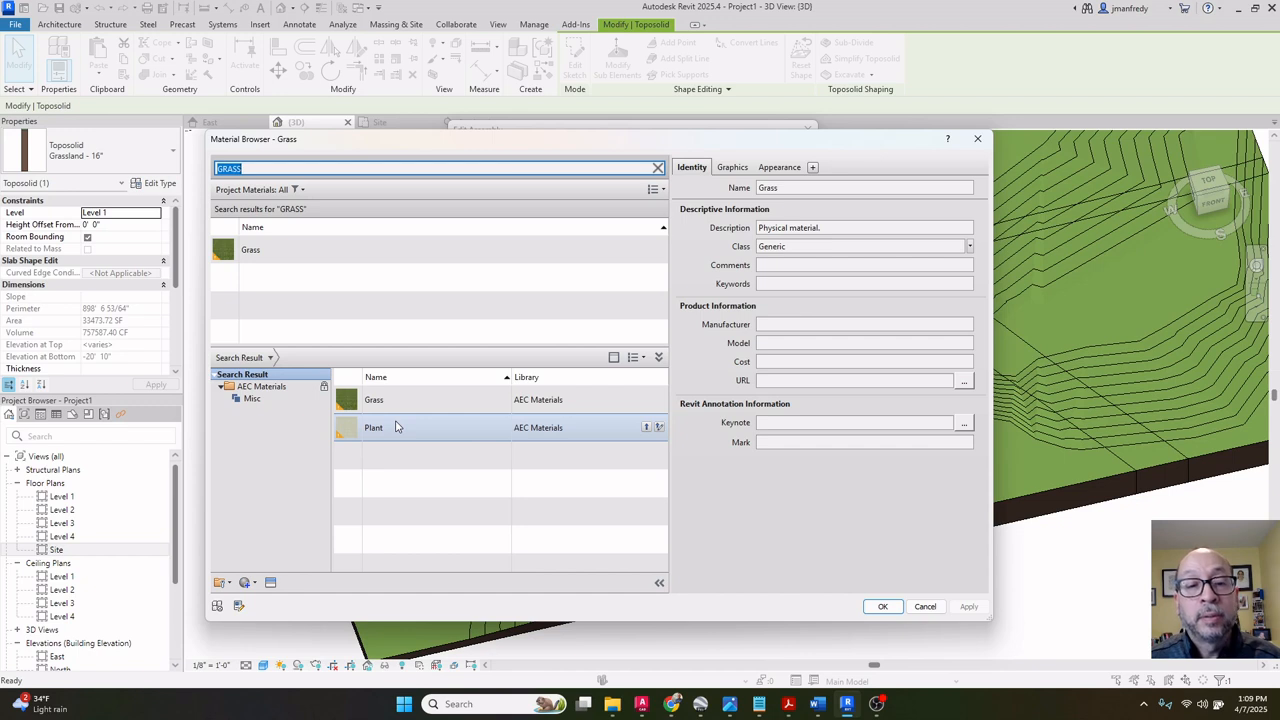
{"action": "left_click", "coordinate": [646, 428]}
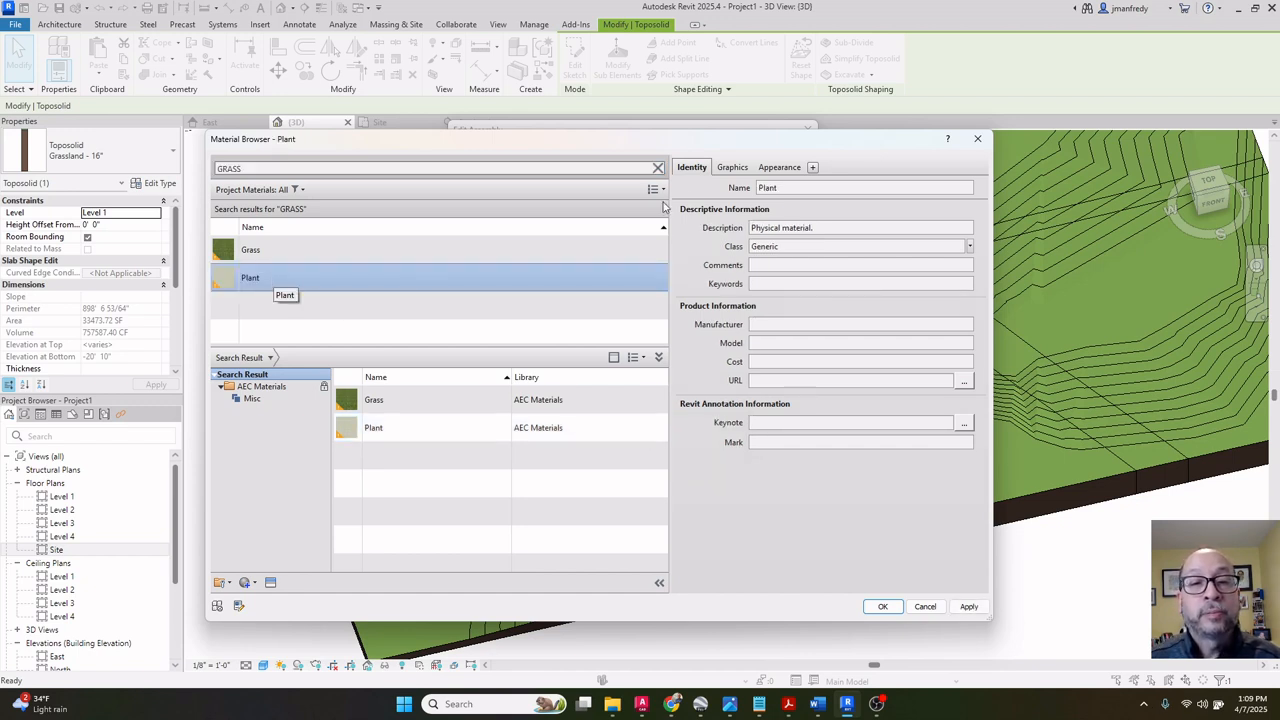
{"action": "left_click", "coordinate": [731, 170]}
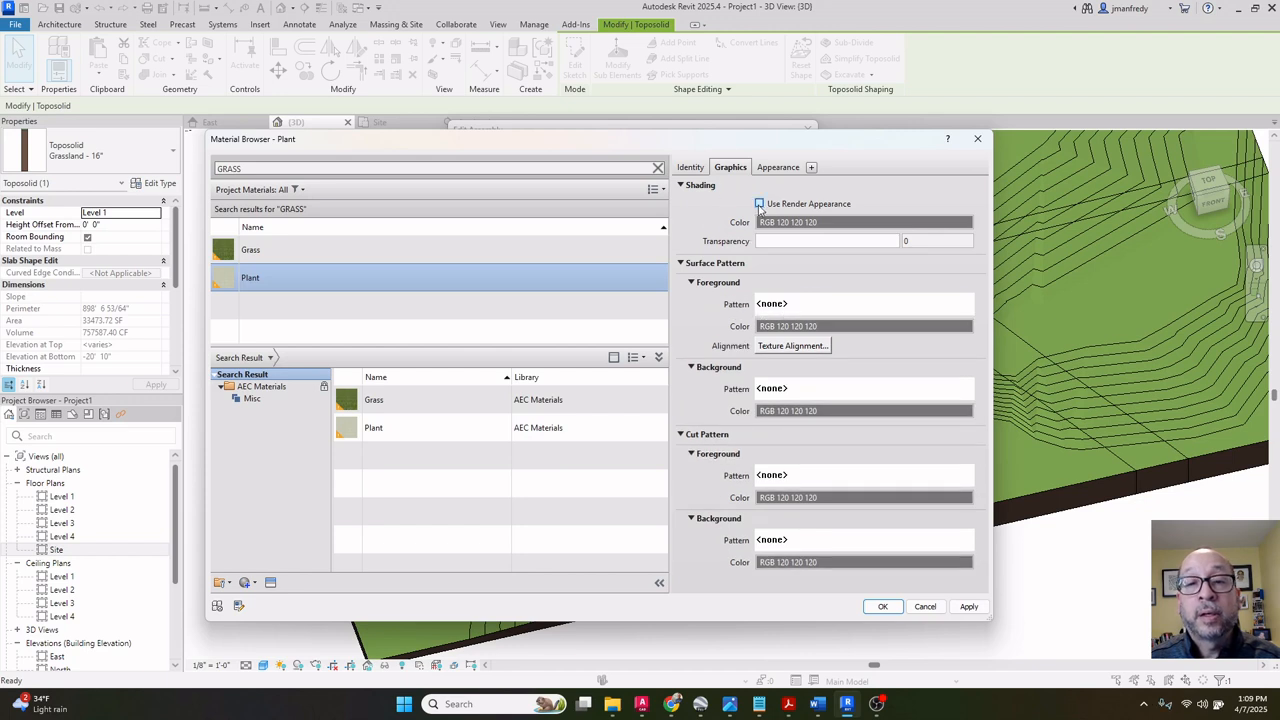
{"action": "left_click", "coordinate": [759, 204]}
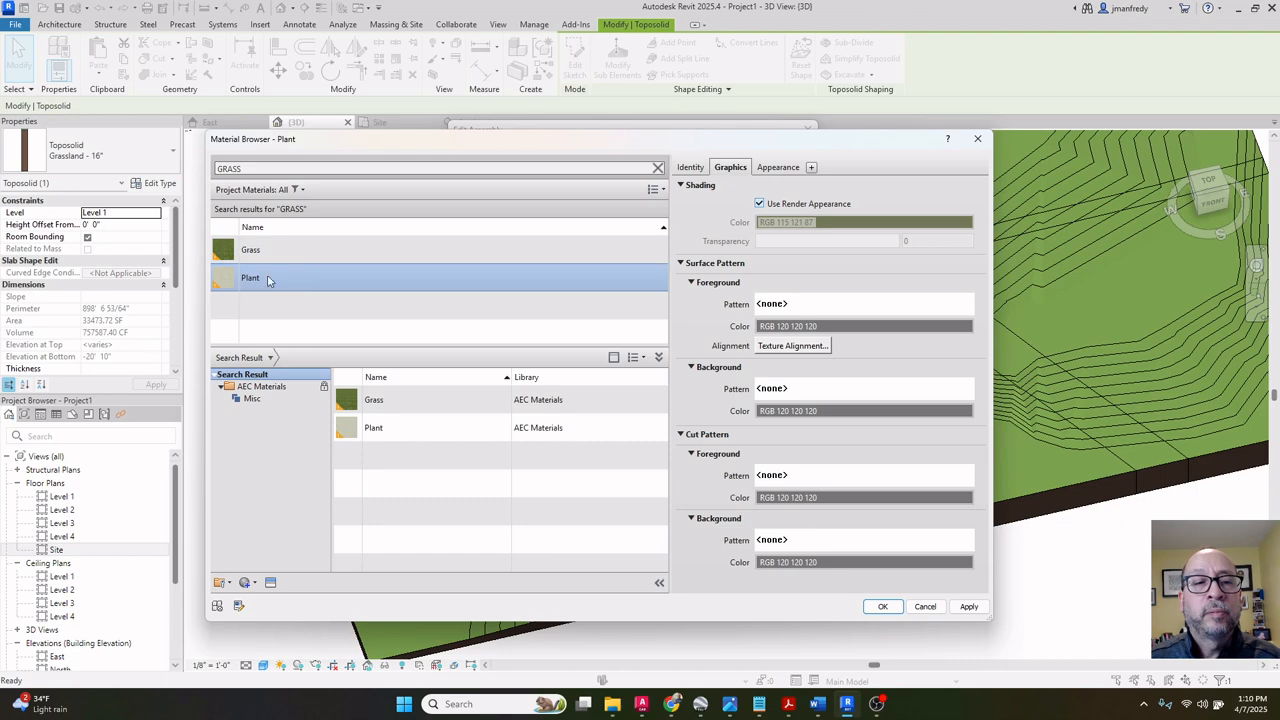
{"action": "left_click", "coordinate": [879, 607]}
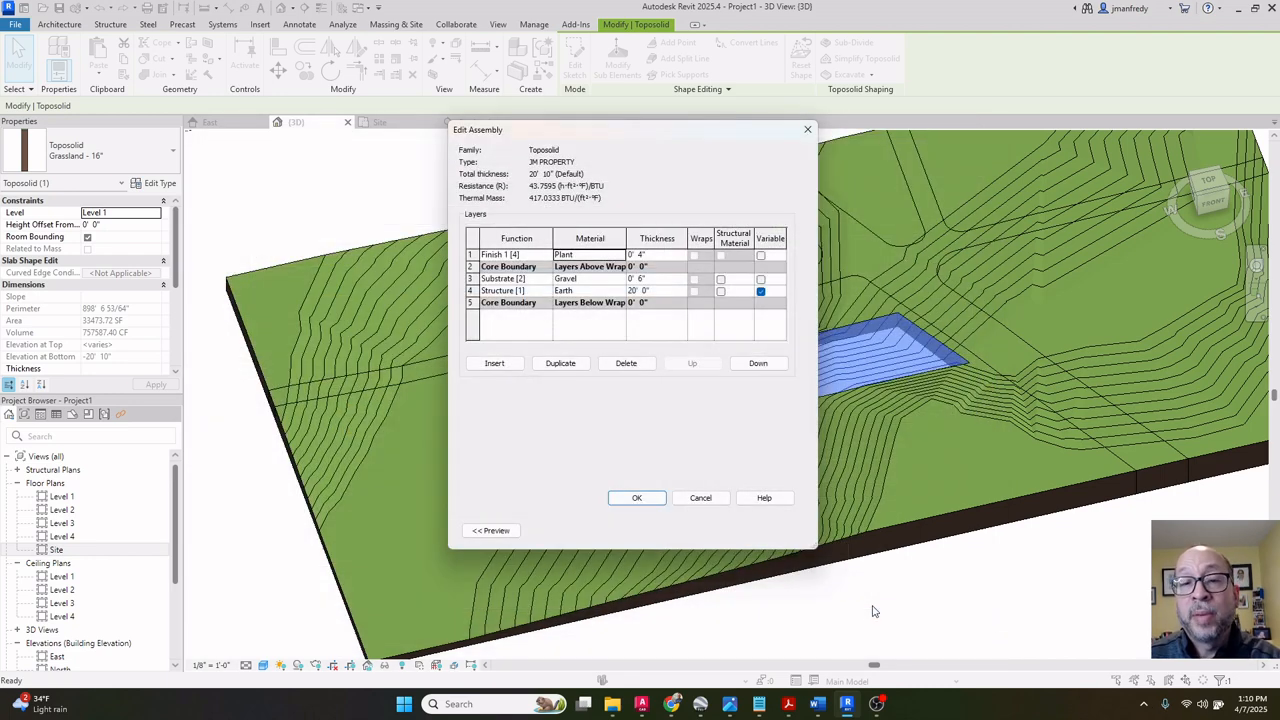
{"action": "left_click", "coordinate": [638, 498]}
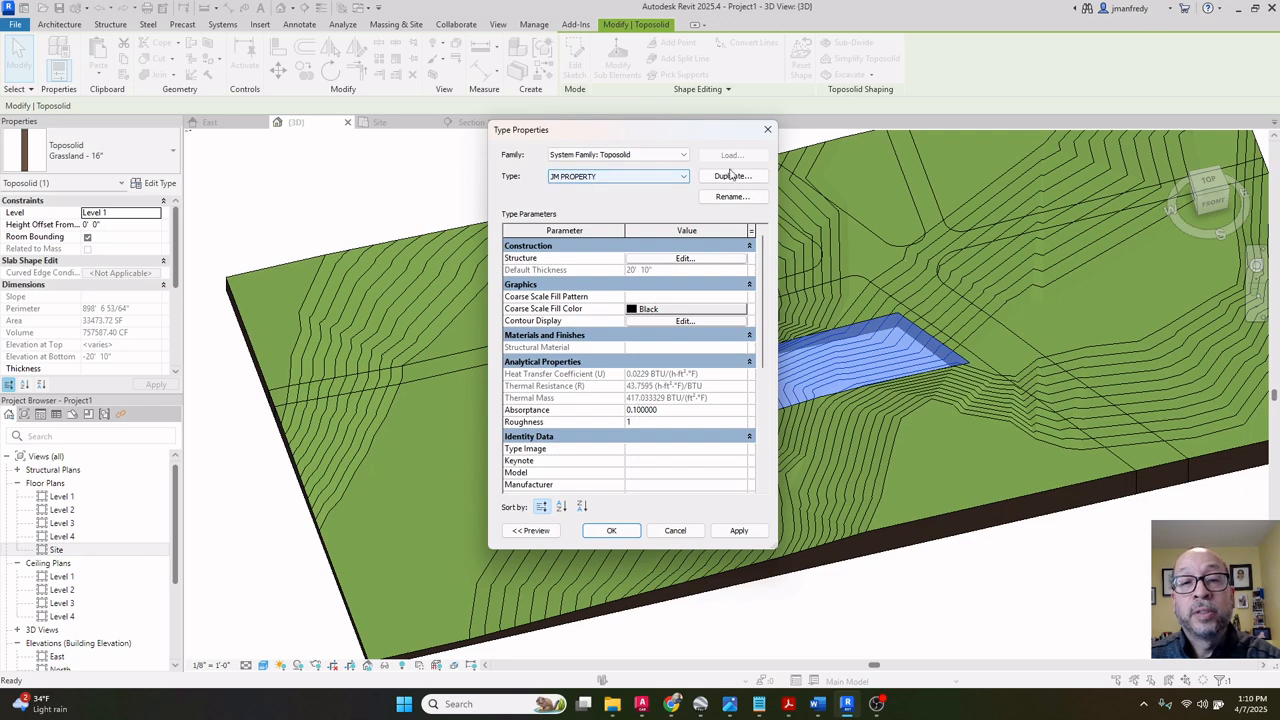
{"action": "left_click", "coordinate": [625, 531]}
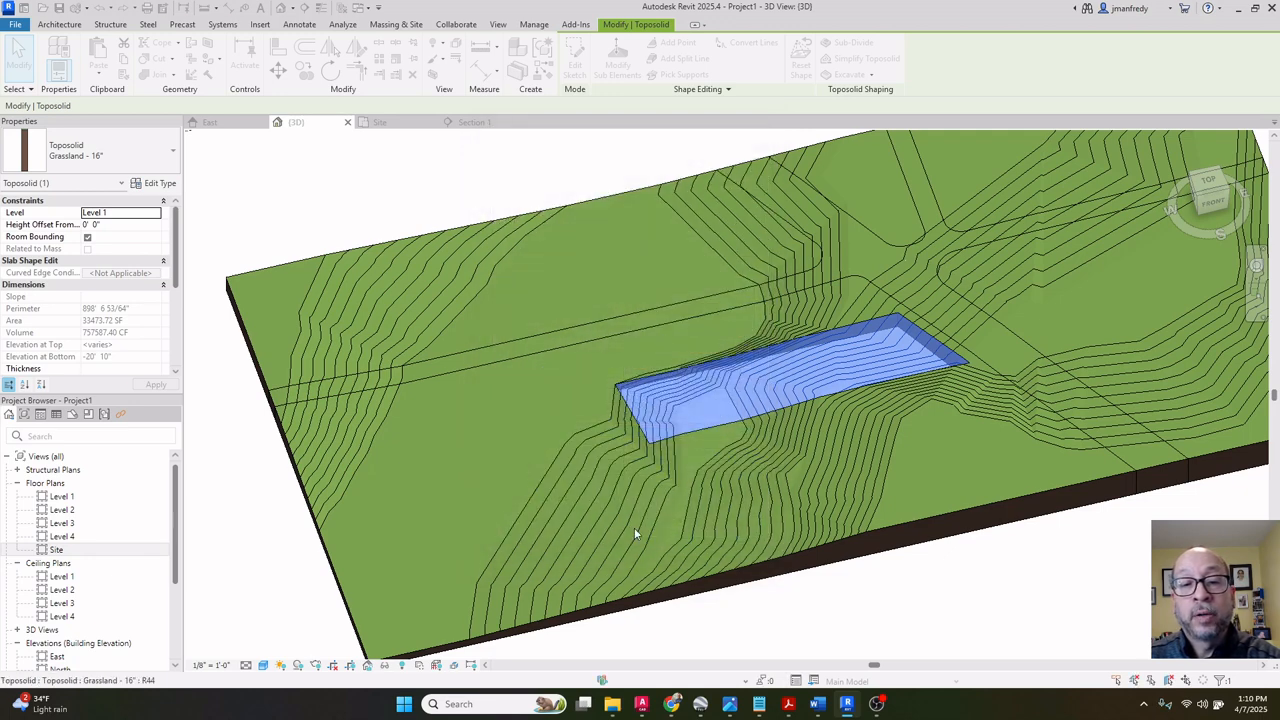
Examine the property parcel's new surface material against the surrounding terrain in 3D.
{"action": "left_click", "coordinate": [843, 605]}
{"action": "scroll", "coordinate": [843, 604], "scroll_direction": "up", "scroll_amount": 5}
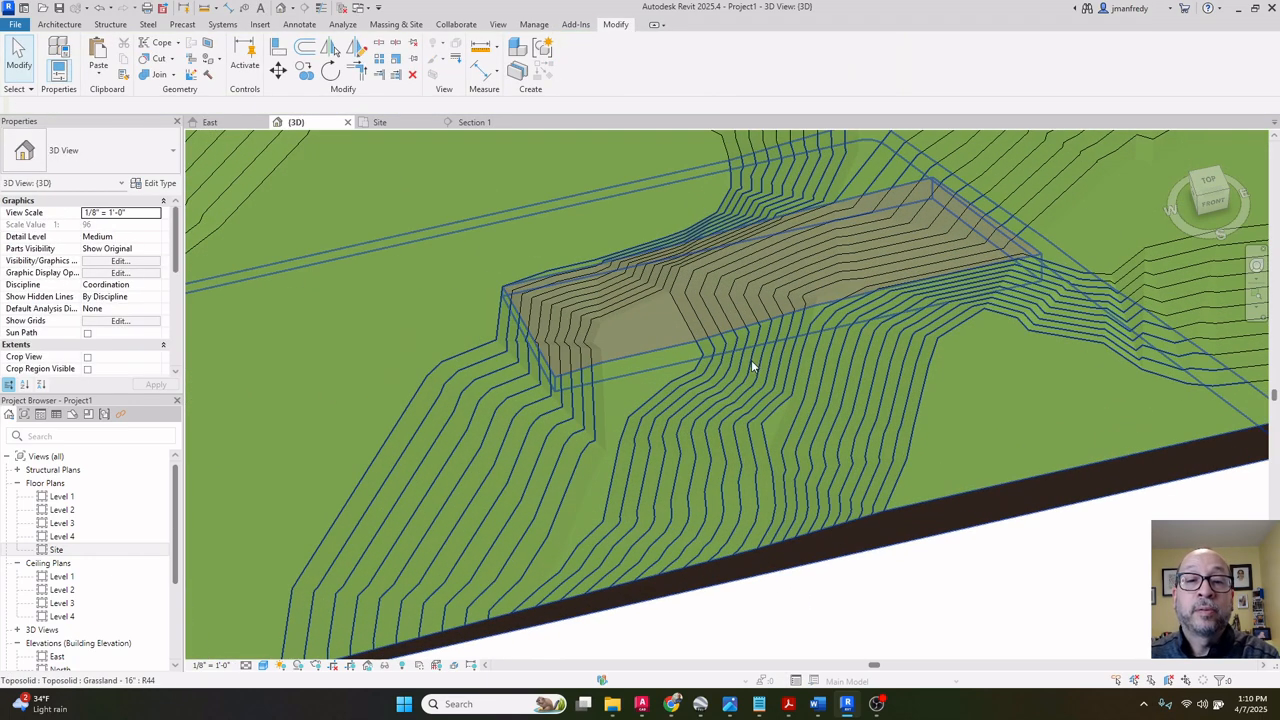
{"action": "middle_click_drag", "start_coordinate": [705, 378], "coordinate": [690, 396], "text": "shift"}
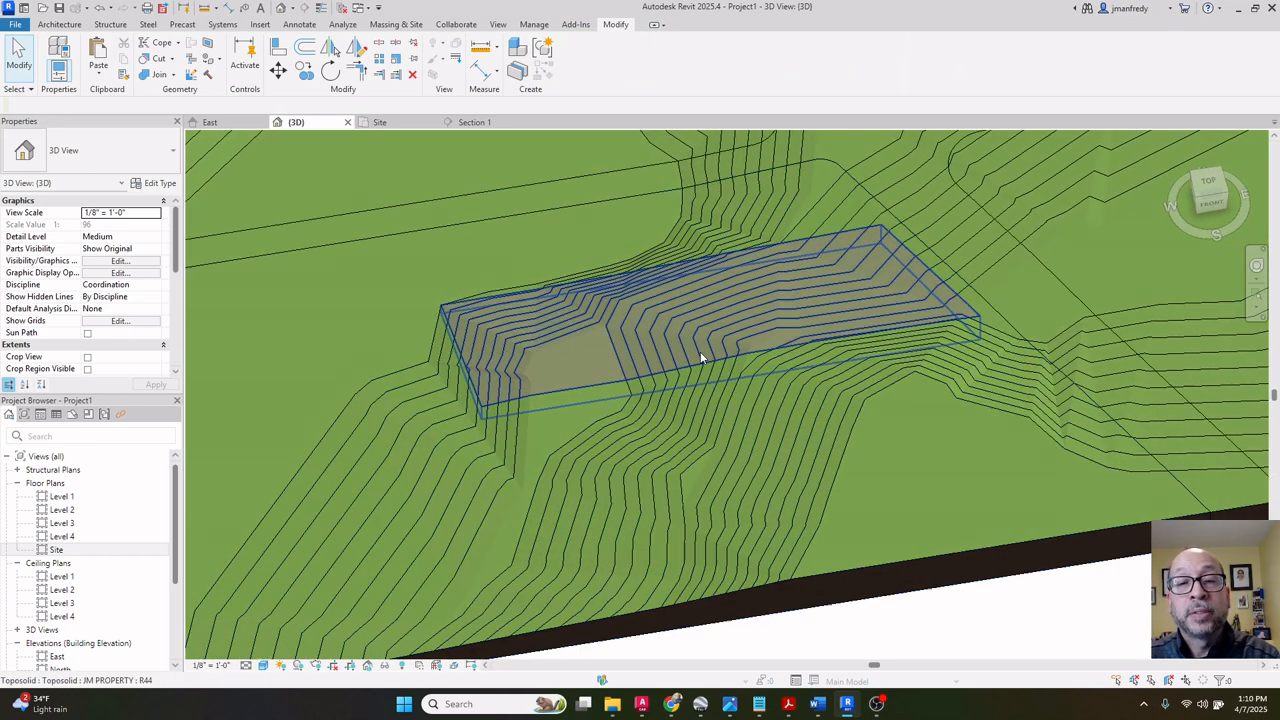
{"action": "left_click", "coordinate": [755, 444]}
{"action": "left_click", "coordinate": [718, 322]}
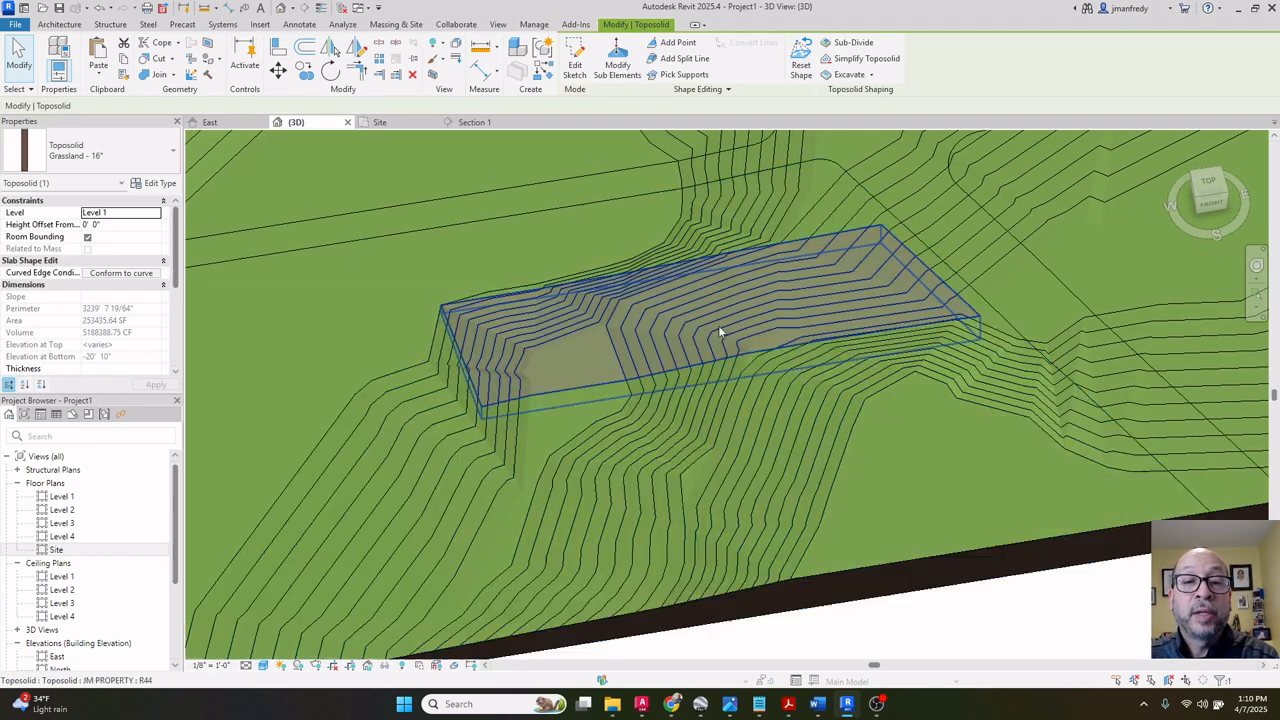
{"action": "key", "text": "Escape"}
{"action": "scroll", "coordinate": [718, 310], "scroll_direction": "down", "scroll_amount": 5}
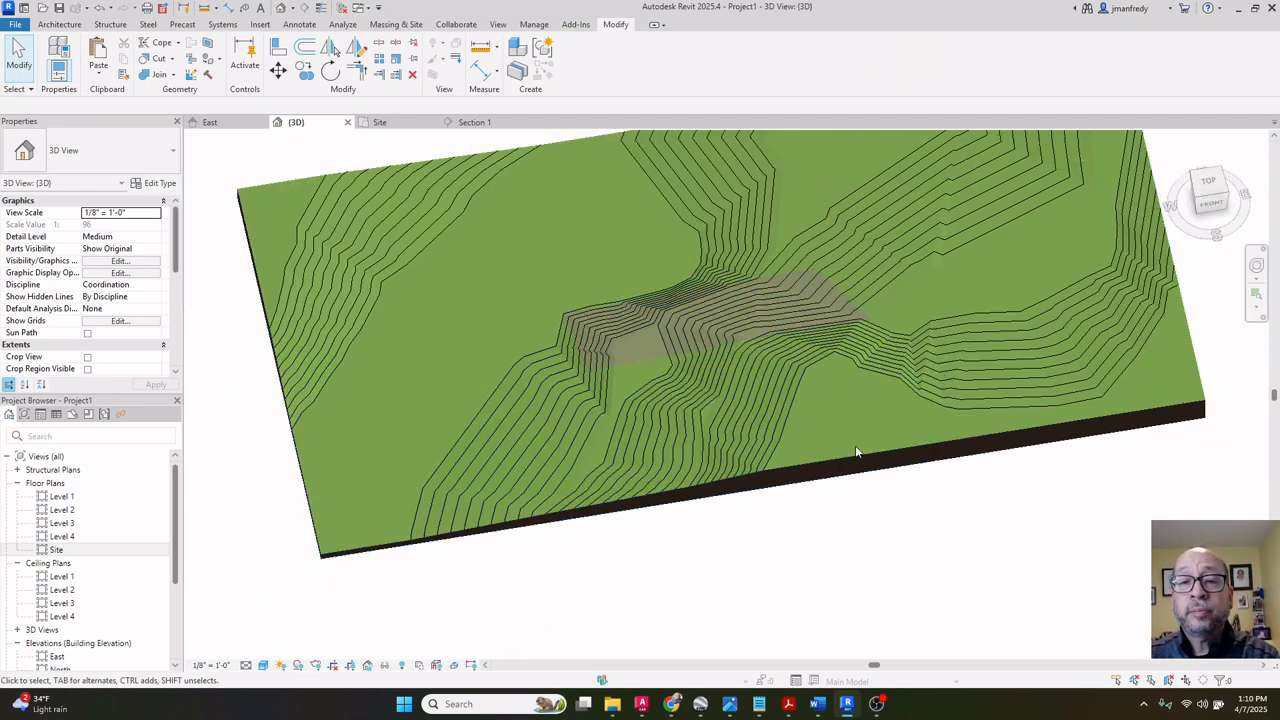
Select the streets toposolid and duplicate its type under the name JM STREET.
{"action": "left_click", "coordinate": [1025, 440]}
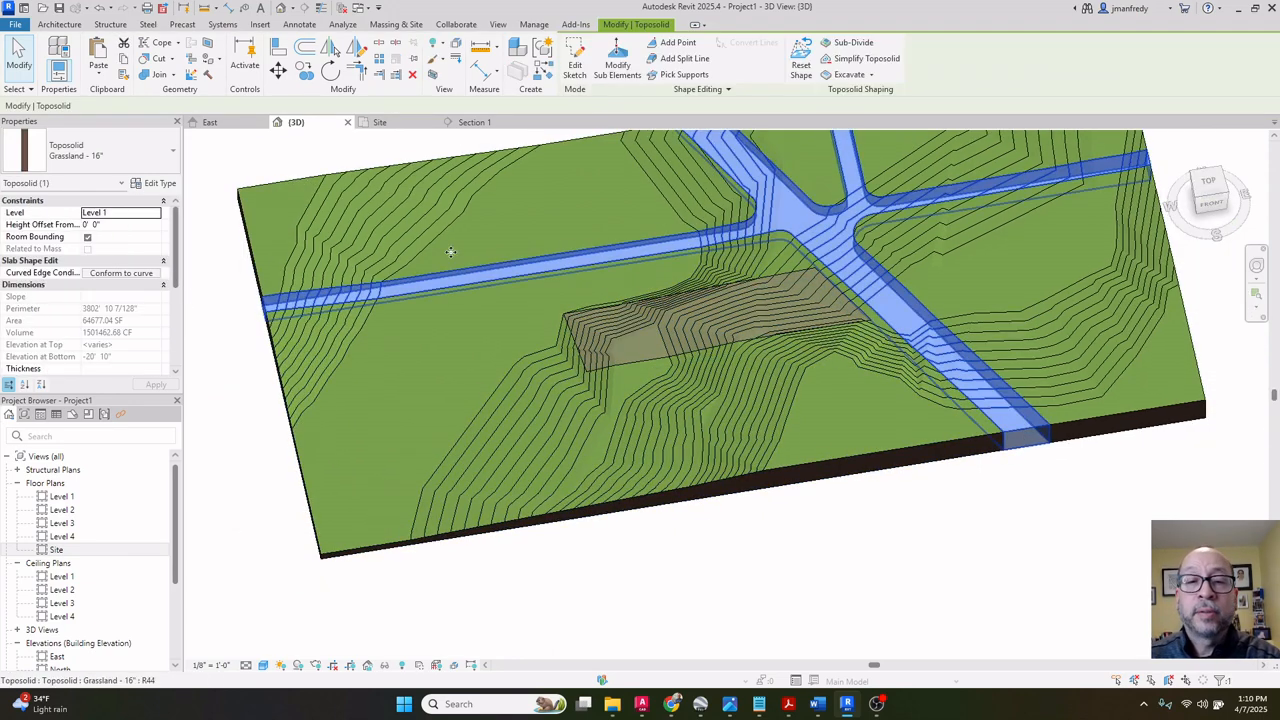
{"action": "left_click", "coordinate": [155, 183]}
{"action": "left_click", "coordinate": [731, 176]}
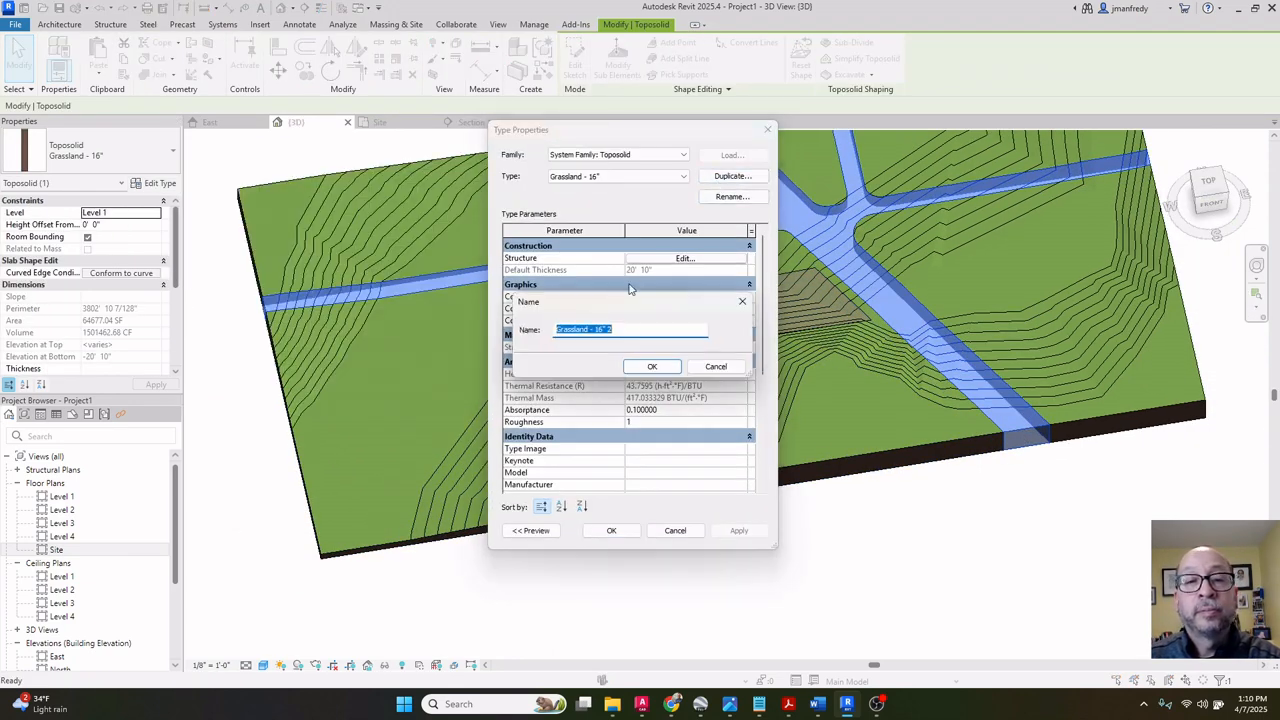
{"action": "type", "text": "JM STREET"}
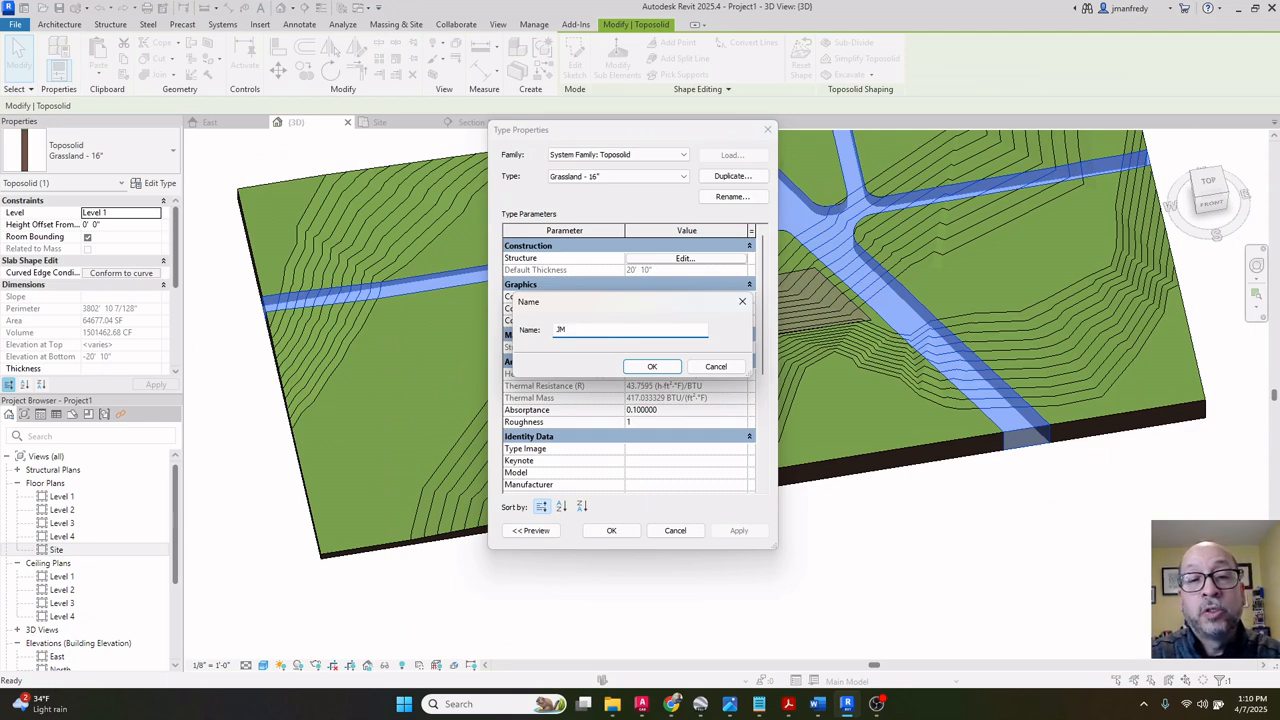
{"action": "left_click", "coordinate": [651, 366]}
Search the materials for ASPHALT, assign Asphalt, Pavement to the JM STREET type's Finish 1 layer, and apply the type to the streets.
{"action": "left_click", "coordinate": [640, 259]}
{"action": "left_click", "coordinate": [614, 259]}
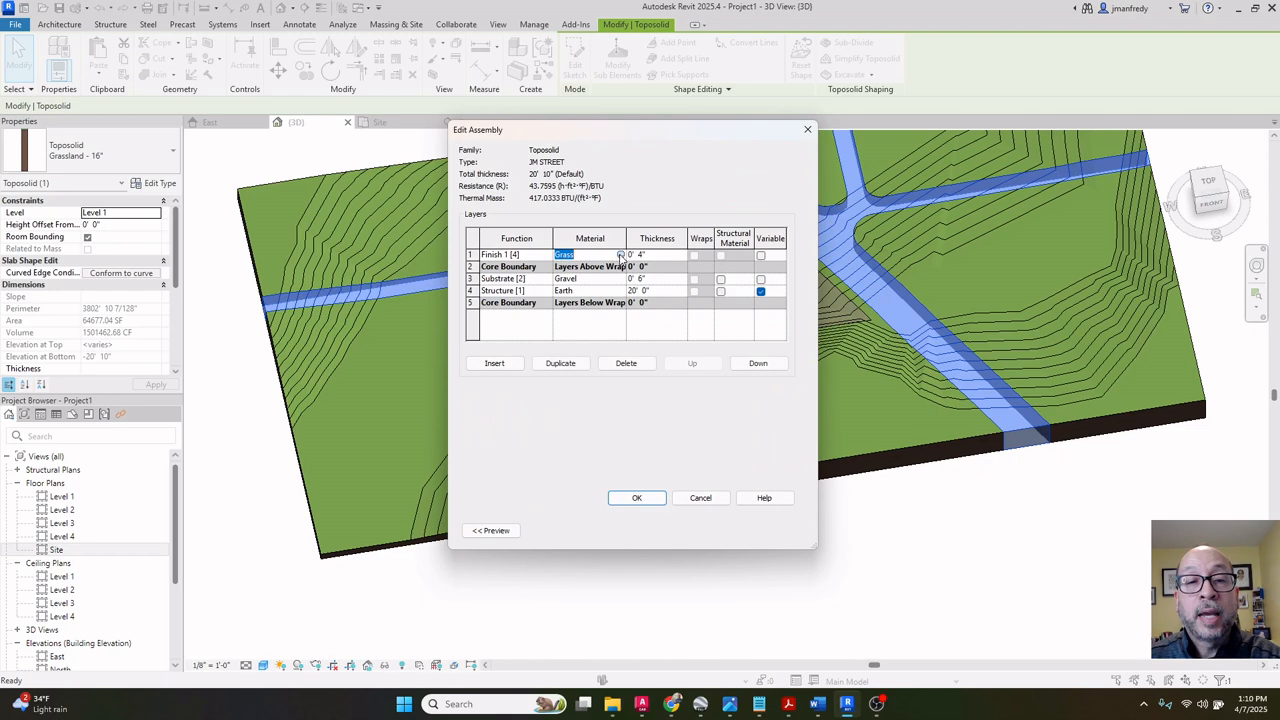
{"action": "left_click", "coordinate": [622, 260]}
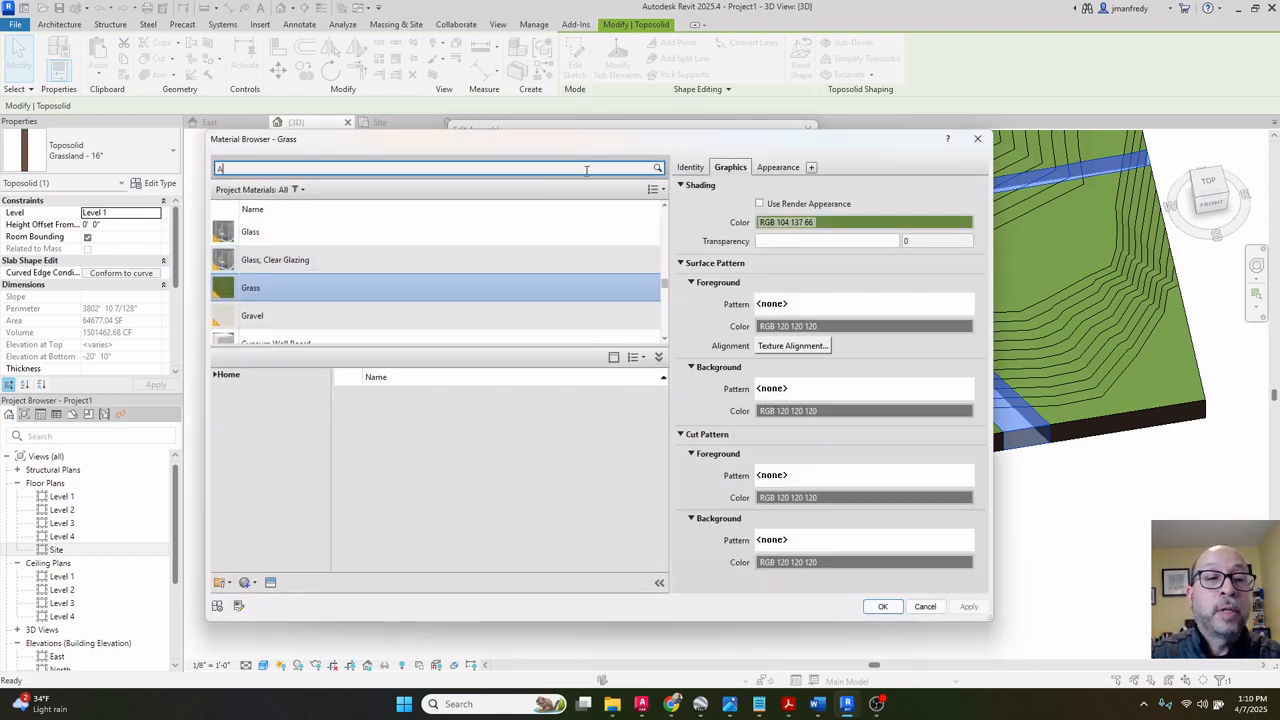
{"action": "key", "text": "Return"}
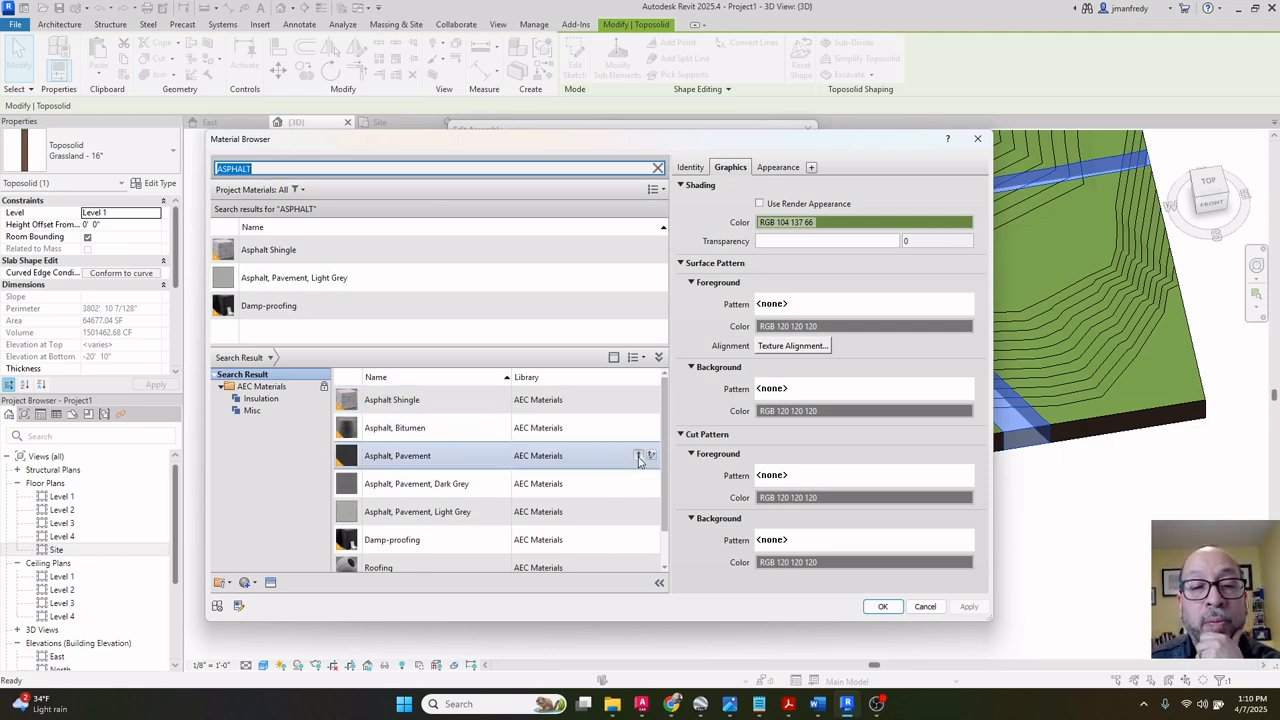
{"action": "left_click", "coordinate": [638, 456]}
{"action": "double_click", "coordinate": [297, 277]}
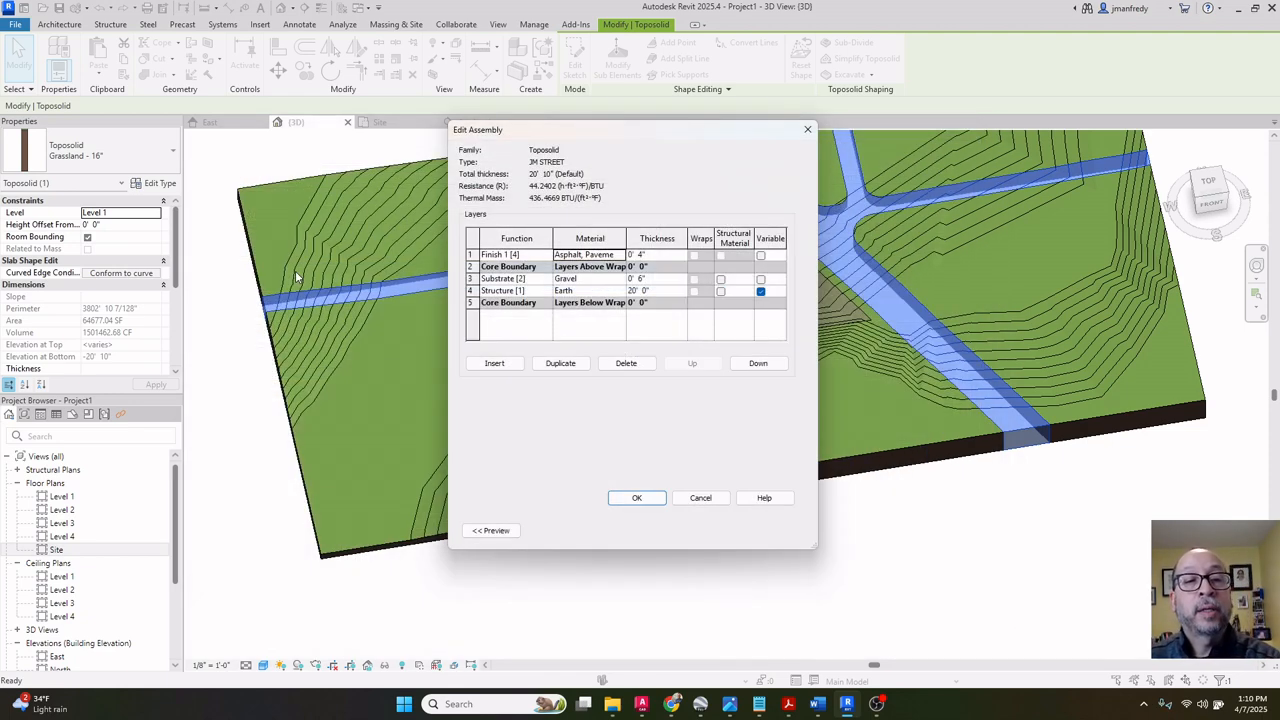
{"action": "left_click", "coordinate": [638, 497]}
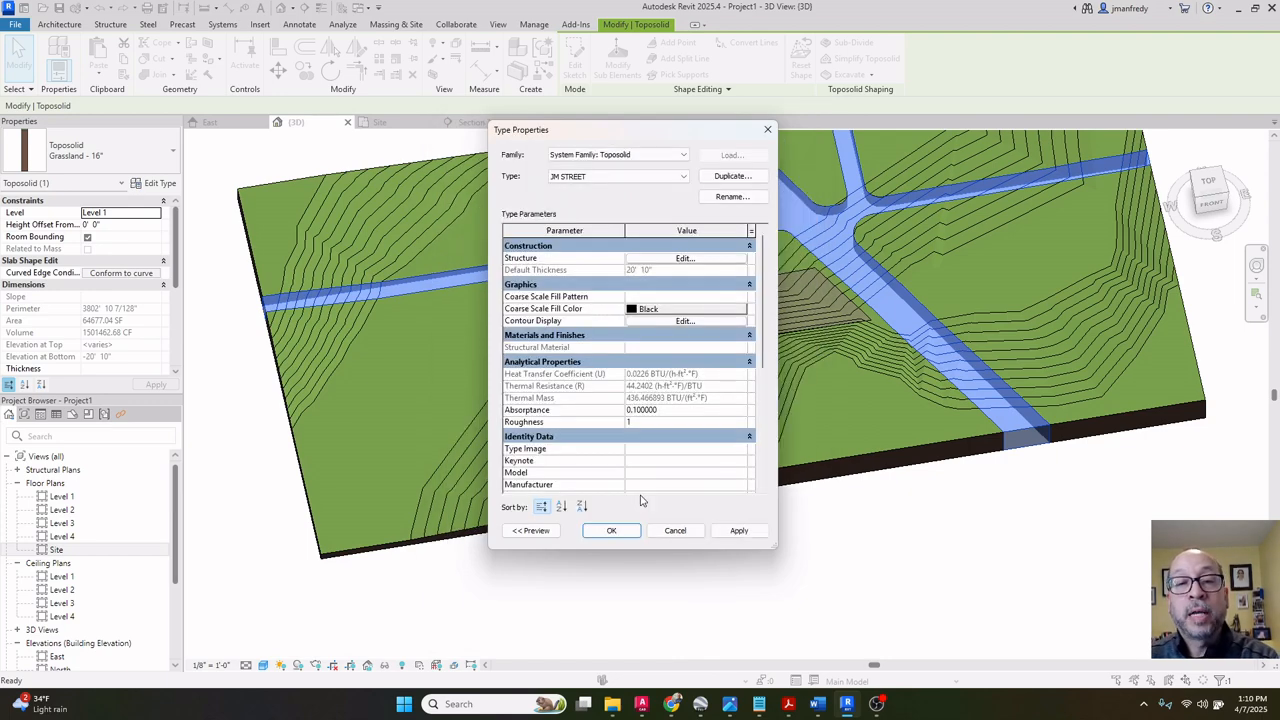
{"action": "left_click", "coordinate": [616, 530]}
{"action": "left_click", "coordinate": [688, 556]}
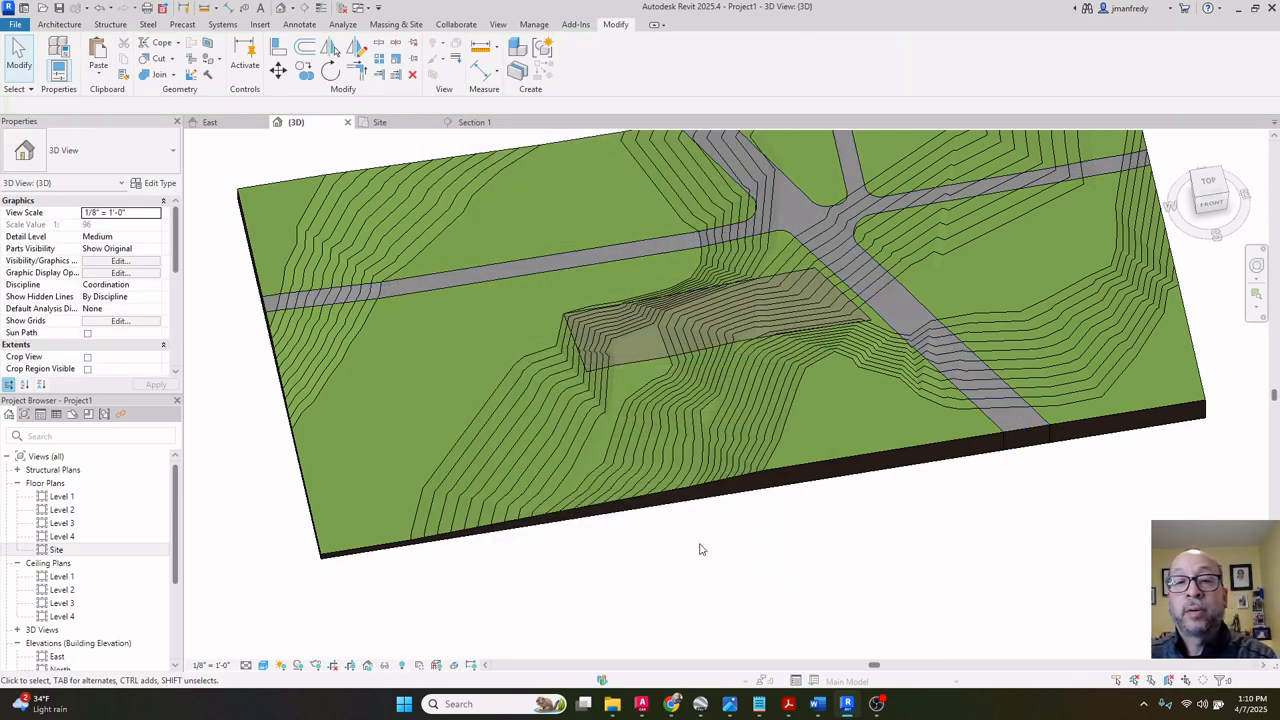
Select the streets toposolid and open the Finish 1 layer's Asphalt, Pavement material from the JM STREET structure.
{"action": "middle_click_drag", "start_coordinate": [714, 535], "coordinate": [713, 563]}
{"action": "left_click", "coordinate": [288, 332]}
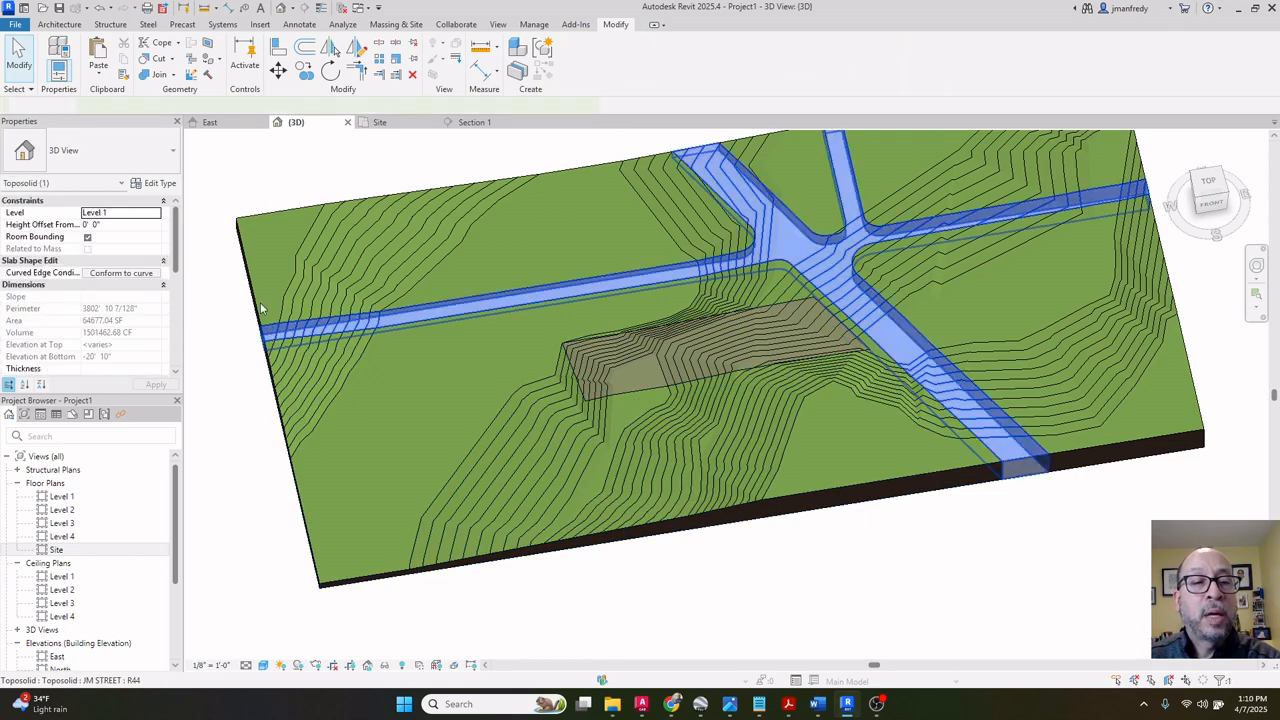
{"action": "left_click", "coordinate": [160, 184]}
{"action": "left_click", "coordinate": [665, 260]}
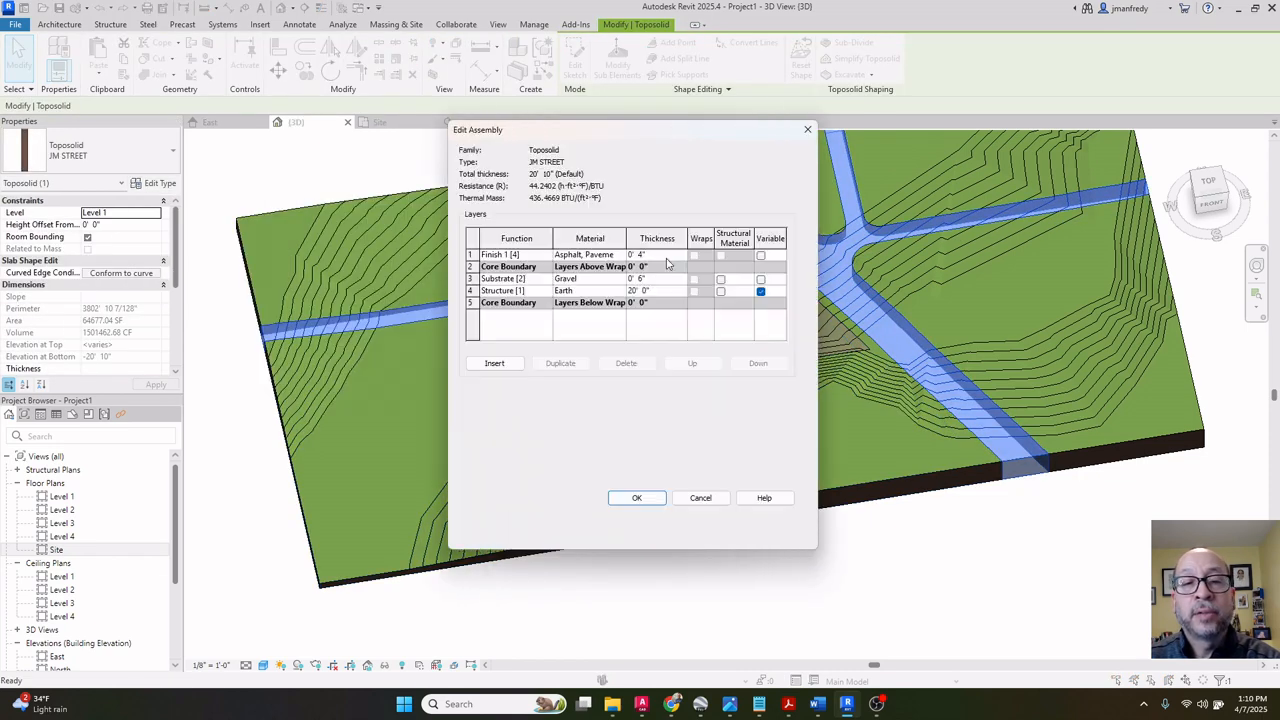
{"action": "left_click", "coordinate": [622, 256]}
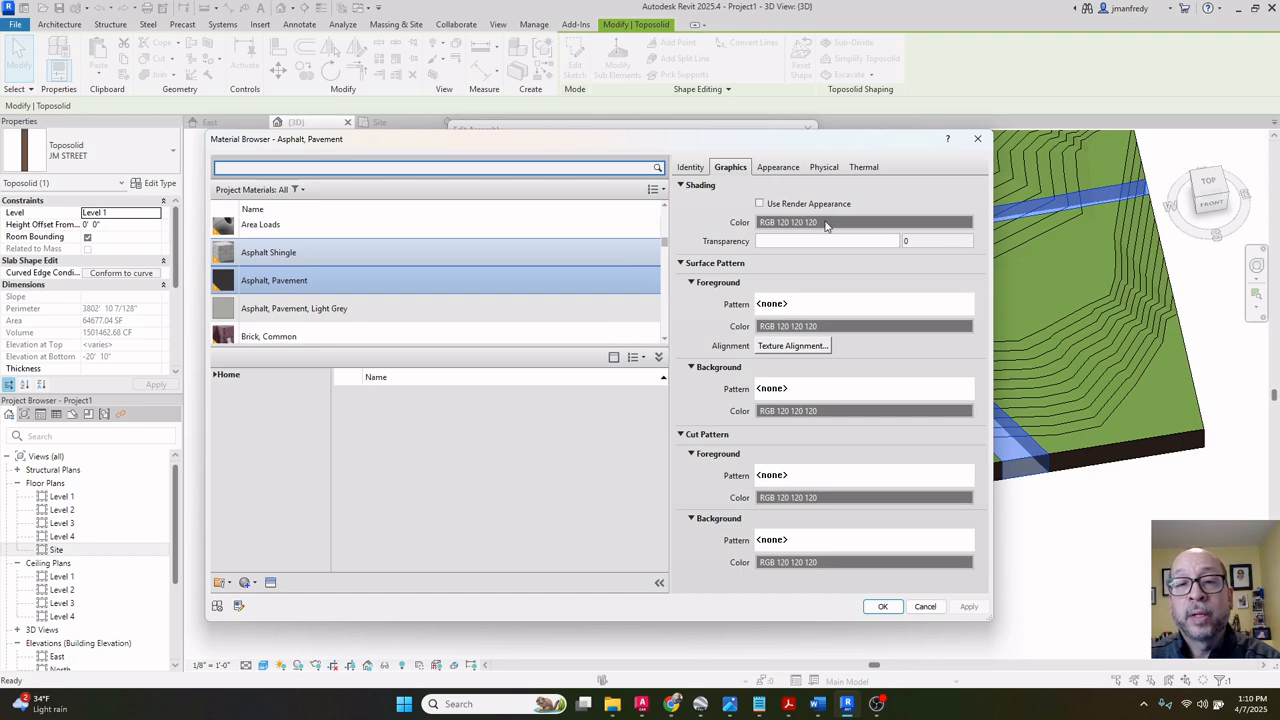
Set the Asphalt, Pavement material's shading color to dark grey RGB 83 83 83 and apply the JM STREET type.
{"action": "left_click", "coordinate": [826, 222]}
{"action": "left_click_drag", "start_coordinate": [758, 346], "coordinate": [752, 366]}
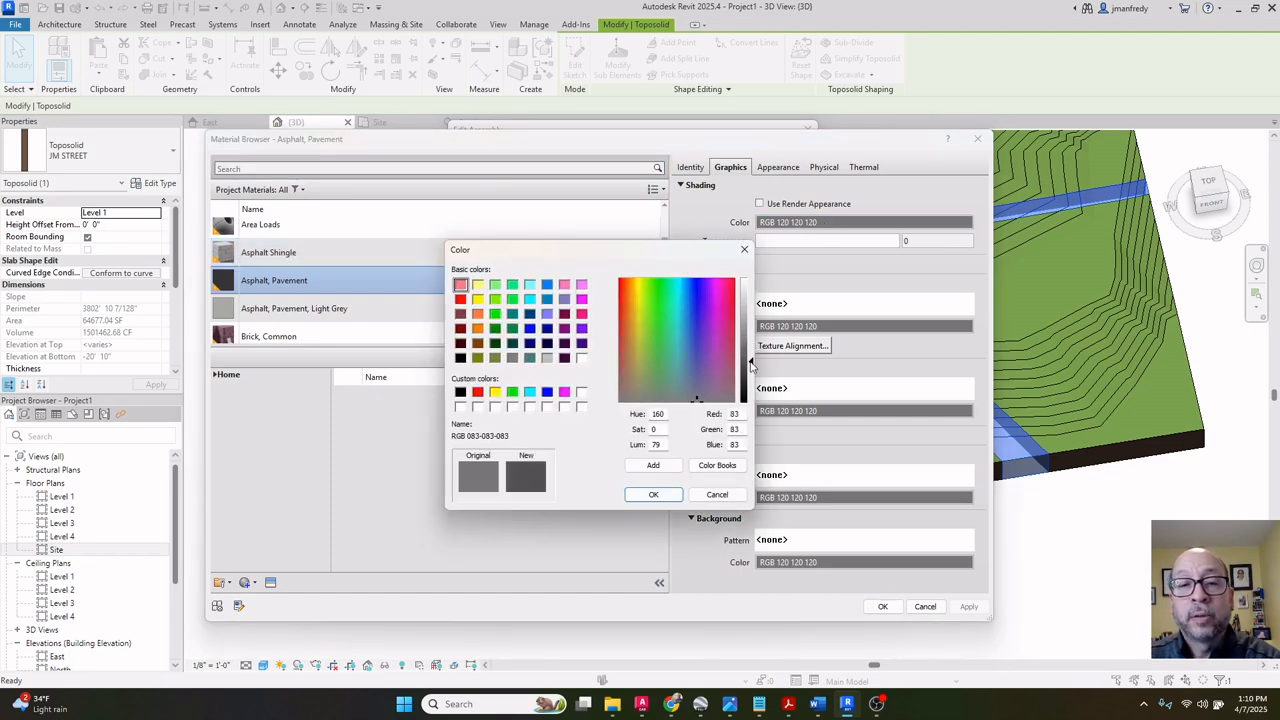
{"action": "left_click", "coordinate": [653, 494]}
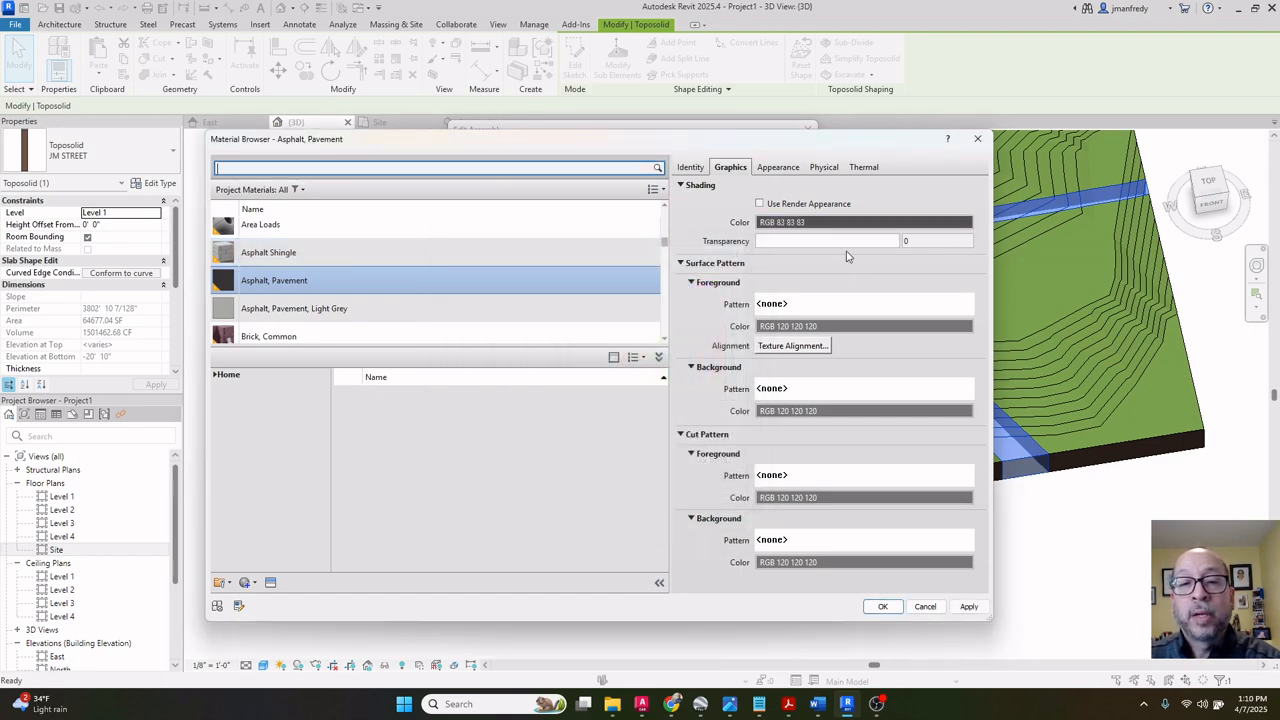
{"action": "left_click", "coordinate": [897, 608]}
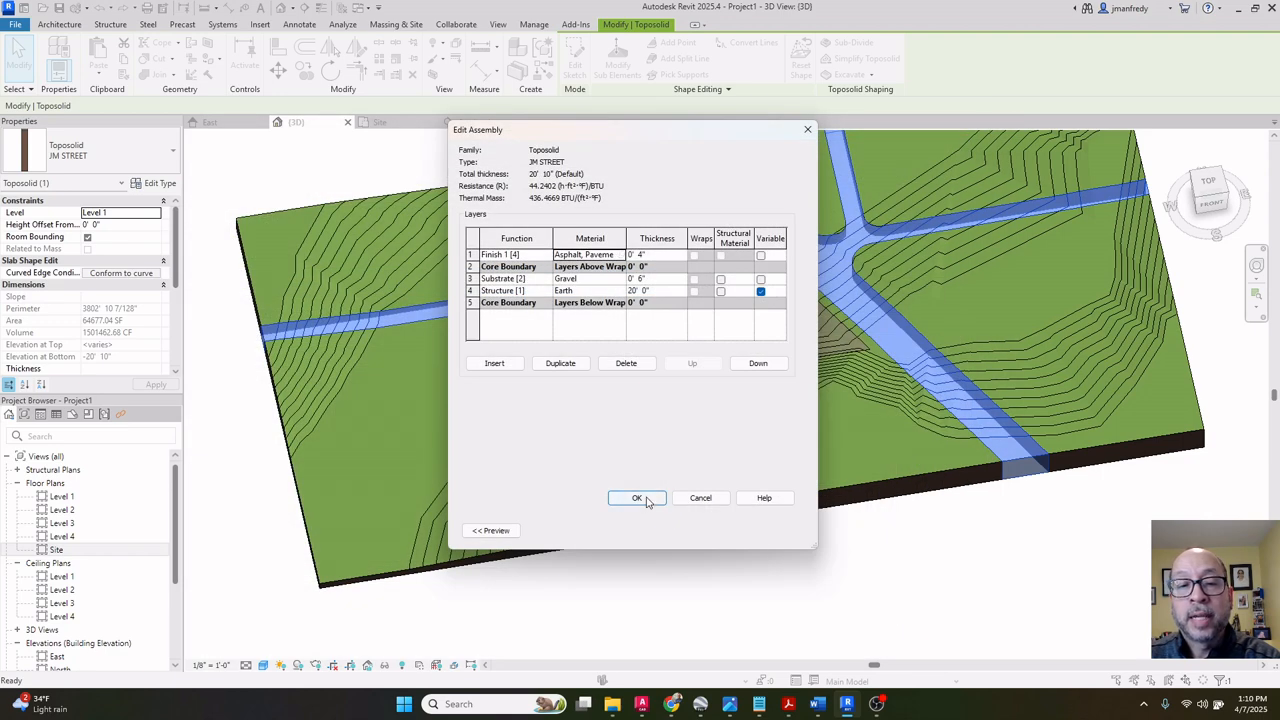
{"action": "left_click", "coordinate": [647, 502]}
{"action": "left_click", "coordinate": [743, 534]}
{"action": "left_click", "coordinate": [620, 531]}
{"action": "left_click", "coordinate": [738, 563]}
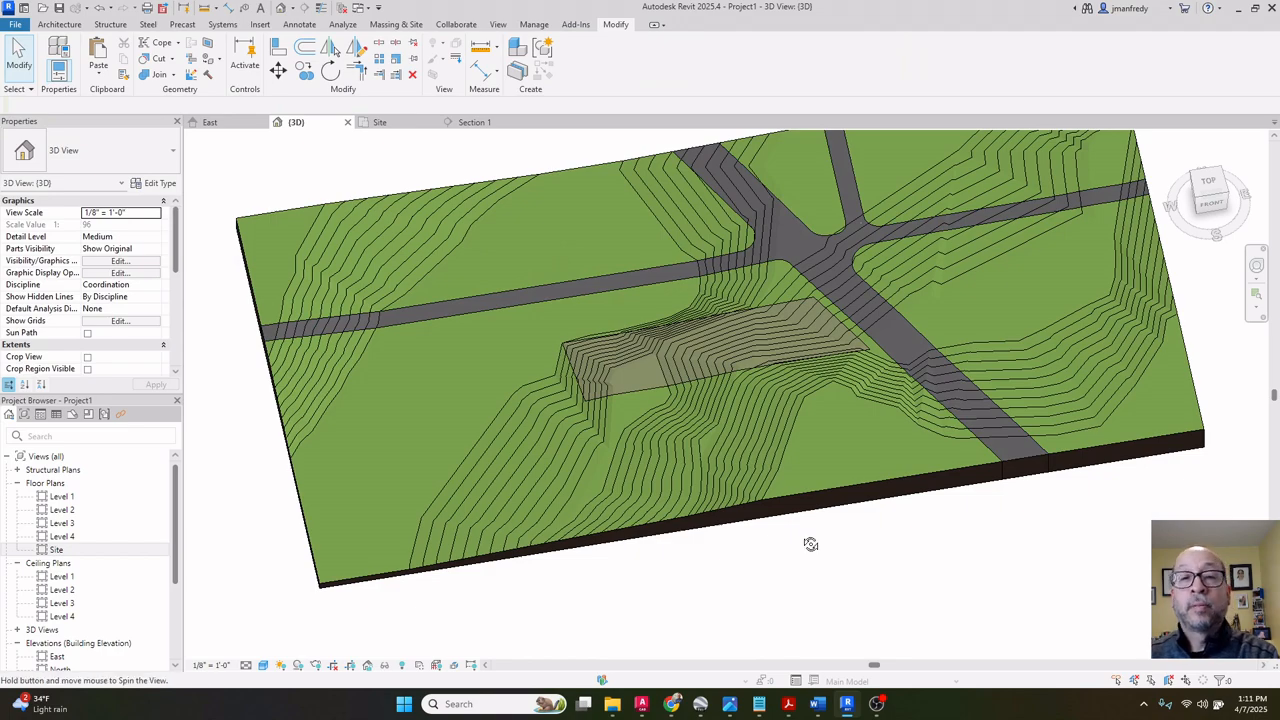
Set the Earth structure layer's thickness to 19' 6" in the JM STREET type of the streets toposolid.
{"action": "middle_click_drag", "start_coordinate": [806, 540], "coordinate": [745, 516], "text": "shift"}
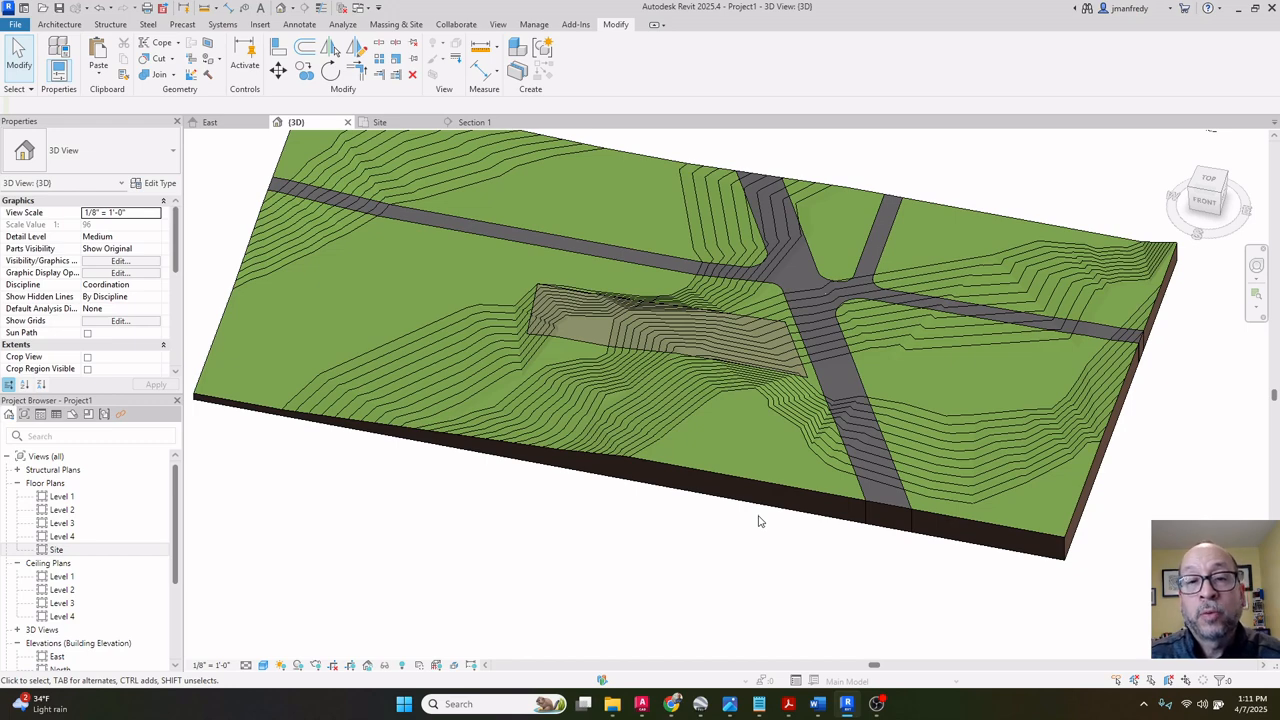
{"action": "middle_click_drag", "start_coordinate": [773, 527], "coordinate": [849, 514], "text": "shift"}
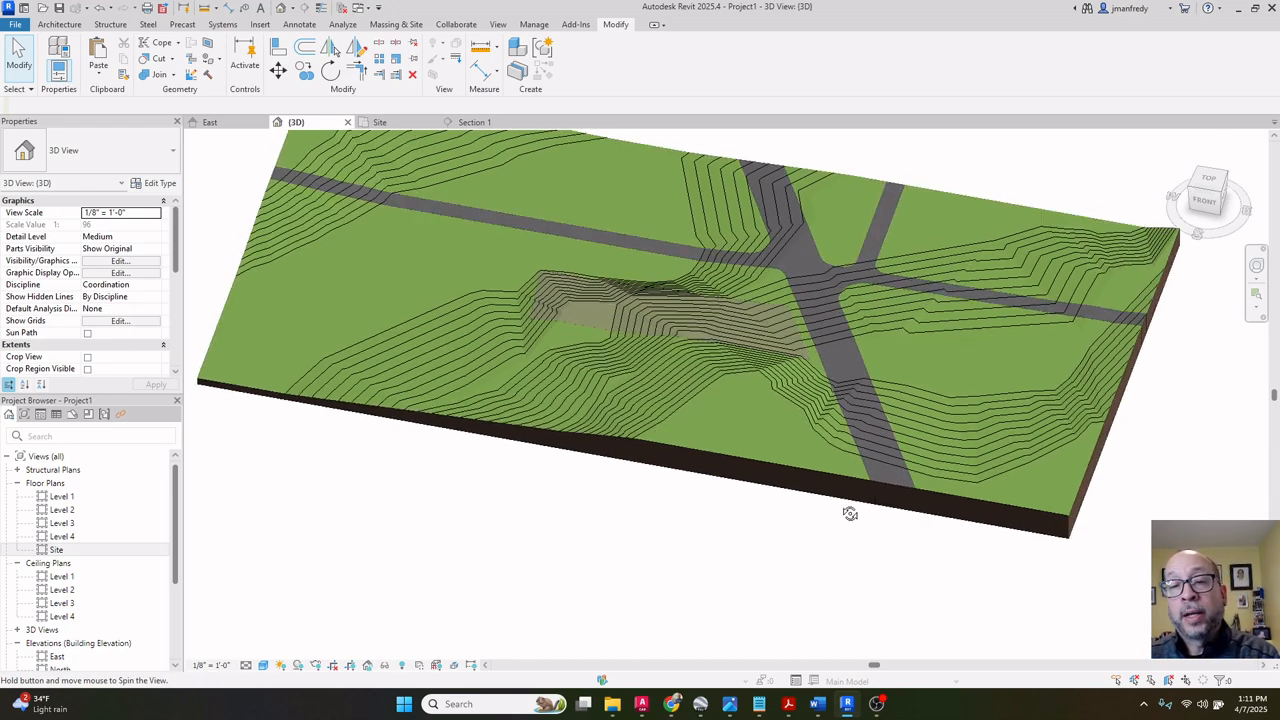
{"action": "scroll", "coordinate": [903, 457], "scroll_direction": "up", "scroll_amount": 4}
{"action": "scroll", "coordinate": [914, 435], "scroll_direction": "up", "scroll_amount": 2}
{"action": "left_click", "coordinate": [910, 434]}
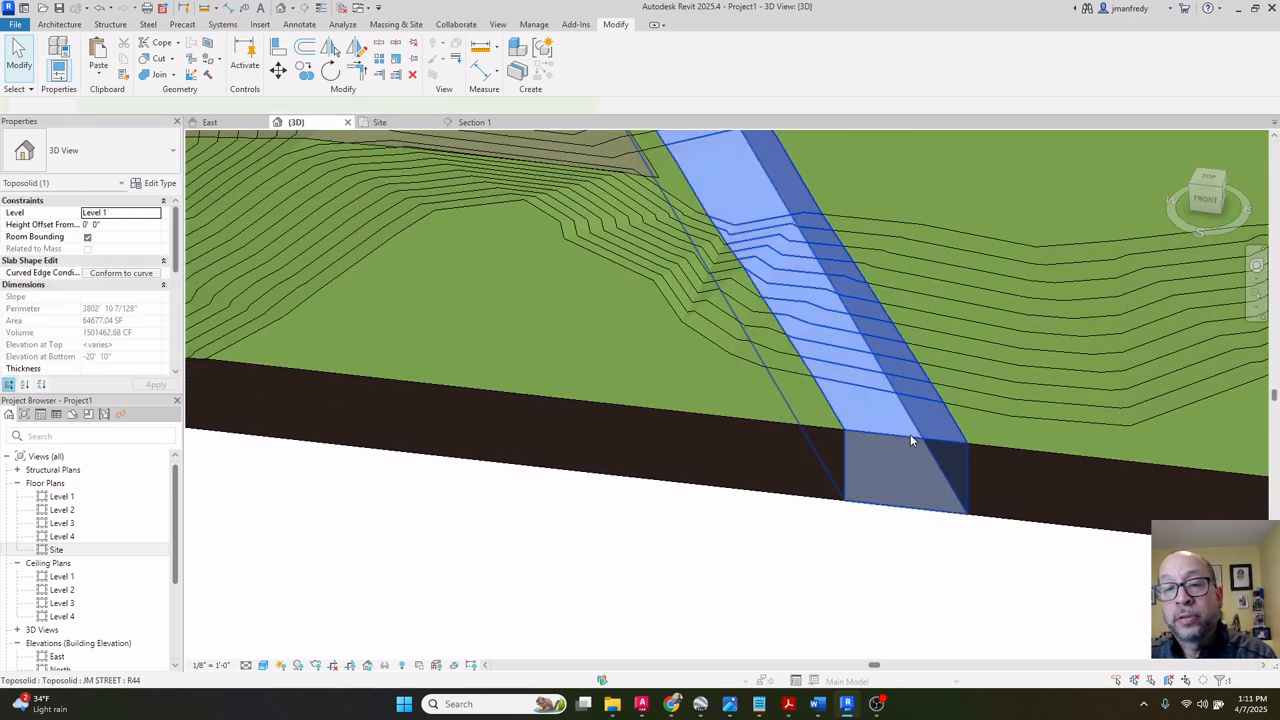
{"action": "scroll", "coordinate": [899, 432], "scroll_direction": "down", "scroll_amount": 5}
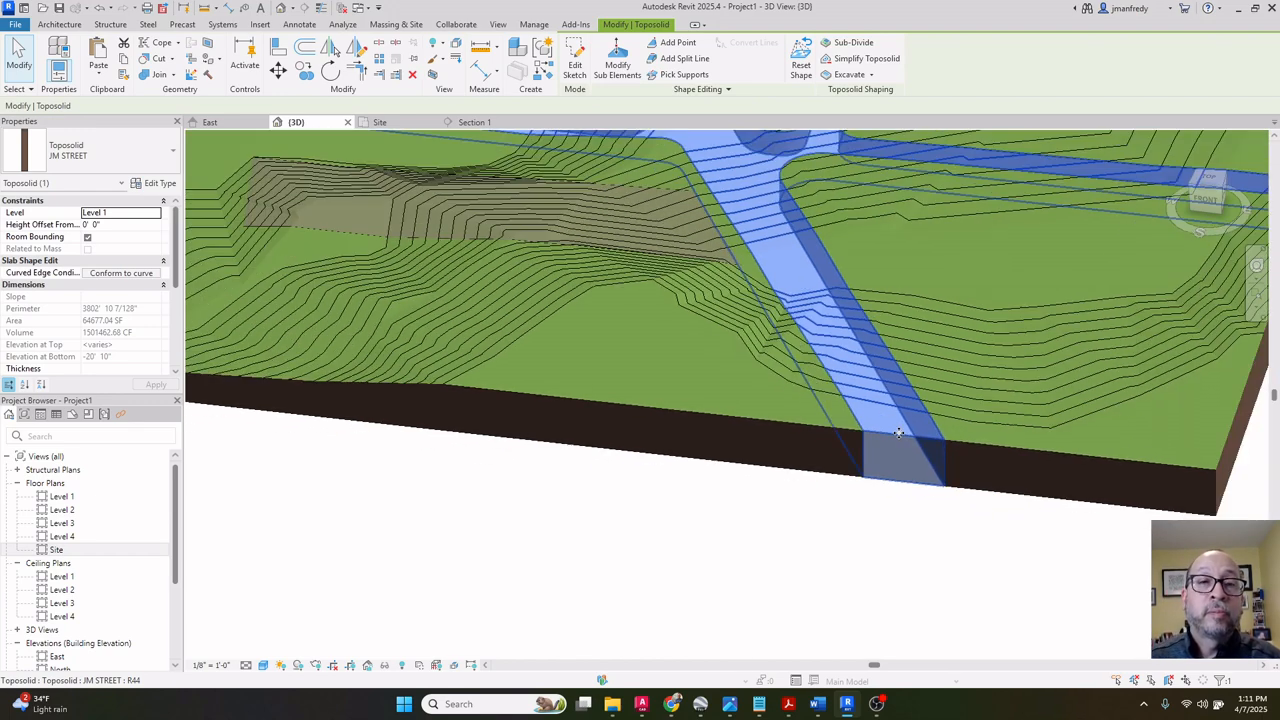
{"action": "scroll", "coordinate": [897, 470], "scroll_direction": "up", "scroll_amount": 3}
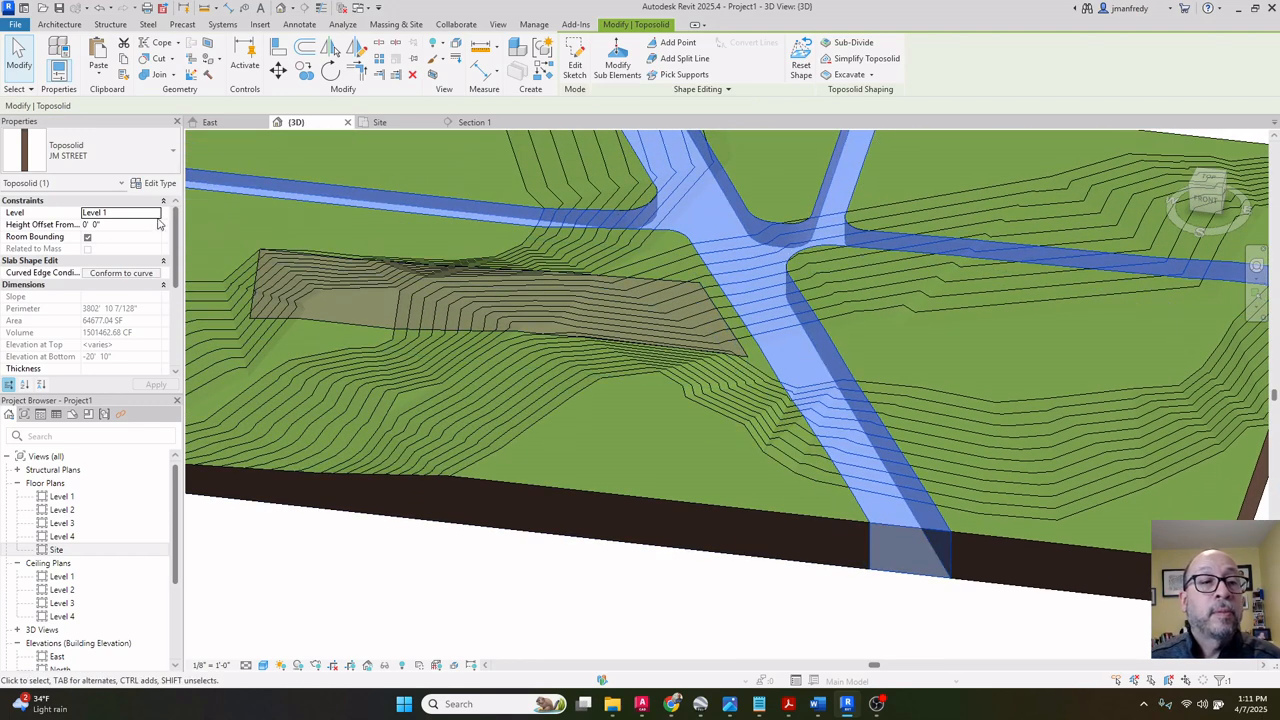
{"action": "left_click", "coordinate": [155, 183]}
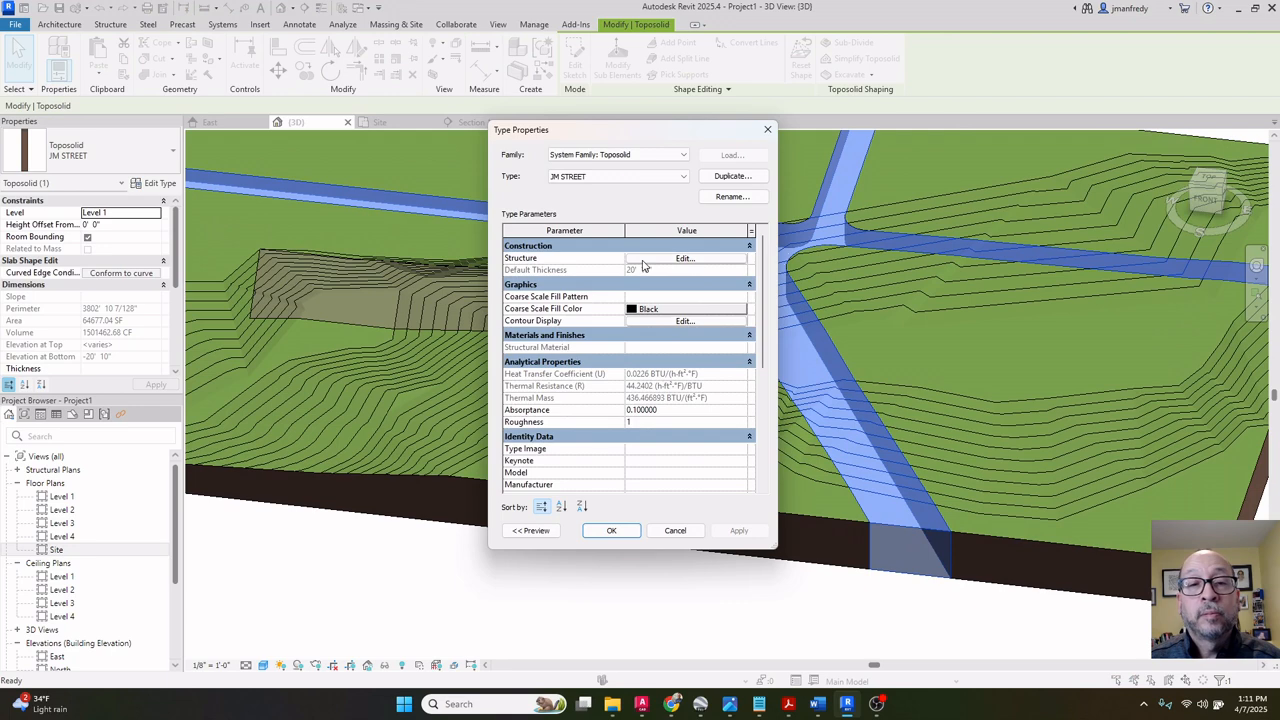
{"action": "left_click", "coordinate": [684, 258]}
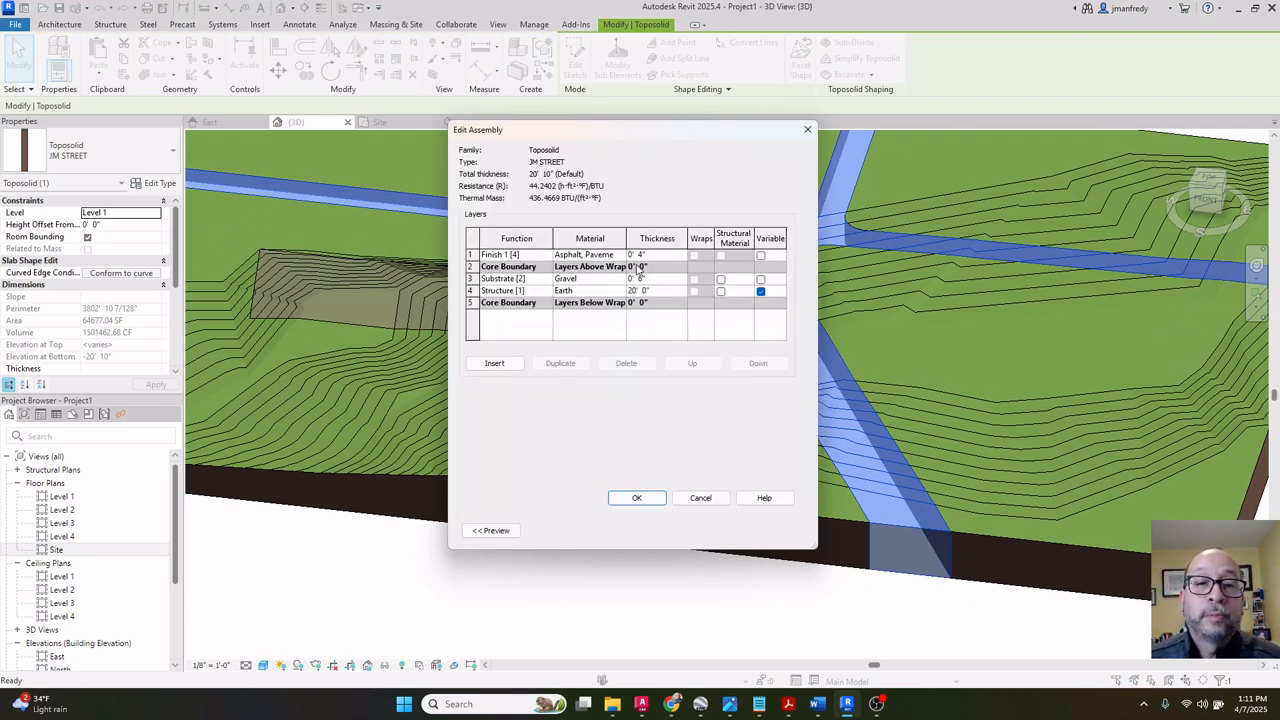
{"action": "left_click", "coordinate": [665, 291]}
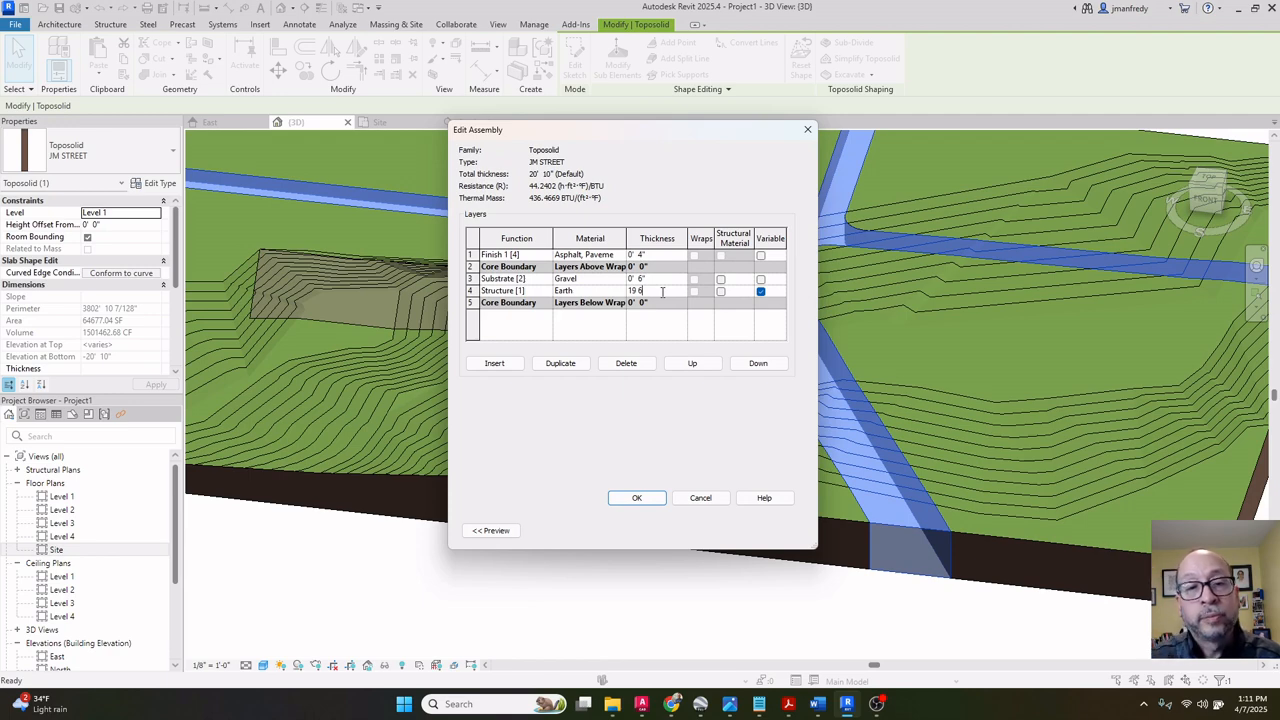
{"action": "left_click", "coordinate": [638, 498]}
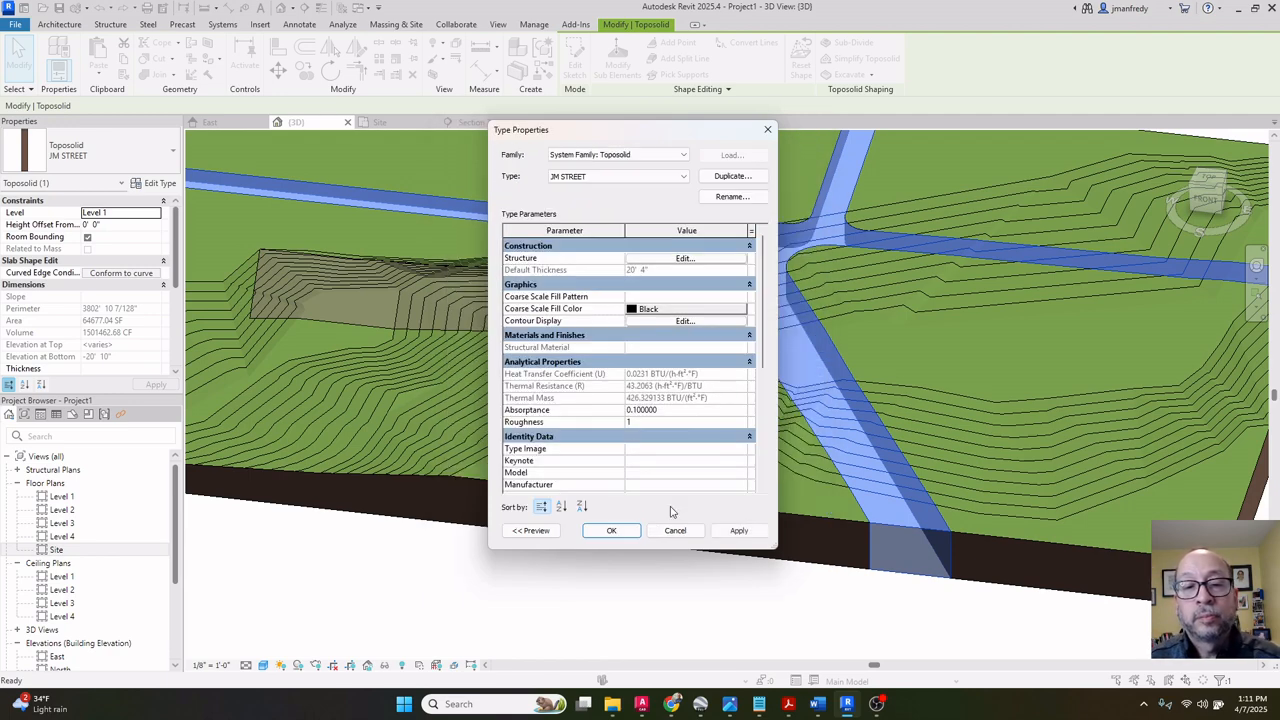
{"action": "left_click", "coordinate": [607, 532]}
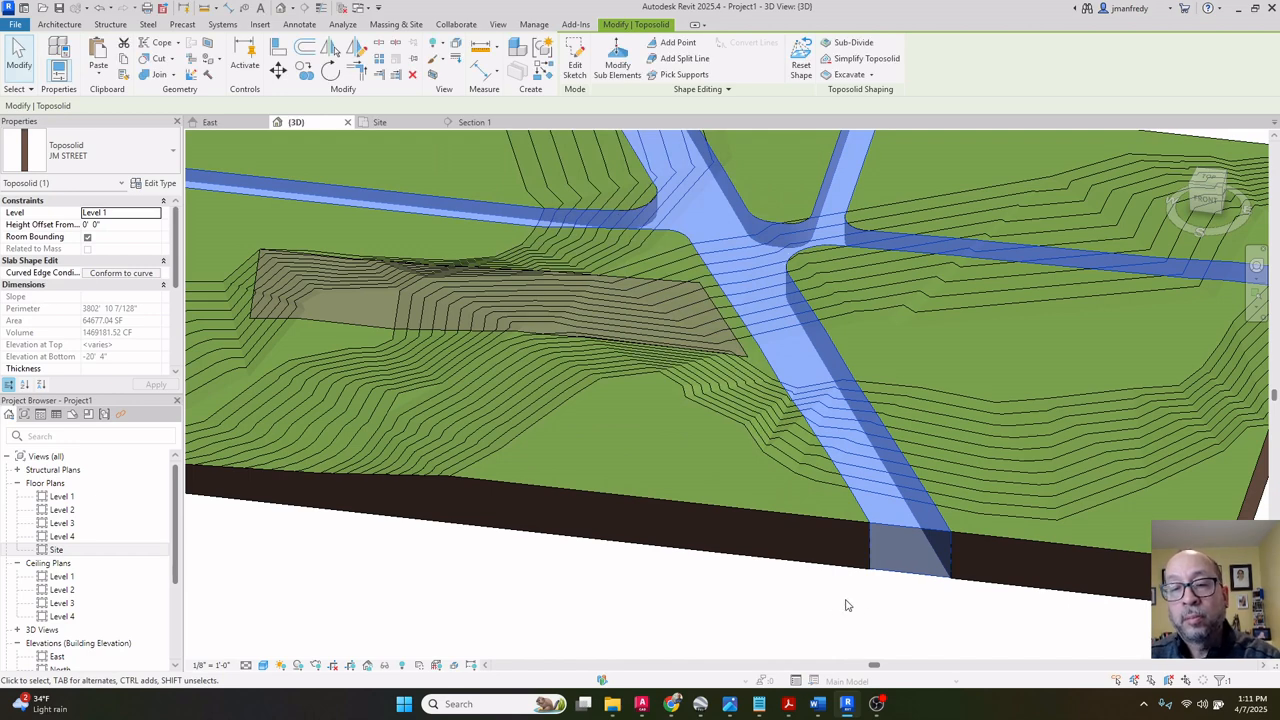
Set the streets toposolid's height offset from Level 1 to -6".
{"action": "key", "text": "Escape"}
{"action": "scroll", "coordinate": [890, 590], "scroll_direction": "up", "scroll_amount": 6}
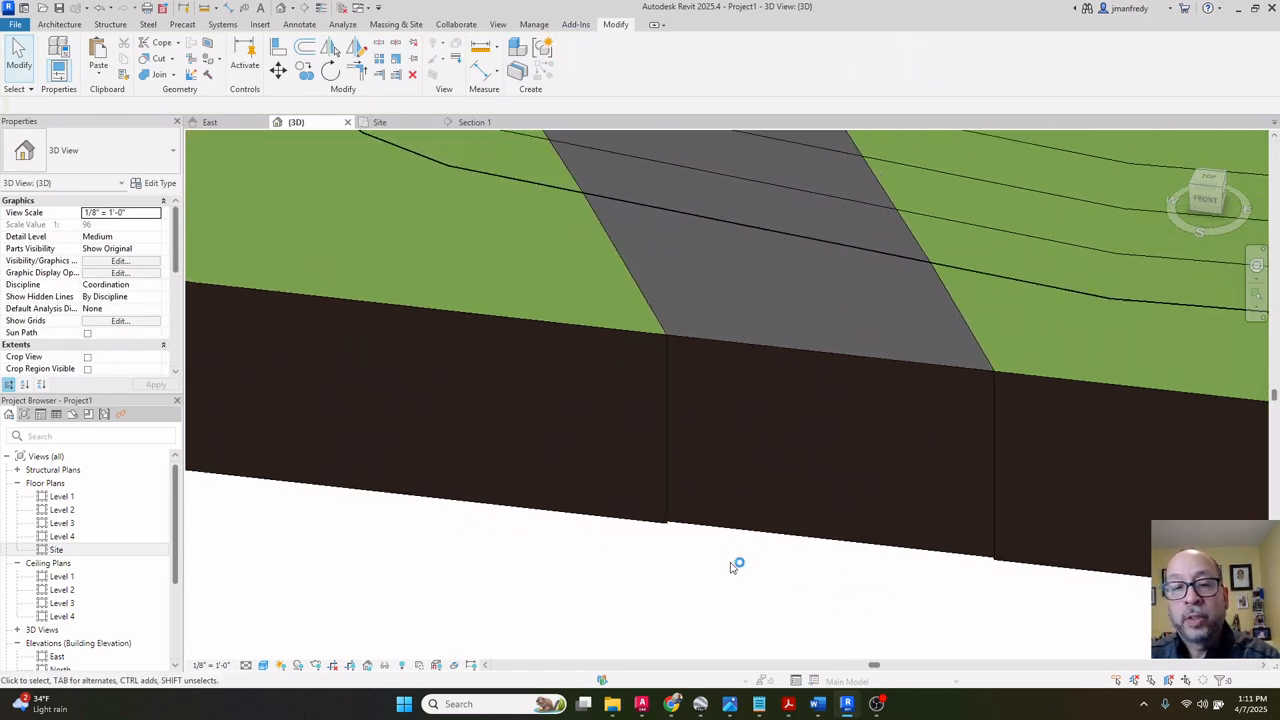
{"action": "scroll", "coordinate": [733, 566], "scroll_direction": "up", "scroll_amount": 5}
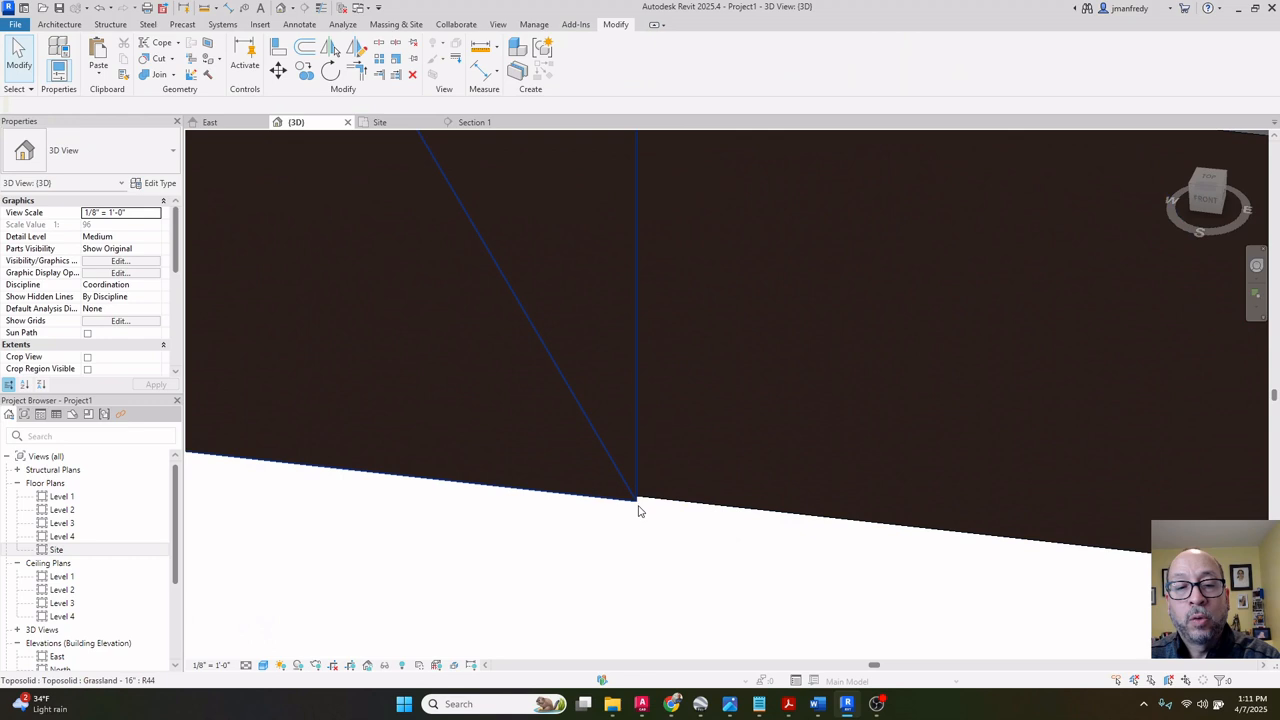
{"action": "left_click", "coordinate": [677, 505]}
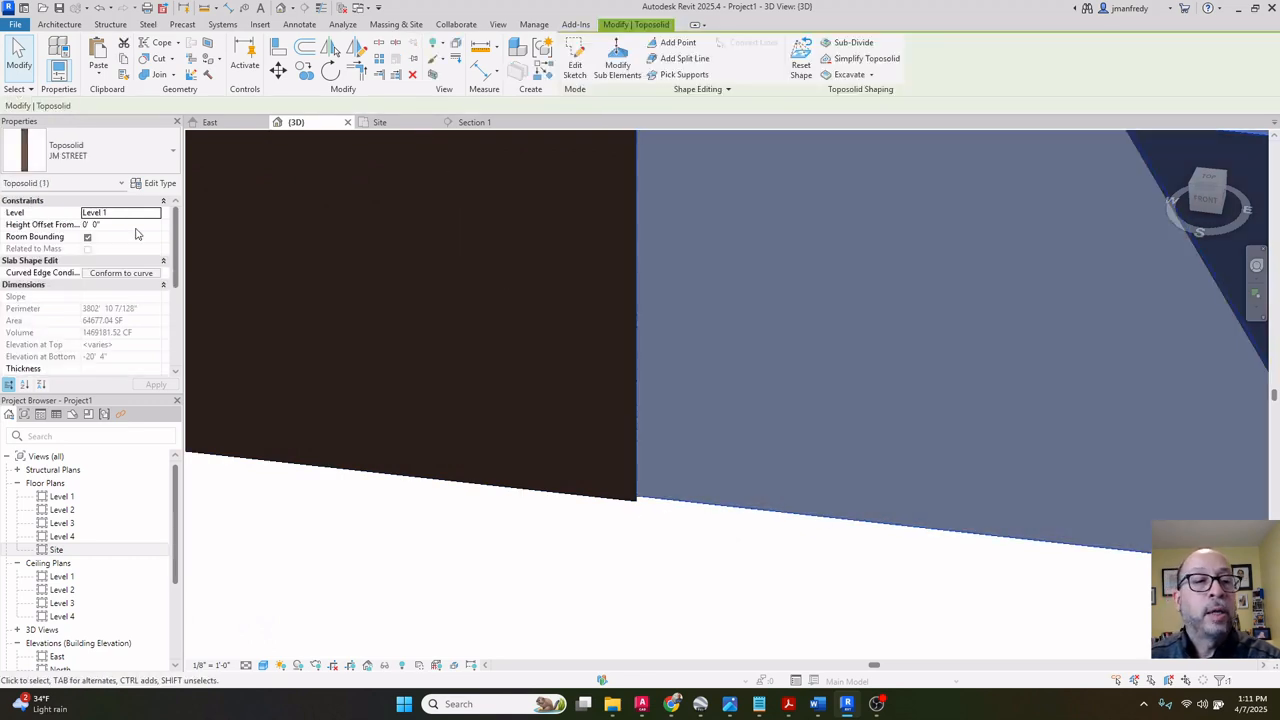
{"action": "left_click", "coordinate": [136, 226]}
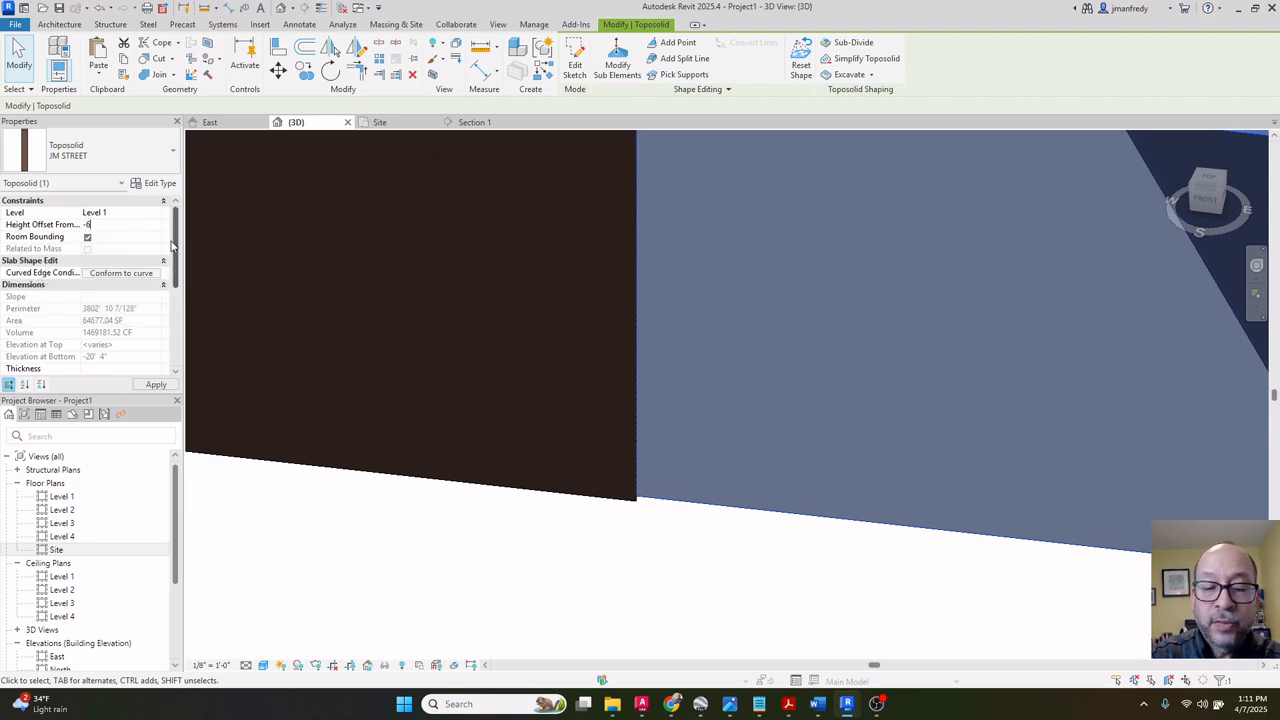
{"action": "left_click", "coordinate": [525, 556]}
Examine the height difference between the street surface and the adjoining grass blocks at the site's edges in 3D.
{"action": "scroll", "coordinate": [791, 448], "scroll_direction": "up", "scroll_amount": 5}
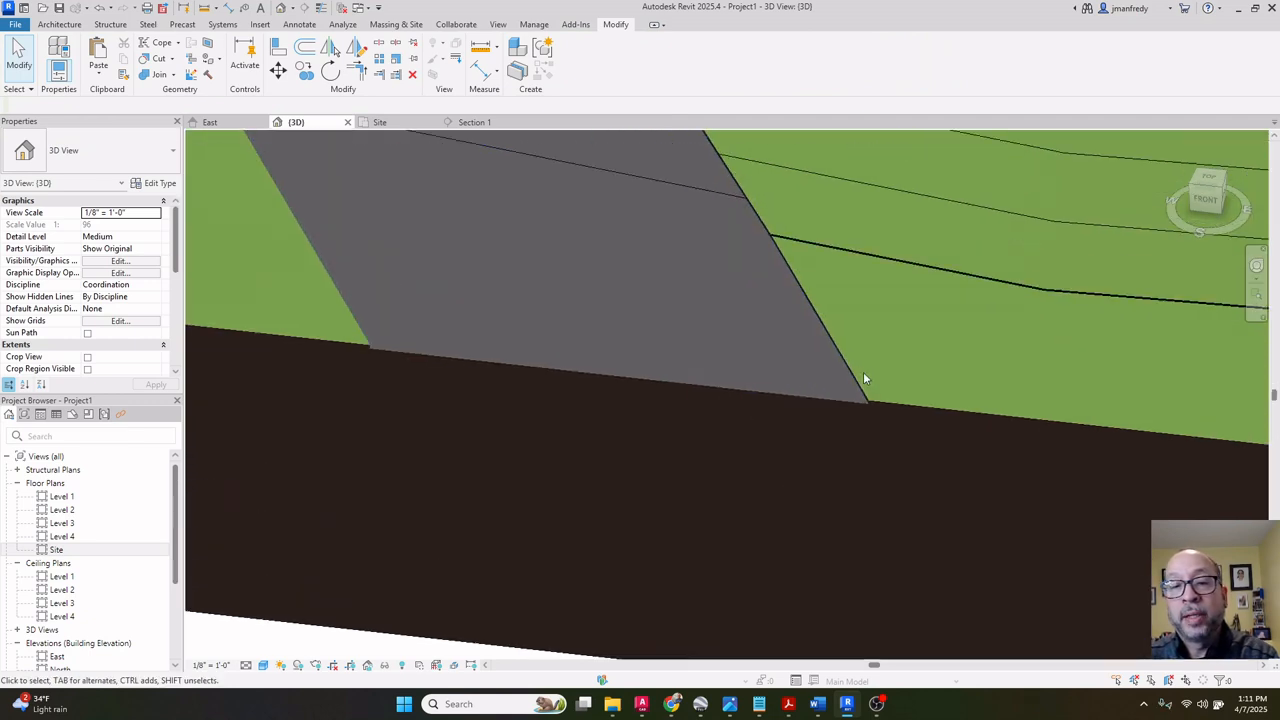
{"action": "scroll", "coordinate": [872, 428], "scroll_direction": "up", "scroll_amount": 2}
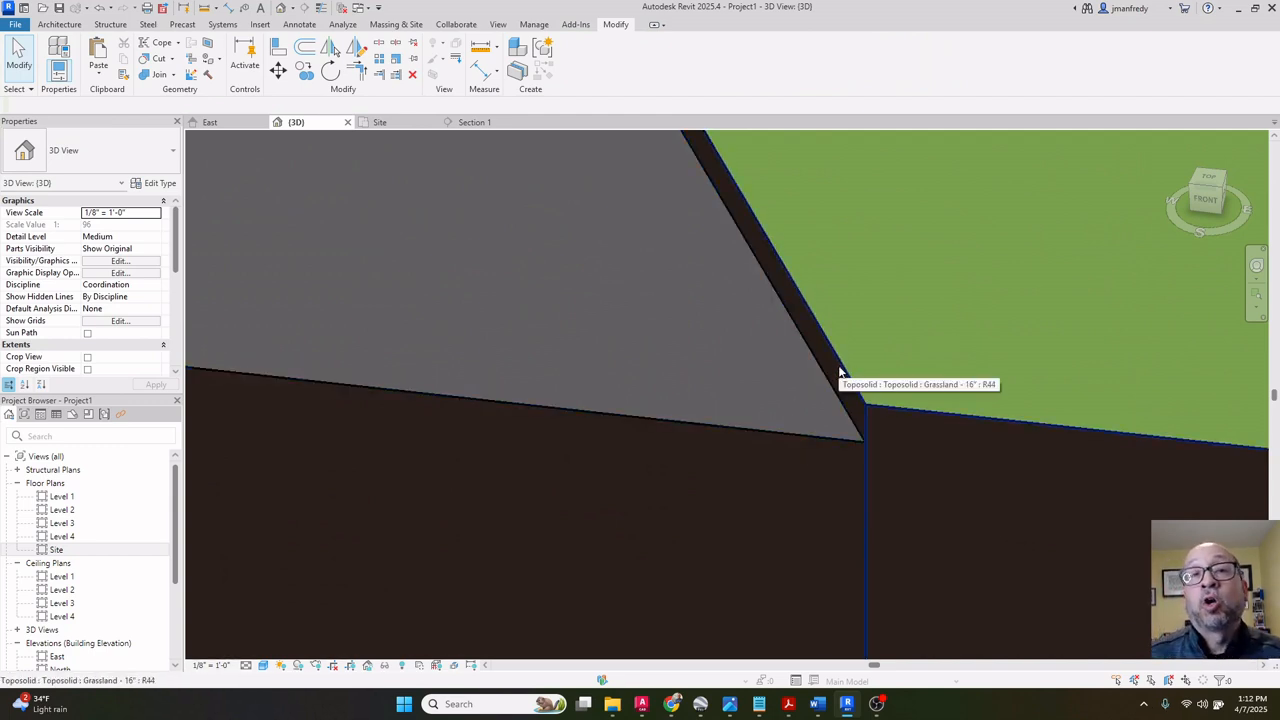
{"action": "scroll", "coordinate": [838, 370], "scroll_direction": "down", "scroll_amount": 5}
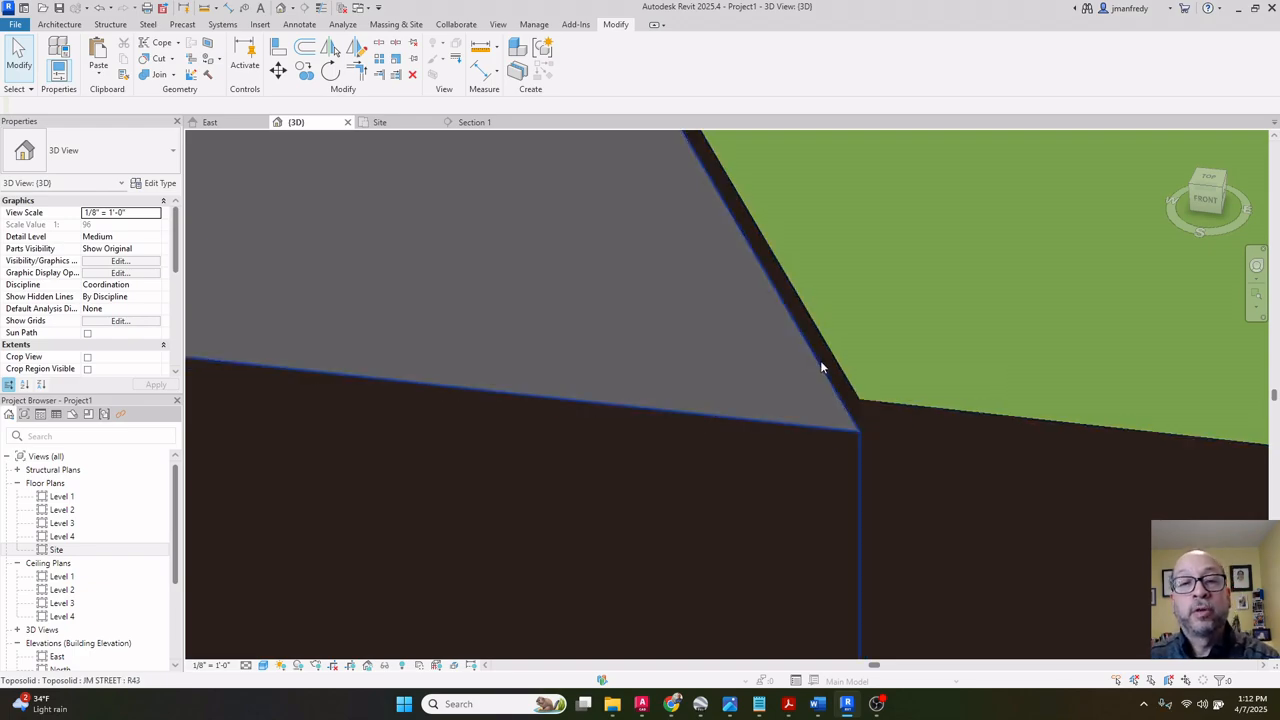
{"action": "scroll", "coordinate": [824, 362], "scroll_direction": "down", "scroll_amount": 5}
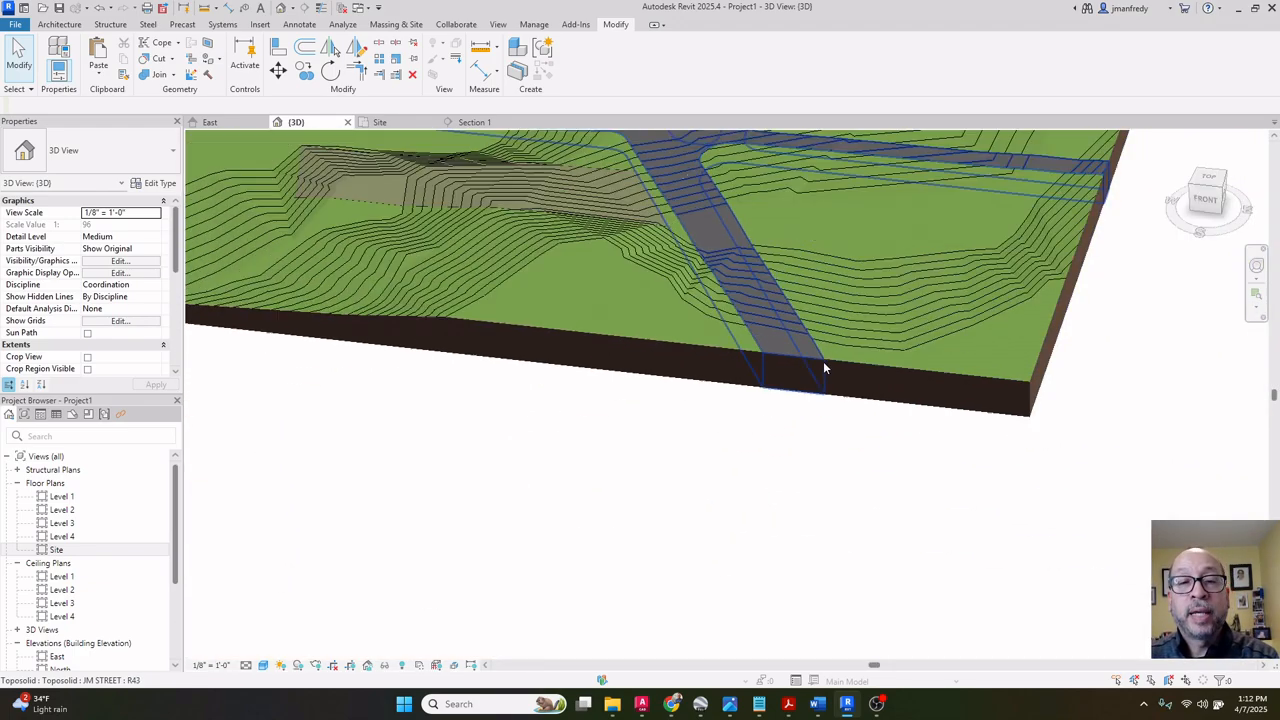
{"action": "middle_click_drag", "start_coordinate": [824, 362], "coordinate": [446, 505], "text": "shift"}
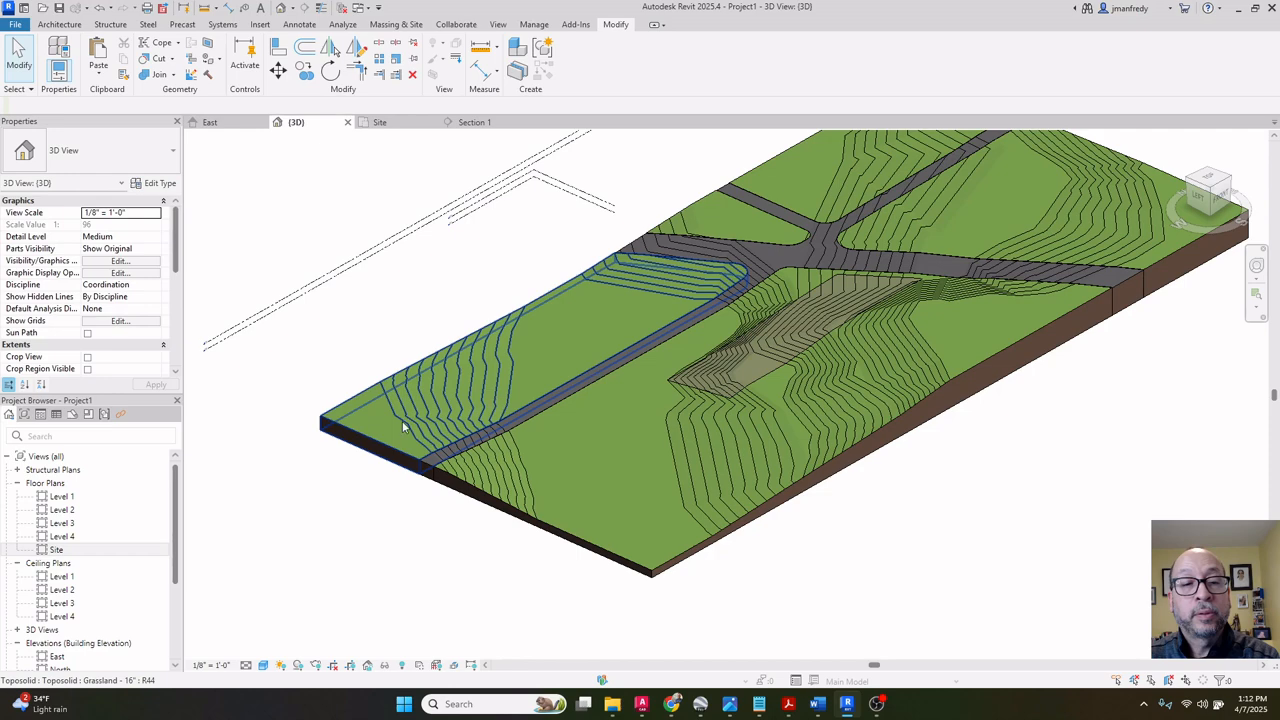
{"action": "scroll", "coordinate": [446, 505], "scroll_direction": "up", "scroll_amount": 8}
{"action": "scroll", "coordinate": [436, 476], "scroll_direction": "up", "scroll_amount": 5}
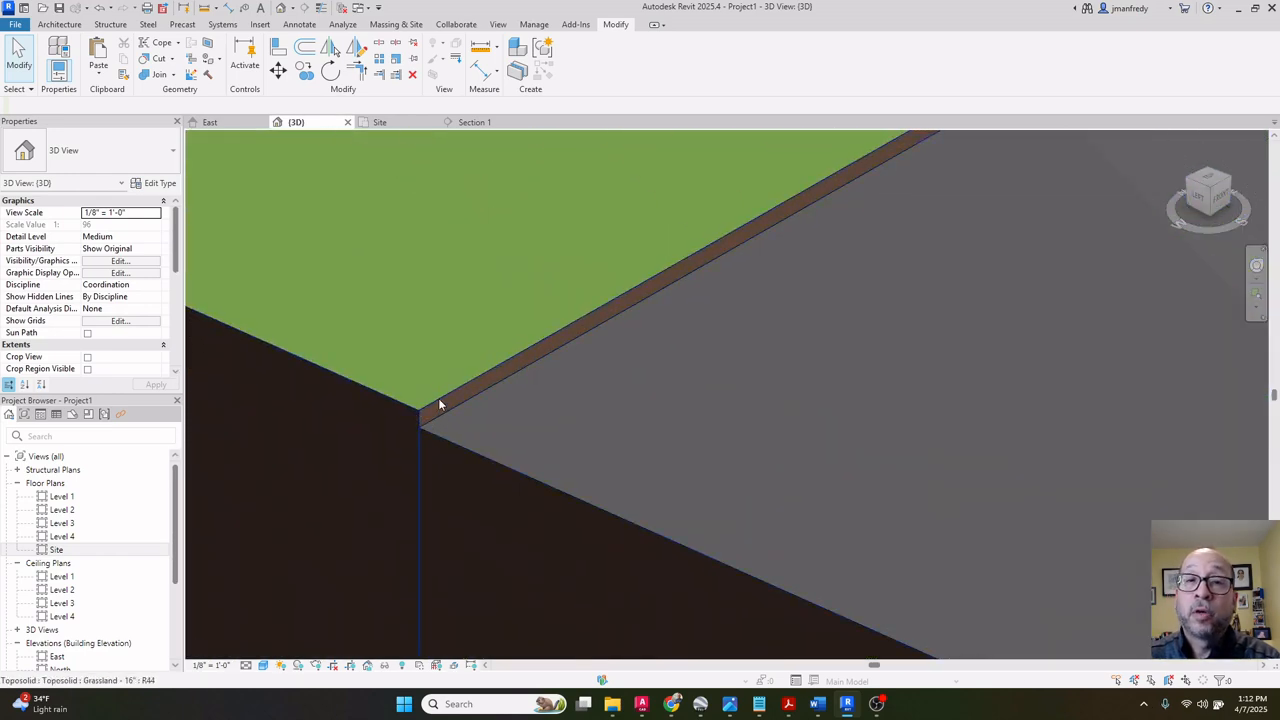
{"action": "scroll", "coordinate": [438, 398], "scroll_direction": "down", "scroll_amount": 3}
{"action": "scroll", "coordinate": [437, 400], "scroll_direction": "down", "scroll_amount": 10}
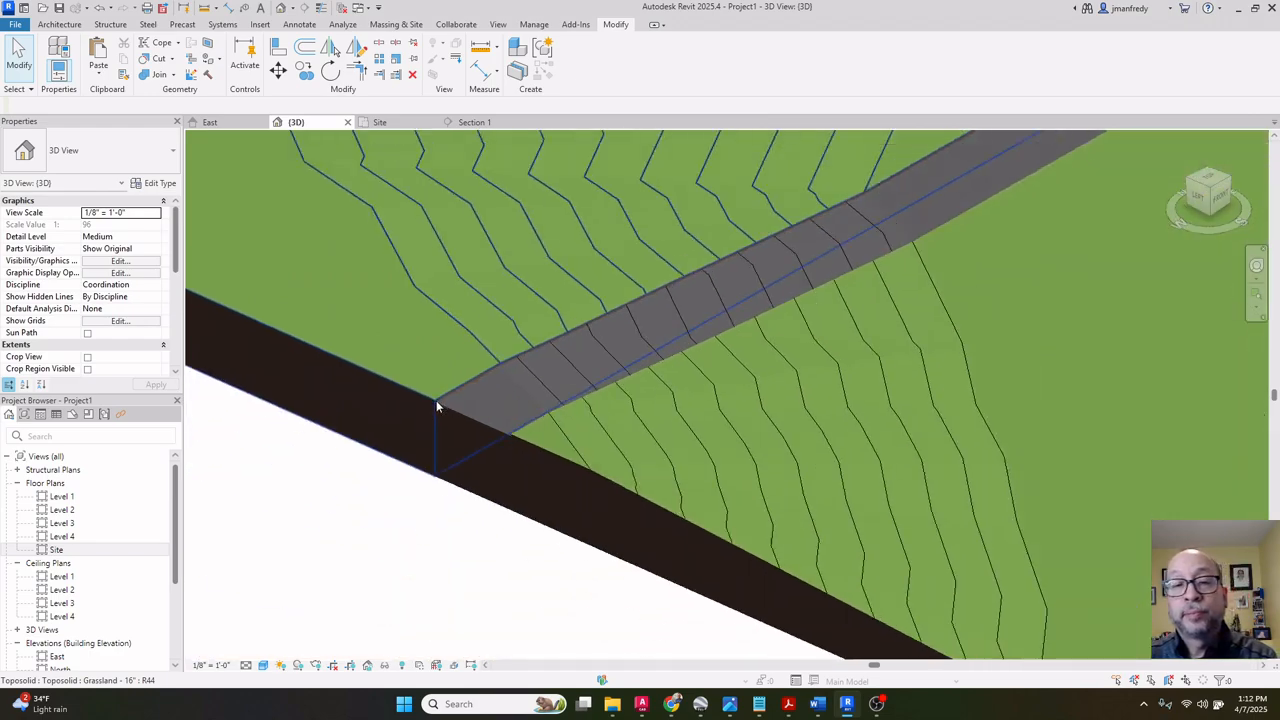
{"action": "middle_click_drag", "start_coordinate": [870, 453], "coordinate": [716, 568], "text": "shift"}
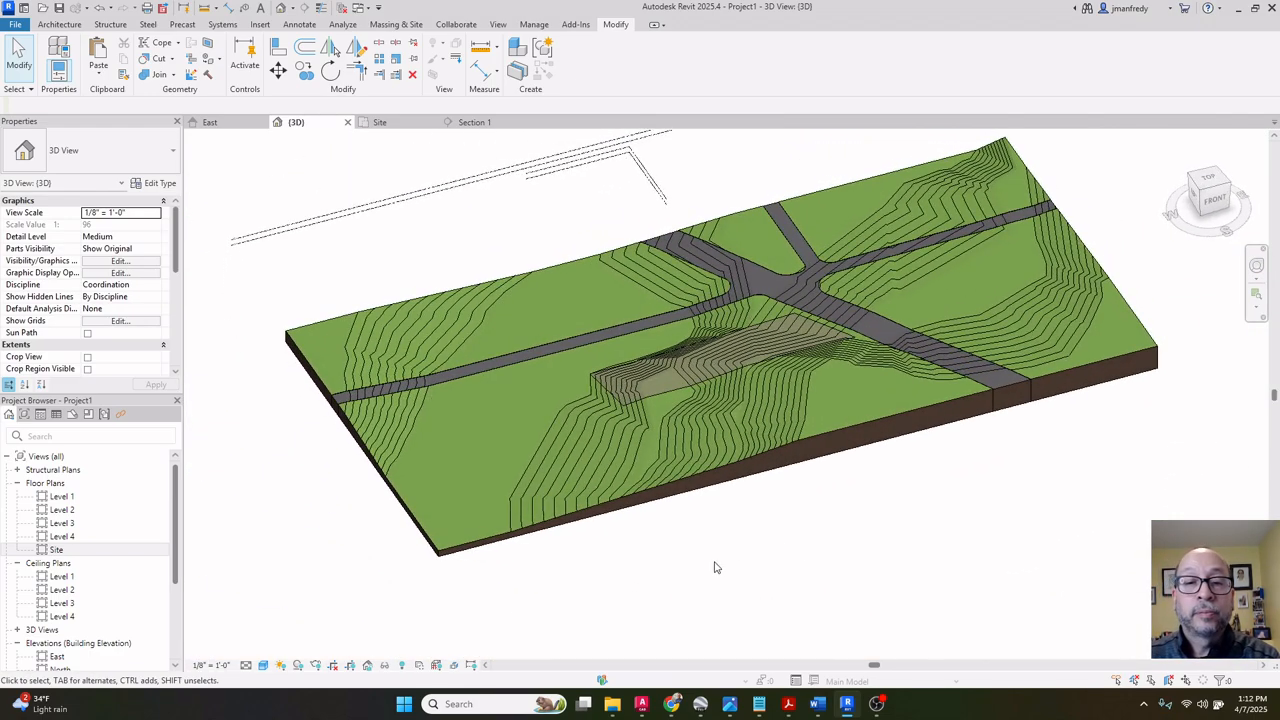
Examine the grass block's strip between the property parcel and the diagonal street in 3D.
{"action": "scroll", "coordinate": [812, 343], "scroll_direction": "up", "scroll_amount": 6}
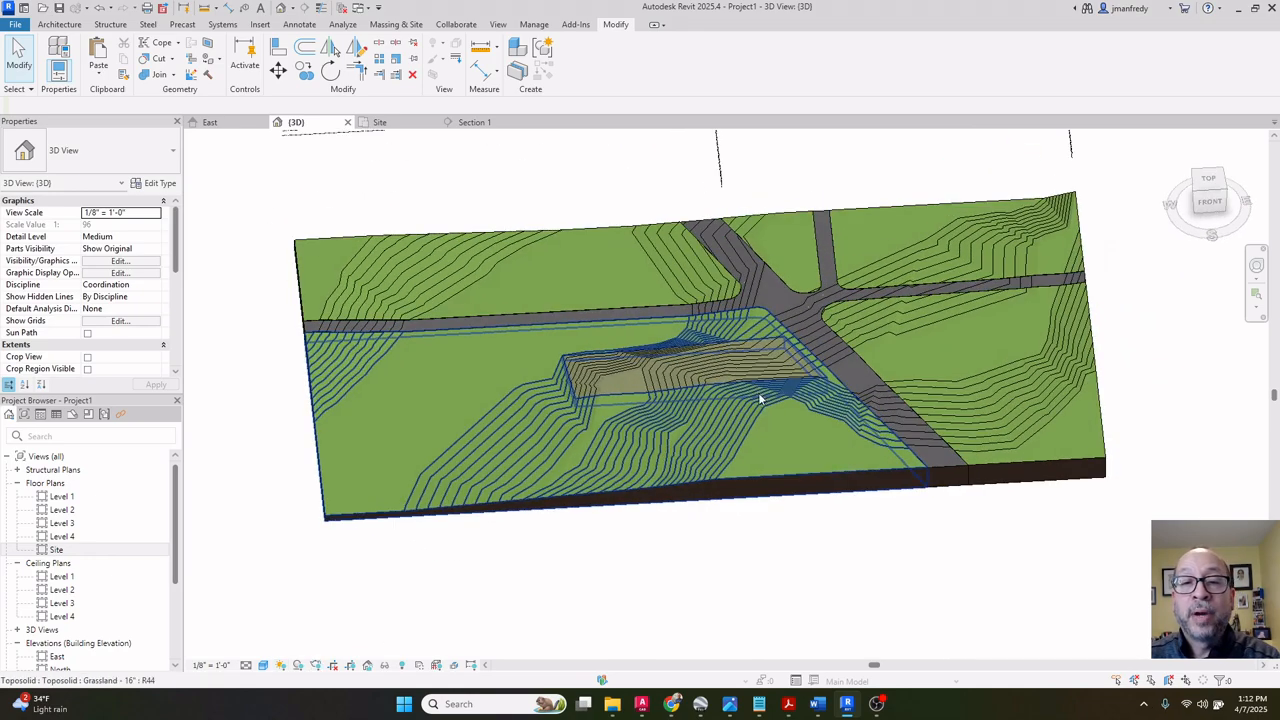
{"action": "scroll", "coordinate": [812, 337], "scroll_direction": "up", "scroll_amount": 1}
{"action": "left_click", "coordinate": [797, 309]}
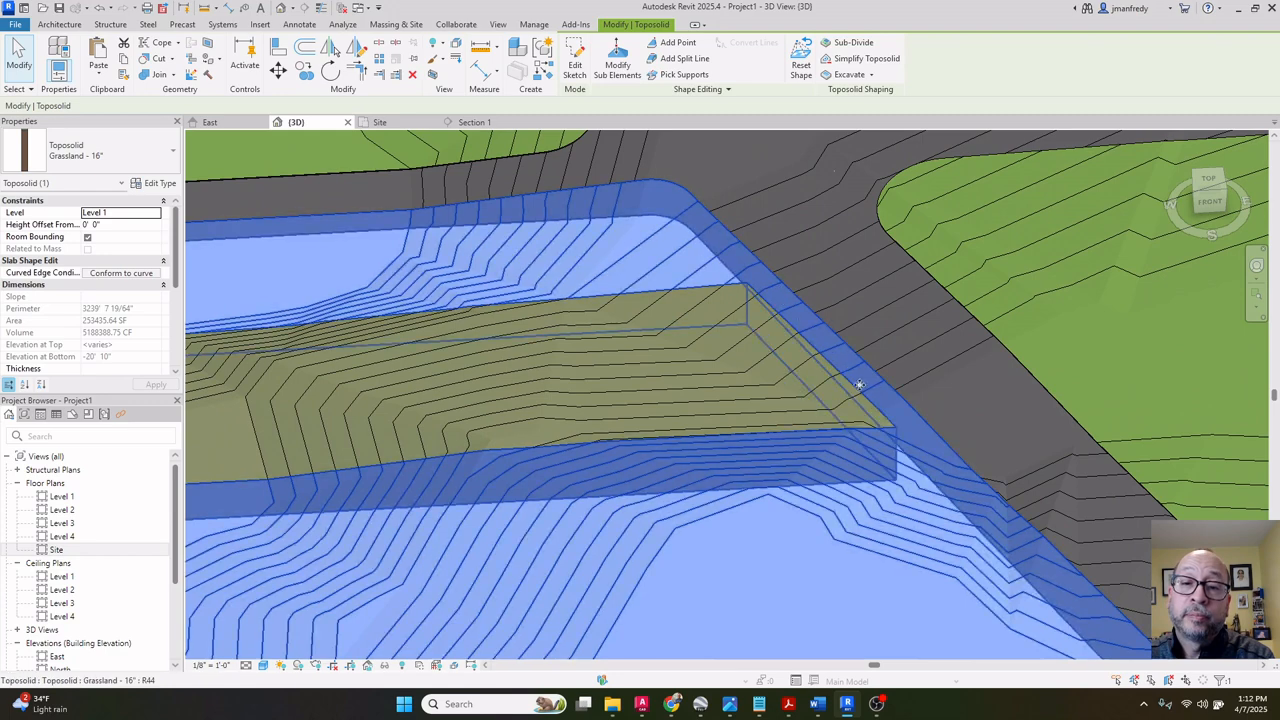
{"action": "scroll", "coordinate": [810, 351], "scroll_direction": "up", "scroll_amount": 2}
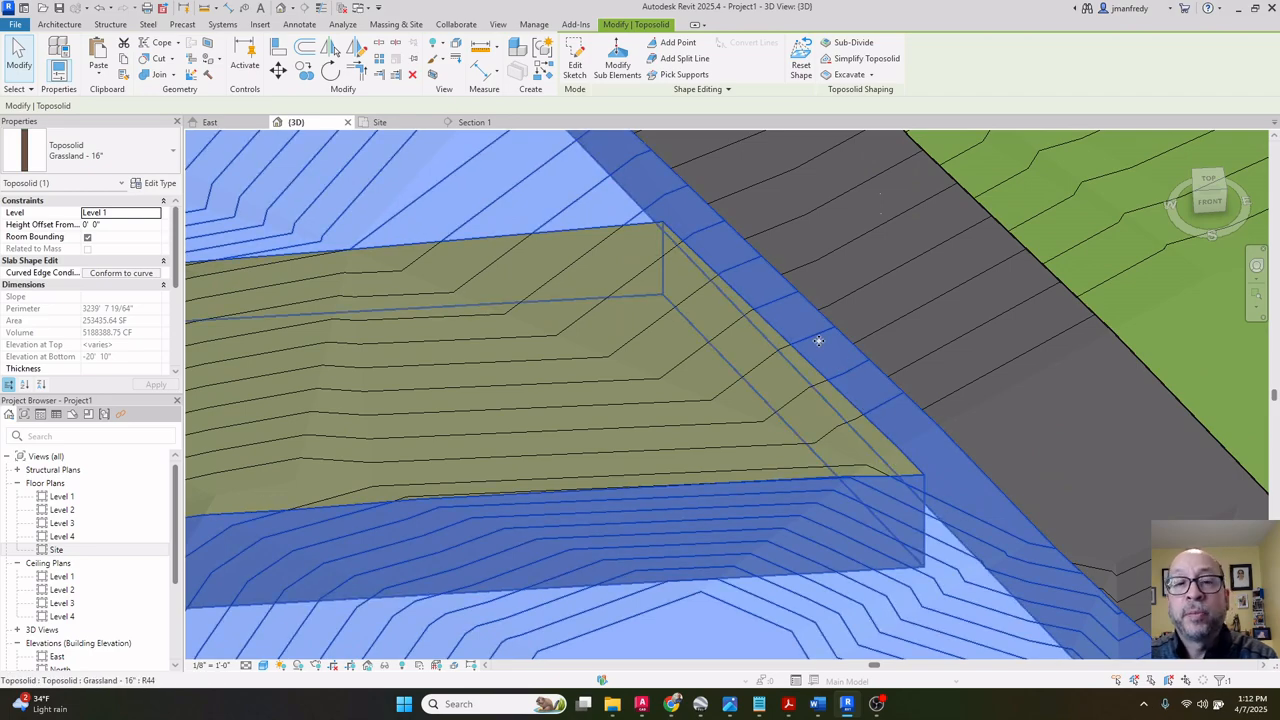
{"action": "scroll", "coordinate": [818, 341], "scroll_direction": "down", "scroll_amount": 8}
{"action": "key", "text": "Escape"}
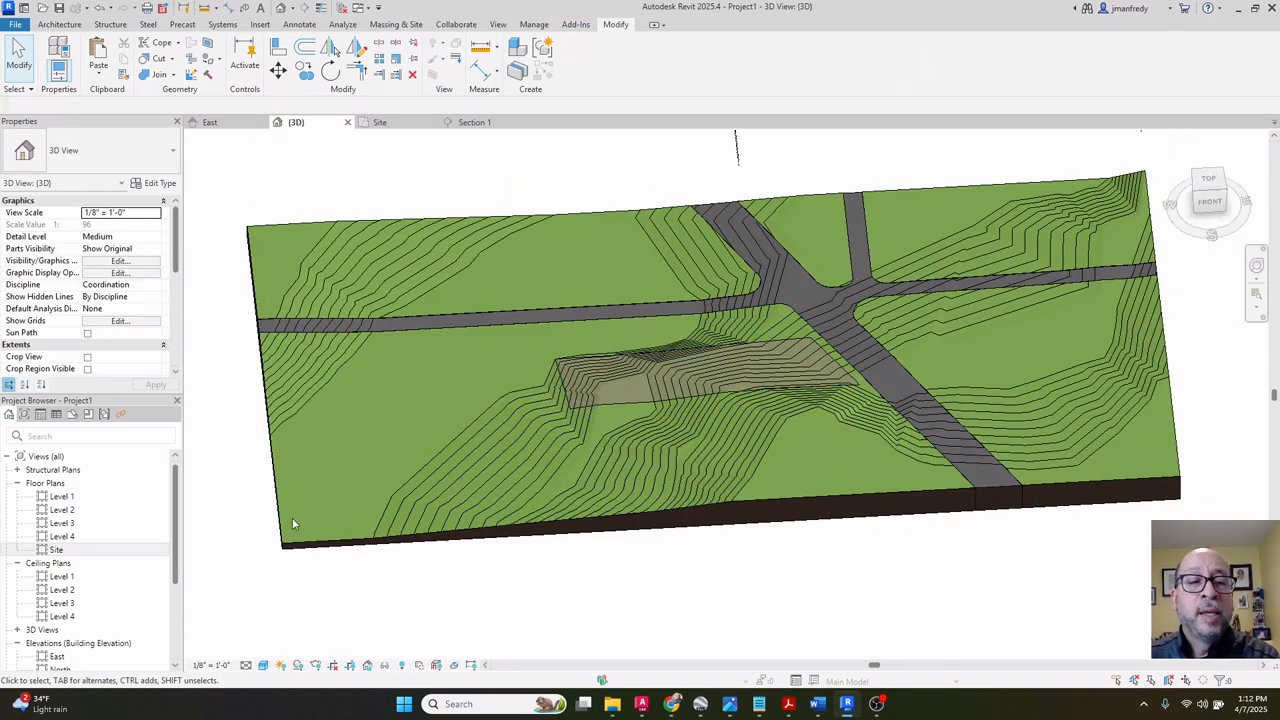
Open the Site floor plan and set its visual style to Wireframe to reveal the underlying GIS map.
{"action": "double_click", "coordinate": [60, 550]}
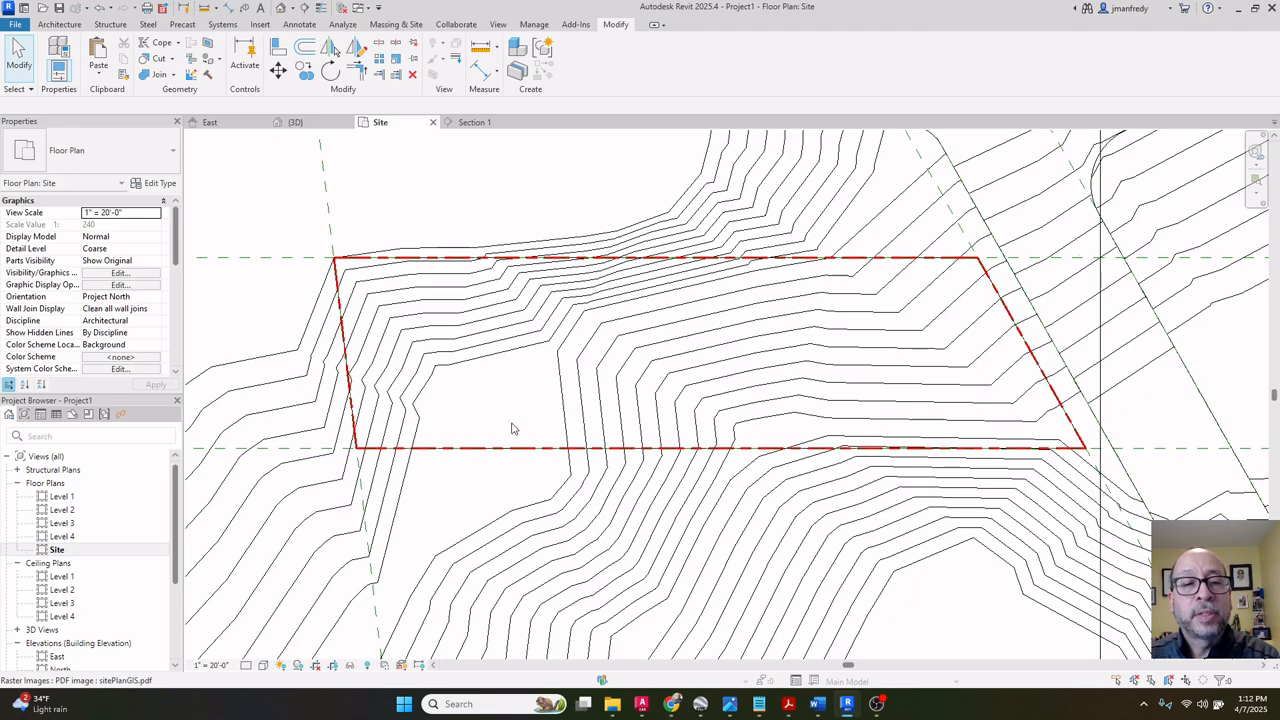
{"action": "left_click", "coordinate": [263, 665]}
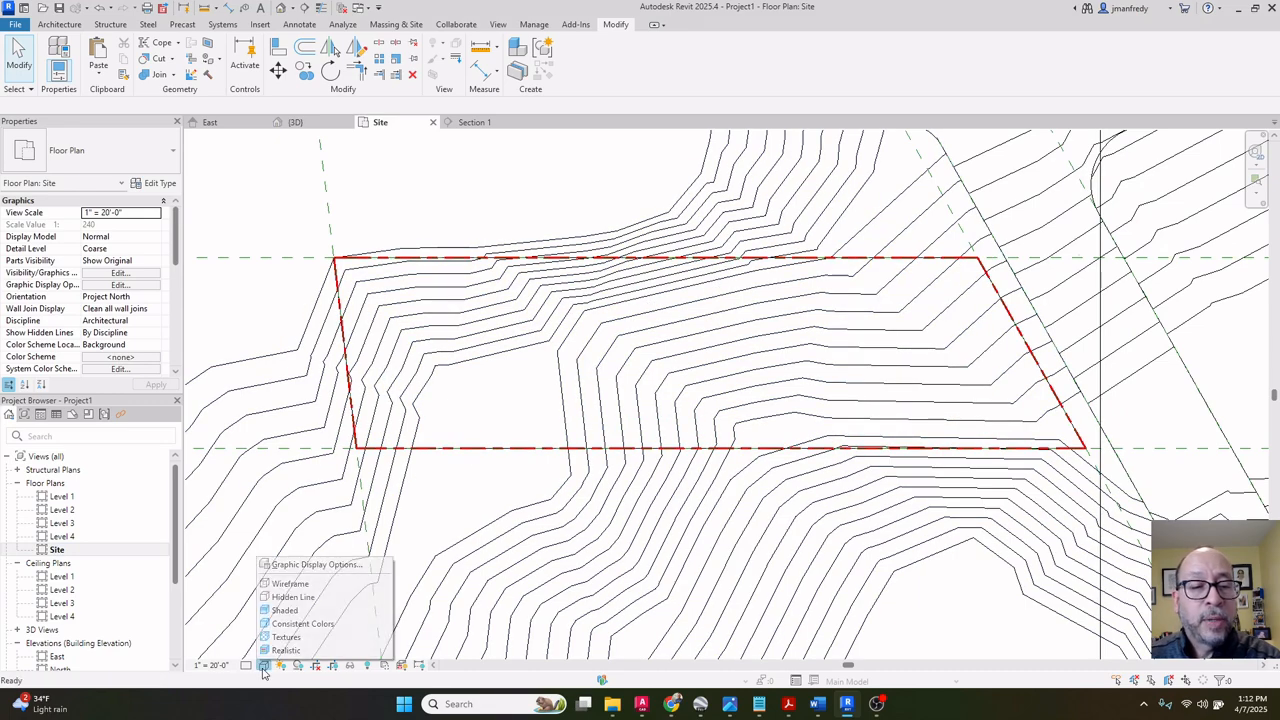
{"action": "left_click", "coordinate": [286, 600]}
{"action": "middle_click_drag", "start_coordinate": [620, 374], "coordinate": [700, 497]}
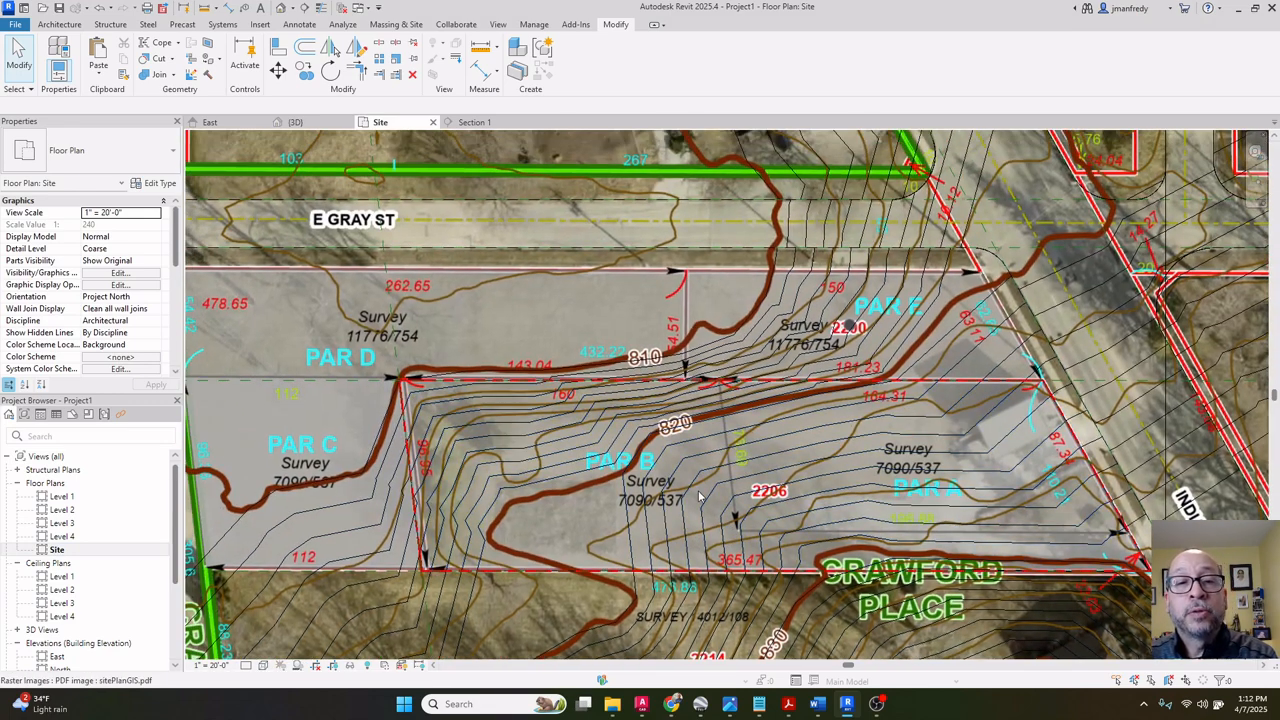
Examine the strip between the parcel lines and the Indianola Ave street edge on the GIS map, down to Pioneer Rd.
{"action": "scroll", "coordinate": [700, 497], "scroll_direction": "down", "scroll_amount": 2}
{"action": "scroll", "coordinate": [990, 390], "scroll_direction": "up", "scroll_amount": 5}
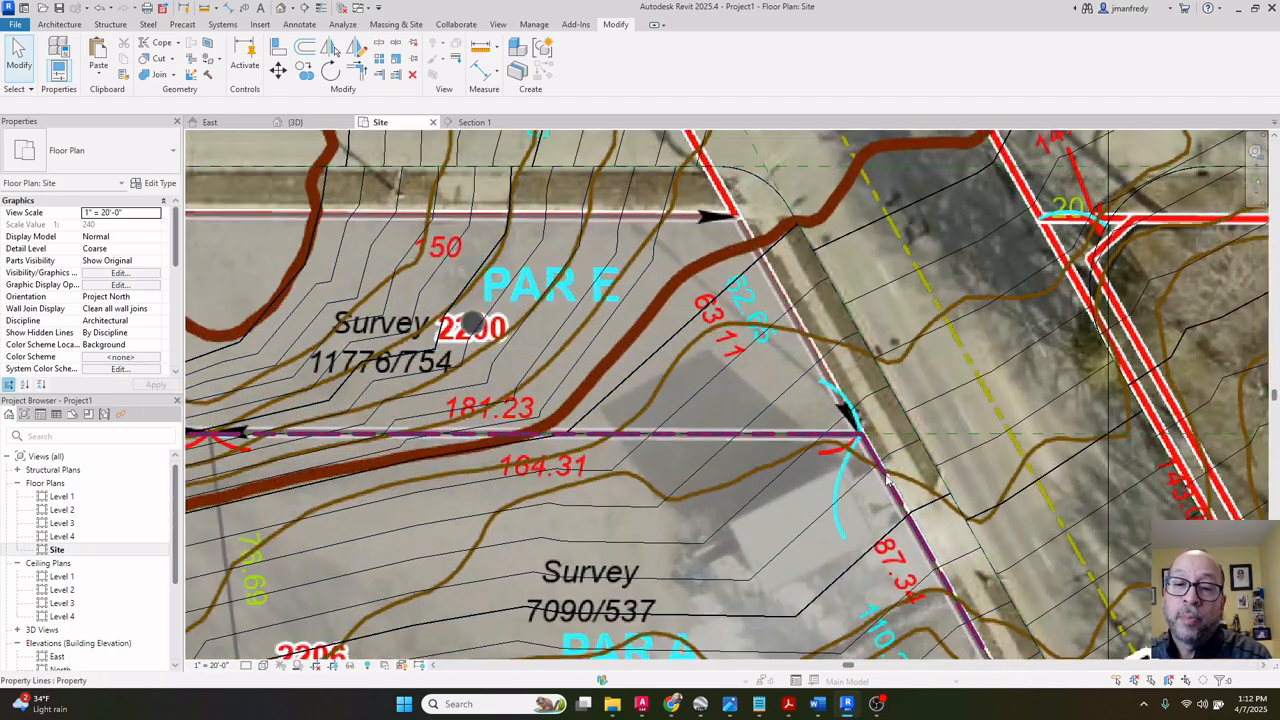
{"action": "scroll", "coordinate": [901, 487], "scroll_direction": "down", "scroll_amount": 5}
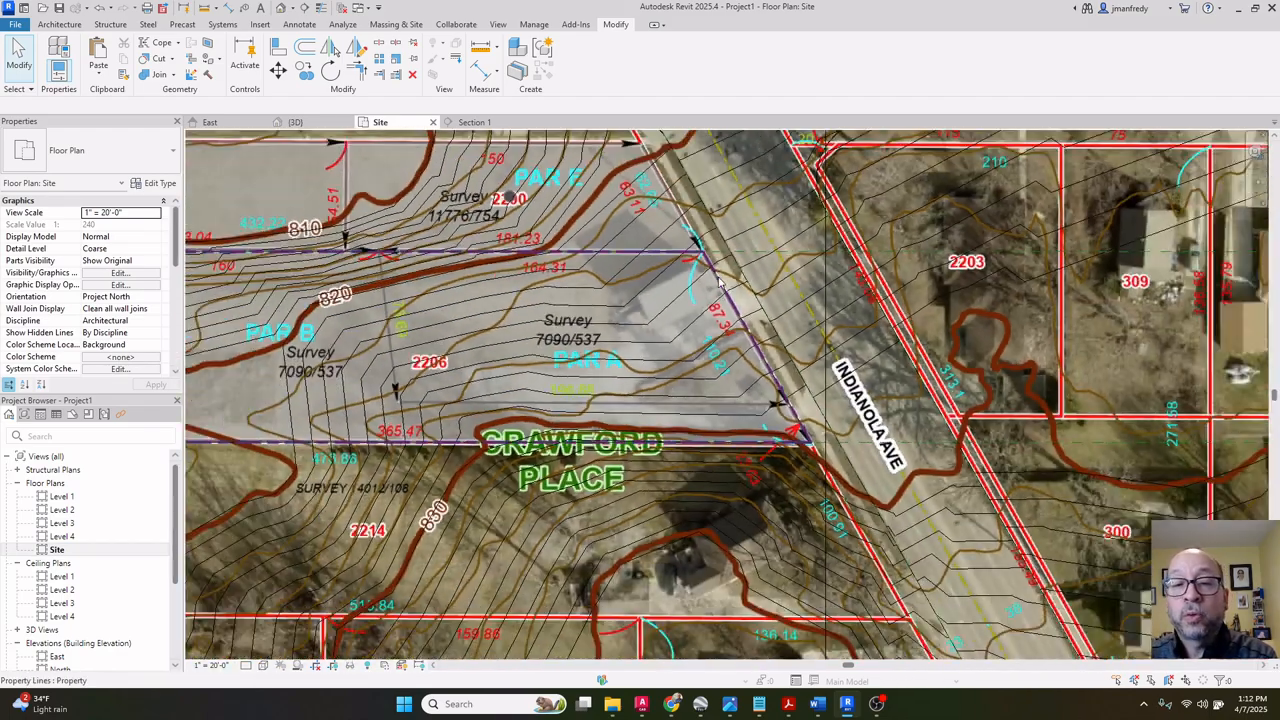
{"action": "scroll", "coordinate": [847, 535], "scroll_direction": "up", "scroll_amount": 4}
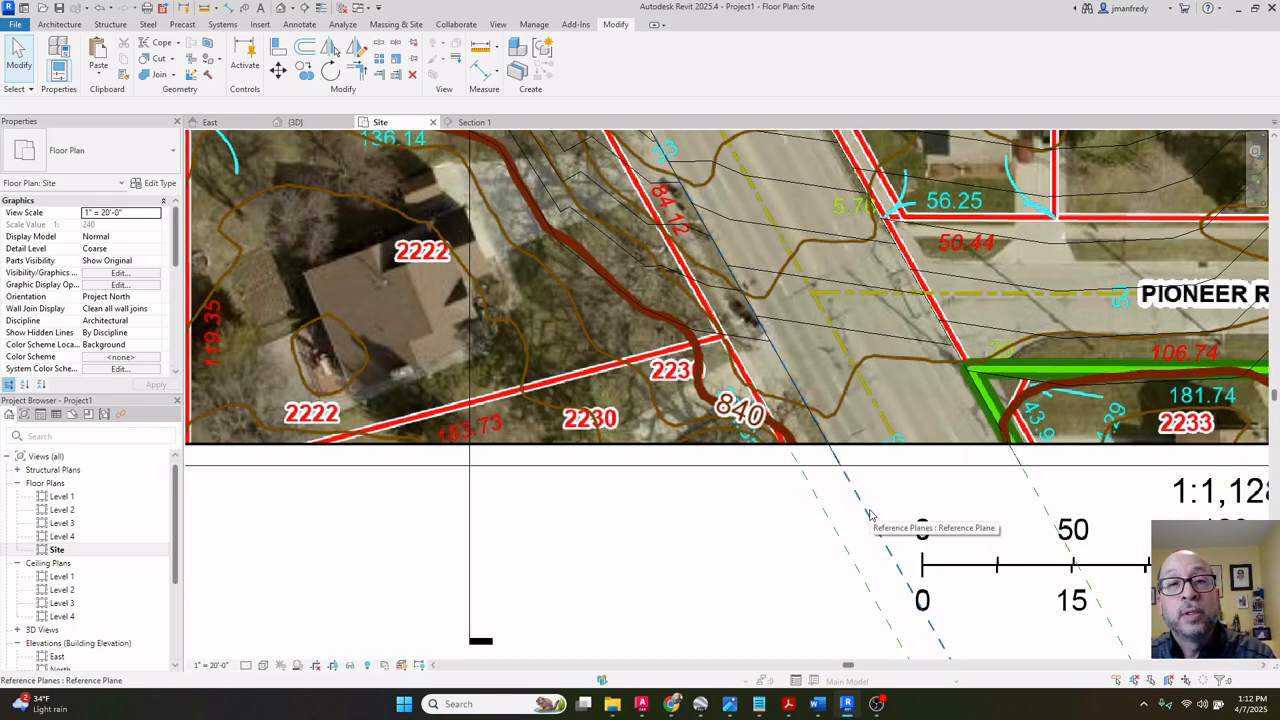
{"action": "scroll", "coordinate": [870, 514], "scroll_direction": "down", "scroll_amount": 4}
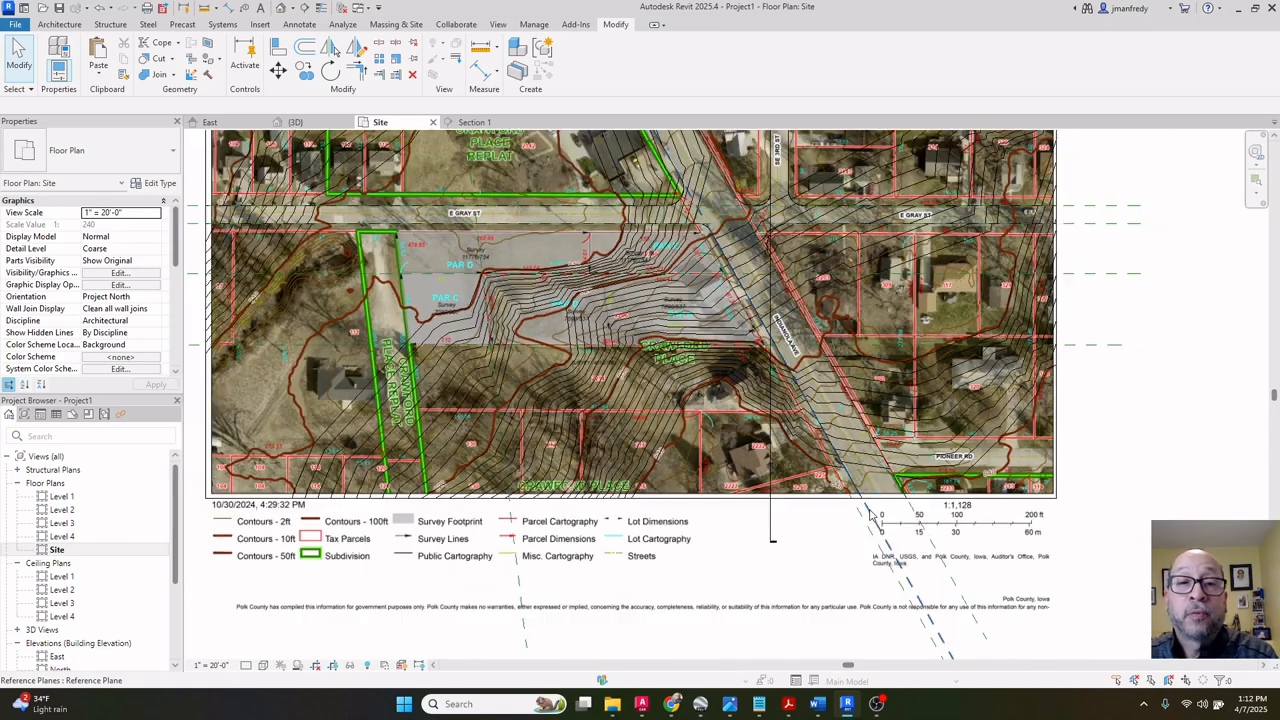
{"action": "scroll", "coordinate": [862, 505], "scroll_direction": "up", "scroll_amount": 6}
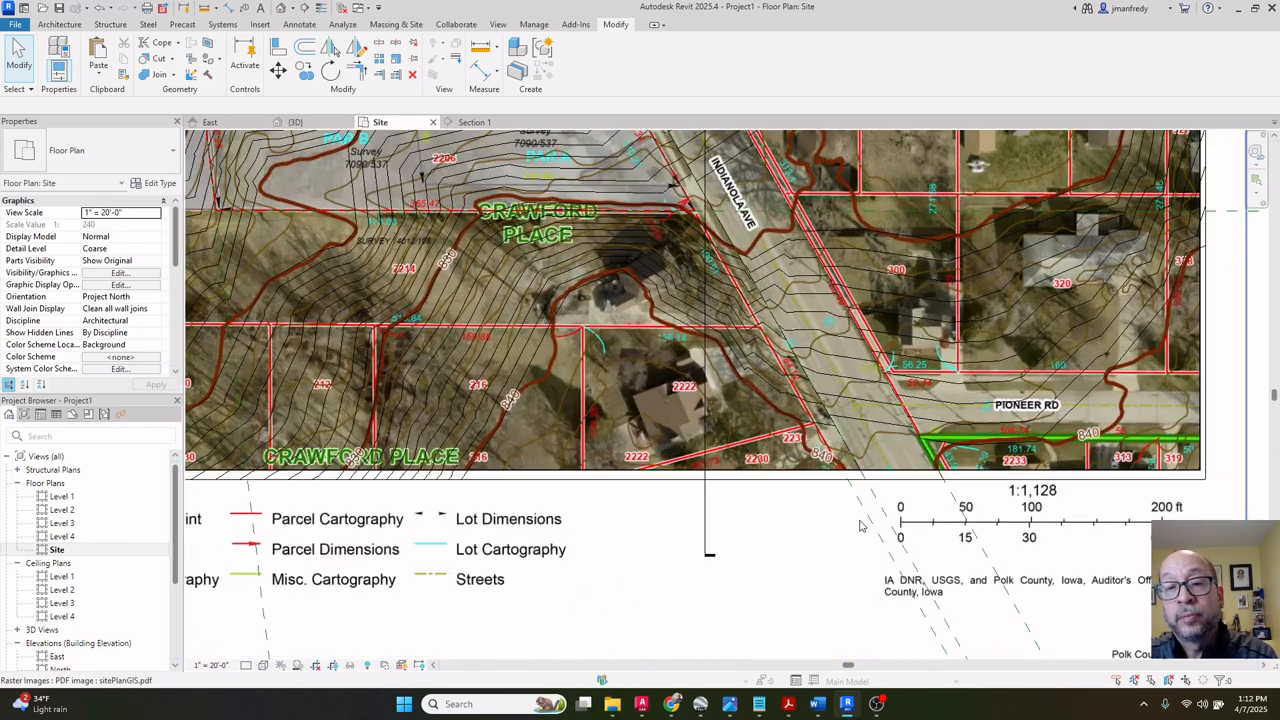
{"action": "scroll", "coordinate": [853, 497], "scroll_direction": "up", "scroll_amount": 4}
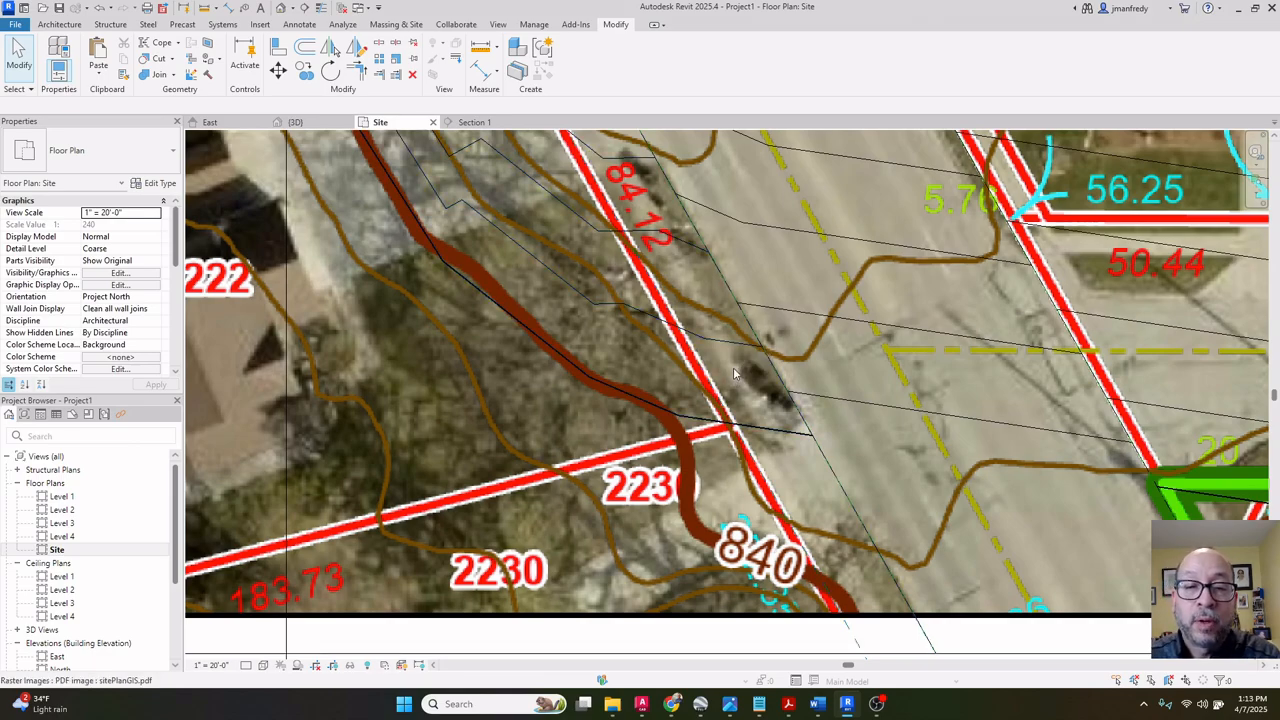
{"action": "scroll", "coordinate": [733, 373], "scroll_direction": "down", "scroll_amount": 6}
{"action": "middle_click_drag", "start_coordinate": [777, 534], "coordinate": [744, 482]}
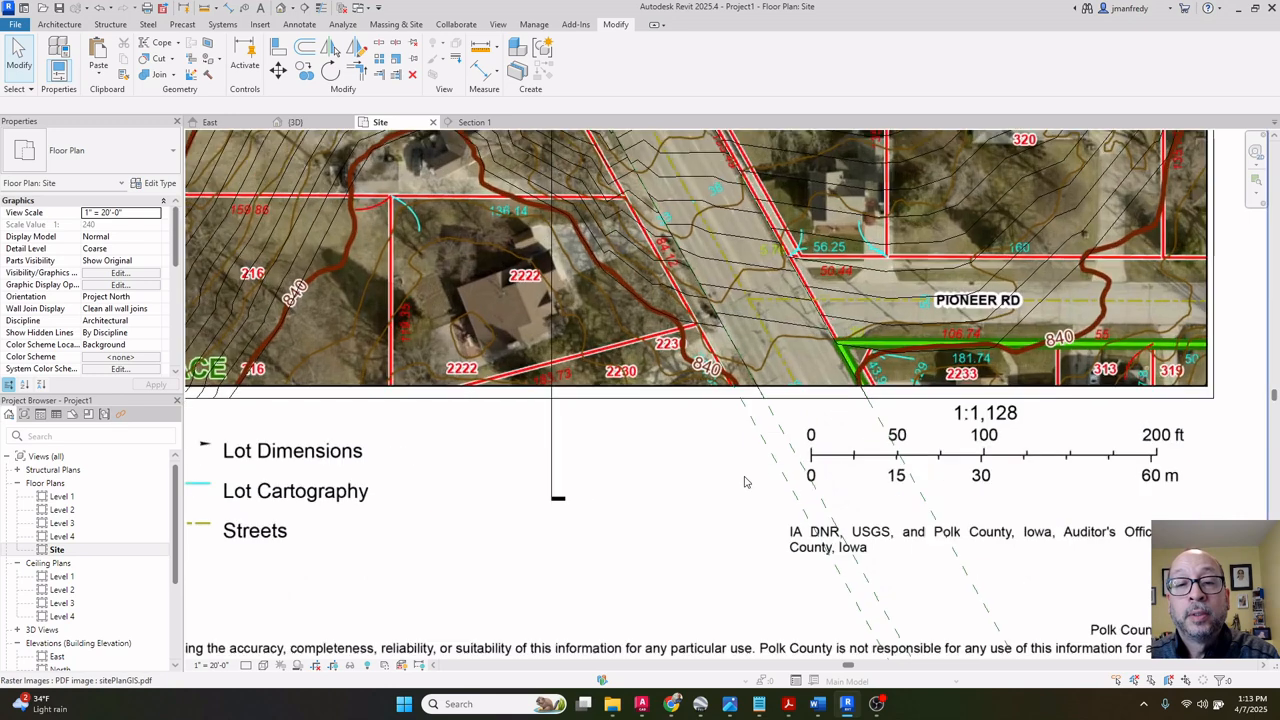
Add two reference planes beside Indianola Ave's west edge, each offset 5' 0" from the previous plane toward the parcels.
{"action": "left_click", "coordinate": [78, 25]}
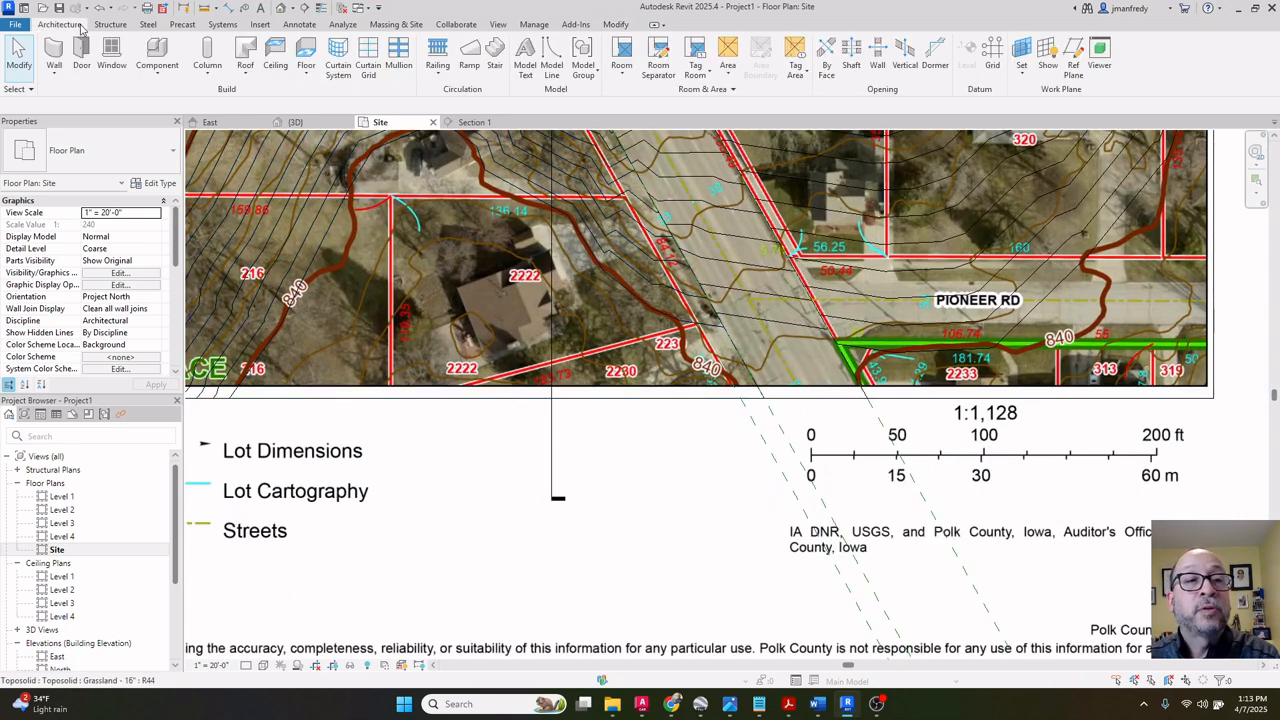
{"action": "left_click", "coordinate": [1073, 55]}
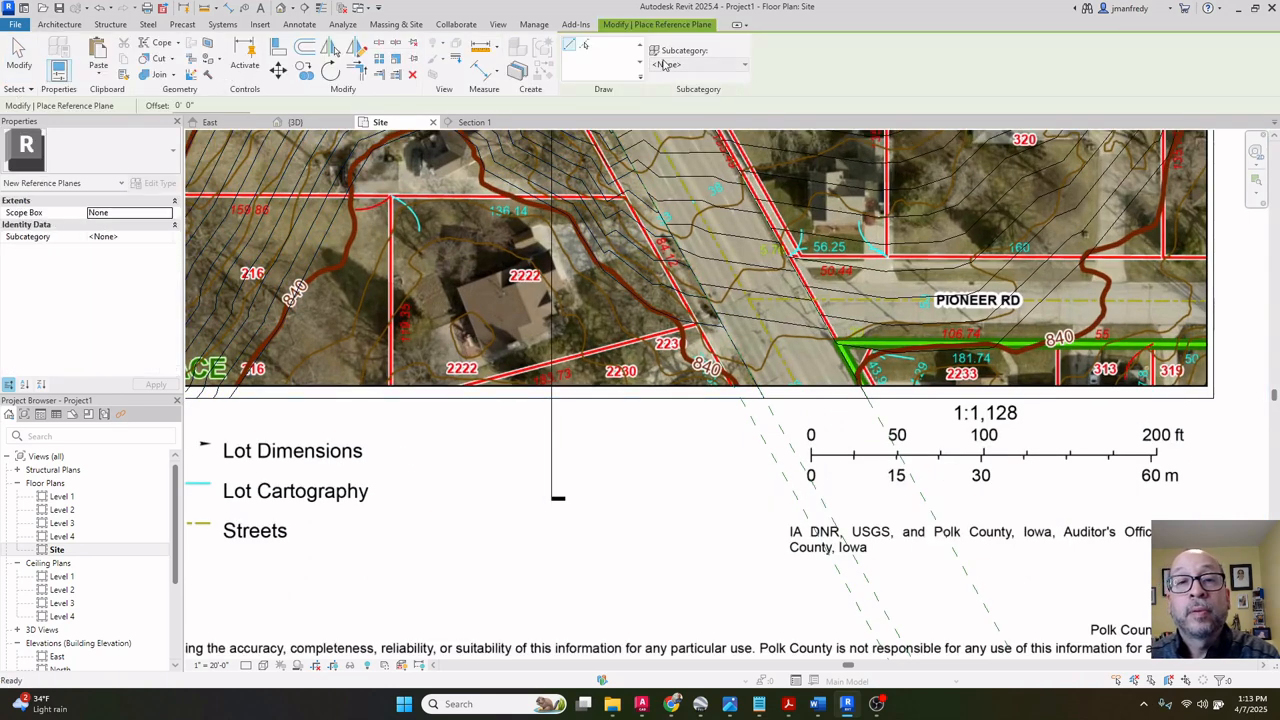
{"action": "left_click", "coordinate": [586, 46]}
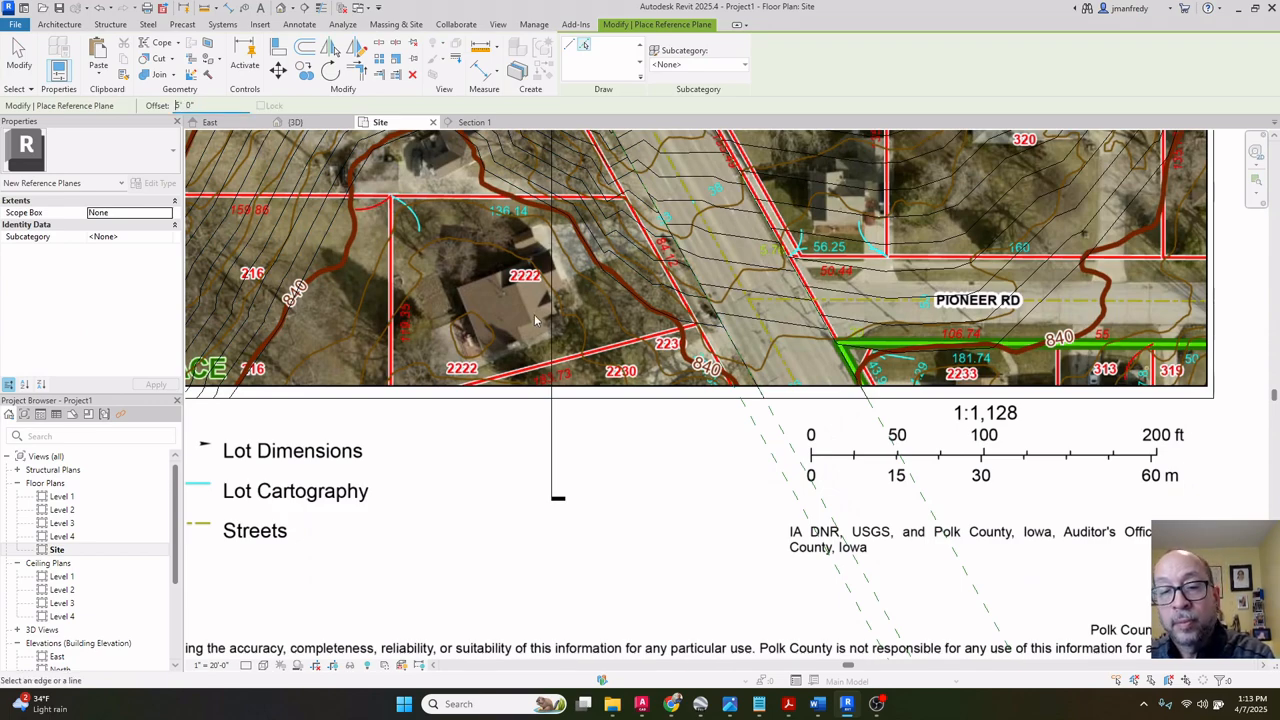
{"action": "scroll", "coordinate": [757, 394], "scroll_direction": "up", "scroll_amount": 3}
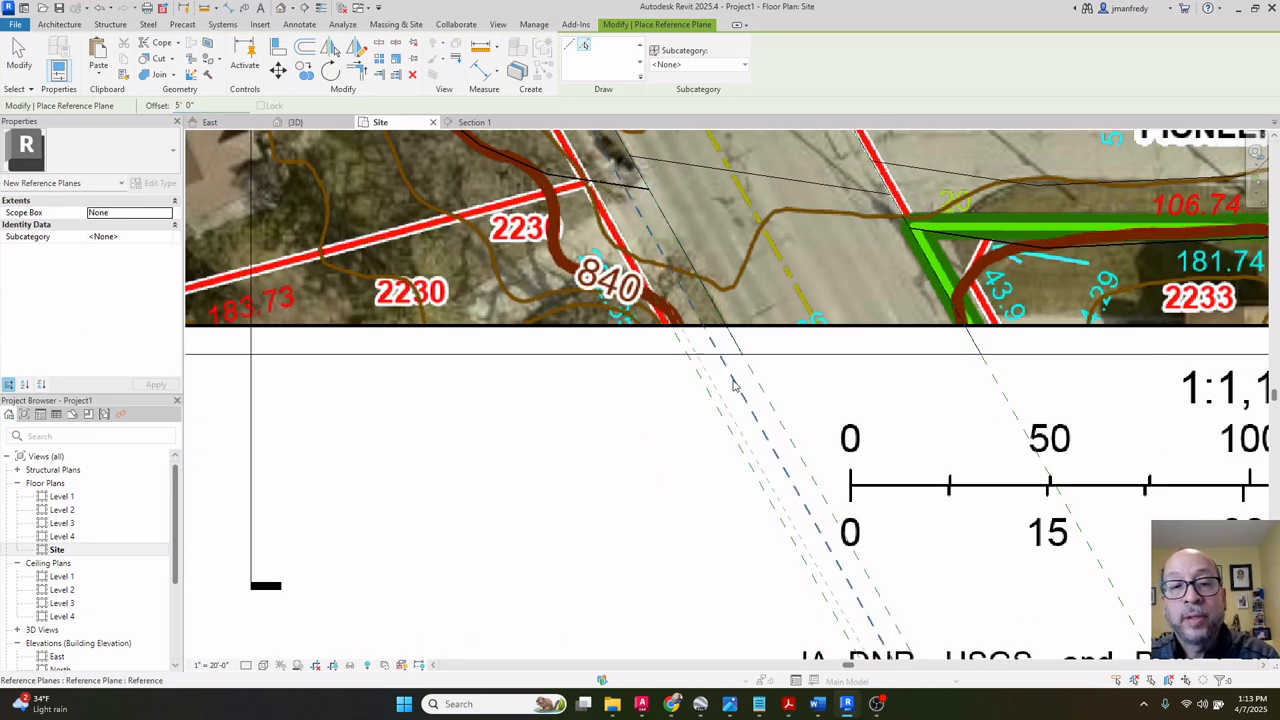
{"action": "middle_click_drag", "start_coordinate": [728, 373], "coordinate": [741, 441]}
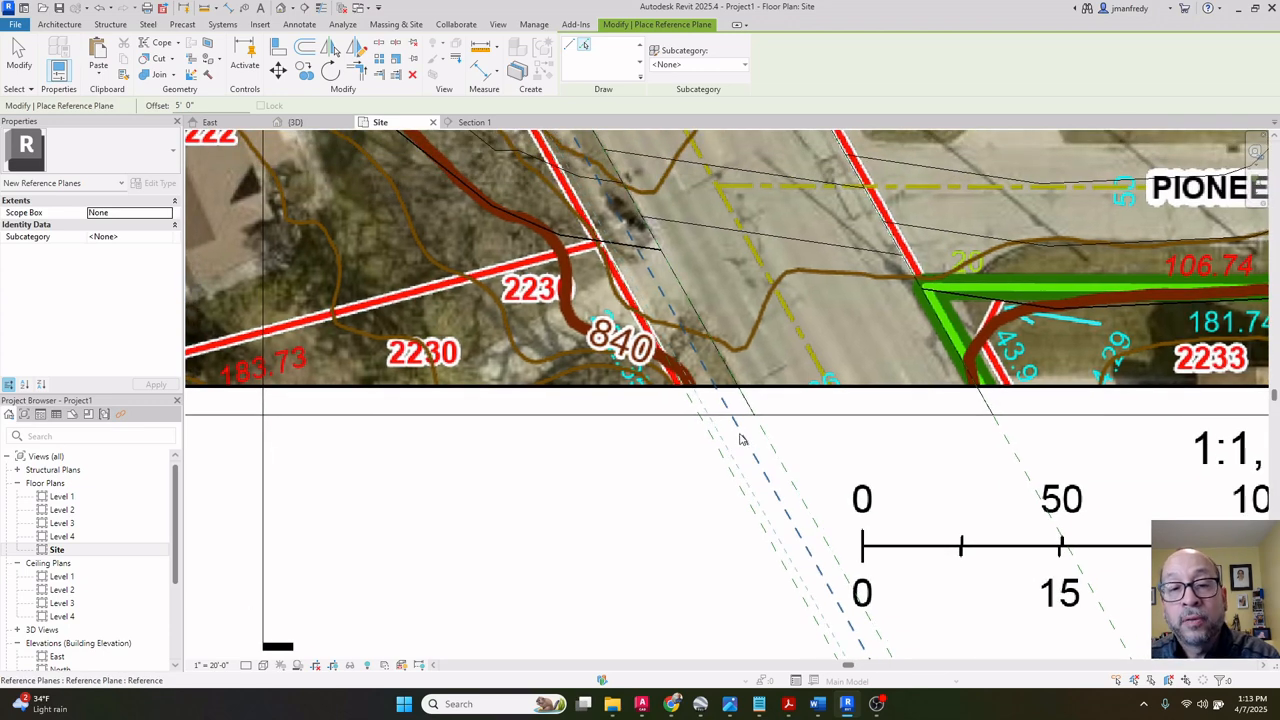
{"action": "key", "text": "Escape"}
{"action": "key", "text": "Escape"}
{"action": "scroll", "coordinate": [728, 443], "scroll_direction": "up", "scroll_amount": 2}
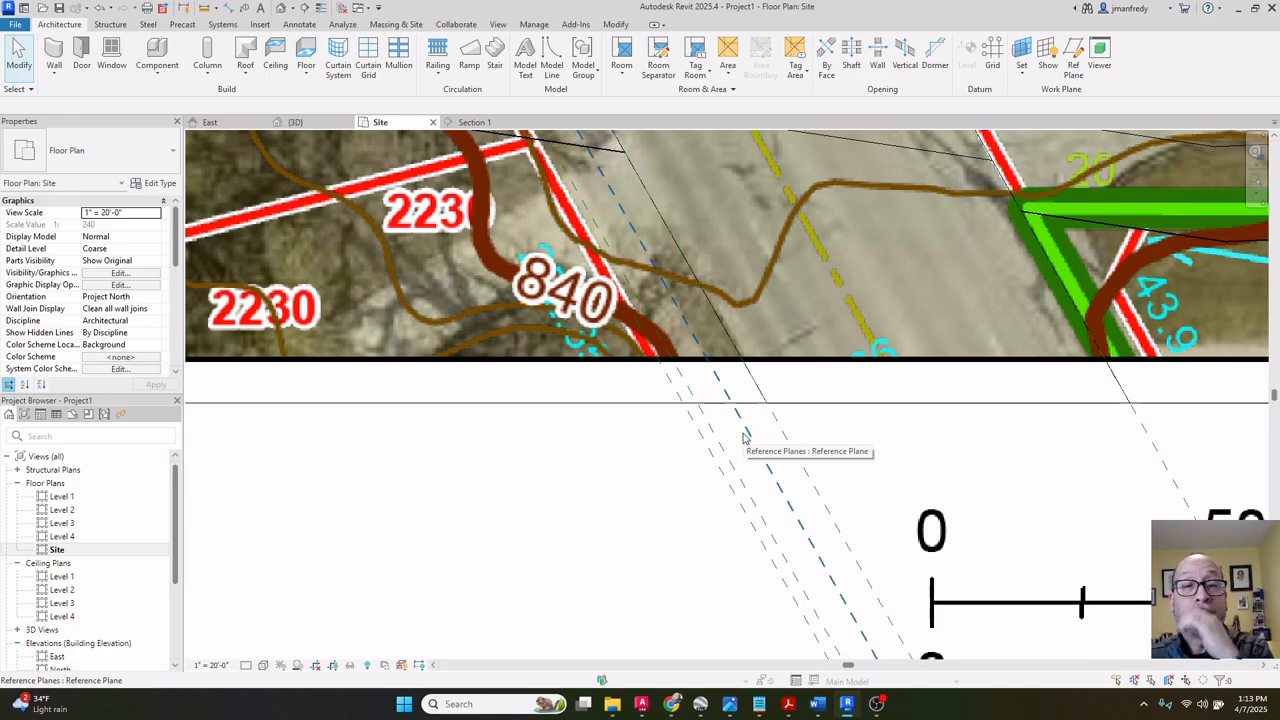
Examine the strips along both sides of E Gray St on the GIS map, out to the street's west end.
{"action": "scroll", "coordinate": [743, 437], "scroll_direction": "down", "scroll_amount": 8}
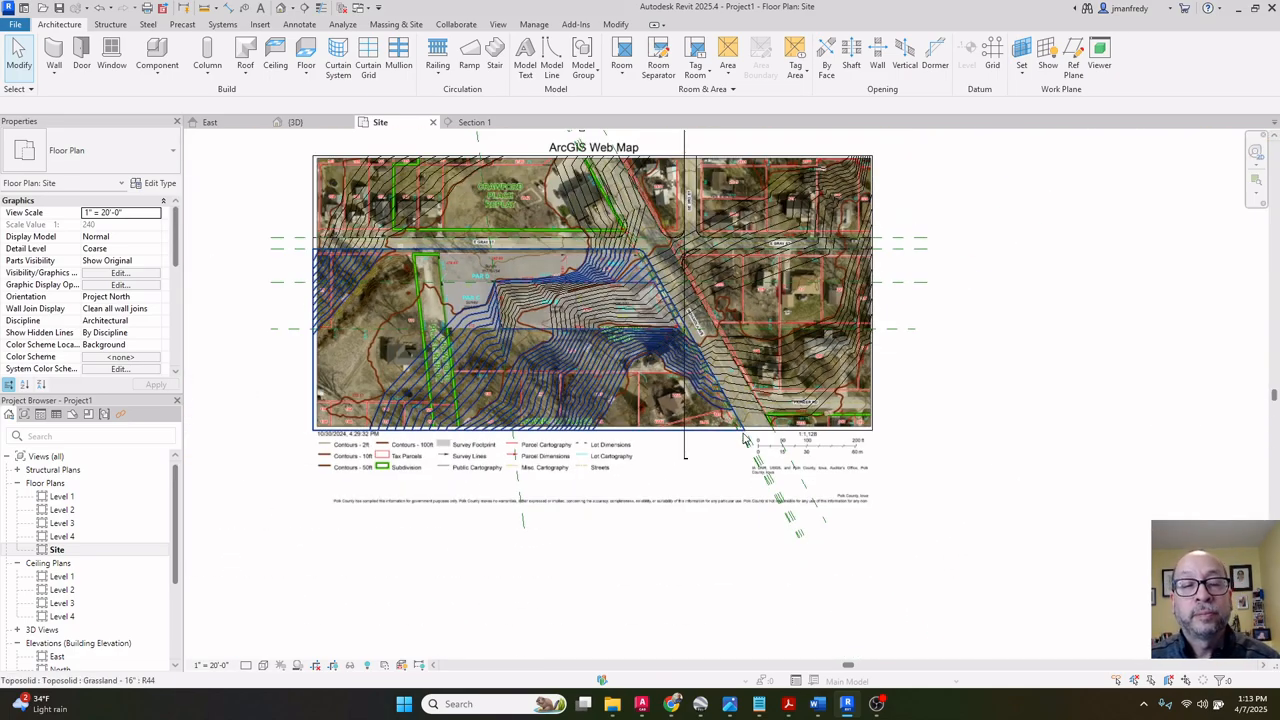
{"action": "middle_click_drag", "start_coordinate": [378, 277], "coordinate": [461, 336]}
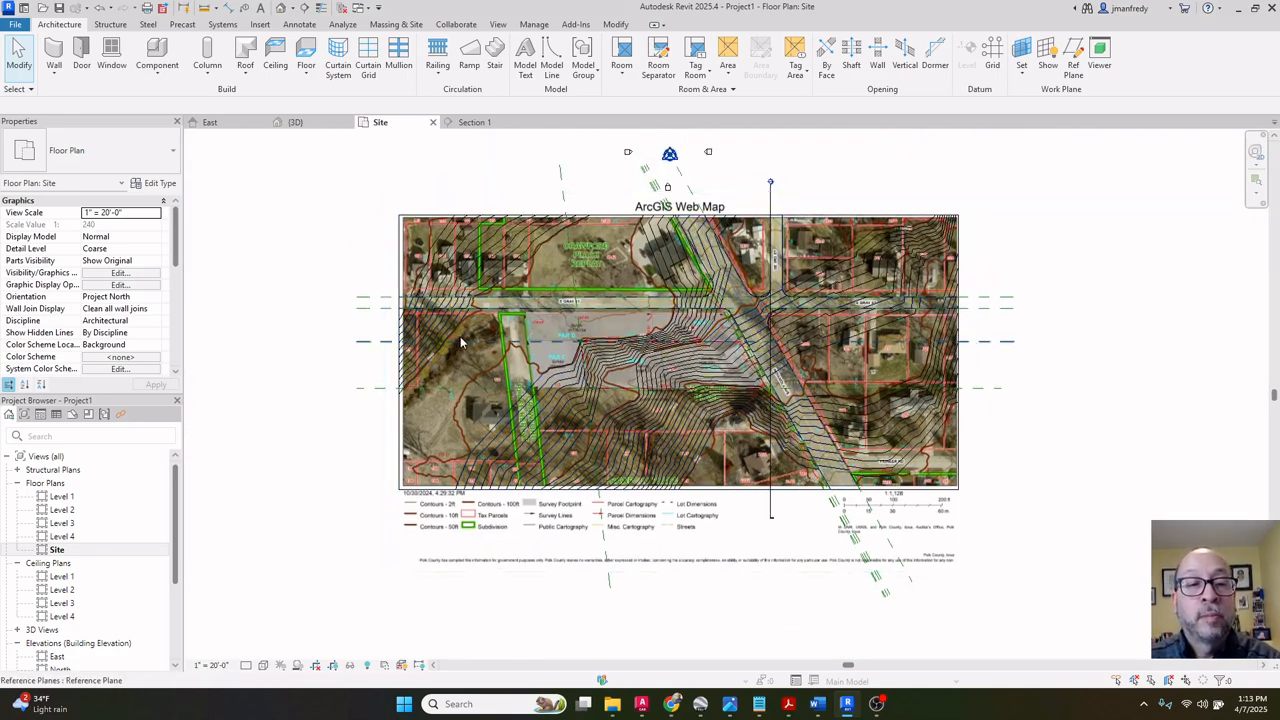
{"action": "scroll", "coordinate": [463, 335], "scroll_direction": "up", "scroll_amount": 4}
{"action": "scroll", "coordinate": [561, 317], "scroll_direction": "up", "scroll_amount": 2}
{"action": "middle_click_drag", "start_coordinate": [651, 288], "coordinate": [645, 362]}
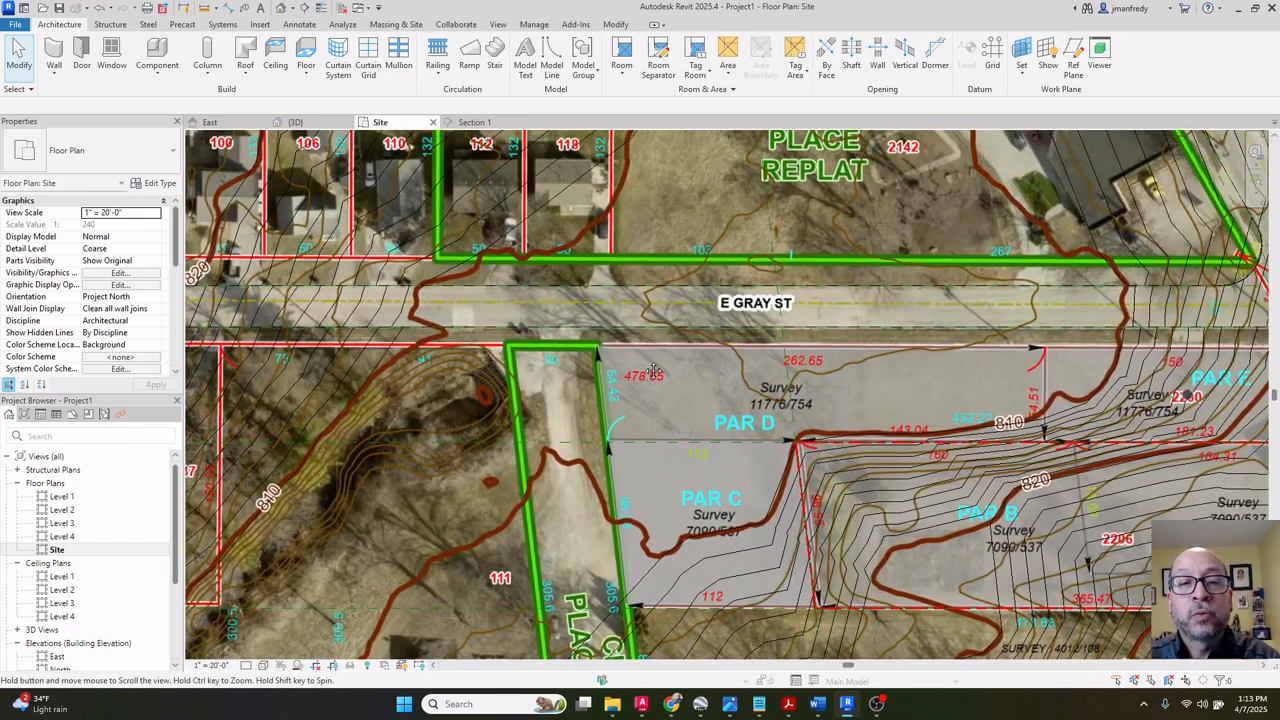
{"action": "scroll", "coordinate": [645, 362], "scroll_direction": "up", "scroll_amount": 2}
{"action": "scroll", "coordinate": [611, 342], "scroll_direction": "up", "scroll_amount": 3}
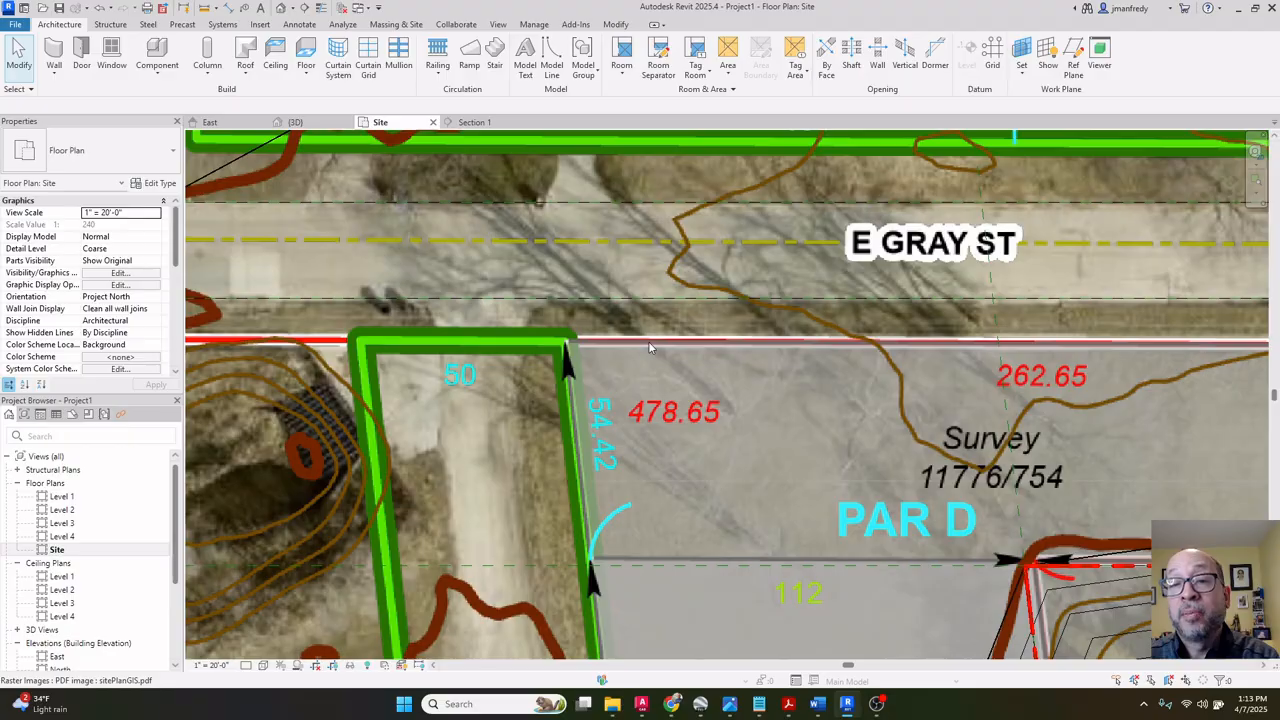
{"action": "scroll", "coordinate": [645, 342], "scroll_direction": "down", "scroll_amount": 6}
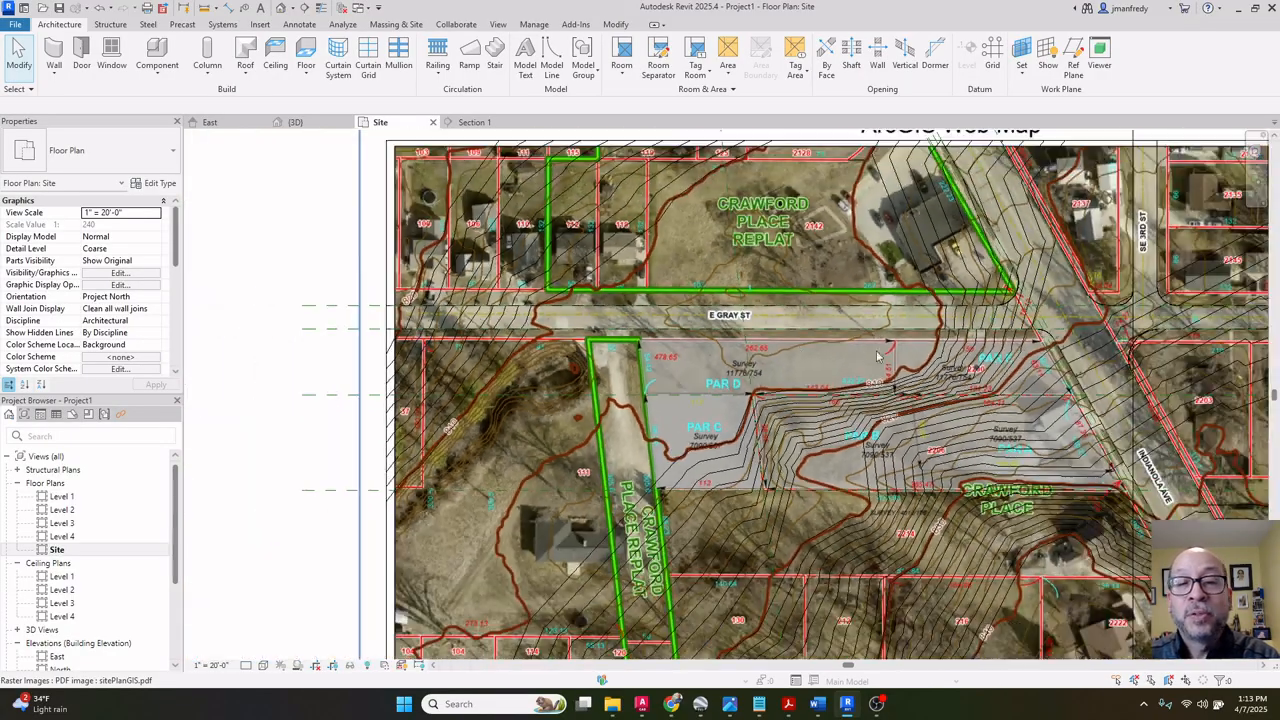
{"action": "scroll", "coordinate": [948, 331], "scroll_direction": "up", "scroll_amount": 3}
{"action": "scroll", "coordinate": [948, 333], "scroll_direction": "down", "scroll_amount": 4}
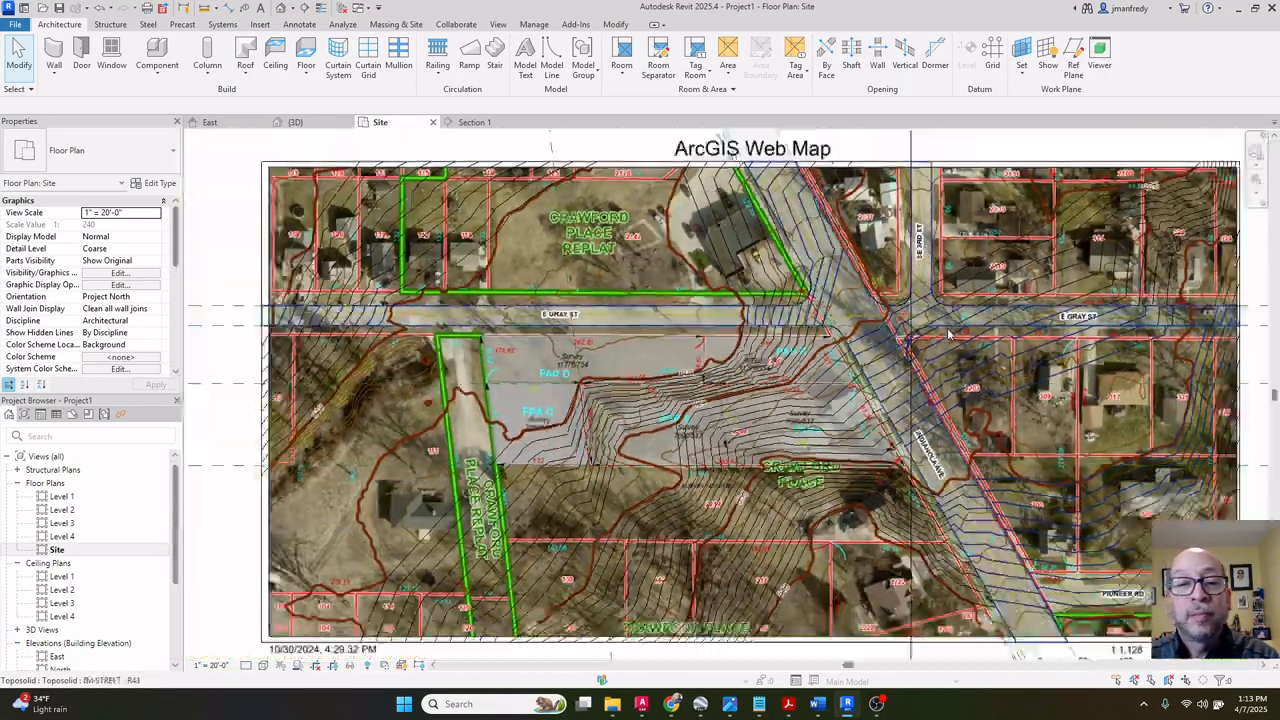
{"action": "scroll", "coordinate": [420, 330], "scroll_direction": "up", "scroll_amount": 6}
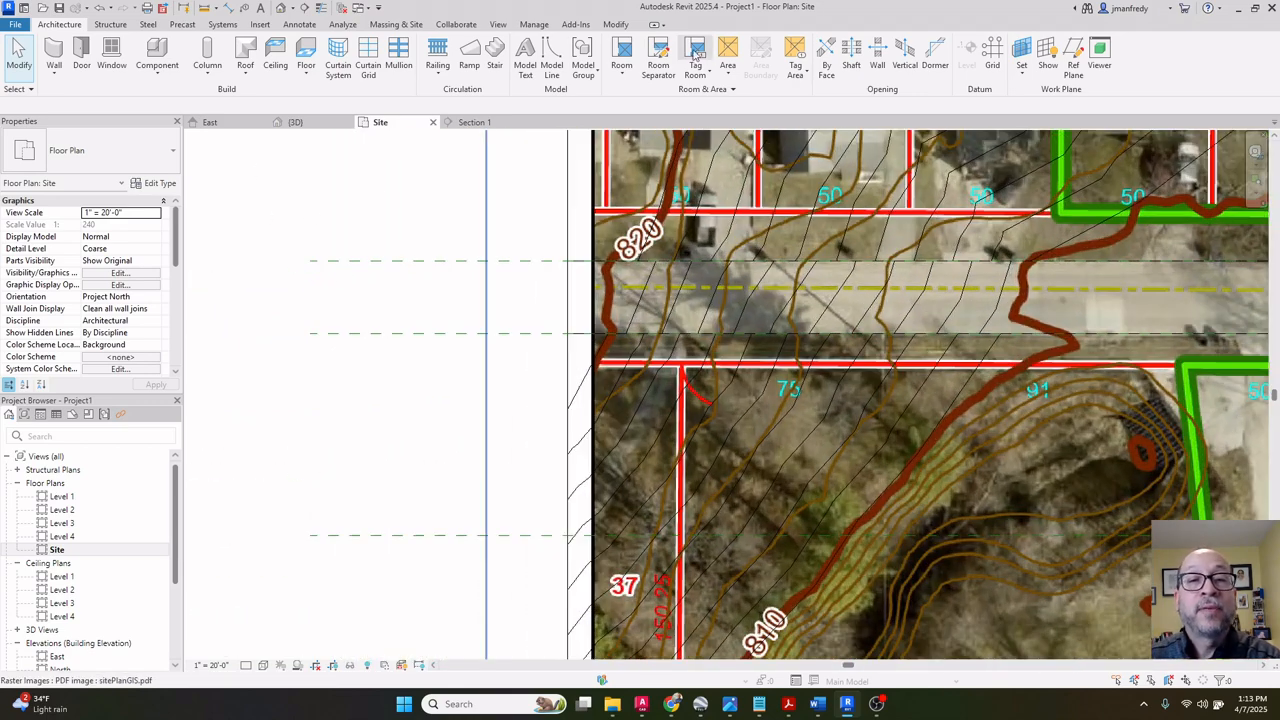
Try to copy the reference plane along E Gray St's north edge.
{"action": "left_click", "coordinate": [615, 24]}
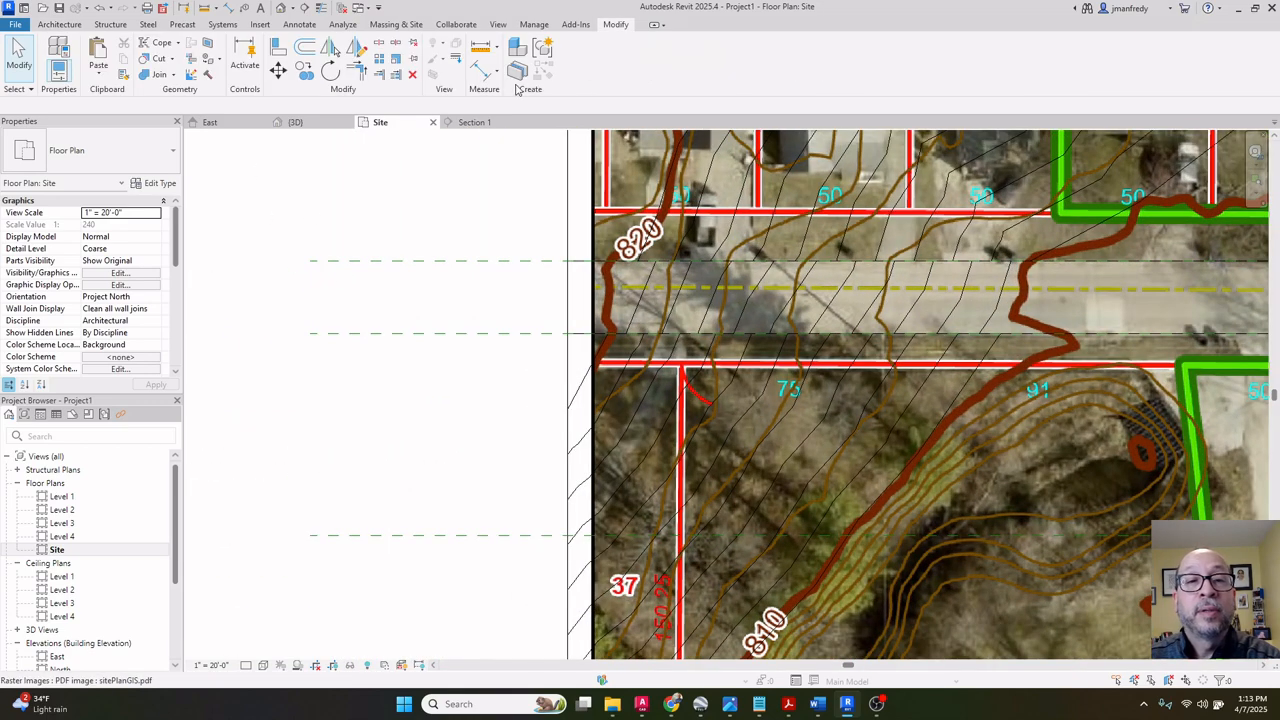
{"action": "left_click", "coordinate": [60, 24]}
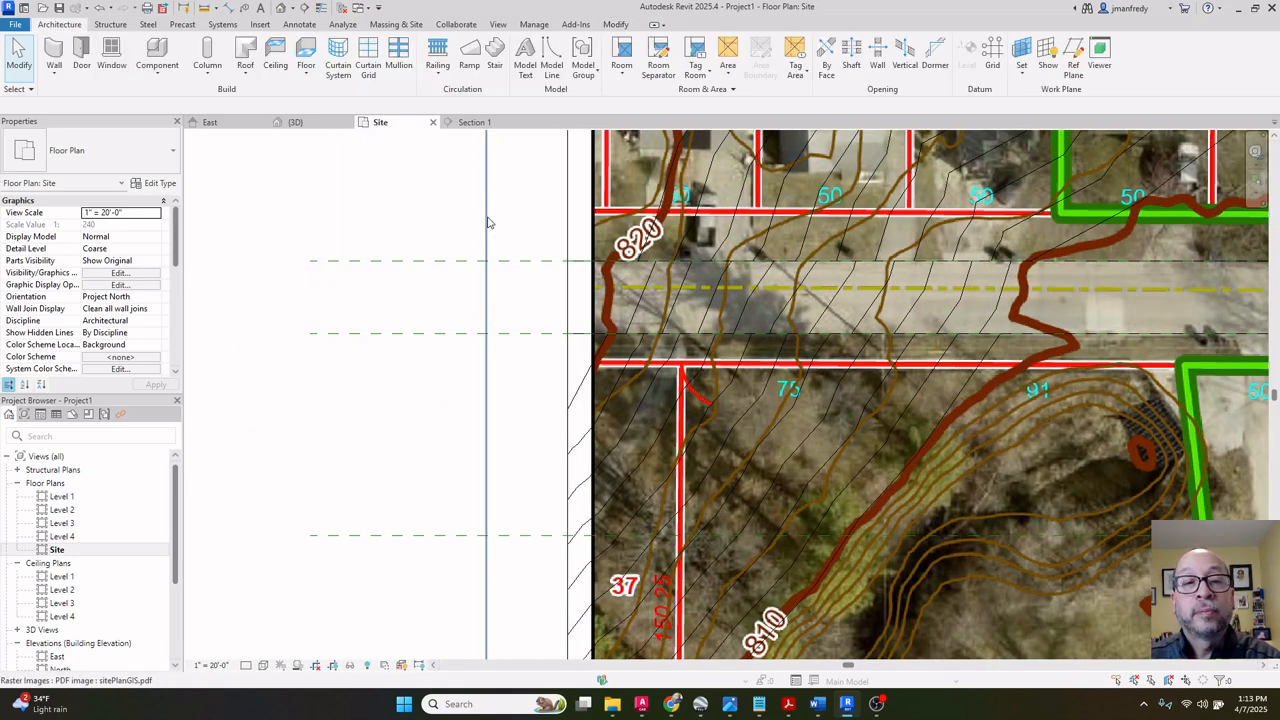
{"action": "left_click", "coordinate": [443, 260]}
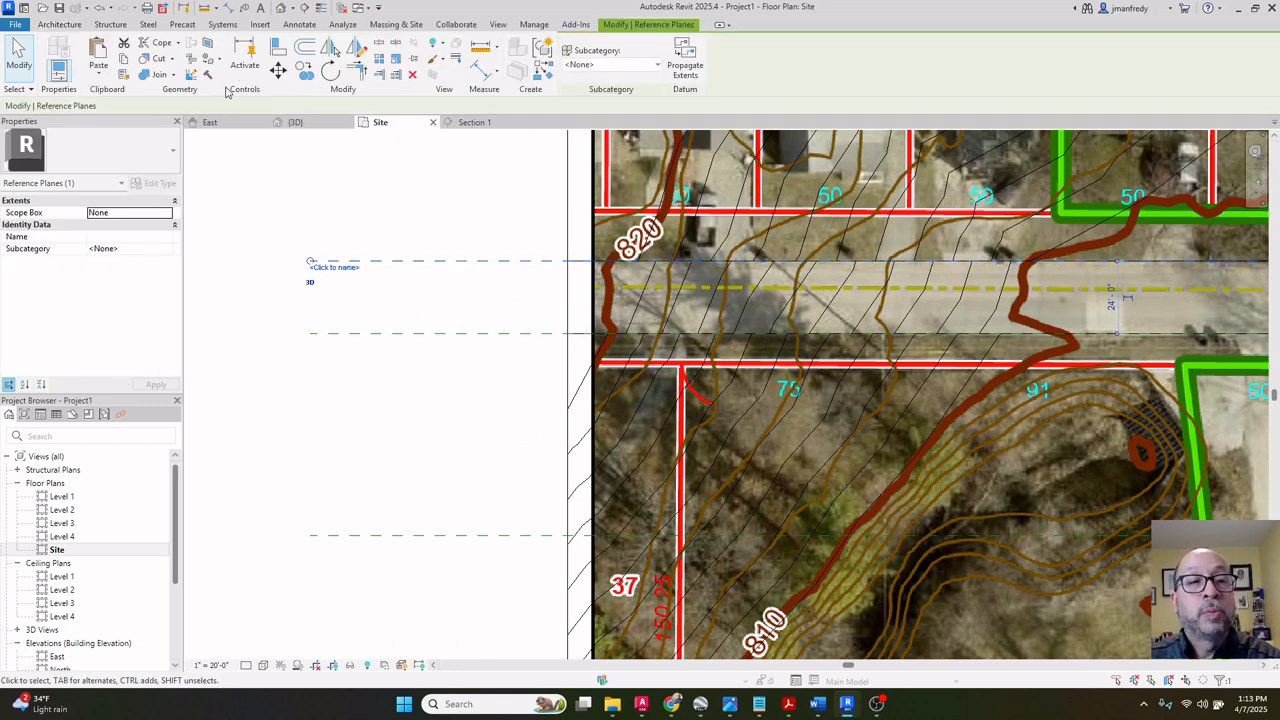
{"action": "left_click", "coordinate": [306, 72]}
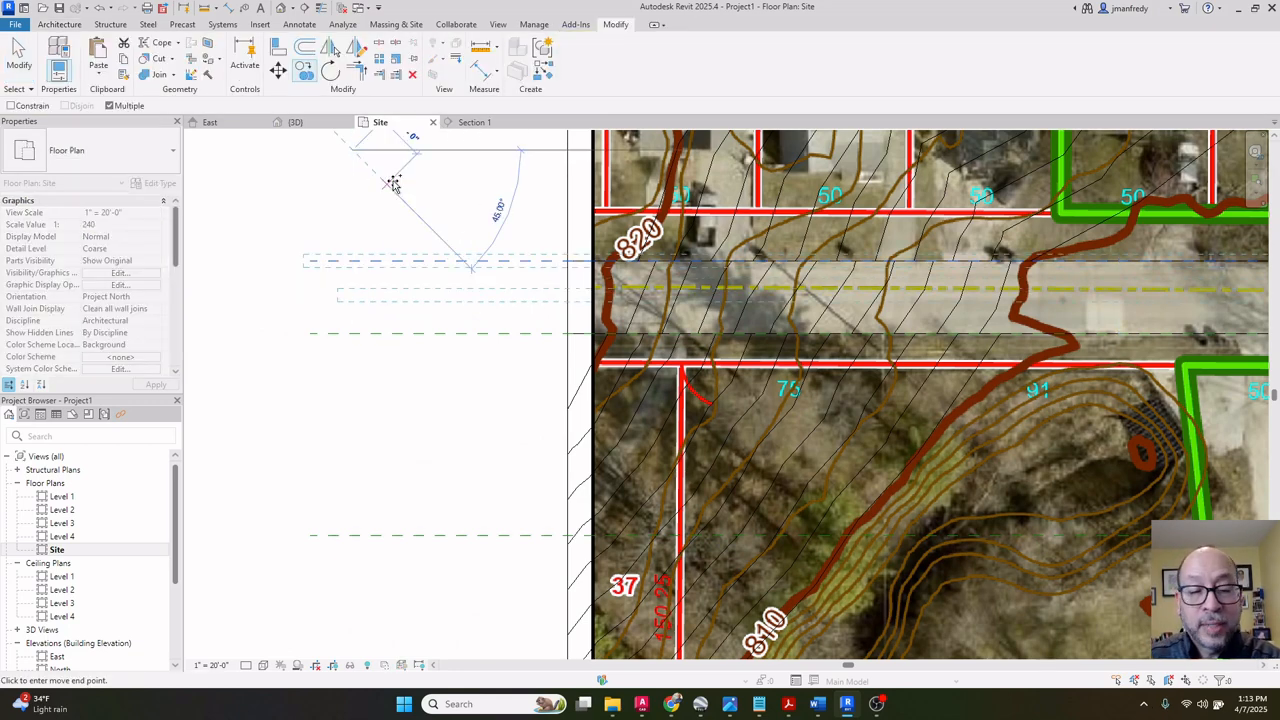
{"action": "key", "text": "Escape"}
{"action": "key", "text": "Escape"}
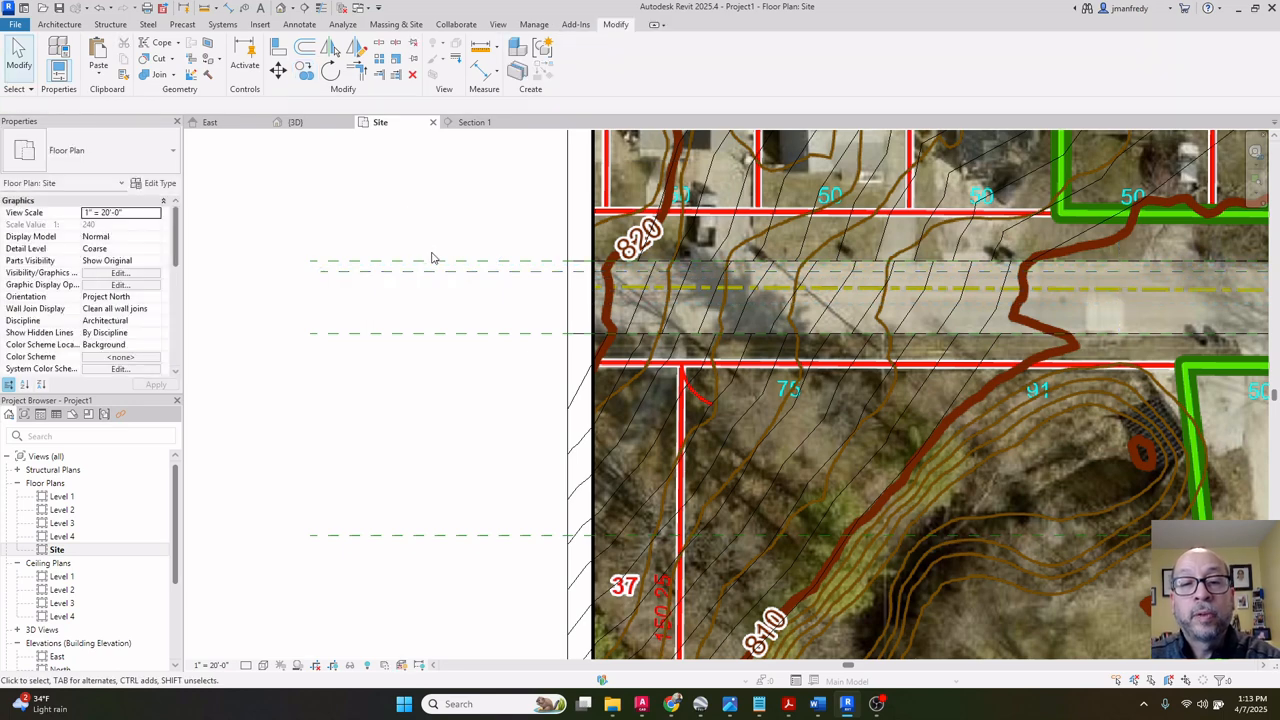
Copy the reference plane along E Gray St's south edge 5' to the south.
{"action": "left_click", "coordinate": [471, 333]}
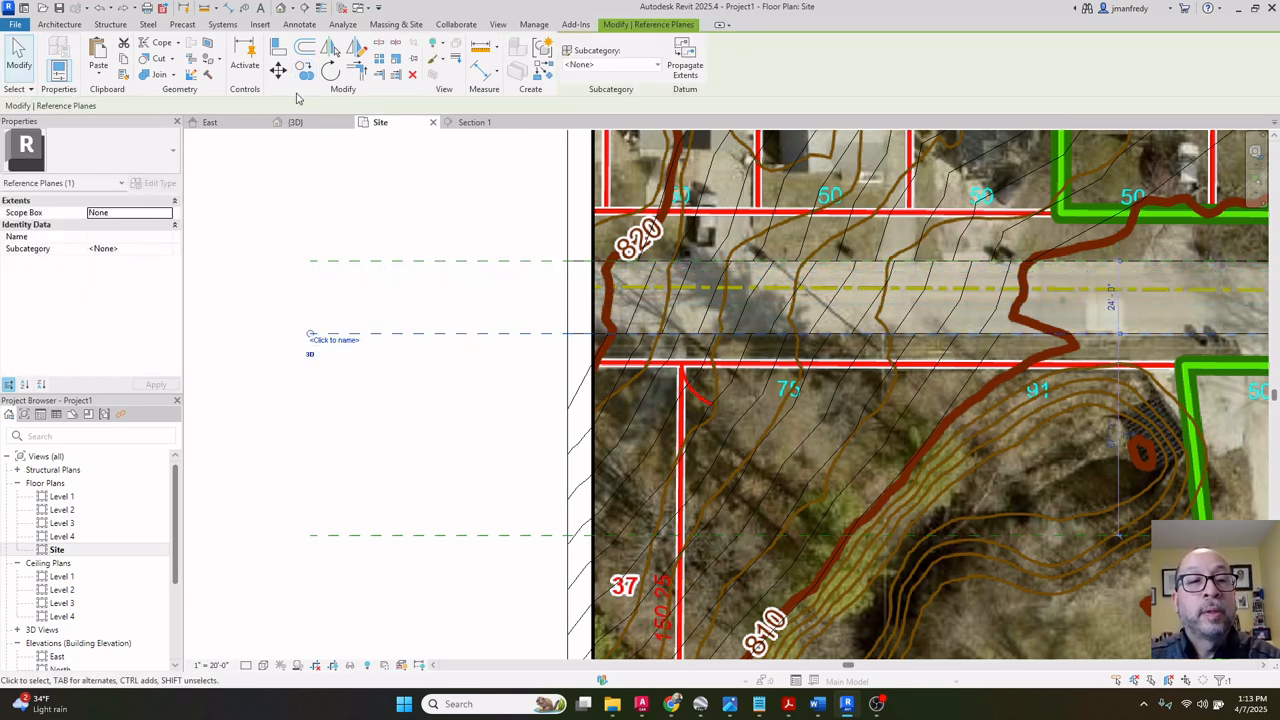
{"action": "left_click", "coordinate": [365, 202]}
{"action": "type", "text": "5"}
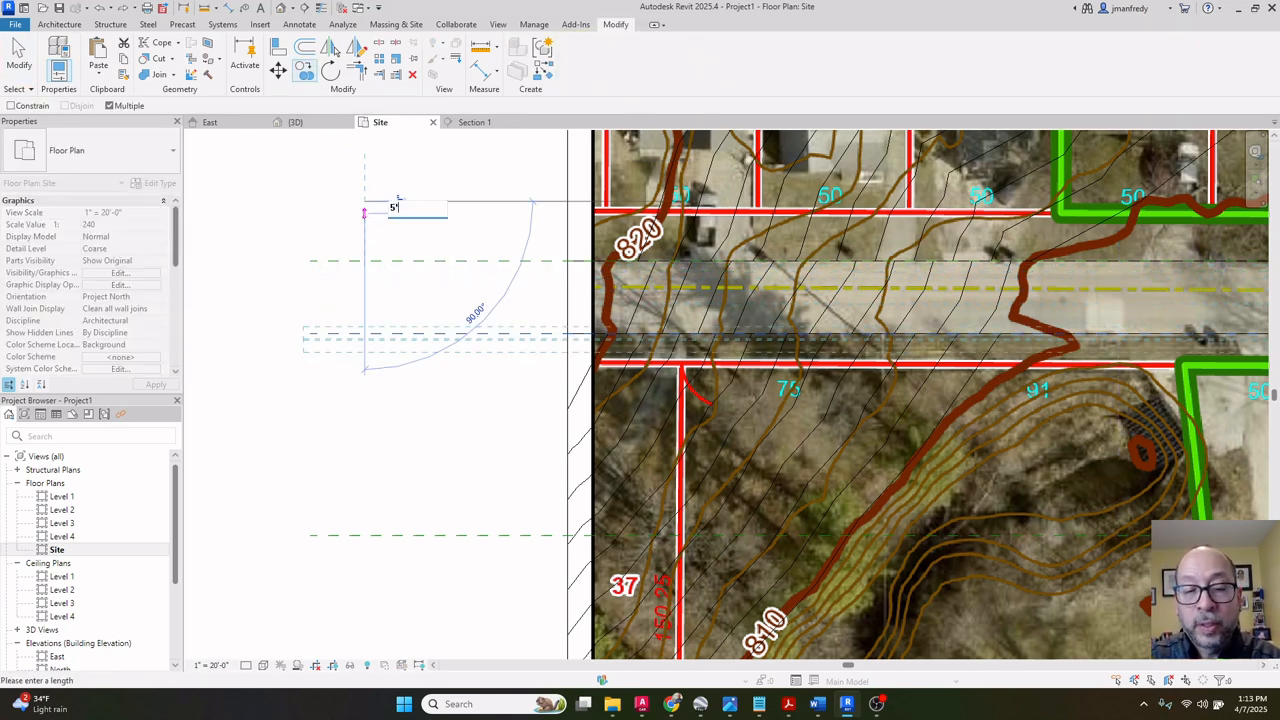
{"action": "key", "text": "Return"}
{"action": "key", "text": "Escape"}
{"action": "key", "text": "Escape"}
Copy the newly added reference plane south of E Gray St another 5' to the south.
{"action": "left_click", "coordinate": [484, 348]}
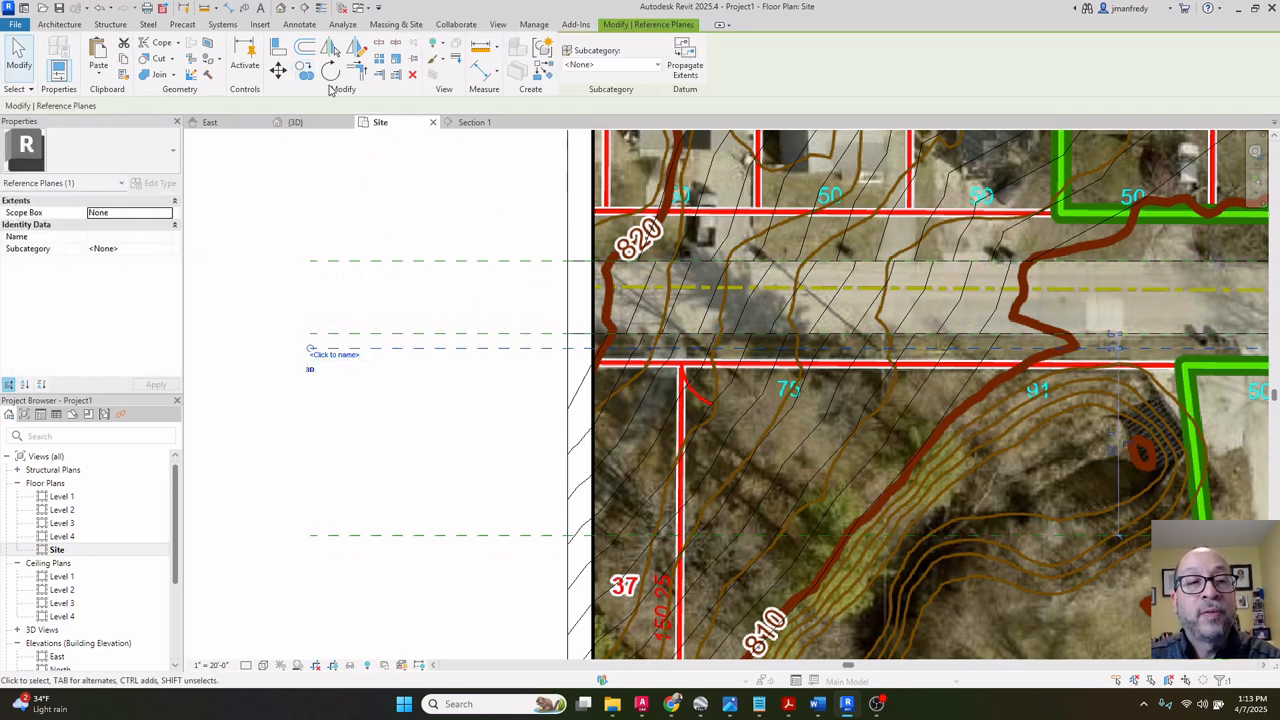
{"action": "left_click", "coordinate": [306, 73]}
{"action": "left_click", "coordinate": [376, 191]}
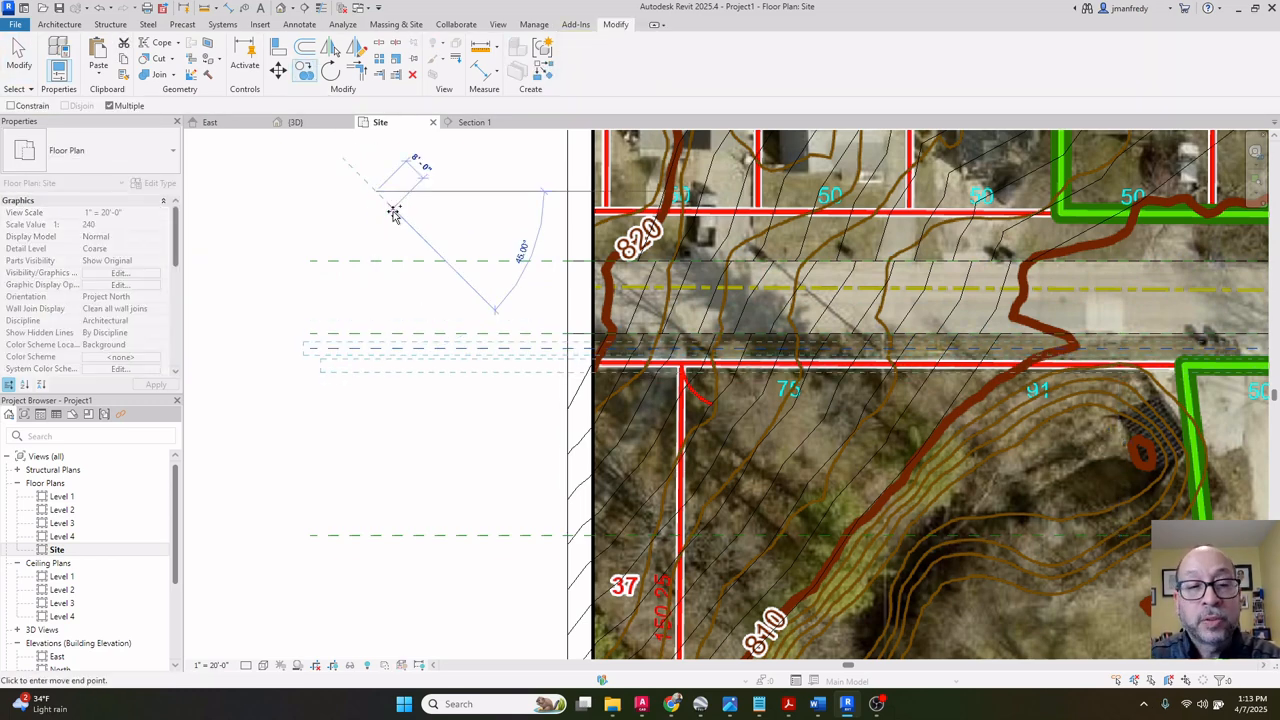
{"action": "type", "text": "5"}
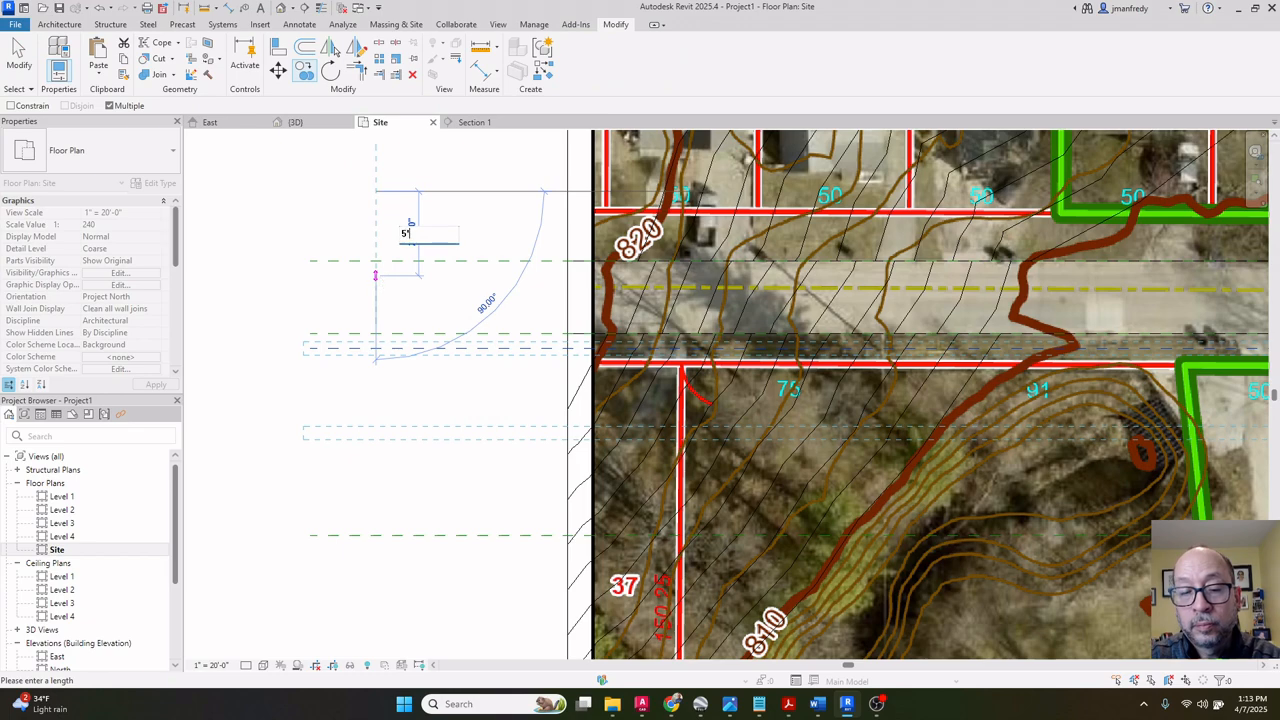
{"action": "key", "text": "Return"}
{"action": "key", "text": "Escape"}
{"action": "scroll", "coordinate": [398, 286], "scroll_direction": "down", "scroll_amount": 5}
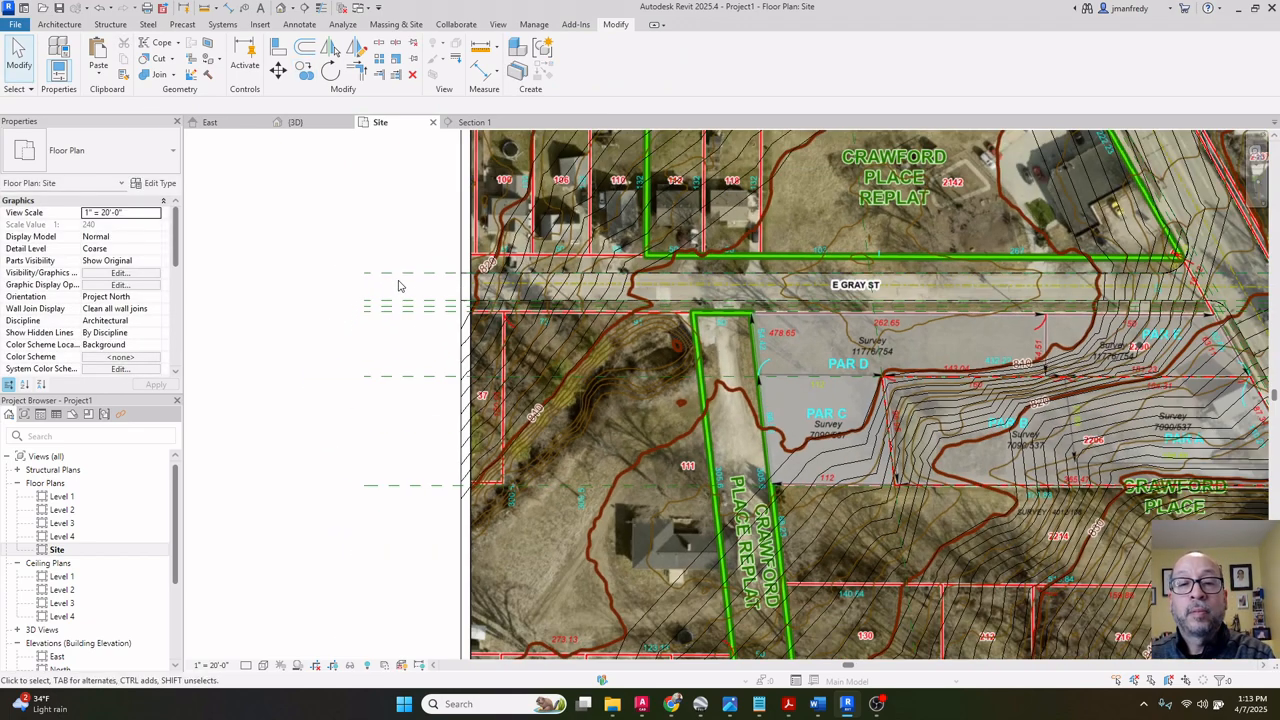
Examine the new reference planes along E Gray St's south side against the GIS map, out to Indianola Ave.
{"action": "scroll", "coordinate": [398, 286], "scroll_direction": "down", "scroll_amount": 2}
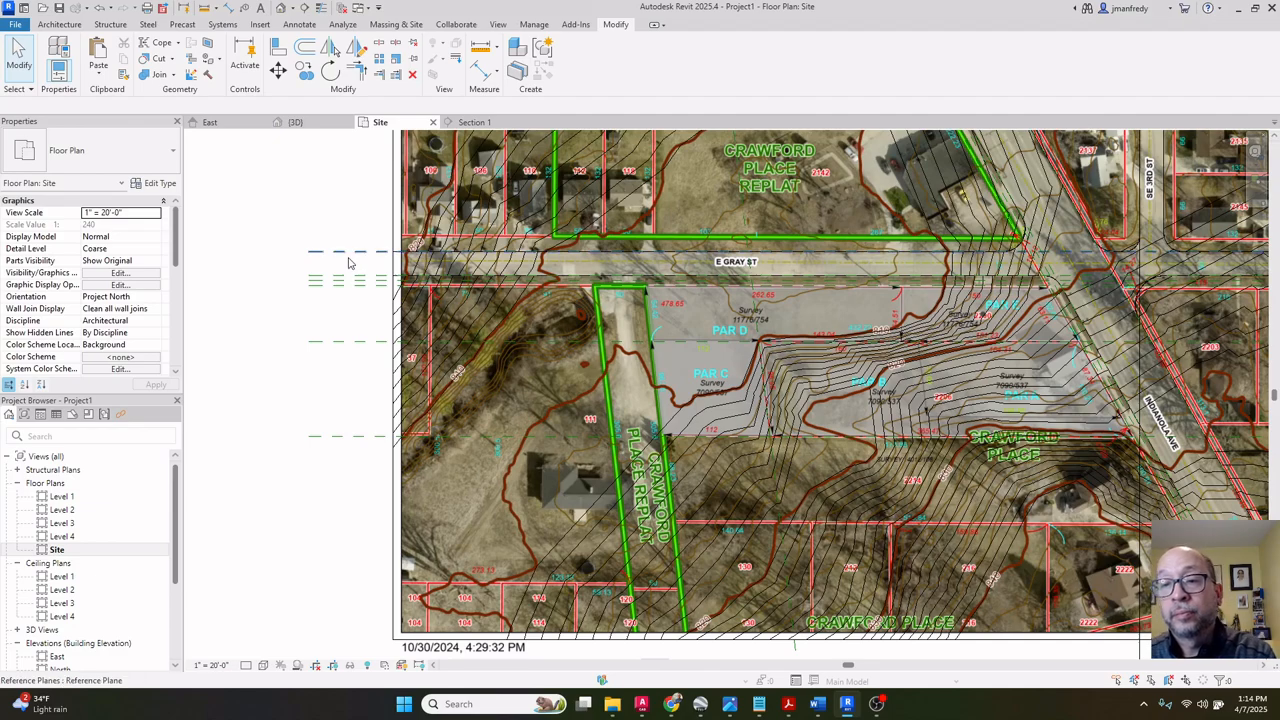
{"action": "scroll", "coordinate": [868, 292], "scroll_direction": "up", "scroll_amount": 4}
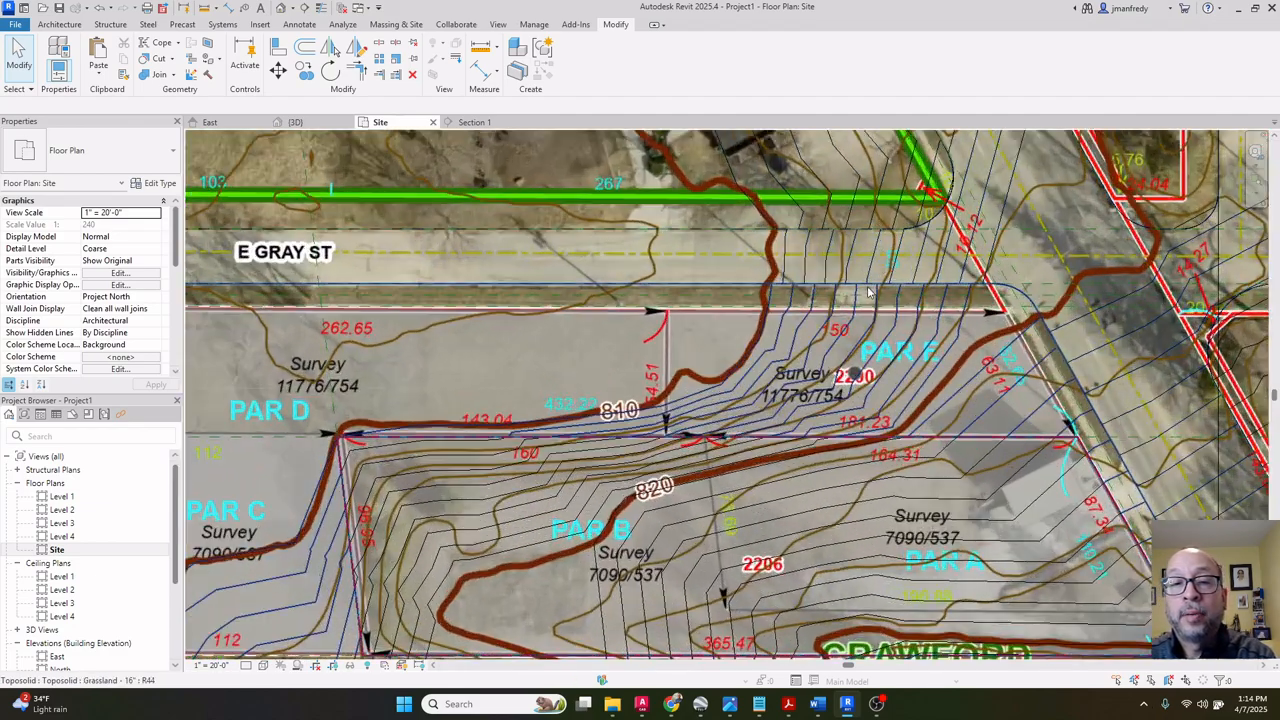
{"action": "scroll", "coordinate": [868, 292], "scroll_direction": "up", "scroll_amount": 5}
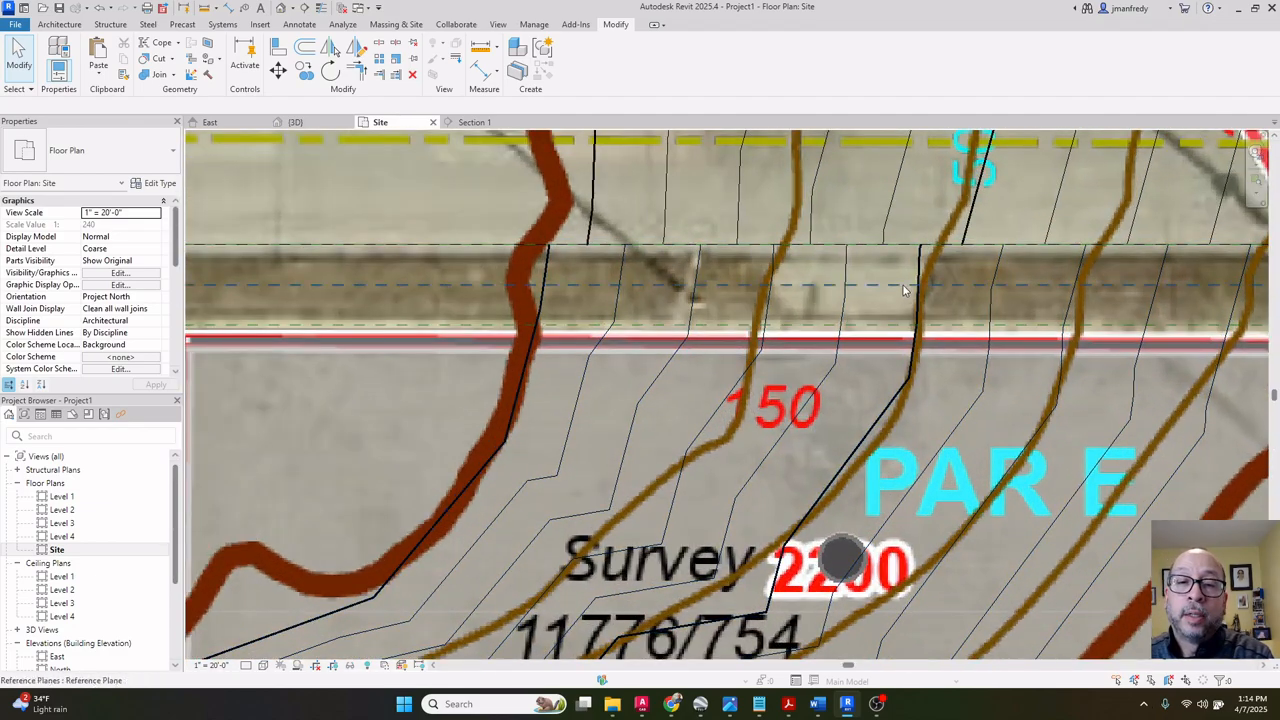
{"action": "scroll", "coordinate": [801, 287], "scroll_direction": "down", "scroll_amount": 8}
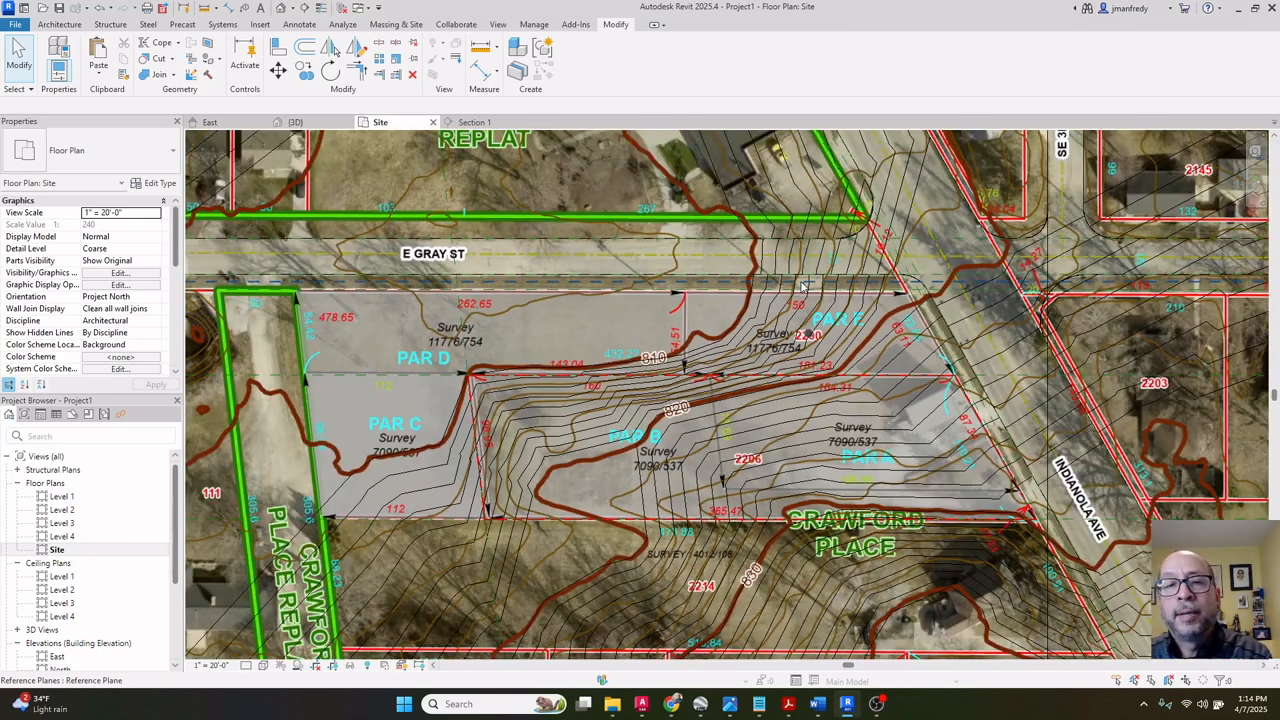
{"action": "scroll", "coordinate": [801, 287], "scroll_direction": "down", "scroll_amount": 3}
{"action": "scroll", "coordinate": [806, 297], "scroll_direction": "up", "scroll_amount": 2}
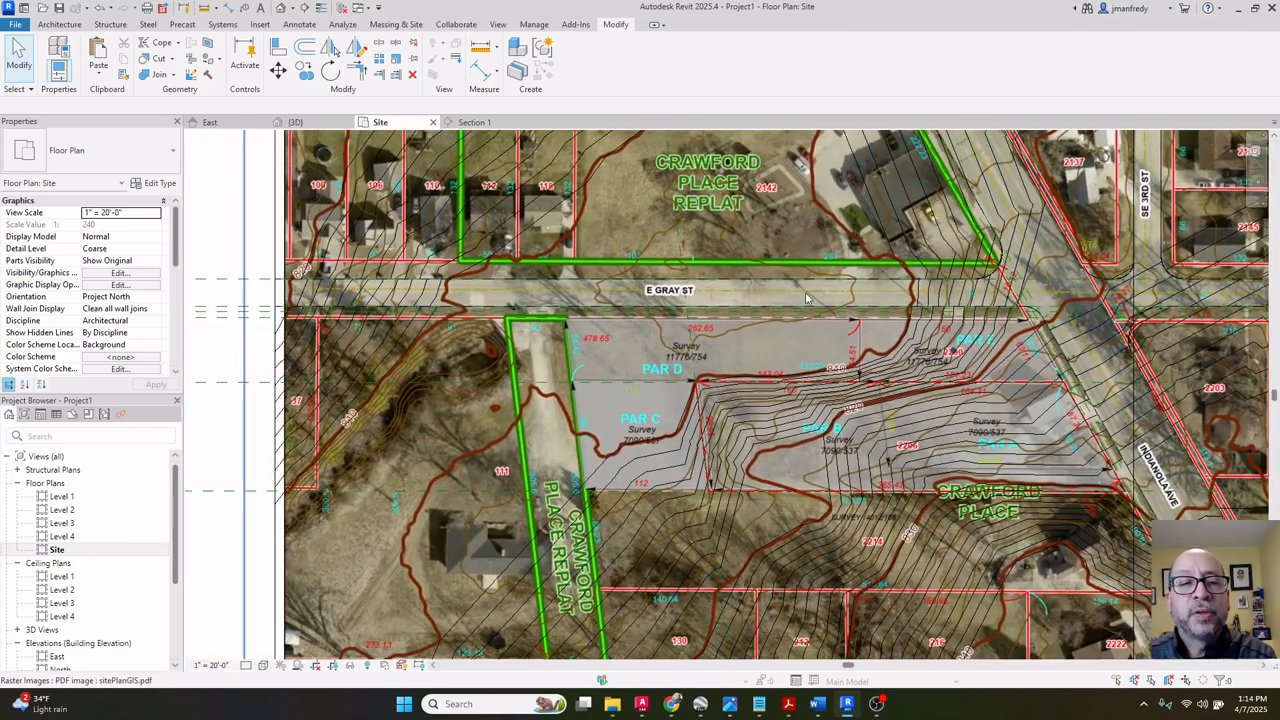
{"action": "scroll", "coordinate": [778, 297], "scroll_direction": "down", "scroll_amount": 2}
{"action": "scroll", "coordinate": [778, 296], "scroll_direction": "down", "scroll_amount": 2}
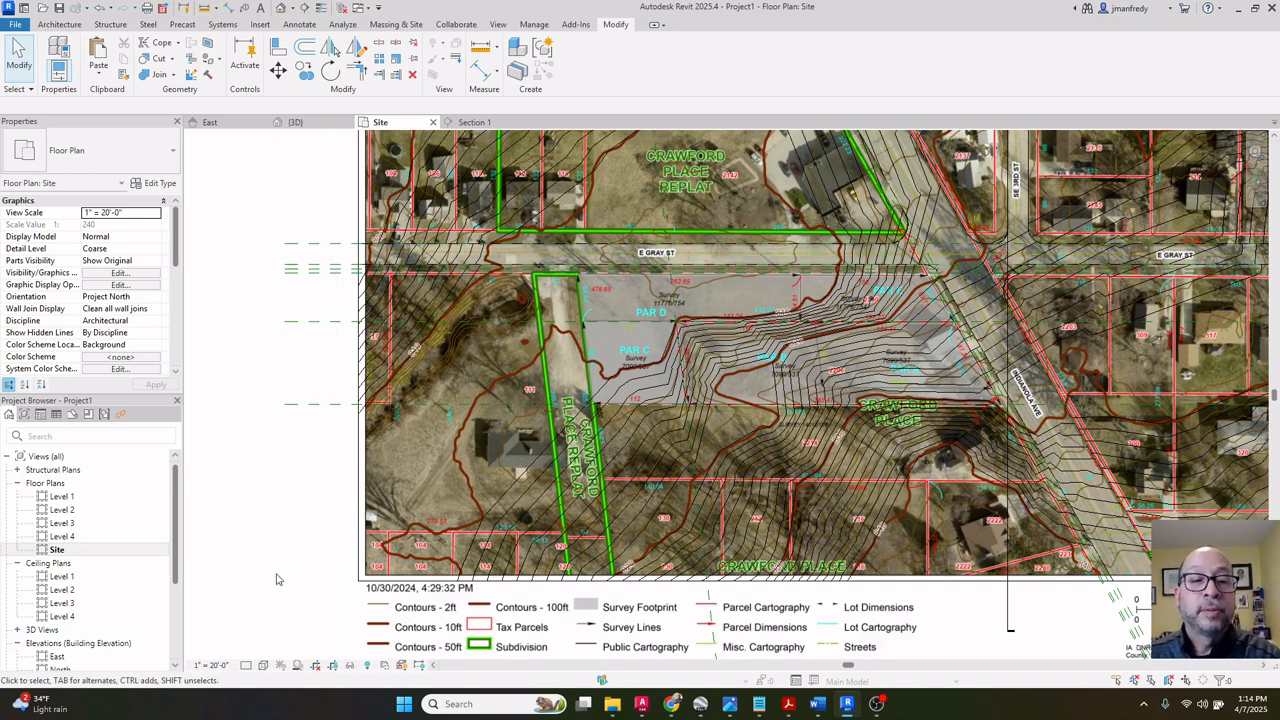
Switch the Site plan to the Hidden Line visual style.
{"action": "left_click", "coordinate": [264, 665]}
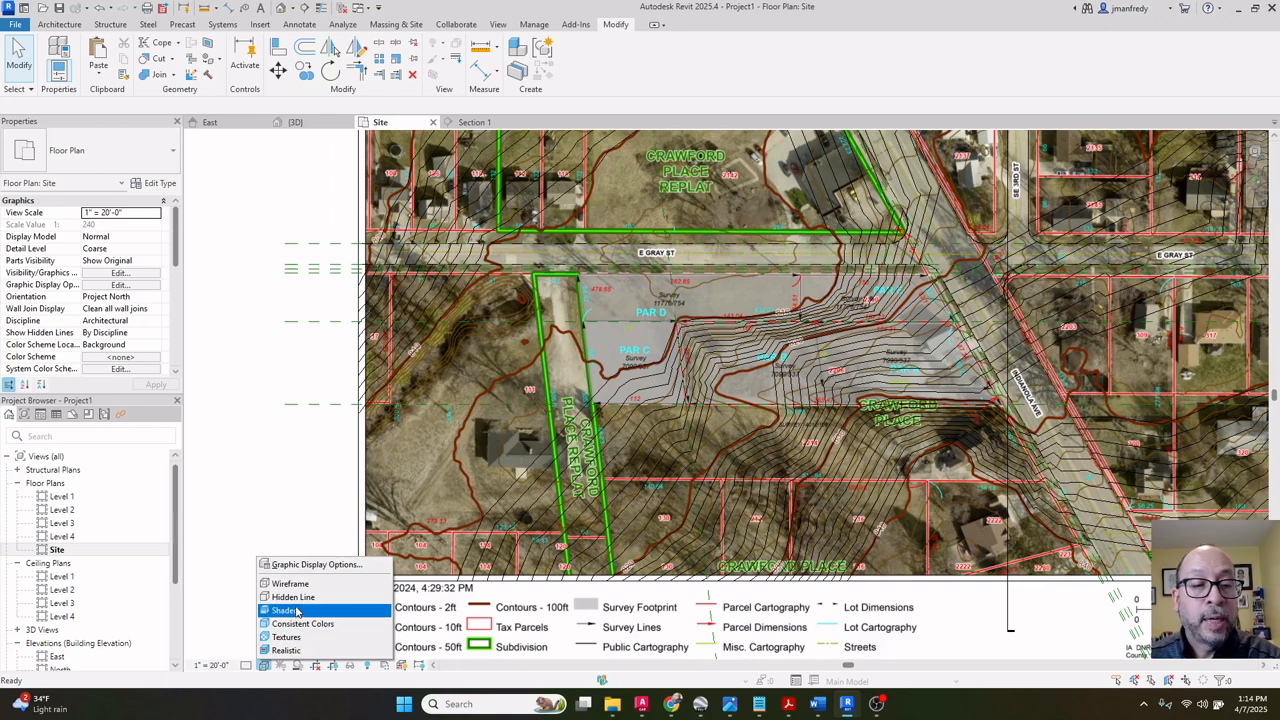
{"action": "left_click", "coordinate": [300, 597]}
{"action": "scroll", "coordinate": [280, 282], "scroll_direction": "up", "scroll_amount": 2}
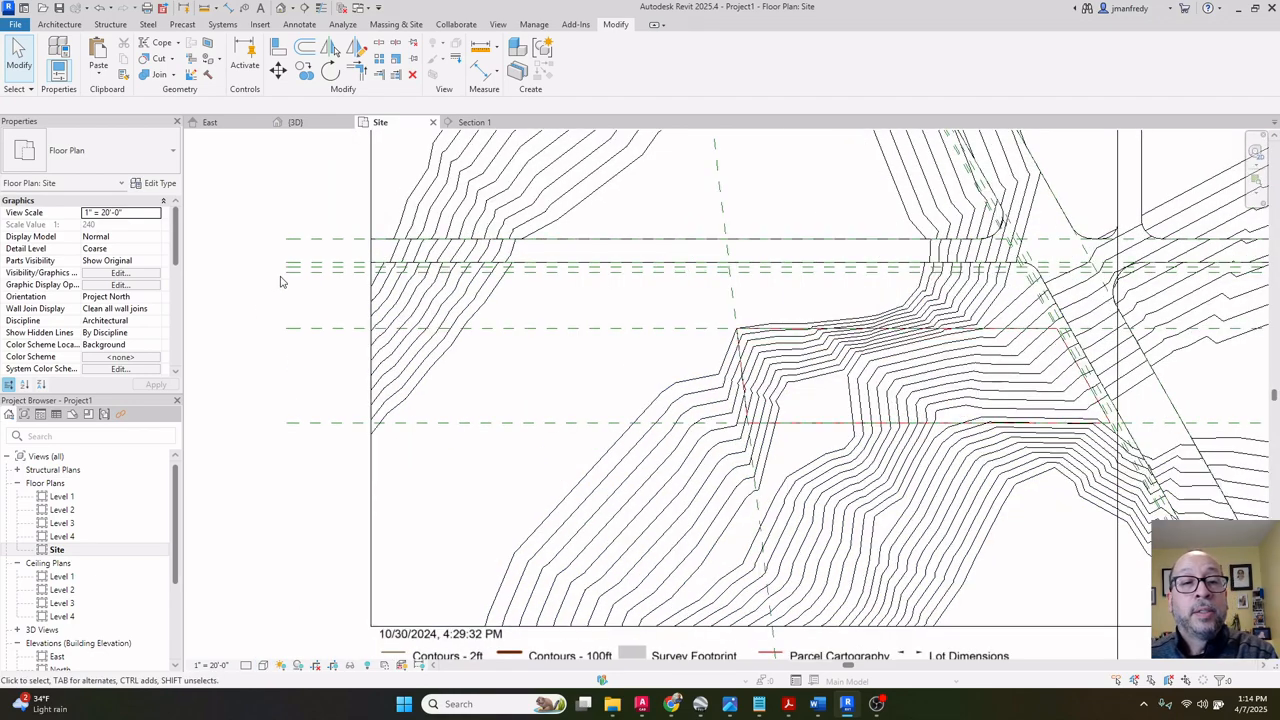
Examine the sidewalk reference planes south of E Gray St and along Indianola Ave's west edge.
{"action": "scroll", "coordinate": [337, 278], "scroll_direction": "up", "scroll_amount": 2}
{"action": "left_click", "coordinate": [349, 281]}
{"action": "key", "text": "Escape"}
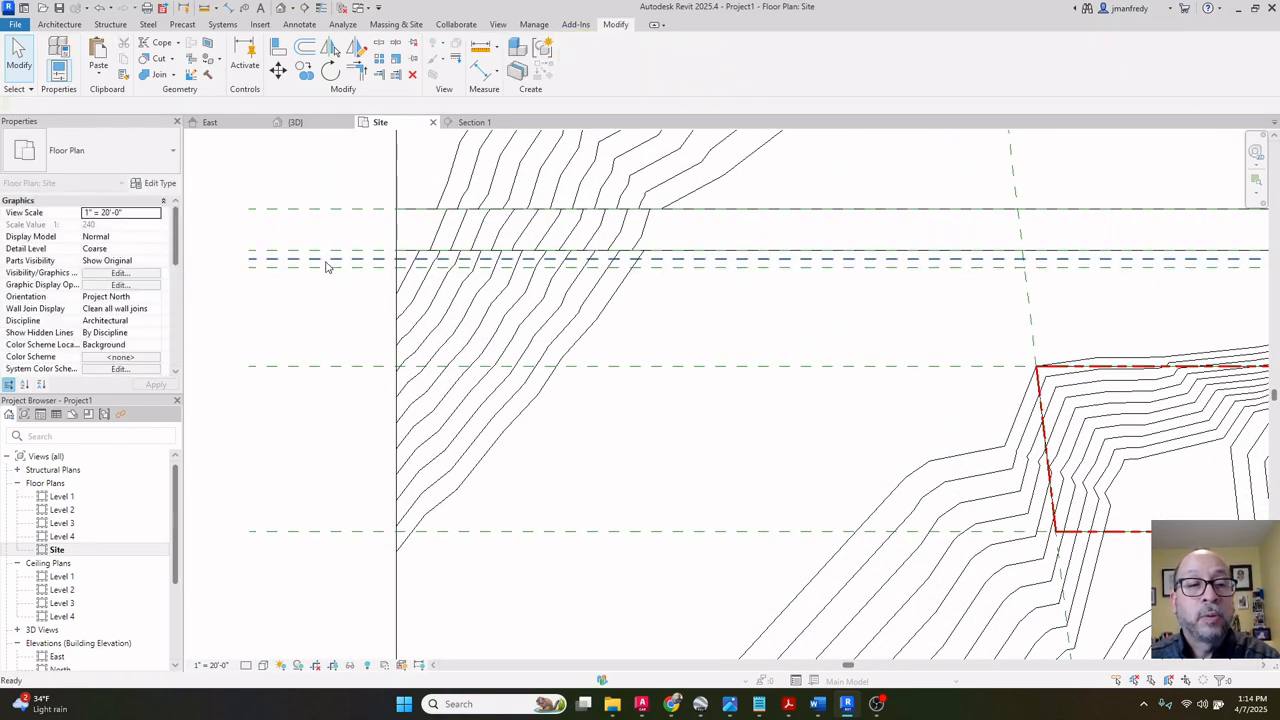
{"action": "left_click", "coordinate": [325, 265]}
{"action": "scroll", "coordinate": [323, 268], "scroll_direction": "down", "scroll_amount": 3}
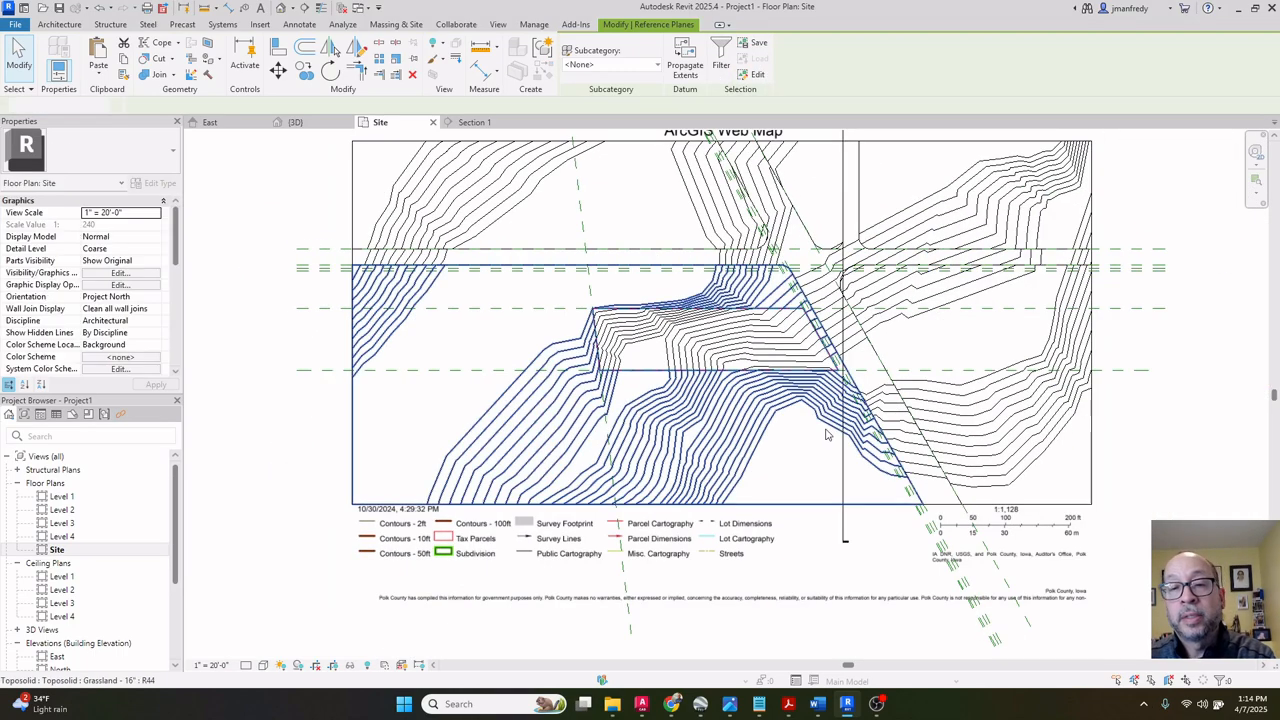
{"action": "scroll", "coordinate": [826, 434], "scroll_direction": "up", "scroll_amount": 5}
{"action": "left_click", "coordinate": [925, 530]}
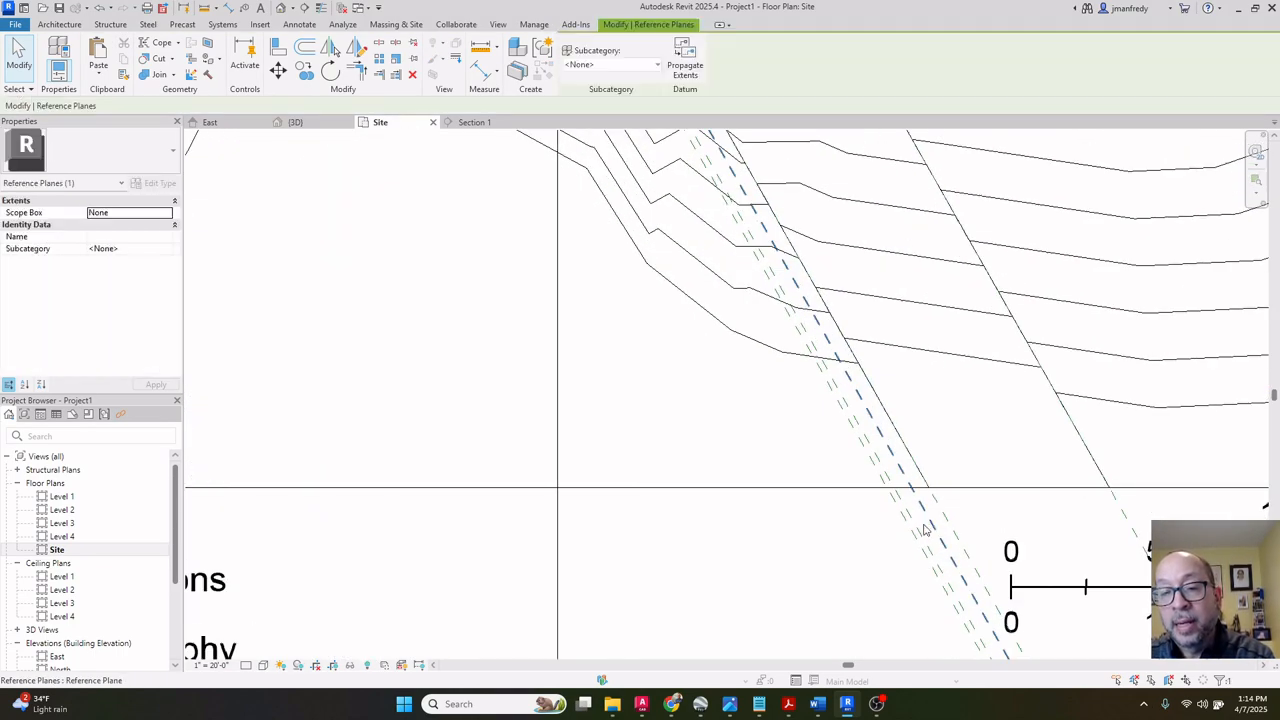
{"action": "key", "text": "Escape"}
{"action": "scroll", "coordinate": [840, 522], "scroll_direction": "down", "scroll_amount": 2}
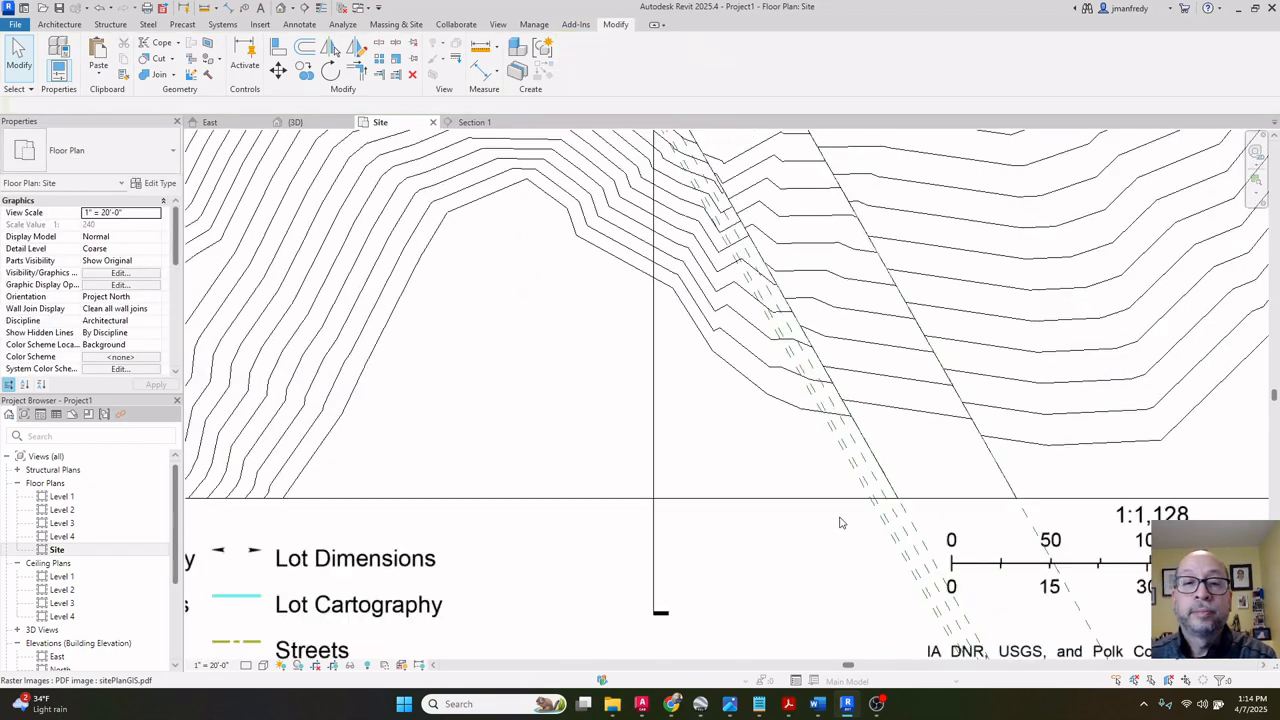
{"action": "scroll", "coordinate": [840, 522], "scroll_direction": "down", "scroll_amount": 2}
{"action": "middle_click_drag", "start_coordinate": [840, 522], "coordinate": [778, 442]}
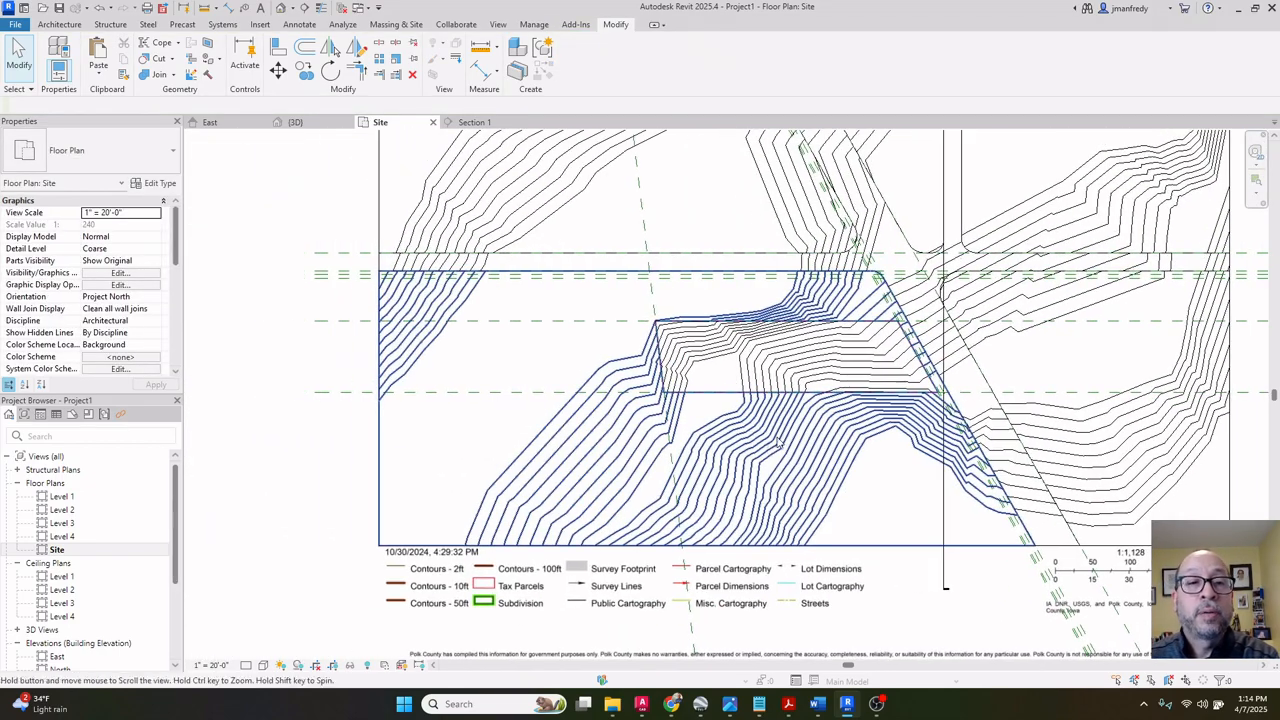
{"action": "middle_click_drag", "start_coordinate": [560, 395], "coordinate": [542, 403]}
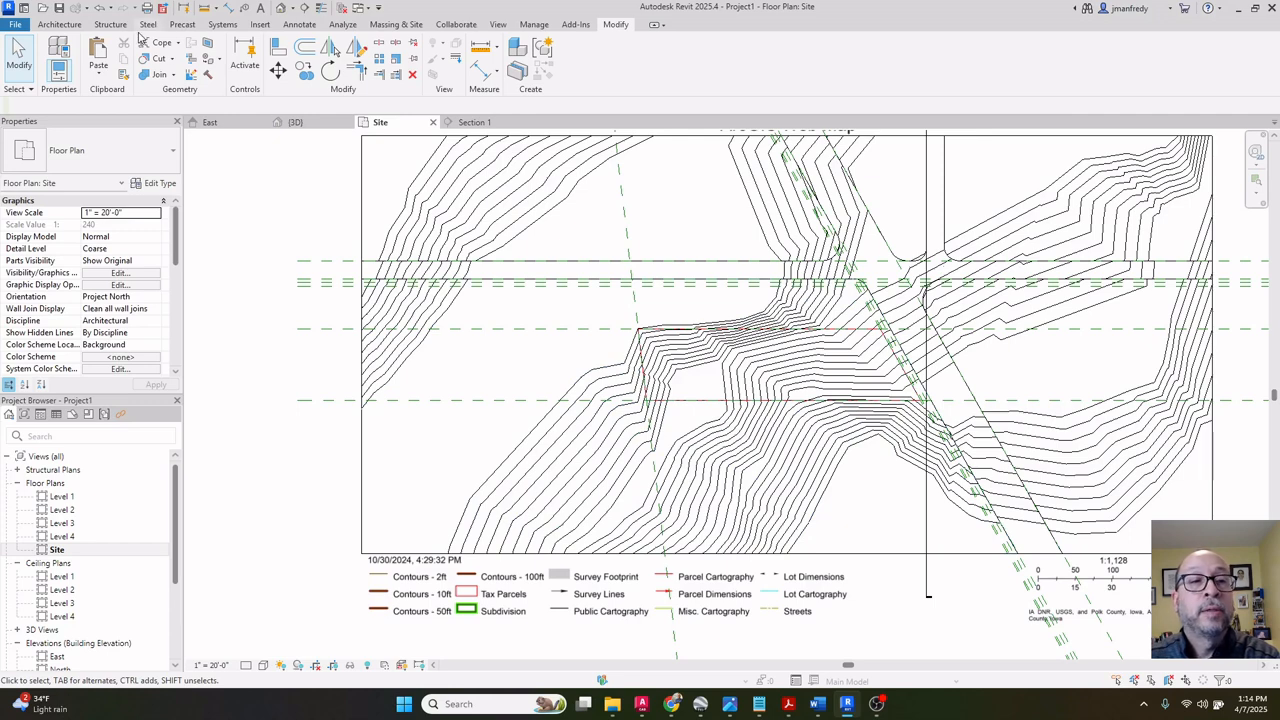
{"action": "left_click", "coordinate": [363, 313]}
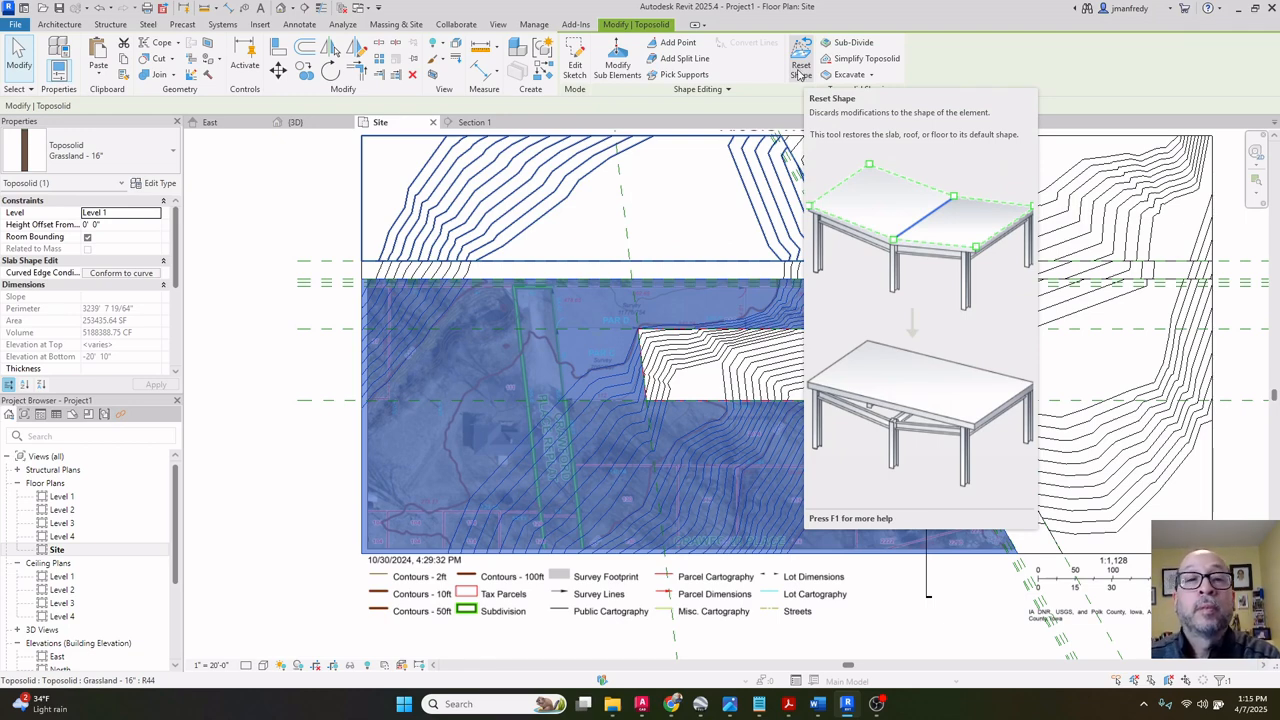
{"action": "left_click", "coordinate": [800, 68]}
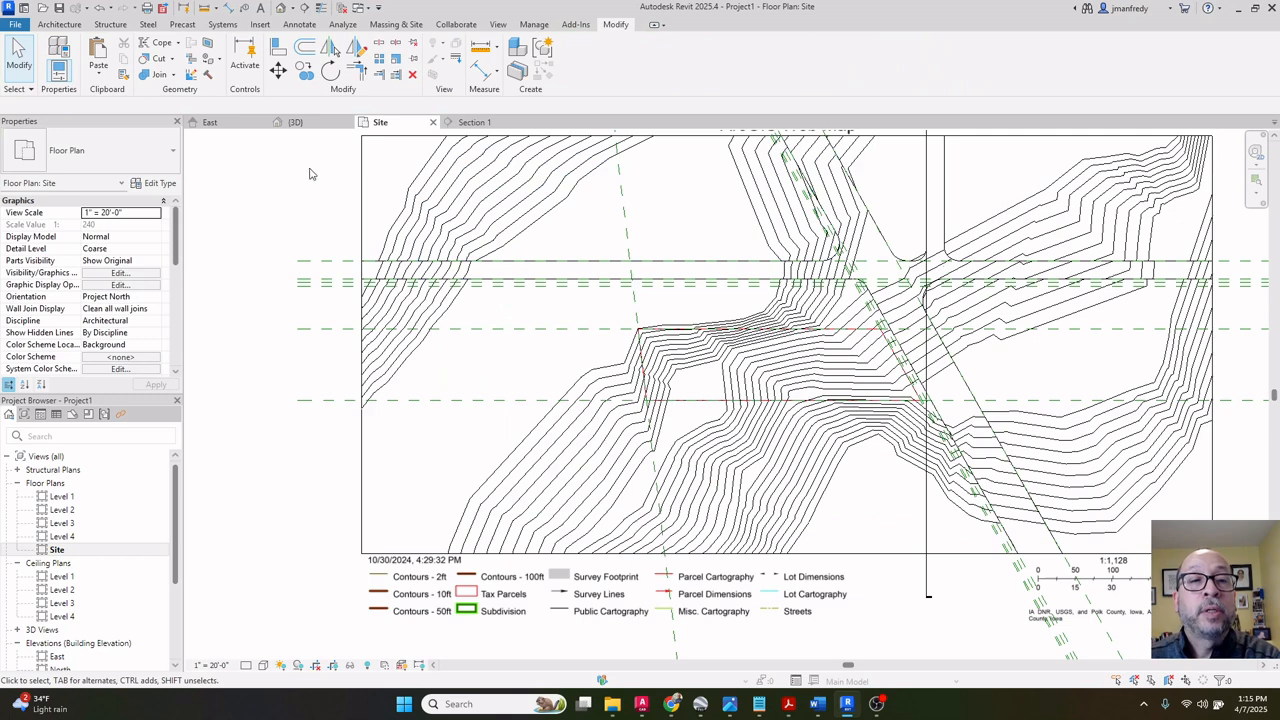
{"action": "left_click", "coordinate": [396, 26]}
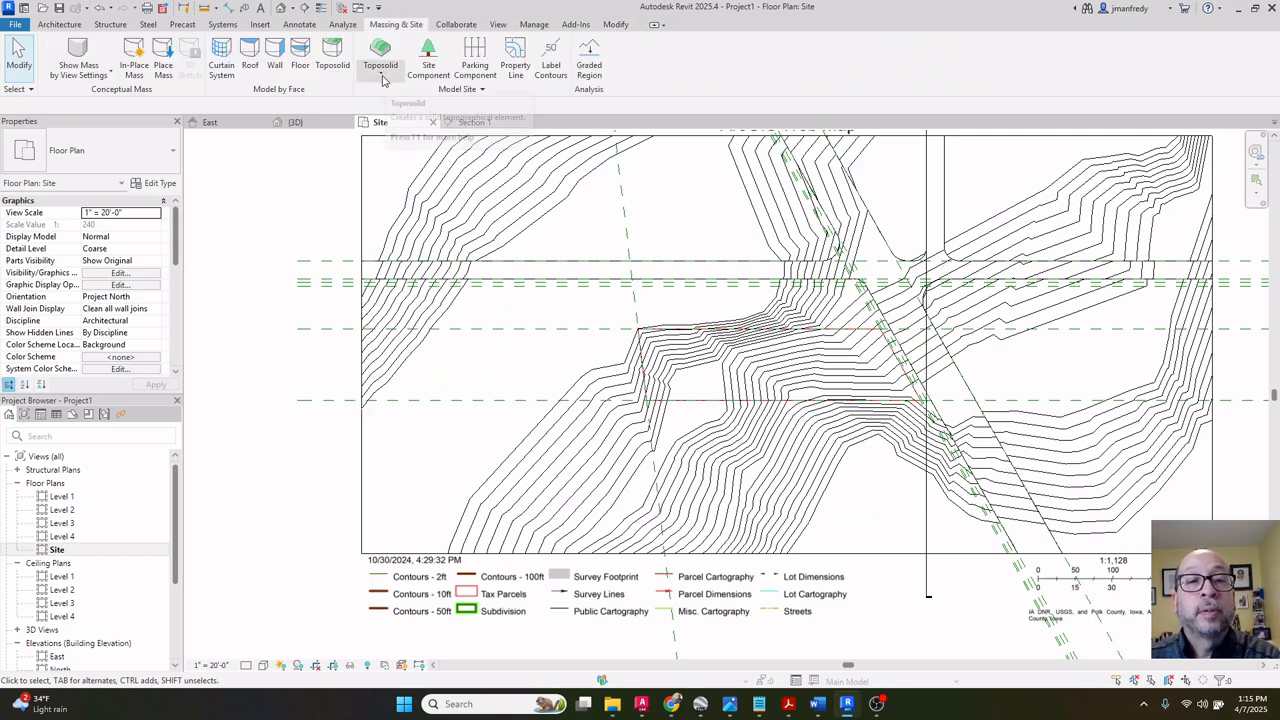
{"action": "left_click", "coordinate": [381, 78]}
{"action": "left_click", "coordinate": [392, 96]}
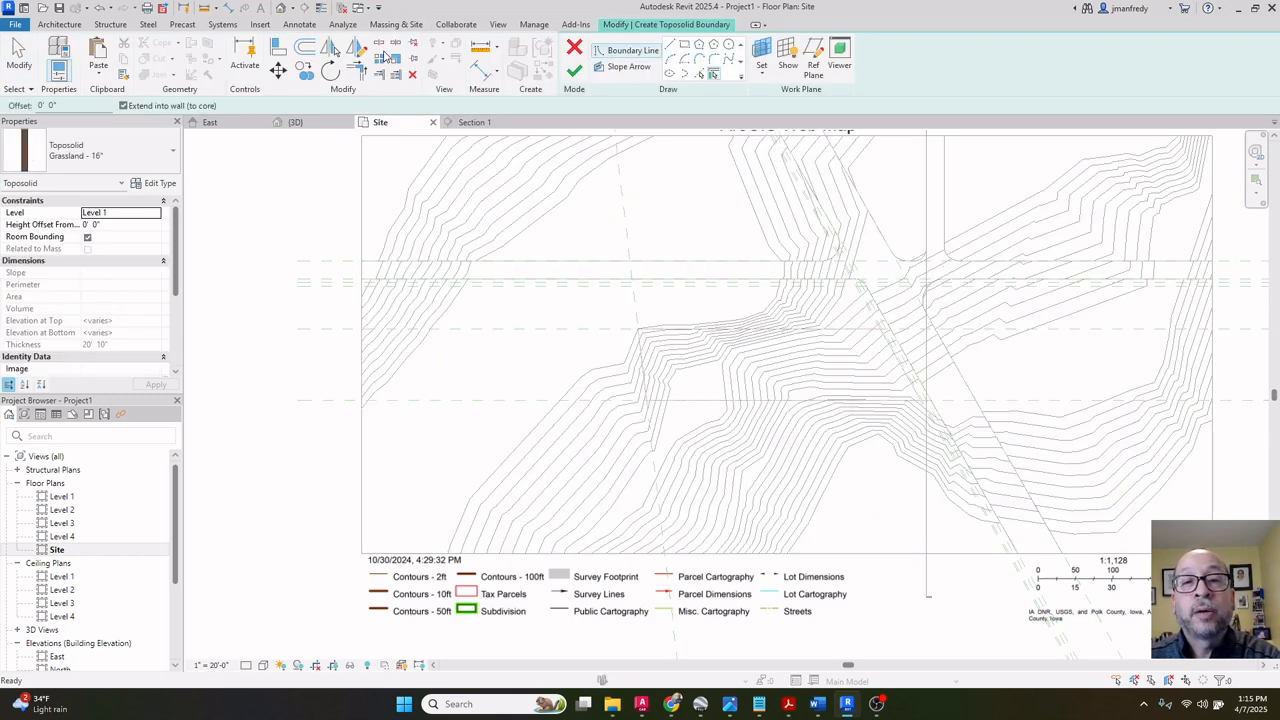
{"action": "key", "text": "Escape"}
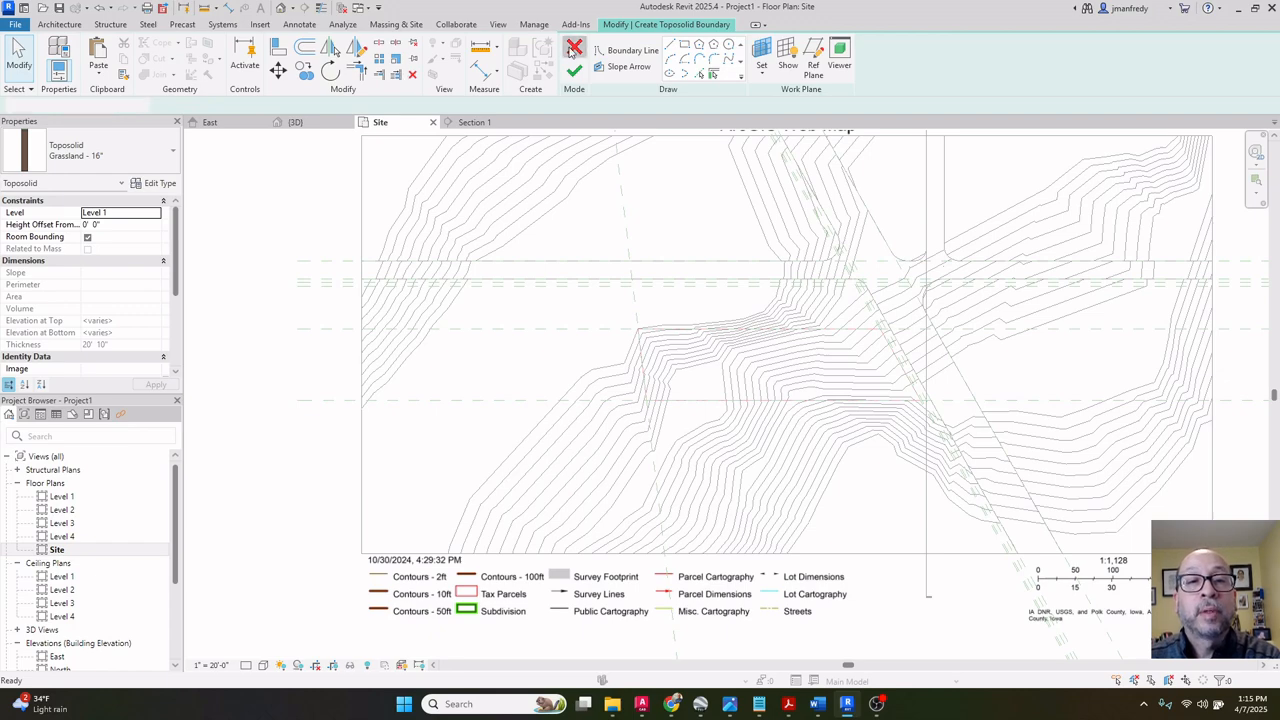
{"action": "left_click", "coordinate": [572, 52]}
{"action": "middle_click_drag", "start_coordinate": [309, 191], "coordinate": [349, 194]}
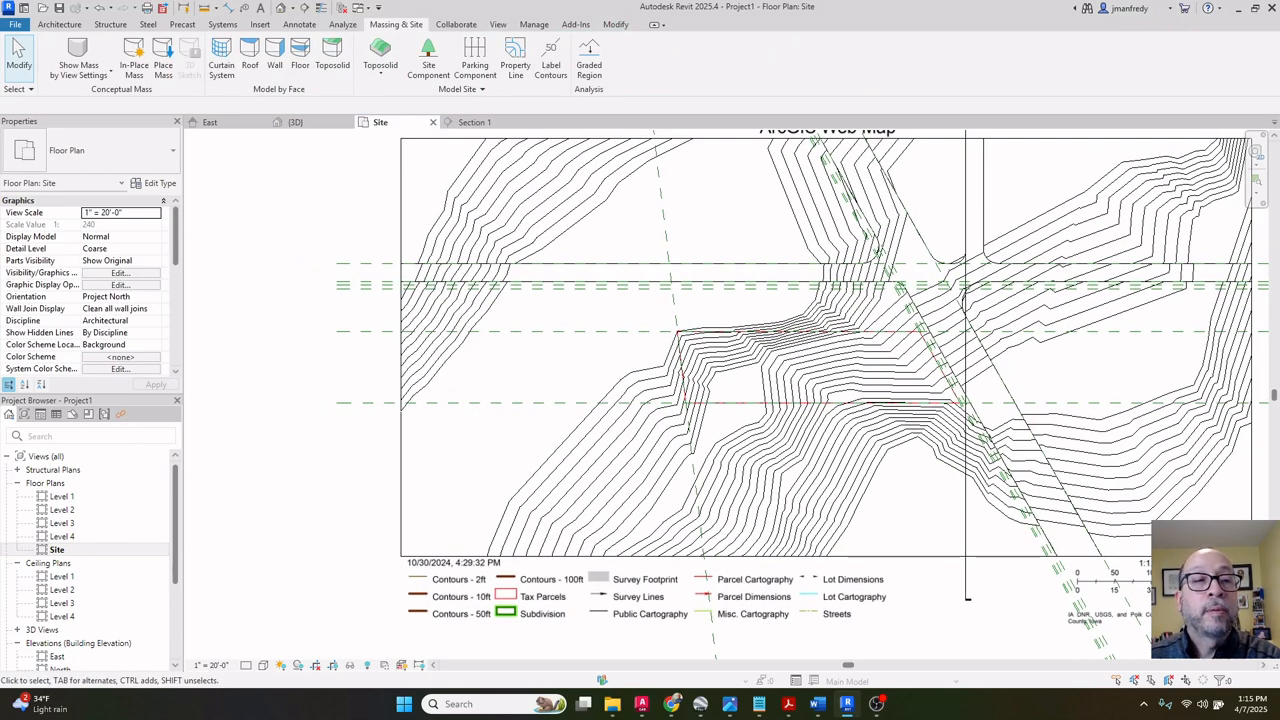
Start a sub-division of the toposolid south of E Gray St and sketch a rectangular sidewalk strip between the two offset planes, past Indianola Ave's west edge.
{"action": "left_click", "coordinate": [415, 308]}
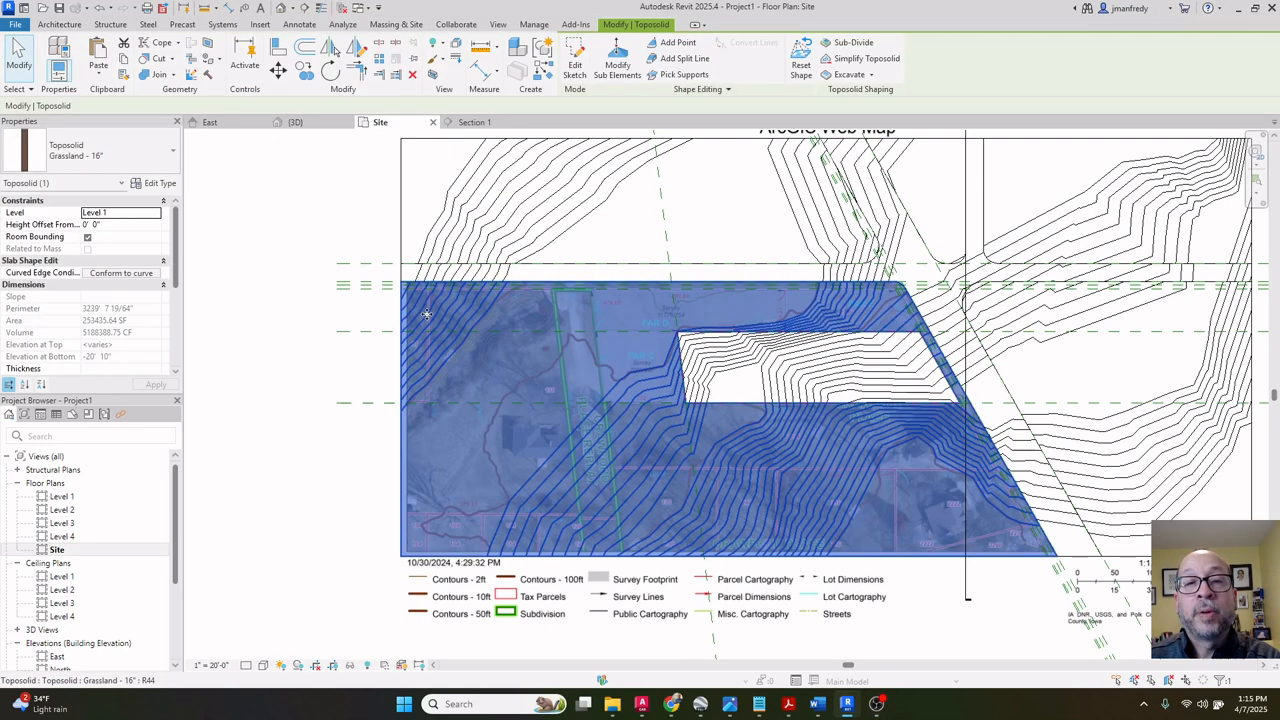
{"action": "left_click", "coordinate": [852, 43]}
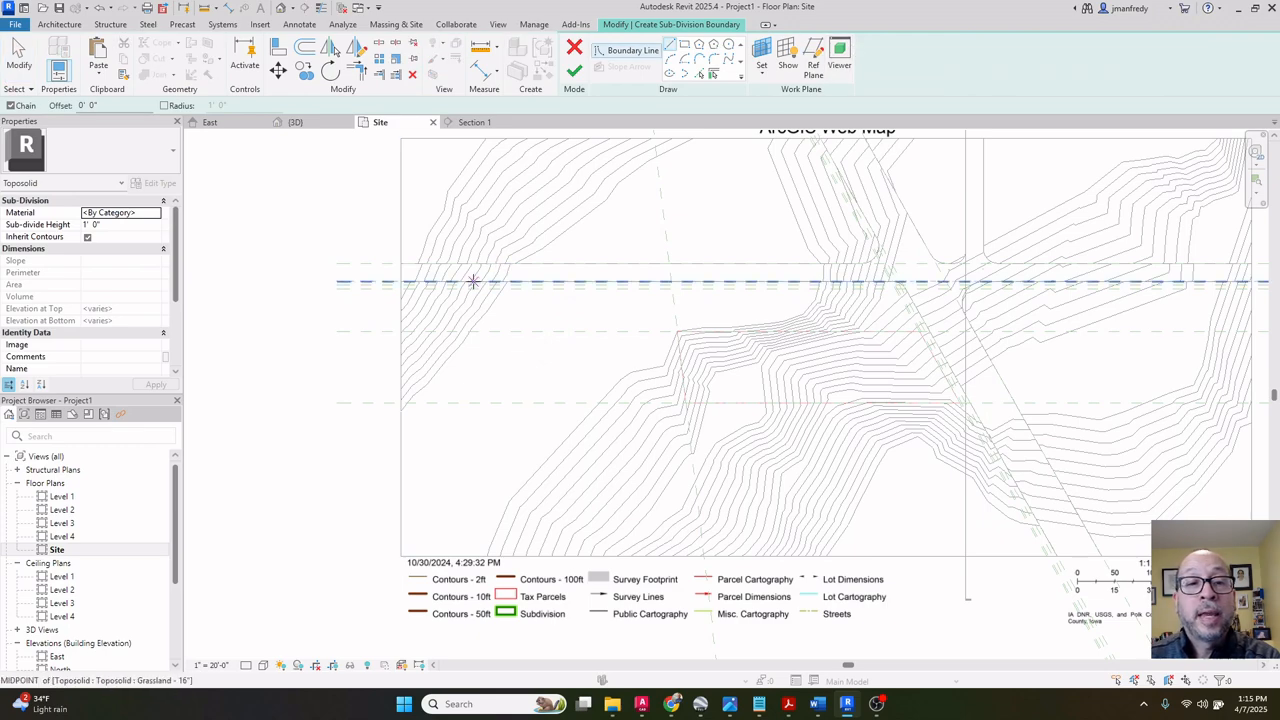
{"action": "left_click", "coordinate": [684, 45]}
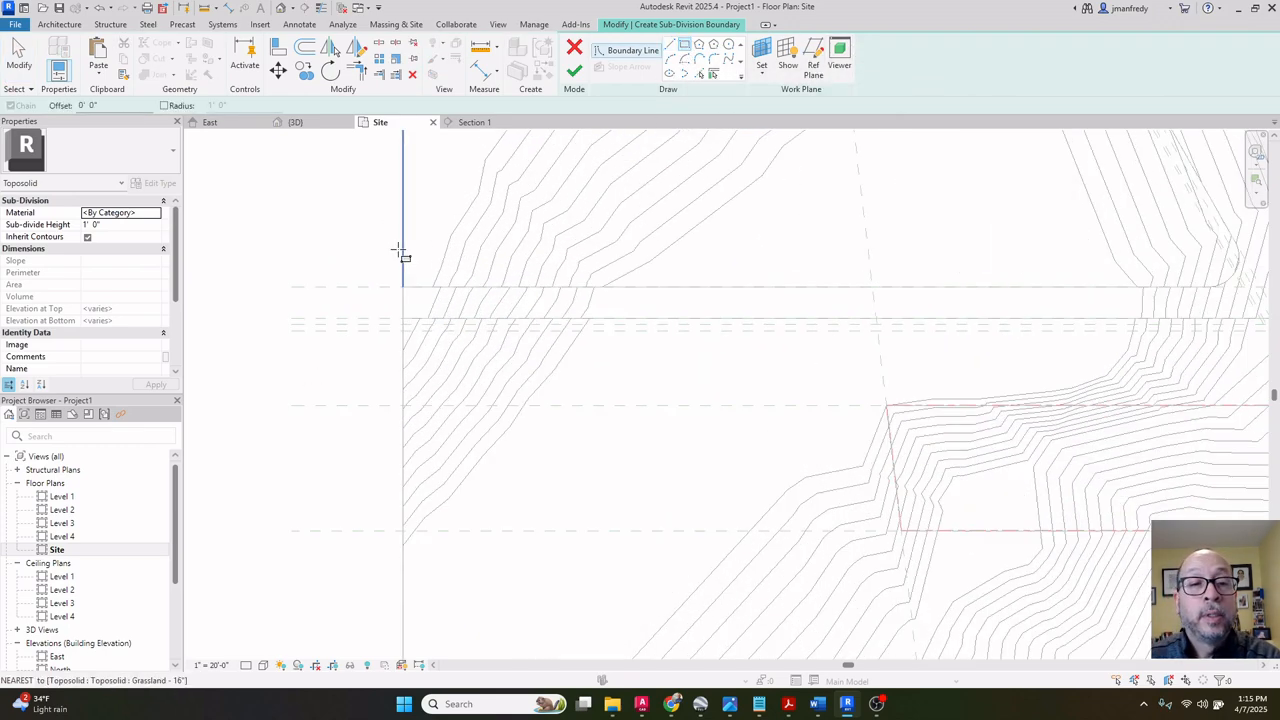
{"action": "scroll", "coordinate": [403, 254], "scroll_direction": "up", "scroll_amount": 4}
{"action": "scroll", "coordinate": [418, 360], "scroll_direction": "up", "scroll_amount": 4}
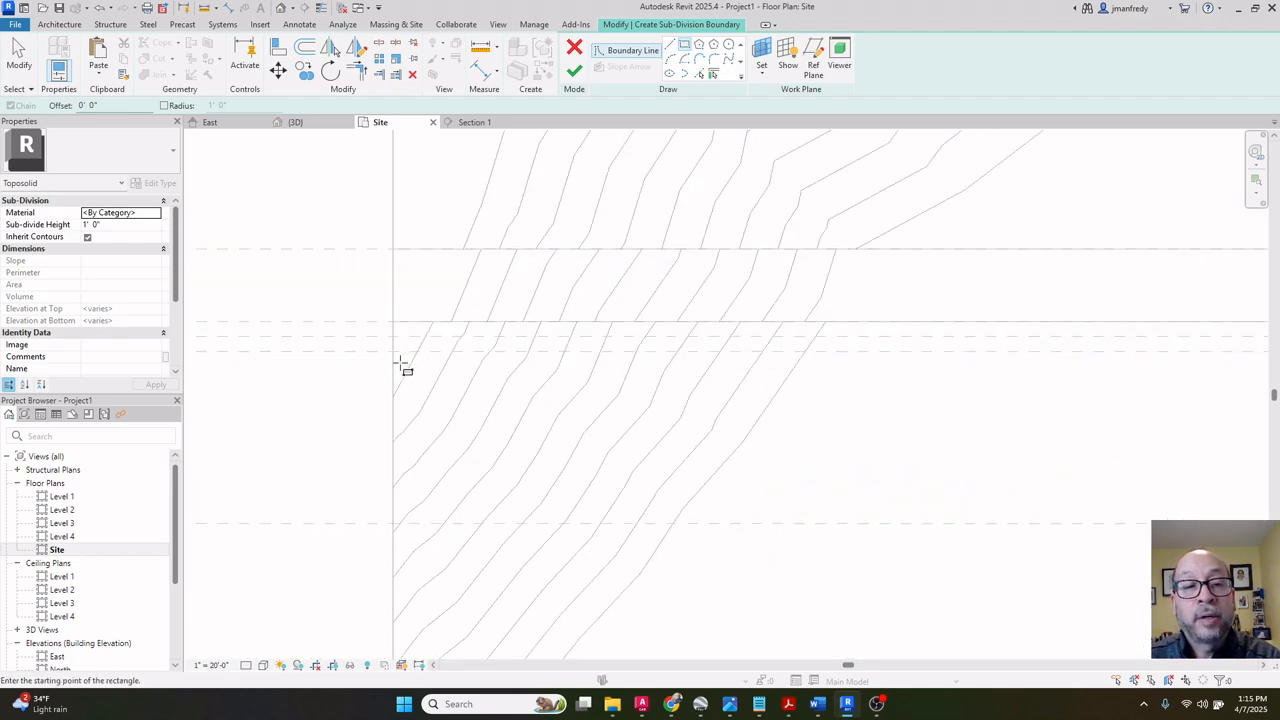
{"action": "left_click", "coordinate": [393, 350]}
{"action": "scroll", "coordinate": [677, 328], "scroll_direction": "down", "scroll_amount": 4}
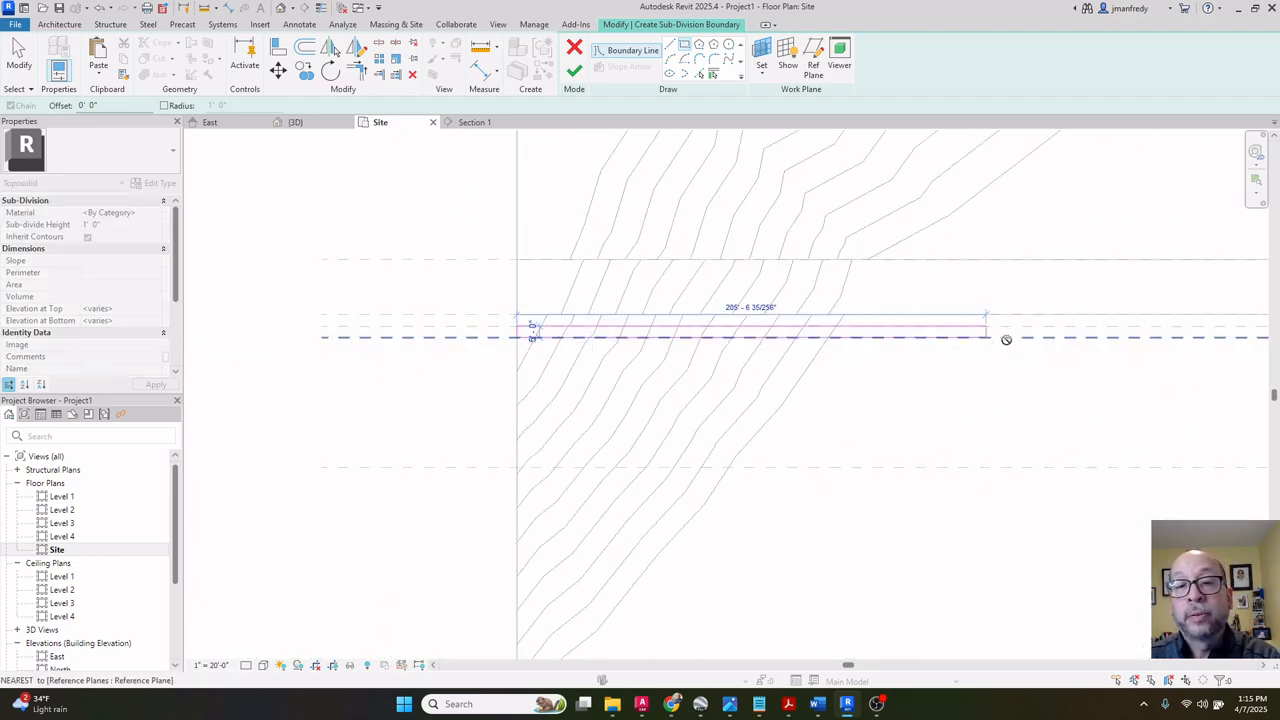
{"action": "scroll", "coordinate": [1006, 341], "scroll_direction": "down", "scroll_amount": 1}
{"action": "middle_click_drag", "start_coordinate": [1012, 346], "coordinate": [523, 326]}
{"action": "middle_click_drag", "start_coordinate": [905, 333], "coordinate": [452, 352]}
{"action": "middle_click_drag", "start_coordinate": [806, 334], "coordinate": [573, 339]}
{"action": "scroll", "coordinate": [705, 330], "scroll_direction": "up", "scroll_amount": 6}
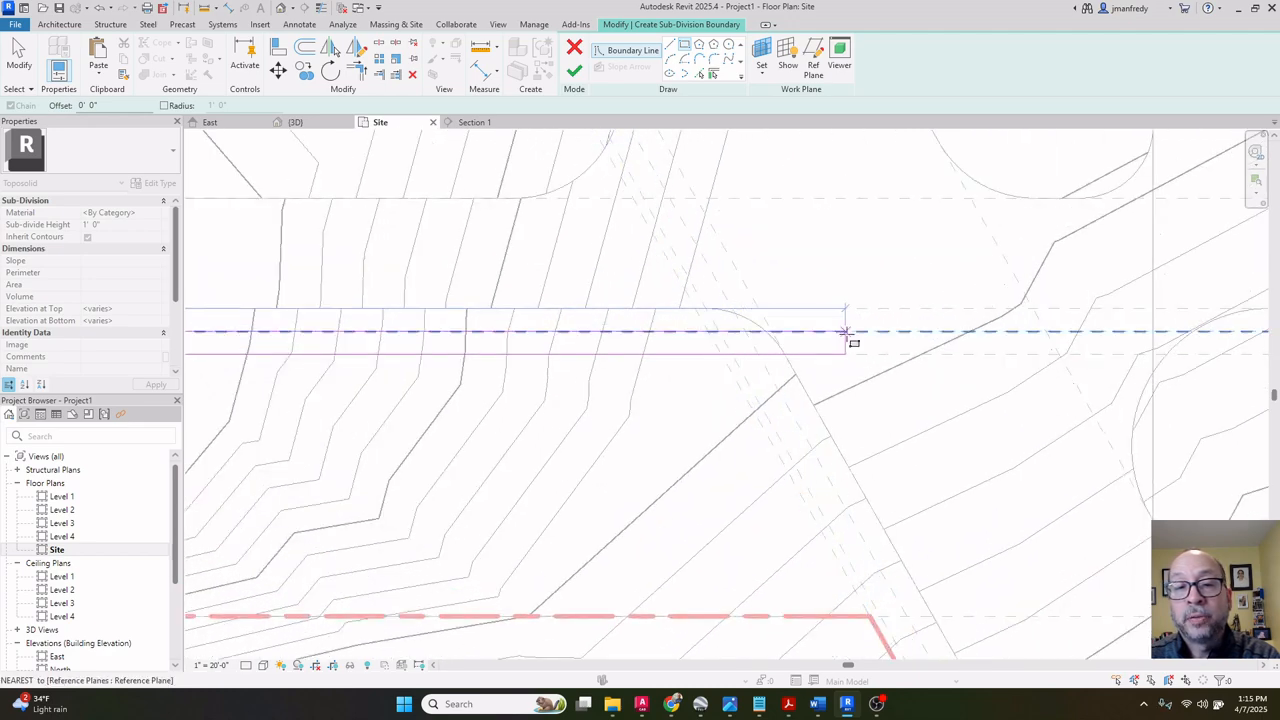
{"action": "left_click", "coordinate": [849, 332]}
{"action": "key", "text": "Escape"}
Add boundary lines along two reference planes beside Indianola Ave's west edge and along the rounded street corner at E Gray St.
{"action": "scroll", "coordinate": [818, 272], "scroll_direction": "down", "scroll_amount": 2}
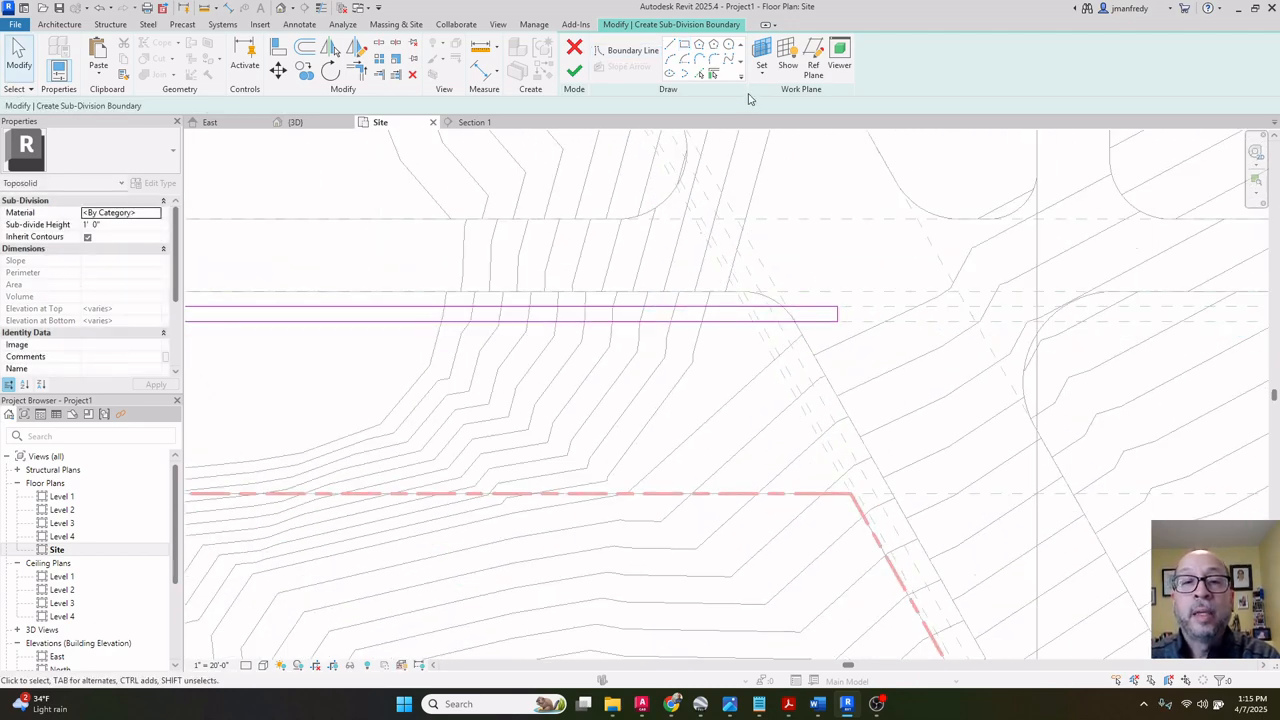
{"action": "left_click", "coordinate": [700, 76]}
{"action": "scroll", "coordinate": [780, 340], "scroll_direction": "up", "scroll_amount": 3}
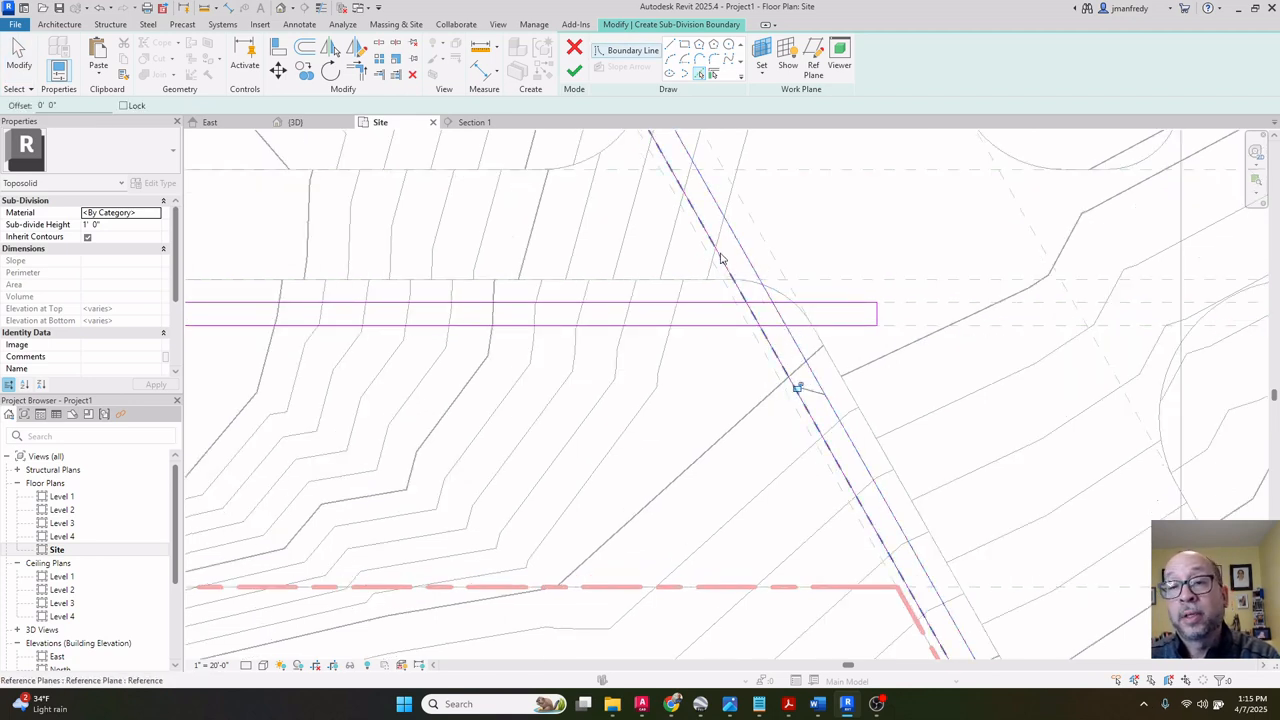
{"action": "left_click", "coordinate": [722, 258]}
{"action": "left_click", "coordinate": [703, 79]}
{"action": "left_click", "coordinate": [747, 281]}
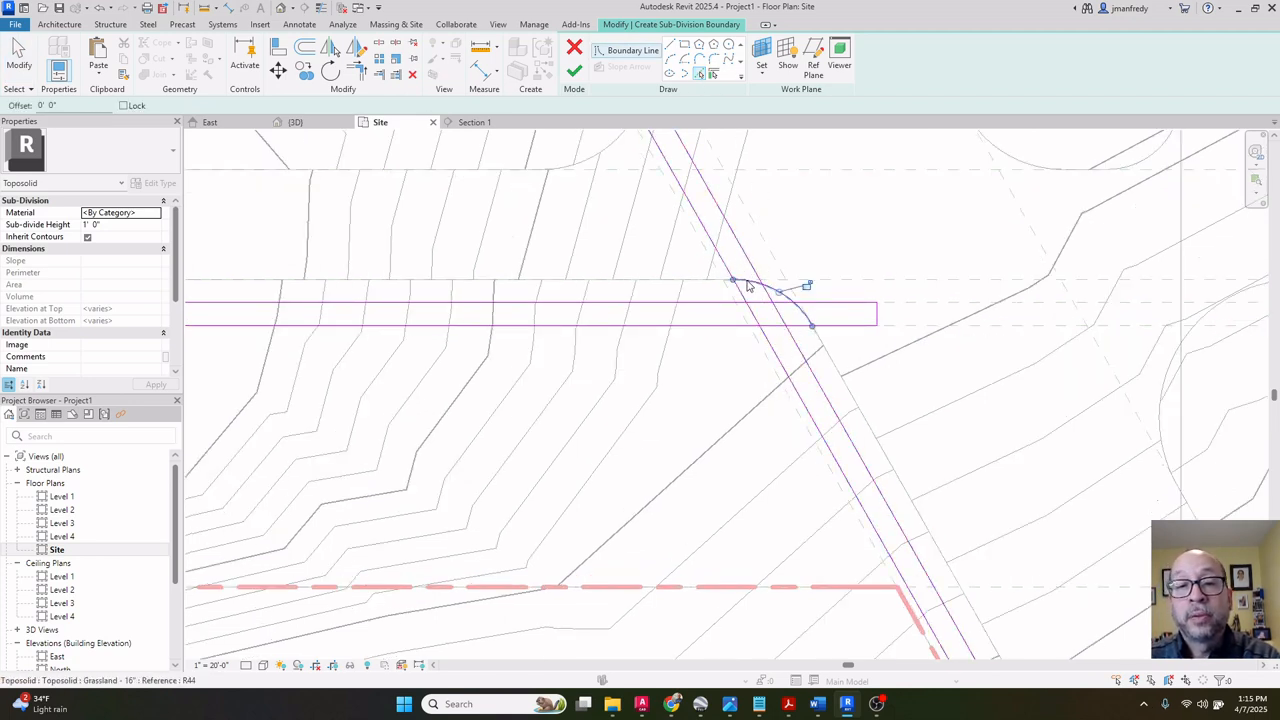
{"action": "key", "text": "Escape"}
{"action": "key", "text": "Escape"}
Trim the corner arc and the two Indianola Ave boundary lines so they close the diagonal strip's north end.
{"action": "scroll", "coordinate": [751, 286], "scroll_direction": "up", "scroll_amount": 3}
{"action": "key", "text": "t"}
{"action": "key", "text": "r"}
{"action": "left_click", "coordinate": [730, 297]}
{"action": "left_click", "coordinate": [747, 276]}
{"action": "left_click", "coordinate": [751, 277]}
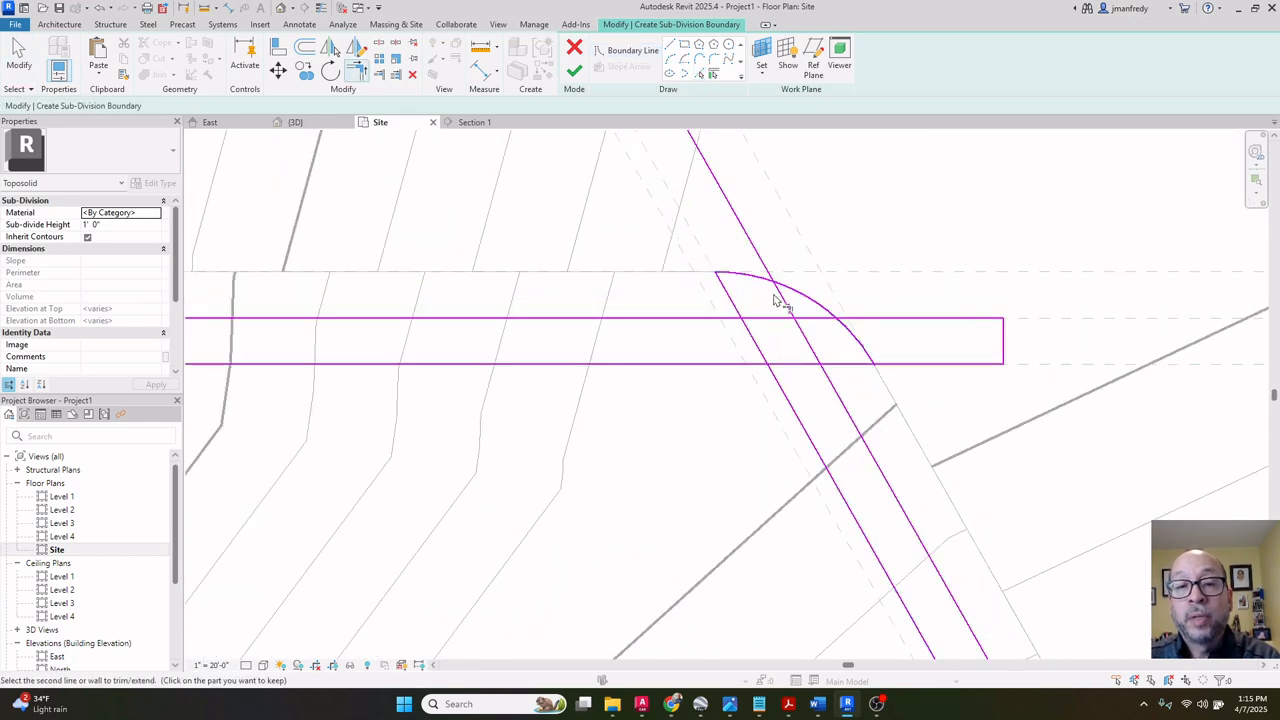
{"action": "left_click", "coordinate": [785, 302]}
{"action": "middle_click_drag", "start_coordinate": [799, 357], "coordinate": [760, 321]}
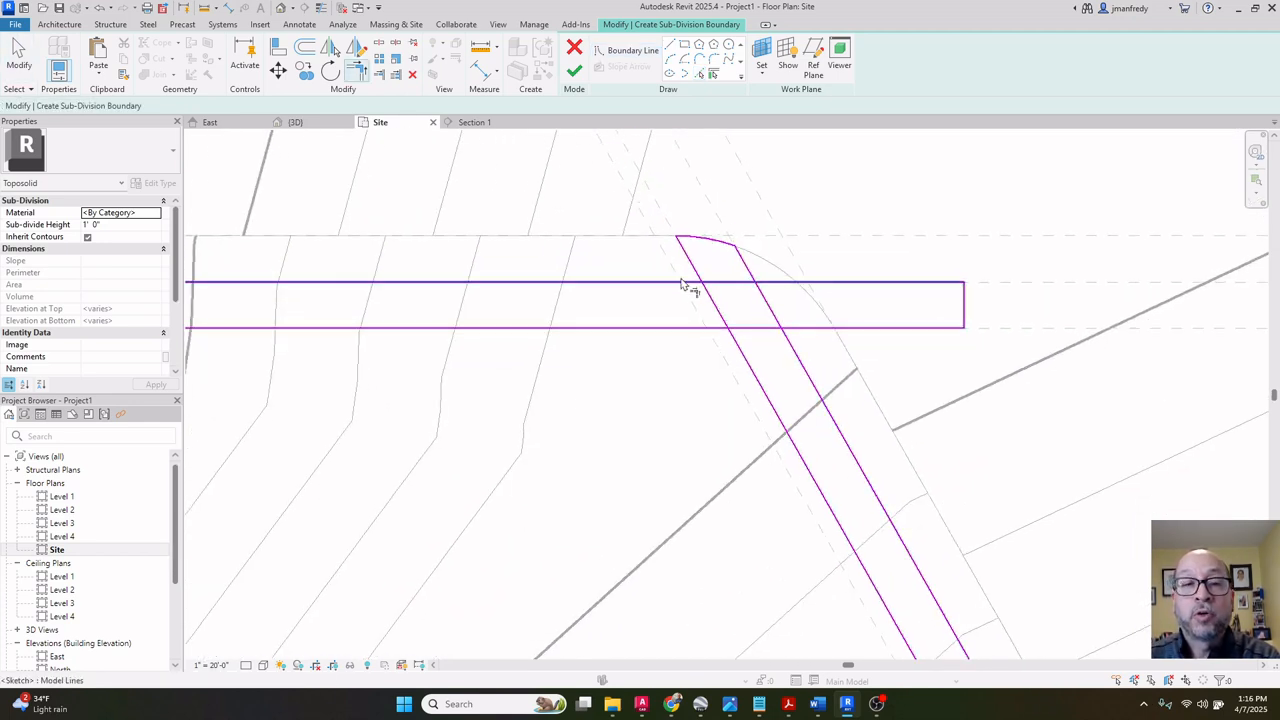
Split the E Gray St strip's upper boundary line and trim the crossing lines so both sidewalk strips merge into one open intersection.
{"action": "left_click", "coordinate": [381, 44]}
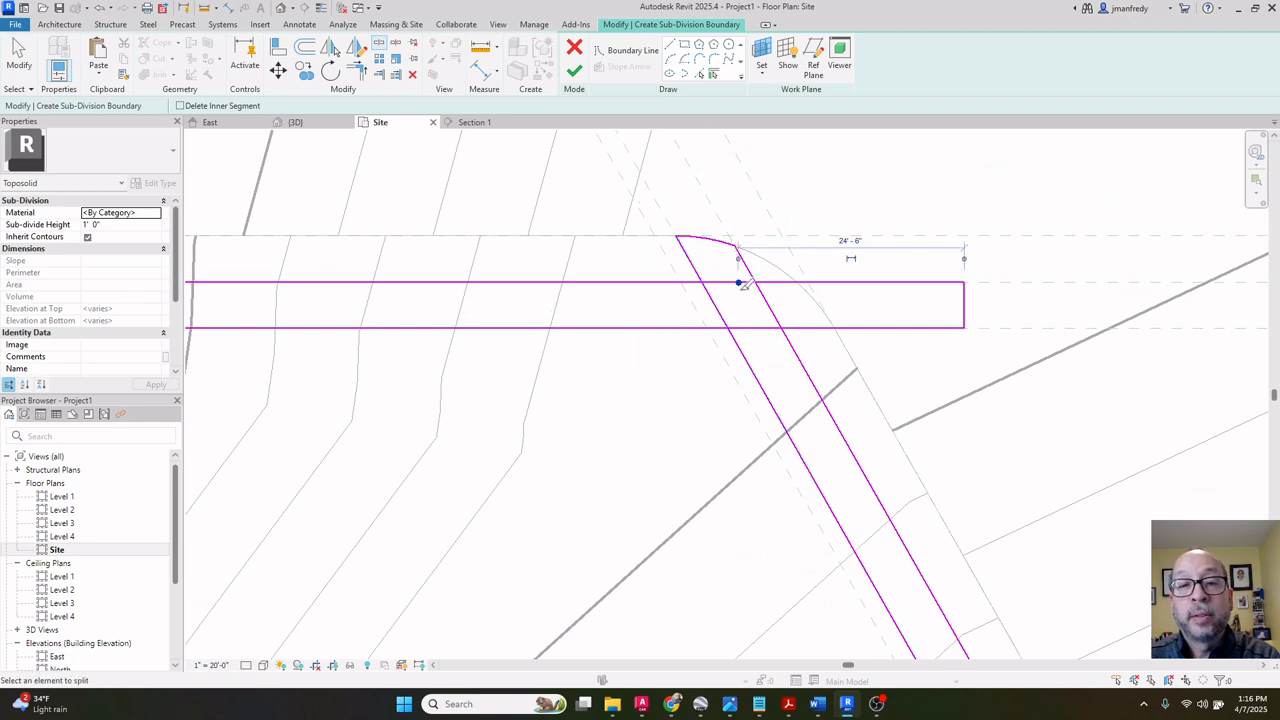
{"action": "key", "text": "Escape"}
{"action": "key", "text": "t"}
{"action": "key", "text": "r"}
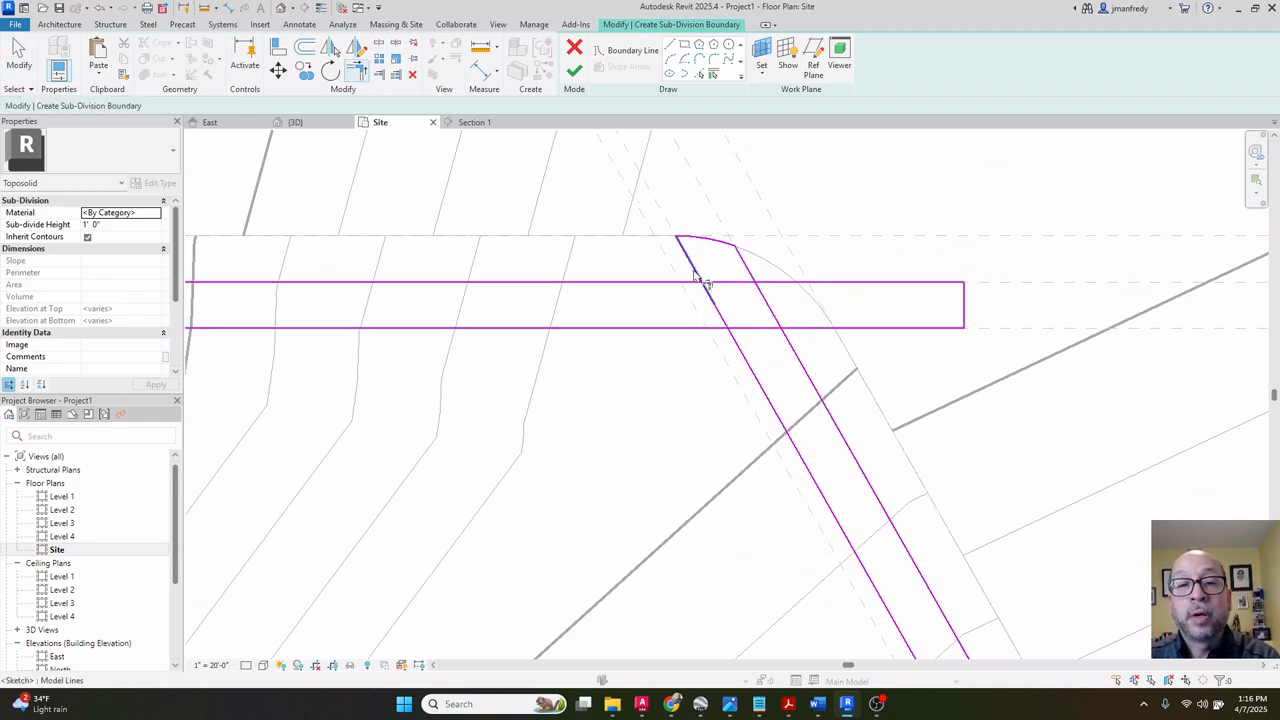
{"action": "left_click", "coordinate": [696, 272]}
{"action": "left_click", "coordinate": [684, 283]}
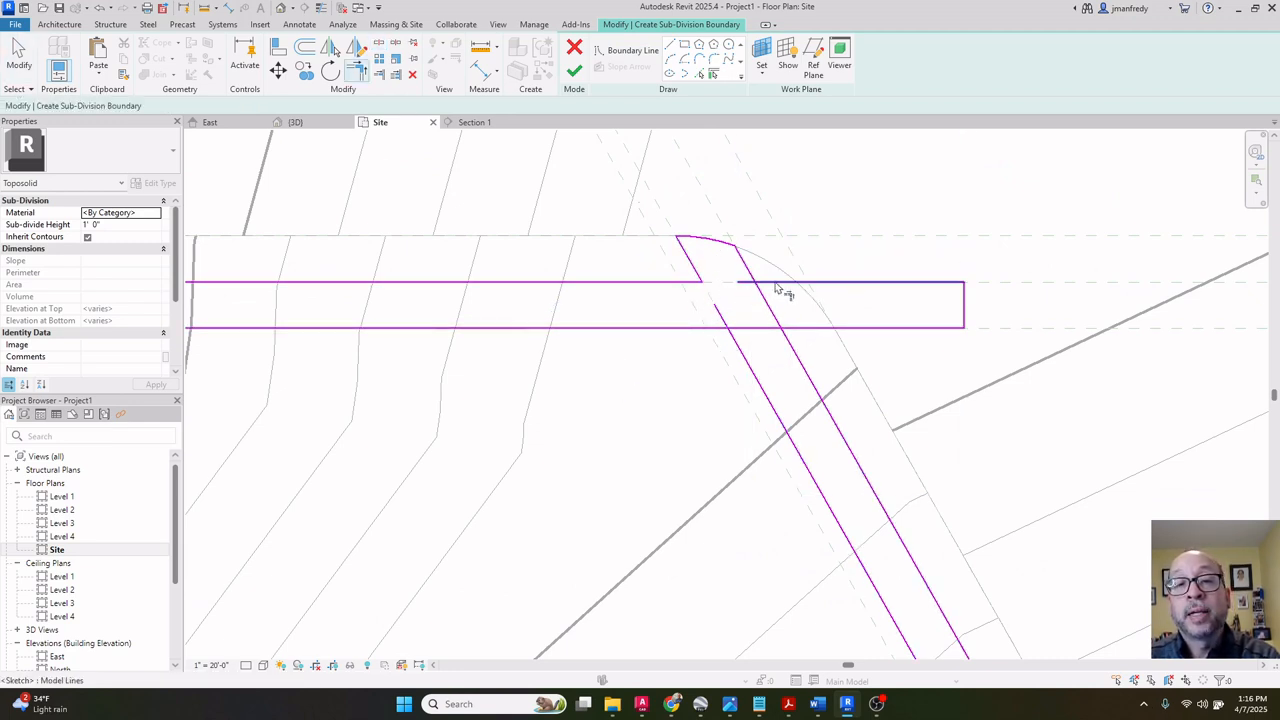
{"action": "left_click", "coordinate": [710, 329]}
{"action": "left_click", "coordinate": [740, 347]}
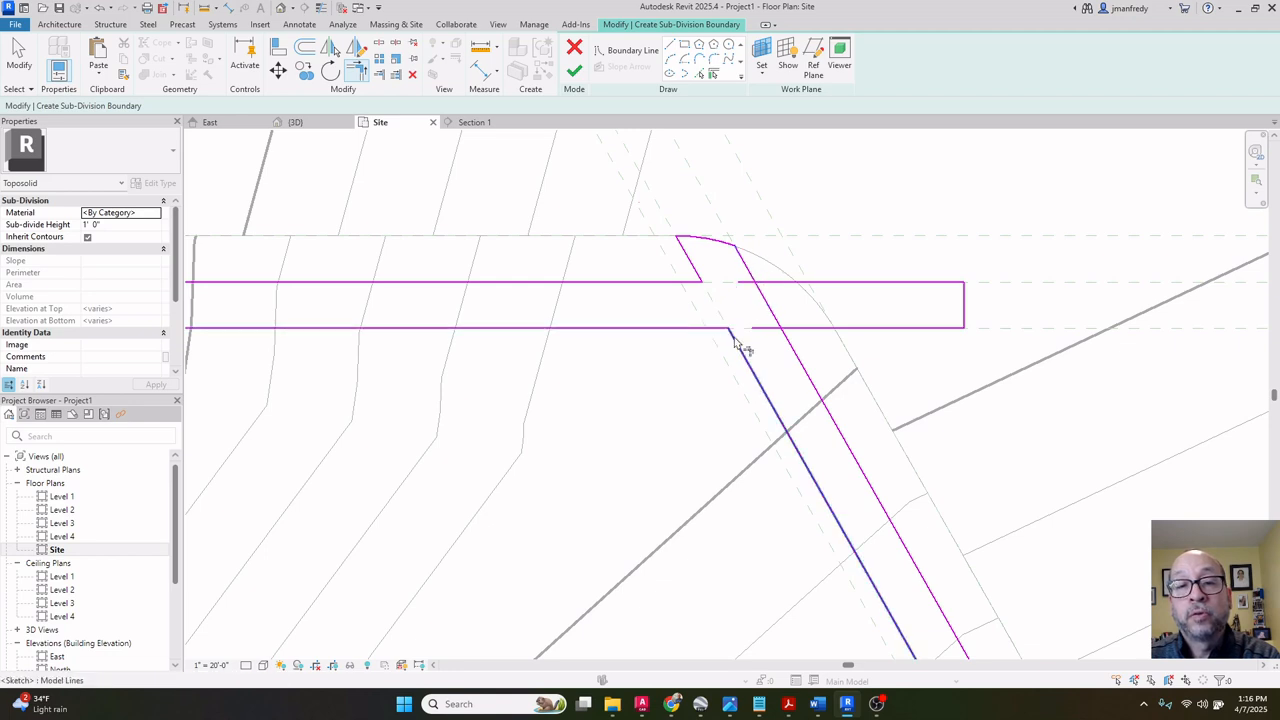
{"action": "left_click", "coordinate": [785, 329]}
{"action": "left_click", "coordinate": [797, 343]}
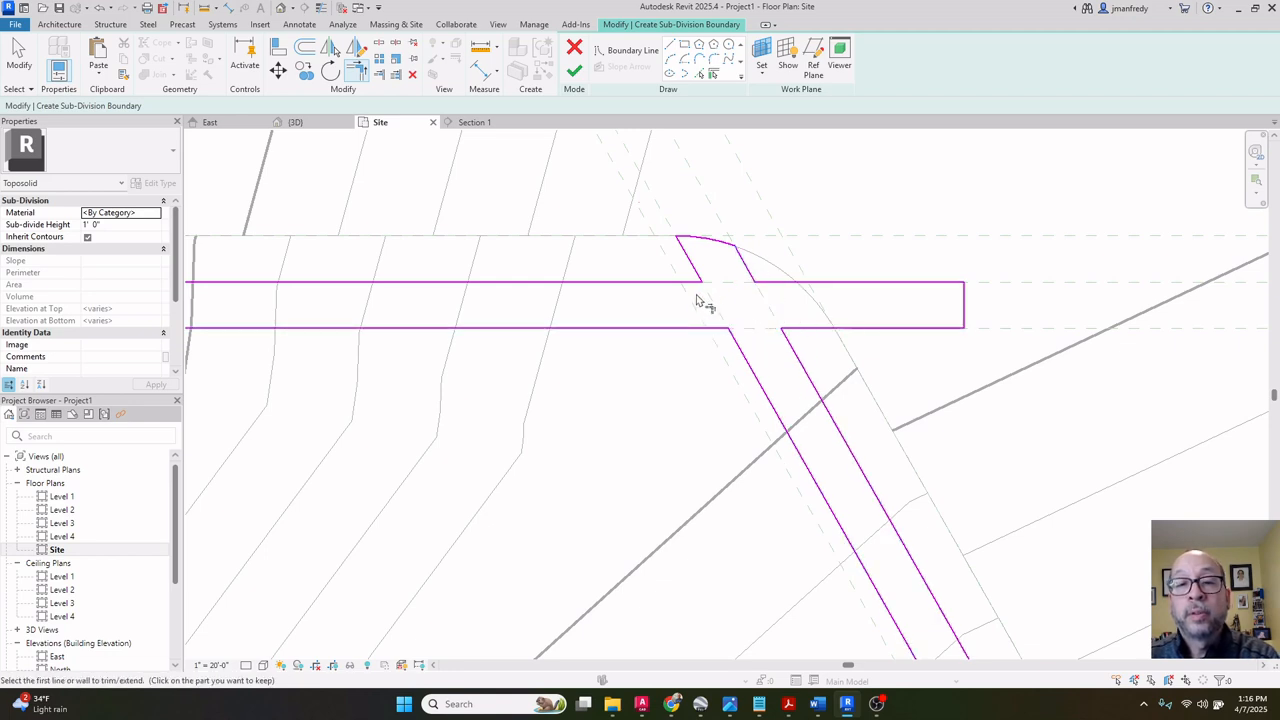
Close the E Gray St strip's east end with a trimmed arc along the rounded street corner and delete the leftover end line.
{"action": "left_click", "coordinate": [703, 73]}
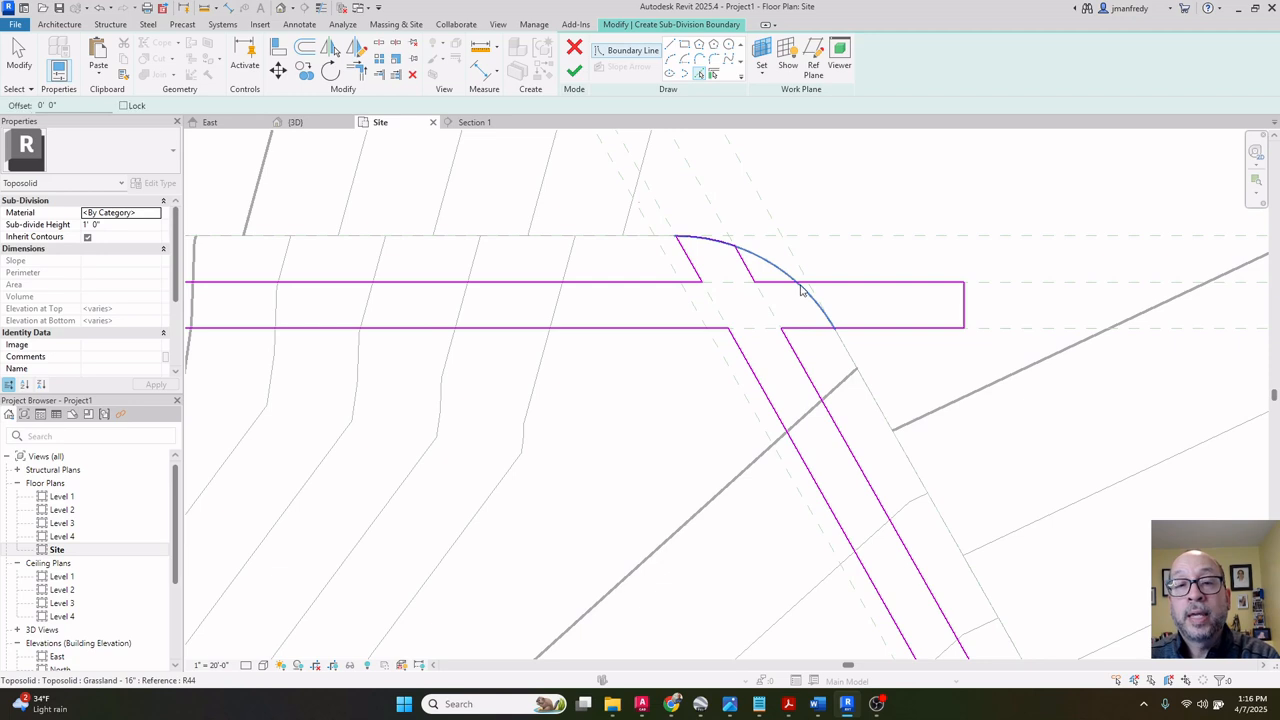
{"action": "left_click", "coordinate": [790, 290]}
{"action": "key", "text": "t"}
{"action": "key", "text": "r"}
{"action": "left_click", "coordinate": [789, 283]}
{"action": "left_click", "coordinate": [809, 296]}
{"action": "left_click", "coordinate": [823, 310]}
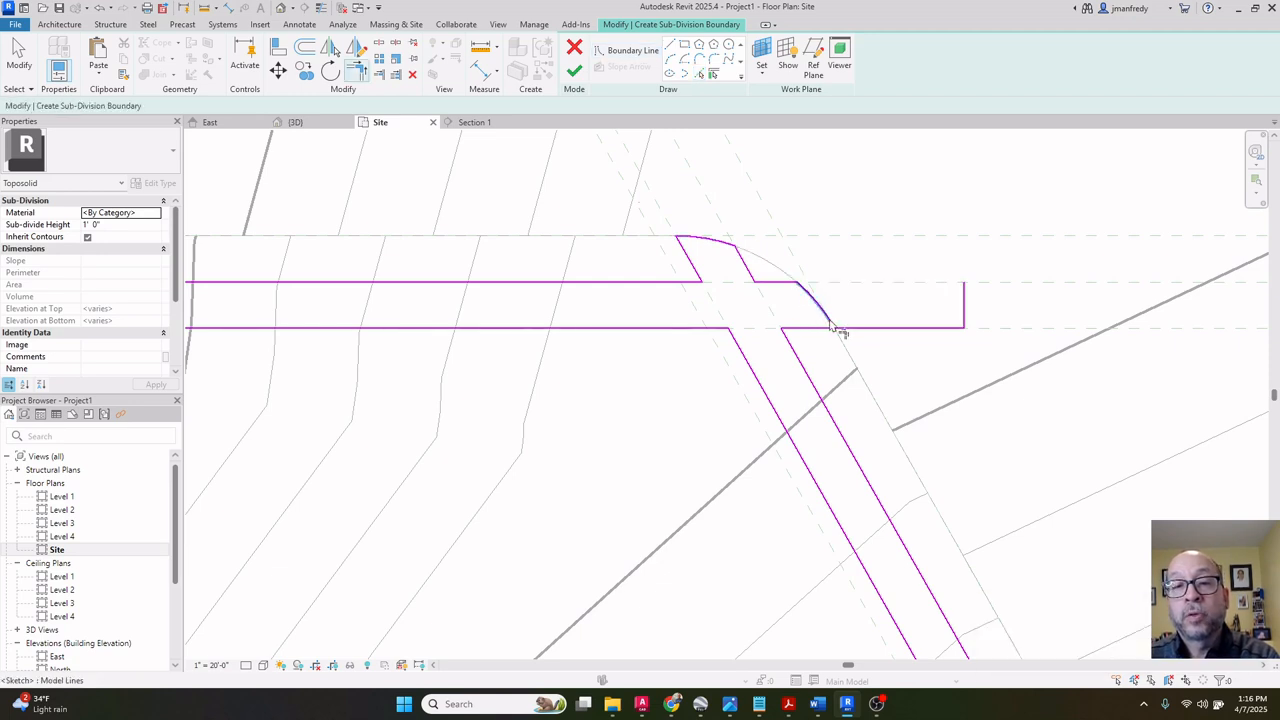
{"action": "left_click", "coordinate": [820, 328]}
{"action": "key", "text": "Escape"}
{"action": "key", "text": "Escape"}
{"action": "left_click", "coordinate": [963, 298]}
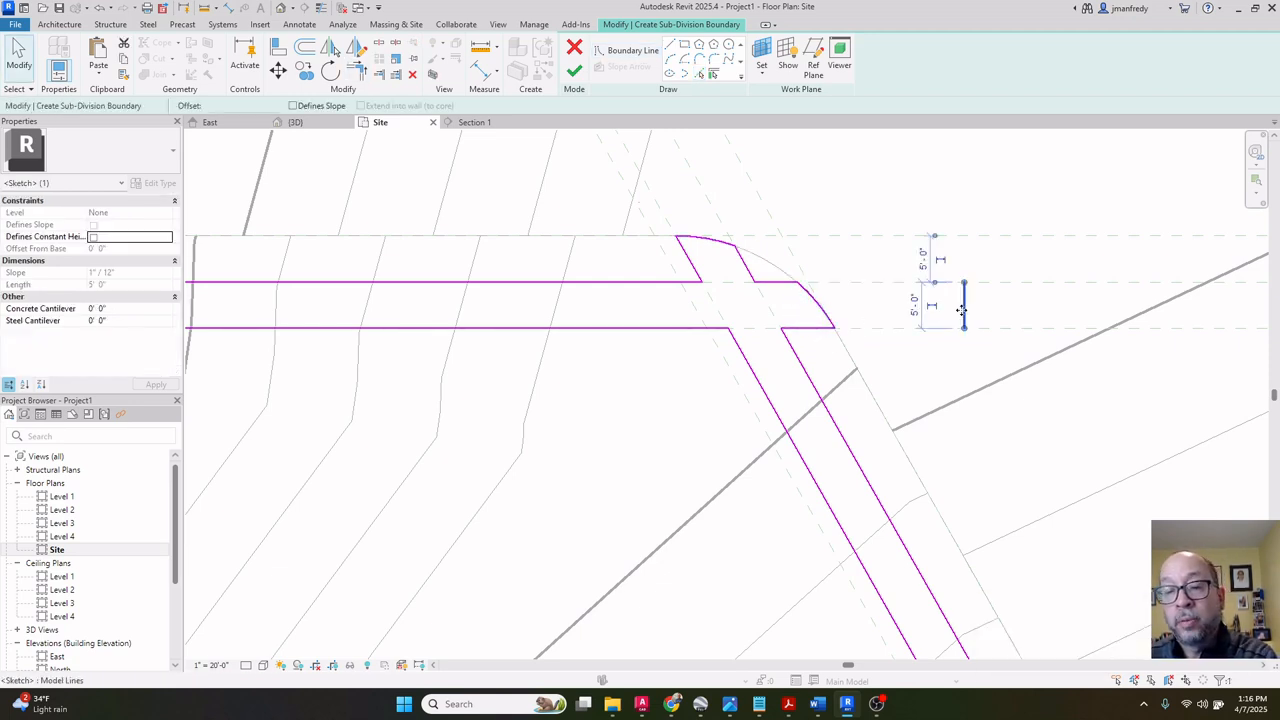
{"action": "key", "text": "Delete"}
Add a boundary line along the toposolid's south edge and trim it with the two Indianola Ave lines to close the strip's south end.
{"action": "scroll", "coordinate": [876, 268], "scroll_direction": "down", "scroll_amount": 1}
{"action": "scroll", "coordinate": [876, 268], "scroll_direction": "down", "scroll_amount": 3}
{"action": "middle_click_drag", "start_coordinate": [1030, 570], "coordinate": [794, 263]}
{"action": "middle_click_drag", "start_coordinate": [985, 560], "coordinate": [794, 300]}
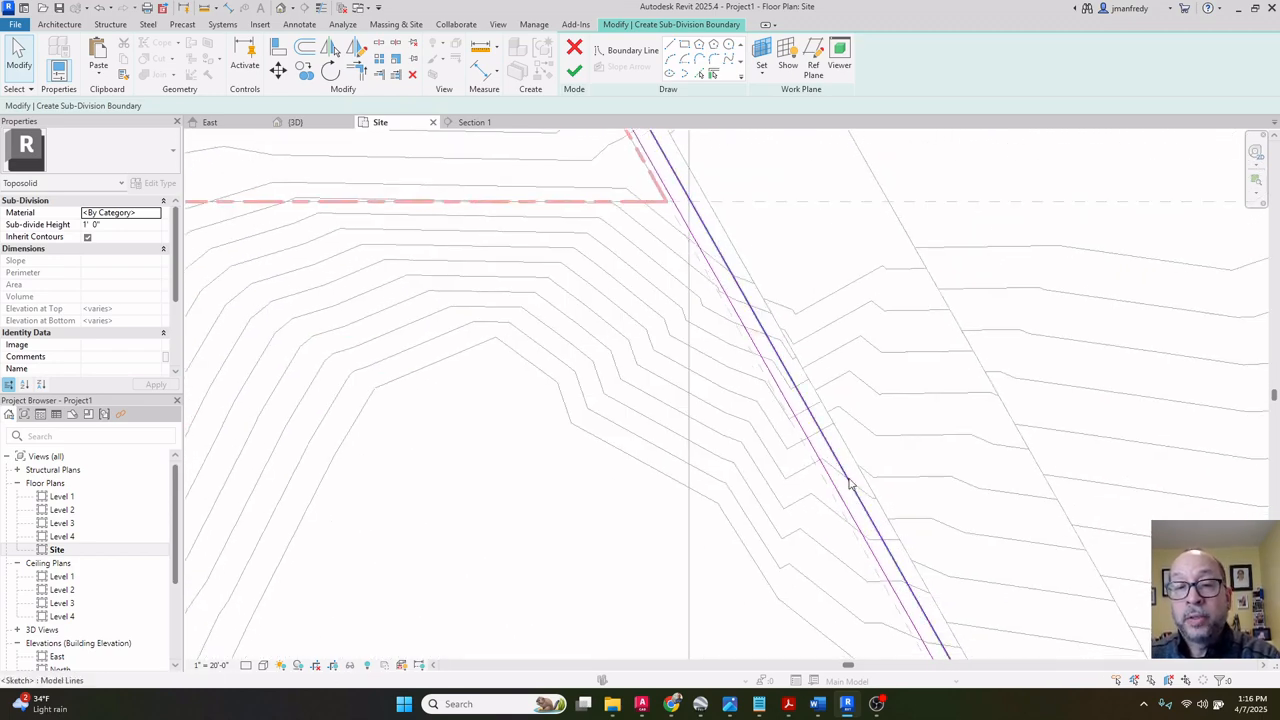
{"action": "mouse_move", "coordinate": [936, 635]}
{"action": "middle_mouse_down"}
{"action": "mouse_move", "coordinate": [763, 283]}
{"action": "mouse_move", "coordinate": [800, 371]}
{"action": "middle_mouse_up"}
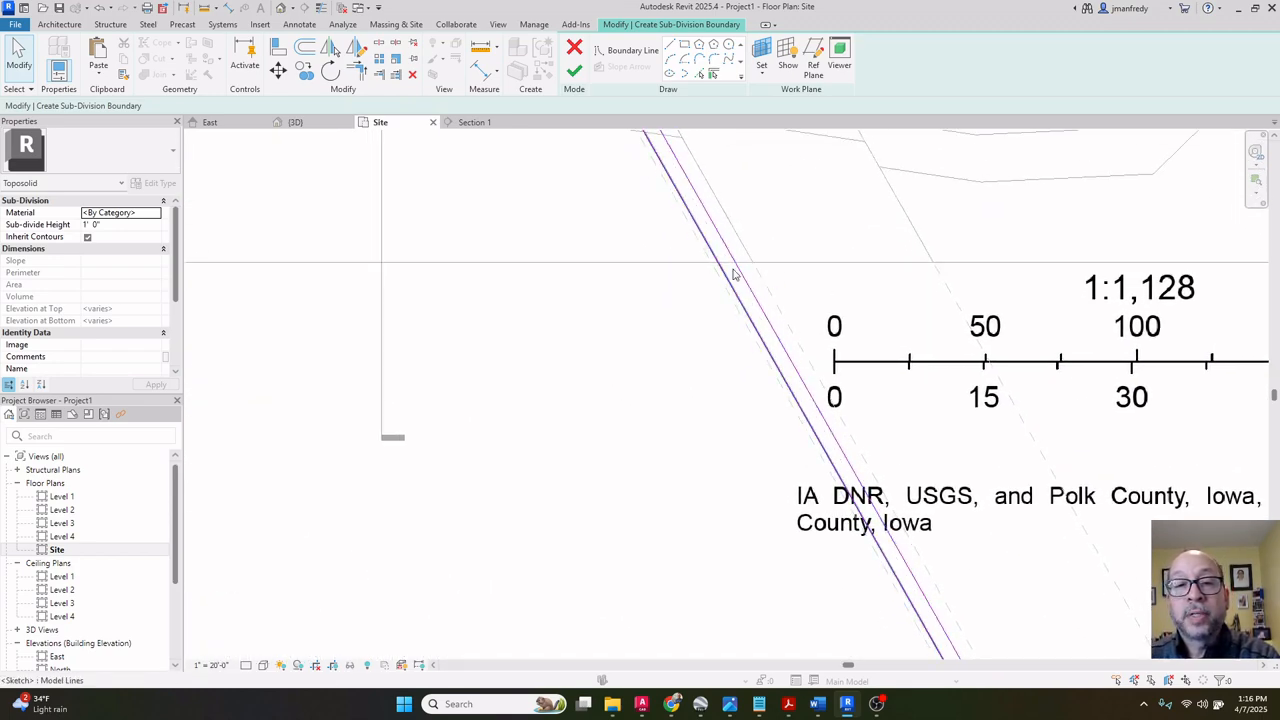
{"action": "left_click", "coordinate": [689, 80]}
{"action": "left_click", "coordinate": [700, 264]}
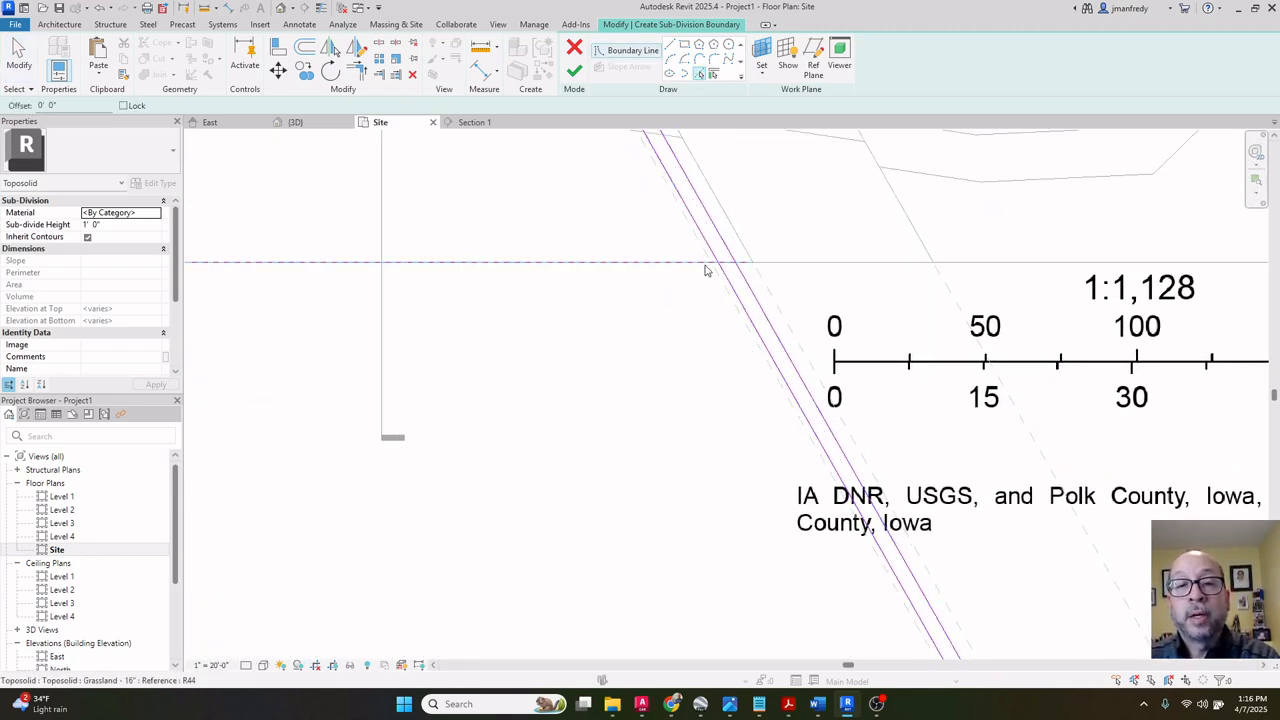
{"action": "scroll", "coordinate": [718, 252], "scroll_direction": "up", "scroll_amount": 1}
{"action": "scroll", "coordinate": [719, 252], "scroll_direction": "up", "scroll_amount": 1}
{"action": "key", "text": "t"}
{"action": "key", "text": "r"}
{"action": "left_click", "coordinate": [715, 261]}
{"action": "left_click", "coordinate": [732, 266]}
{"action": "left_click", "coordinate": [744, 265]}
{"action": "left_click", "coordinate": [737, 266]}
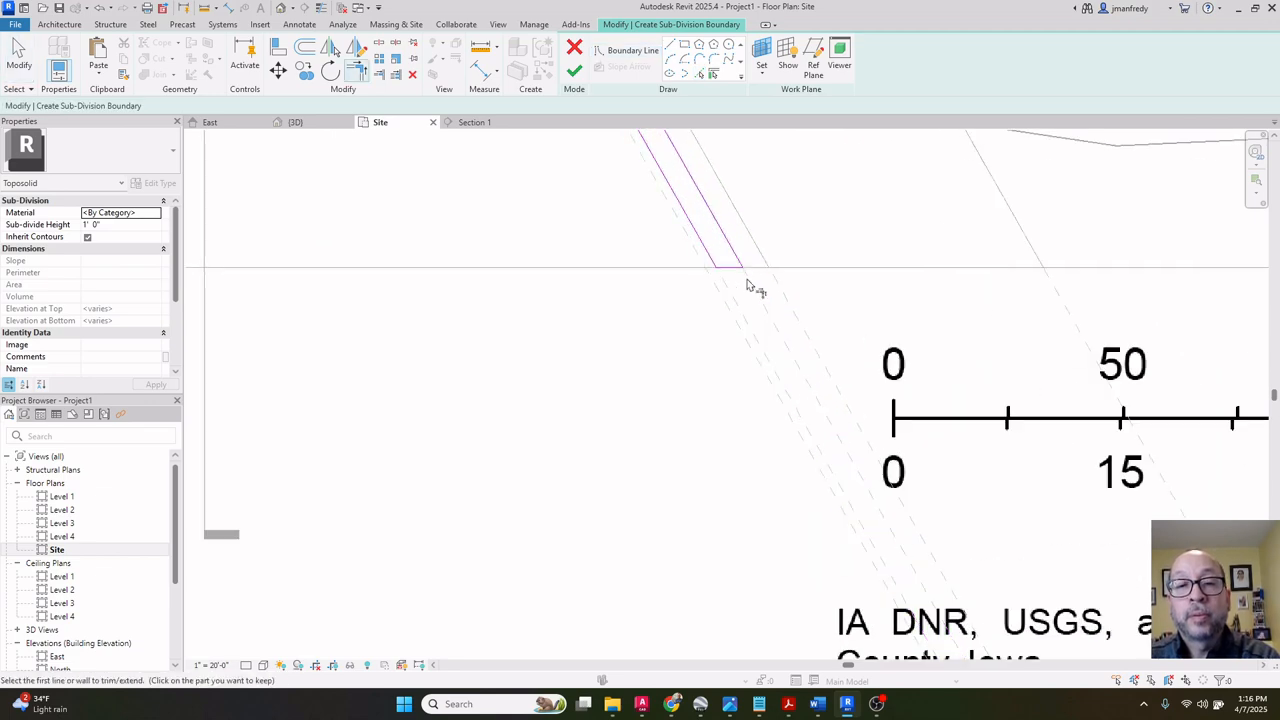
Check that the sidewalk boundary forms one continuous chain and finish the sub-division sketch.
{"action": "scroll", "coordinate": [763, 301], "scroll_direction": "down", "scroll_amount": 3}
{"action": "scroll", "coordinate": [768, 309], "scroll_direction": "down", "scroll_amount": 3}
{"action": "mouse_move", "coordinate": [590, 150]}
{"action": "middle_mouse_down"}
{"action": "mouse_move", "coordinate": [744, 329]}
{"action": "mouse_move", "coordinate": [820, 328]}
{"action": "mouse_move", "coordinate": [841, 306]}
{"action": "middle_mouse_up"}
{"action": "key", "text": "Escape"}
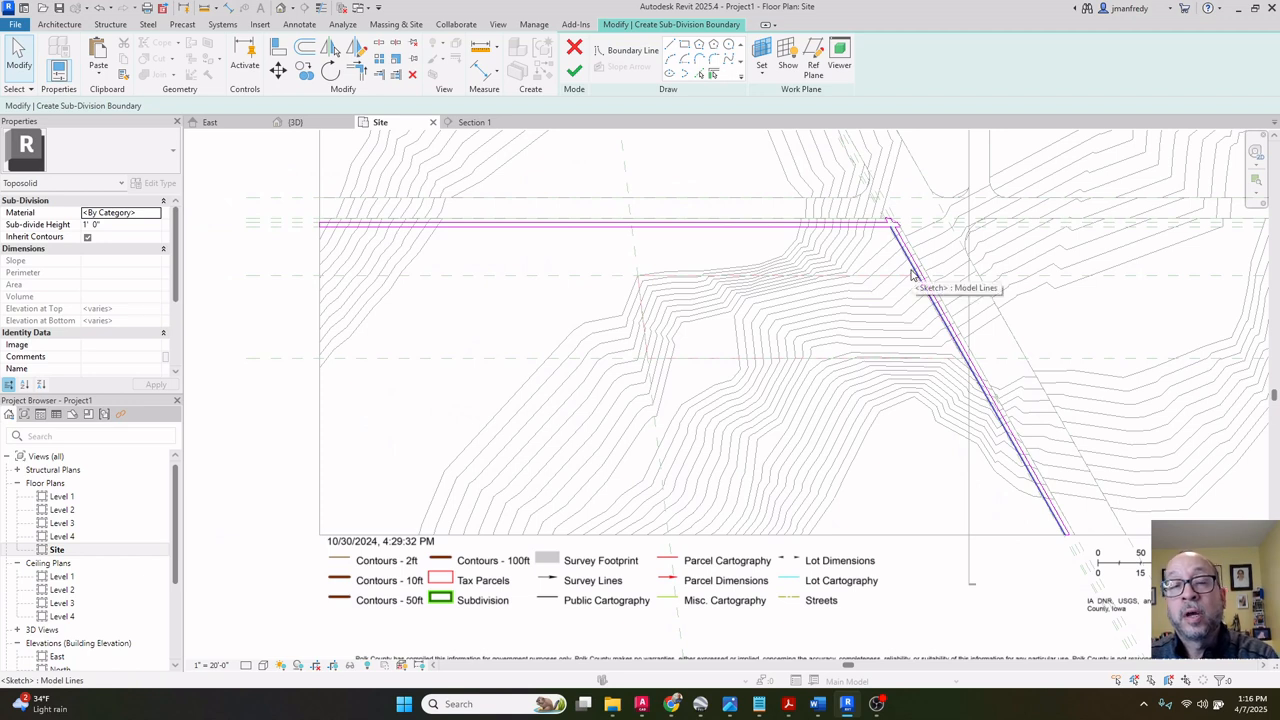
{"action": "key", "text": "Tab"}
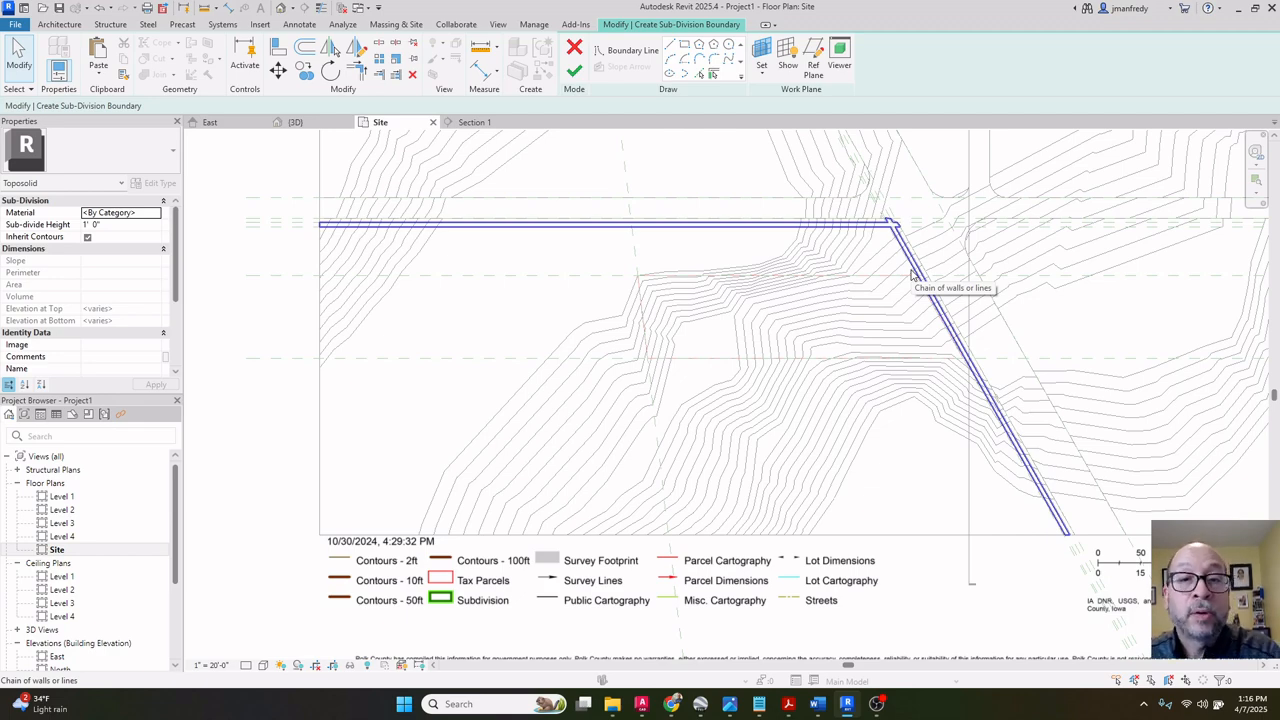
{"action": "left_click", "coordinate": [573, 71]}
{"action": "key", "text": "Escape"}
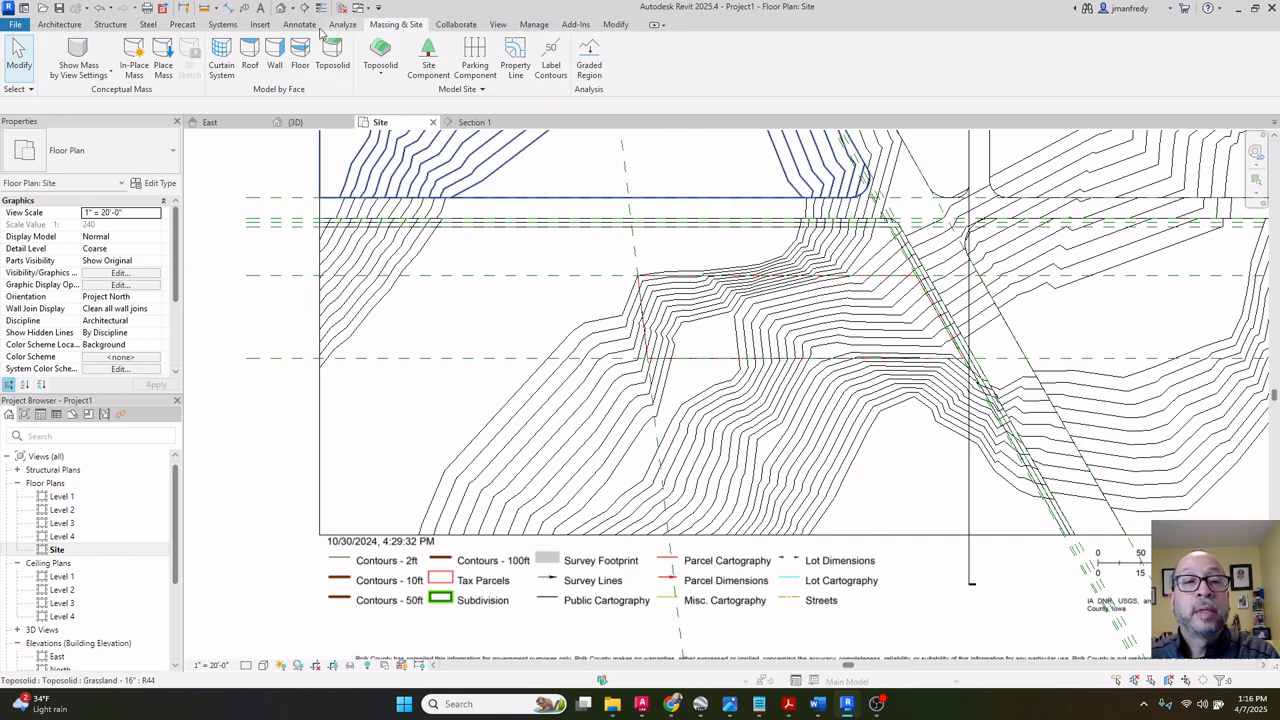
In the 3D view, assign the material Concrete, Lightweight to the new sidewalk sub-division, searching the materials for CONC.
{"action": "left_click", "coordinate": [283, 9]}
{"action": "middle_click_drag", "start_coordinate": [578, 263], "coordinate": [741, 303], "text": "shift"}
{"action": "scroll", "coordinate": [775, 285], "scroll_direction": "up", "scroll_amount": 5}
{"action": "left_click", "coordinate": [762, 288]}
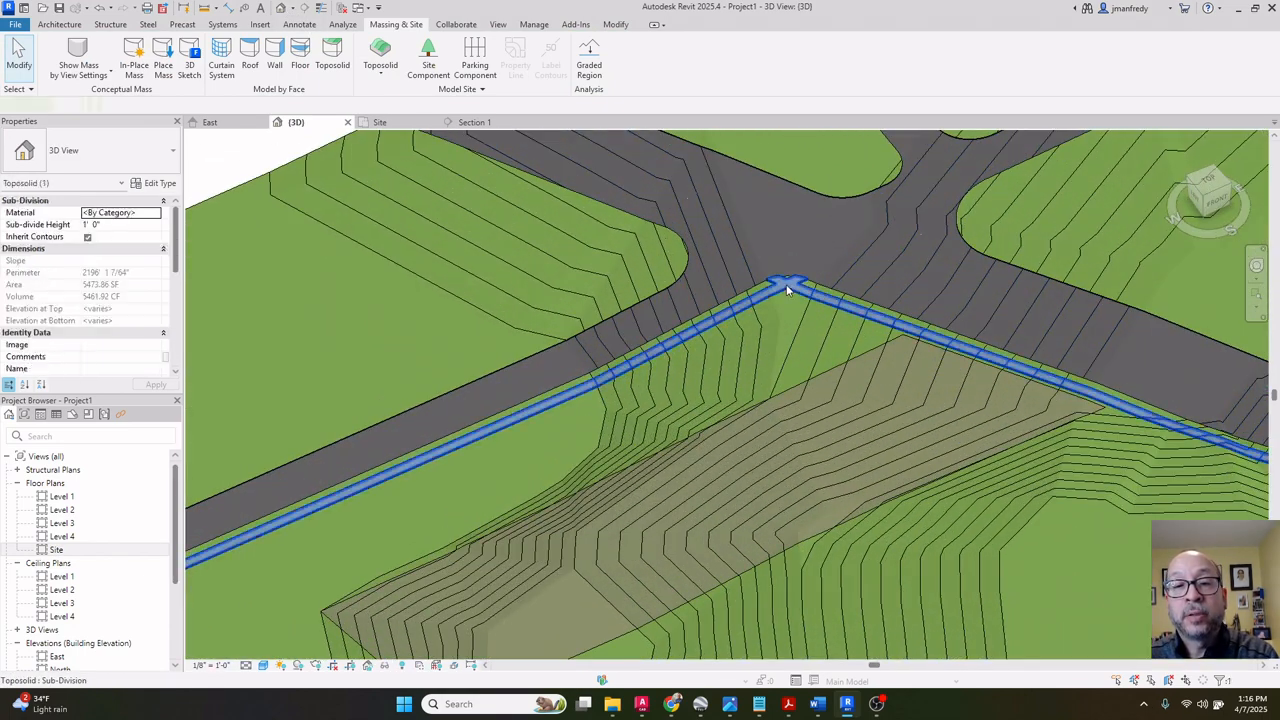
{"action": "scroll", "coordinate": [810, 288], "scroll_direction": "up", "scroll_amount": 8}
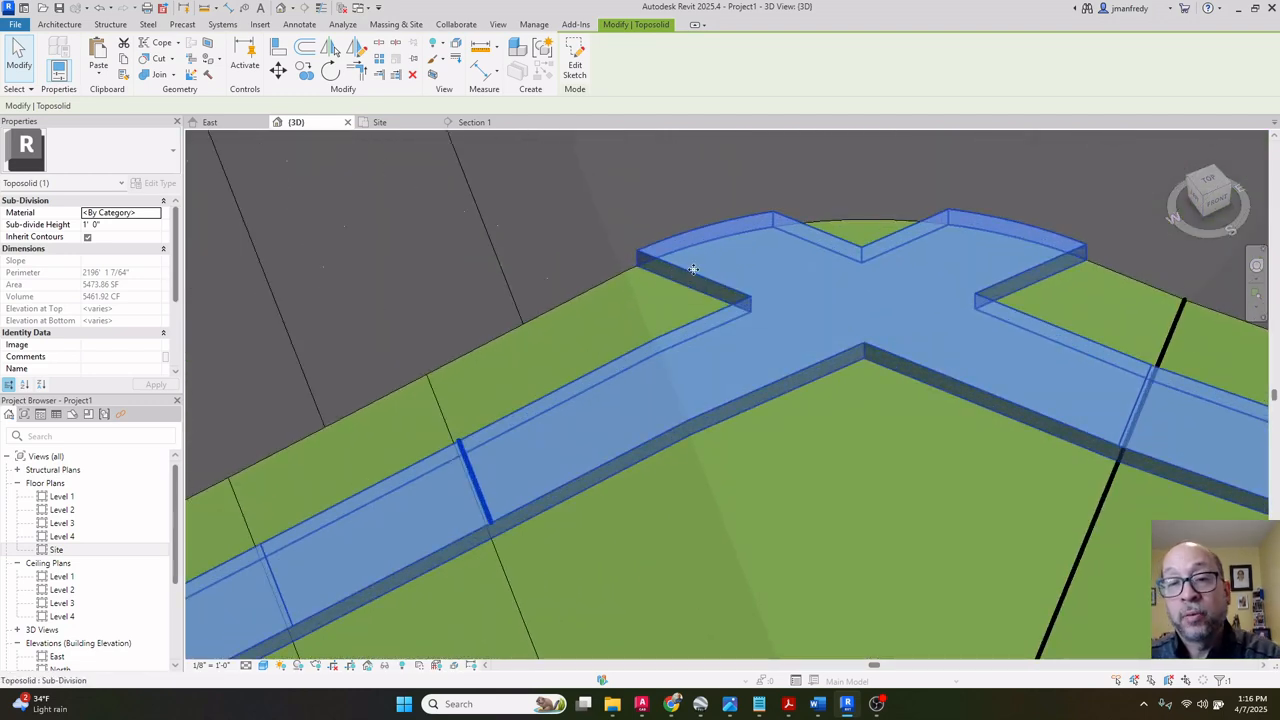
{"action": "left_click", "coordinate": [156, 213]}
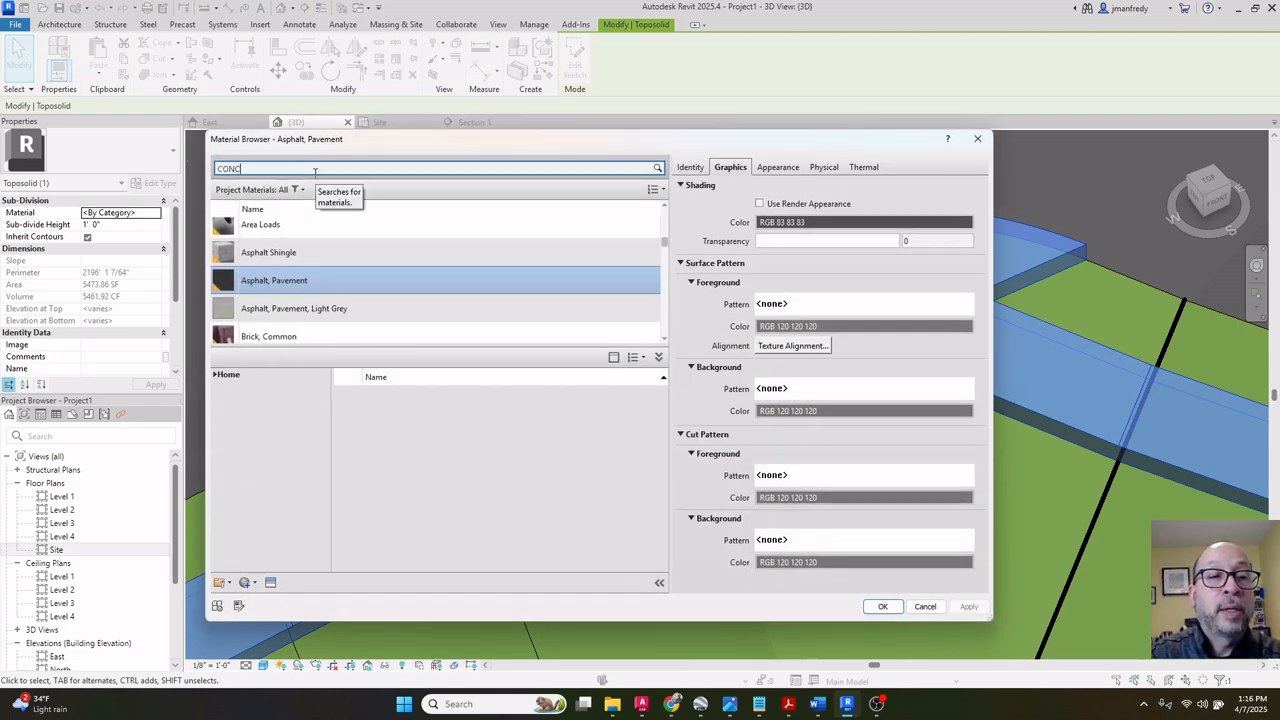
{"action": "key", "text": "Return"}
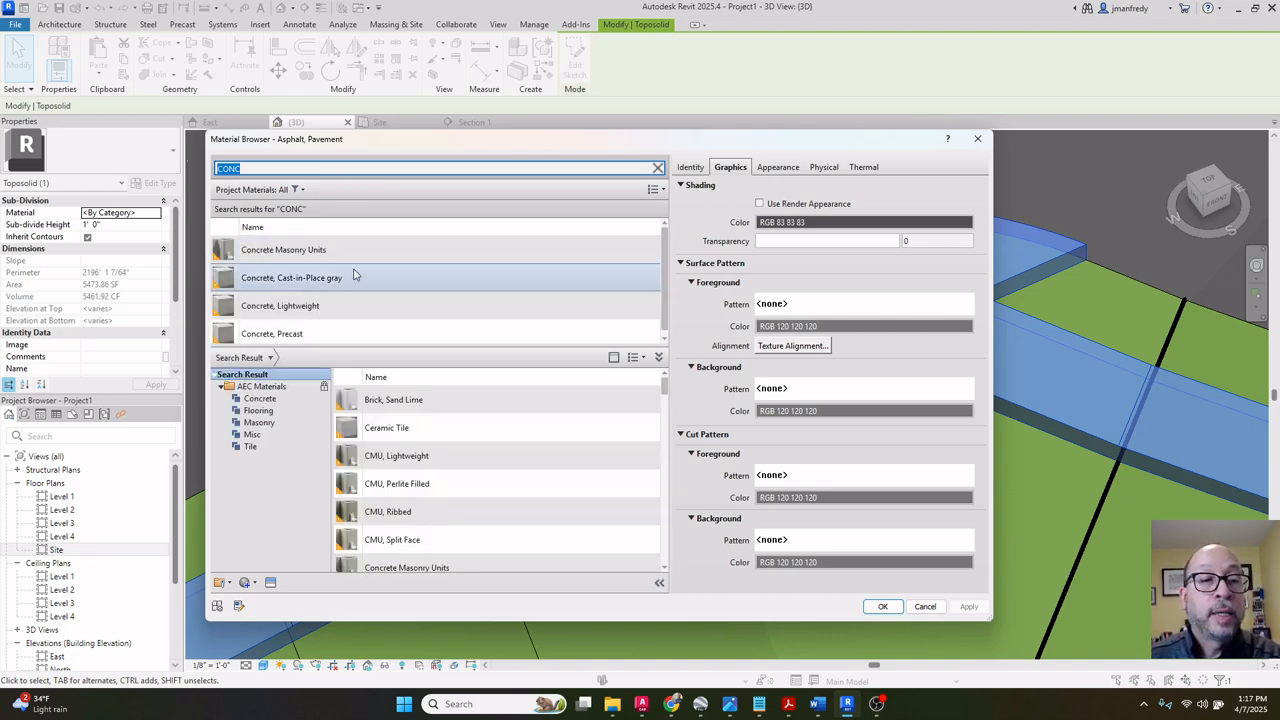
{"action": "double_click", "coordinate": [318, 302]}
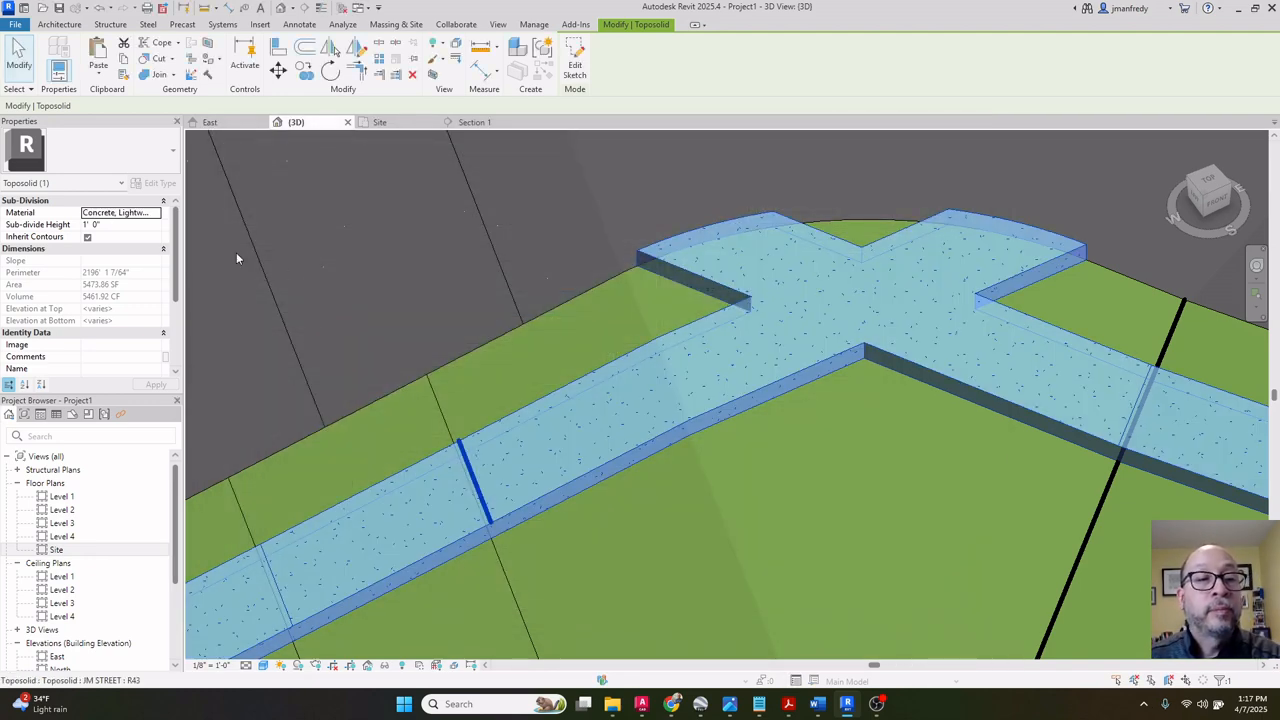
Set the sidewalk's sub-divide height to 0' 2".
{"action": "left_click", "coordinate": [145, 225]}
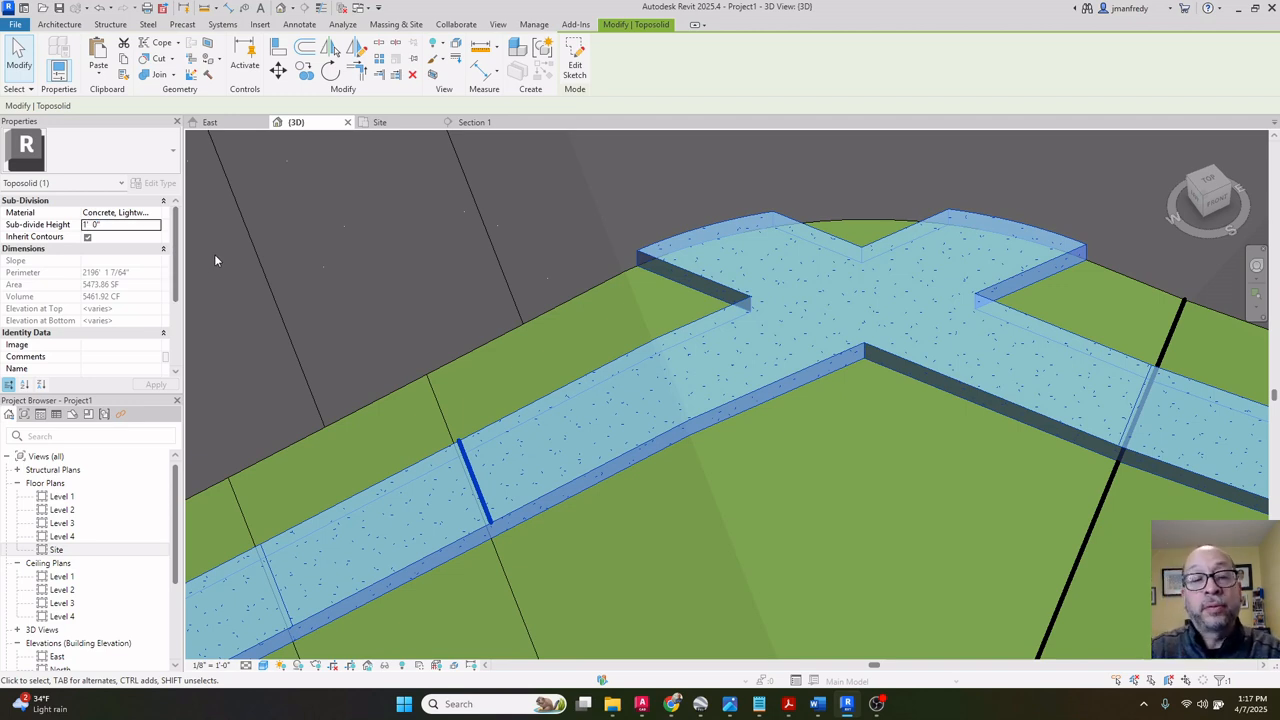
{"action": "left_click", "coordinate": [122, 224]}
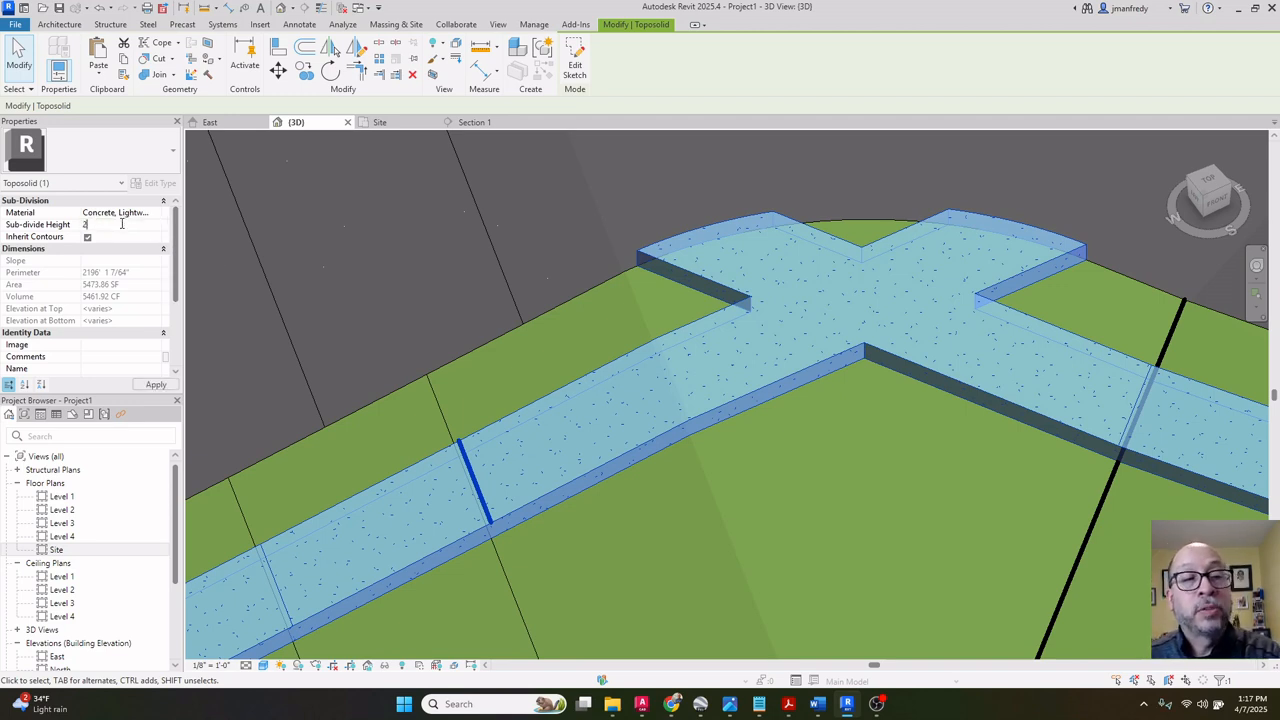
{"action": "key", "text": "Return"}
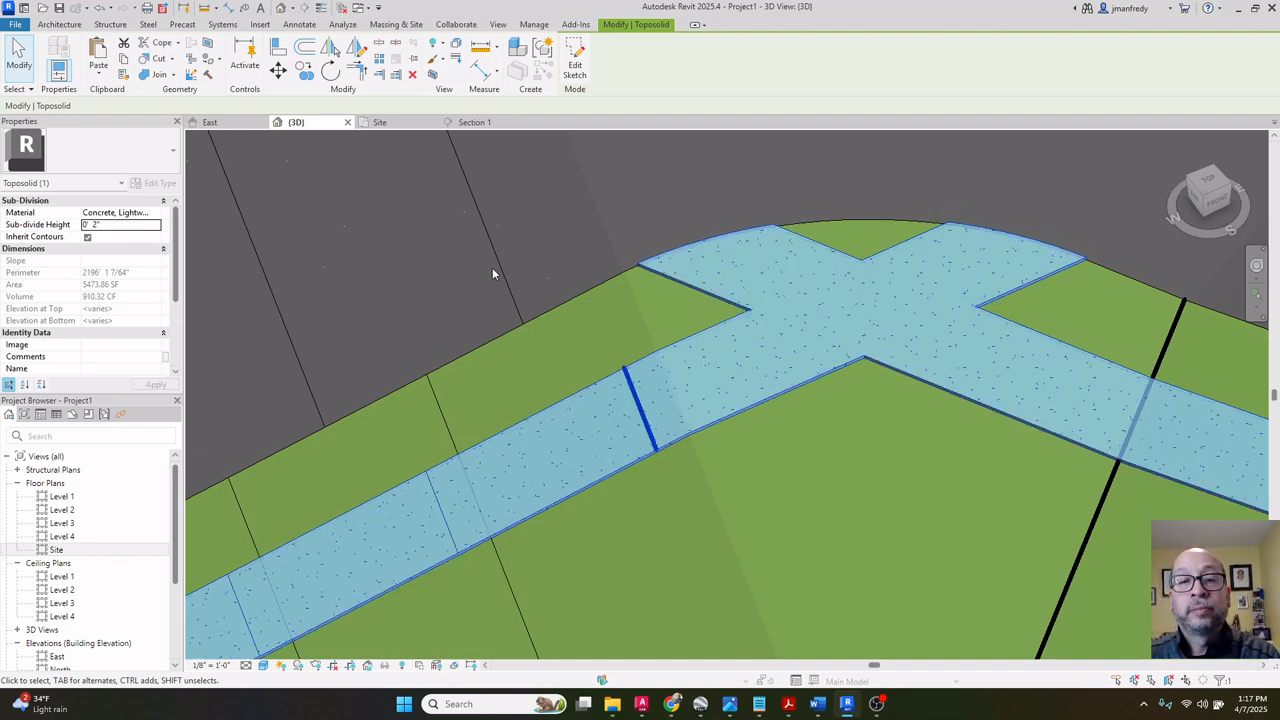
{"action": "left_click", "coordinate": [492, 267]}
{"action": "scroll", "coordinate": [612, 252], "scroll_direction": "up", "scroll_amount": 2}
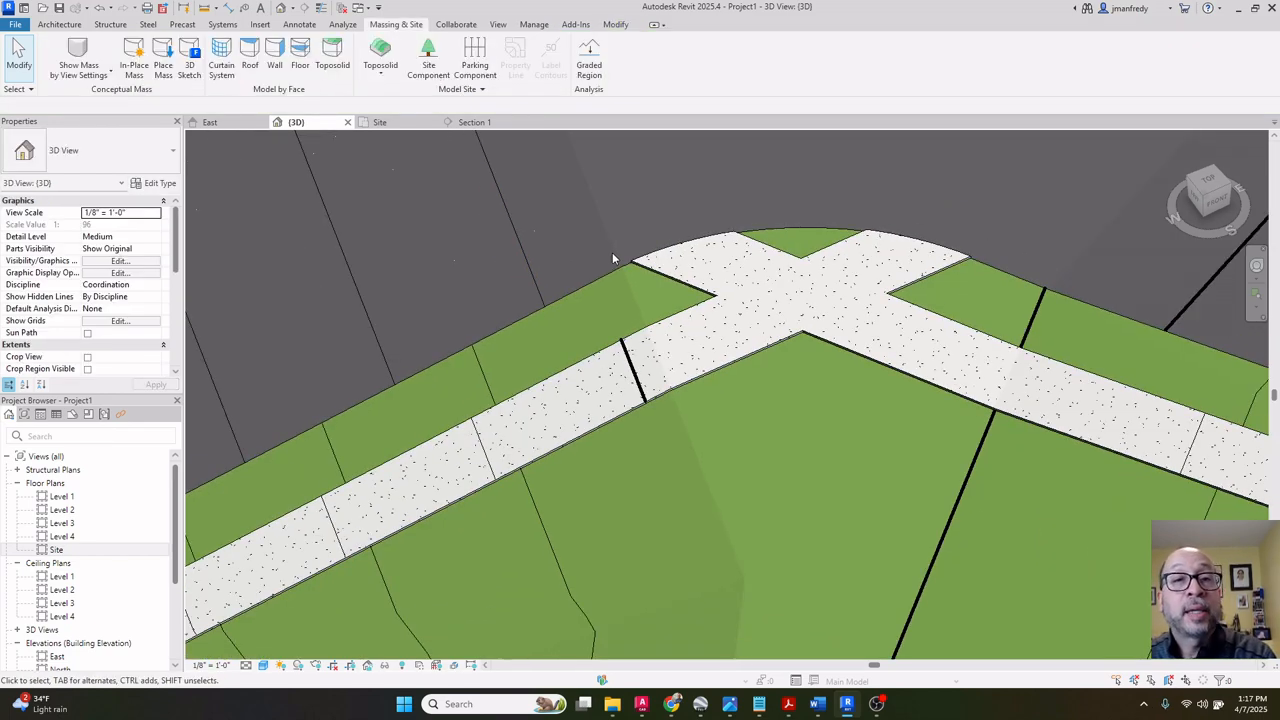
Examine the corner sidewalk, the adjoining grassland toposolid and the whole site from several angles in 3D.
{"action": "middle_click_drag", "start_coordinate": [708, 292], "coordinate": [709, 334], "text": "shift"}
{"action": "left_click", "coordinate": [747, 403]}
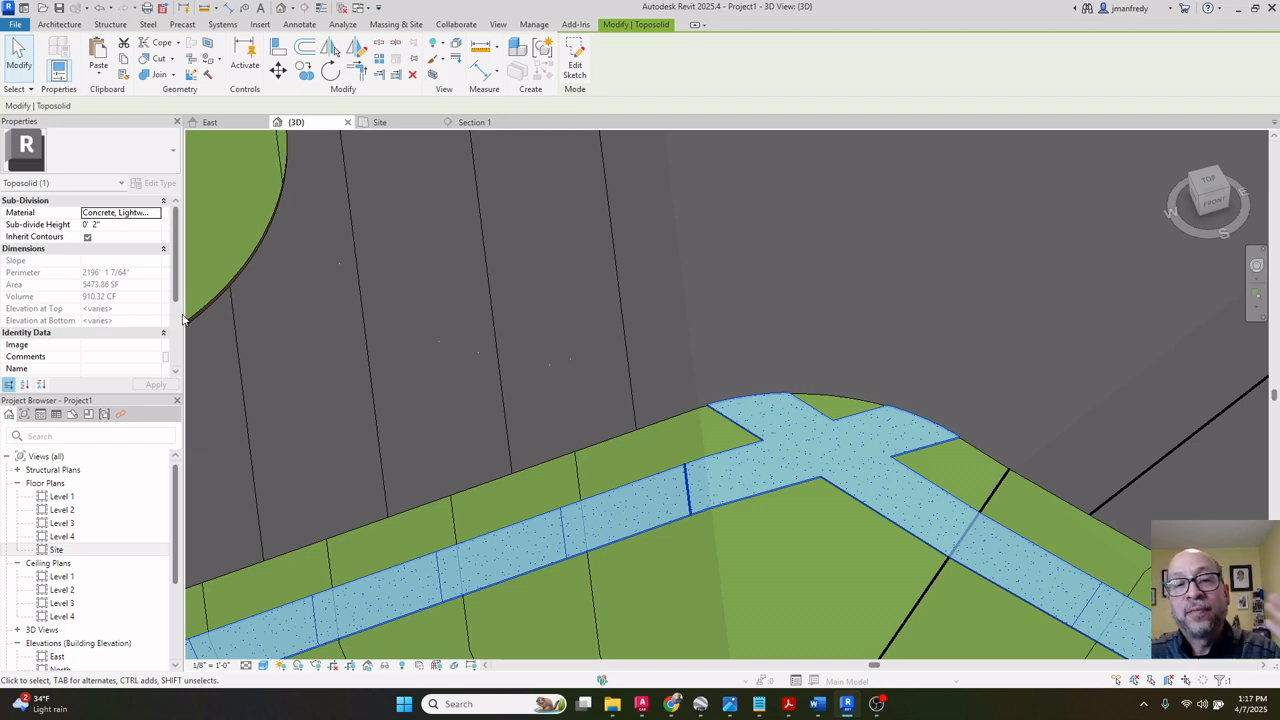
{"action": "left_click", "coordinate": [466, 337]}
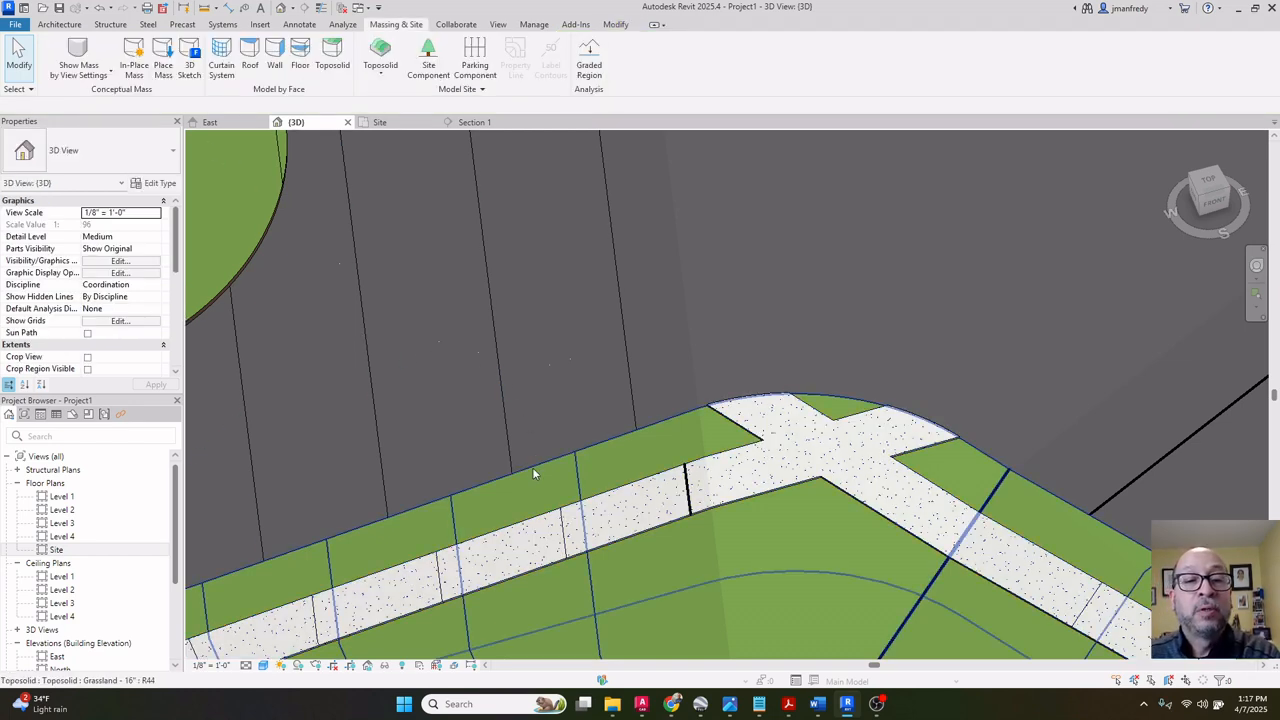
{"action": "left_click", "coordinate": [532, 468]}
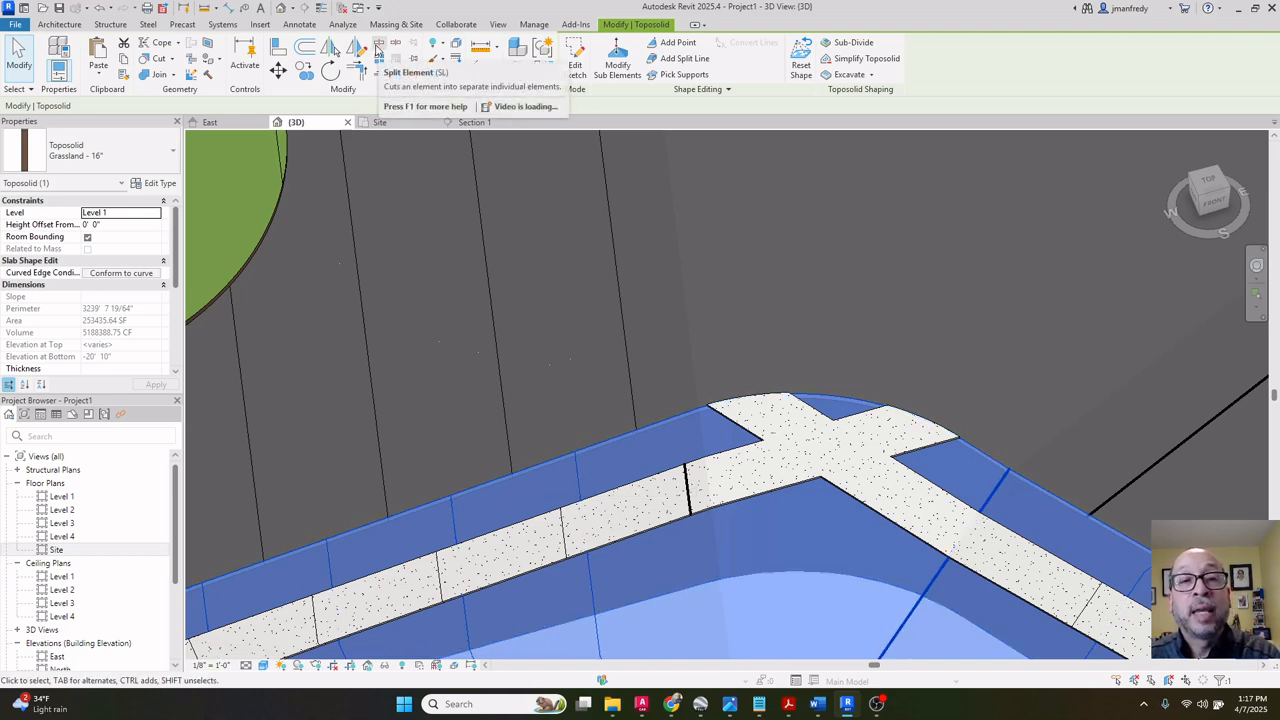
{"action": "left_click", "coordinate": [686, 212]}
{"action": "scroll", "coordinate": [704, 218], "scroll_direction": "down", "scroll_amount": 5}
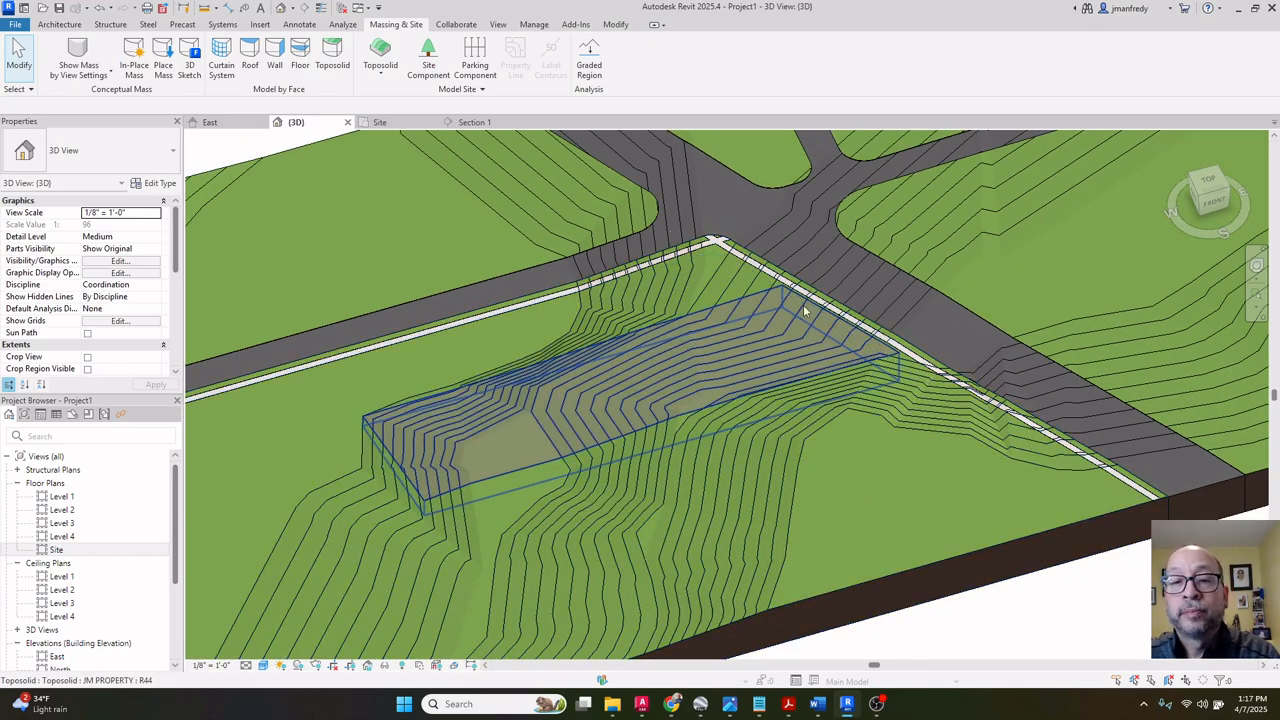
{"action": "middle_click_drag", "start_coordinate": [733, 262], "coordinate": [624, 444], "text": "shift"}
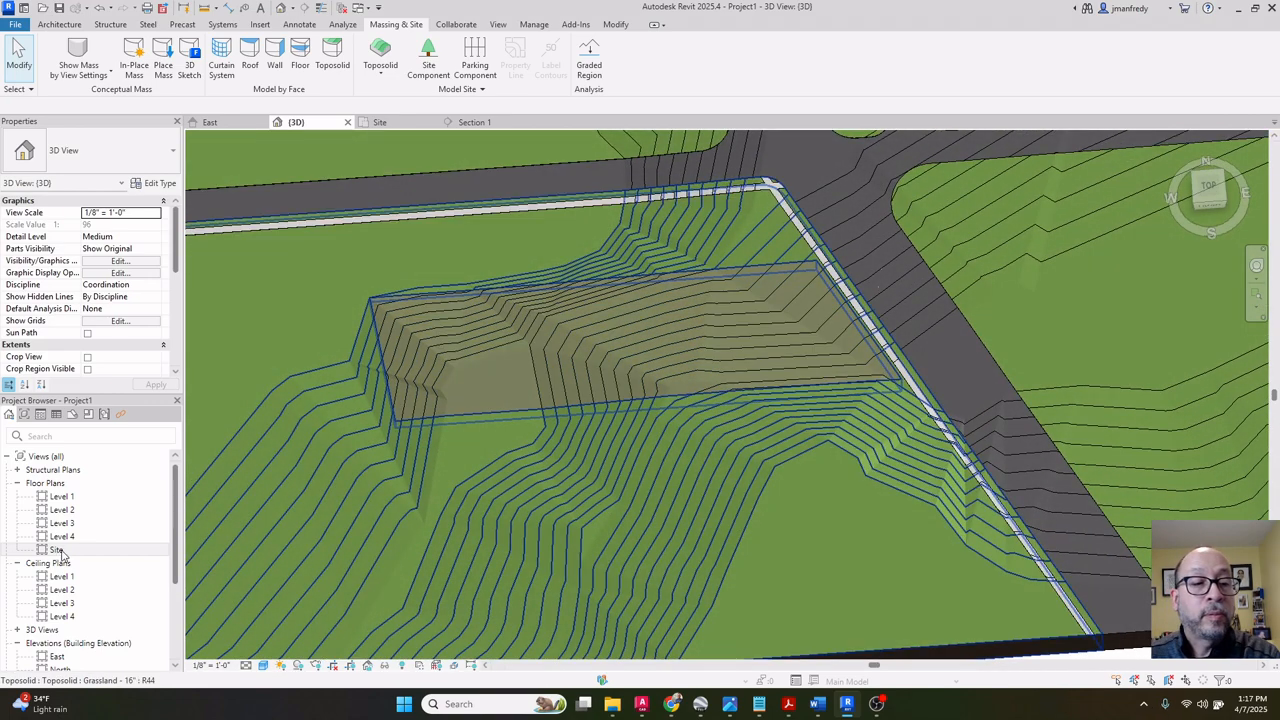
{"action": "middle_click_drag", "start_coordinate": [450, 305], "coordinate": [591, 289], "text": "shift"}
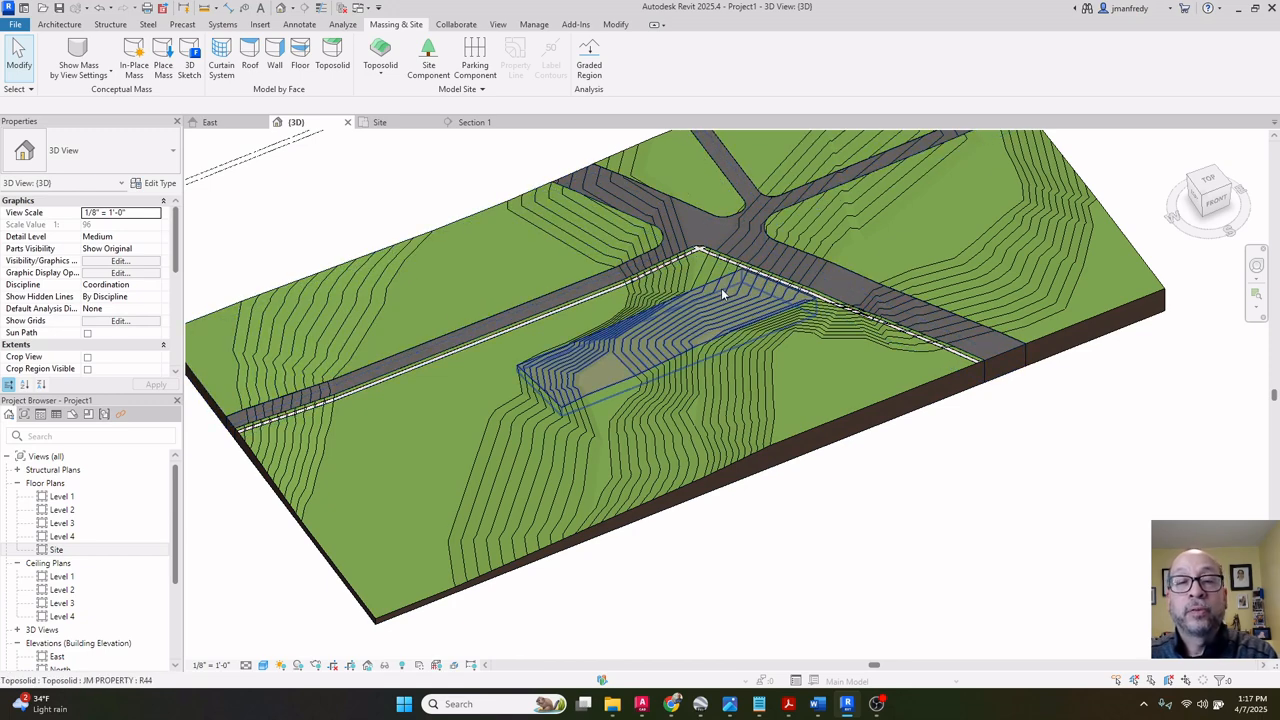
{"action": "mouse_move", "coordinate": [721, 288]}
{"action": "middle_mouse_down"}
{"action": "mouse_move", "coordinate": [735, 300]}
{"action": "mouse_move", "coordinate": [728, 270]}
{"action": "middle_mouse_up"}
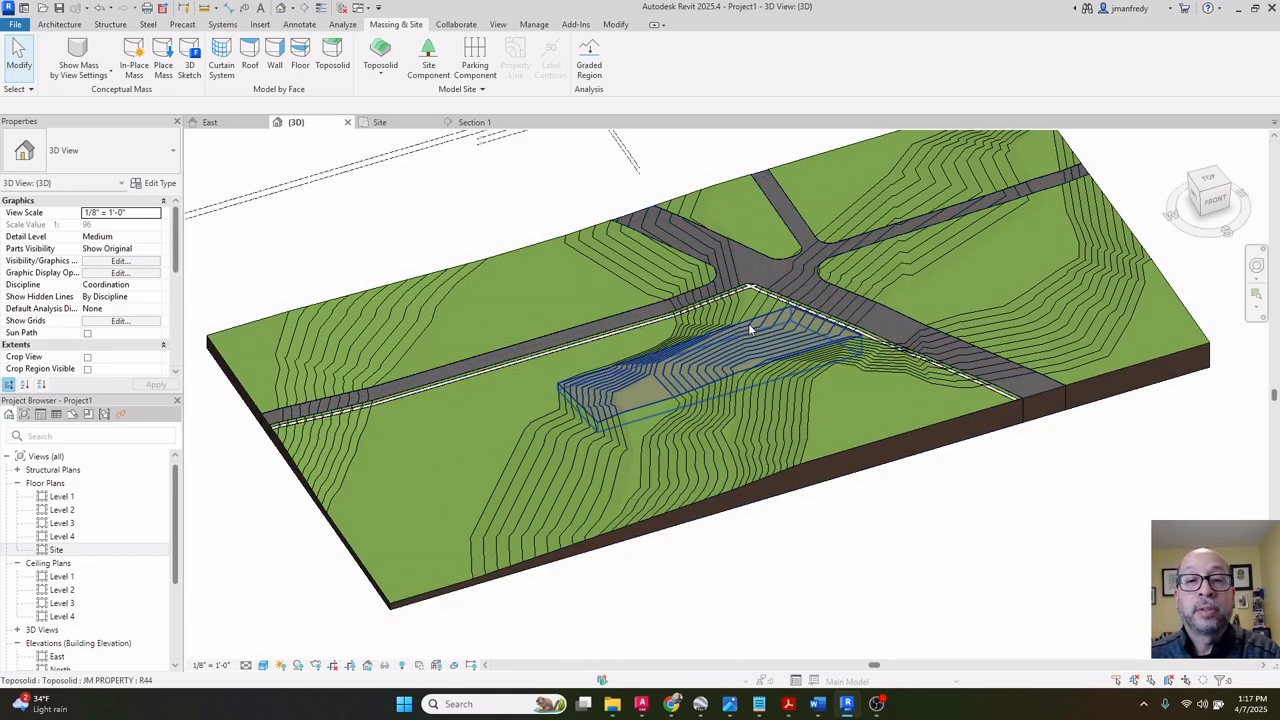
{"action": "middle_click_drag", "start_coordinate": [748, 323], "coordinate": [672, 432], "text": "shift"}
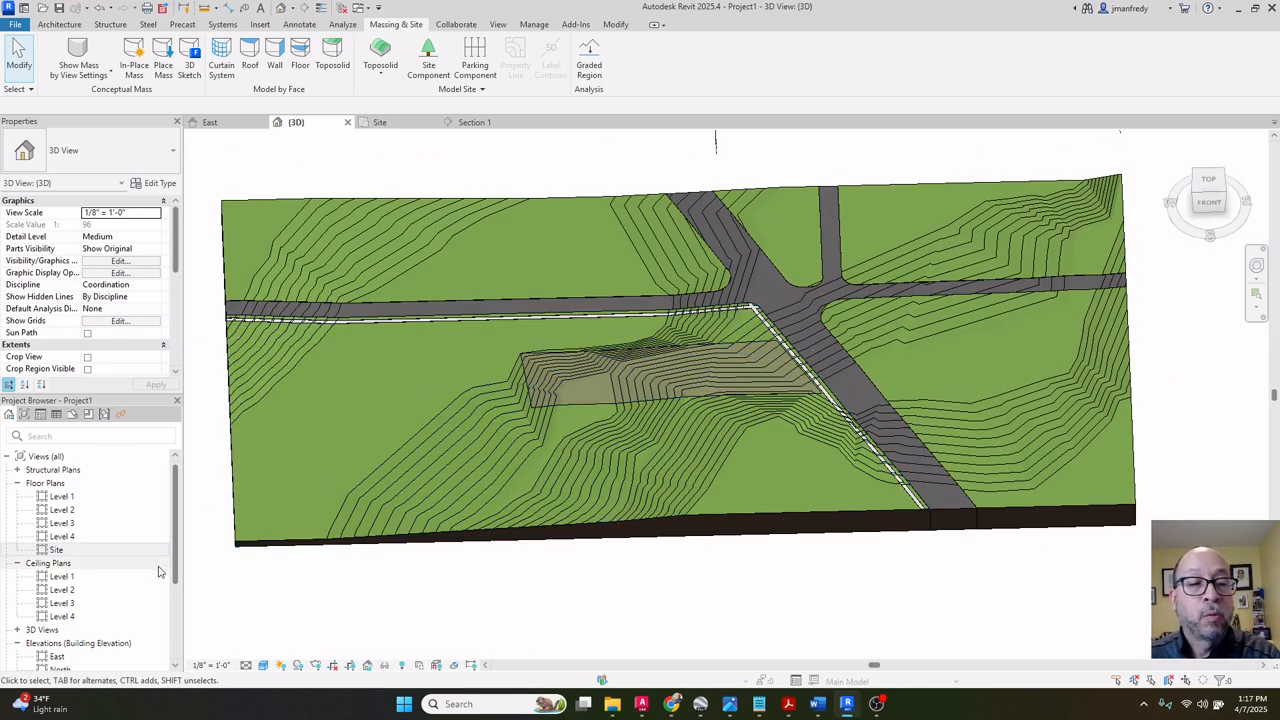
Examine the JM PROPERTY parcel in the Site floor plan and from another angle in the 3D view.
{"action": "double_click", "coordinate": [57, 550]}
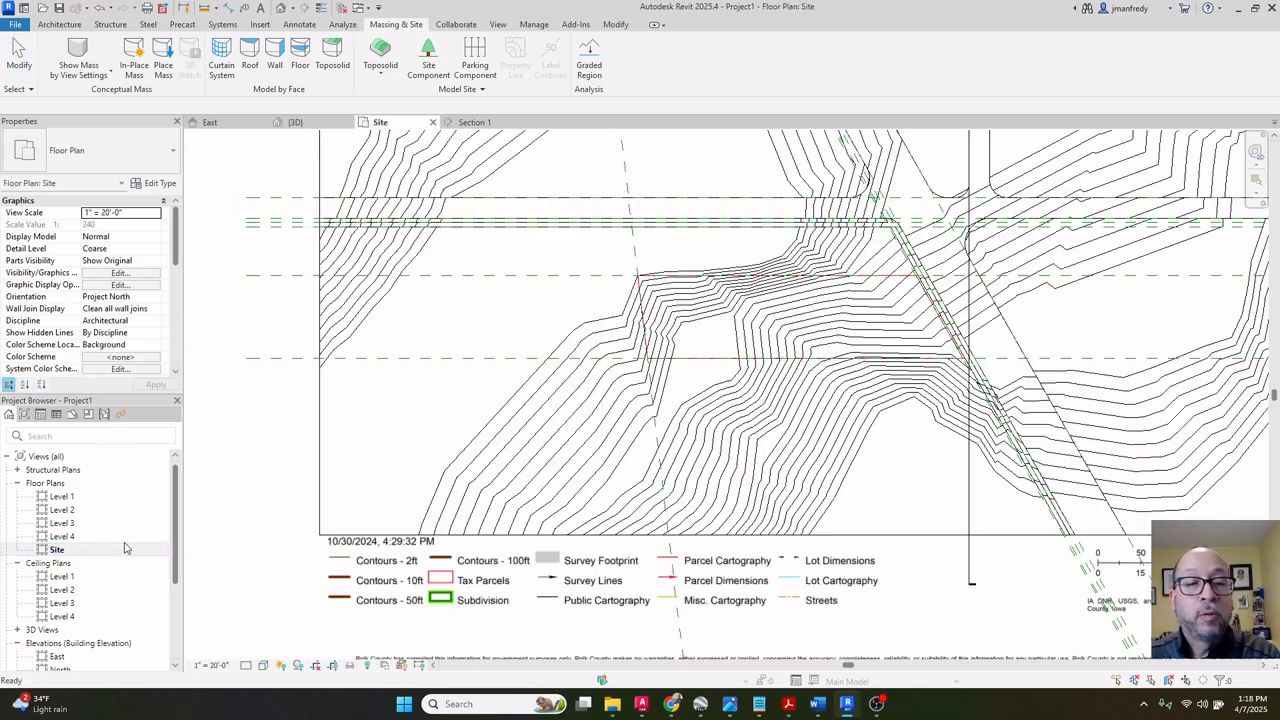
{"action": "left_click", "coordinate": [755, 304]}
{"action": "scroll", "coordinate": [757, 308], "scroll_direction": "up", "scroll_amount": 3}
{"action": "middle_click_drag", "start_coordinate": [757, 312], "coordinate": [631, 358]}
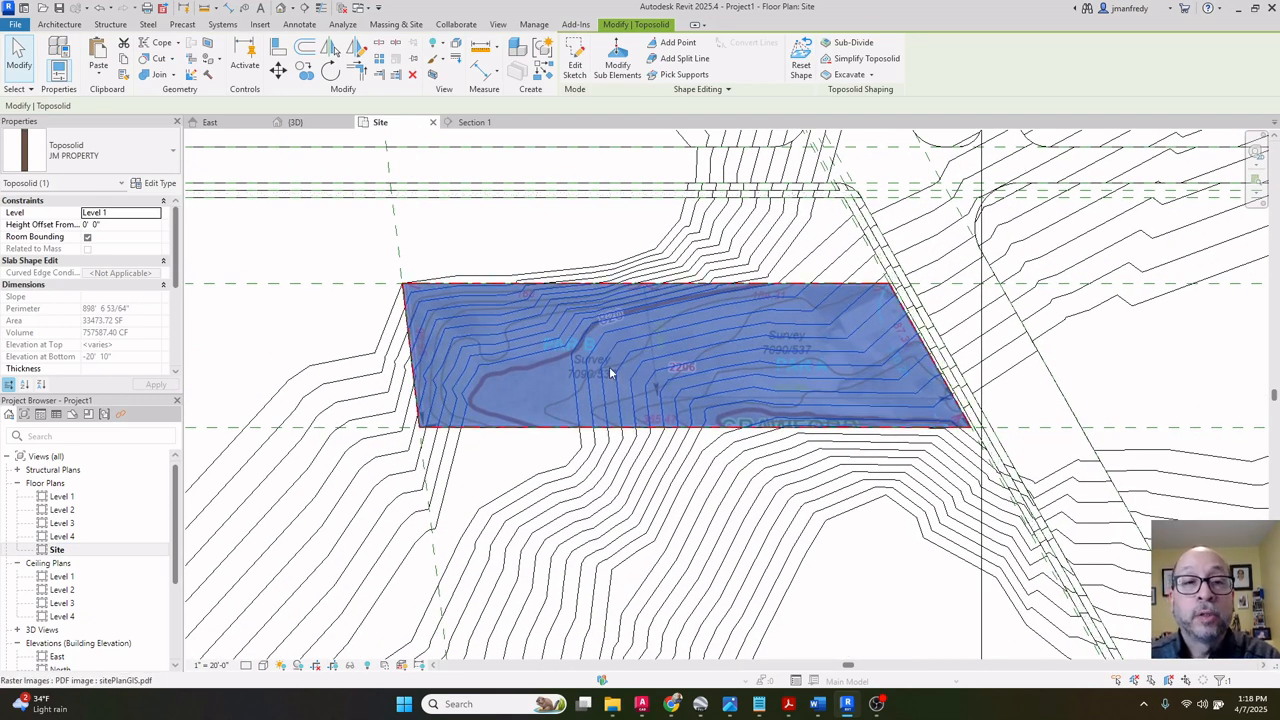
{"action": "left_click", "coordinate": [282, 9]}
{"action": "middle_click_drag", "start_coordinate": [666, 375], "coordinate": [584, 362], "text": "shift"}
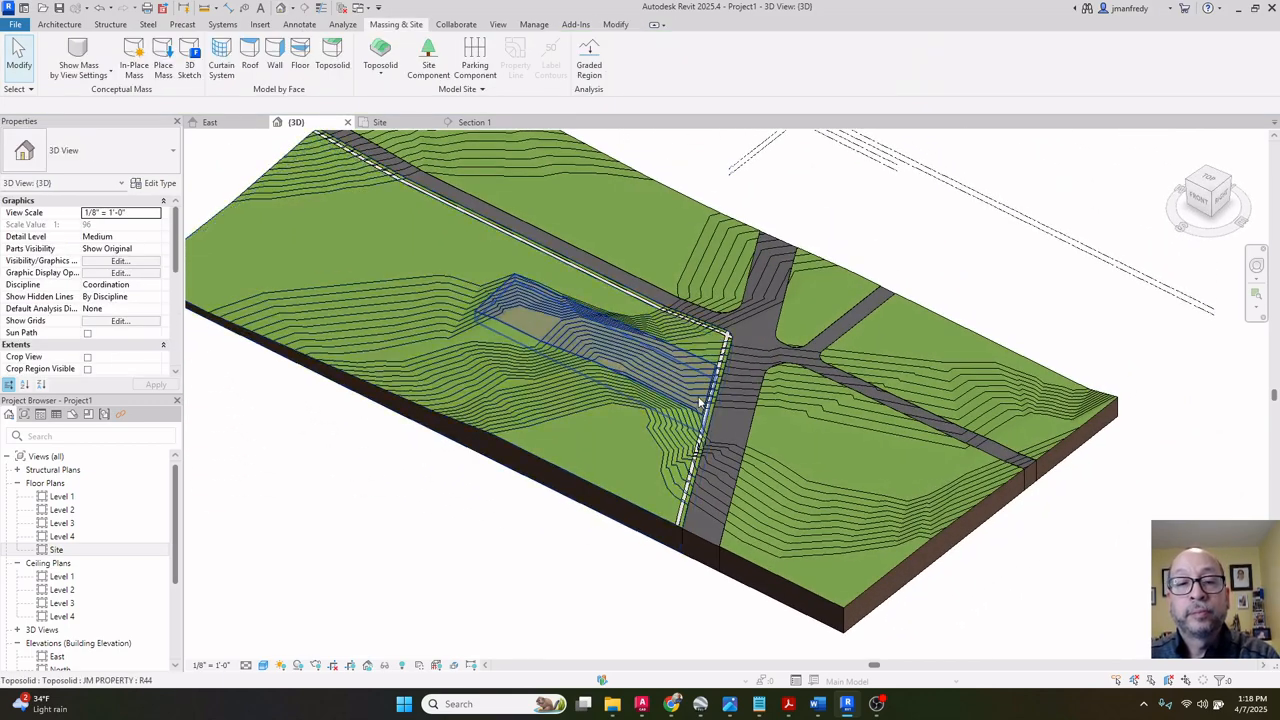
Examine the JM PROPERTY parcel from another angle in 3D, then check the site in the East elevation and Section 1.
{"action": "scroll", "coordinate": [700, 401], "scroll_direction": "up", "scroll_amount": 5}
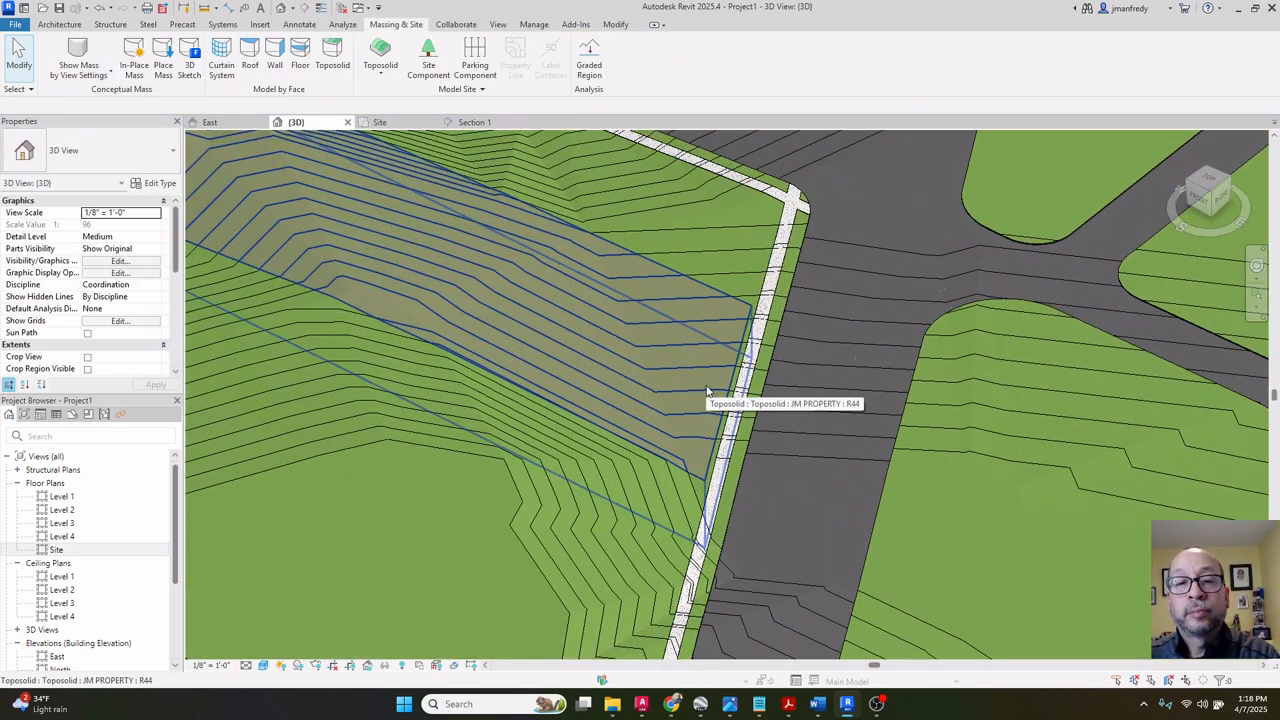
{"action": "scroll", "coordinate": [706, 388], "scroll_direction": "down", "scroll_amount": 5}
{"action": "middle_click_drag", "start_coordinate": [699, 388], "coordinate": [740, 380], "text": "shift"}
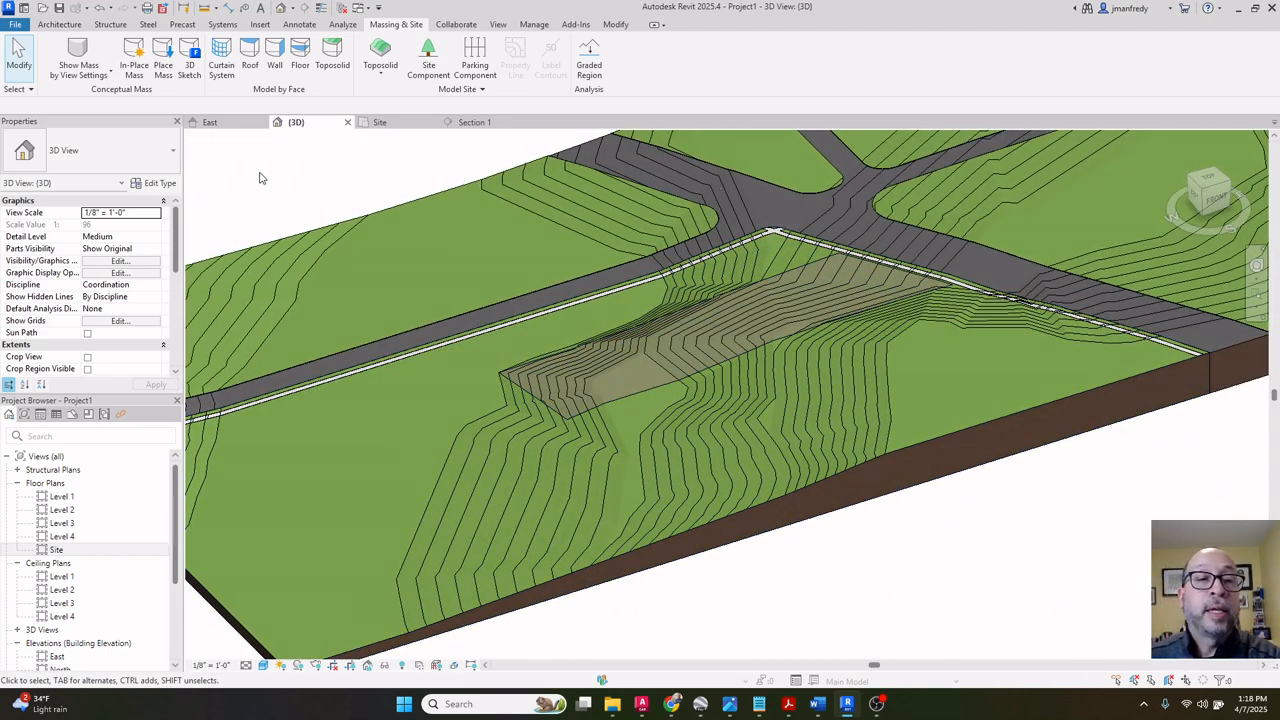
{"action": "left_click", "coordinate": [212, 122]}
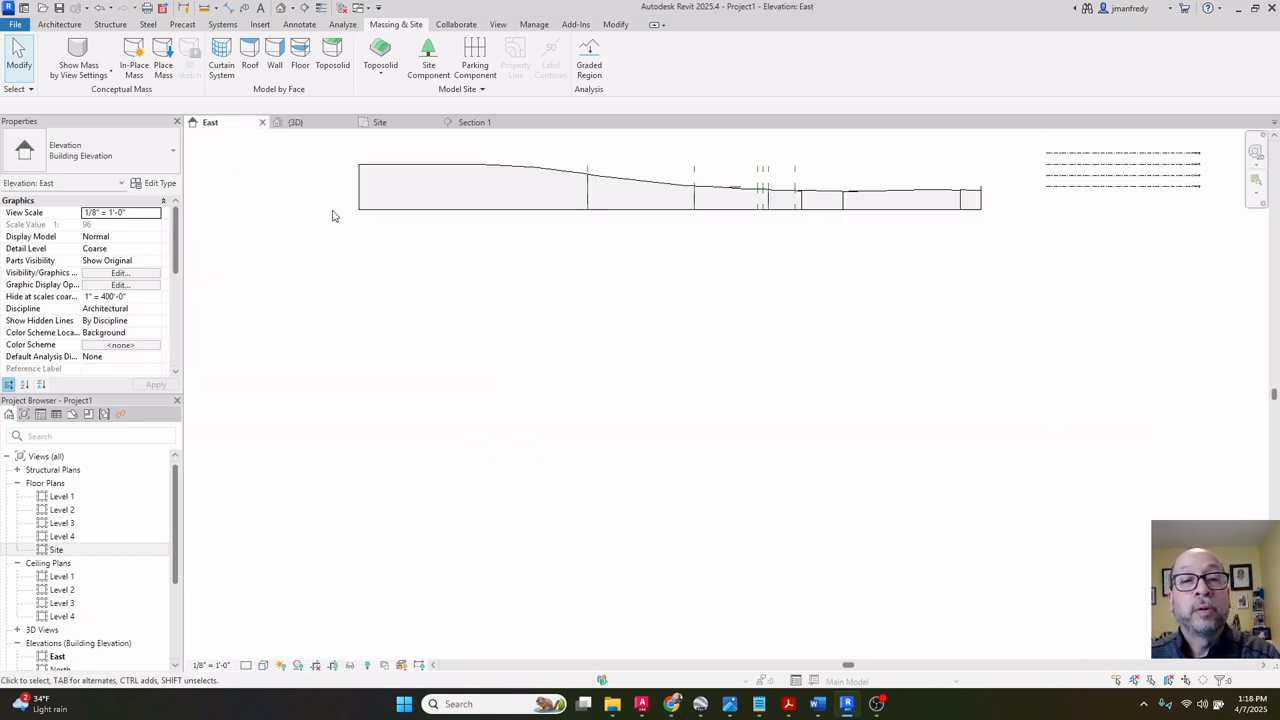
{"action": "left_click", "coordinate": [283, 8]}
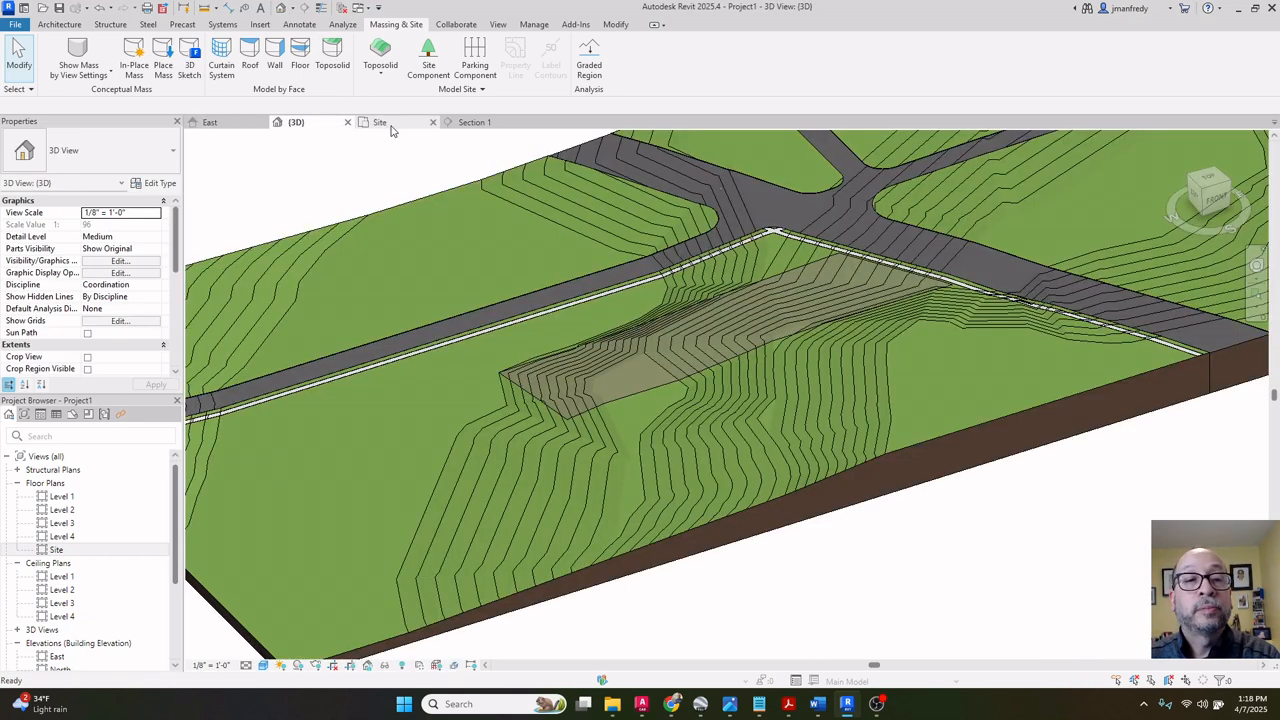
{"action": "left_click", "coordinate": [474, 122]}
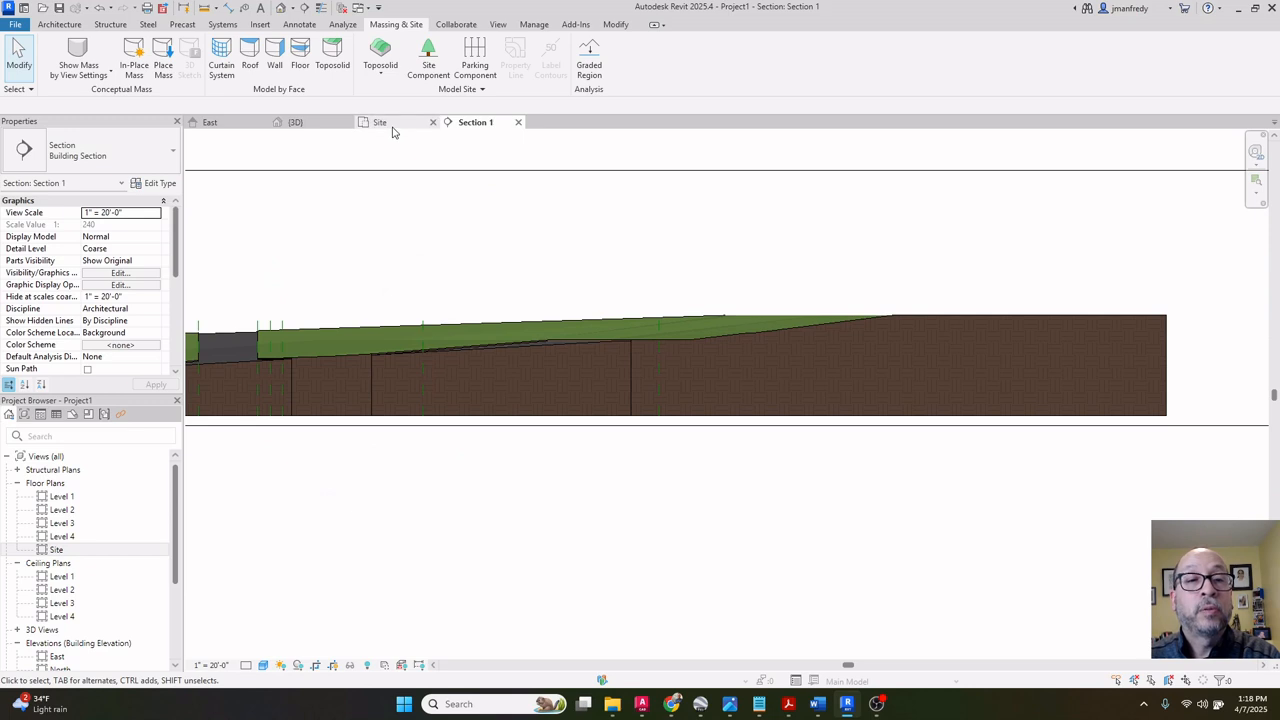
Close the inactive views, switch to the sitePlan112024.rvt project and examine the whole layout in its Site floor plan.
{"action": "left_click", "coordinate": [342, 8]}
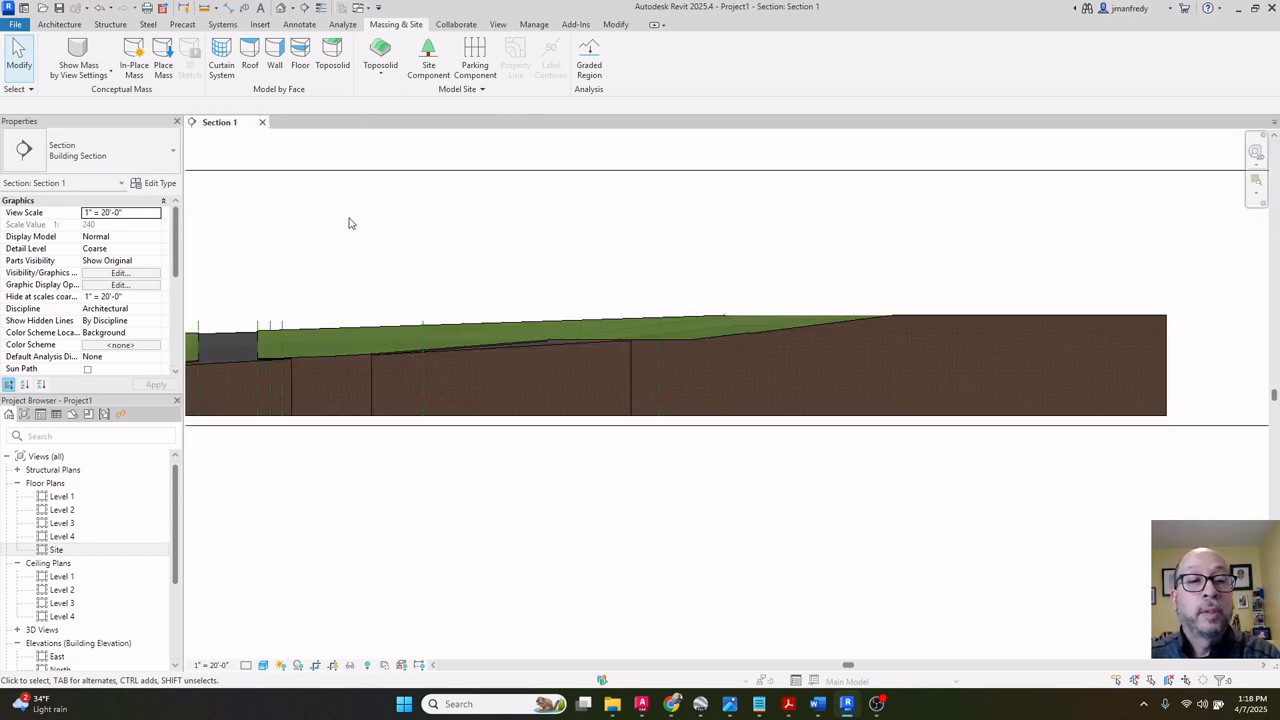
{"action": "middle_click_drag", "start_coordinate": [349, 223], "coordinate": [429, 270]}
{"action": "scroll", "coordinate": [430, 239], "scroll_direction": "down", "scroll_amount": 1}
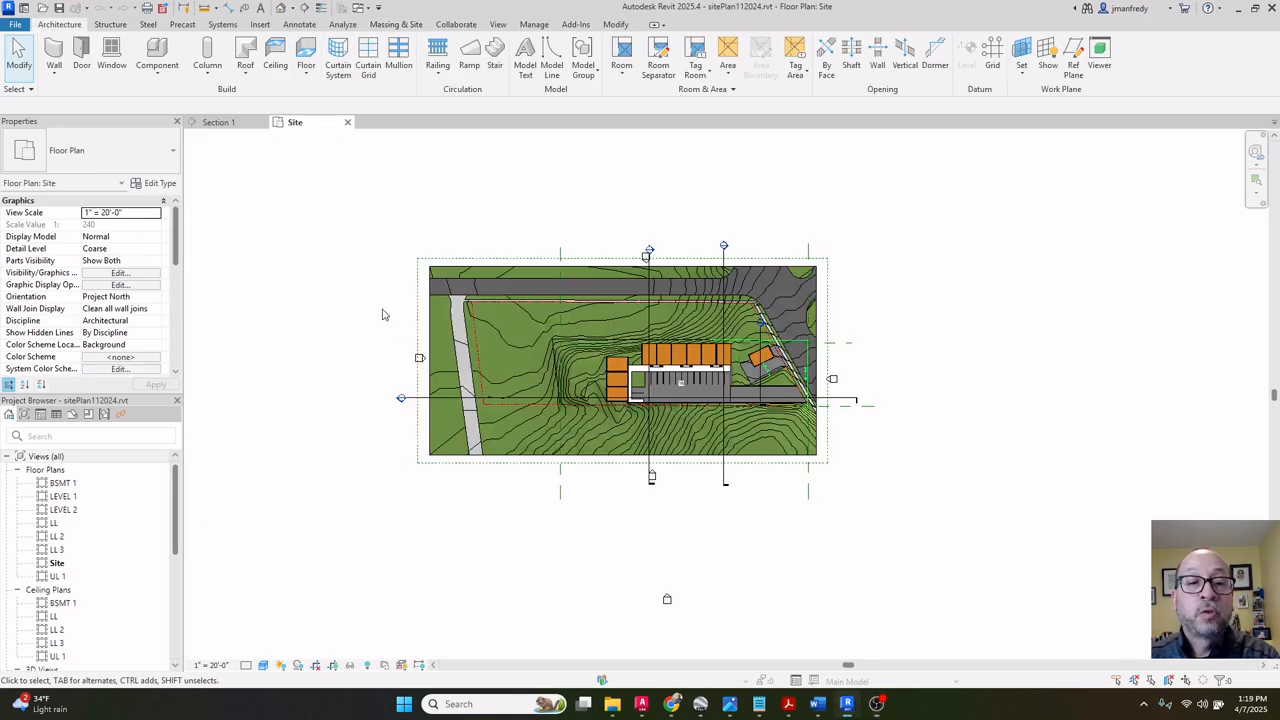
{"action": "scroll", "coordinate": [385, 318], "scroll_direction": "up", "scroll_amount": 4}
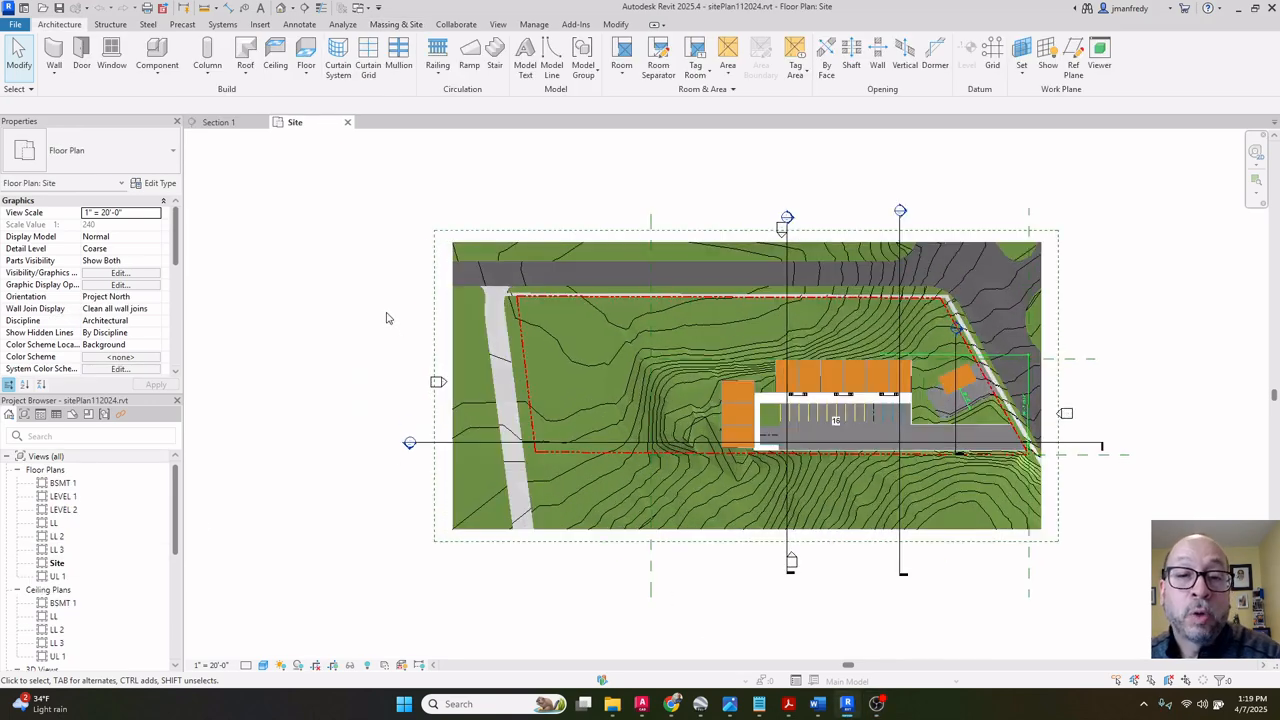
{"action": "middle_click_drag", "start_coordinate": [379, 318], "coordinate": [297, 294]}
{"action": "middle_click_drag", "start_coordinate": [624, 409], "coordinate": [584, 387]}
{"action": "scroll", "coordinate": [532, 363], "scroll_direction": "up", "scroll_amount": 1}
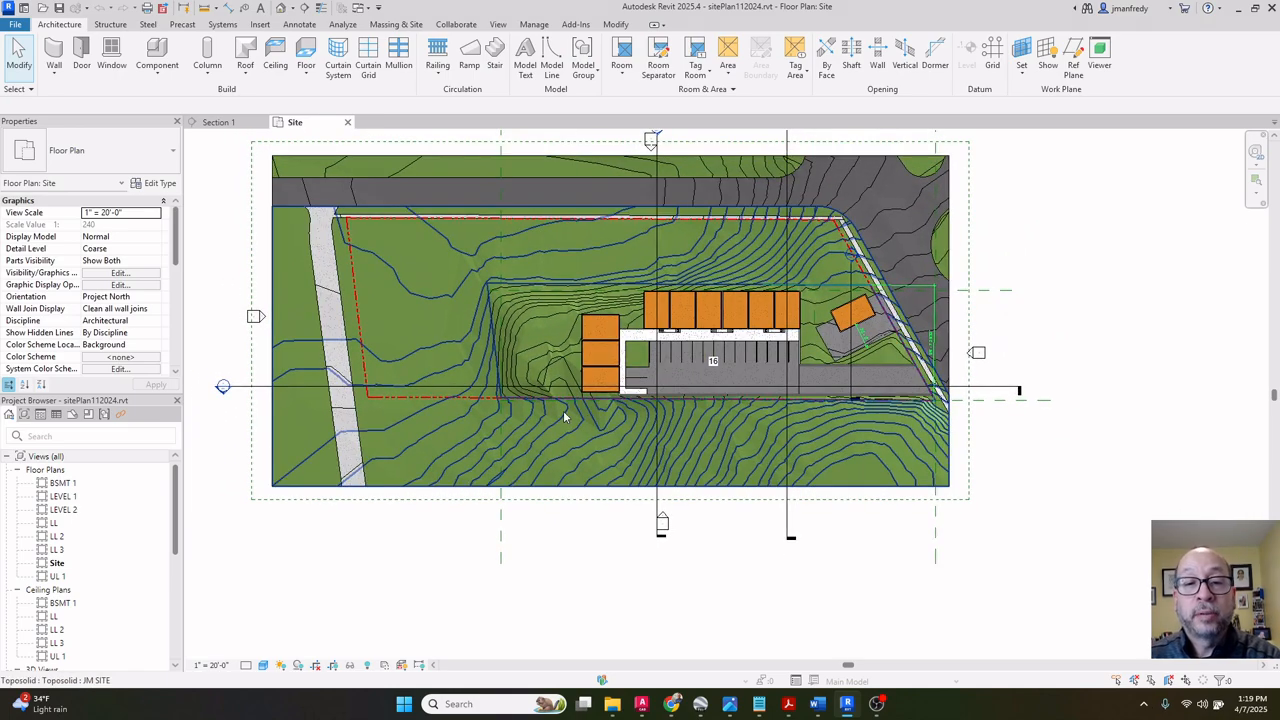
Open the default 3D view of the finished site and inspect the JM STREET toposolid and the adjoining sidewalk.
{"action": "left_click", "coordinate": [281, 8]}
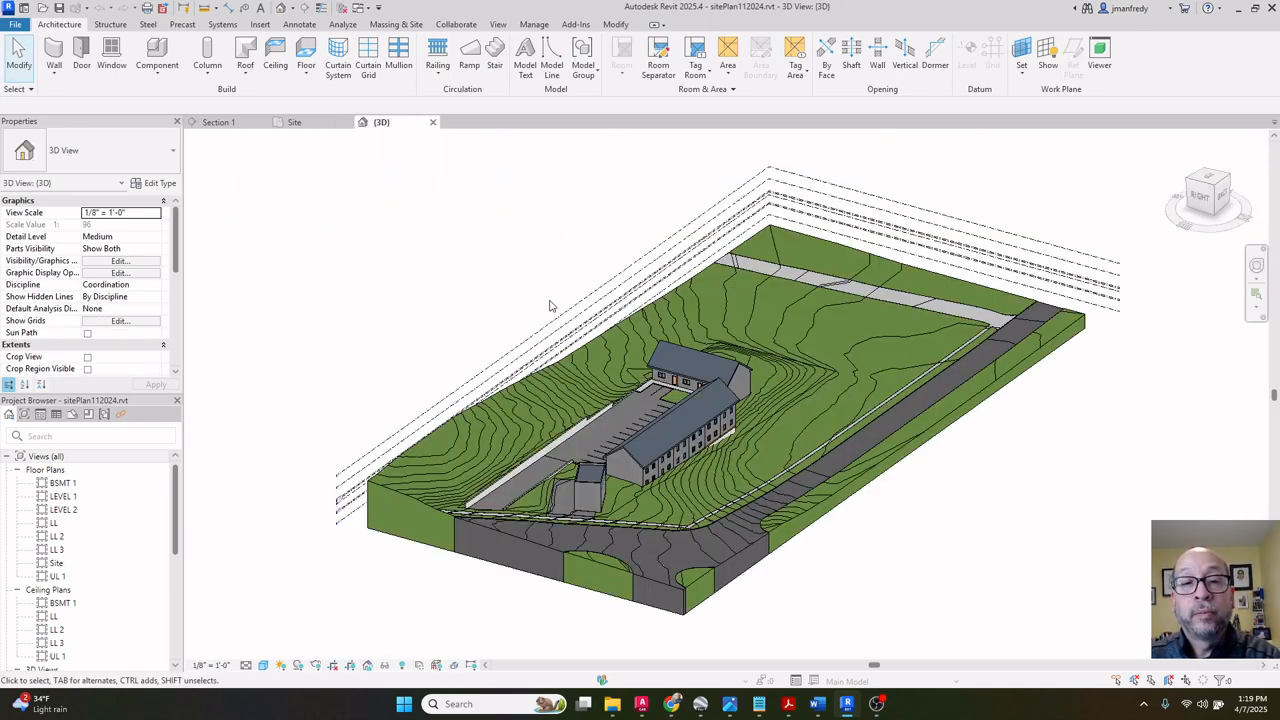
{"action": "middle_click_drag", "start_coordinate": [636, 365], "coordinate": [1036, 450], "text": "shift"}
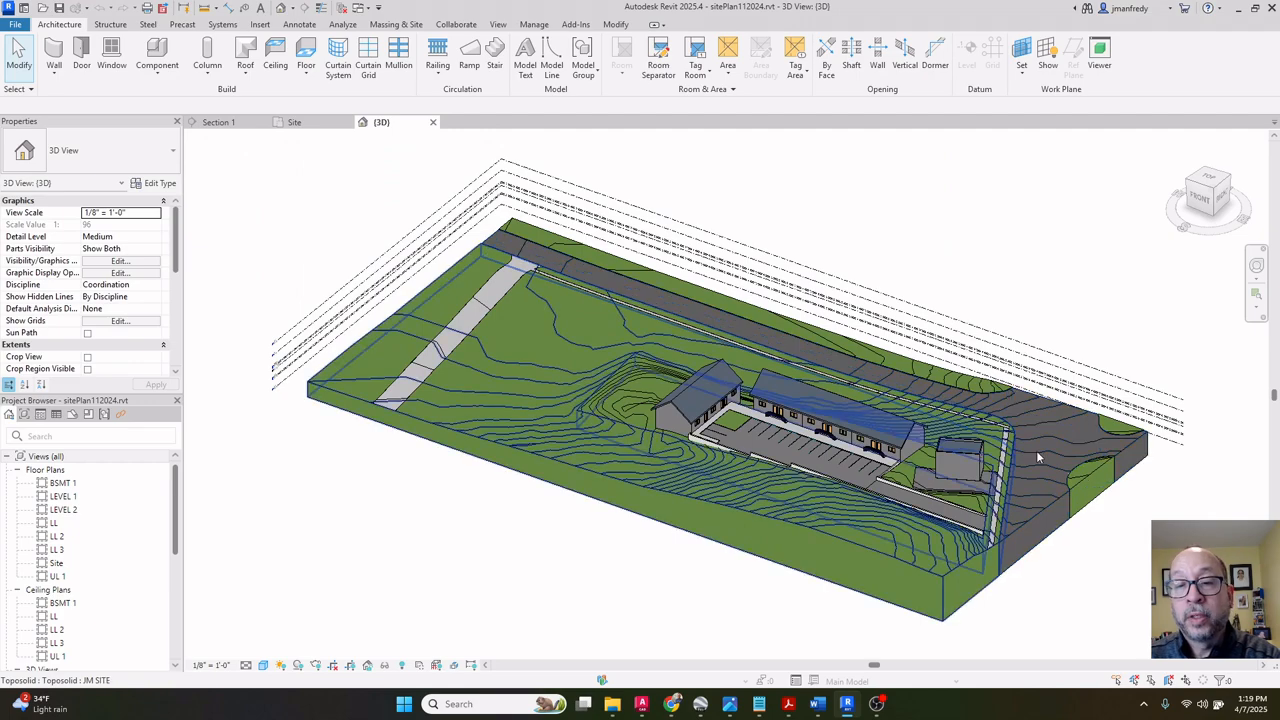
{"action": "left_click", "coordinate": [1045, 515]}
{"action": "scroll", "coordinate": [1045, 515], "scroll_direction": "up", "scroll_amount": 5}
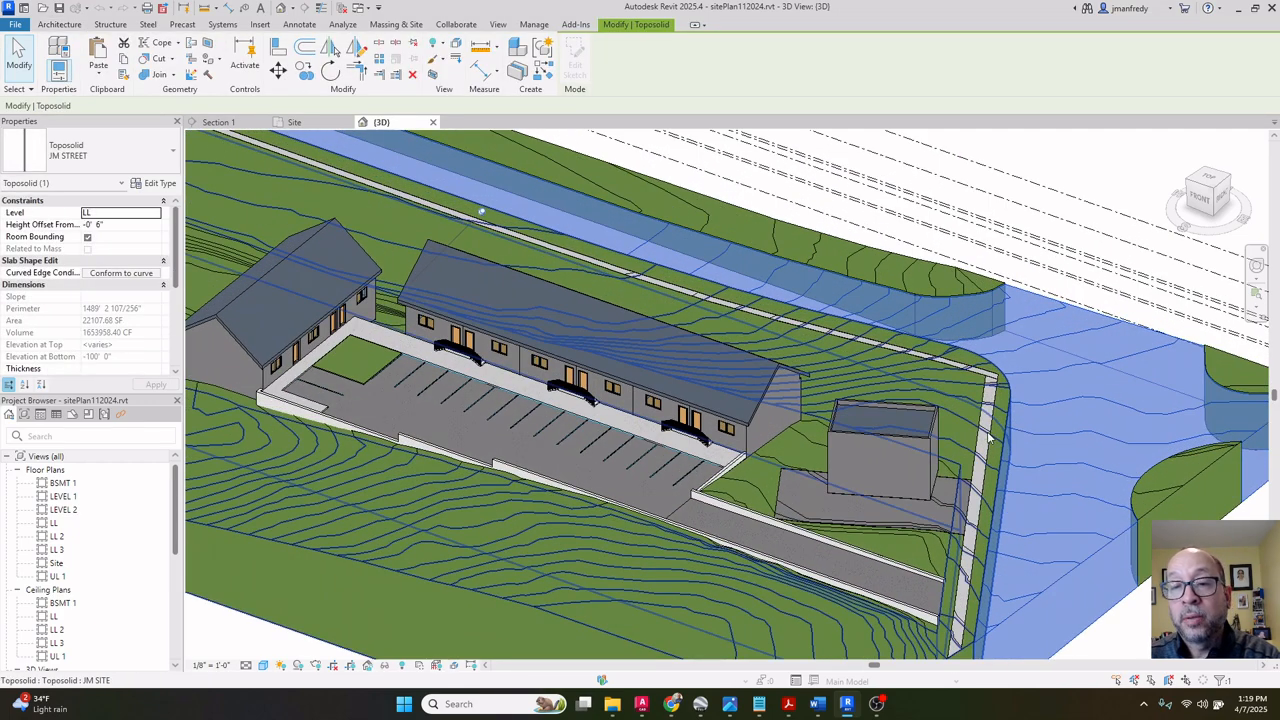
{"action": "left_click", "coordinate": [988, 425]}
{"action": "key", "text": "Escape"}
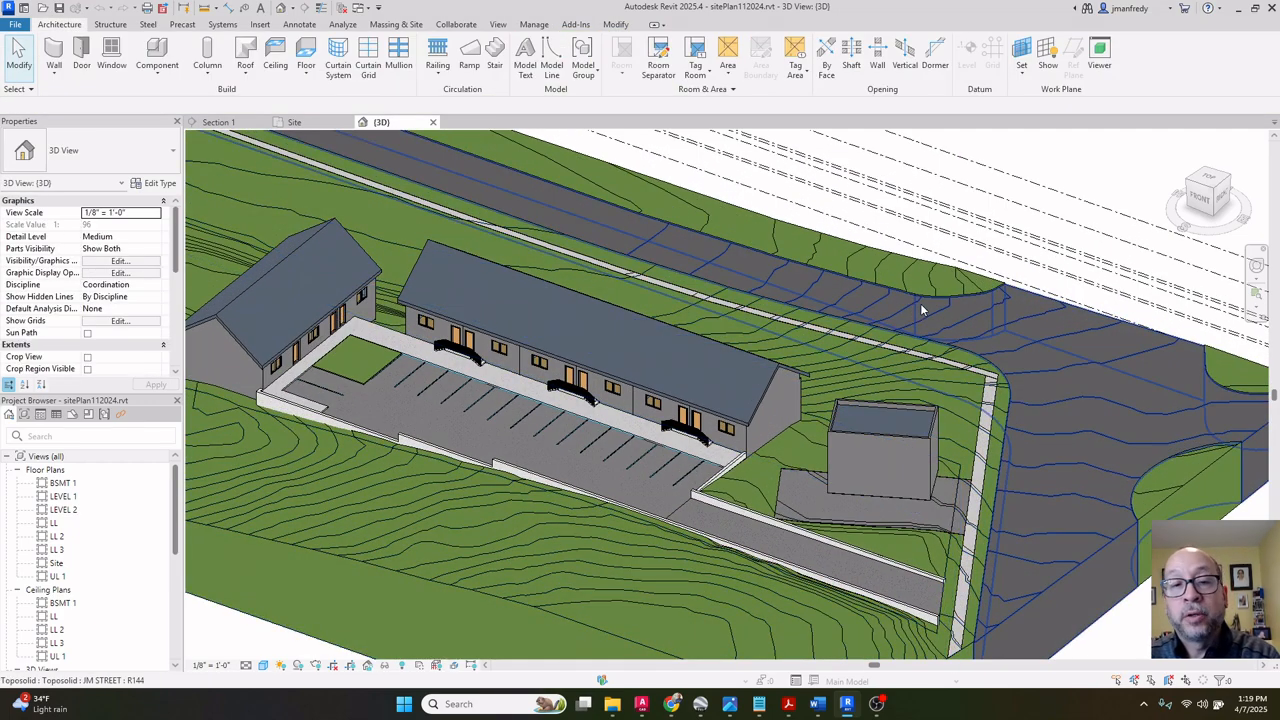
{"action": "scroll", "coordinate": [910, 305], "scroll_direction": "down", "scroll_amount": 4}
{"action": "middle_click_drag", "start_coordinate": [910, 305], "coordinate": [388, 287], "text": "shift"}
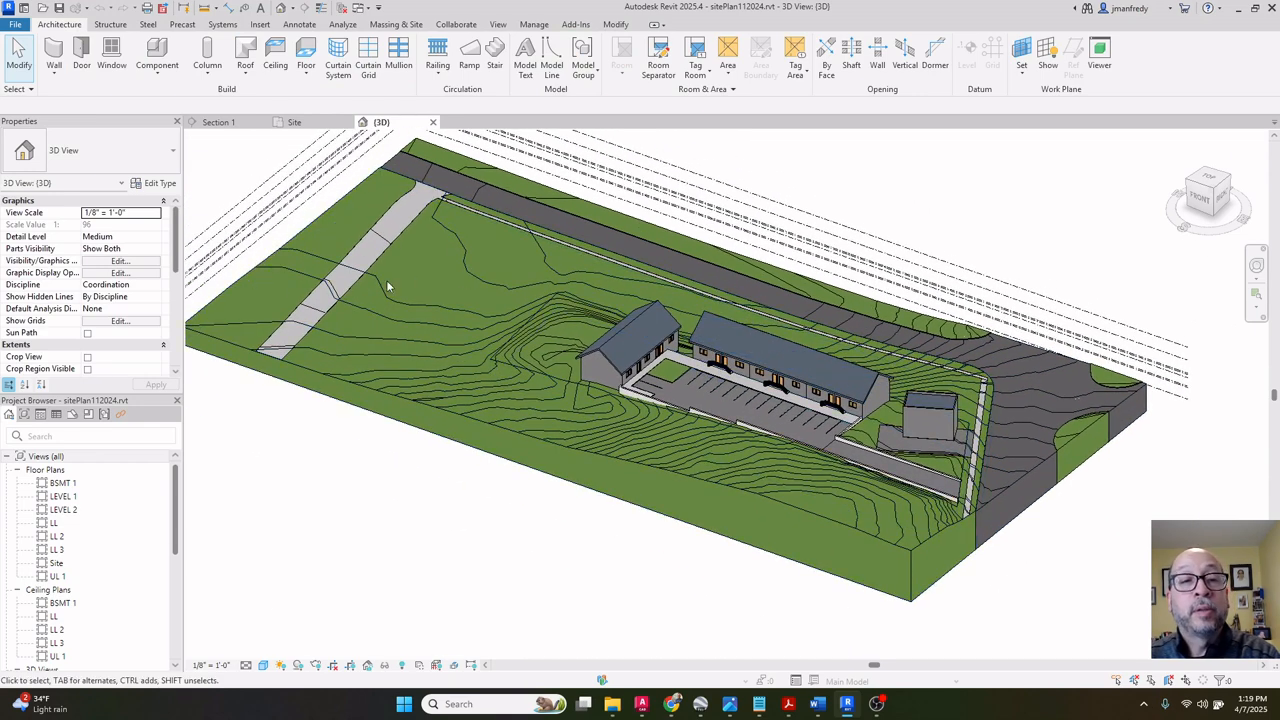
Inspect the JM SIDEWALK sub-division's material and height, following it around the site toward the small corner building.
{"action": "left_click", "coordinate": [340, 291]}
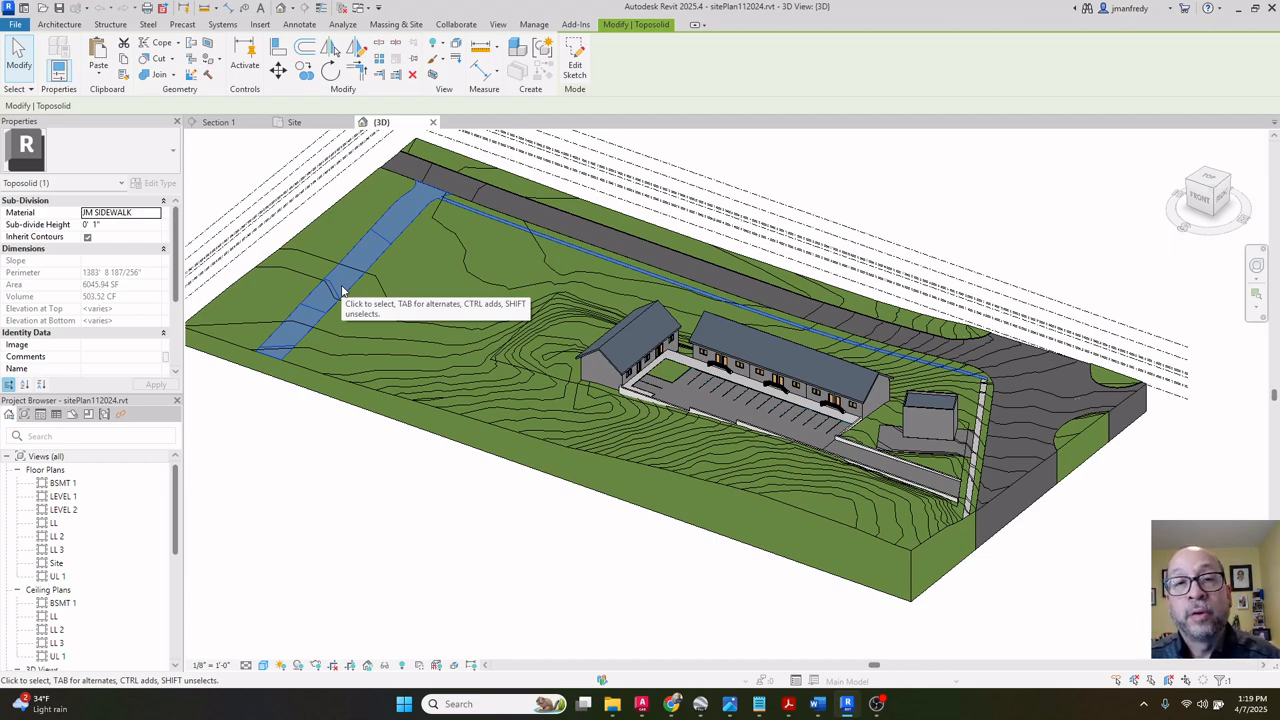
{"action": "middle_click_drag", "start_coordinate": [342, 290], "coordinate": [380, 324], "text": "shift"}
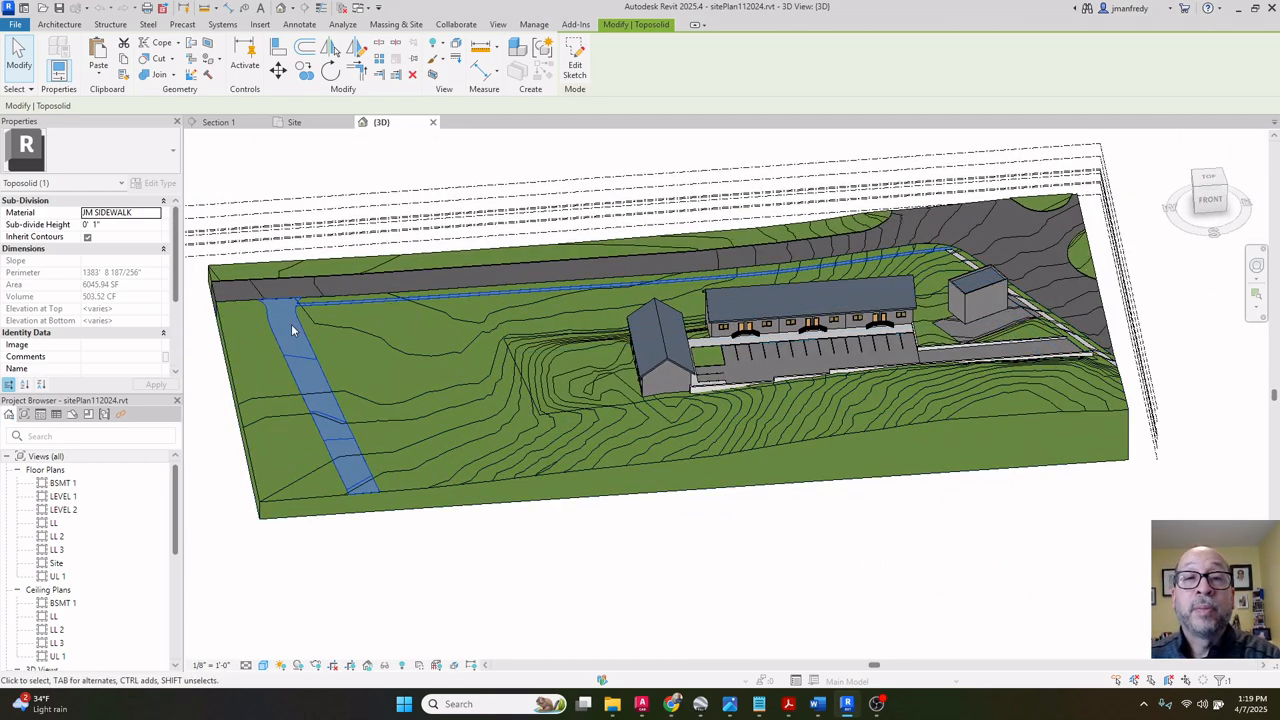
{"action": "key", "text": "Escape"}
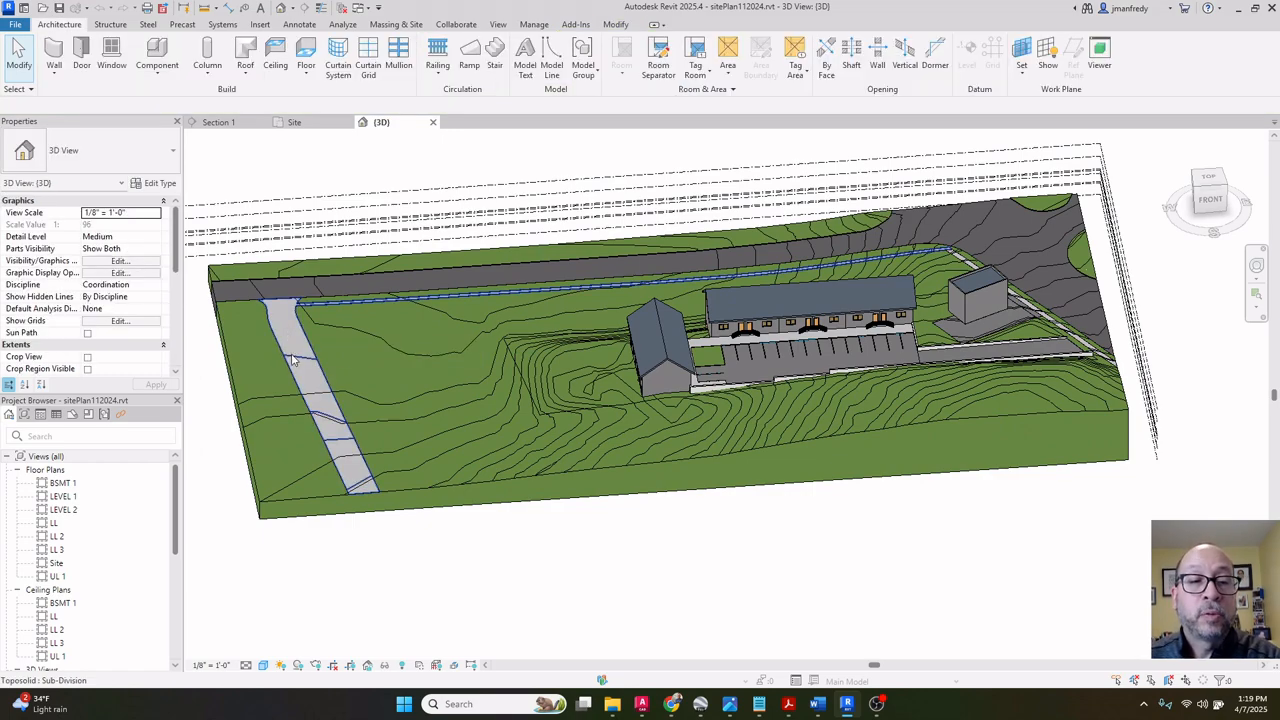
{"action": "left_click", "coordinate": [313, 345]}
{"action": "mouse_move", "coordinate": [668, 353]}
{"action": "middle_mouse_down"}
{"action": "mouse_move", "coordinate": [572, 339]}
{"action": "mouse_move", "coordinate": [672, 360]}
{"action": "mouse_move", "coordinate": [655, 350]}
{"action": "middle_mouse_up"}
{"action": "scroll", "coordinate": [857, 293], "scroll_direction": "up", "scroll_amount": 5}
{"action": "middle_click_drag", "start_coordinate": [906, 227], "coordinate": [870, 300]}
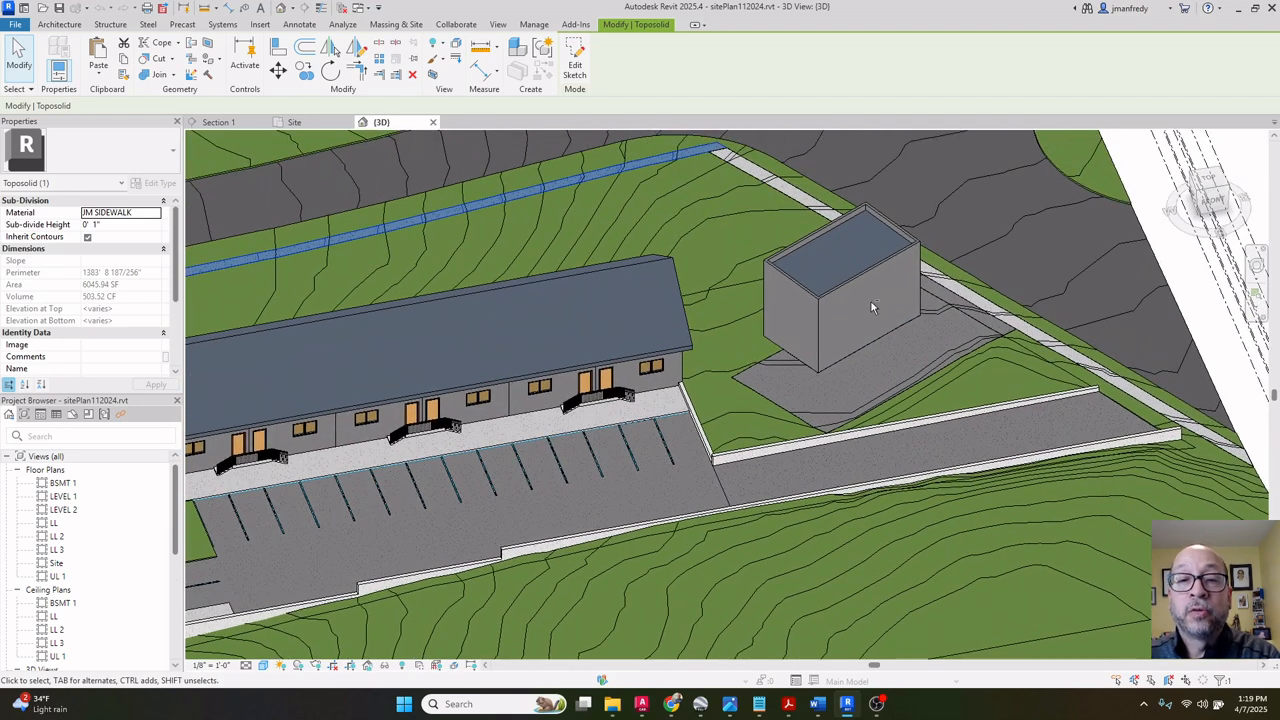
{"action": "scroll", "coordinate": [869, 300], "scroll_direction": "up", "scroll_amount": 2}
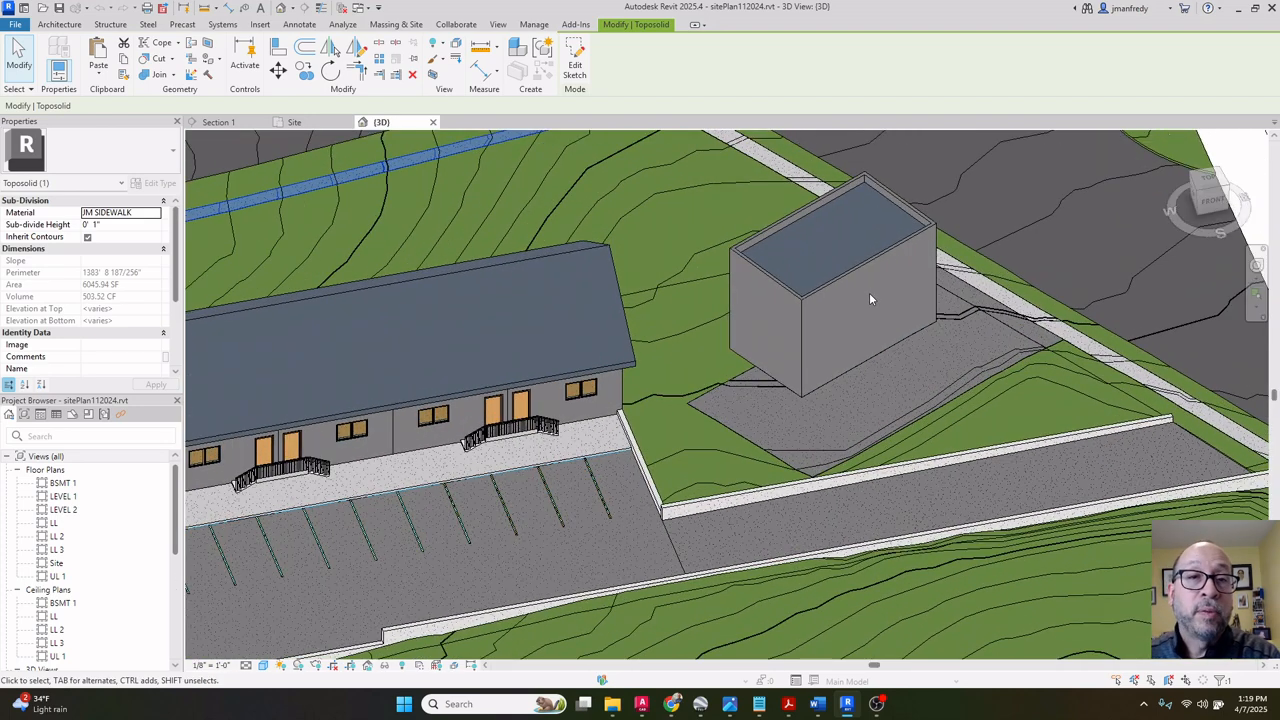
Inspect the JM PARKING sub-division around the small building, and examine the sloped driveway with its retaining walls.
{"action": "left_click", "coordinate": [890, 366]}
{"action": "scroll", "coordinate": [899, 362], "scroll_direction": "down", "scroll_amount": 1}
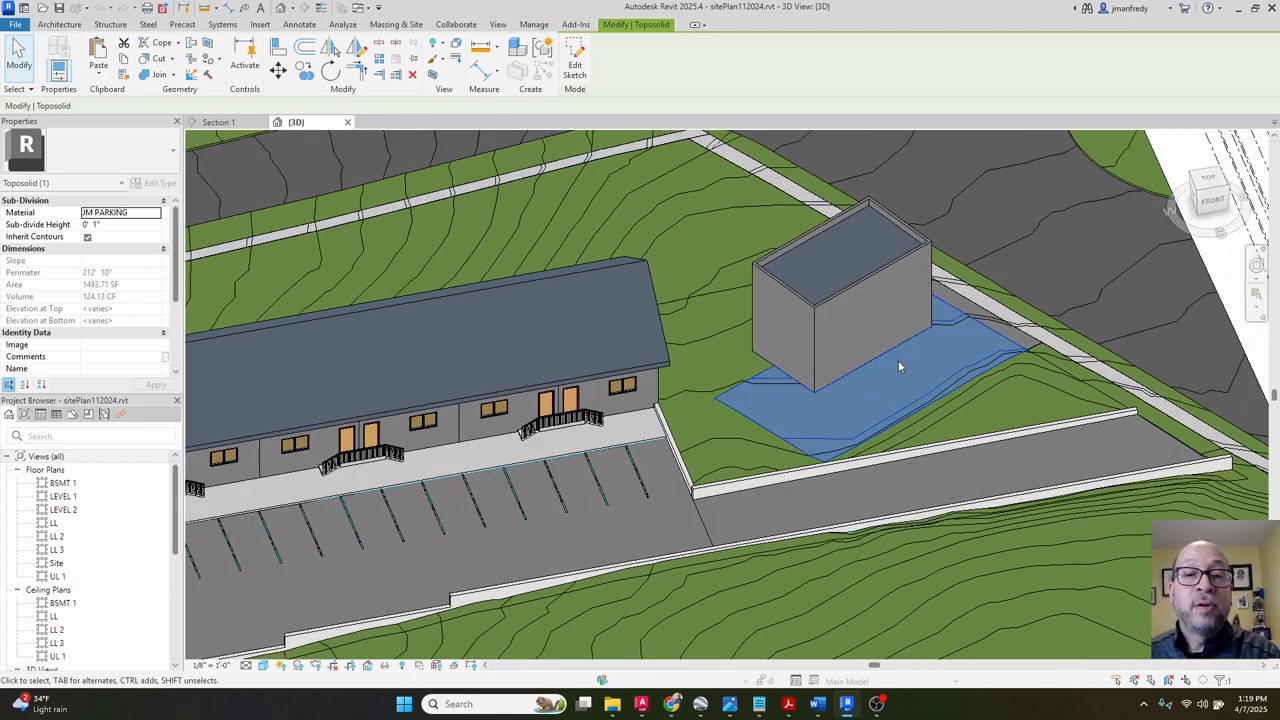
{"action": "scroll", "coordinate": [894, 357], "scroll_direction": "down", "scroll_amount": 1}
{"action": "middle_click_drag", "start_coordinate": [869, 382], "coordinate": [926, 287]}
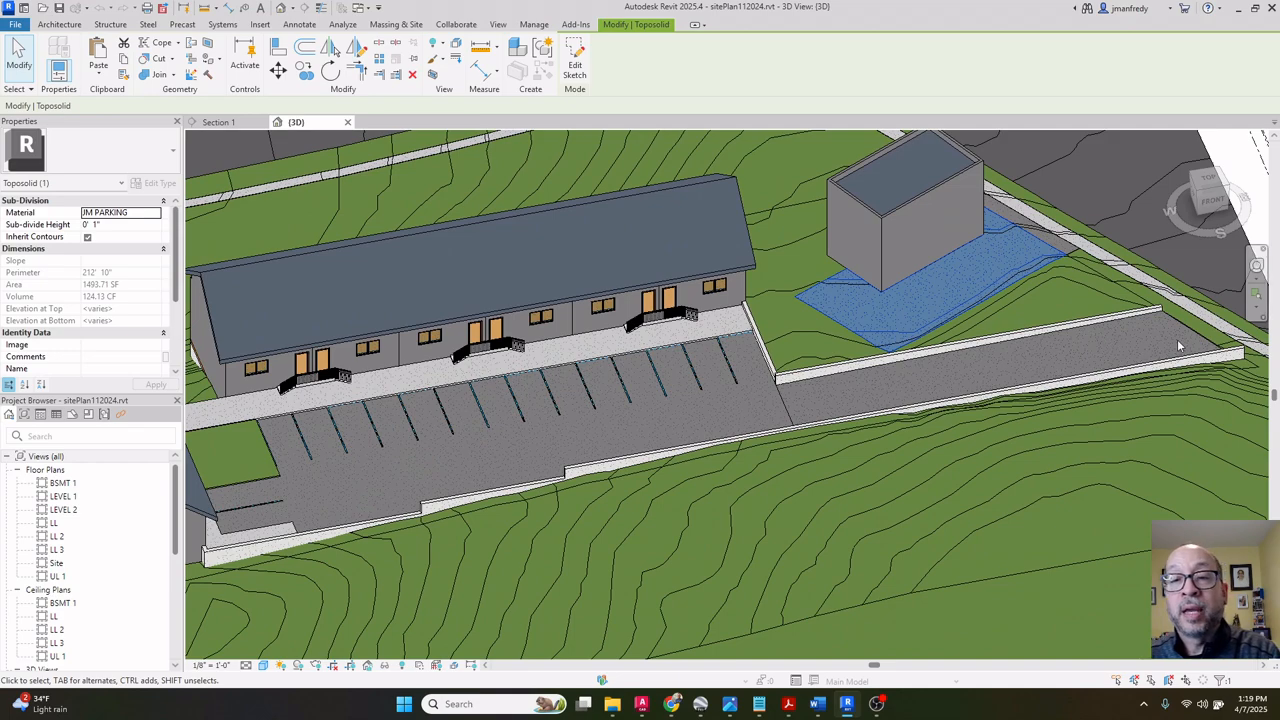
{"action": "scroll", "coordinate": [800, 390], "scroll_direction": "up", "scroll_amount": 6}
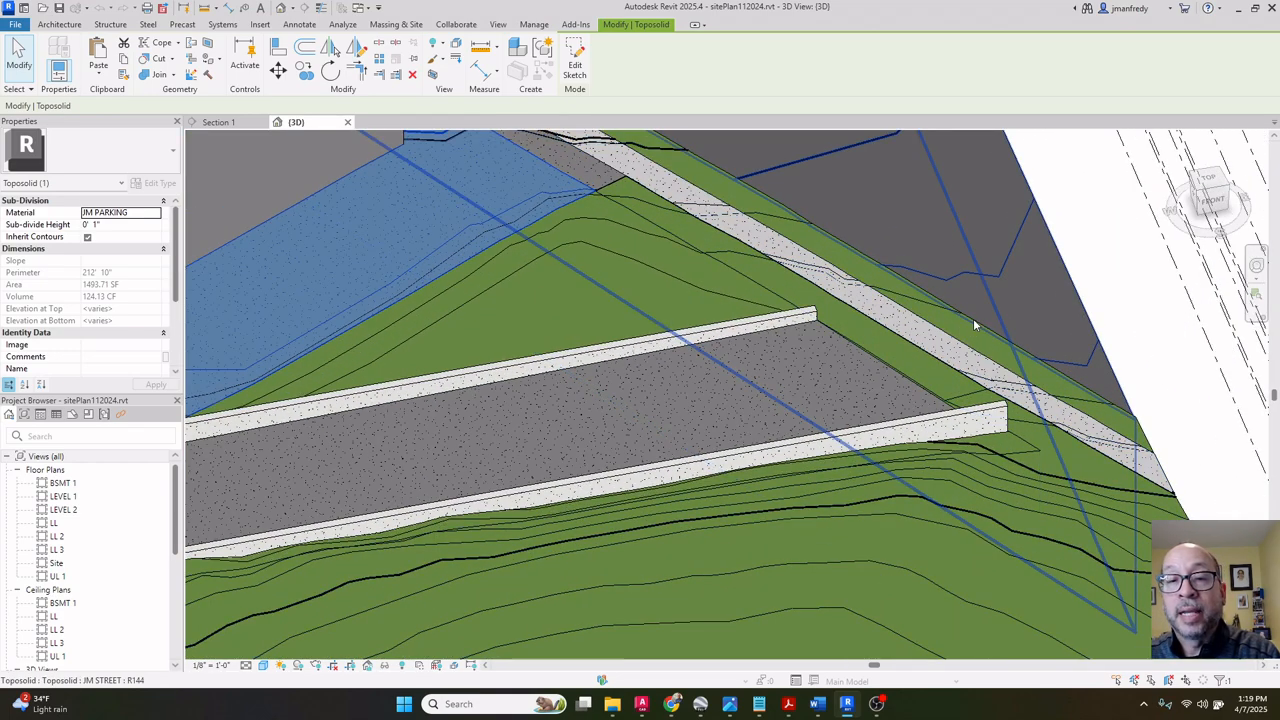
{"action": "scroll", "coordinate": [885, 331], "scroll_direction": "down", "scroll_amount": 2}
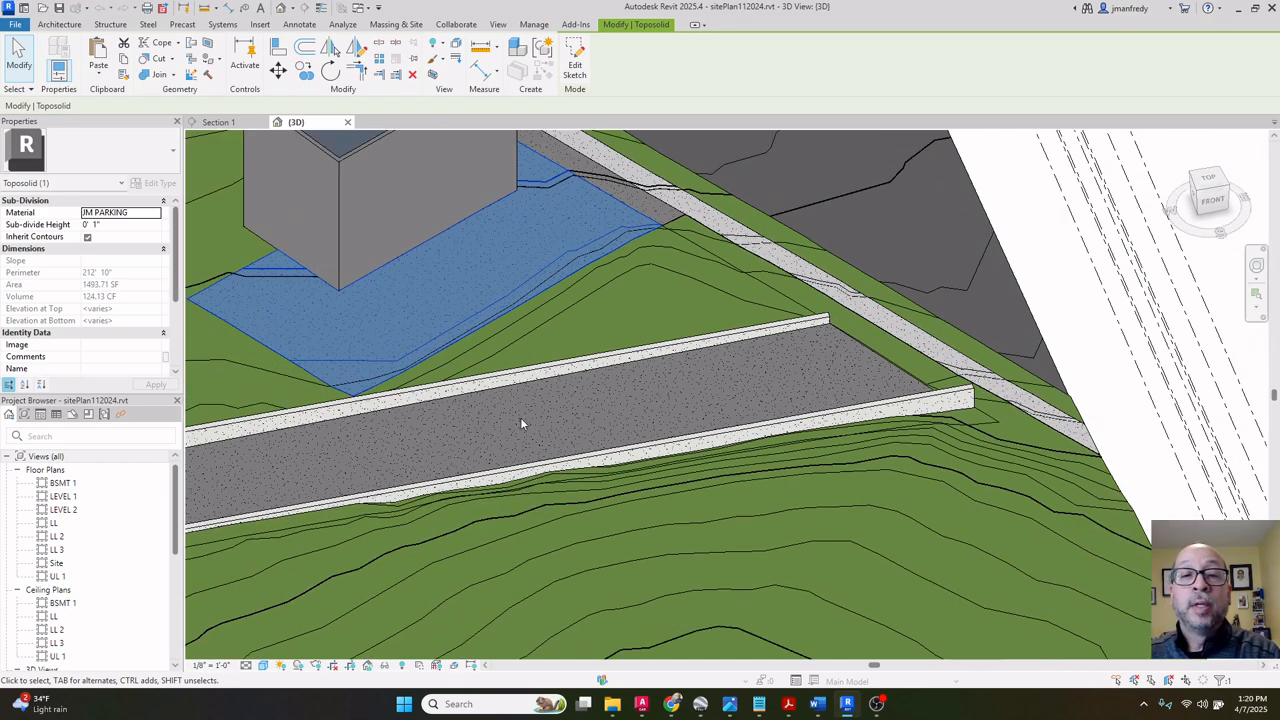
{"action": "middle_click_drag", "start_coordinate": [520, 417], "coordinate": [912, 361]}
{"action": "scroll", "coordinate": [830, 368], "scroll_direction": "down", "scroll_amount": 2}
{"action": "scroll", "coordinate": [814, 377], "scroll_direction": "down", "scroll_amount": 1}
{"action": "middle_click_drag", "start_coordinate": [502, 398], "coordinate": [760, 386]}
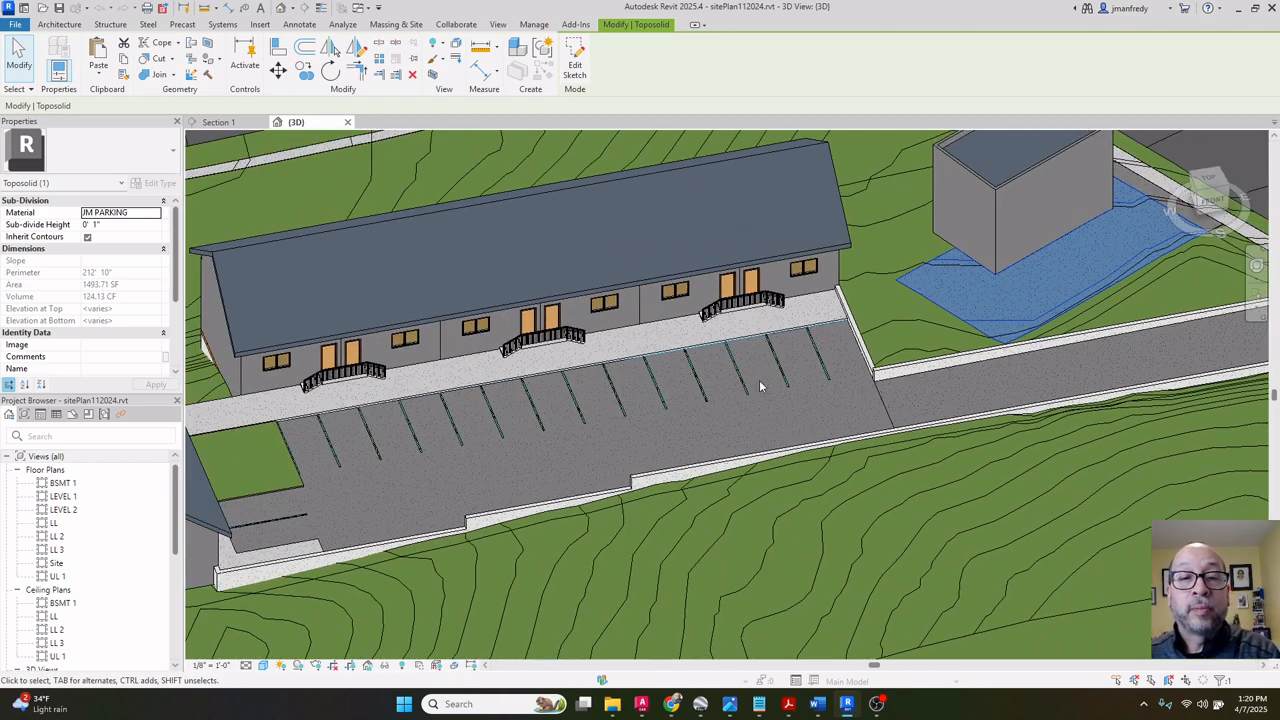
Inspect the JM PARKING floor of the parking lot and the JM SIDEWALK floor along the long building's entrances.
{"action": "left_click", "coordinate": [878, 413]}
{"action": "left_click", "coordinate": [812, 422]}
{"action": "scroll", "coordinate": [825, 390], "scroll_direction": "down", "scroll_amount": 1}
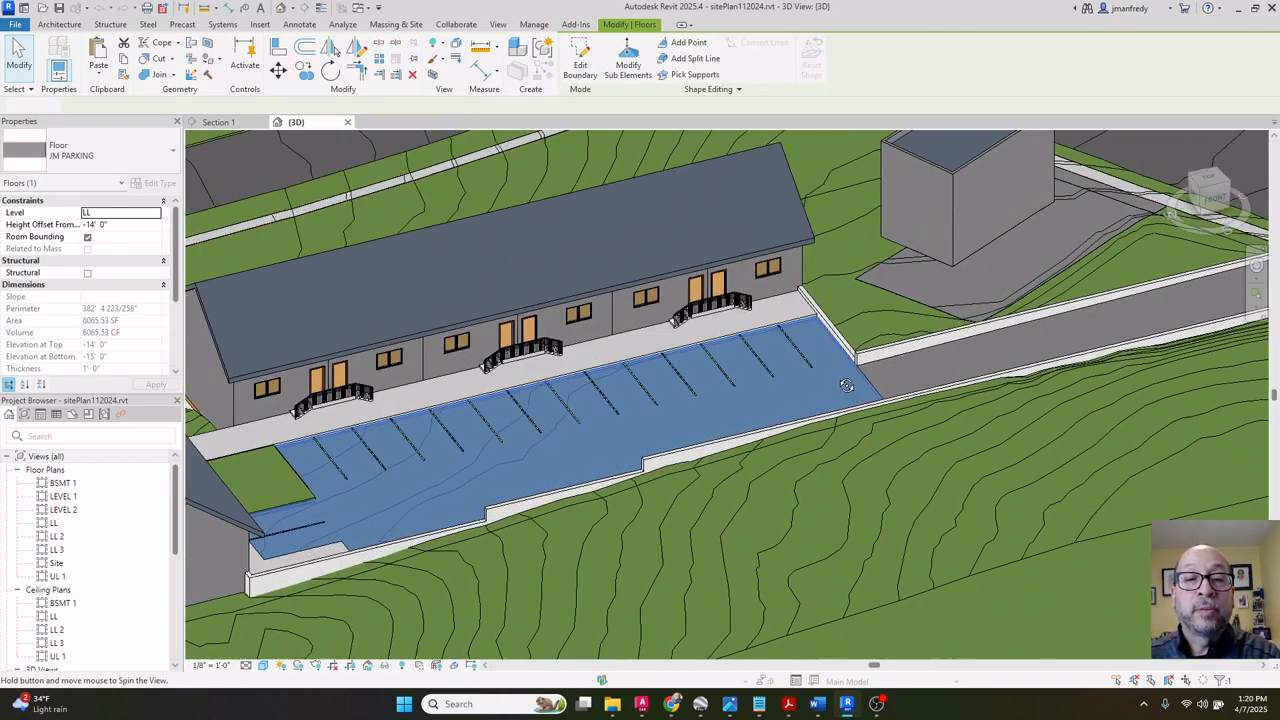
{"action": "middle_click_drag", "start_coordinate": [806, 388], "coordinate": [786, 384], "text": "shift"}
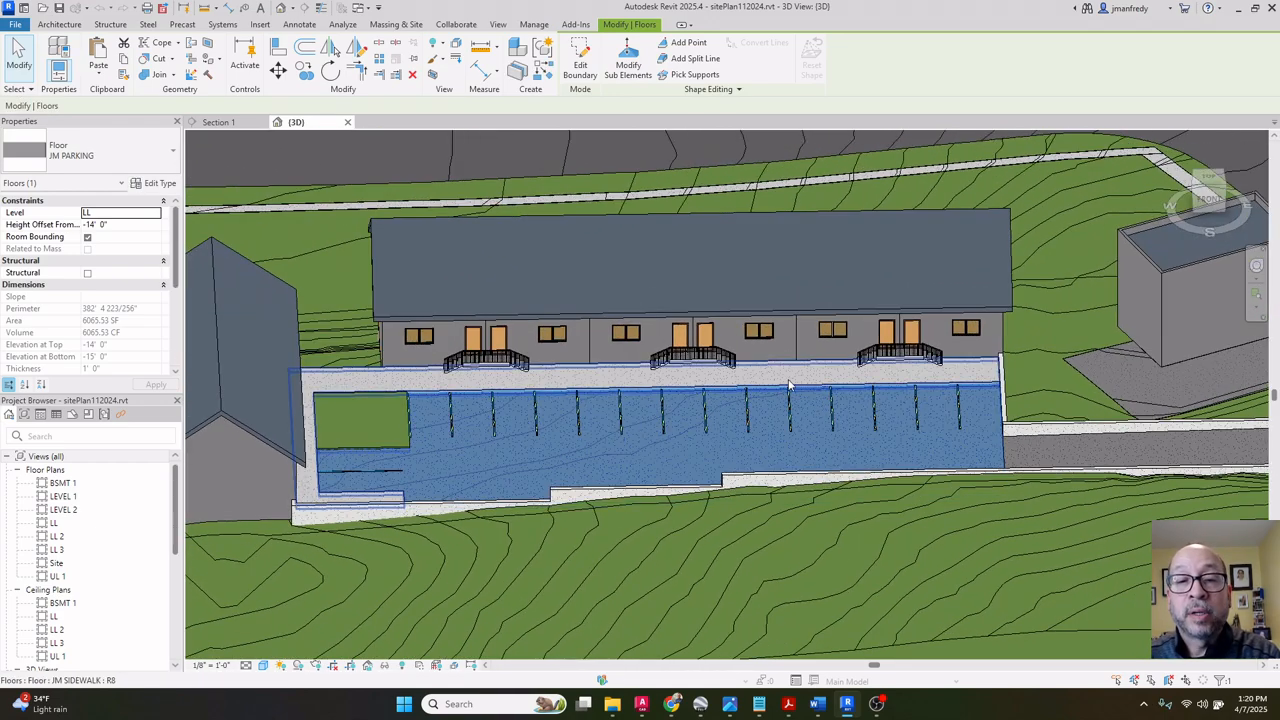
{"action": "left_click", "coordinate": [787, 385]}
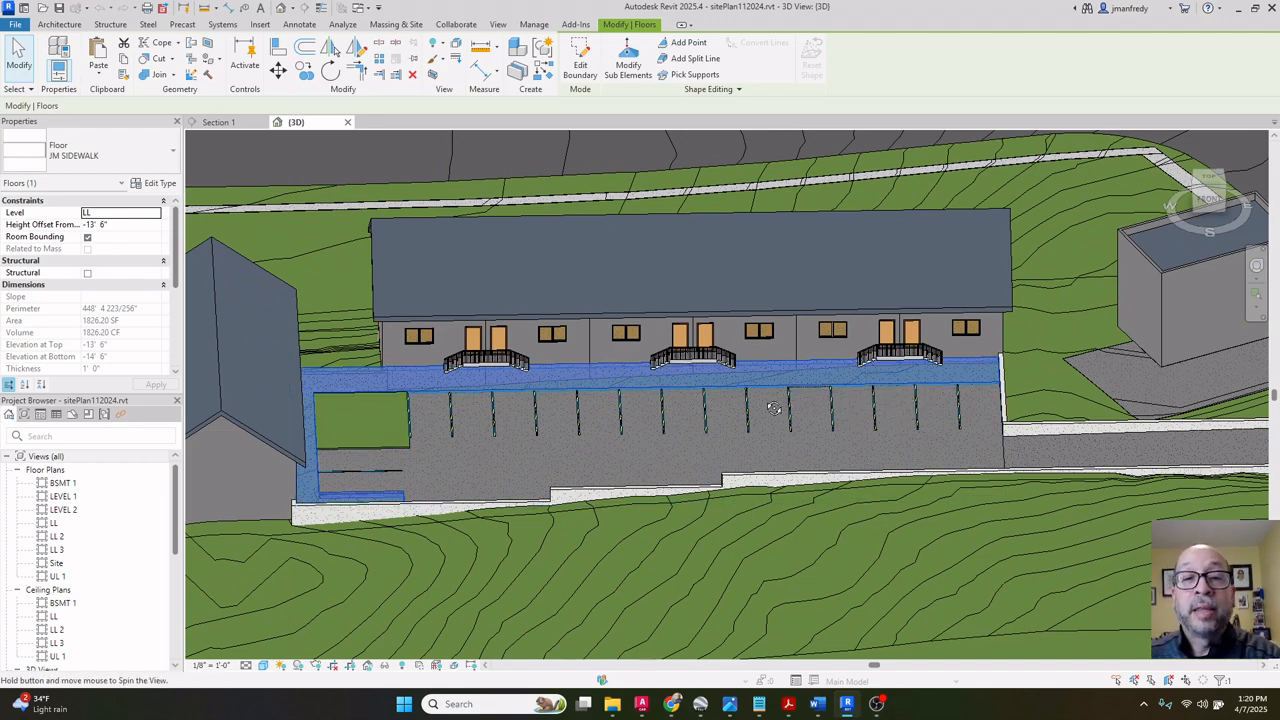
{"action": "middle_click_drag", "start_coordinate": [773, 408], "coordinate": [707, 418], "text": "shift"}
{"action": "scroll", "coordinate": [698, 413], "scroll_direction": "up", "scroll_amount": 6}
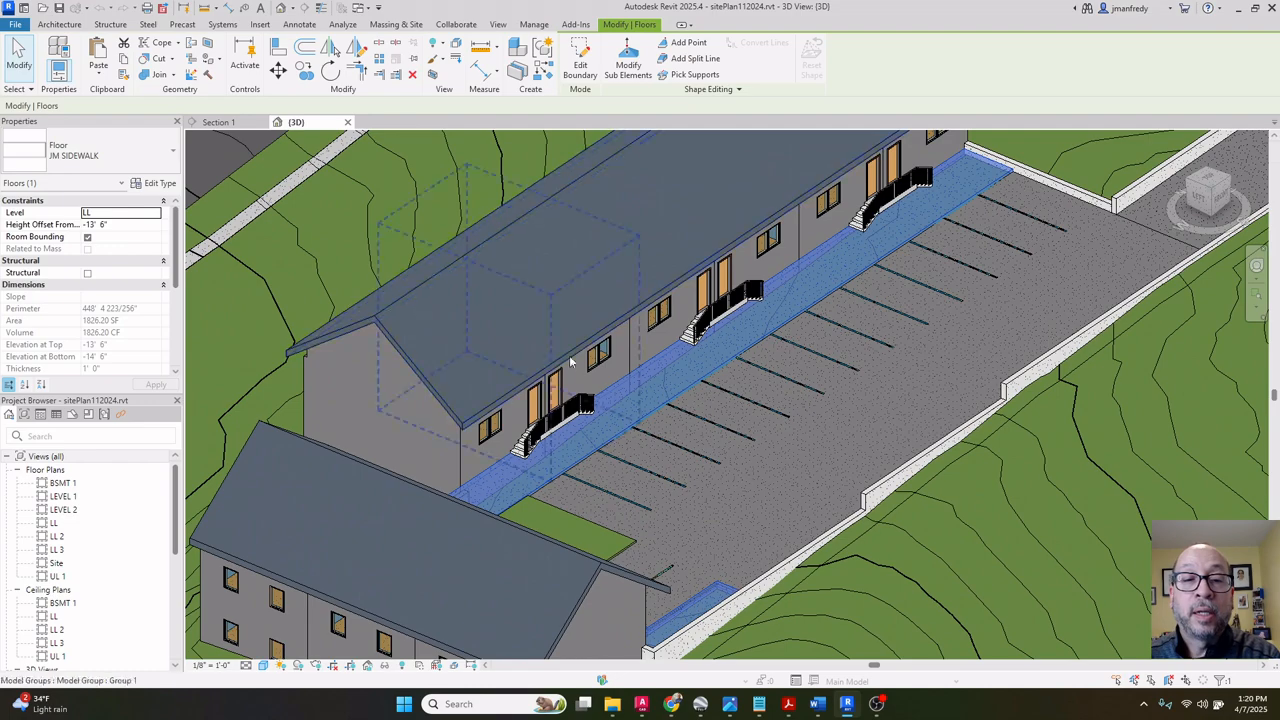
{"action": "middle_click_drag", "start_coordinate": [571, 362], "coordinate": [573, 370], "text": "shift"}
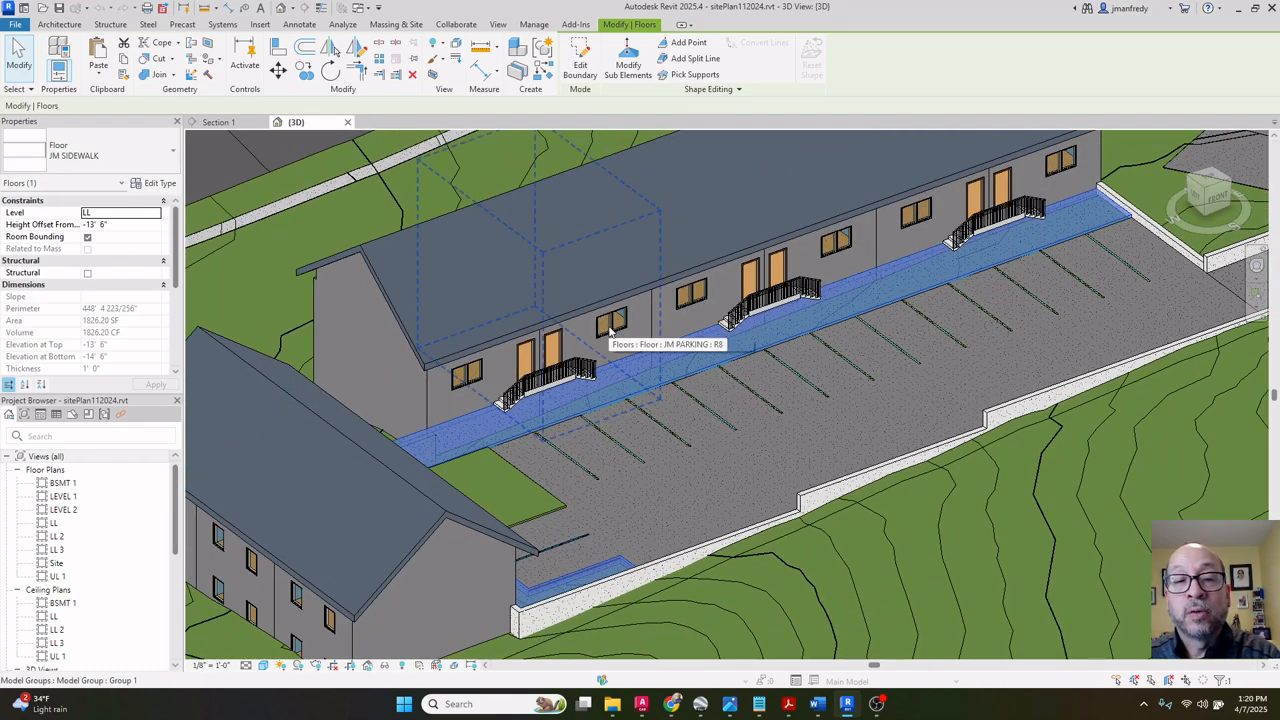
Examine how the terrain meets the rear of the long building and the gap beside the neighbouring building.
{"action": "middle_click_drag", "start_coordinate": [687, 378], "coordinate": [631, 428], "text": "shift"}
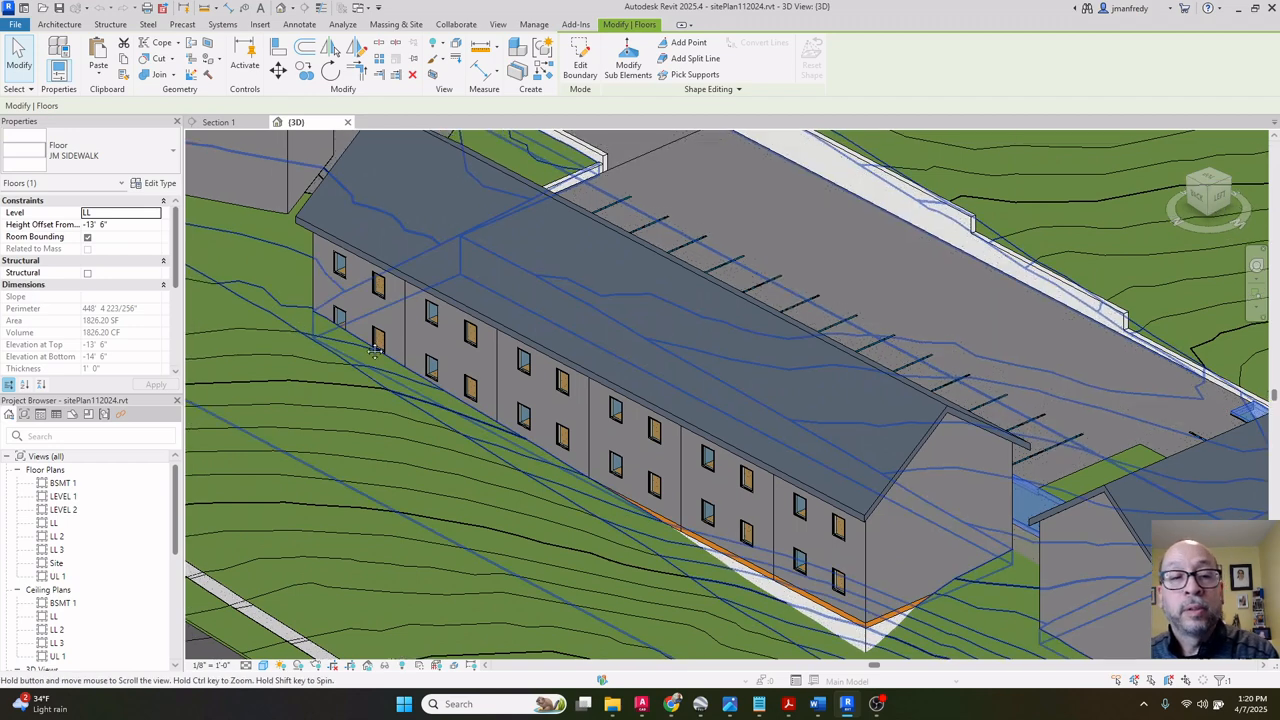
{"action": "scroll", "coordinate": [429, 357], "scroll_direction": "up", "scroll_amount": 4}
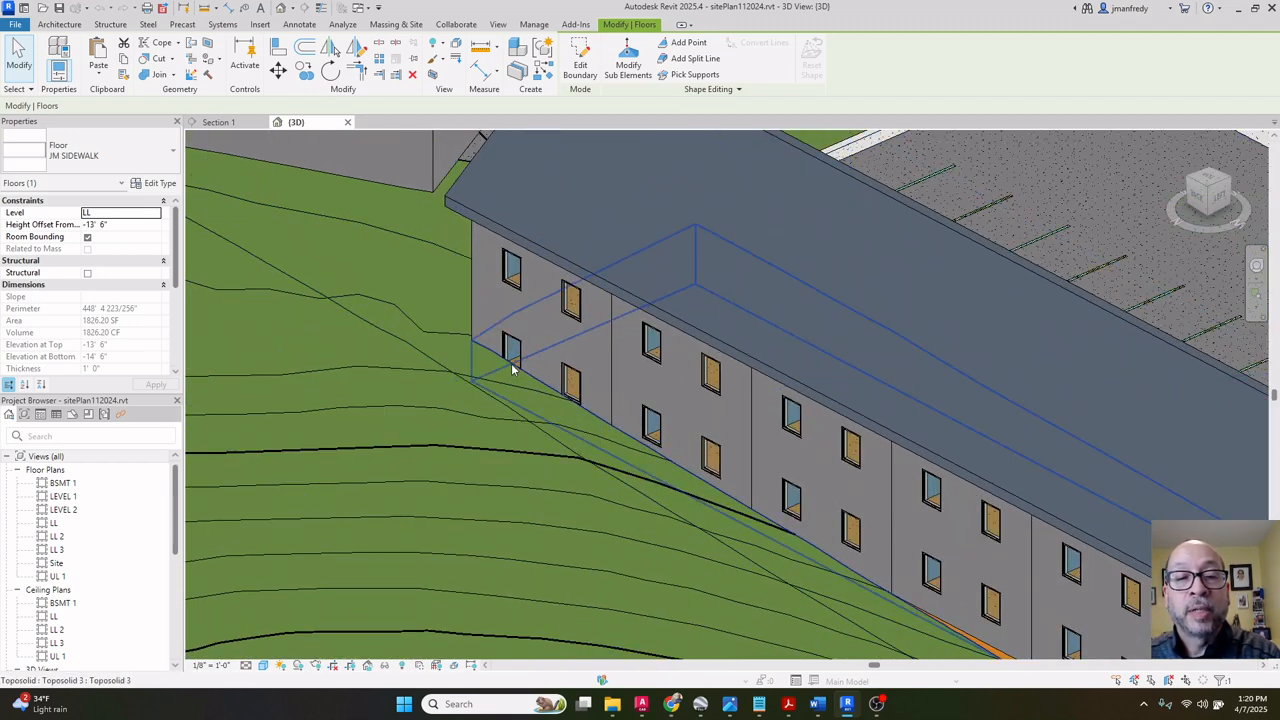
{"action": "scroll", "coordinate": [512, 354], "scroll_direction": "down", "scroll_amount": 6}
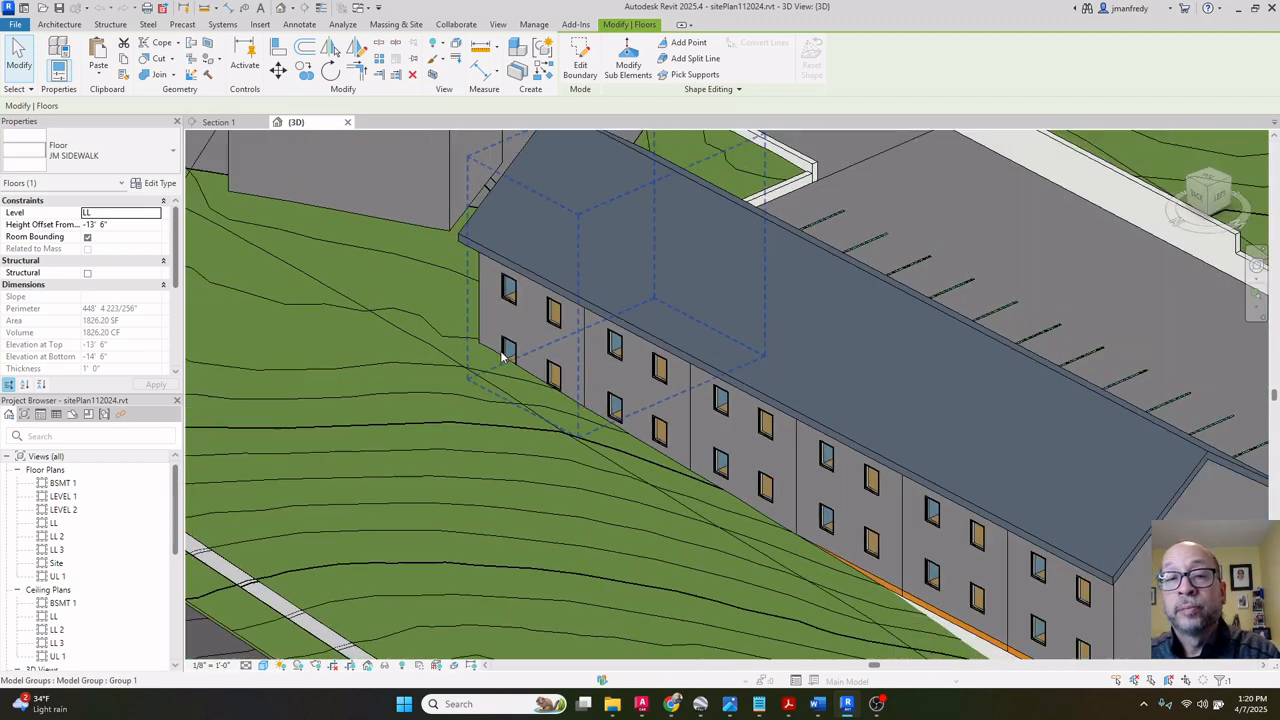
{"action": "middle_click_drag", "start_coordinate": [787, 341], "coordinate": [567, 346], "text": "shift"}
{"action": "key", "text": "Escape"}
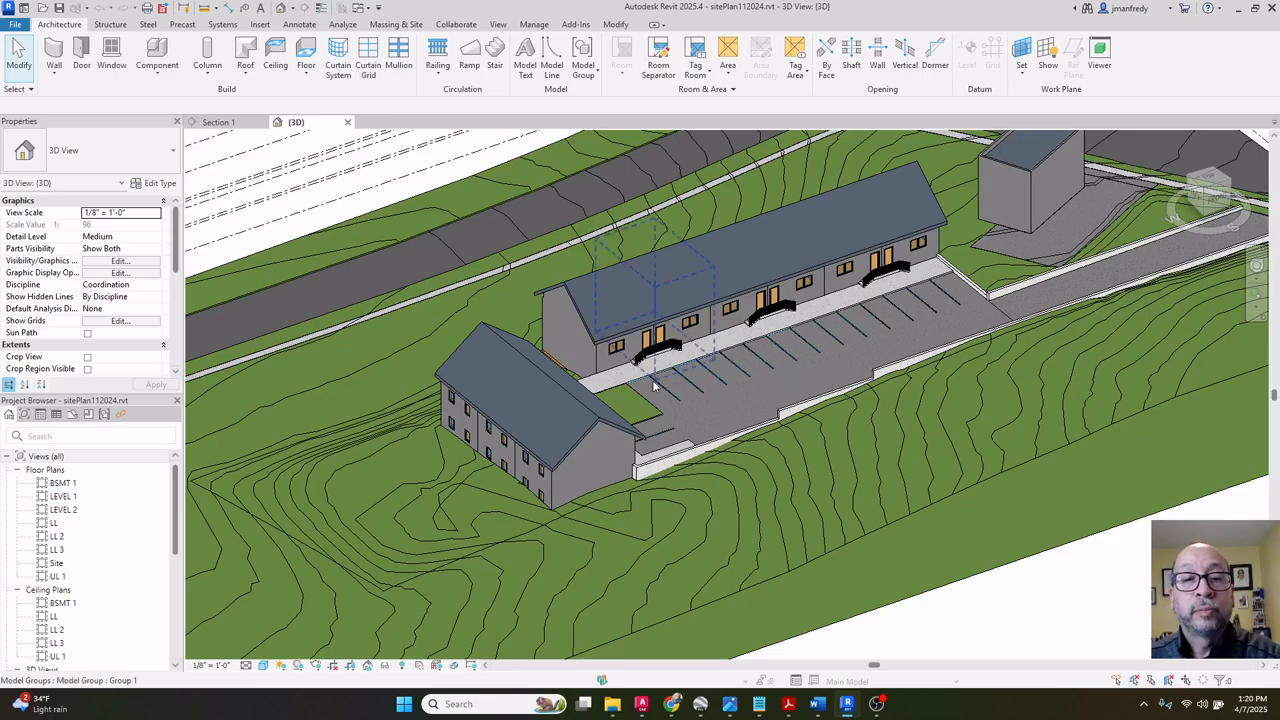
{"action": "middle_click_drag", "start_coordinate": [681, 370], "coordinate": [932, 372], "text": "shift"}
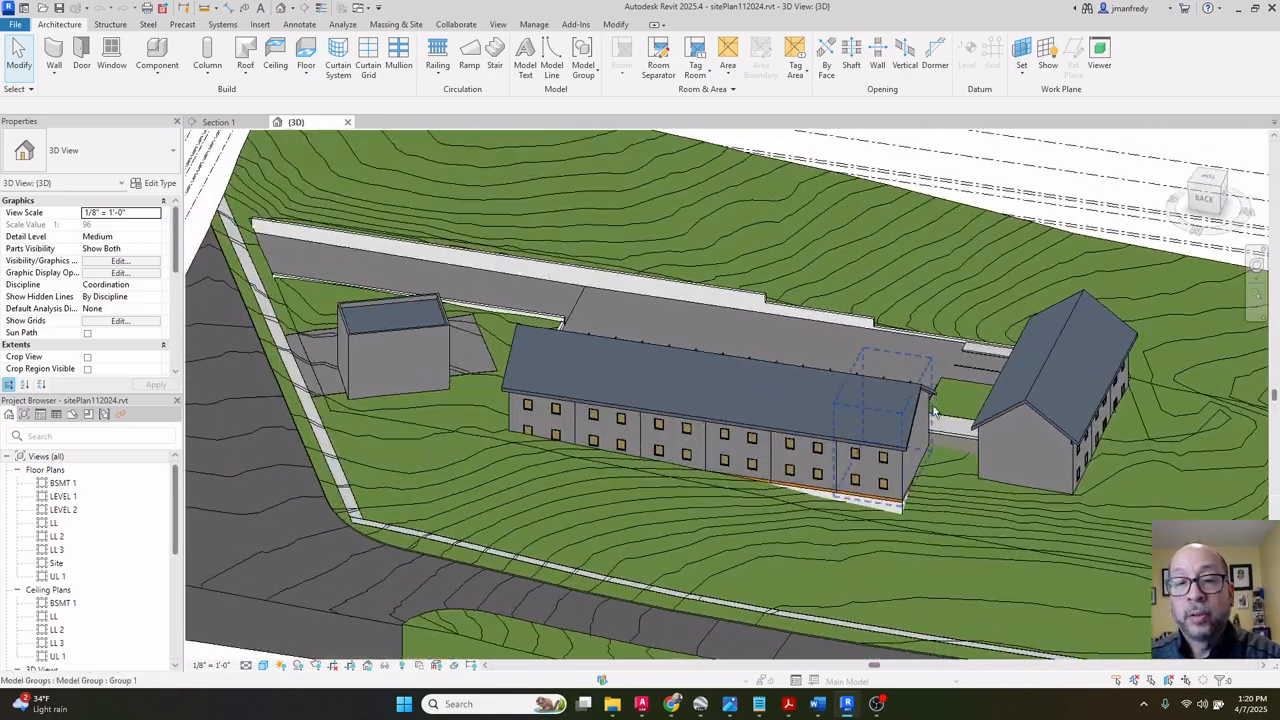
{"action": "scroll", "coordinate": [963, 454], "scroll_direction": "up", "scroll_amount": 3}
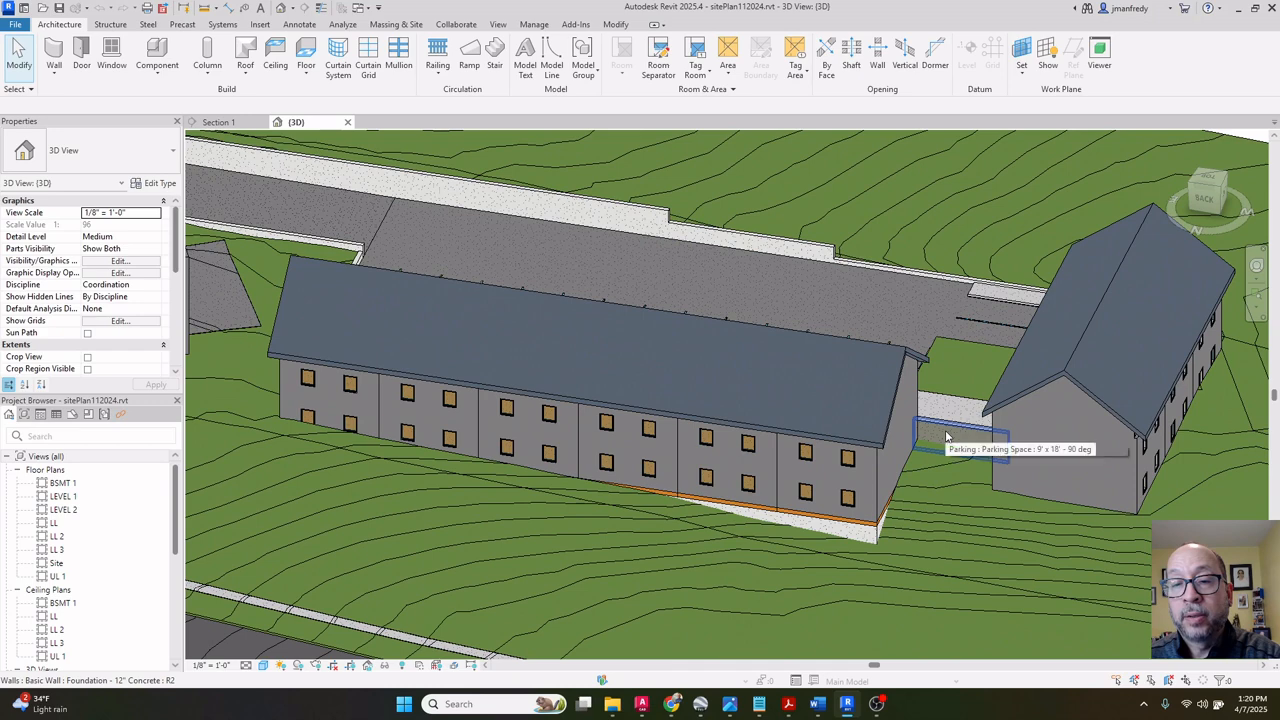
Inspect the 12" concrete foundation wall that closes the gap between the long building and the neighbouring building.
{"action": "left_click", "coordinate": [945, 430]}
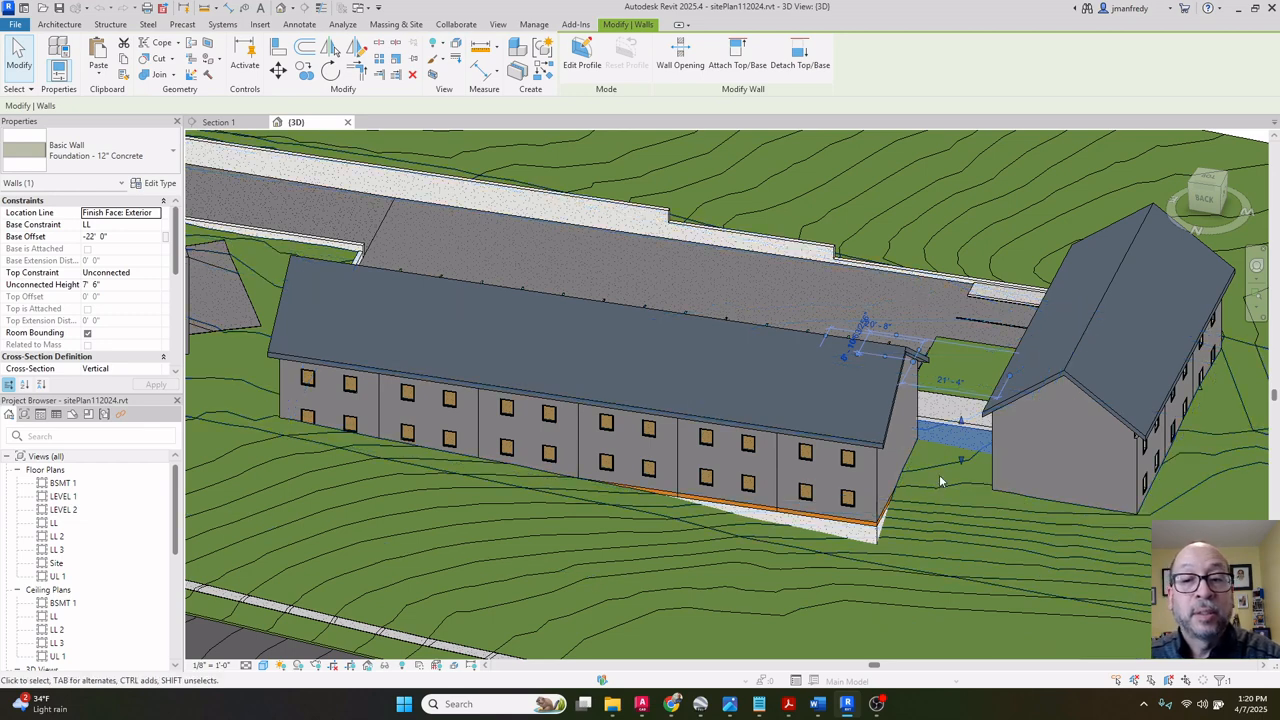
{"action": "scroll", "coordinate": [945, 450], "scroll_direction": "up", "scroll_amount": 4}
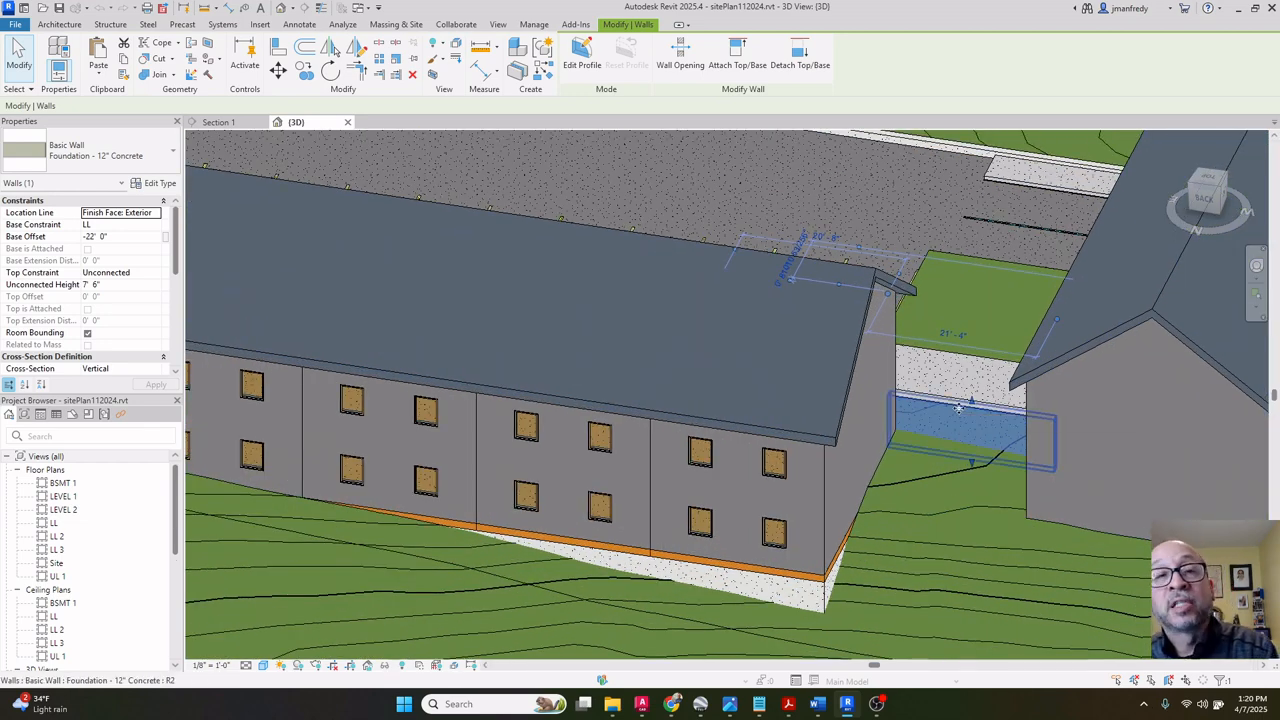
{"action": "middle_click_drag", "start_coordinate": [955, 418], "coordinate": [928, 411]}
{"action": "scroll", "coordinate": [928, 411], "scroll_direction": "up", "scroll_amount": 2}
{"action": "key", "text": "Escape"}
{"action": "scroll", "coordinate": [930, 417], "scroll_direction": "up", "scroll_amount": 1}
{"action": "left_click", "coordinate": [932, 400]}
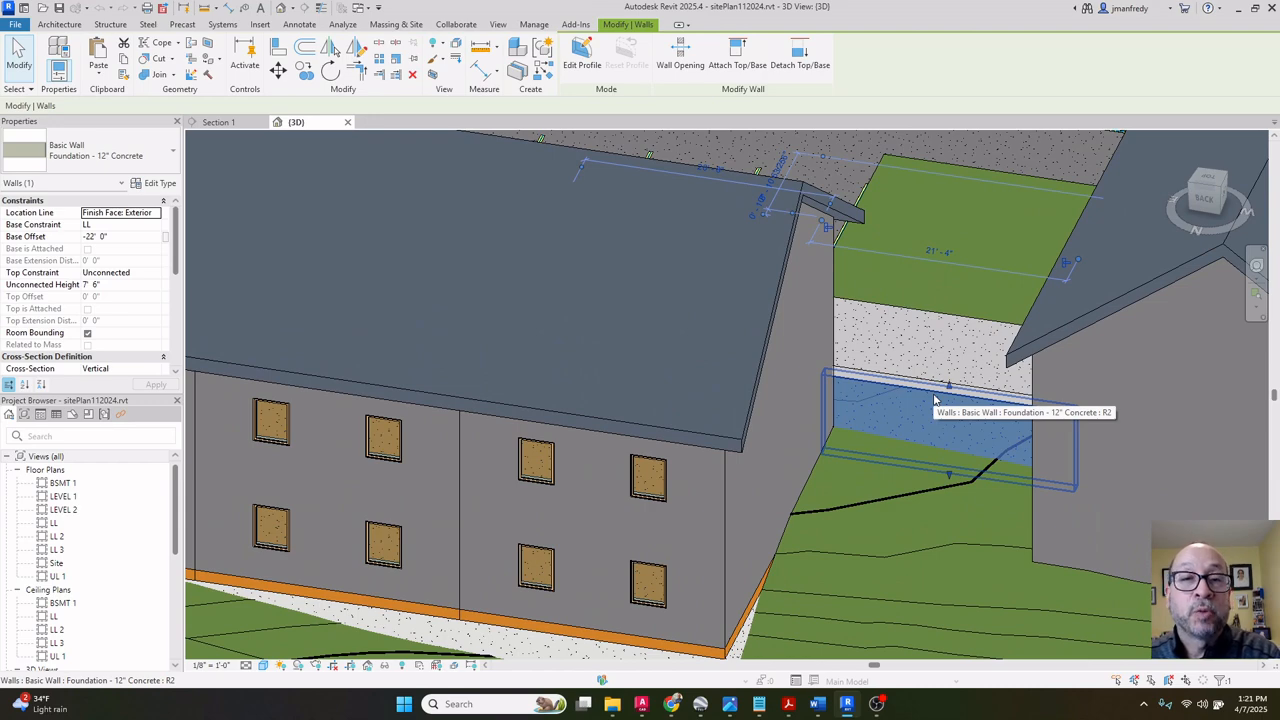
{"action": "middle_click_drag", "start_coordinate": [934, 400], "coordinate": [924, 419], "text": "shift"}
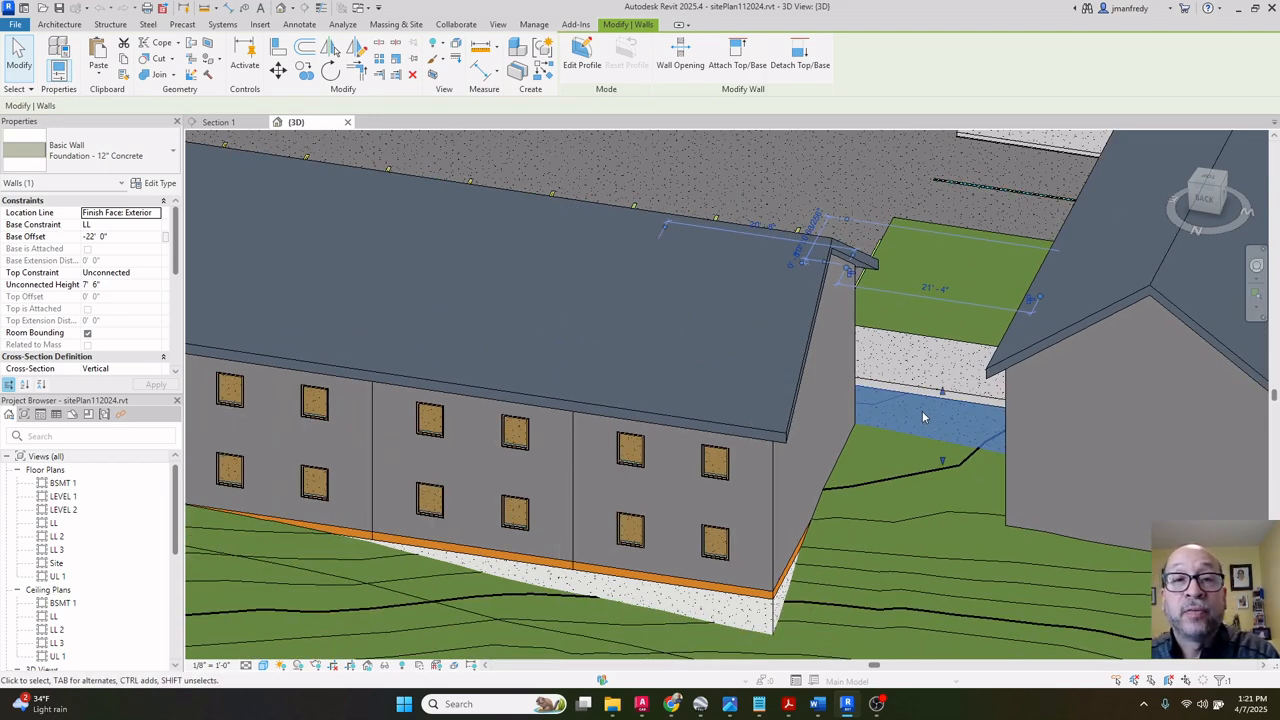
{"action": "key", "text": "Escape"}
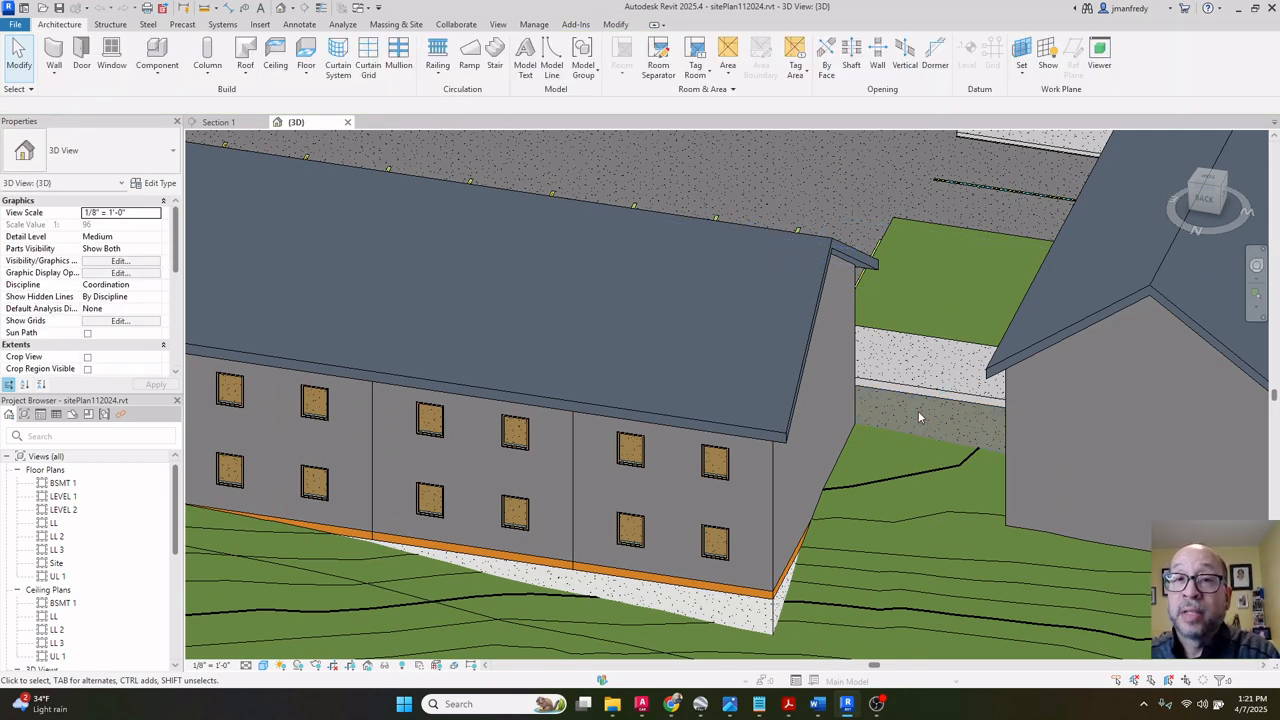
Compare the foundation wall in the gap with the 12" concrete retaining wall beneath the long building's rear edge.
{"action": "scroll", "coordinate": [885, 400], "scroll_direction": "down", "scroll_amount": 2}
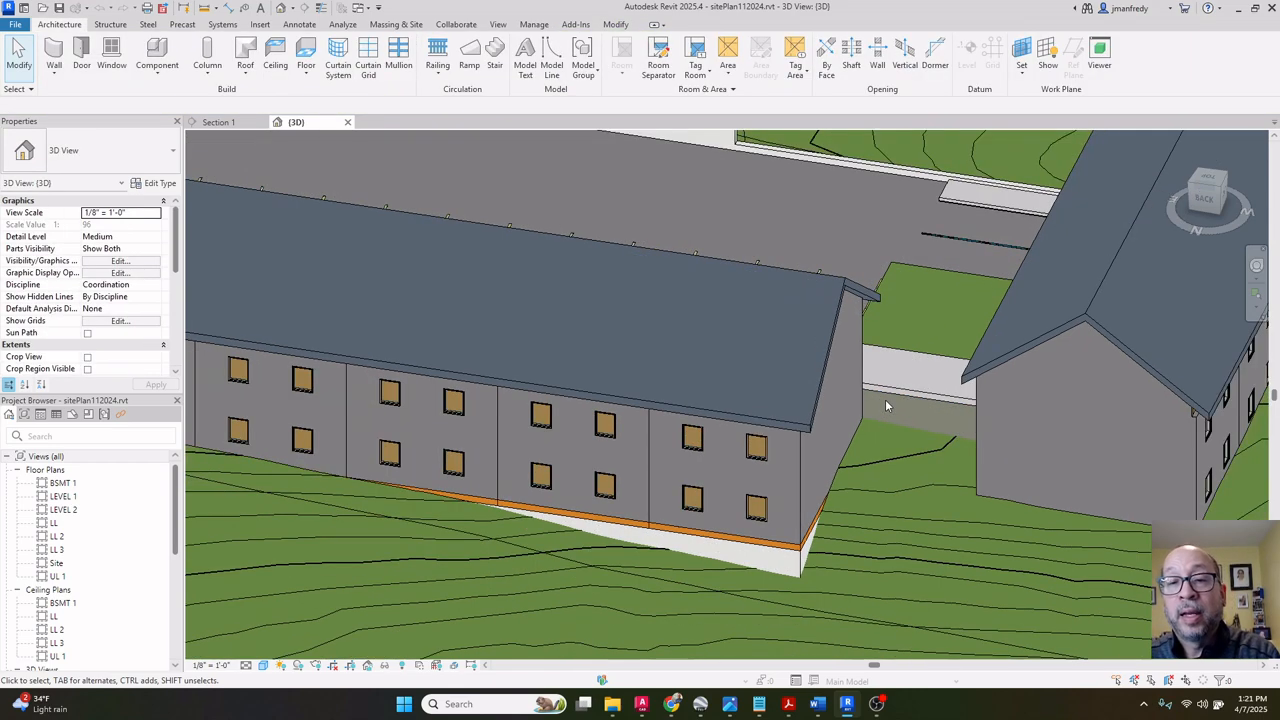
{"action": "left_click", "coordinate": [894, 400]}
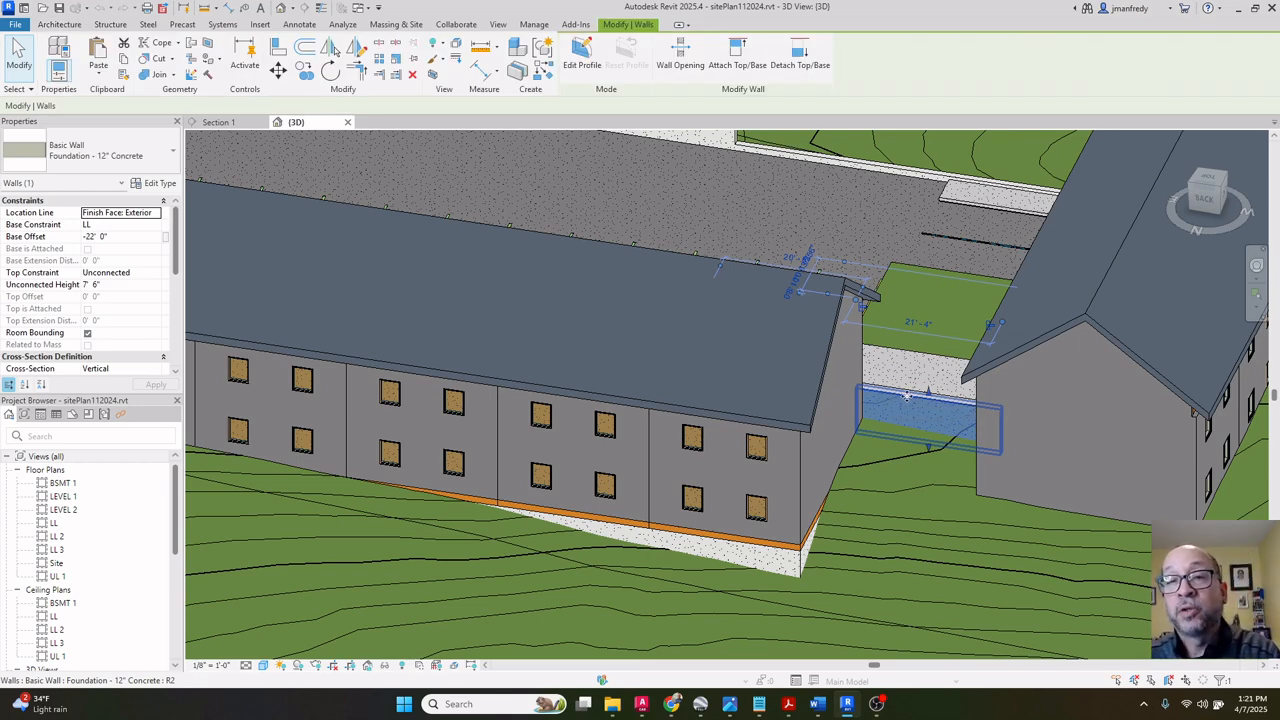
{"action": "key", "text": "Escape"}
{"action": "left_click", "coordinate": [799, 571]}
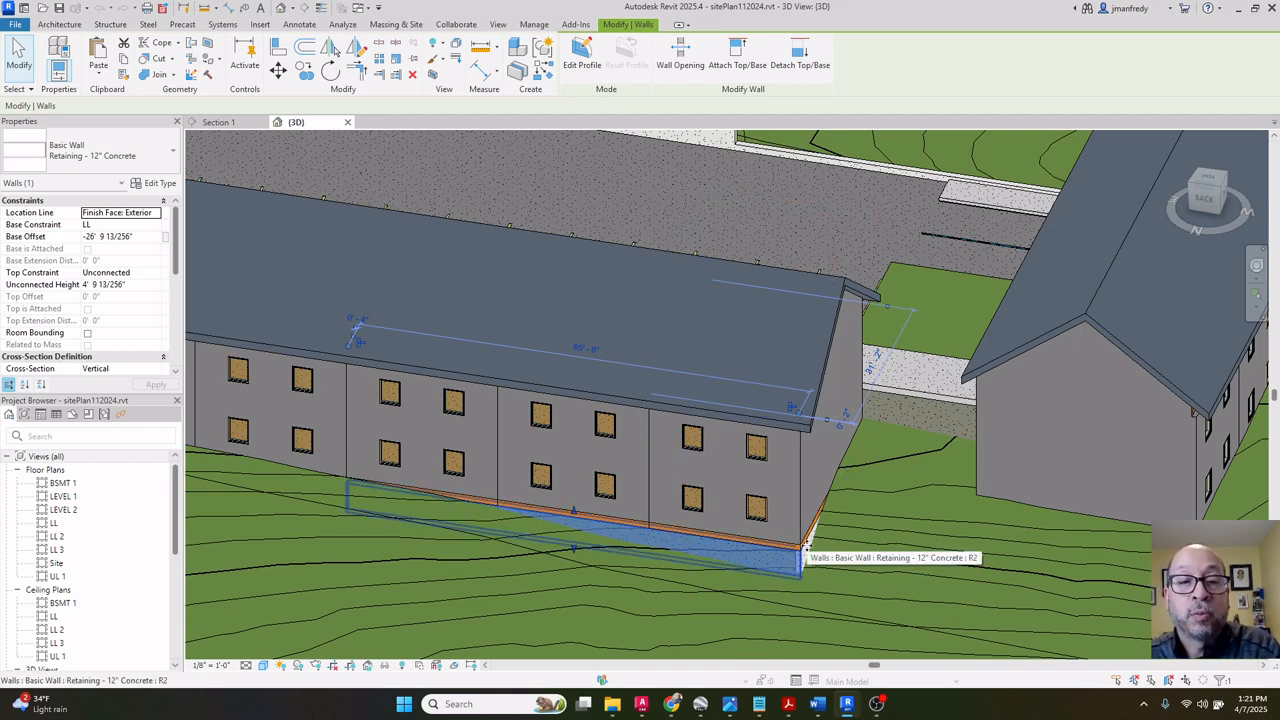
{"action": "key", "text": "Escape"}
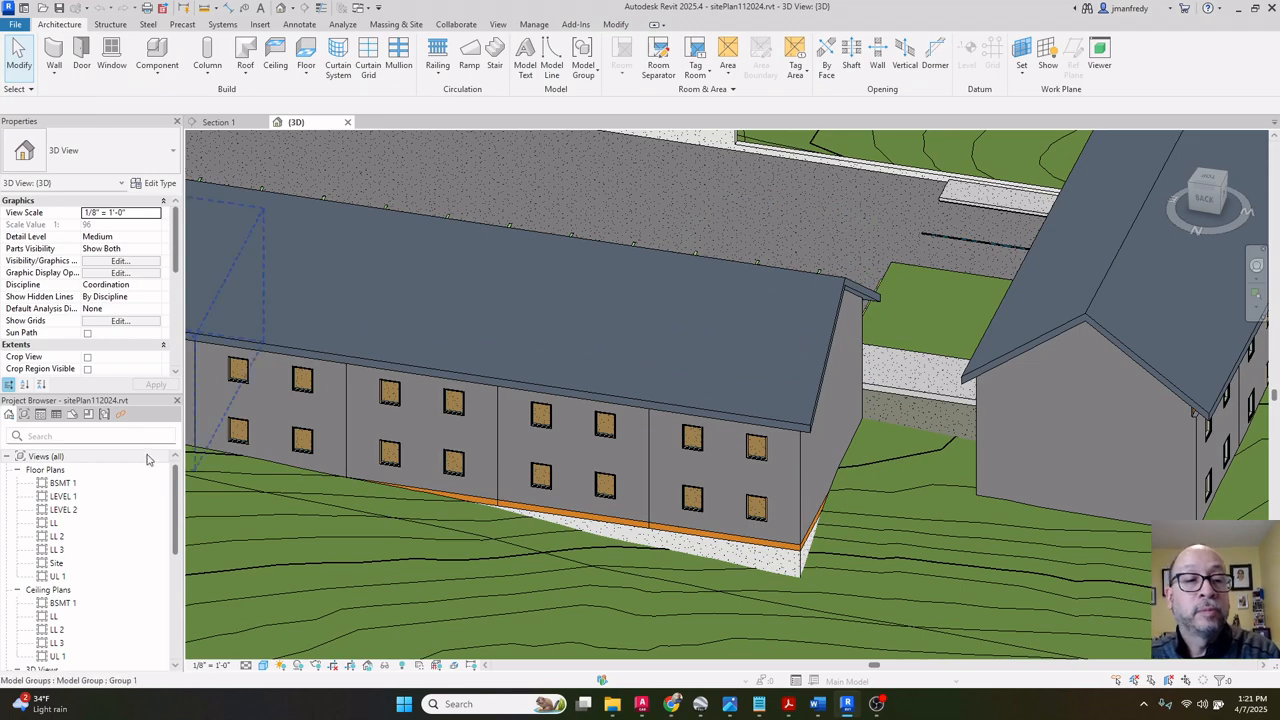
Open the BSMT 1 floor plan and go to Section 4 from its marker above the long building.
{"action": "double_click", "coordinate": [78, 485]}
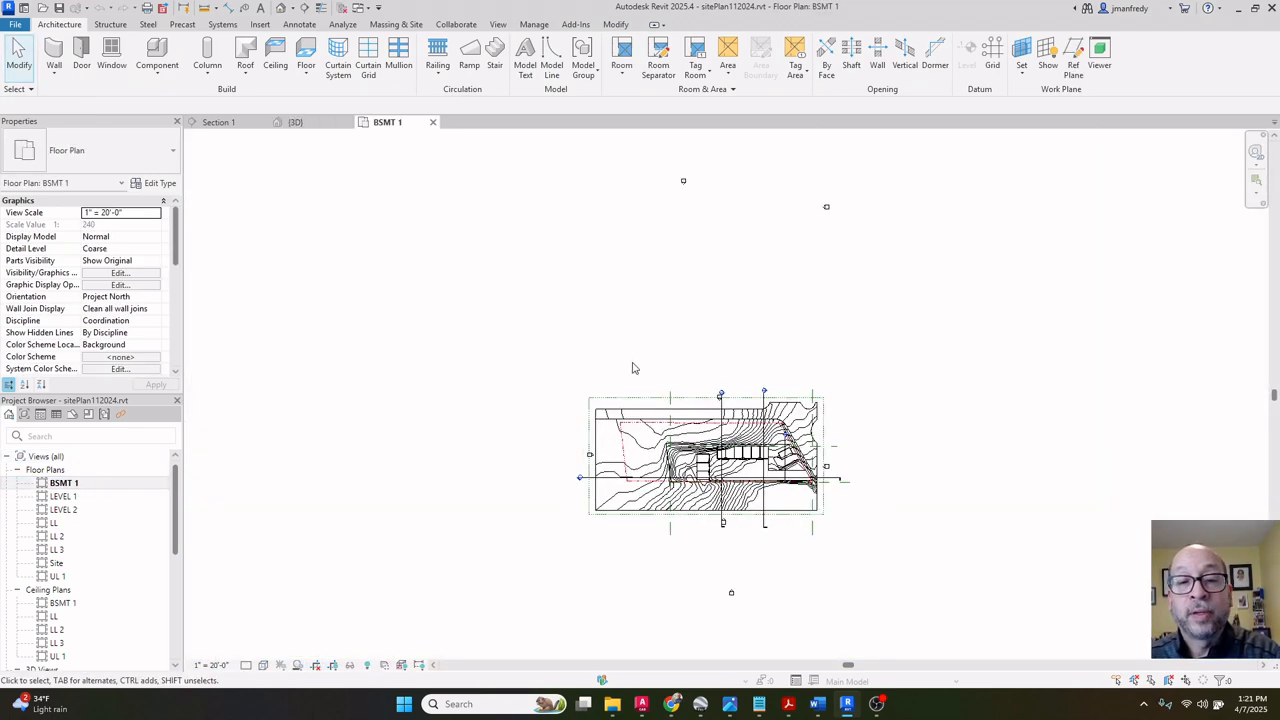
{"action": "scroll", "coordinate": [710, 444], "scroll_direction": "up", "scroll_amount": 6}
{"action": "middle_click_drag", "start_coordinate": [754, 464], "coordinate": [747, 390]}
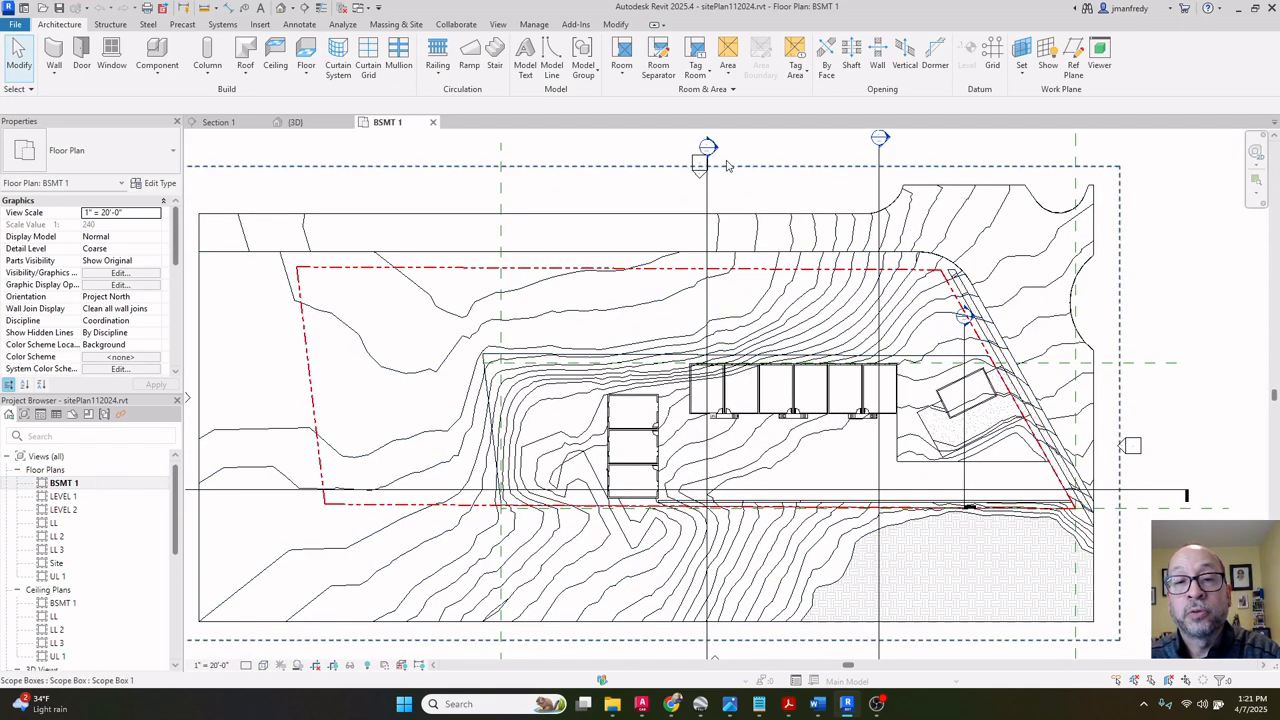
{"action": "double_click", "coordinate": [722, 152]}
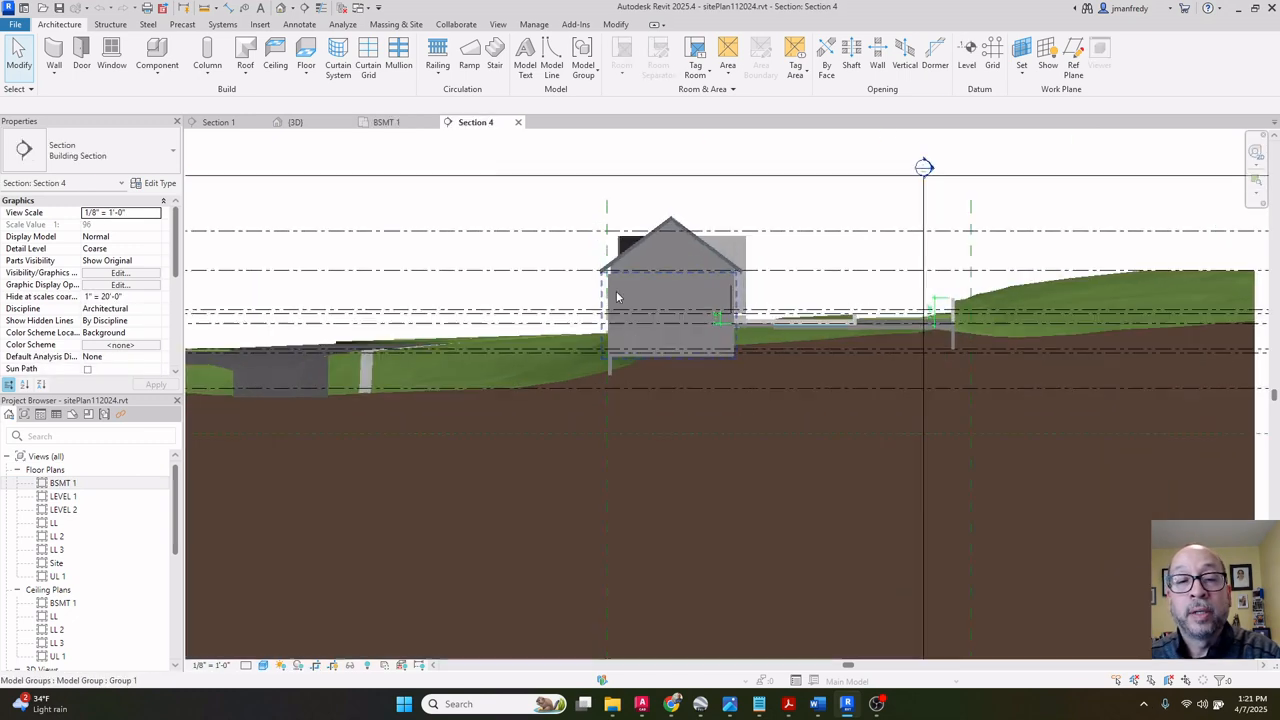
Examine in Section 4 how the parking and walkway slabs meet the front of the long building above the terrain.
{"action": "scroll", "coordinate": [750, 295], "scroll_direction": "up", "scroll_amount": 4}
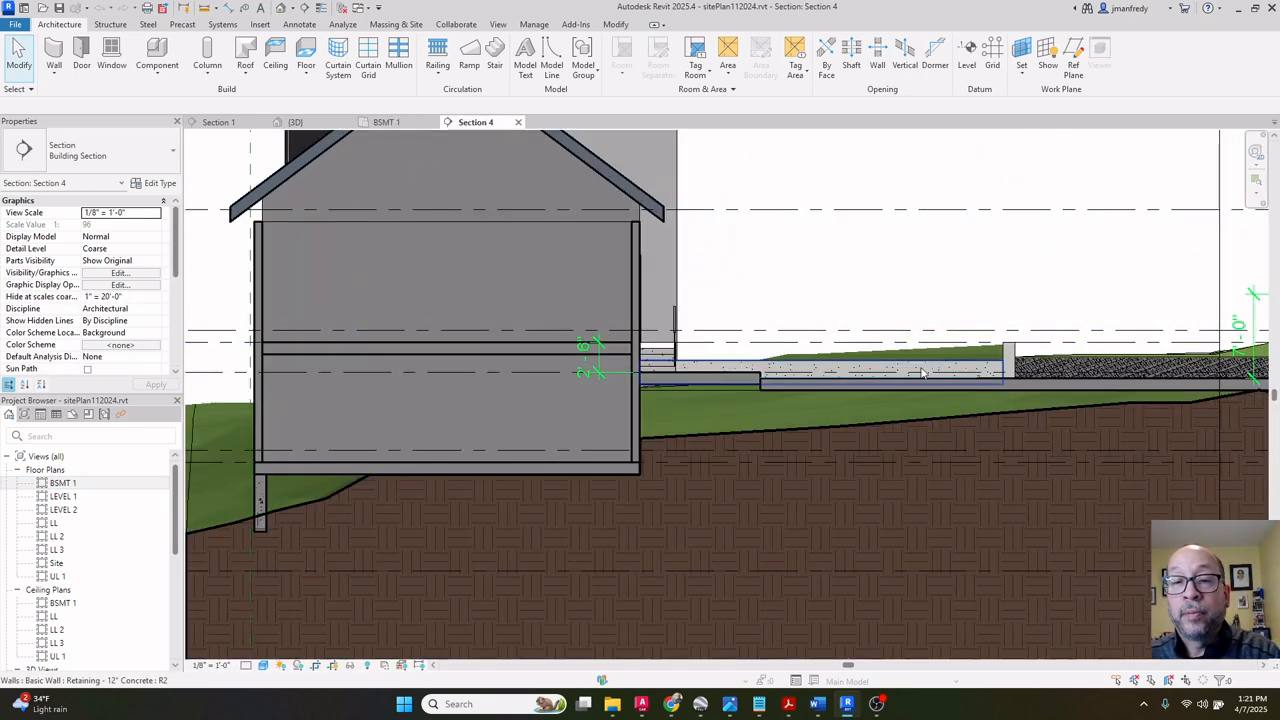
{"action": "left_click", "coordinate": [857, 386]}
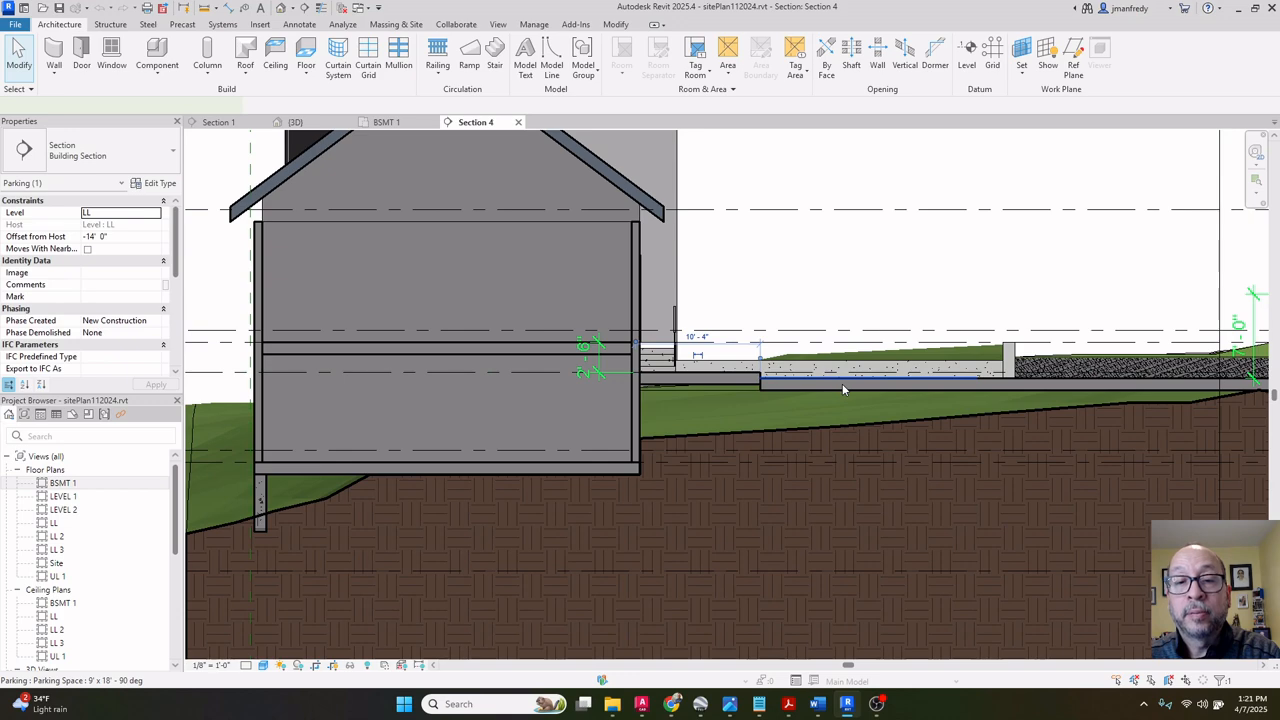
{"action": "key", "text": "Escape"}
{"action": "scroll", "coordinate": [791, 389], "scroll_direction": "up", "scroll_amount": 2}
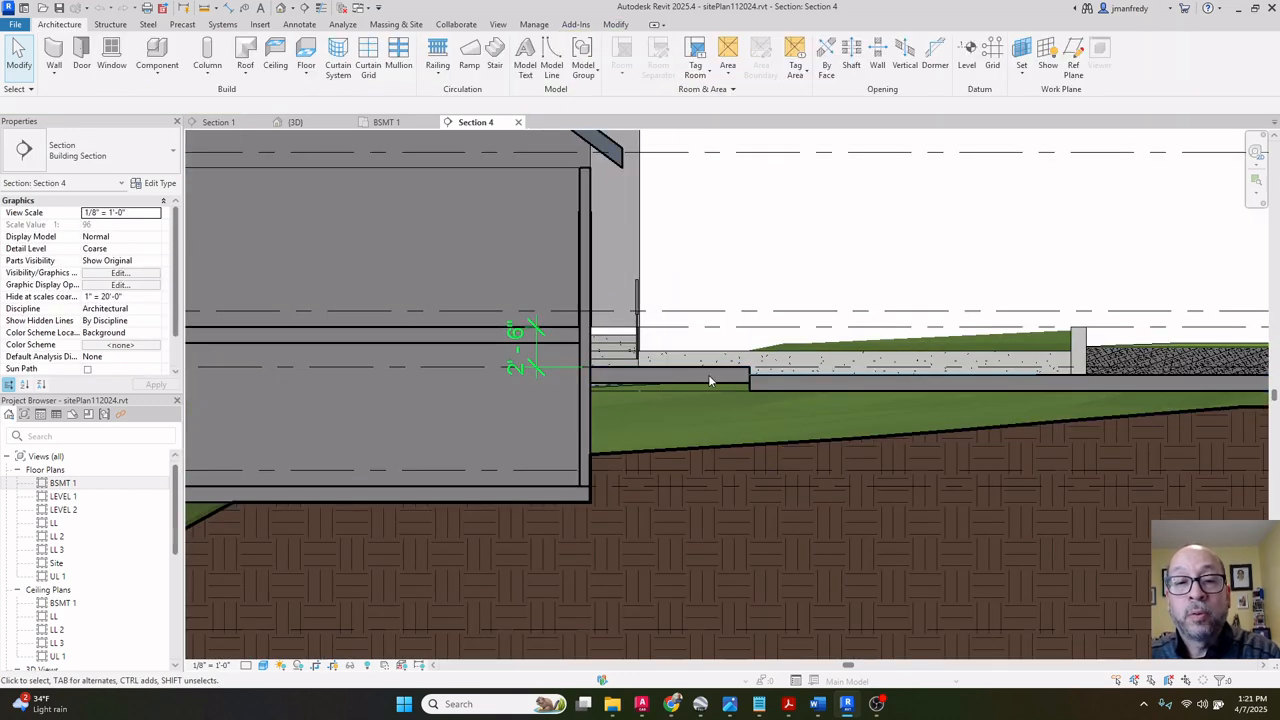
{"action": "middle_click_drag", "start_coordinate": [708, 380], "coordinate": [876, 388]}
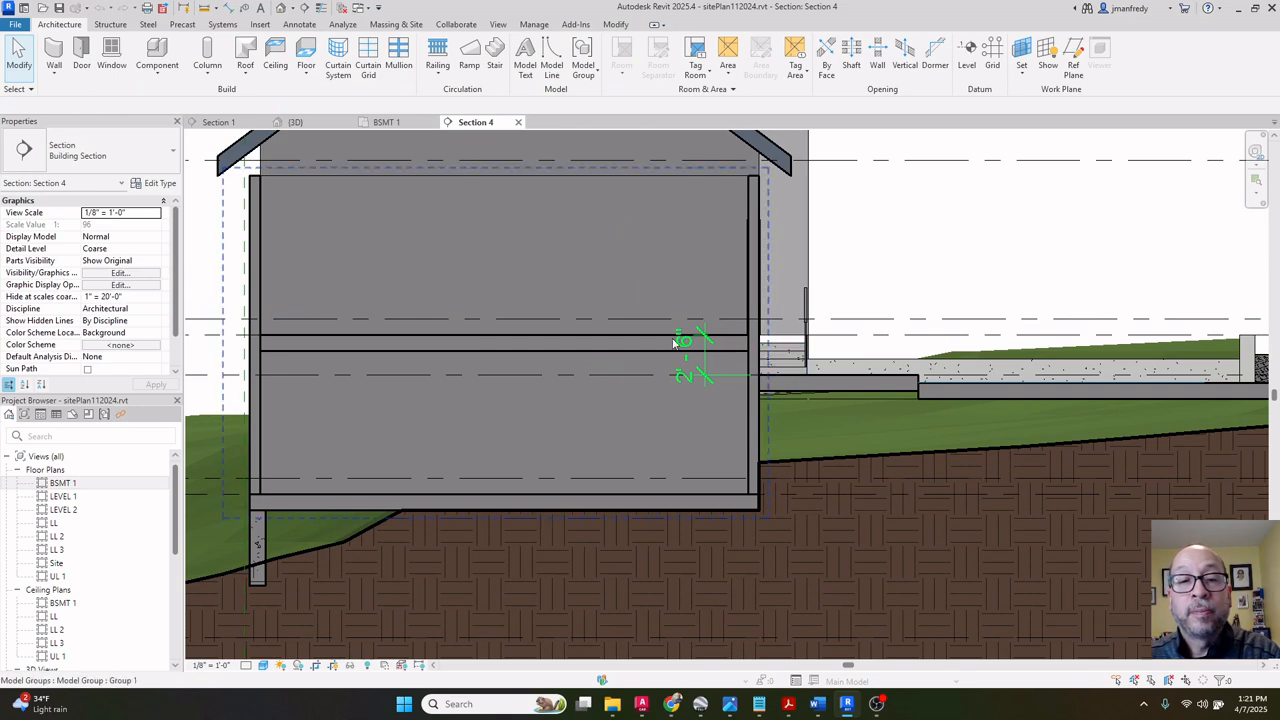
Inspect the 12" concrete retaining wall below the rear corner of the building in Section 4.
{"action": "middle_click_drag", "start_coordinate": [528, 331], "coordinate": [641, 299]}
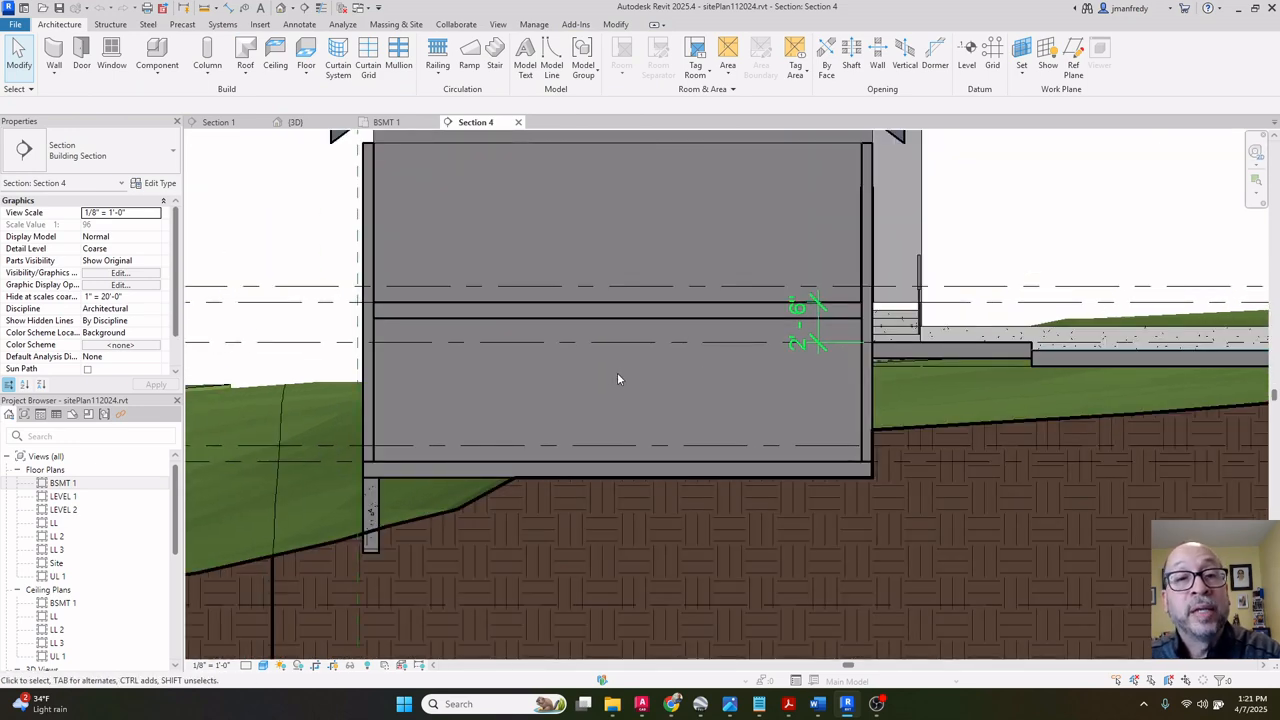
{"action": "middle_click_drag", "start_coordinate": [631, 429], "coordinate": [803, 343]}
{"action": "scroll", "coordinate": [560, 423], "scroll_direction": "up", "scroll_amount": 1}
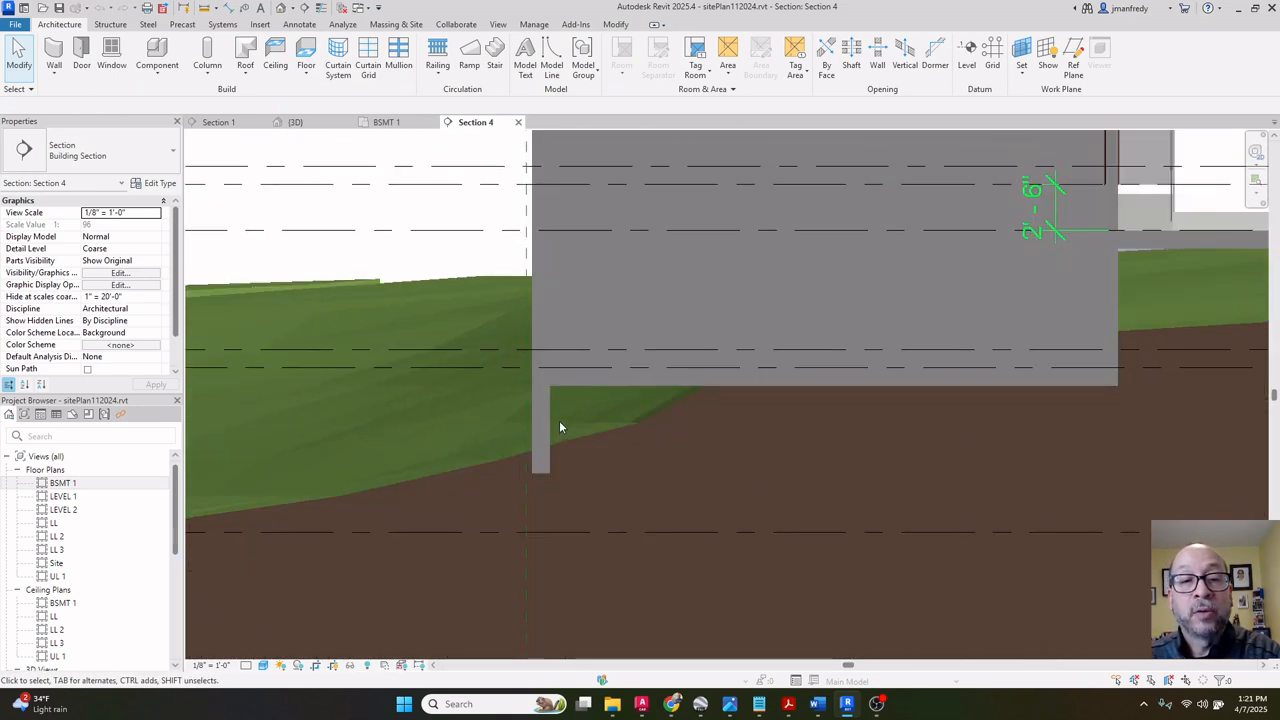
{"action": "scroll", "coordinate": [560, 427], "scroll_direction": "up", "scroll_amount": 1}
{"action": "left_click", "coordinate": [539, 402]}
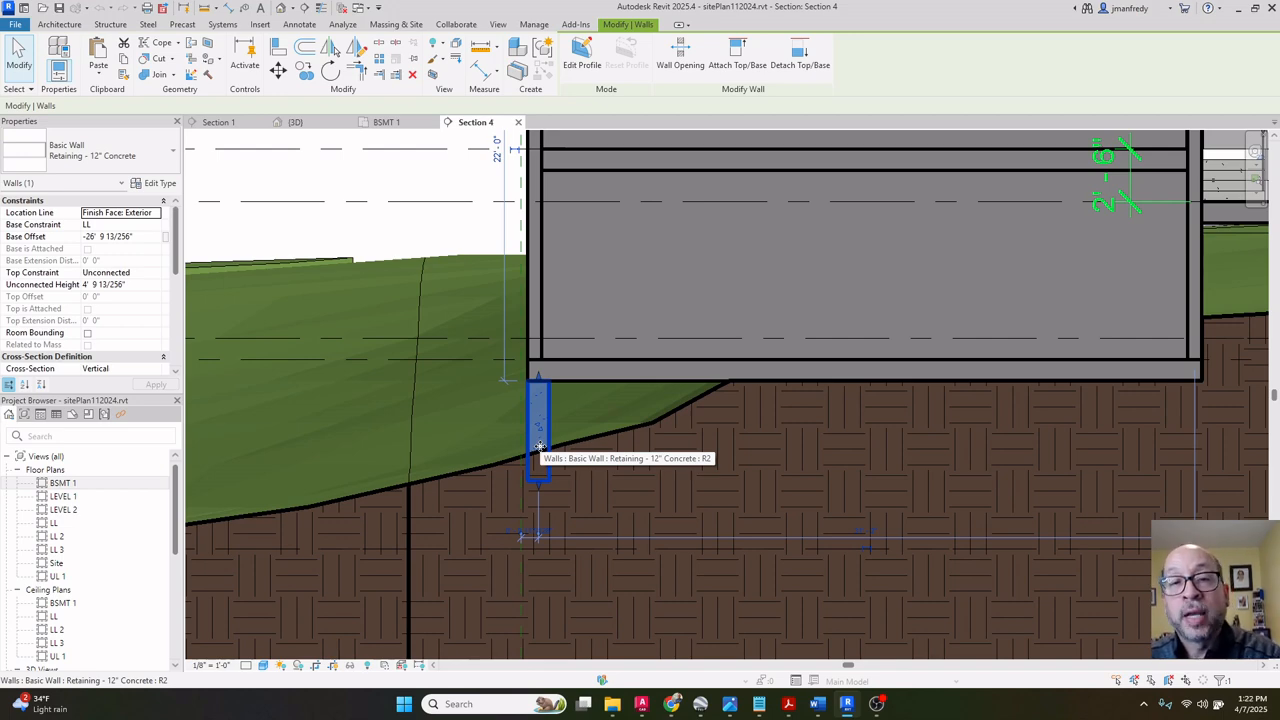
{"action": "scroll", "coordinate": [539, 446], "scroll_direction": "down", "scroll_amount": 5}
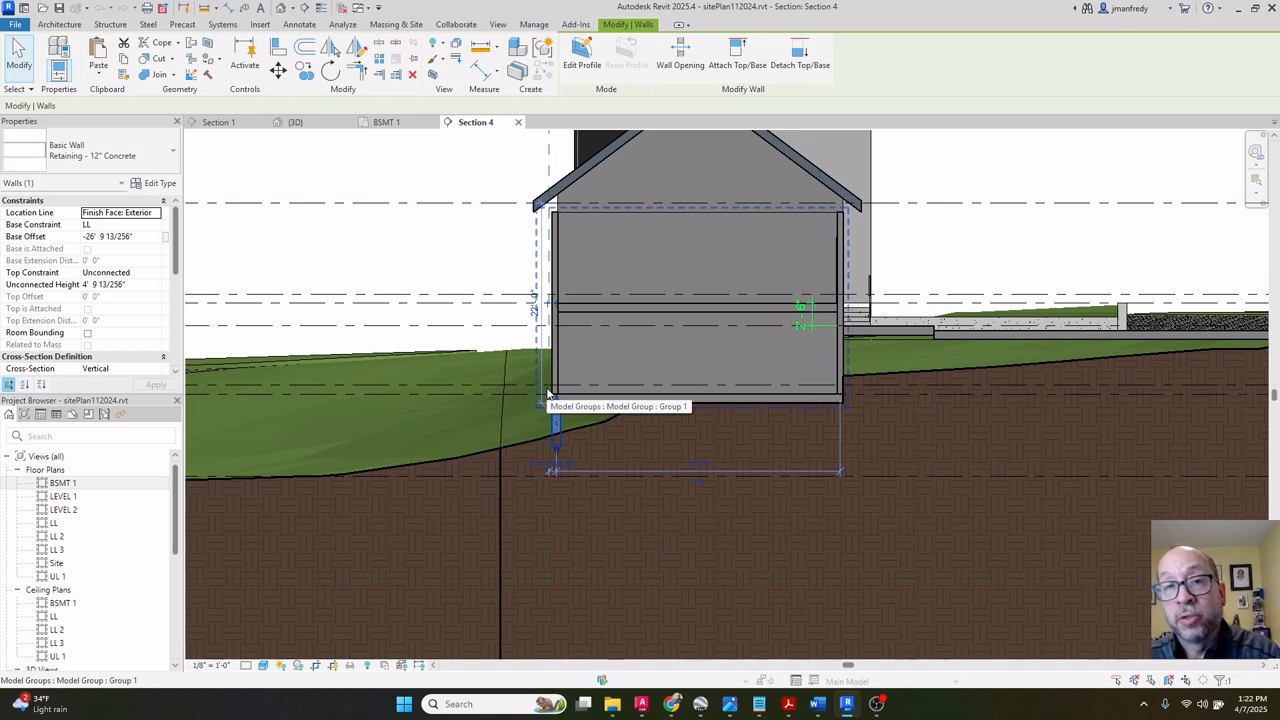
{"action": "scroll", "coordinate": [589, 374], "scroll_direction": "down", "scroll_amount": 4}
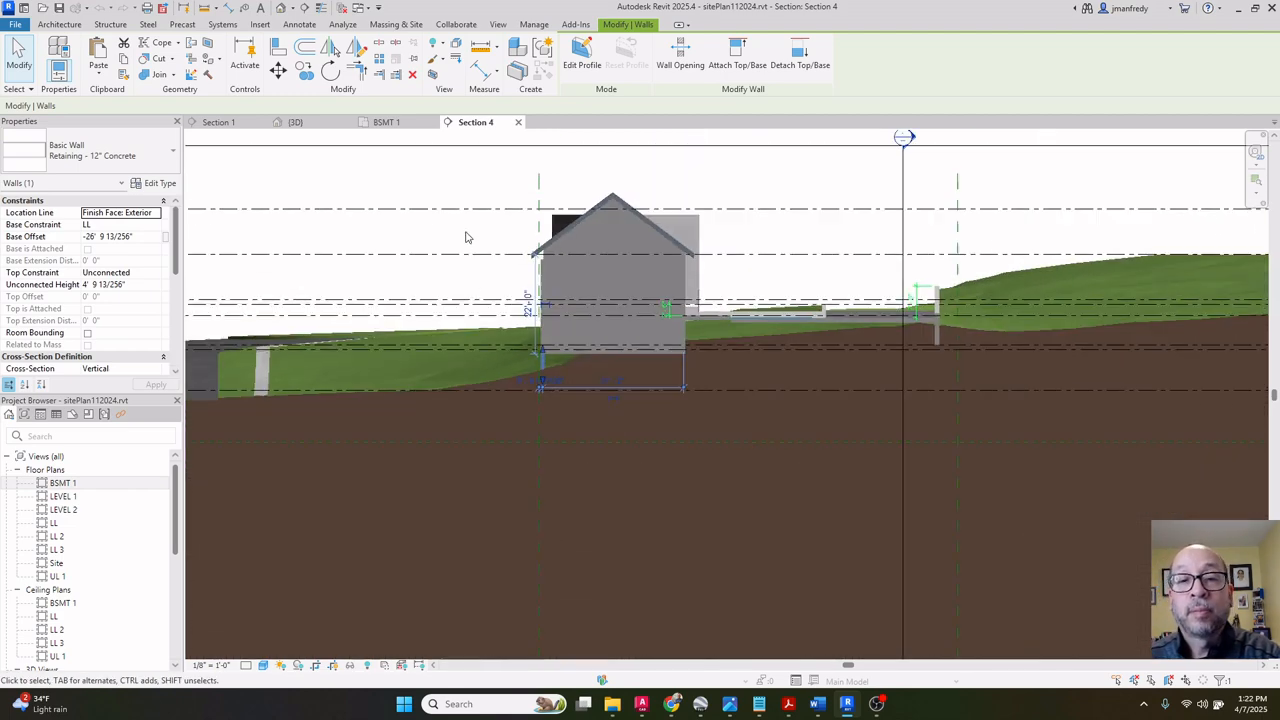
Inspect the tall retaining wall between the parking lot and the hillside, and review the whole site section.
{"action": "scroll", "coordinate": [465, 237], "scroll_direction": "down", "scroll_amount": 3}
{"action": "scroll", "coordinate": [766, 274], "scroll_direction": "up", "scroll_amount": 6}
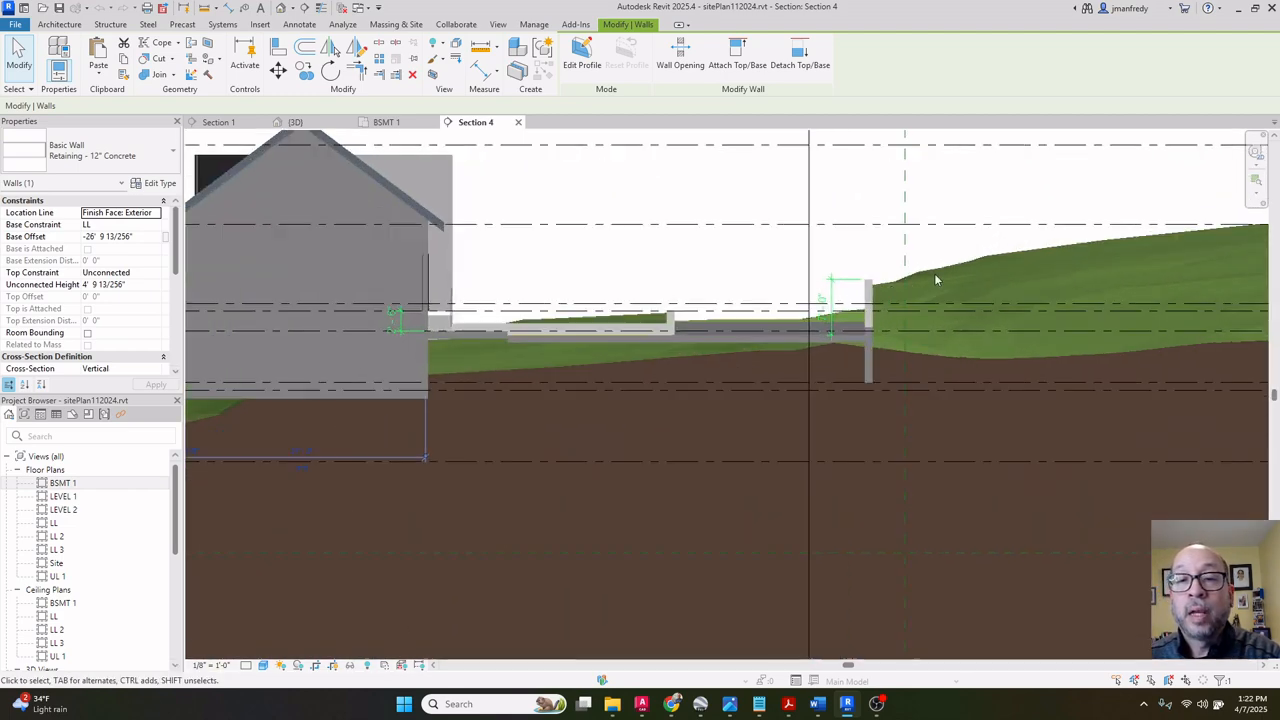
{"action": "scroll", "coordinate": [883, 281], "scroll_direction": "up", "scroll_amount": 2}
{"action": "left_click", "coordinate": [864, 288]}
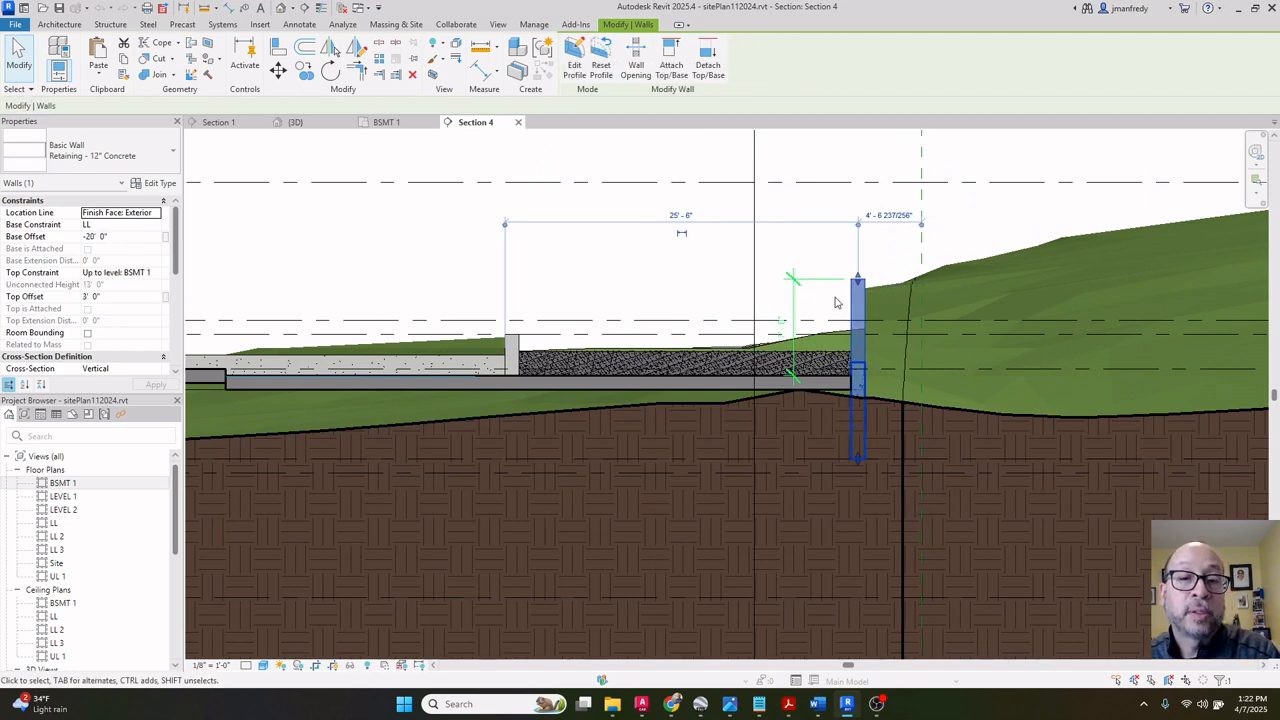
{"action": "key", "text": "Escape"}
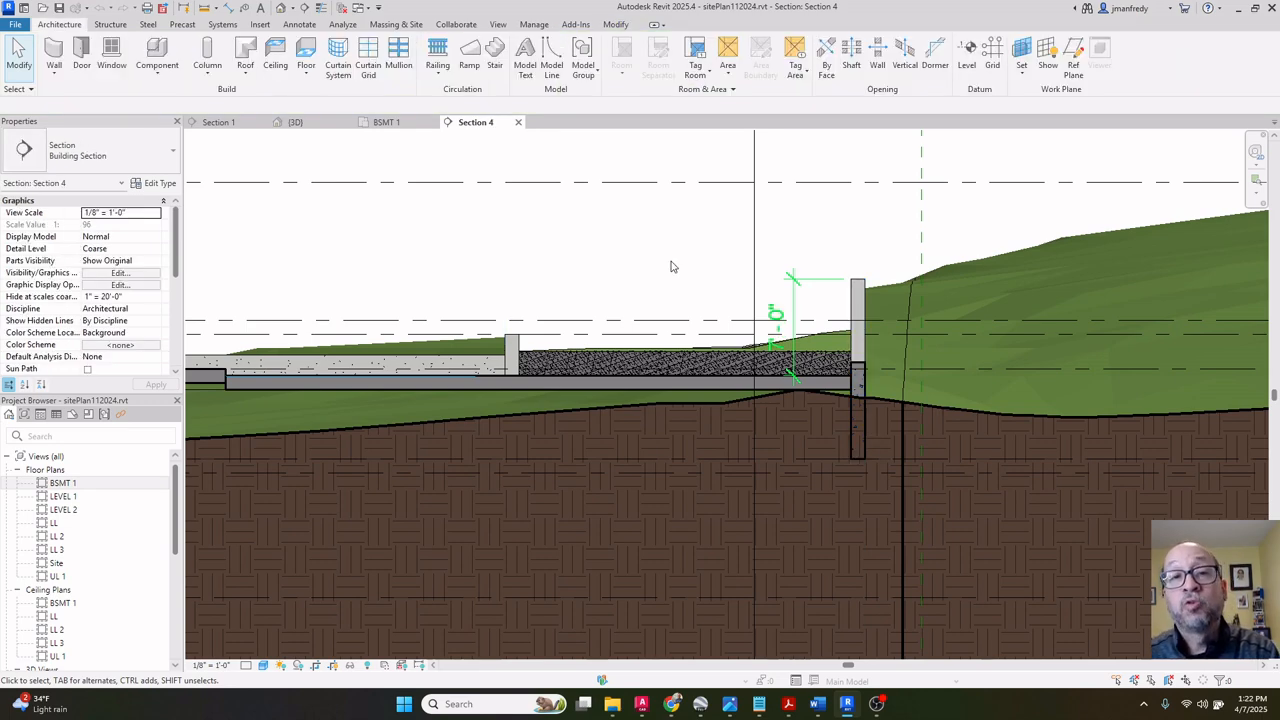
{"action": "scroll", "coordinate": [671, 267], "scroll_direction": "down", "scroll_amount": 5}
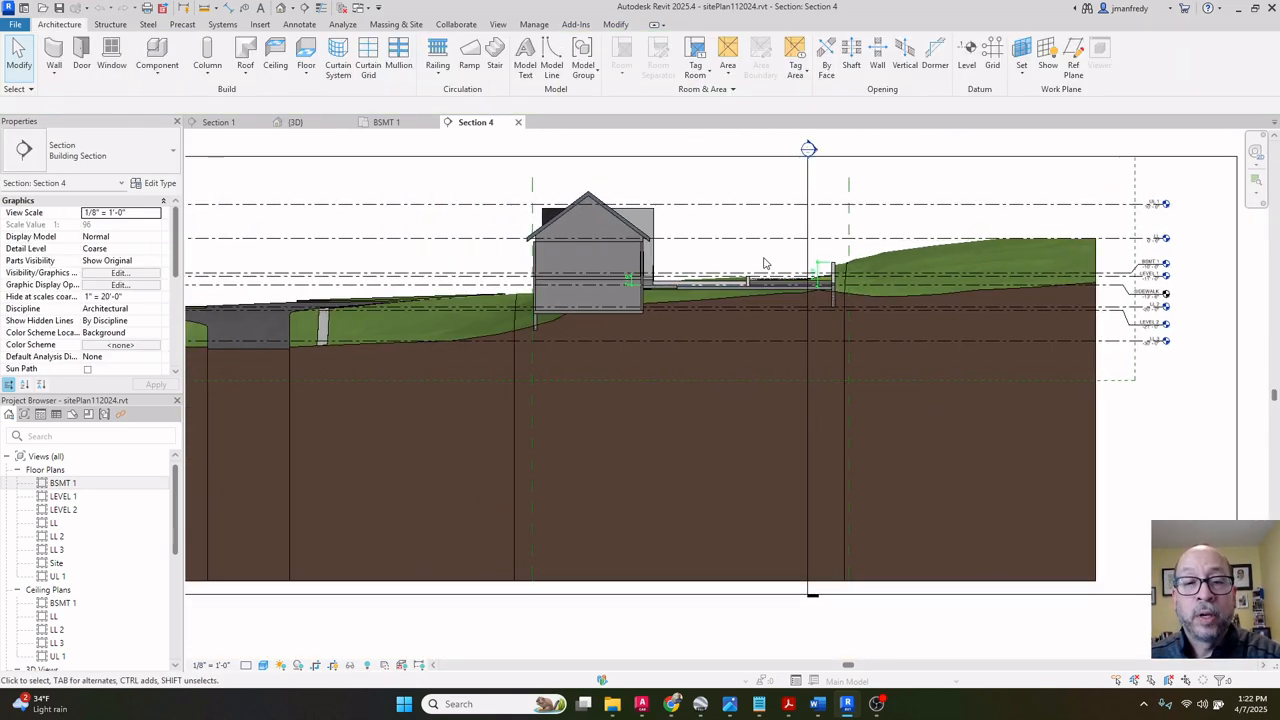
{"action": "scroll", "coordinate": [786, 270], "scroll_direction": "down", "scroll_amount": 1}
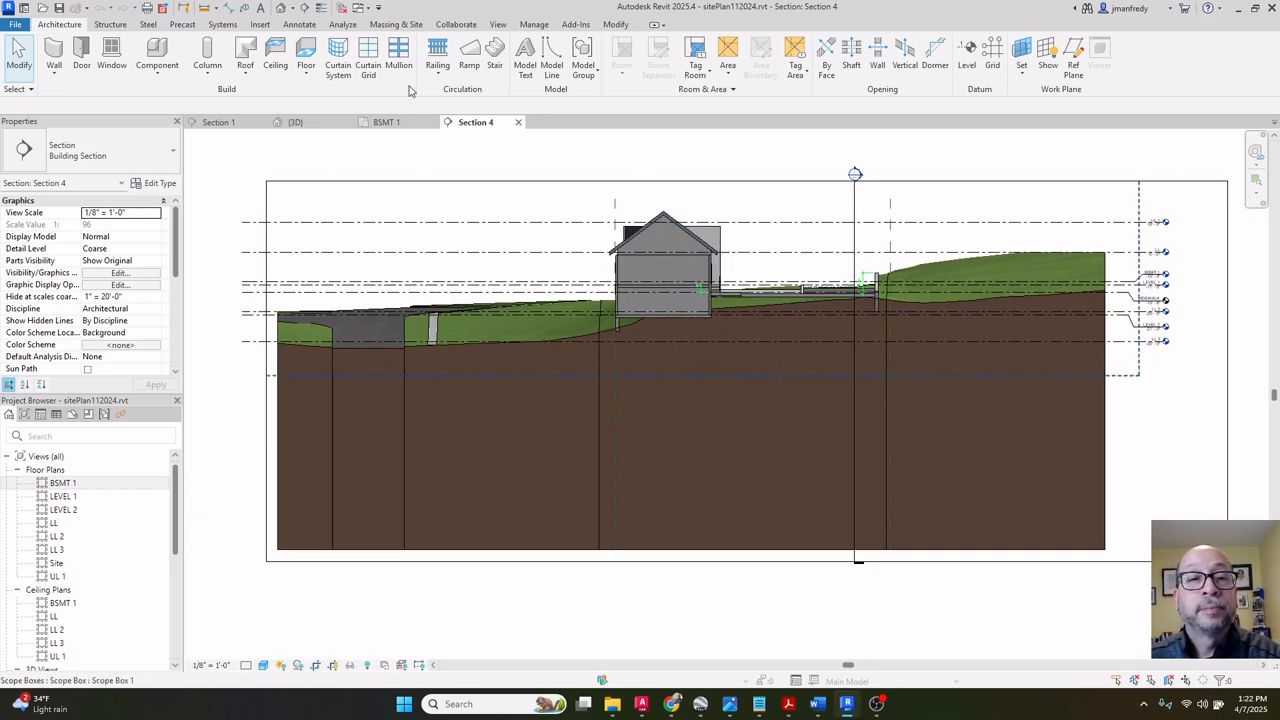
Close the inactive views, switch to Project1's Section 1, and open that project's default 3D view.
{"action": "left_click", "coordinate": [343, 8]}
{"action": "left_click", "coordinate": [218, 122]}
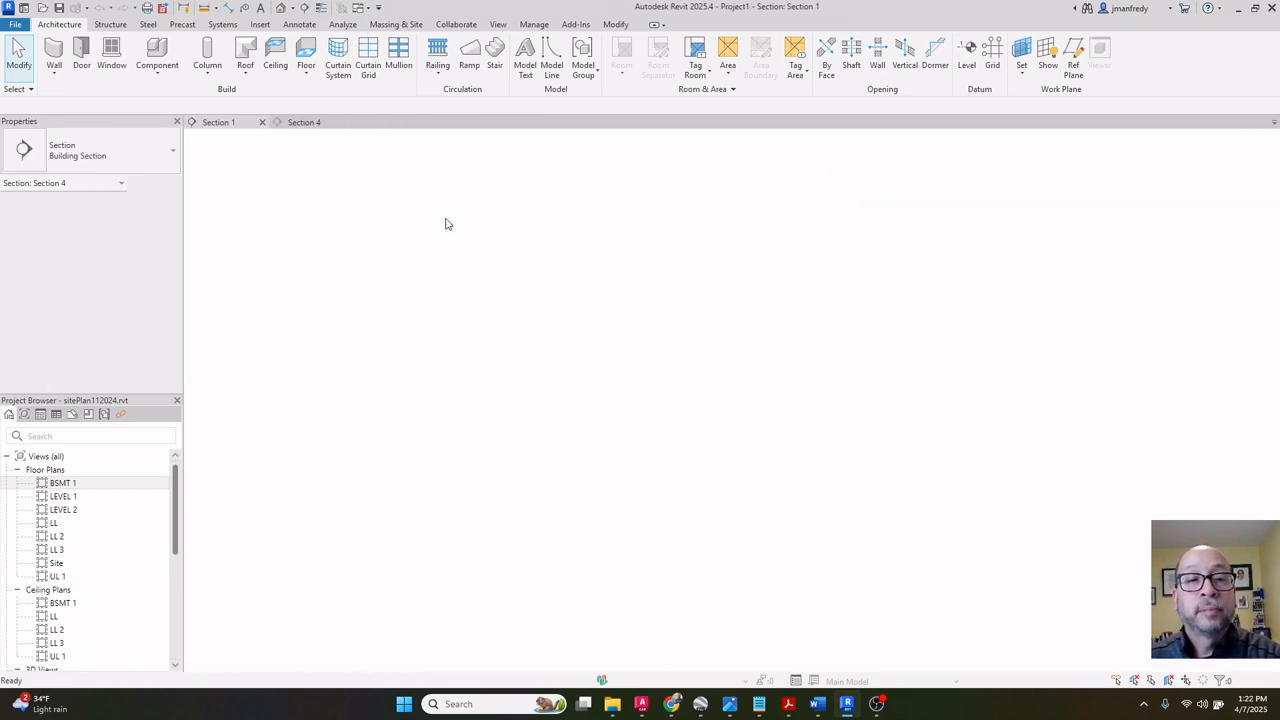
{"action": "left_click", "coordinate": [281, 8]}
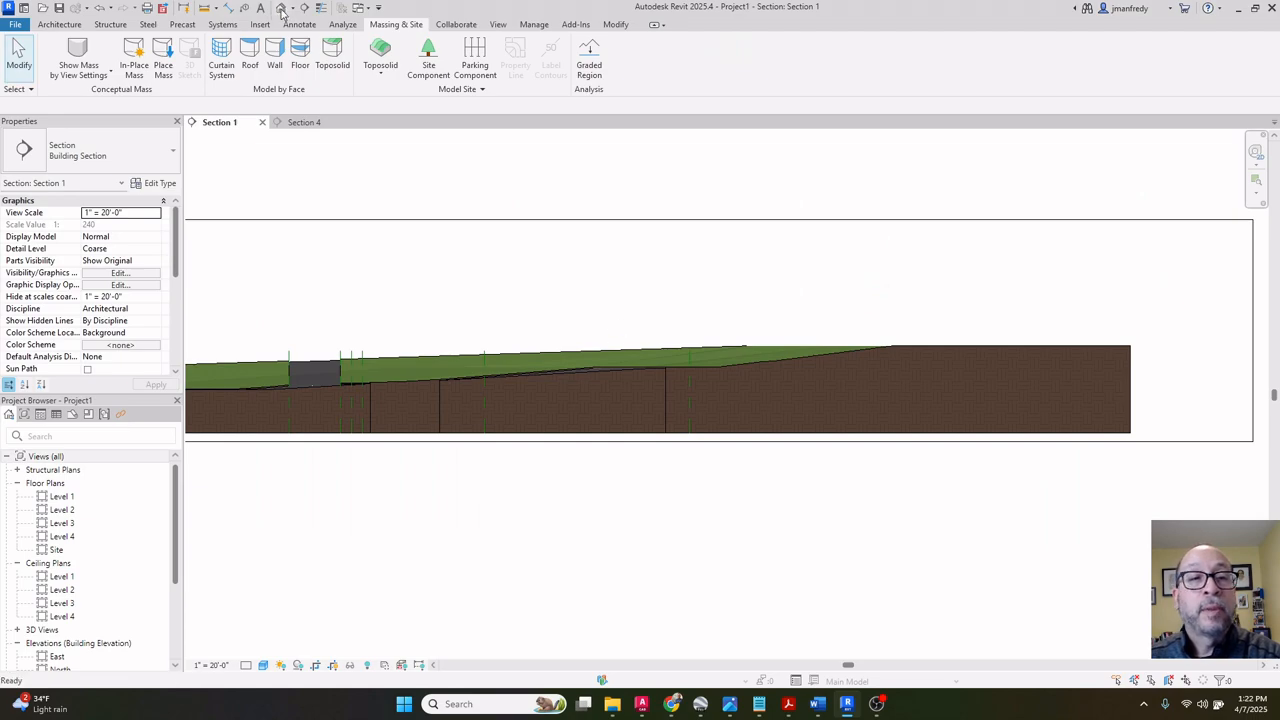
Examine the JM PROPERTY toposolid parcel and its contours beside the sidewalks and street intersection.
{"action": "scroll", "coordinate": [677, 327], "scroll_direction": "up", "scroll_amount": 5}
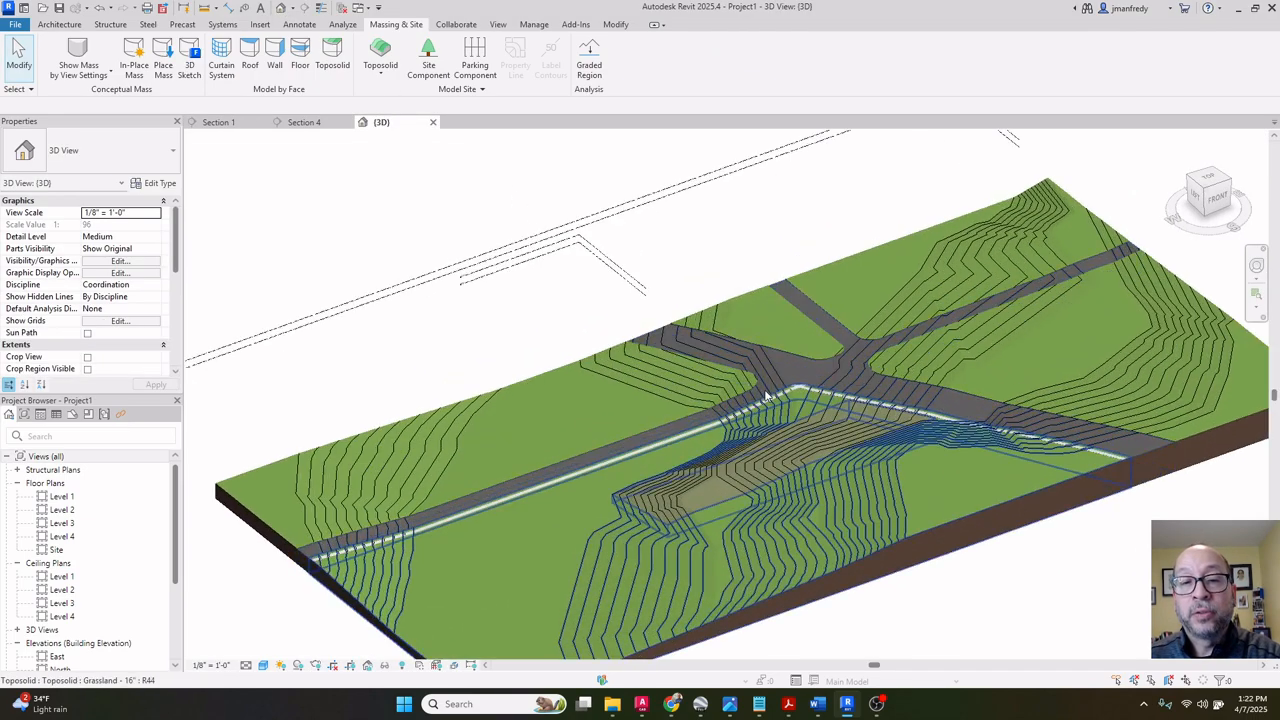
{"action": "scroll", "coordinate": [683, 318], "scroll_direction": "down", "scroll_amount": 2}
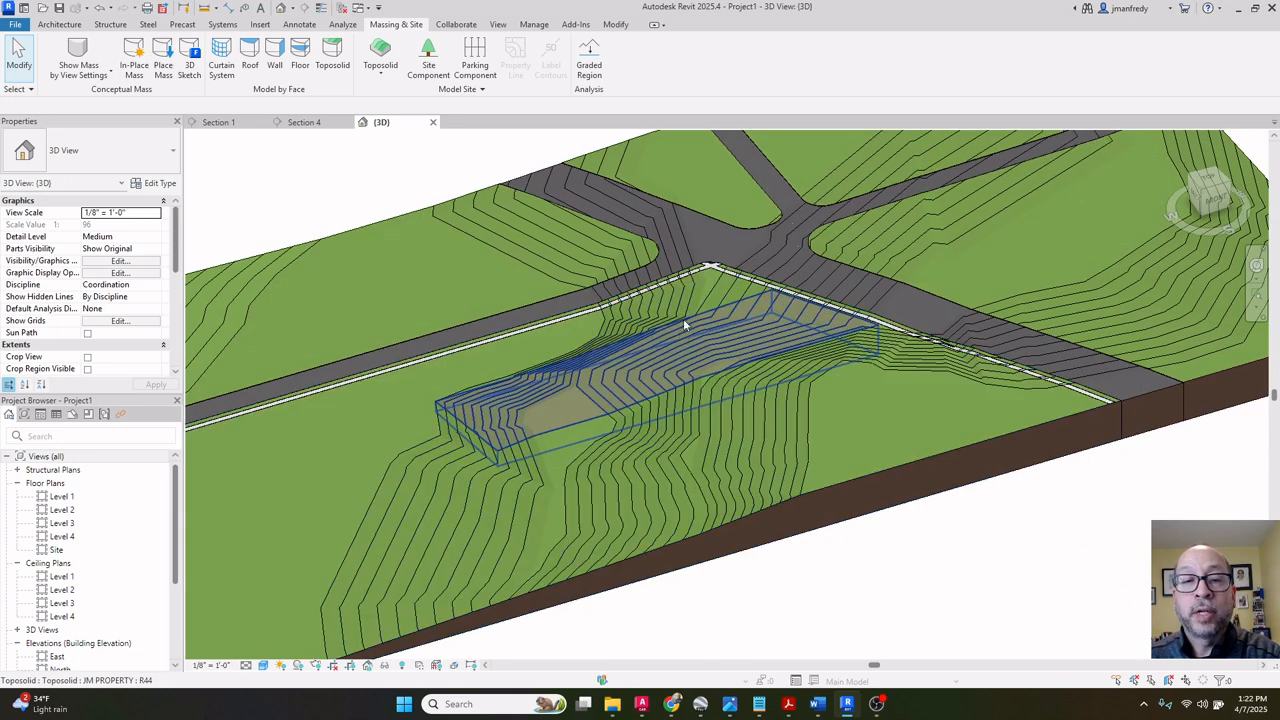
{"action": "scroll", "coordinate": [686, 330], "scroll_direction": "up", "scroll_amount": 4}
{"action": "scroll", "coordinate": [690, 330], "scroll_direction": "down", "scroll_amount": 2}
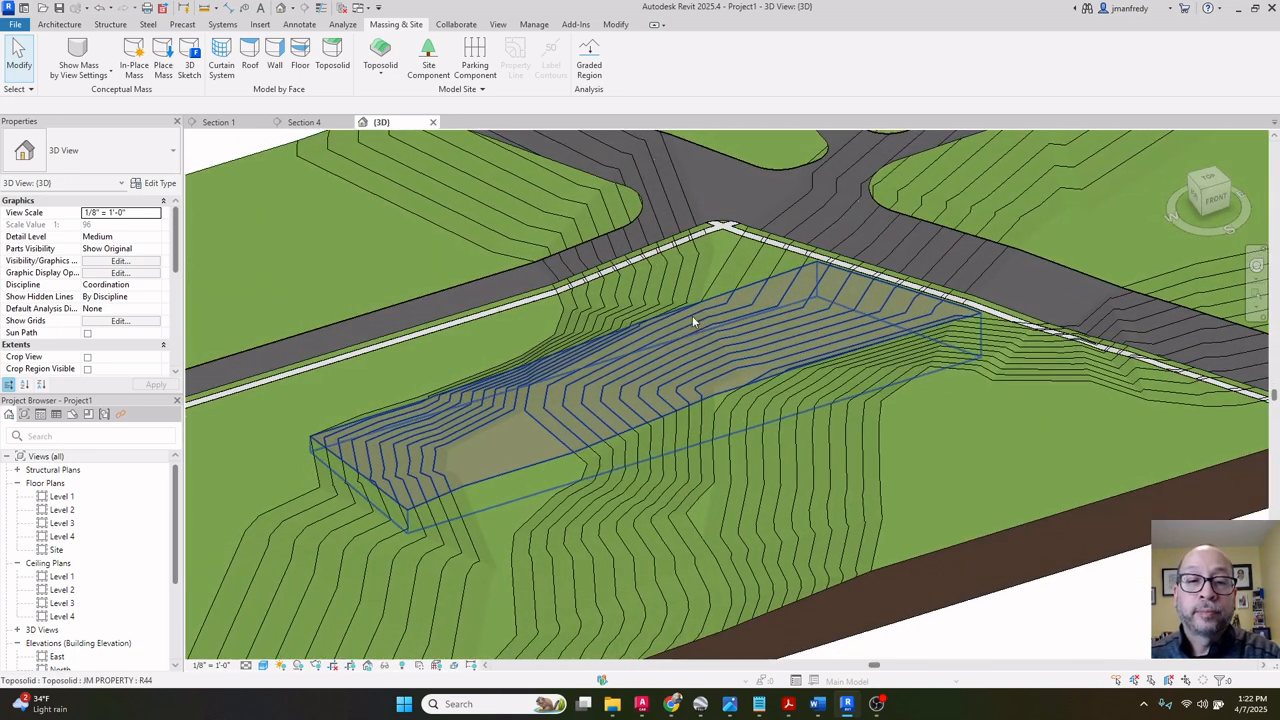
{"action": "scroll", "coordinate": [700, 315], "scroll_direction": "up", "scroll_amount": 3}
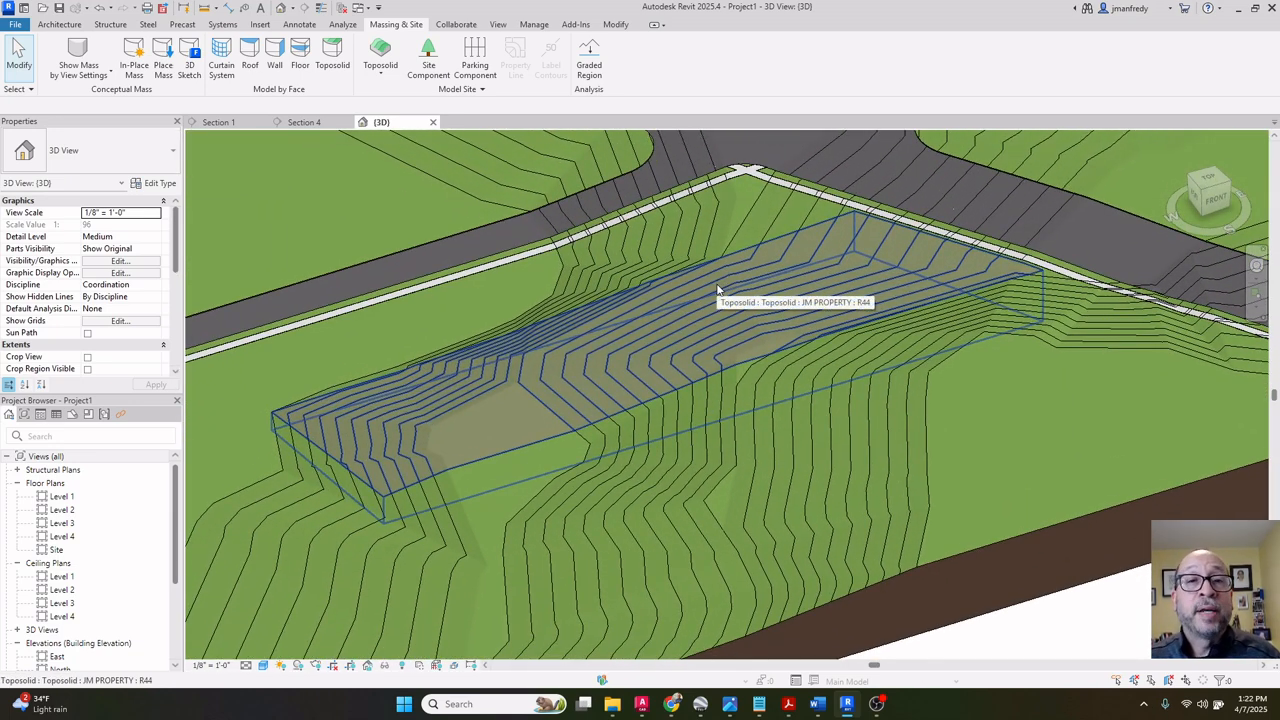